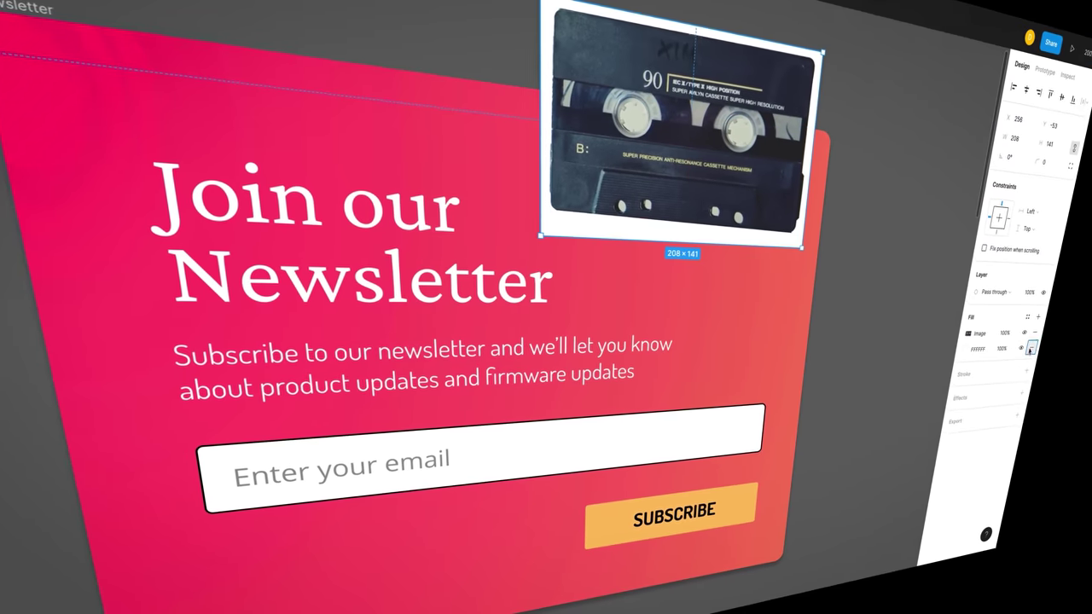
Deselect the cassette image and add a fourth variant to the Logo component set.
click(917, 383)
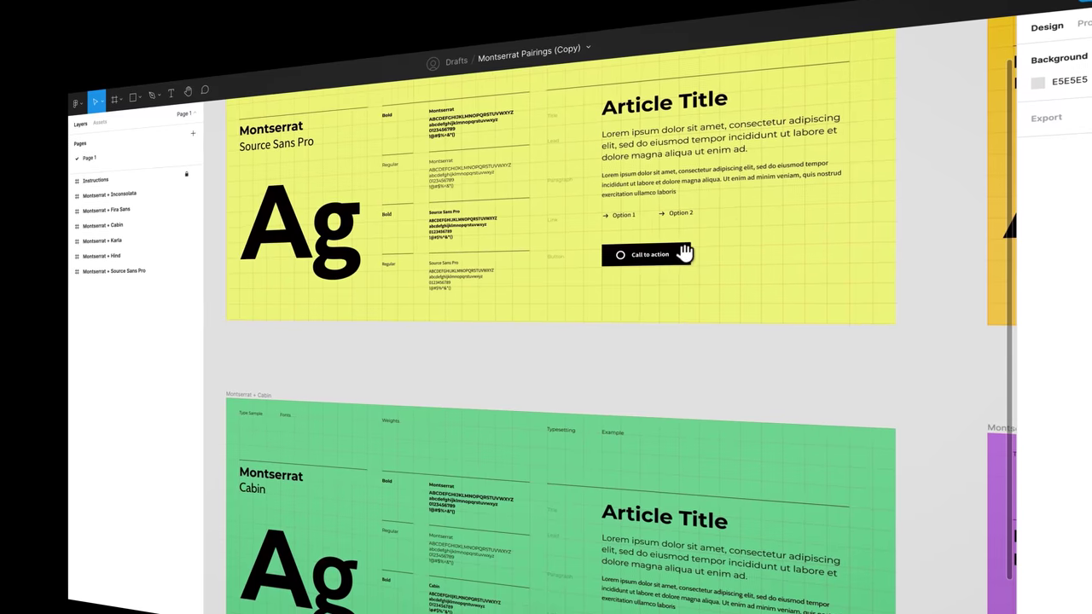
scroll(451, 288, right, 10)
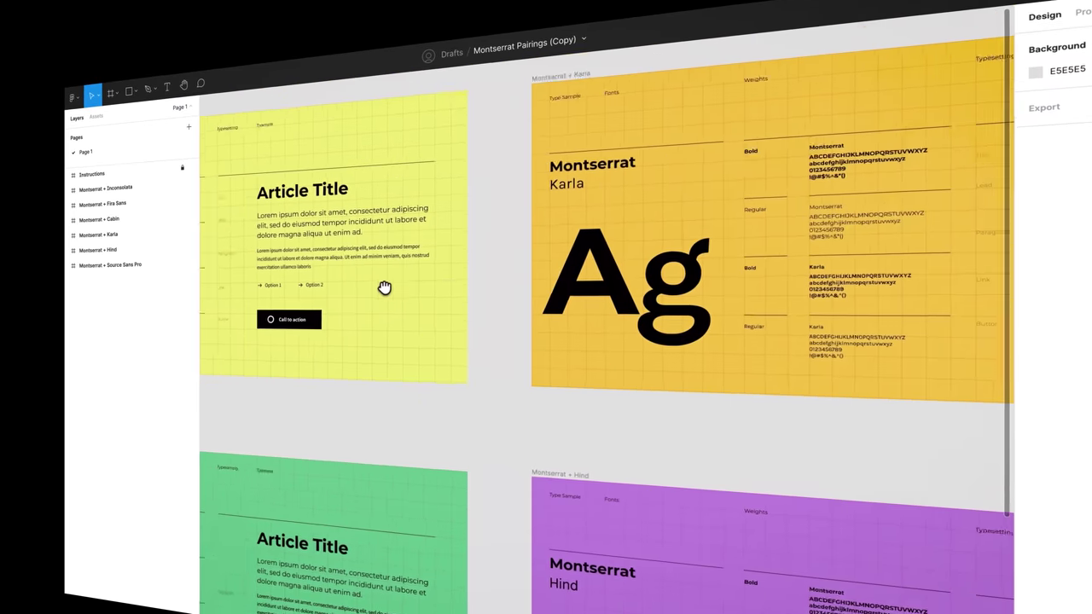
scroll(330, 200, down, 5)
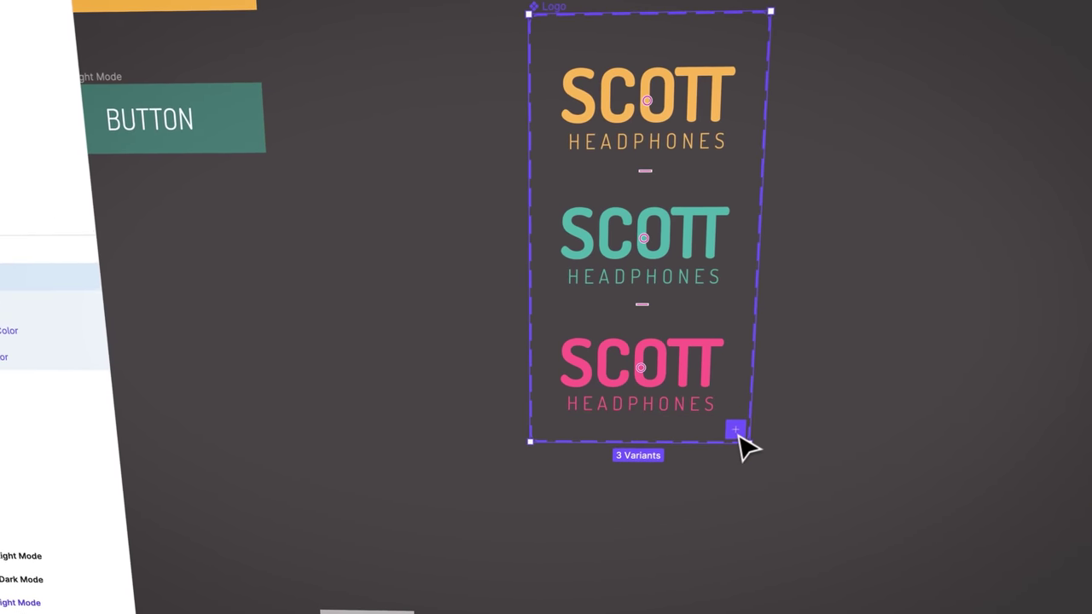
click(736, 436)
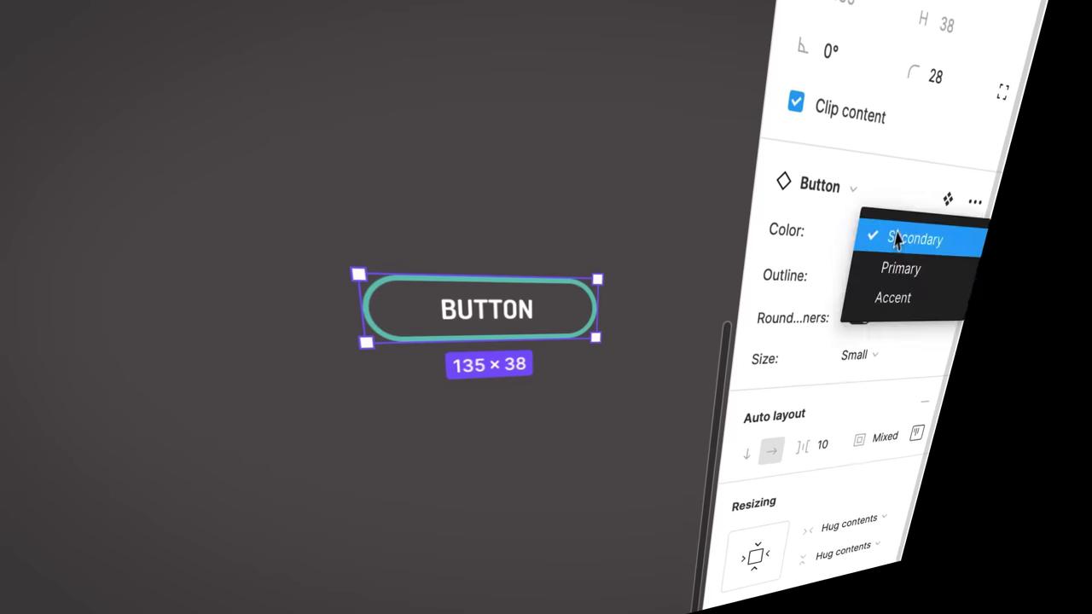
Try the button's Accent colour, outline, rounded-corner and size options, then restore Secondary and make the tab bar's centre button an X.
click(893, 298)
click(853, 284)
click(845, 319)
click(856, 355)
click(839, 286)
click(833, 316)
click(856, 242)
click(879, 188)
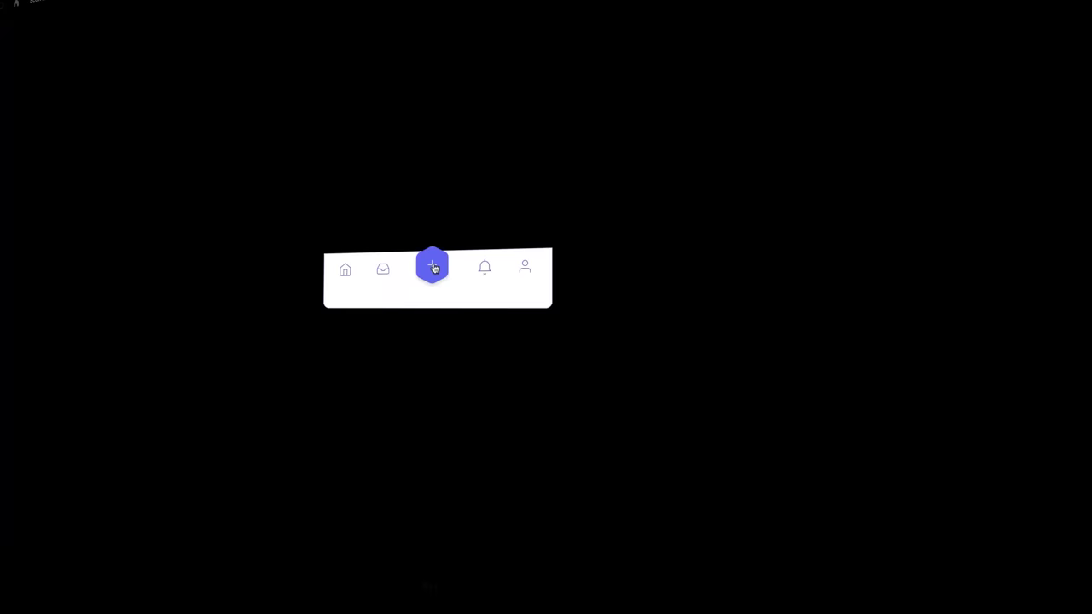
click(432, 263)
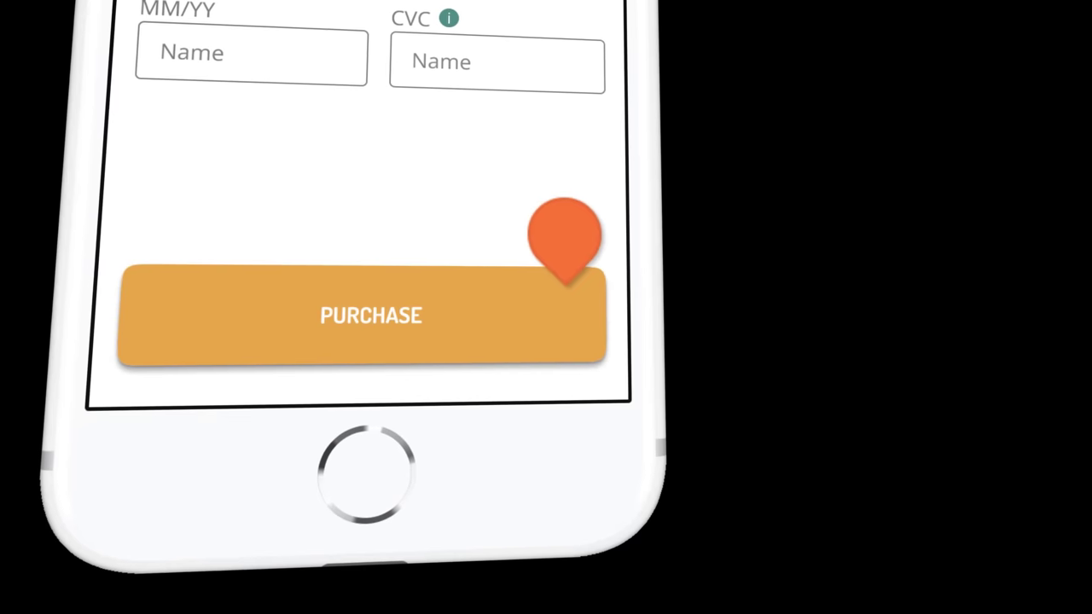
Post the comment 'Can you check the contrast ratio on this button?' on the PURCHASE button.
click(564, 288)
text(Can you check the contrast ratio on this button?)
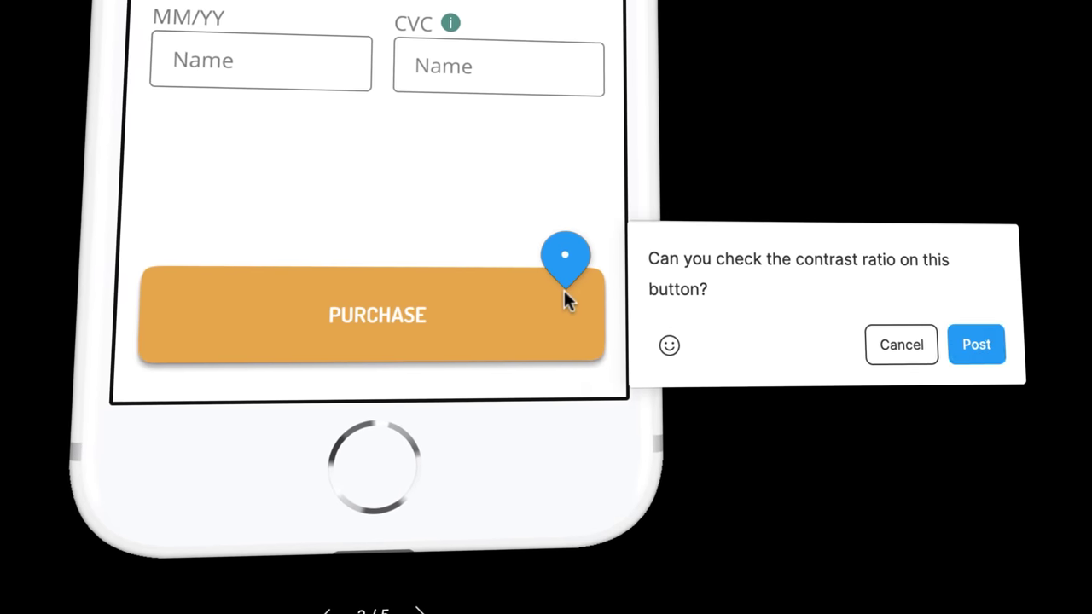
click(985, 343)
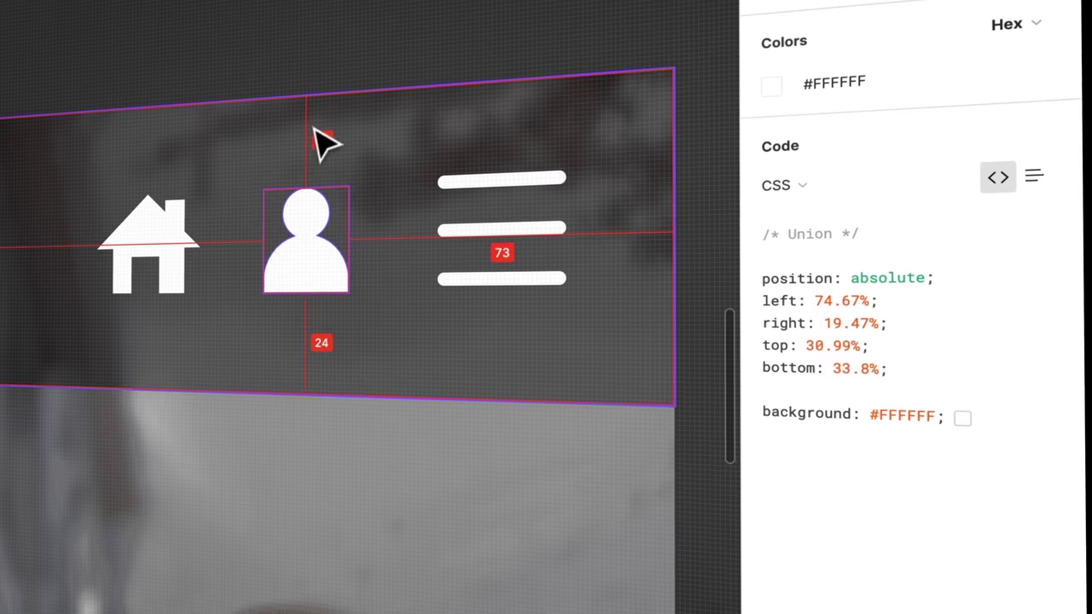
Show the inspected code as iOS Swift and bring up the 2x PNG export format choices.
click(920, 195)
click(917, 208)
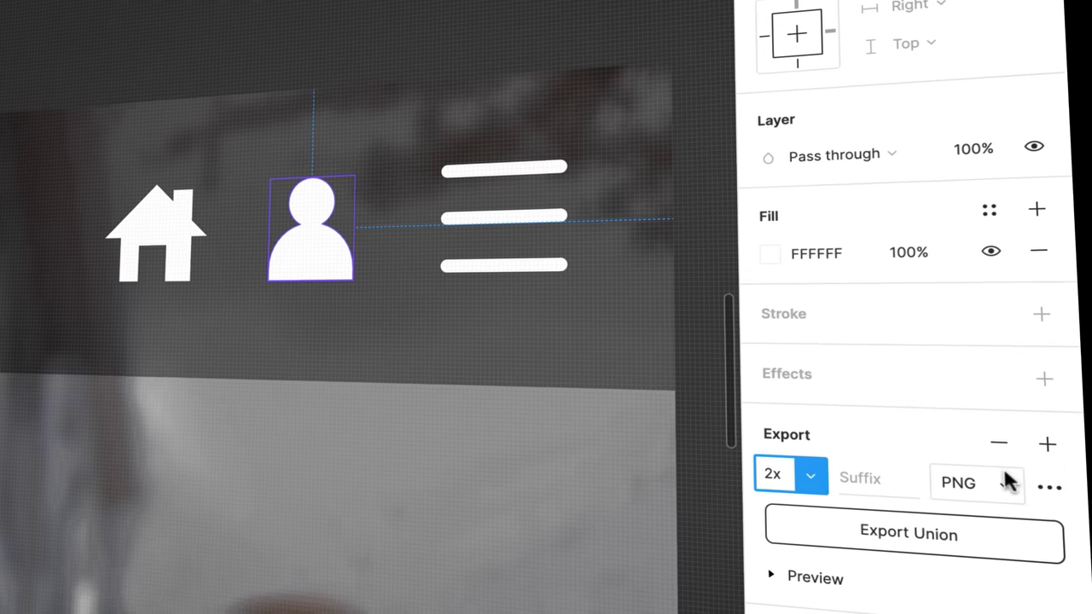
click(1004, 481)
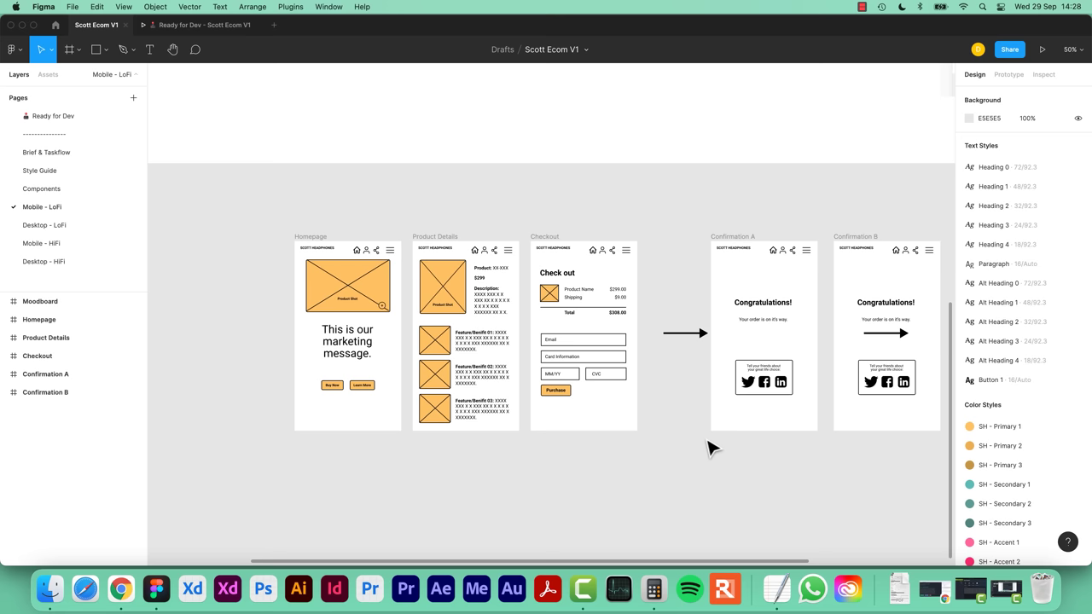
Go to the Mobile - HiFi page and inspect the Animation - Product Details A frame's layers.
click(33, 246)
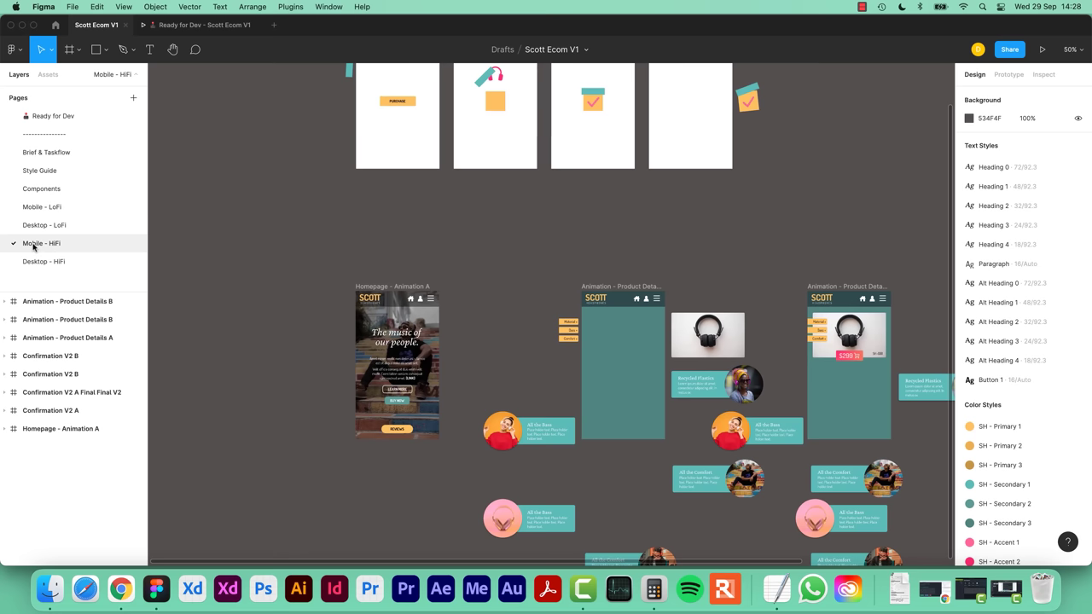
drag(645, 345, 465, 213)
click(456, 239)
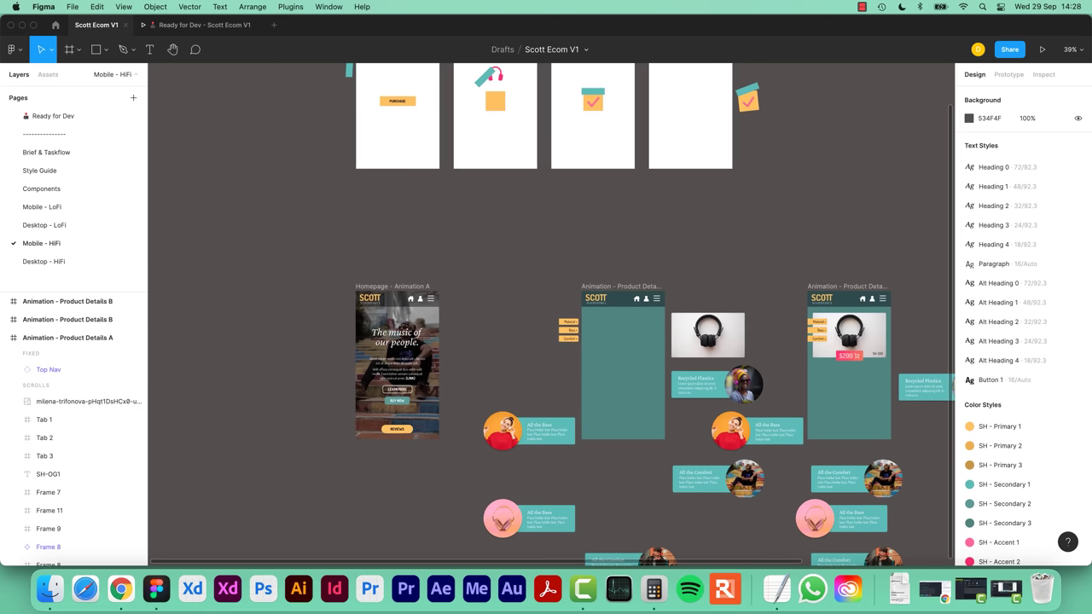
Switch to the Ready for Dev page and briefly select the Styles frame.
click(59, 118)
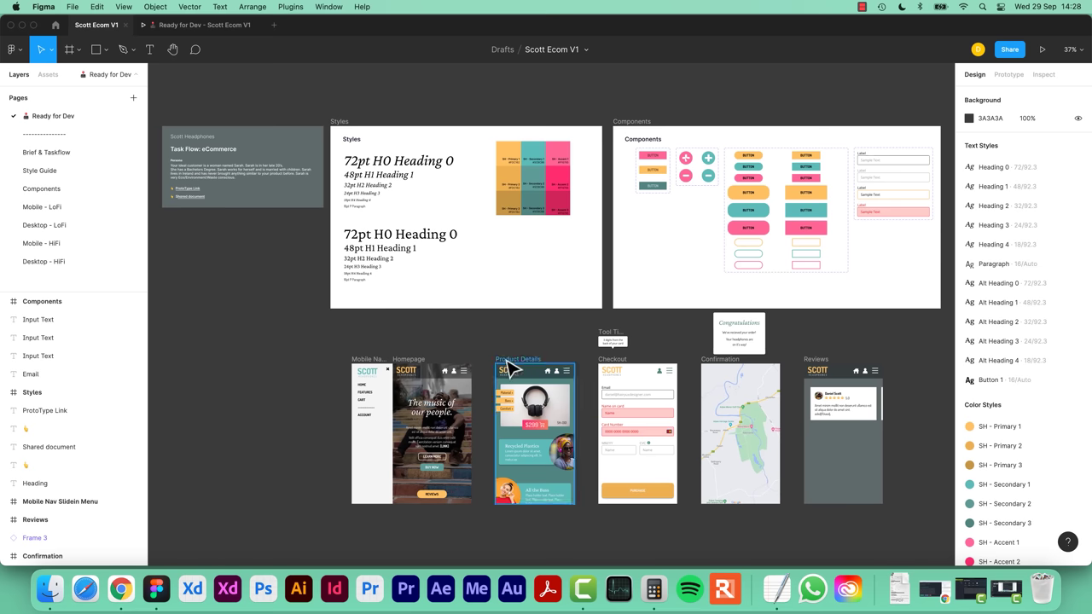
click(350, 135)
key(Escape)
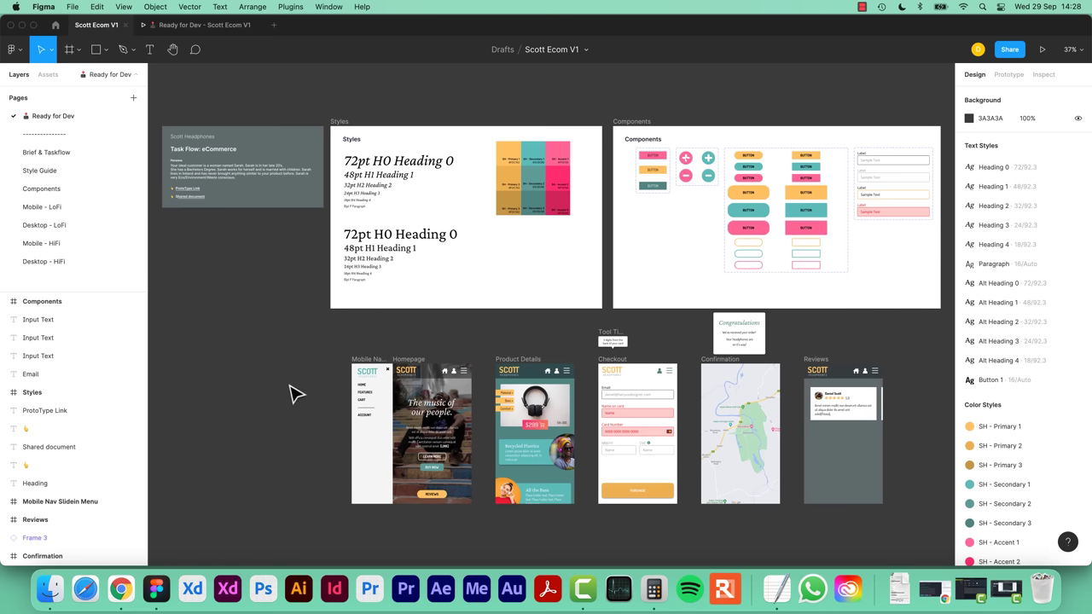
click(213, 25)
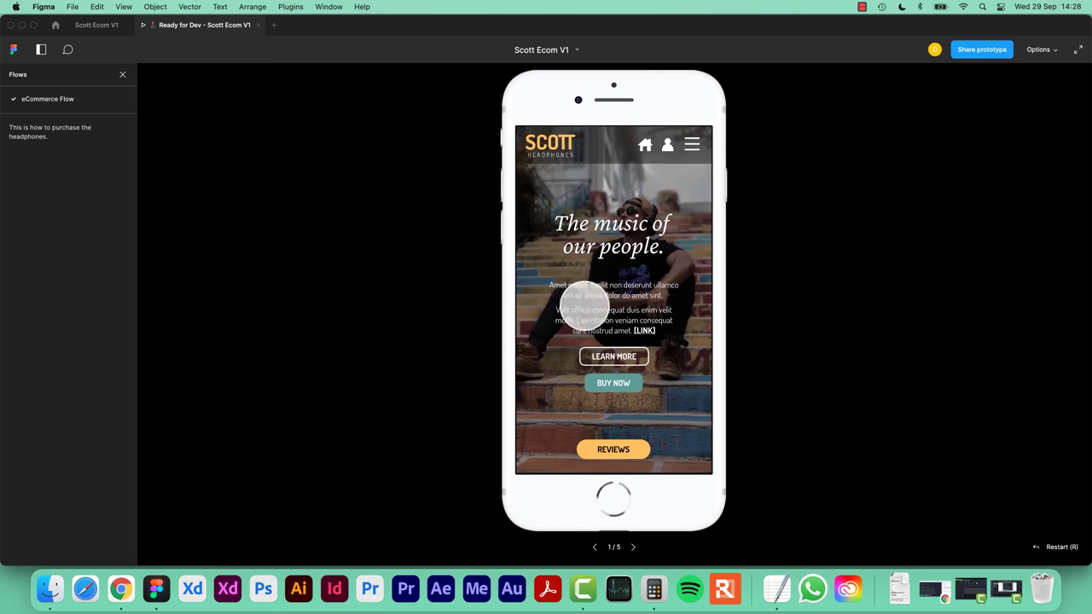
click(692, 145)
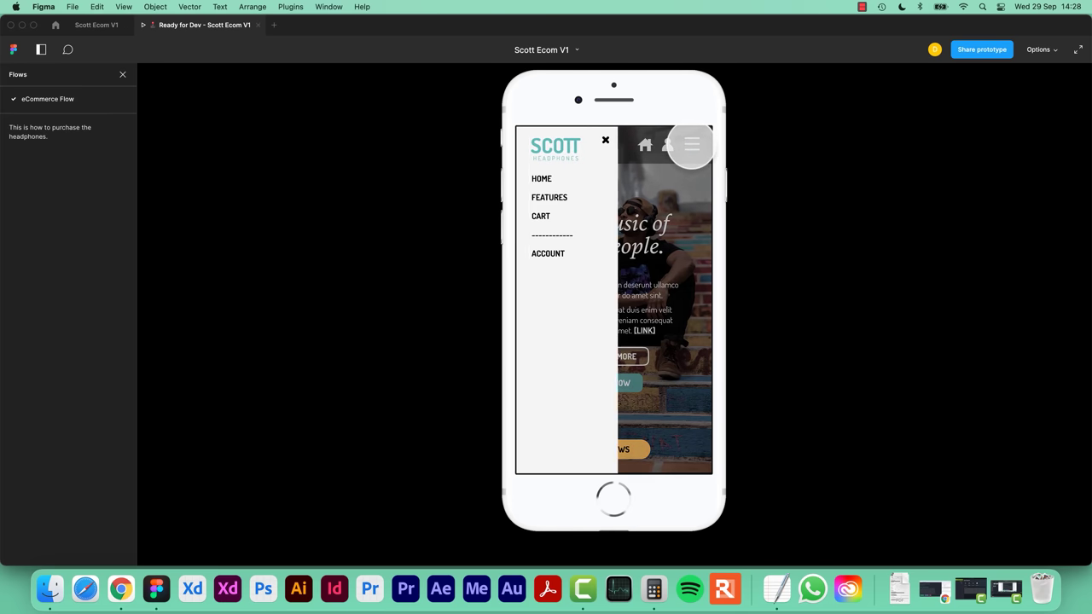
click(604, 140)
click(615, 358)
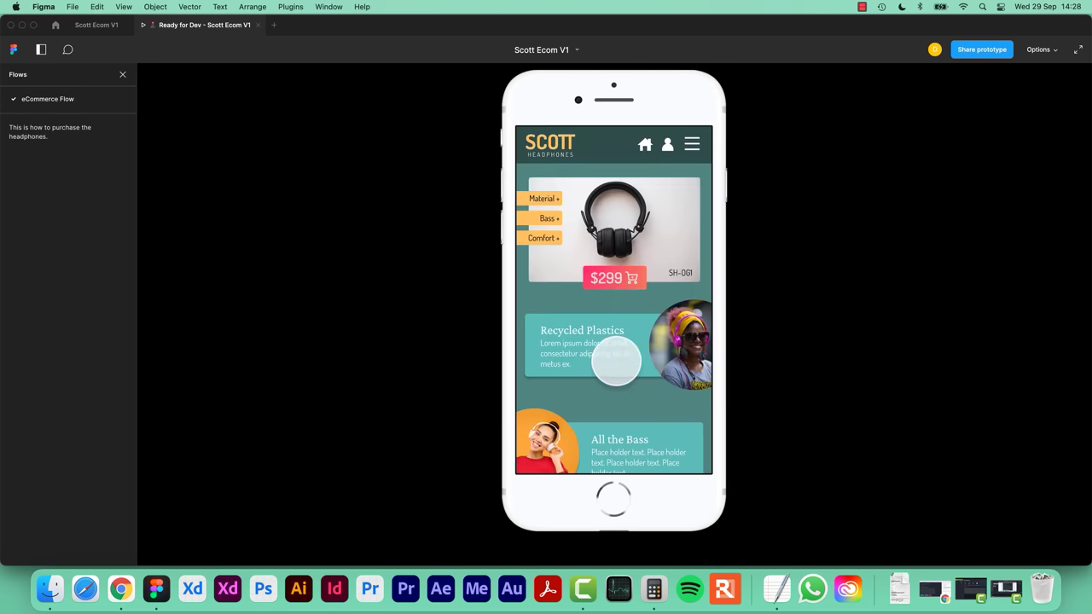
scroll(541, 244, down, 5)
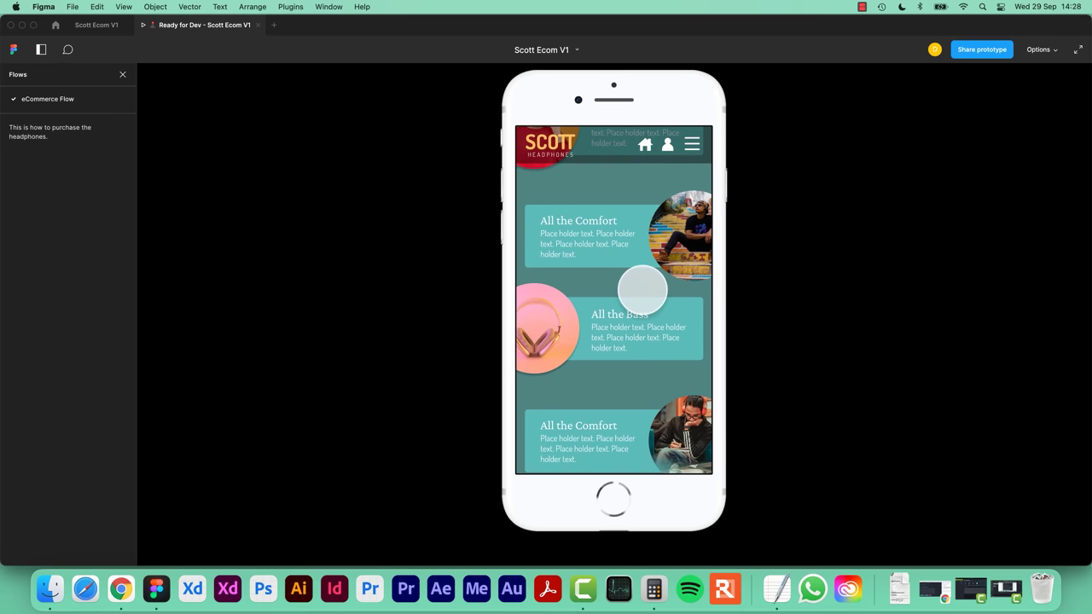
click(642, 290)
click(628, 435)
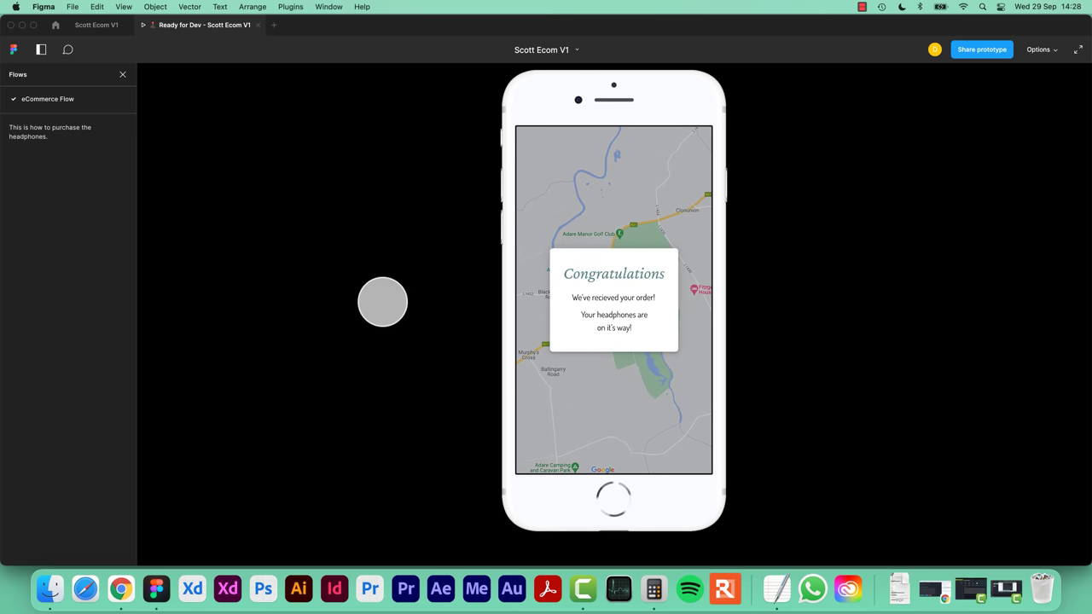
click(96, 24)
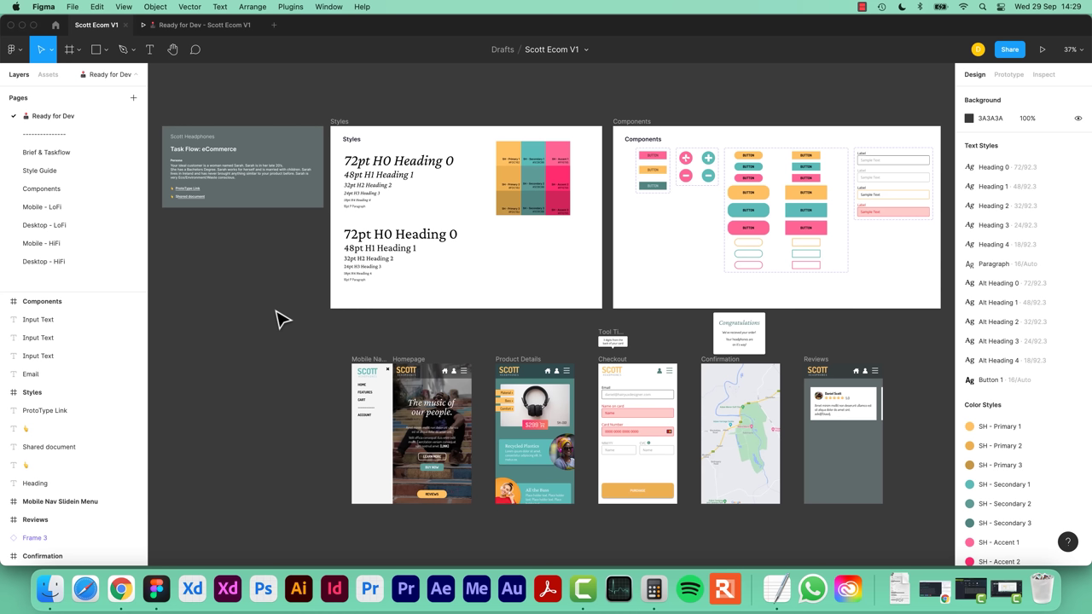
Show the Brief & Taskflow page and pan to frame the Scott Headphones brief and eCommerce task flow.
key(Page_Down)
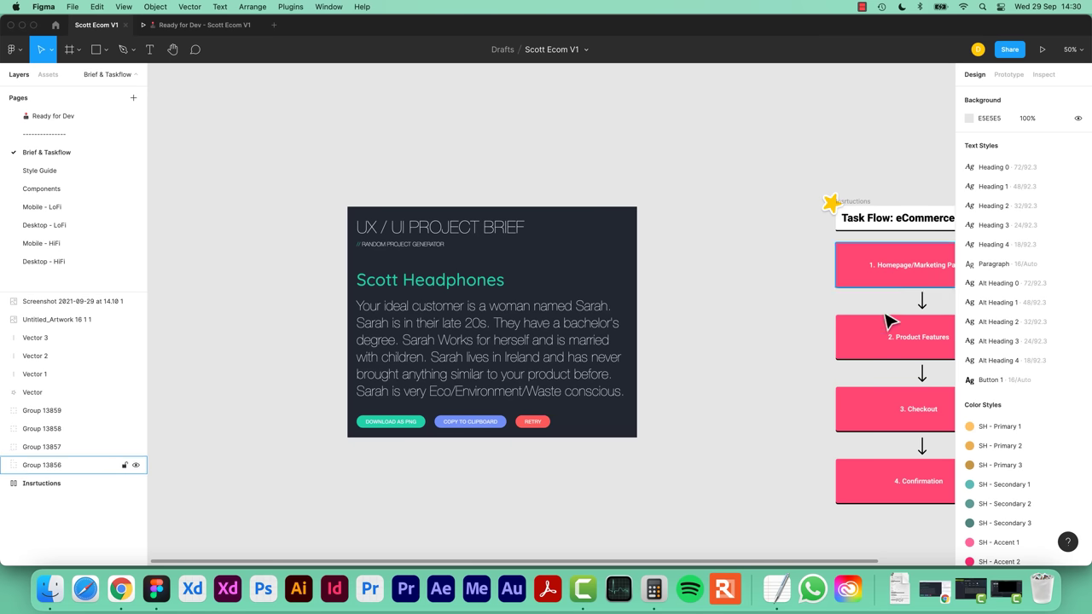
drag(770, 336, 650, 319)
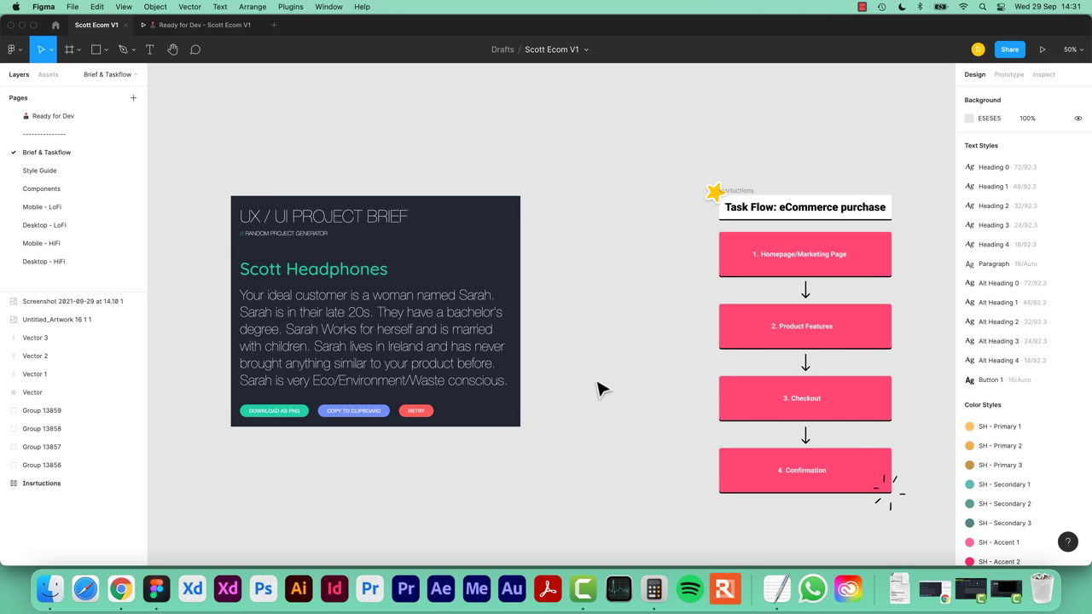
scroll(614, 382, left, 5)
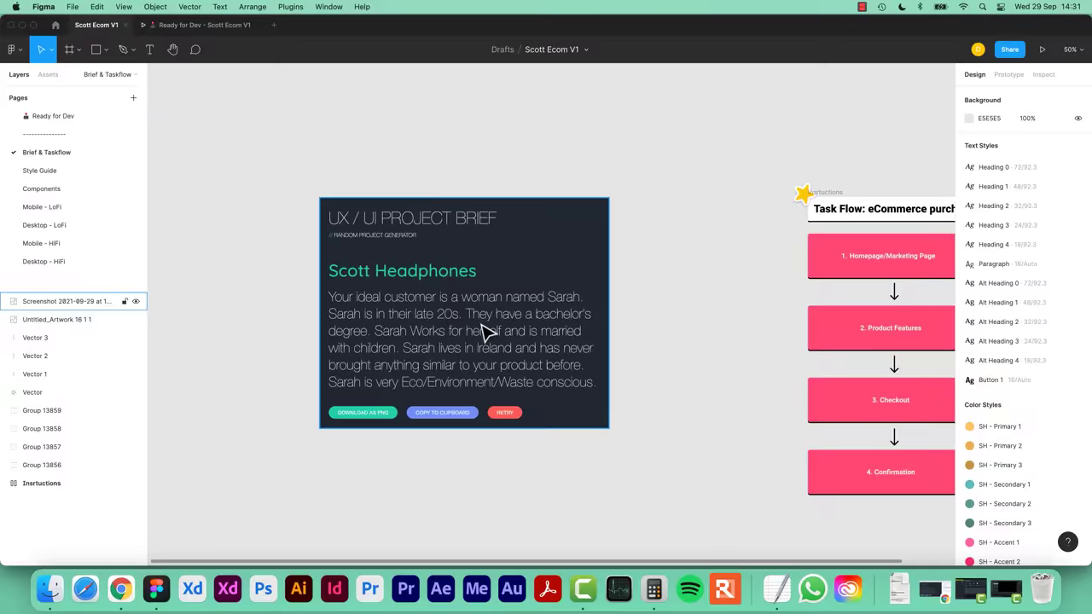
Zoom to 100% and centre the Scott Headphones brief to read its target-customer description.
key(shift+0)
scroll(541, 330, left, 3)
scroll(577, 259, down, 3)
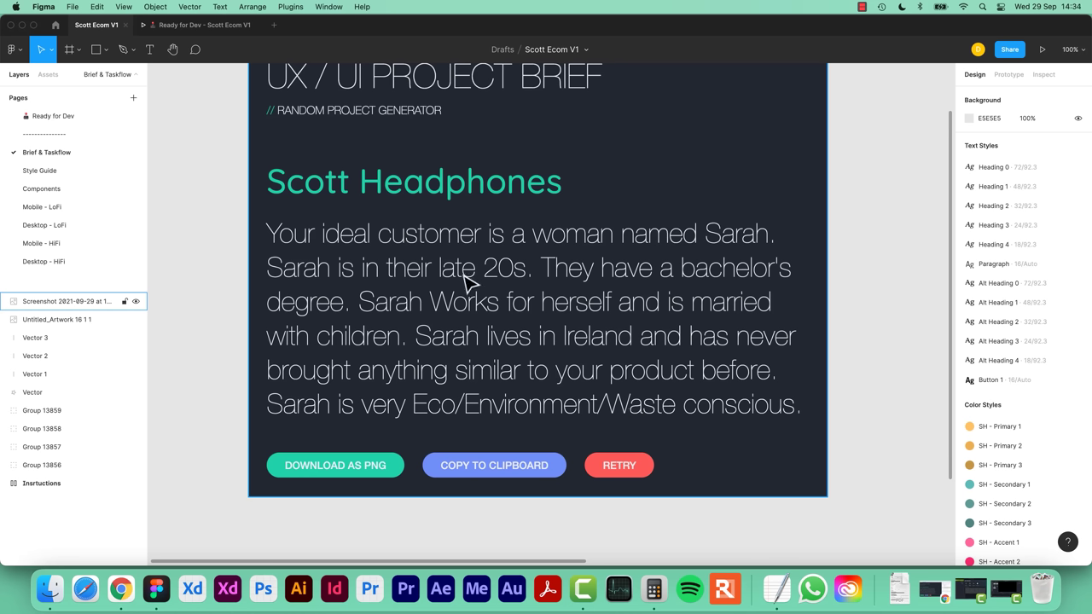
click(232, 376)
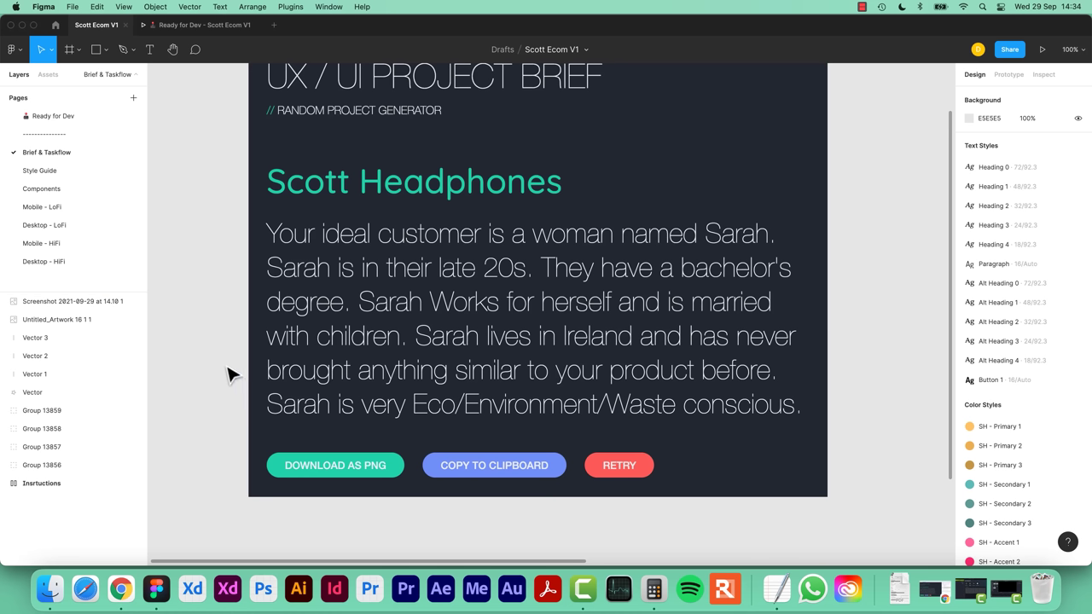
click(522, 352)
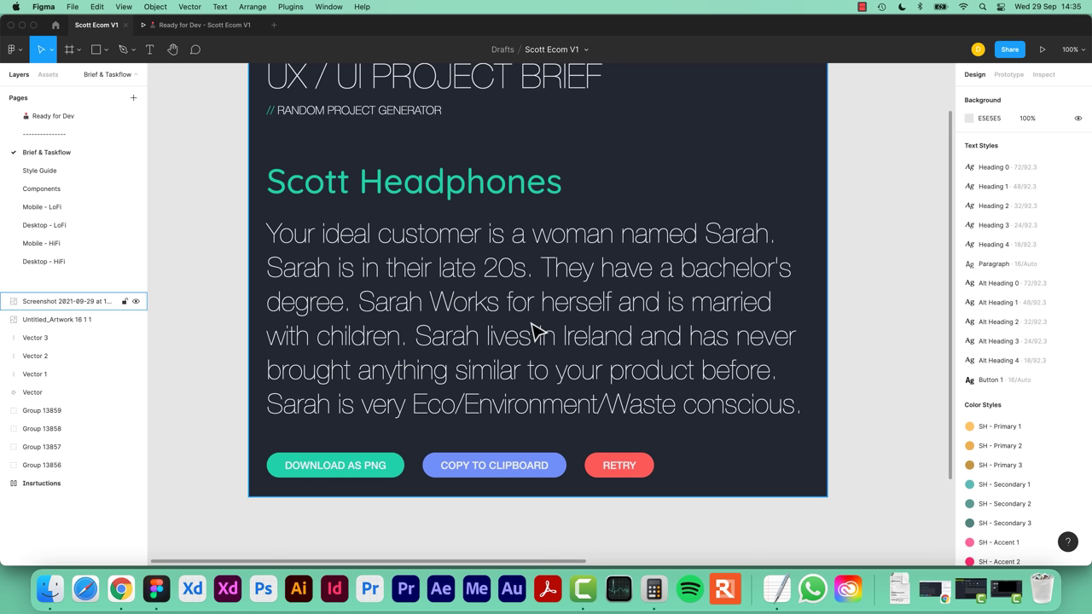
click(847, 262)
Pan and zoom out to frame the four-step eCommerce task flow, marquee-select it, then deselect.
key(Escape)
drag(883, 261, 476, 343)
key(minus)
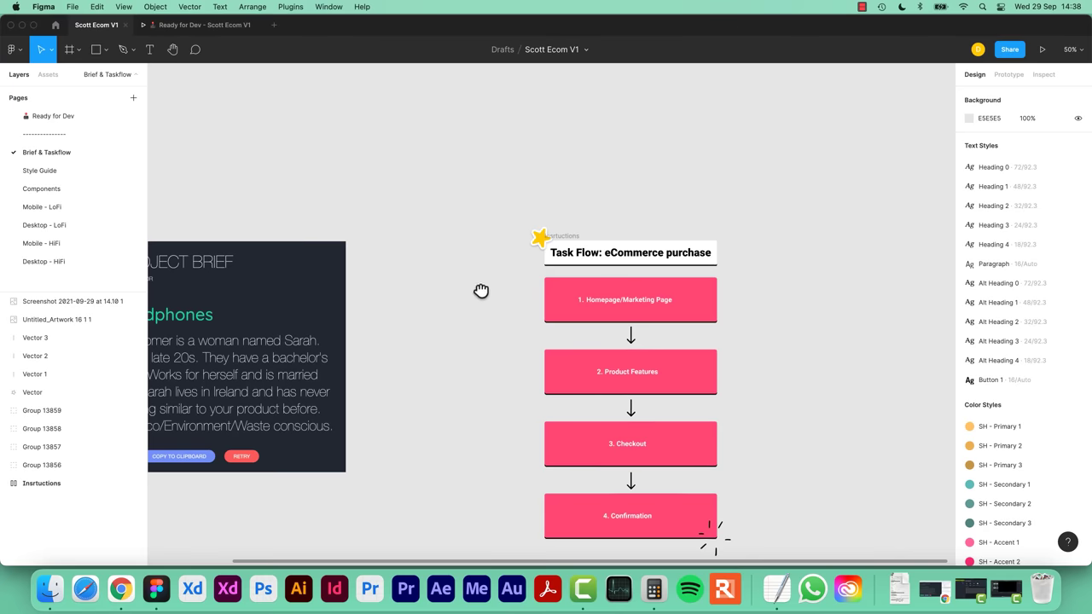
drag(480, 293, 373, 203)
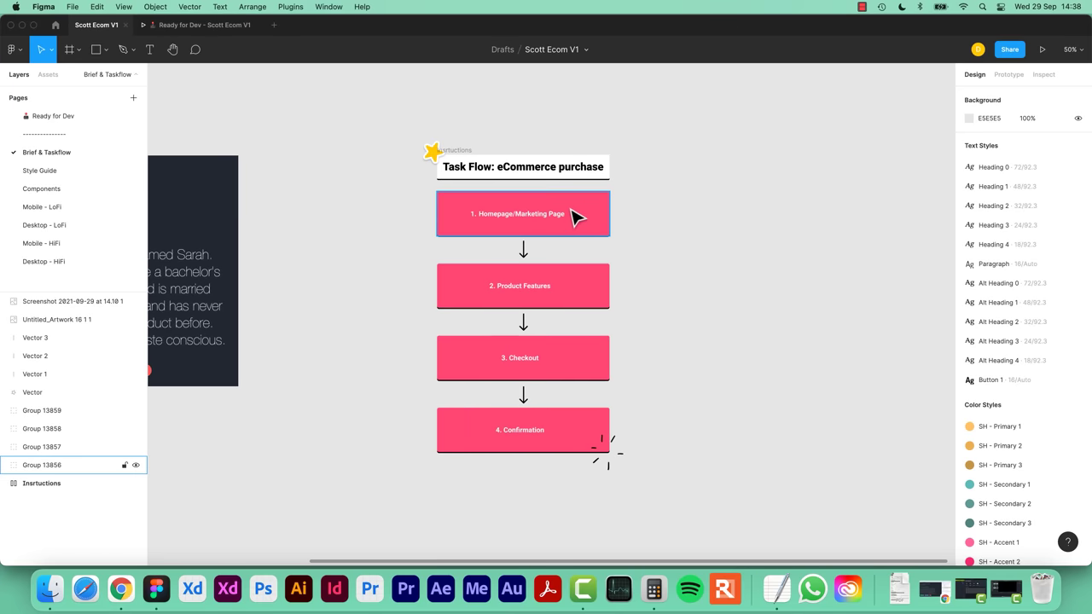
drag(380, 141, 690, 510)
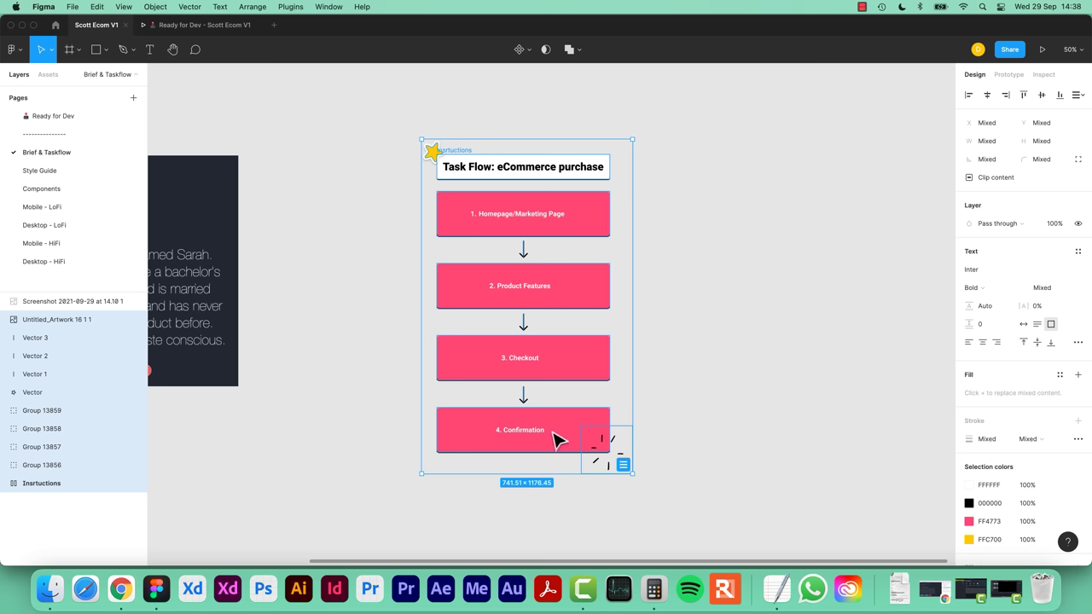
click(384, 207)
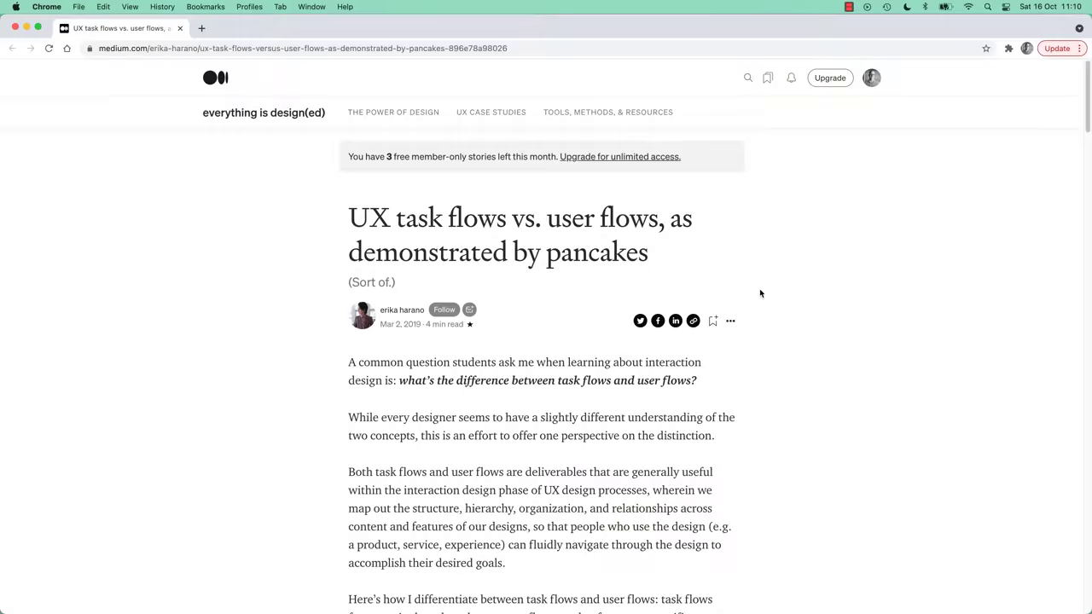
drag(549, 219, 659, 223)
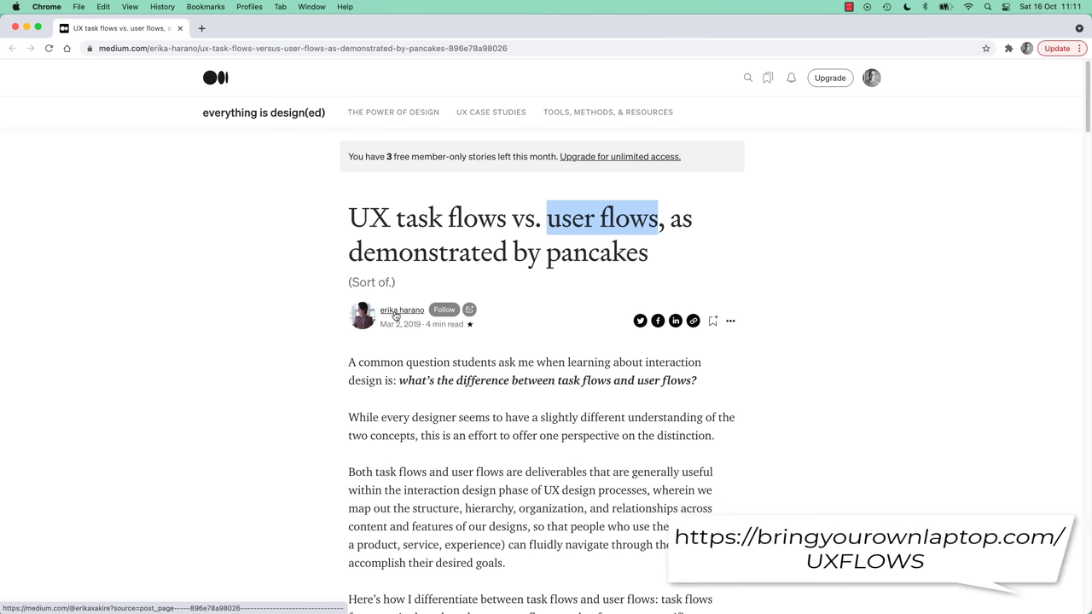
click(224, 327)
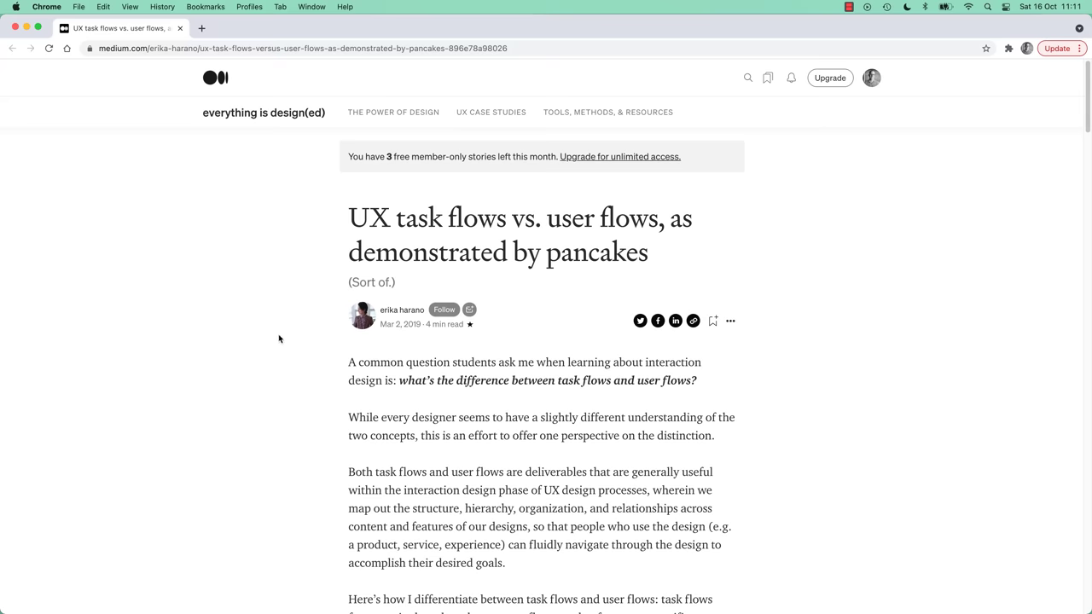
scroll(279, 340, down, 10)
scroll(279, 341, down, 4)
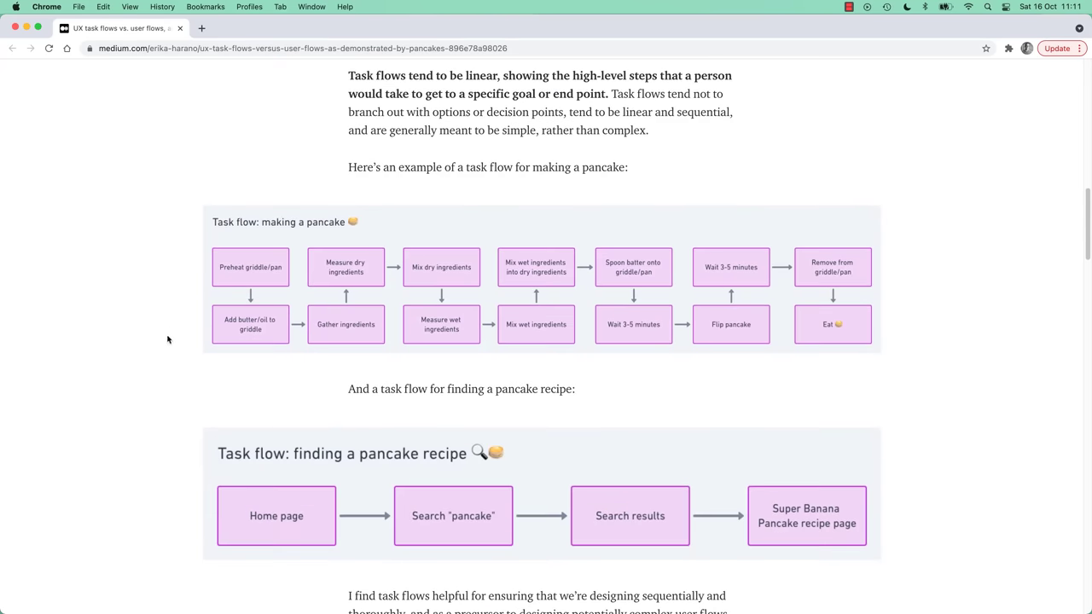
scroll(155, 350, down, 2)
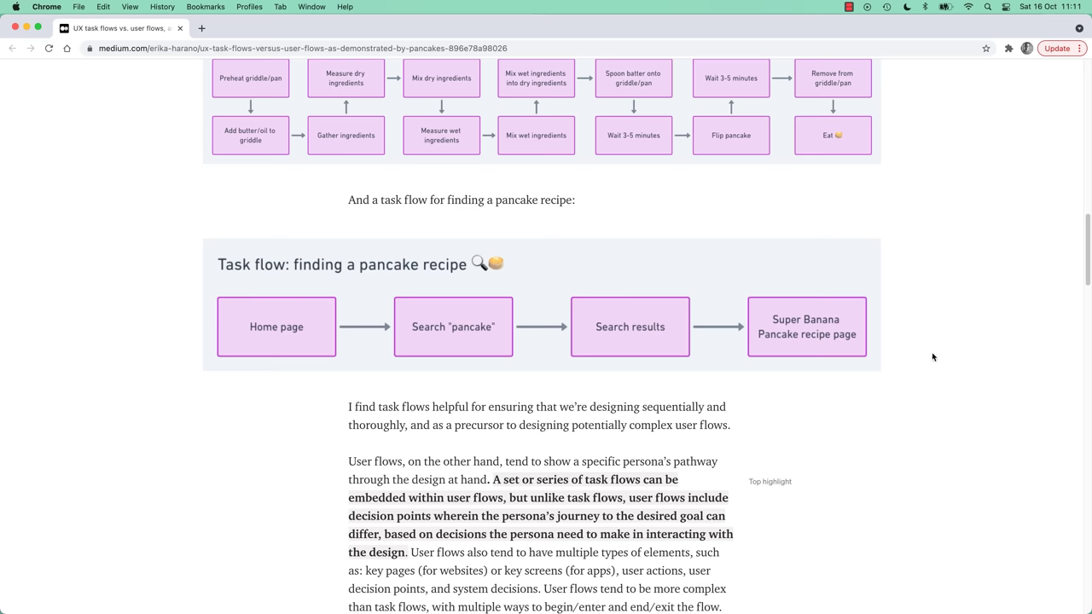
scroll(928, 375, down, 10)
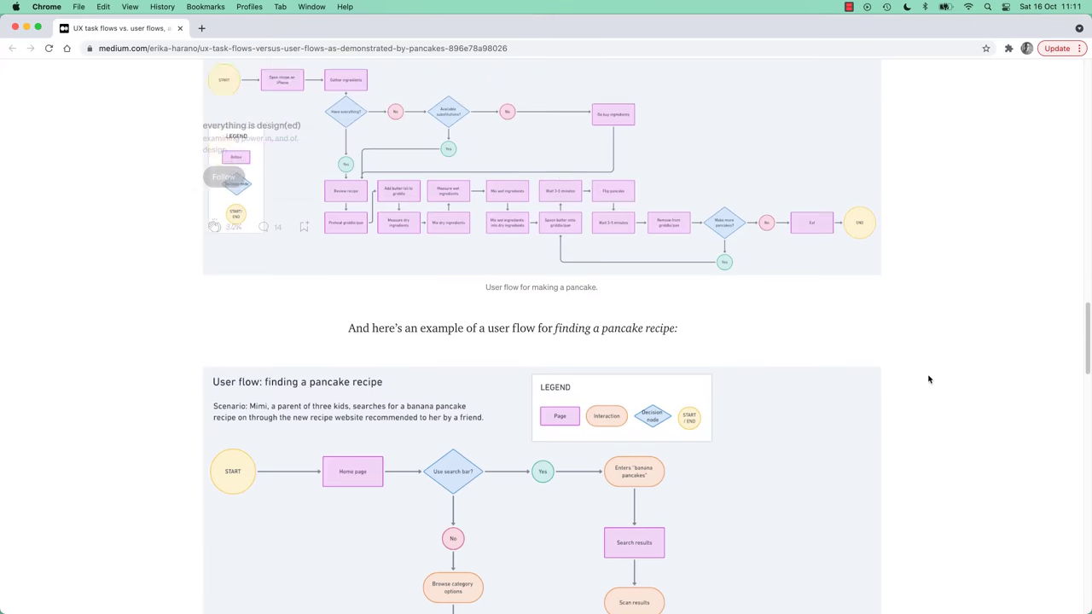
scroll(928, 379, down, 5)
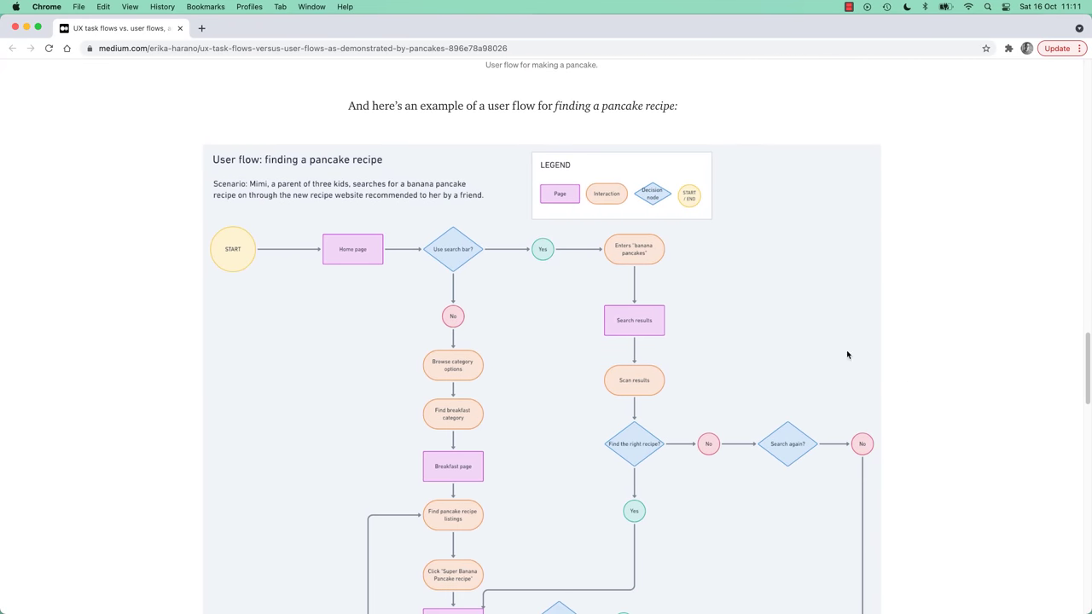
scroll(473, 290, down, 1)
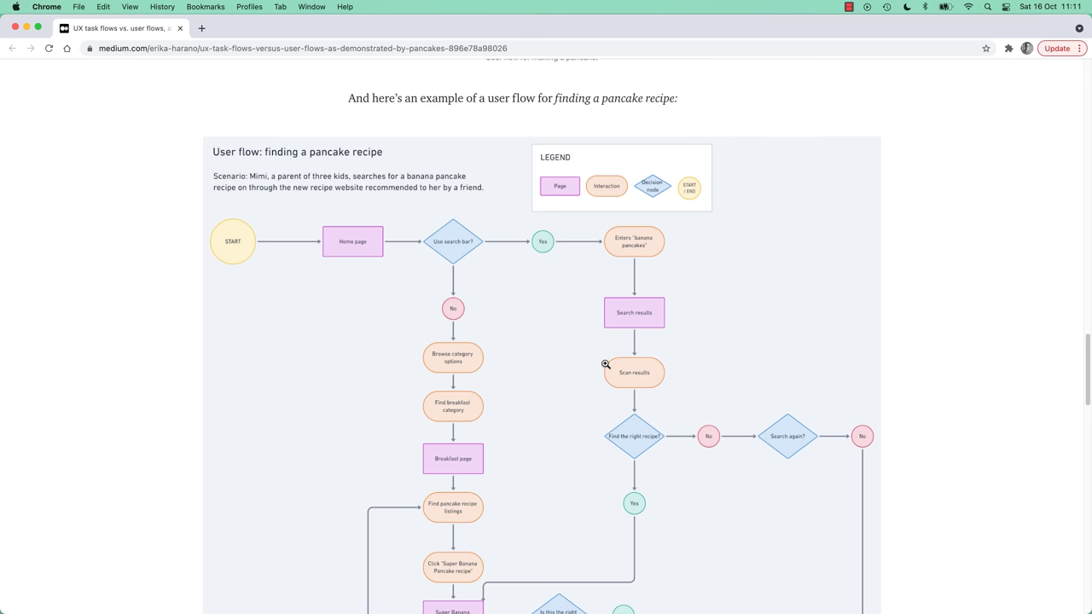
scroll(606, 368, down, 10)
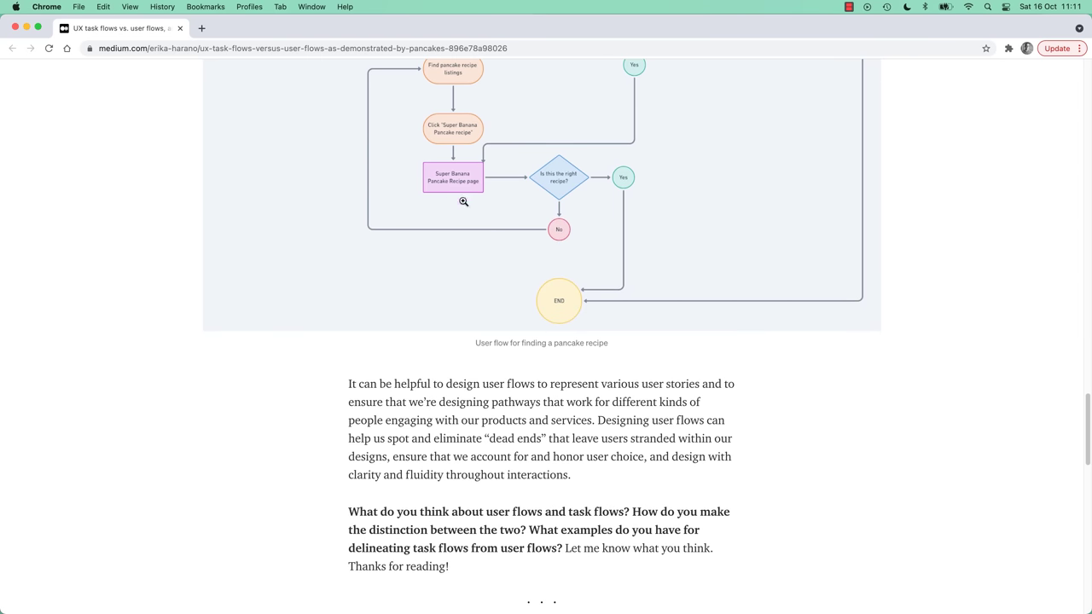
scroll(462, 205, up, 10)
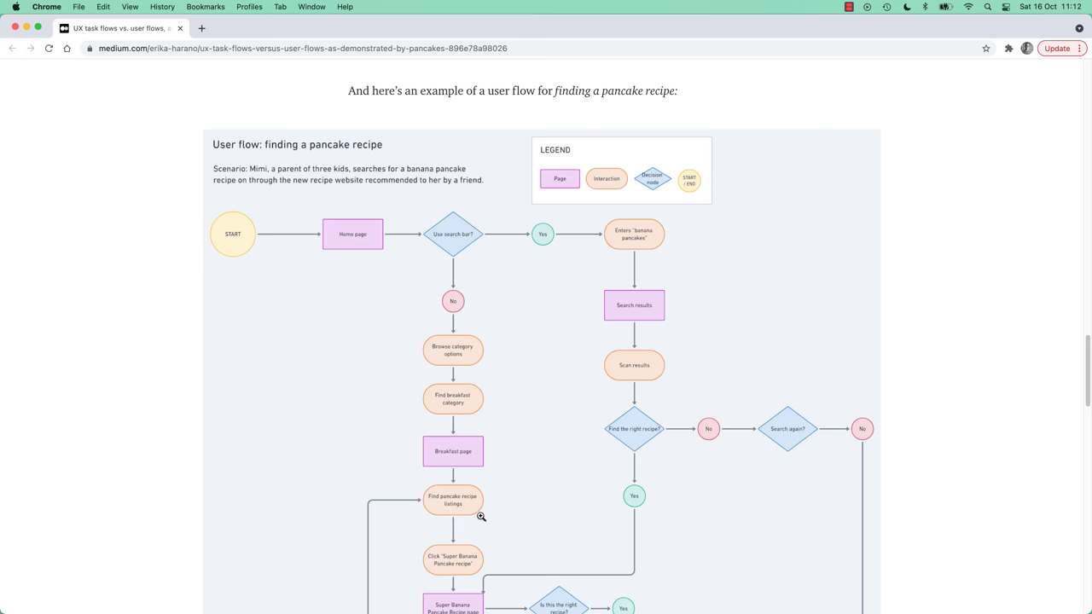
scroll(445, 504, down, 5)
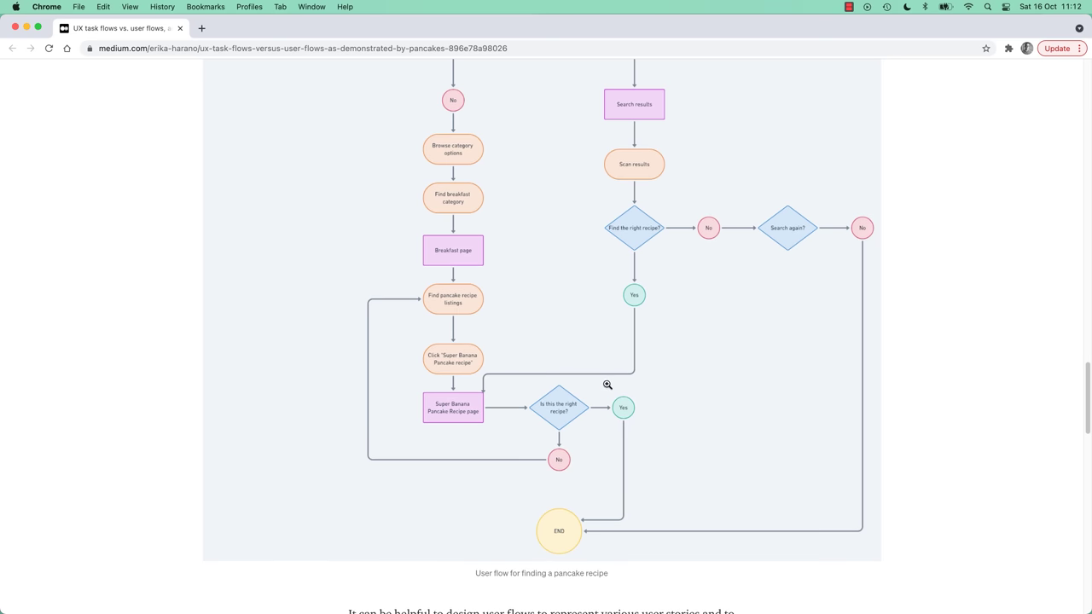
scroll(607, 391, up, 3)
scroll(533, 397, down, 1)
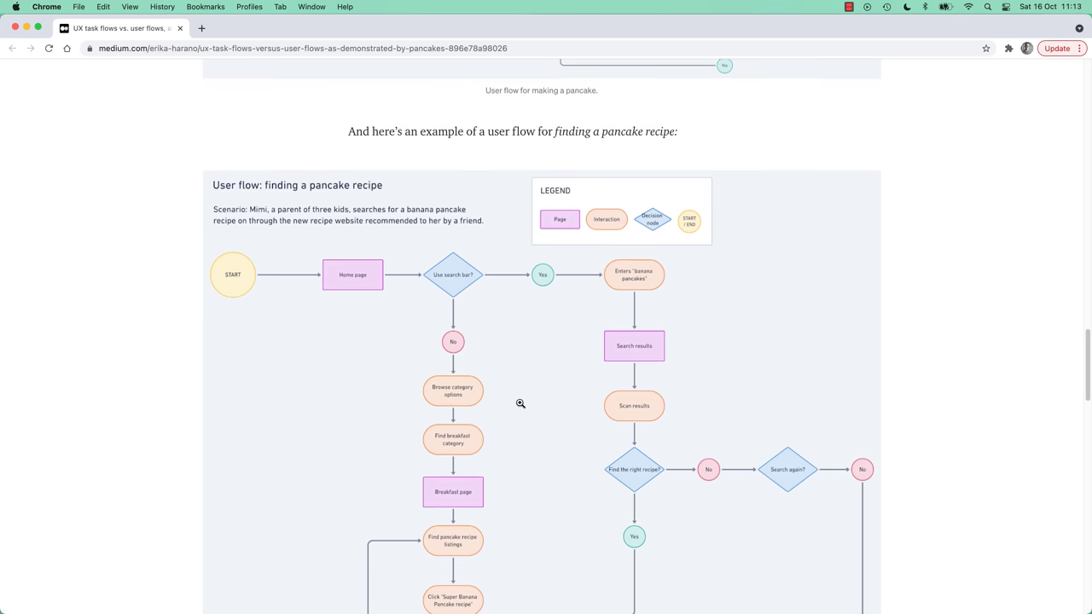
scroll(520, 404, down, 1)
scroll(539, 385, down, 2)
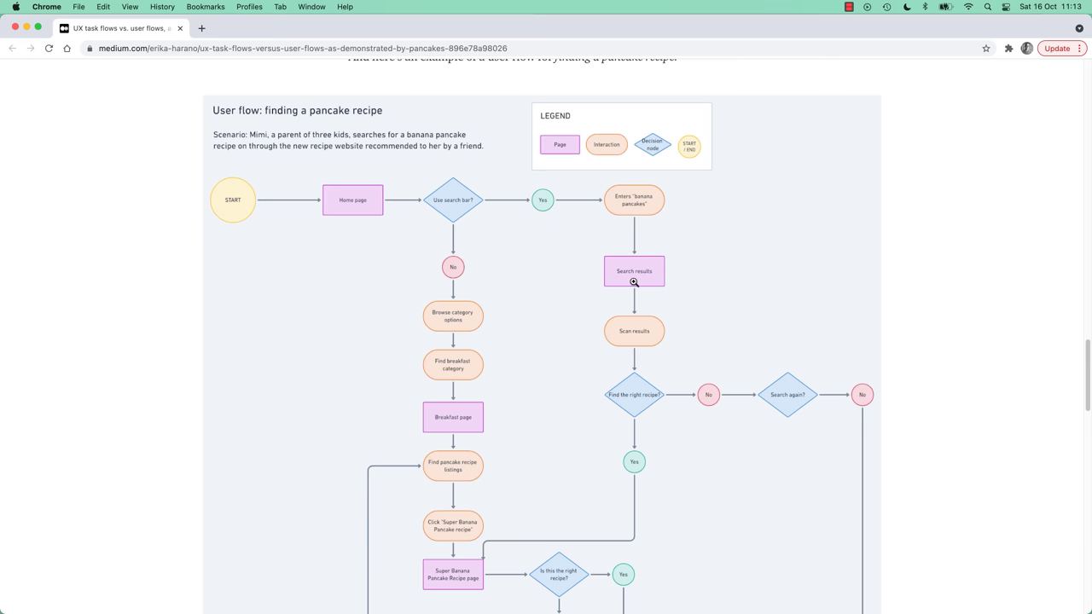
scroll(645, 425, down, 6)
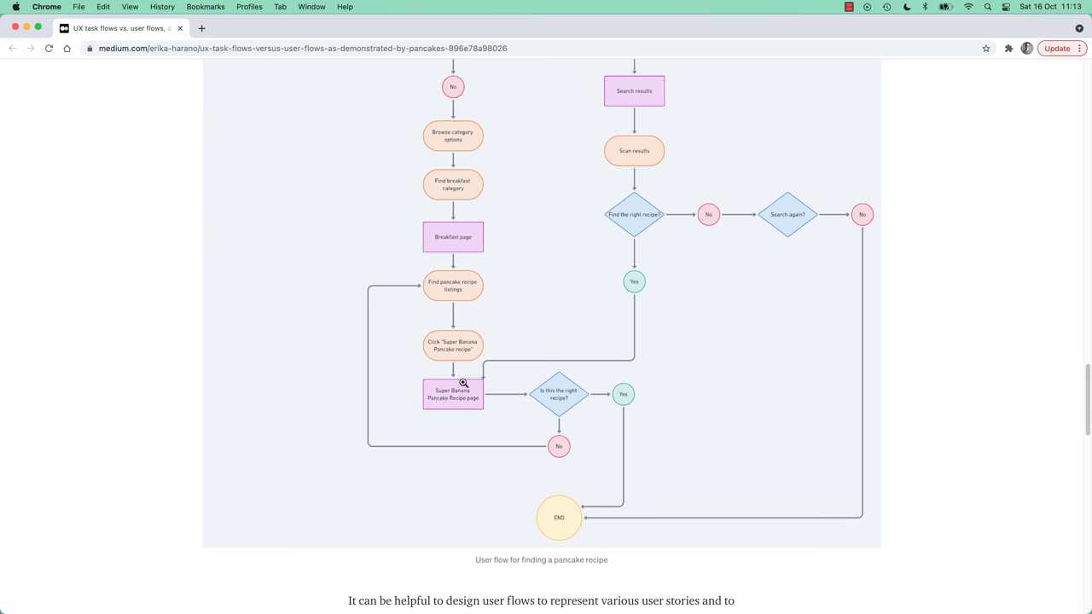
scroll(459, 398, up, 6)
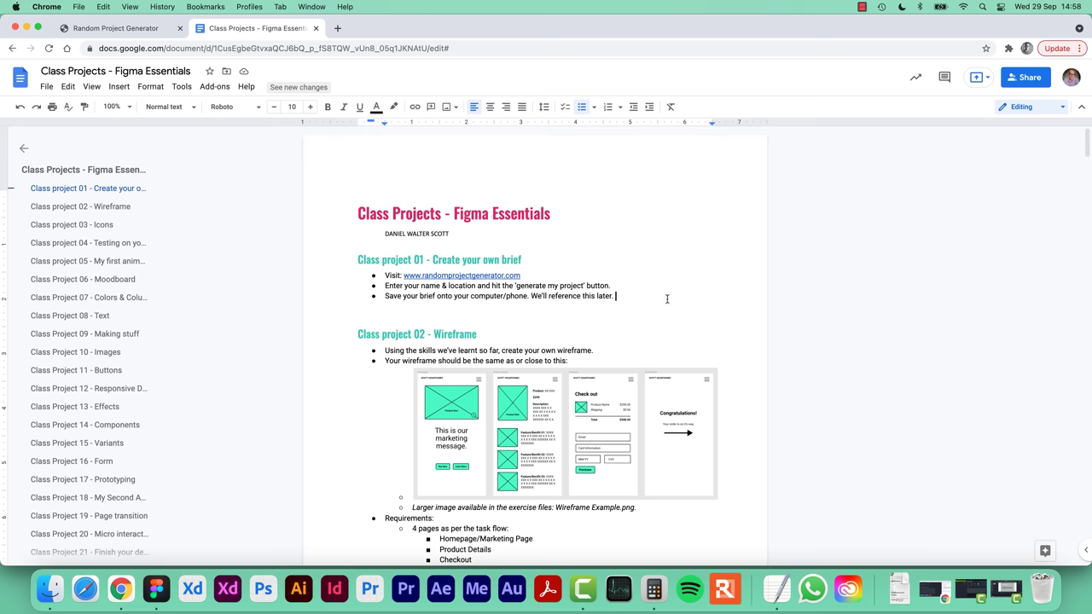
Switch from Chrome back to the Scott Ecom V1 file in Figma.
key(super+Tab)
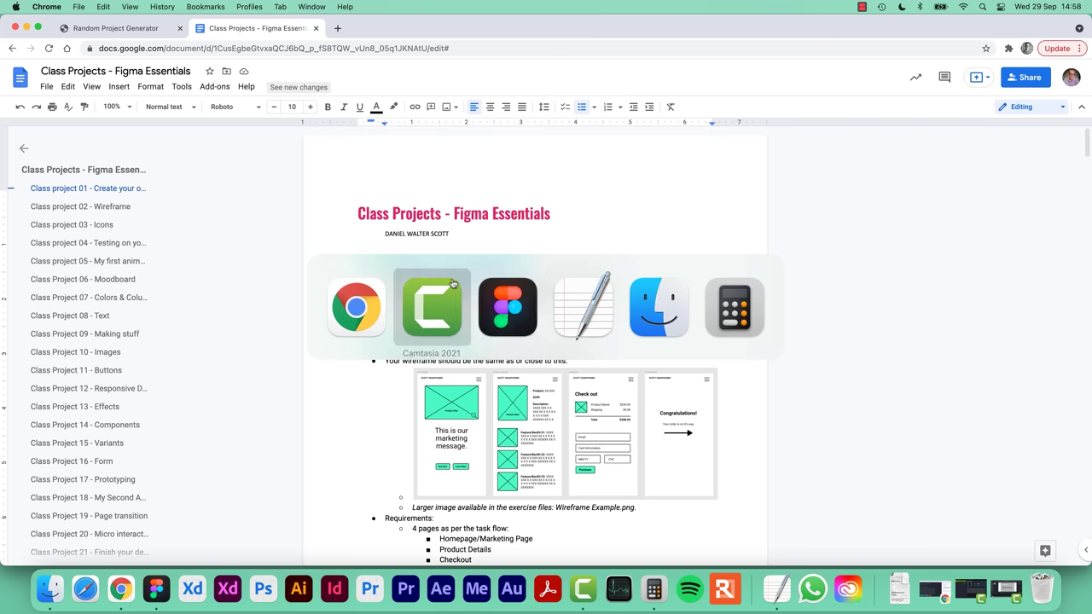
click(516, 318)
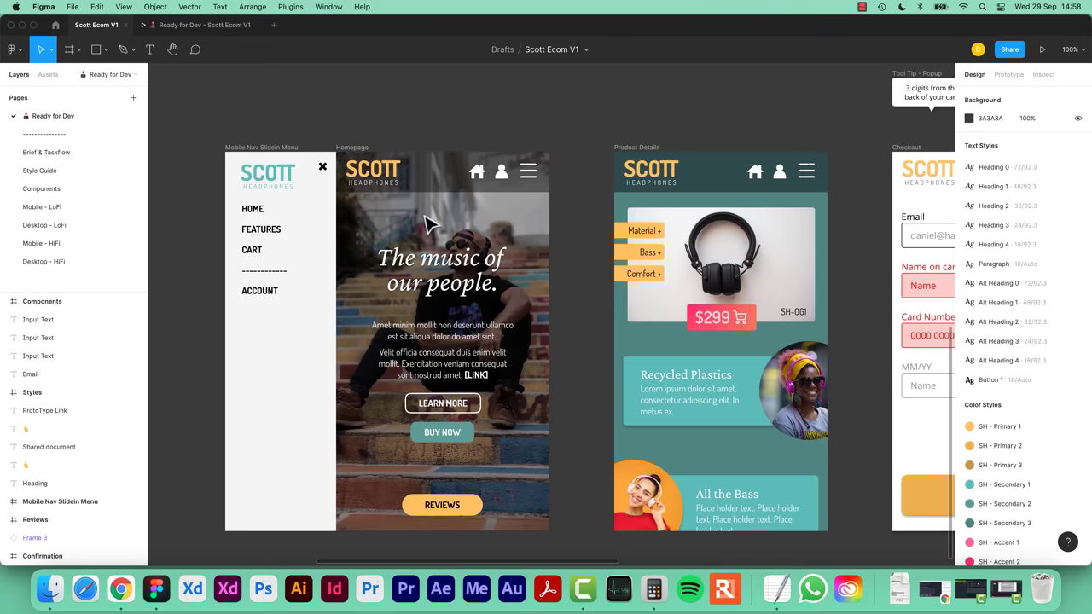
Open the Brief & Taskflow page, select the brief screenshot, then switch to the Random Project Generator tab in Chrome.
click(58, 152)
click(353, 288)
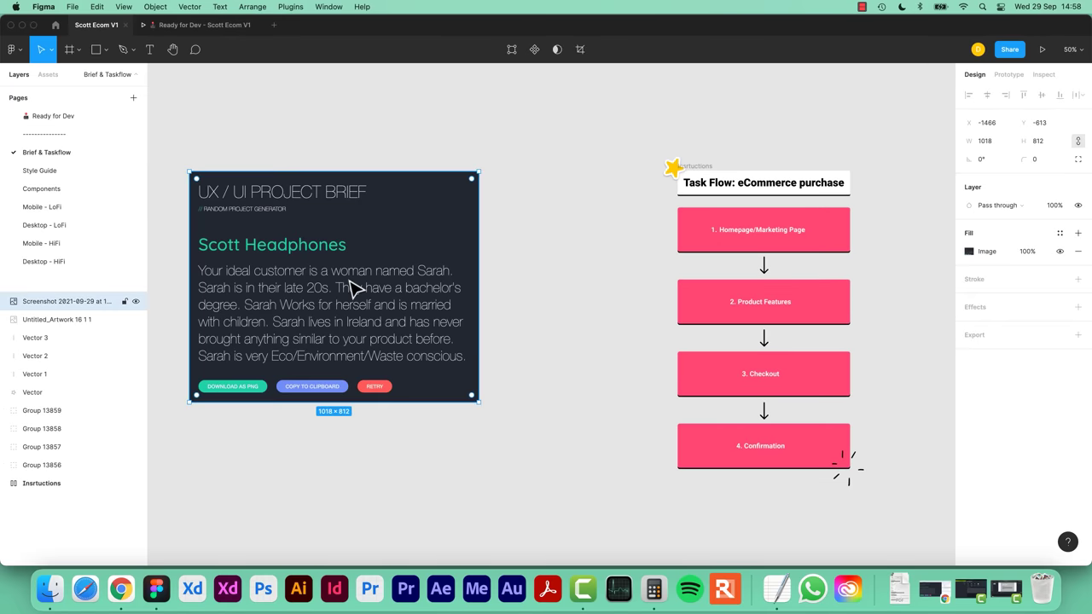
key(super+Tab)
click(133, 37)
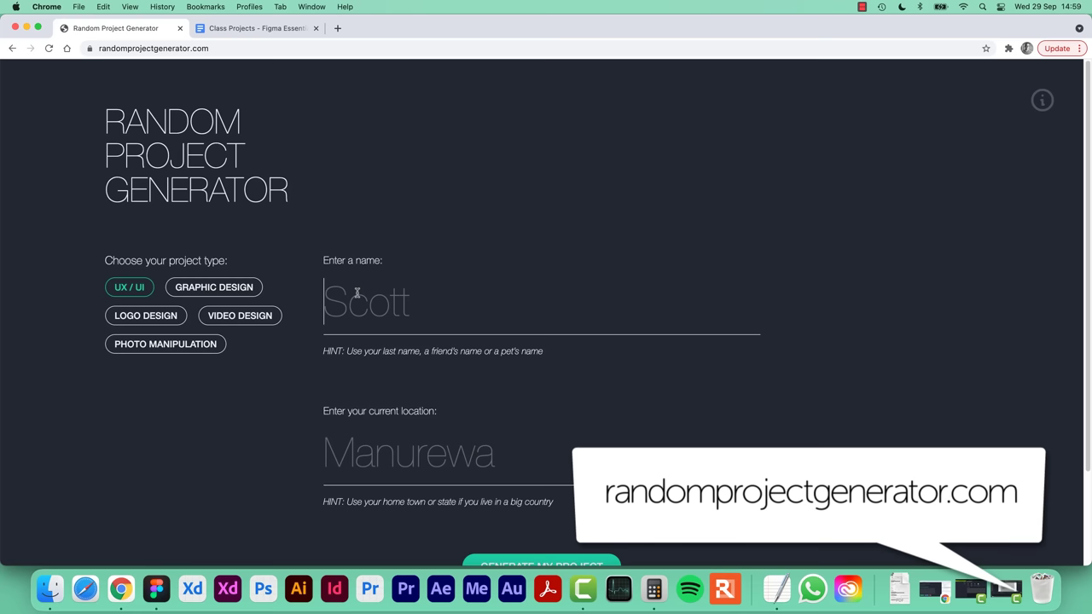
Enter 'Shadow' as the name and 'Manurewa' as the location in the UX/UI brief form.
text(Shadow)
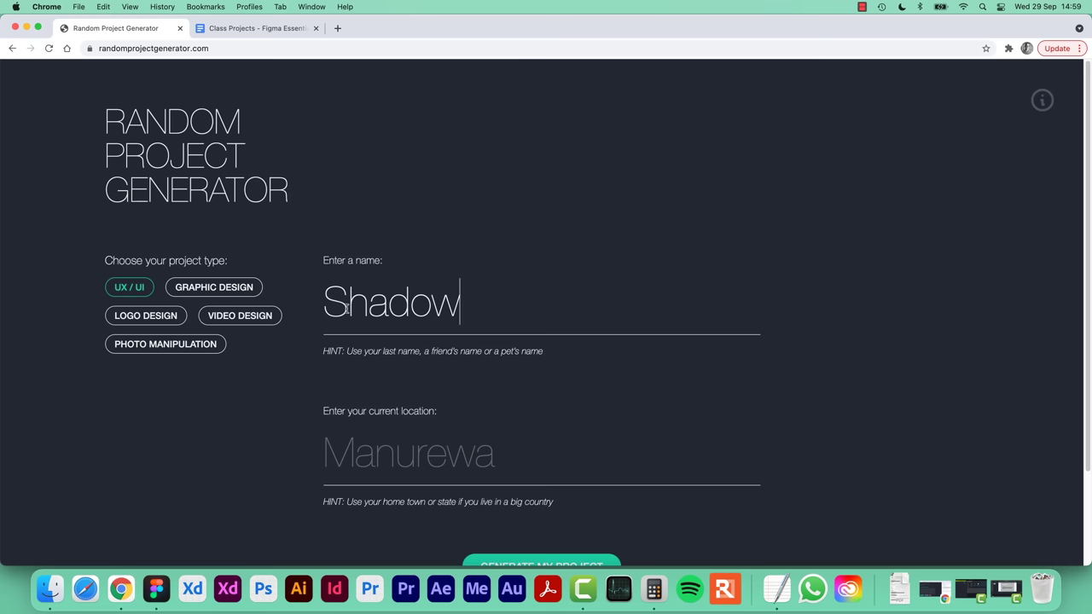
click(381, 465)
text(Man)
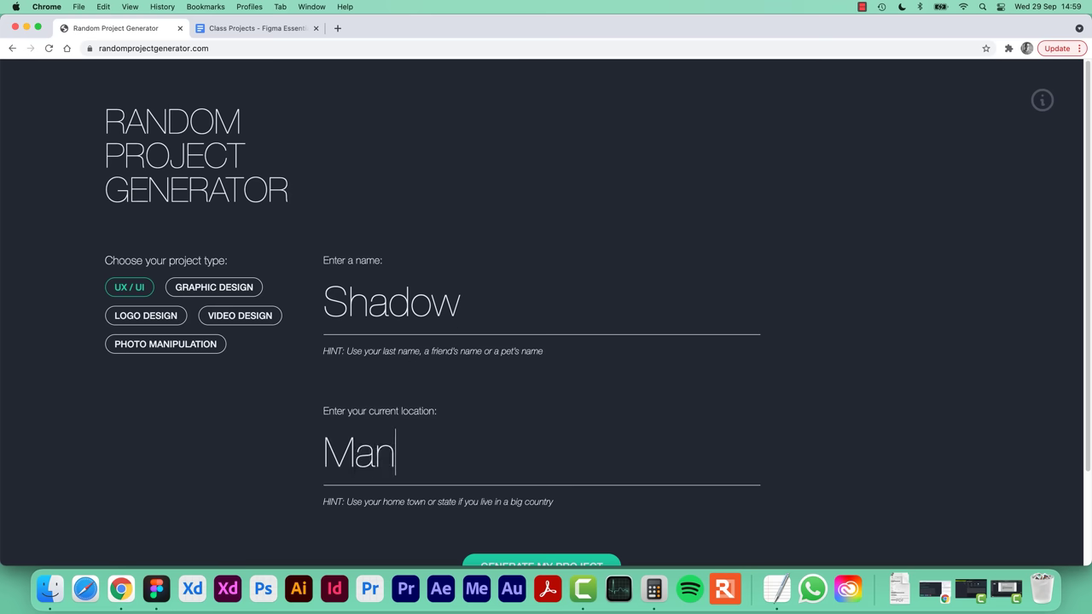
text(urewa)
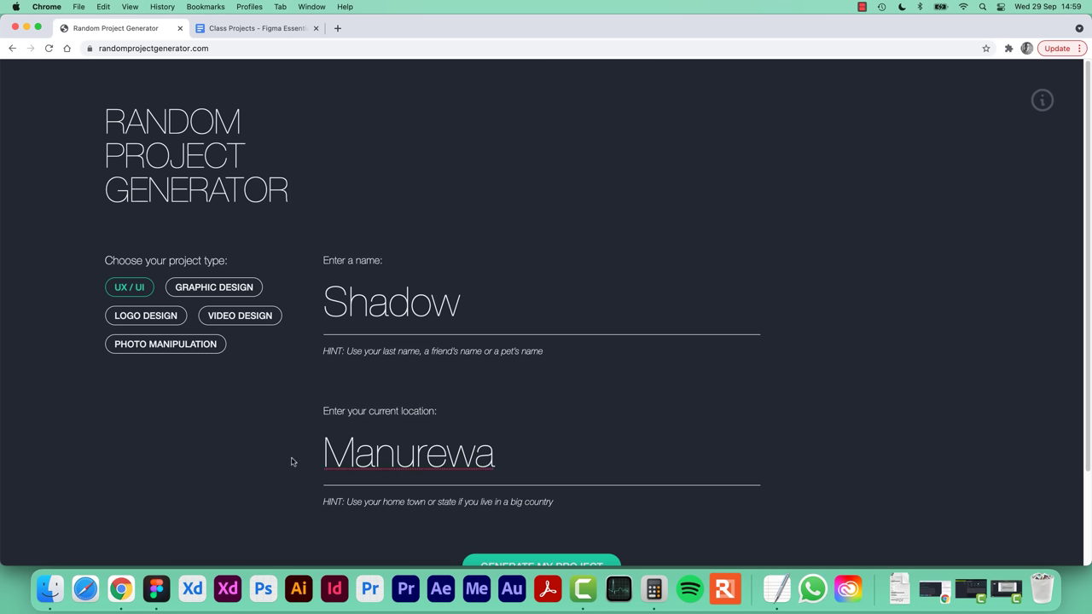
scroll(234, 473, down, 1)
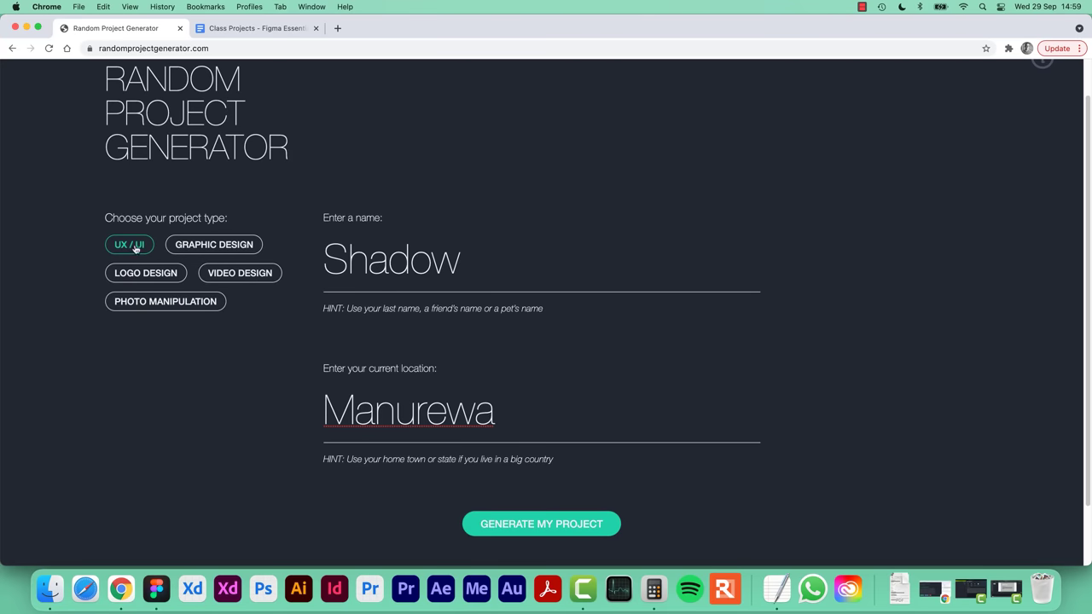
Generate the 'Shadow Surf Board' UX/UI brief and highlight its title while reviewing it.
click(550, 527)
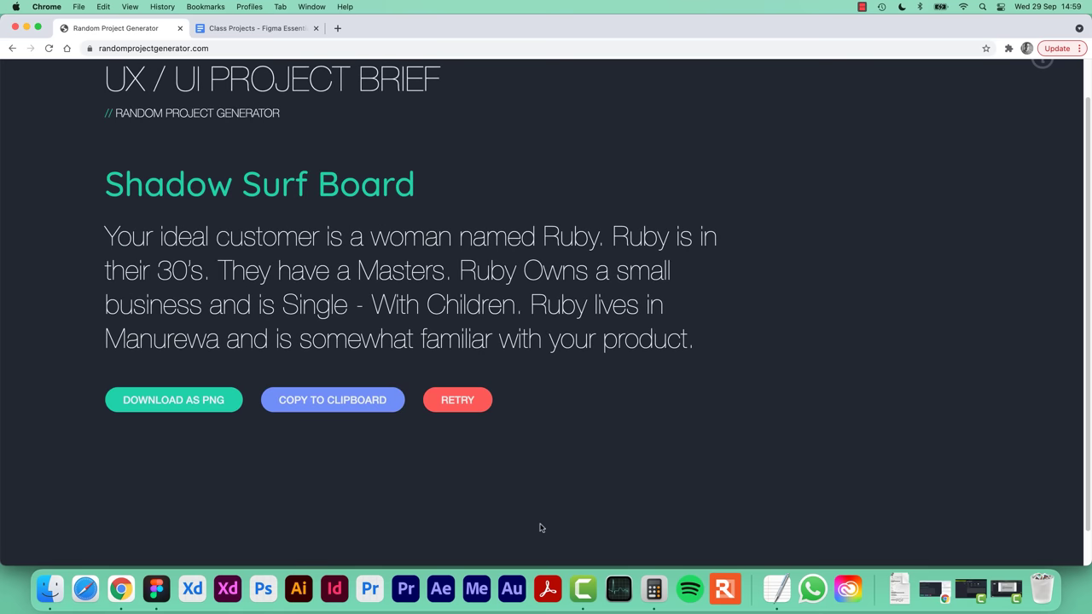
scroll(539, 528, up, 2)
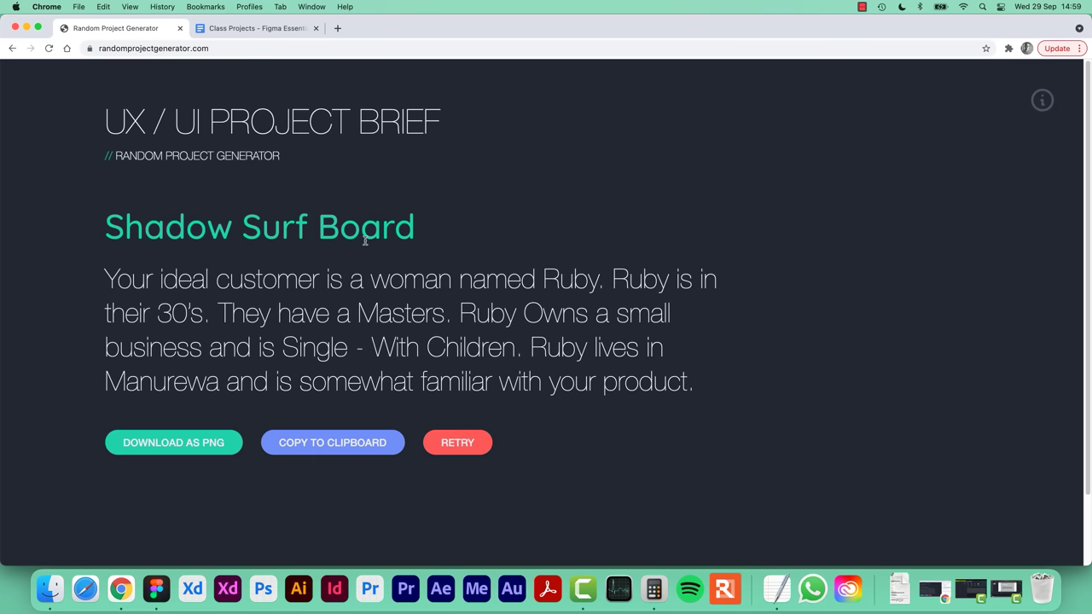
drag(262, 231, 408, 236)
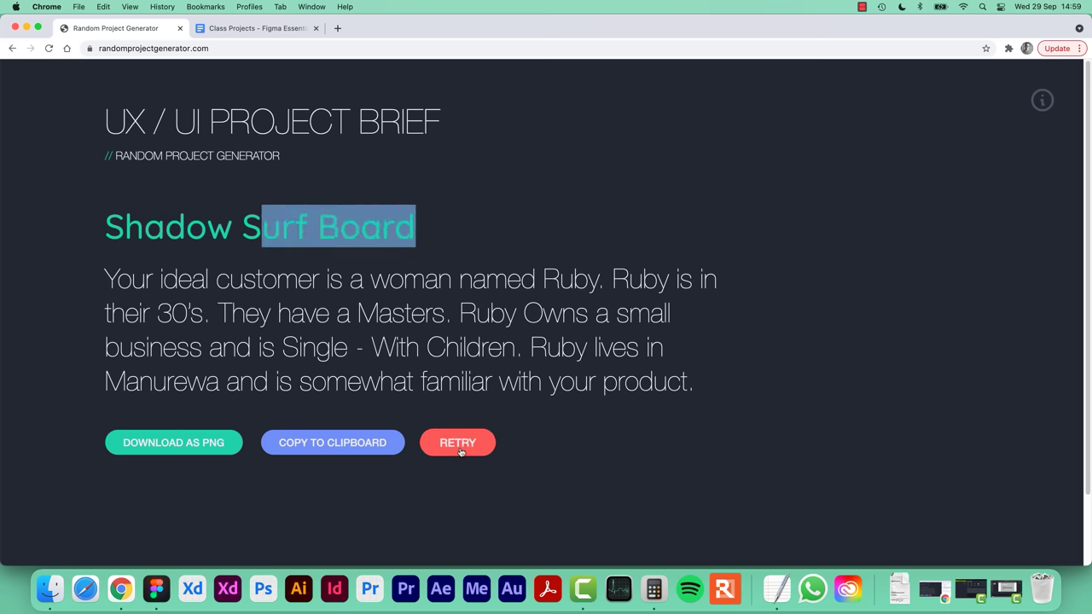
click(332, 220)
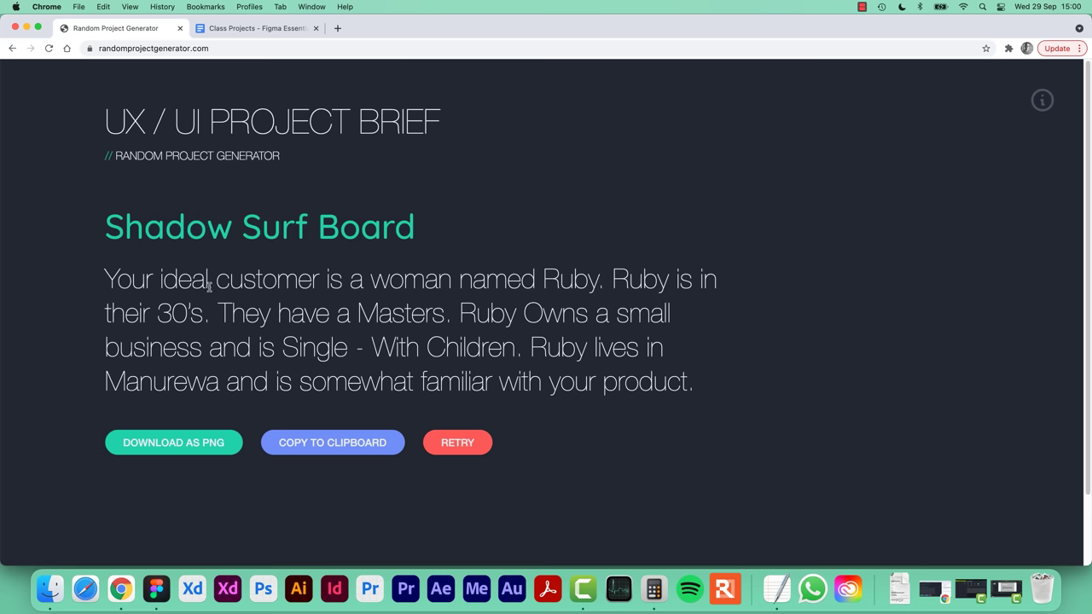
key(super+Tab)
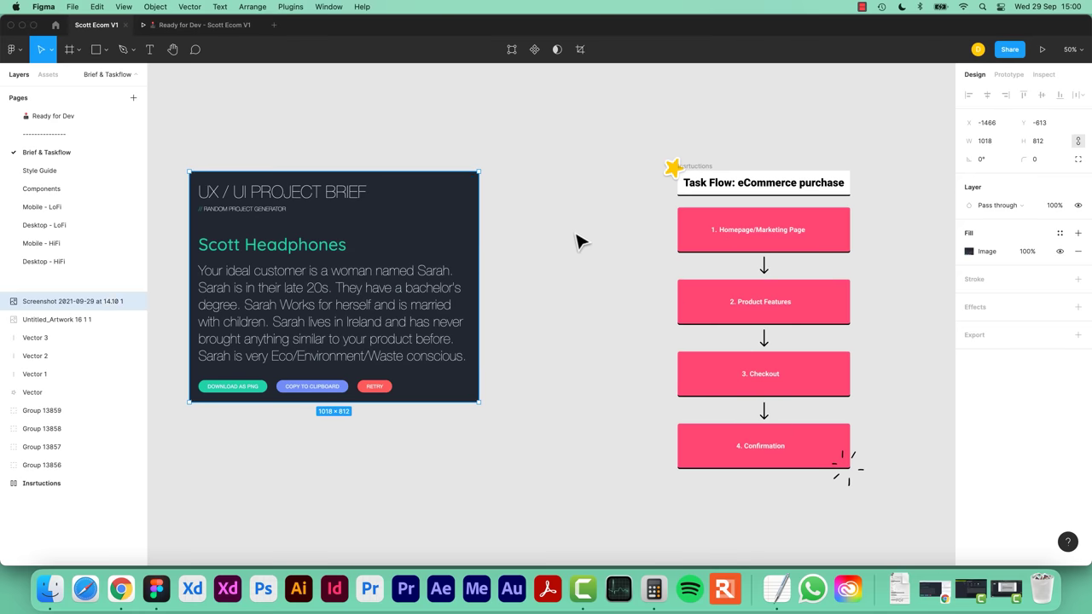
click(861, 476)
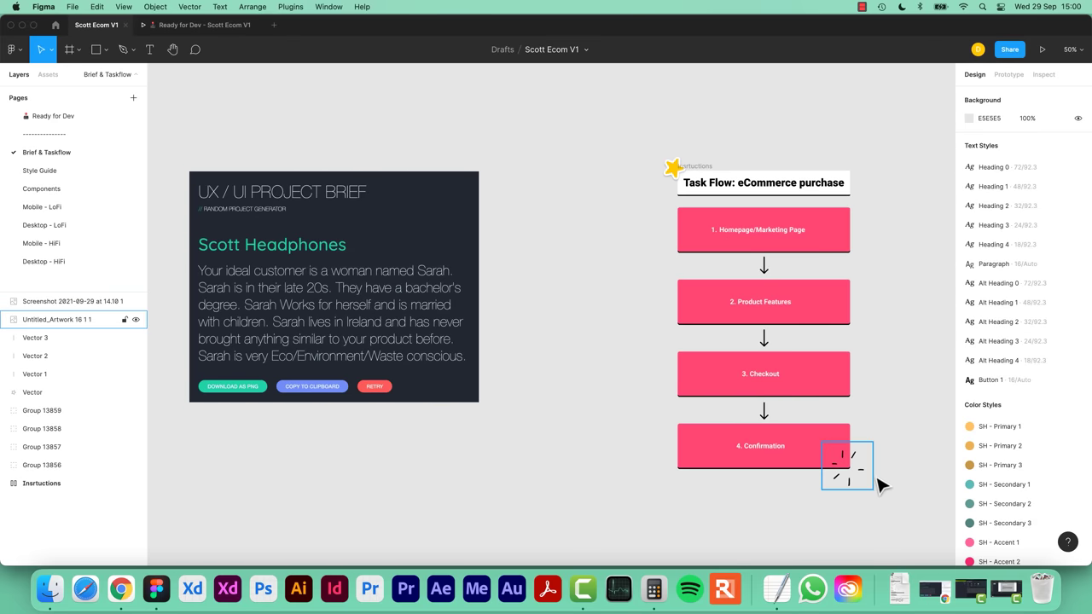
click(884, 486)
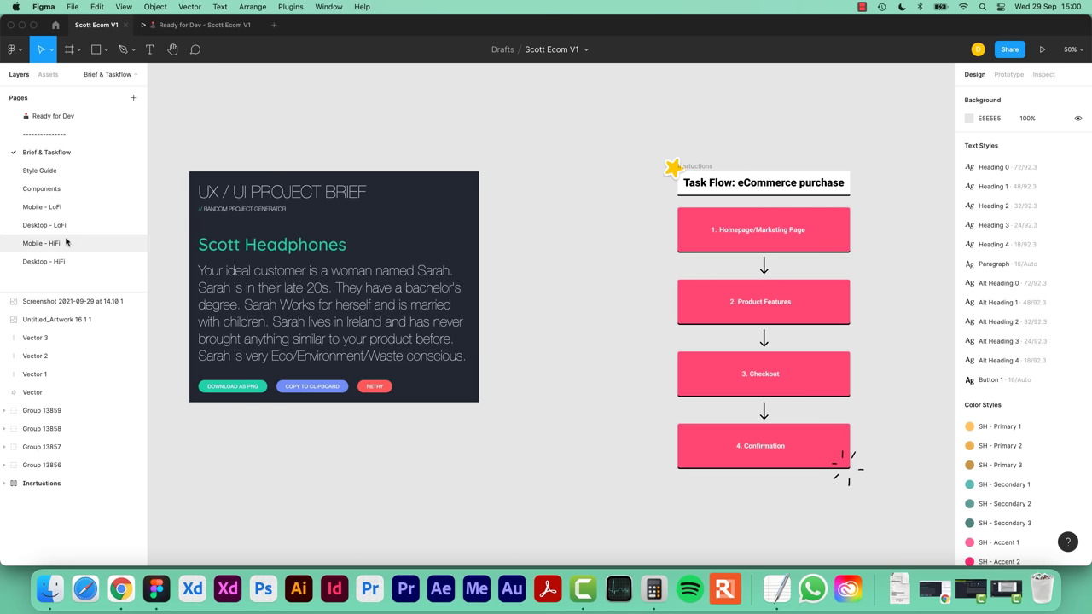
Return to the Ready for Dev page with the hi-fi Homepage, Product Details and Checkout screens.
click(61, 119)
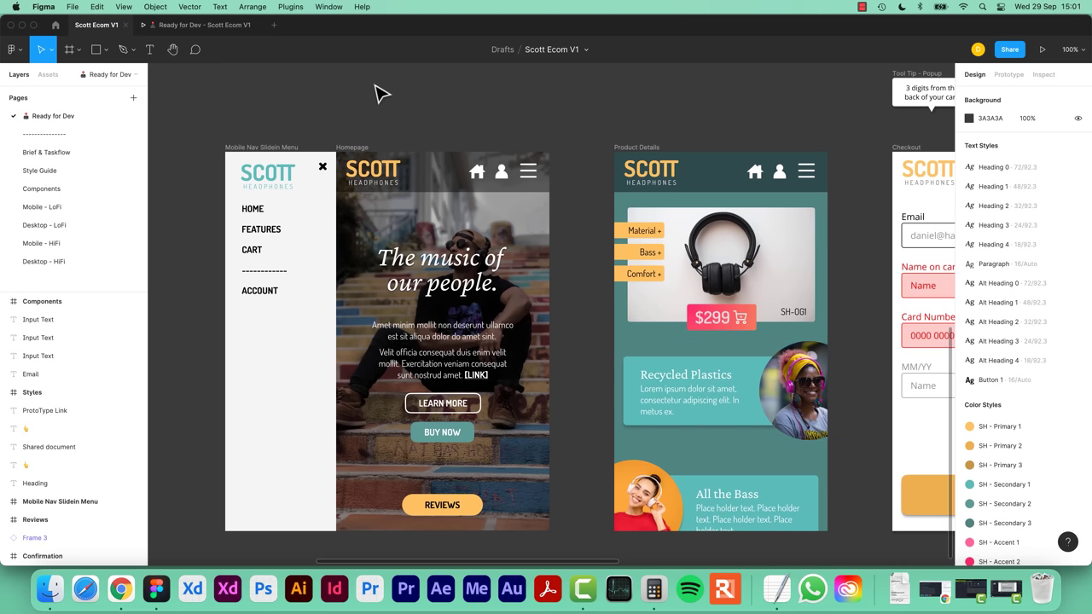
key(super+Tab)
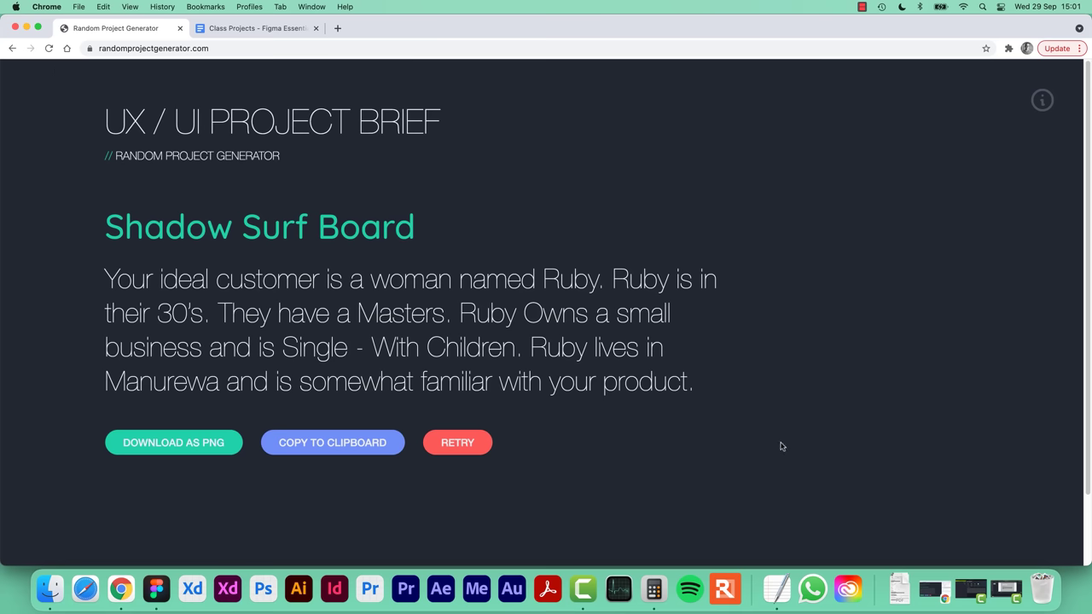
click(273, 454)
Back in Figma, show the Brief & Taskflow page and select then deselect the brief screenshot.
key(super+Tab)
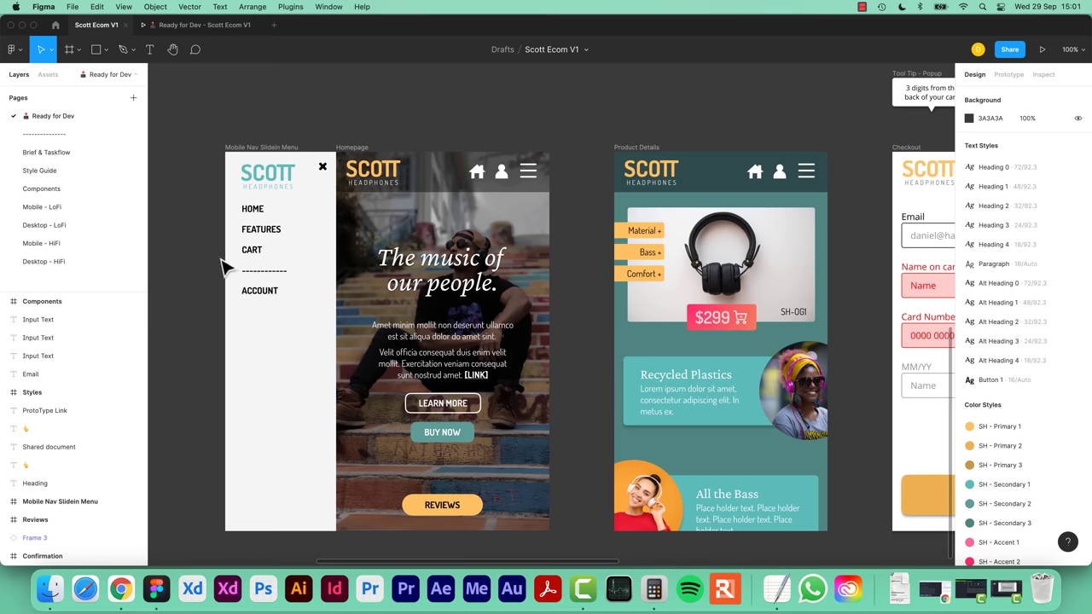
click(34, 153)
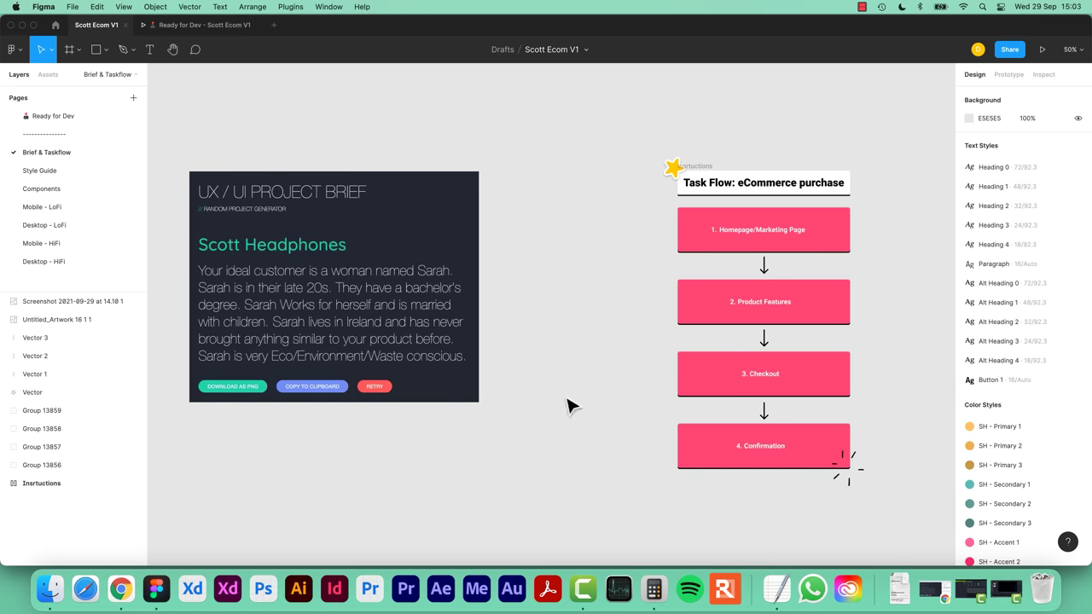
click(318, 220)
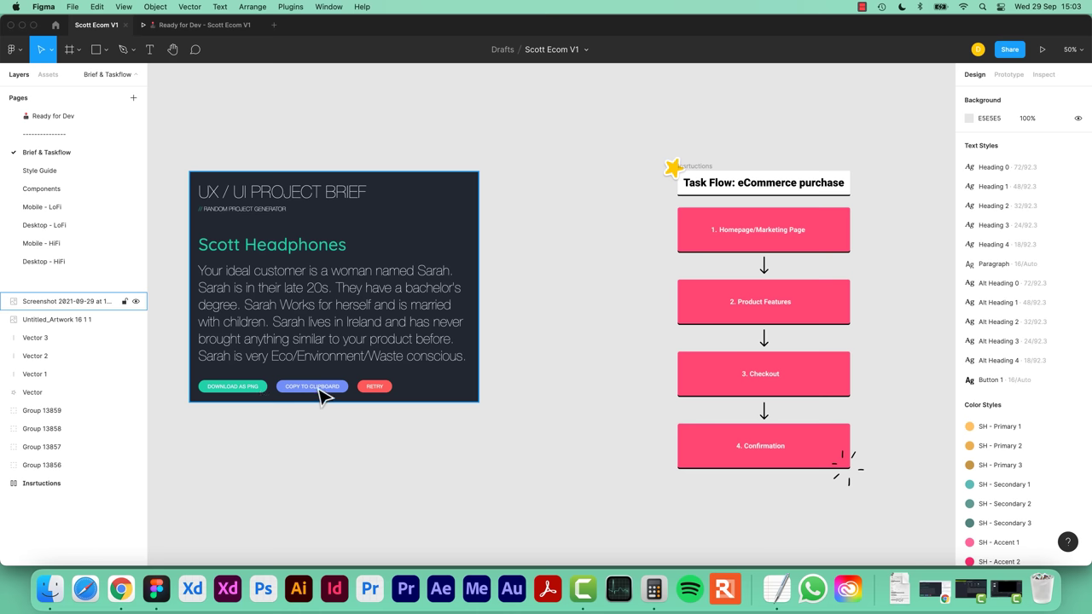
click(484, 297)
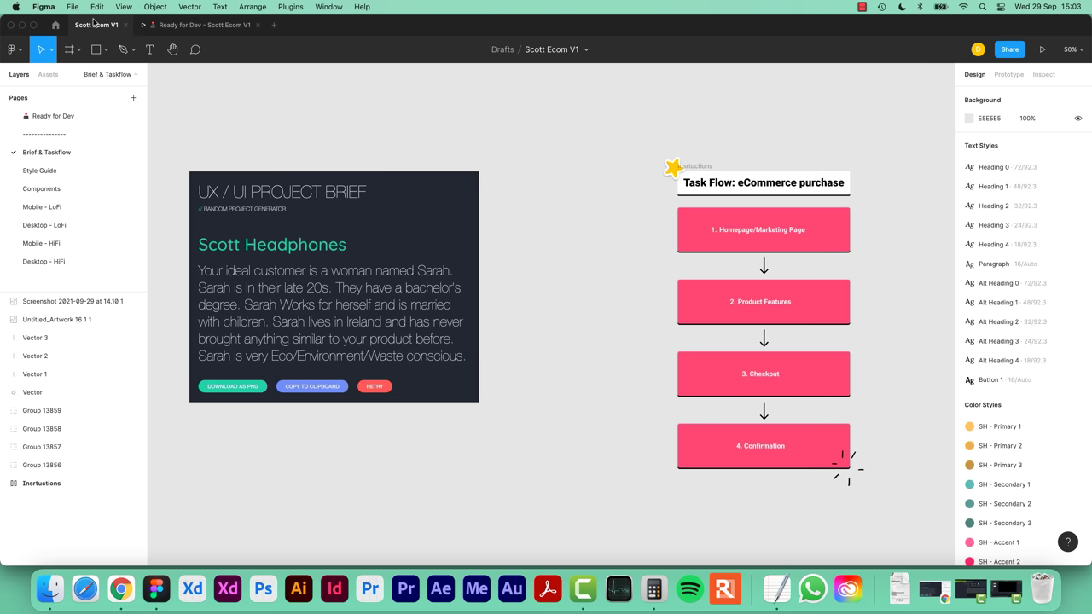
Move from the Scott Ecom V1 file, via its main menu, to the Drafts file browser.
click(55, 28)
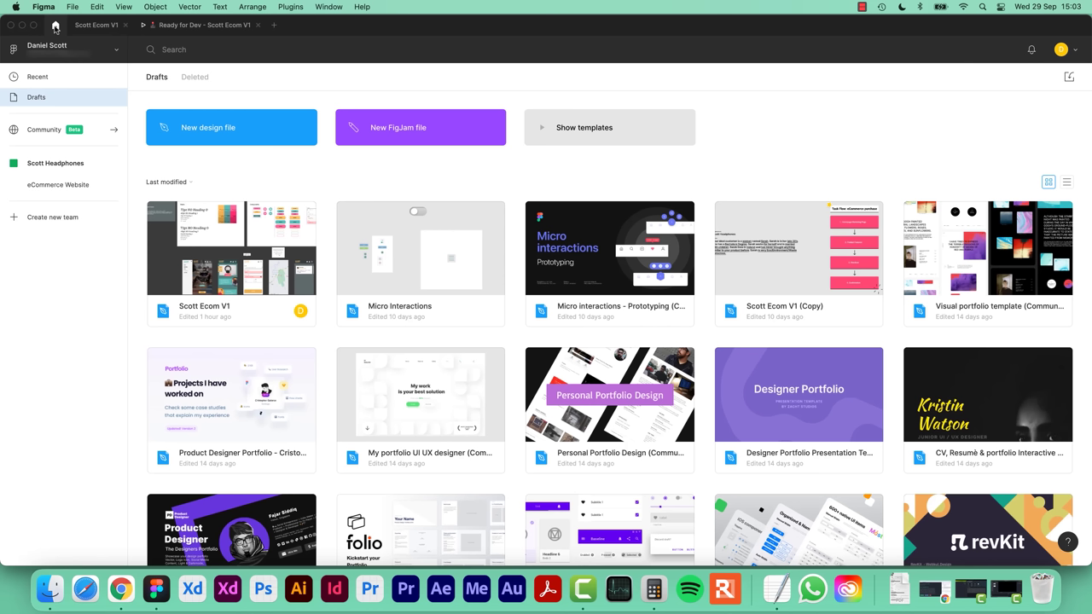
click(86, 26)
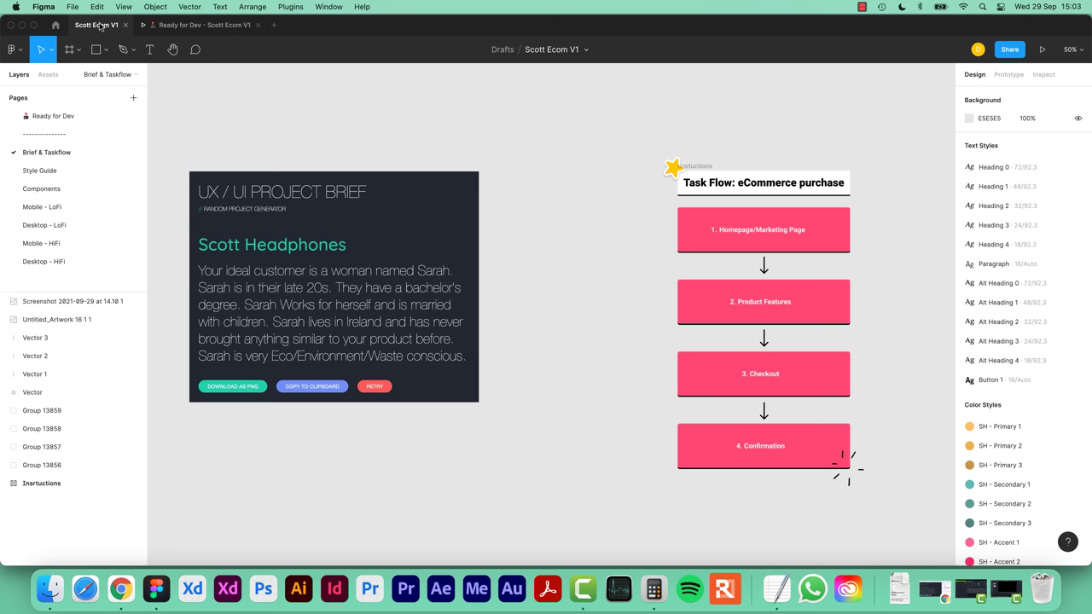
click(16, 52)
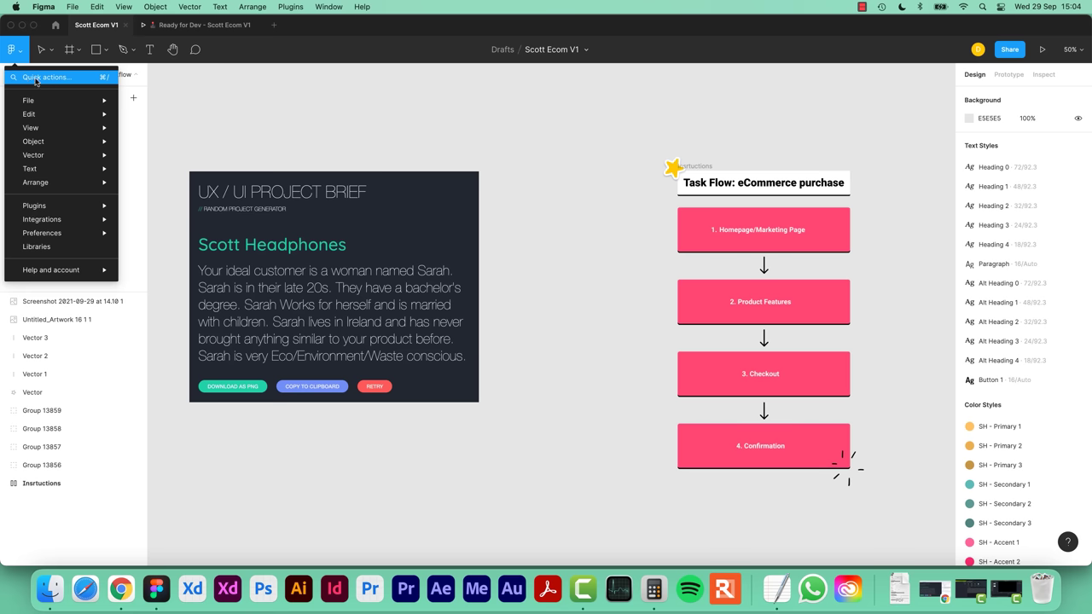
click(55, 25)
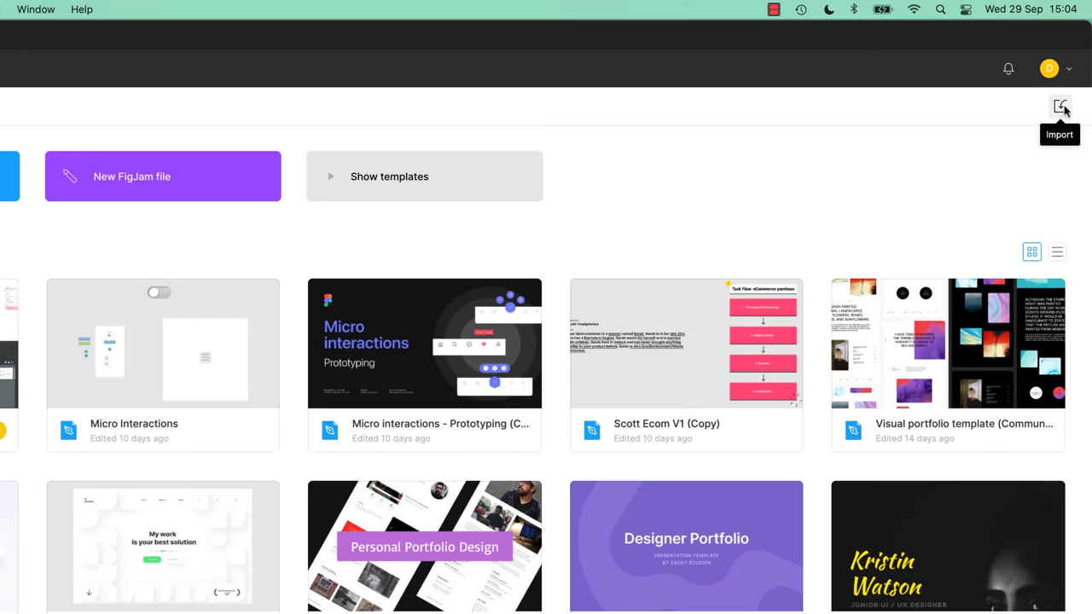
Import Task Flow.fig from the Exercise Files folder and dismiss the success message.
click(1061, 107)
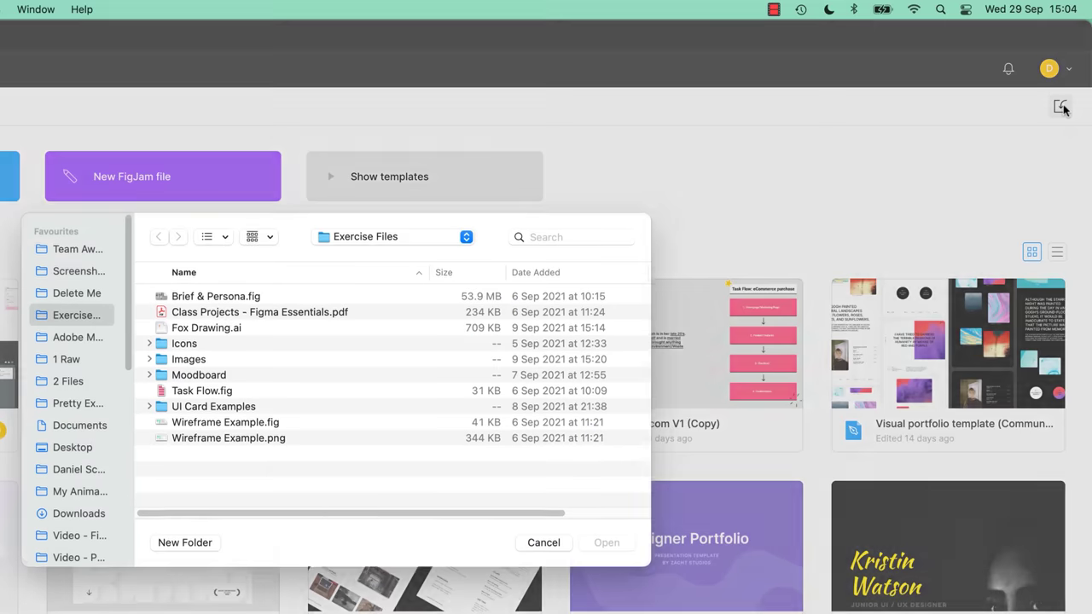
click(203, 405)
click(621, 557)
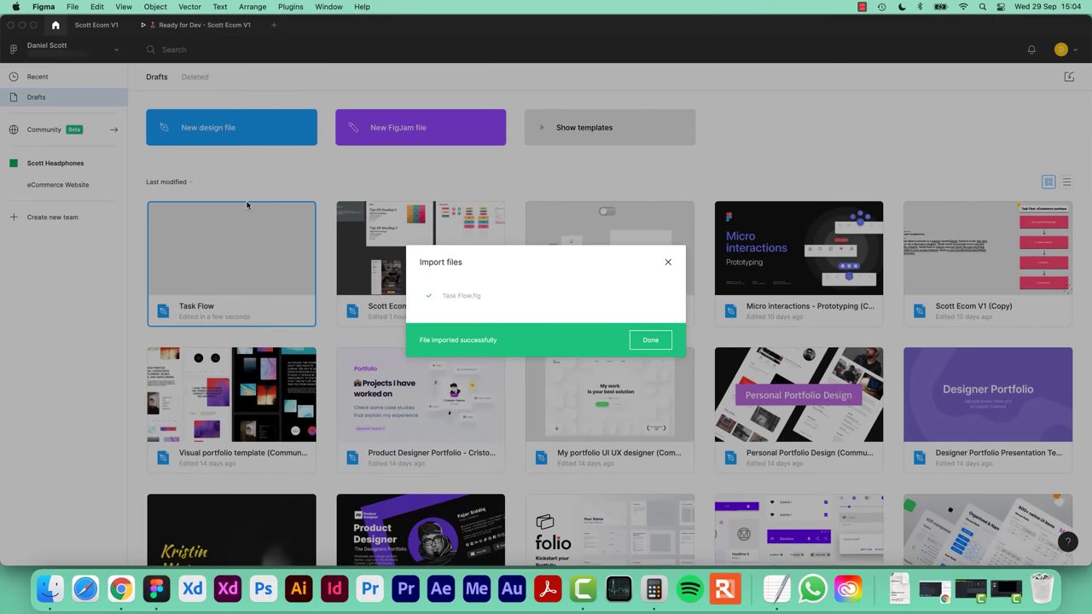
click(286, 273)
Open the imported Task Flow file, close its tab, and go back to Scott Ecom V1.
double_click(293, 274)
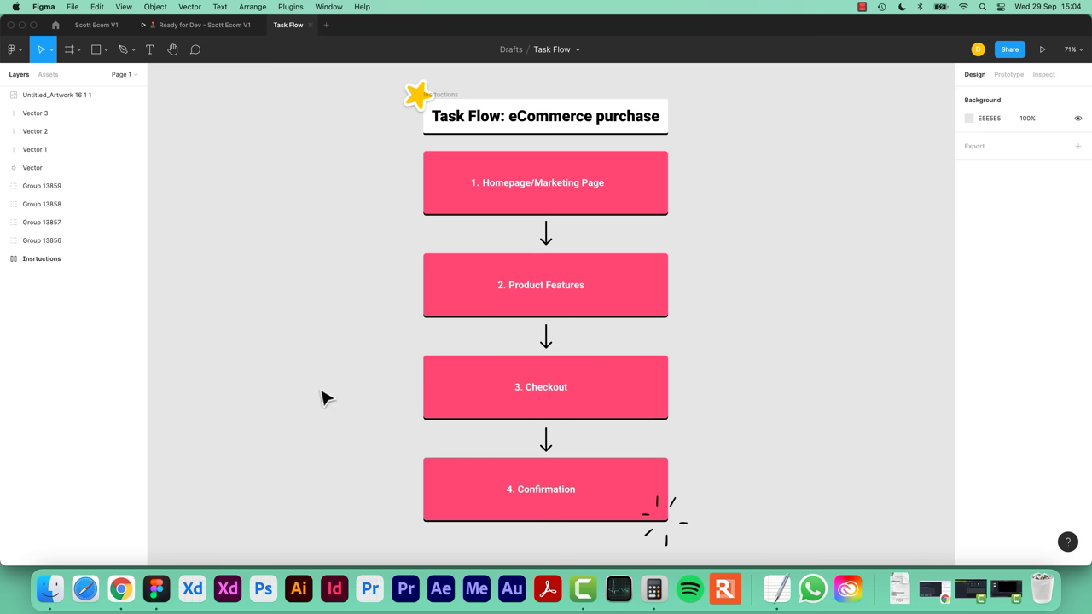
click(310, 25)
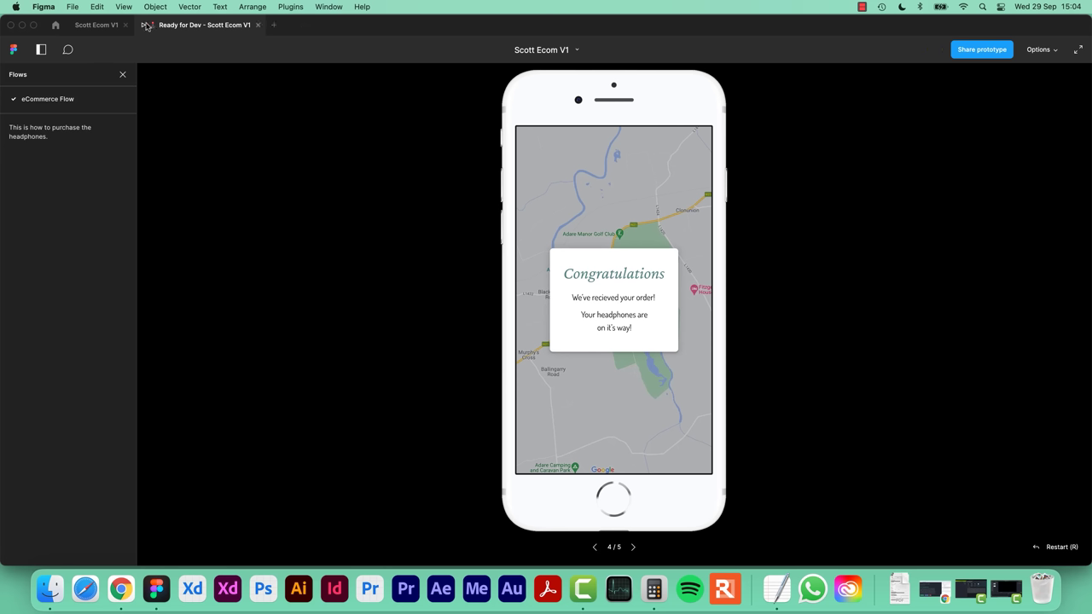
click(97, 25)
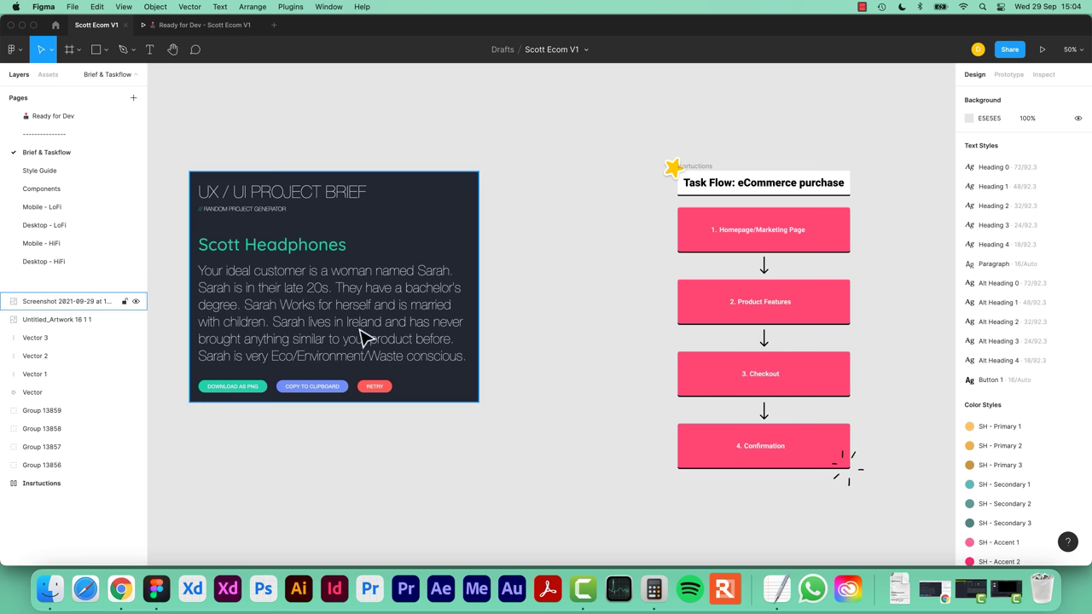
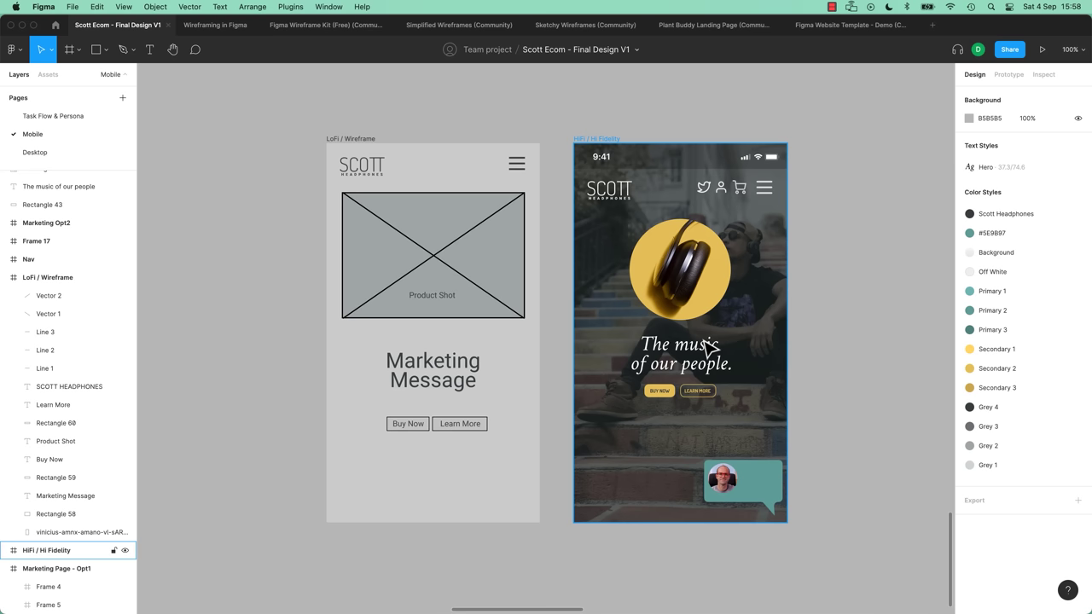
Deselect the HiFi frame and switch to the Wireframing in Figma file.
click(555, 357)
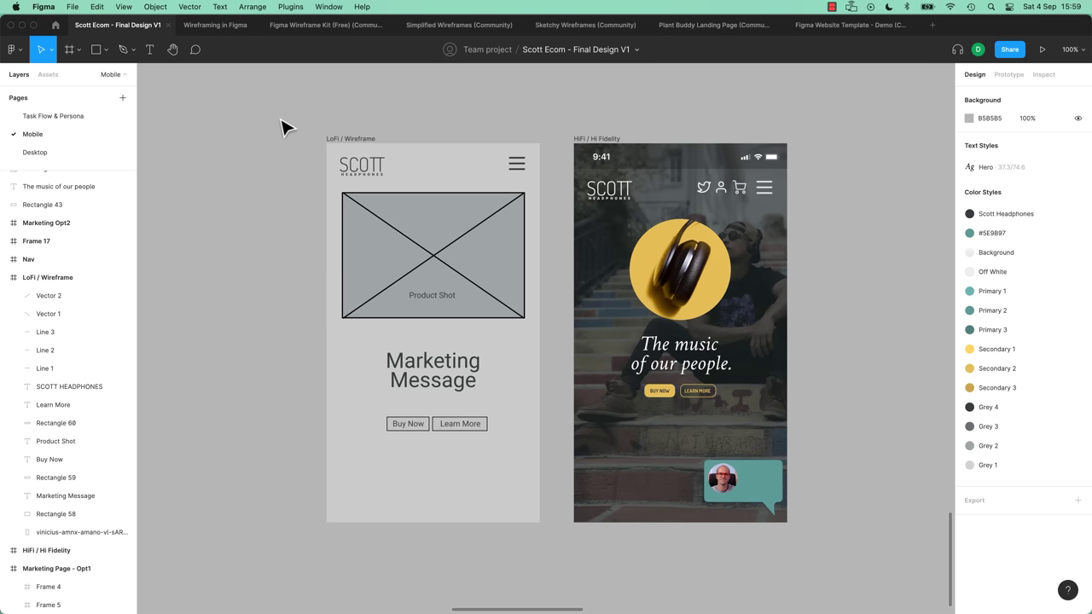
click(218, 26)
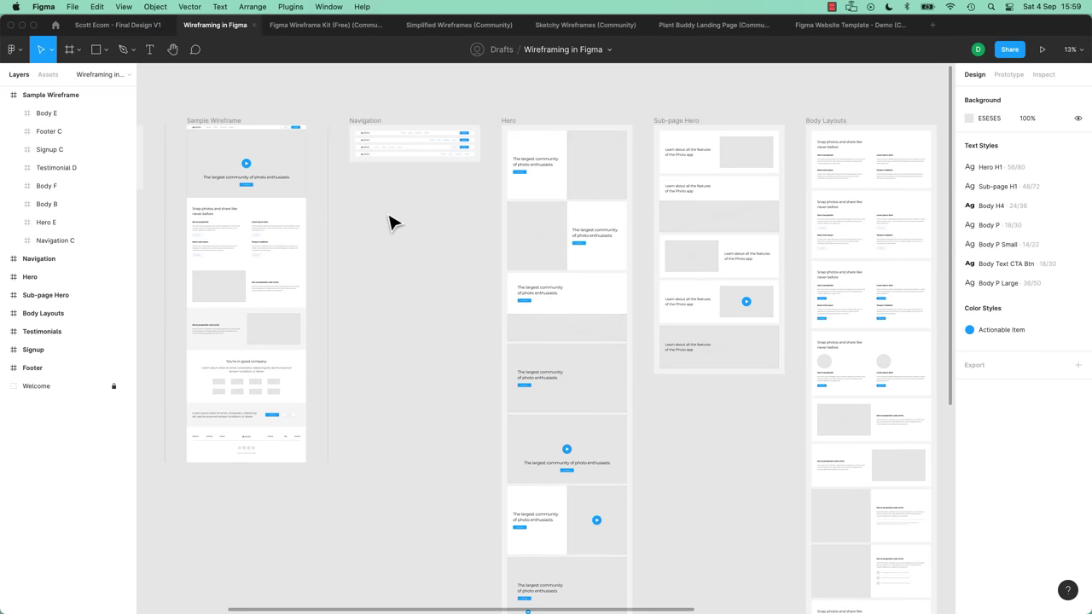
Browse the Wireframe Kit, Simplified Wireframes and Sketchy Wireframes files, then open Plant Buddy Landing Page.
click(322, 26)
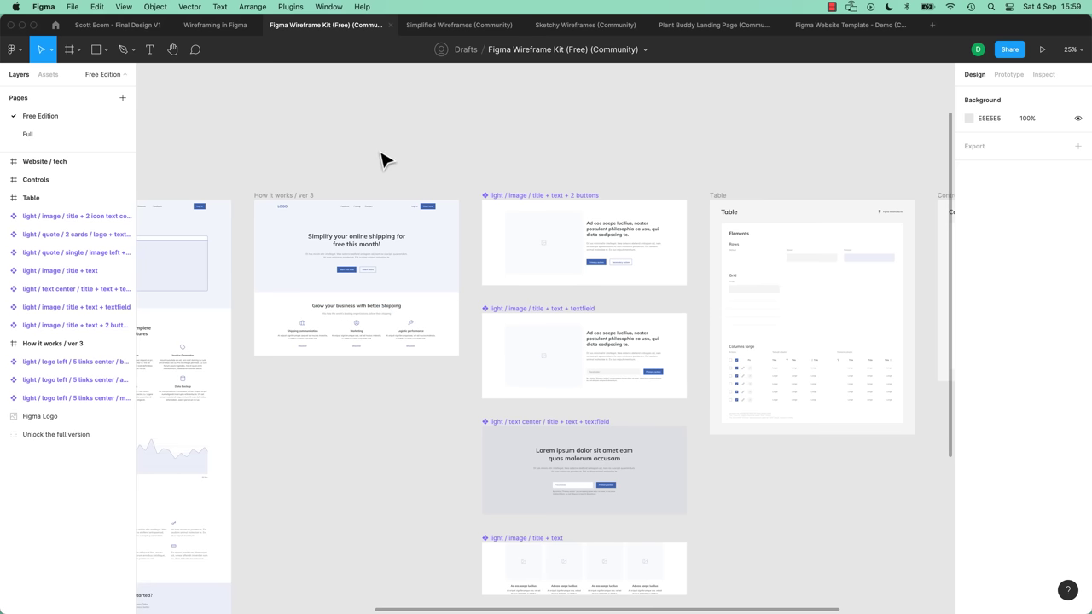
click(439, 24)
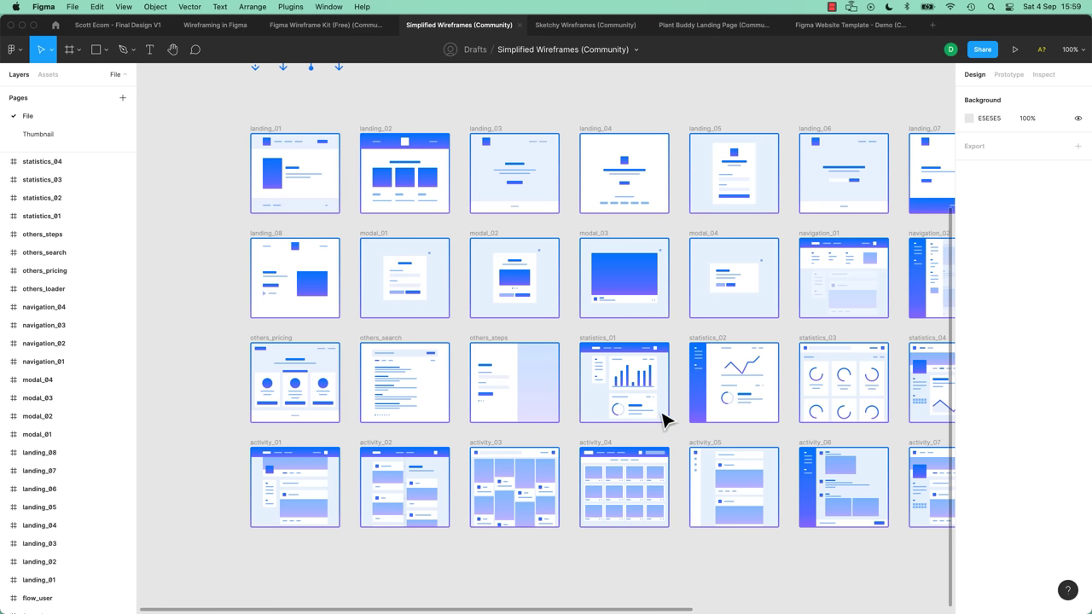
click(586, 24)
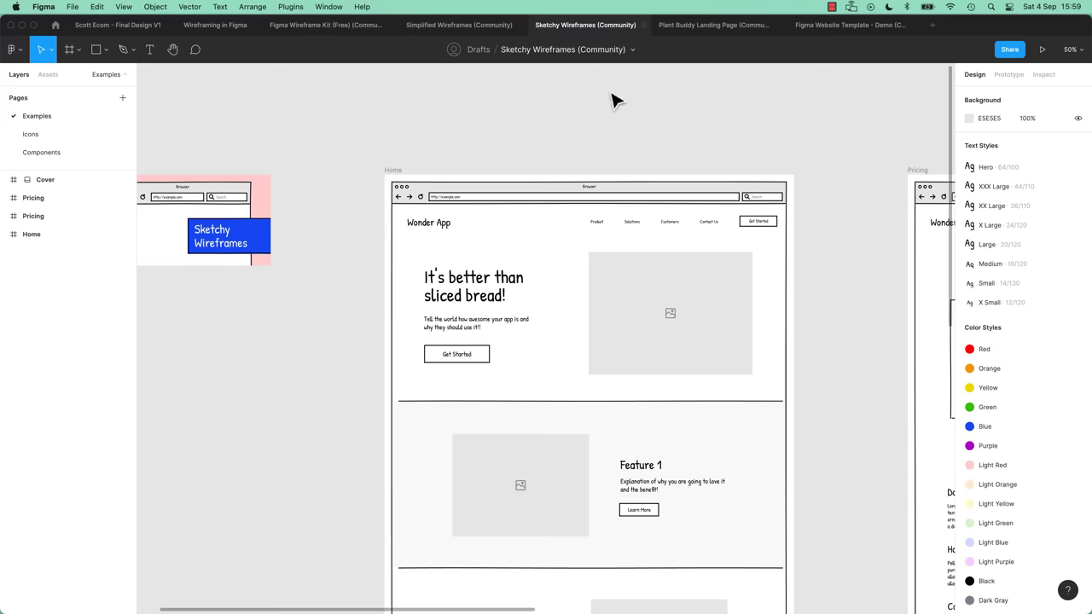
drag(787, 200, 404, 196)
drag(697, 230, 499, 171)
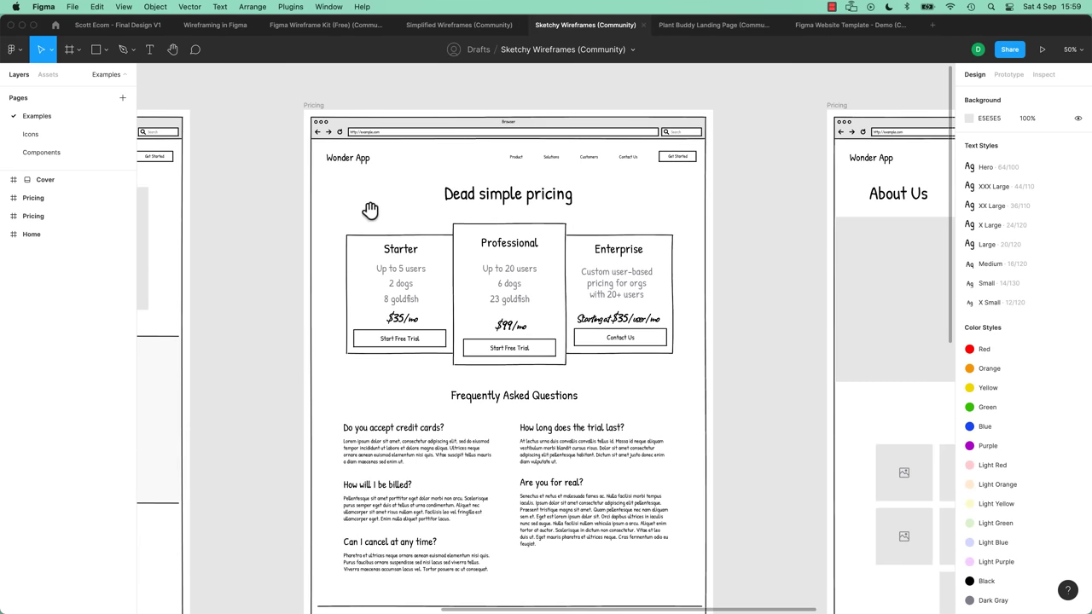
scroll(551, 211, right, 6)
scroll(551, 211, down, 2)
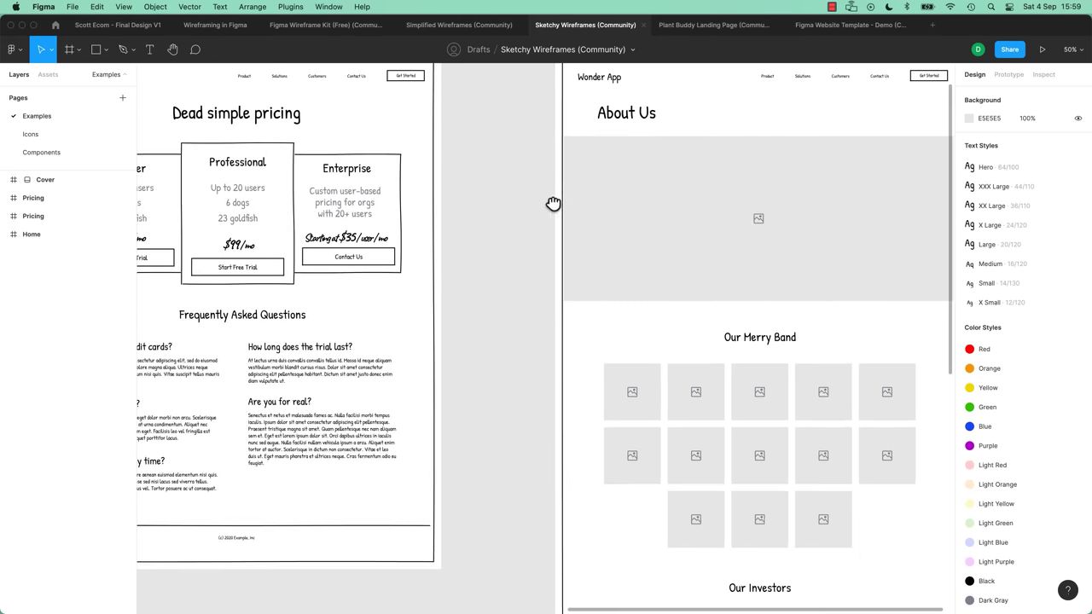
scroll(553, 203, left, 8)
scroll(553, 203, up, 2)
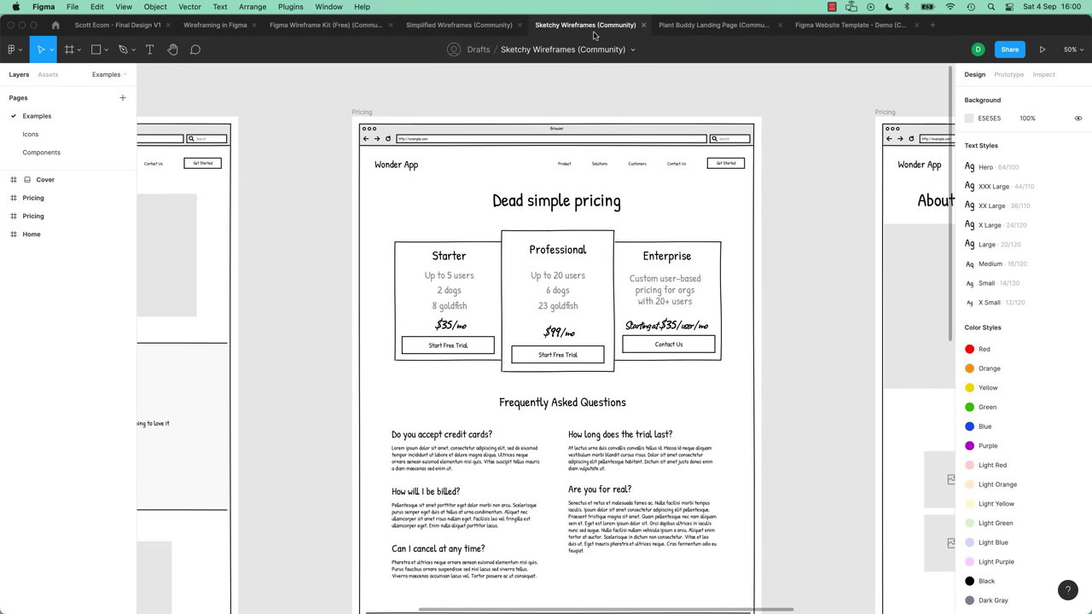
click(702, 28)
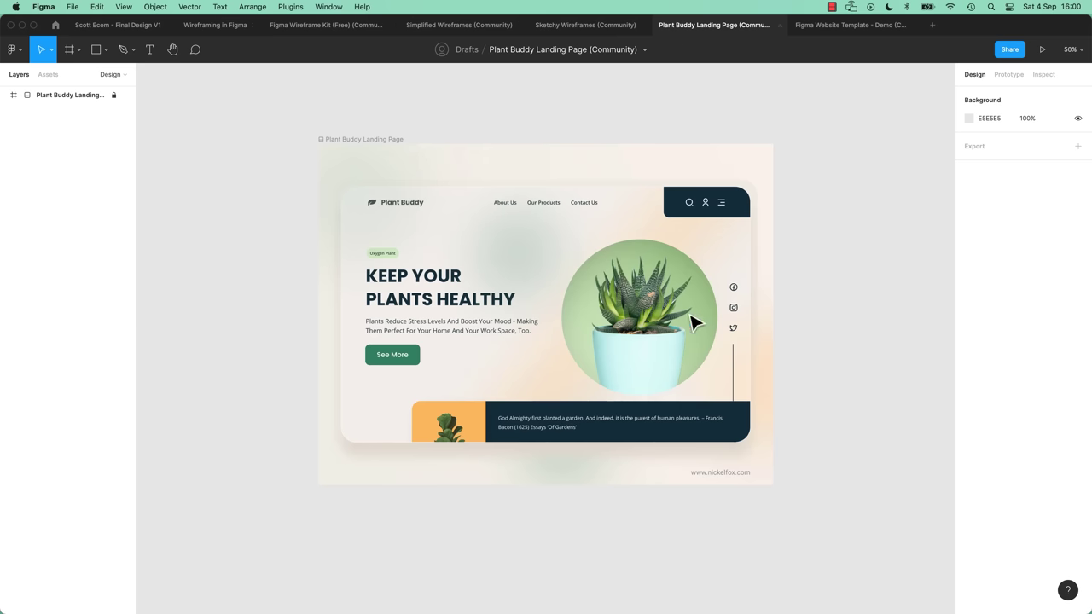
Open the Figma Website Template - Demo file and scroll through its pages.
click(840, 26)
scroll(759, 107, down, 3)
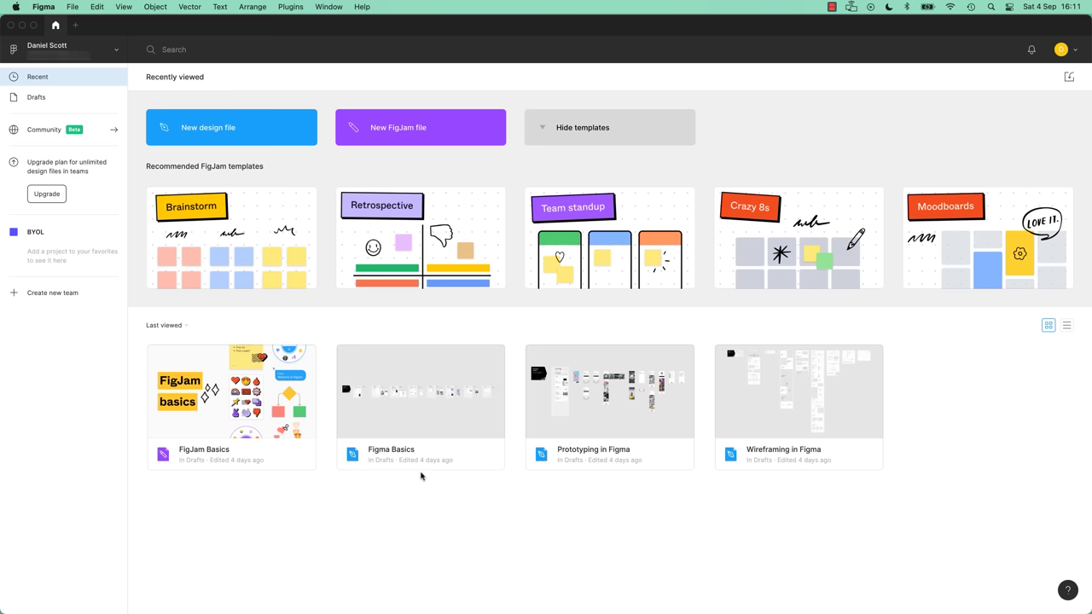
Return to the Figma home screen with recently viewed files and templates.
mouse_move(187, 212)
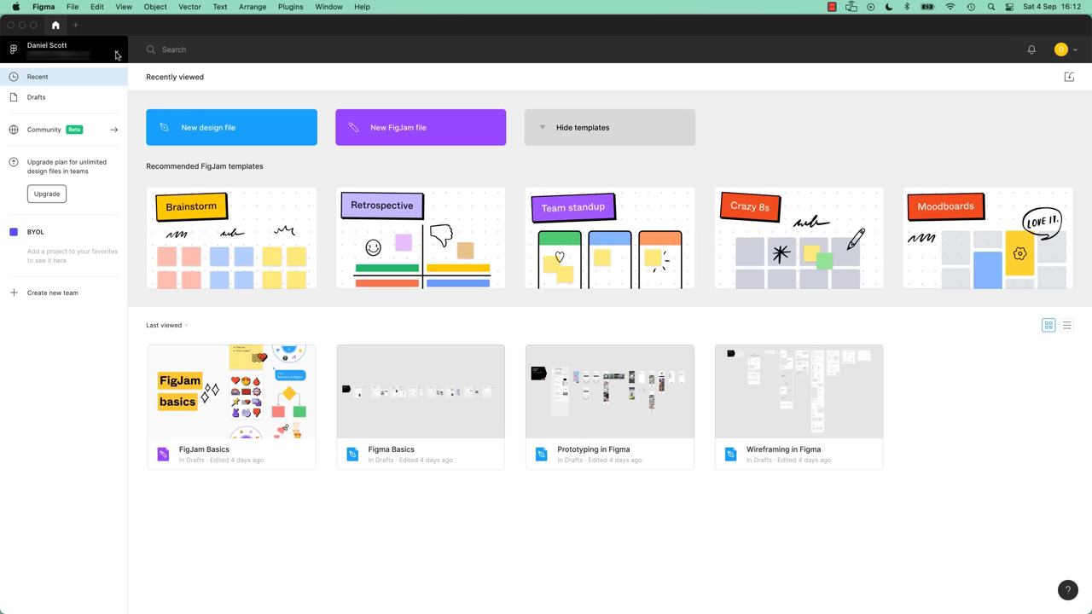
Check the account list and keep the current account, then create a new design file in Drafts.
click(117, 55)
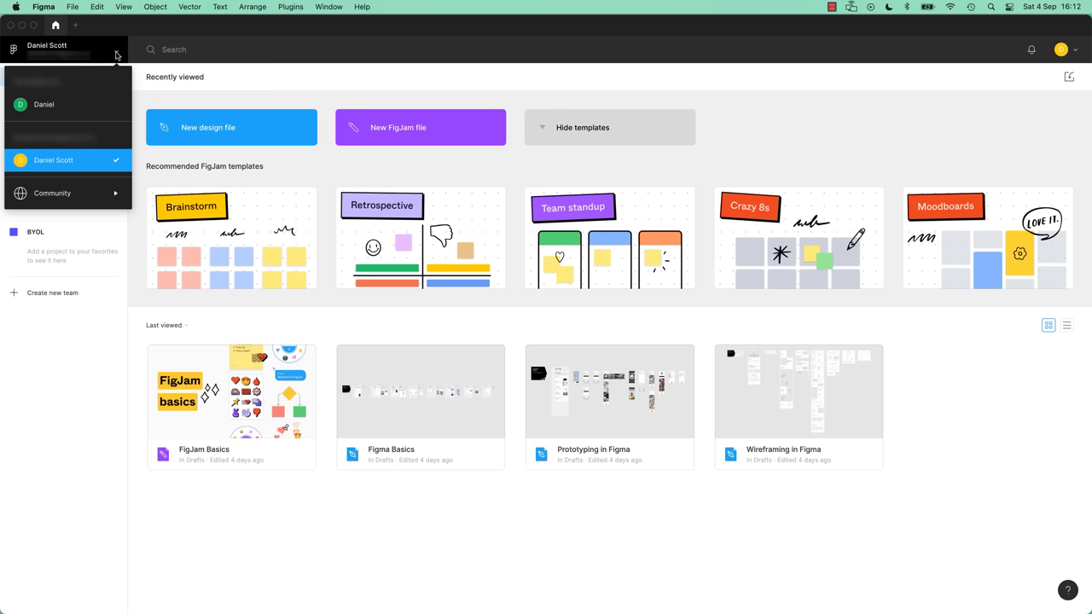
click(56, 40)
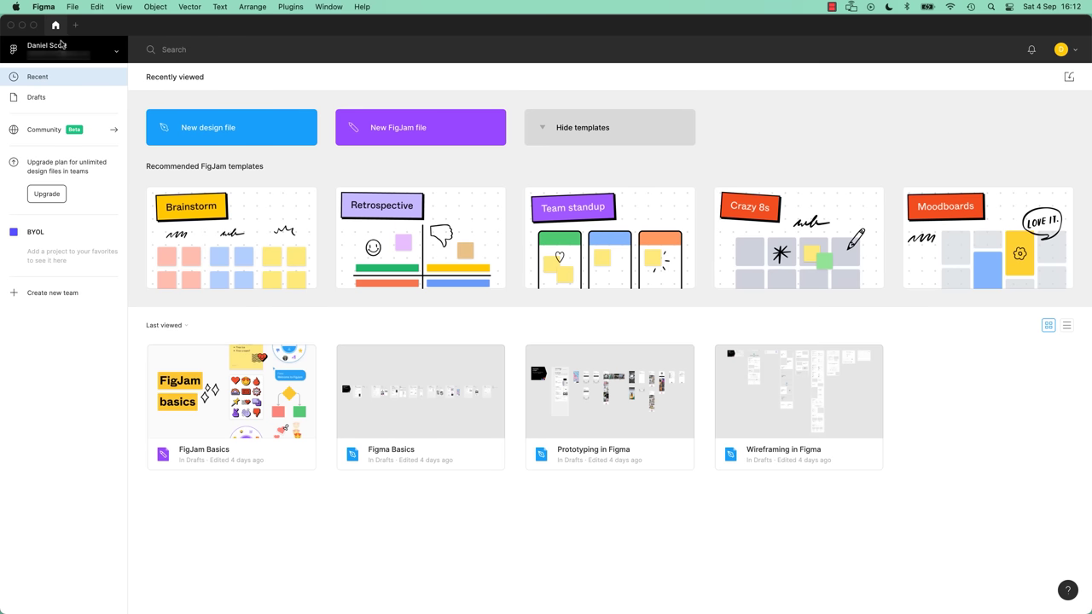
click(117, 54)
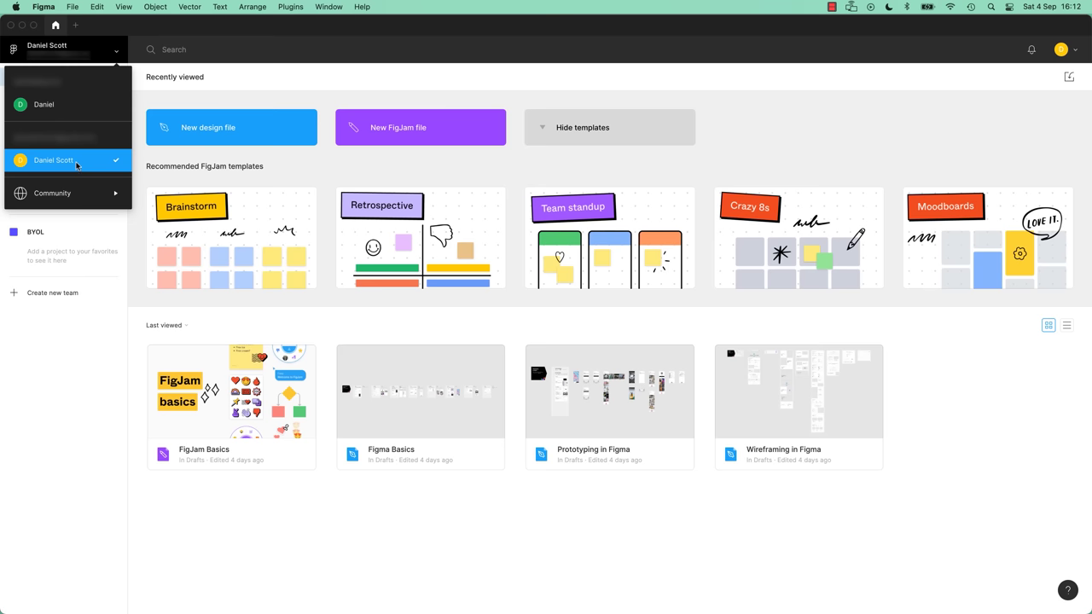
mouse_move(42, 201)
click(24, 164)
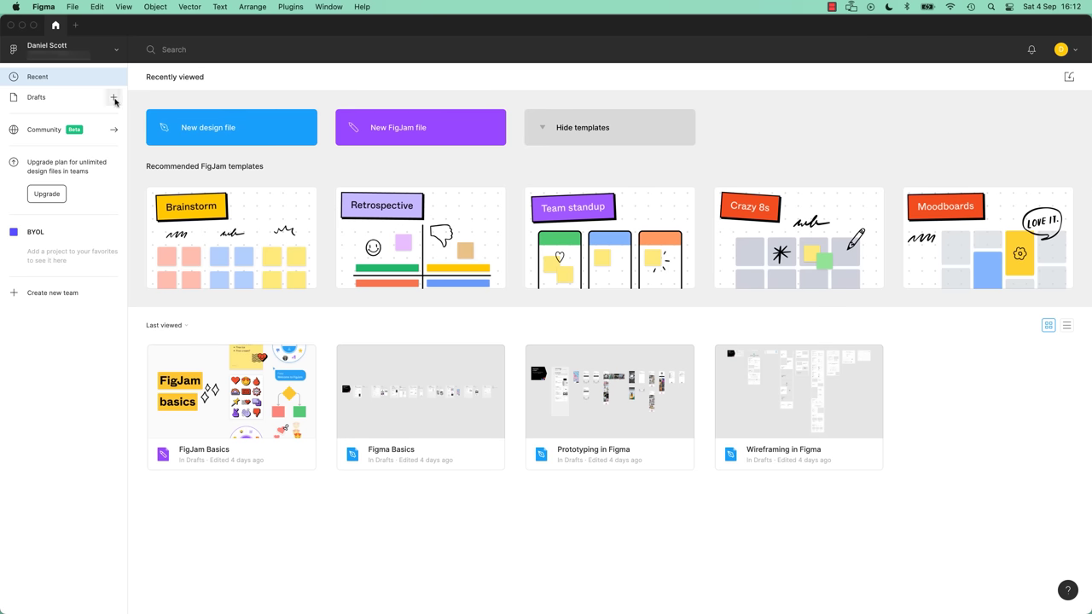
click(114, 99)
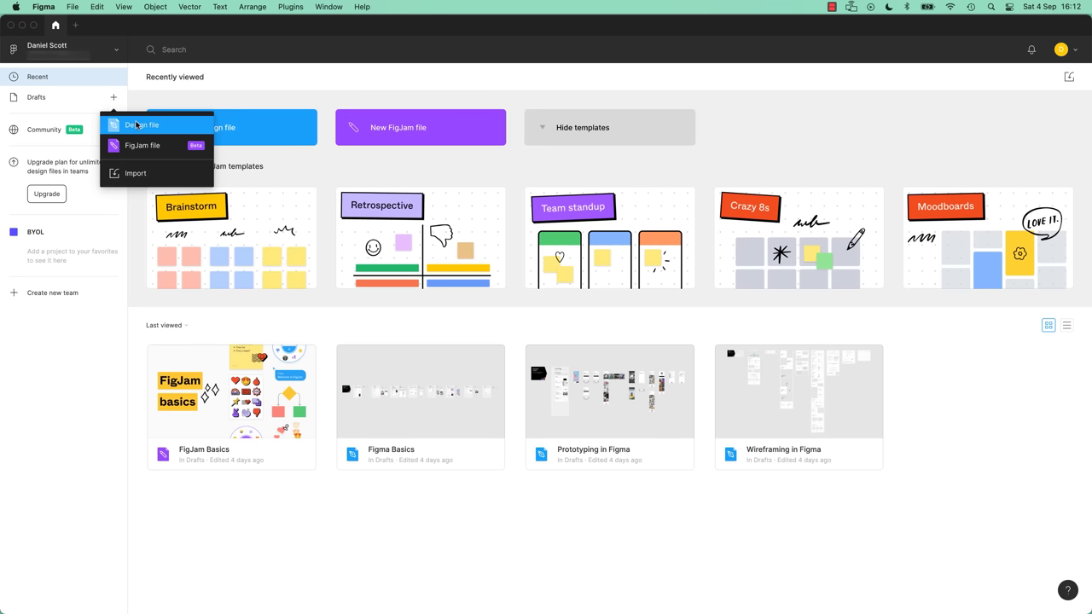
click(137, 125)
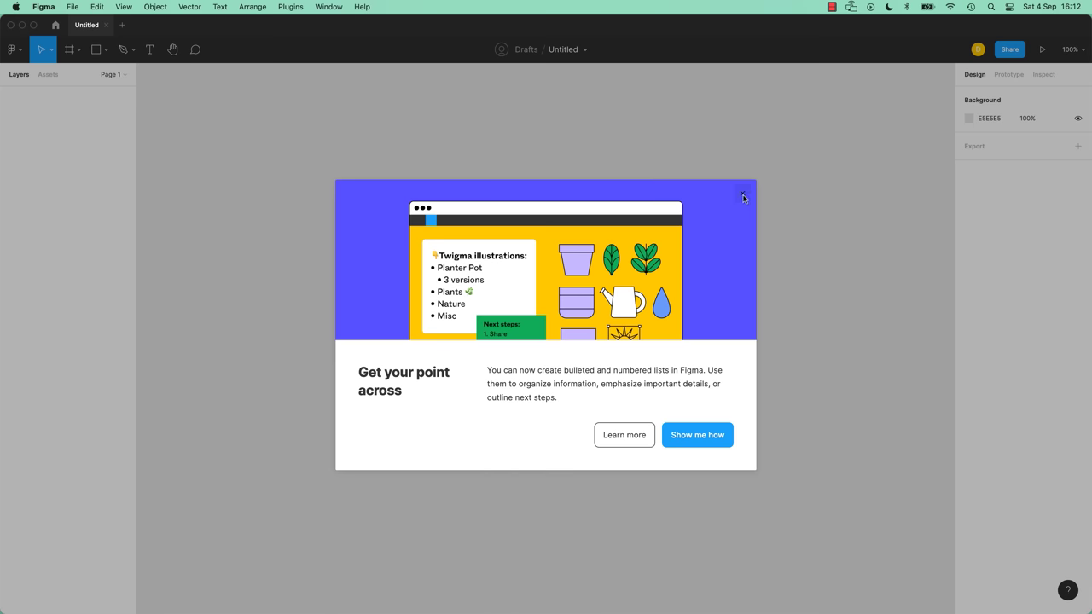
Dismiss the onboarding notice, then draw and delete a 679×488 practice frame.
click(743, 196)
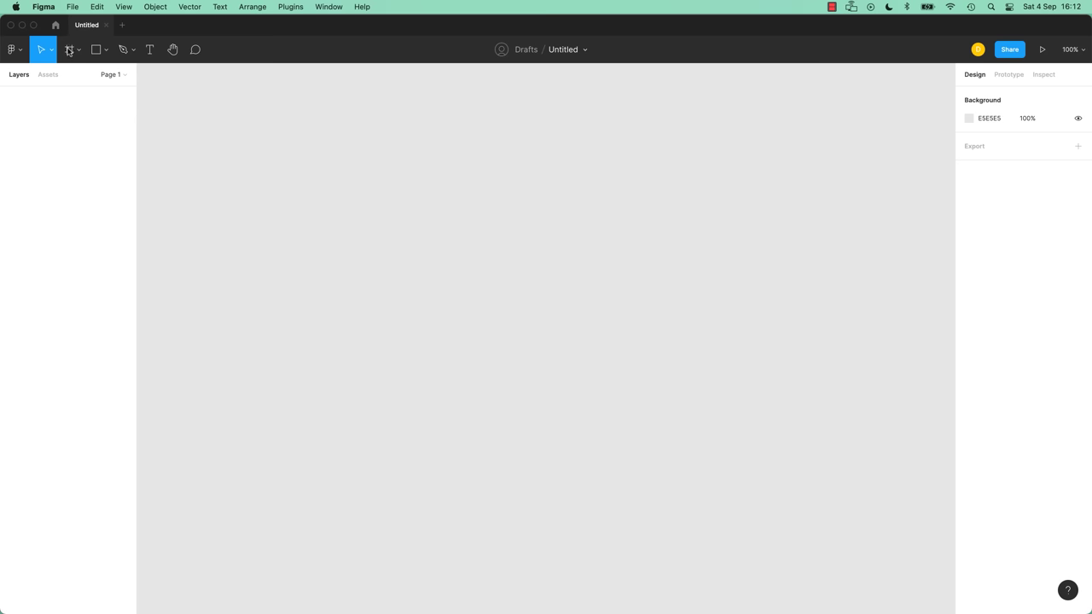
click(69, 50)
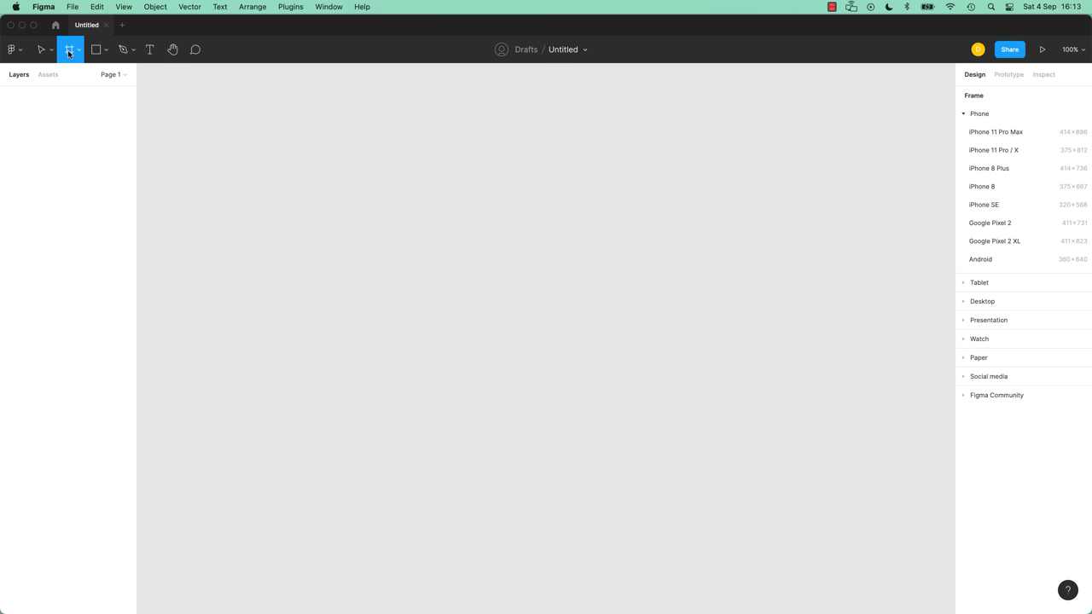
drag(360, 174, 747, 452)
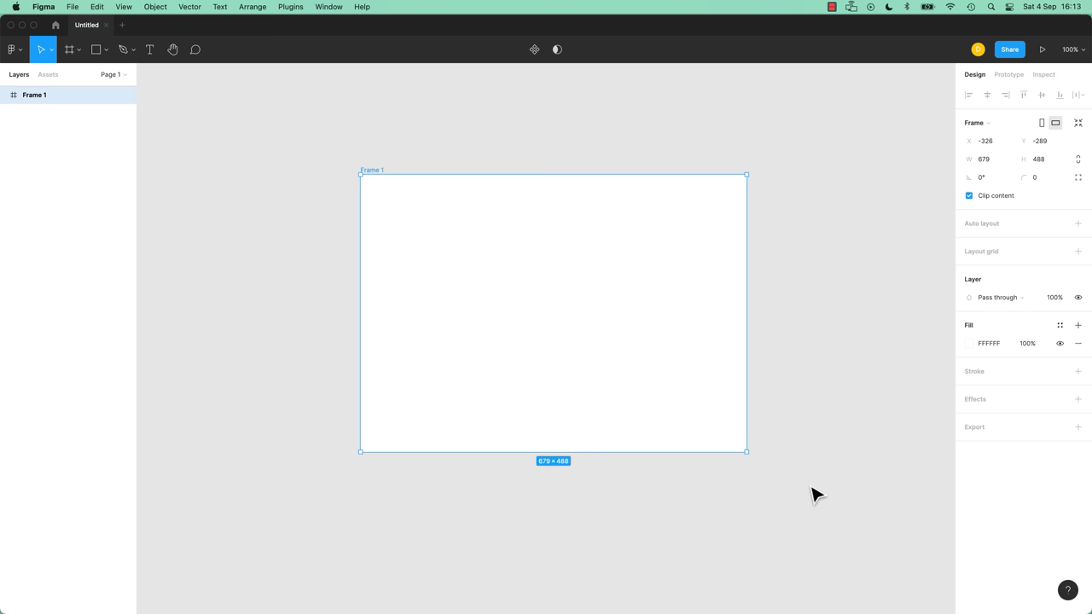
key(Delete)
drag(426, 199, 599, 482)
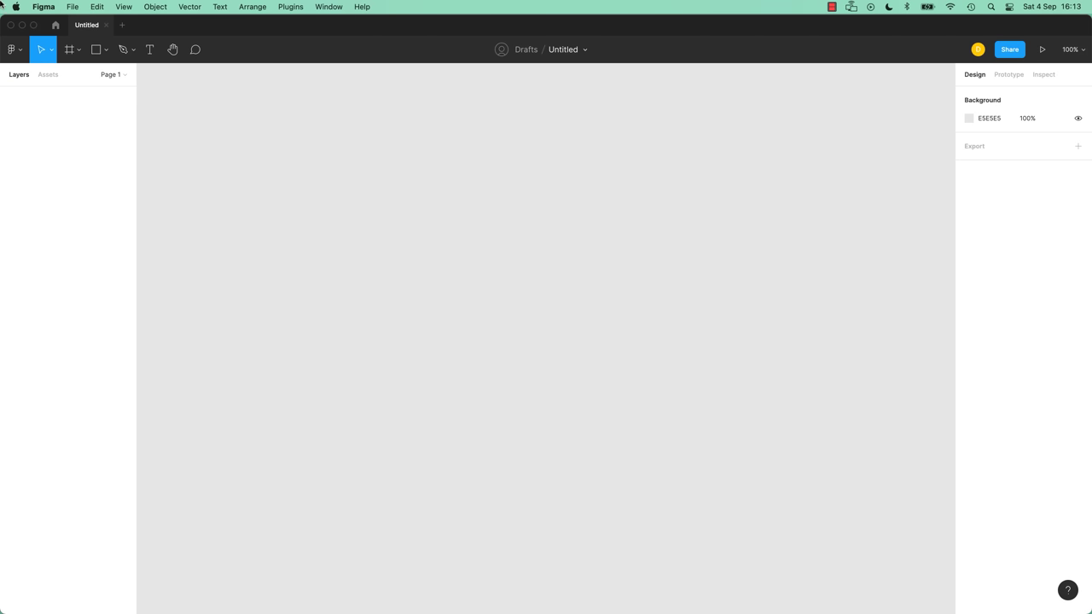
Draw a tall 277×447 Frame 1 and a wider Frame 2, then delete both.
click(72, 51)
drag(420, 169, 579, 427)
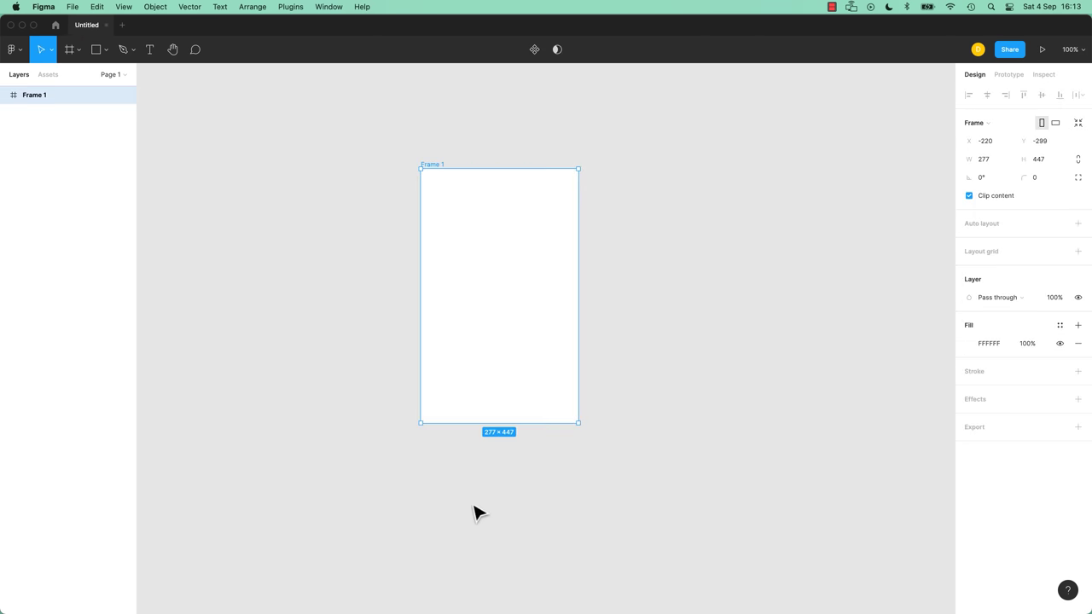
click(72, 49)
drag(616, 220, 784, 326)
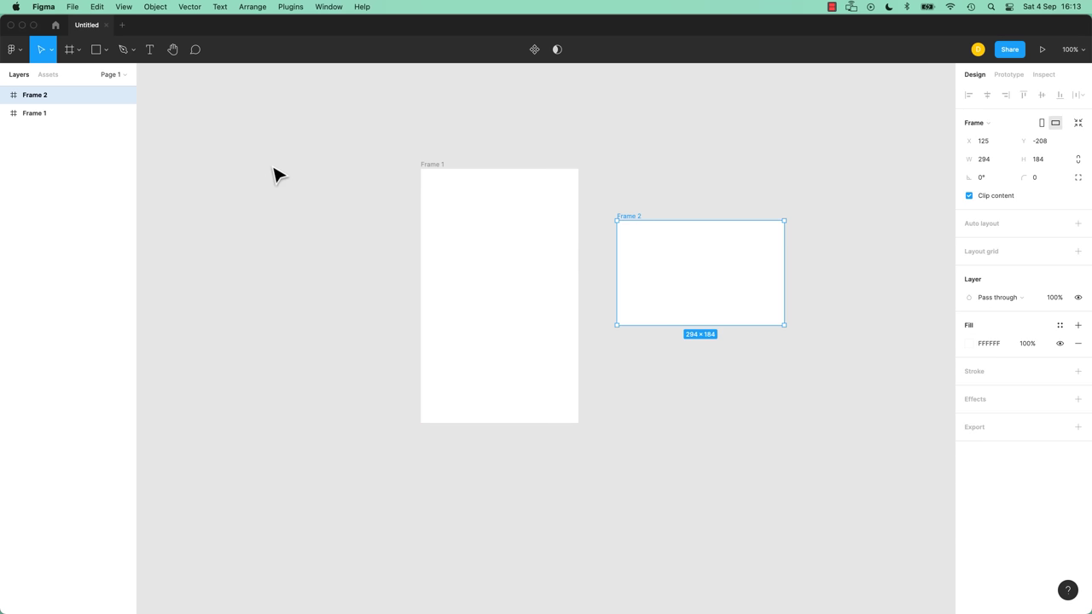
click(447, 205)
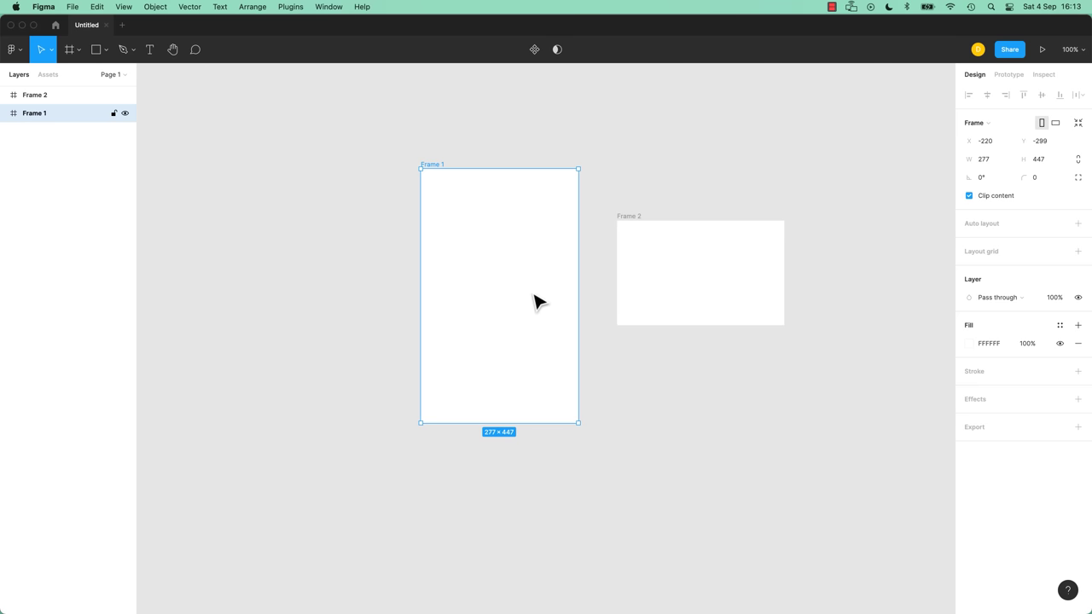
key(Delete)
click(671, 268)
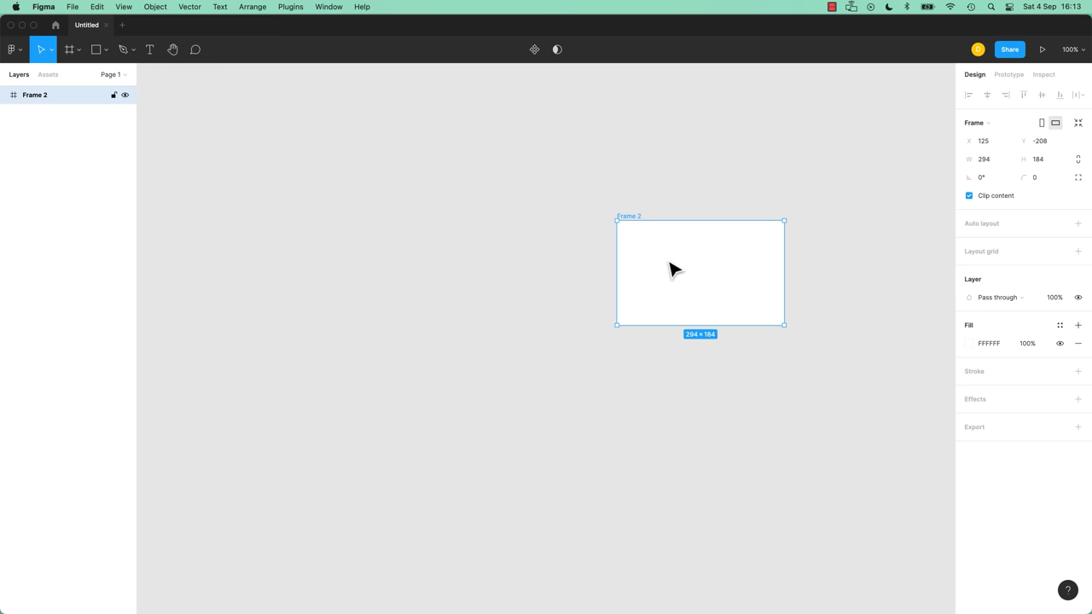
key(Delete)
click(68, 53)
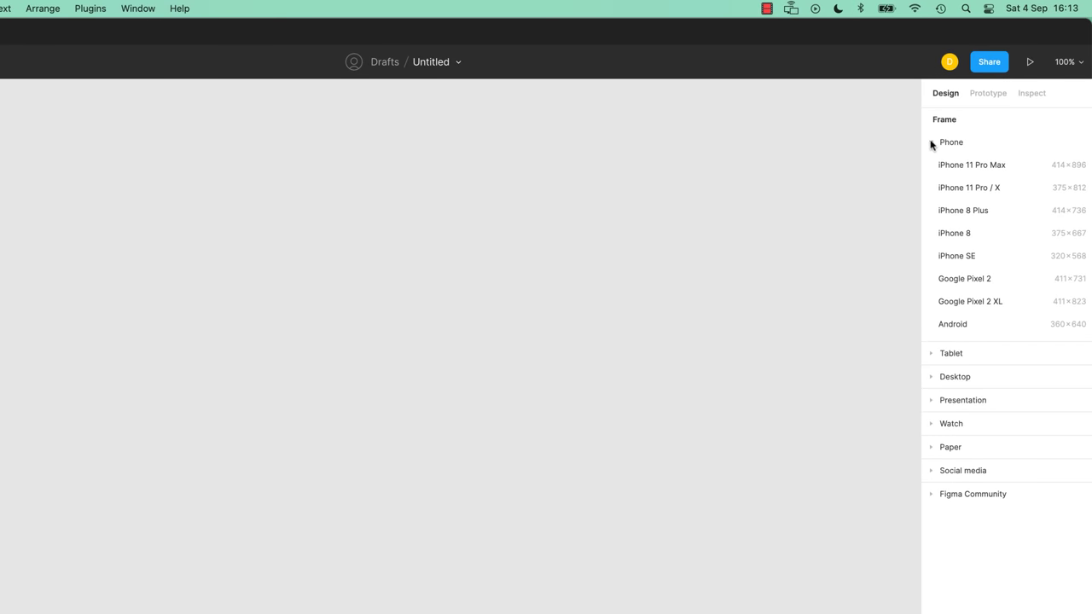
Look through the Desktop, Watch, Paper, Social media and Tablet presets, ending with the Phone sizes expanded.
click(931, 143)
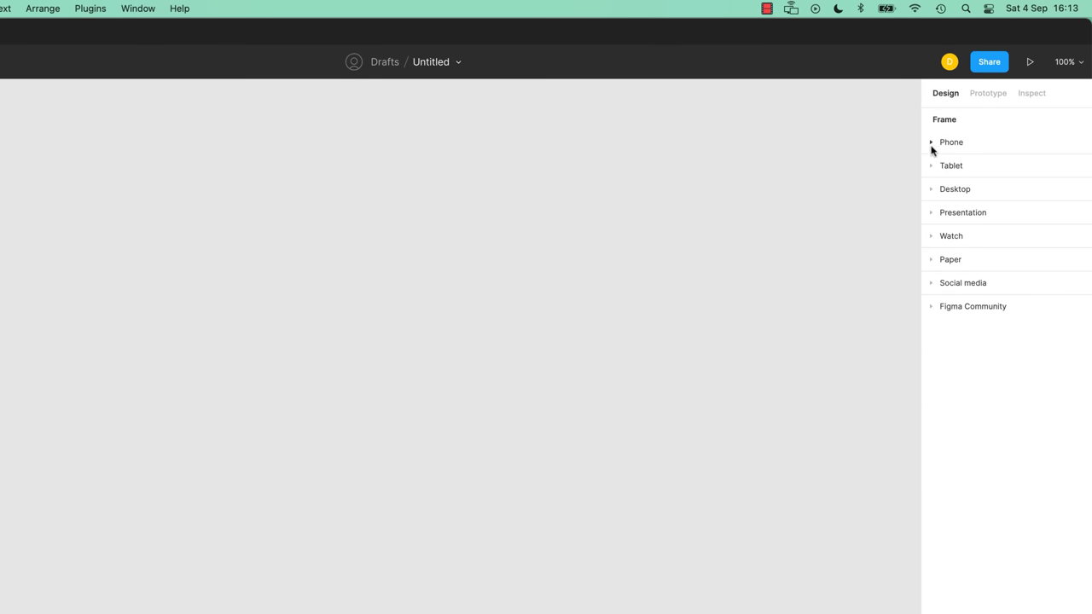
click(931, 145)
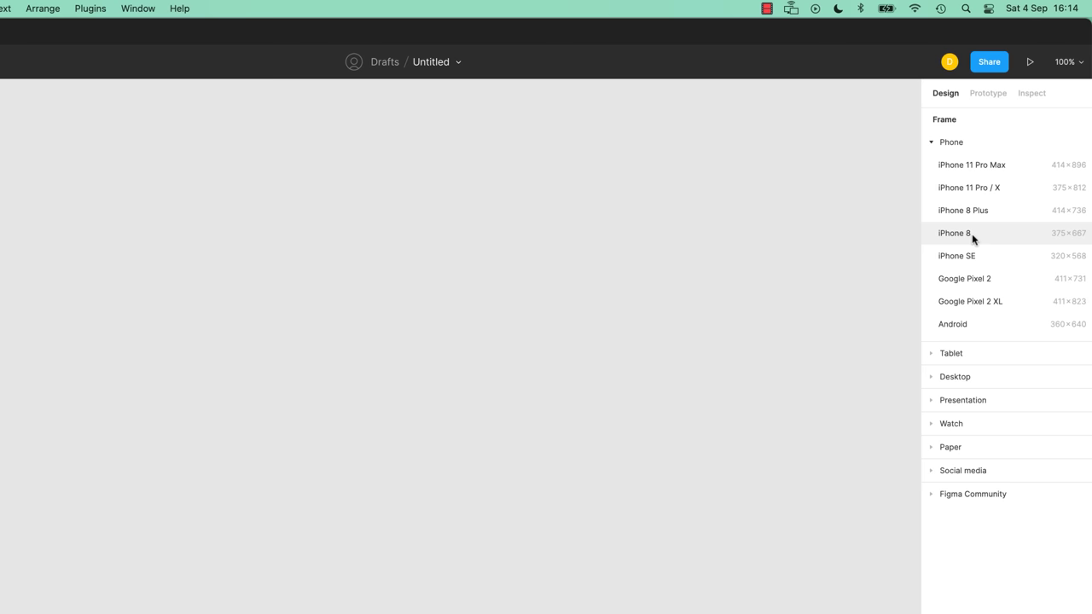
click(938, 376)
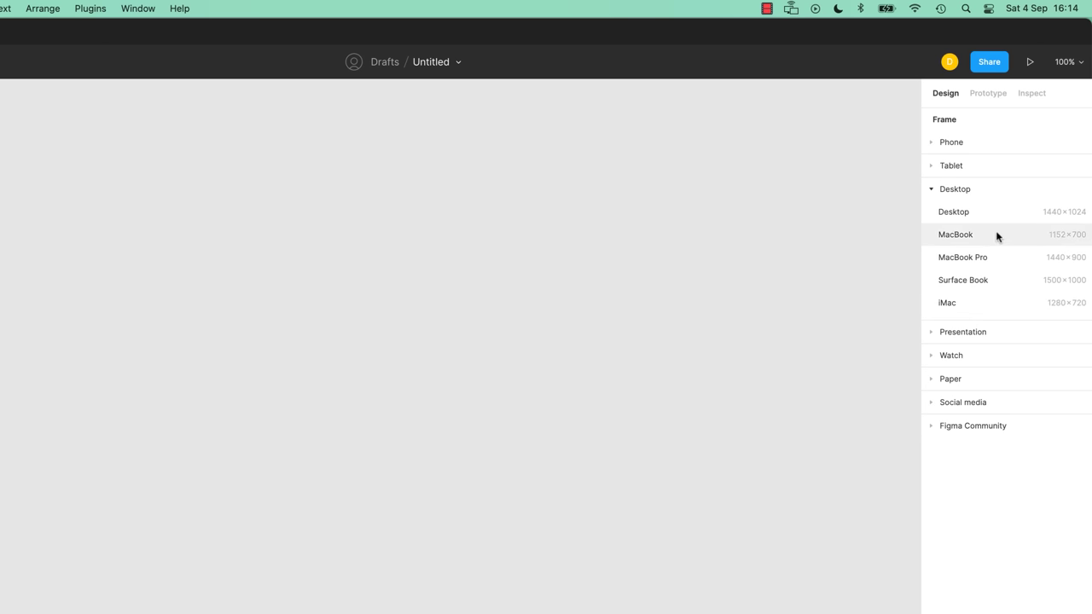
click(932, 357)
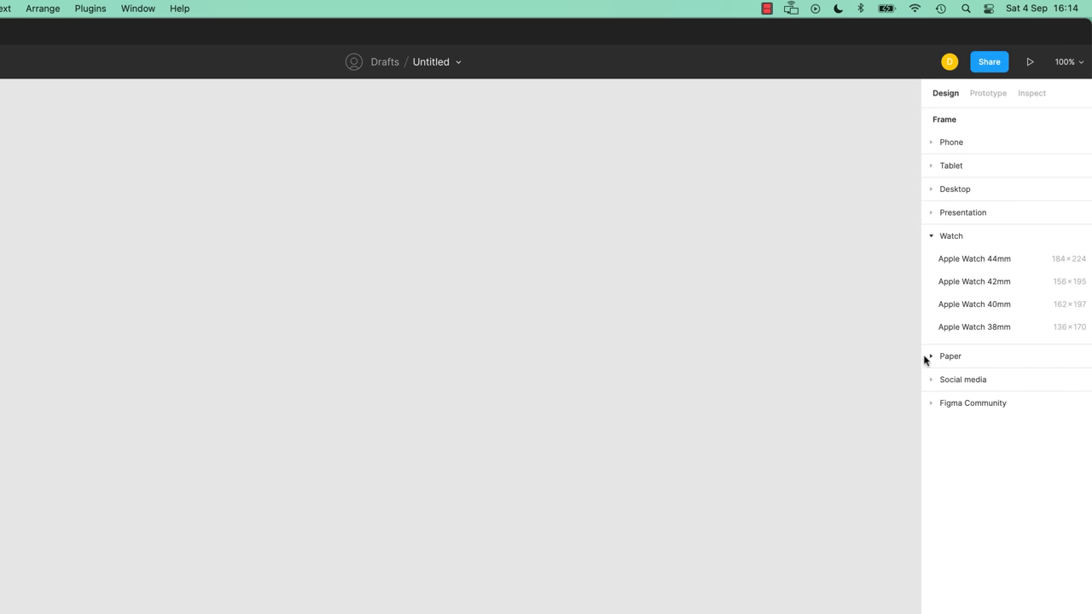
click(928, 357)
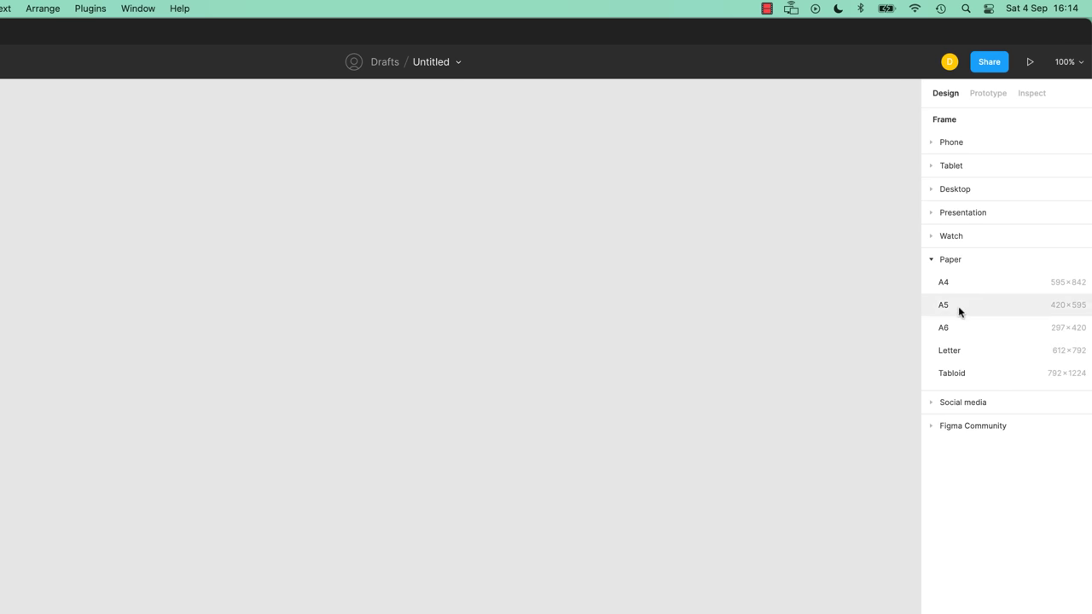
click(931, 266)
click(933, 285)
click(935, 287)
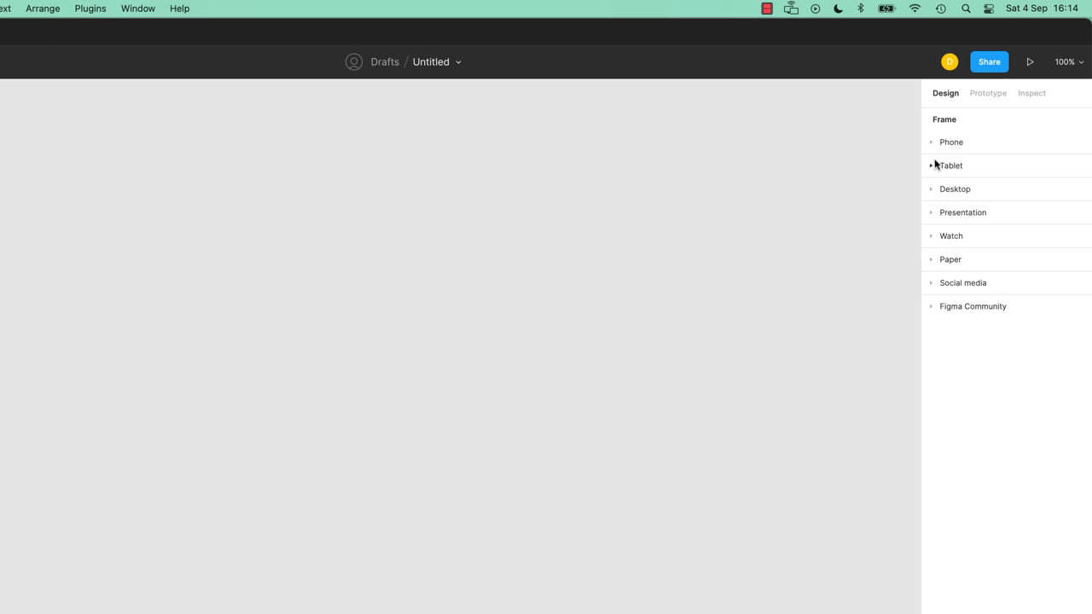
click(932, 166)
click(935, 171)
click(932, 142)
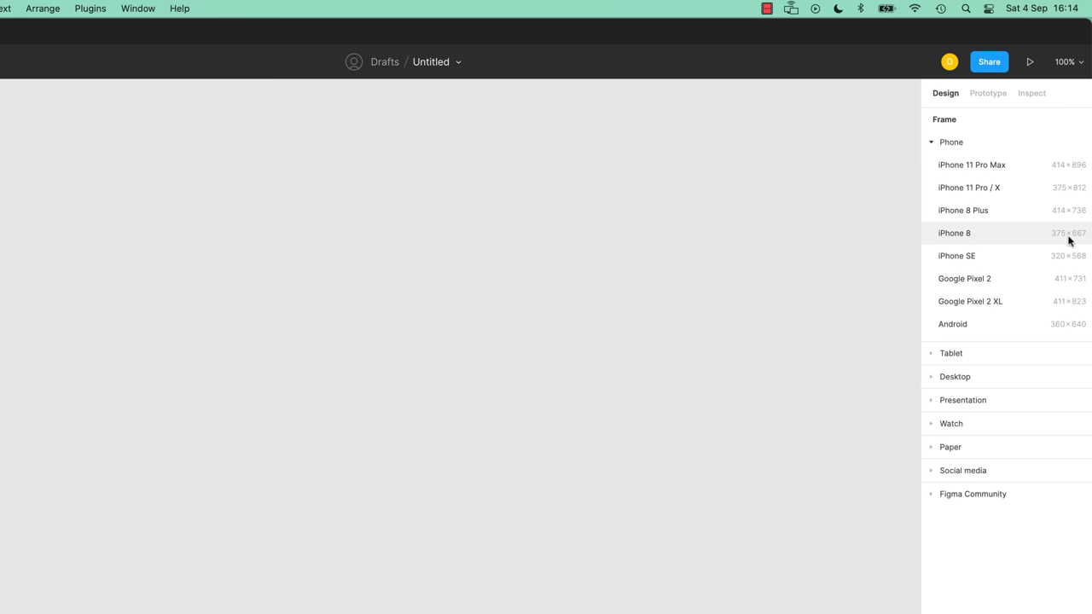
Add an iPhone 8 frame, try a 400 width, then undo back to 375×667.
click(946, 237)
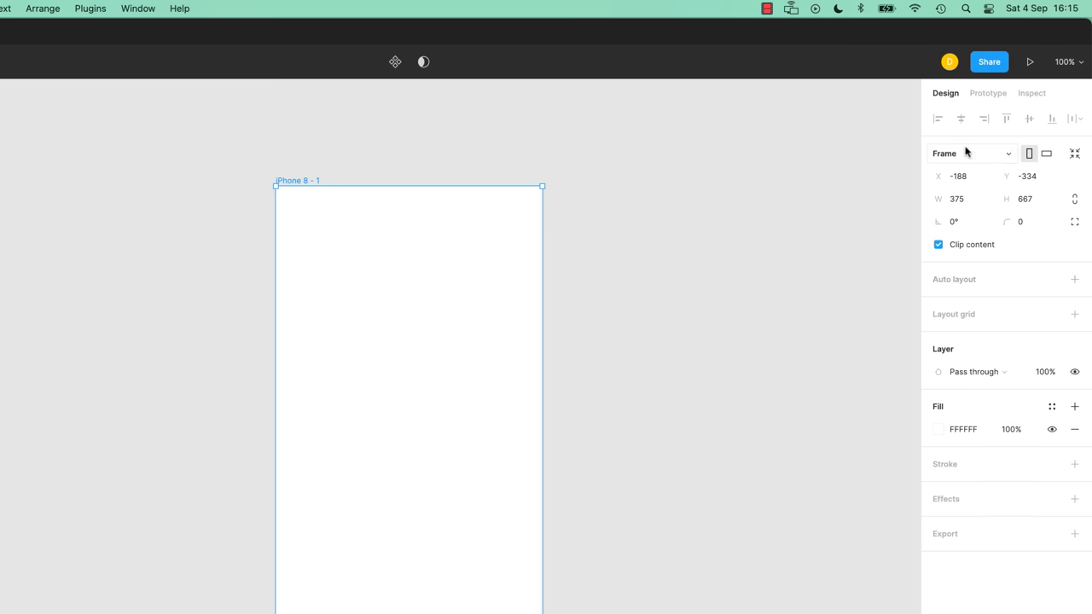
click(957, 201)
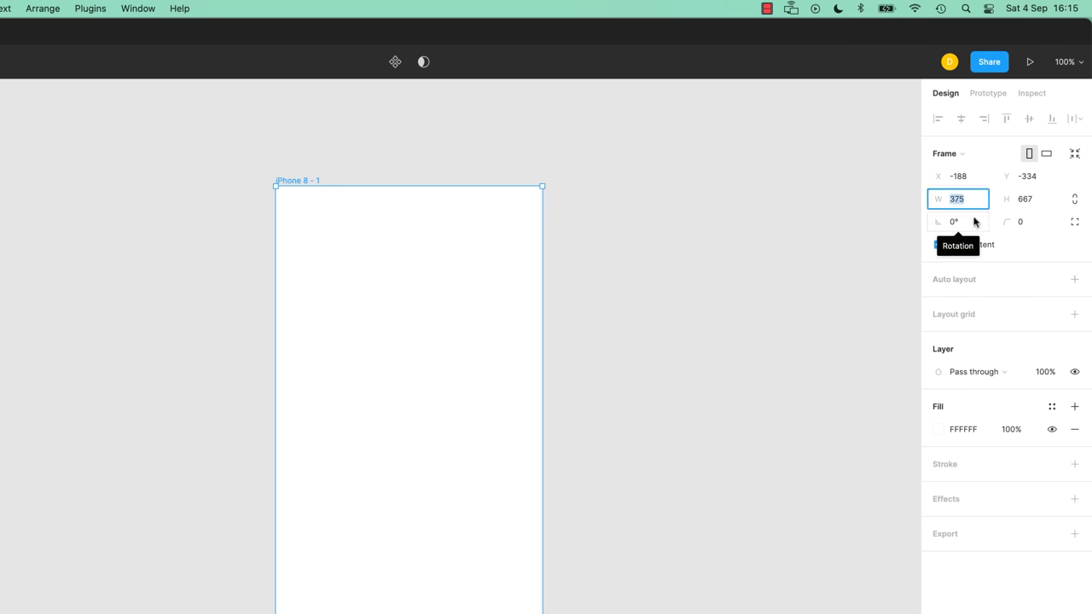
text(400)
key(Return)
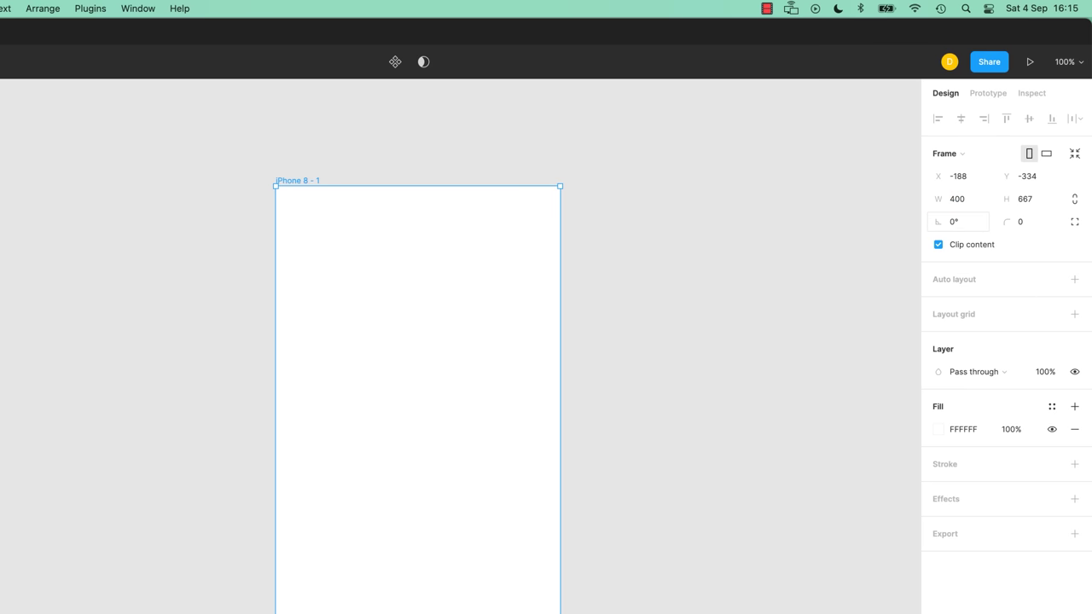
key(super+z)
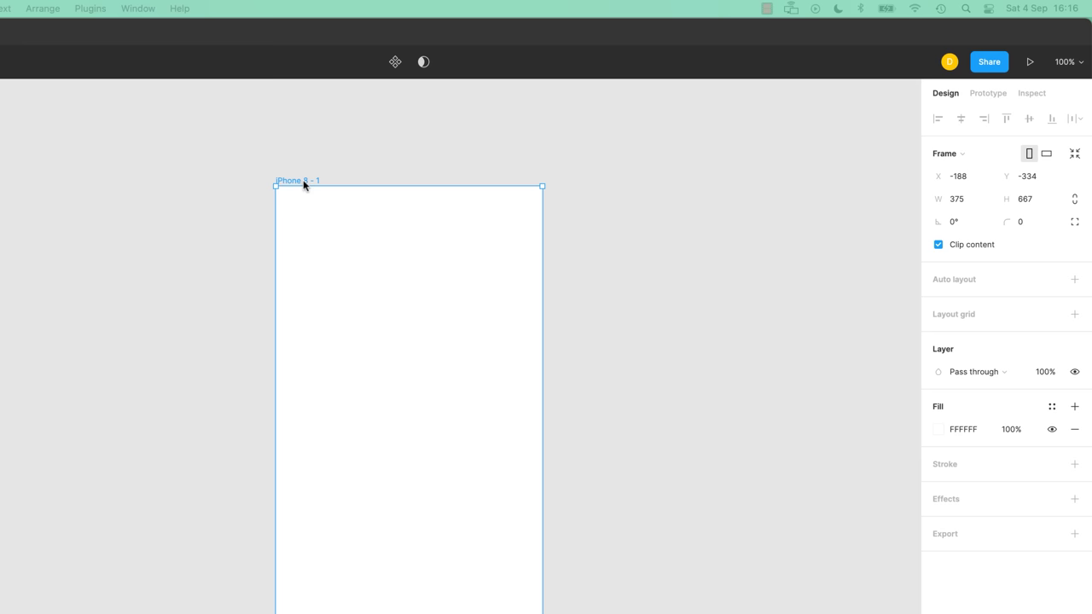
Begin renaming the iPhone 8 - 1 layer in the Layers panel and type its new name.
double_click(303, 181)
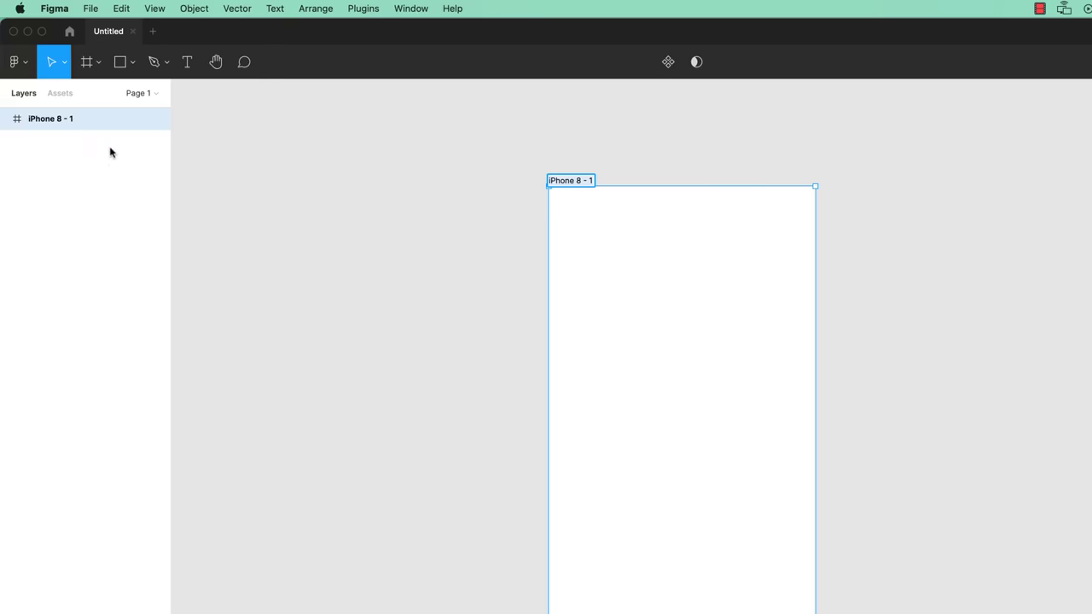
click(26, 100)
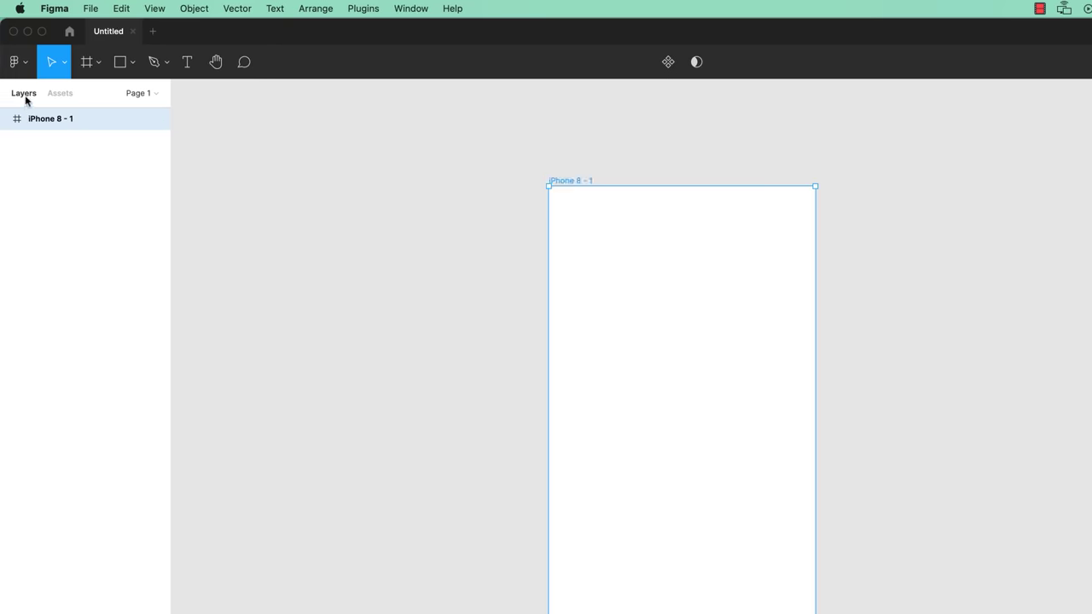
click(65, 99)
click(23, 99)
double_click(47, 121)
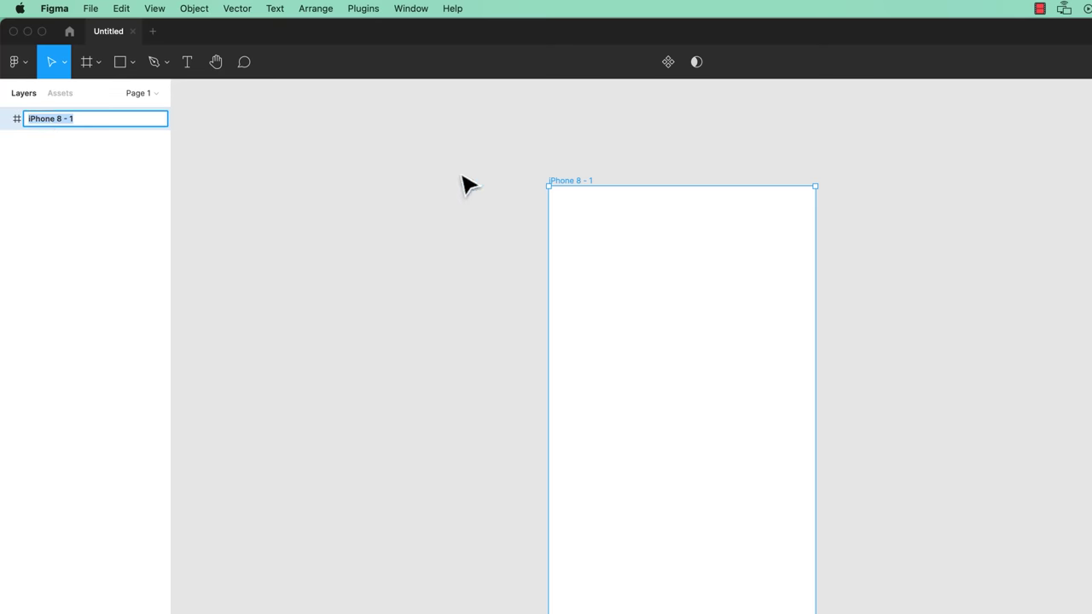
text(M)
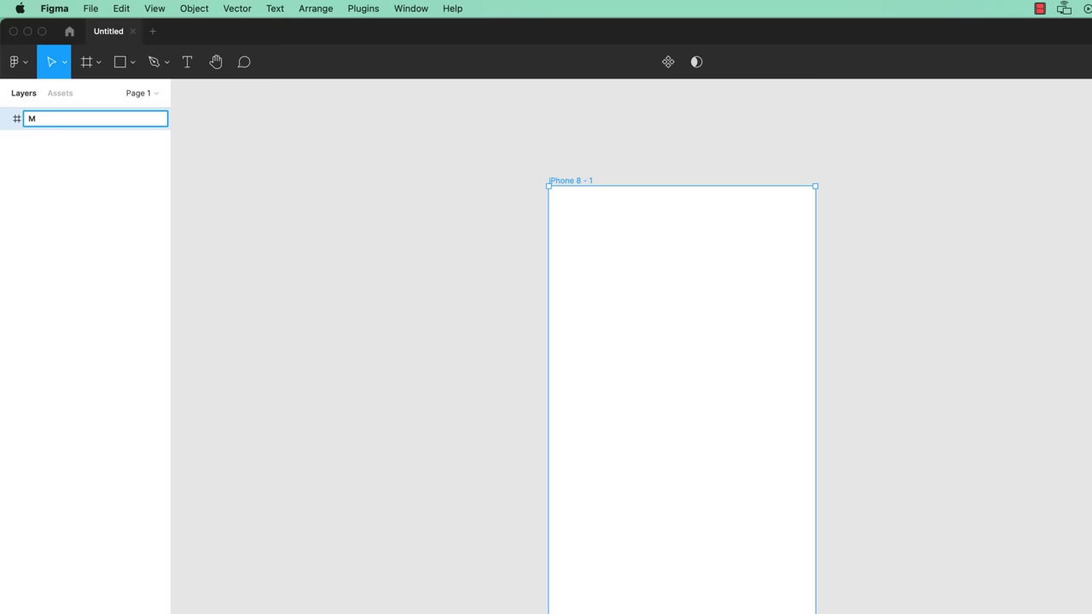
text(oem)
text(page)
Confirm the Homepage name and add a second iPhone 8 frame.
key(Return)
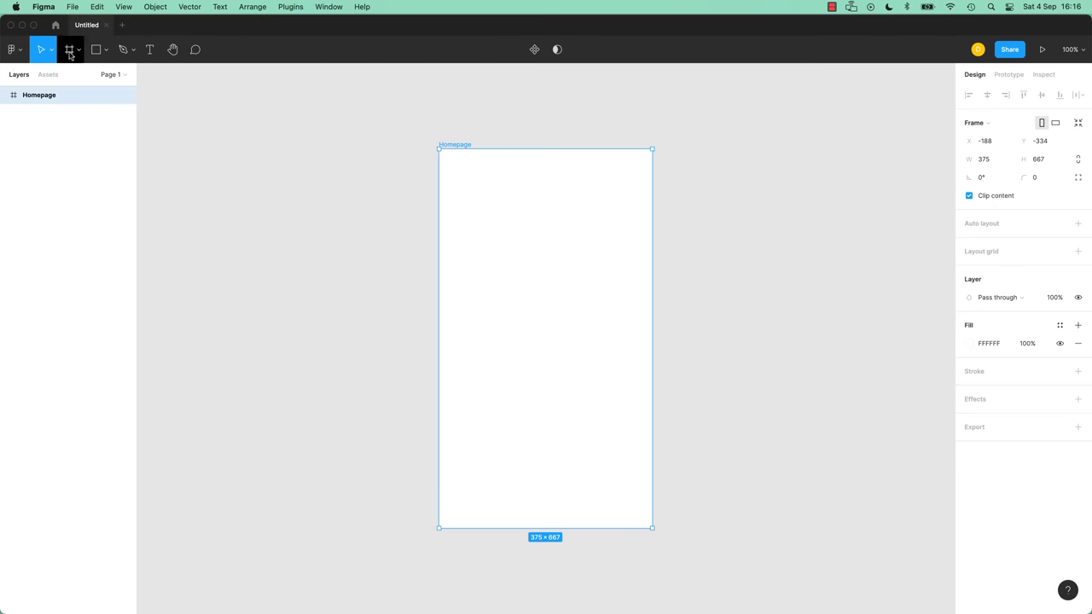
click(71, 55)
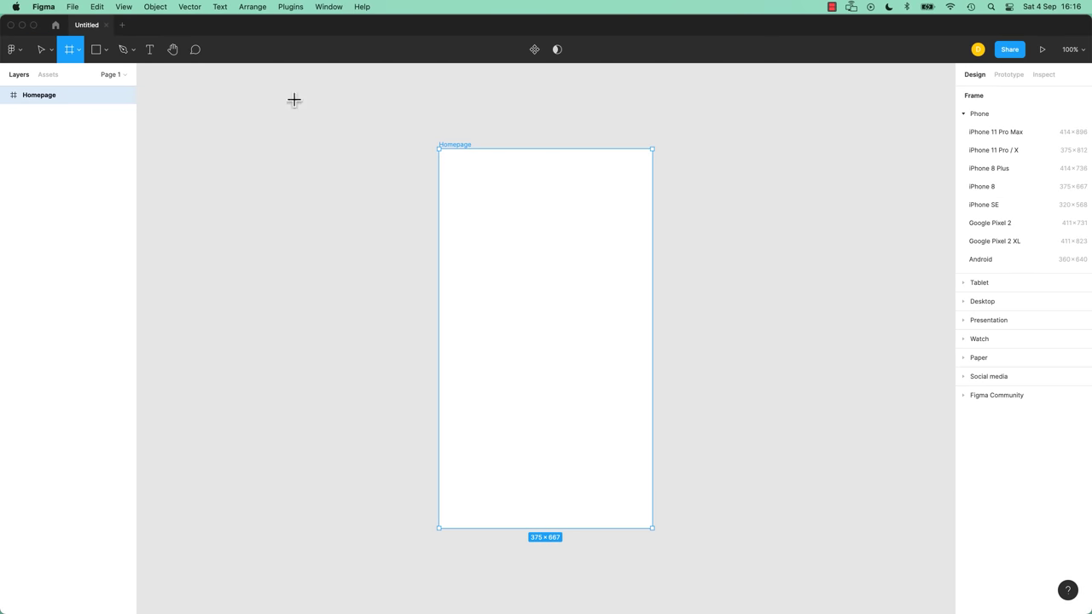
click(985, 187)
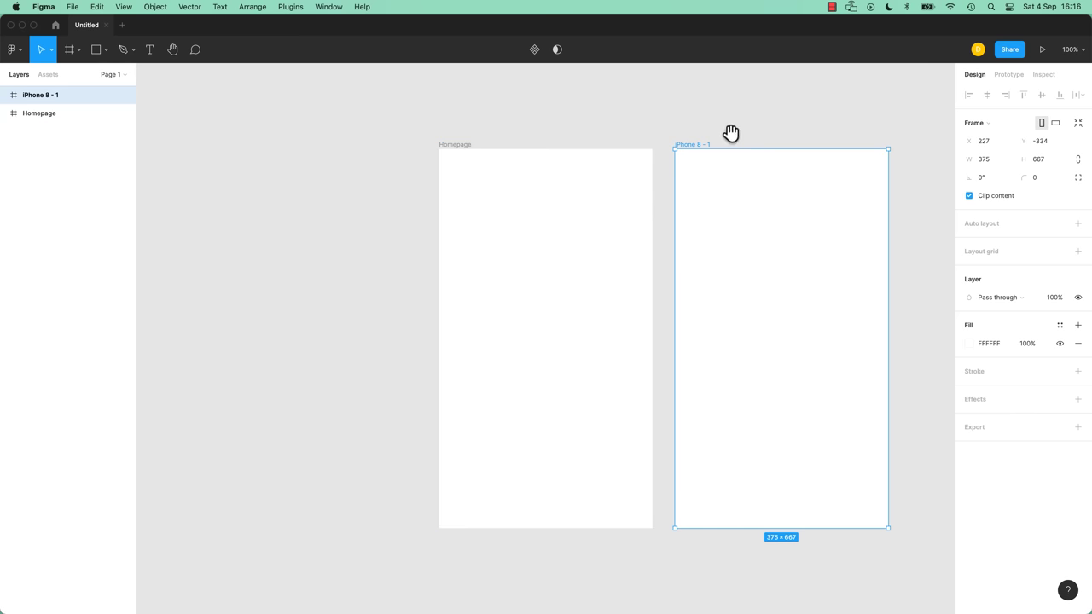
Rename the new frame 'Product Details' and reselect it.
drag(833, 202, 575, 222)
double_click(435, 165)
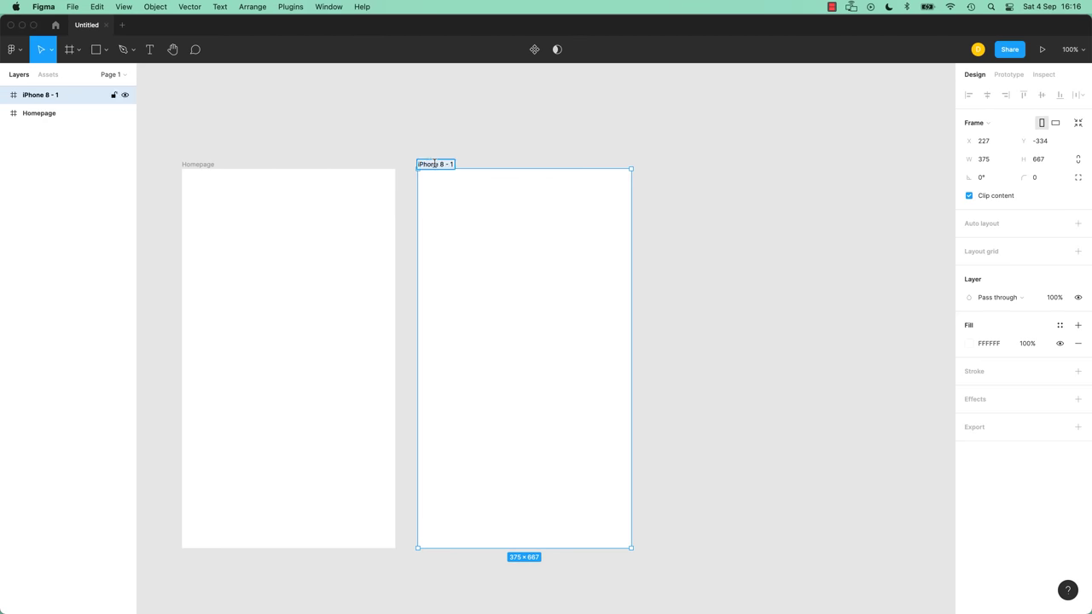
text(Product Details)
click(470, 146)
click(452, 171)
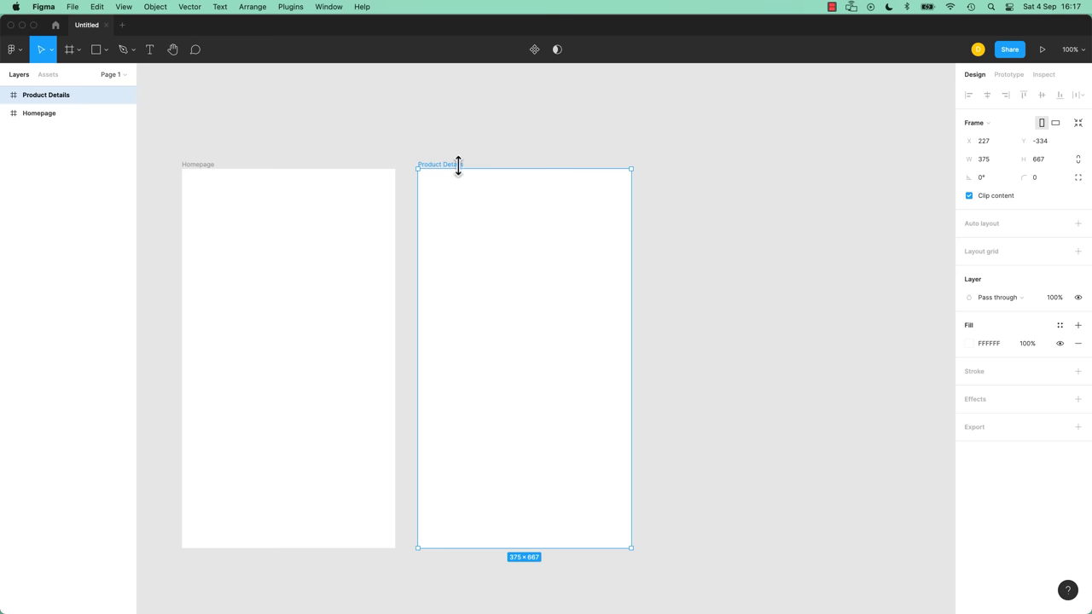
Paste a copy of the Product Details frame and rename it Checkout.
key(super+v)
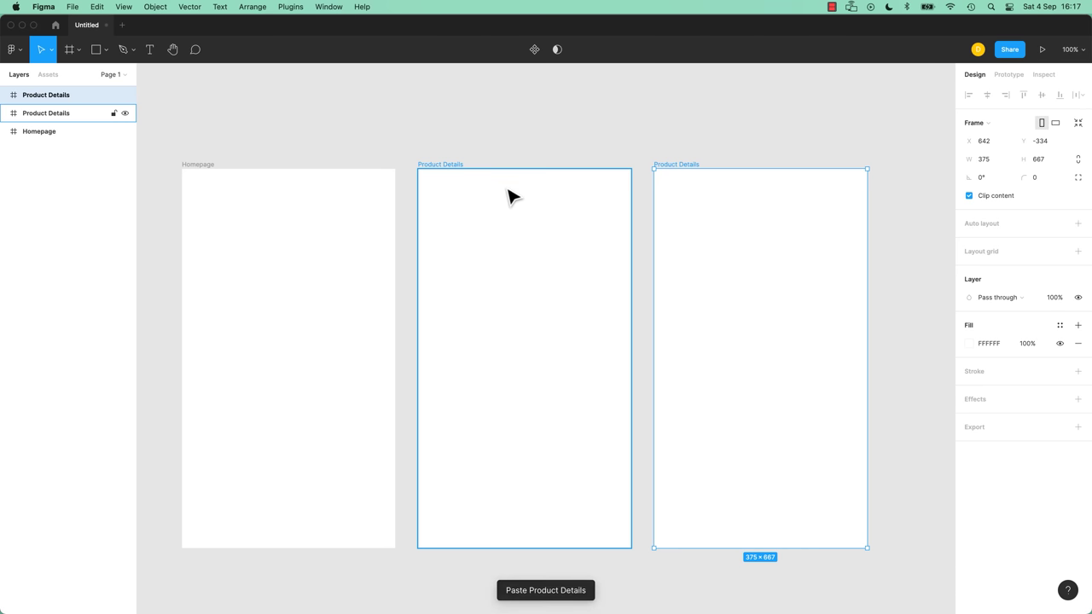
double_click(688, 164)
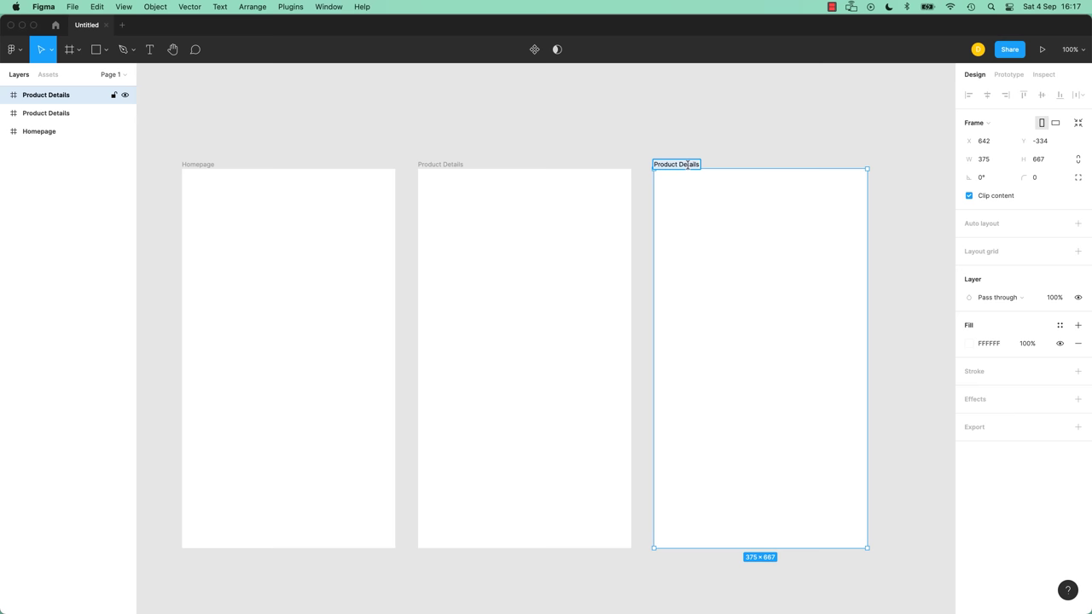
text(Checkout)
click(692, 176)
click(671, 176)
Duplicate the Checkout frame, name the fourth frame Confirmation, and zoom out to view all four.
key(super+c)
key(super+v)
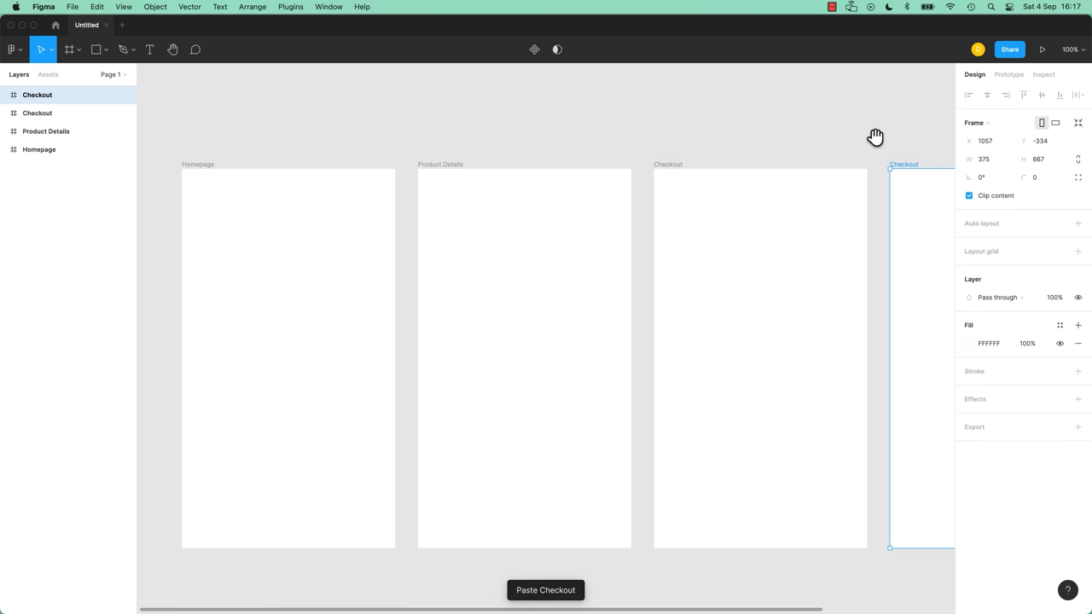
scroll(873, 136, right, 3)
double_click(568, 175)
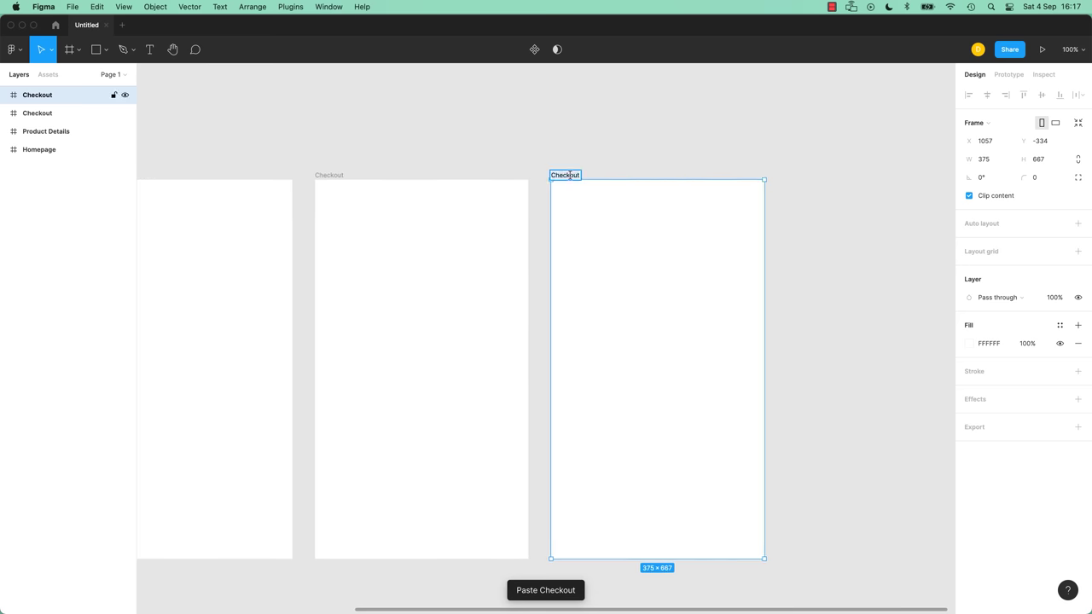
text(Confir)
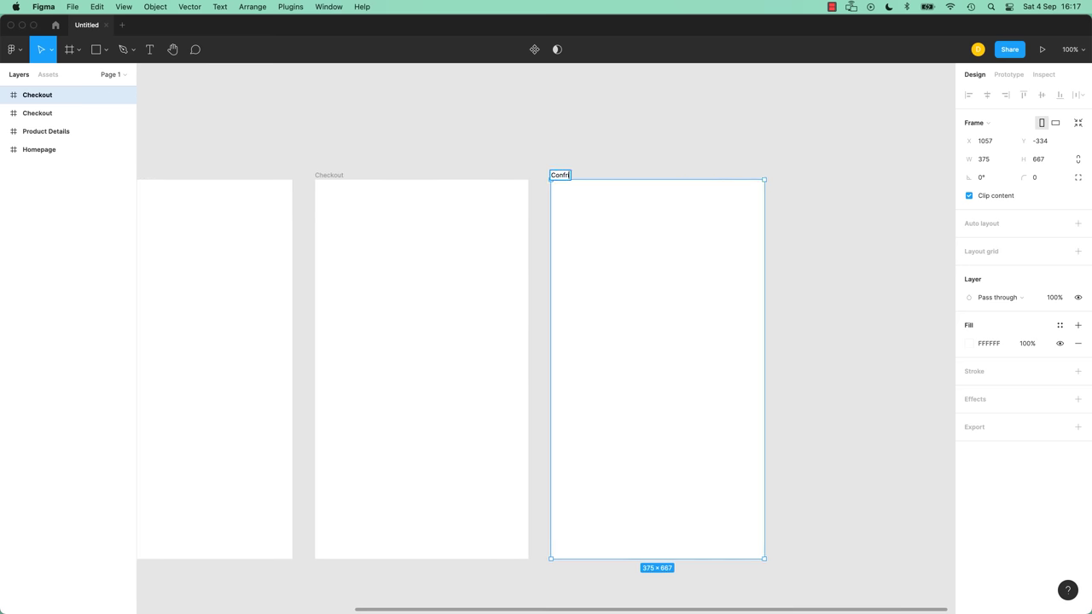
text(mation)
click(535, 141)
key(minus)
drag(551, 234, 687, 151)
click(389, 174)
Create a new frame using the iPad Pro 12.9" tablet preset.
click(302, 268)
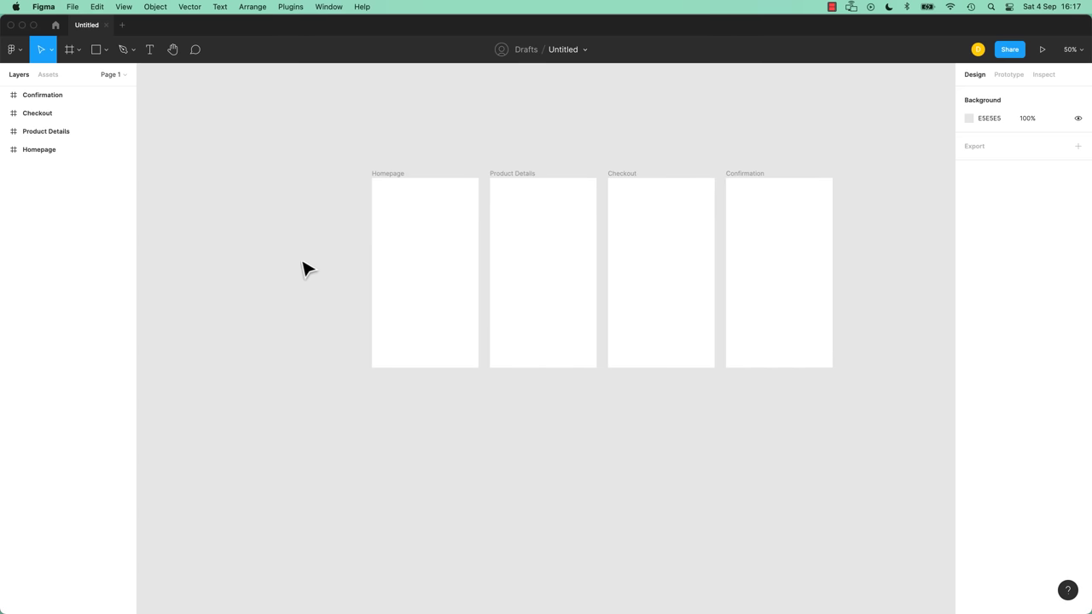
click(75, 52)
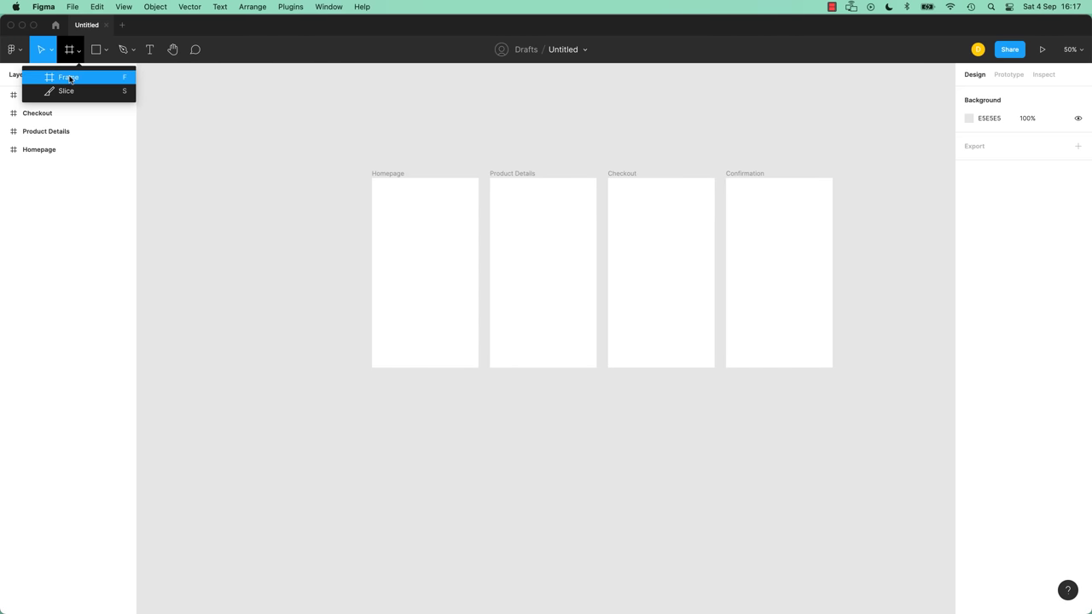
click(68, 77)
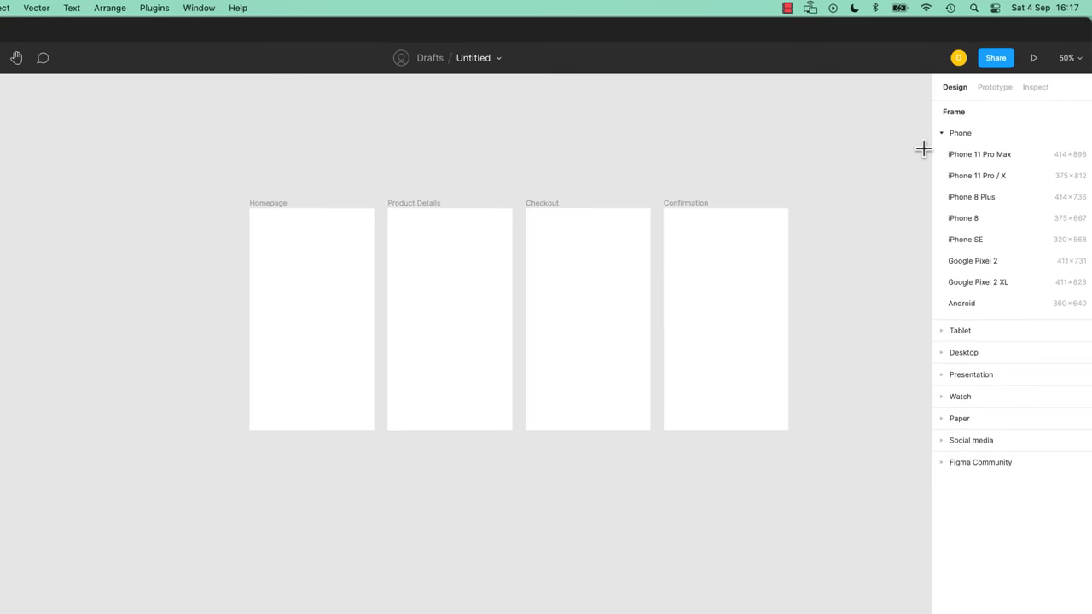
click(932, 142)
click(936, 166)
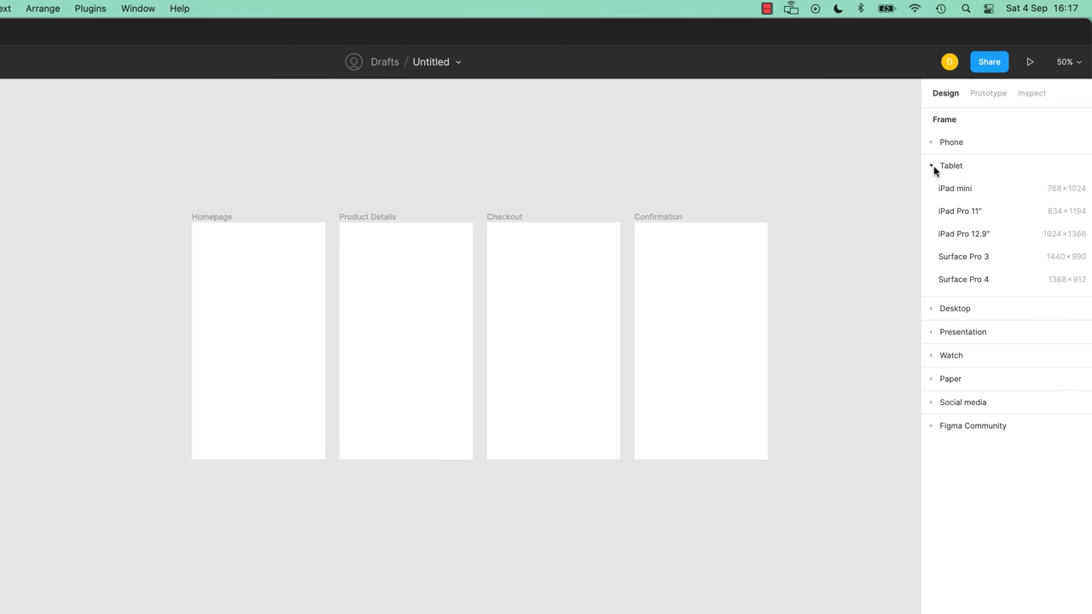
click(981, 237)
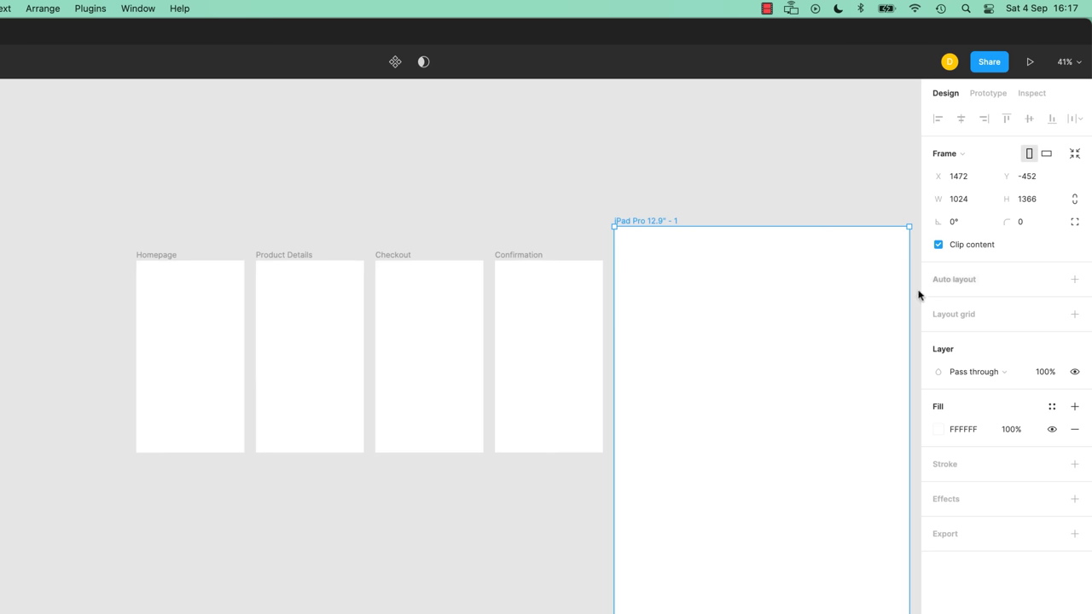
Try the iPad frame in landscape and portrait, then move it under the Homepage frame.
click(1048, 153)
click(1027, 153)
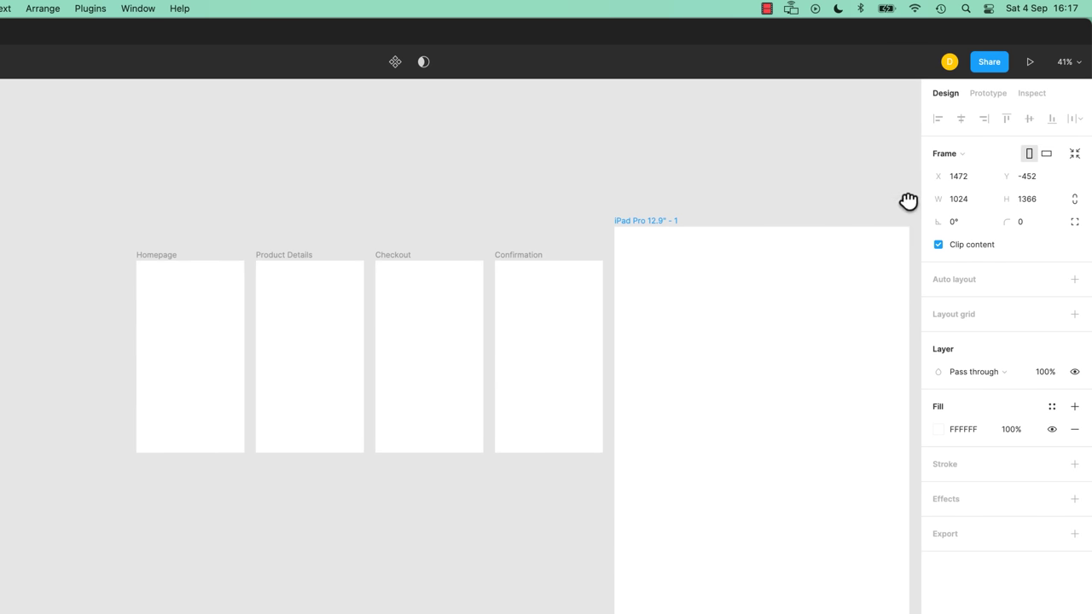
drag(907, 199, 585, 219)
click(1046, 155)
click(1029, 155)
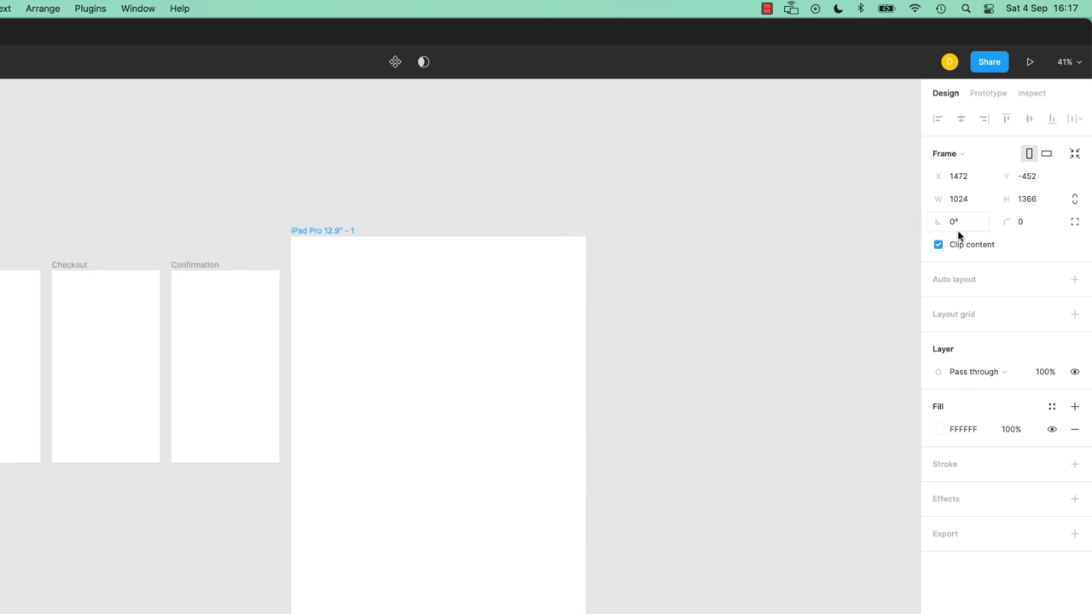
drag(327, 239, 654, 293)
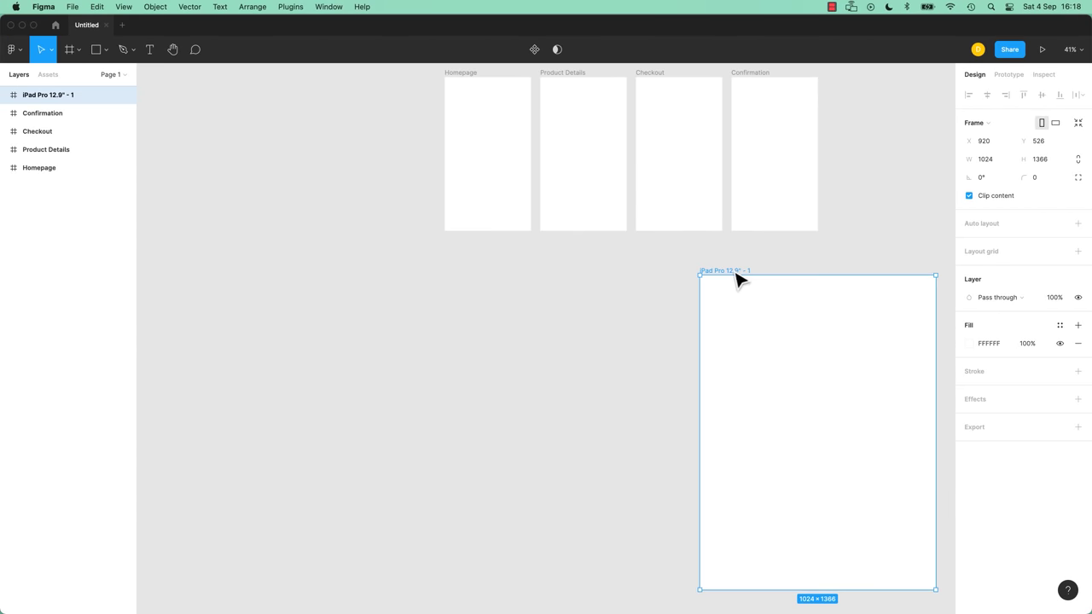
drag(738, 278, 484, 261)
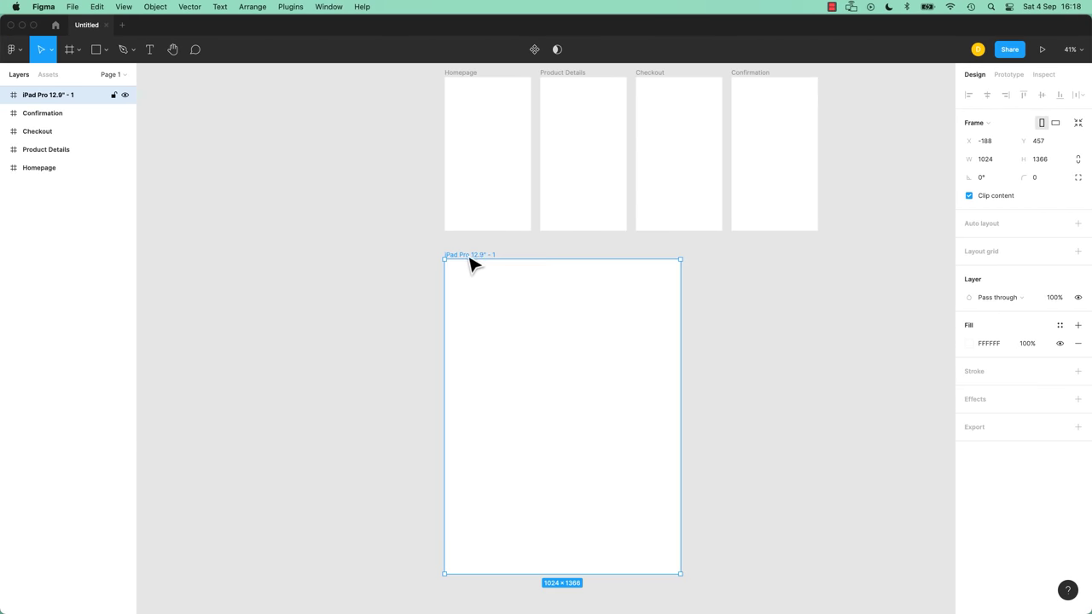
Paste two more iPad frames and Option-drag a copy of iPad Pro 12.9" - 1 below the row.
key(super+v)
key(super+v)
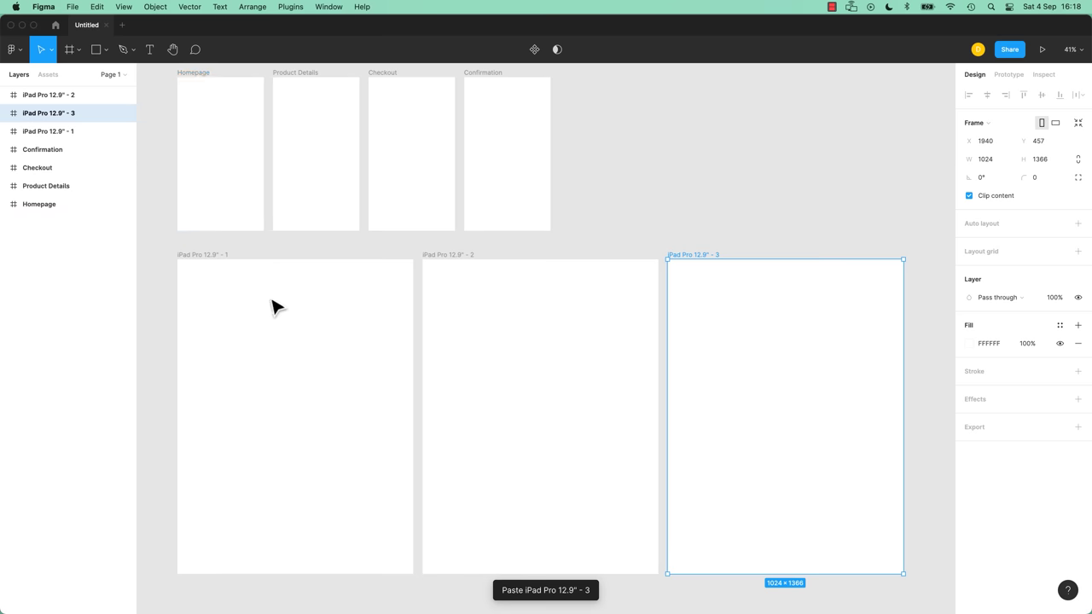
drag(435, 322, 586, 229)
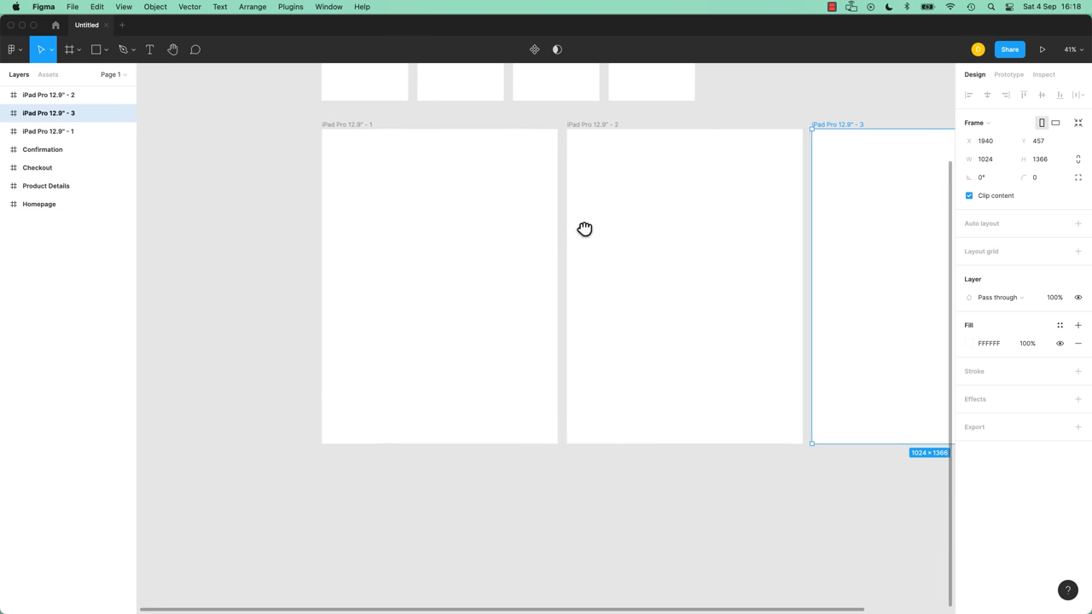
click(357, 132)
drag(358, 126, 369, 469)
drag(512, 407, 529, 358)
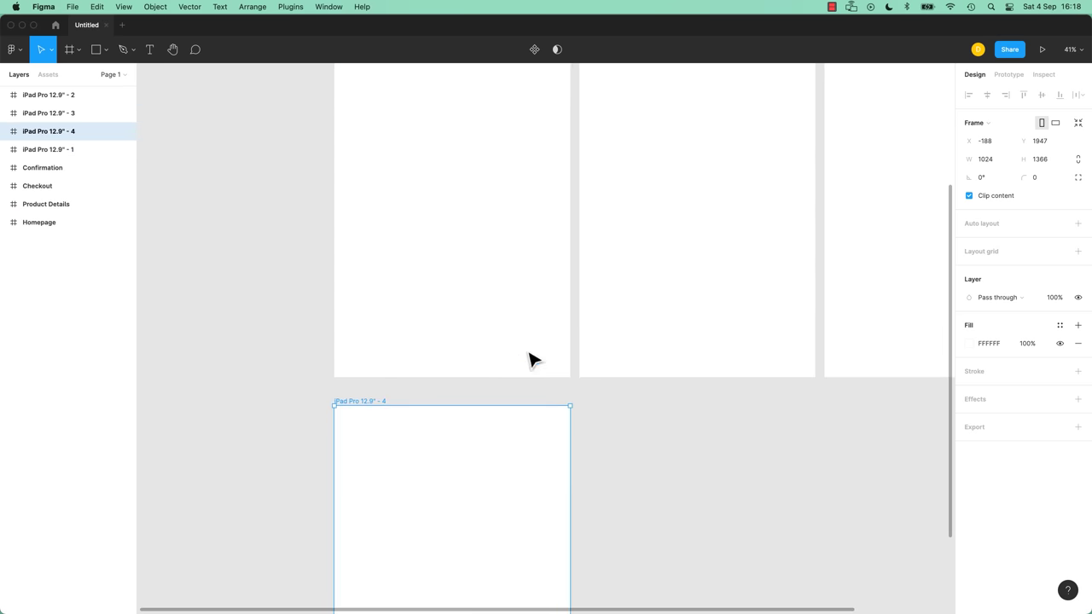
Apply the Desktop 1440×1024 preset to iPad Pro 12.9" - 4, then zoom out to 25%.
click(989, 124)
click(353, 415)
click(989, 127)
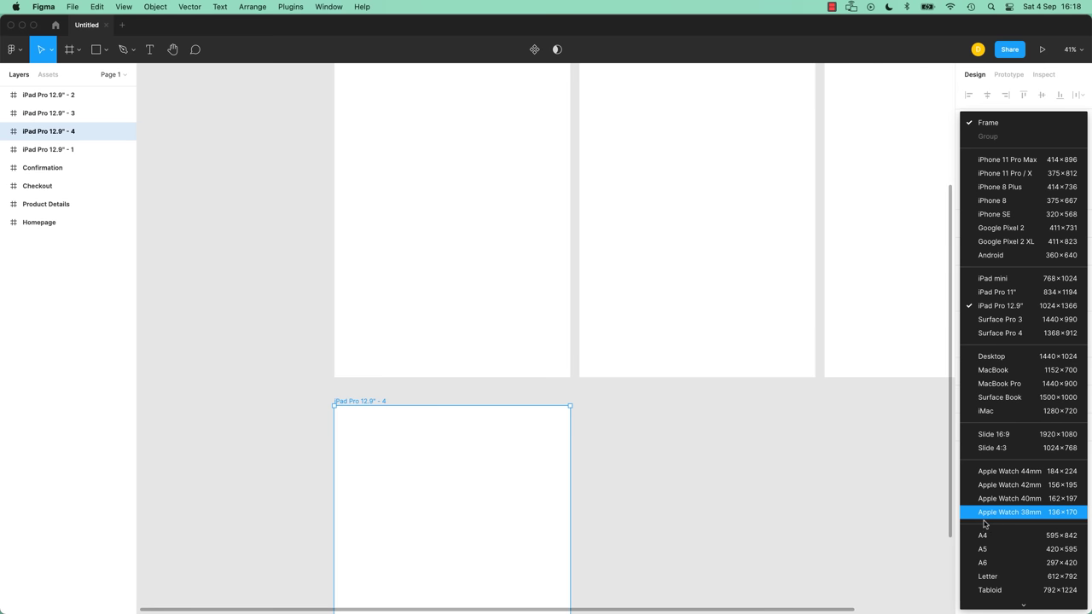
click(1046, 361)
scroll(675, 461, down, 2)
key(minus)
key(minus)
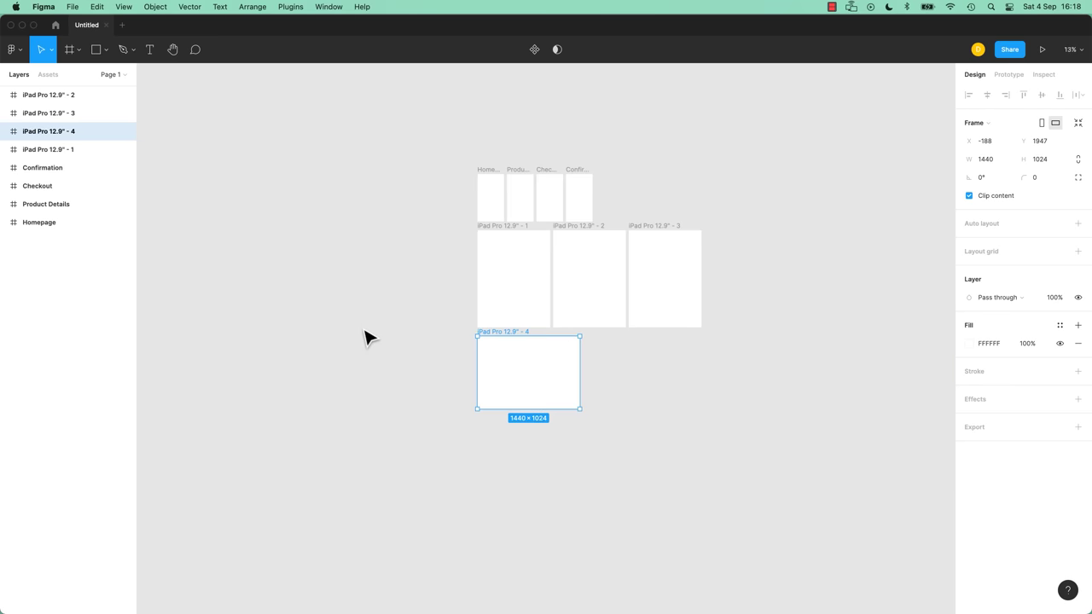
key(plus)
drag(334, 341, 475, 270)
key(minus)
key(plus)
key(plus)
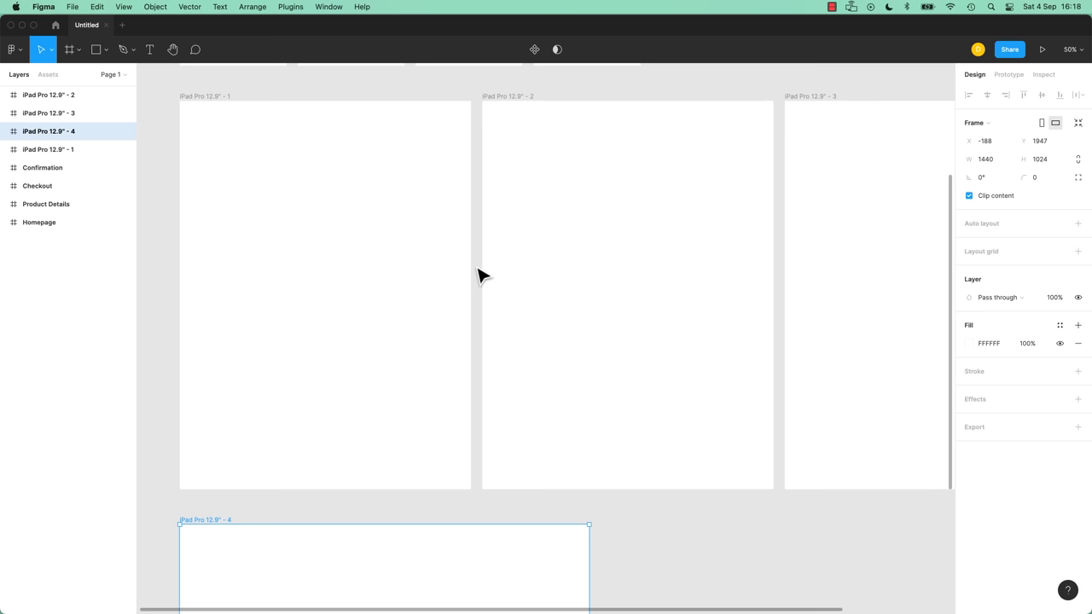
key(minus)
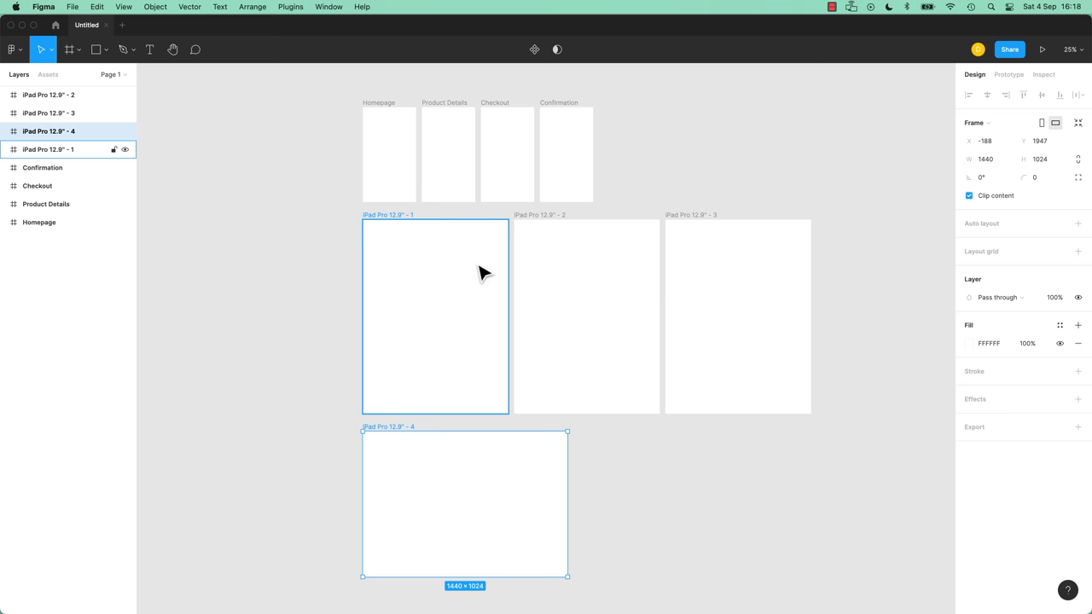
Measure the spacing between iPad frame 1 and frame 4 using Option.
key(alt)
scroll(483, 283, up, 3)
scroll(483, 283, down, 3)
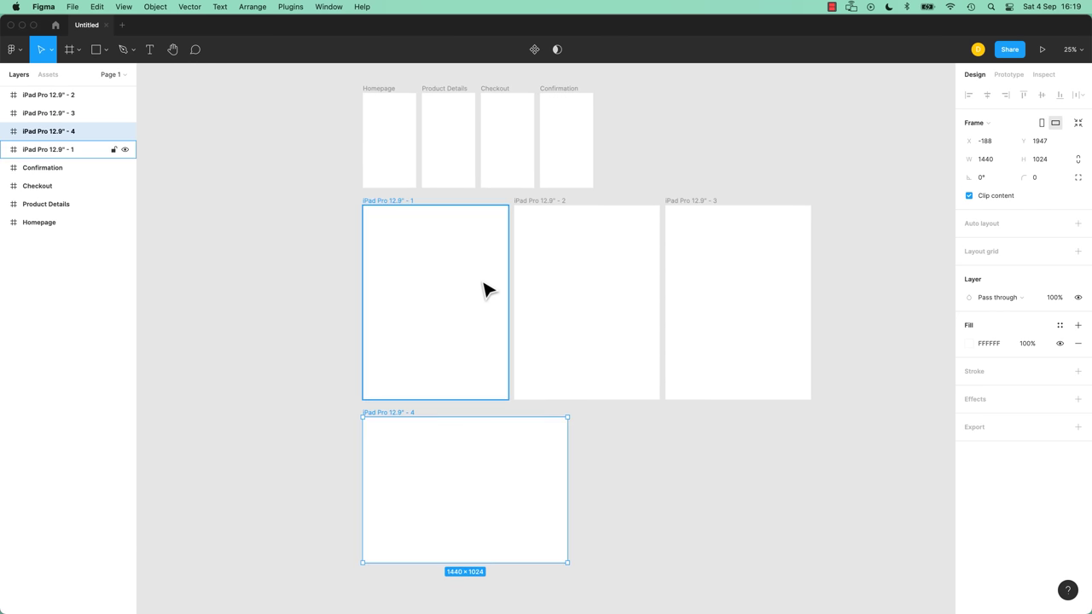
scroll(485, 285, up, 5)
scroll(483, 290, down, 5)
scroll(483, 290, up, 5)
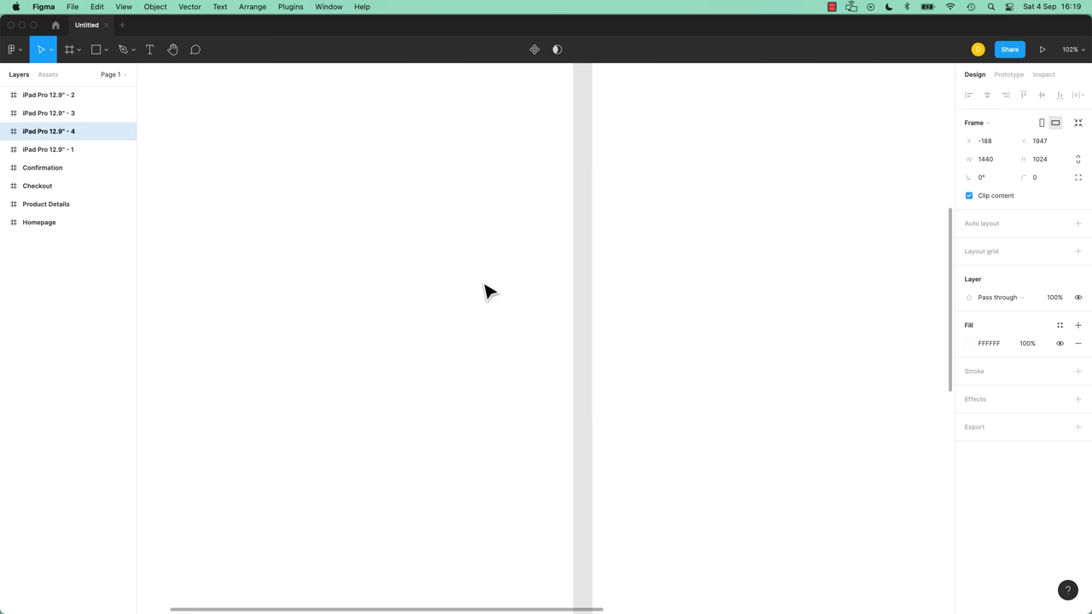
scroll(487, 292, down, 3)
scroll(486, 292, down, 5)
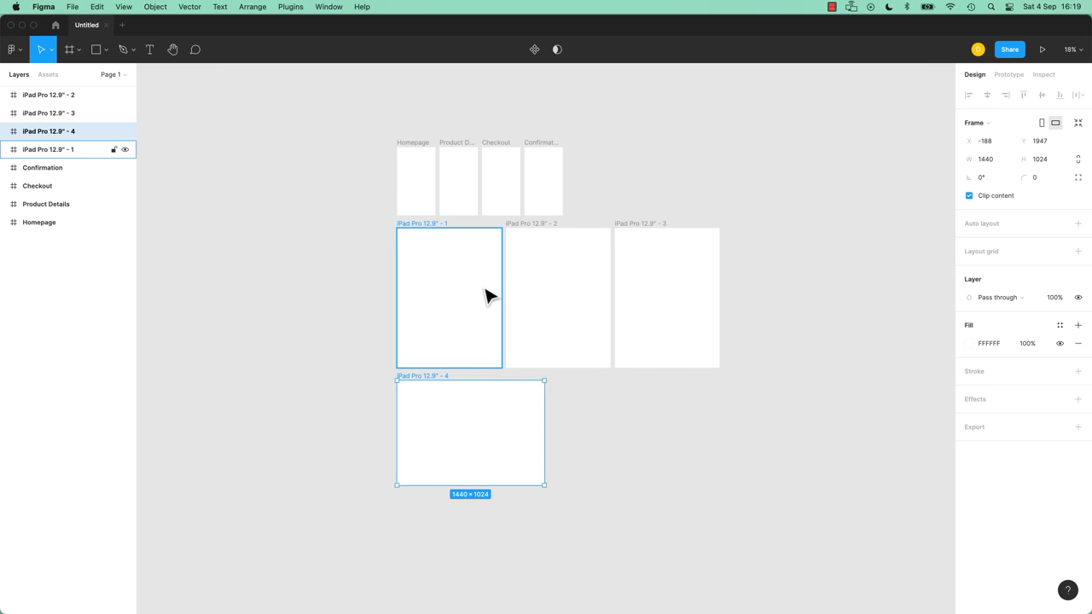
scroll(486, 296, up, 1)
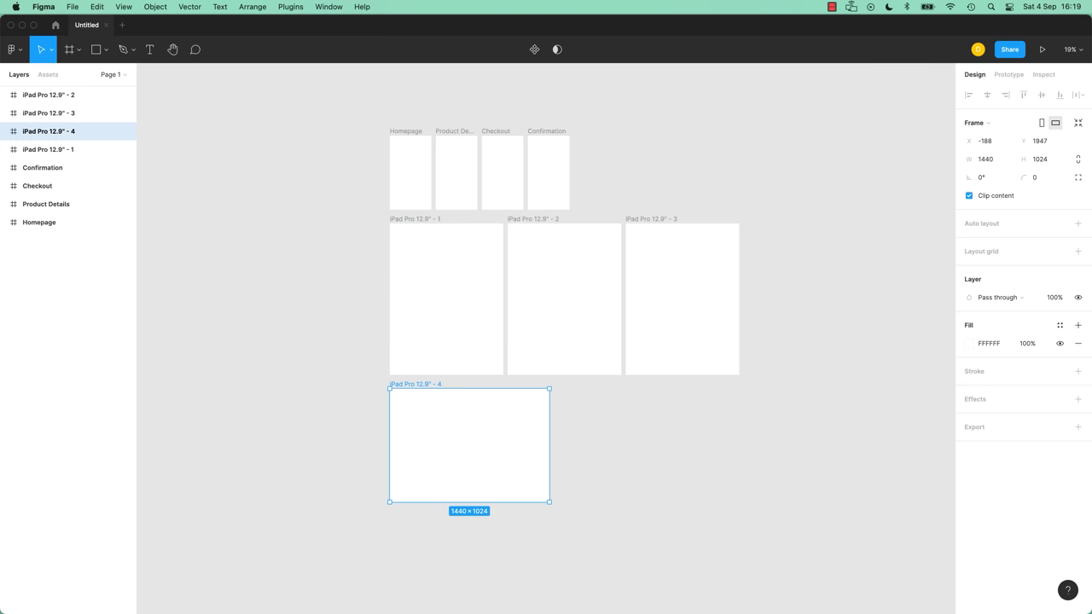
Marquee-select all four iPad Pro frames and delete them, then select Homepage.
click(362, 346)
drag(329, 238, 824, 522)
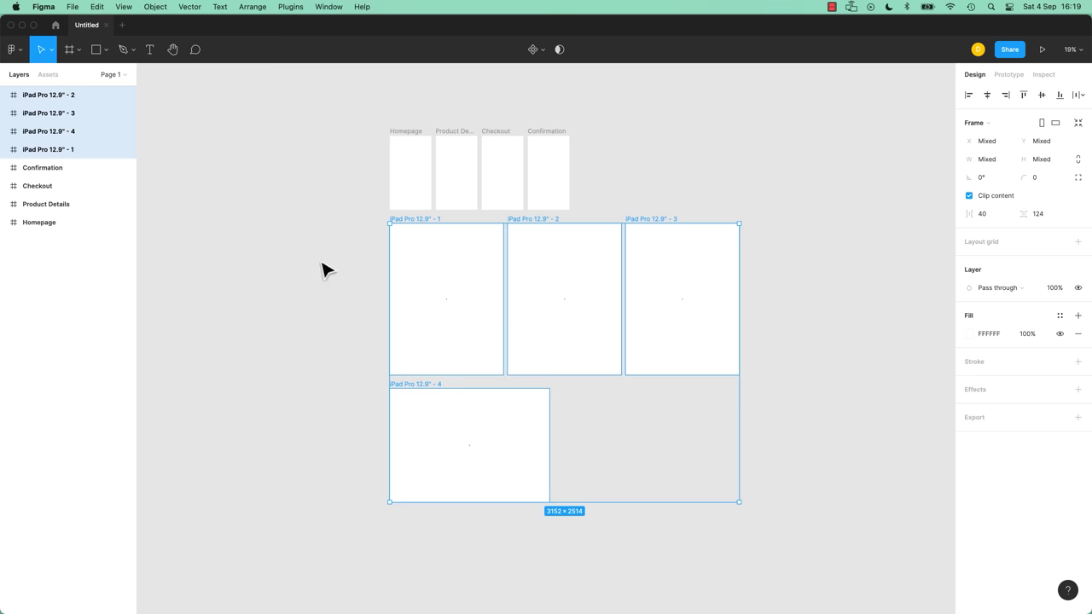
key(Delete)
click(409, 134)
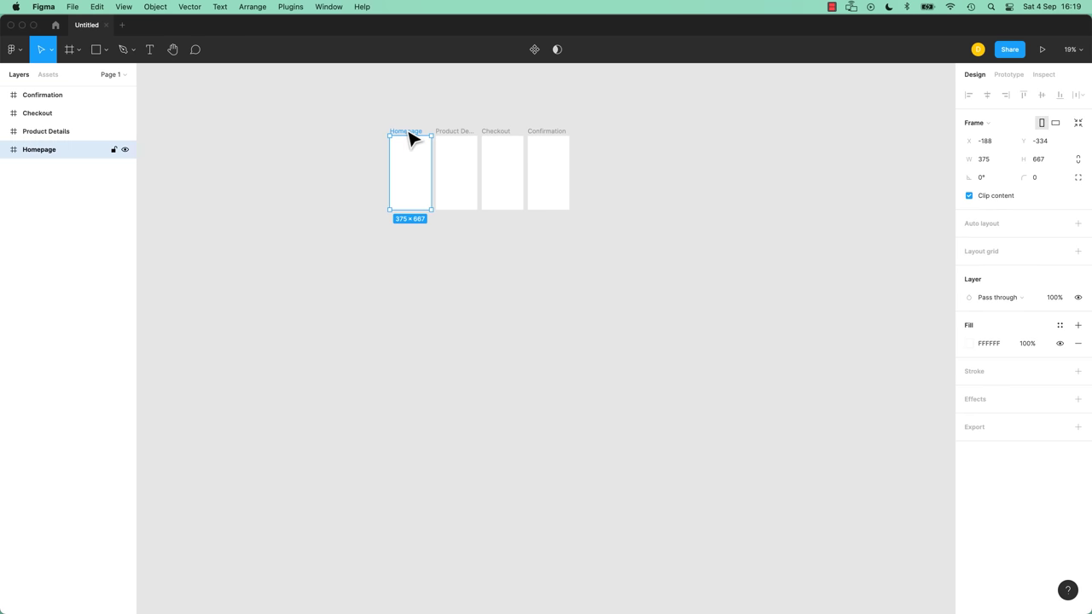
key(shift+0)
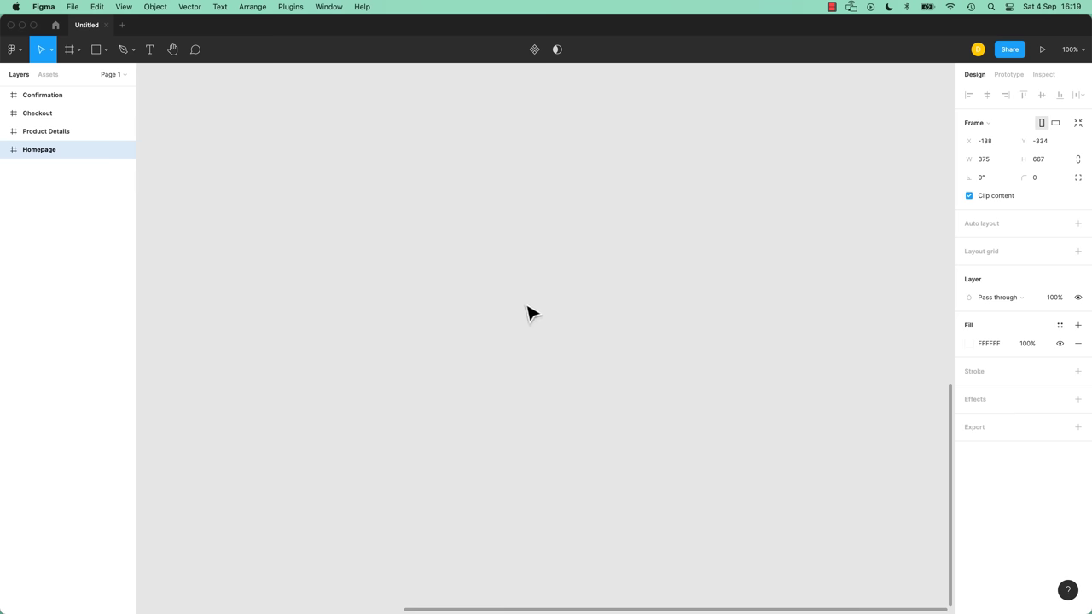
key(shift+0)
key(minus)
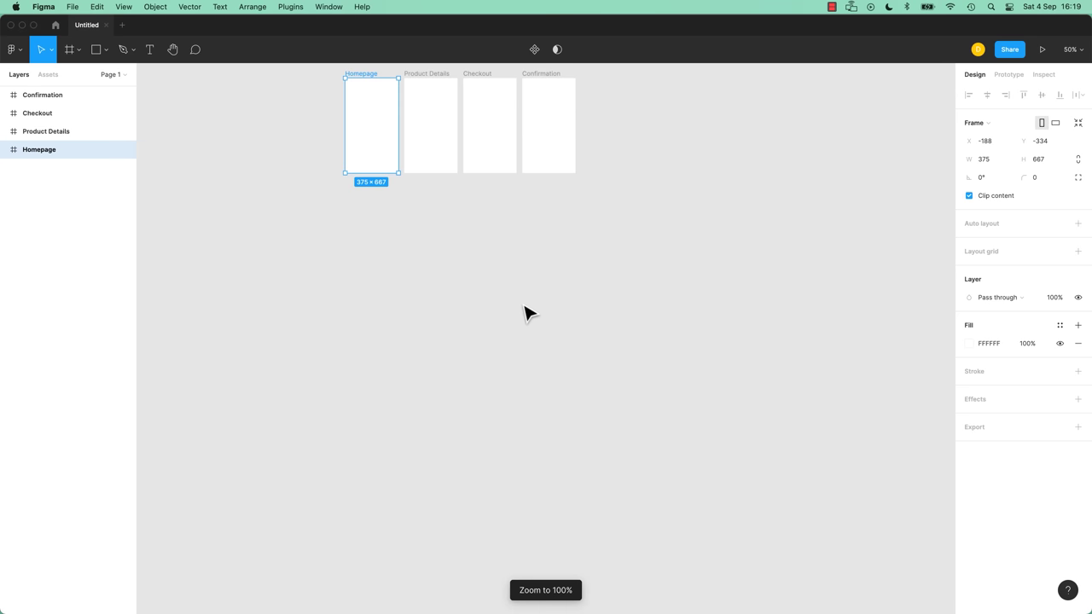
drag(509, 197, 586, 418)
key(shift+0)
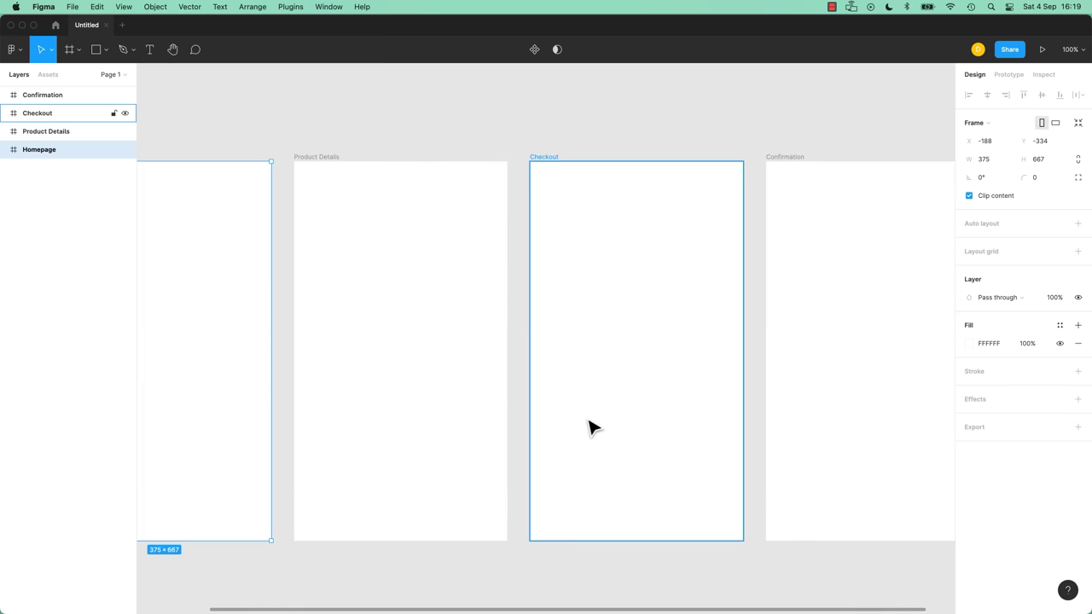
drag(362, 270, 502, 268)
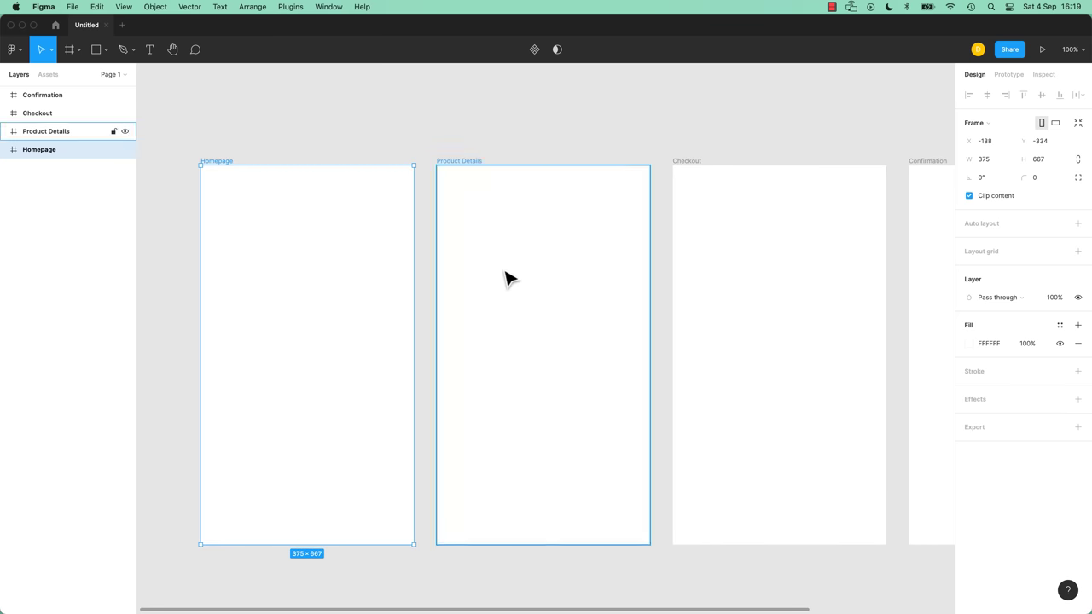
drag(831, 285, 781, 267)
key(minus)
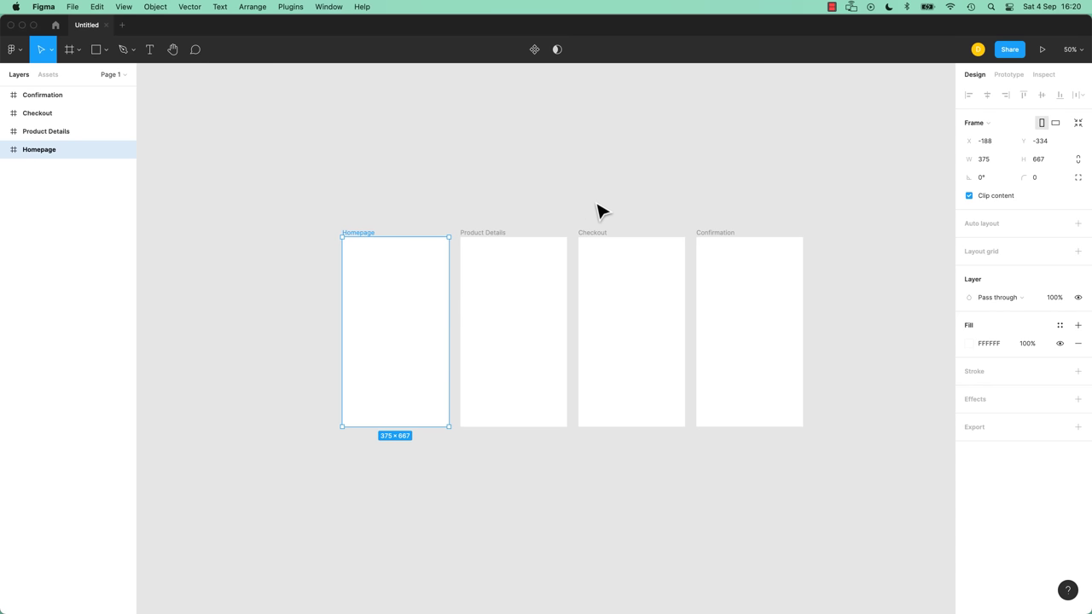
Rename the Untitled draft file to 'Scott Ecom V1'.
click(518, 157)
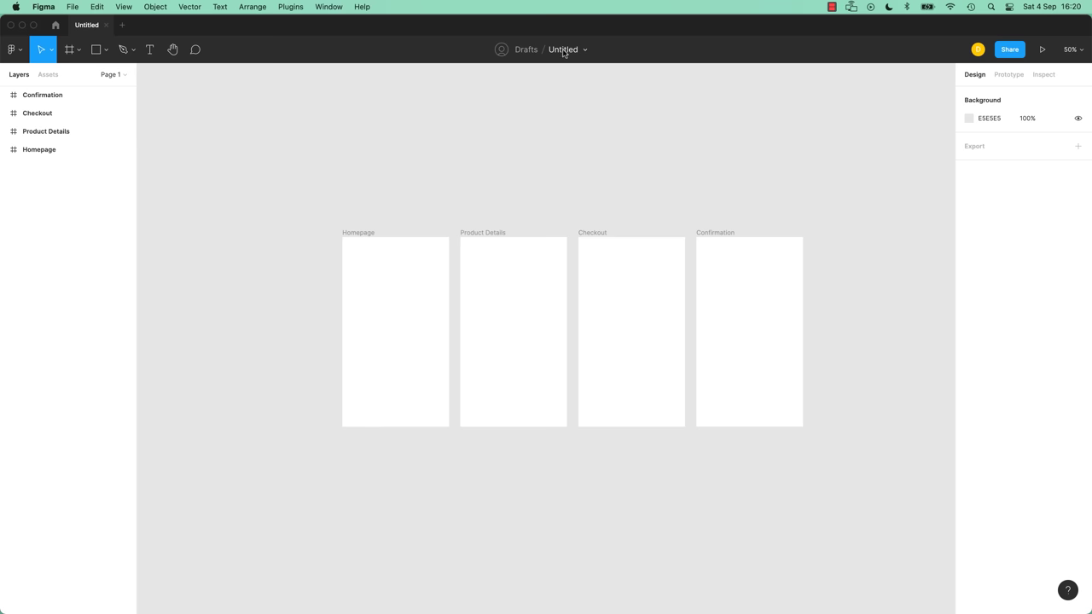
click(493, 235)
click(541, 152)
click(567, 50)
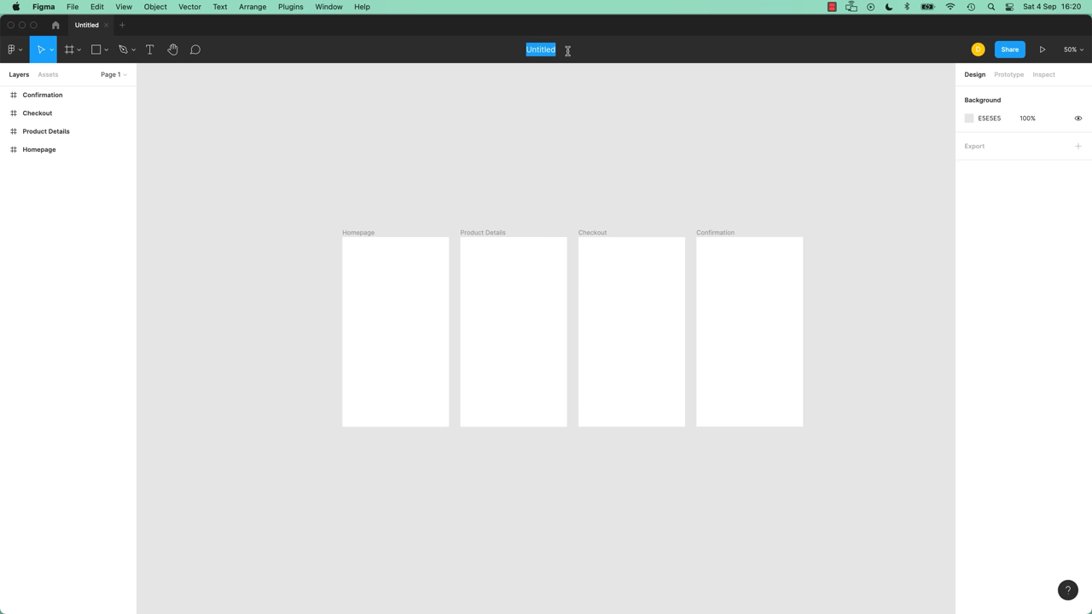
text(Scott Ecom V1)
key(Return)
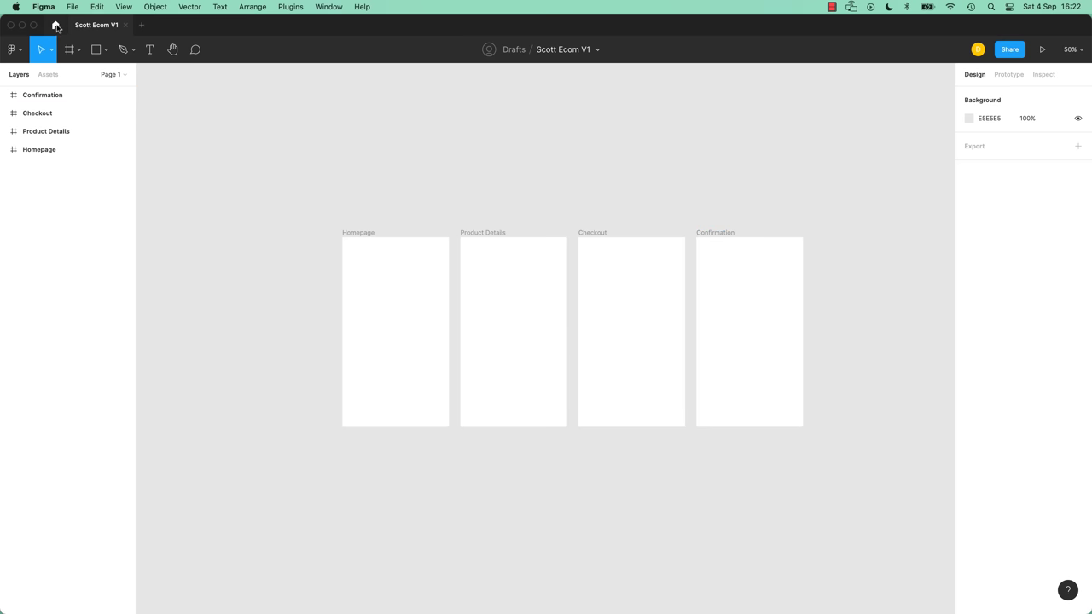
click(11, 53)
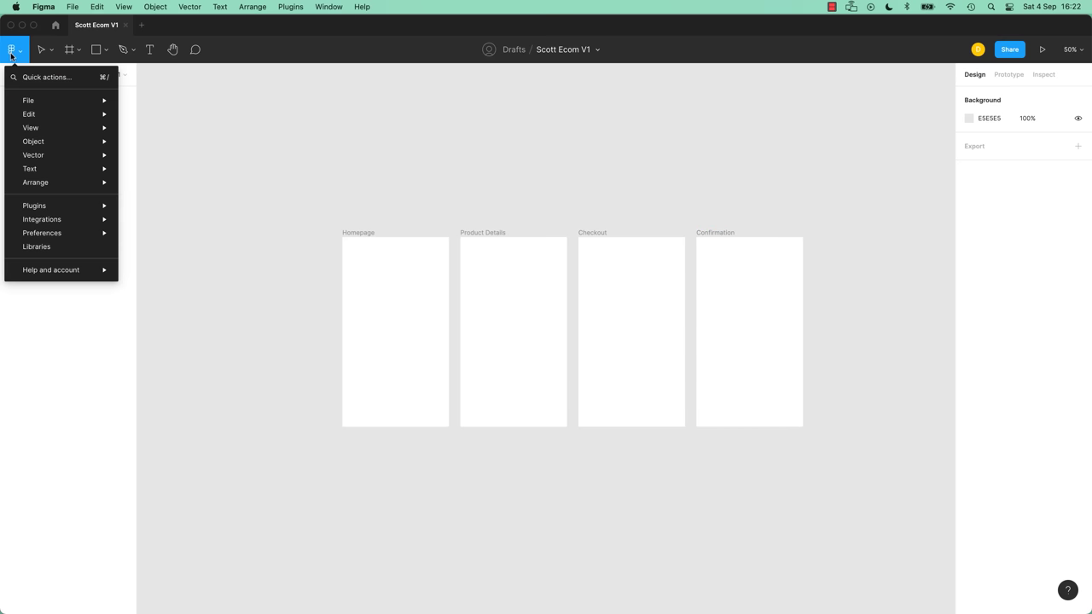
click(11, 56)
click(56, 24)
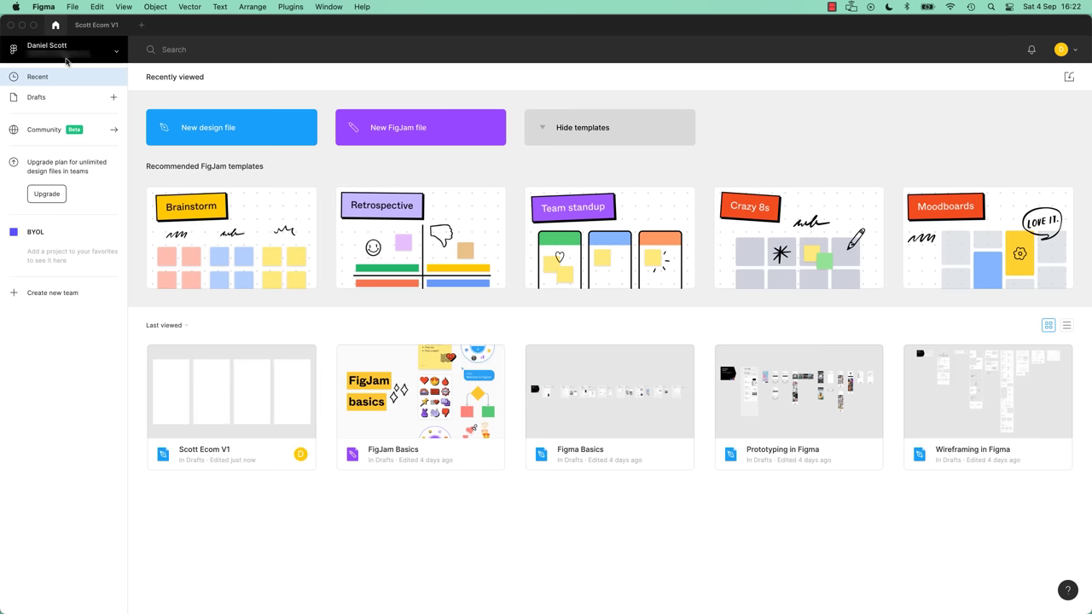
click(66, 59)
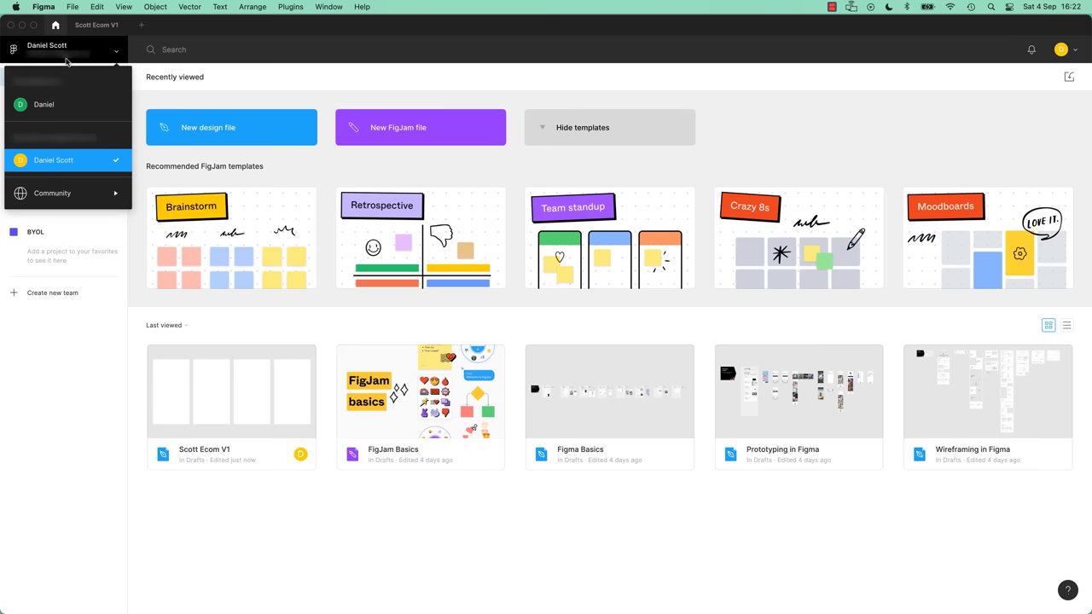
click(64, 164)
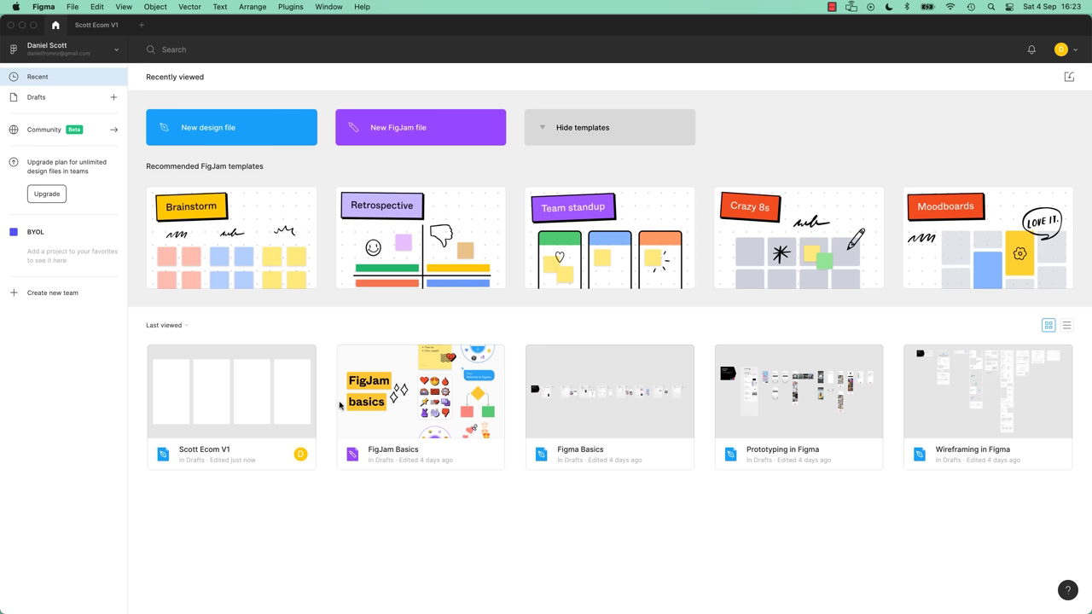
right_click(439, 449)
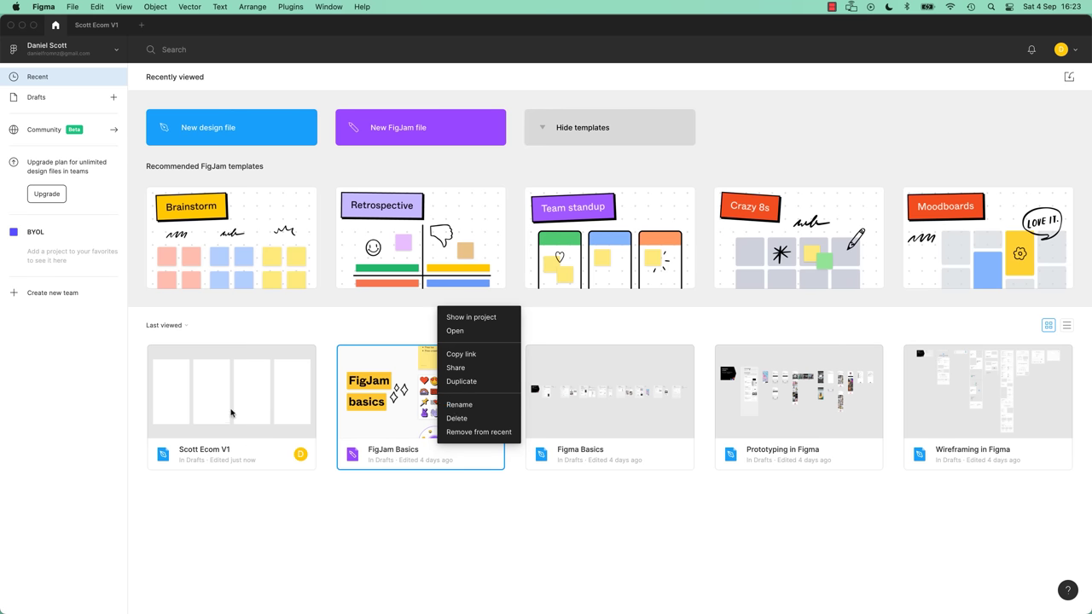
click(96, 25)
click(56, 25)
click(111, 26)
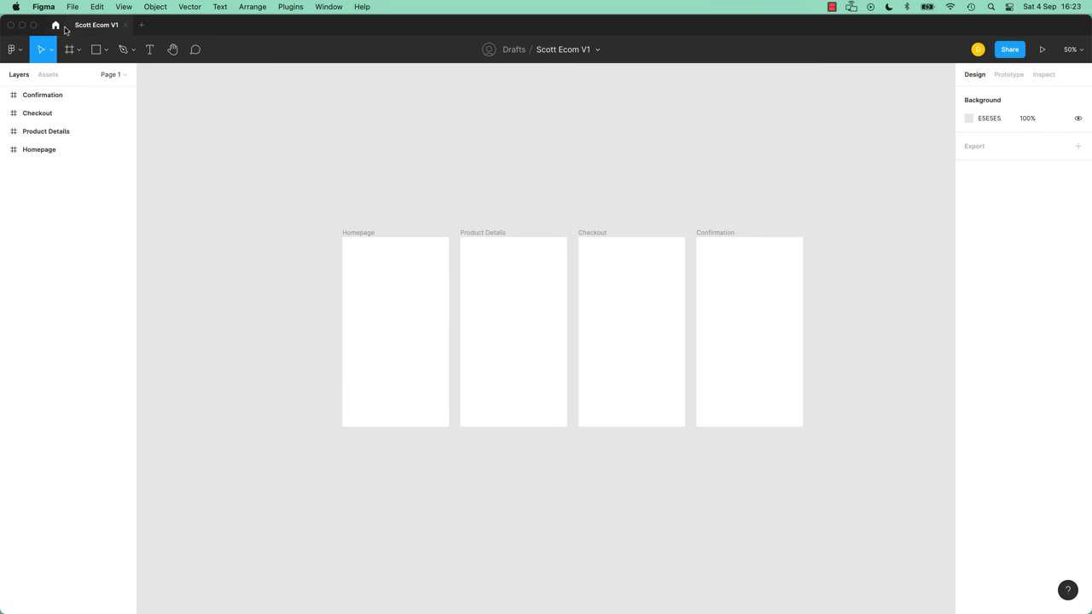
click(56, 24)
Return to the wireframe file, select the Homepage frame, and pick the Text tool.
click(108, 31)
click(426, 305)
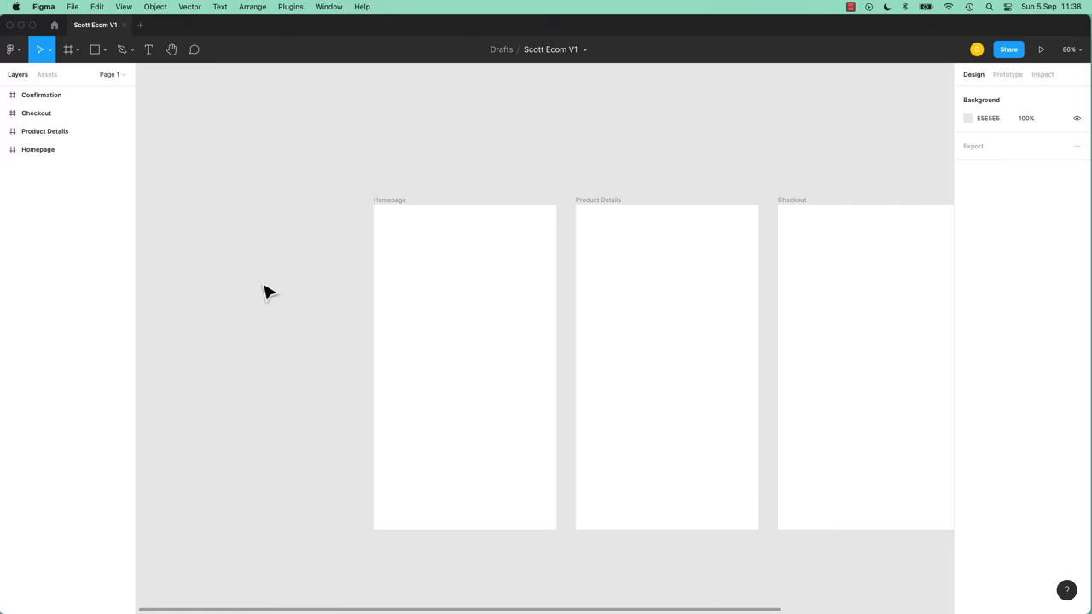
click(147, 49)
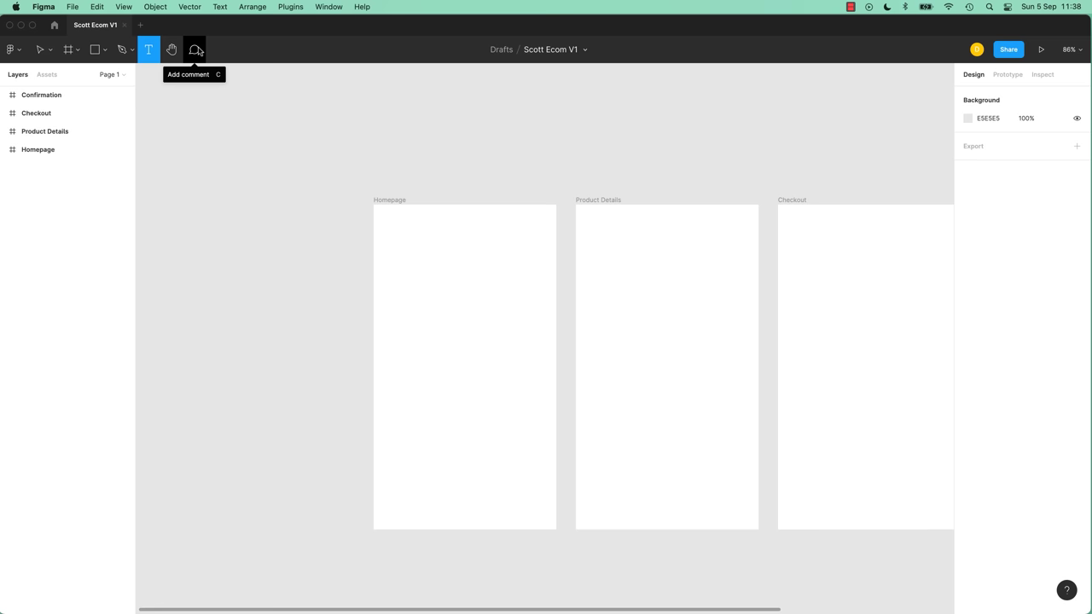
Type gibberish into two test text boxes on Homepage, then undo them.
click(418, 279)
text(sdfjaskdlfjl;askd jf;laskjdf ;laskj d)
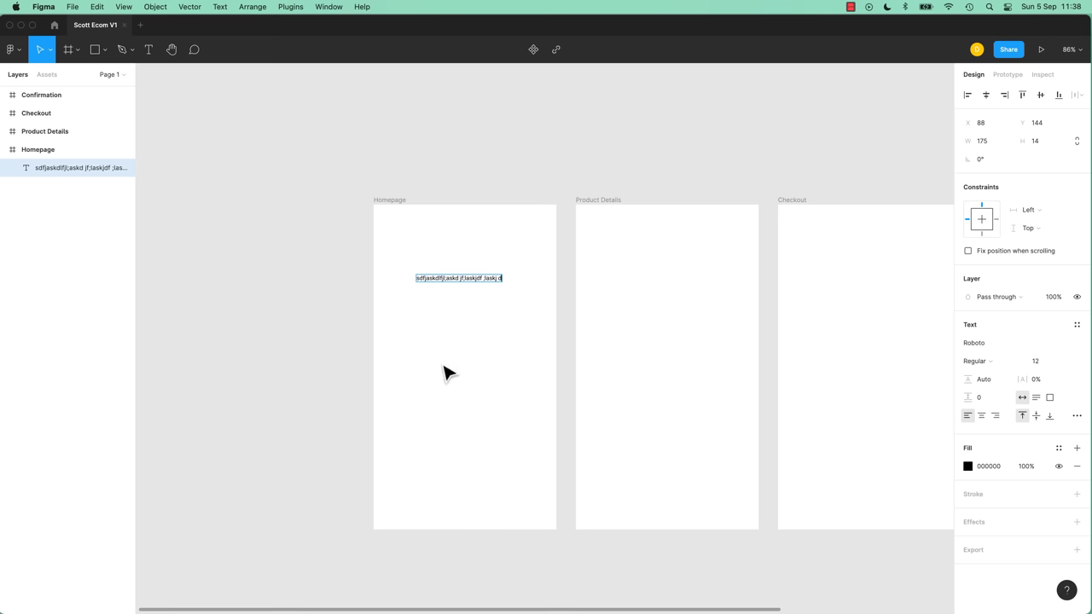
click(149, 49)
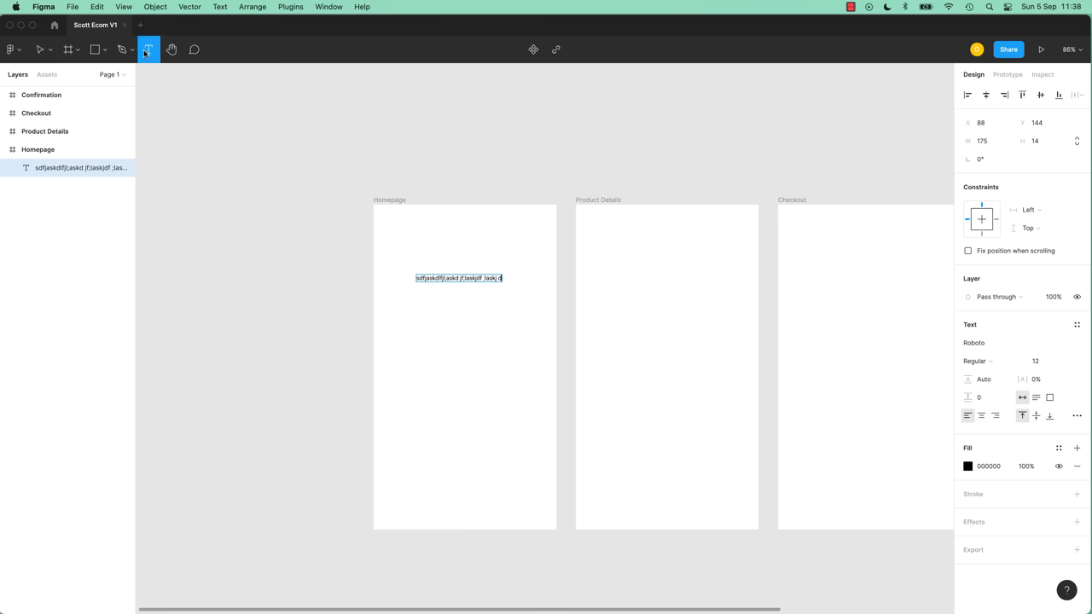
drag(412, 299, 509, 361)
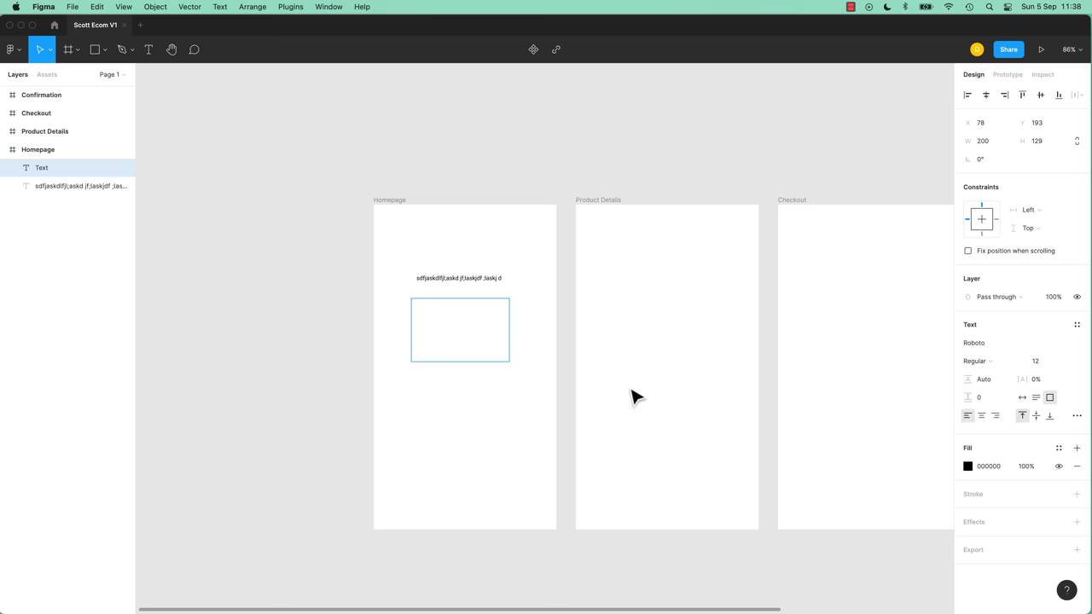
text(a;lskdjf ;laskd jfl; sakdlf;kj sdl;kfj als;dkjf ;laskjdf ;lksajd ;flkasj;dlkf jasldkfj as;)
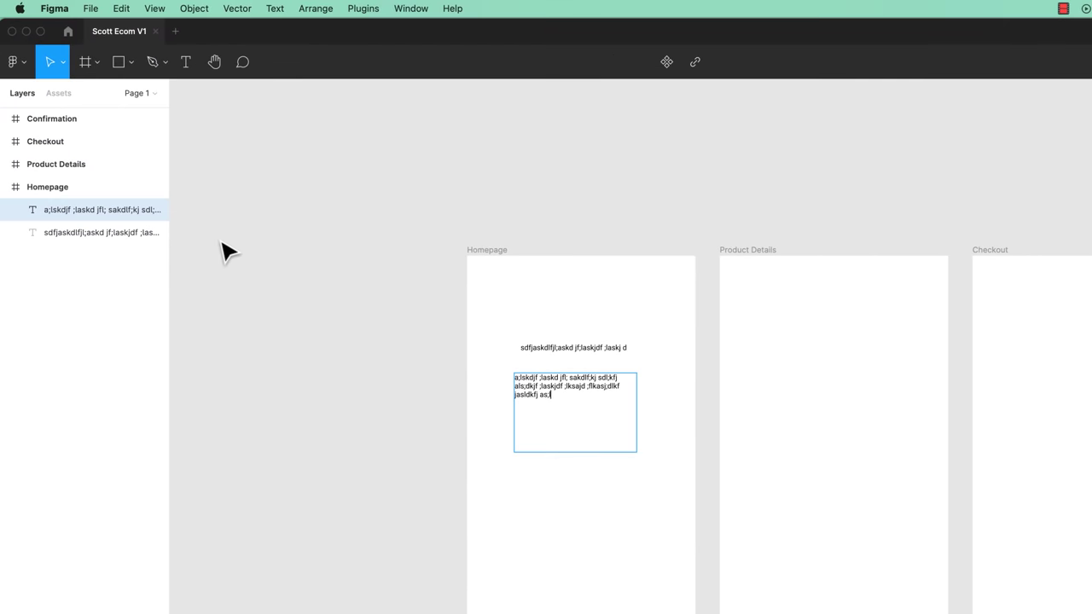
key(super+z)
key(super+z)
key(super+z)
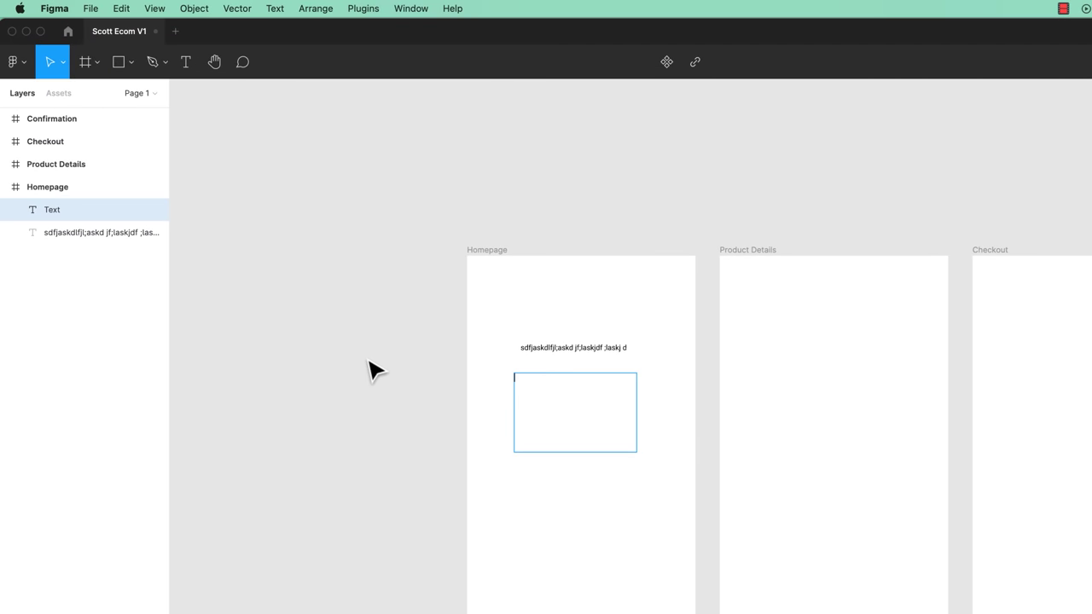
key(Escape)
Check the Edit and main menus to confirm nothing remains to undo, then close them.
click(122, 8)
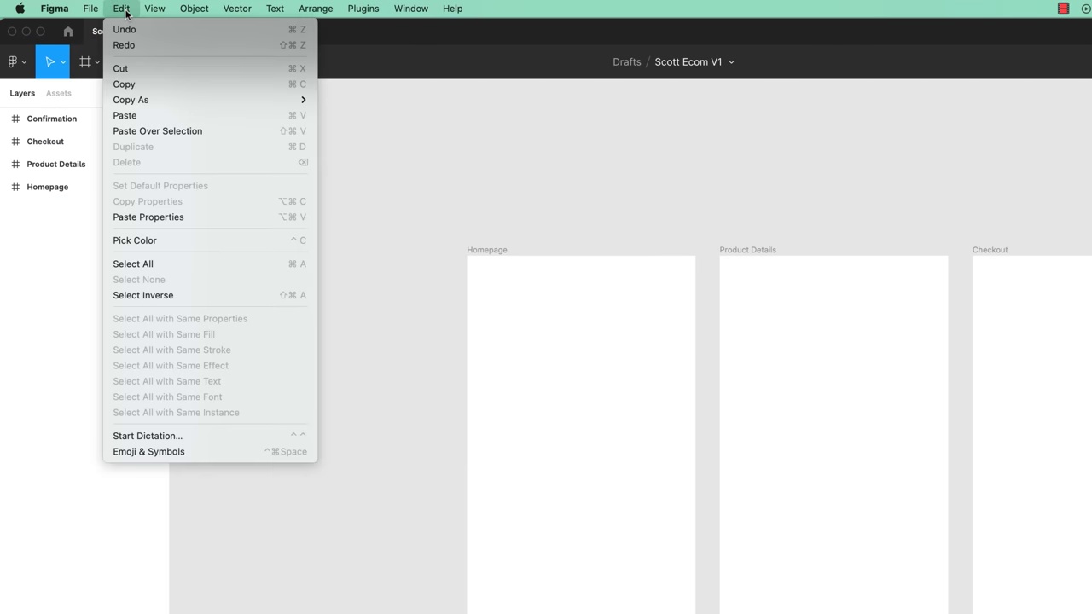
click(500, 205)
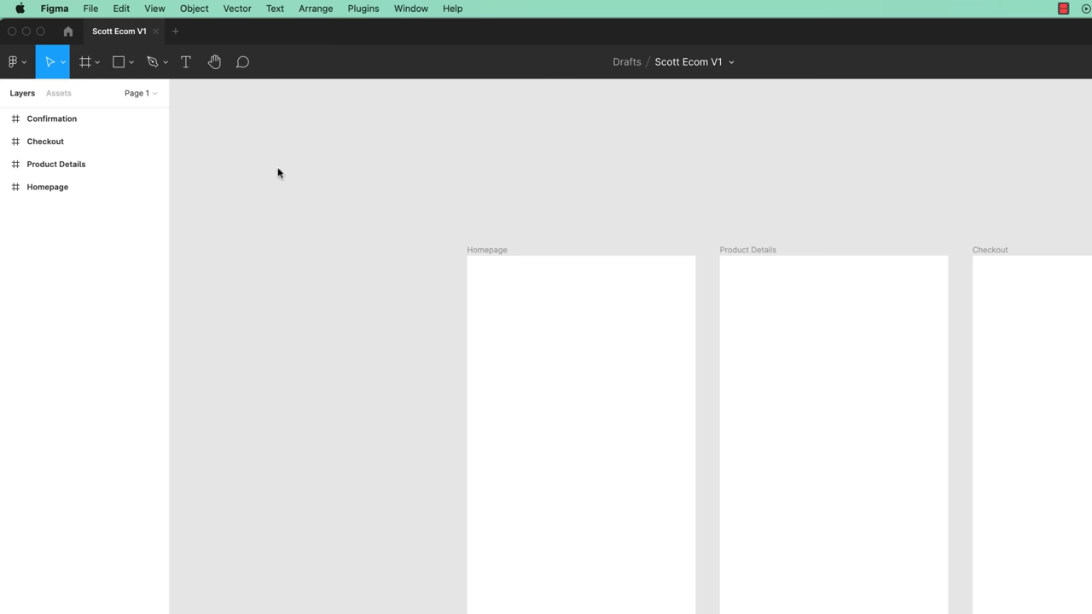
click(25, 67)
mouse_move(60, 143)
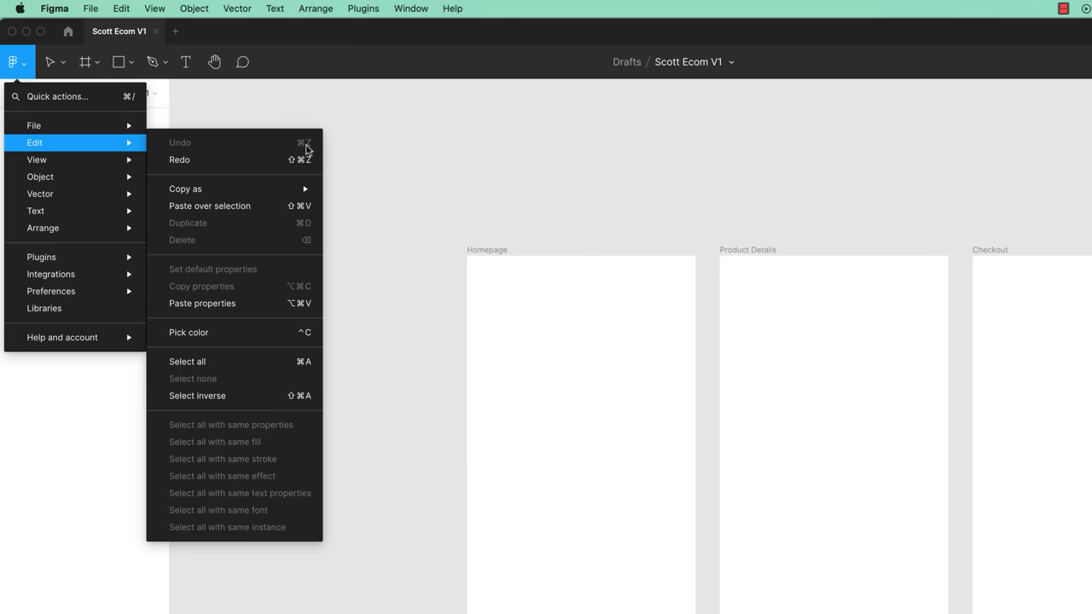
click(555, 166)
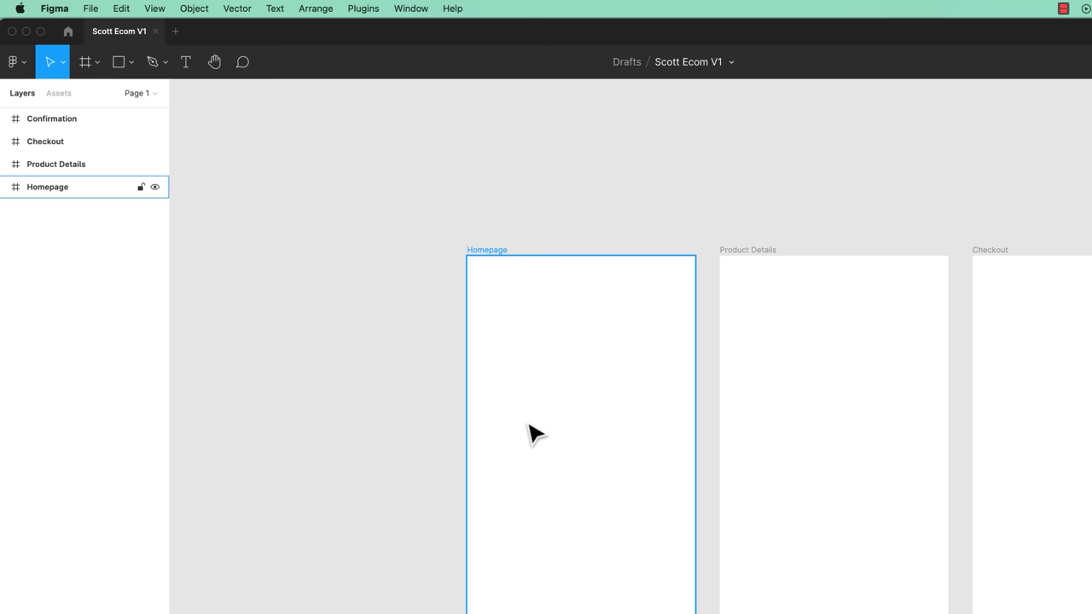
Add a 'SCOTT HEADPHONES' heading and move it up-left in the Homepage frame.
key(t)
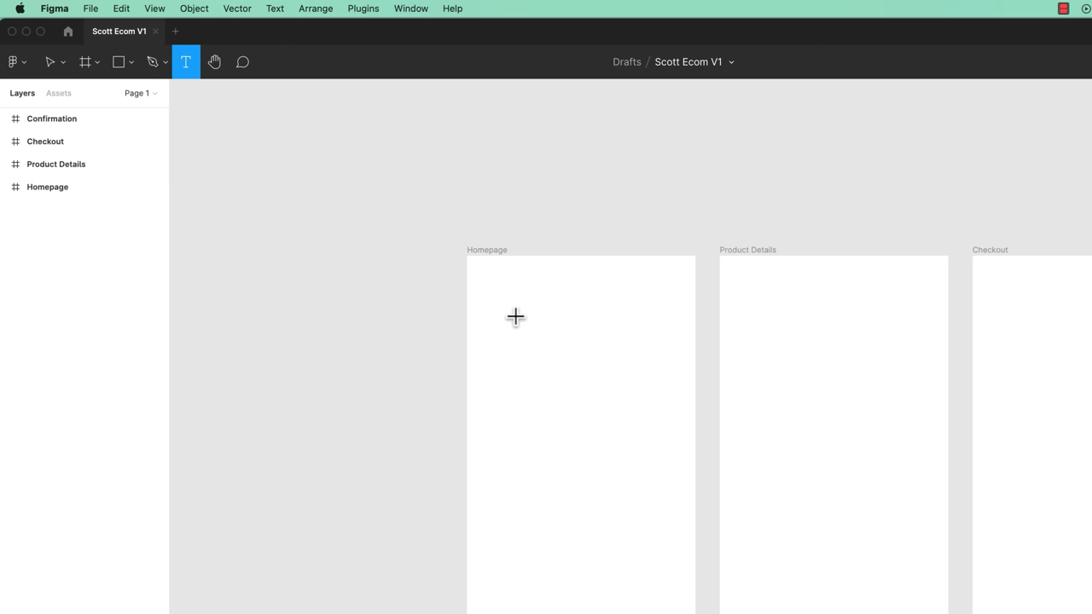
click(531, 365)
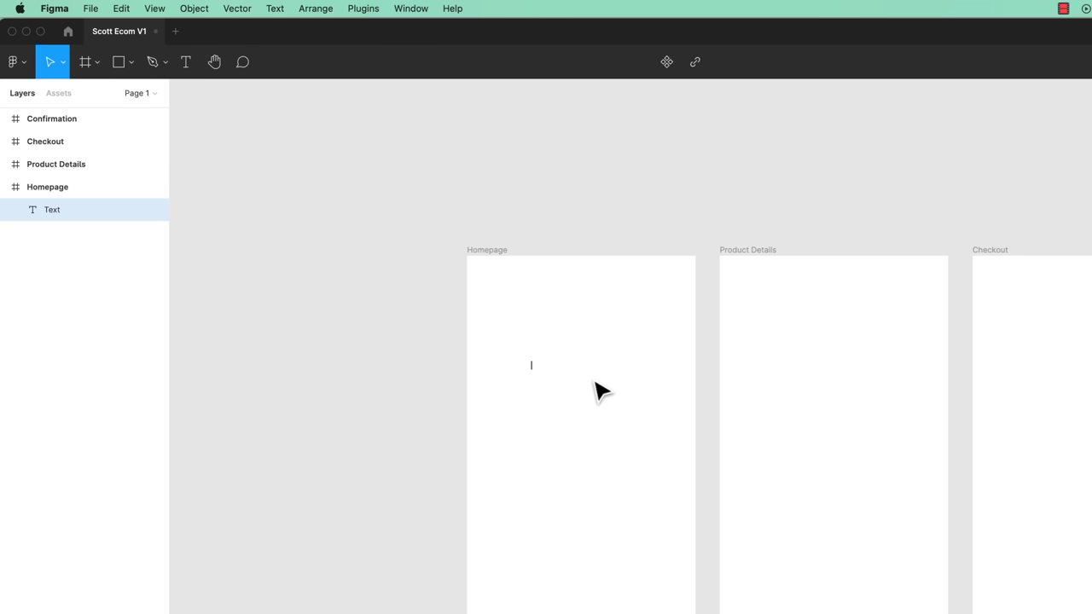
text(SCOTT HEAD)
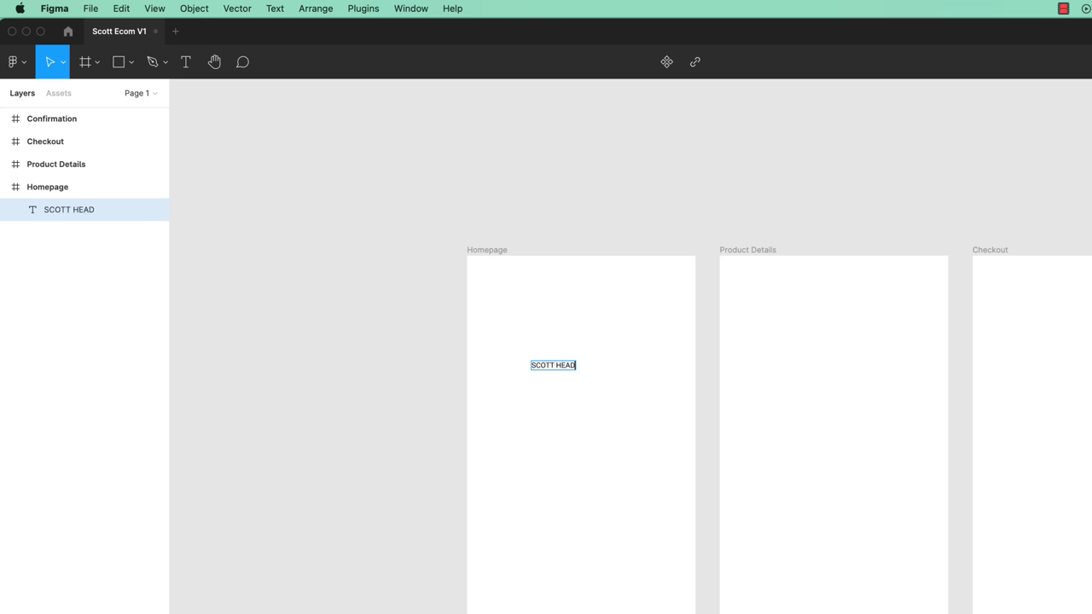
text(PHONES)
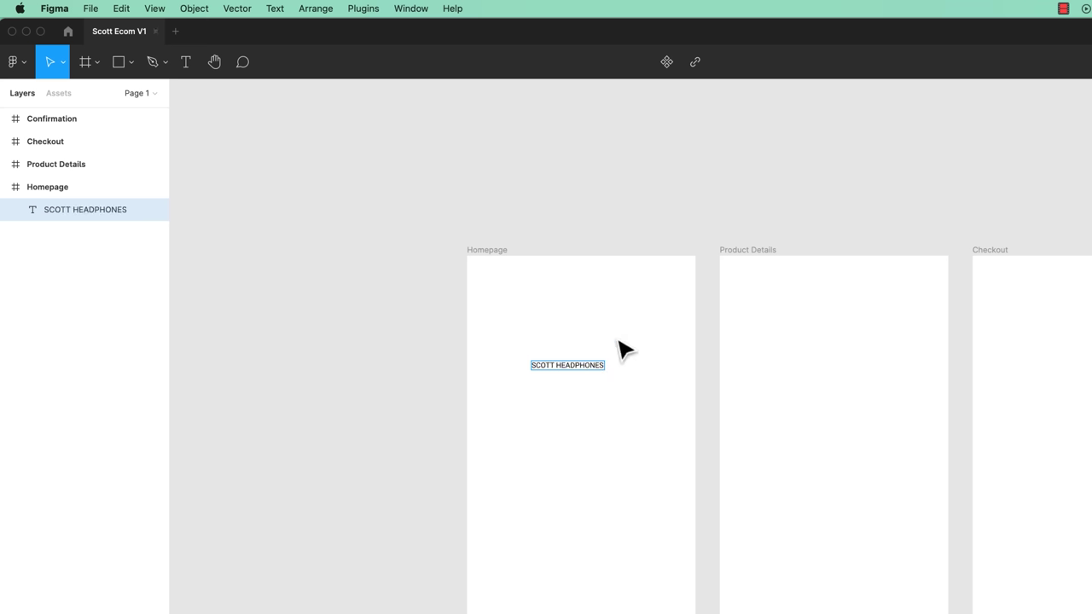
key(Escape)
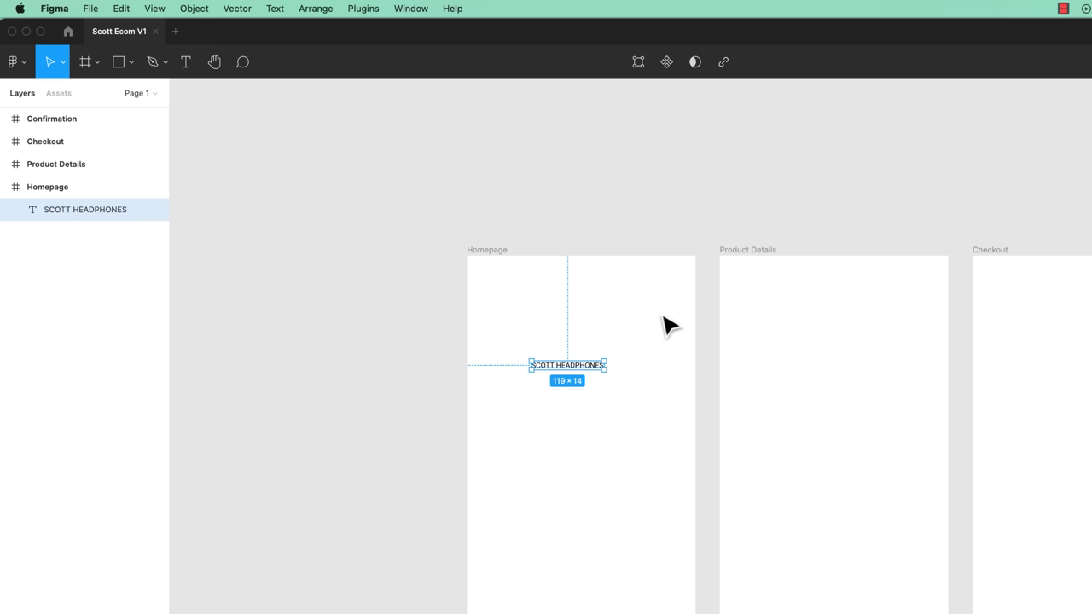
drag(596, 376, 573, 323)
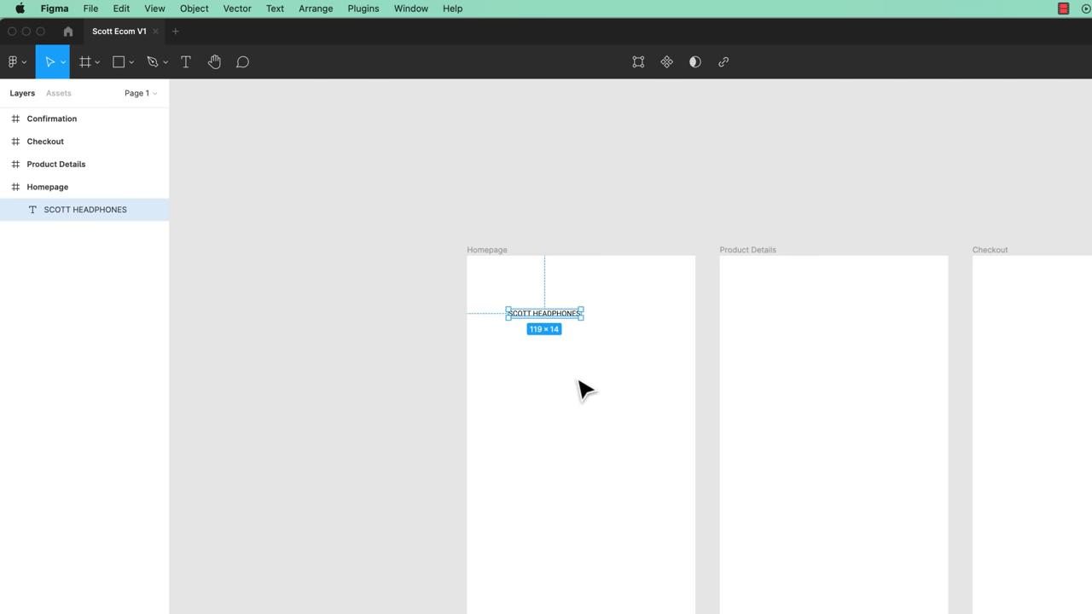
Draw a text box below the heading reading 'This is our marketing message.'.
click(186, 62)
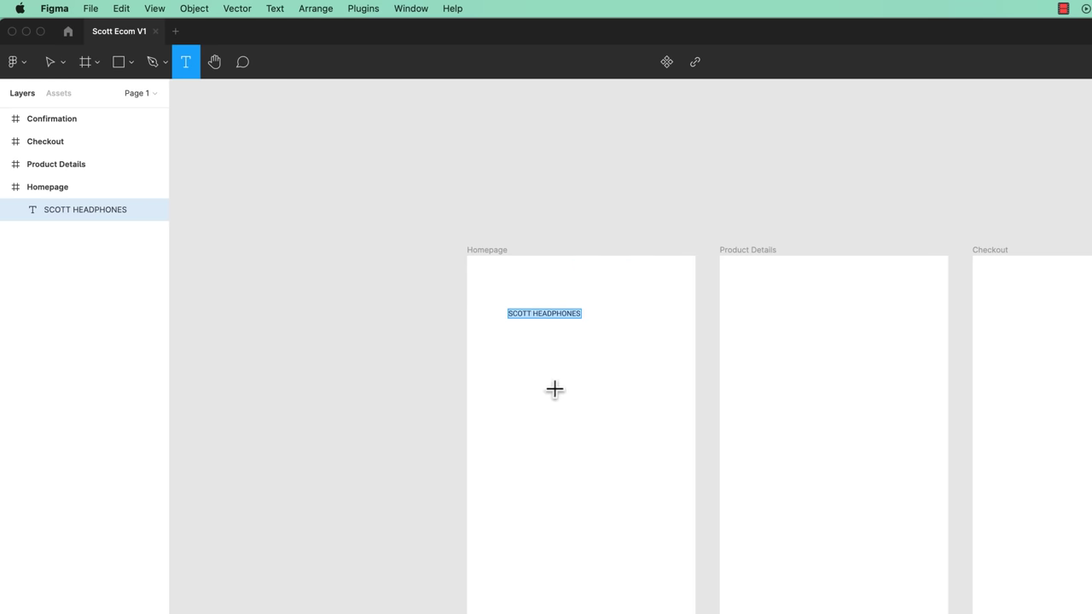
drag(510, 380, 665, 459)
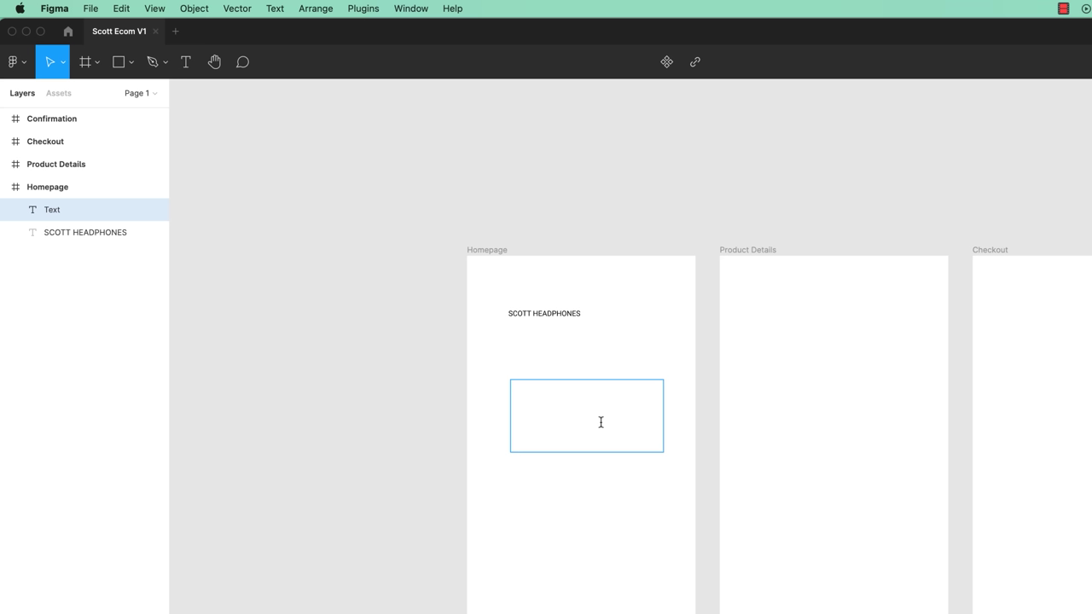
text(This is our marketing message)
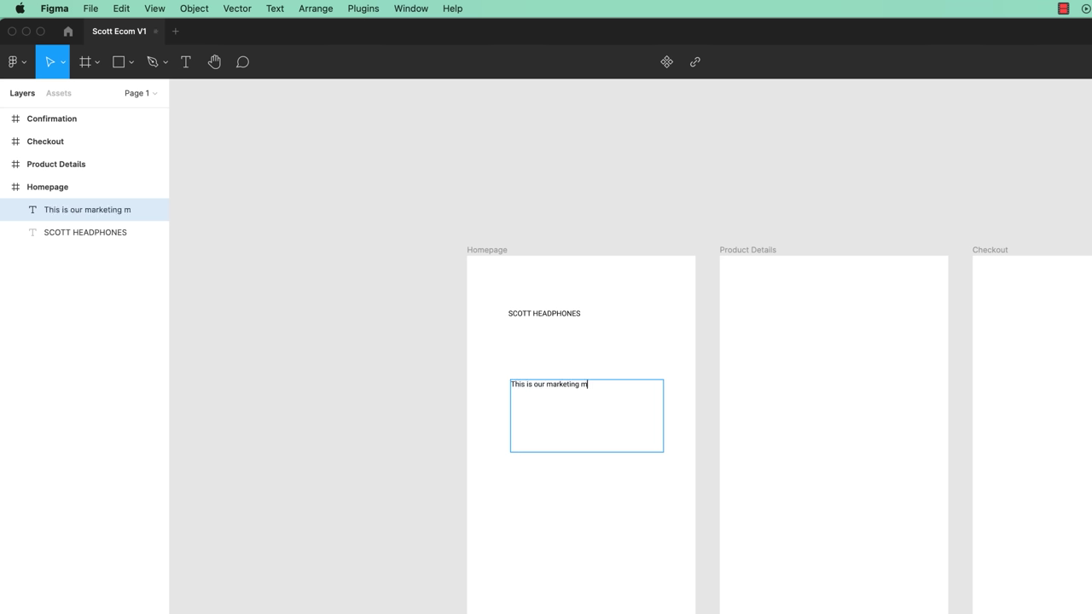
text(.)
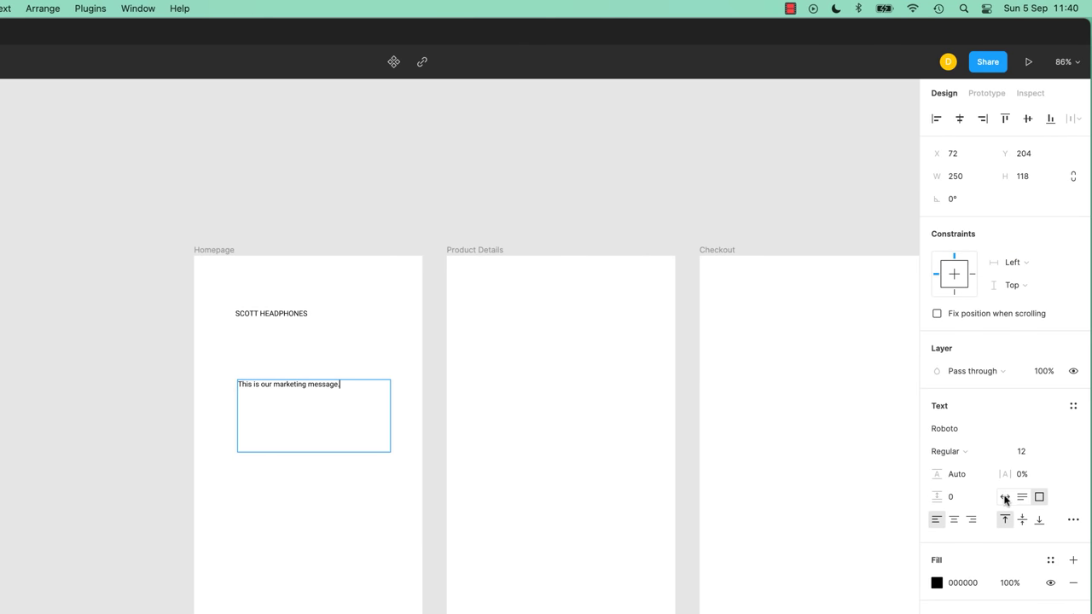
Set the marketing message box to Auto width, then undo a stray edit to the heading.
click(1005, 498)
click(298, 314)
click(1039, 502)
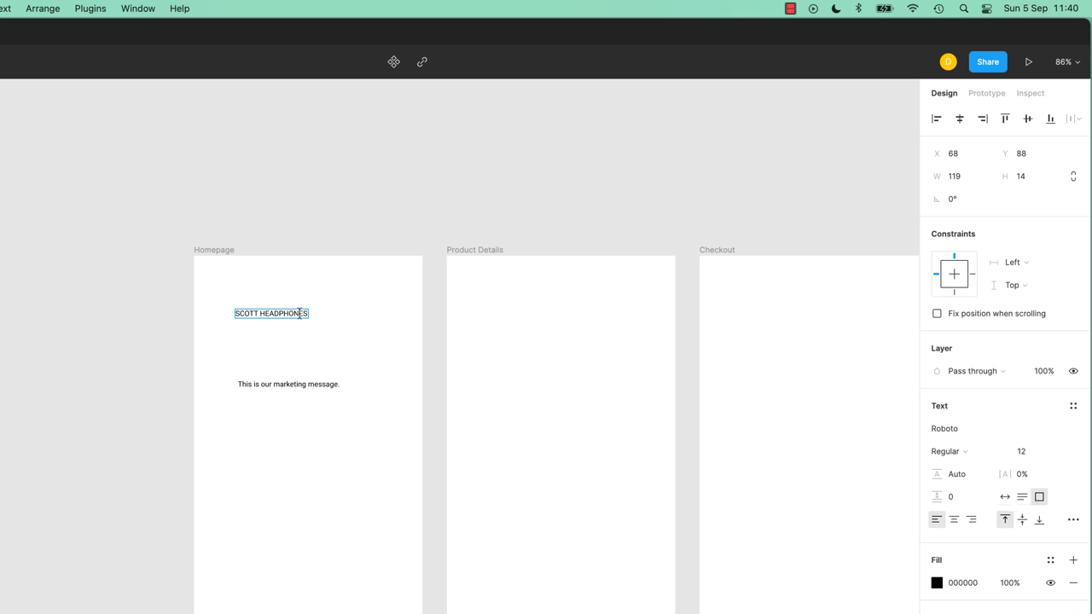
text(slakdjf;alksdjfl;aksjdf;la)
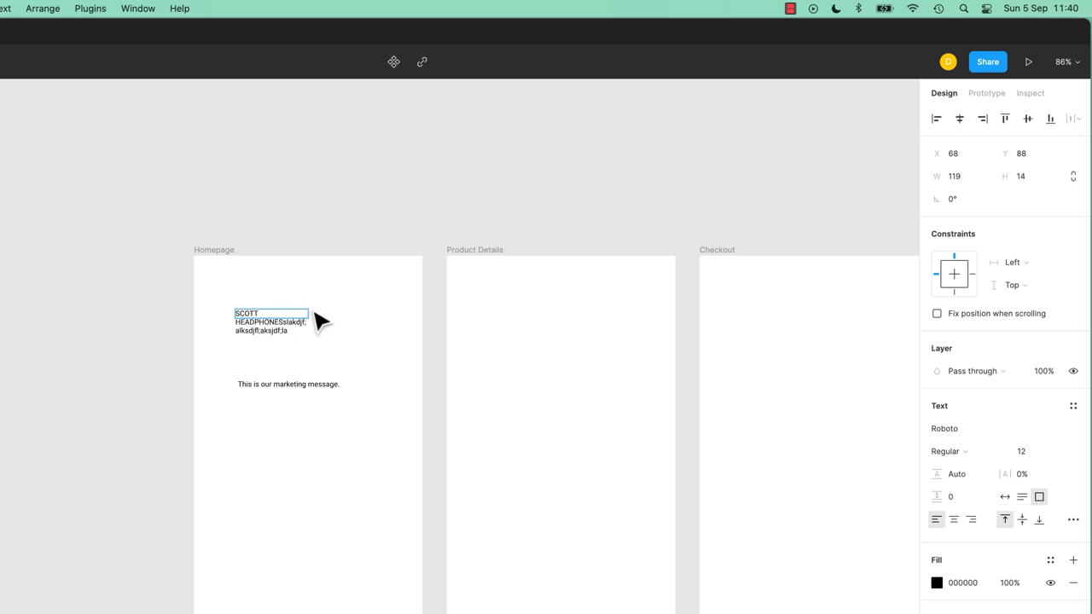
key(super+z)
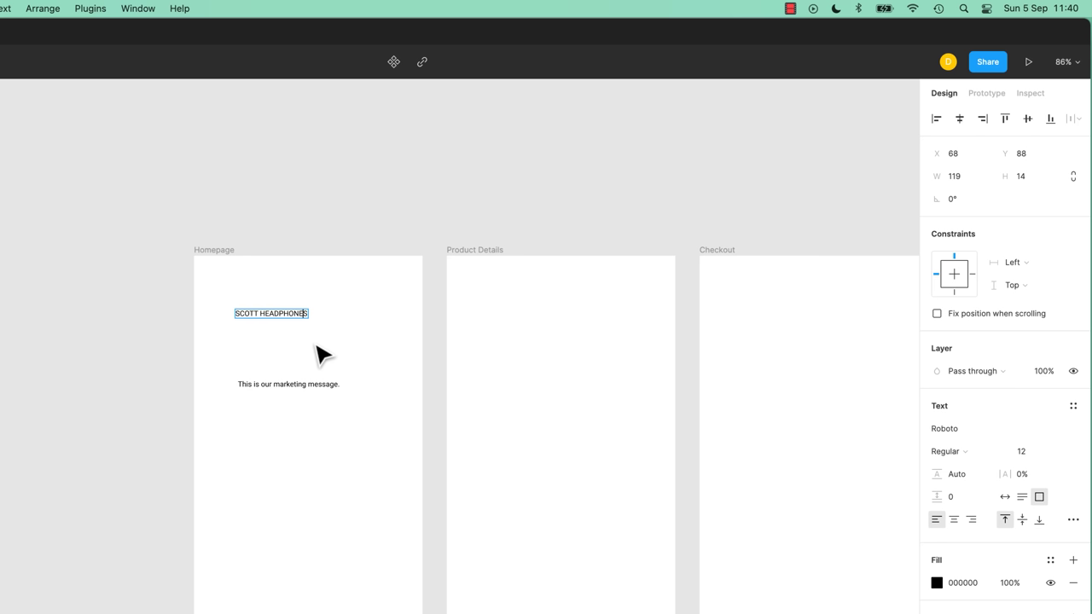
Edit the message text, undoing and redoing until 'This is our marketing message.' is restored.
double_click(329, 384)
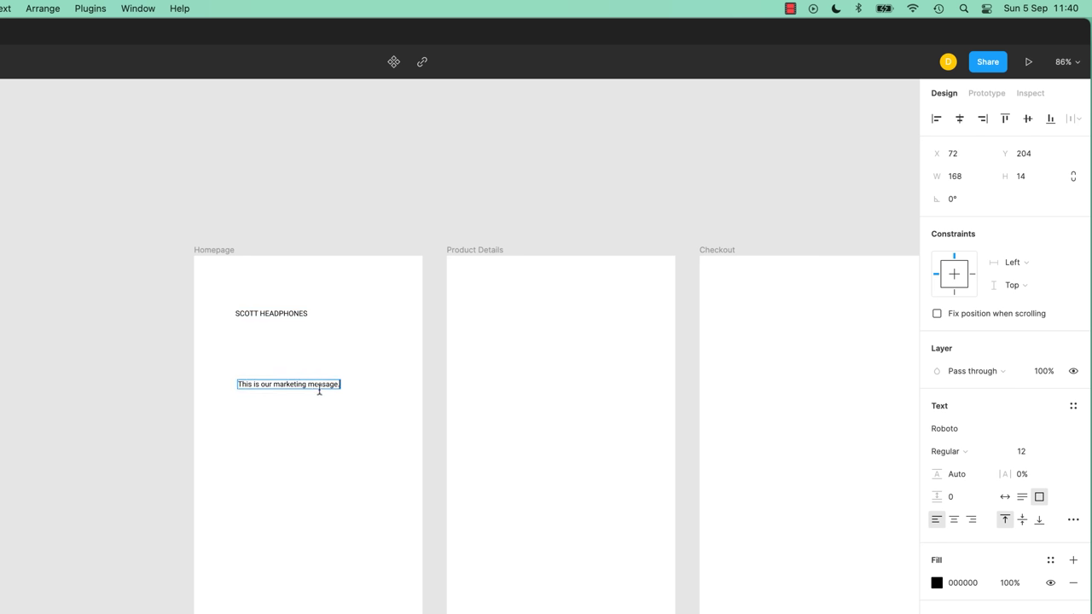
key(super+z)
key(super+z)
key(super+shift+z)
key(super+shift+z)
key(BackSpace)
key(super+z)
key(super+z)
key(super+shift+z)
key(Escape)
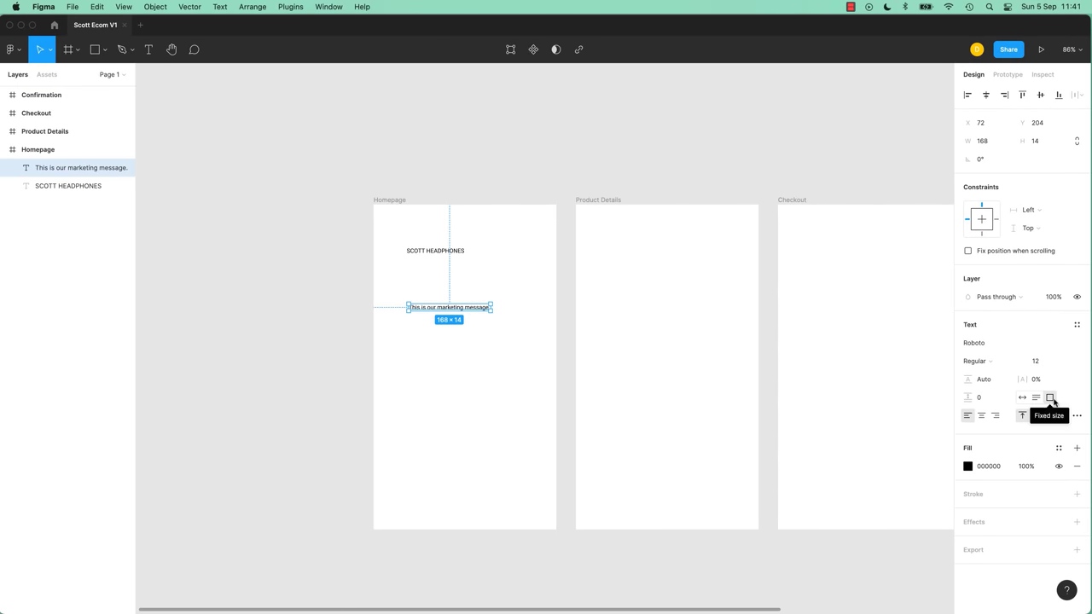
Enlarge the message box to 244×158 and set the message text to size 48.
drag(492, 310, 528, 384)
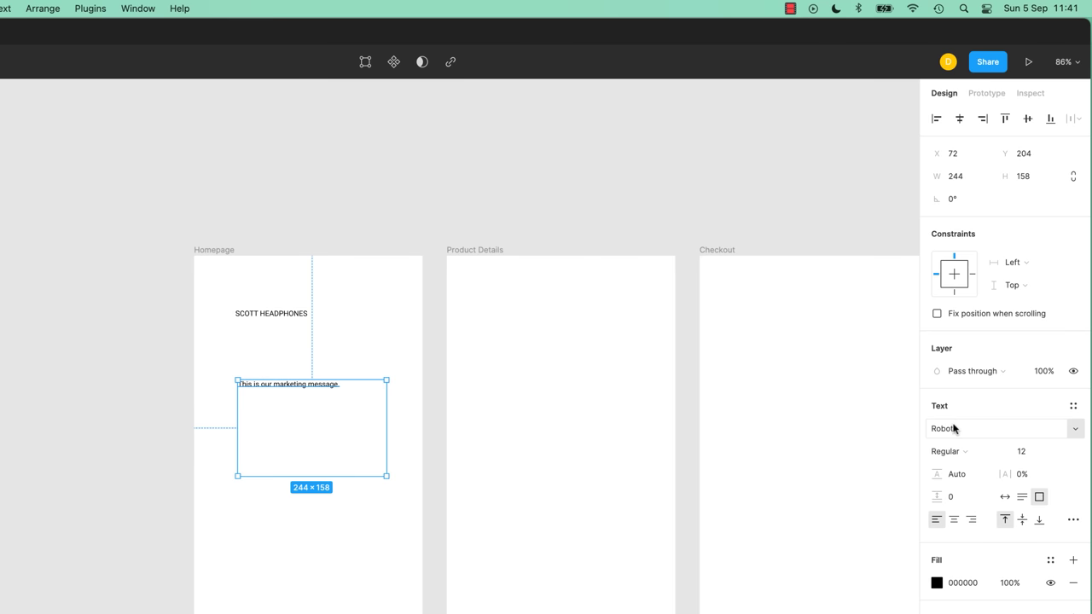
click(1021, 457)
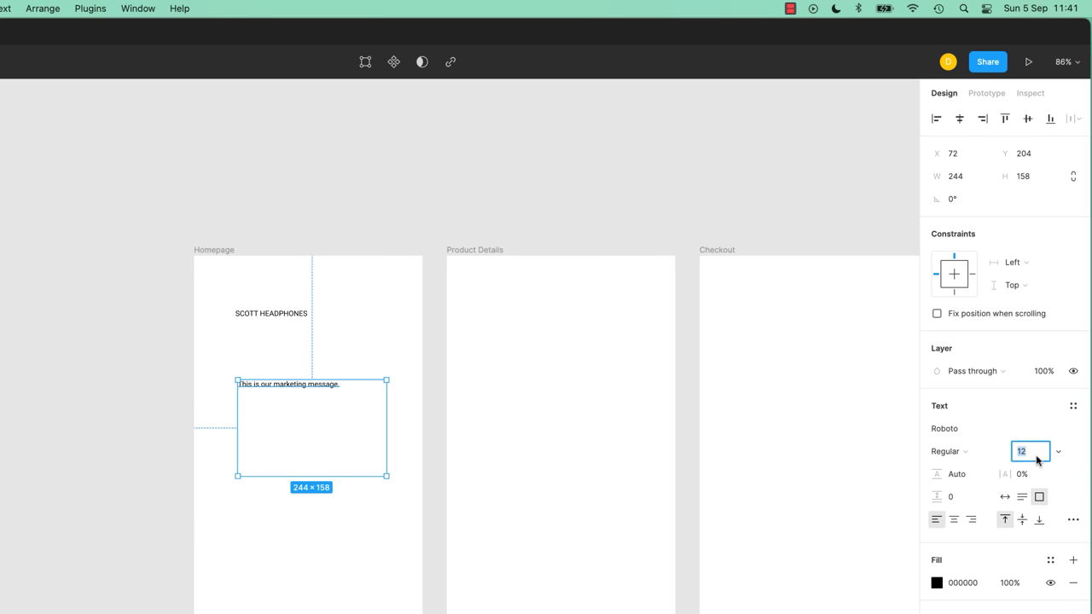
click(1058, 452)
click(1038, 553)
key(Escape)
double_click(339, 385)
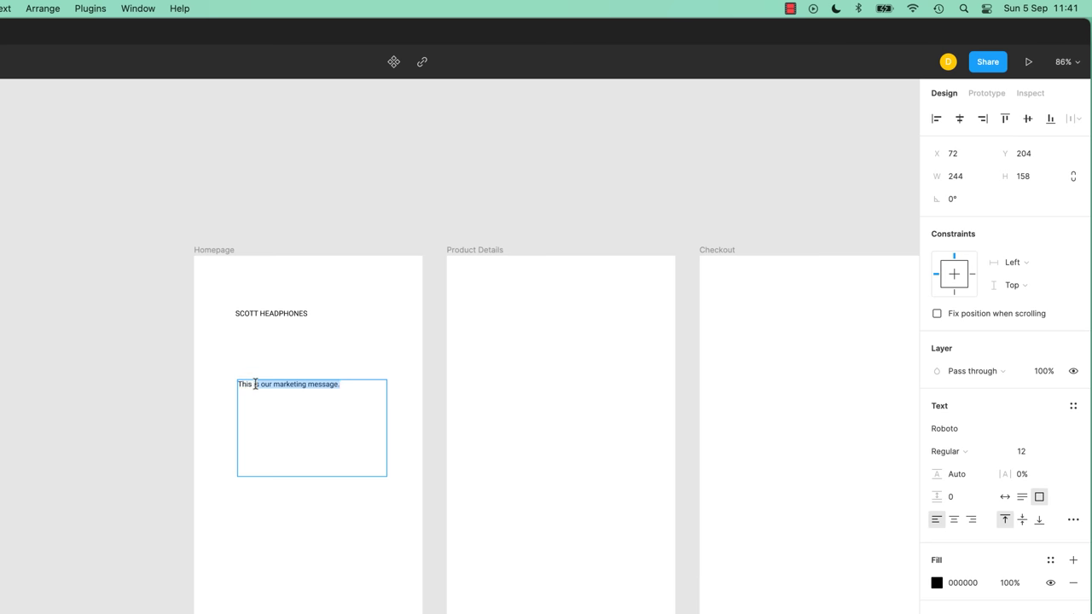
click(1062, 453)
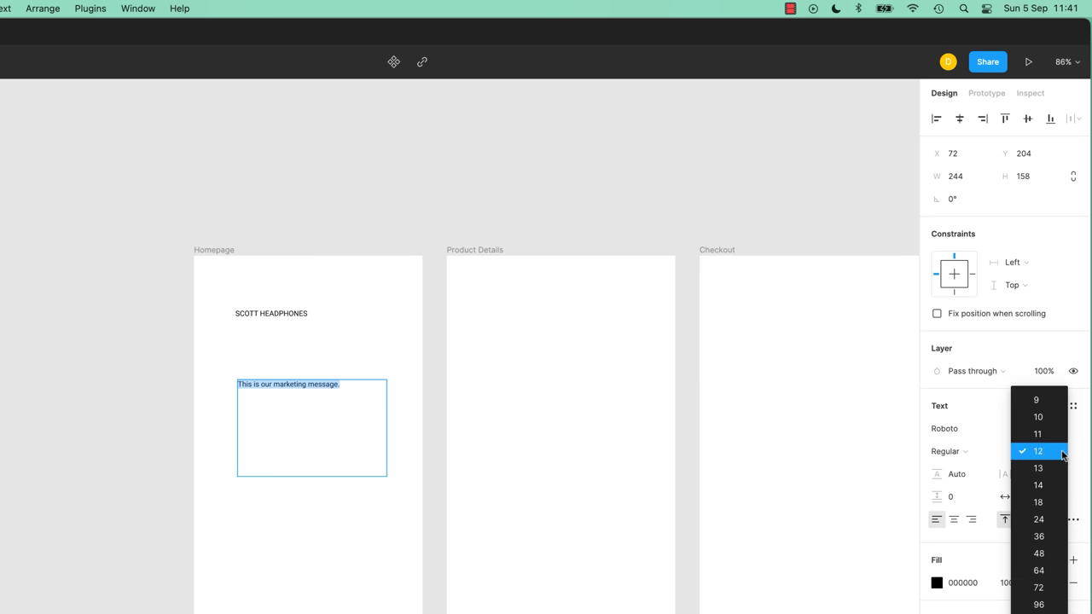
click(1042, 554)
Centre-align the marketing message and try different line and letter spacing.
double_click(237, 469)
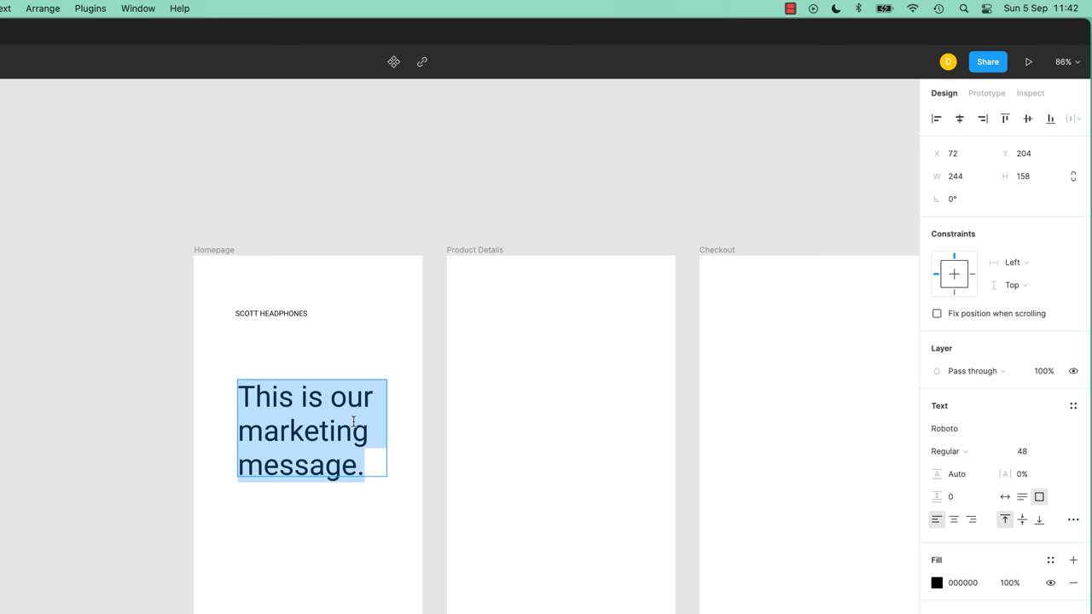
click(954, 521)
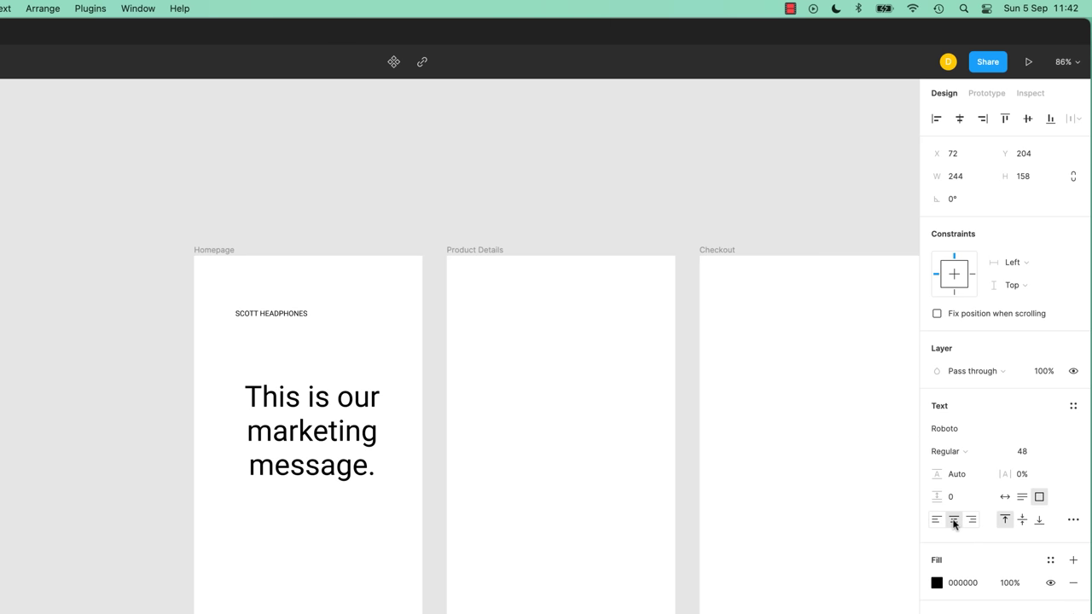
double_click(305, 454)
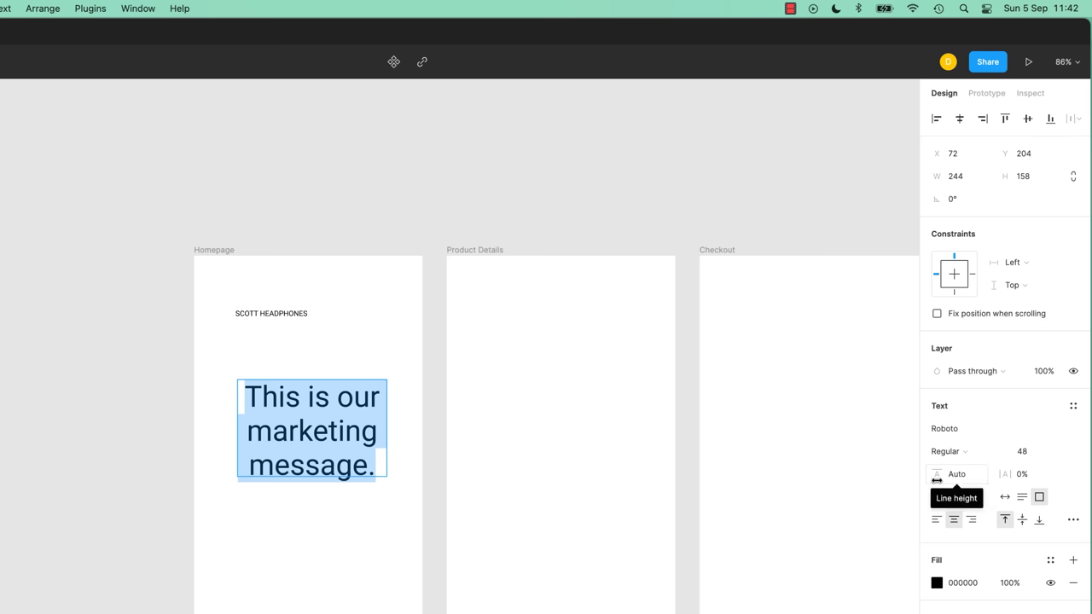
mouse_move(937, 481)
mouse_down()
mouse_move(974, 479)
mouse_move(930, 485)
mouse_up()
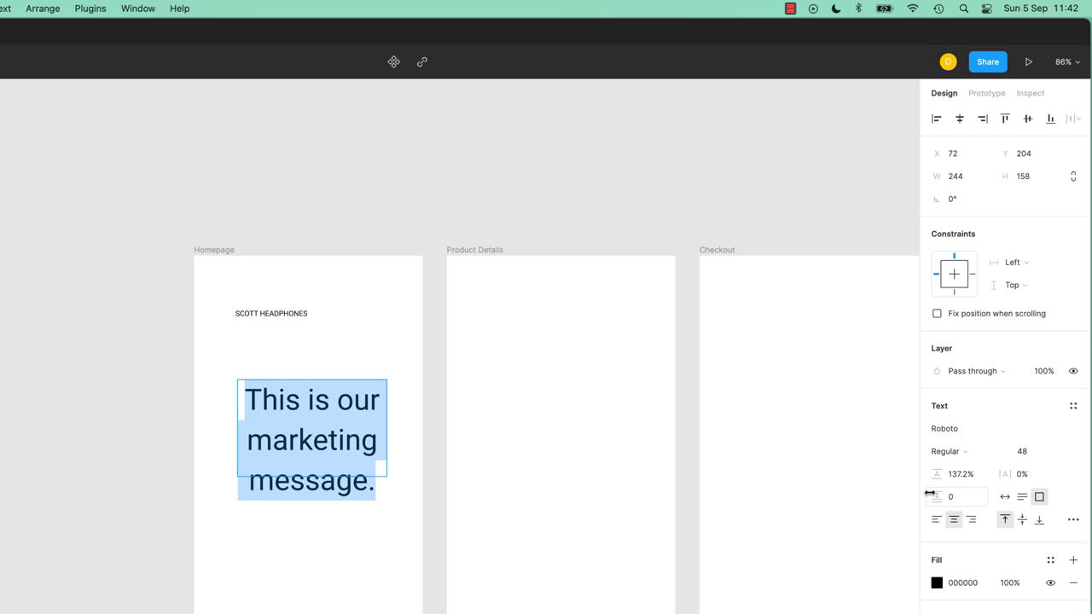
key(ctrl+z)
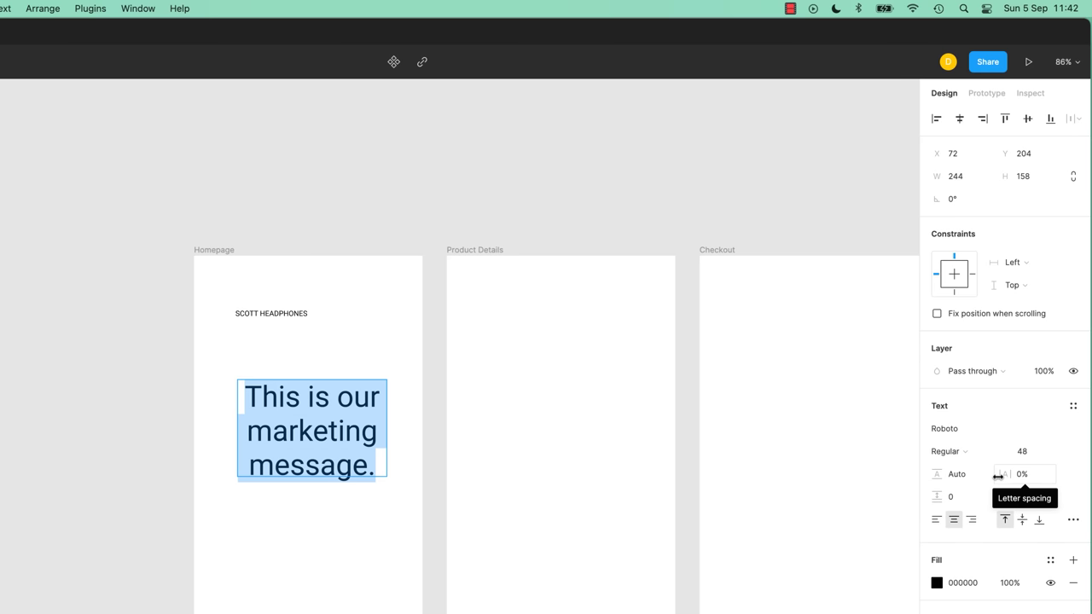
drag(1000, 476, 978, 481)
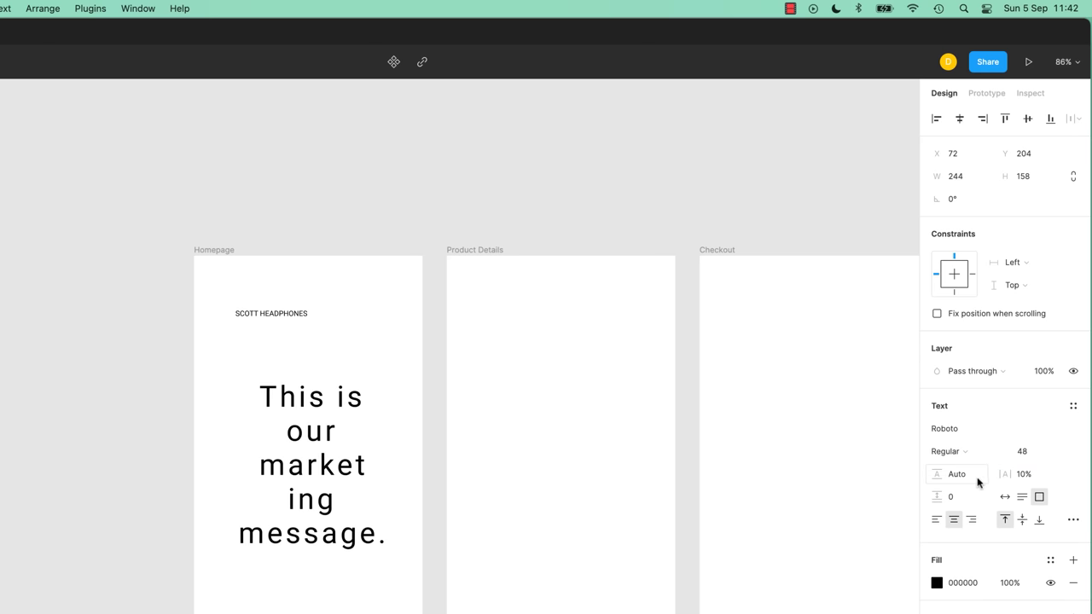
click(935, 496)
drag(935, 475, 951, 480)
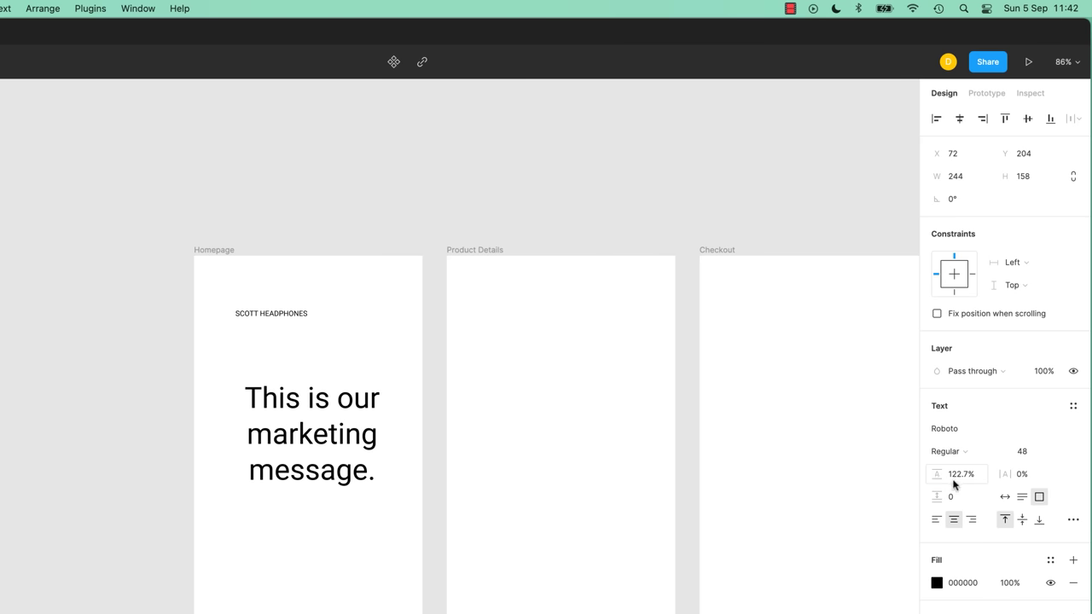
Nudge the message's font size up and down to compare sizes.
click(1022, 453)
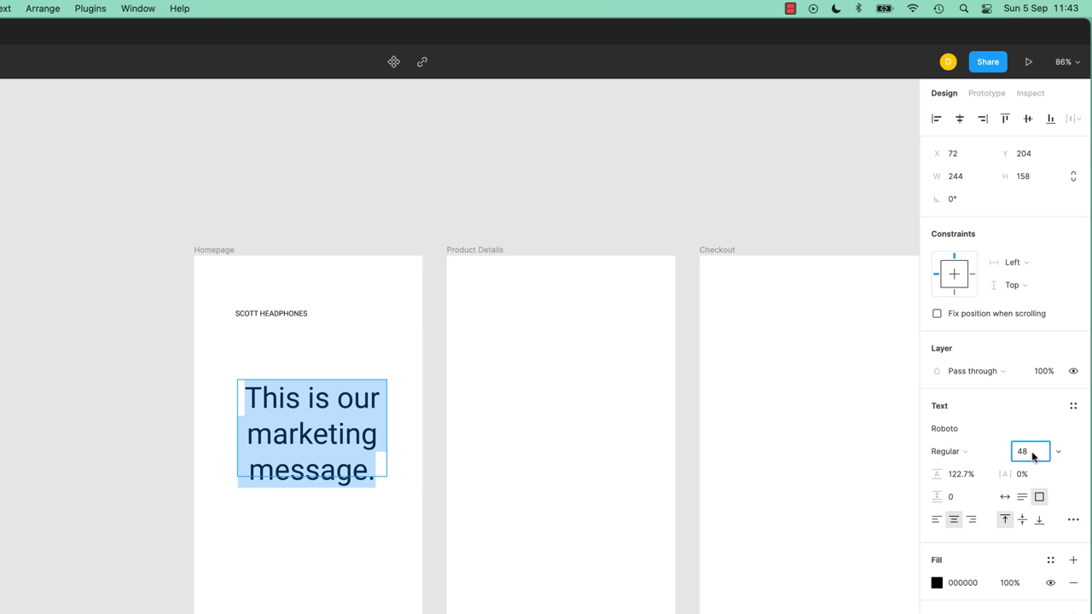
key(Up)
key(Up)
key(Up)
key(Up)
key(Down)
key(Down)
key(Down)
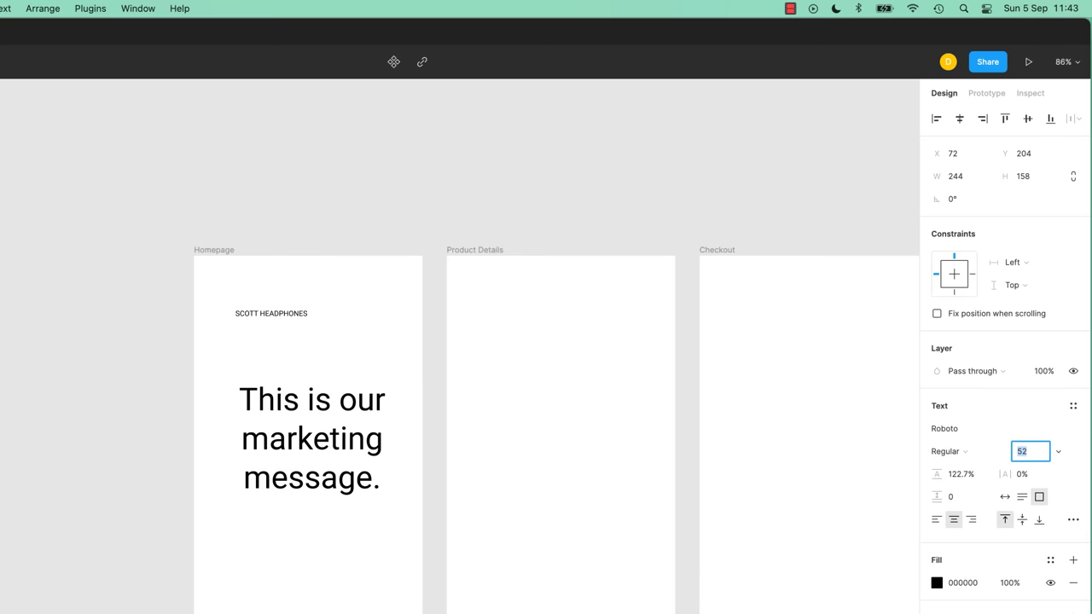
key(shift+Up)
key(shift+Up)
key(shift+Up)
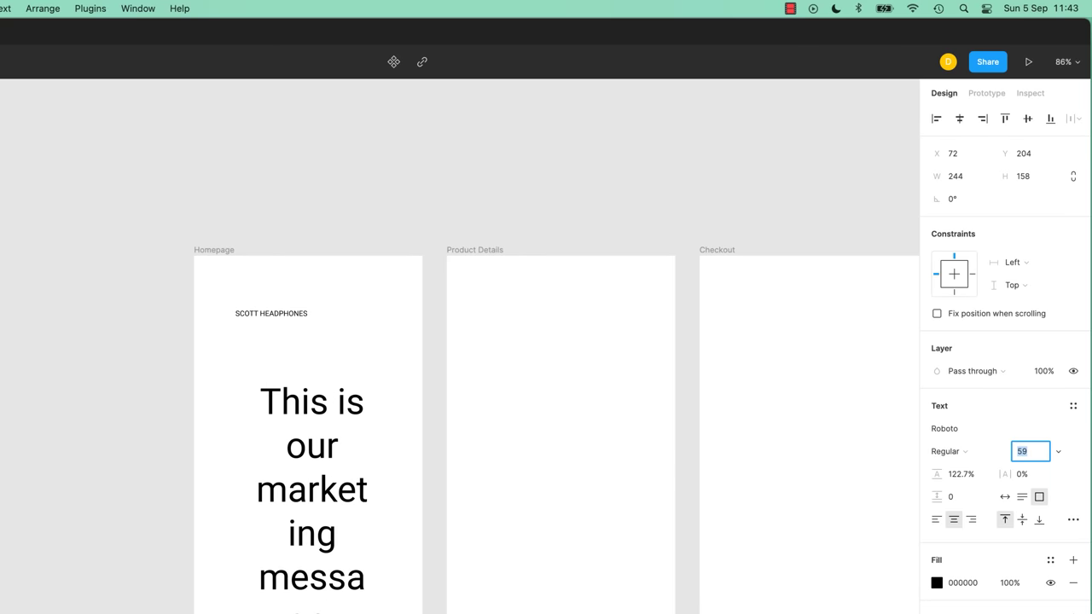
key(shift+Down)
key(shift+Down)
key(shift+Down)
key(shift+Down)
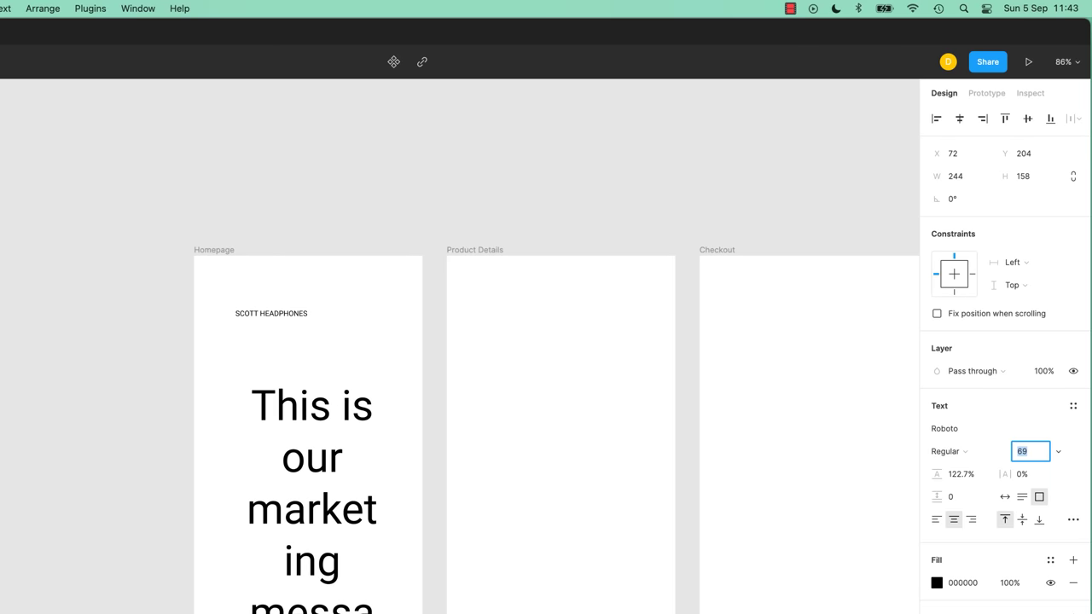
key(shift+Up)
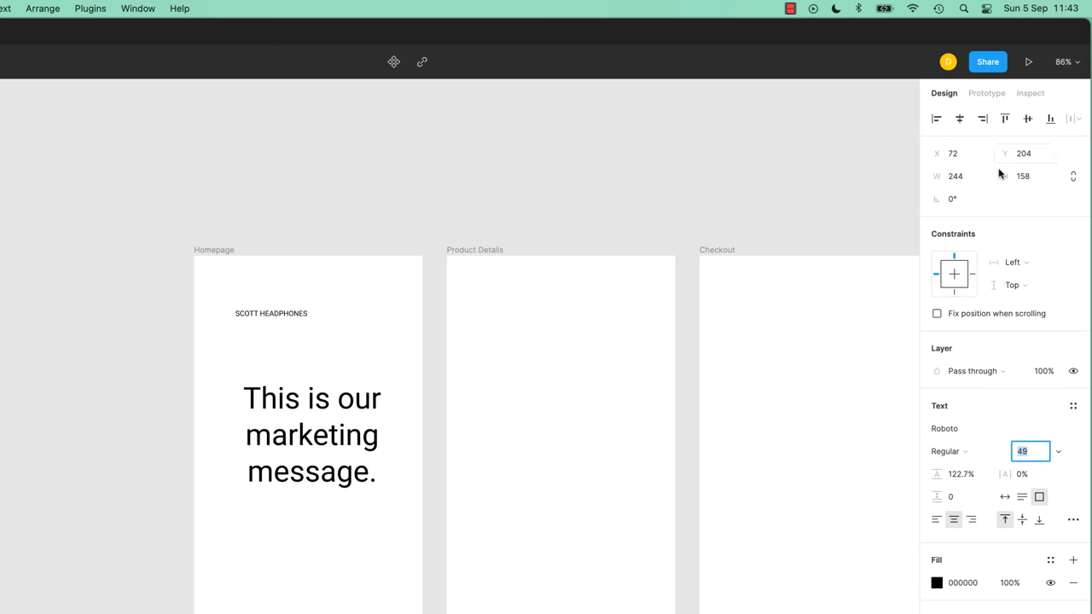
Try several text box widths, then set the width to 244.
click(958, 177)
key(Up)
key(Up)
key(Up)
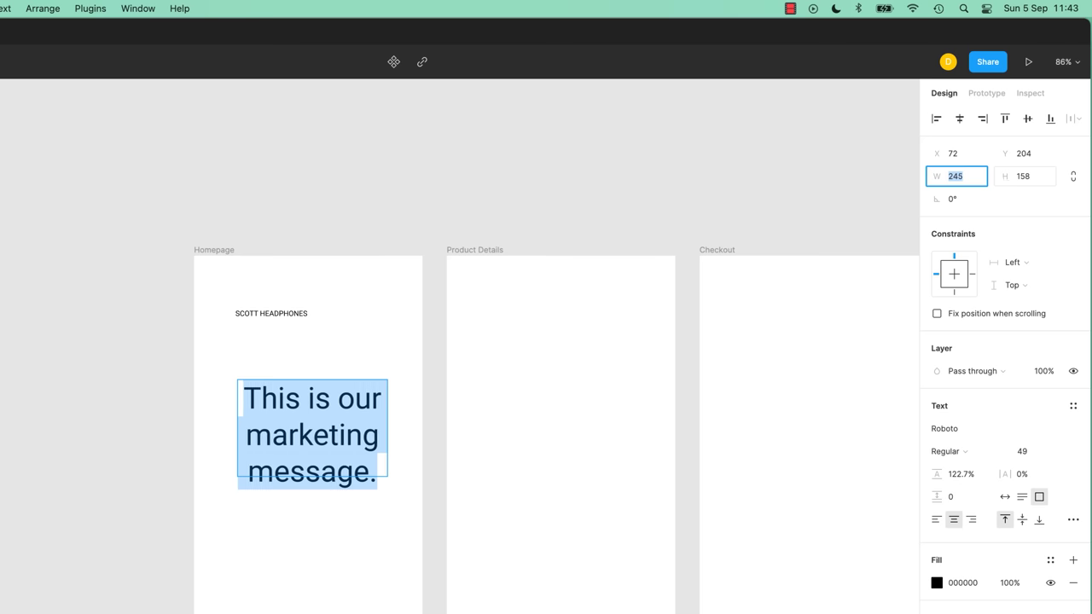
key(Down)
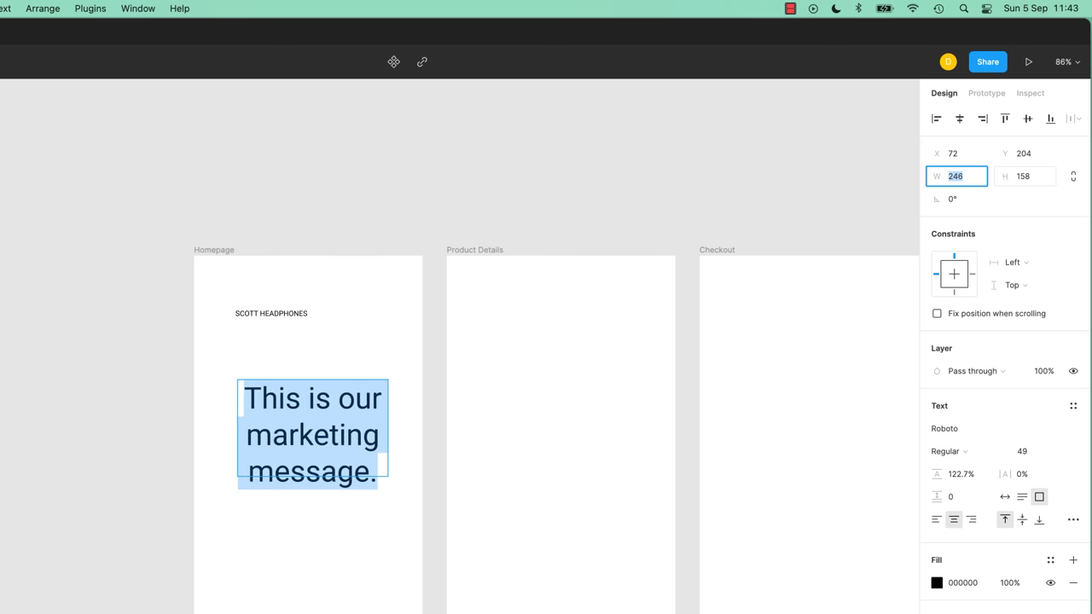
key(shift+Up)
key(shift+Up)
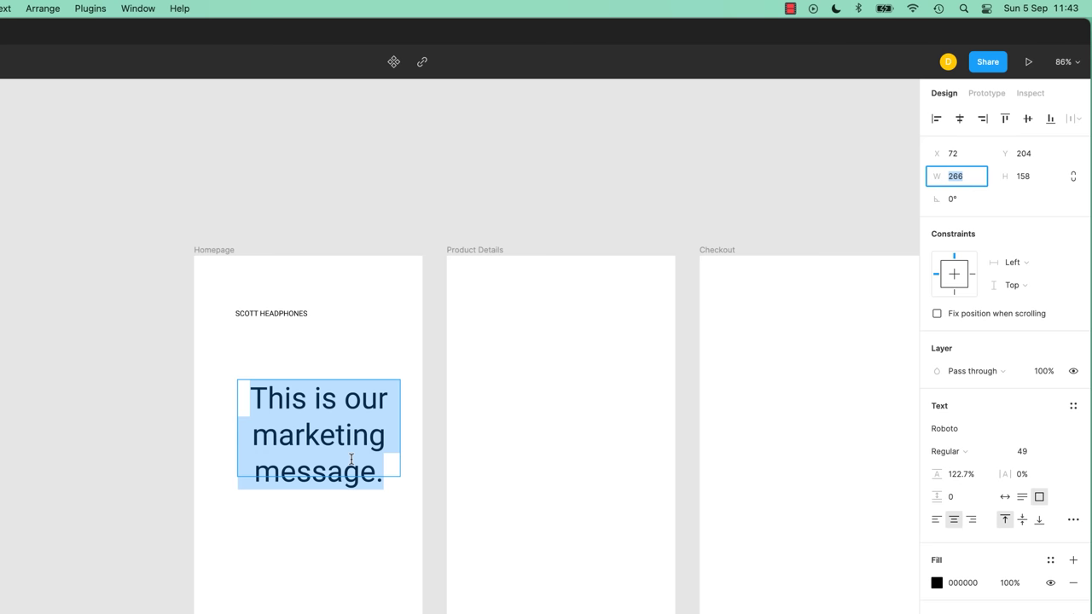
text(244)
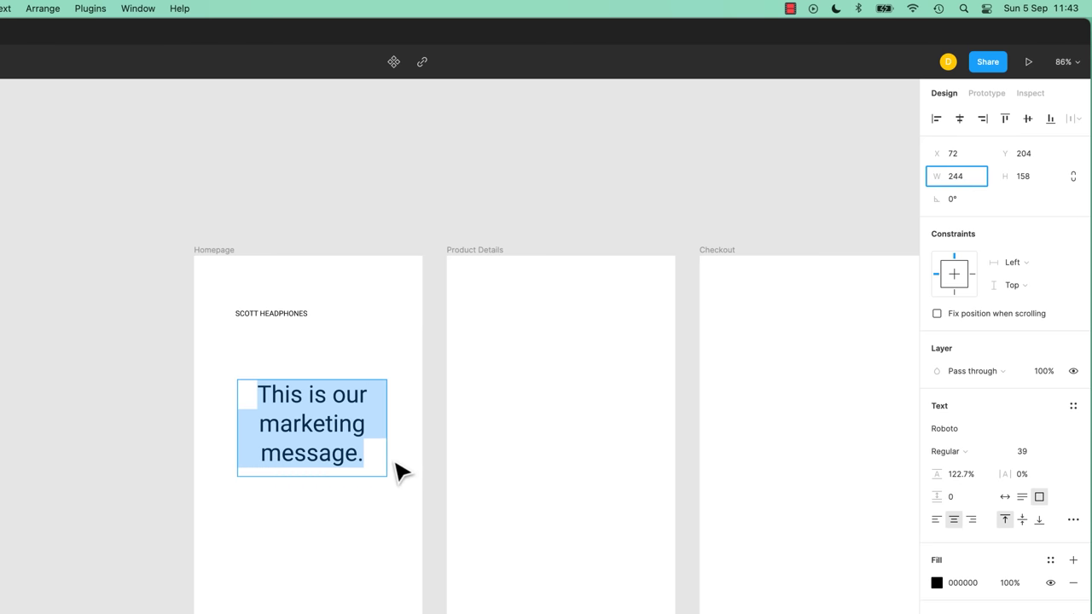
Settle the marketing message's font size at 39 and stop editing.
click(1027, 452)
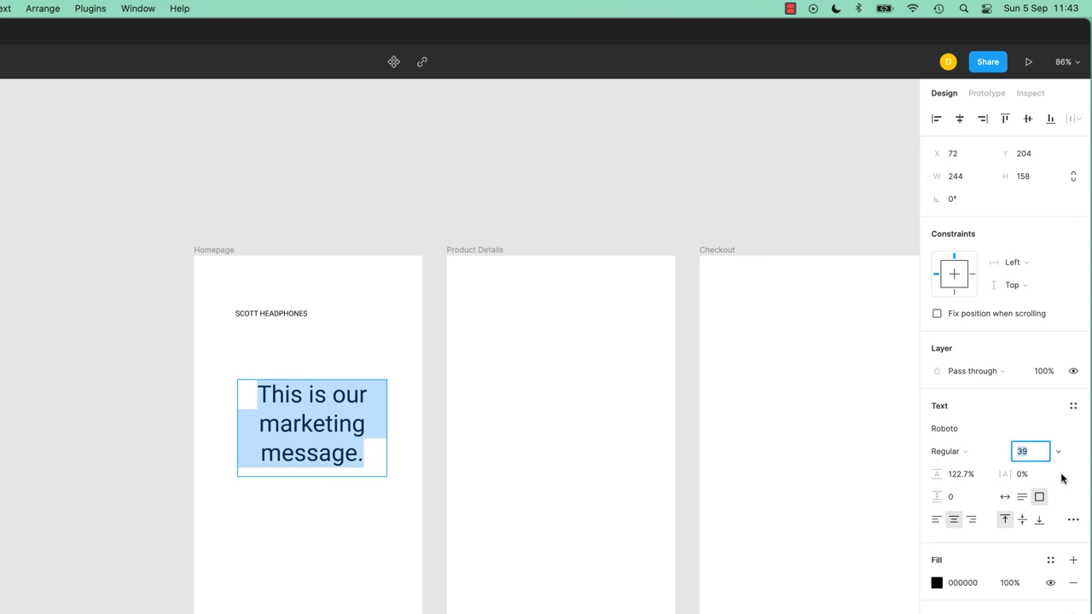
key(Up)
key(Down)
key(Up)
key(Down)
key(Up)
key(Down)
key(Escape)
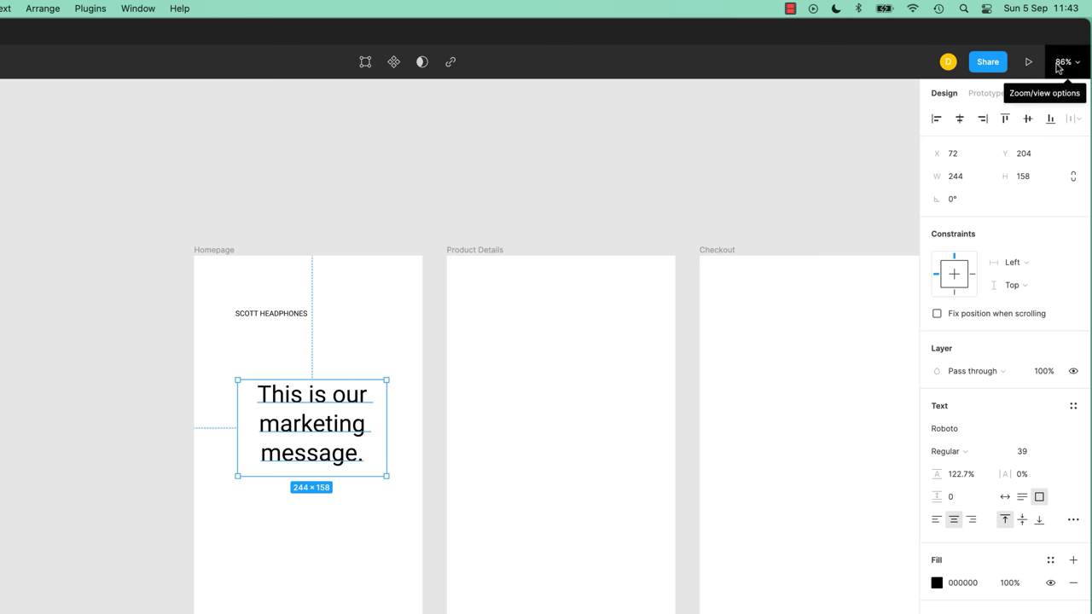
Switch the canvas to 100% zoom, then reselect the SCOTT HEADPHONES heading.
key(Escape)
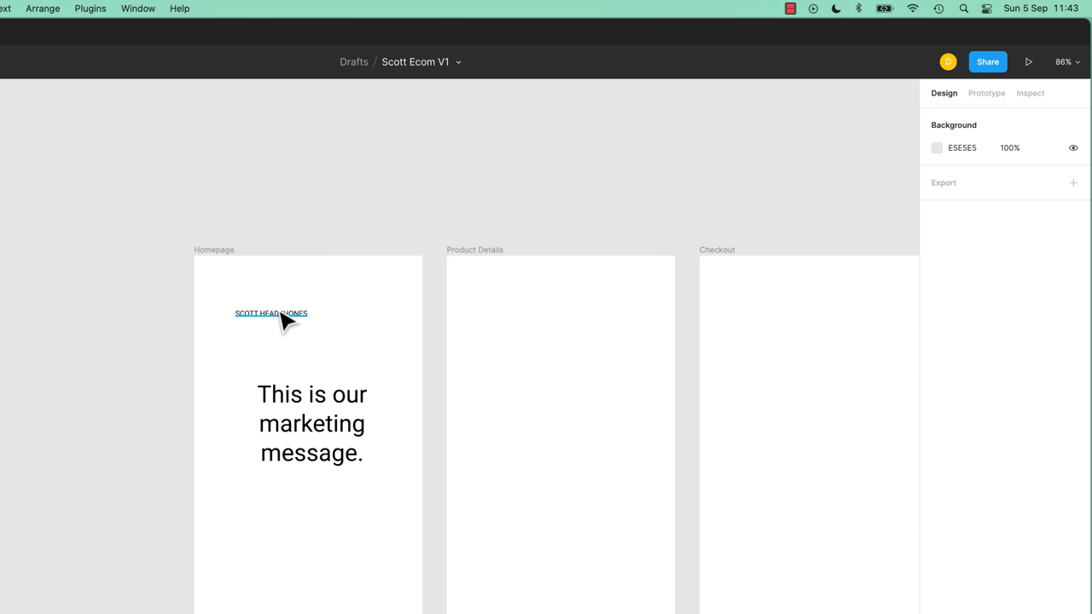
click(282, 314)
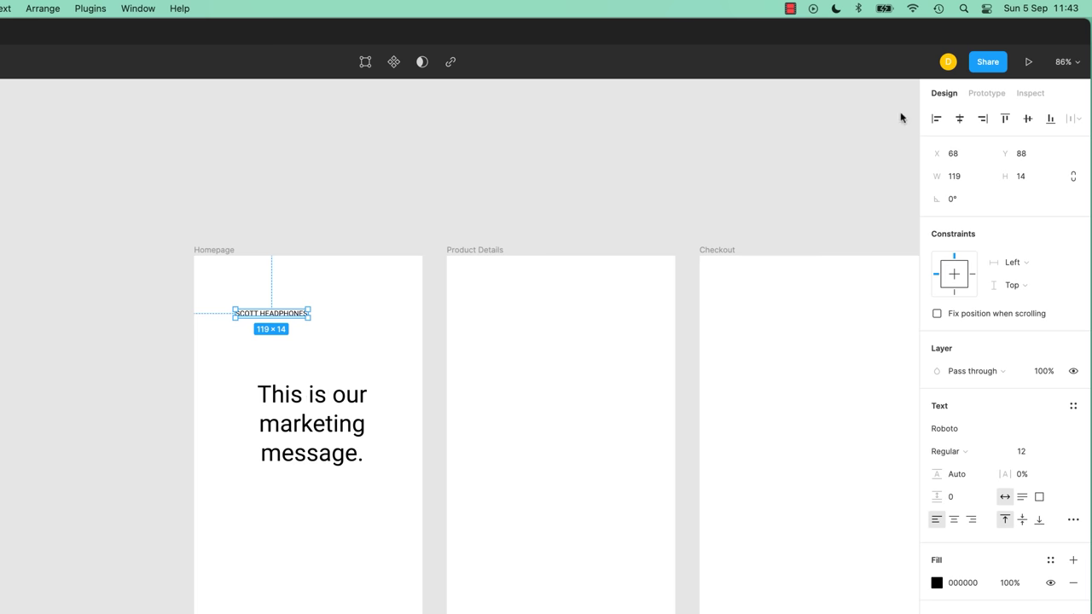
click(1063, 61)
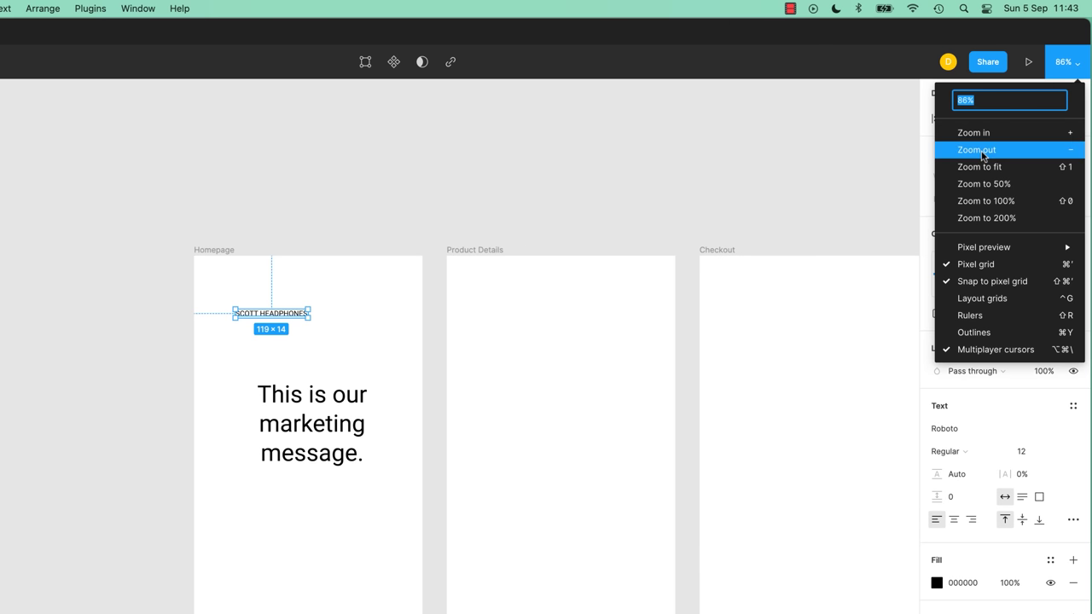
click(977, 202)
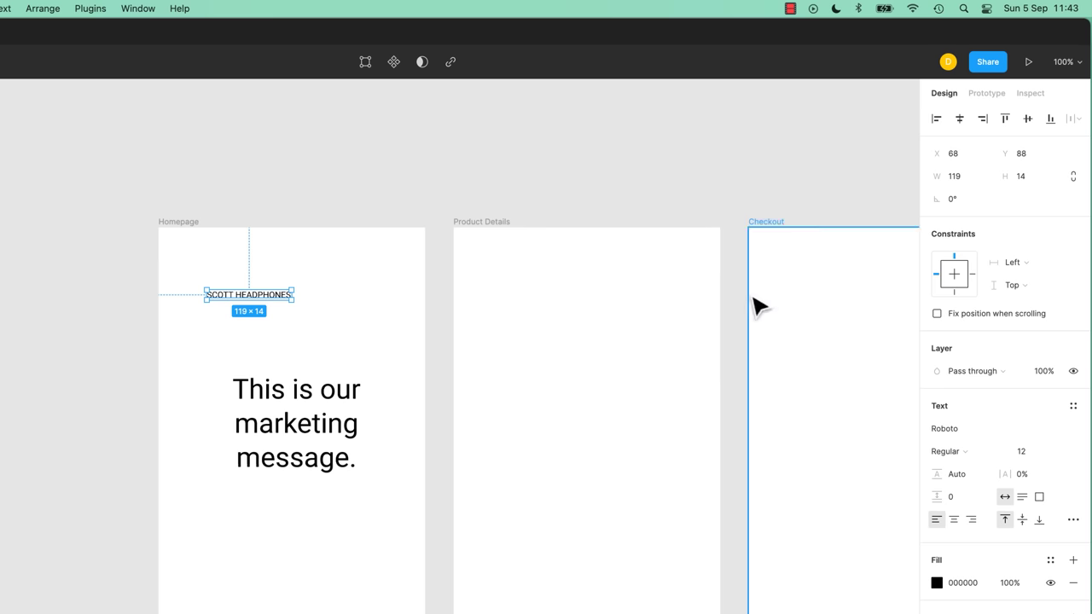
click(355, 338)
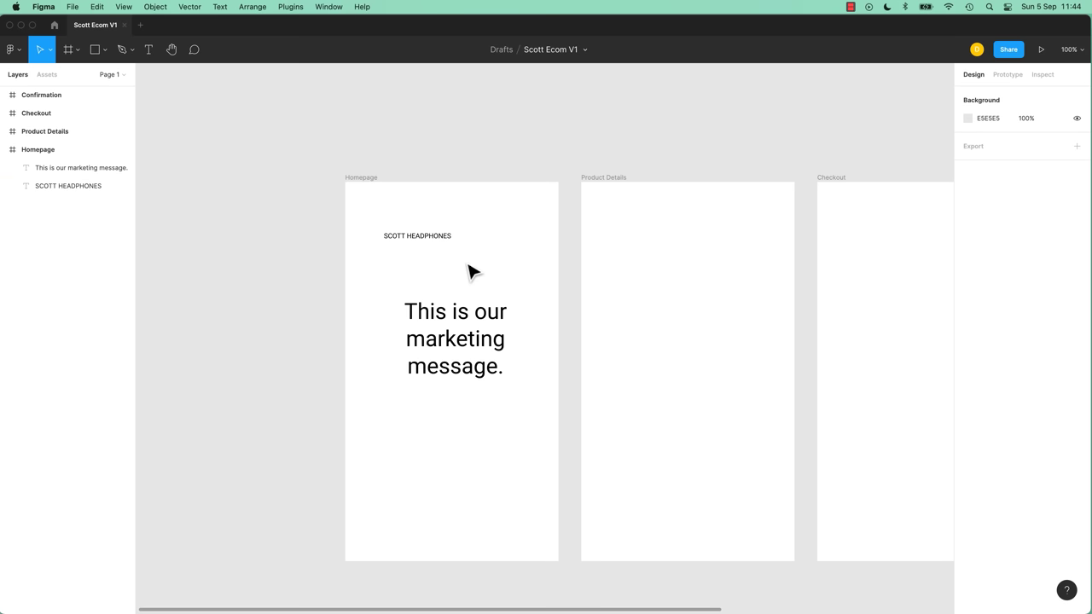
click(448, 239)
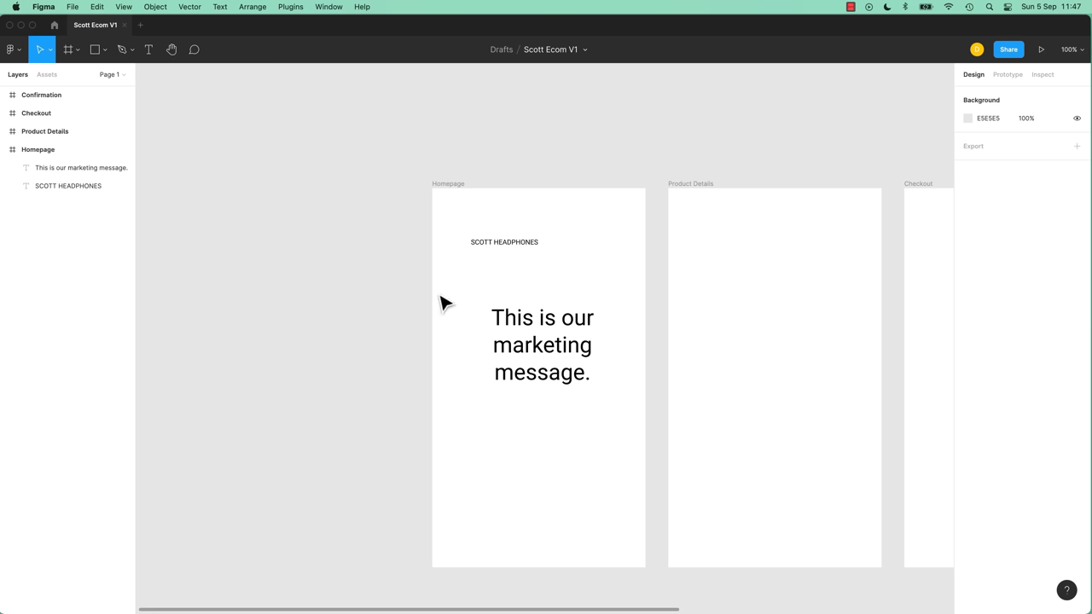
click(547, 347)
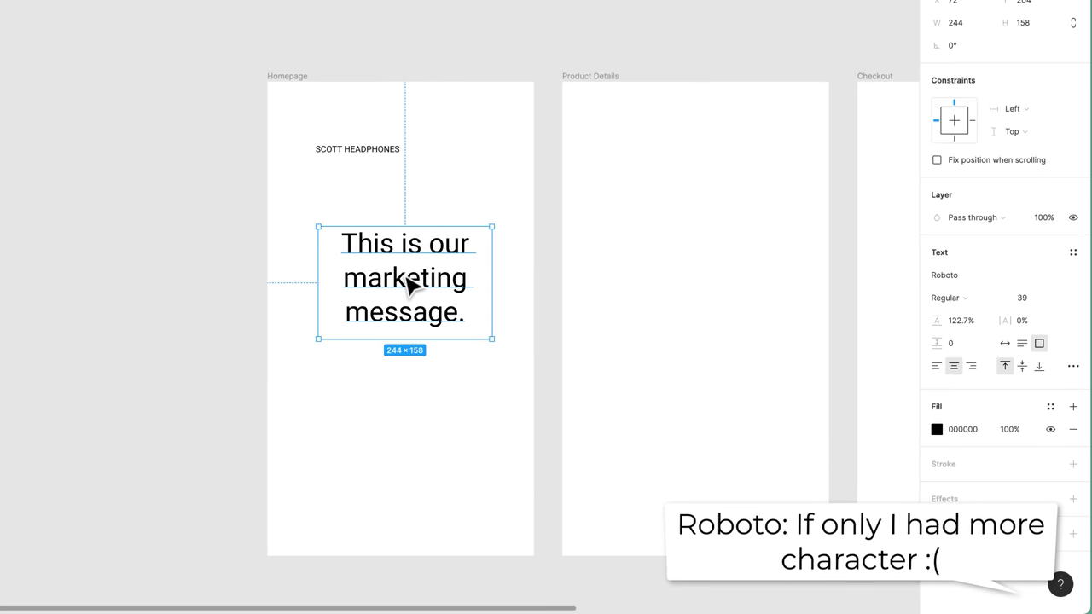
click(995, 276)
text(Brush)
key(Return)
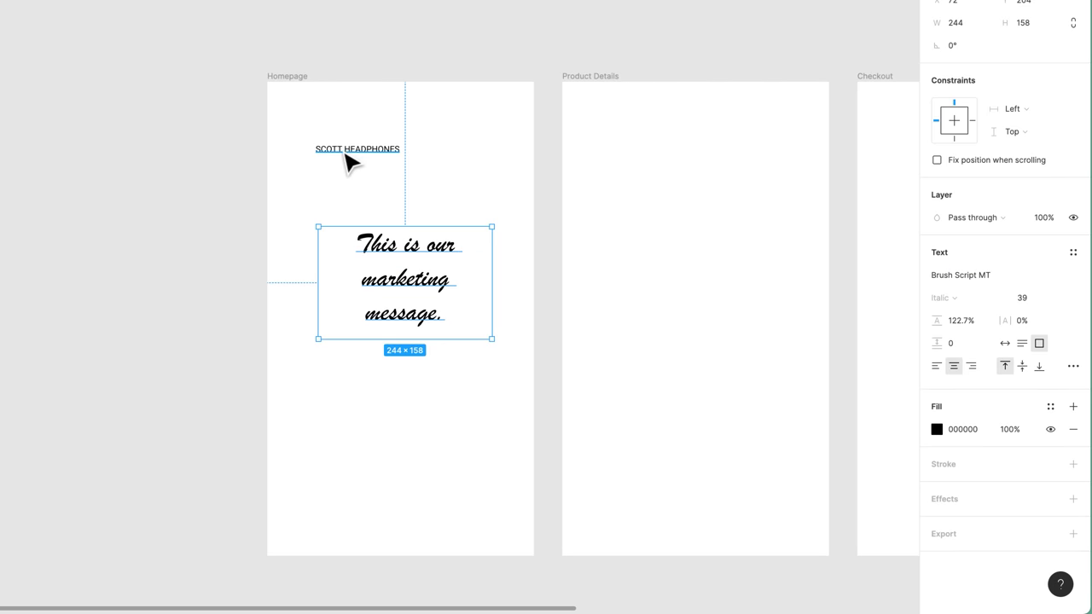
key(ctrl+z)
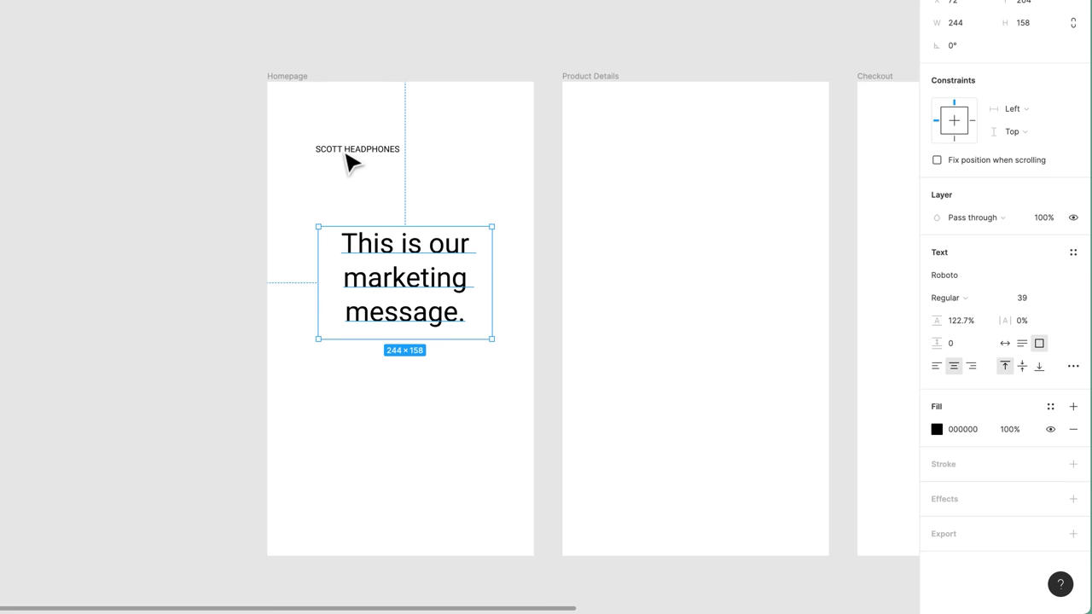
Try Open Sans on the marketing message, then undo it.
click(988, 275)
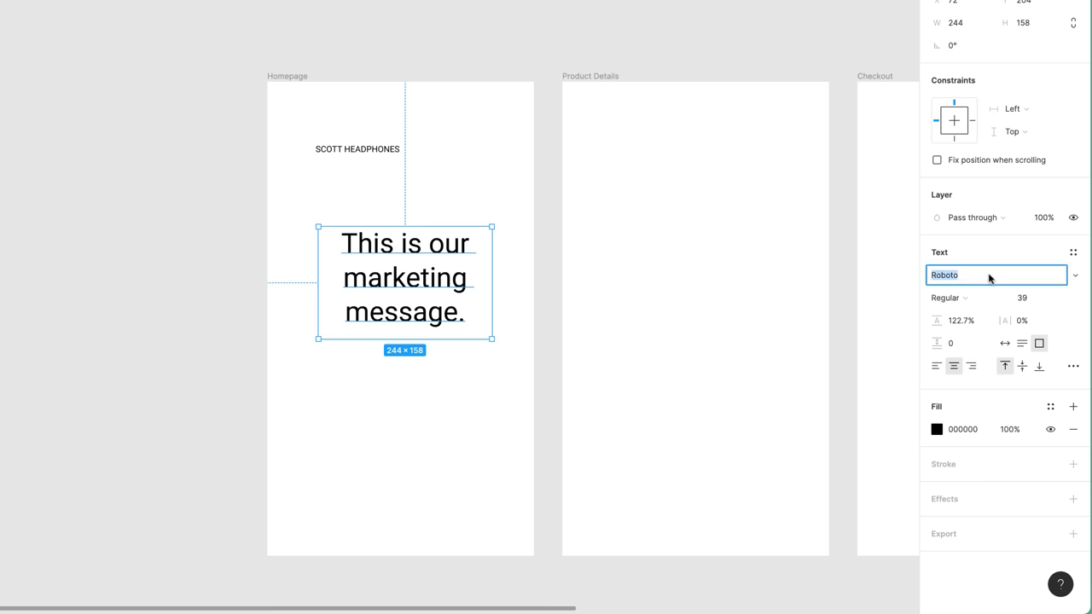
text(Open)
key(Return)
key(ctrl+z)
Make two copies of the message below it, set in Open Sans and Source Sans Pro.
drag(458, 285, 475, 416)
click(992, 276)
text(Open)
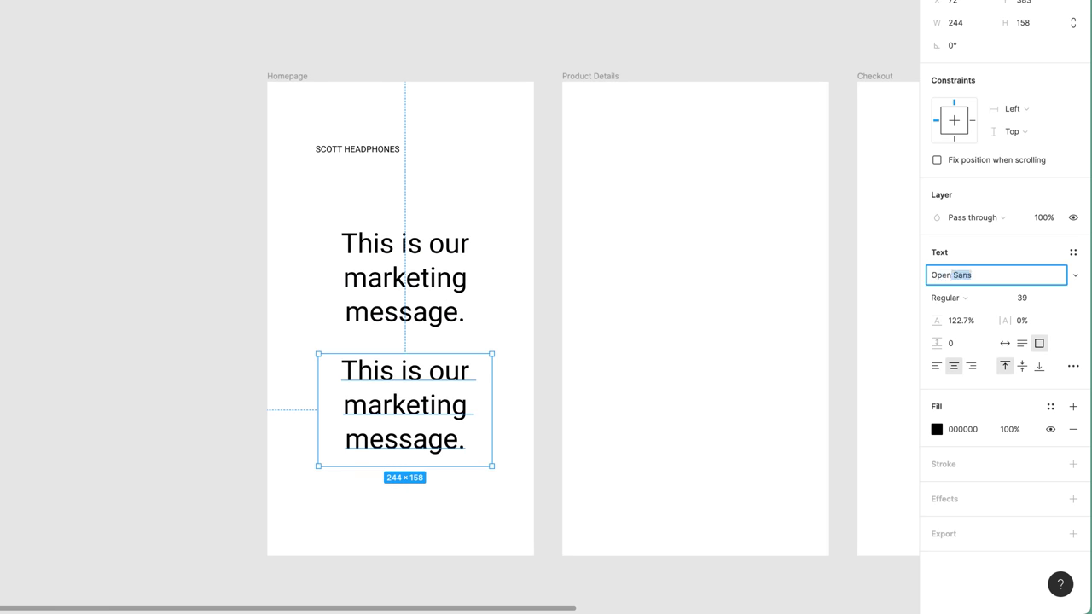
key(Return)
drag(424, 417, 429, 553)
click(966, 277)
text(Sound)
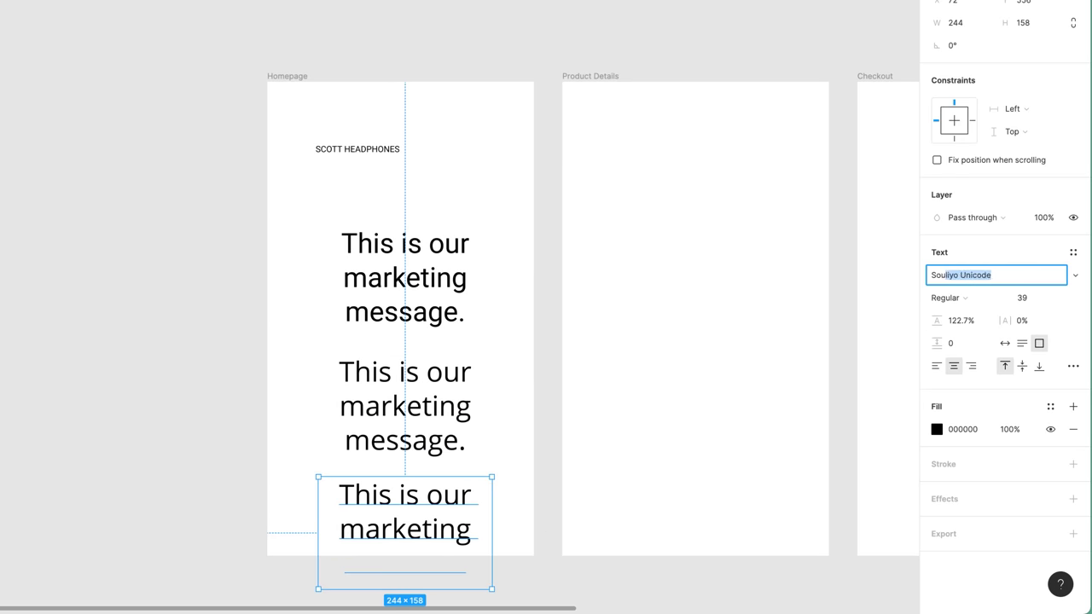
text(urce Sans Pro)
key(Return)
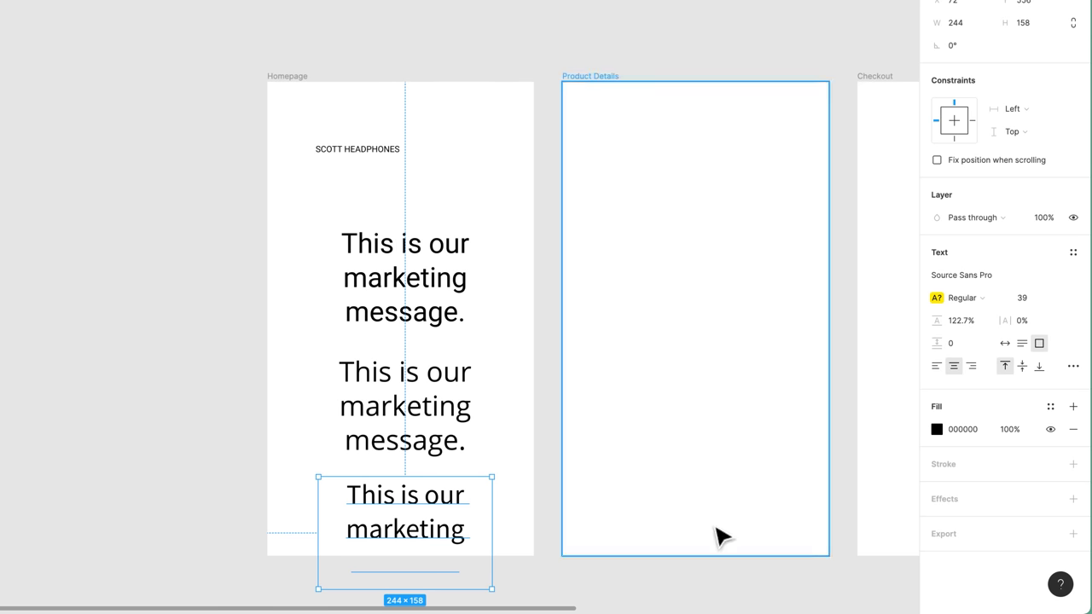
Move the three versions up and compare Roboto, Open Sans and Source Sans Pro.
click(208, 320)
scroll(244, 307, down, 3)
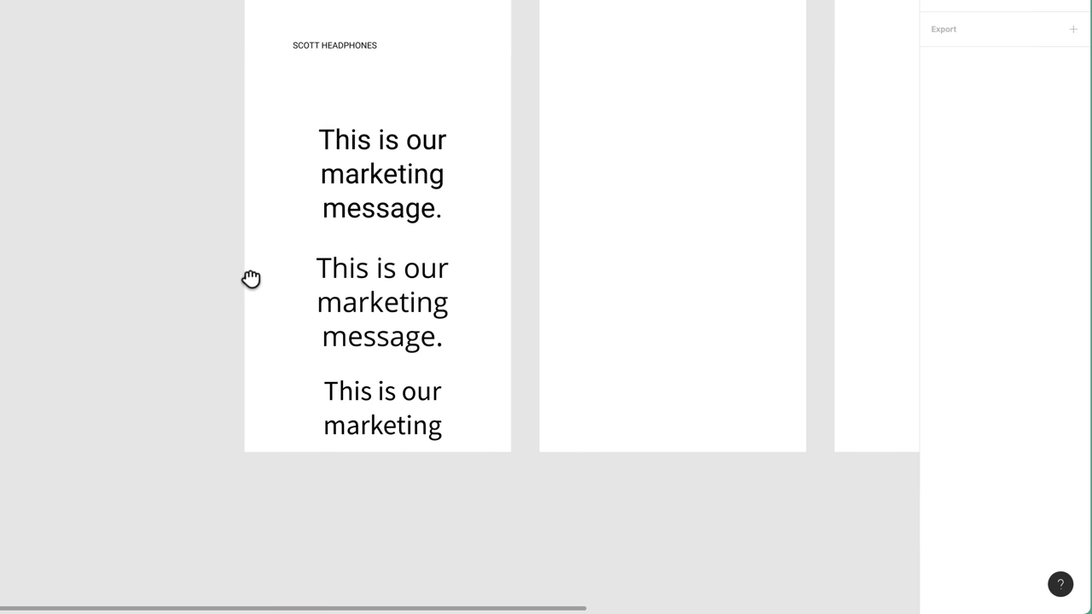
drag(199, 196, 392, 334)
click(211, 228)
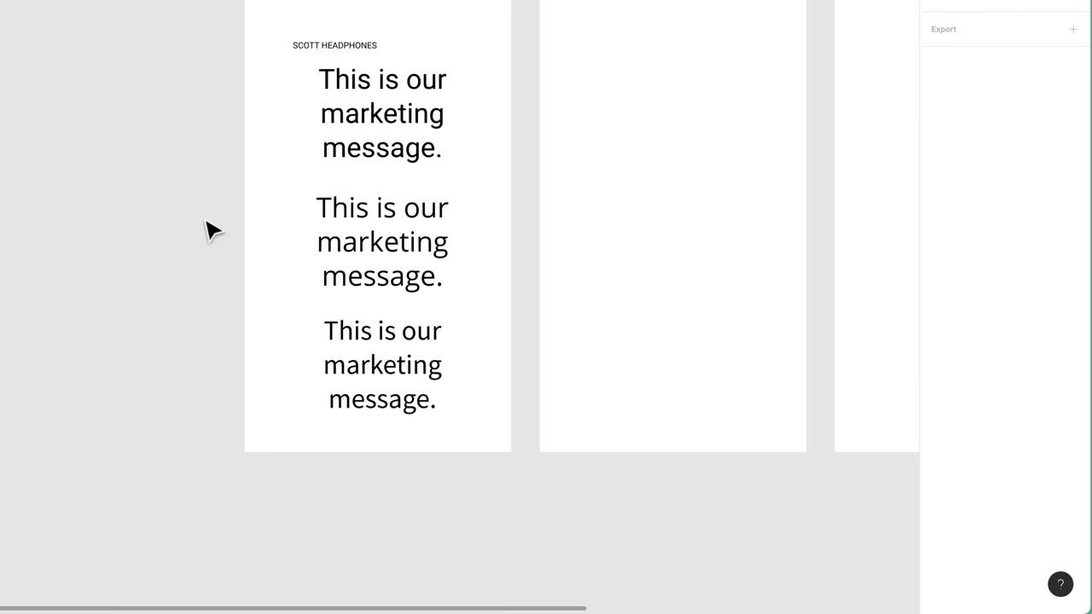
click(385, 141)
click(398, 277)
click(405, 362)
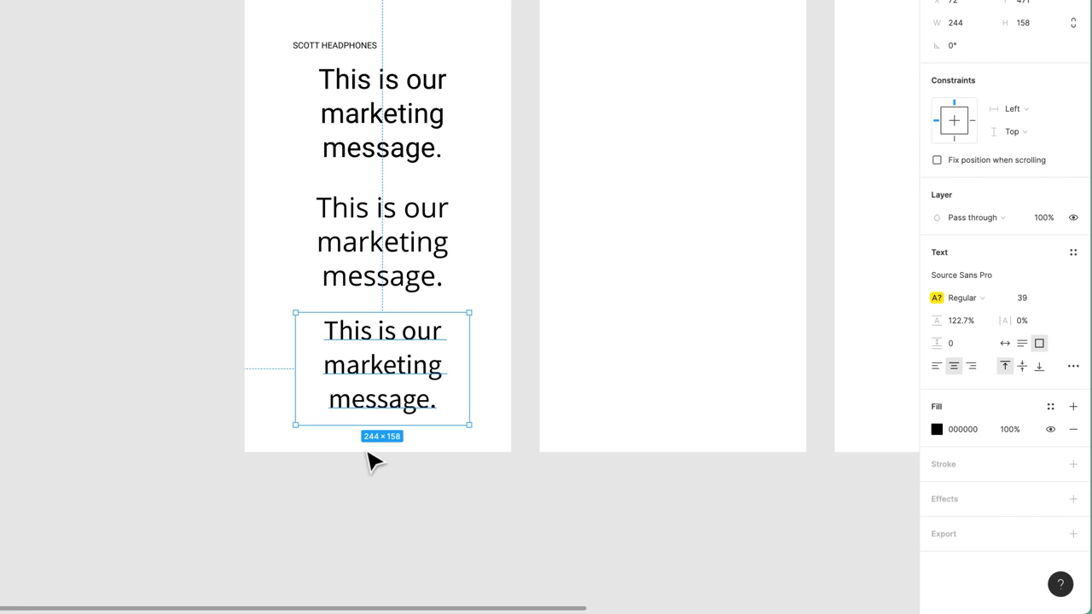
click(371, 514)
scroll(463, 354, up, 1)
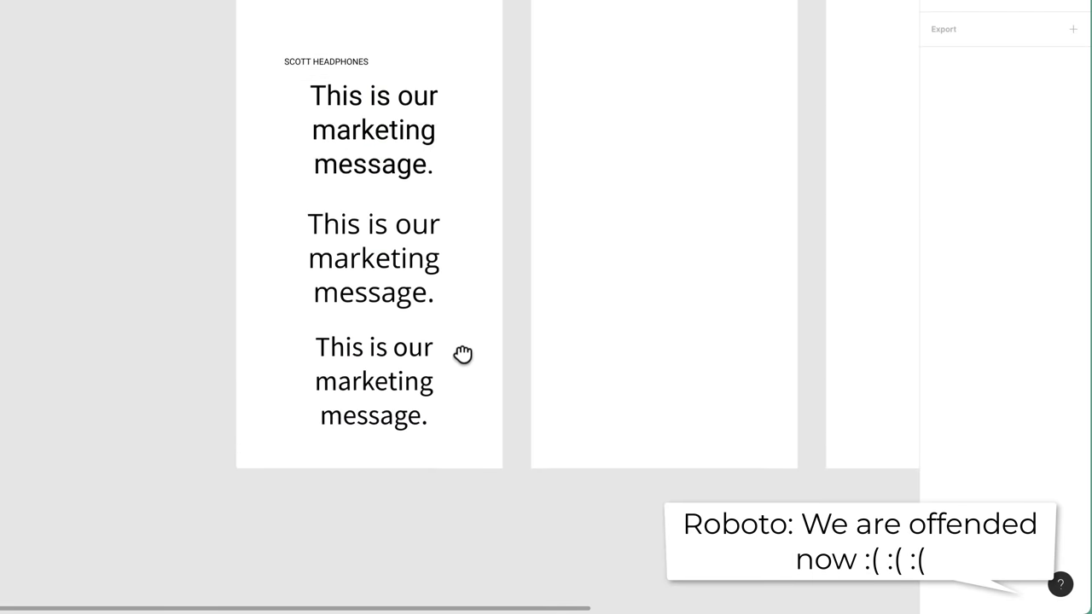
drag(463, 355, 446, 475)
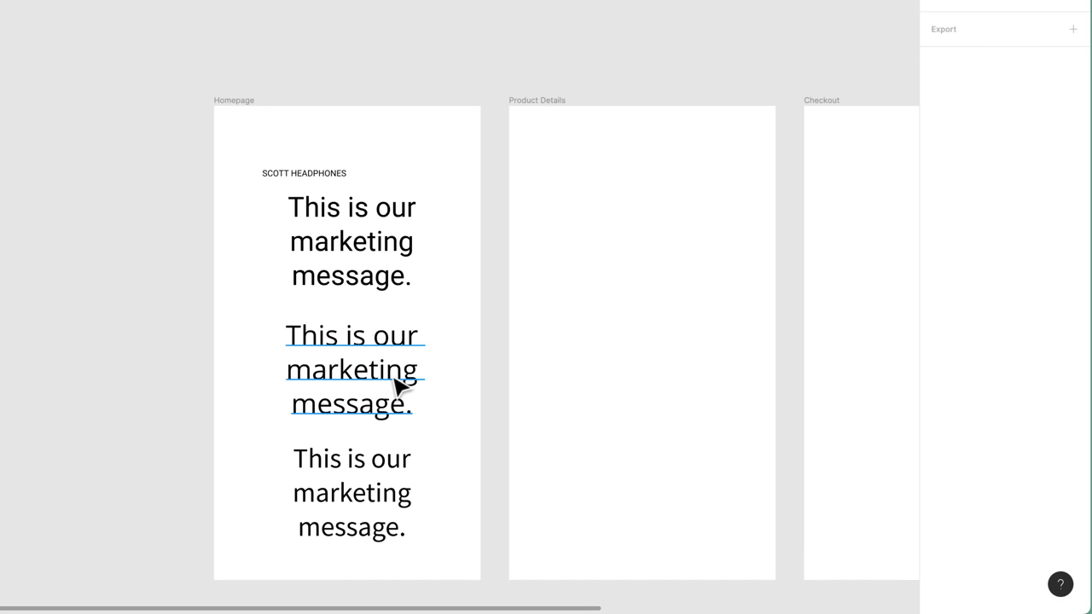
Delete the alternative copies and centre the Roboto Regular message lower in the frame.
drag(117, 402, 410, 463)
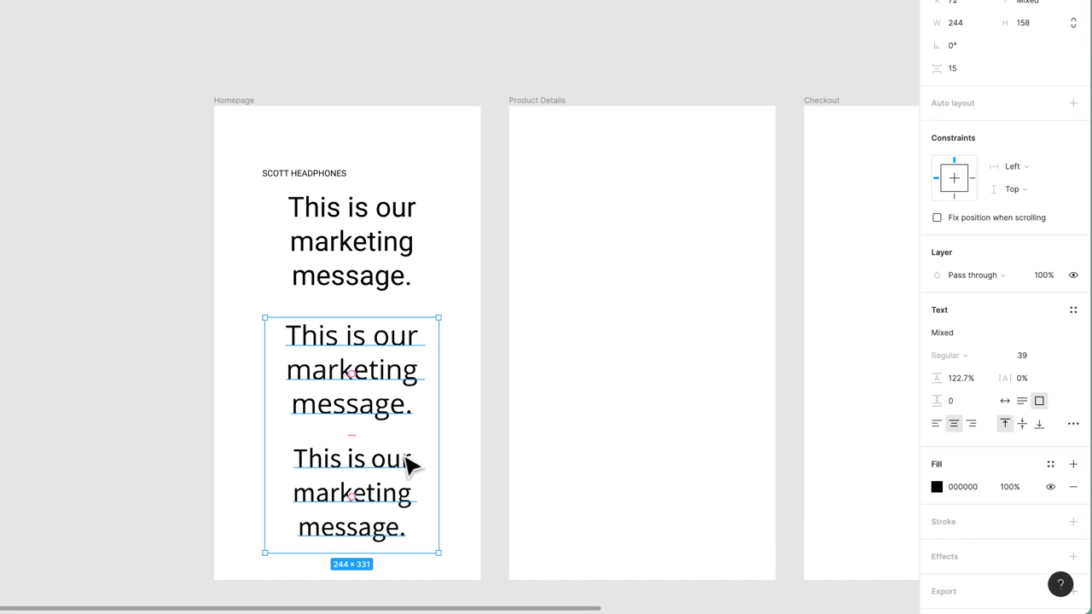
key(Delete)
click(397, 246)
drag(391, 246, 390, 315)
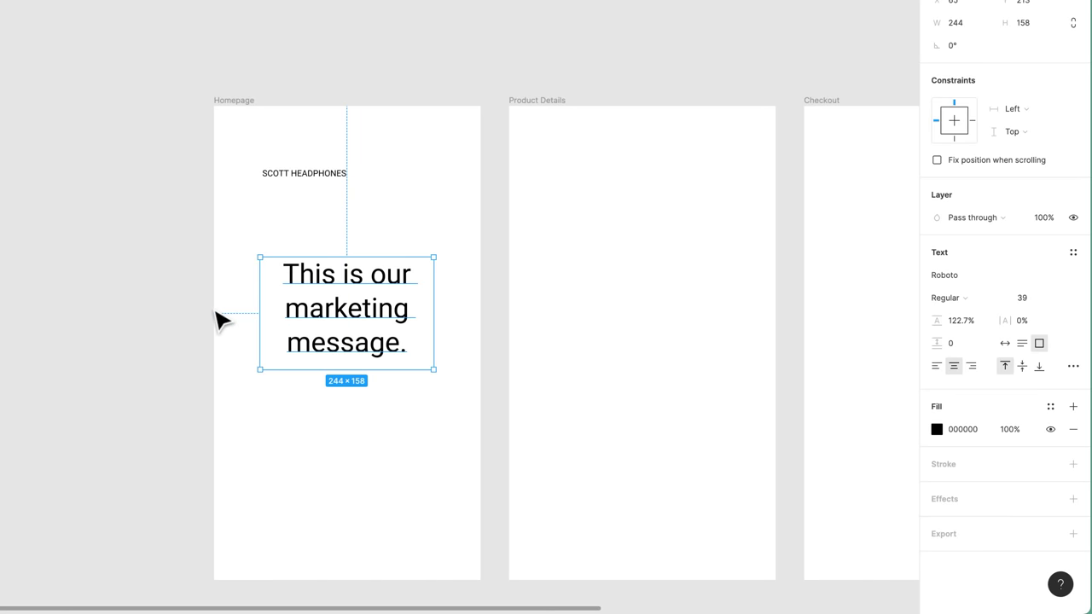
click(987, 299)
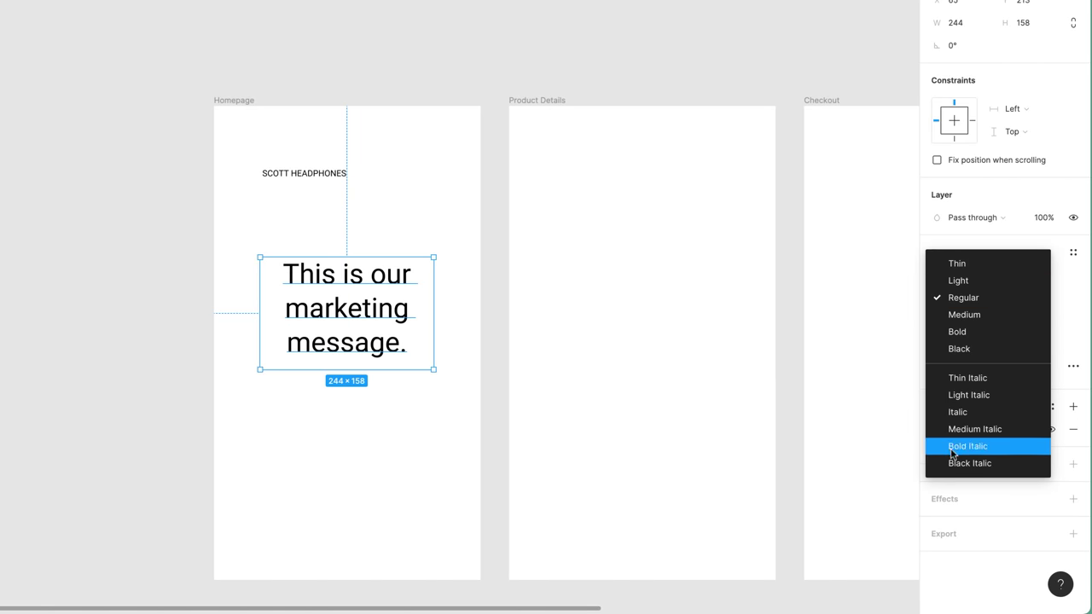
click(96, 346)
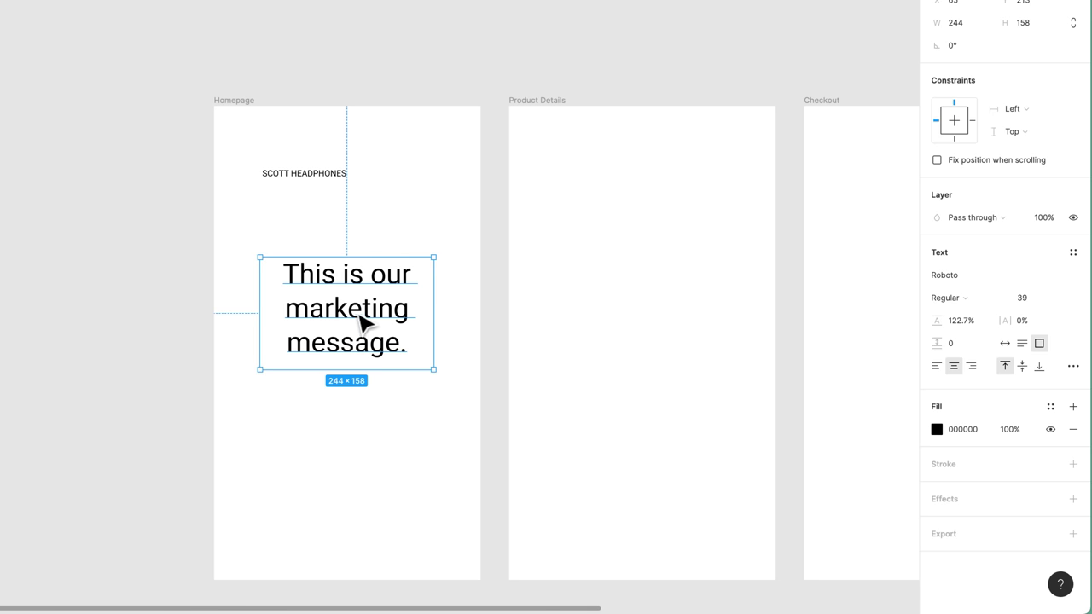
Drag SCOTT HEADPHONES to the frame's top-left corner and set its weight to Bold.
click(334, 178)
drag(333, 177, 250, 132)
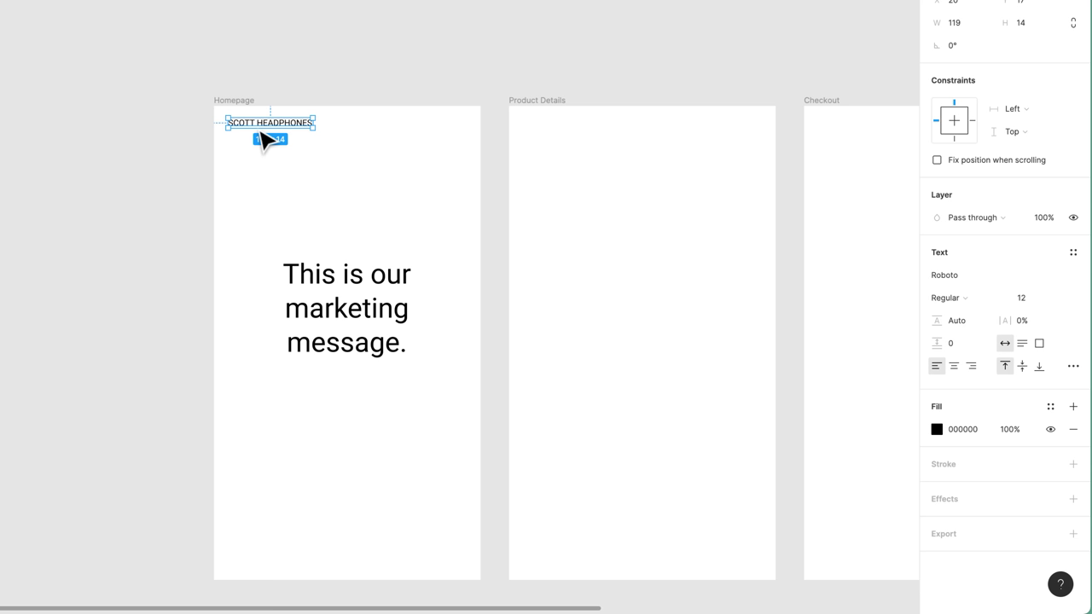
double_click(259, 122)
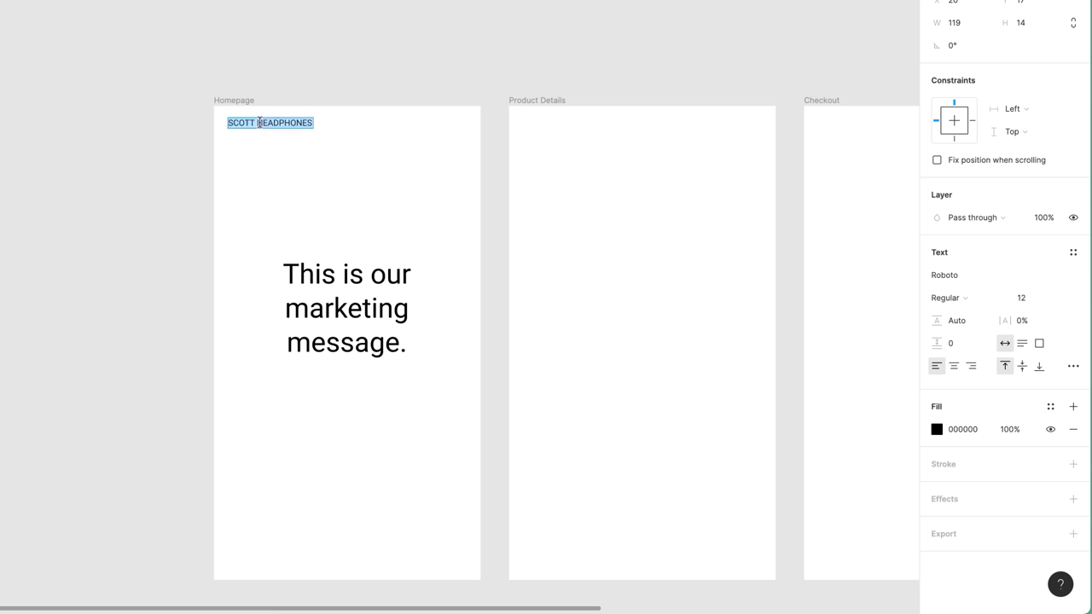
click(259, 123)
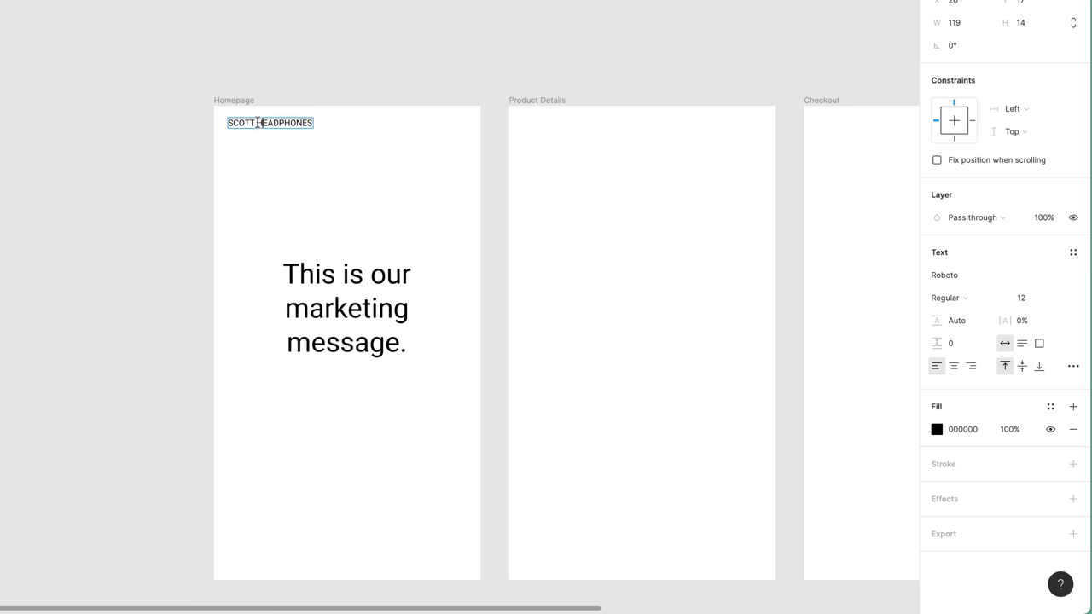
key(Escape)
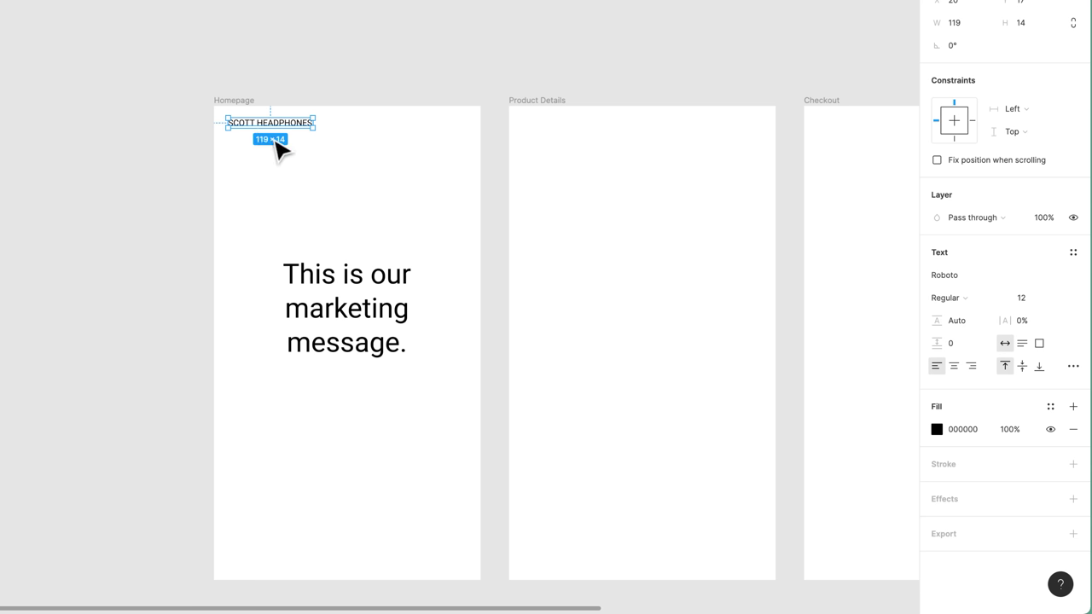
click(960, 298)
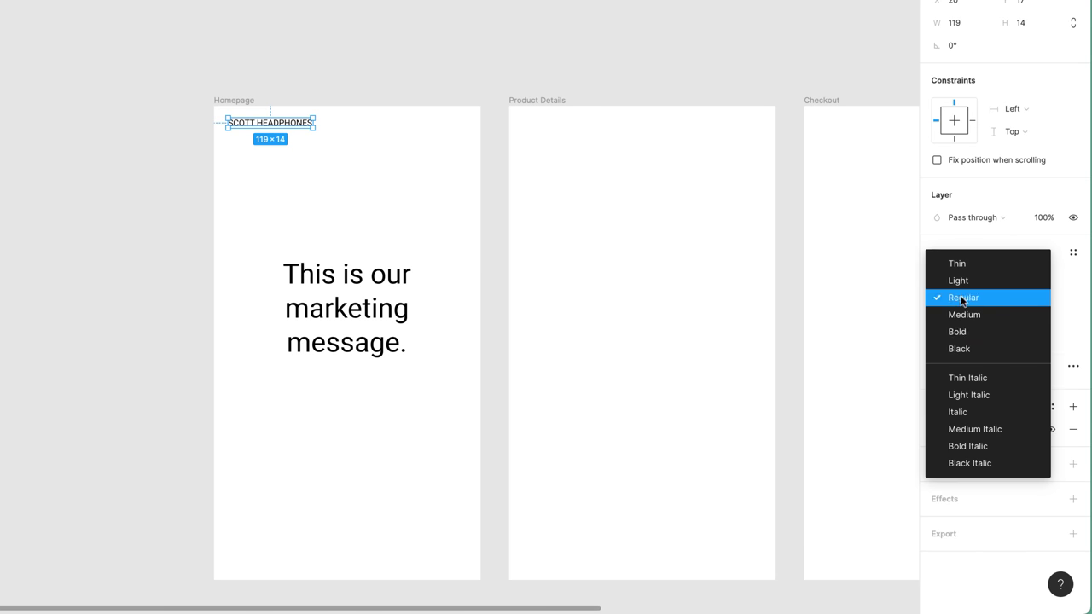
click(981, 334)
click(107, 273)
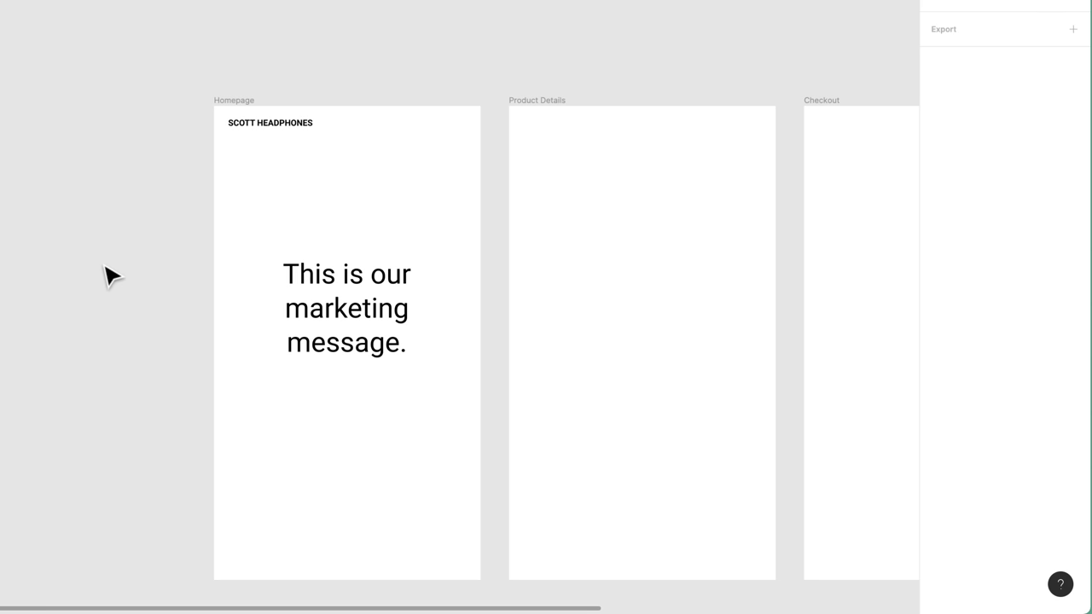
Reset the message's line height to Auto, then tighten it to 107.7%.
click(326, 322)
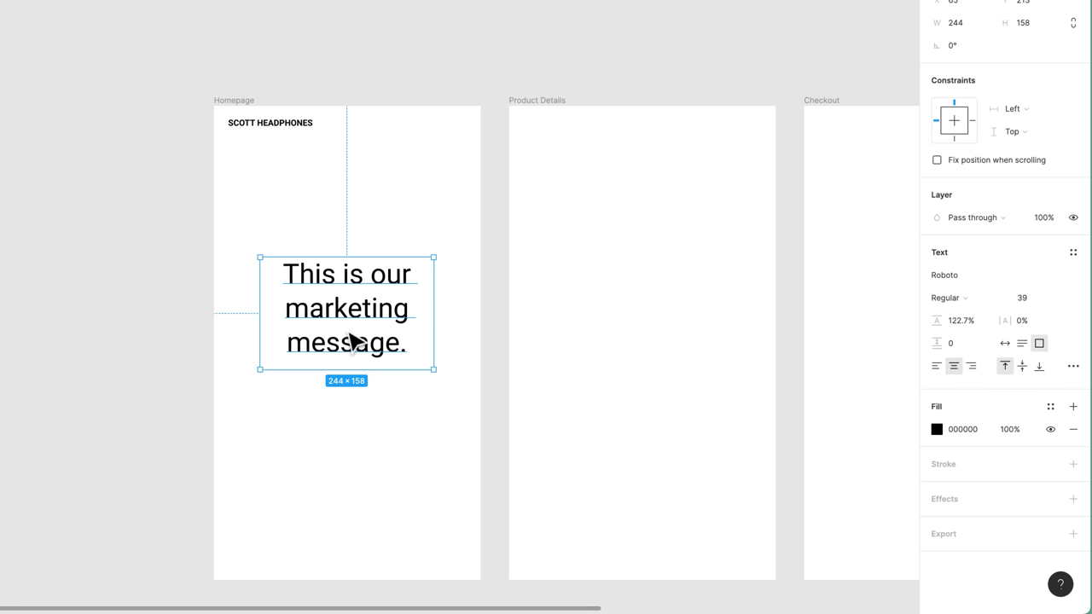
click(954, 323)
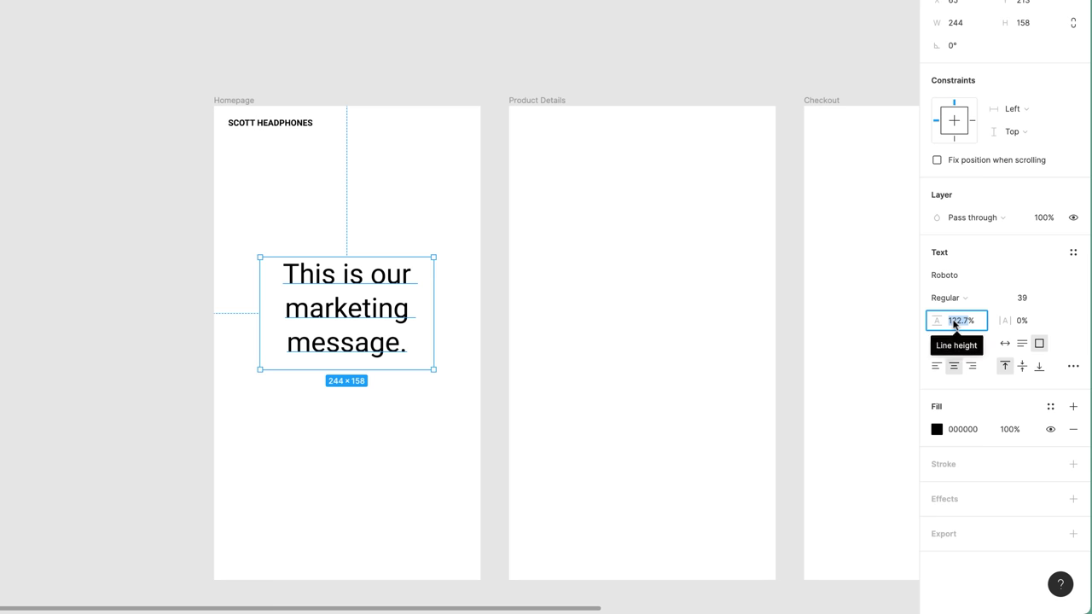
key(BackSpace)
key(Return)
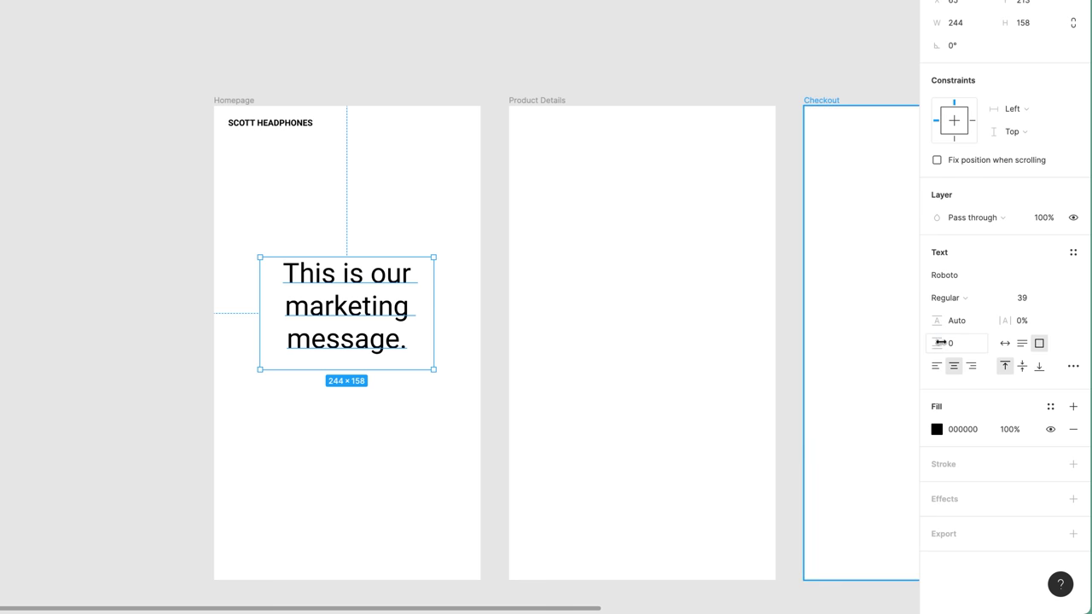
drag(943, 320, 927, 321)
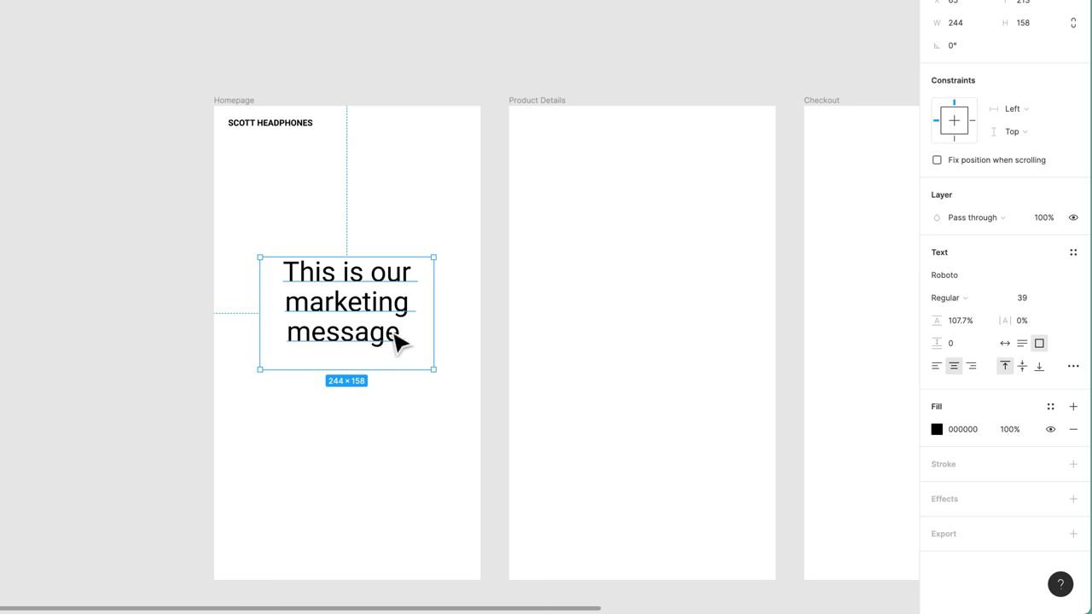
Try duplicating the SCOTT HEADPHONES heading downward, then discard the copies.
click(291, 124)
drag(310, 114, 372, 217)
key(ctrl+z)
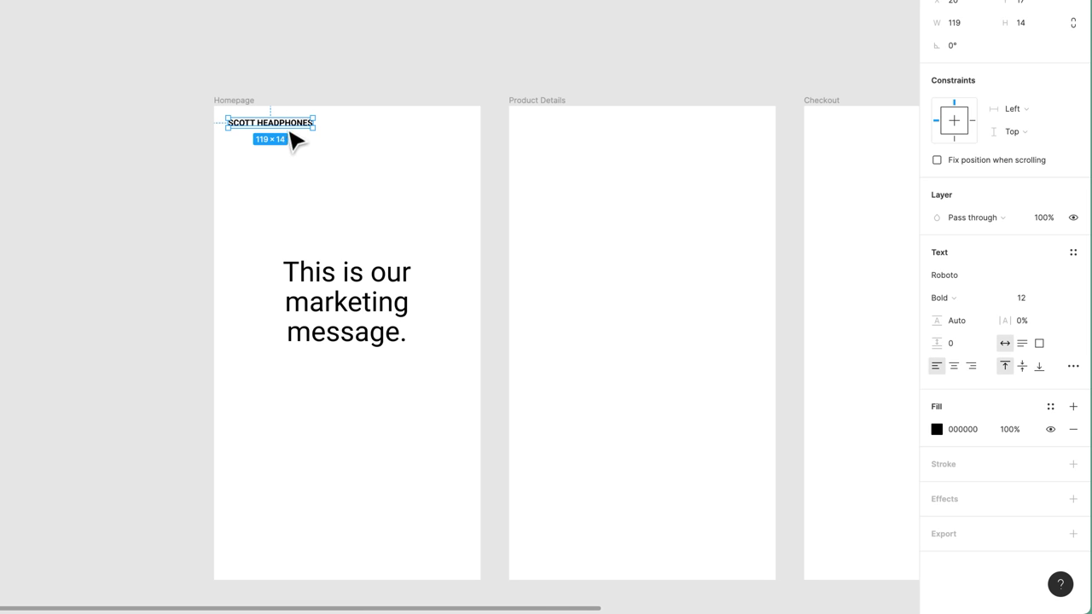
drag(295, 134, 351, 196)
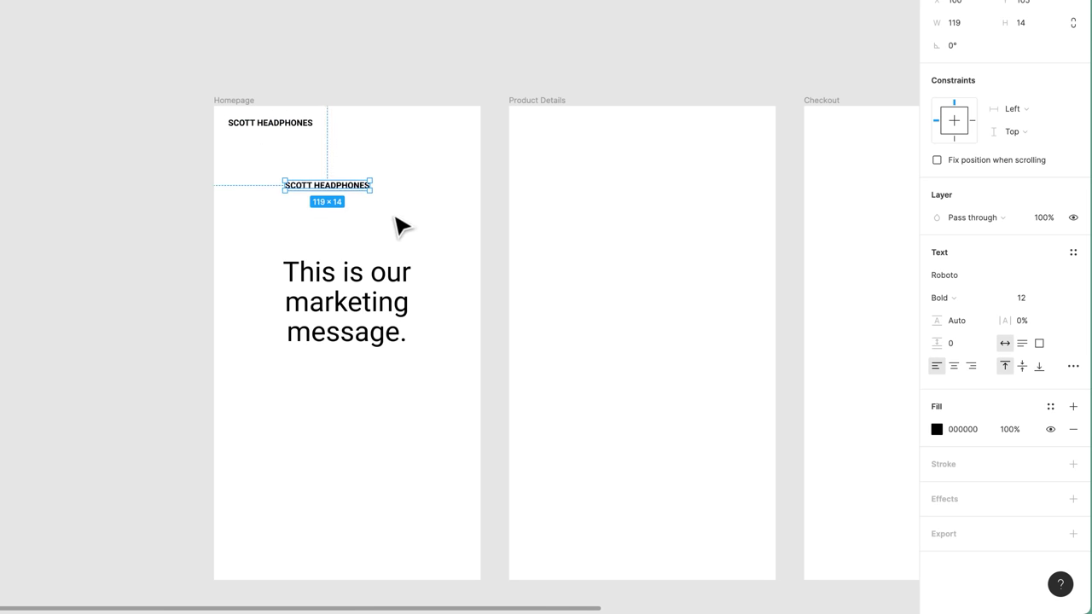
key(Delete)
click(291, 125)
Paste a copy of the heading below the message and retype it as 'Buy Now'.
drag(291, 130, 378, 183)
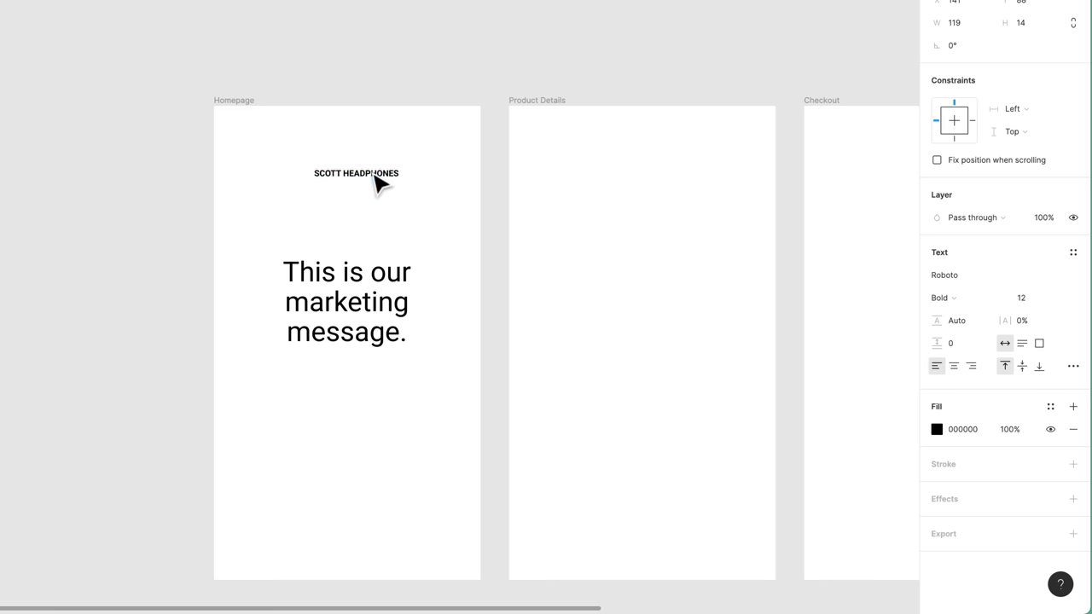
key(ctrl+z)
key(ctrl+v)
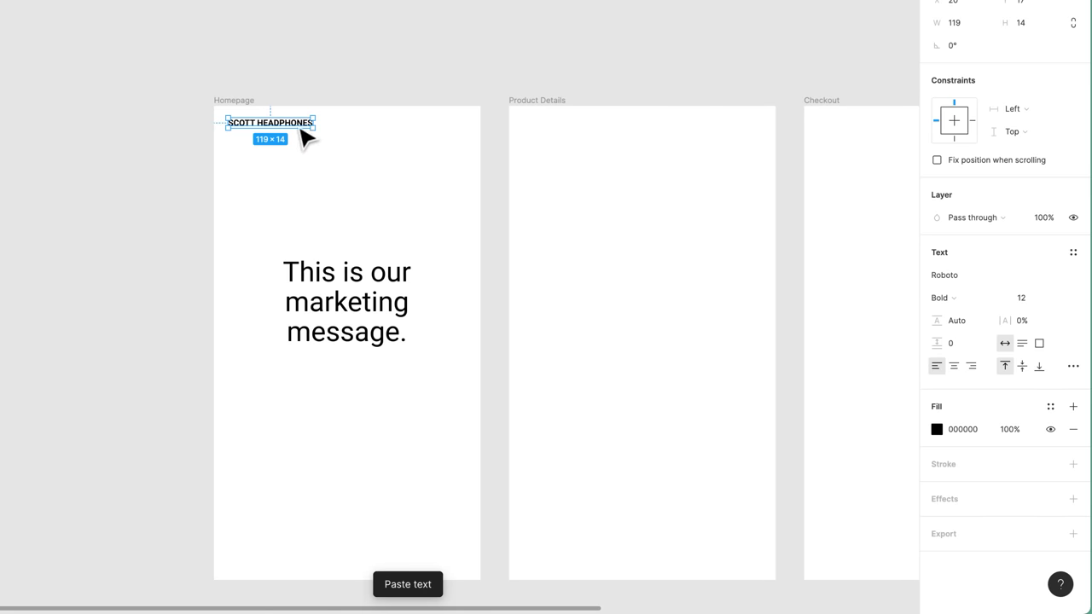
drag(299, 126, 357, 161)
key(ctrl+z)
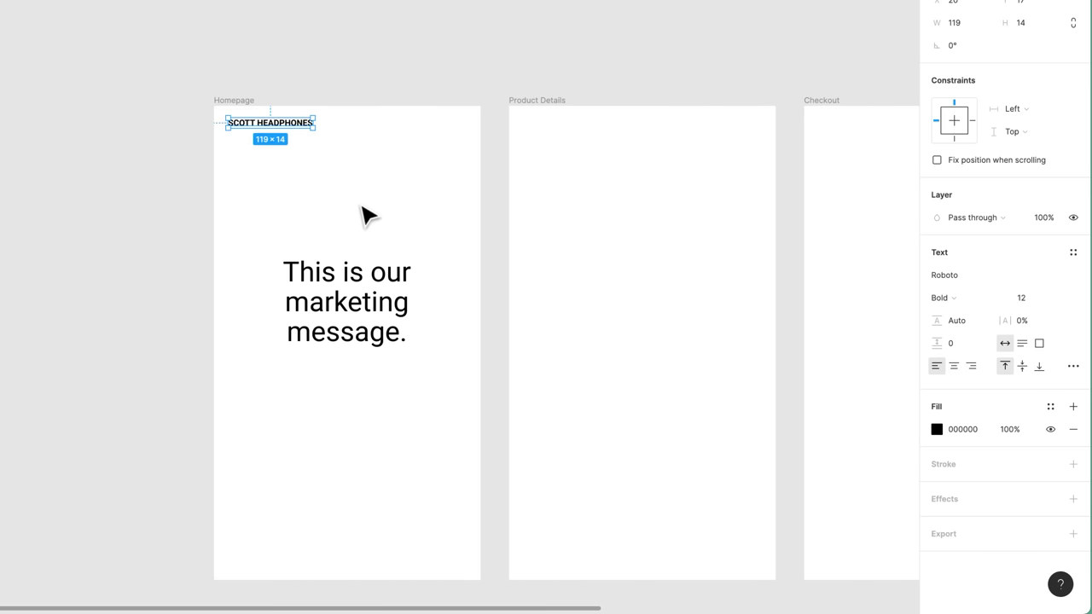
drag(303, 132, 344, 417)
double_click(333, 410)
text(B)
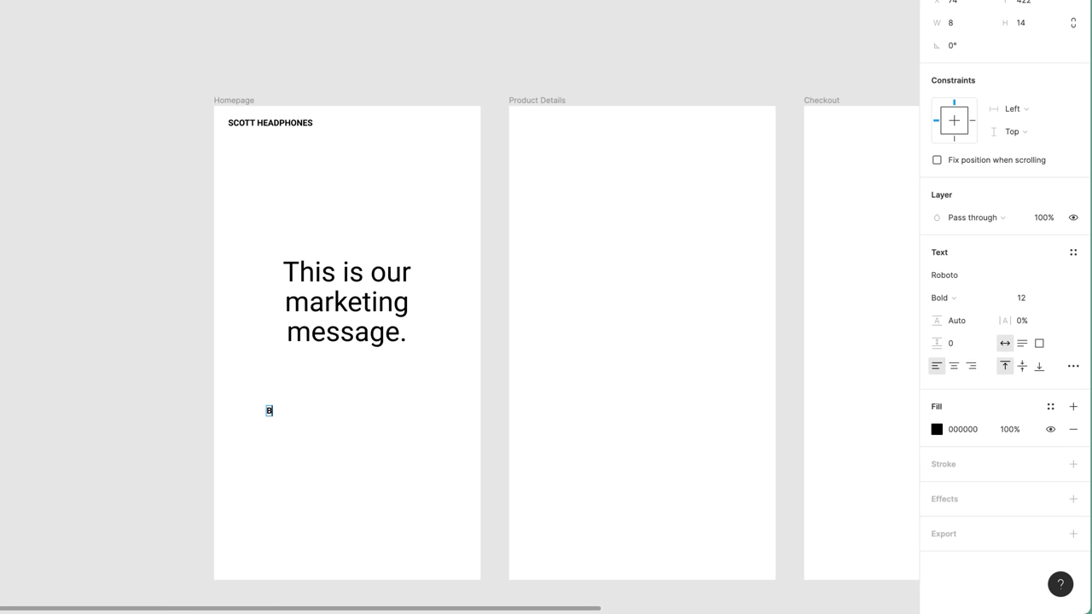
text(uy Now)
key(Escape)
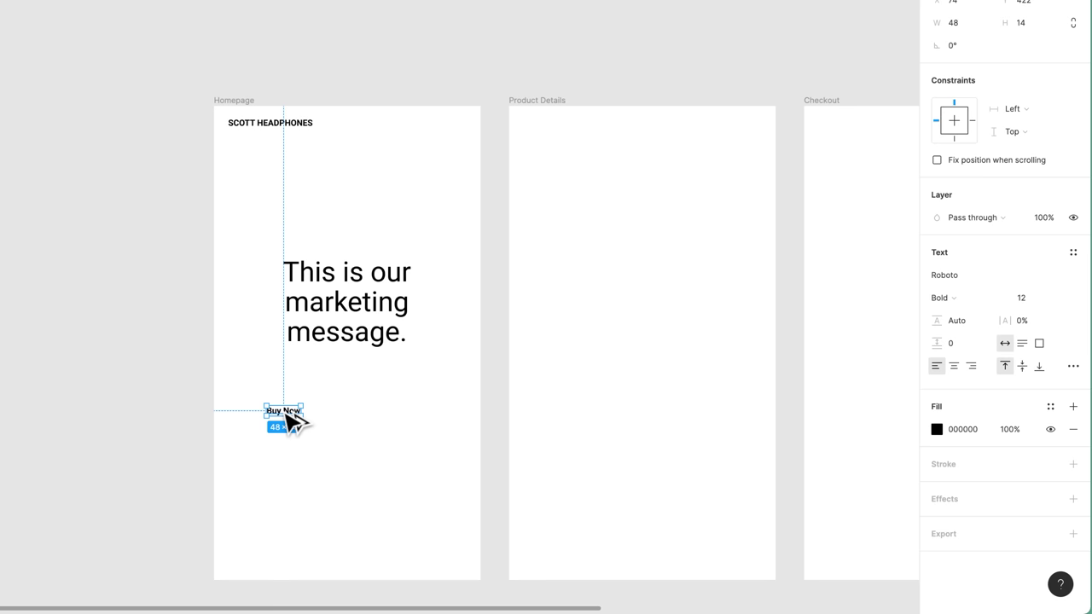
key(alt)
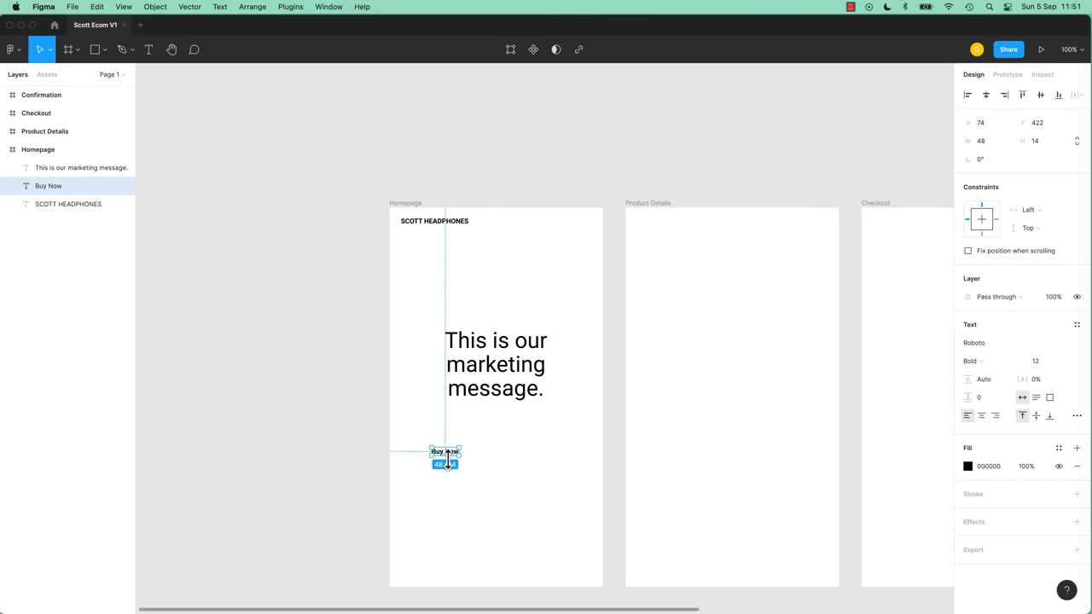
Duplicate Buy Now to its right as 'Learn More' and shift both labels right.
drag(458, 458, 500, 458)
double_click(497, 453)
text(Learn More)
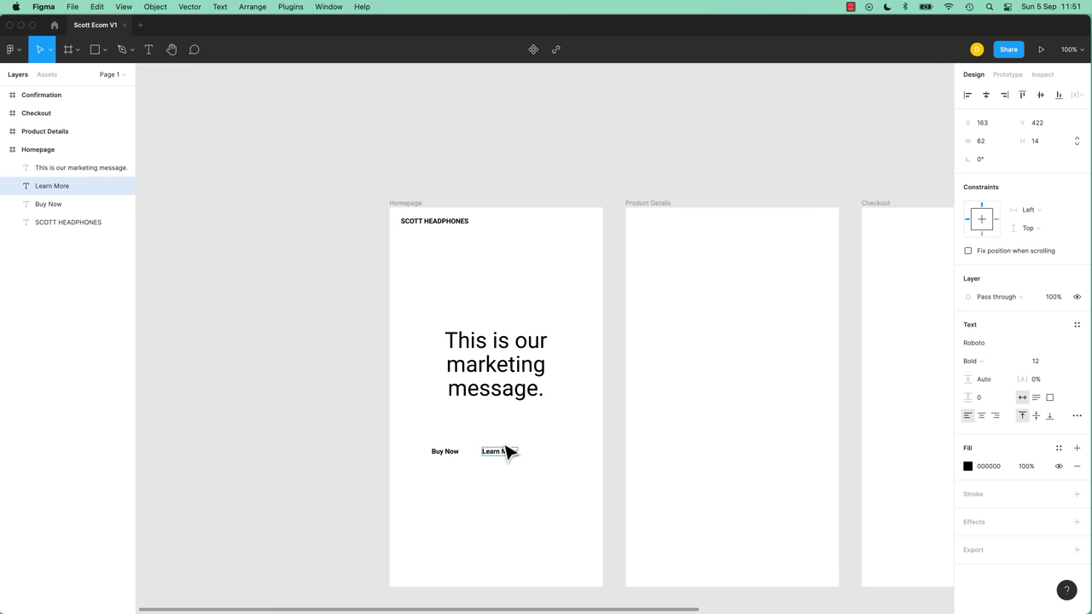
shift+click(444, 451)
drag(507, 451, 531, 455)
click(504, 397)
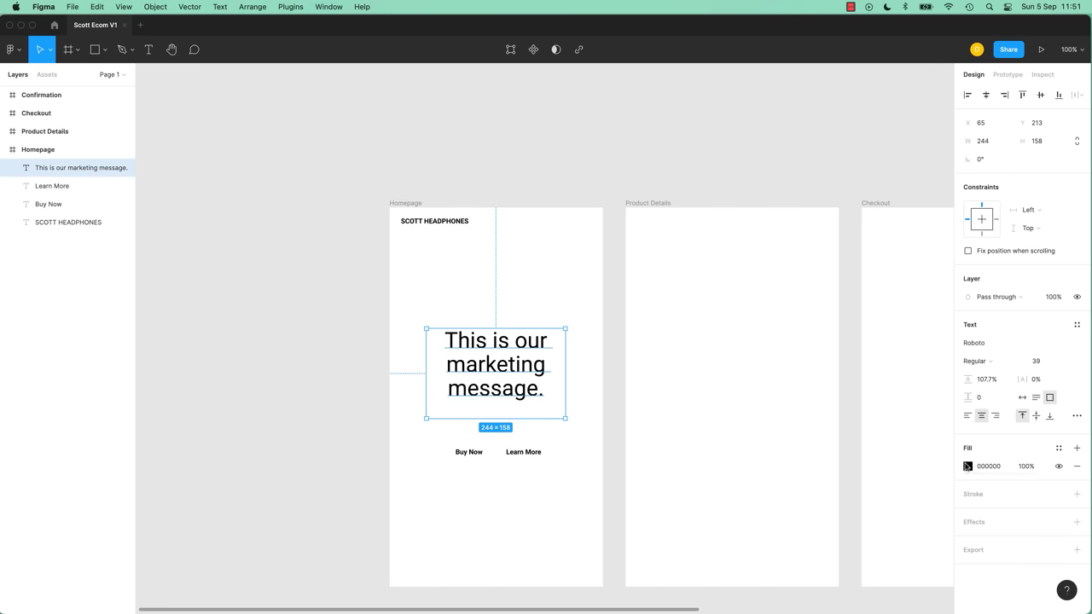
double_click(543, 399)
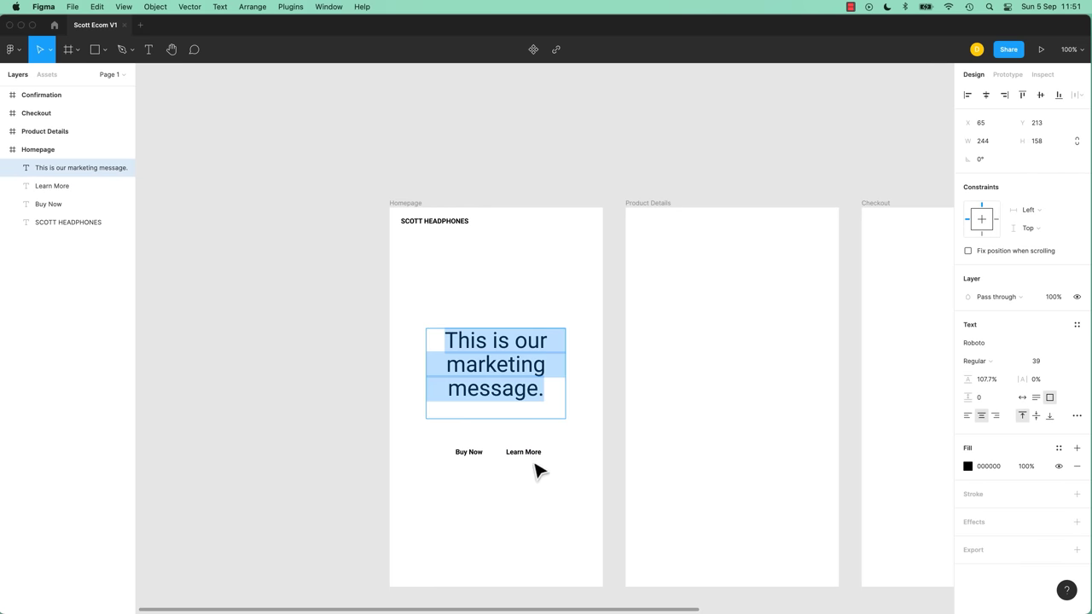
key(Escape)
Duplicate Buy Now above the message as 'Product Shot', centred in the frame.
drag(474, 460, 498, 285)
double_click(499, 282)
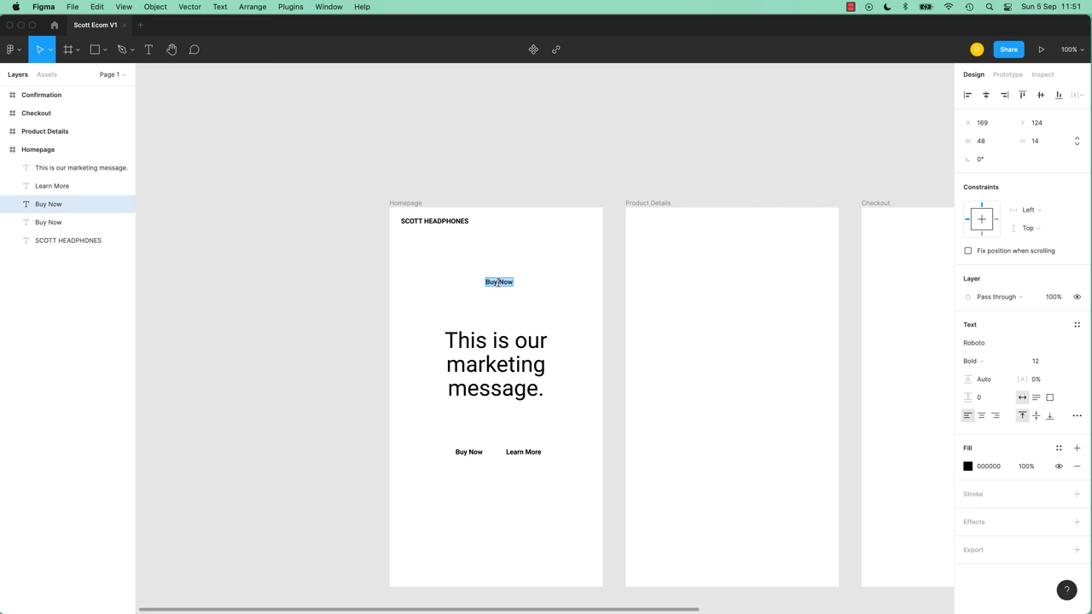
text(Product Shot)
key(Escape)
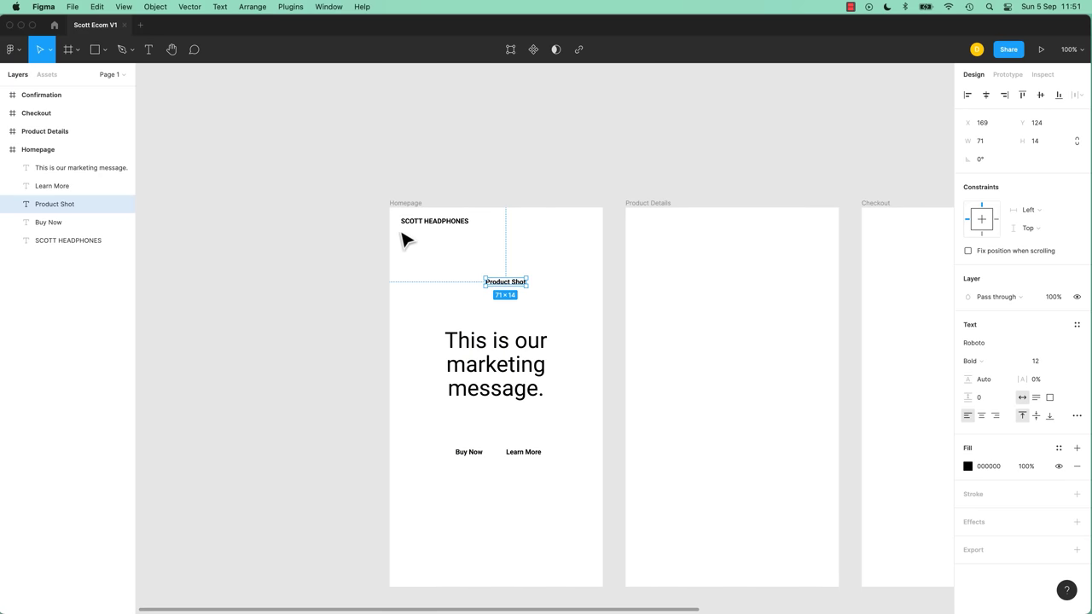
drag(523, 286, 514, 291)
click(546, 301)
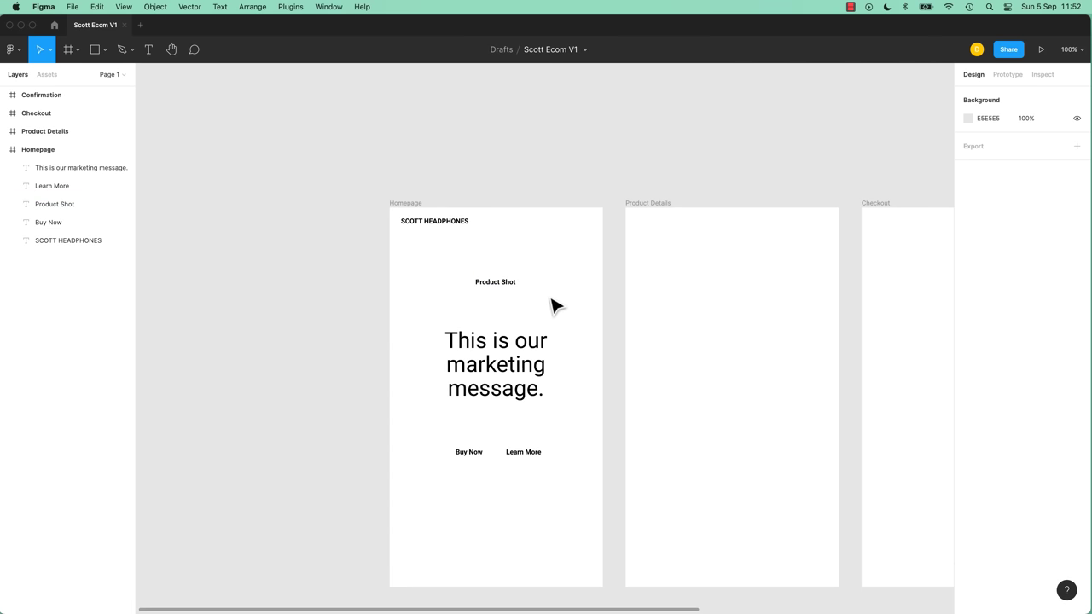
Review the marketing message's detailed typography settings, then deselect it.
click(517, 378)
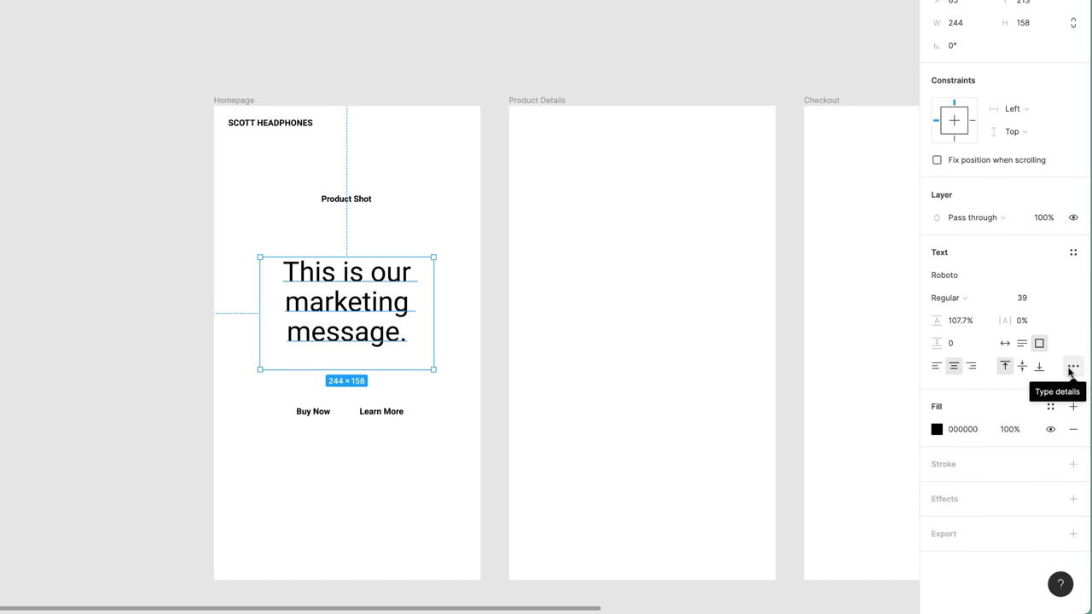
click(1072, 367)
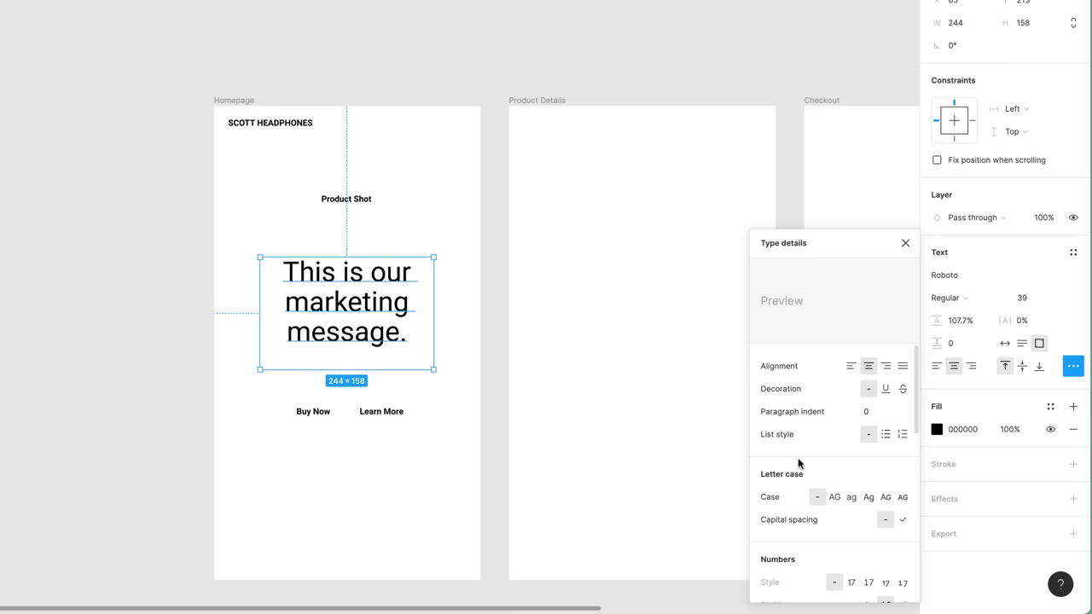
scroll(773, 446, down, 2)
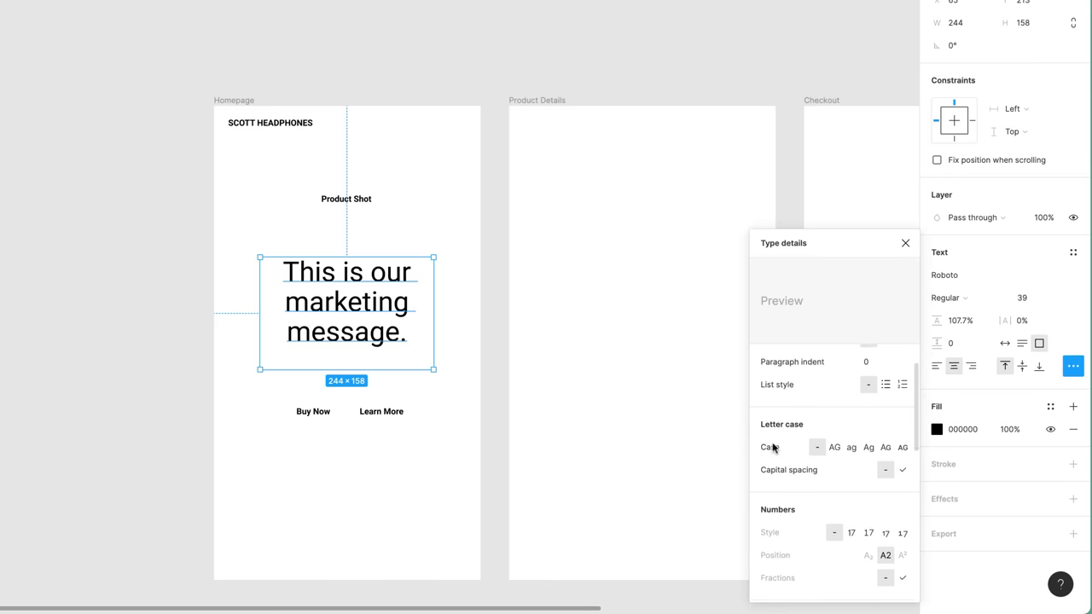
scroll(792, 444, down, 2)
scroll(794, 447, down, 1)
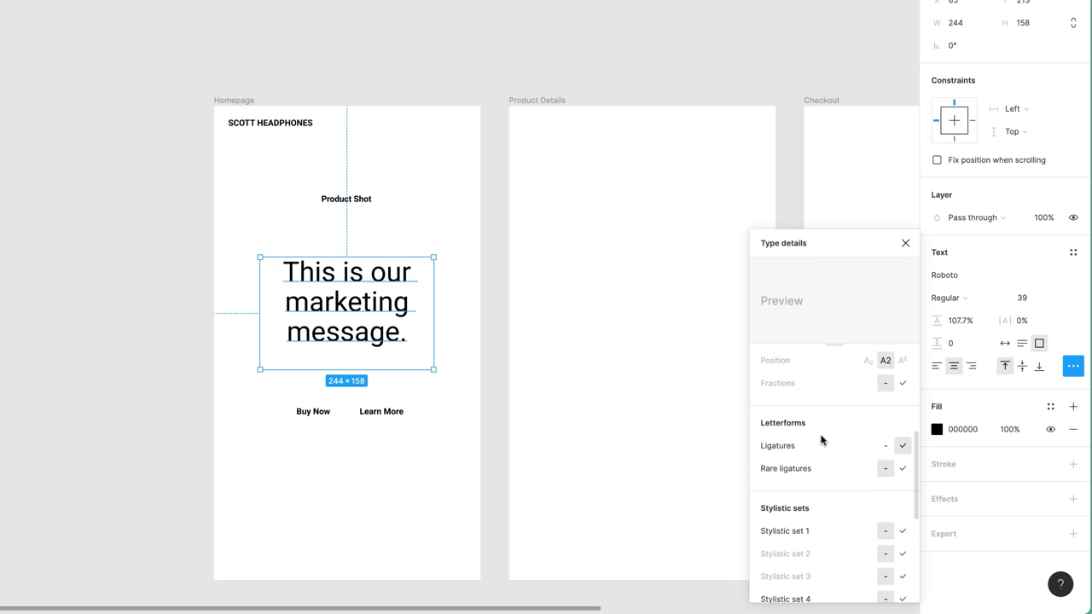
scroll(821, 440, down, 5)
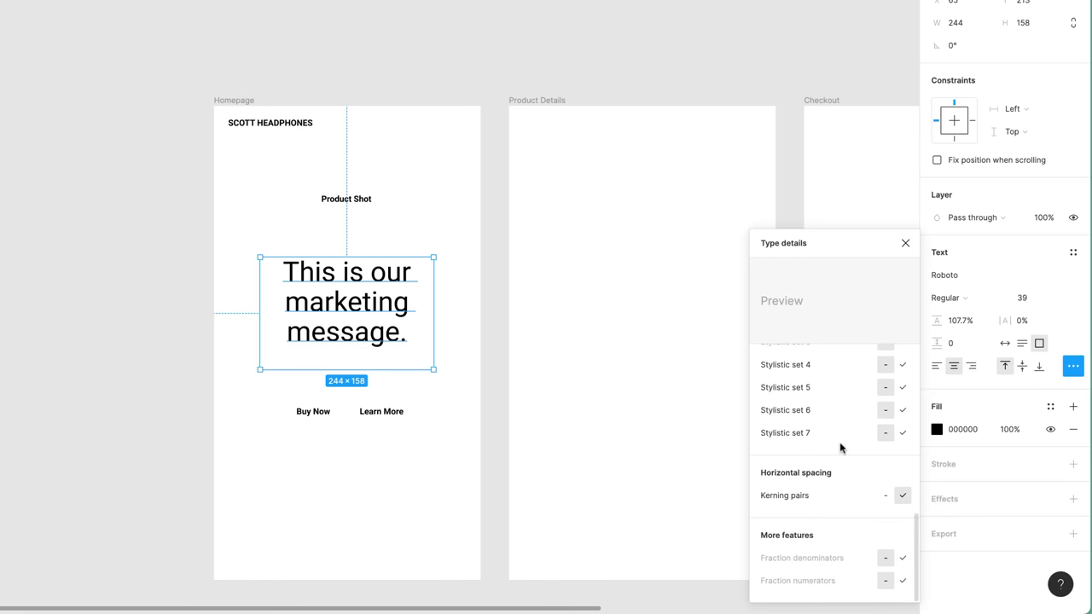
scroll(840, 448, up, 1)
scroll(836, 434, down, 1)
scroll(832, 435, up, 5)
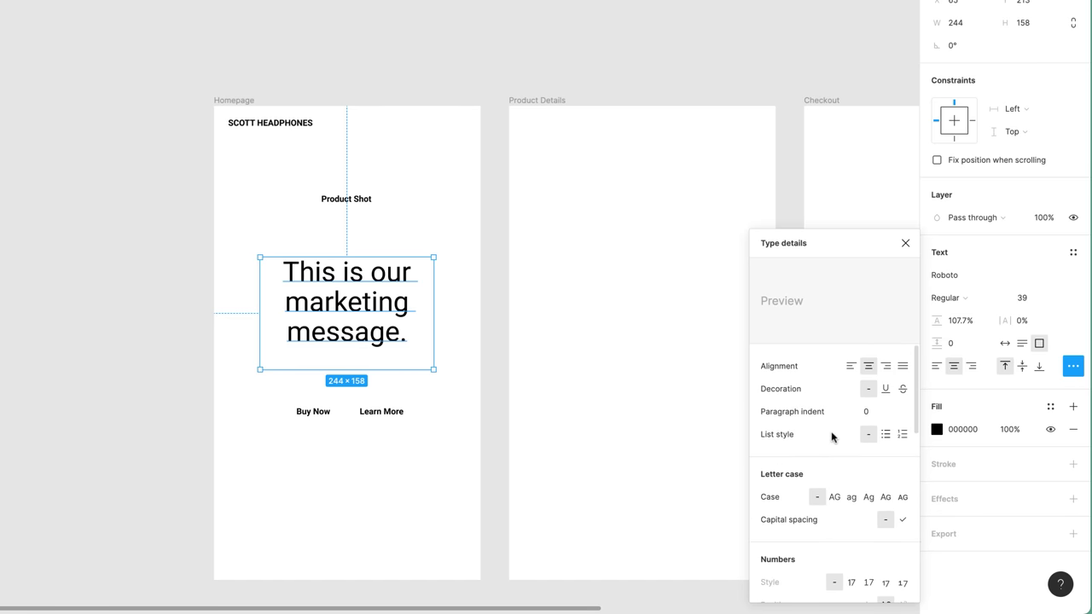
click(906, 243)
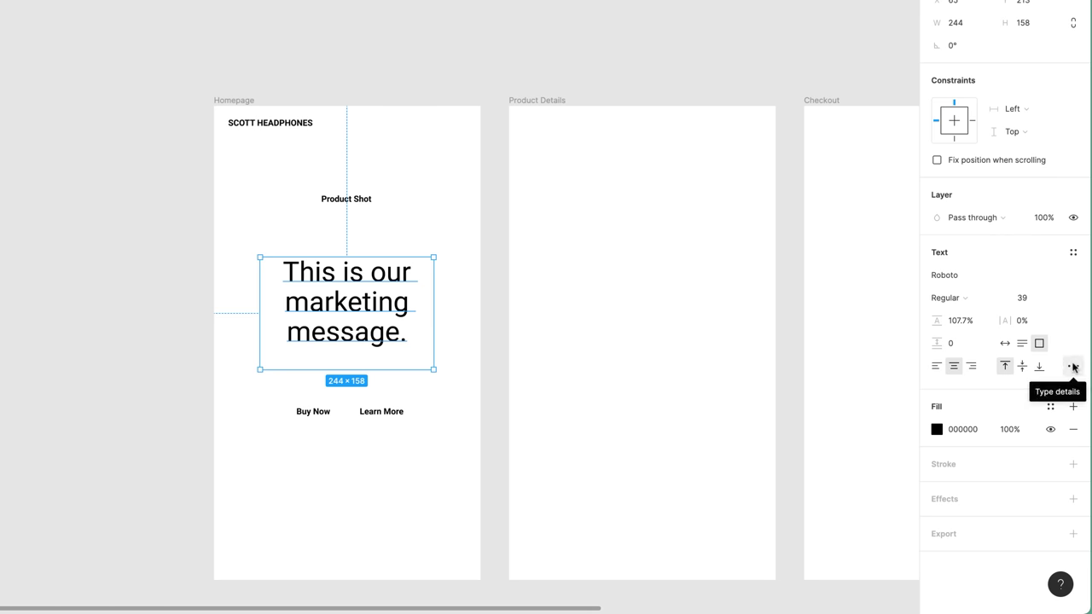
click(95, 411)
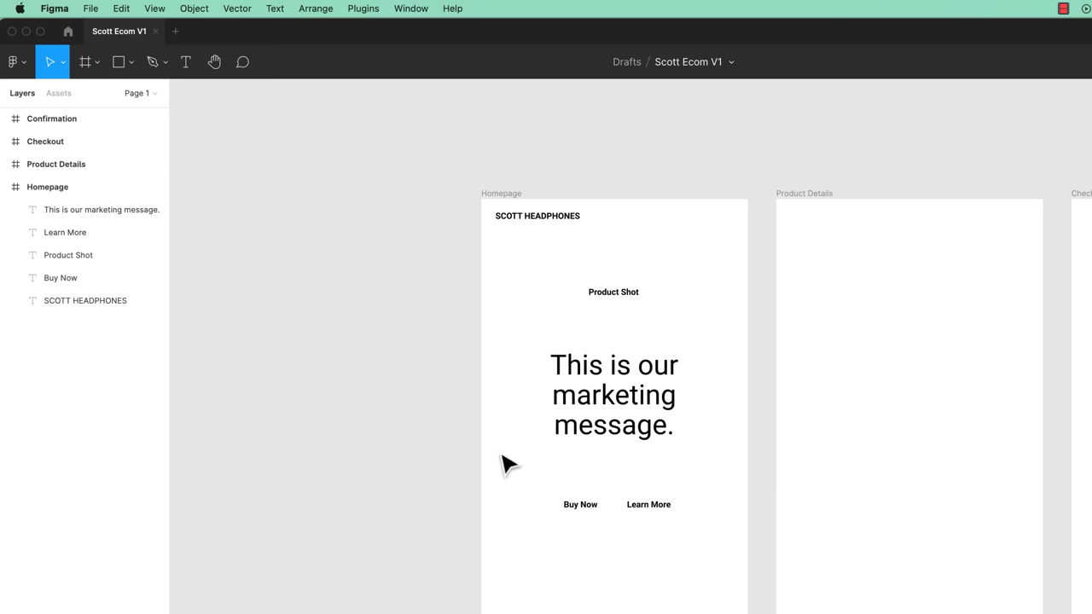
Move the marketing message, Buy Now and Learn More down about 45 px together.
drag(343, 372, 703, 575)
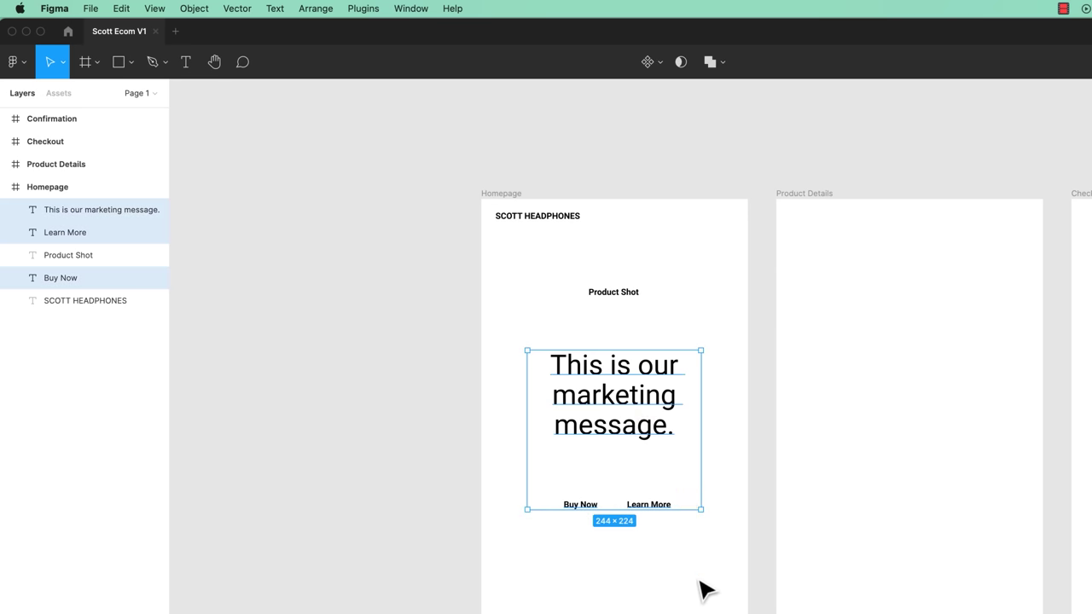
click(502, 412)
drag(508, 343, 708, 571)
drag(652, 402, 654, 452)
click(131, 62)
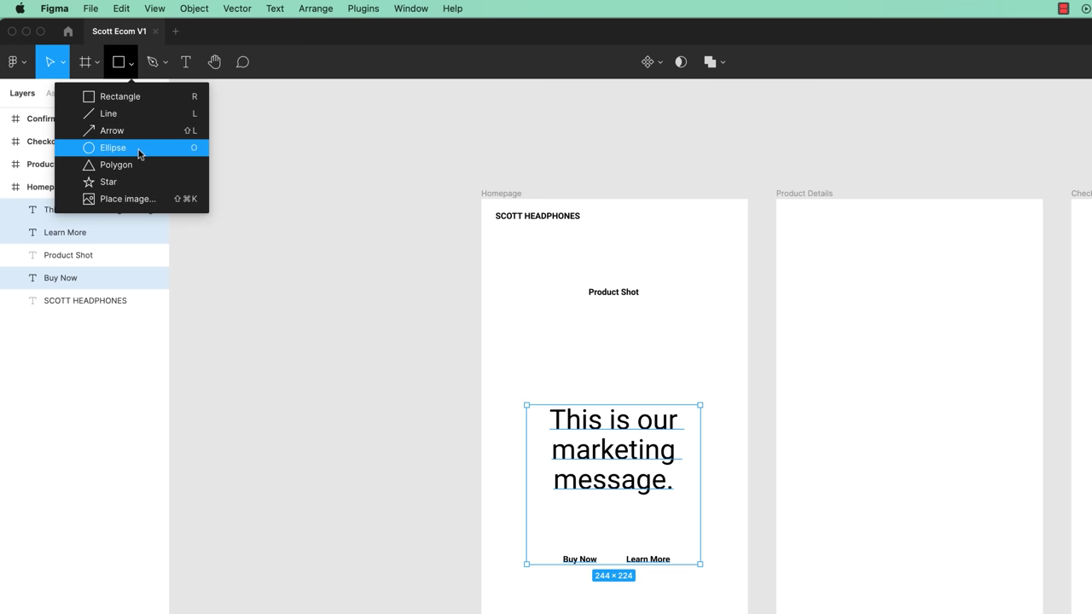
Draw a 294×185 grey placeholder rectangle beneath the SCOTT HEADPHONES heading.
click(203, 96)
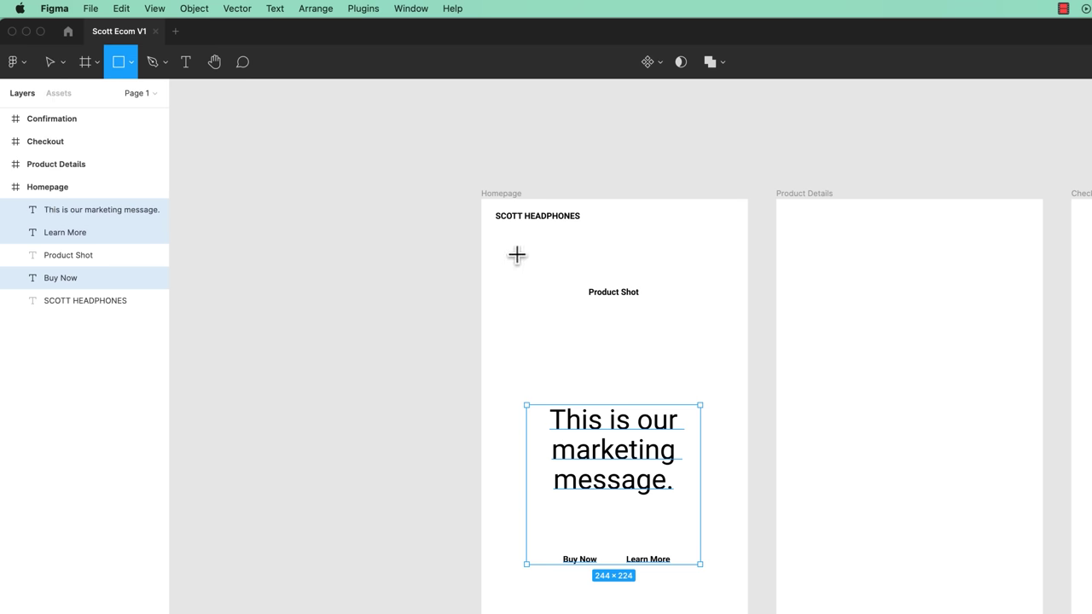
mouse_move(510, 247)
mouse_down()
mouse_move(606, 283)
mouse_move(702, 298)
mouse_move(720, 381)
mouse_up()
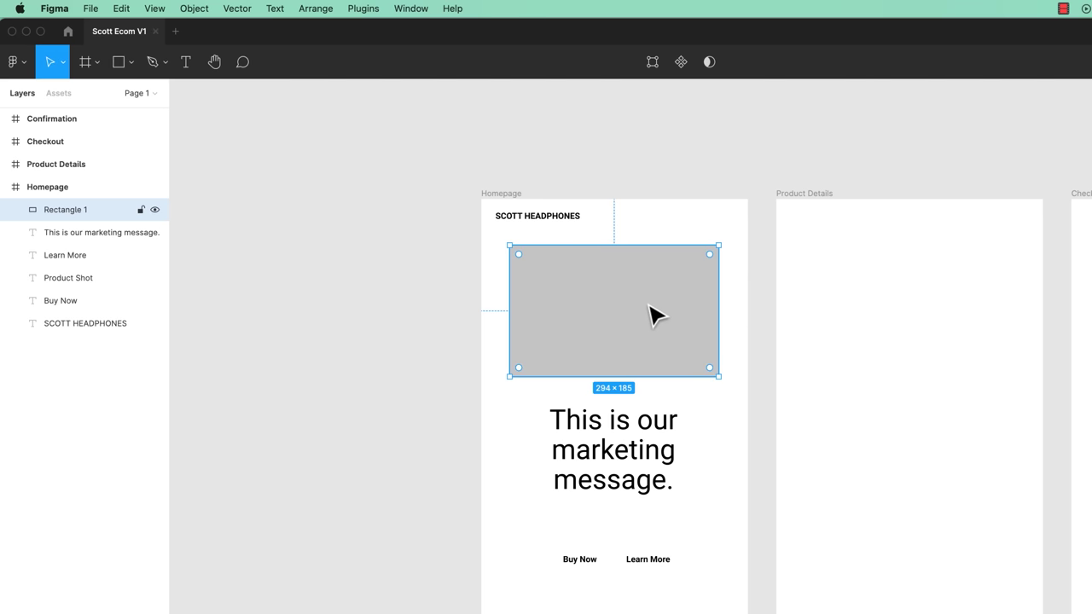
click(58, 94)
click(24, 96)
right_click(591, 302)
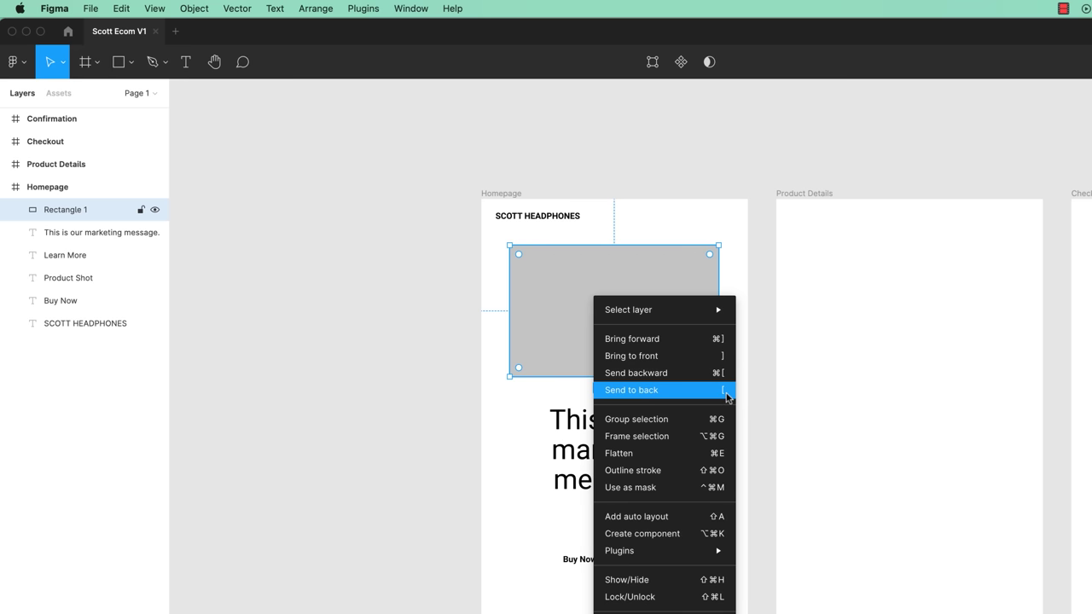
click(564, 314)
right_click(572, 314)
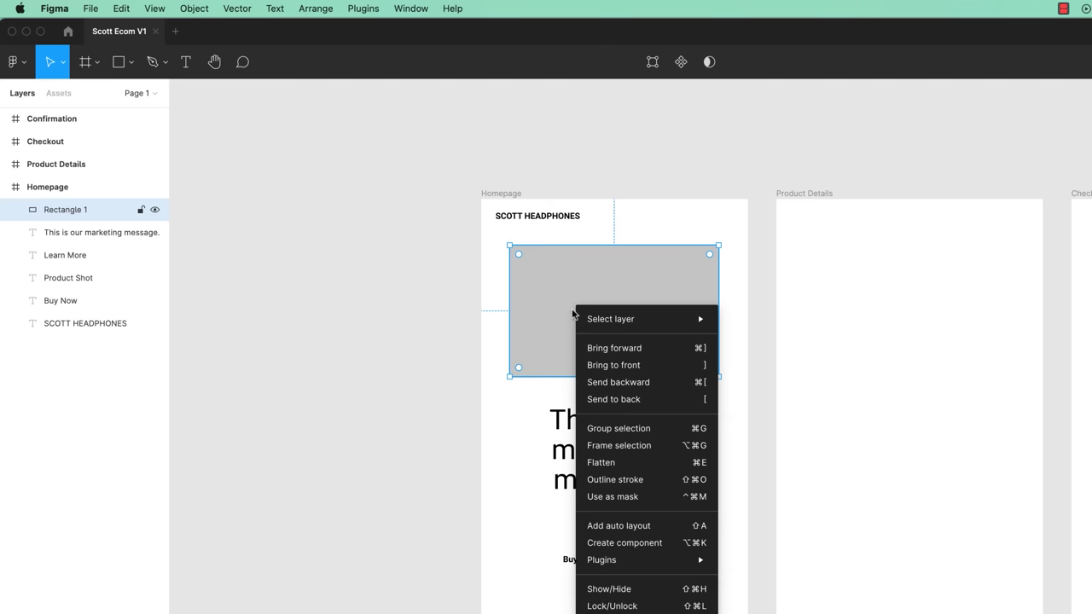
click(623, 401)
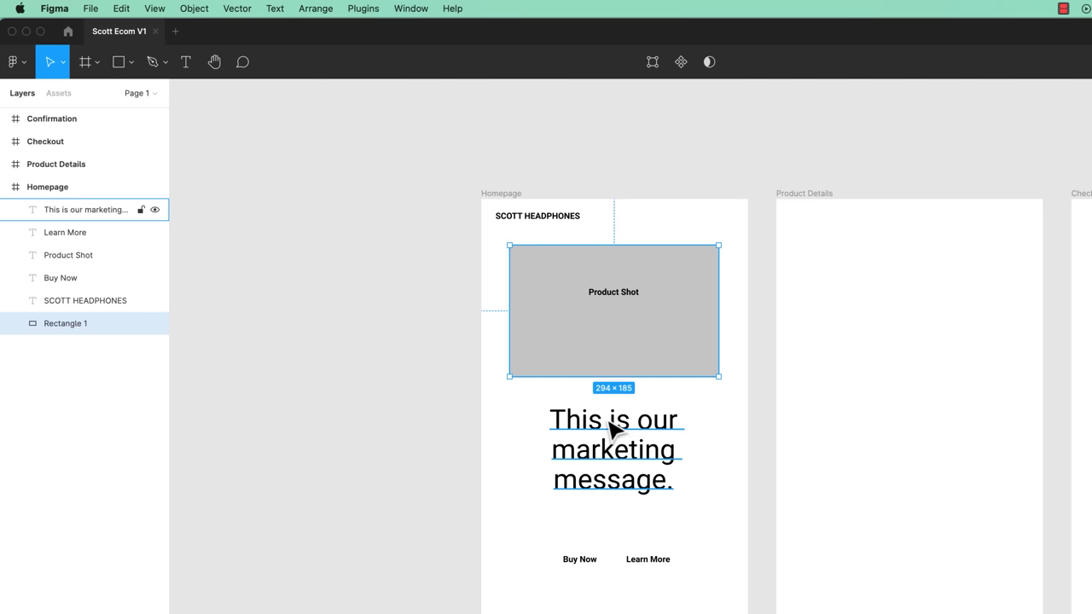
key(super+z)
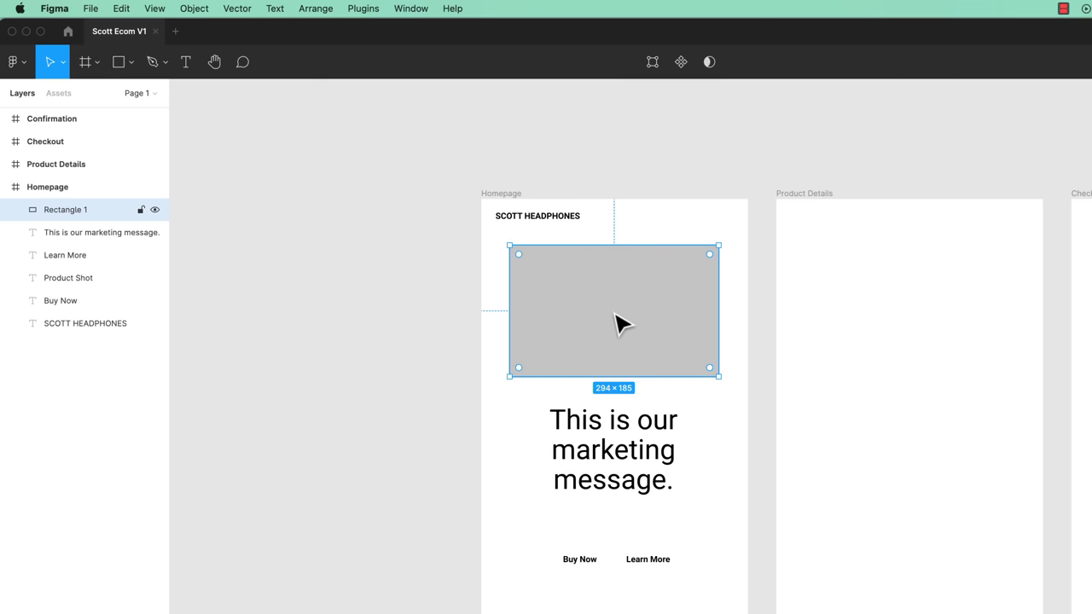
drag(75, 216, 95, 333)
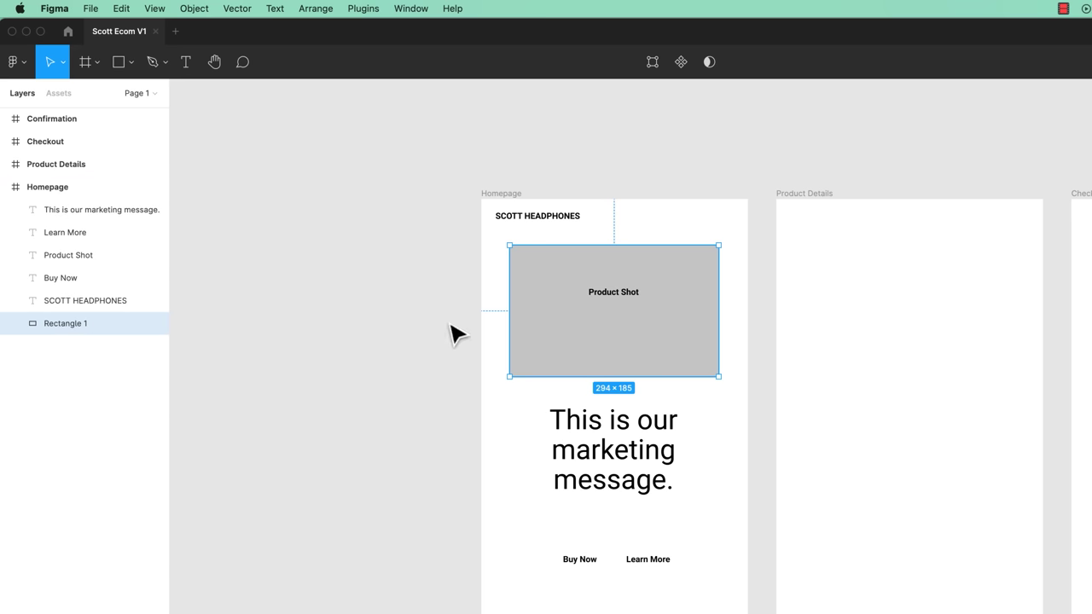
key(super+z)
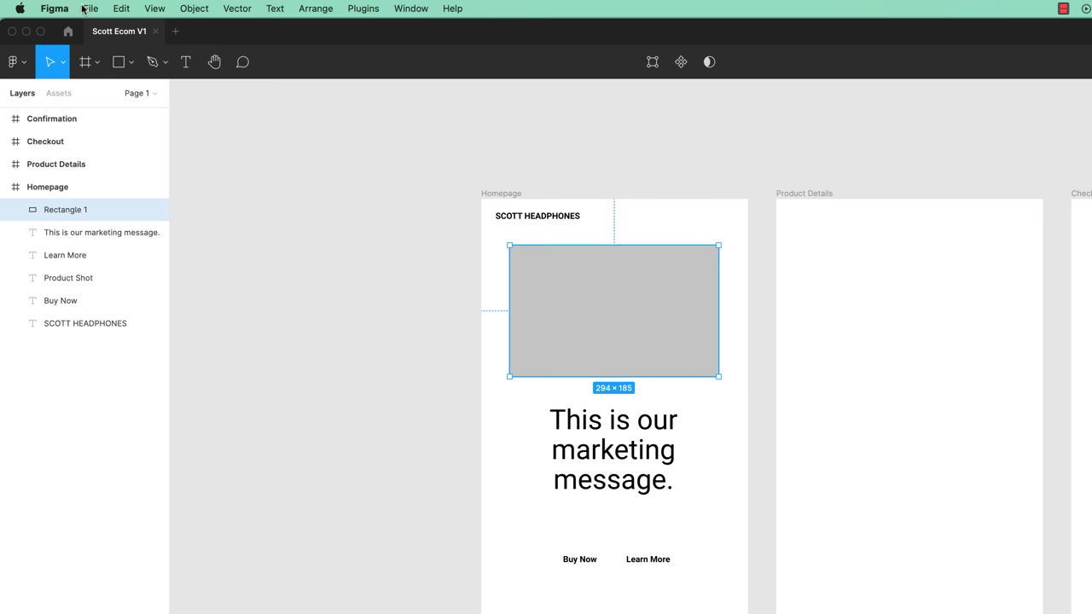
Send Rectangle 1 to the back so the Product Shot label shows over the grey placeholder.
click(26, 65)
mouse_move(53, 143)
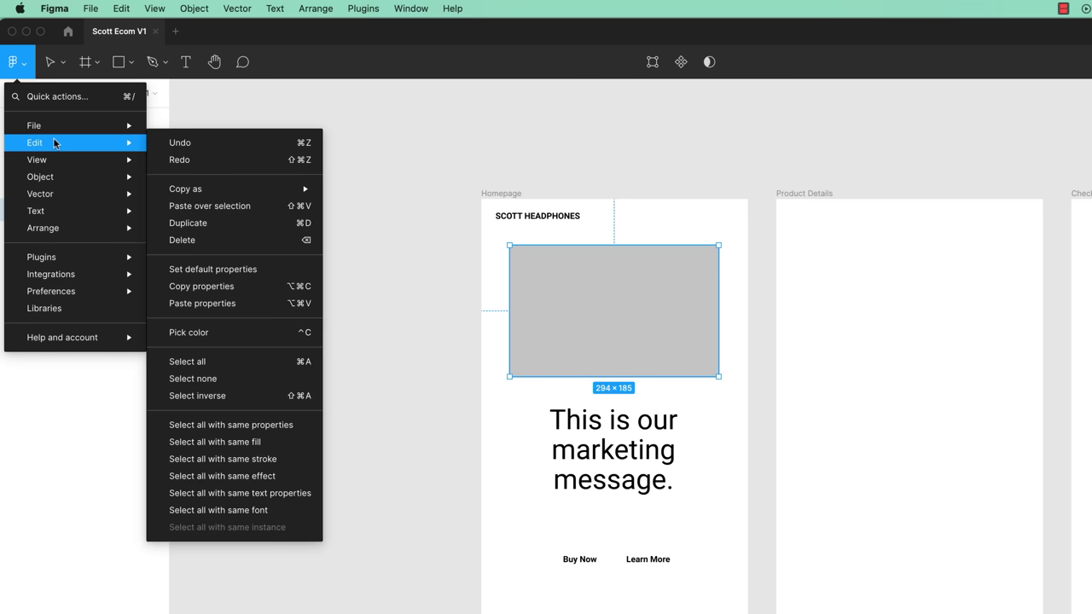
mouse_move(80, 228)
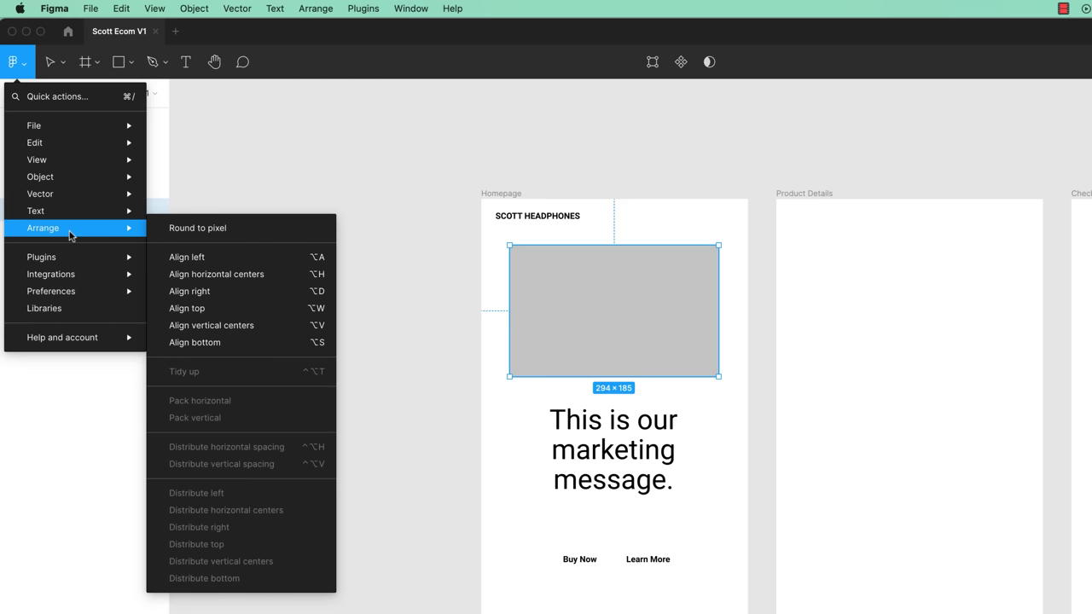
mouse_move(90, 179)
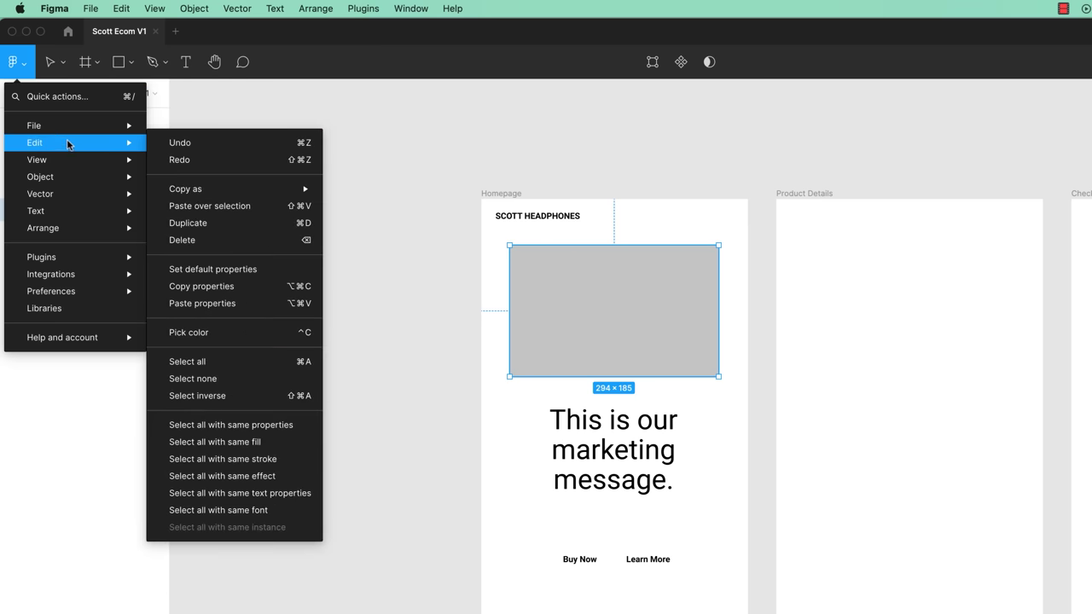
click(120, 12)
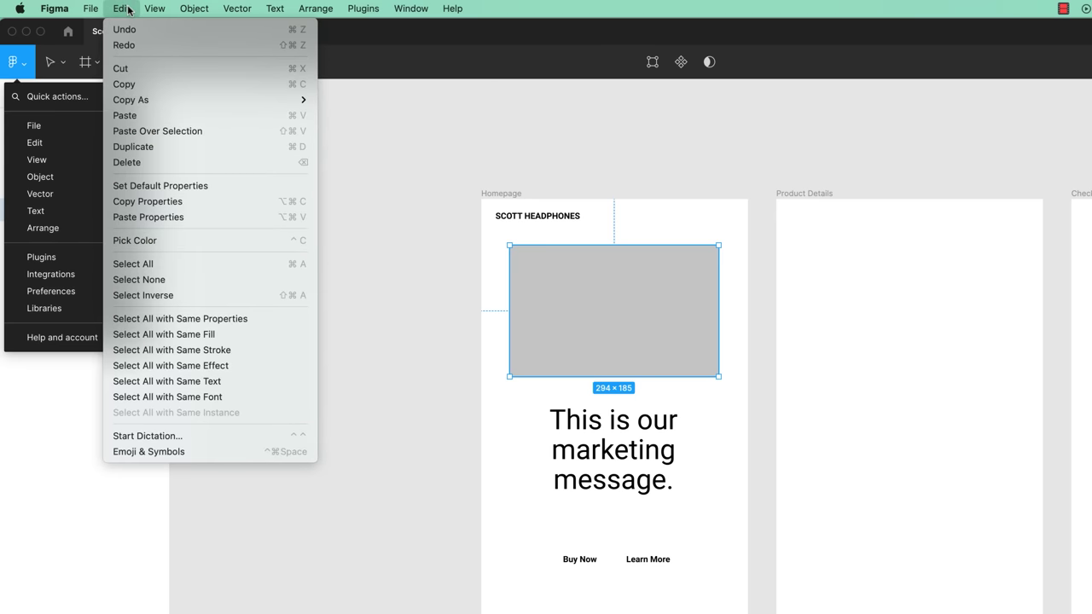
click(25, 69)
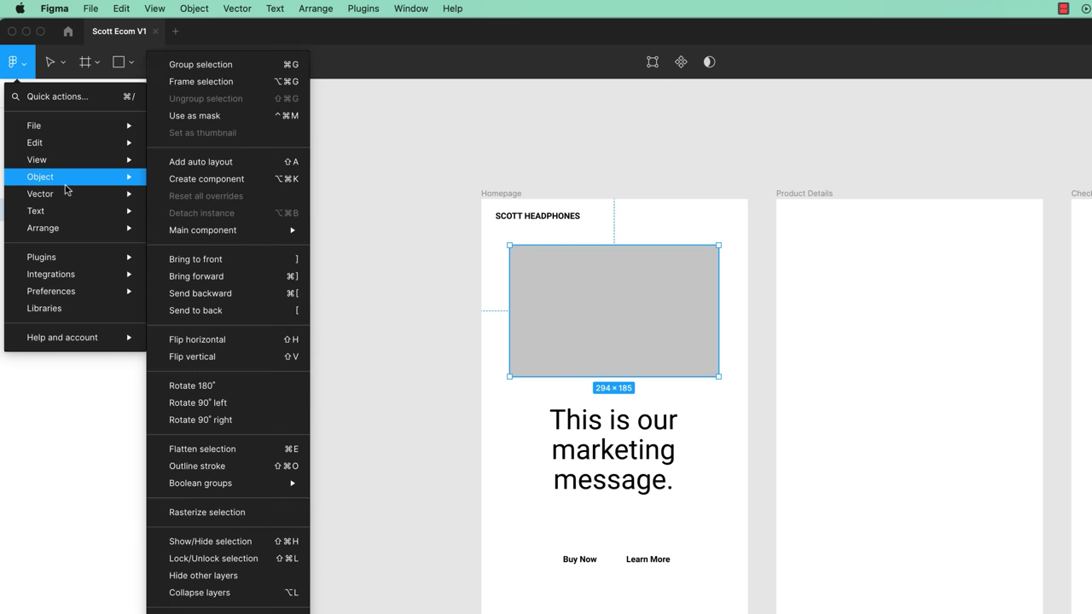
click(213, 313)
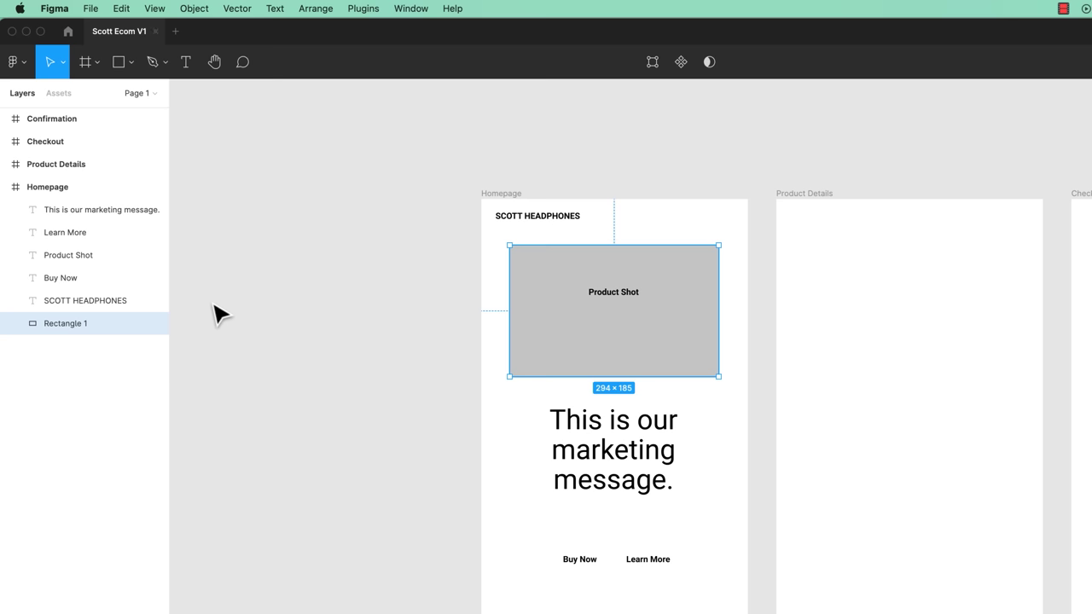
Move the Product Shot label to the rectangle's centre, at X 151, Y 150.
drag(607, 294, 629, 319)
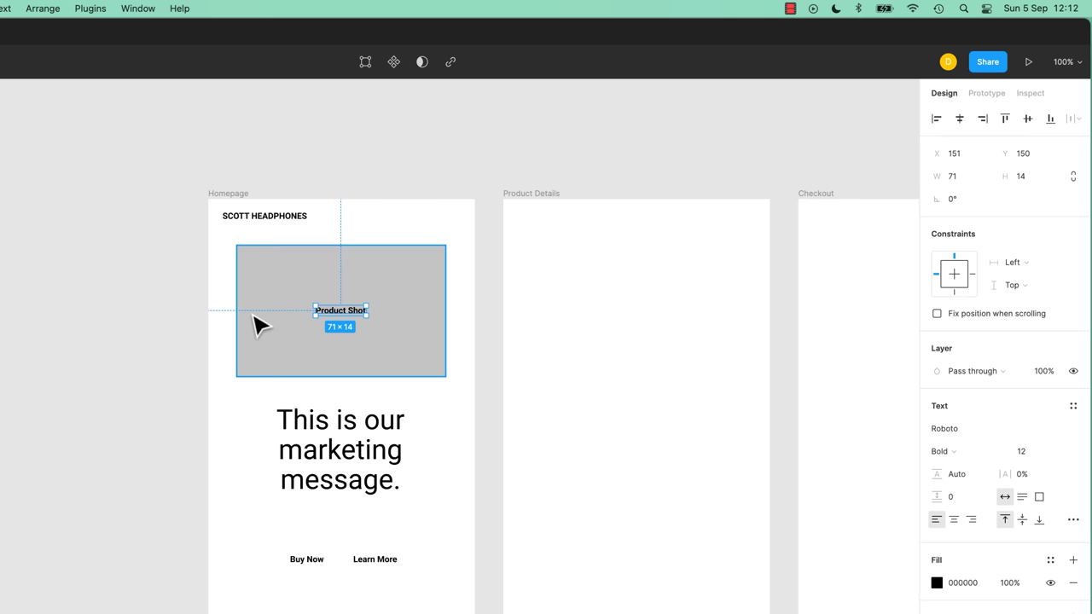
click(136, 371)
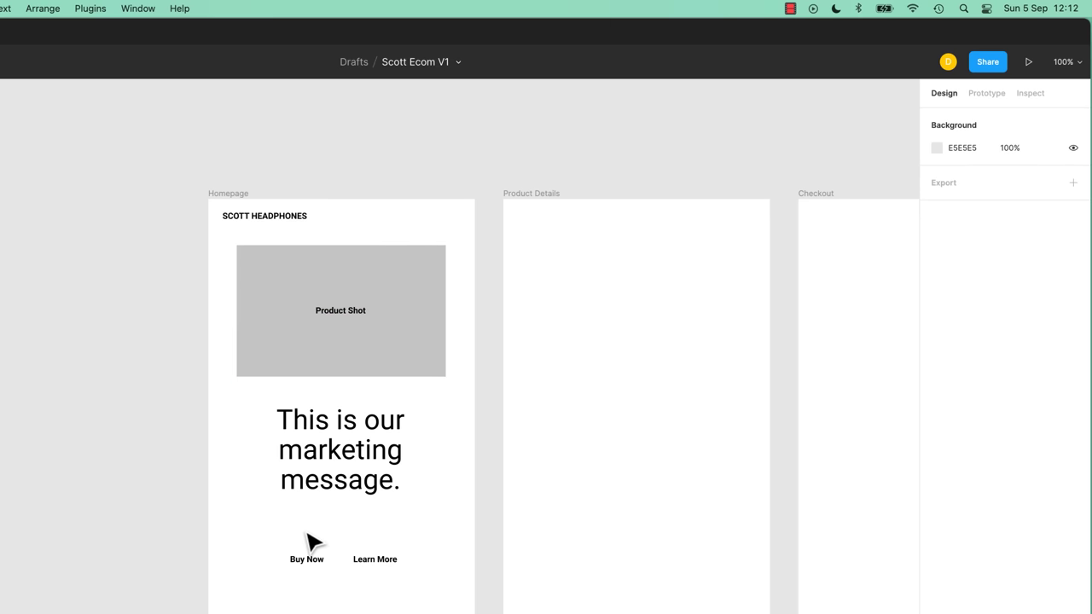
Draw a 78×34 grey rectangle over Buy Now, send it behind the label, and nudge it up.
scroll(309, 541, up, 5)
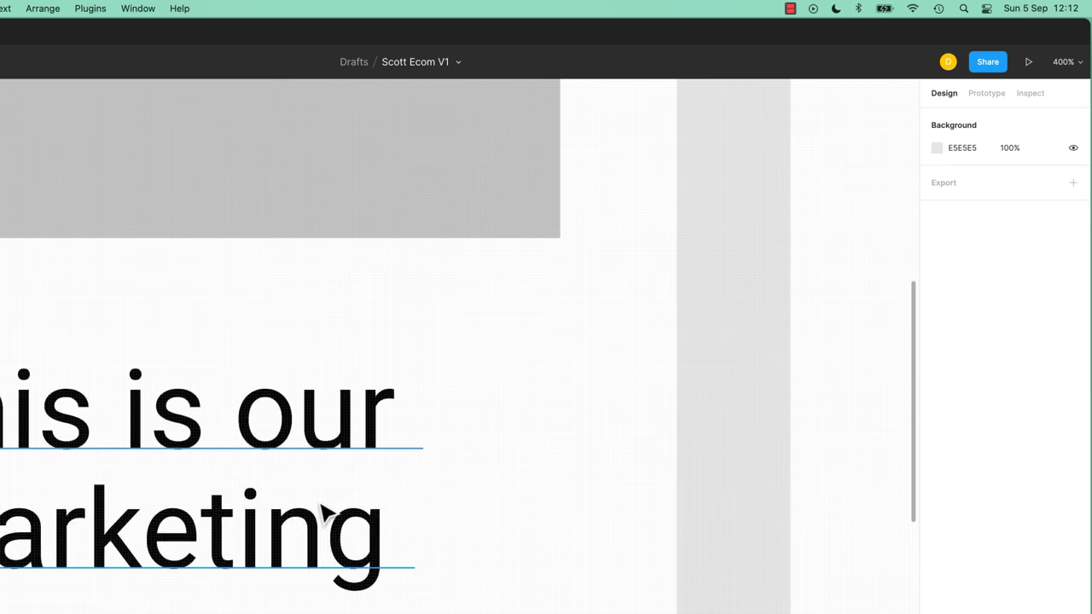
scroll(336, 475, down, 10)
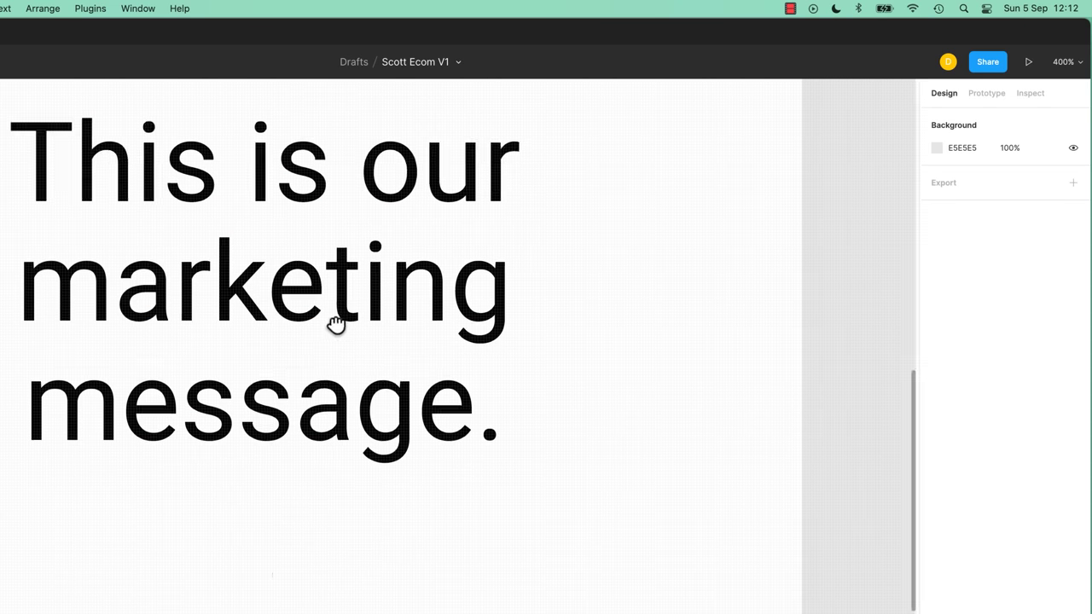
drag(392, 284, 415, 342)
key(r)
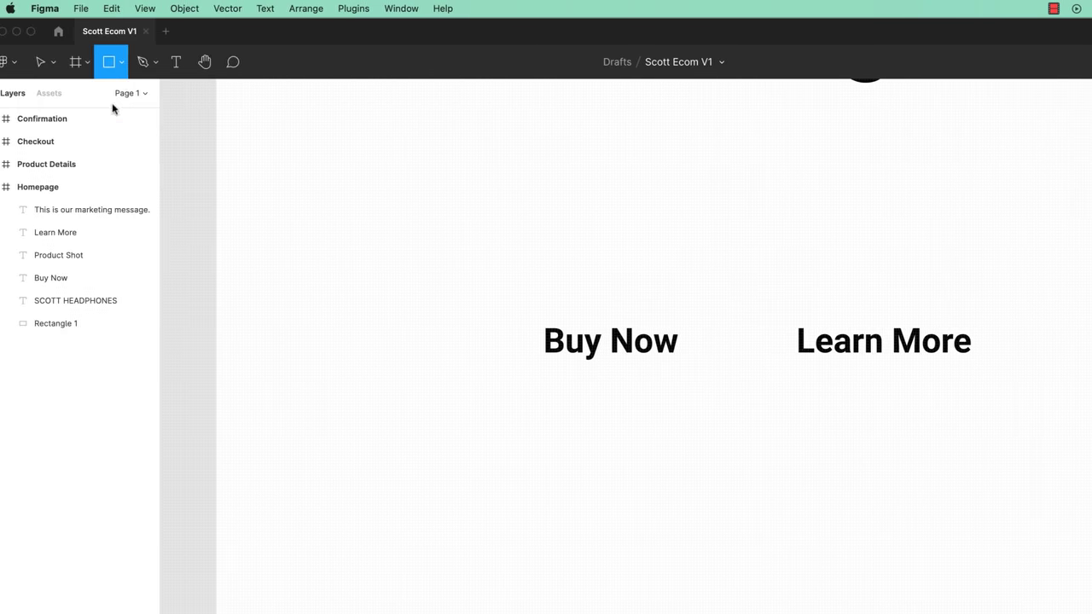
mouse_move(510, 295)
mouse_down()
mouse_move(537, 322)
mouse_move(732, 392)
mouse_up()
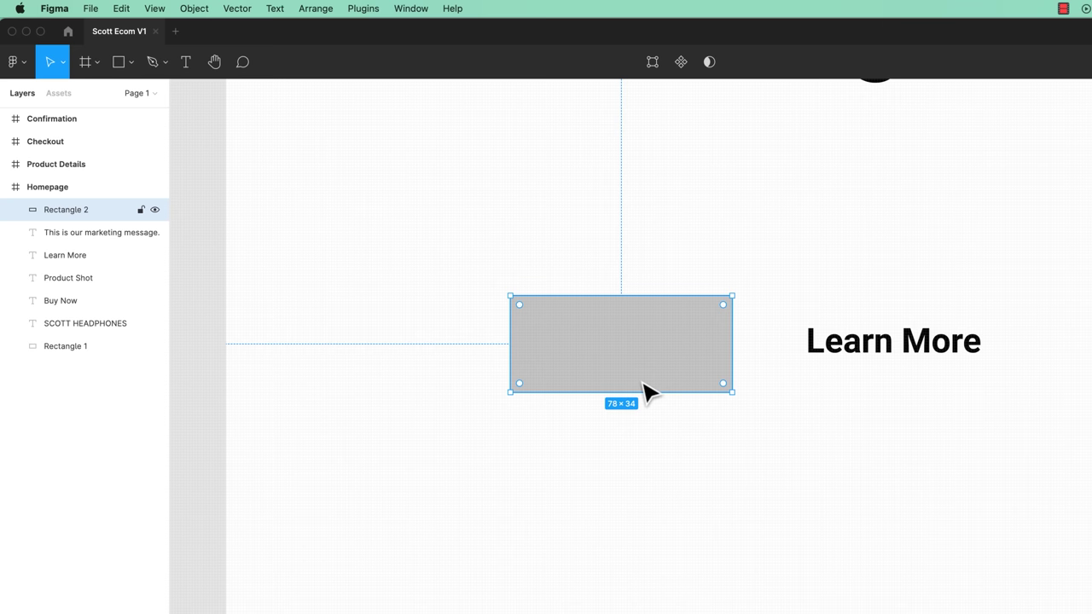
key(bracketleft)
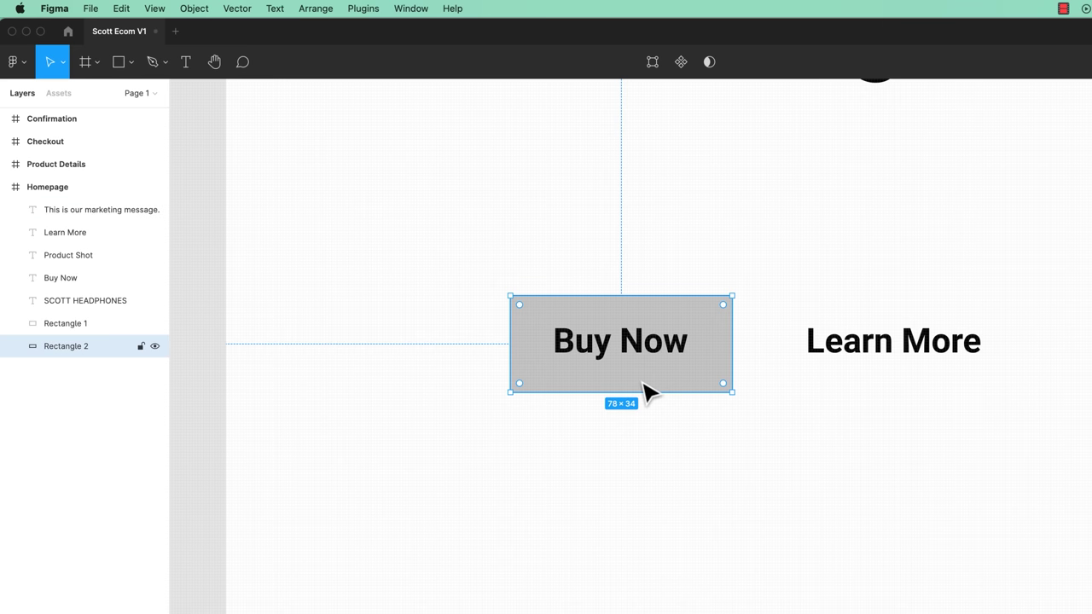
key(bracketright)
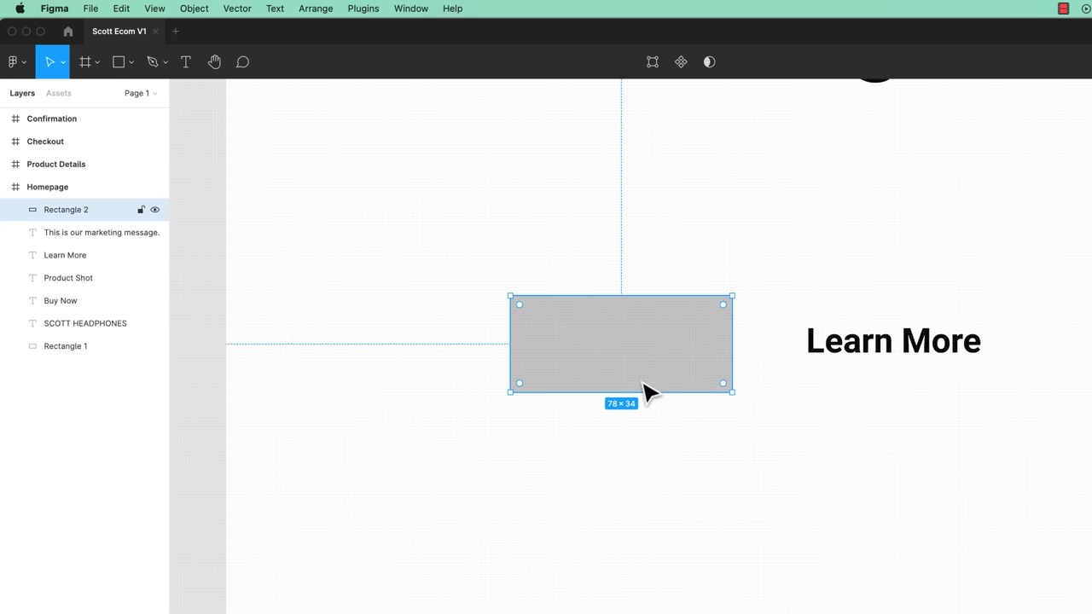
key(bracketleft)
key(bracketright)
key(bracketleft)
drag(646, 393, 856, 384)
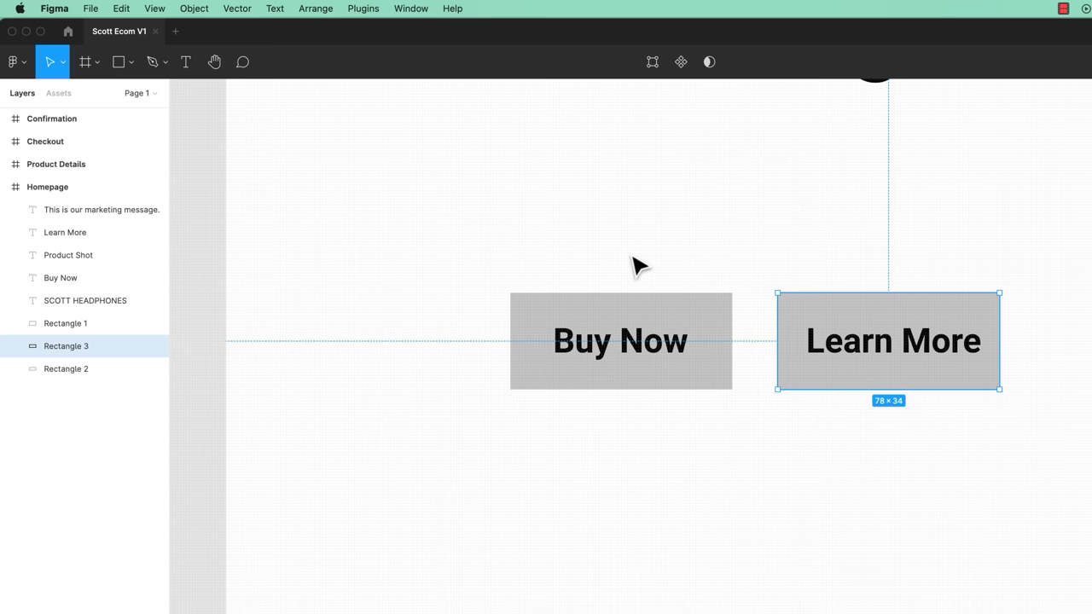
Drag the Buy Now rectangle's corner-radius handle inward to round its corners.
click(720, 316)
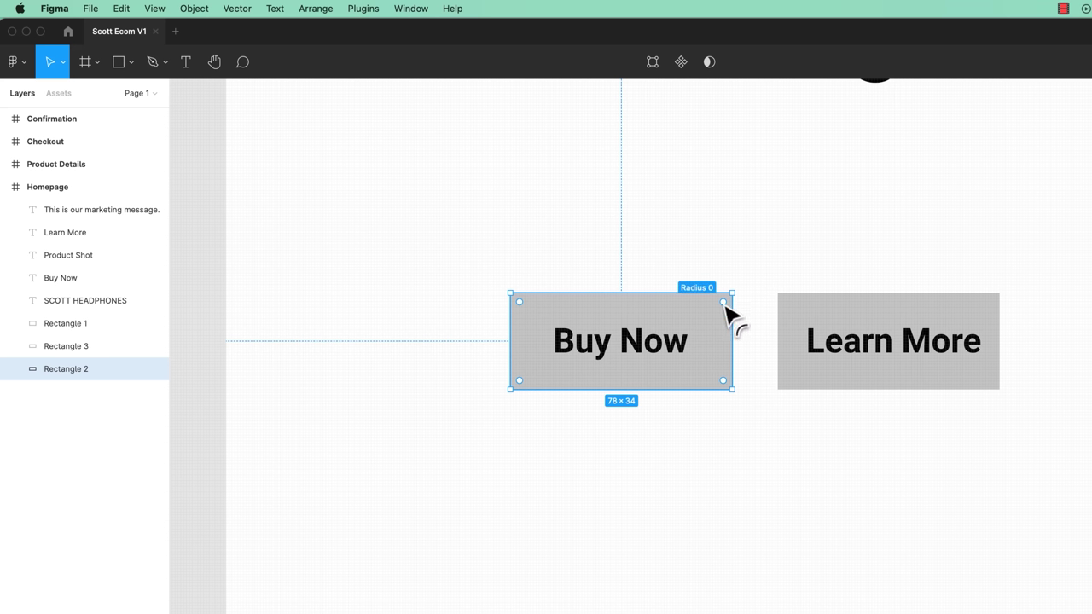
key(super+minus)
key(super+minus)
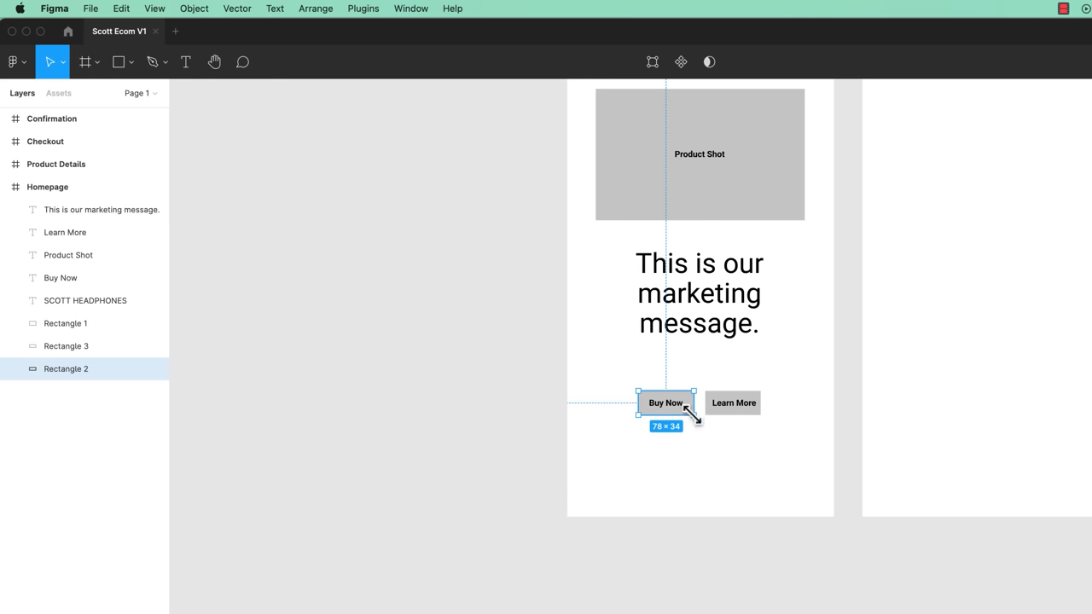
key(super+plus)
key(super+plus)
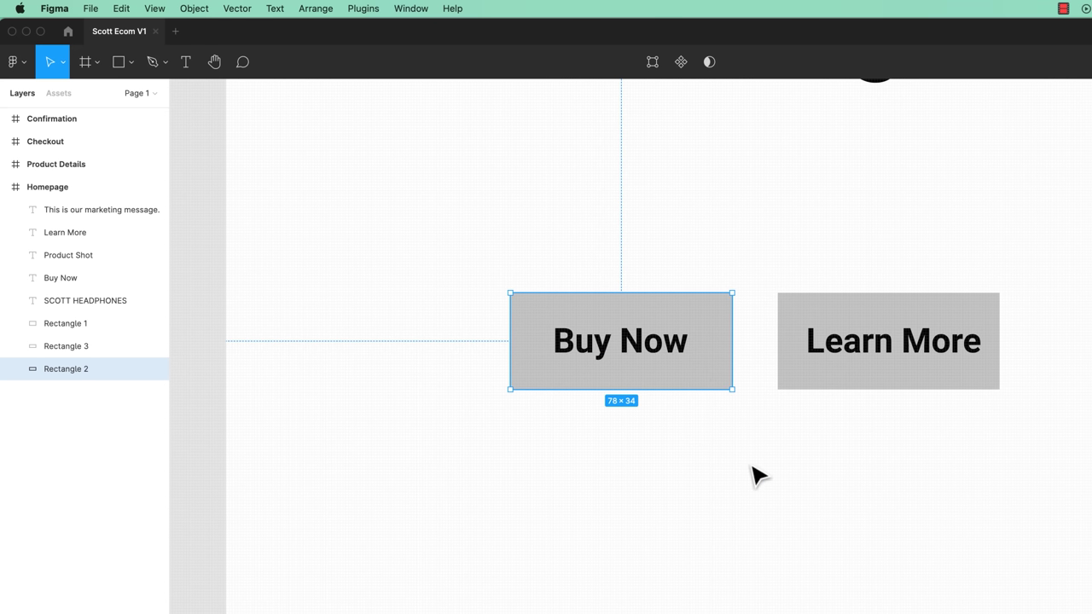
key(super+minus)
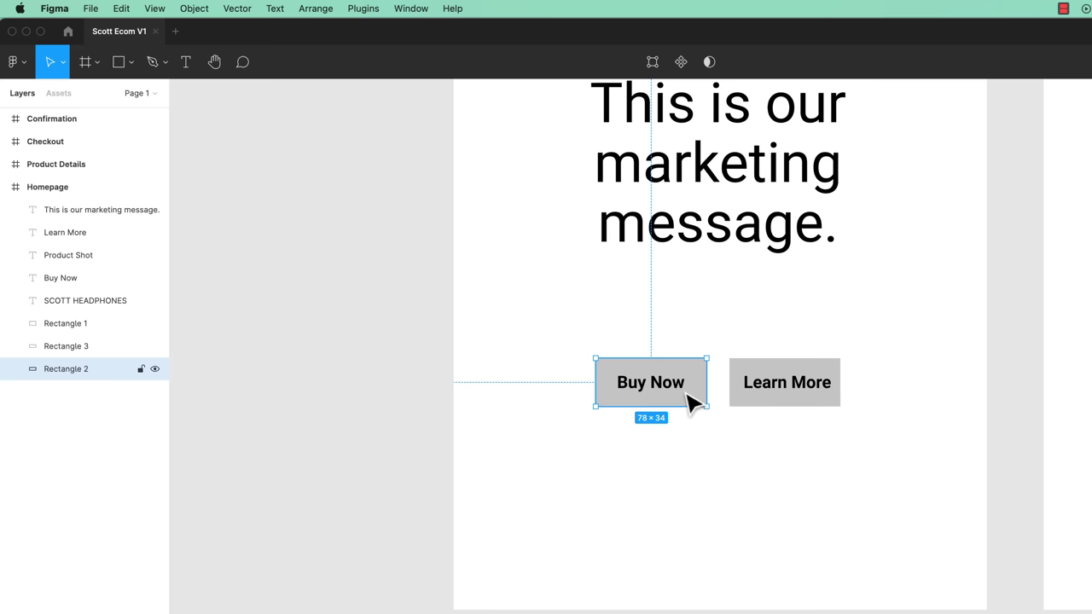
key(super+plus)
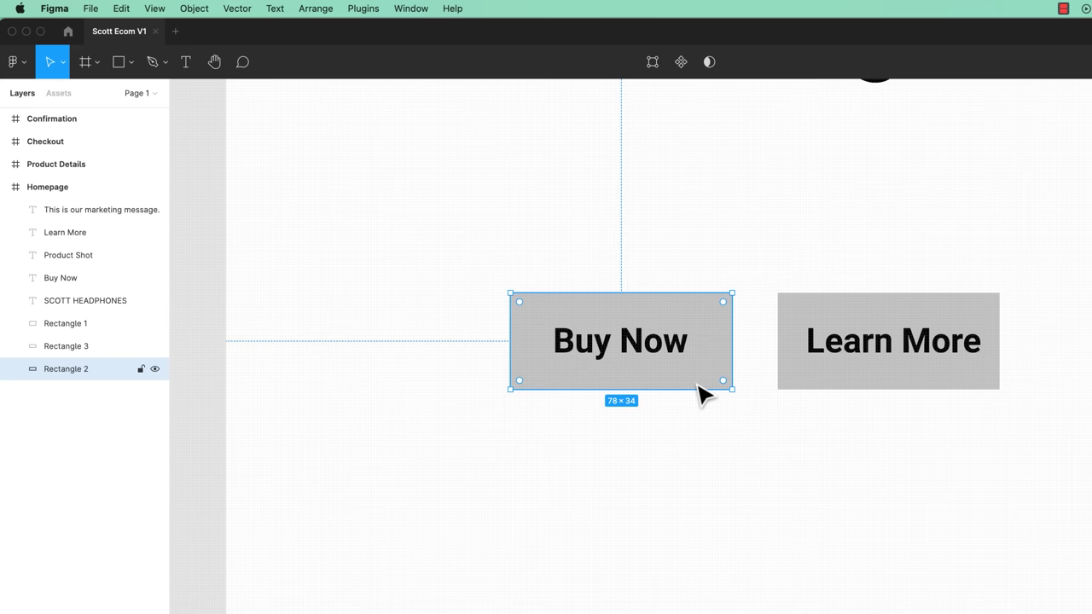
mouse_move(722, 302)
mouse_down()
mouse_move(732, 310)
mouse_move(712, 321)
mouse_move(726, 307)
mouse_up()
click(636, 531)
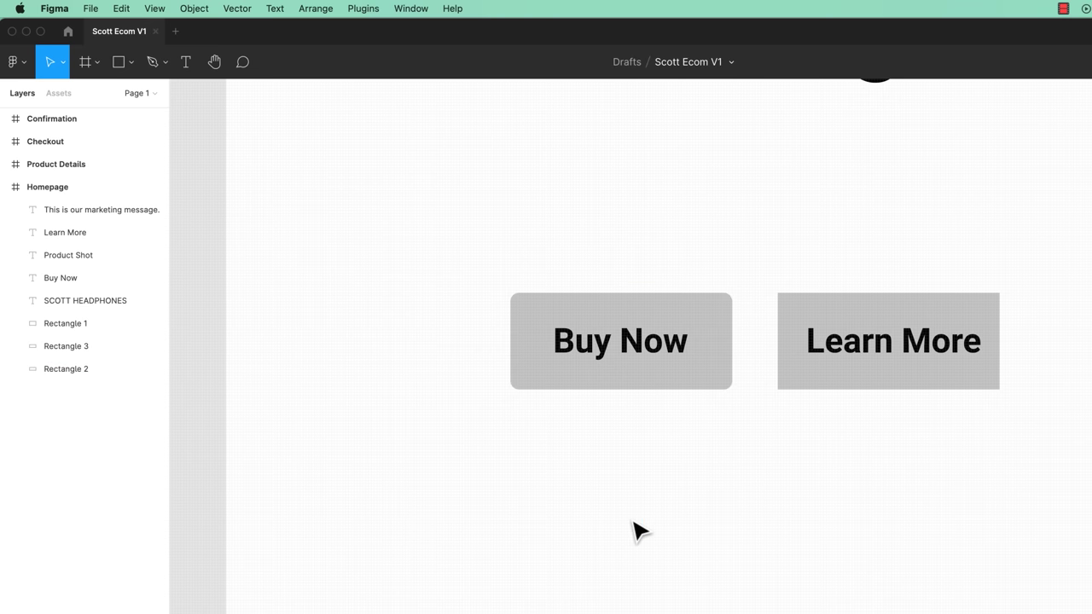
click(721, 299)
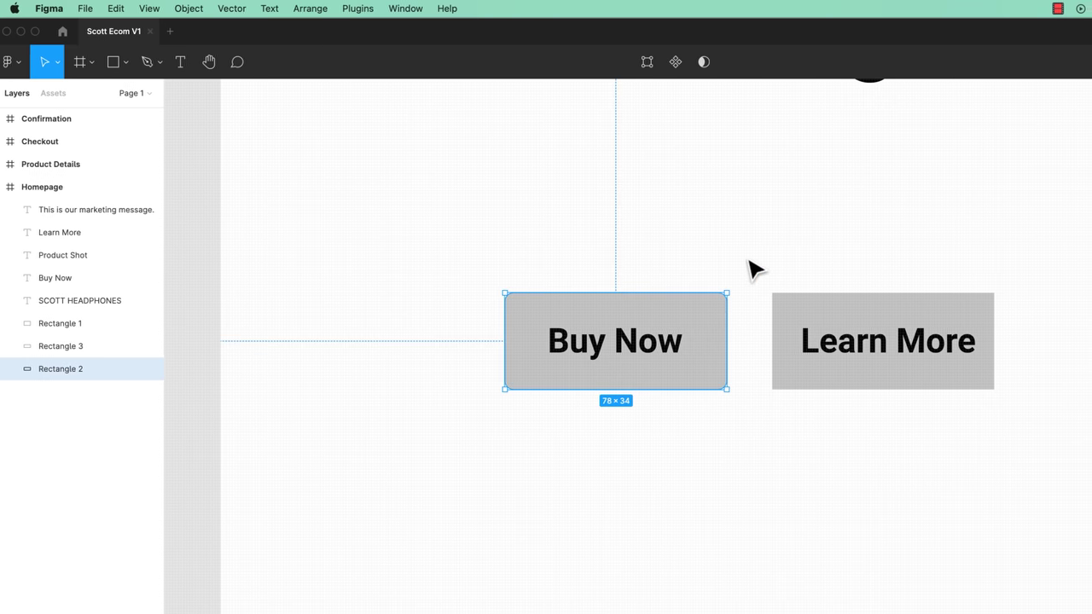
click(1066, 62)
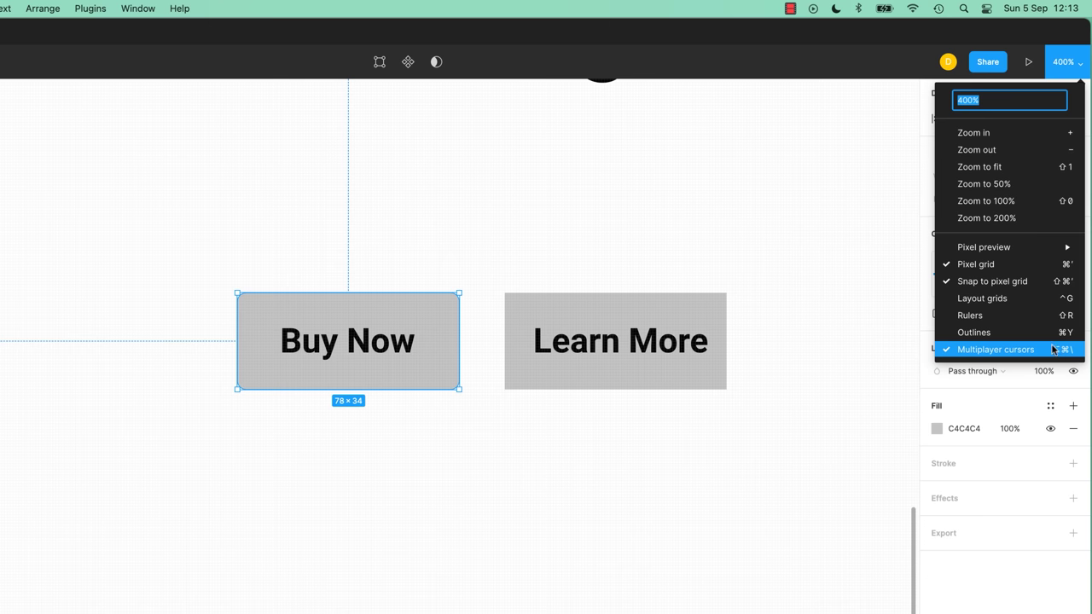
Zoom to 100% and raise the Buy Now button's corner radius to 5.
click(1066, 205)
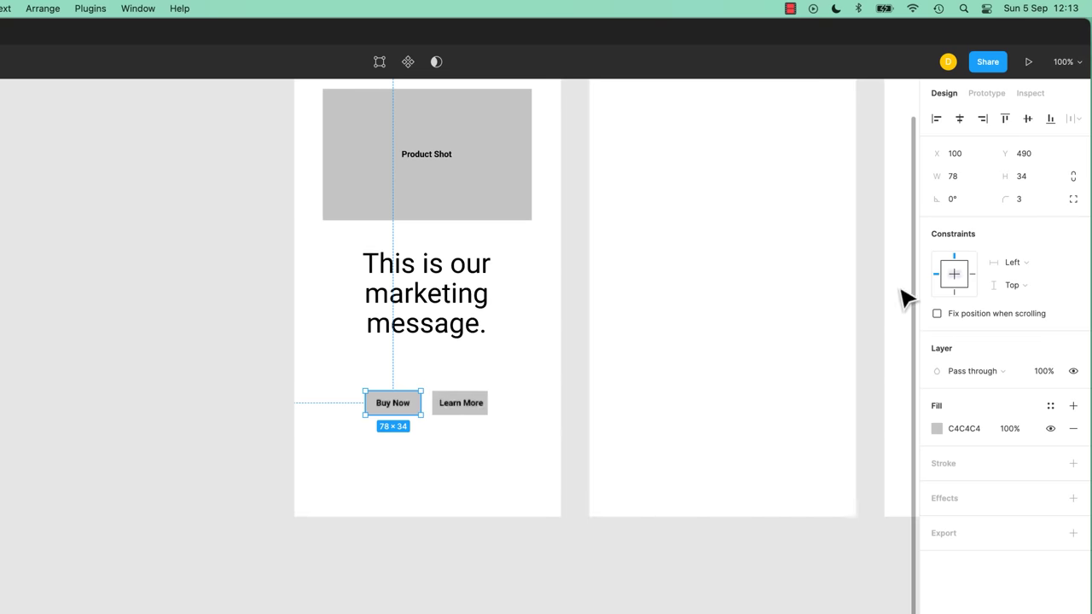
click(570, 390)
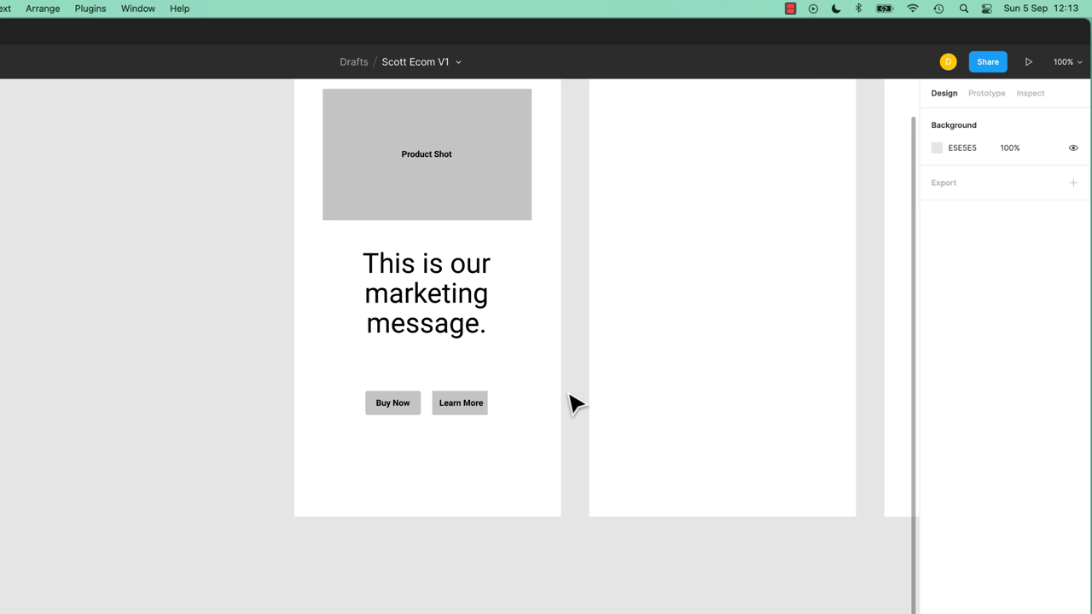
click(419, 397)
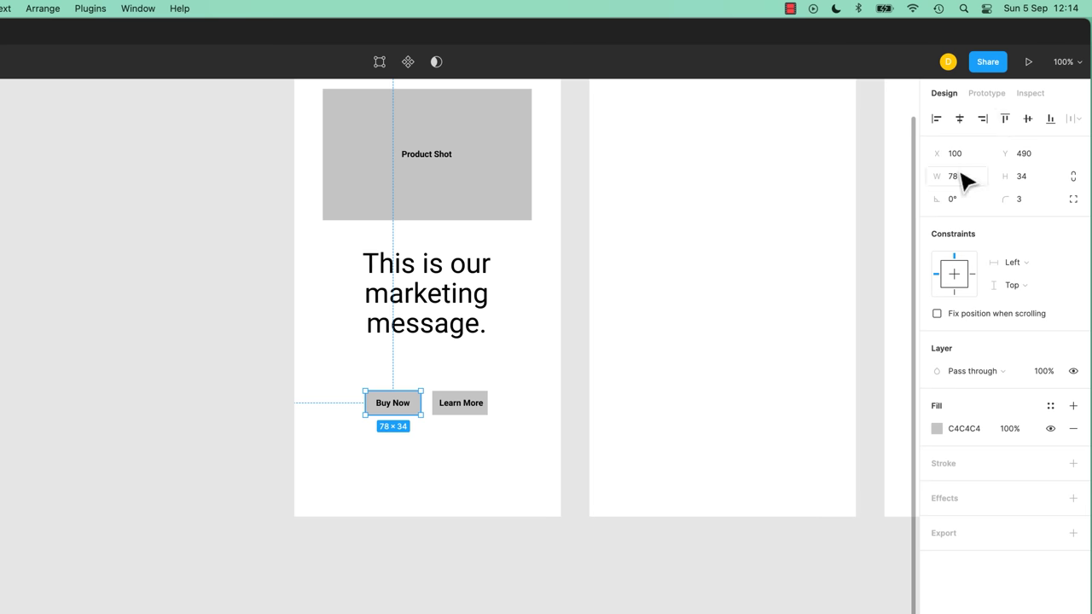
click(1032, 207)
key(Up)
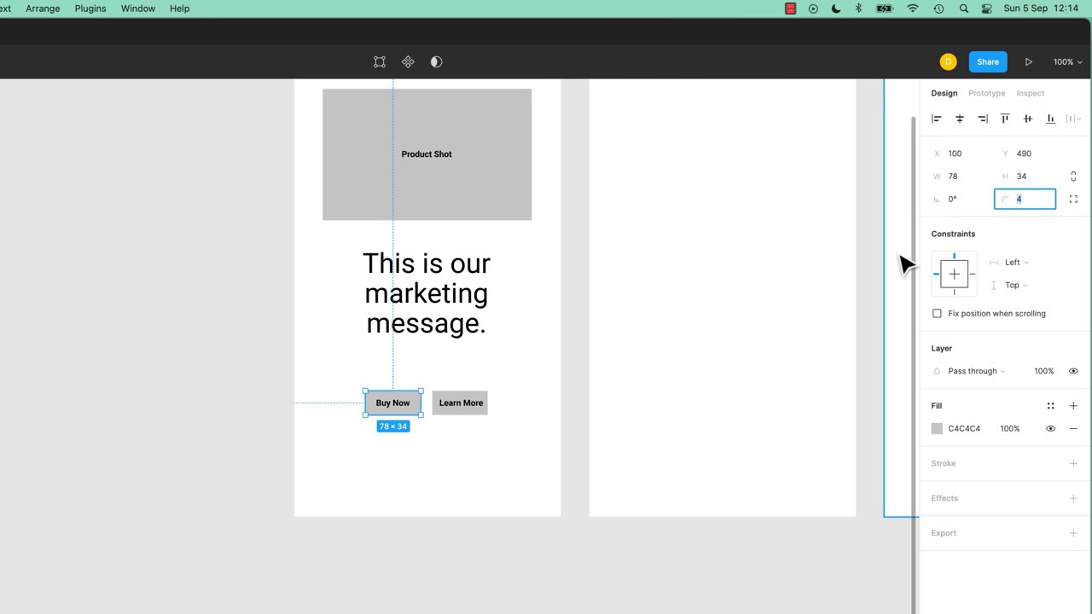
key(Up)
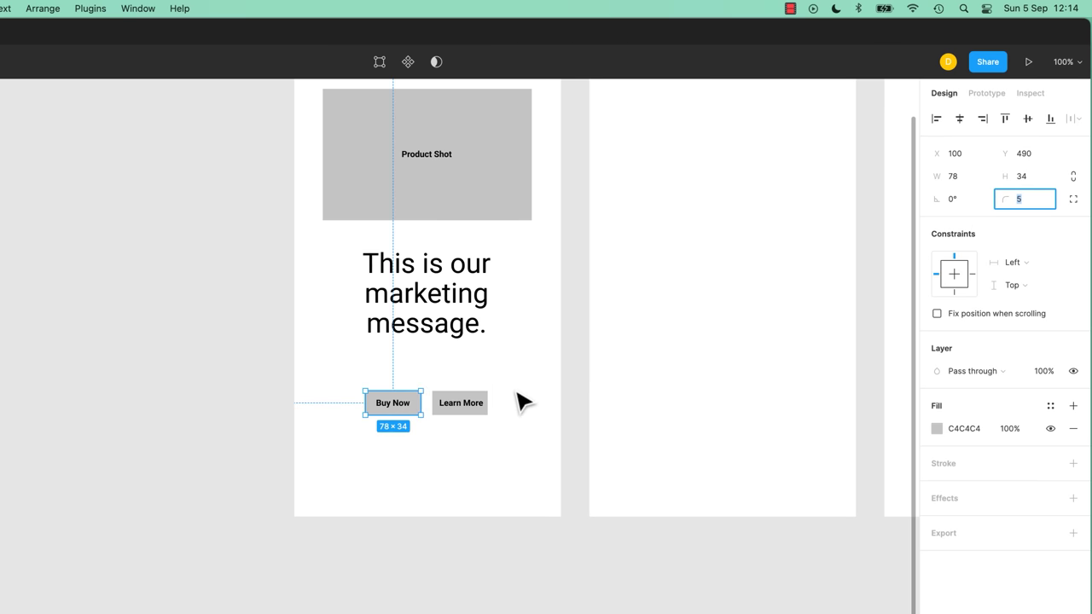
Set the Learn More button and Product Shot box corner radius to 5.
click(482, 399)
click(1030, 205)
text(5)
key(Return)
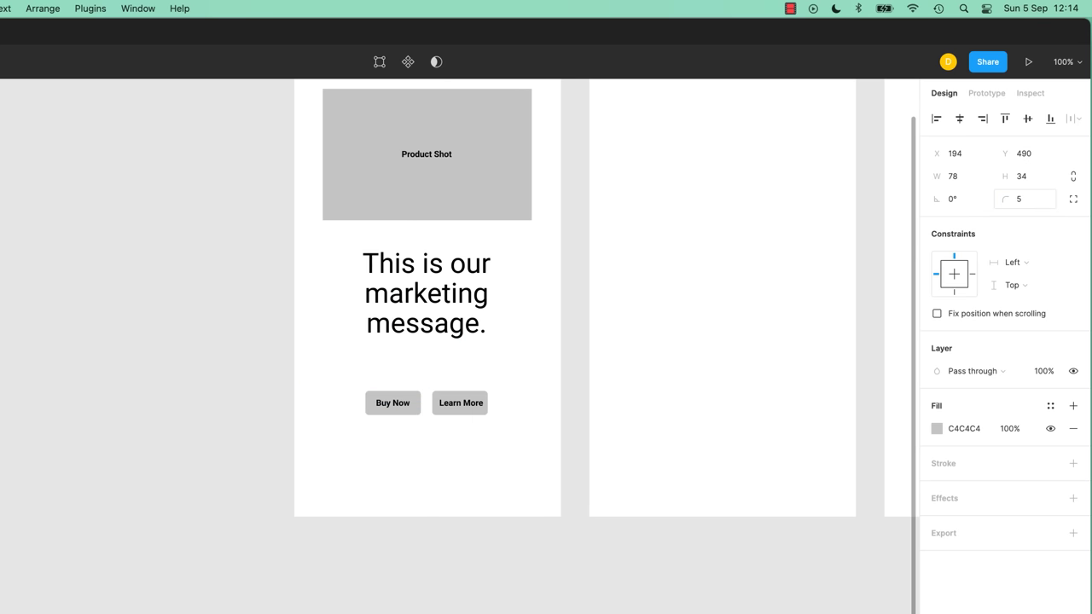
click(517, 185)
click(1037, 202)
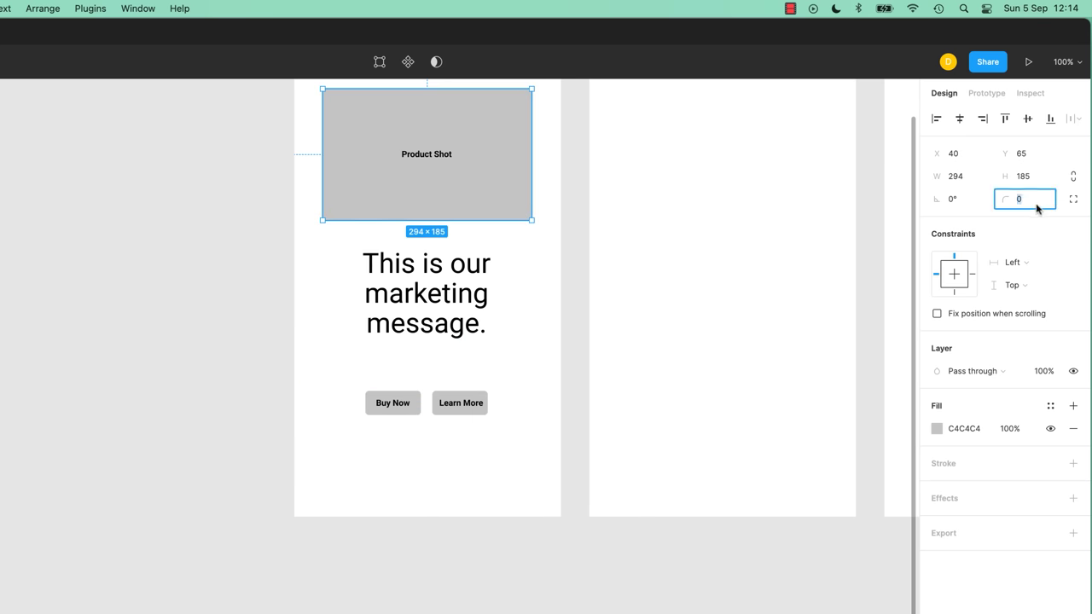
click(195, 378)
drag(236, 308, 190, 527)
click(438, 425)
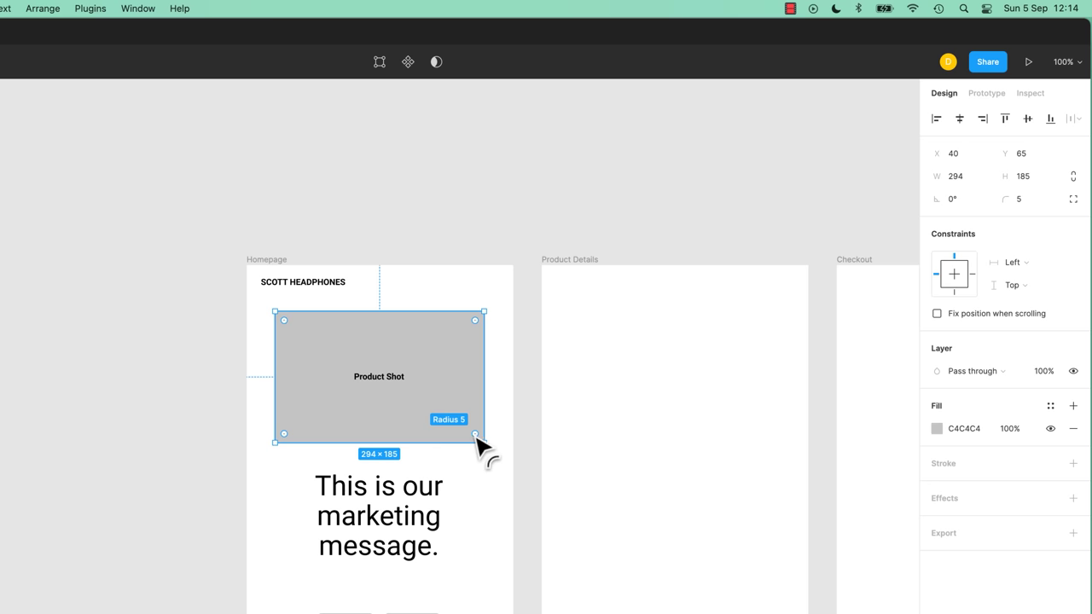
drag(475, 435, 405, 388)
click(145, 465)
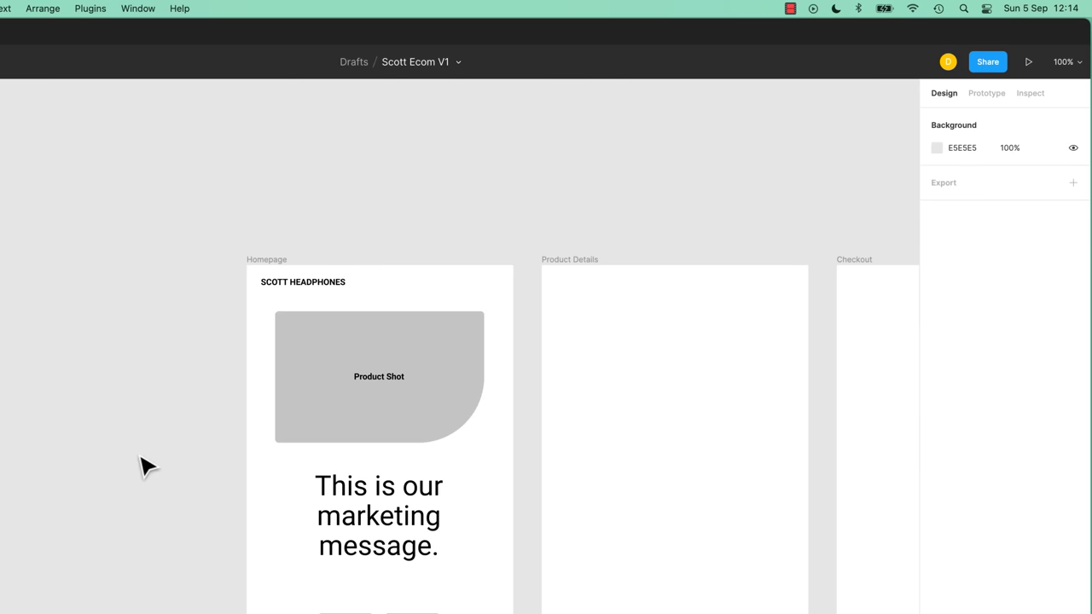
key(super+z)
key(super+z)
click(145, 465)
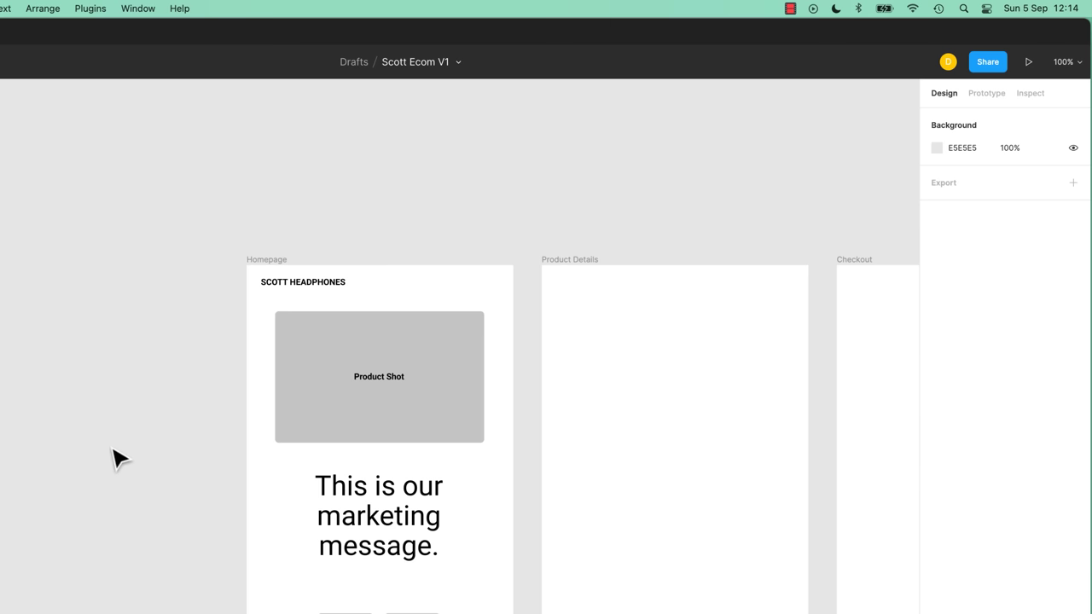
click(465, 437)
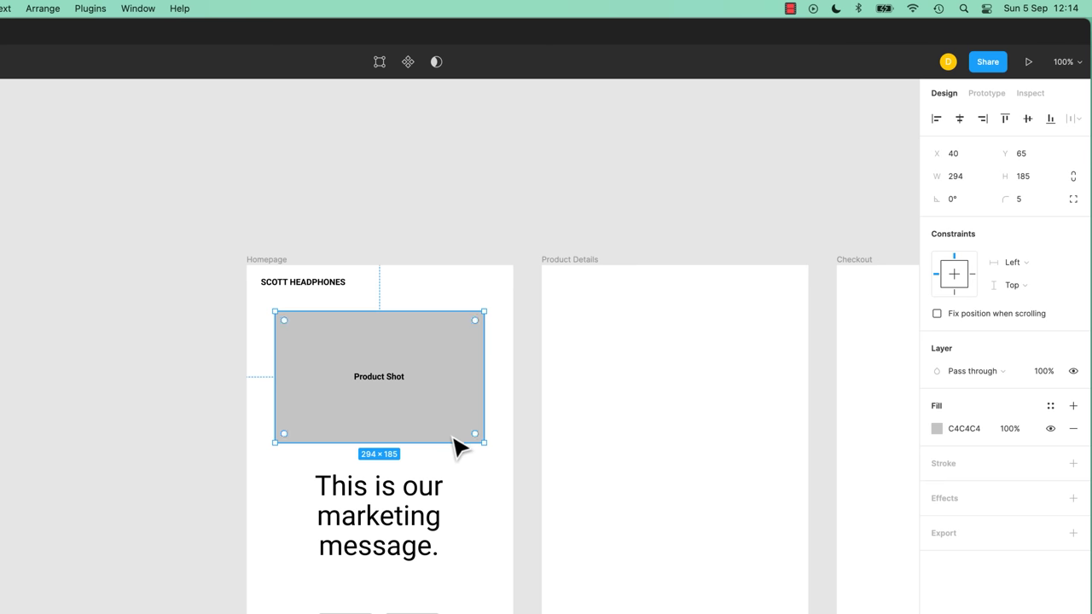
drag(478, 435, 402, 485)
click(243, 510)
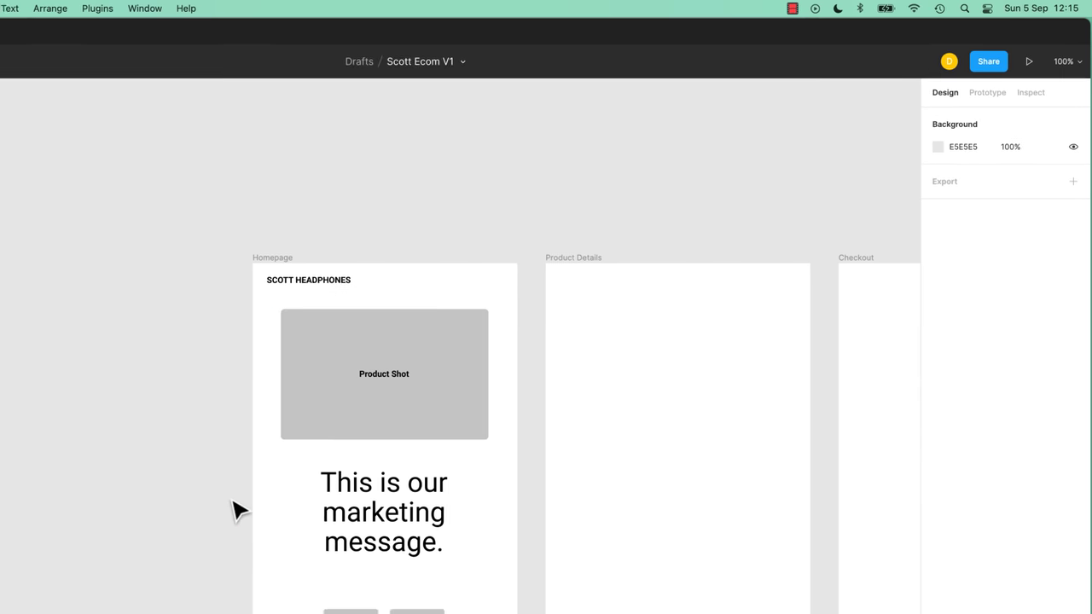
Draw a 31×31 grey circle, Ellipse 1, below the Product Shot at X 292, Y 255.
scroll(239, 480, up, 5)
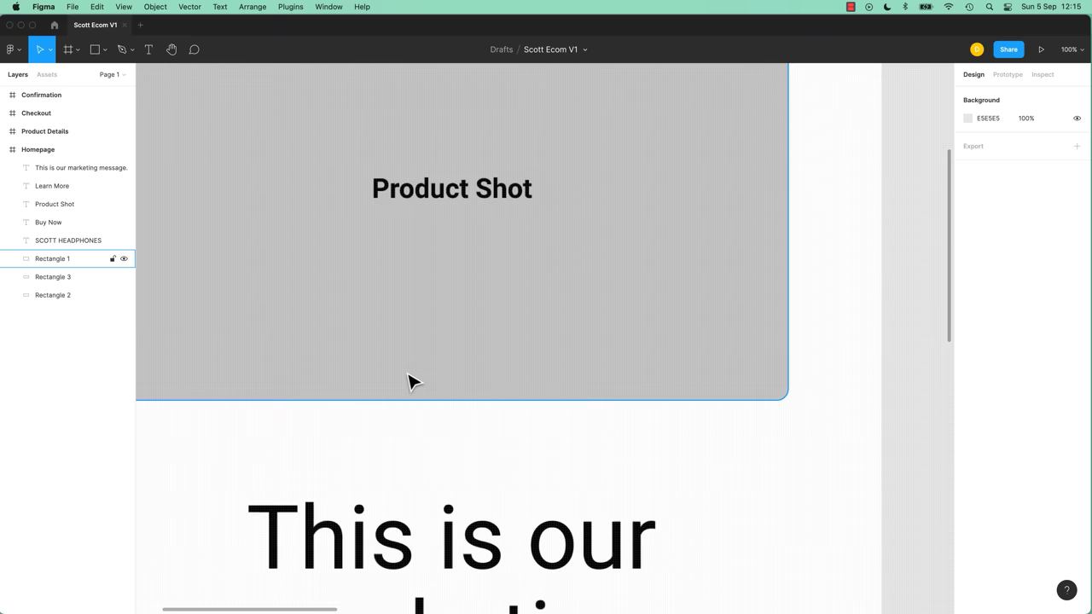
drag(529, 324, 367, 432)
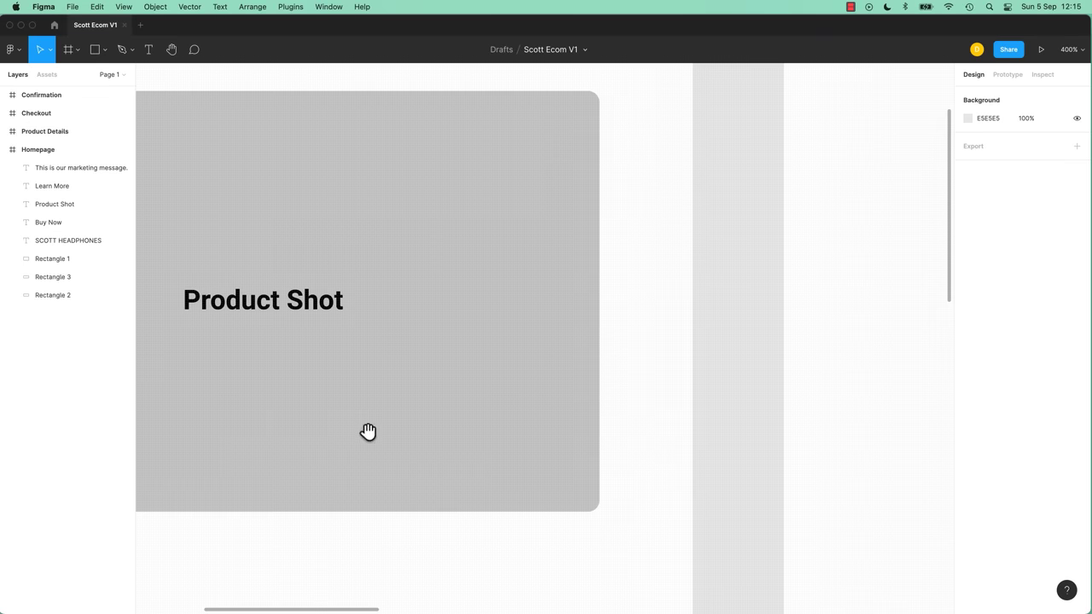
click(105, 50)
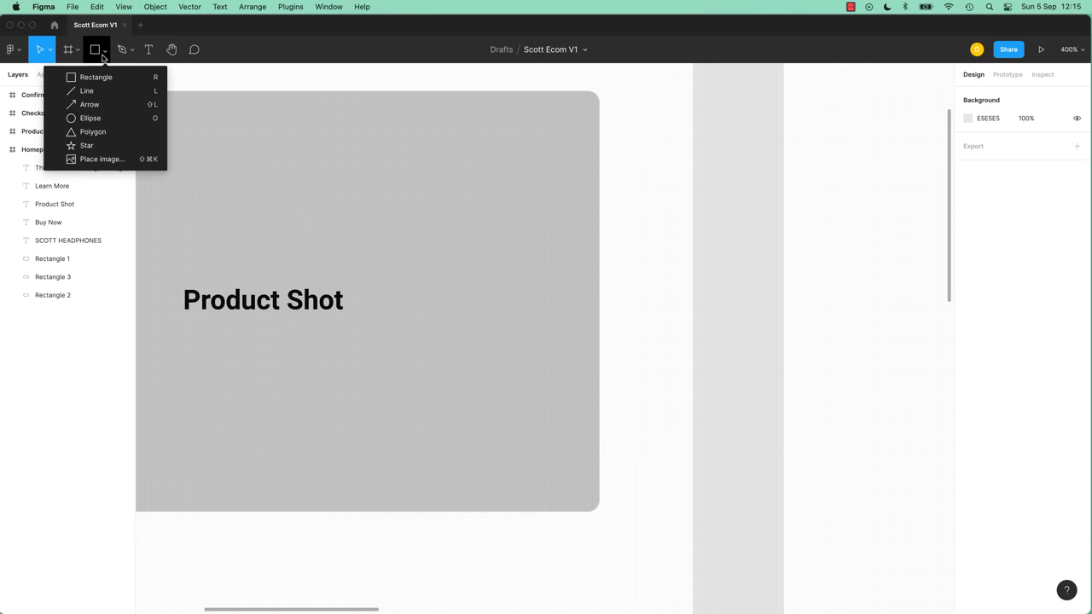
click(154, 122)
mouse_move(472, 412)
mouse_down()
mouse_move(554, 481)
mouse_move(434, 346)
mouse_move(639, 561)
mouse_move(546, 385)
mouse_move(495, 487)
mouse_move(569, 507)
mouse_move(539, 451)
mouse_move(537, 517)
mouse_move(556, 480)
mouse_move(540, 485)
mouse_move(564, 504)
mouse_move(479, 408)
mouse_up()
key(Delete)
key(Escape)
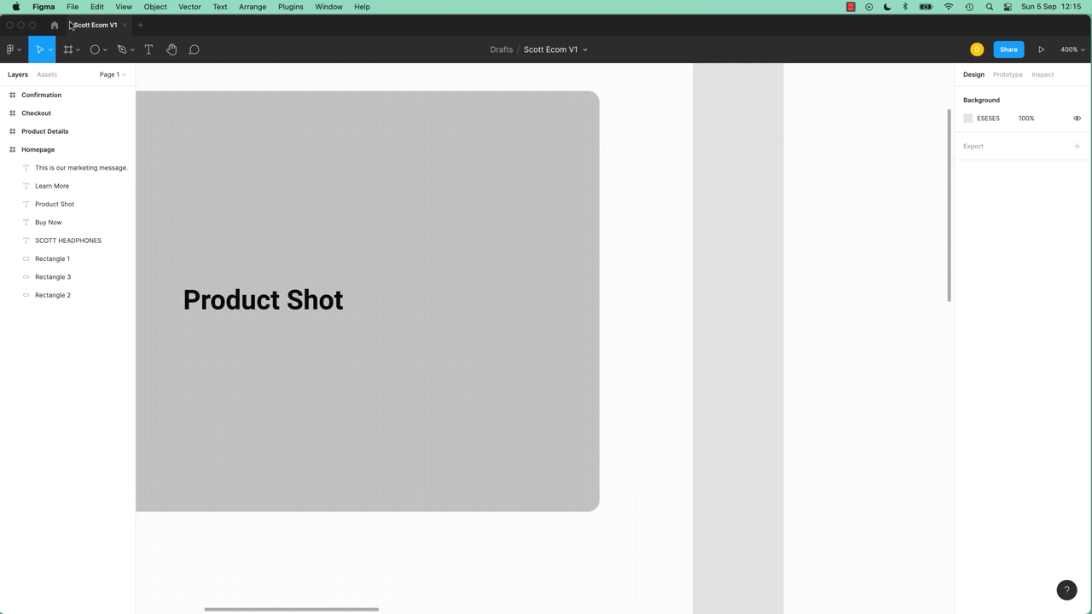
click(97, 50)
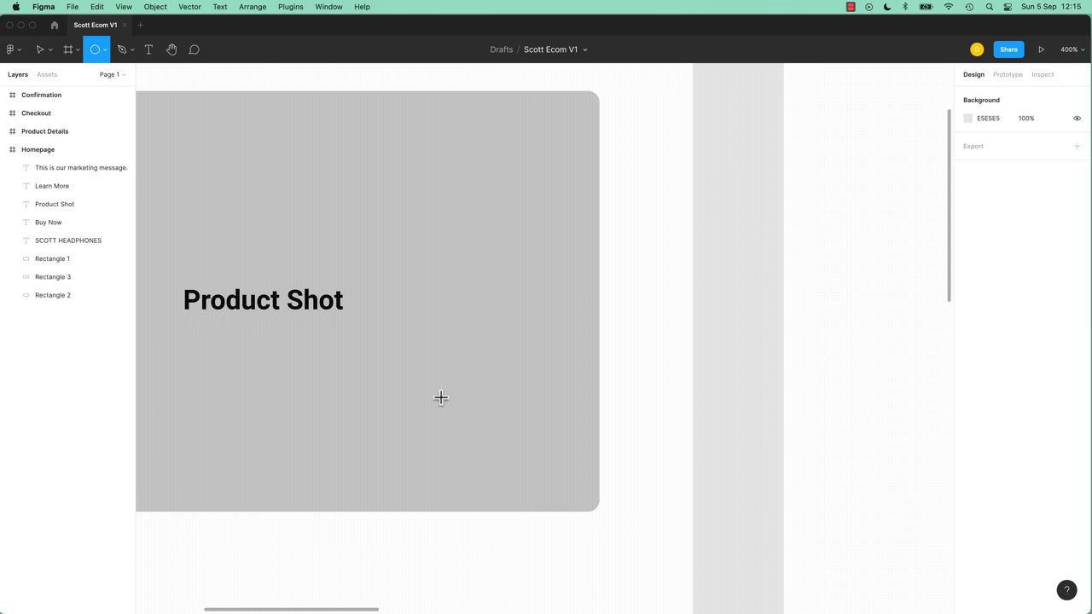
mouse_move(426, 353)
mouse_down()
mouse_move(492, 429)
mouse_move(524, 368)
mouse_move(409, 337)
mouse_move(524, 447)
mouse_move(481, 383)
mouse_move(563, 407)
mouse_move(509, 395)
mouse_move(501, 445)
mouse_move(534, 403)
mouse_move(495, 415)
mouse_move(529, 442)
mouse_move(497, 421)
mouse_move(483, 463)
mouse_move(551, 559)
mouse_up()
key(space)
drag(631, 537, 646, 410)
Add a '+' text layer and move it onto the grey circle.
key(t)
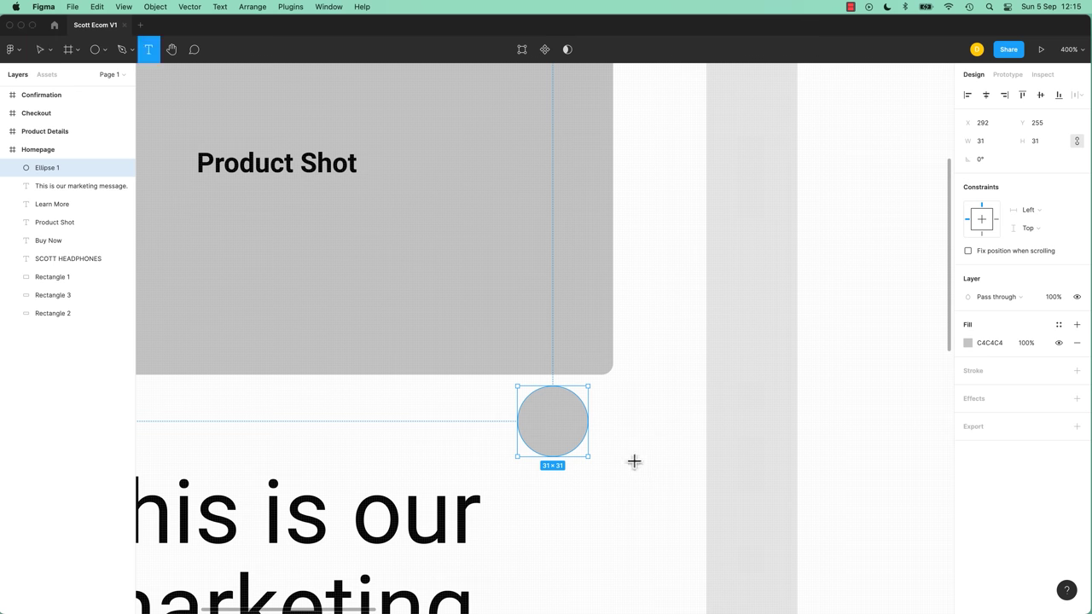
click(620, 423)
text(+)
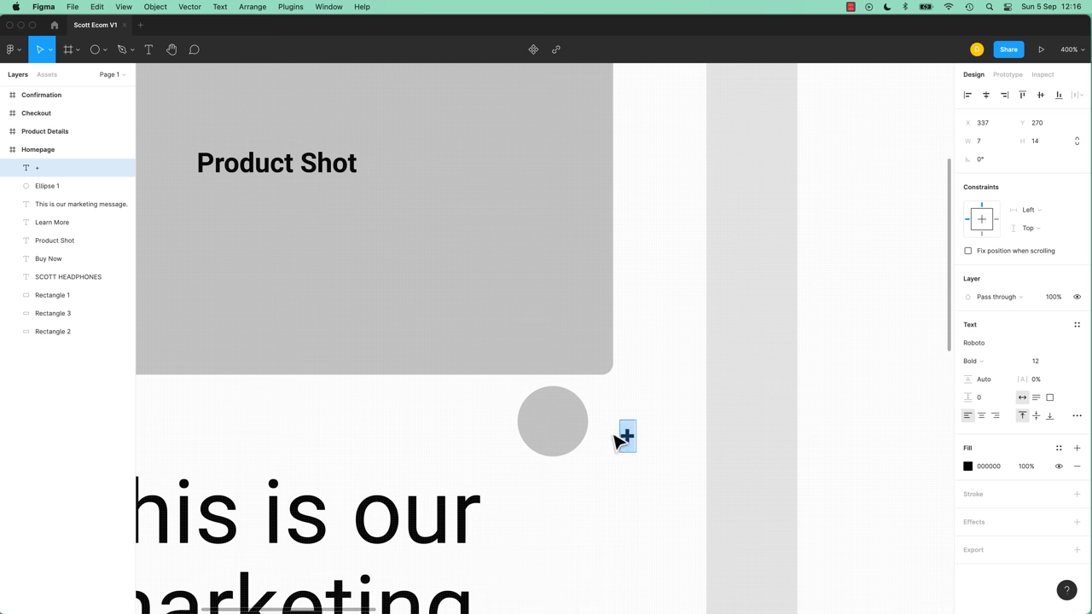
key(Escape)
drag(627, 436, 552, 420)
Make the plus sign size 20, Regular weight, centred on the circle at X 302, Y 259.
click(1050, 361)
key(Up)
key(Up)
key(Up)
key(Up)
key(Up)
key(Up)
key(Up)
key(Up)
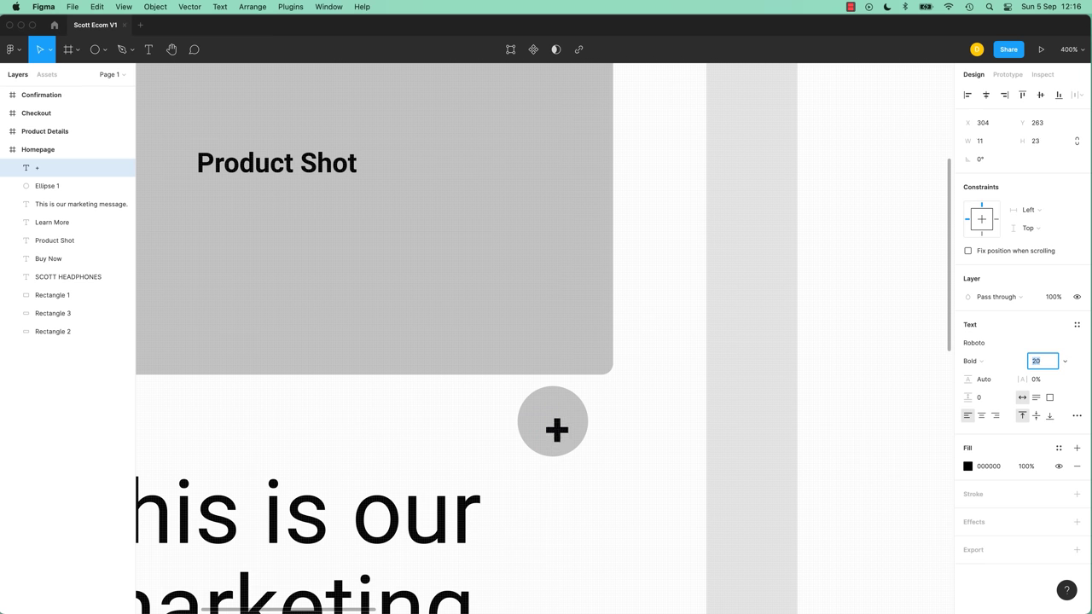
click(973, 361)
click(999, 333)
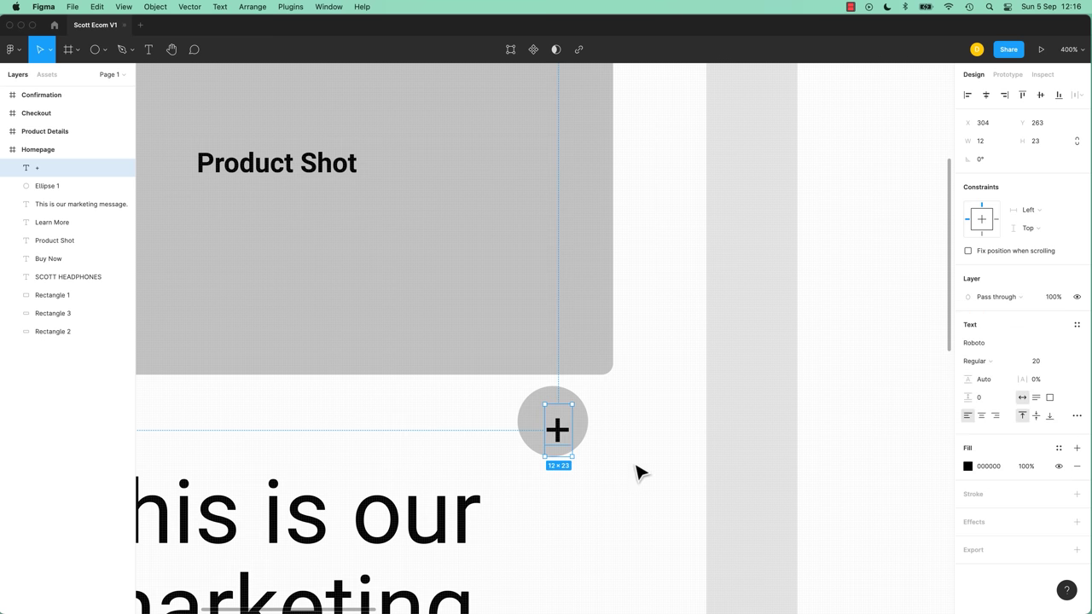
drag(558, 434, 555, 427)
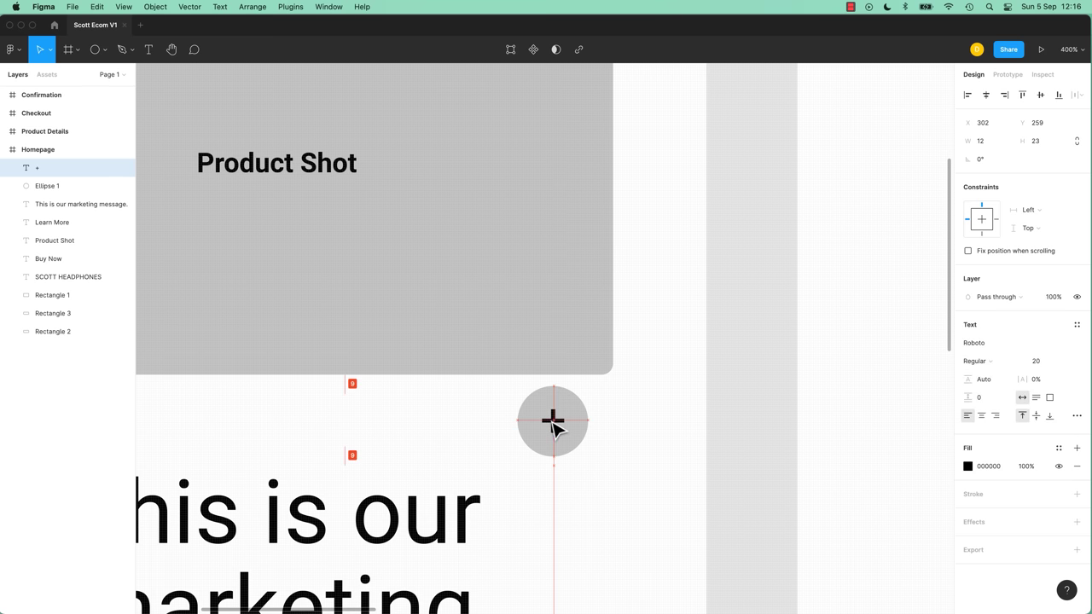
click(642, 435)
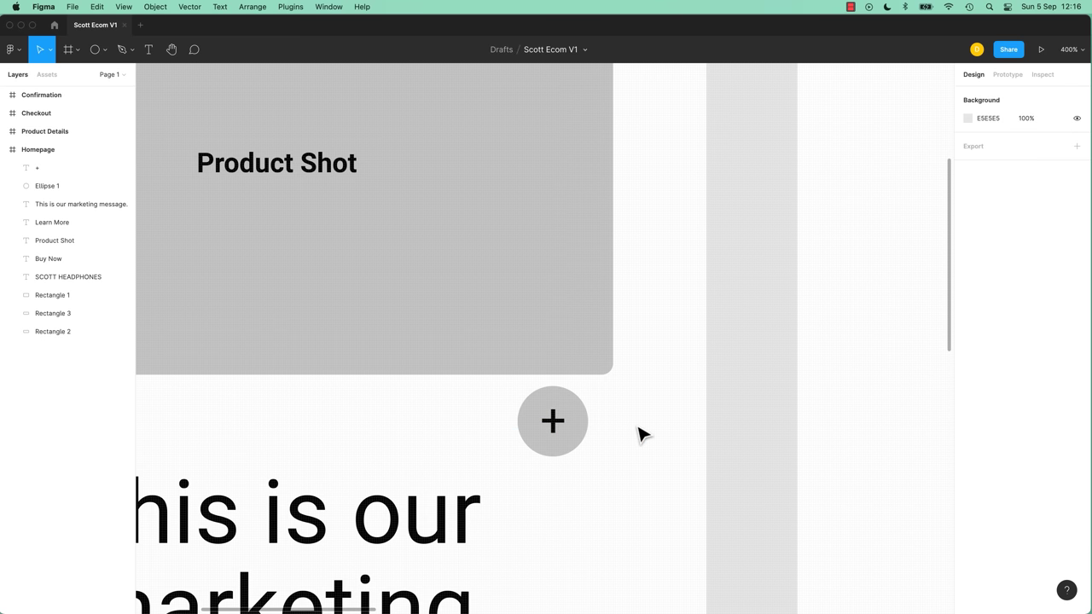
click(576, 420)
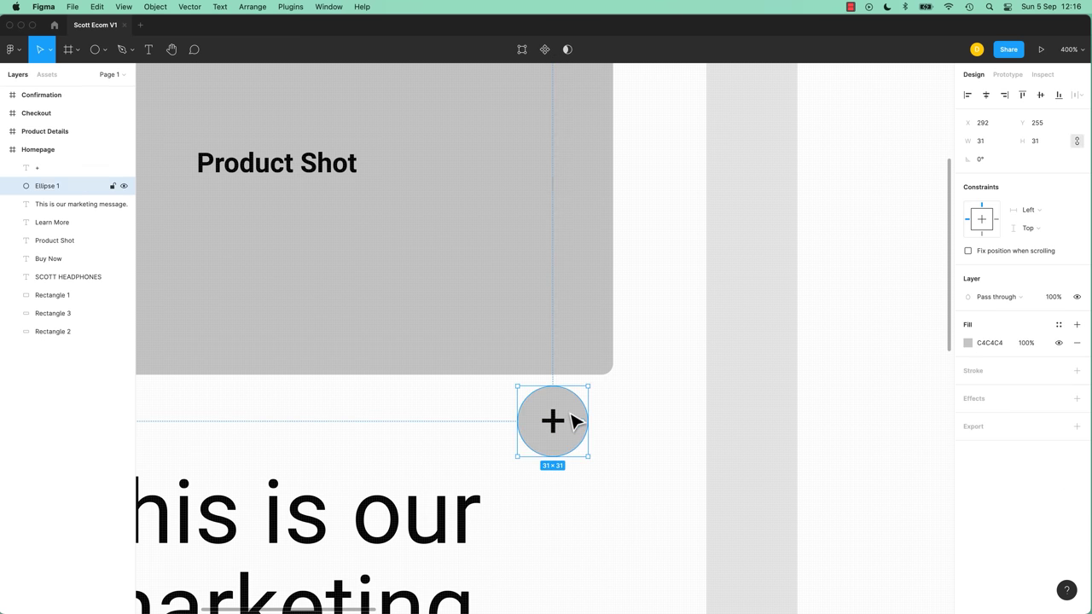
click(573, 315)
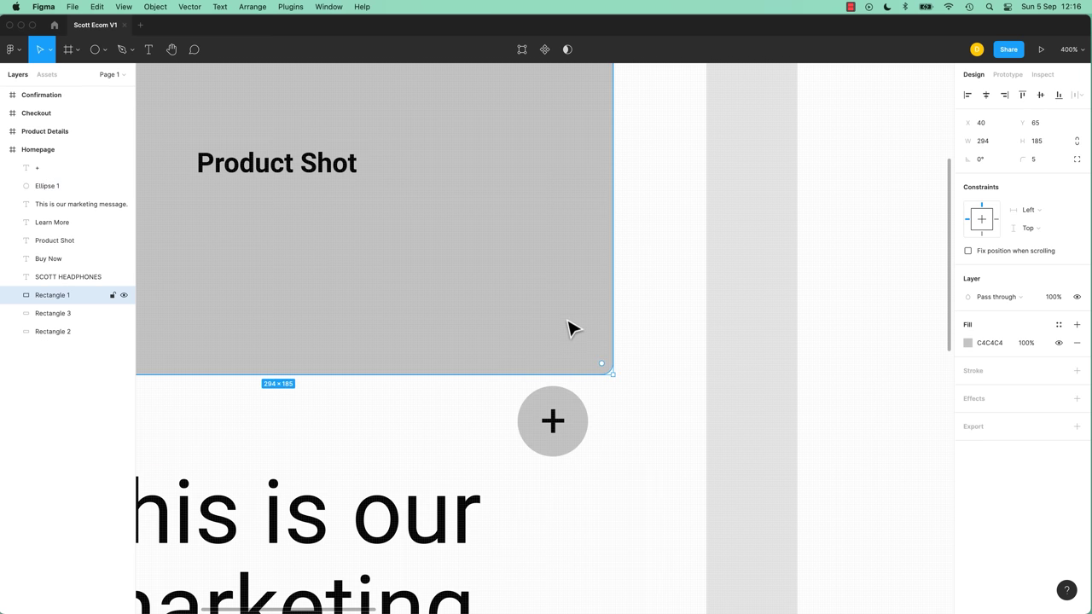
click(579, 416)
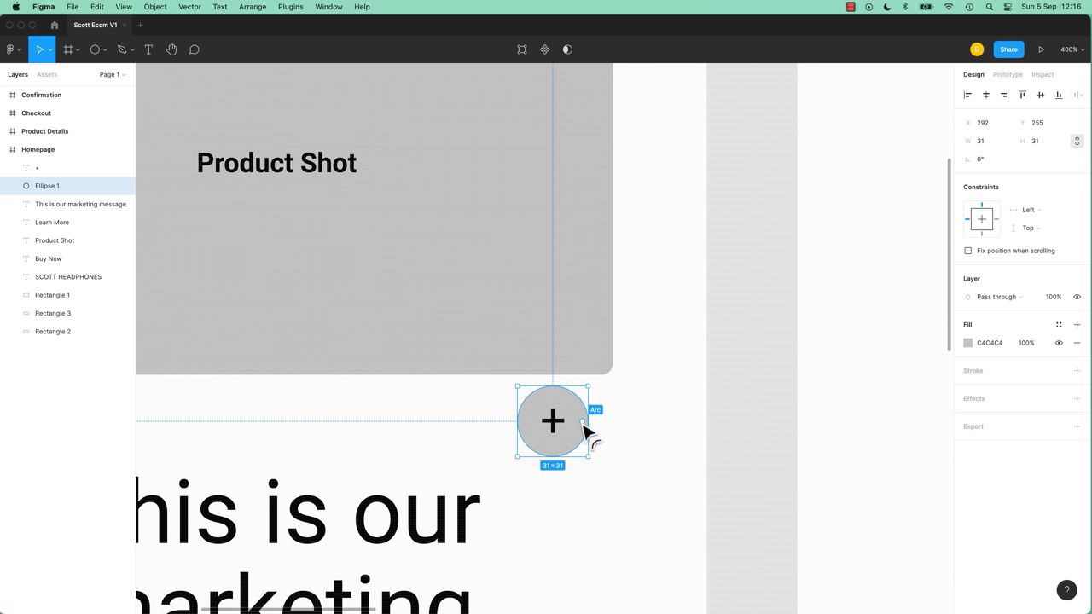
drag(583, 422, 582, 420)
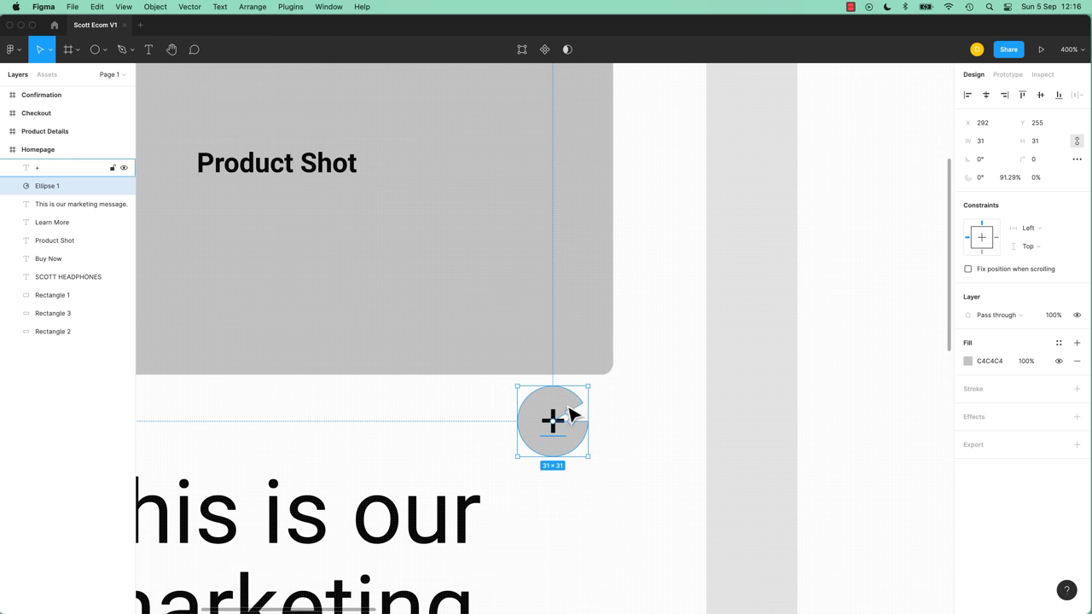
click(631, 424)
click(580, 423)
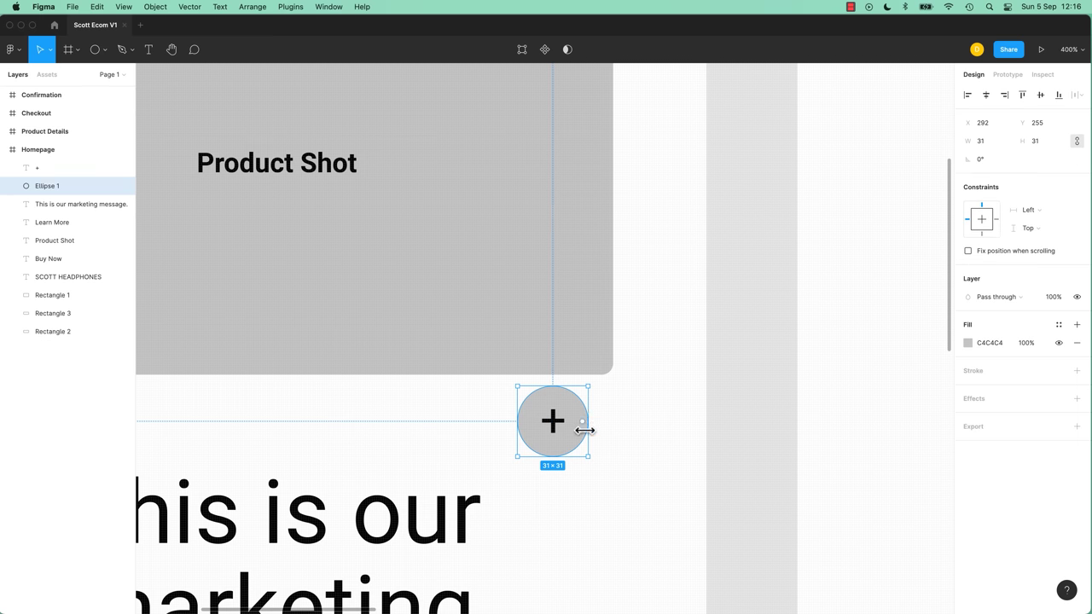
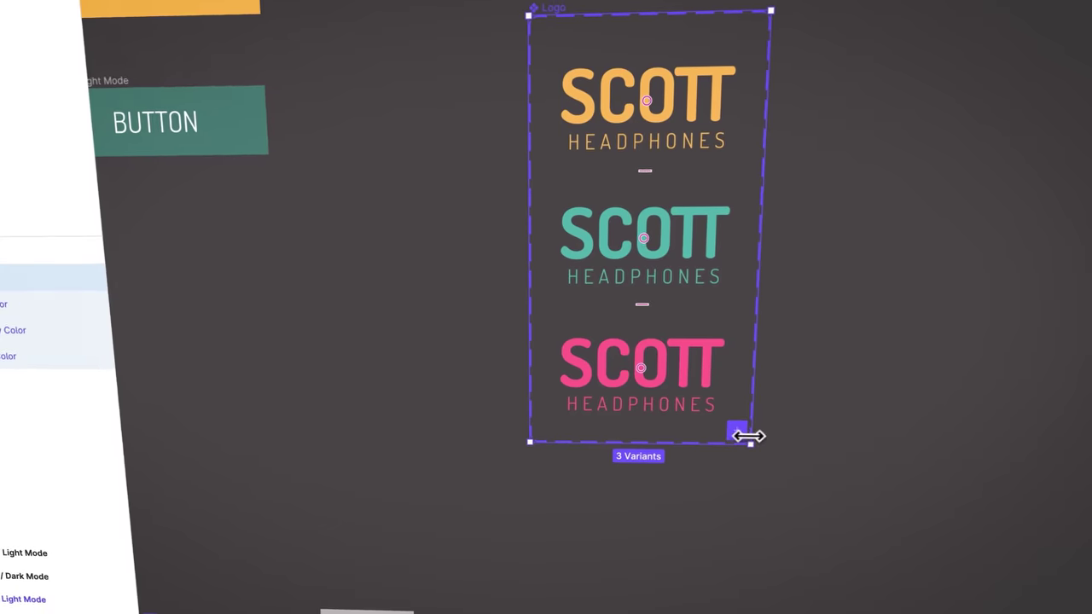
Open the Scott Ecom V1 file from Drafts to view its Homepage frame.
click(739, 434)
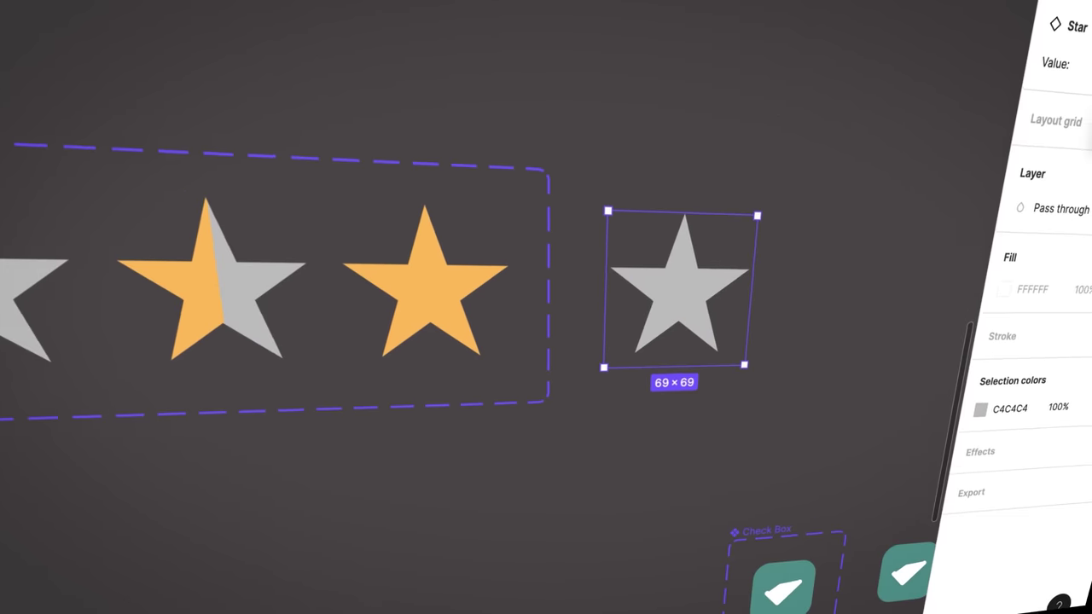
click(1066, 144)
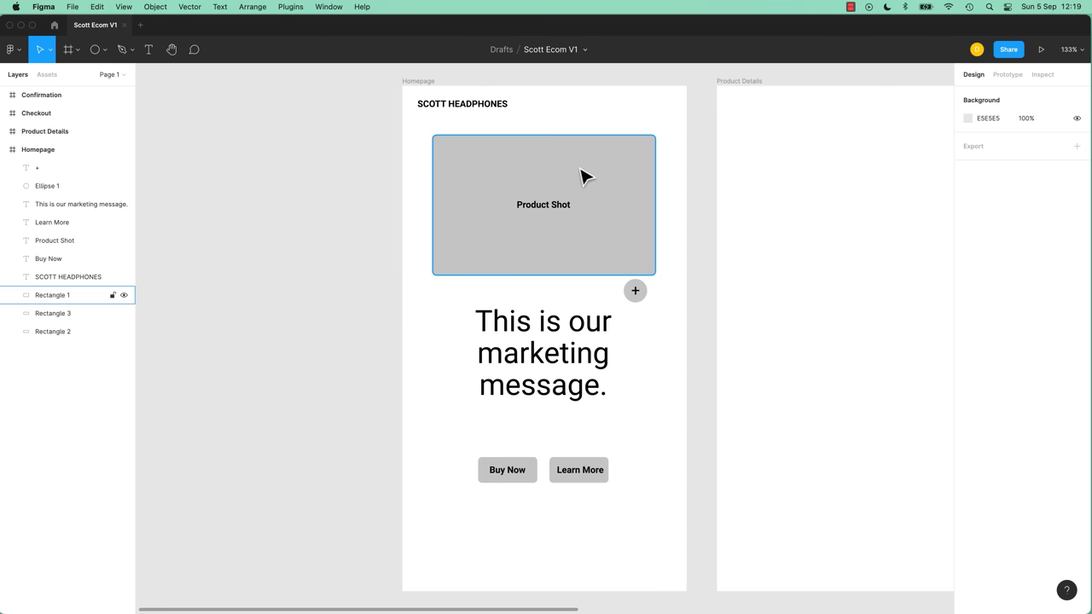
Select the grey Rectangle 1 placeholder and bring up its fill colour picker.
click(583, 176)
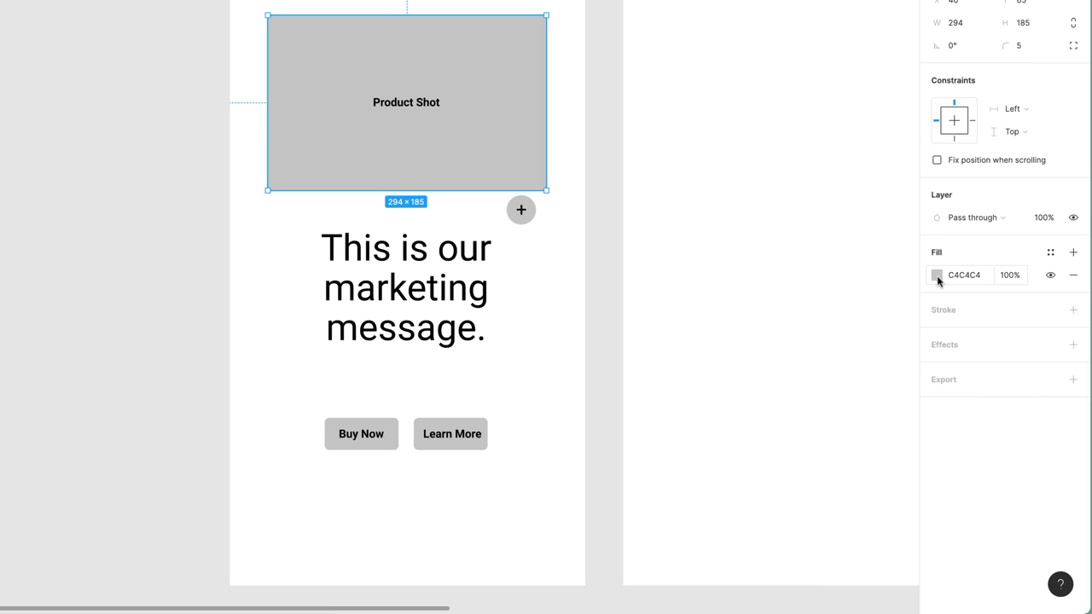
click(937, 277)
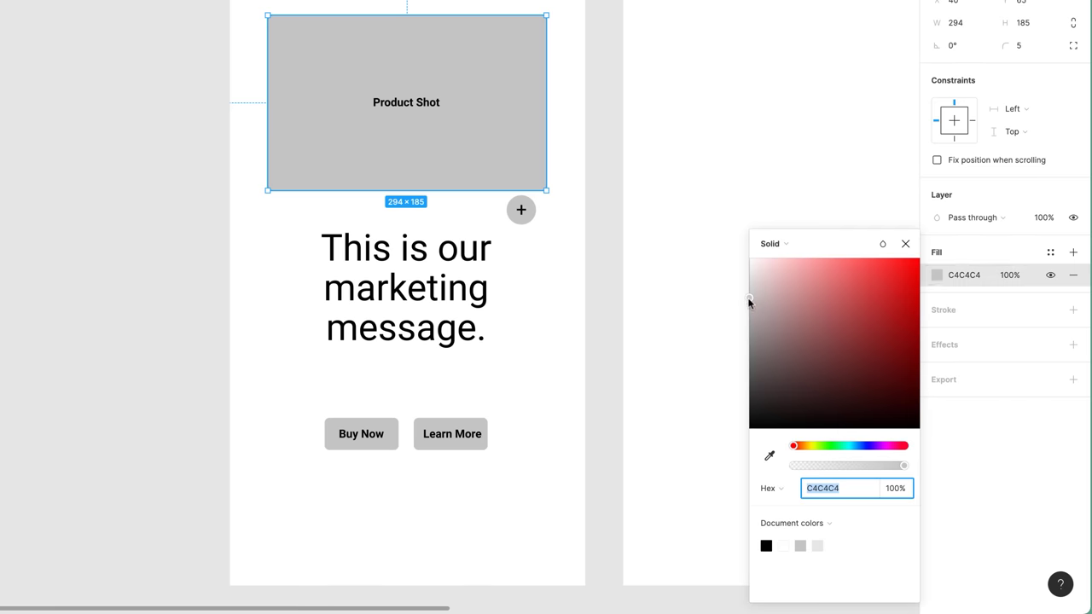
Try red, teal, white and black shades for the placeholder fill.
drag(749, 301, 837, 349)
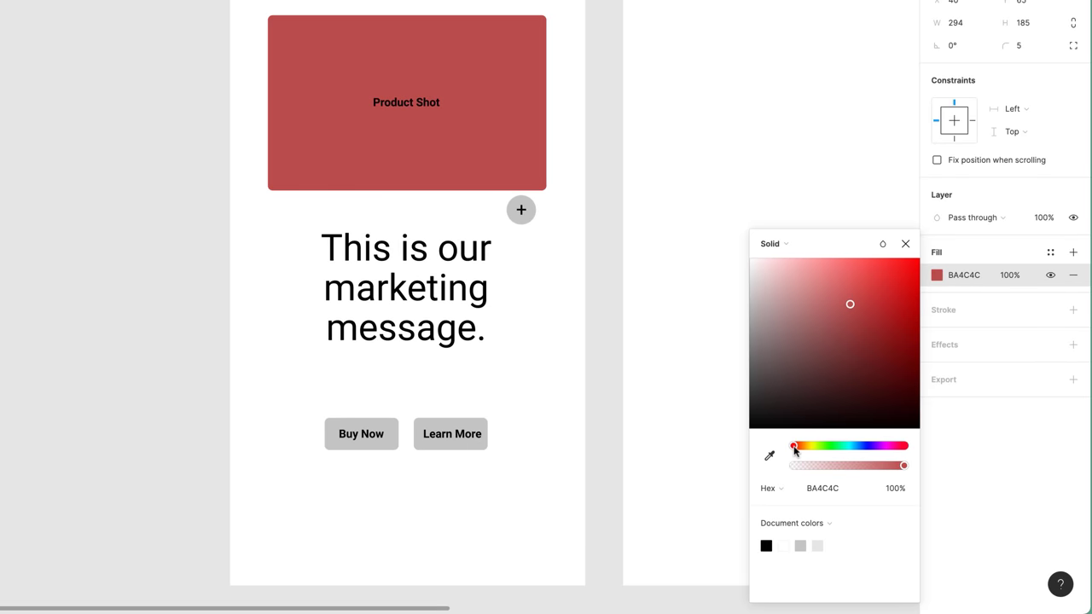
drag(794, 446, 845, 446)
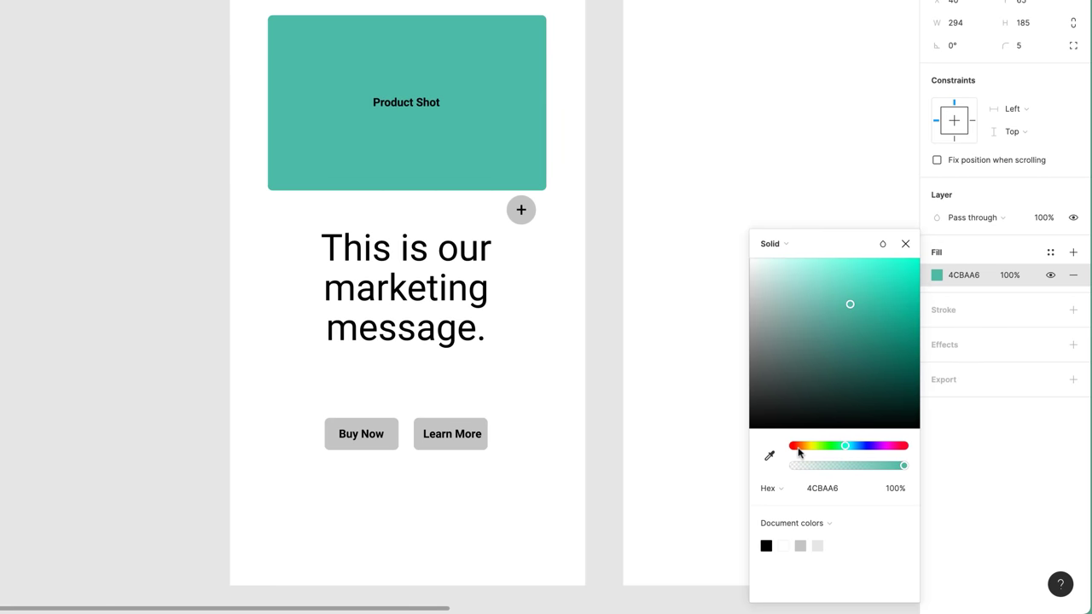
drag(853, 301, 885, 255)
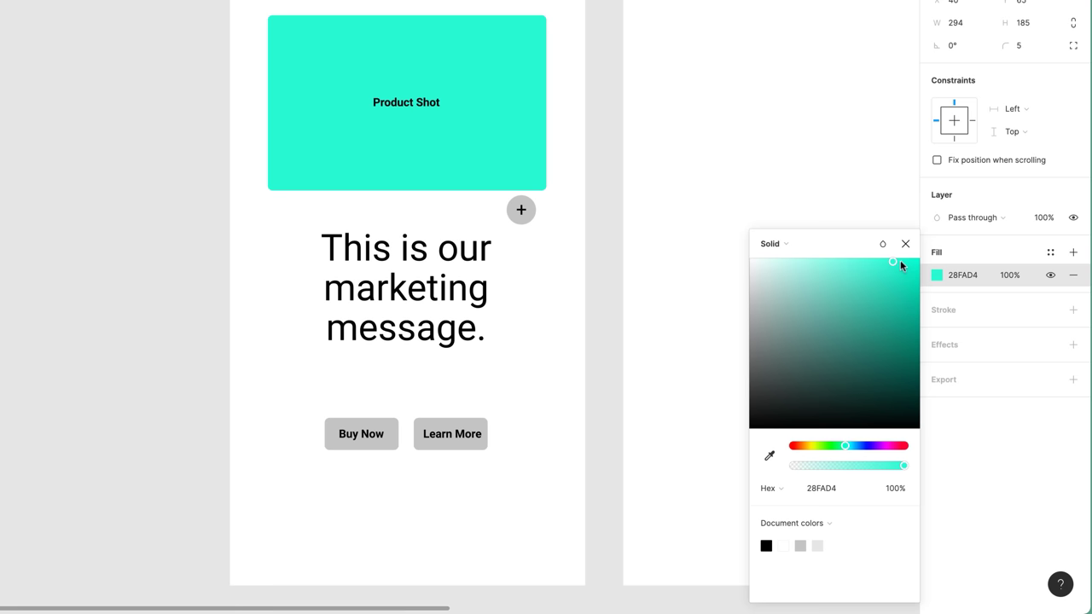
drag(874, 264, 741, 263)
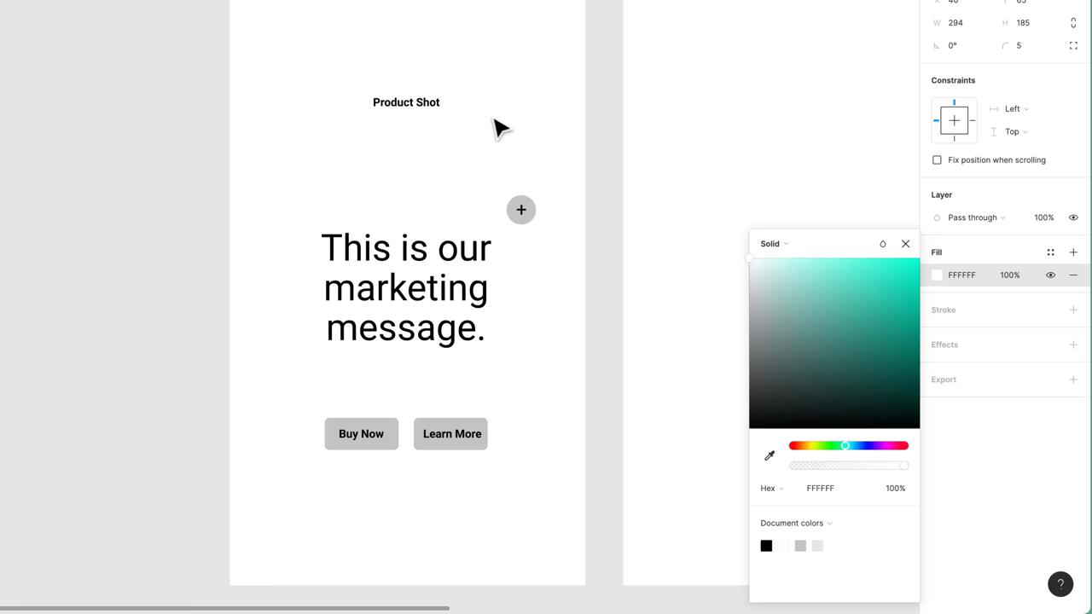
drag(798, 291, 749, 266)
drag(698, 219, 1046, 558)
drag(733, 551, 1029, 545)
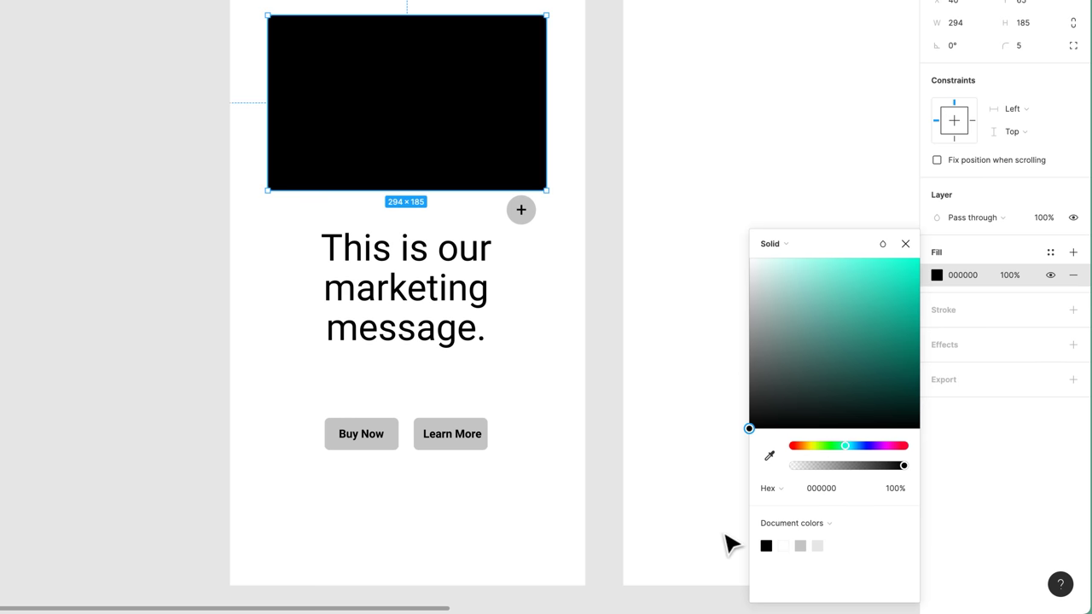
key(ctrl+z)
key(ctrl+z)
key(ctrl+z)
key(ctrl+shift+z)
key(ctrl+shift+z)
key(ctrl+shift+z)
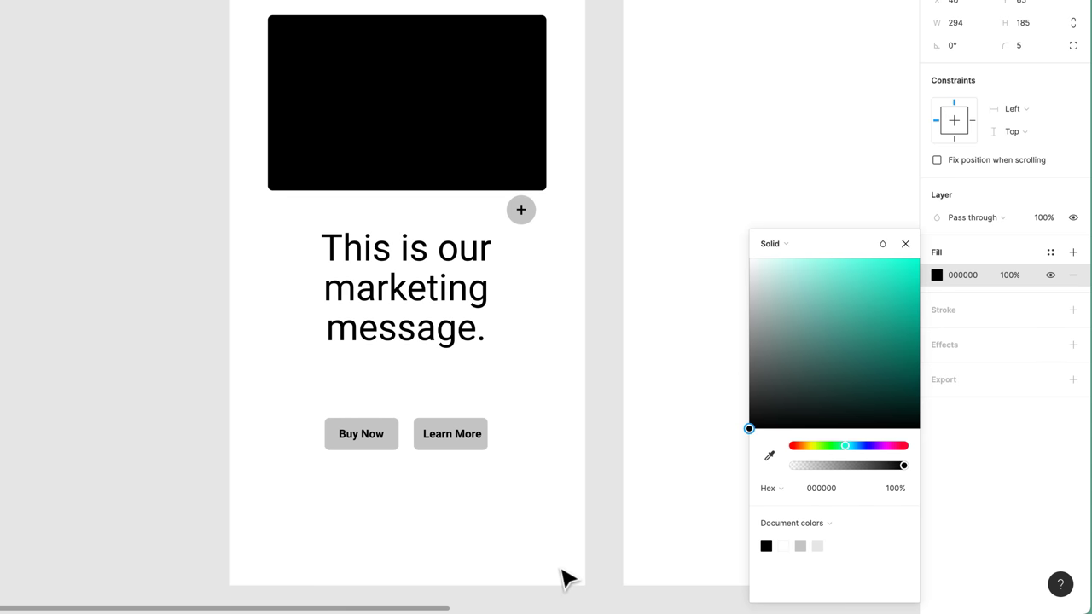
Set the placeholder fill to mint 49FAC5 at 72% opacity.
drag(920, 428, 895, 269)
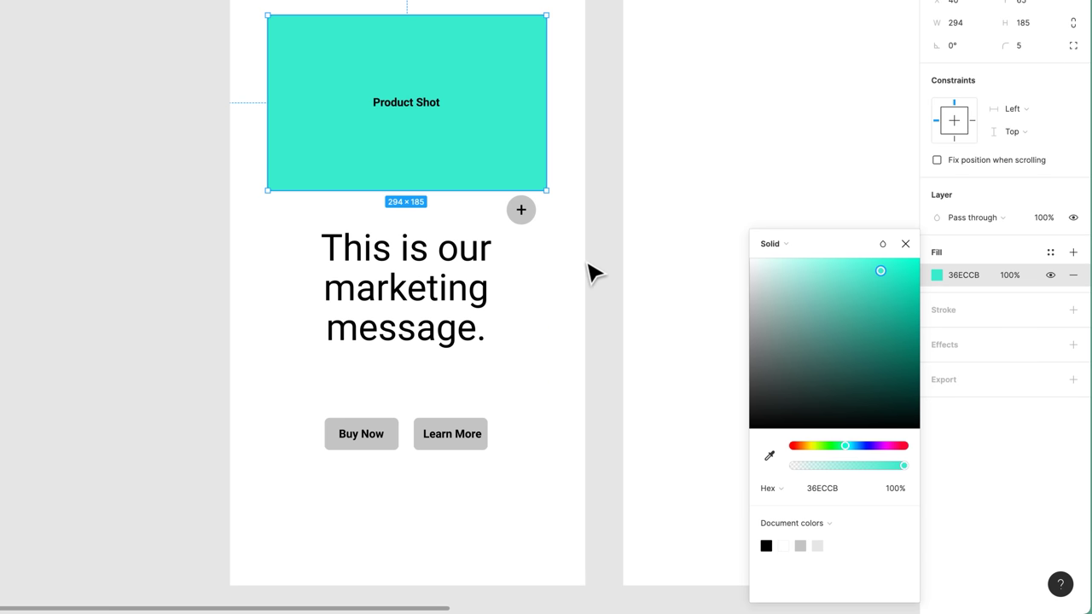
drag(860, 447, 851, 449)
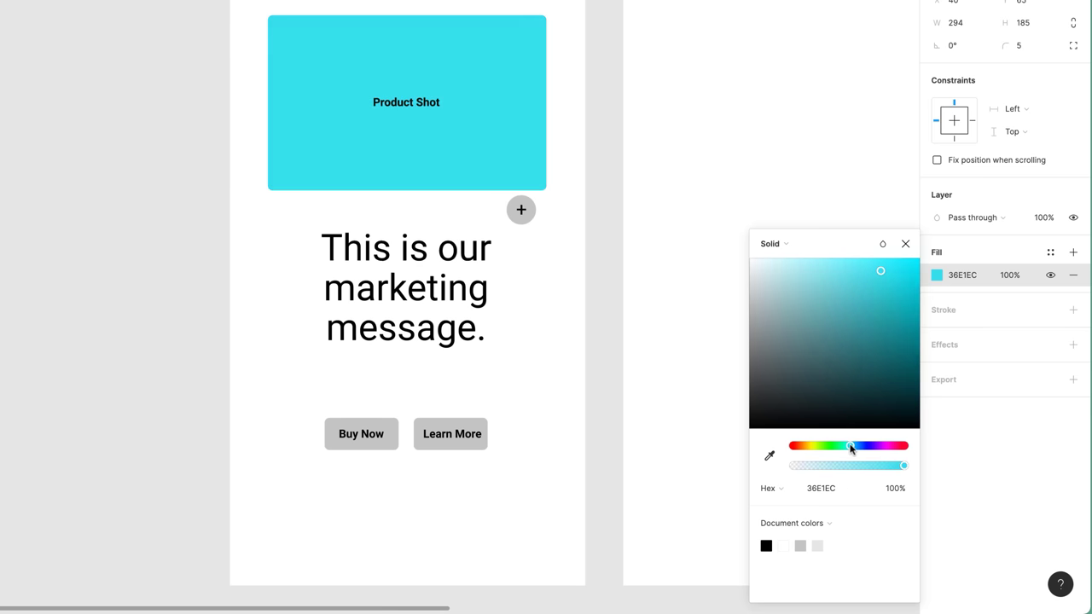
mouse_move(881, 271)
mouse_down()
mouse_move(900, 274)
mouse_move(856, 278)
mouse_move(883, 292)
mouse_move(855, 270)
mouse_move(870, 265)
mouse_up()
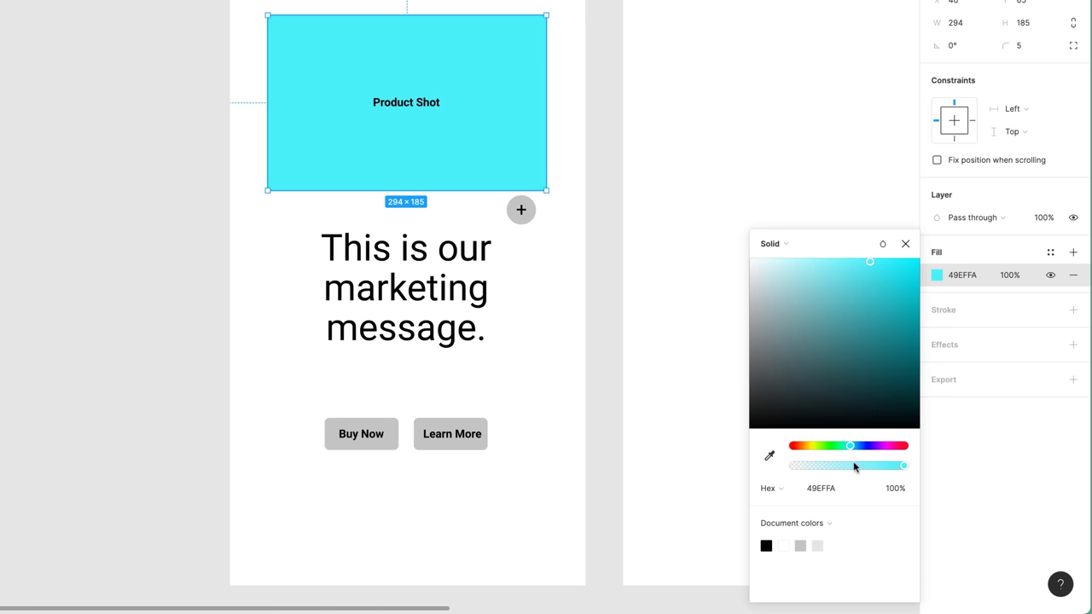
drag(850, 448, 844, 451)
drag(905, 466, 873, 466)
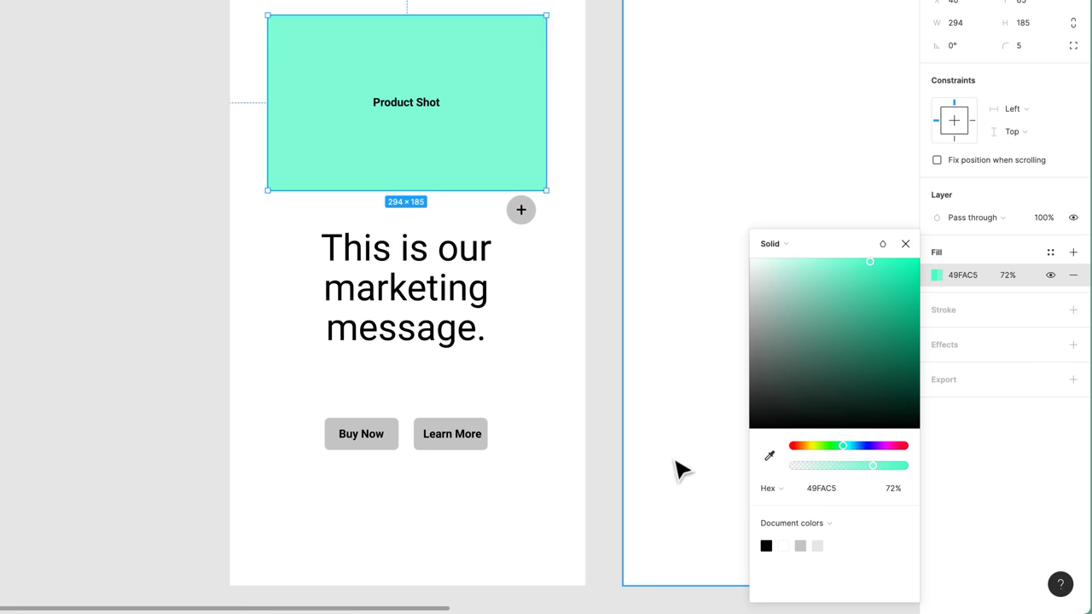
click(171, 286)
Move the rectangle down over the marketing message and bring it forward, then undo the moves.
click(303, 171)
drag(422, 163, 420, 347)
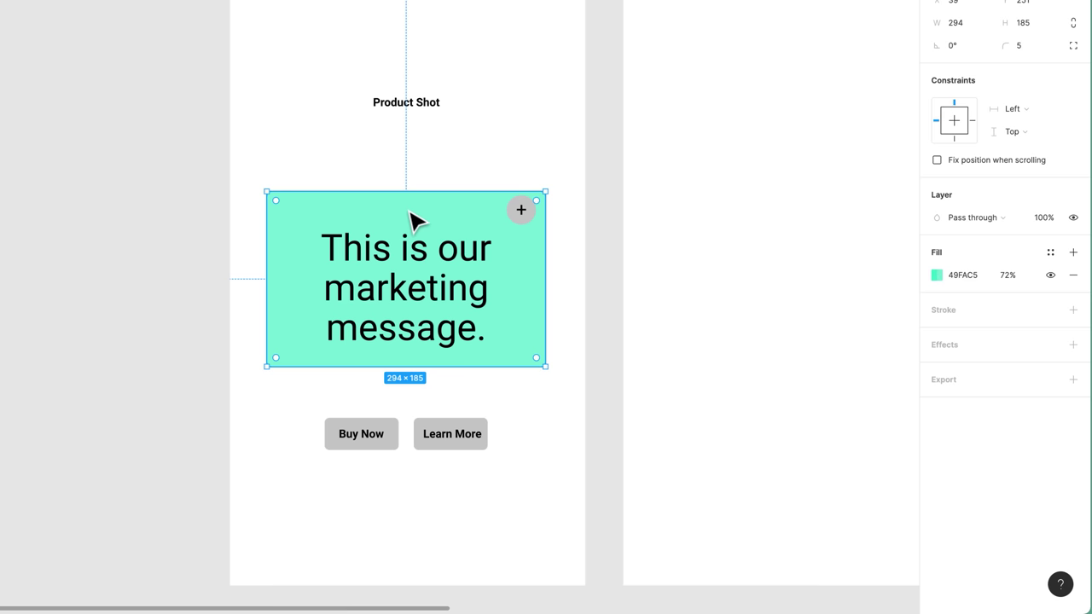
key(ctrl+bracketright)
mouse_move(446, 208)
mouse_down()
mouse_move(541, 296)
mouse_move(444, 218)
mouse_up()
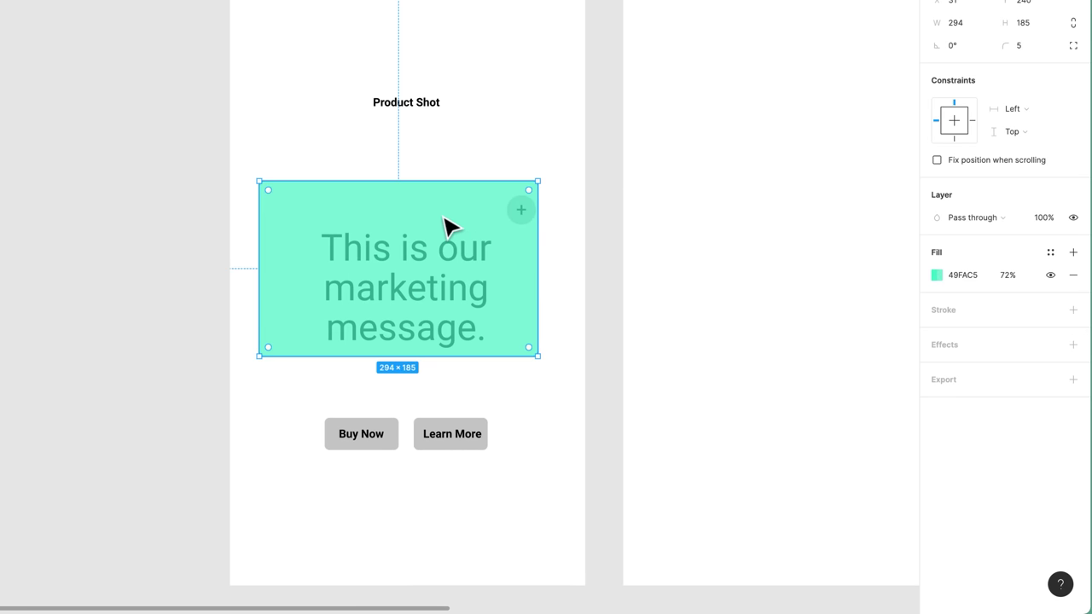
key(ctrl+z)
key(ctrl+z)
key(ctrl+z)
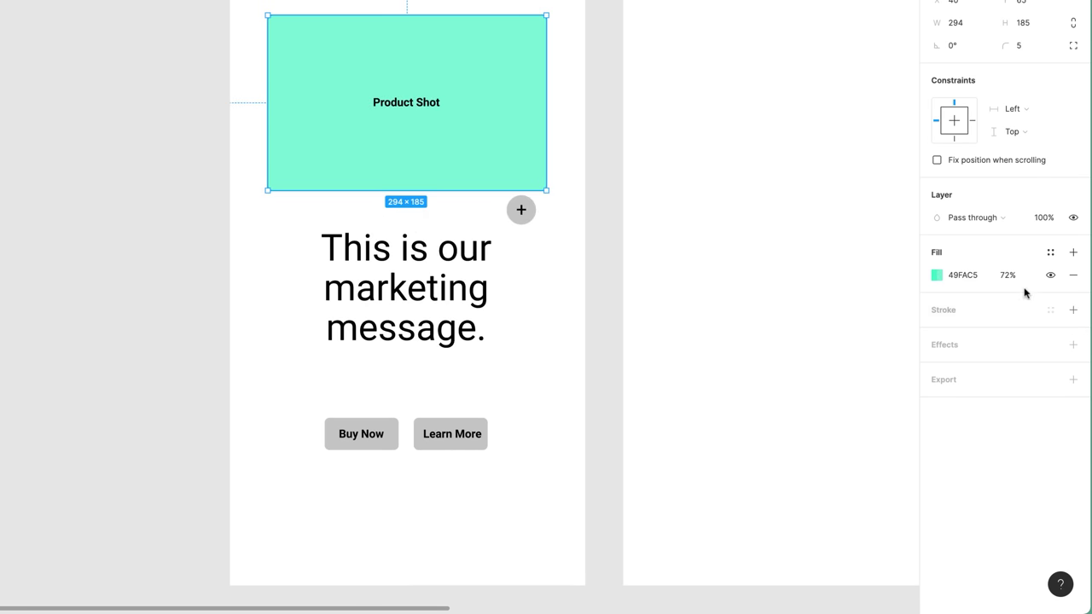
Try different fill opacities, first full opacity and then 50%.
click(1013, 276)
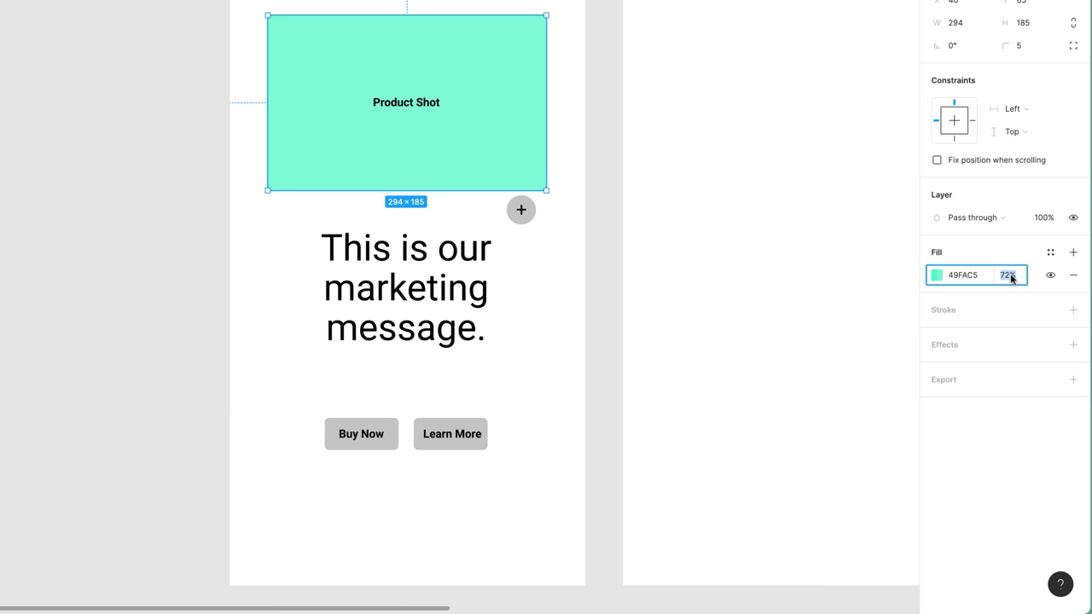
click(937, 275)
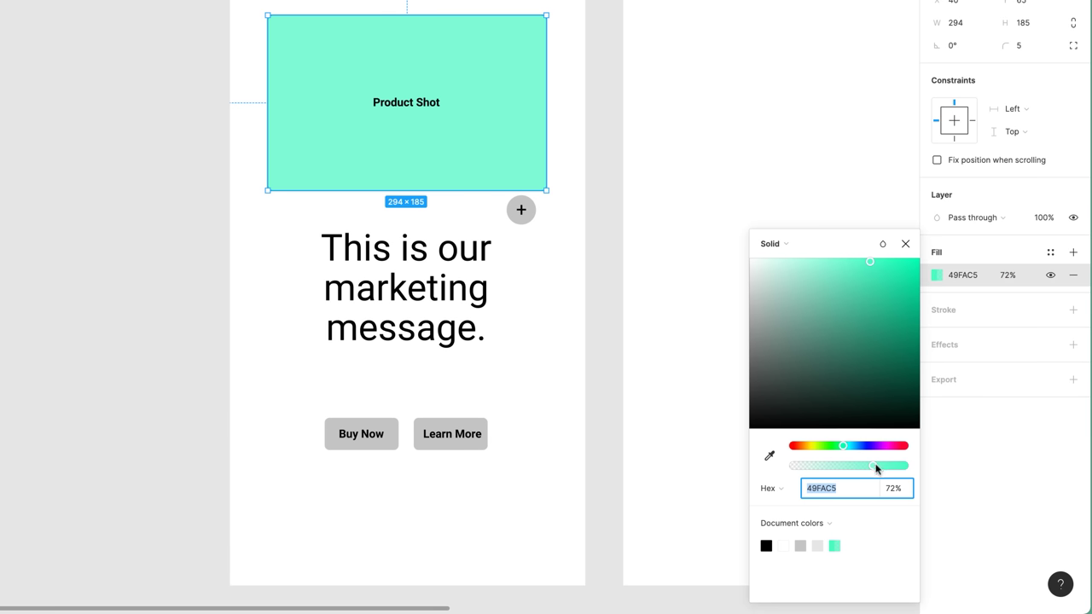
drag(876, 469, 919, 464)
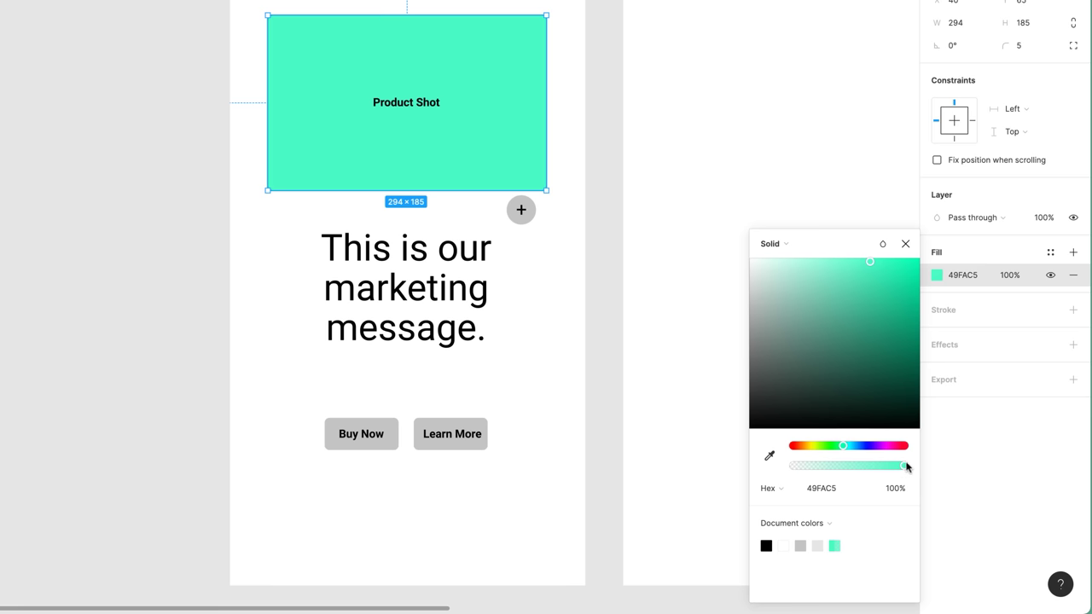
click(1008, 274)
text(50)
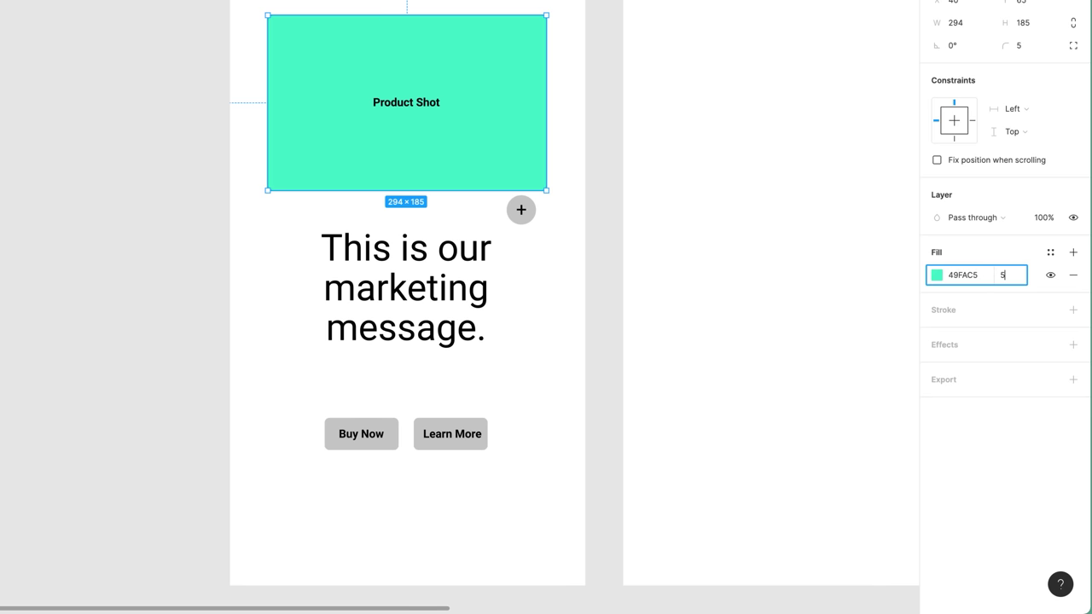
key(Return)
Set the mint fill's opacity to 100% and reopen its colour picker.
key(Up)
key(Up)
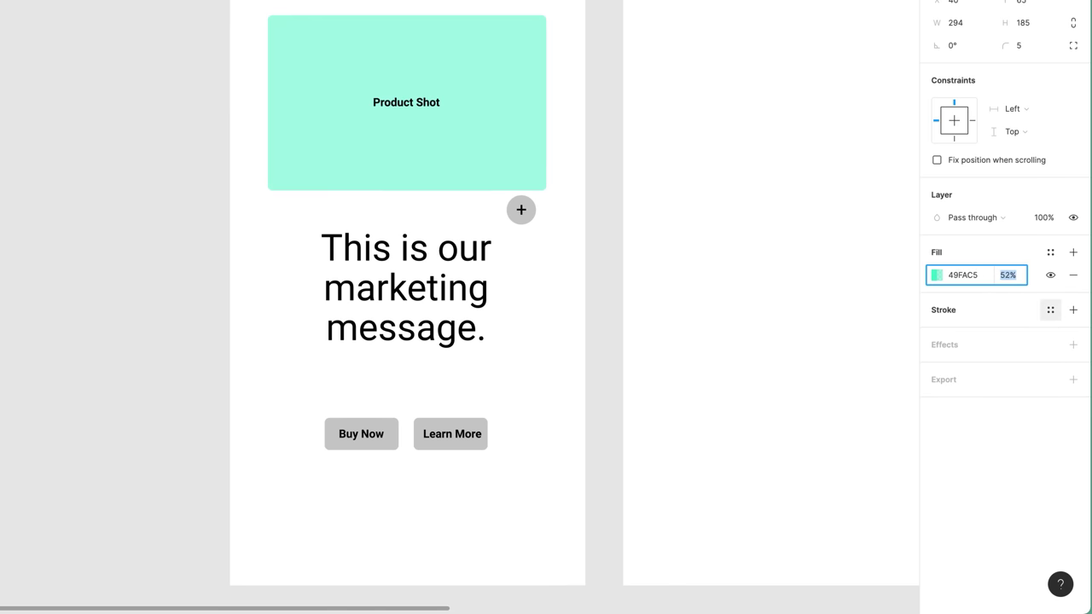
key(Down)
key(Down)
key(Down)
key(Down)
key(Down)
key(Down)
text(10)
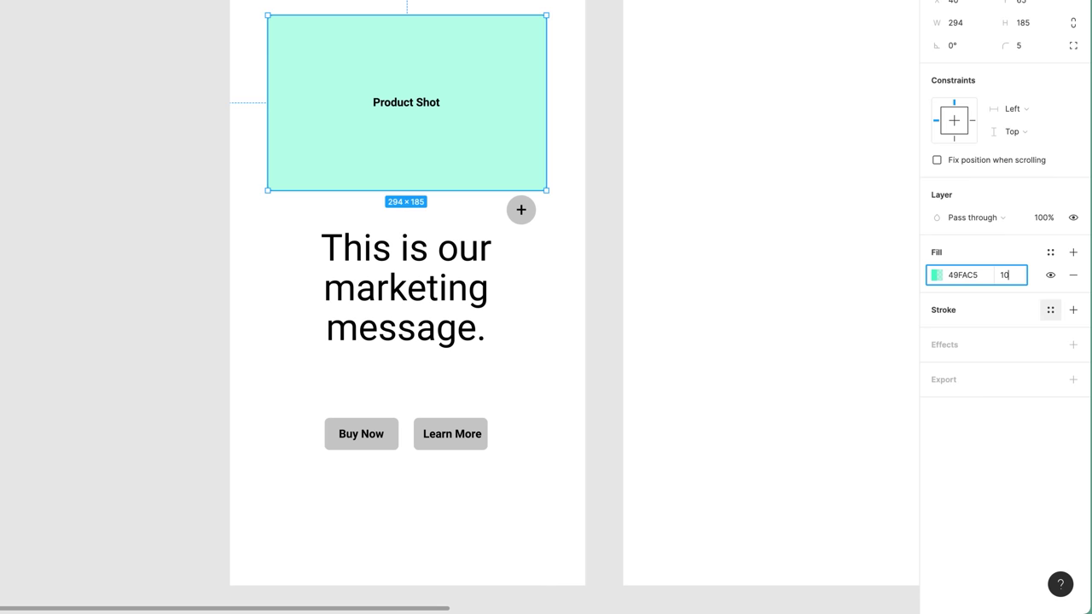
text(0)
key(Return)
click(938, 275)
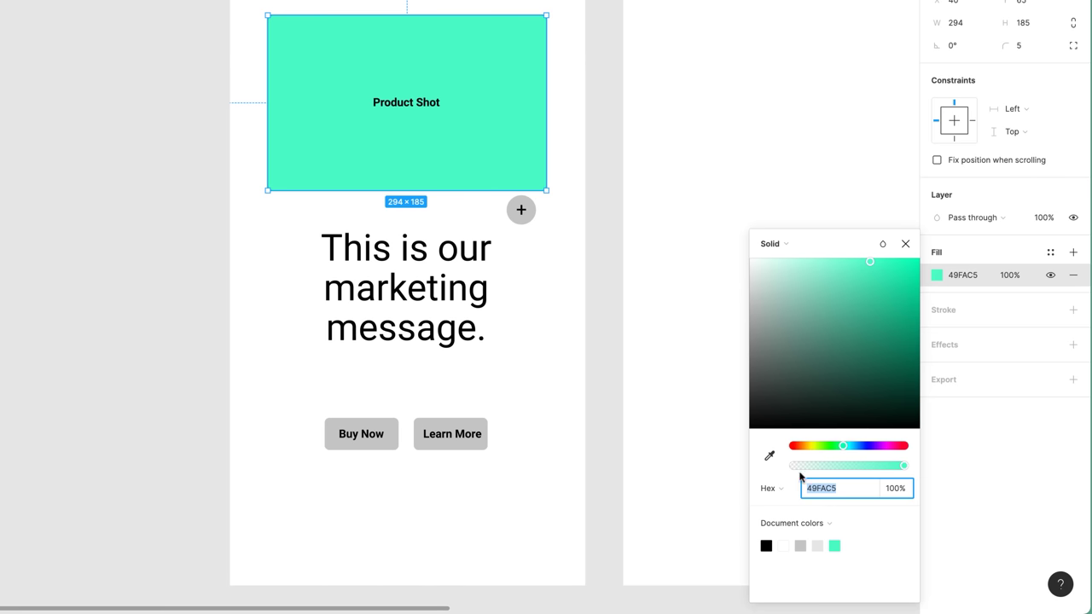
Show the fill colour as RGB, CSS, HSL and HSB values, ending back on Hex.
click(771, 491)
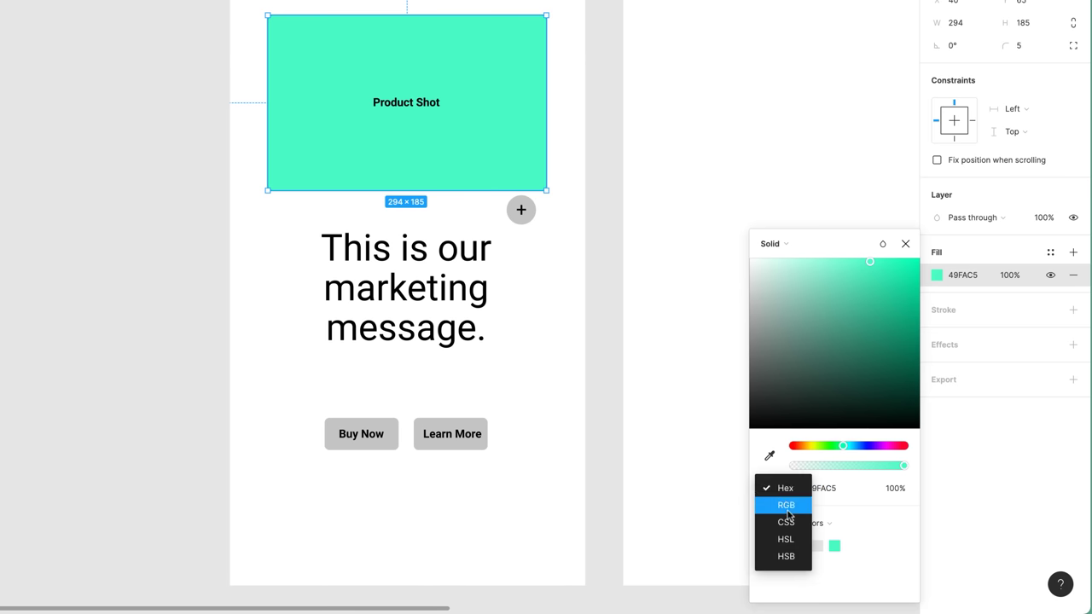
click(787, 507)
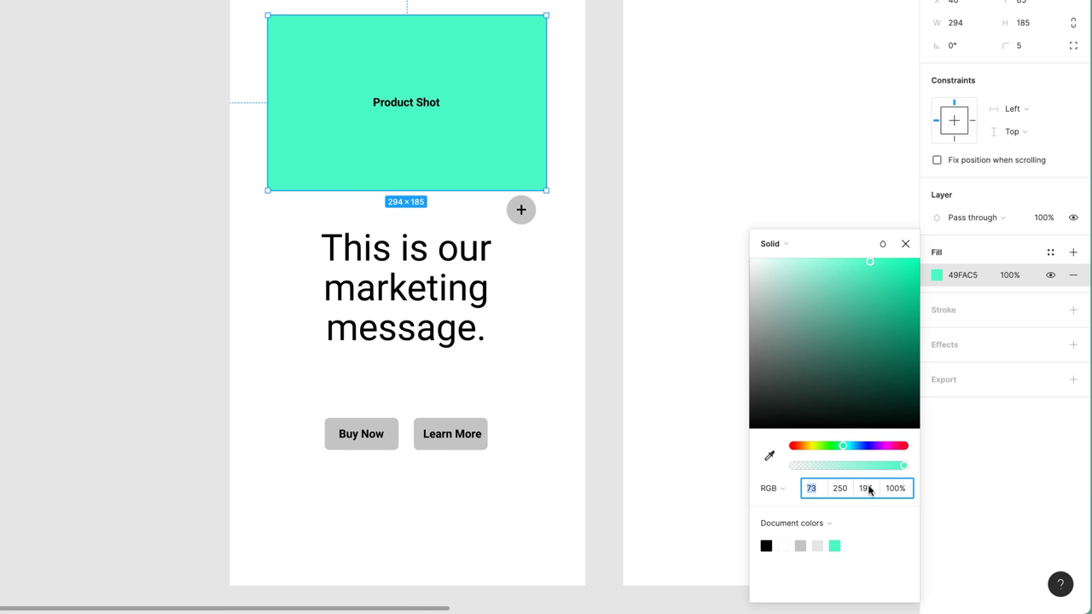
click(777, 496)
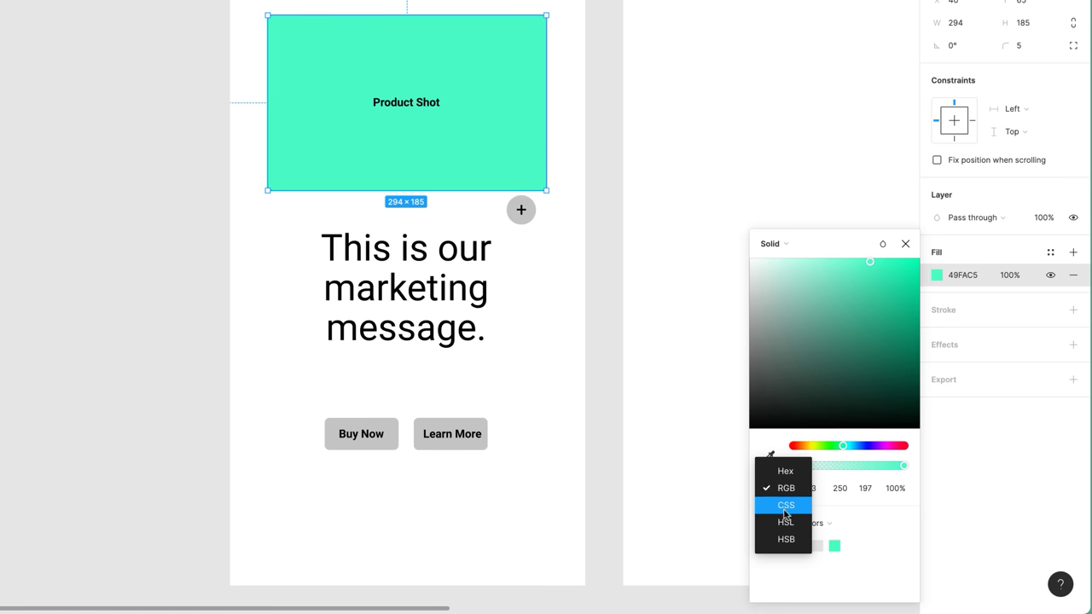
click(783, 508)
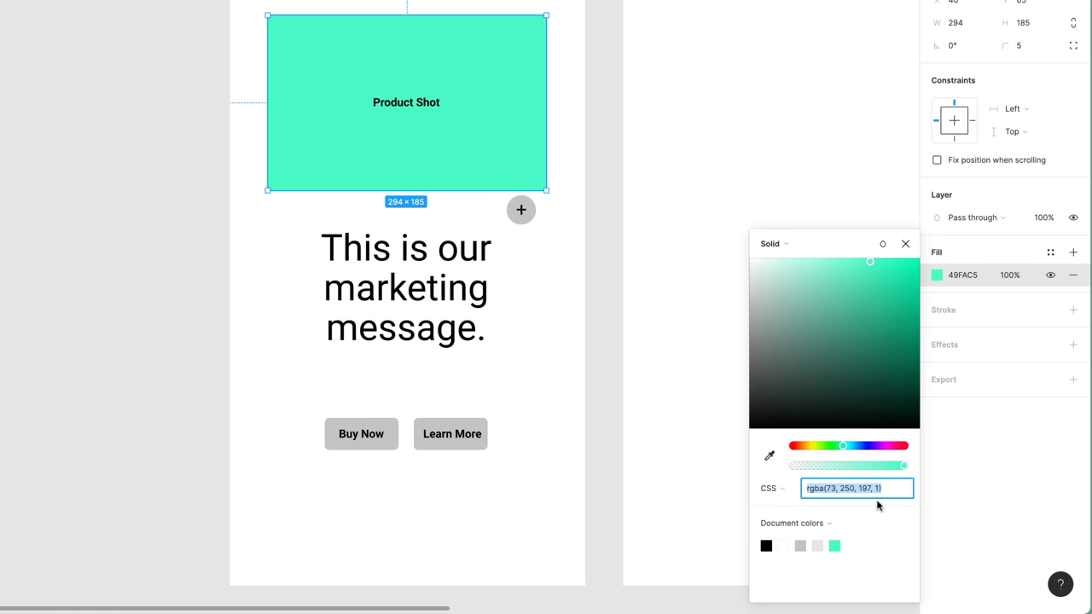
click(774, 494)
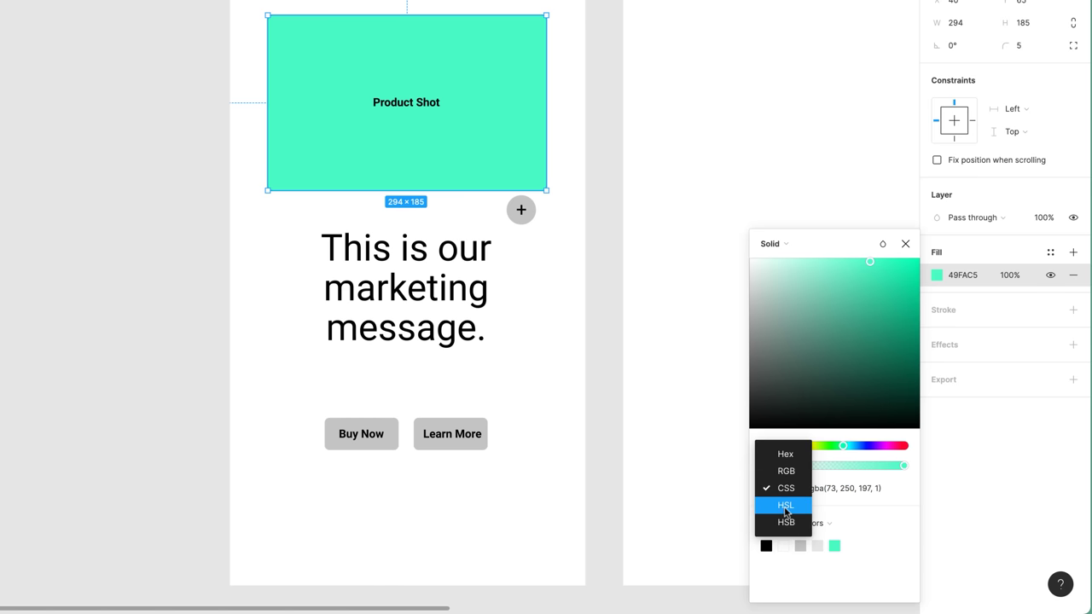
click(786, 512)
click(781, 488)
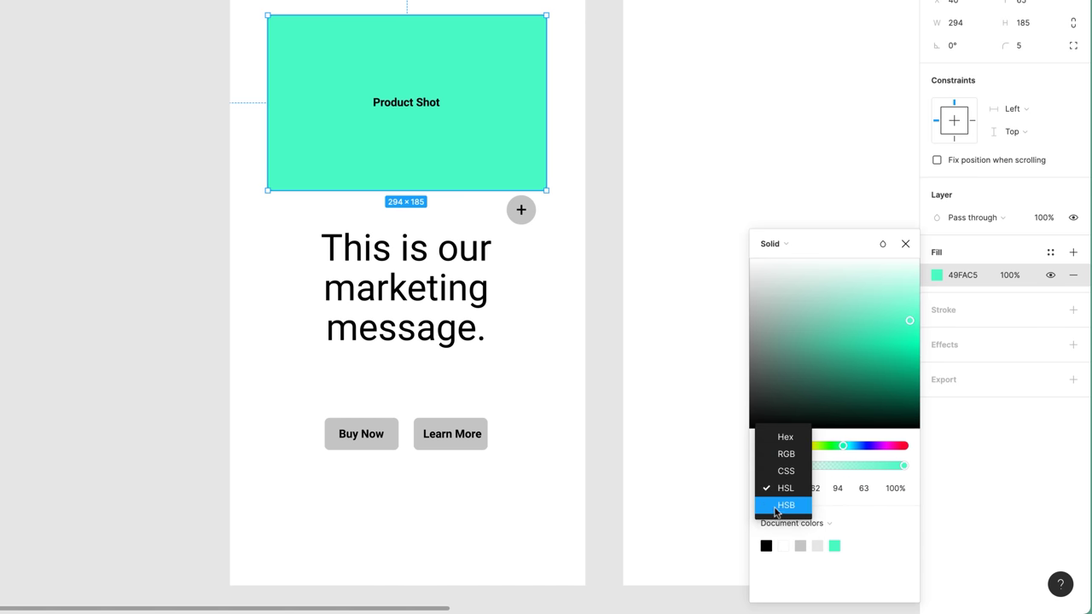
click(786, 506)
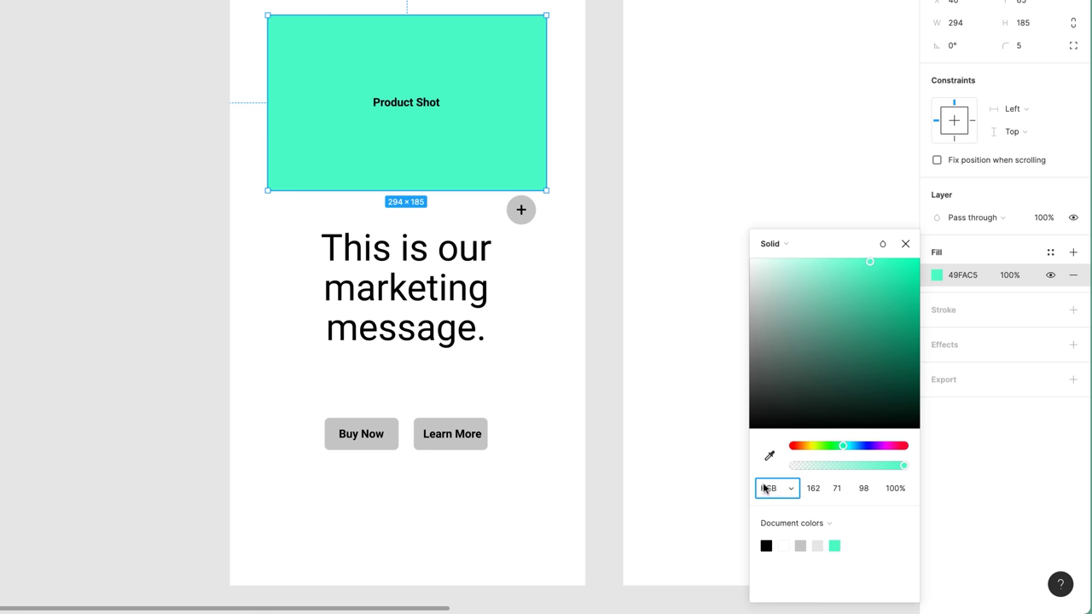
click(778, 488)
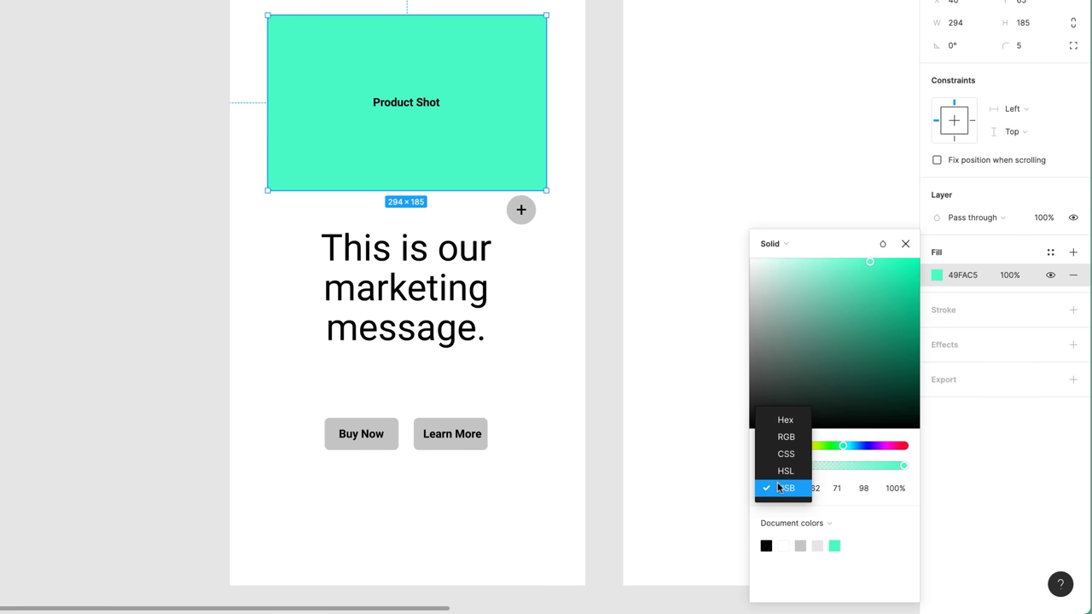
click(786, 422)
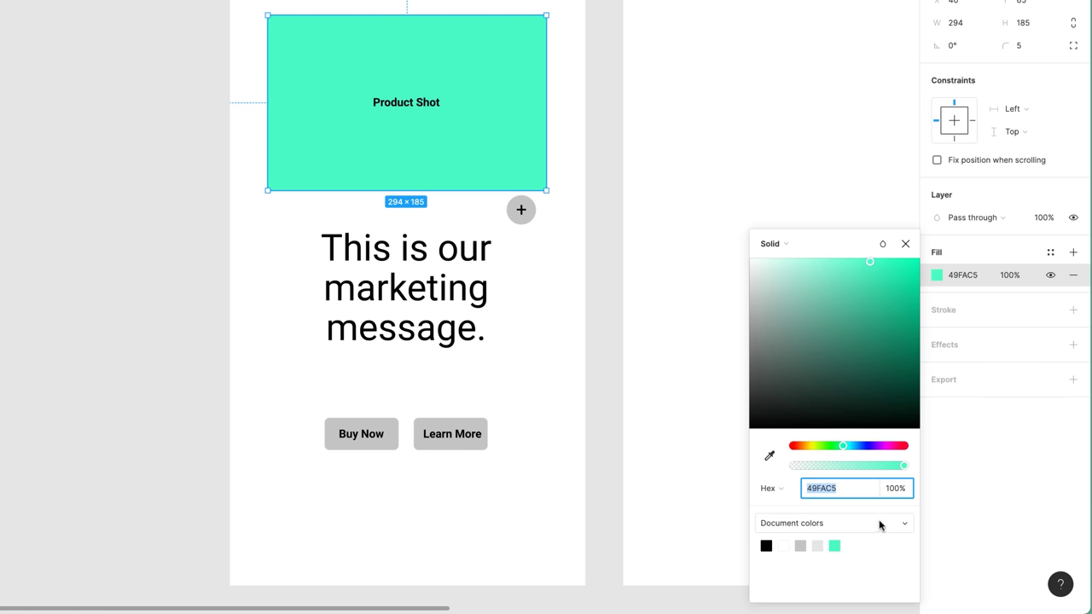
Eyedropper colours onto the Learn More button, ending with the Product Shot mint.
click(486, 435)
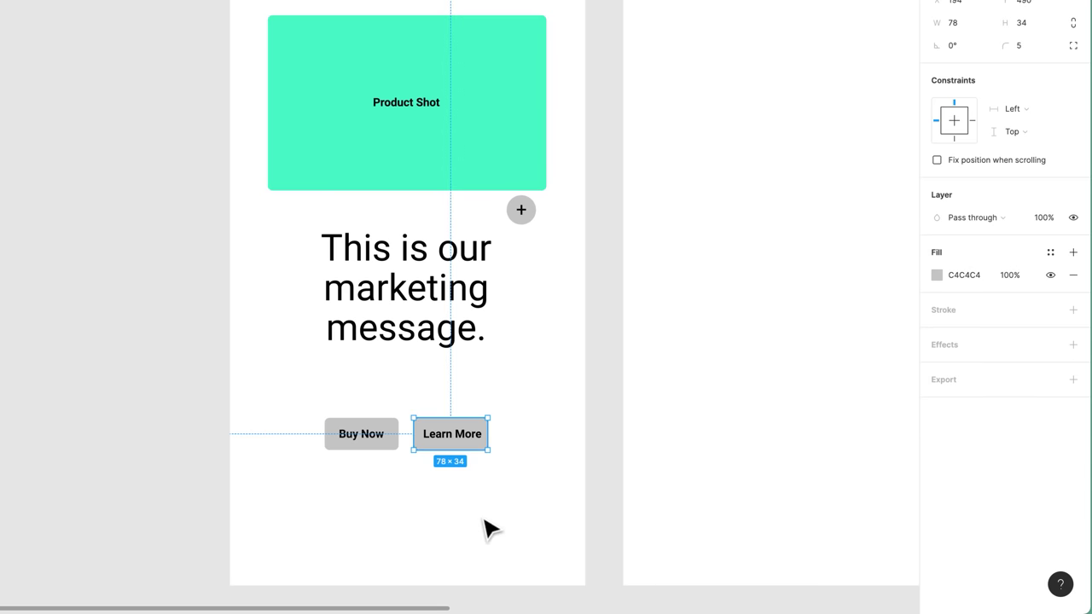
click(937, 276)
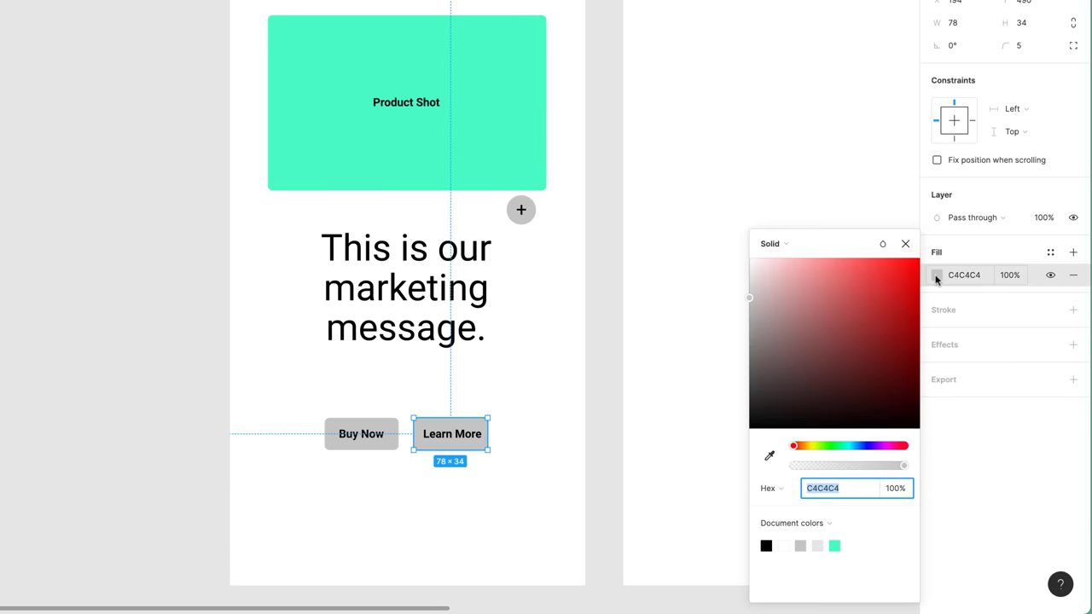
click(770, 458)
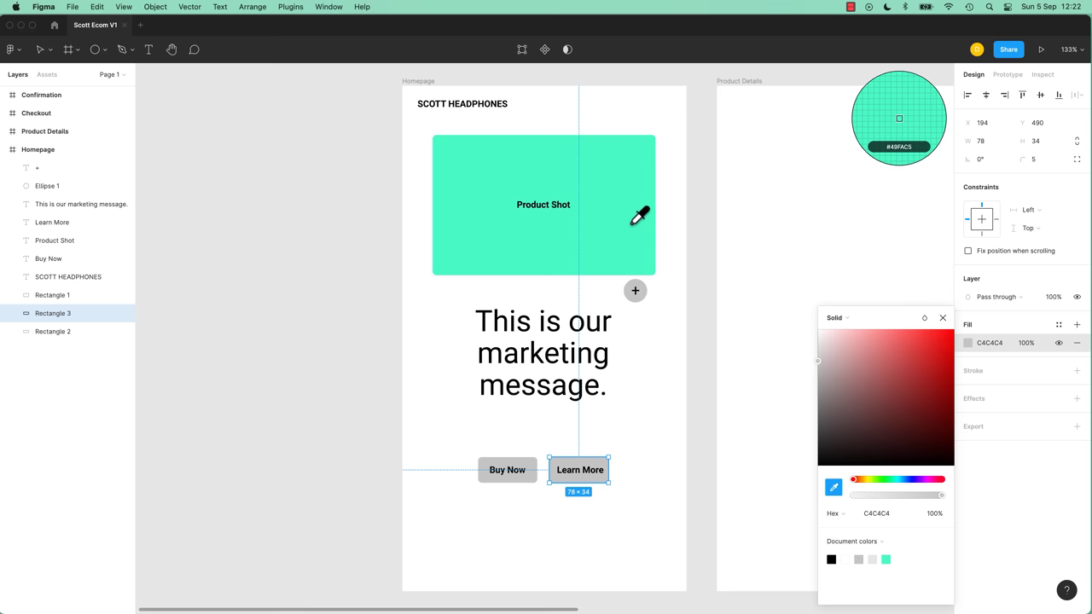
click(635, 291)
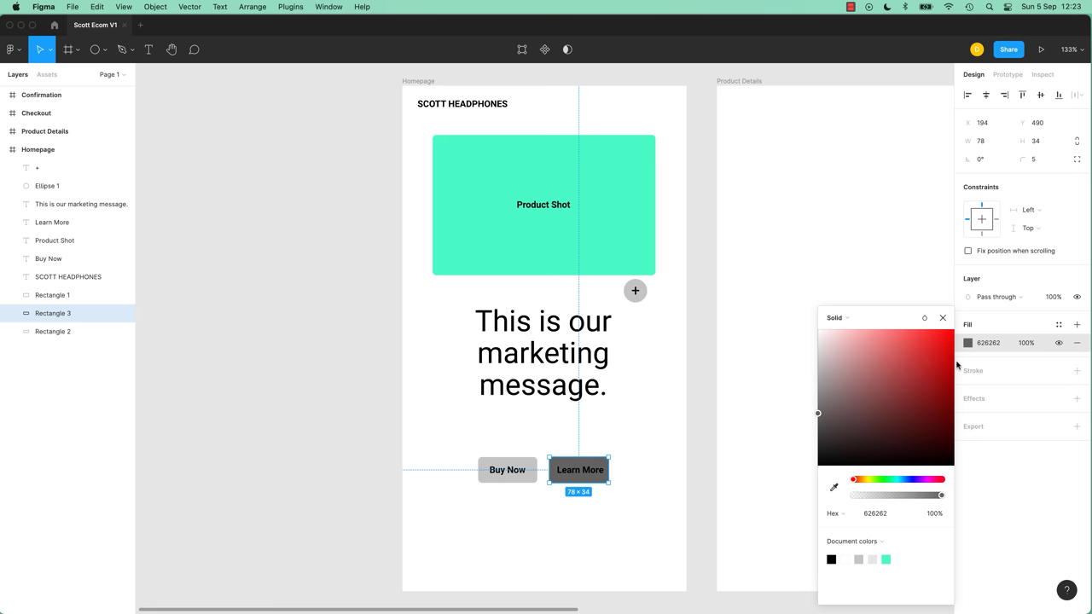
click(835, 487)
click(612, 224)
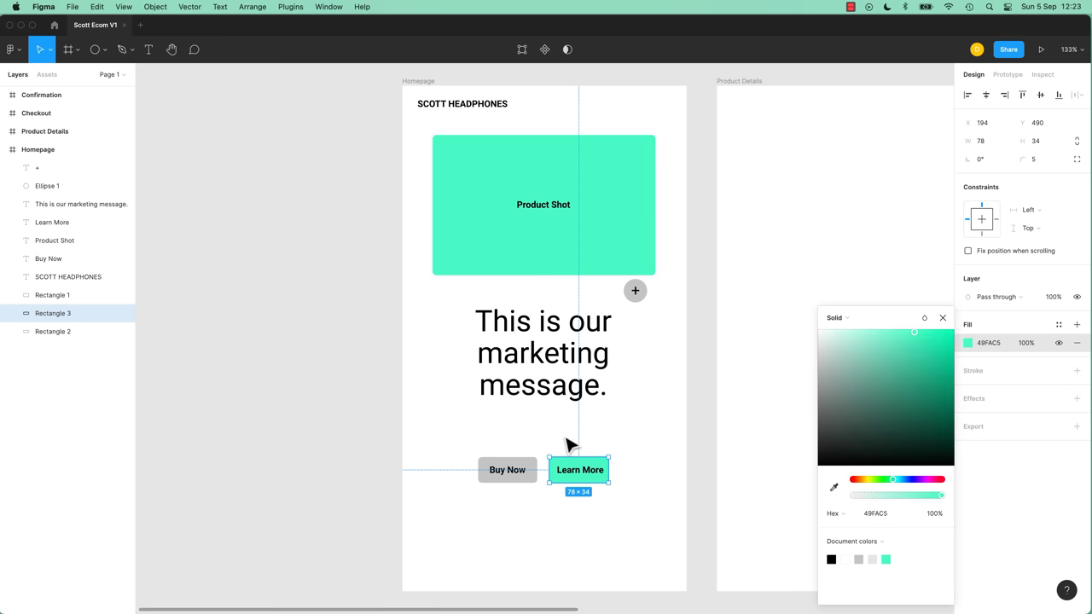
Sample the mint onto Buy Now, then undo both button colour changes.
click(520, 468)
click(968, 342)
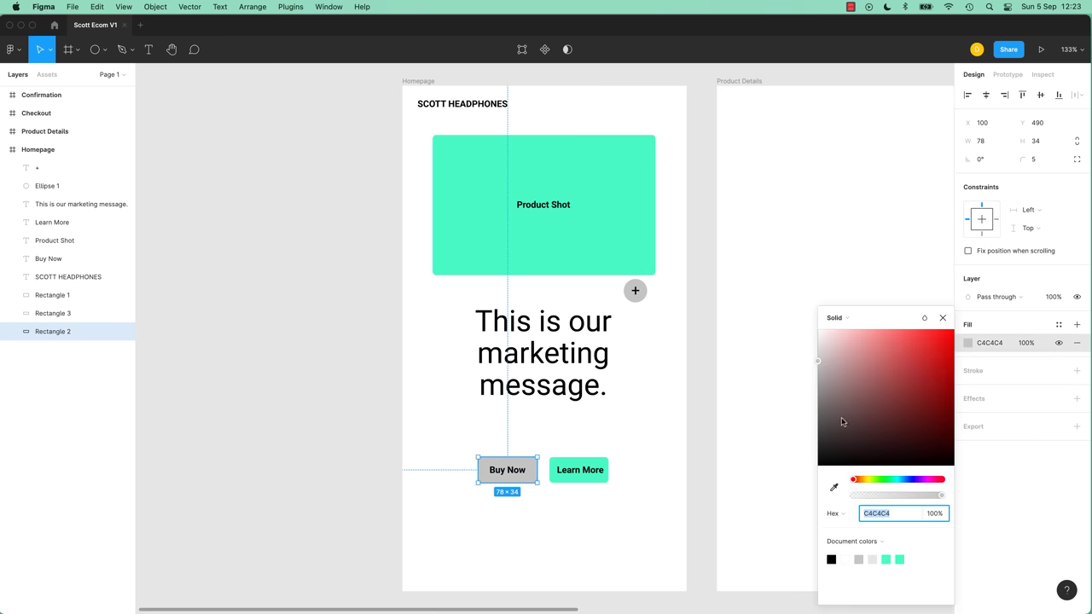
click(834, 488)
click(600, 245)
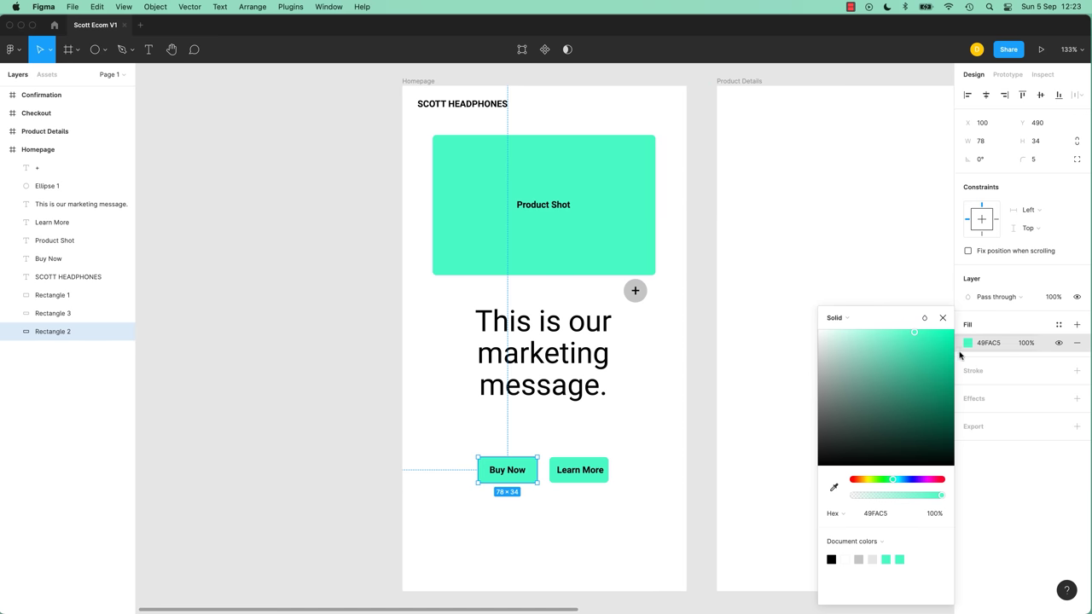
click(710, 432)
key(super+z)
key(super+z)
key(super+z)
key(super+z)
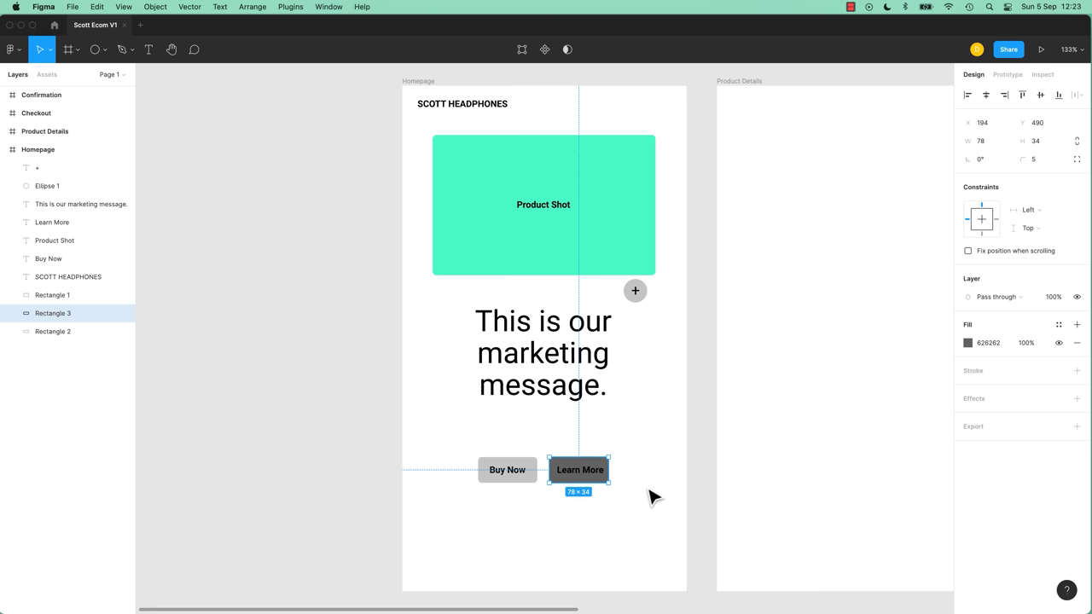
key(super+z)
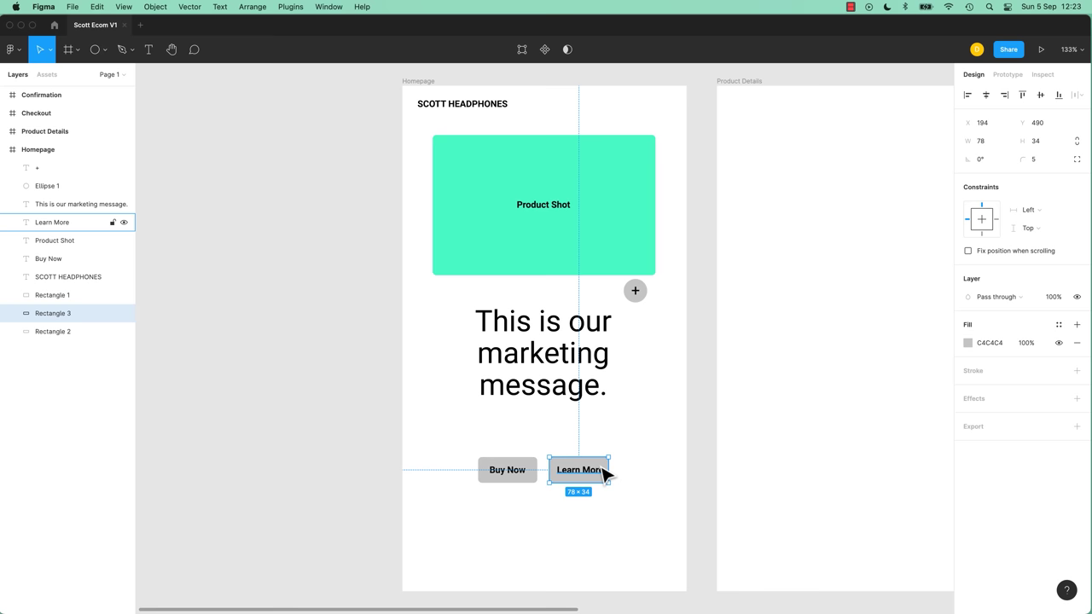
Apply the mint 49FAC5 to Learn More, Buy Now and the plus circle with the eyedropper.
key(i)
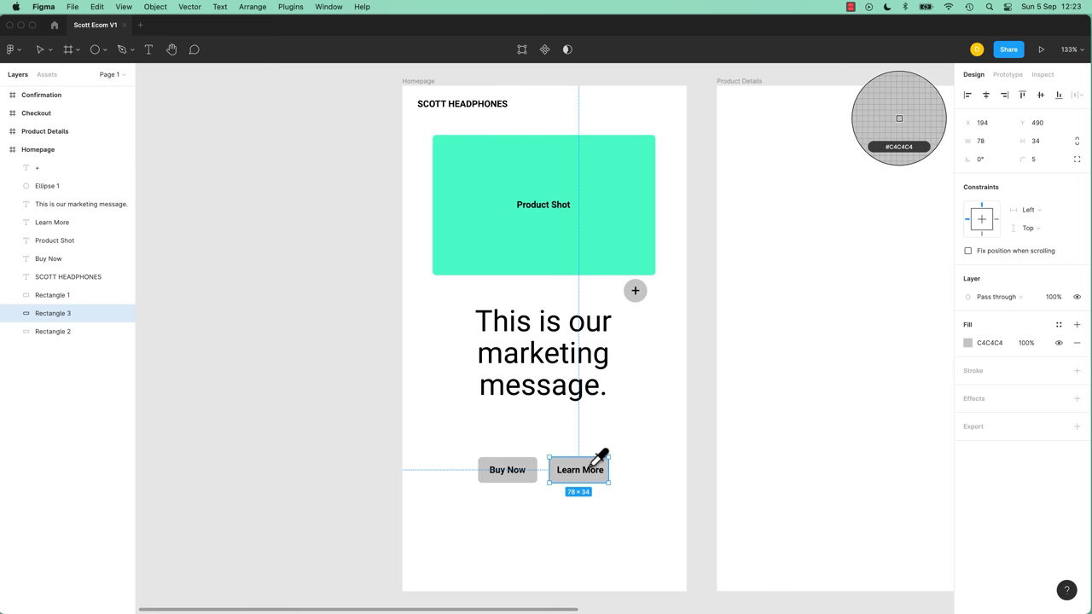
click(623, 261)
click(531, 468)
key(i)
click(604, 259)
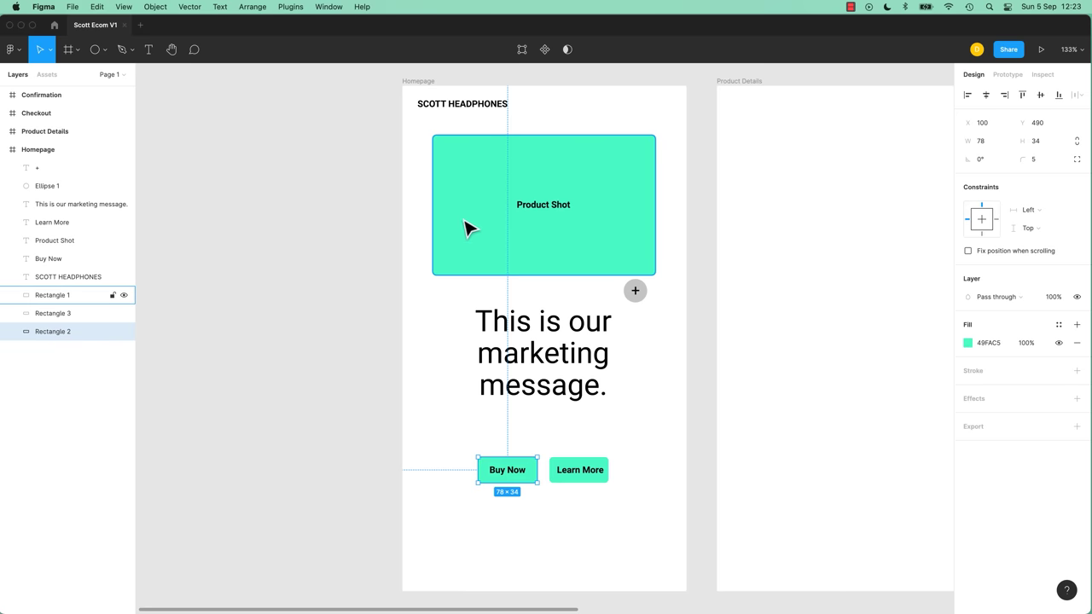
click(636, 292)
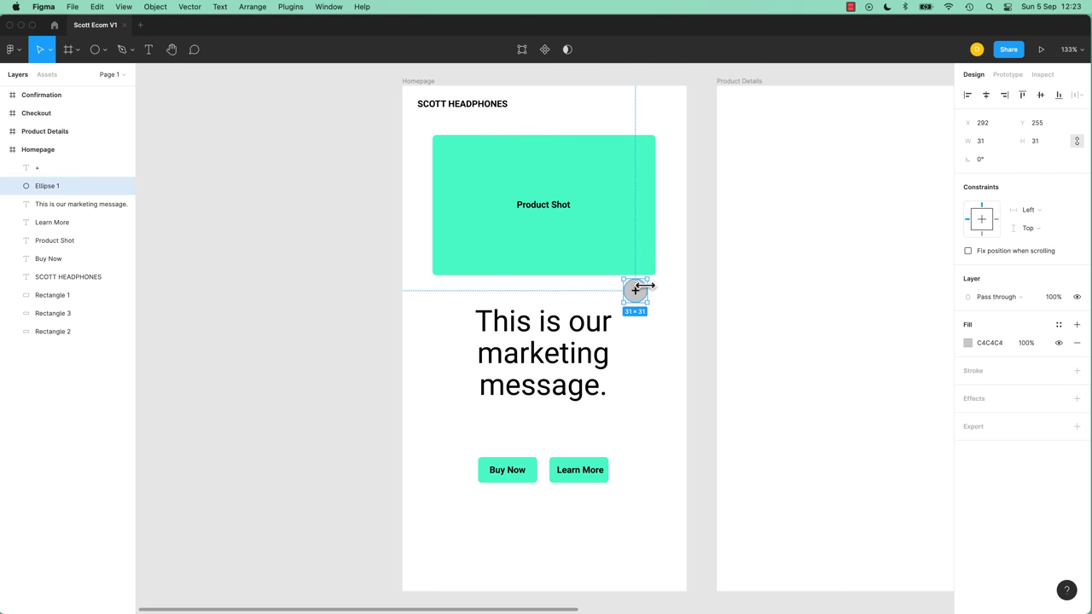
key(i)
click(613, 217)
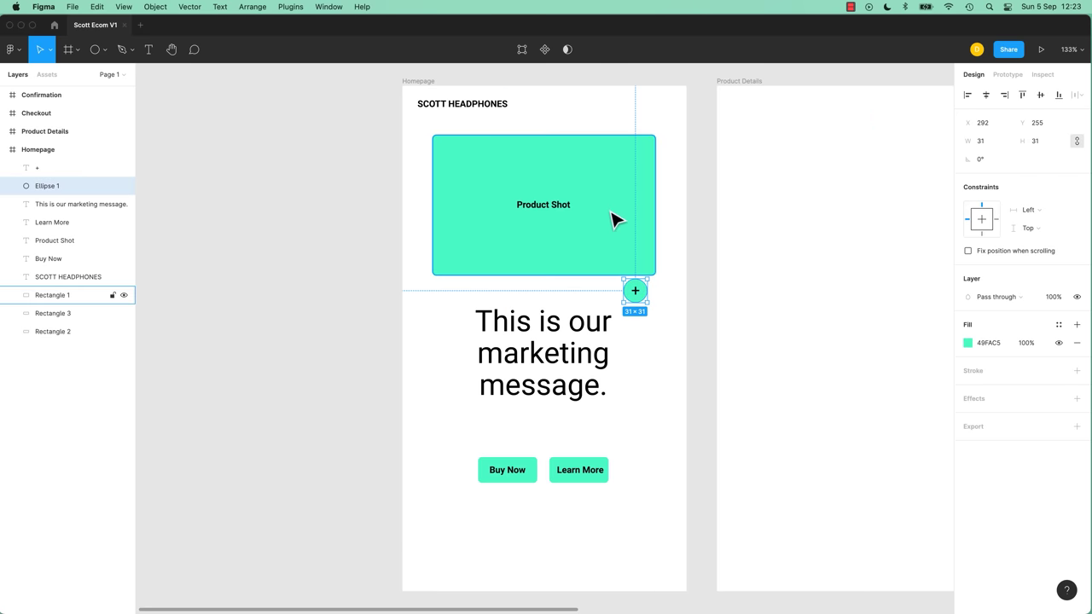
click(388, 366)
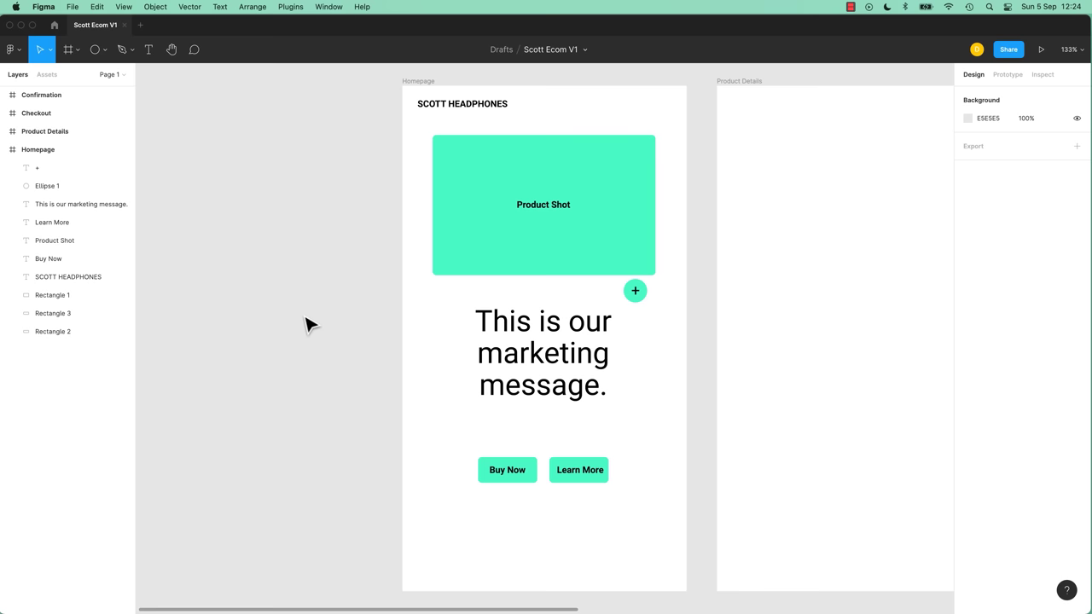
click(582, 254)
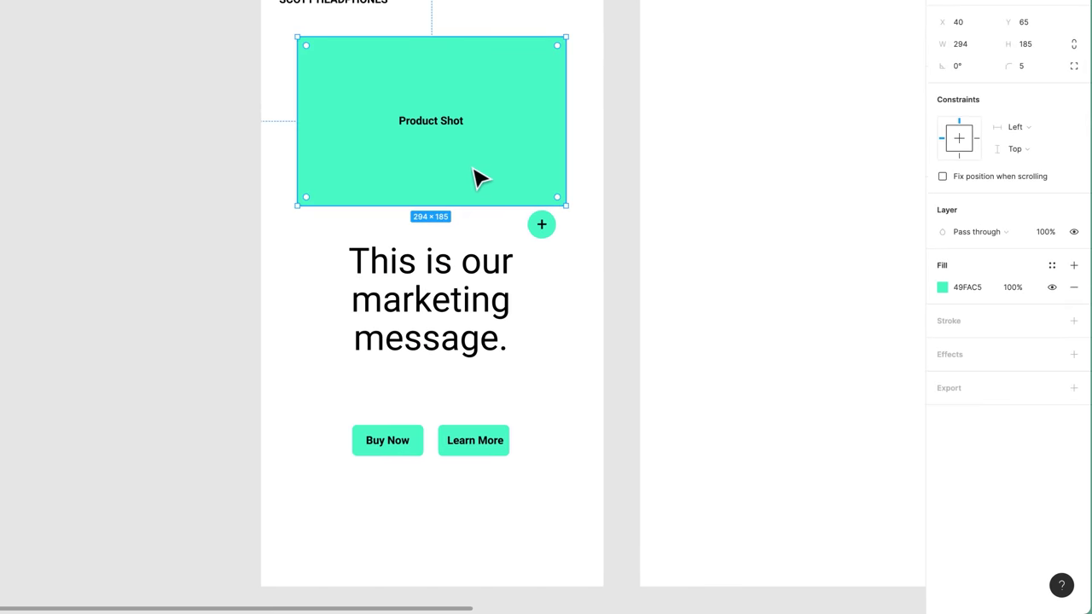
click(937, 274)
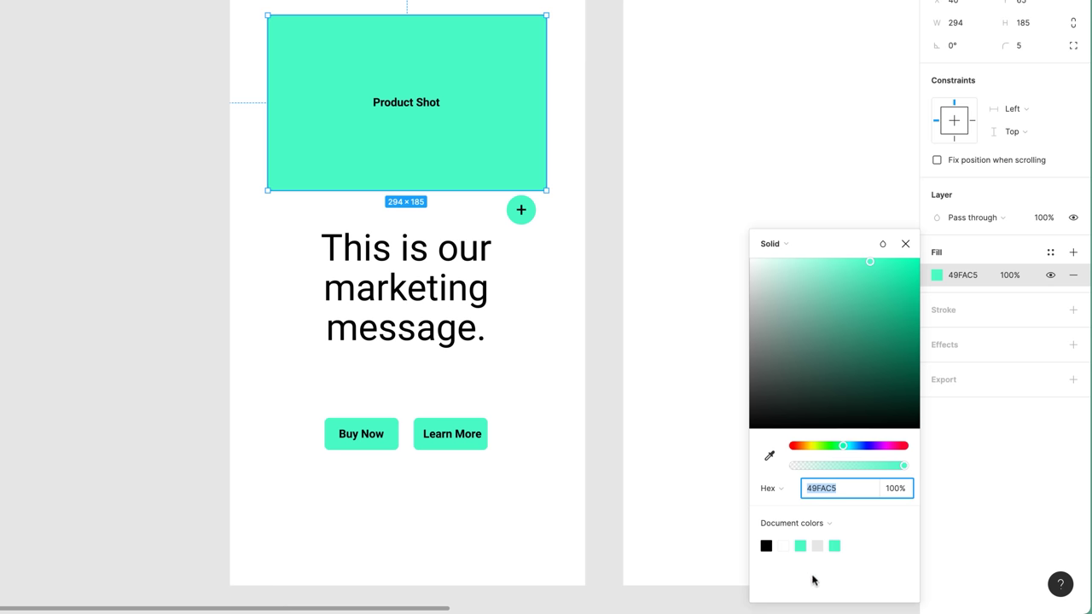
key(i)
click(484, 435)
click(937, 275)
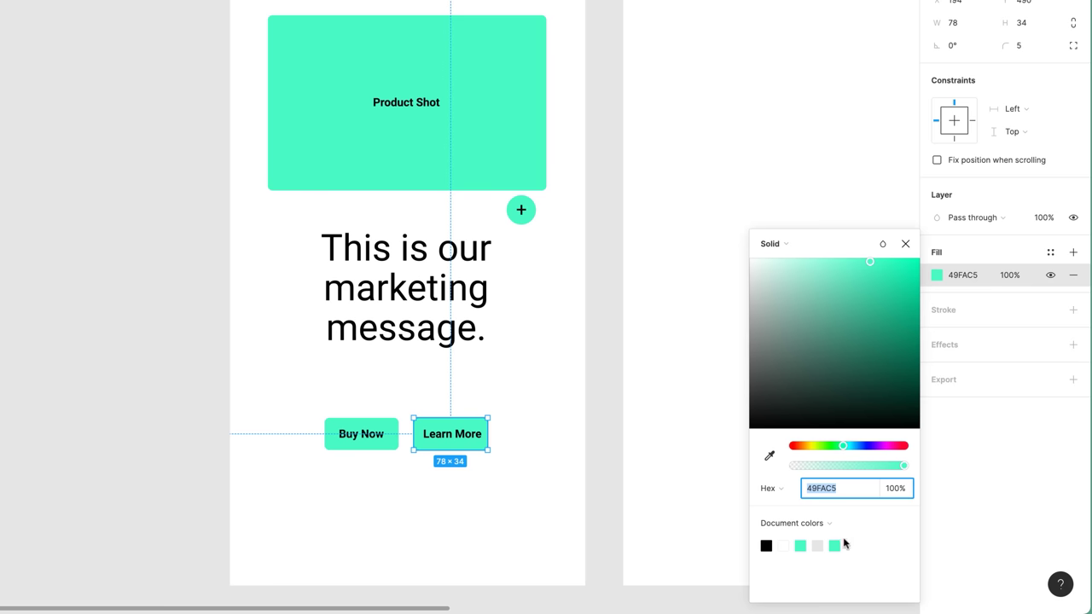
click(818, 546)
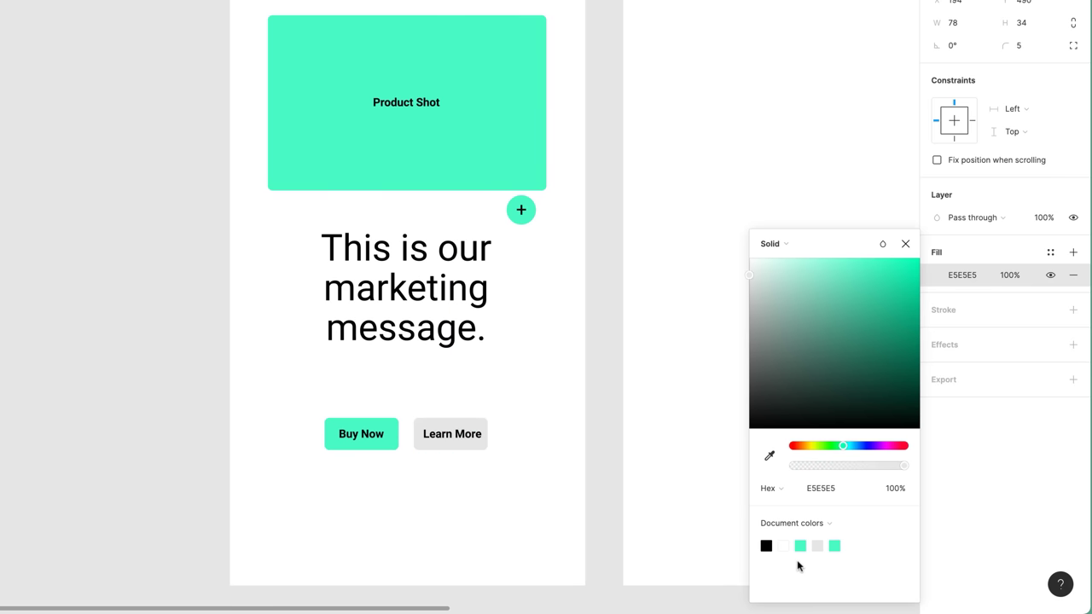
click(835, 546)
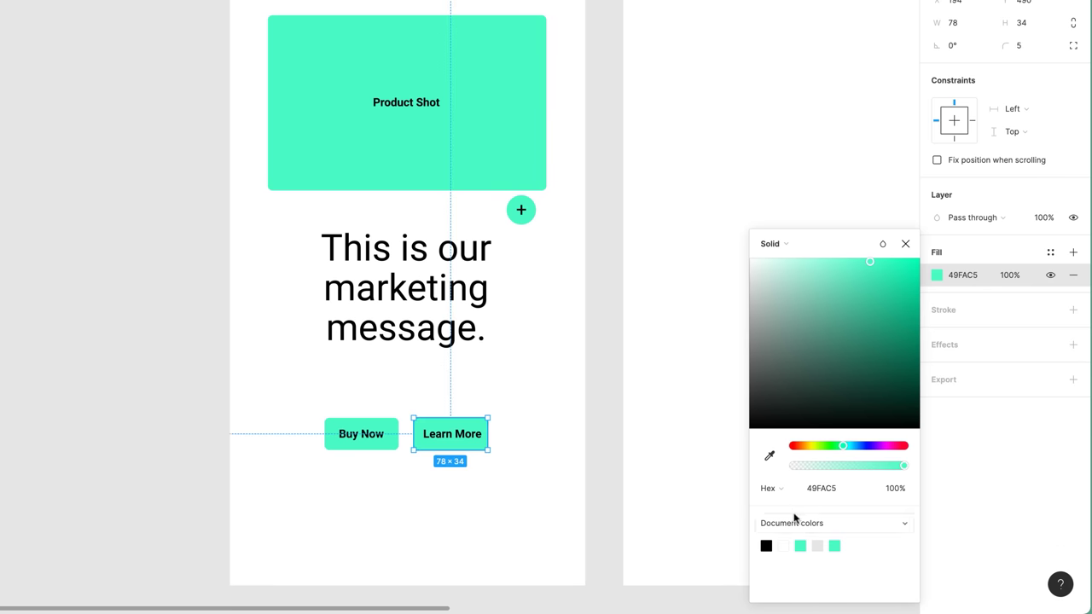
click(830, 523)
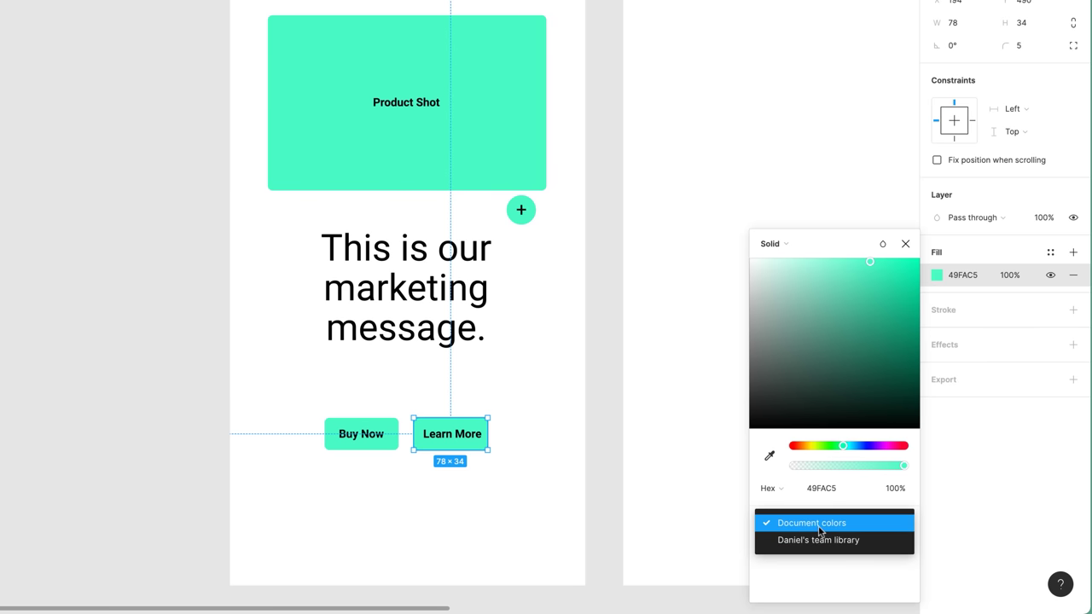
click(818, 525)
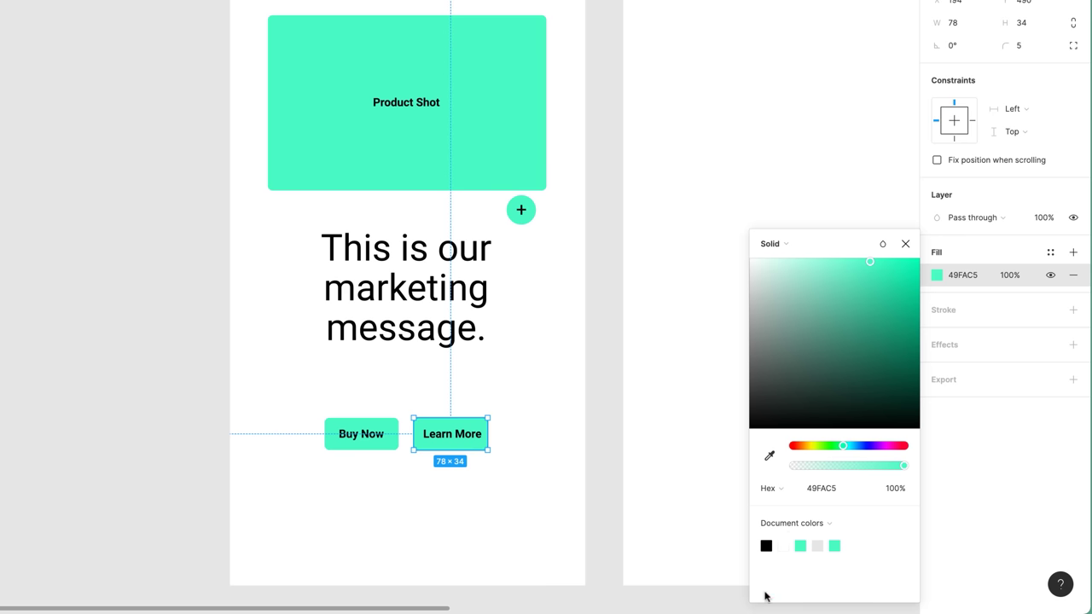
click(595, 307)
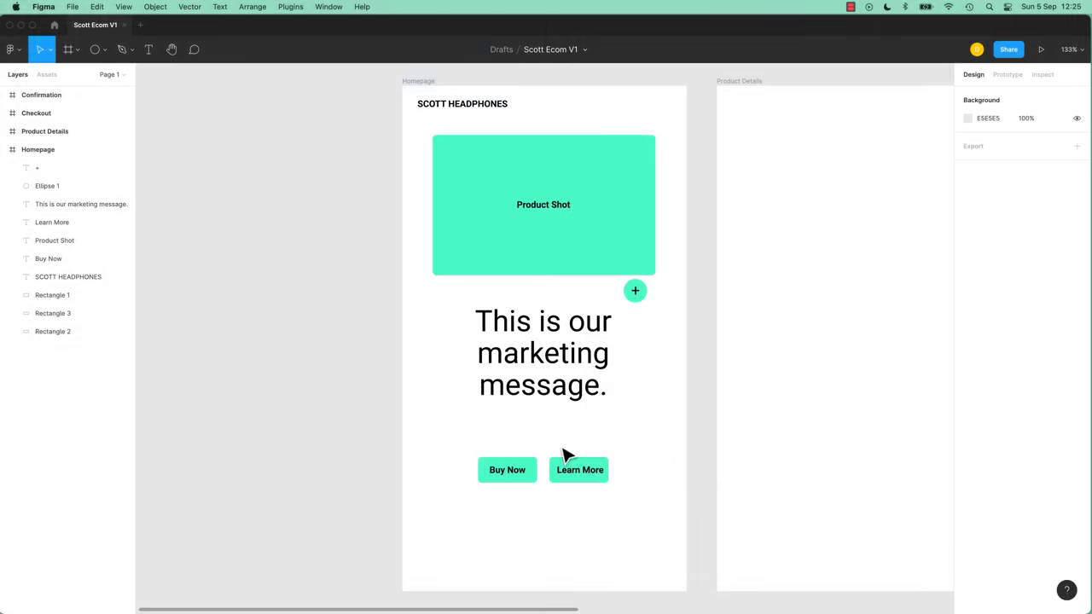
Widen the Learn More rectangle evenly about its centre to 88 × 34.
scroll(567, 457, up, 5)
scroll(588, 231, down, 8)
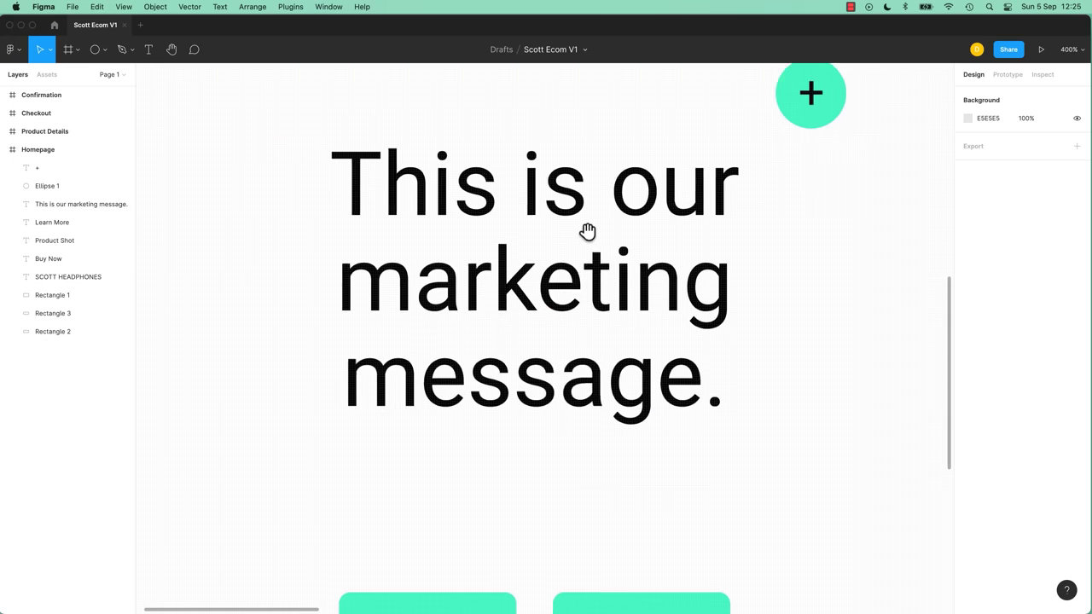
click(515, 312)
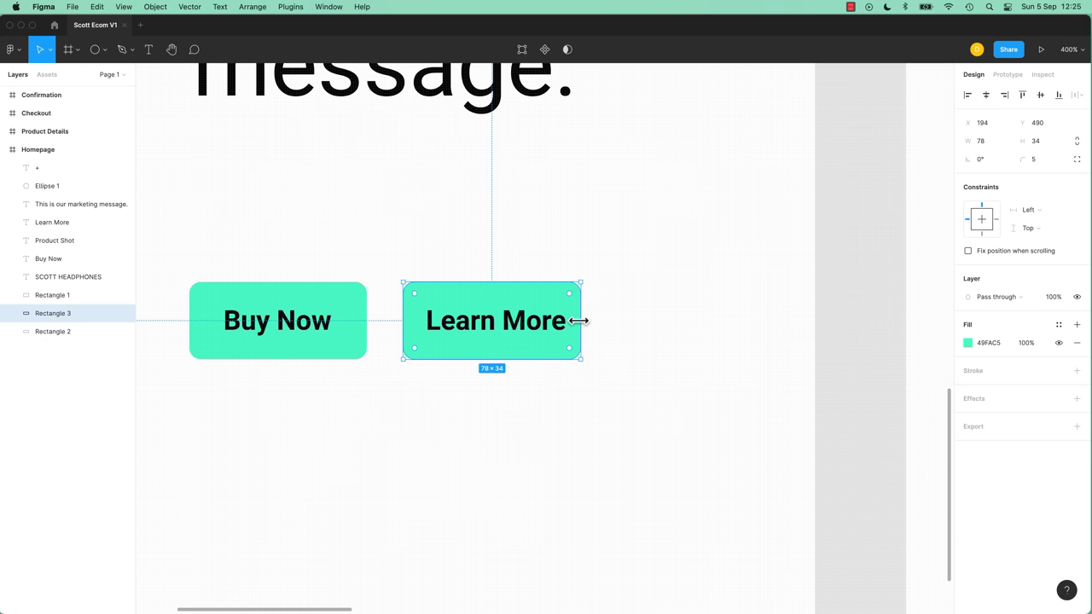
mouse_move(578, 337)
drag(580, 325, 554, 326)
key(cmd+z)
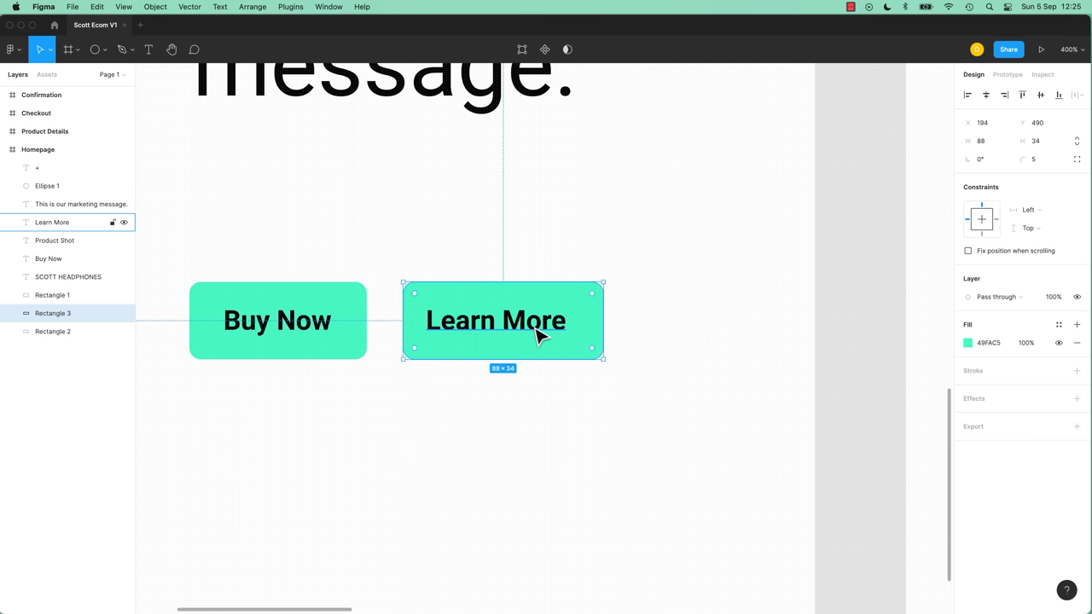
key(cmd+z)
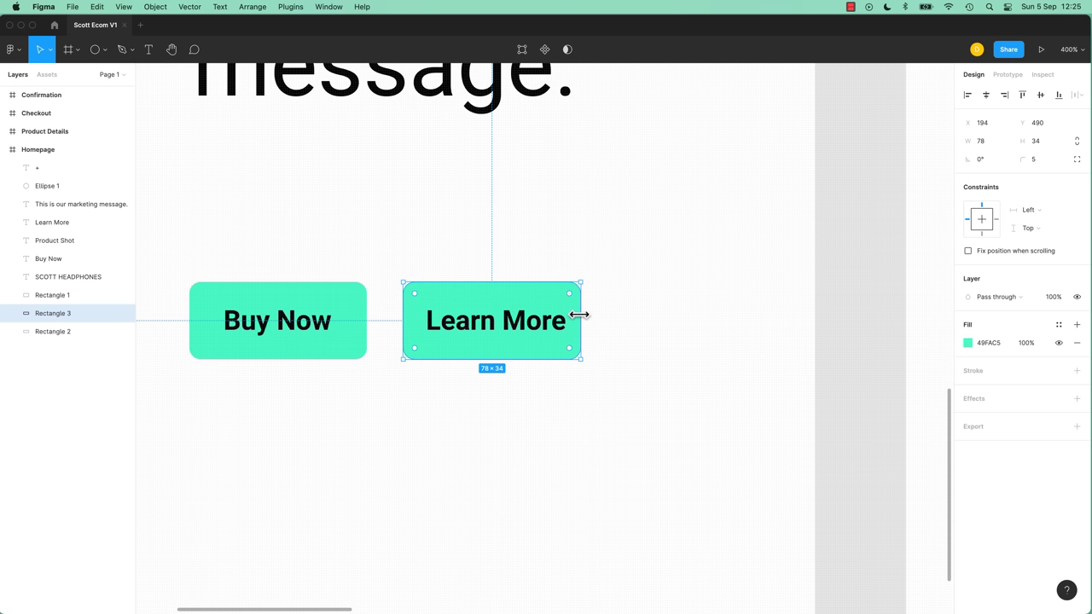
drag(579, 315, 619, 324)
key(super+z)
key(super+z)
drag(581, 321, 593, 321)
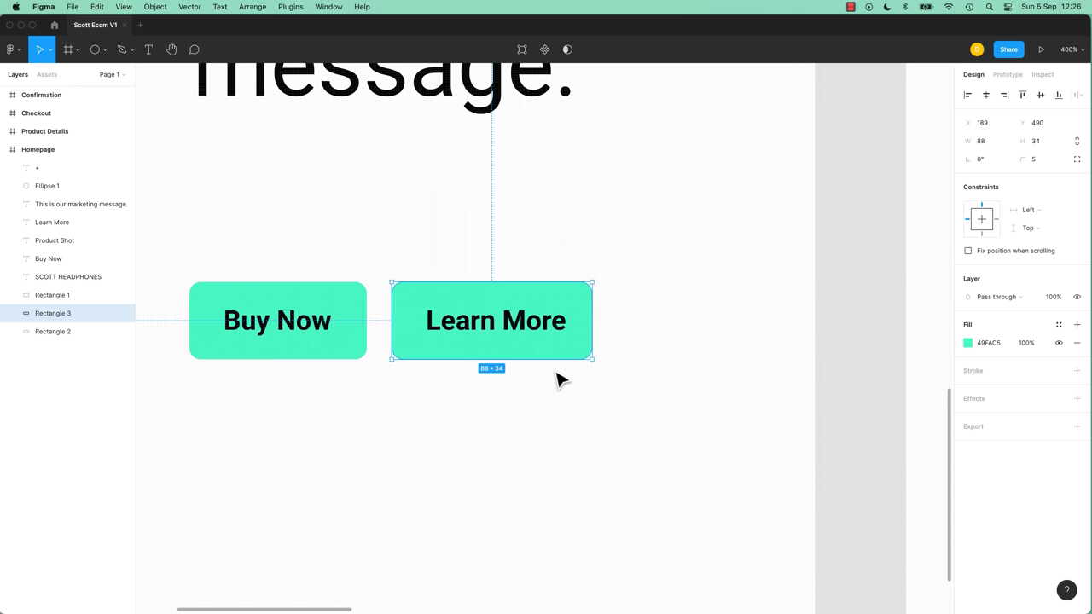
Shift Learn More and its label right, then centre the label horizontally on the button.
shift+click(481, 337)
drag(464, 332, 476, 335)
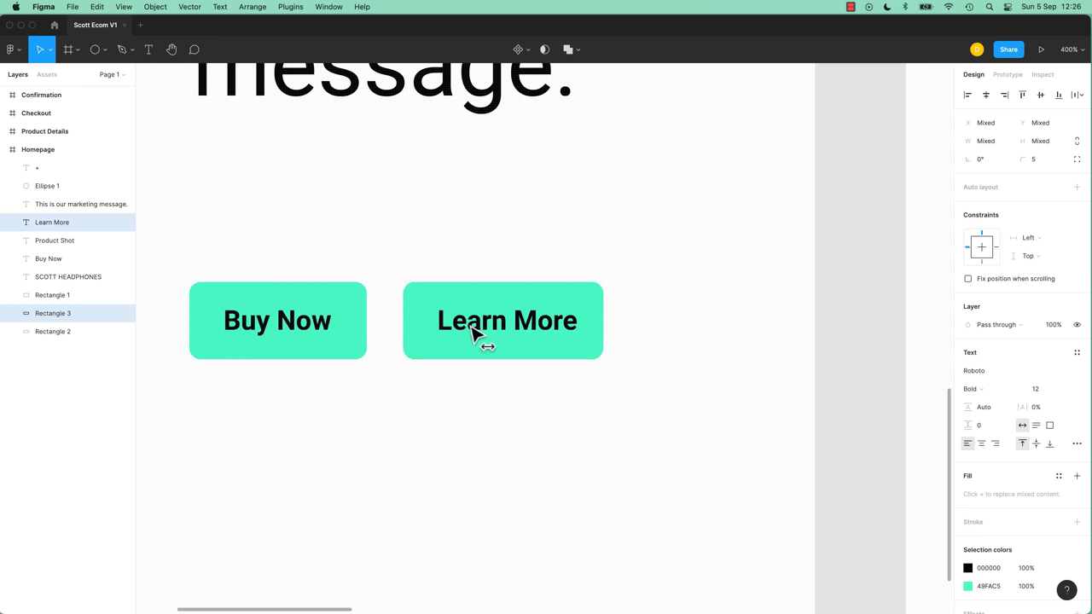
click(654, 345)
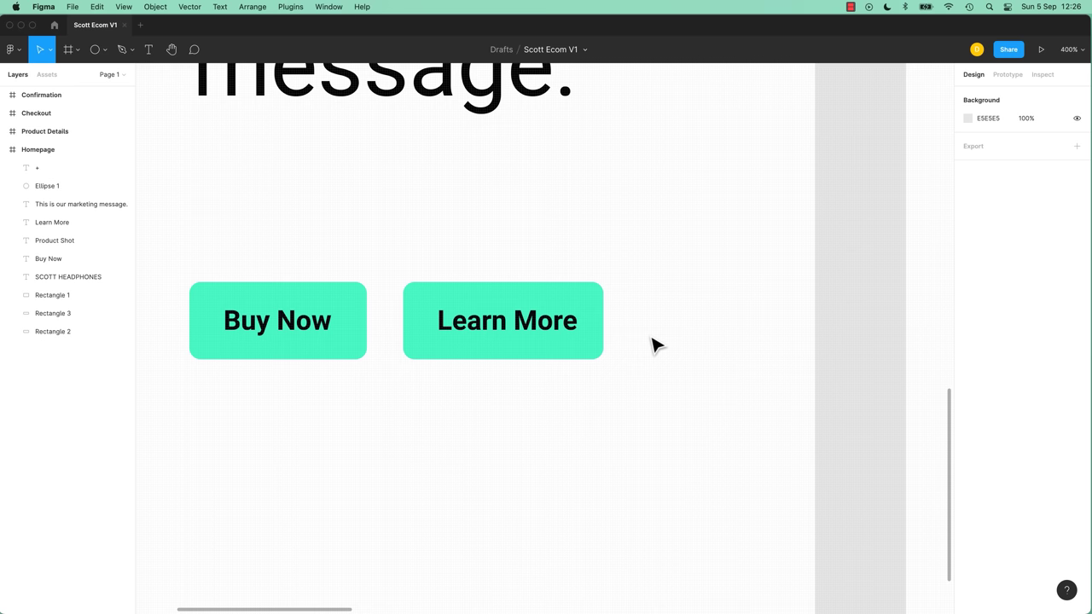
drag(654, 256, 506, 424)
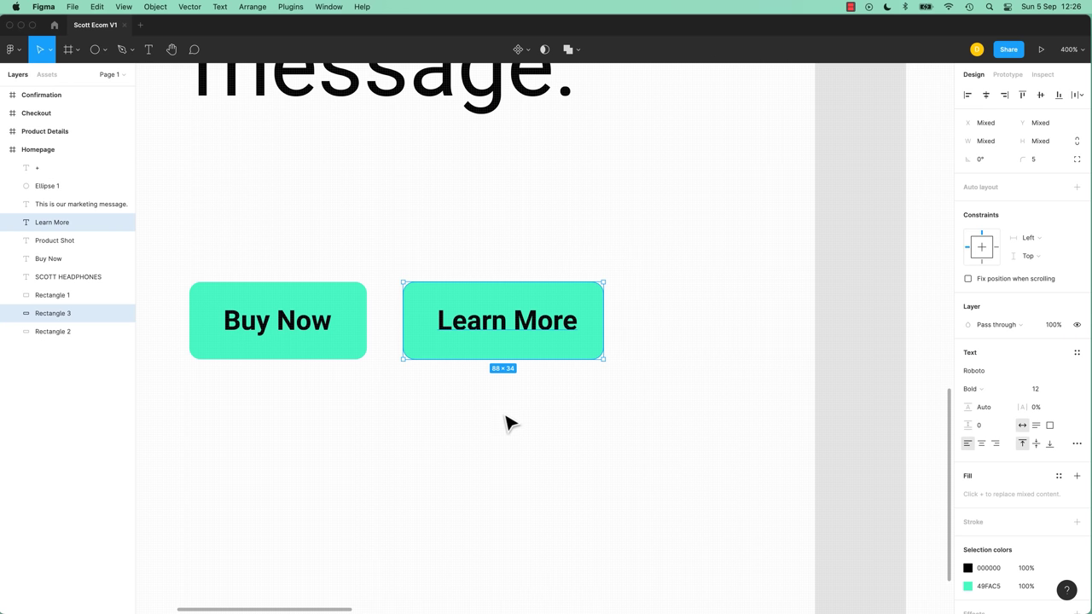
click(987, 96)
click(644, 467)
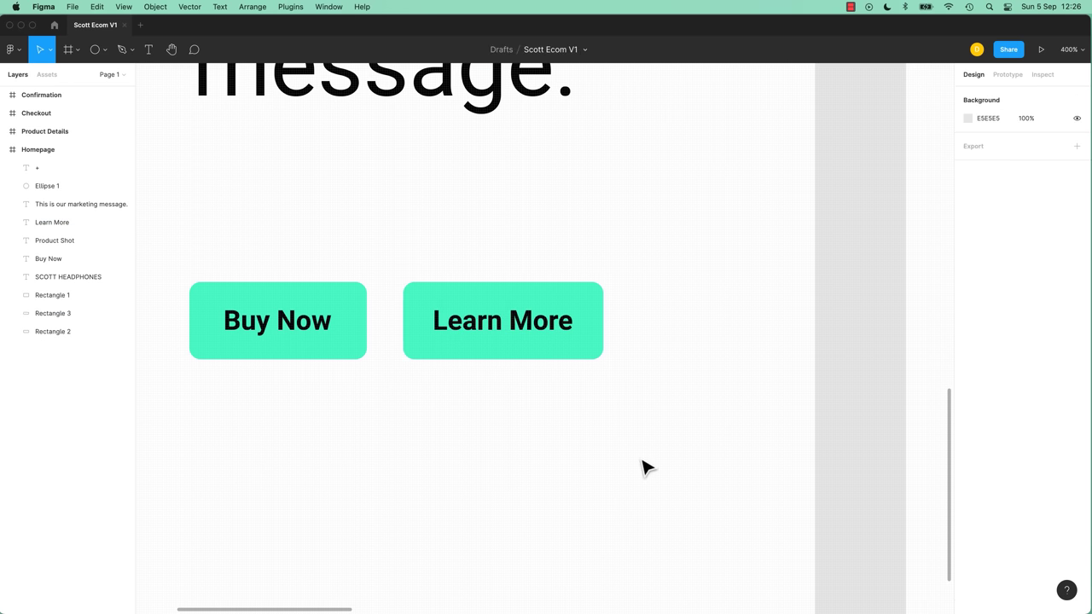
drag(249, 270, 391, 417)
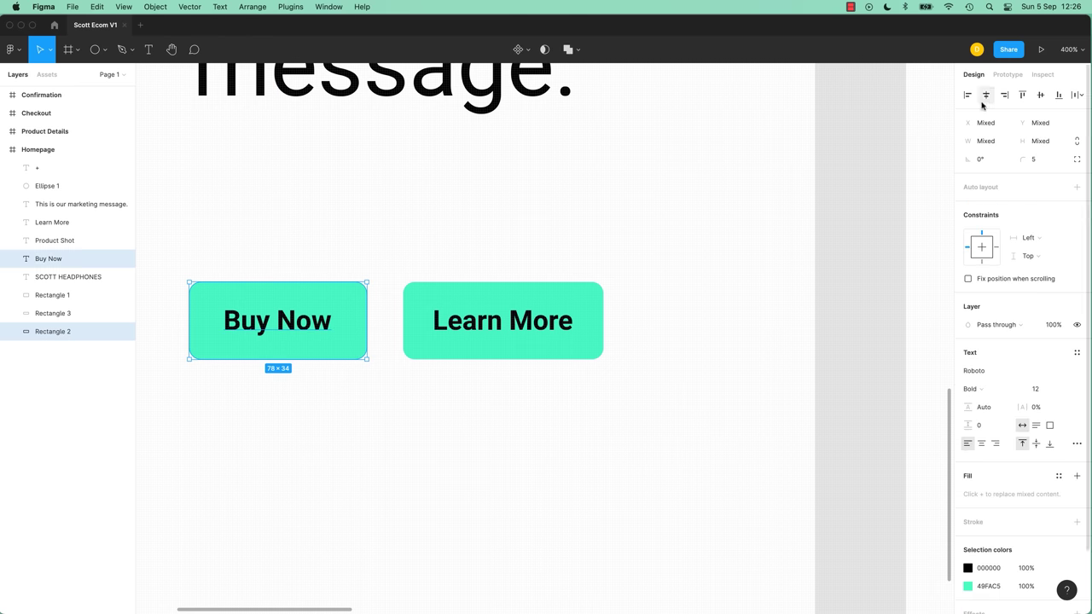
click(461, 266)
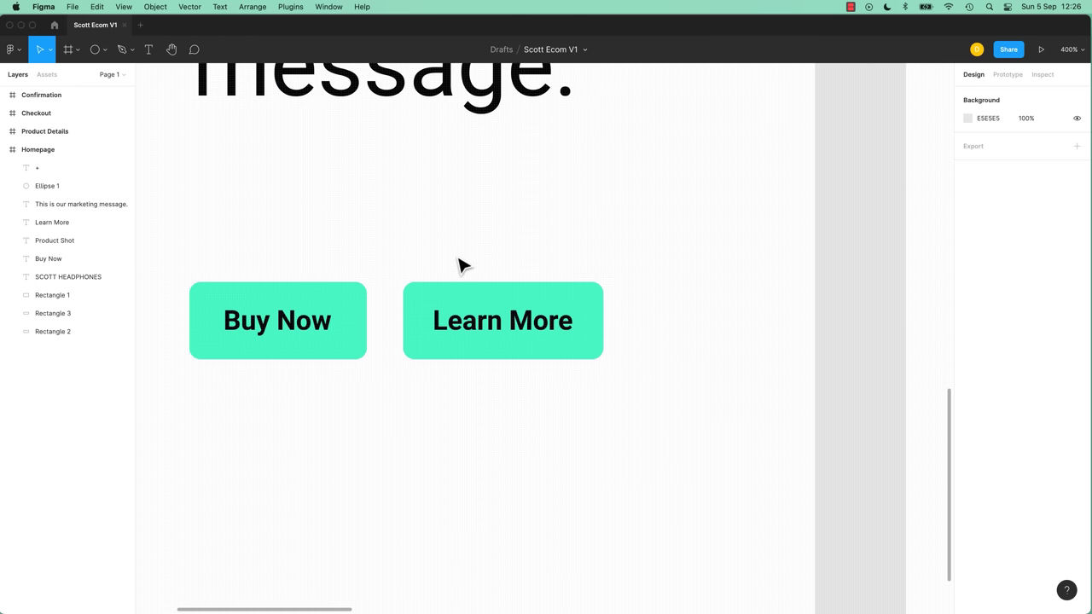
key(shift+0)
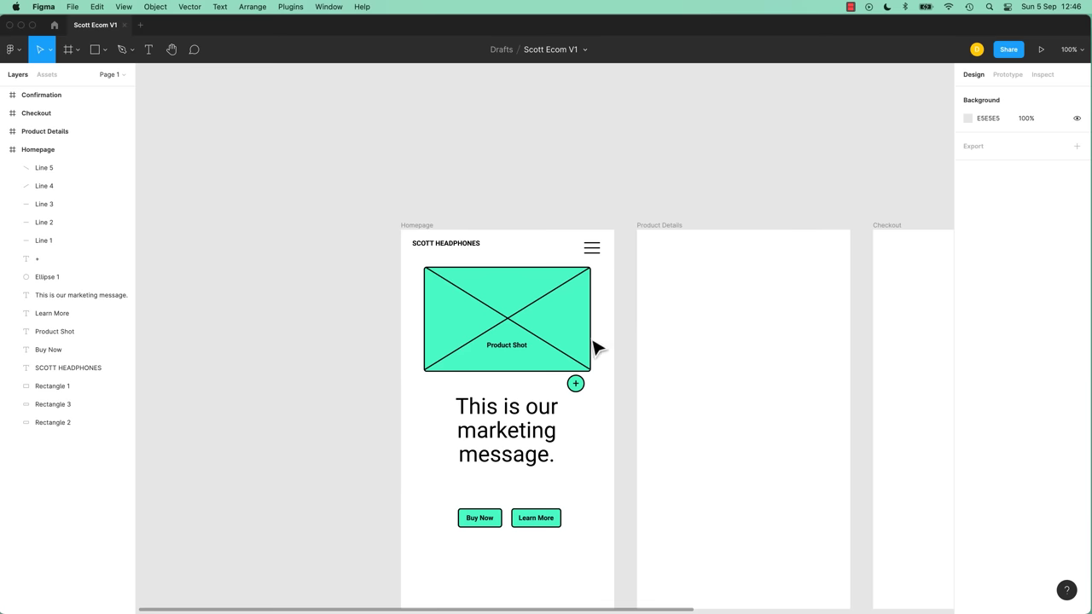
click(587, 345)
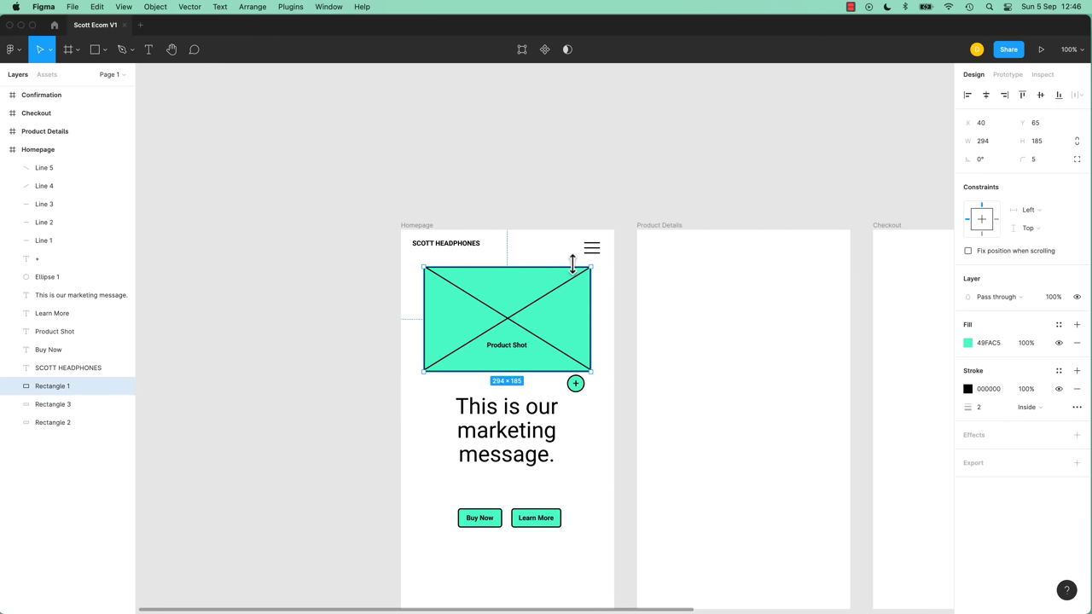
Zoom in to inspect the menu icon lines and diagonal Line 4, reverting an endpoint drag.
drag(574, 202, 621, 270)
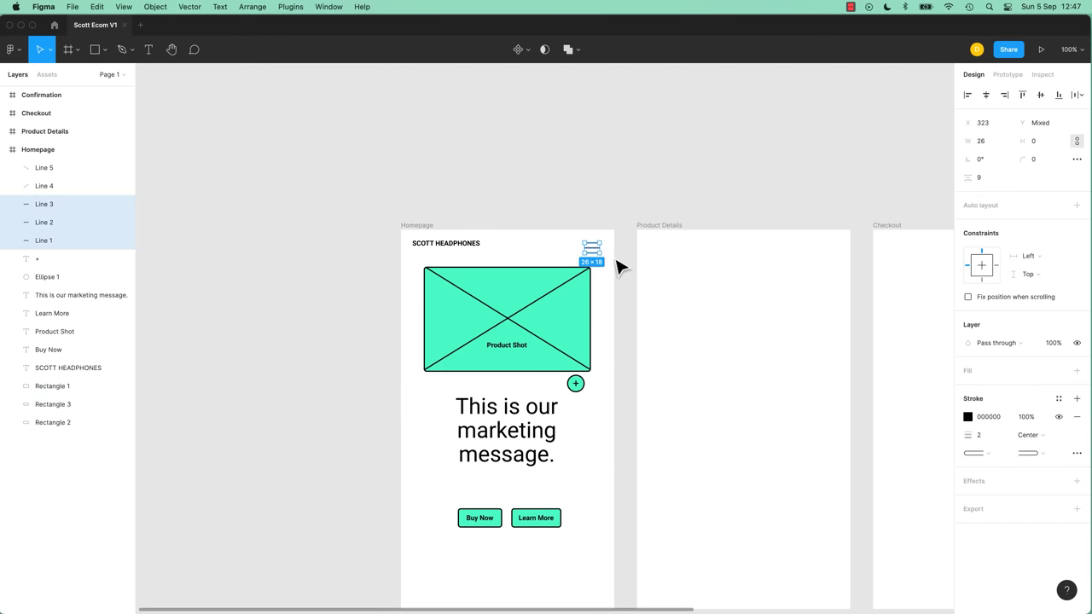
key(super+equal)
key(super+equal)
key(super+equal)
scroll(615, 503, up, 5)
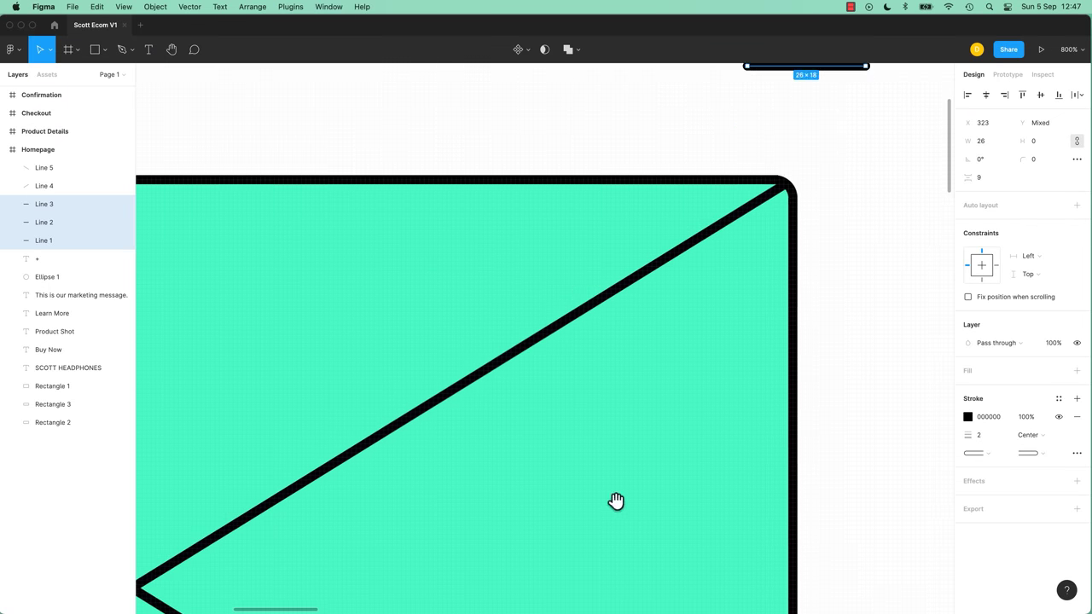
click(671, 400)
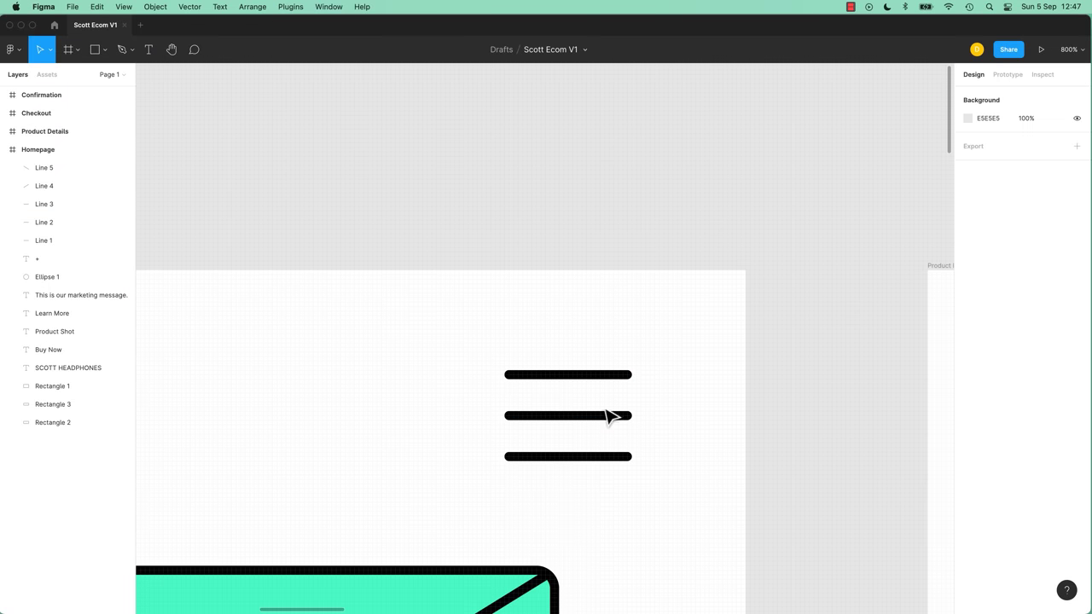
drag(566, 544, 705, 334)
click(665, 389)
drag(689, 370, 719, 346)
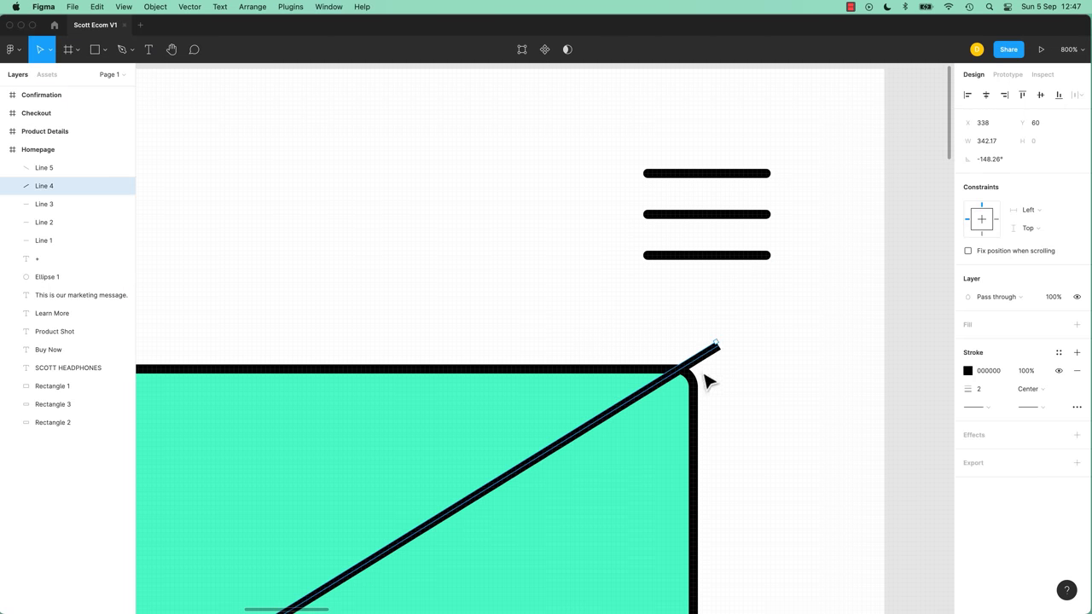
key(super+z)
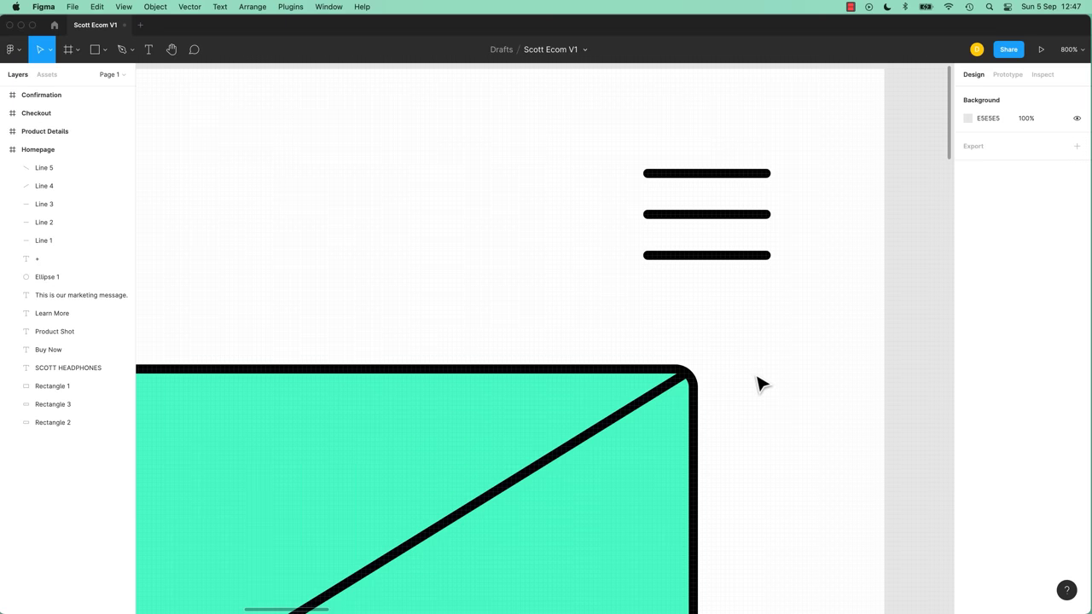
key(shift+0)
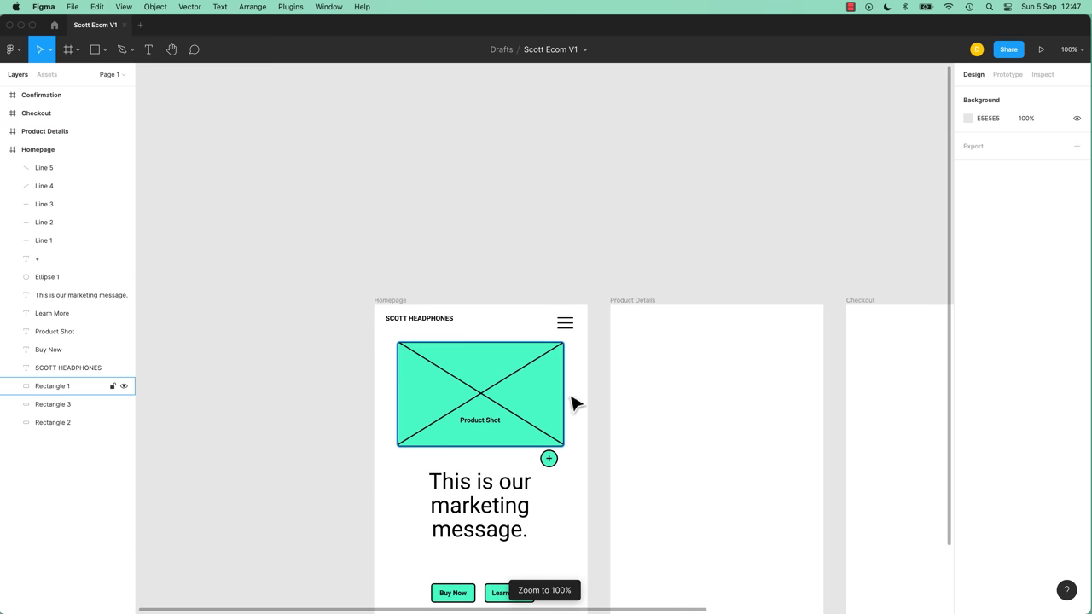
Draw a rectangle inside the Product Details frame.
key(r)
drag(631, 361, 737, 452)
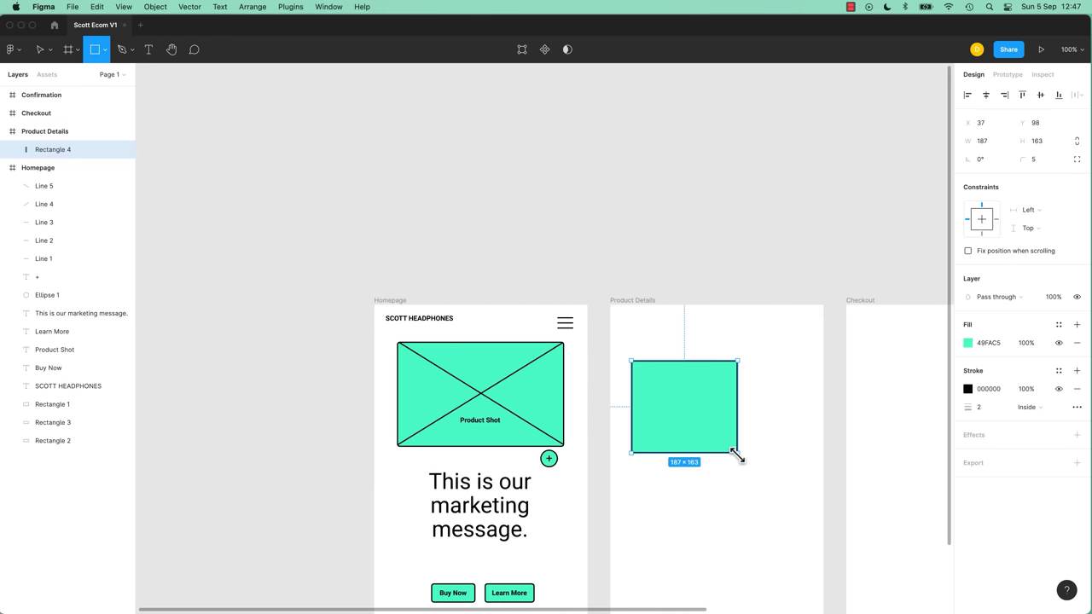
click(746, 266)
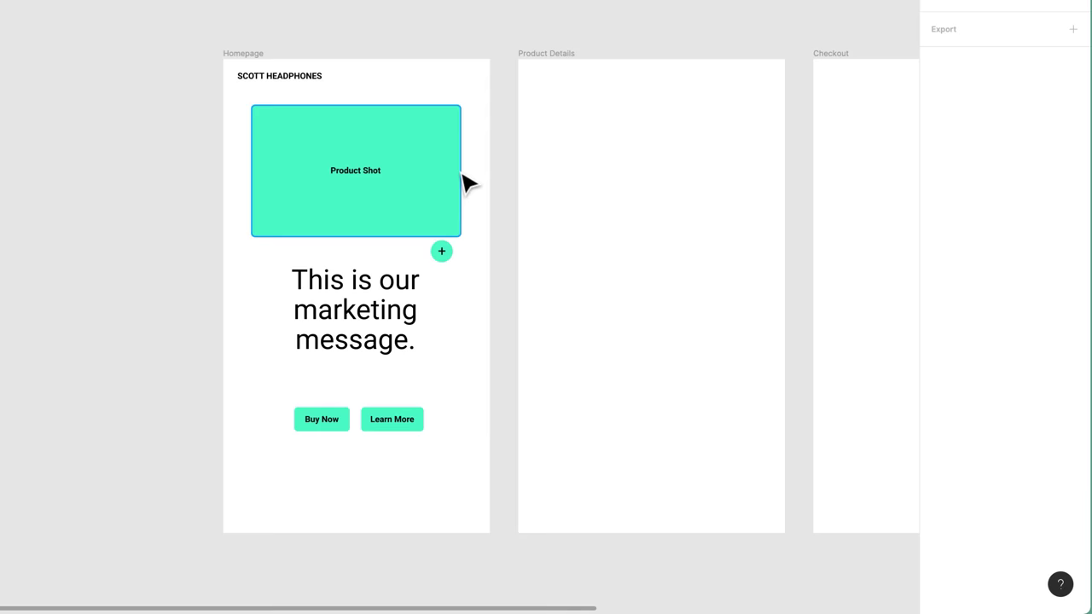
Add a black 000000 stroke of weight 2 to the Product Shot rectangle.
click(557, 404)
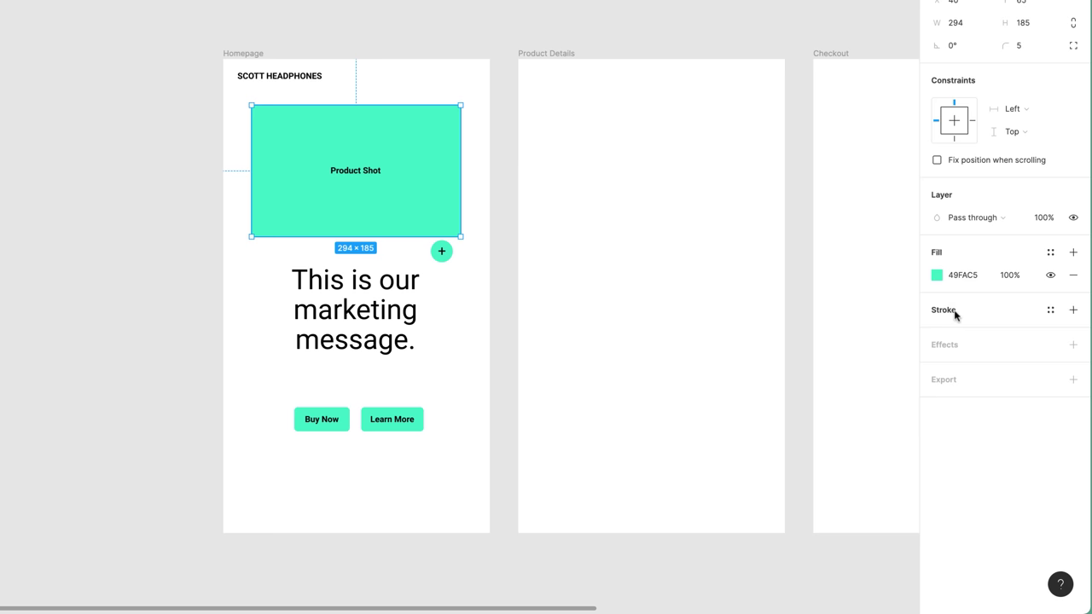
click(1074, 310)
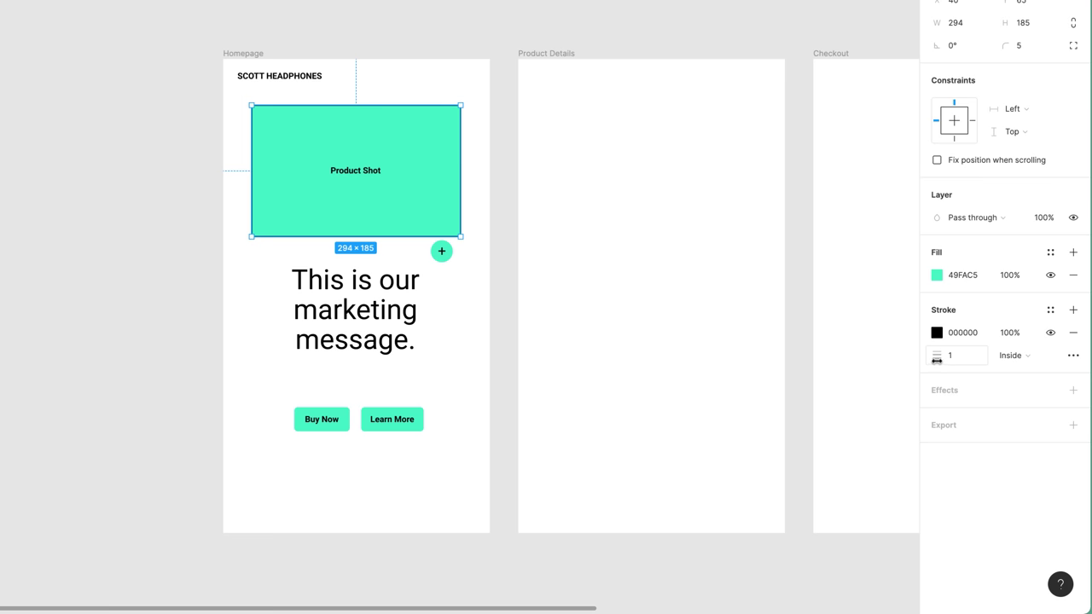
mouse_move(937, 359)
mouse_down()
mouse_move(982, 360)
mouse_move(968, 366)
mouse_up()
click(964, 362)
key(Return)
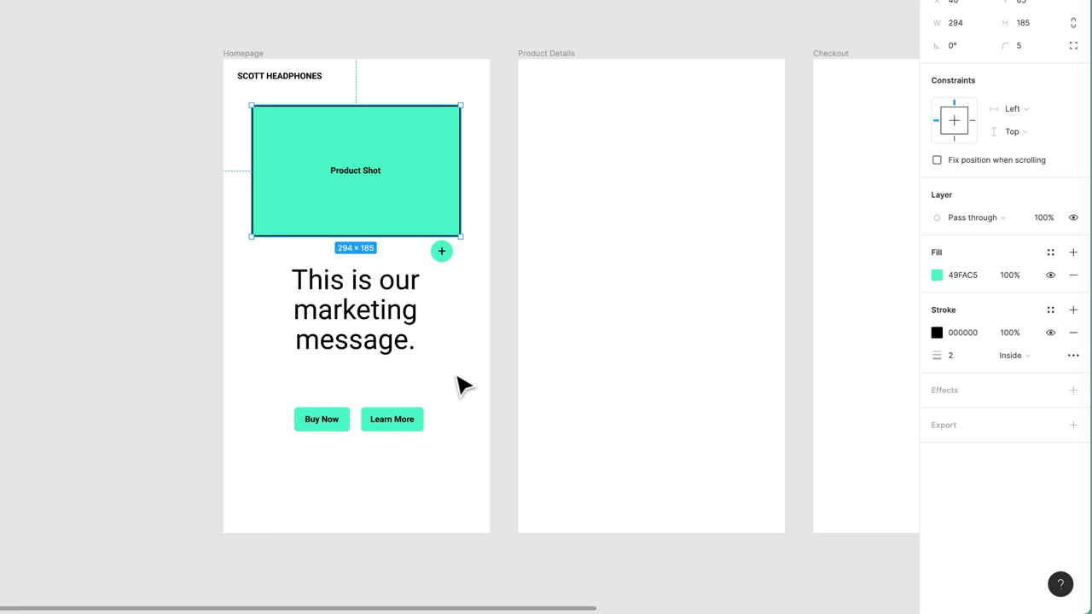
click(73, 358)
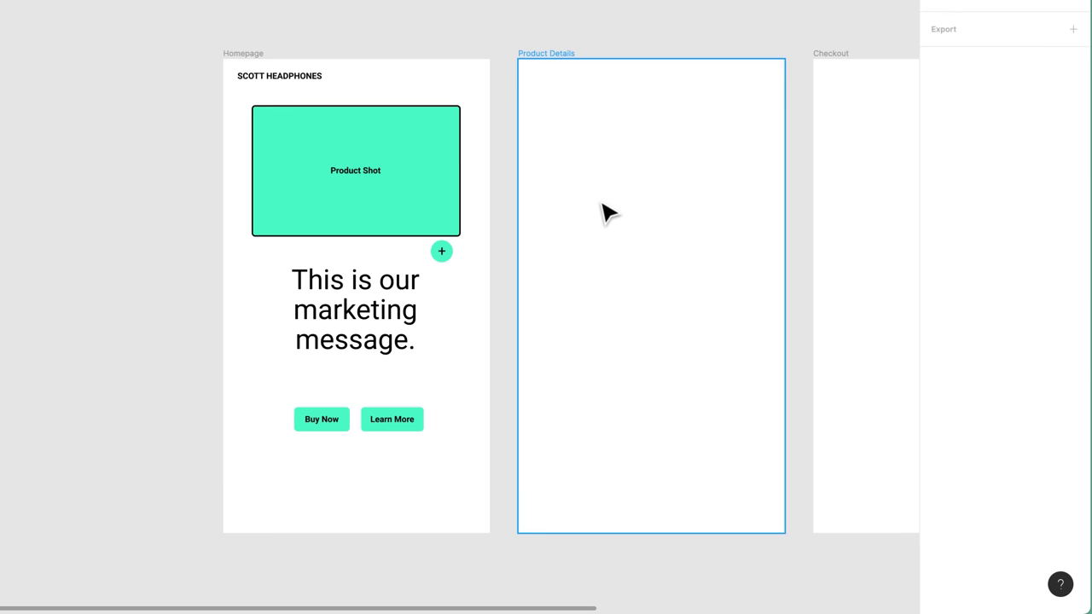
scroll(577, 187, right, 2)
drag(577, 187, 453, 165)
key(r)
drag(394, 102, 575, 223)
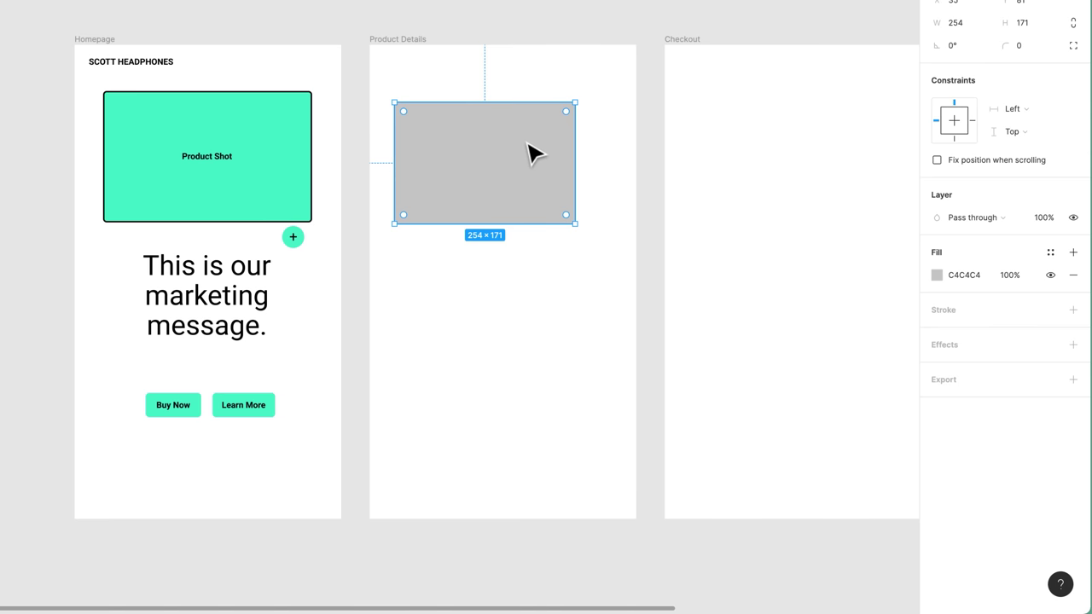
click(641, 232)
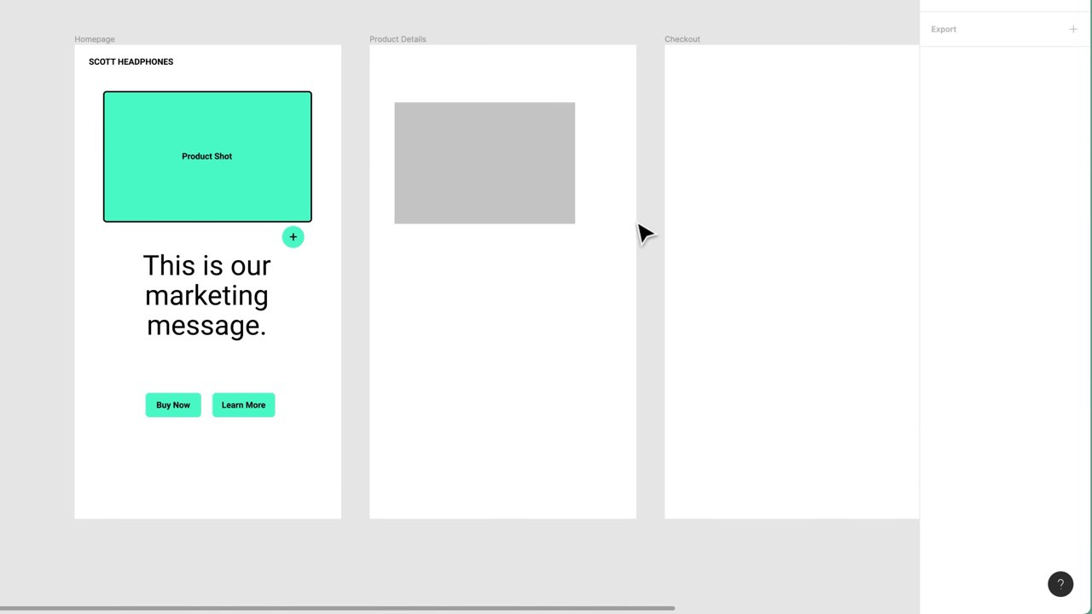
click(541, 175)
click(1018, 49)
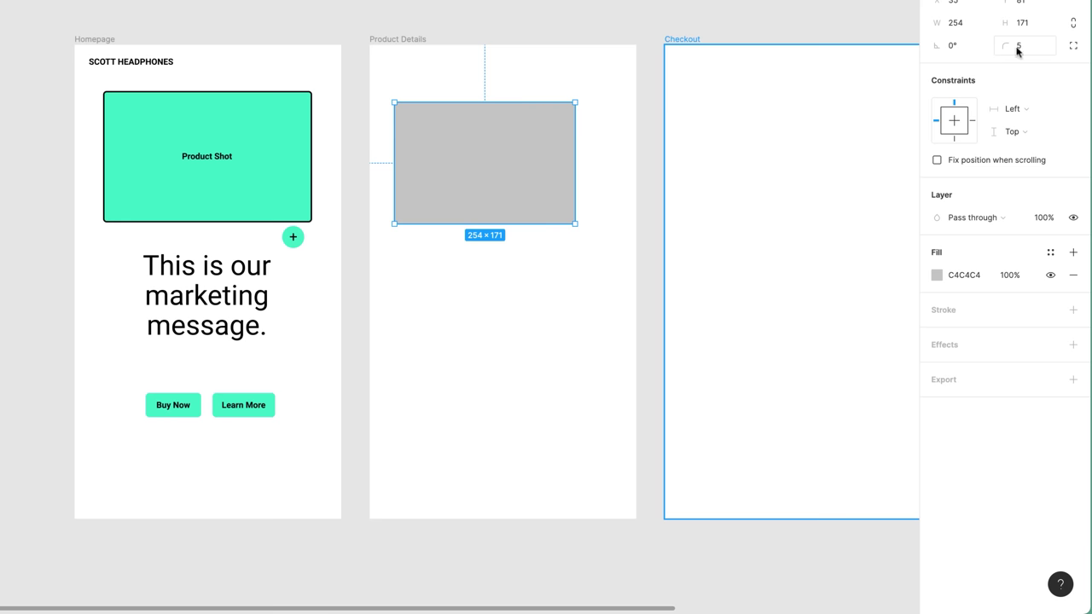
click(510, 345)
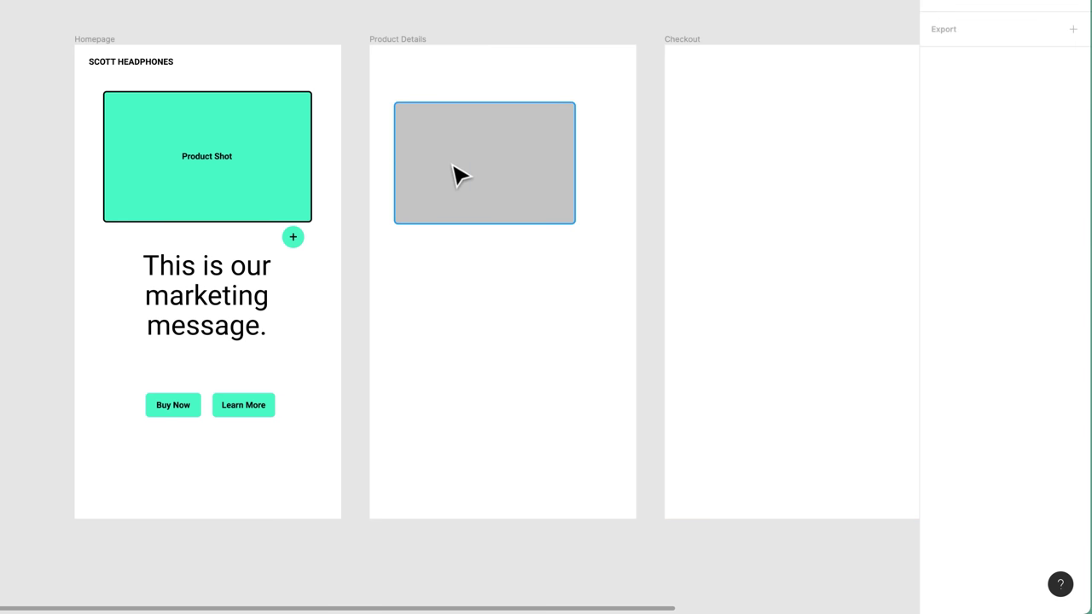
click(547, 198)
key(Delete)
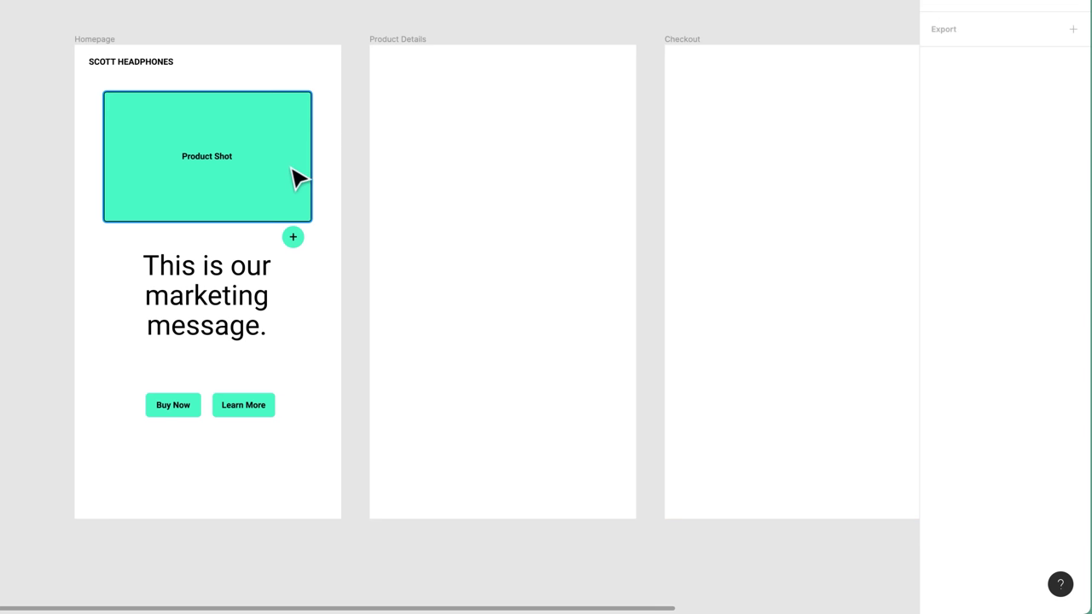
click(252, 198)
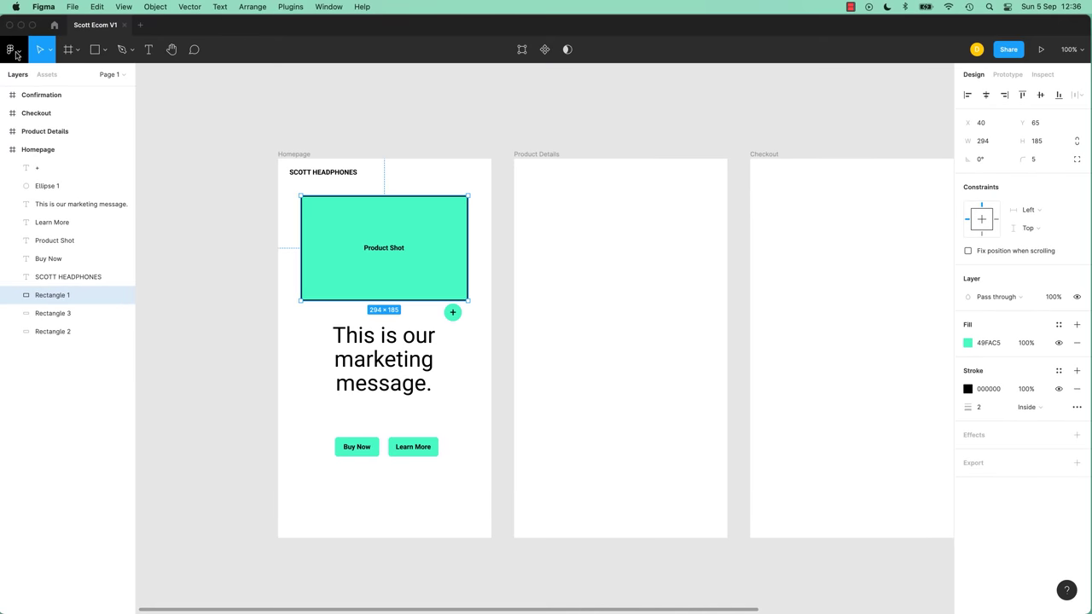
Set the Product Shot's mint fill and black stroke as default properties for new shapes.
click(14, 50)
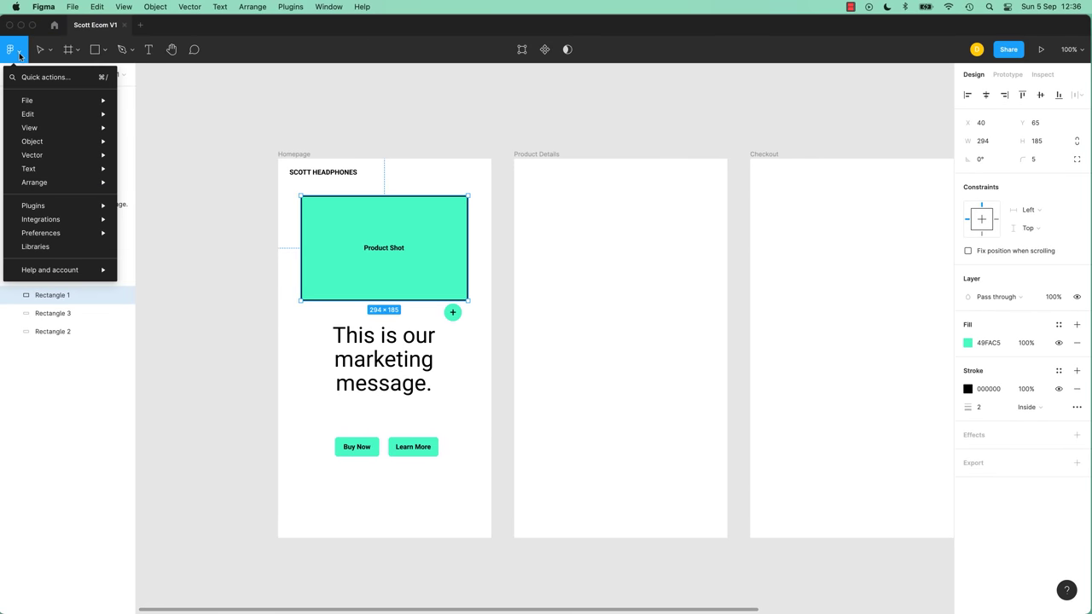
mouse_move(49, 113)
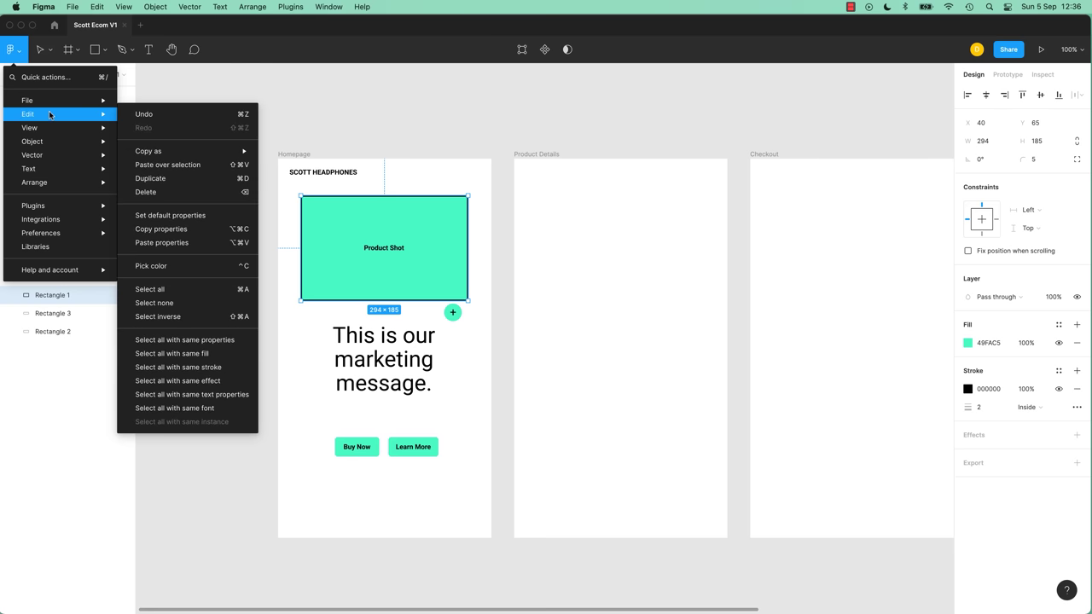
click(180, 218)
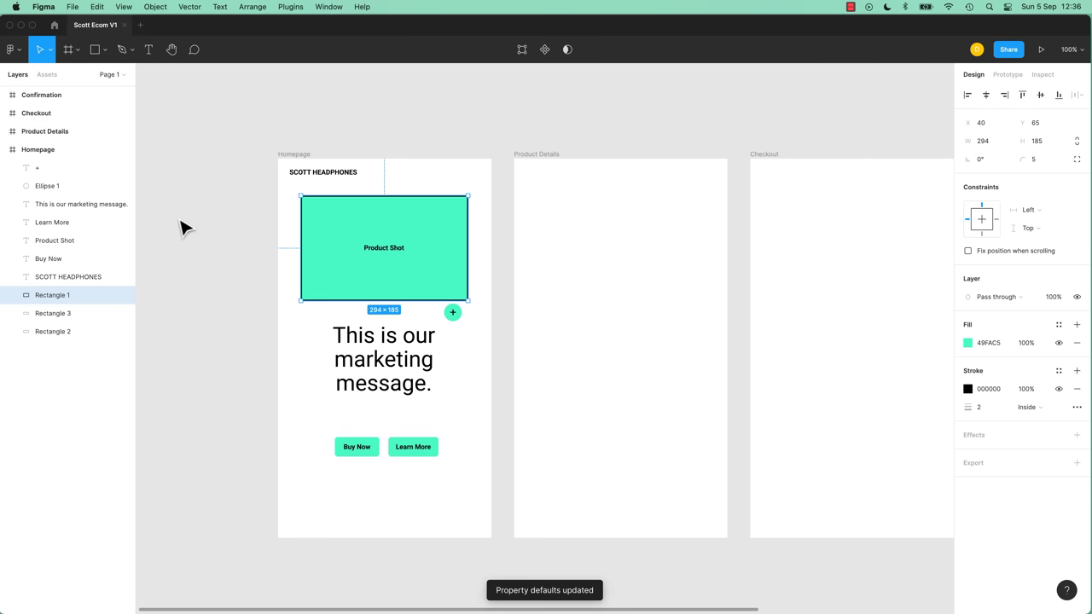
Draw a test rectangle in Product Details, which picks up the default mint styling.
click(504, 256)
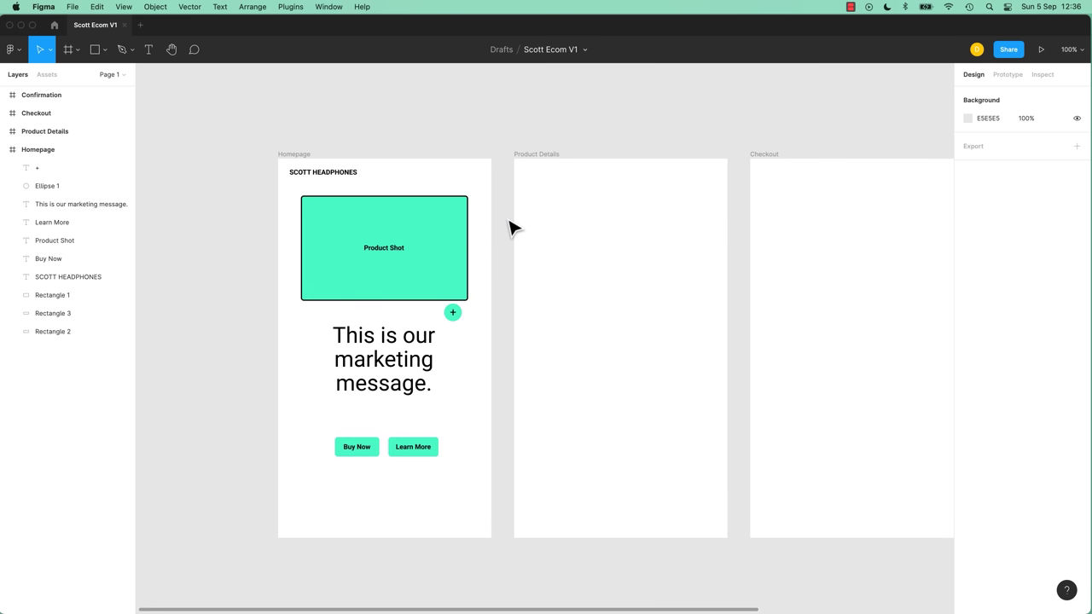
key(r)
drag(556, 198, 669, 296)
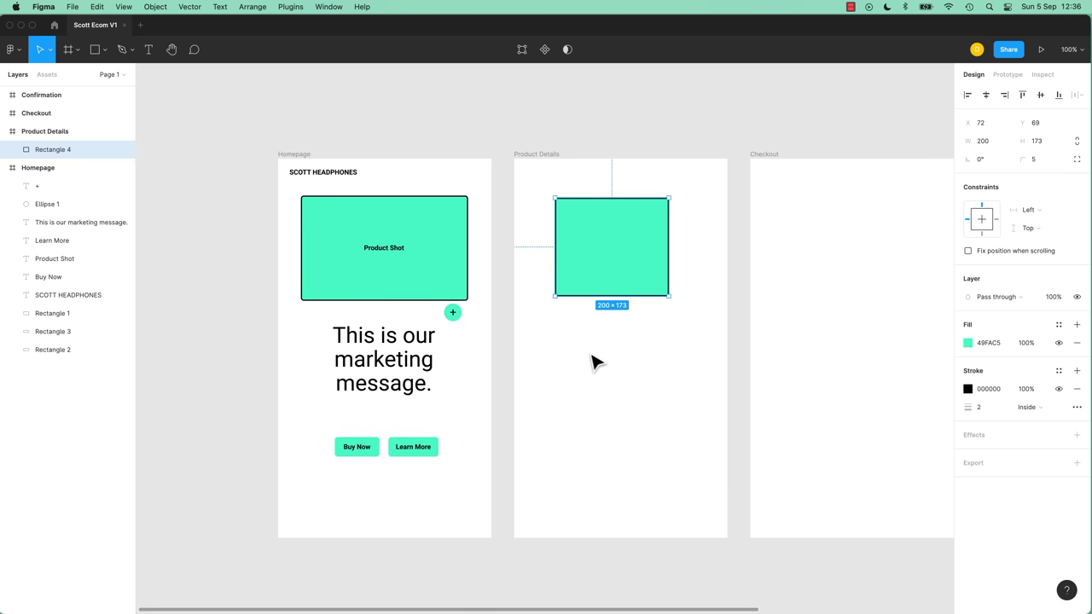
Delete the test rectangle from the Product Details frame.
click(699, 136)
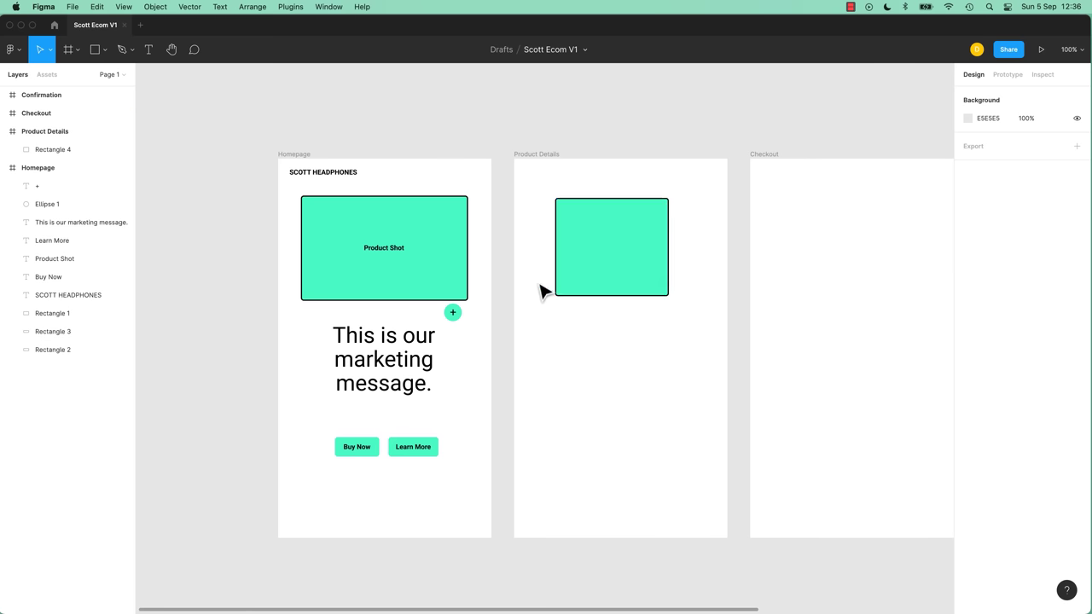
click(640, 269)
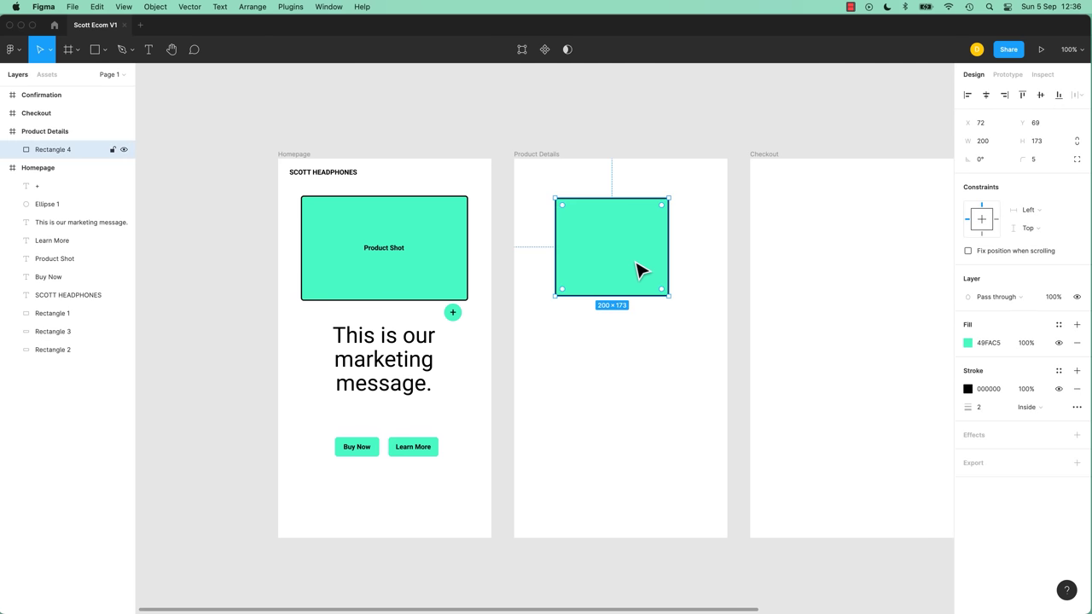
key(Delete)
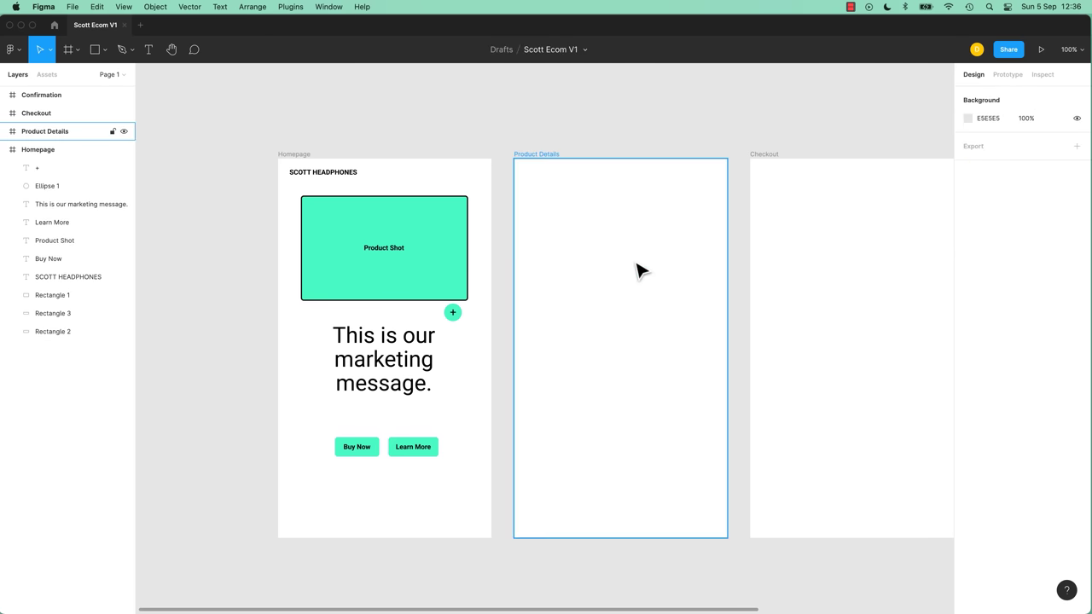
Select the Product Shot rectangle and bring up the Edit menu commands.
click(454, 314)
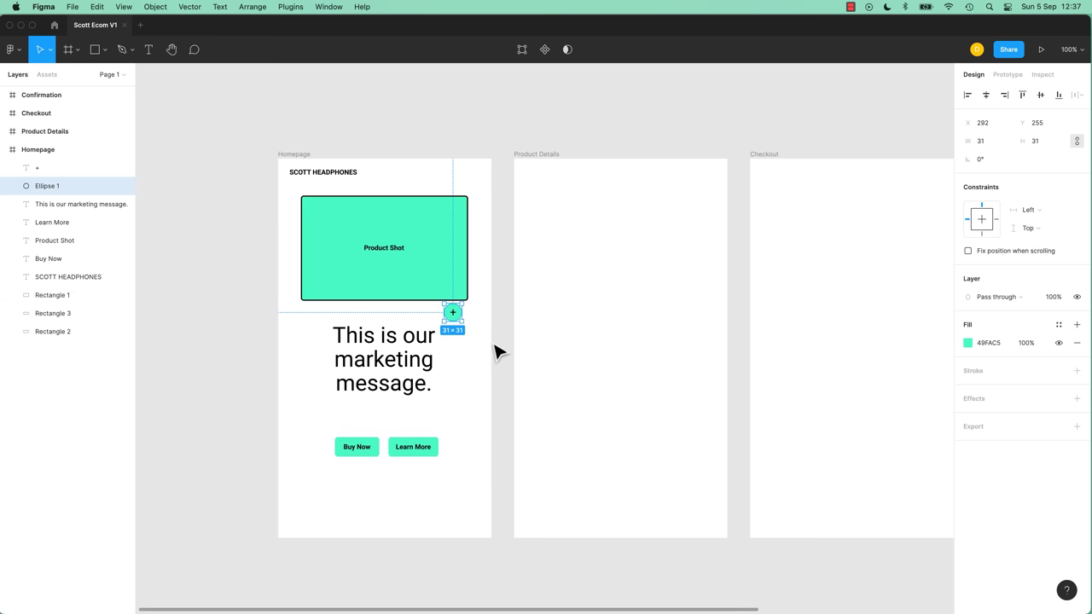
click(431, 290)
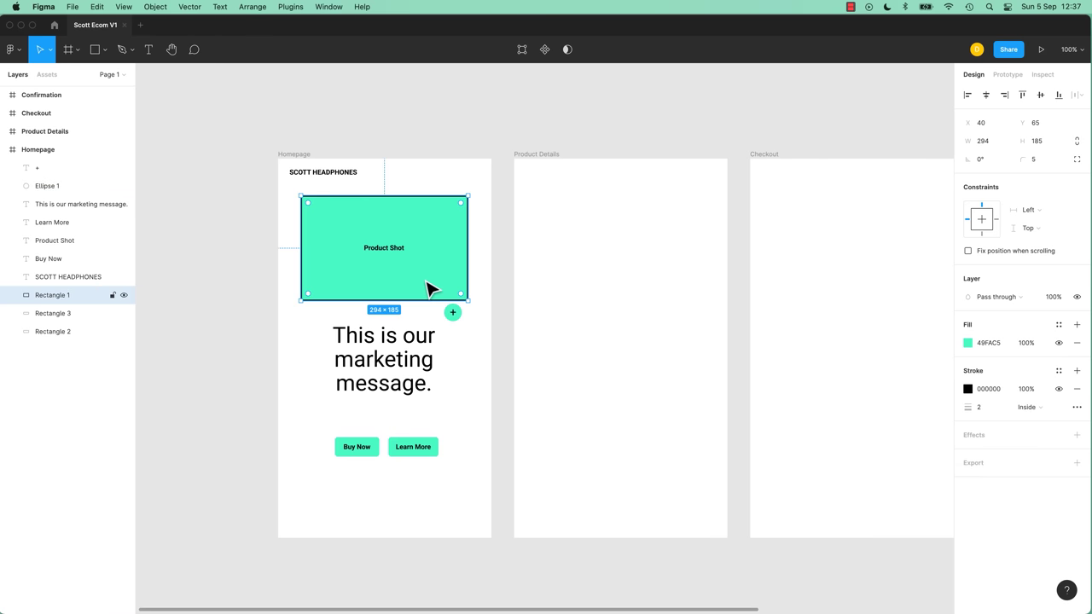
click(97, 7)
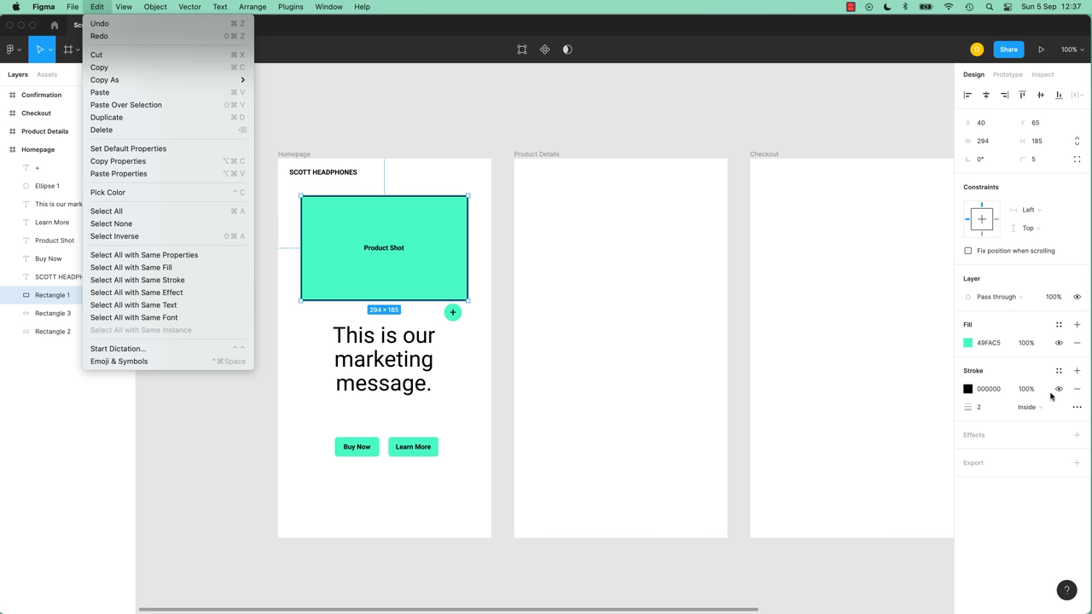
Copy the Product Shot's properties and paste them onto the corner plus circle.
click(126, 162)
click(453, 313)
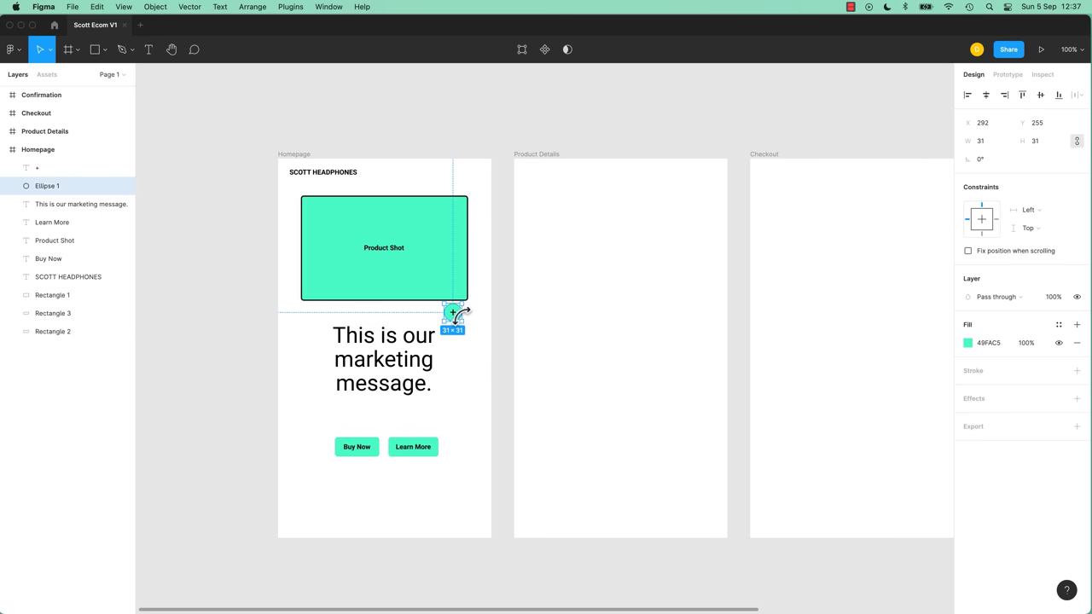
click(95, 6)
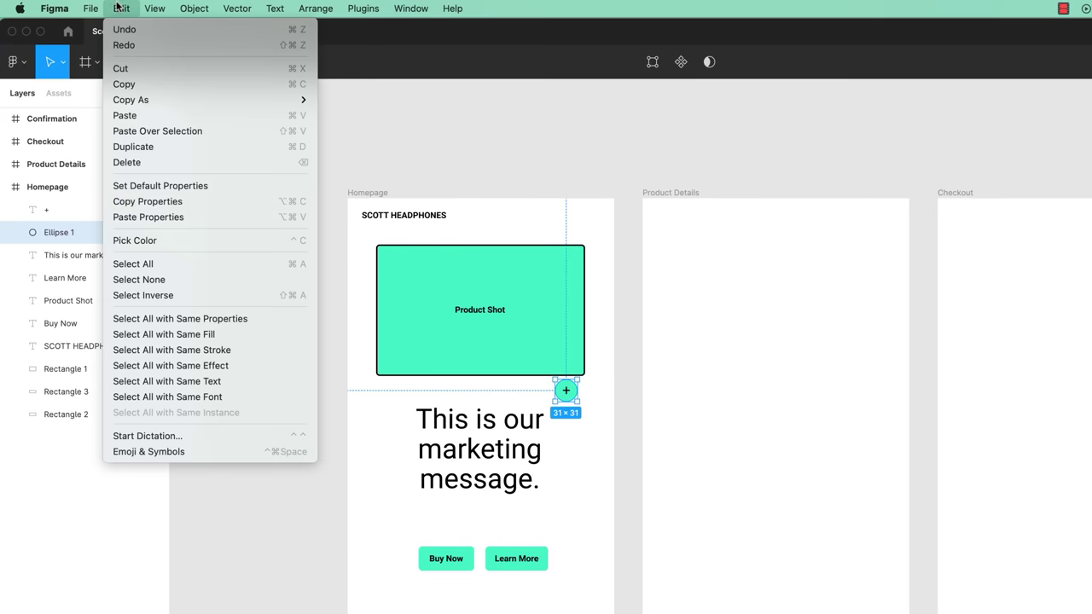
click(210, 217)
click(239, 286)
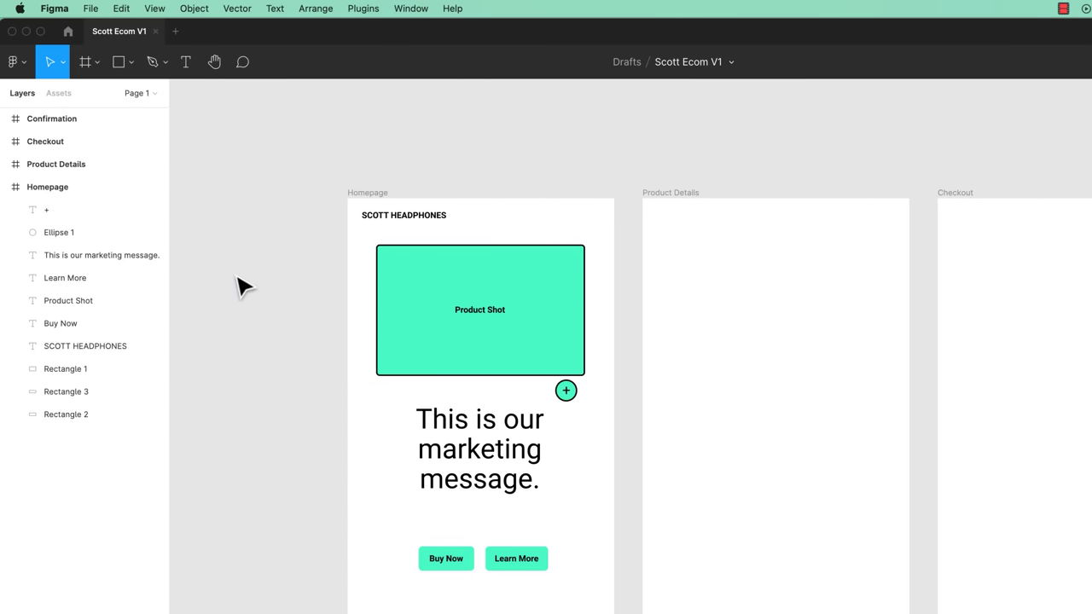
Paste the same black-outline properties onto both the Buy Now and Learn More buttons.
drag(460, 529, 508, 551)
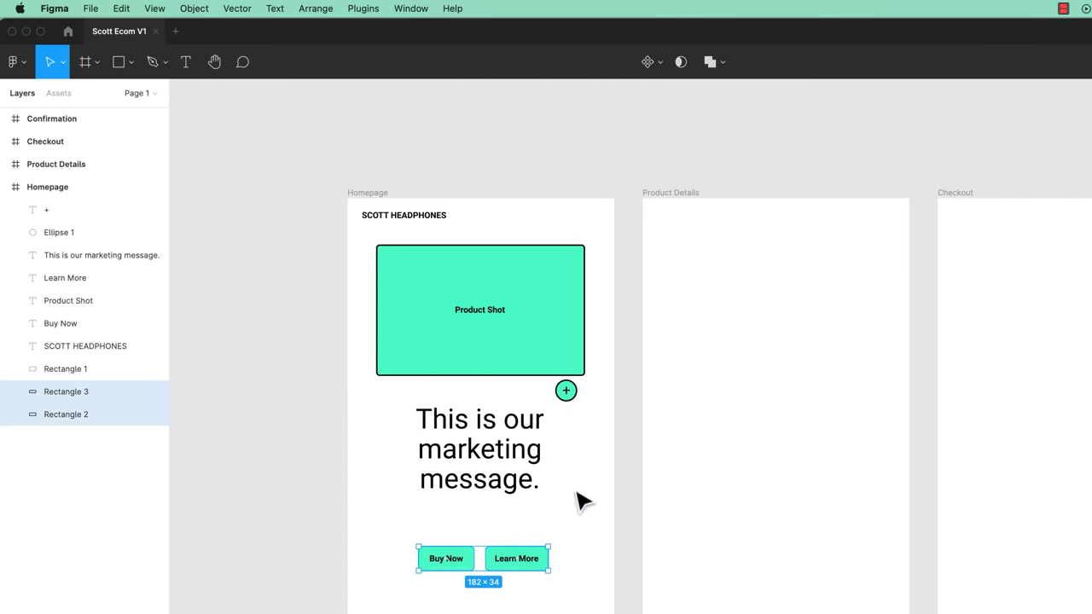
click(120, 7)
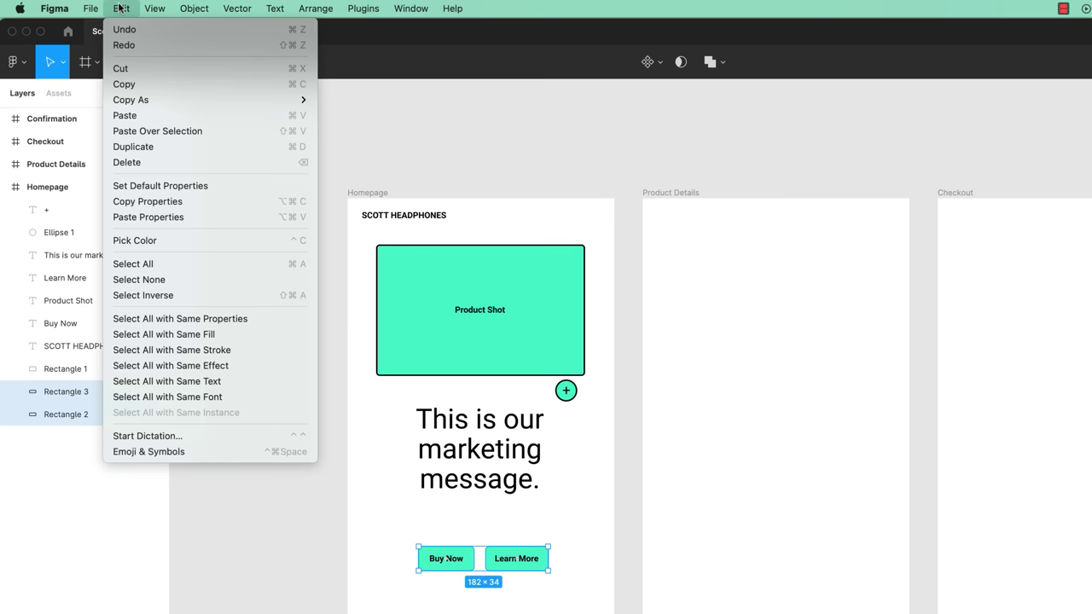
click(188, 219)
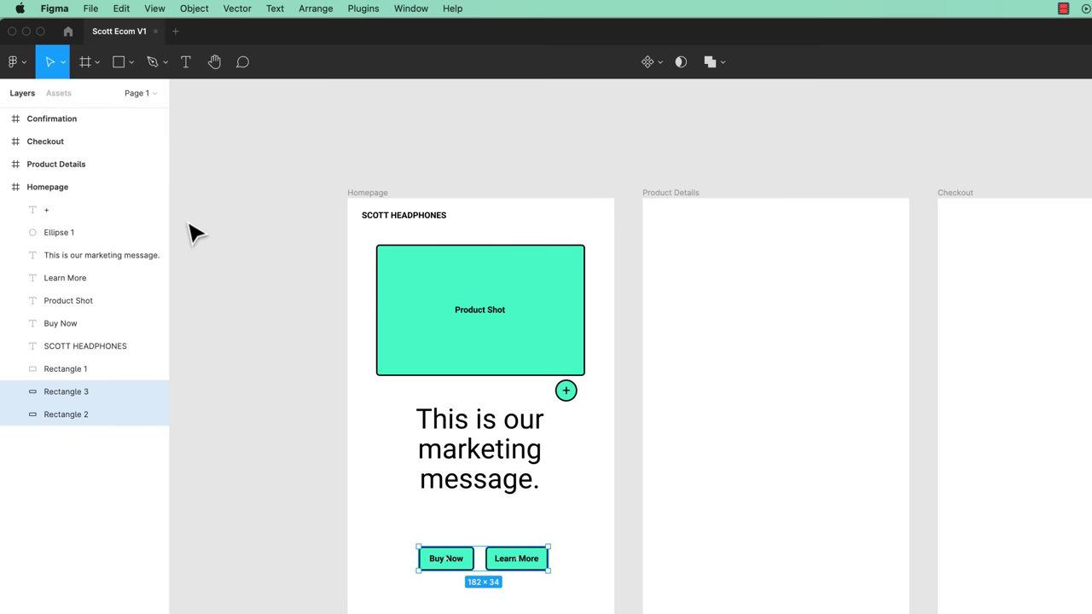
click(282, 335)
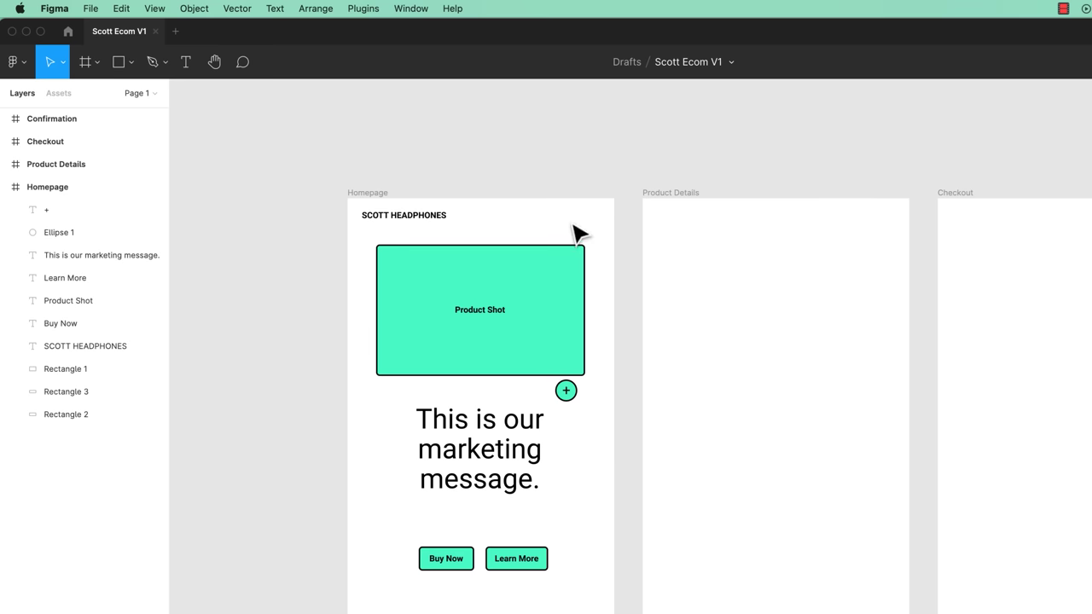
Zoom to the header and draw a 26-px horizontal Line 1 beside SCOTT HEADPHONES.
scroll(586, 231, up, 5)
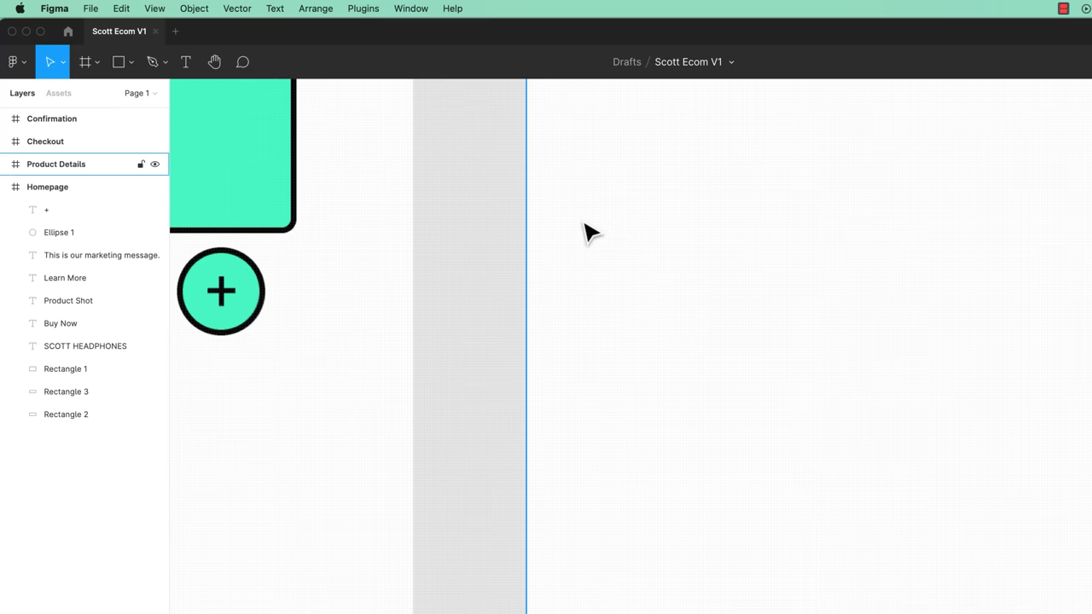
scroll(560, 210, up, 10)
scroll(560, 210, left, 5)
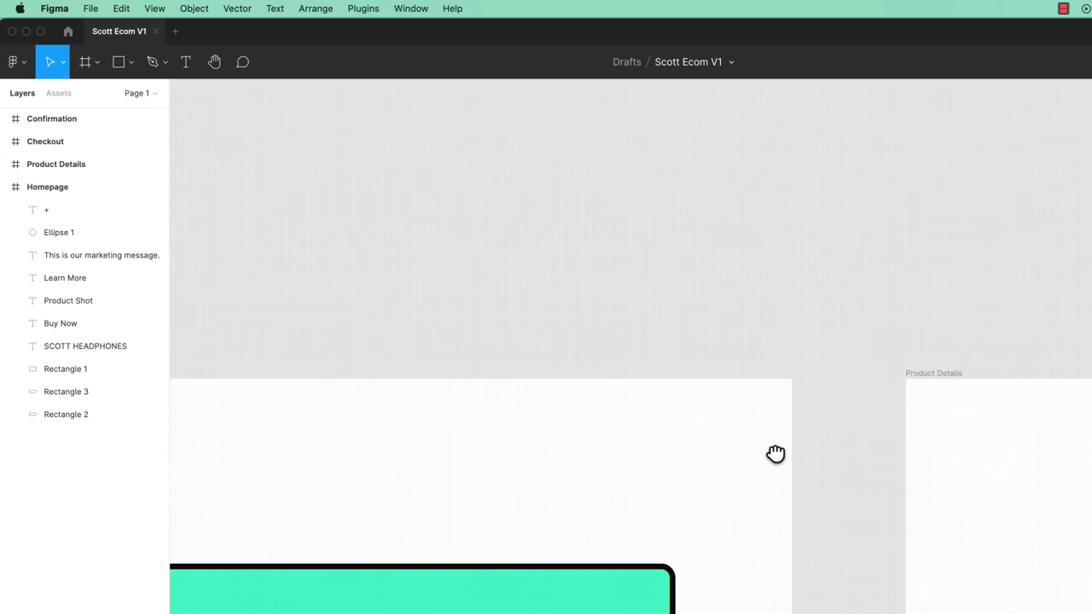
drag(671, 439, 770, 402)
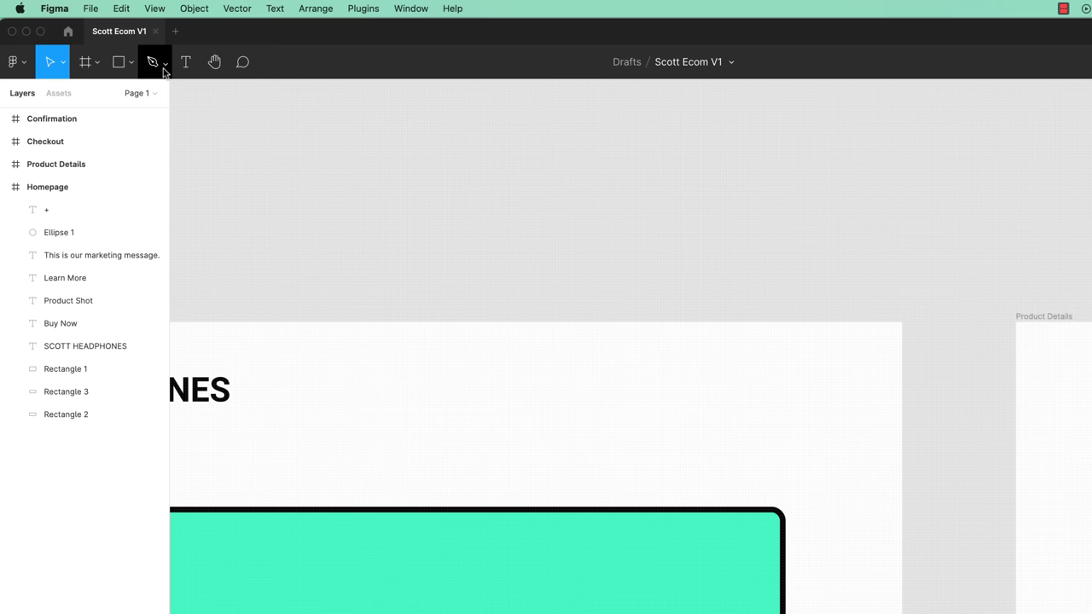
click(132, 63)
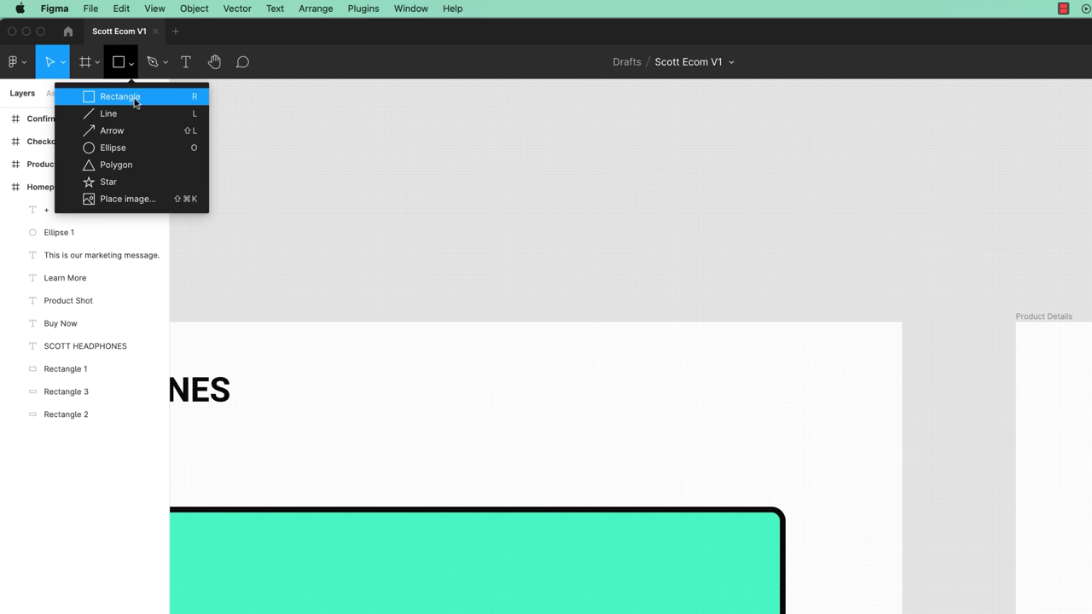
click(132, 67)
click(132, 68)
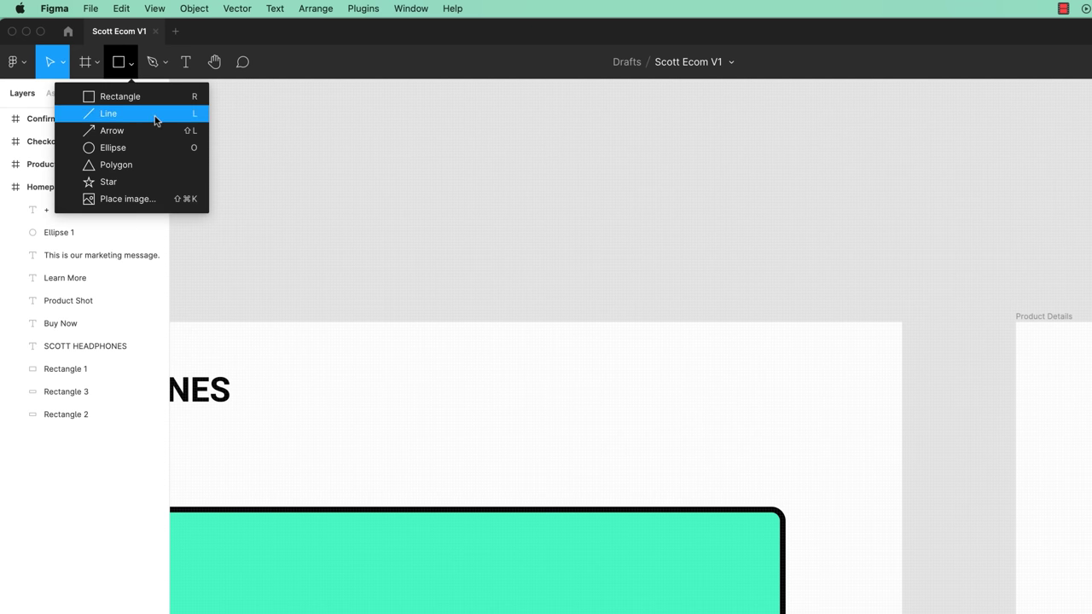
key(Escape)
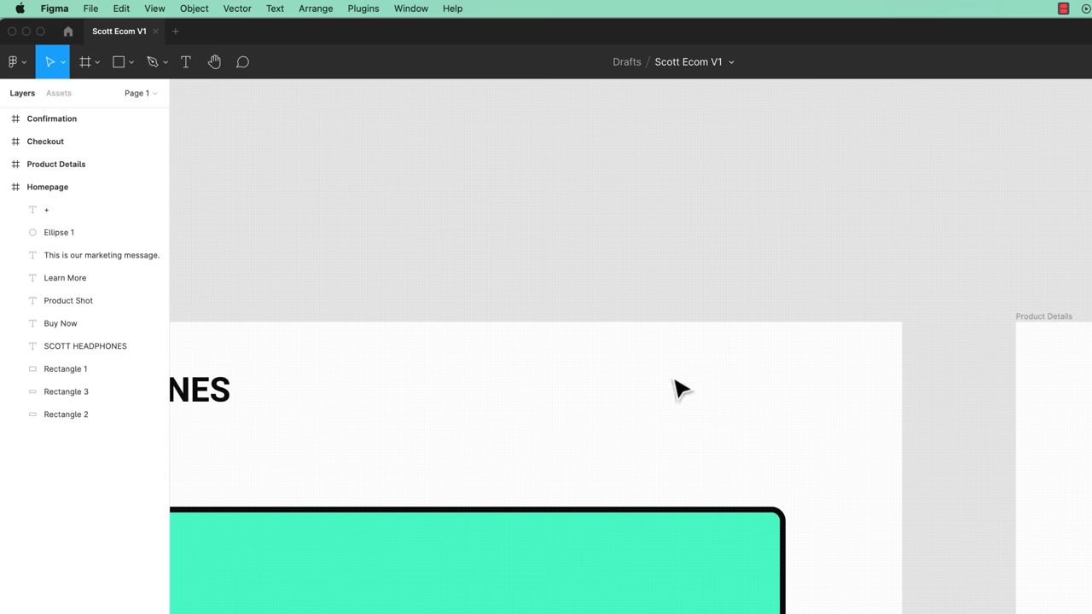
drag(680, 395, 692, 360)
click(129, 66)
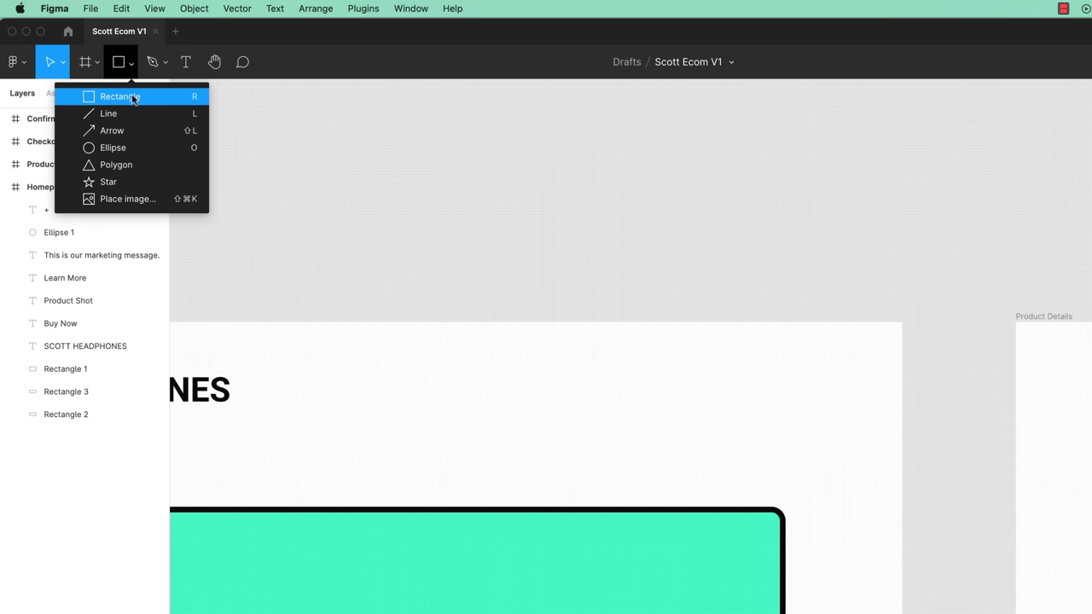
click(122, 113)
mouse_move(603, 388)
mouse_down()
mouse_move(724, 384)
mouse_move(744, 373)
mouse_move(756, 402)
mouse_move(753, 382)
mouse_move(642, 372)
mouse_move(674, 389)
mouse_move(753, 383)
mouse_move(574, 322)
mouse_move(458, 390)
mouse_move(662, 462)
mouse_move(629, 325)
mouse_move(507, 372)
mouse_move(622, 452)
mouse_move(707, 381)
mouse_move(629, 317)
mouse_move(680, 385)
mouse_move(658, 430)
mouse_move(611, 444)
mouse_move(681, 389)
mouse_up()
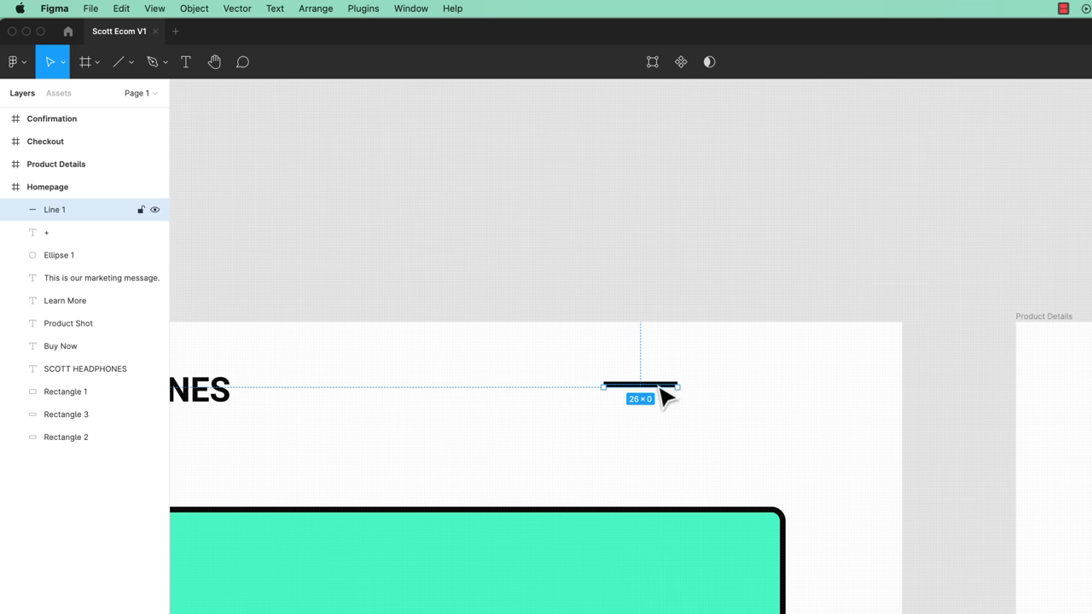
Duplicate the line into three evenly spaced lines forming a menu icon at top right.
drag(662, 386, 760, 369)
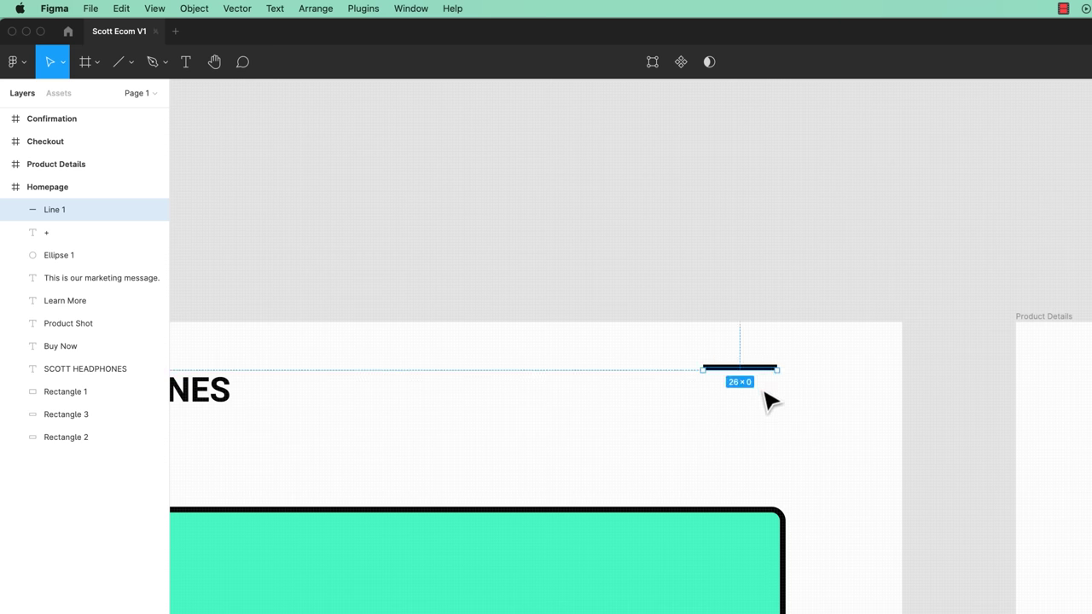
key(super+d)
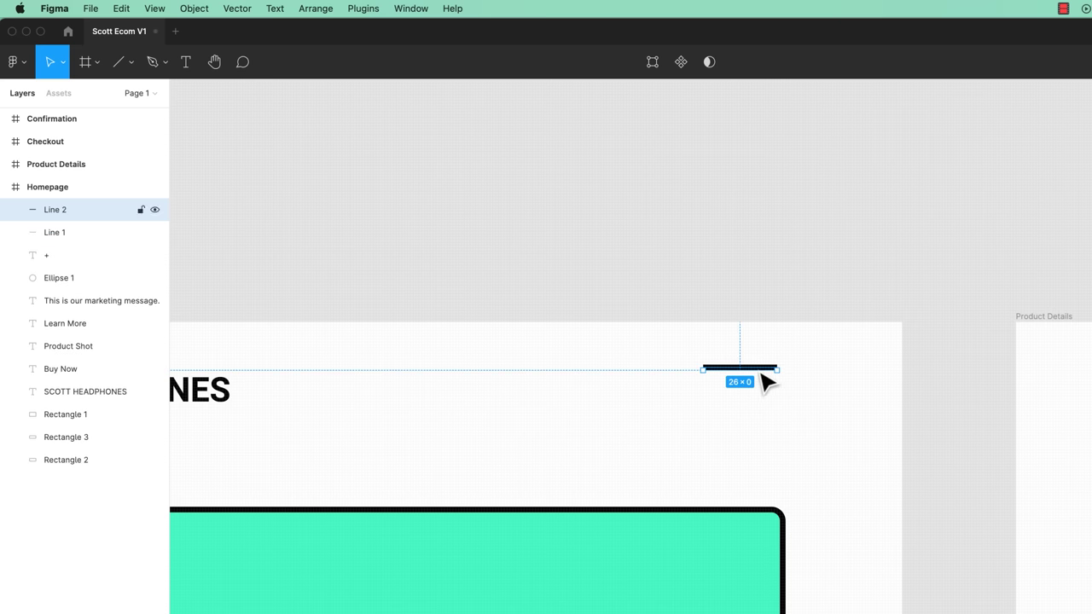
drag(765, 369, 765, 408)
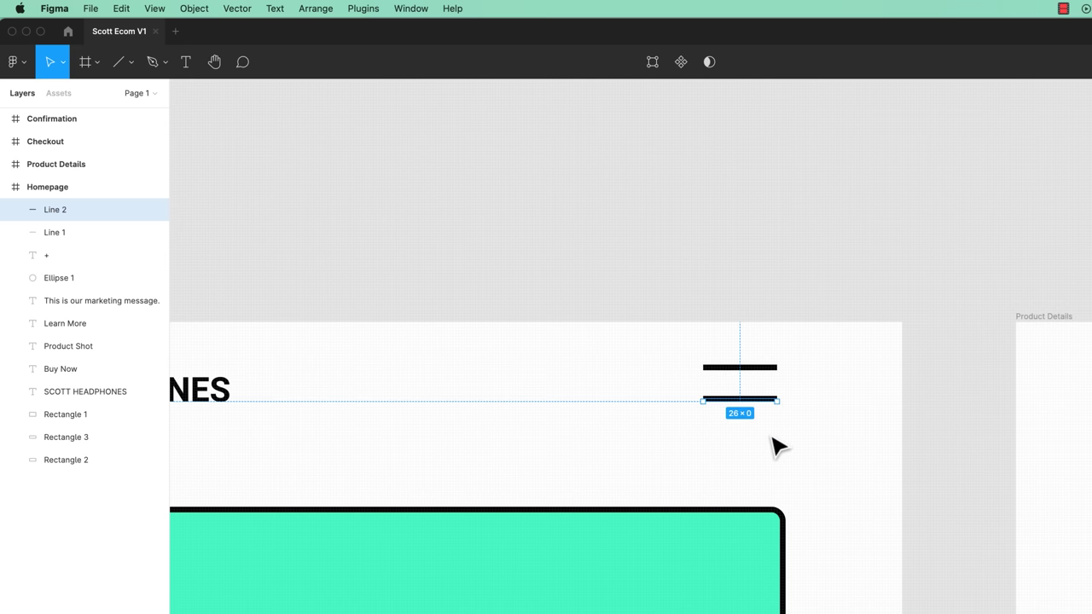
key(Delete)
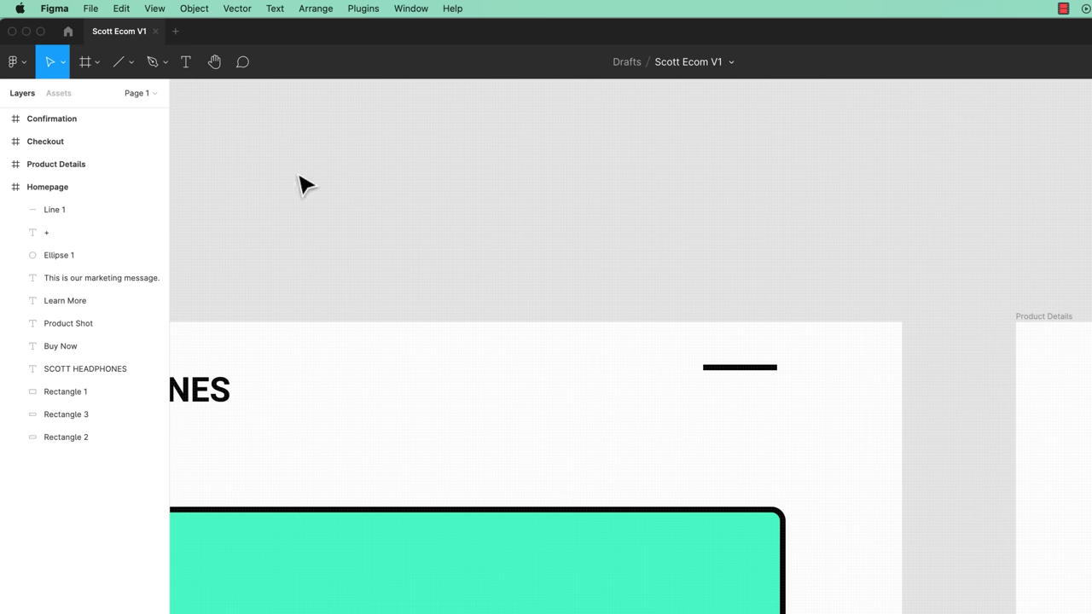
alt+drag(765, 368, 761, 394)
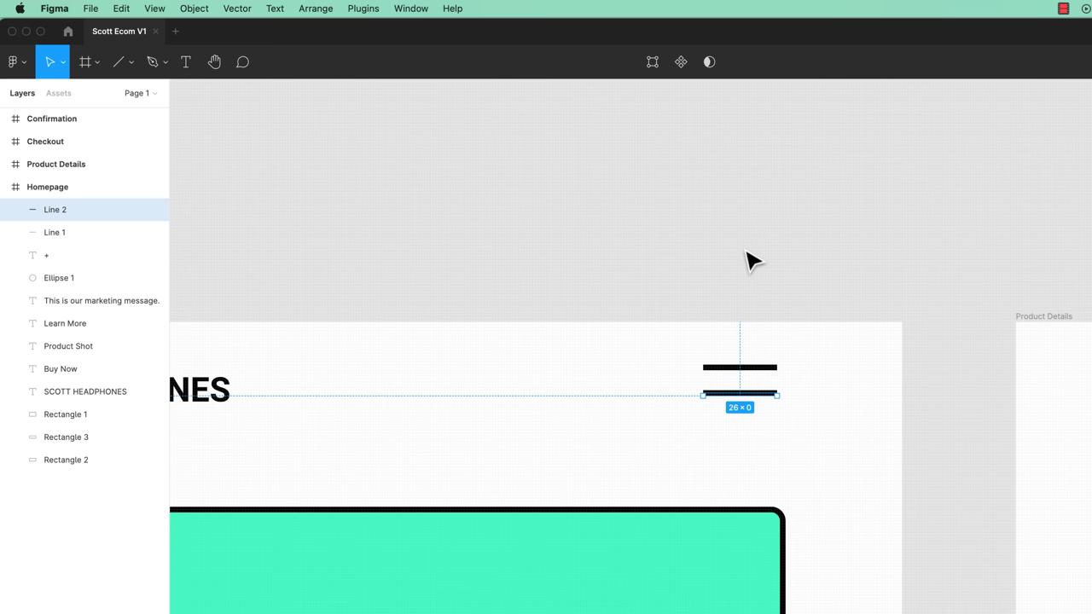
key(super+d)
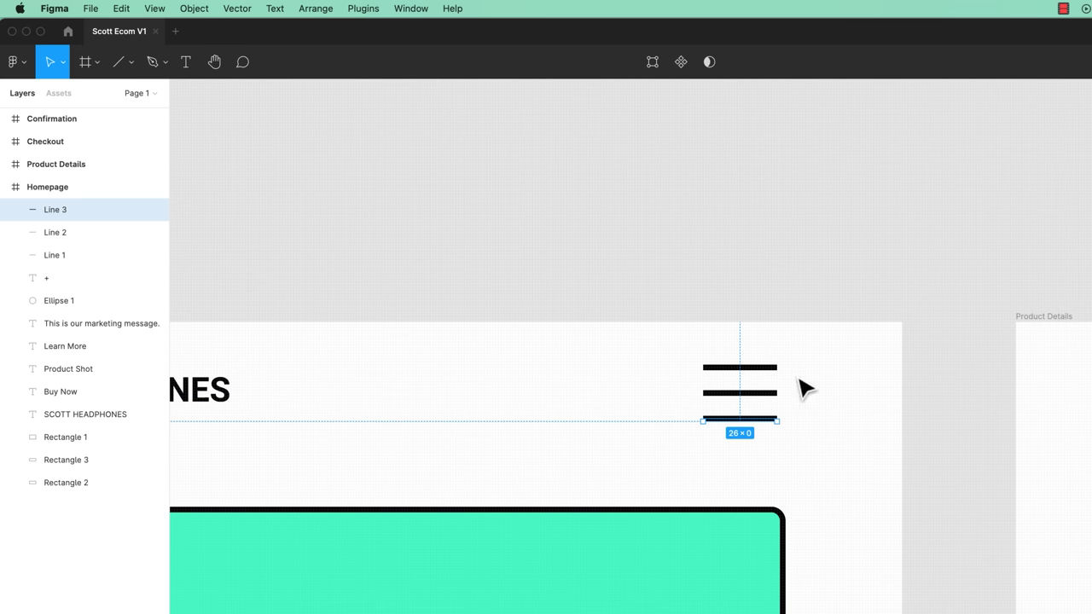
key(super+d)
key(super+d)
key(super+d)
key(super+d)
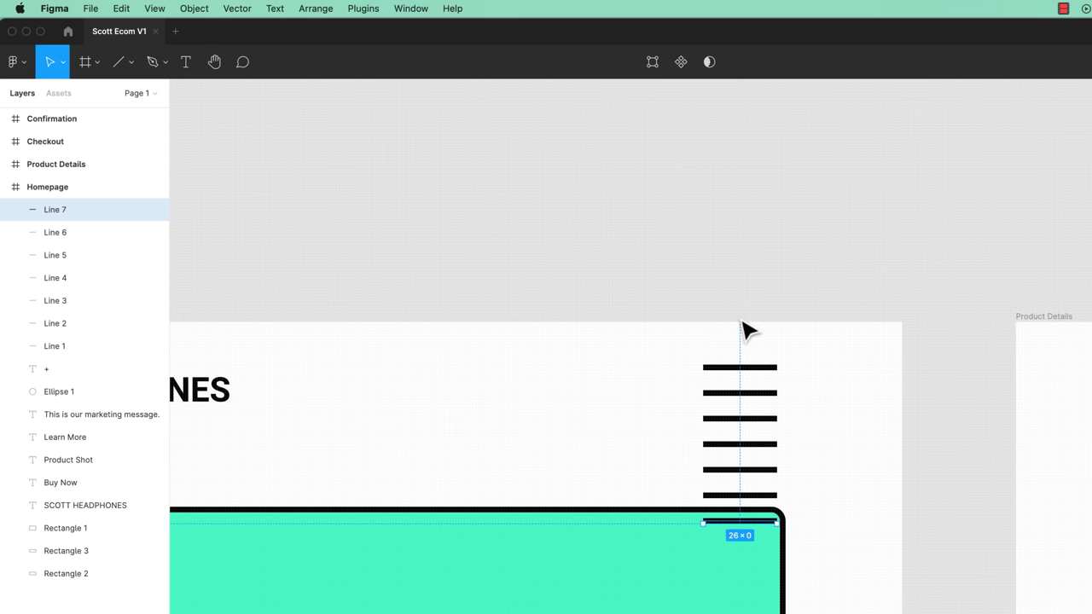
key(super+z)
key(super+z)
key(super+z)
key(super+z)
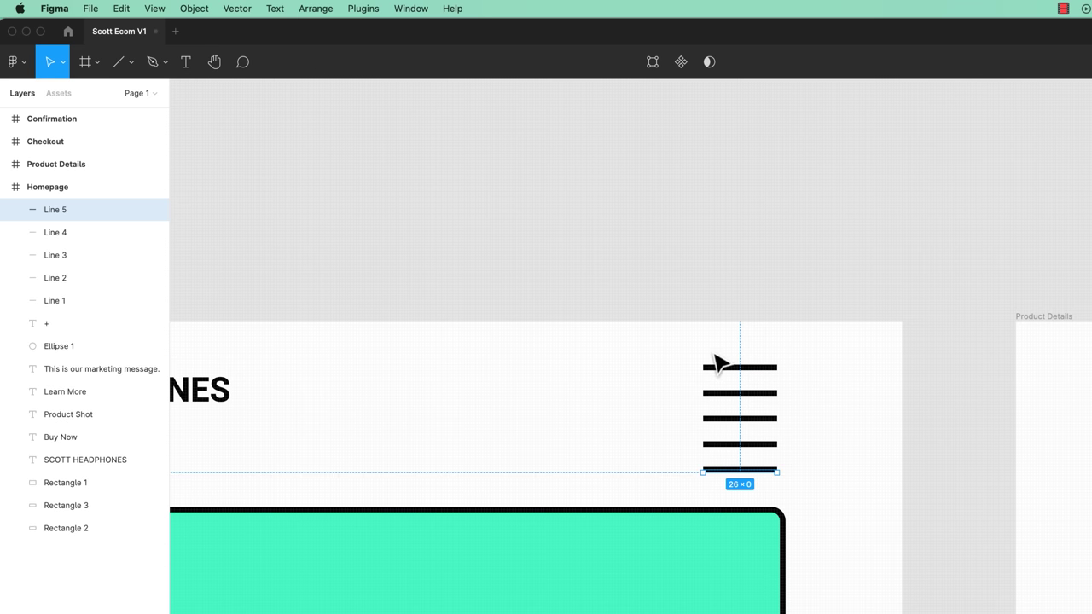
click(603, 419)
drag(466, 397, 978, 319)
alt+drag(653, 336, 656, 403)
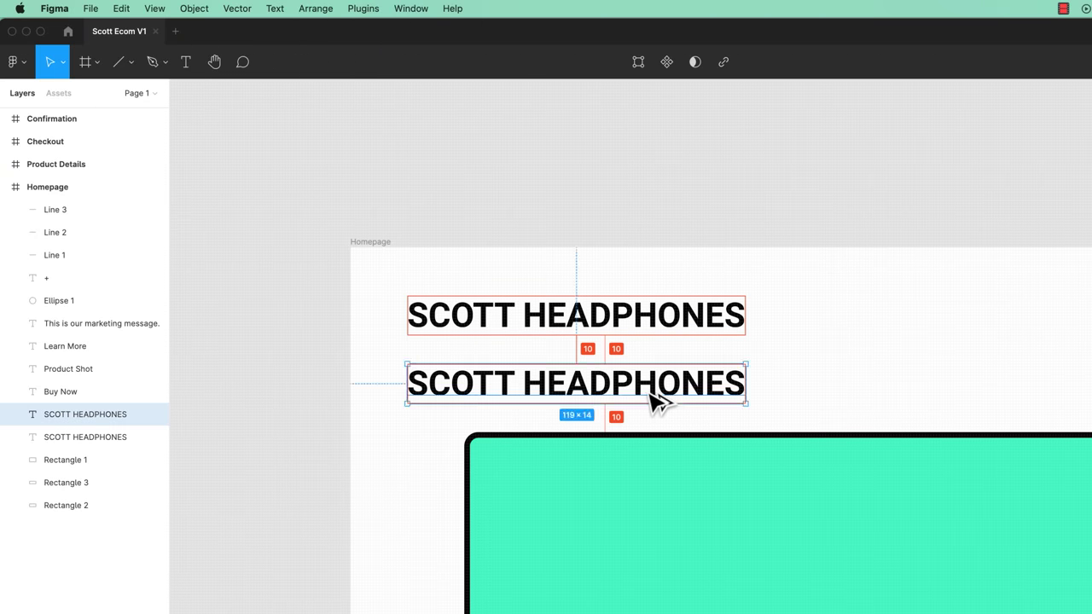
key(super+d)
key(super+d)
key(super+d)
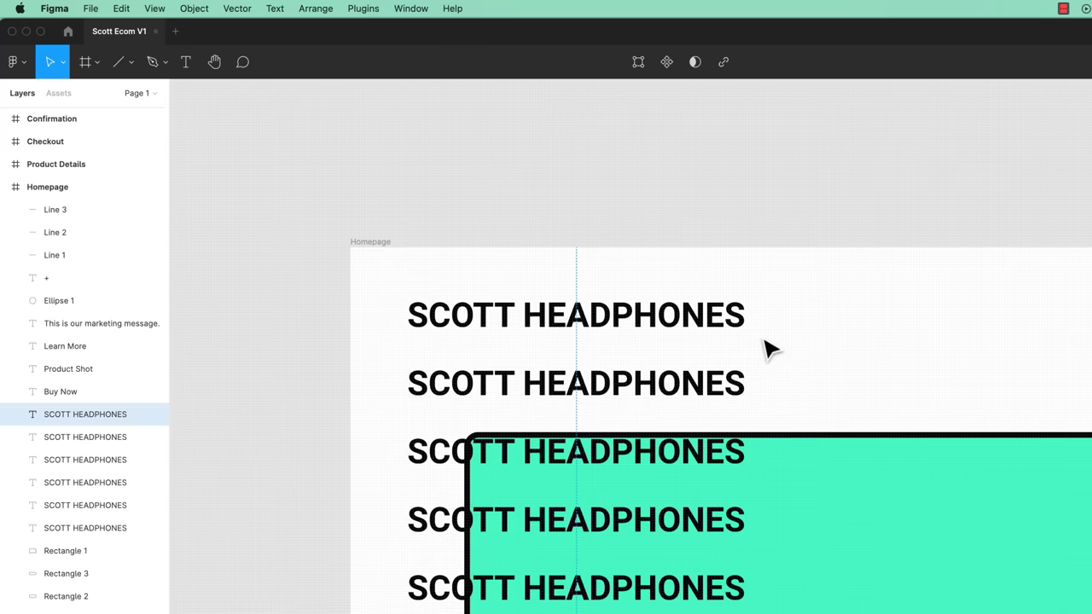
key(super+d)
scroll(768, 348, down, 1)
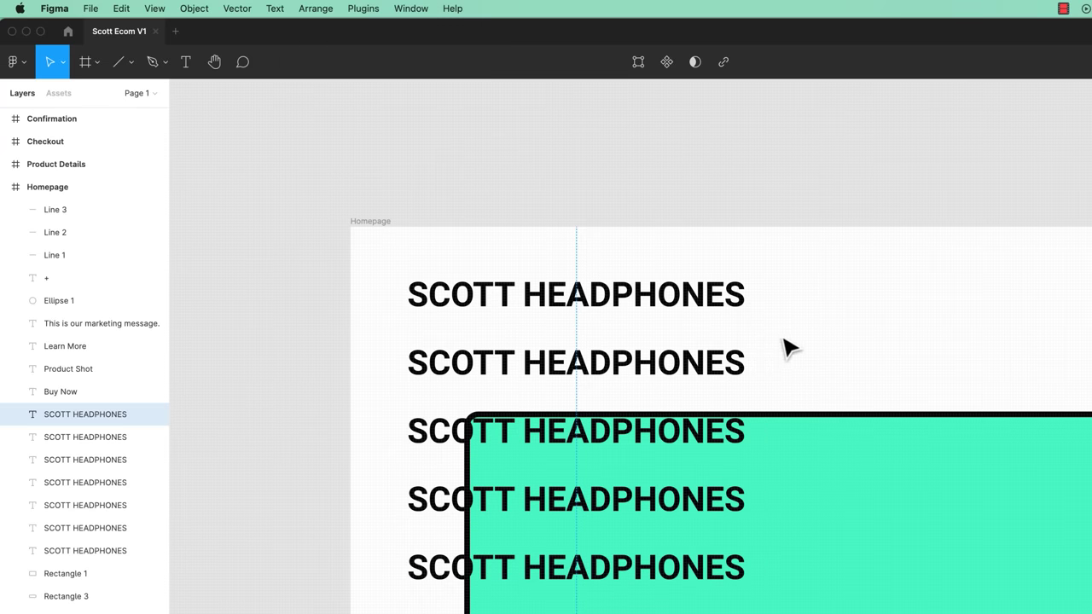
key(super+z)
key(super+z)
key(super+z)
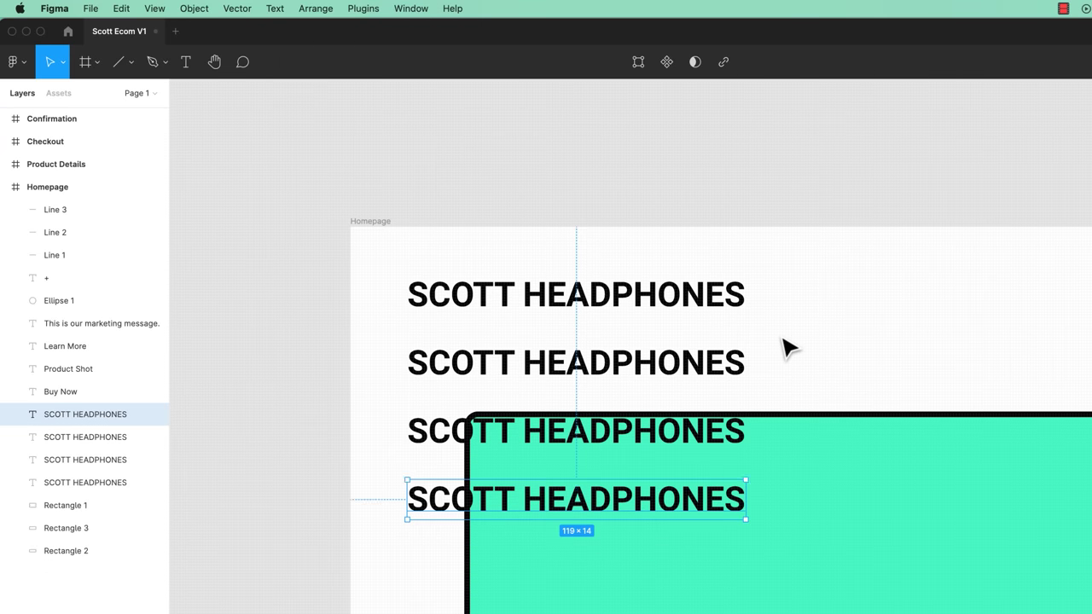
key(super+z)
key(super+z)
key(super+z)
drag(1080, 264, 640, 380)
scroll(613, 337, down, 1)
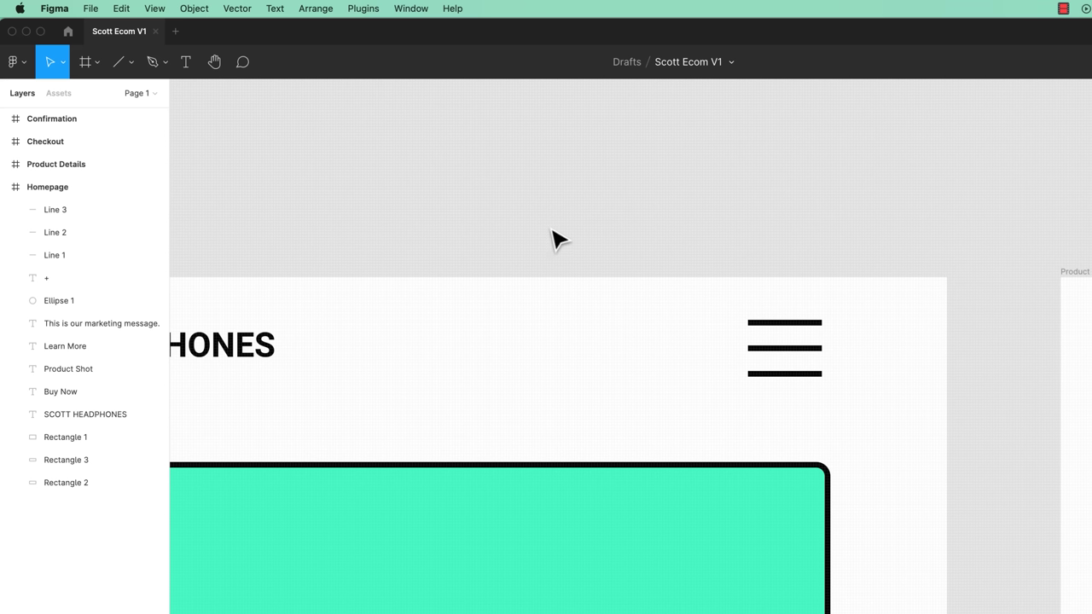
key(shift+0)
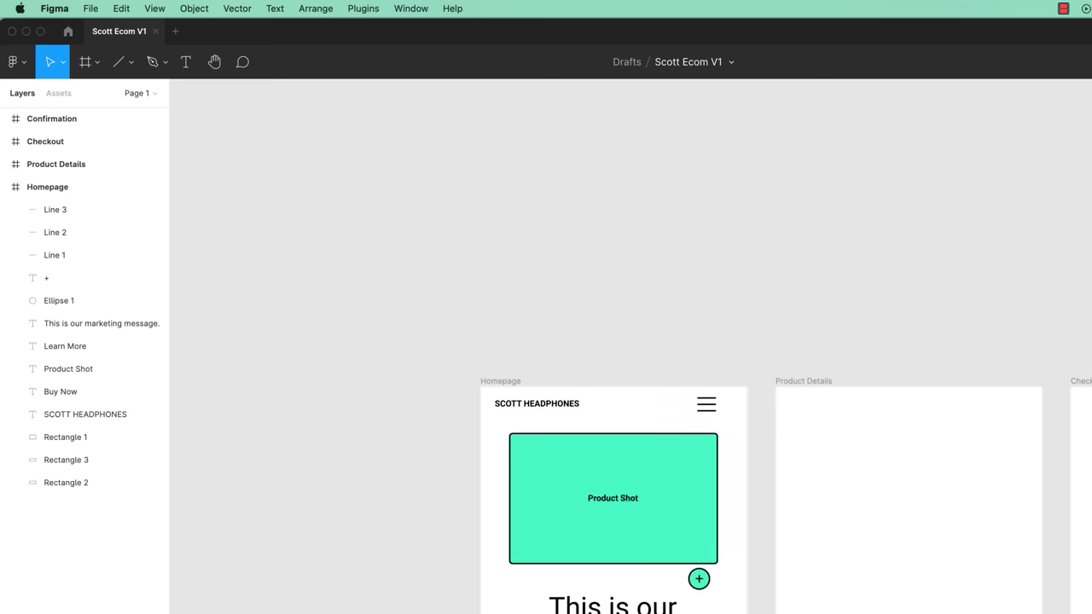
drag(651, 346, 742, 435)
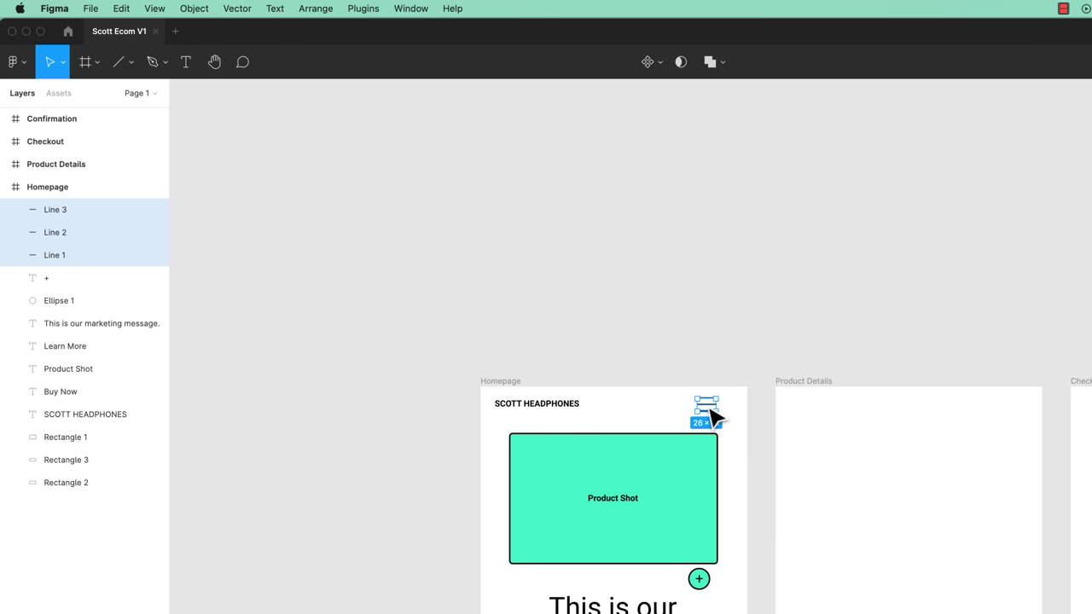
drag(716, 413, 705, 411)
click(725, 360)
drag(675, 376, 743, 438)
click(764, 437)
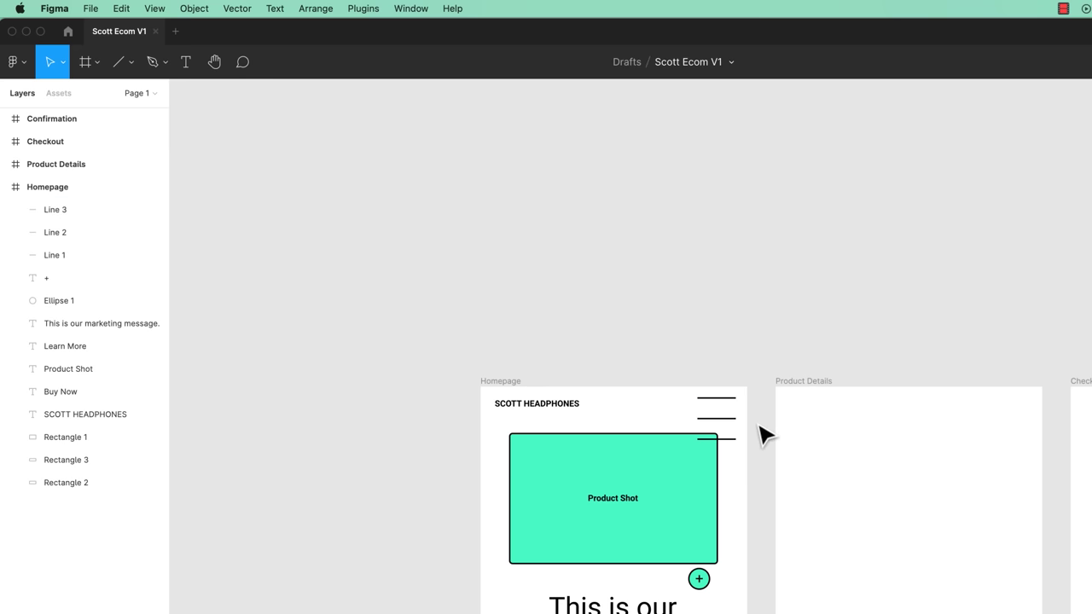
key(super+z)
key(super+z)
key(super+z)
key(super+z)
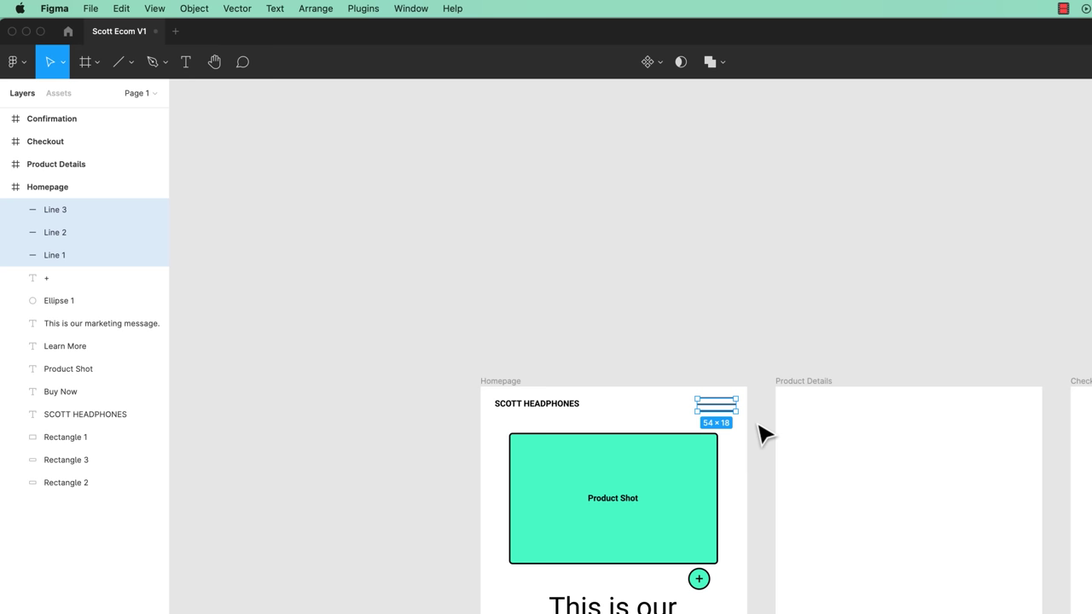
key(super+shift+z)
key(super+shift+z)
key(super+shift+z)
drag(667, 369, 746, 433)
drag(683, 370, 756, 402)
click(756, 402)
key(ctrl+z)
click(748, 390)
drag(722, 316, 723, 412)
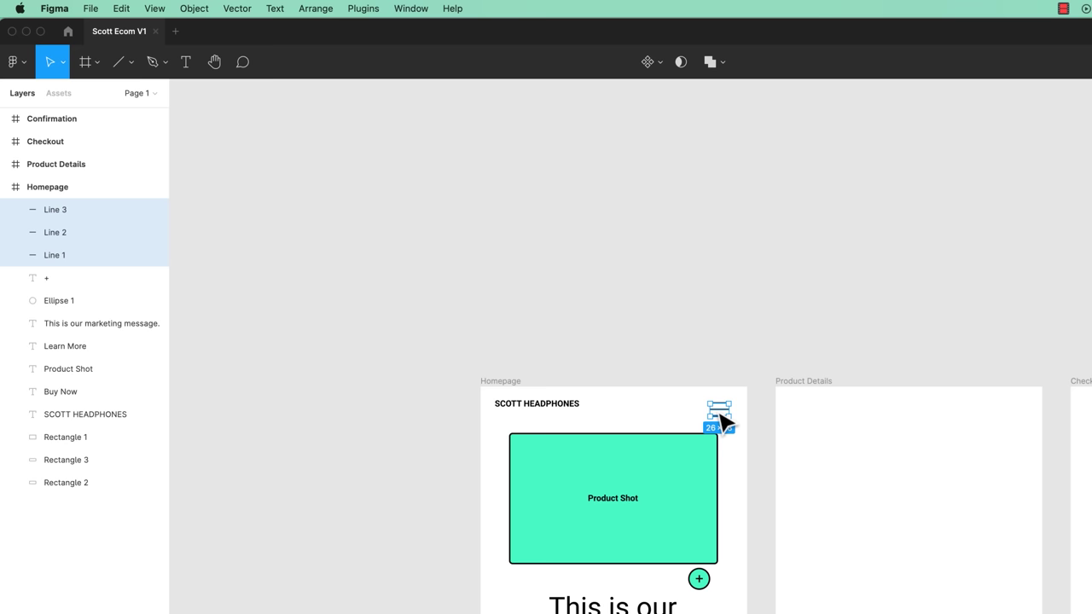
click(695, 363)
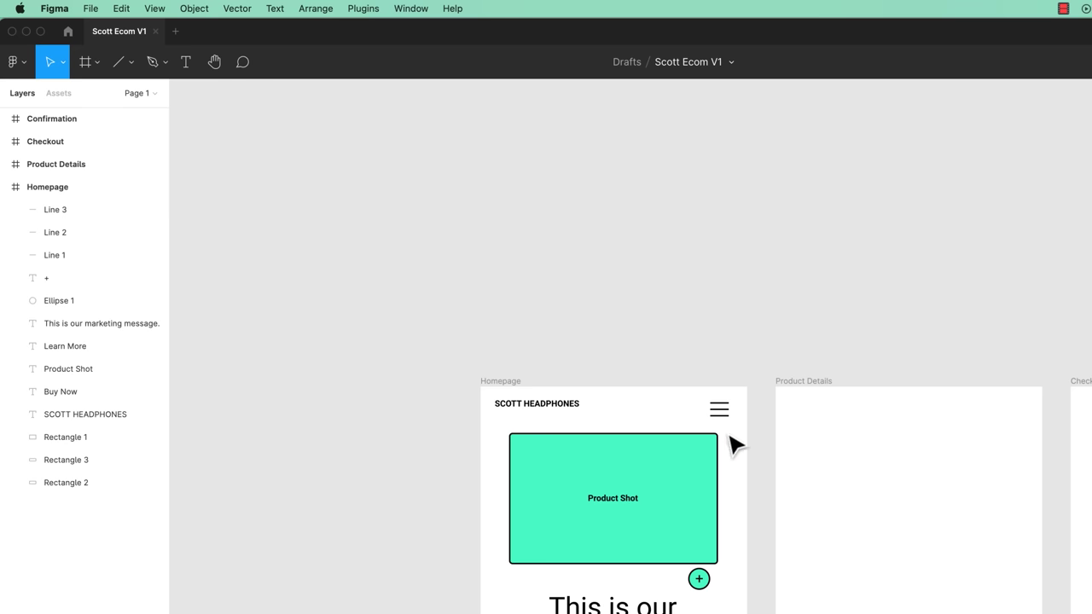
drag(687, 352, 752, 429)
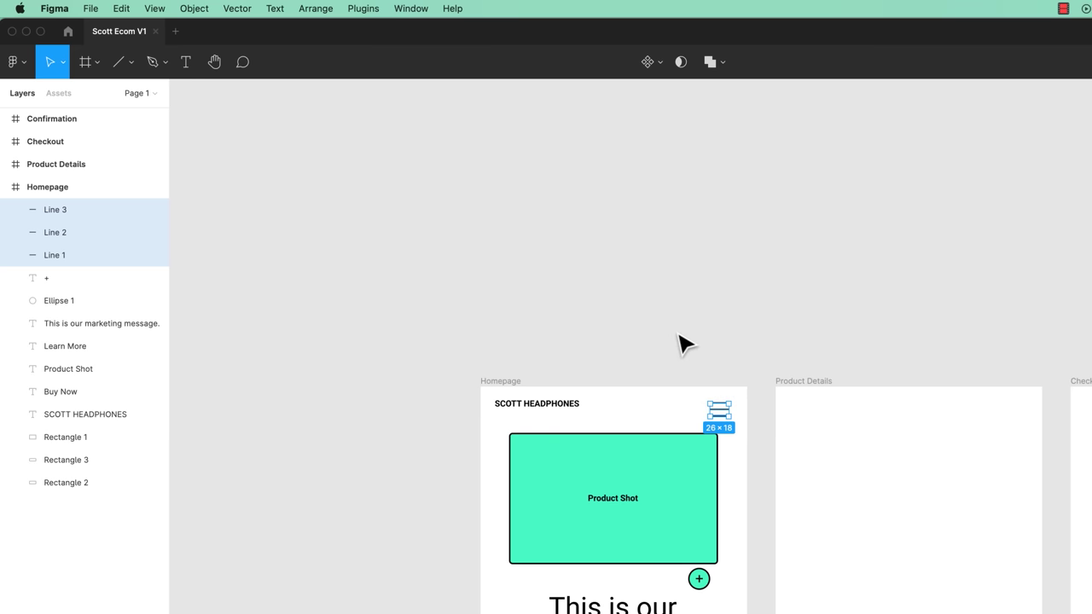
scroll(683, 343, up, 10)
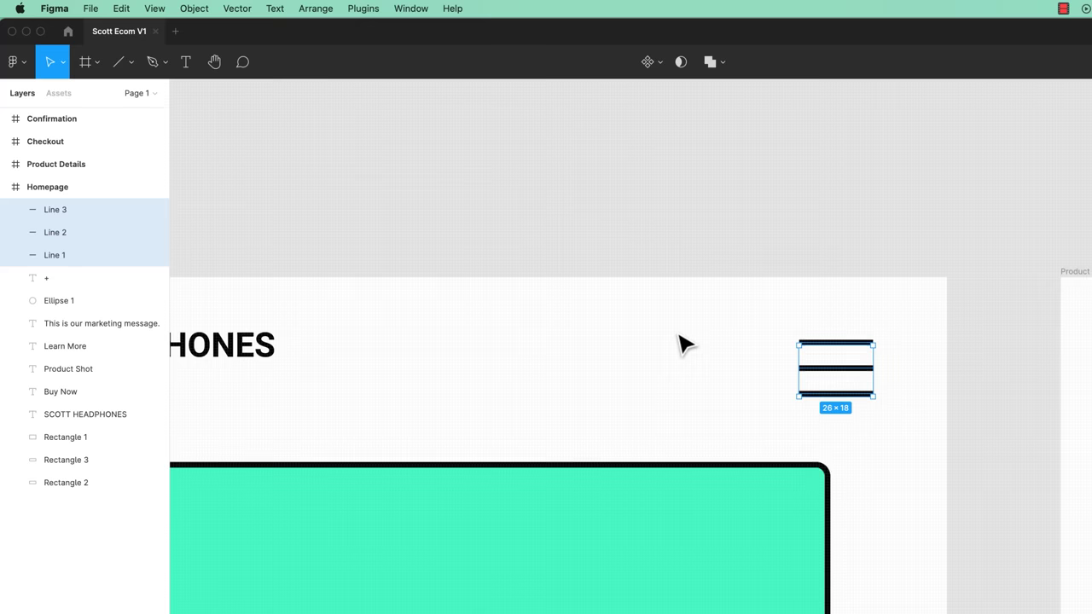
drag(866, 377, 590, 453)
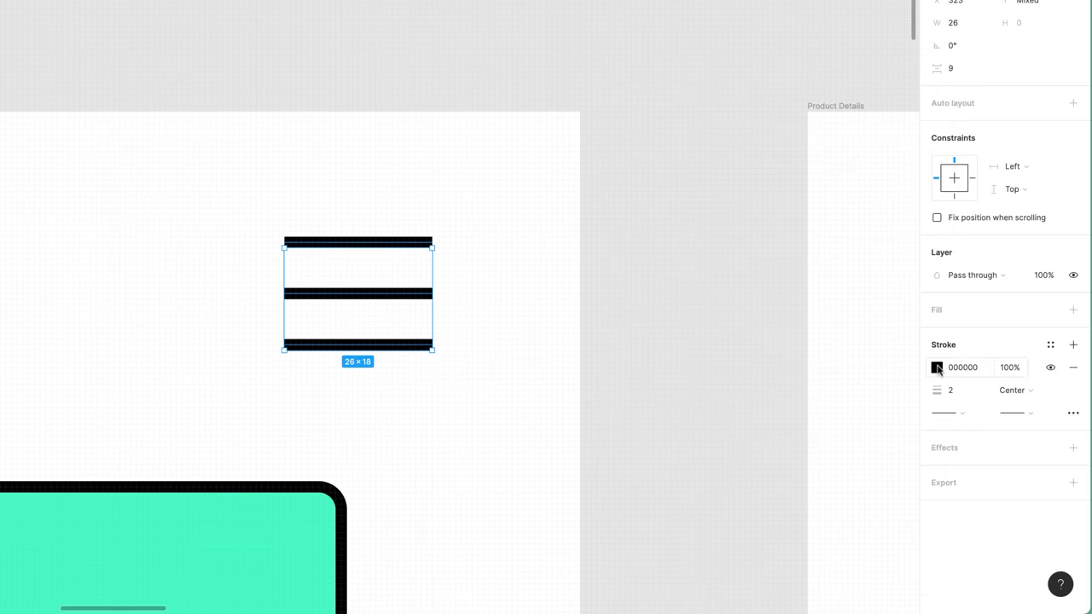
right_click(953, 394)
key(Escape)
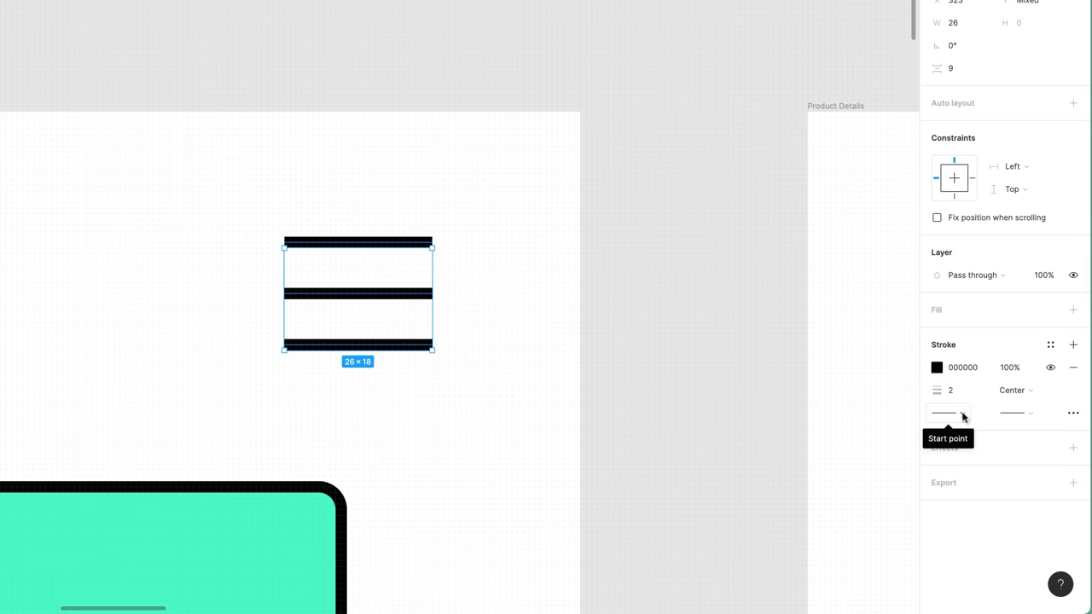
click(964, 416)
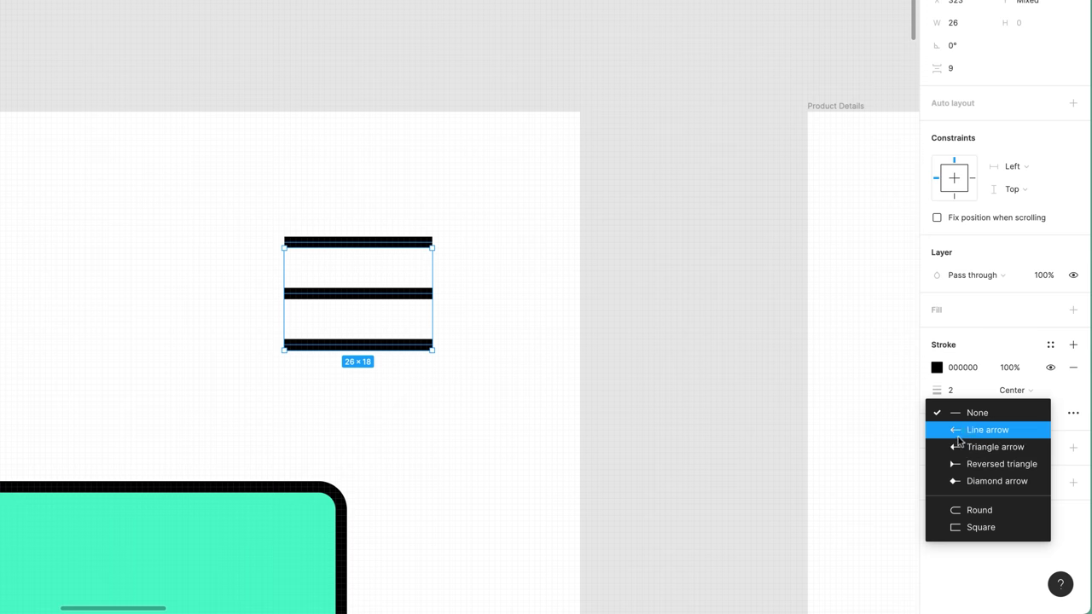
click(963, 429)
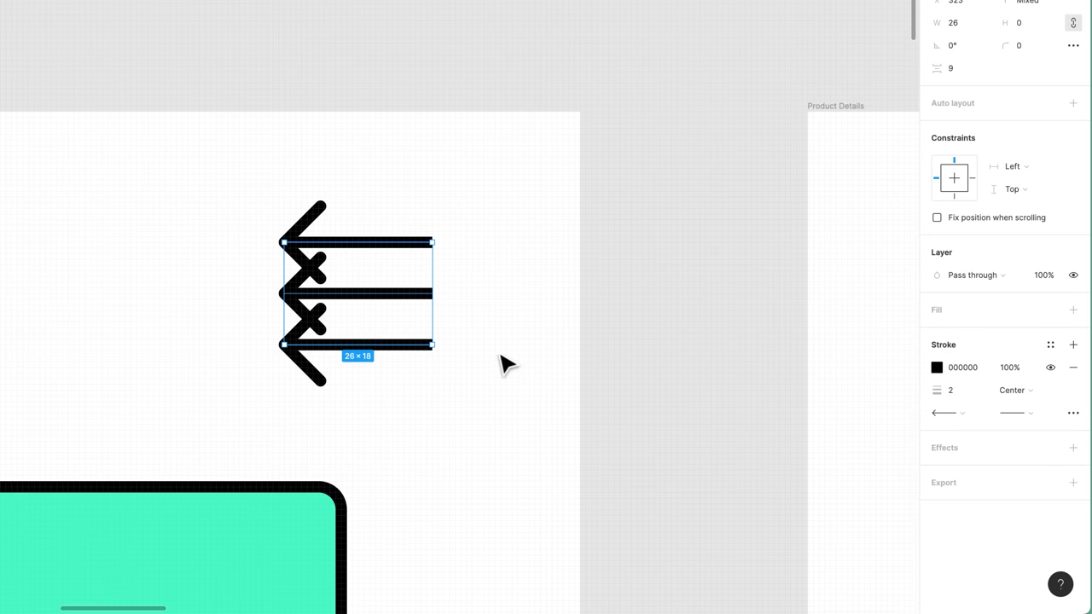
click(629, 331)
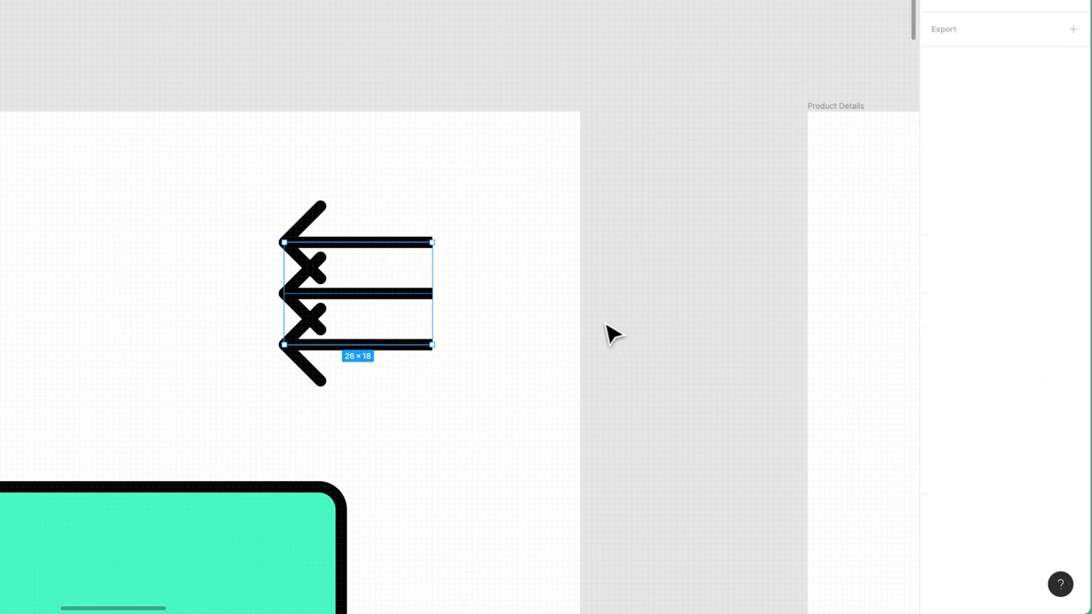
key(ctrl+z)
key(ctrl+z)
key(ctrl+shift+z)
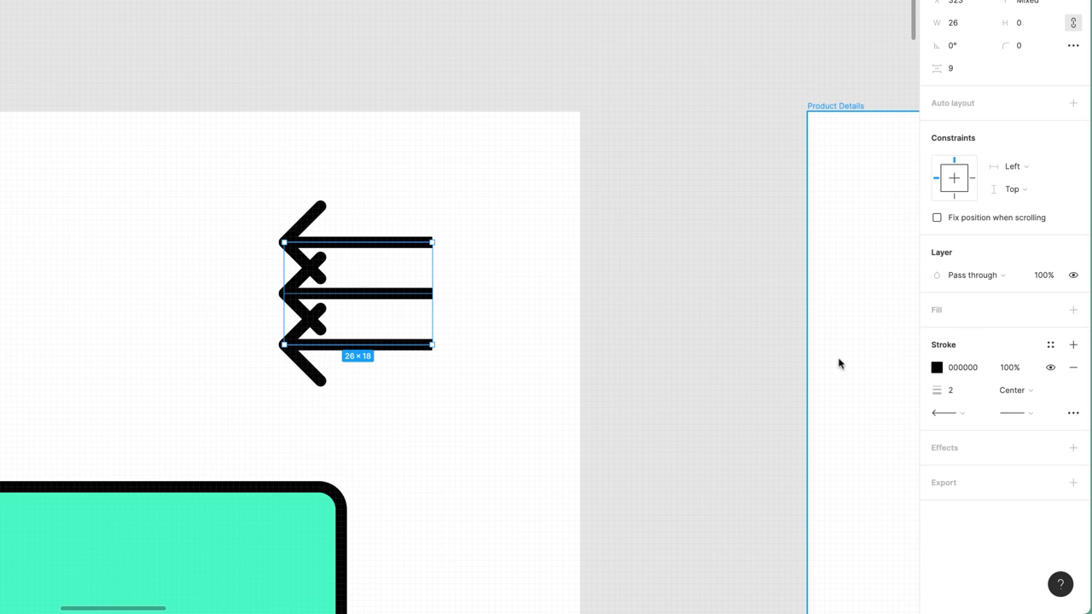
click(960, 419)
click(963, 393)
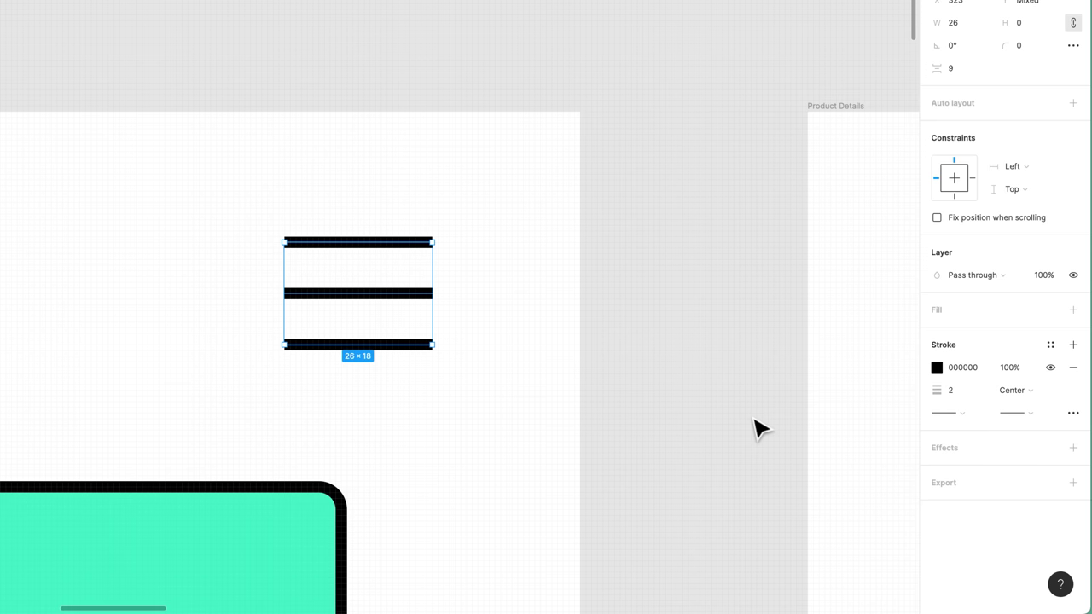
Try different end caps on single menu lines, giving the middle line round caps.
click(959, 416)
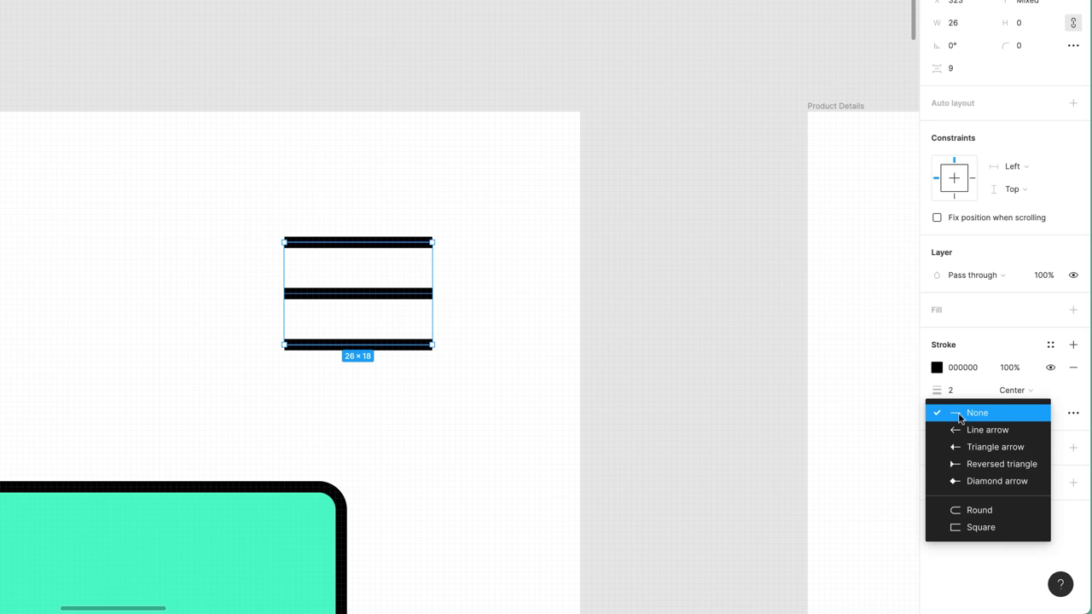
click(969, 527)
click(465, 253)
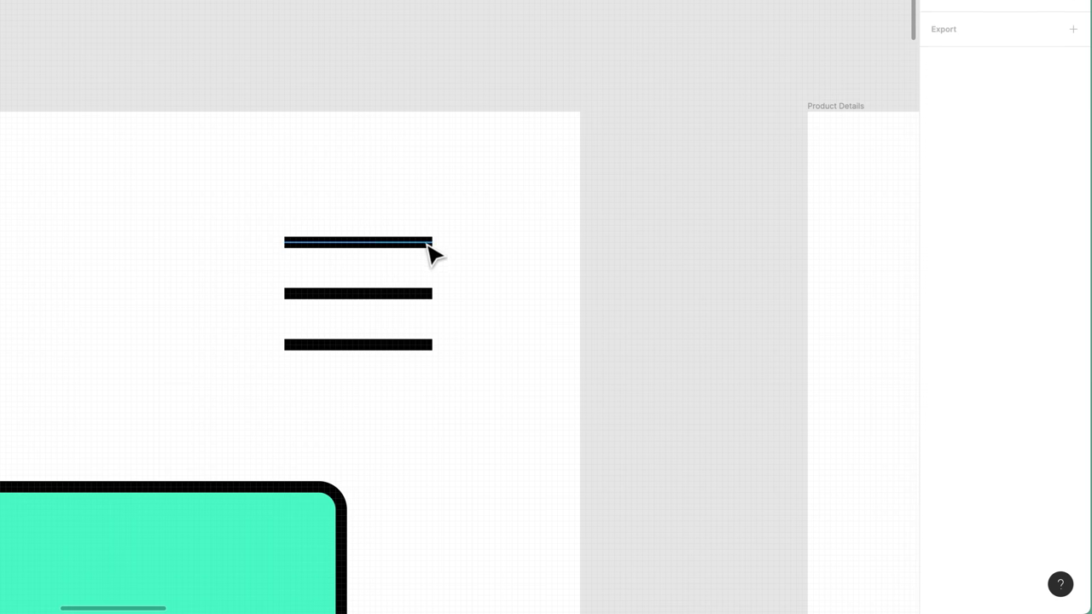
click(429, 245)
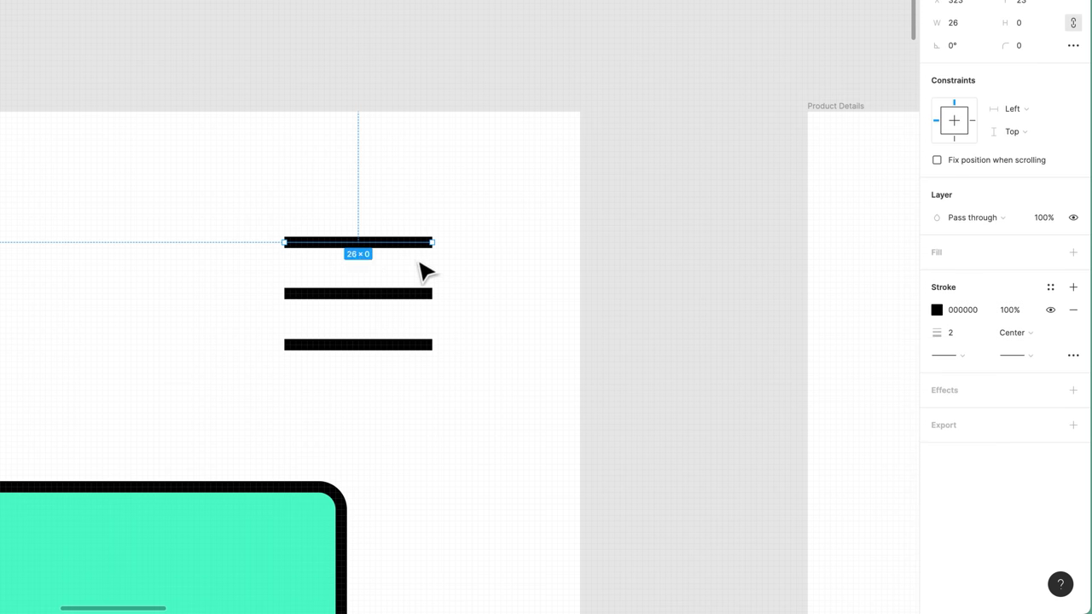
scroll(427, 271, up, 5)
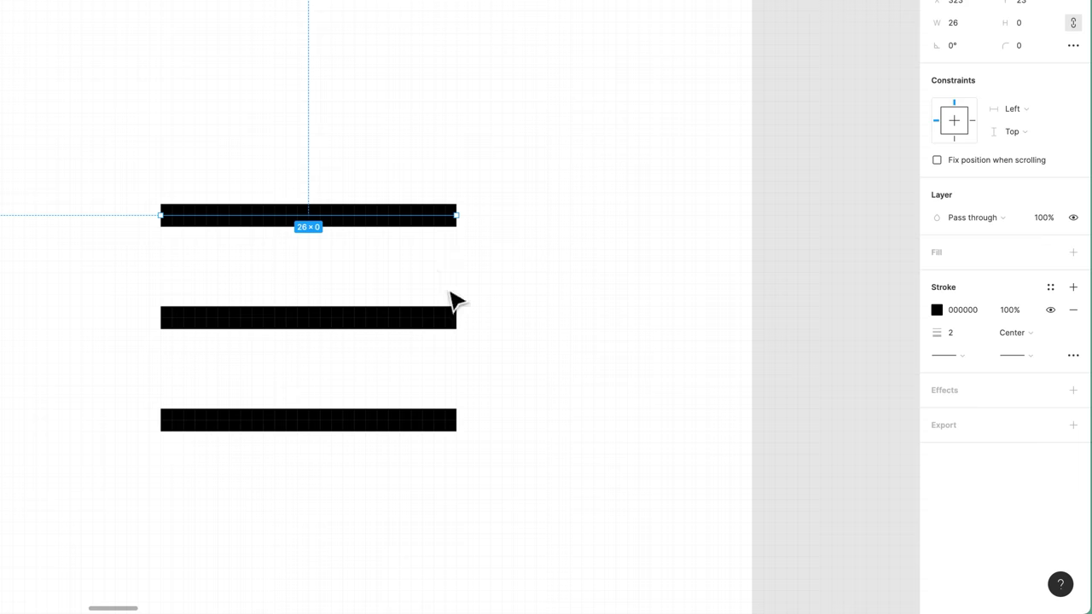
click(410, 323)
click(960, 357)
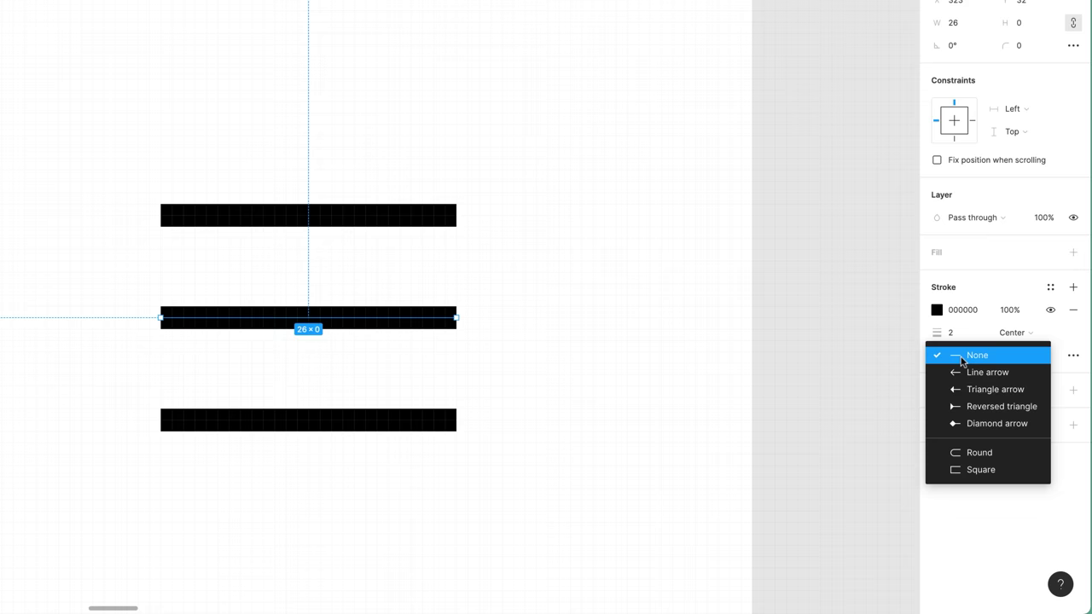
click(966, 454)
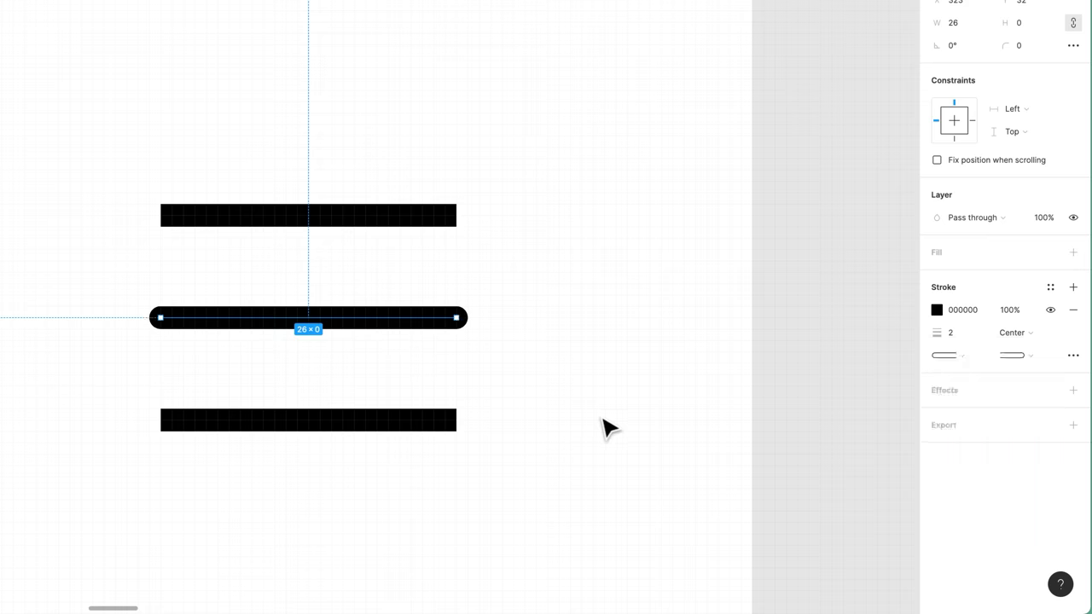
click(605, 427)
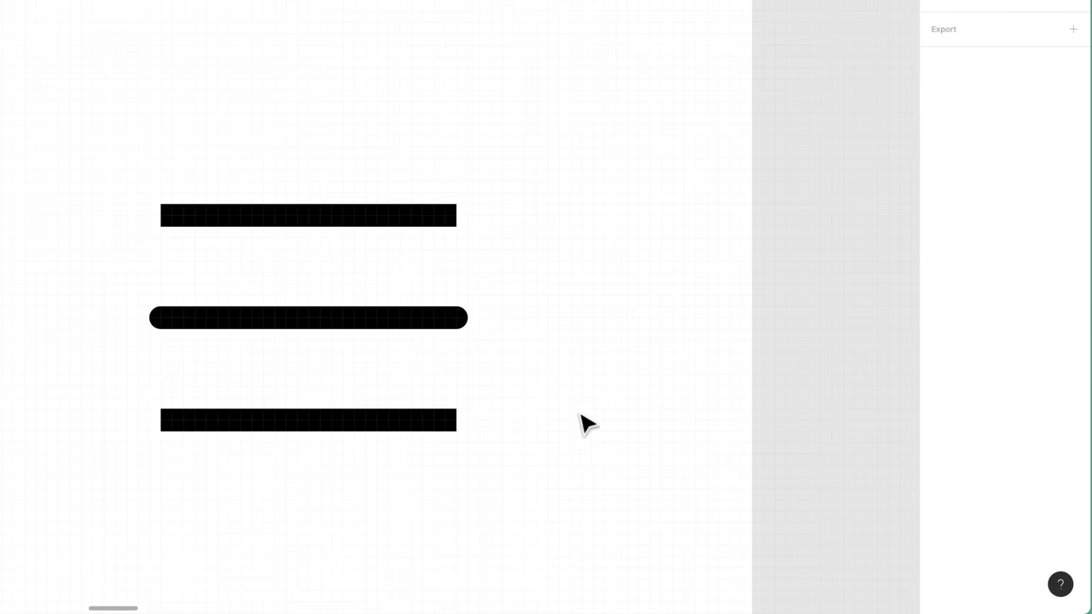
Give the bottom menu line square caps to compare with the rounded one.
click(458, 322)
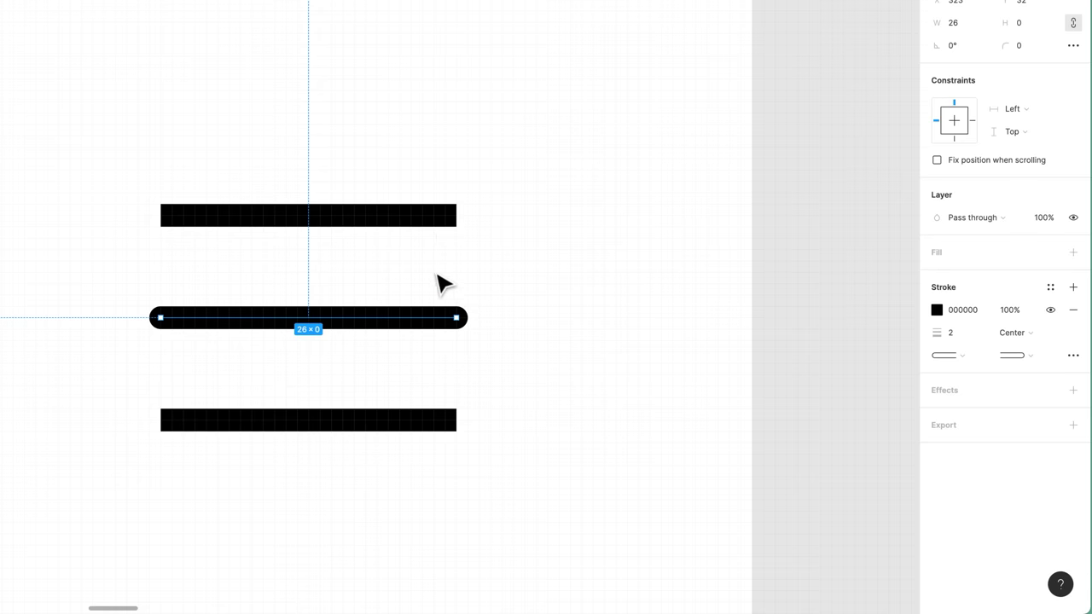
click(435, 423)
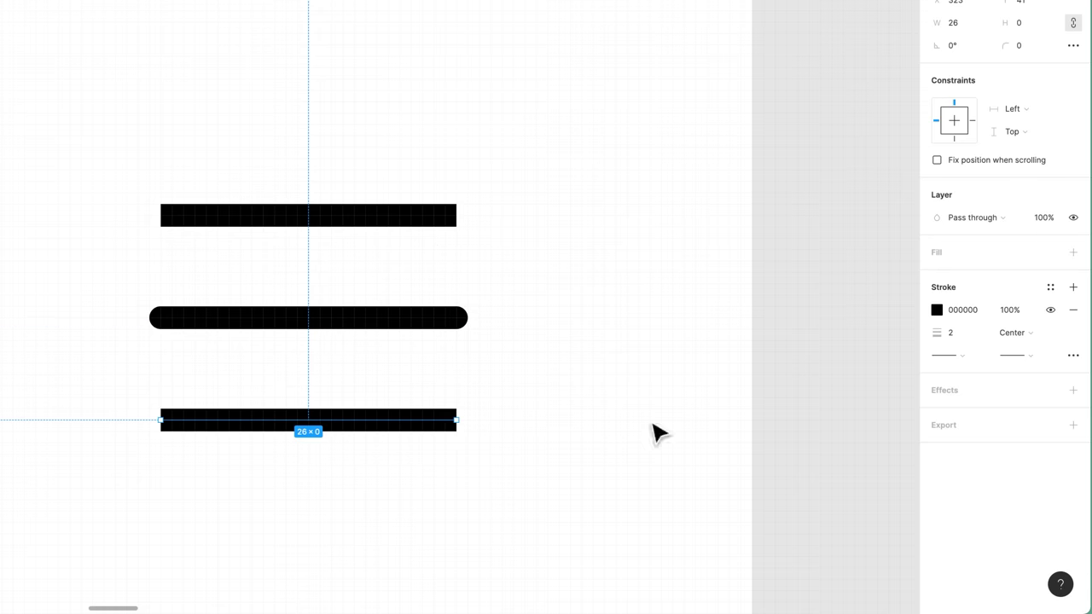
click(957, 355)
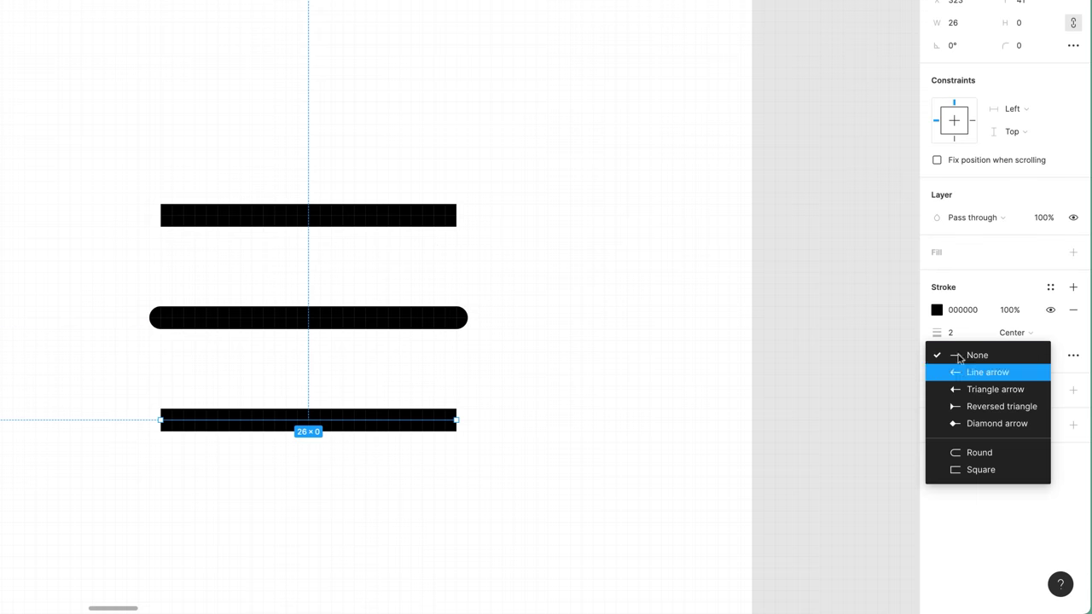
click(971, 472)
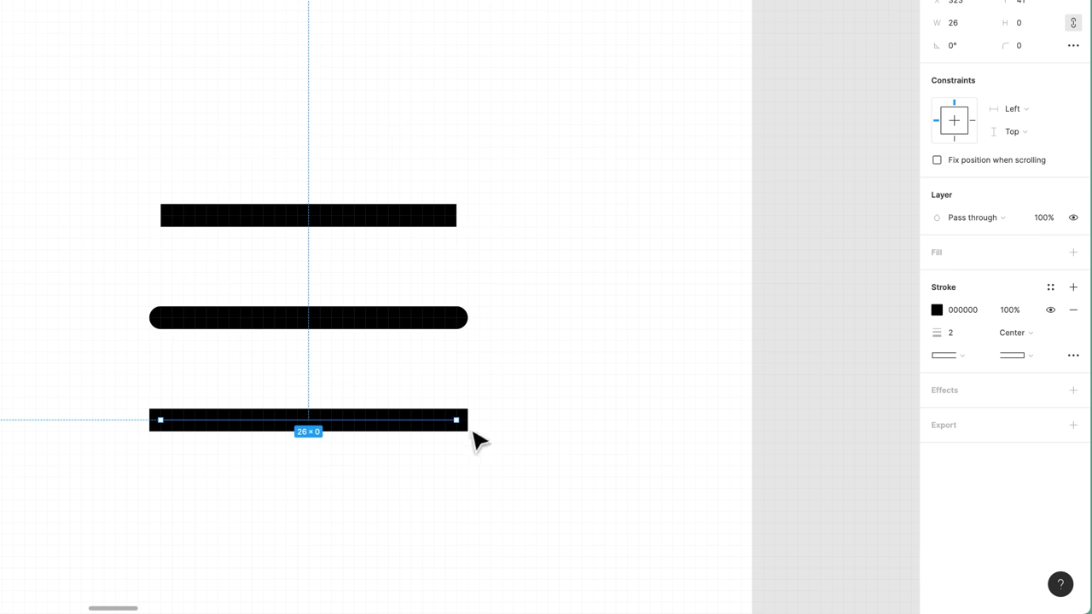
click(451, 214)
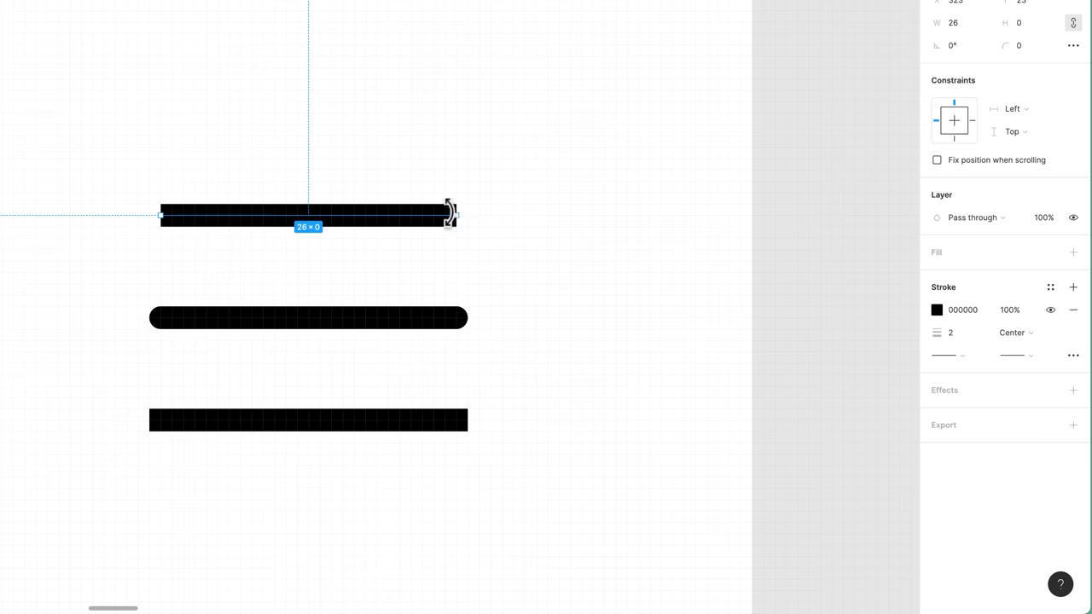
click(442, 316)
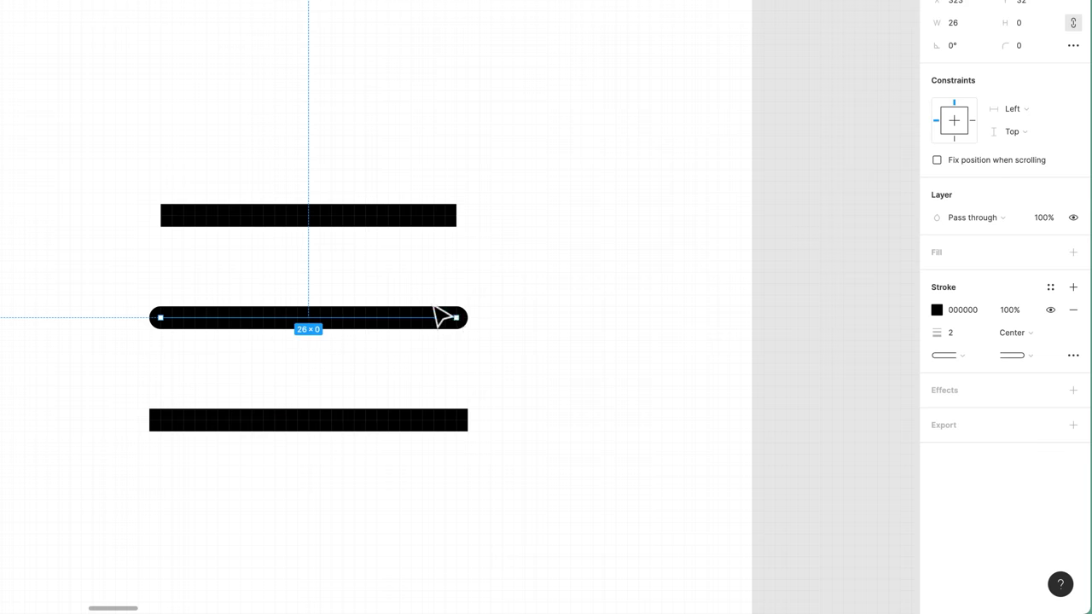
click(506, 317)
Select all three lines and set both Start point and End point caps to Round.
drag(516, 170, 358, 488)
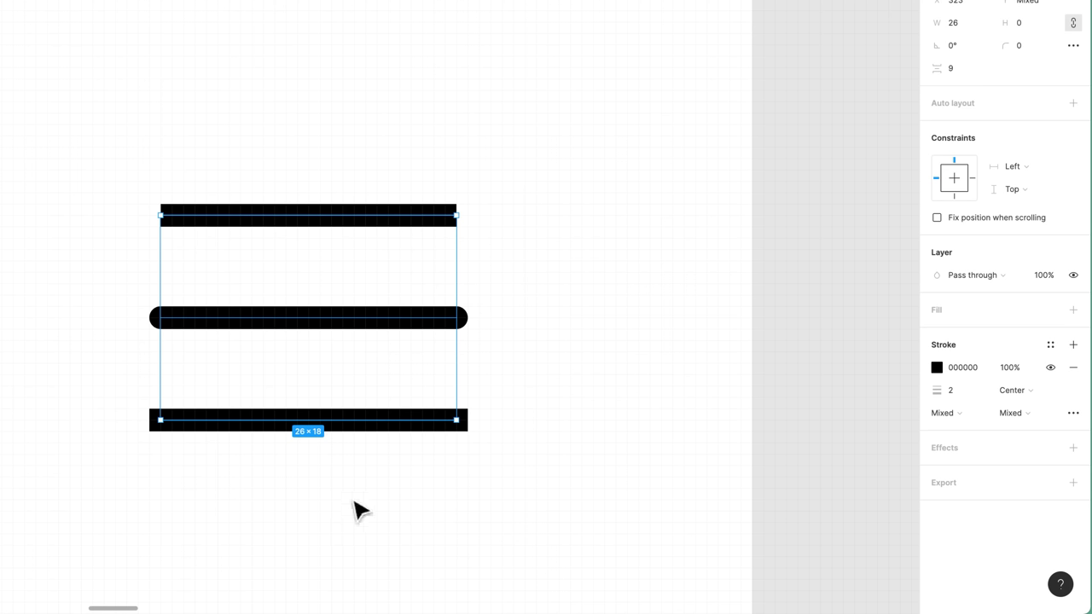
click(966, 413)
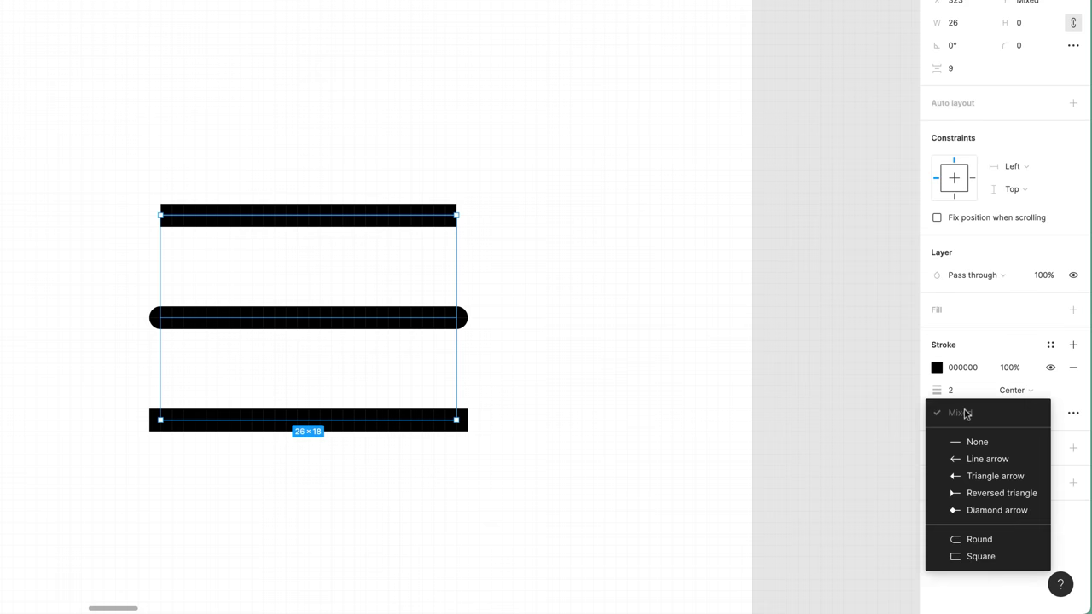
click(969, 541)
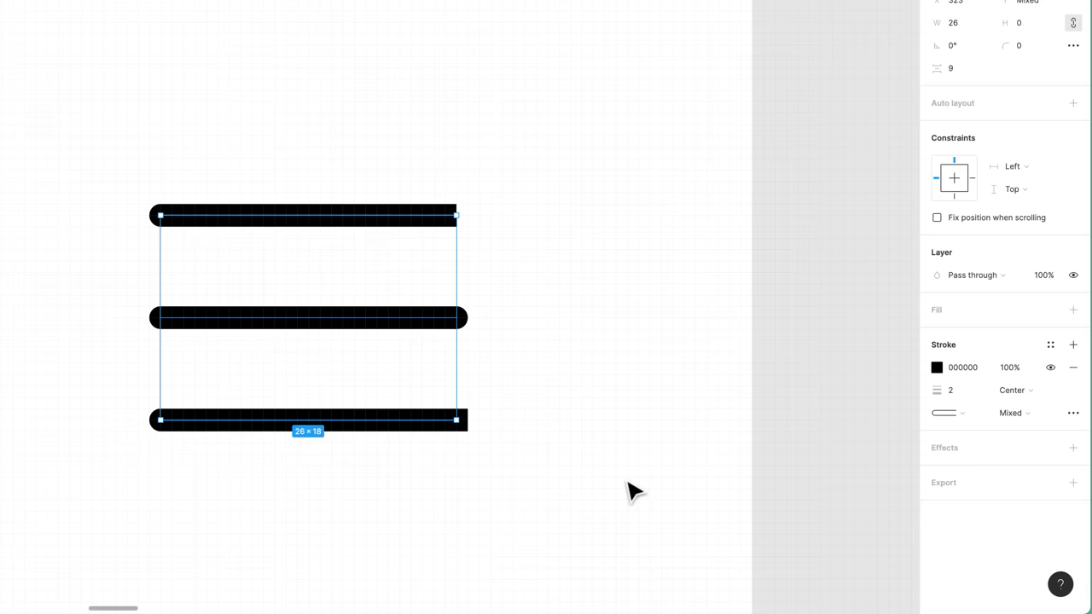
click(1028, 414)
click(973, 539)
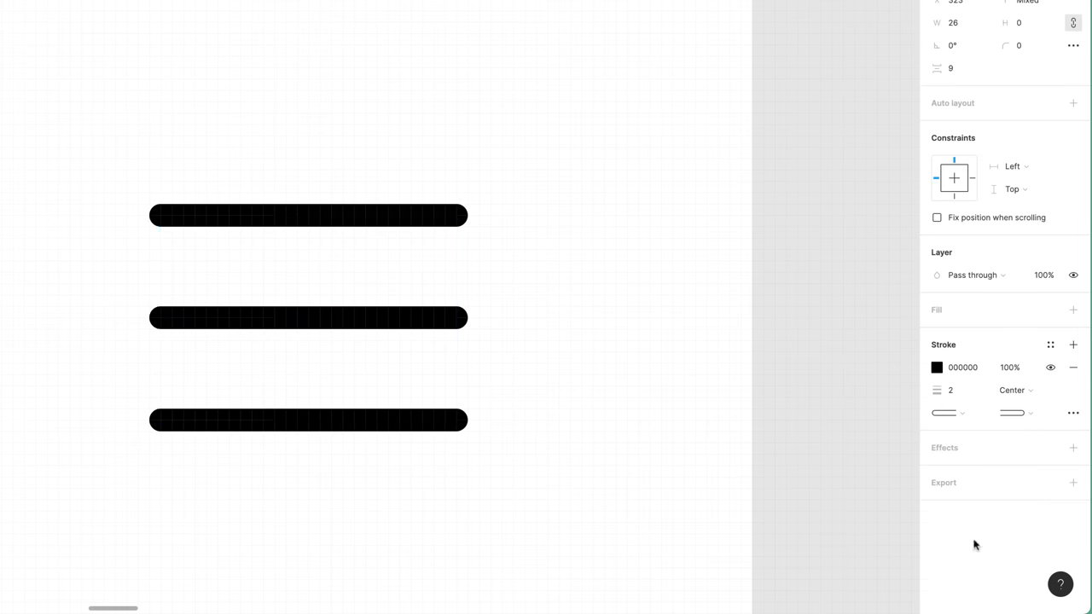
click(529, 373)
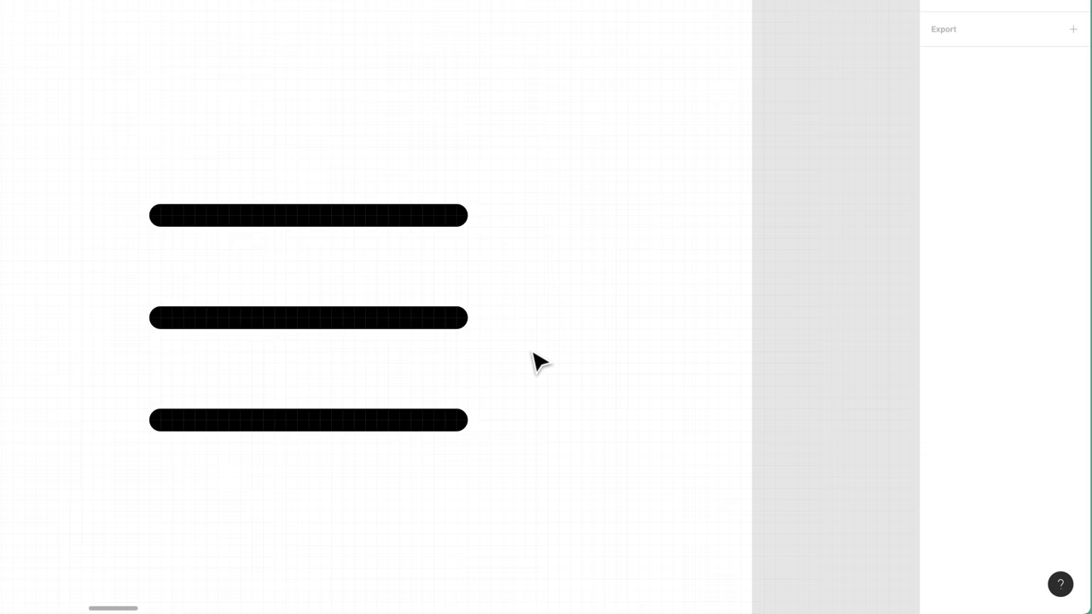
Move the Product Shot label lower inside the mint rectangle.
scroll(535, 361, down, 5)
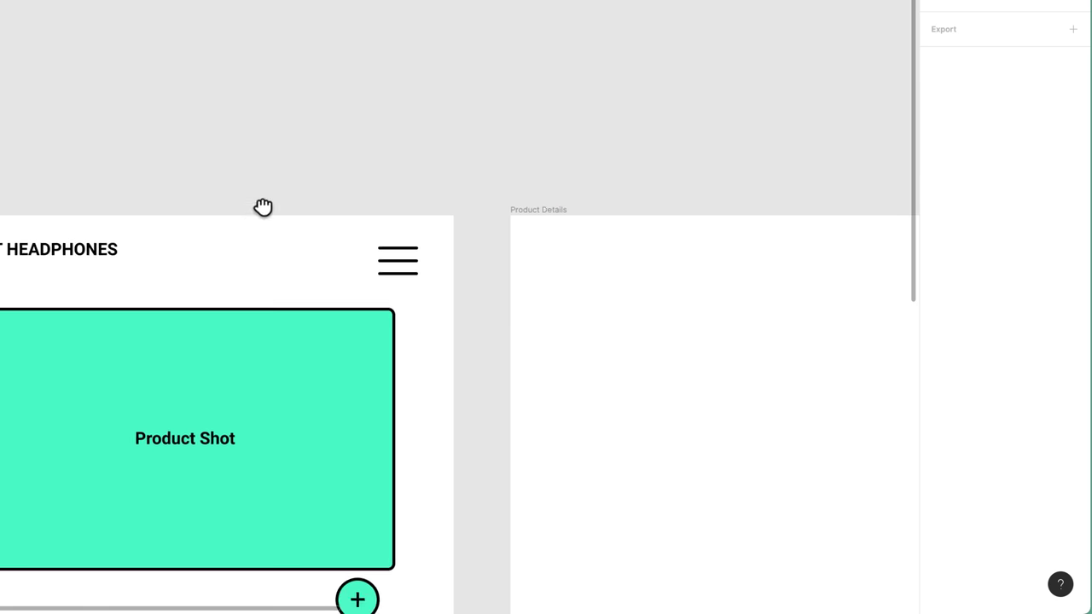
drag(264, 208, 392, 17)
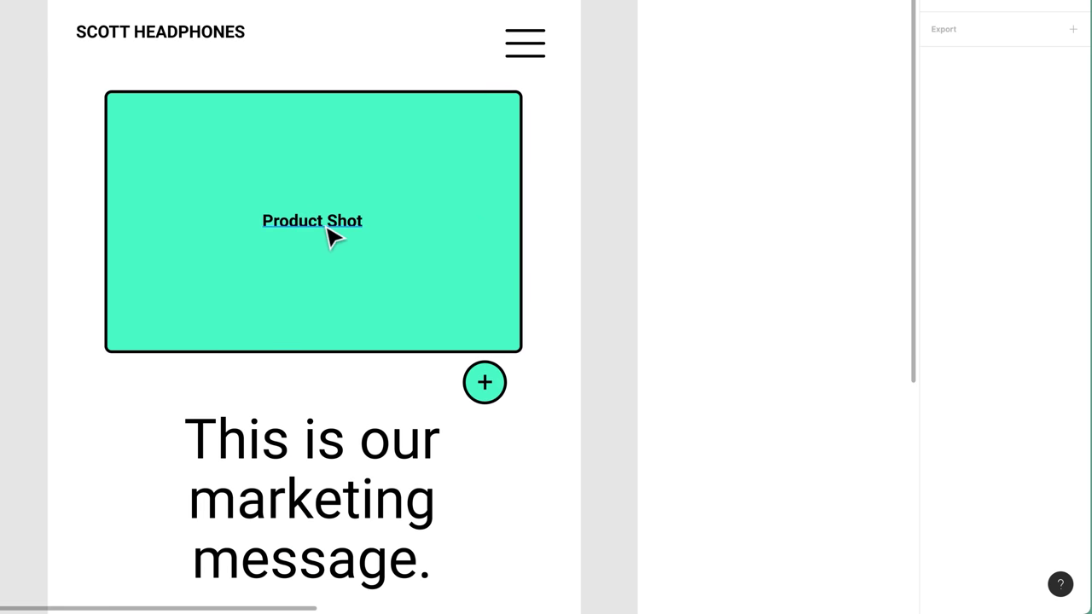
drag(301, 228, 309, 302)
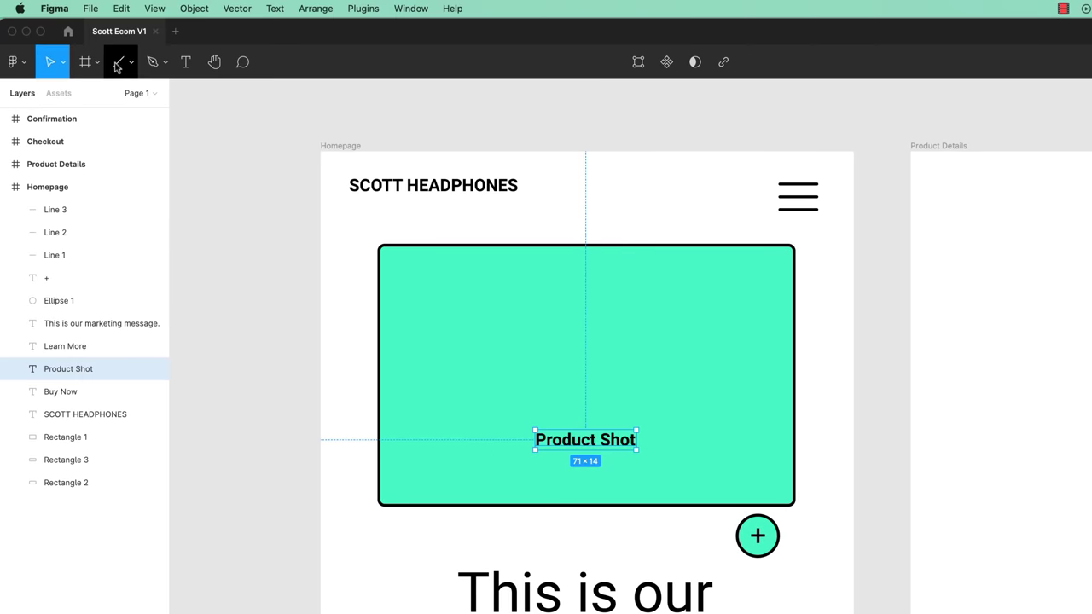
Draw two corner-to-corner diagonal lines forming an X across the Product Shot rectangle.
click(117, 67)
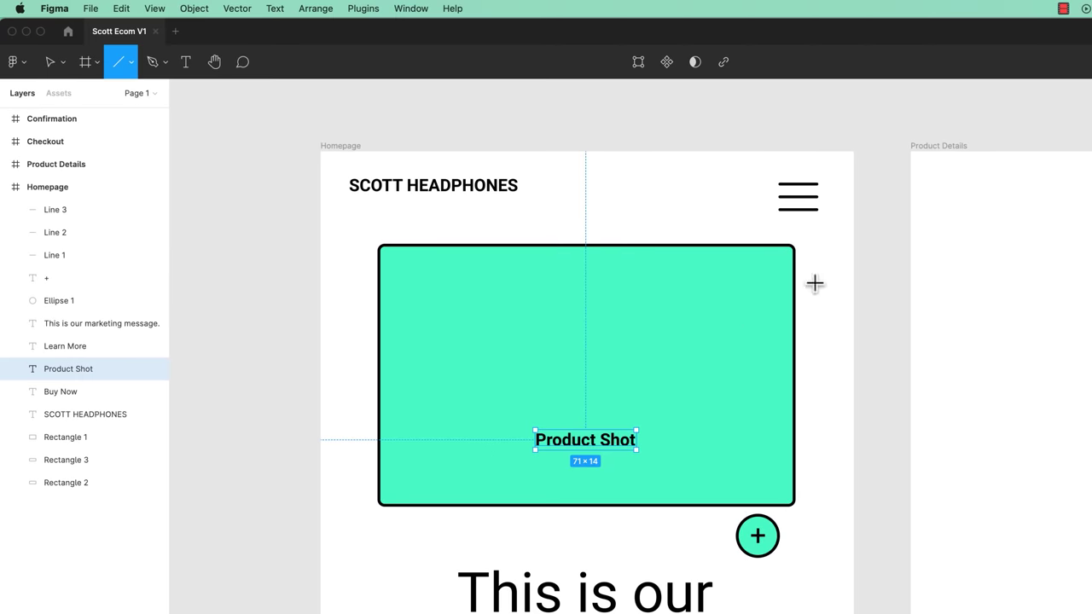
mouse_move(791, 247)
mouse_down()
mouse_move(675, 350)
mouse_move(390, 469)
mouse_move(382, 503)
mouse_up()
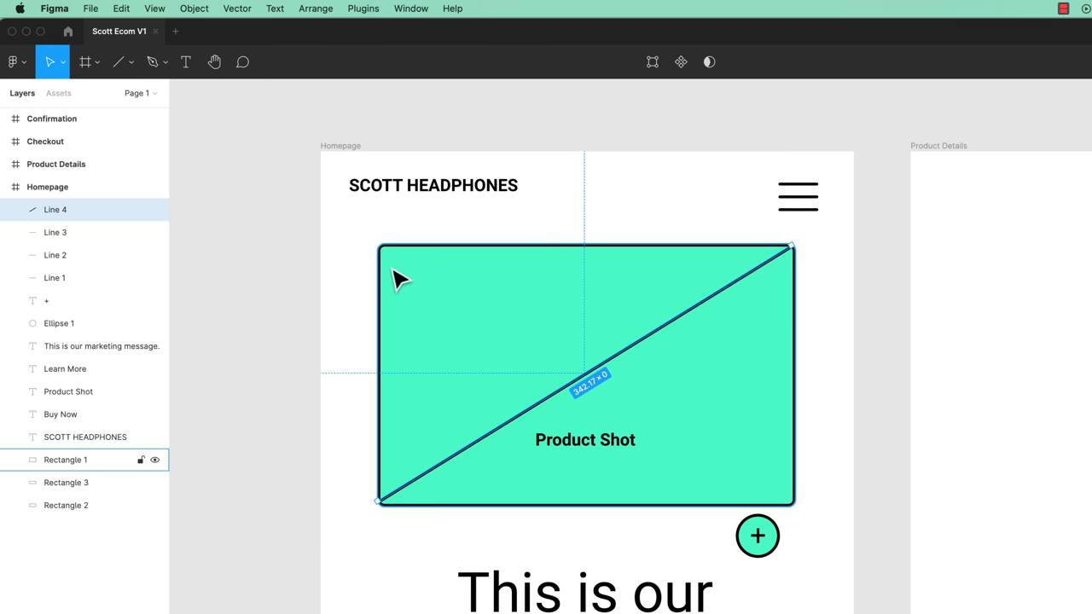
click(120, 63)
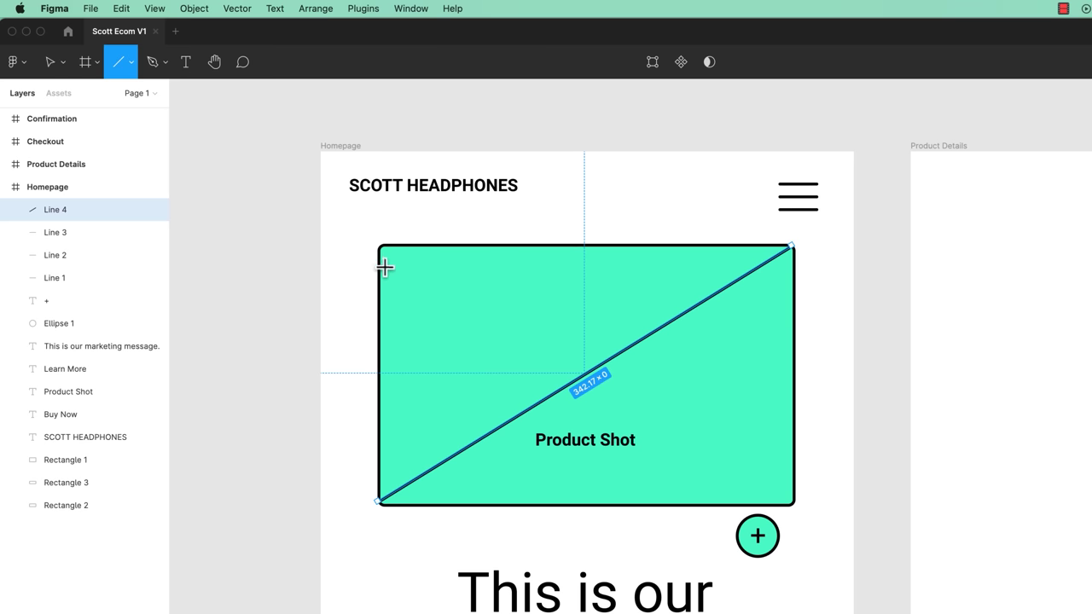
mouse_move(382, 246)
mouse_down()
mouse_move(476, 330)
mouse_move(792, 502)
mouse_up()
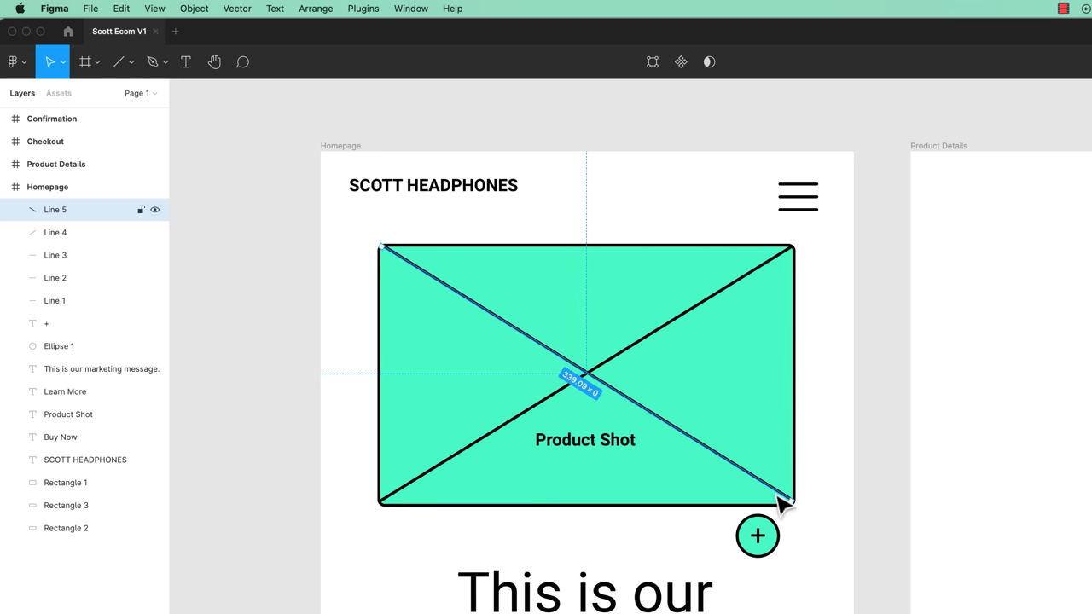
click(275, 416)
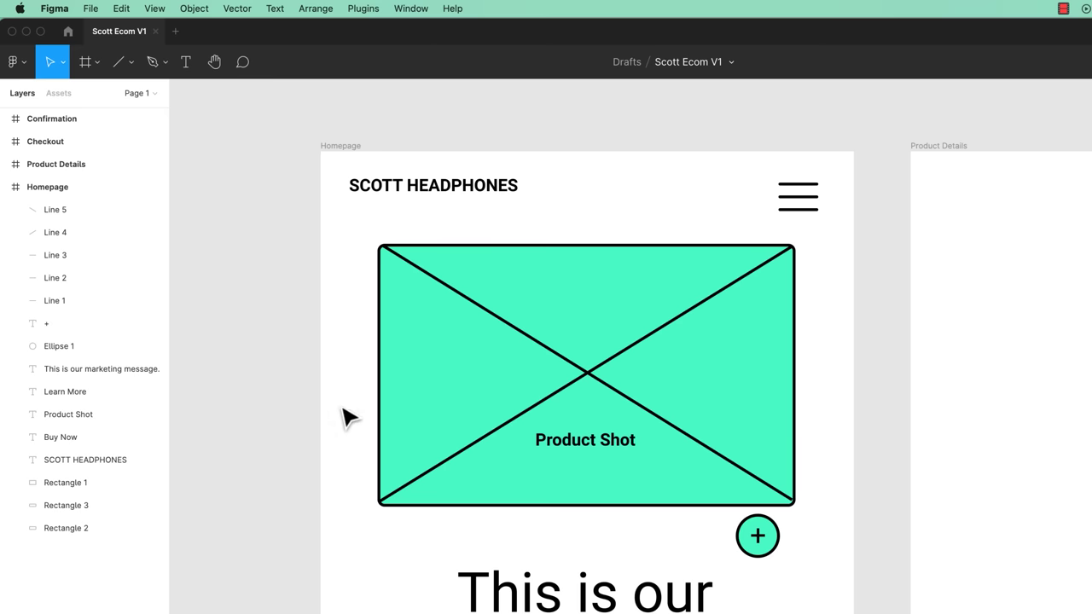
Select both diagonal lines and delete them.
click(593, 380)
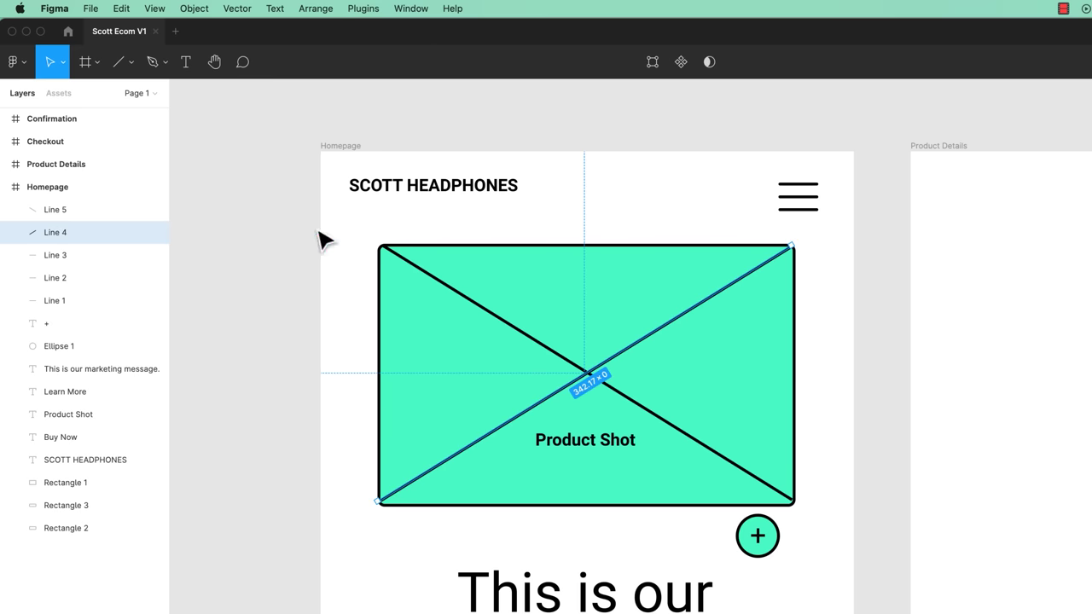
click(274, 349)
click(605, 376)
shift+click(622, 397)
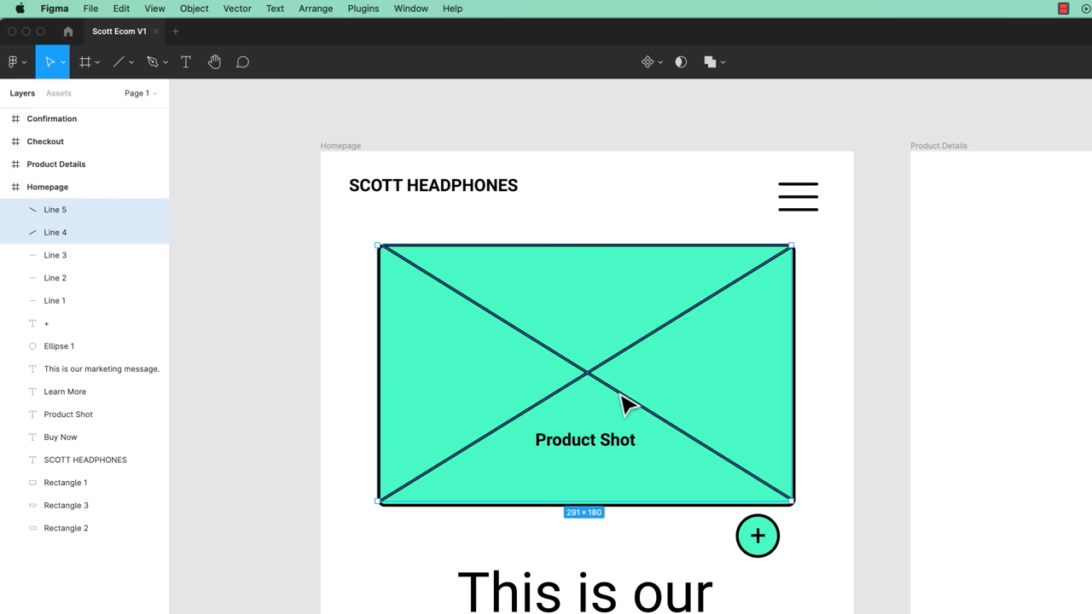
key(Delete)
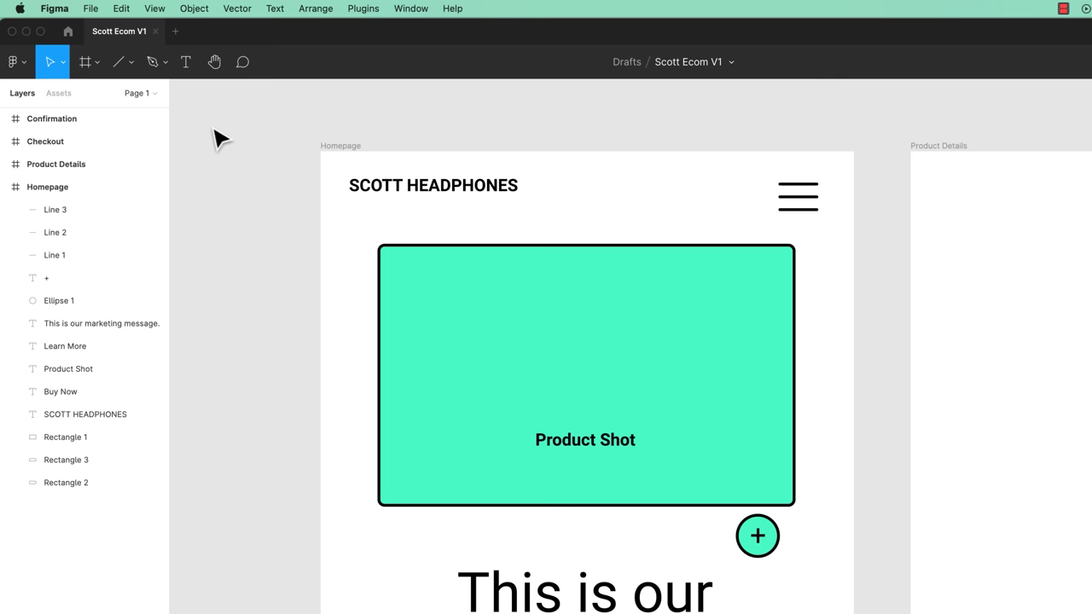
From the main menu, start placing an image and pick Icon-Image.svg in the Icons folder.
click(129, 61)
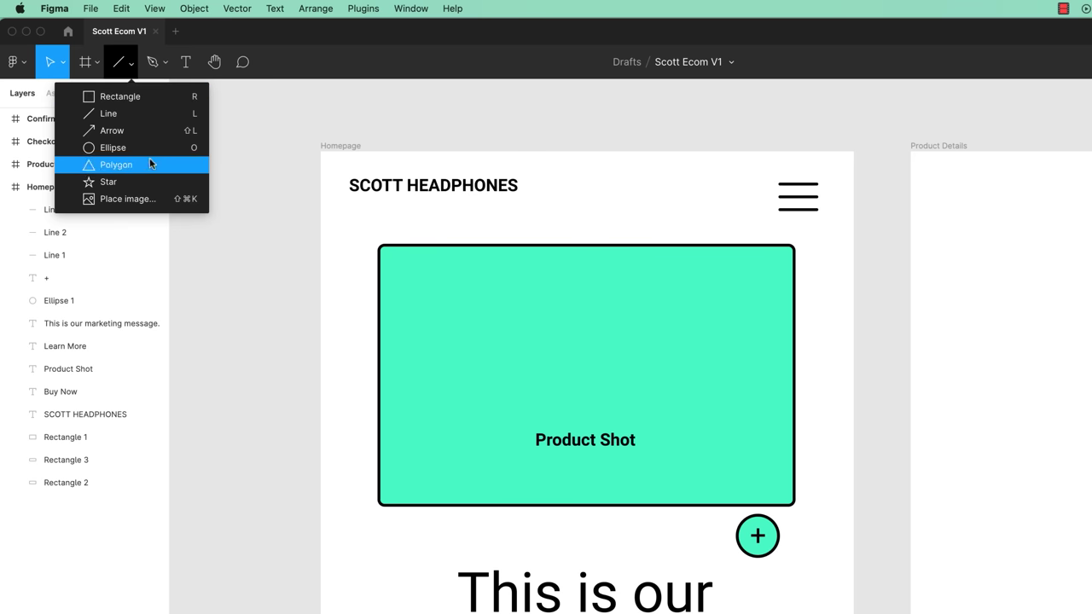
click(21, 67)
click(21, 67)
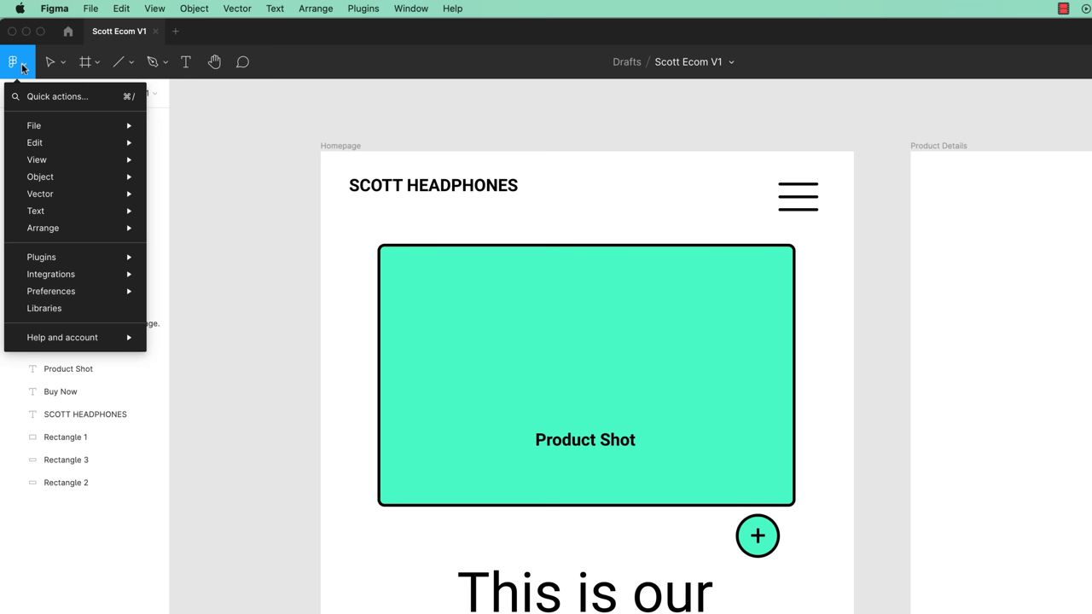
mouse_move(54, 144)
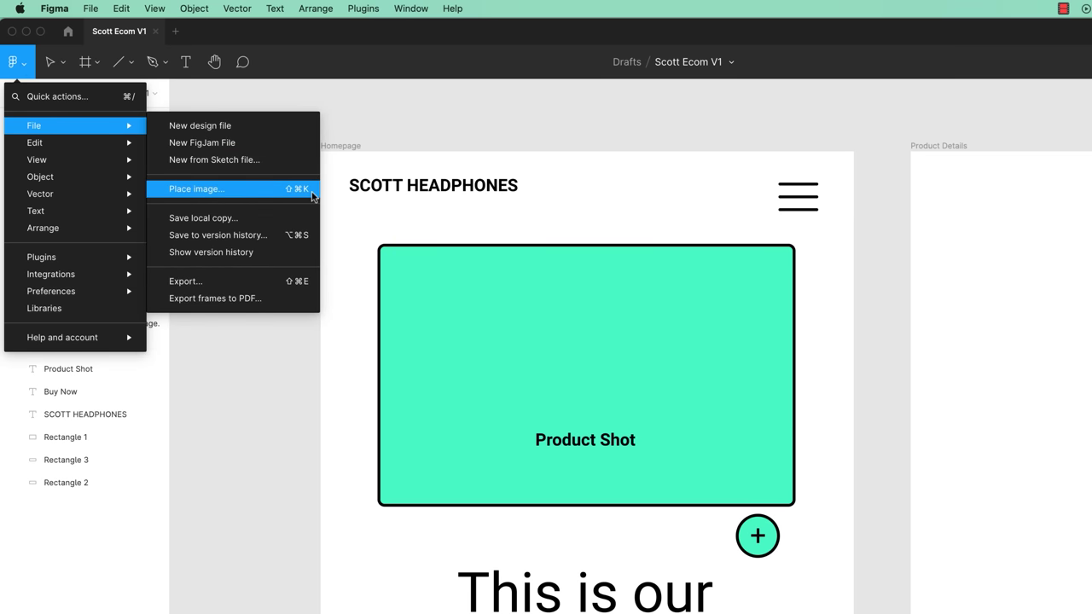
click(299, 189)
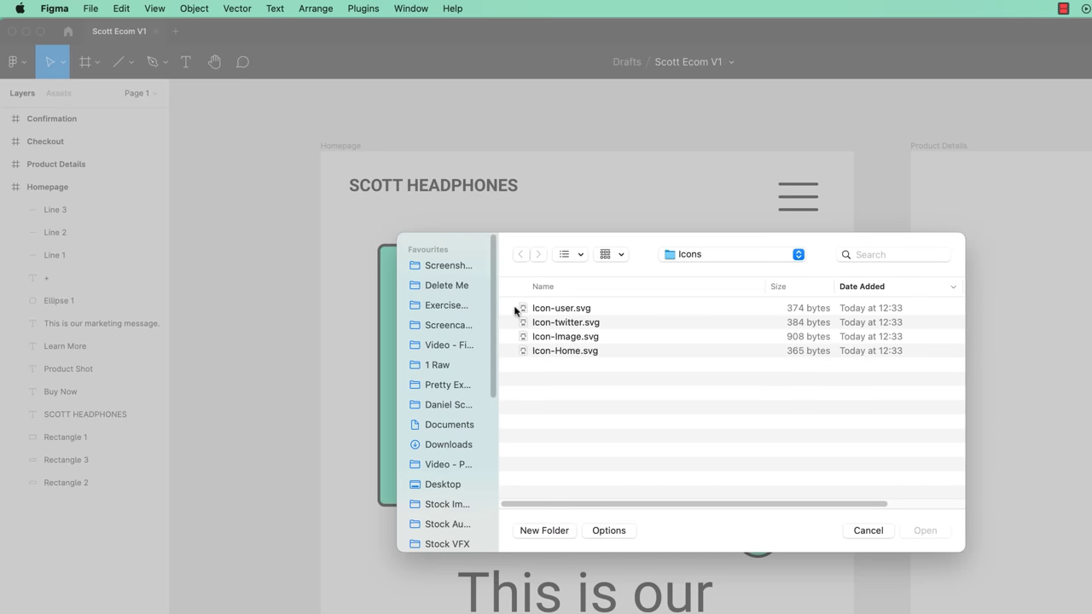
click(460, 305)
double_click(538, 309)
click(545, 338)
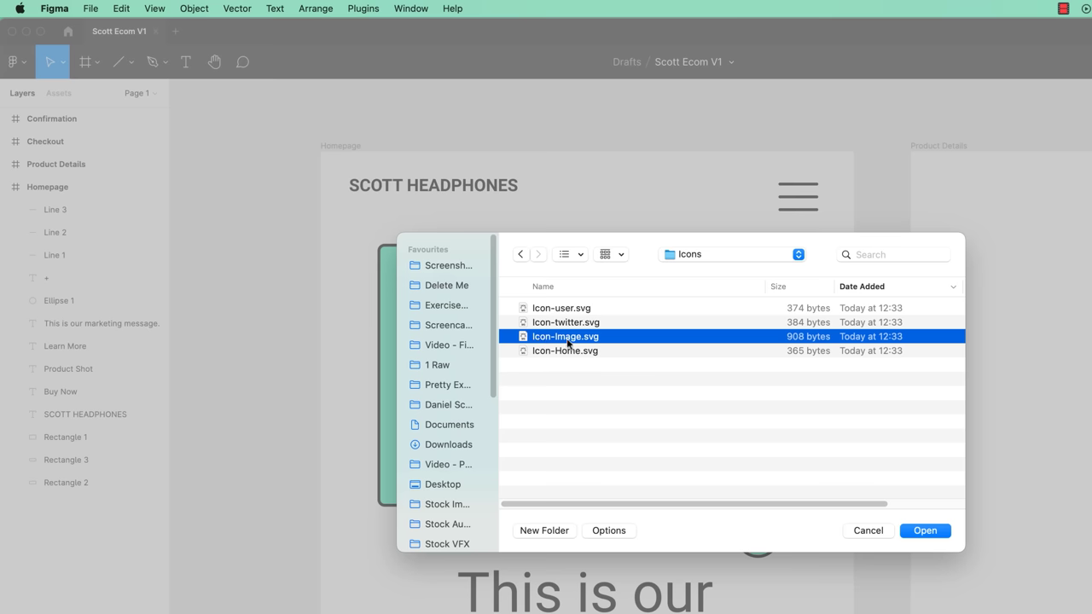
Place Icon-Image.svg on the canvas, then delete it as too large.
click(926, 532)
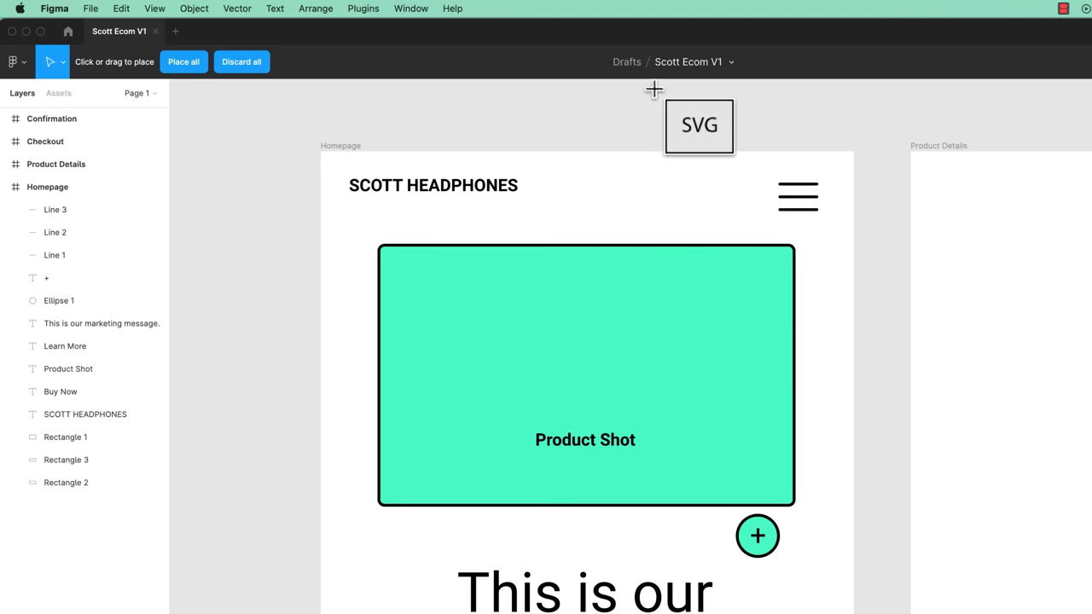
click(602, 175)
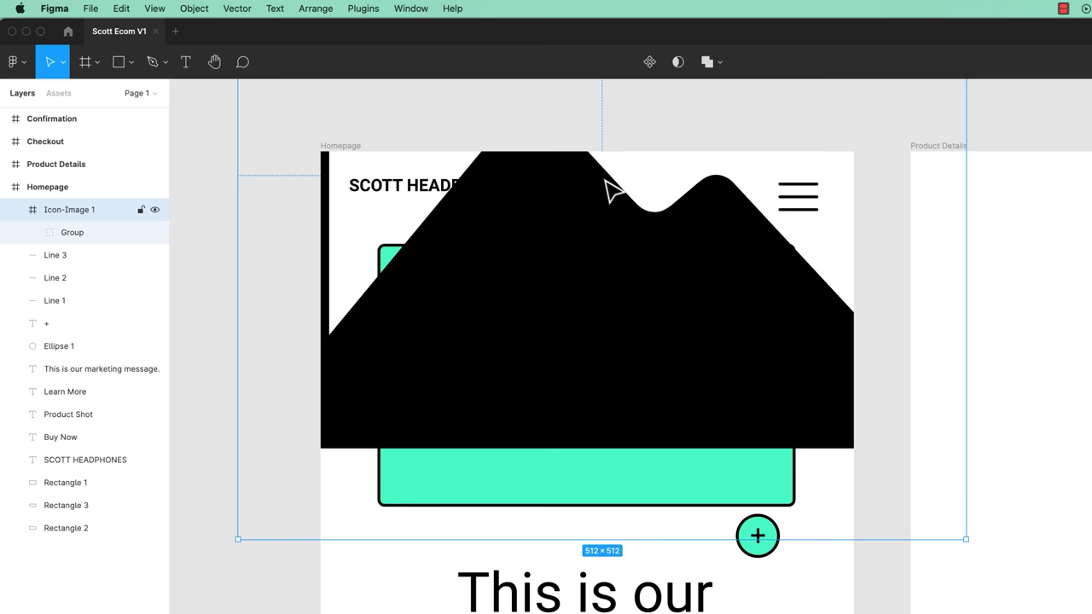
key(Delete)
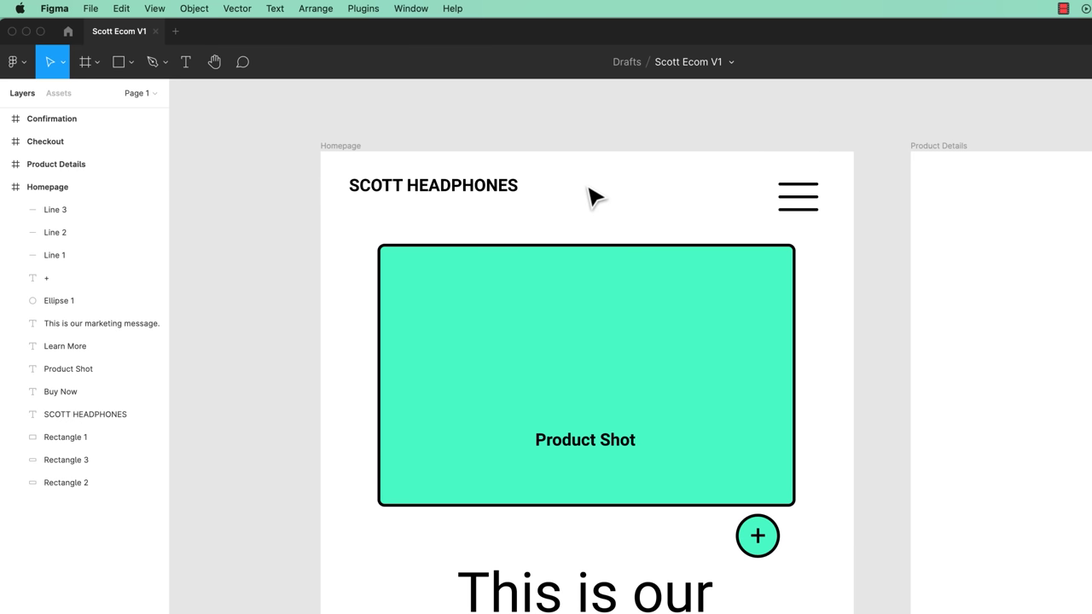
Place Icon-Image.svg and centre it inside the Product Shot box.
click(128, 66)
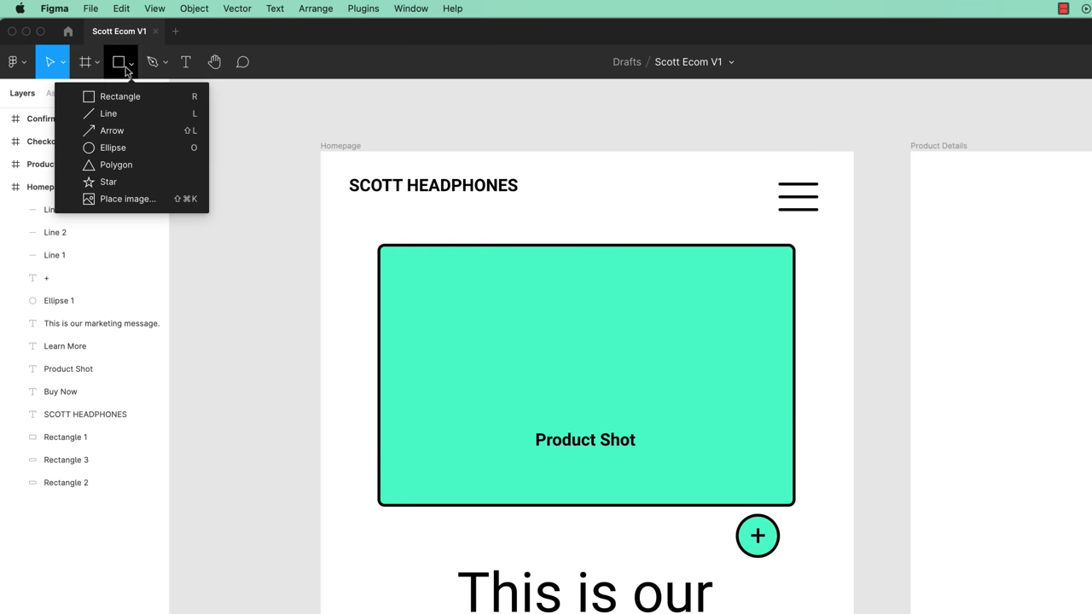
click(139, 200)
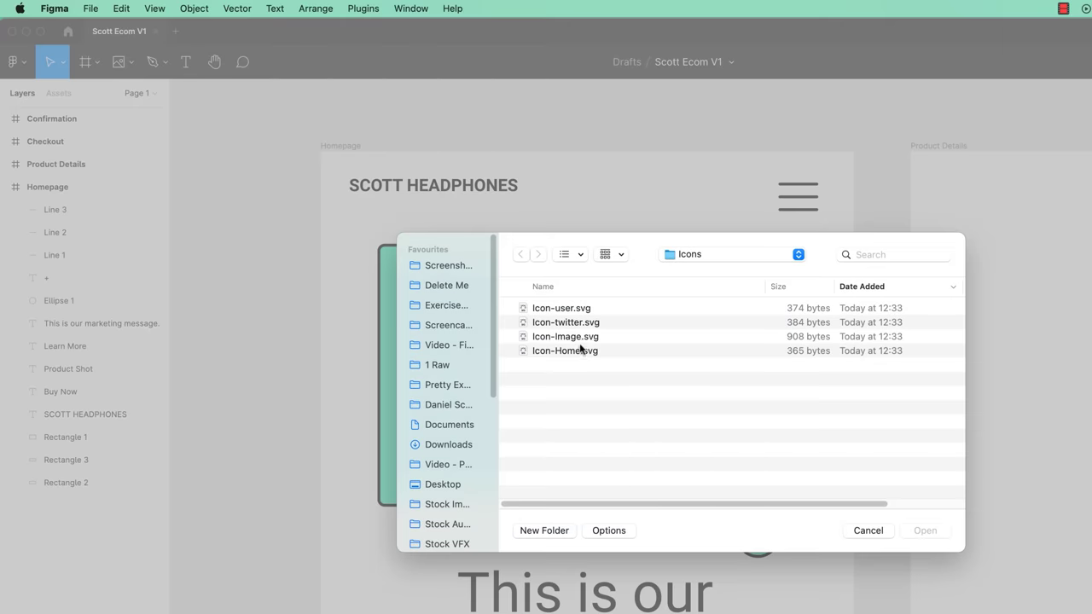
click(580, 338)
click(925, 530)
drag(508, 302, 514, 277)
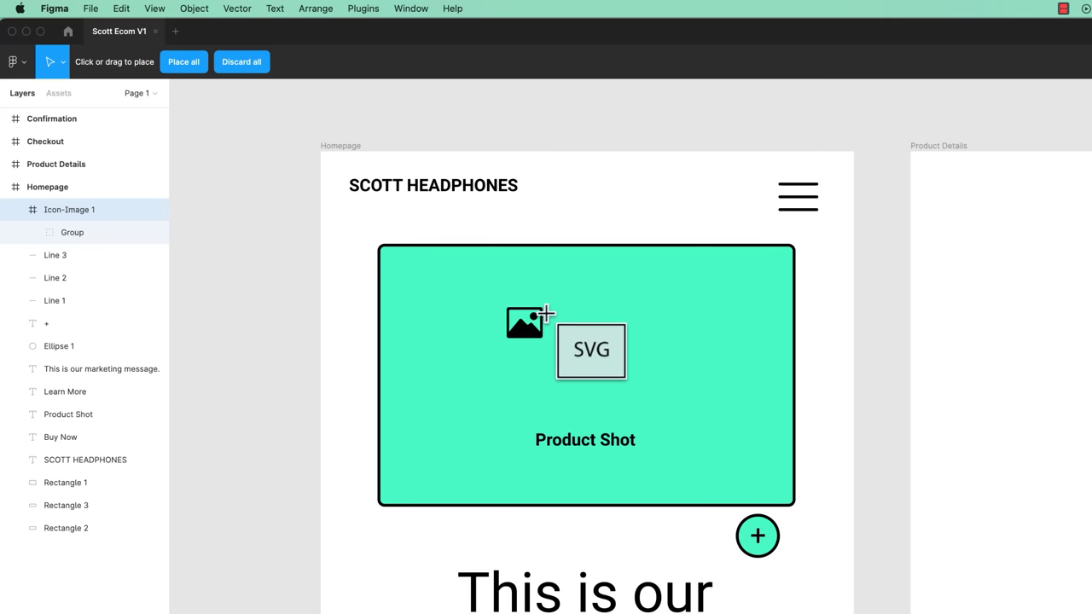
click(564, 350)
drag(532, 361, 580, 388)
click(898, 388)
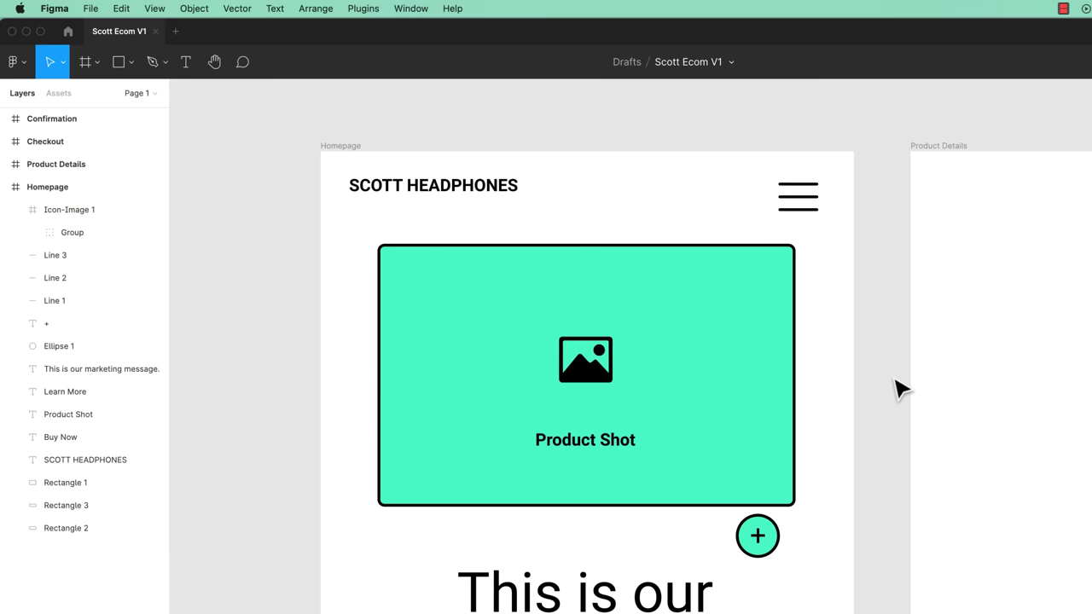
Delete the image icon and paste back the two crossing diagonal lines over Product Shot.
key(minus)
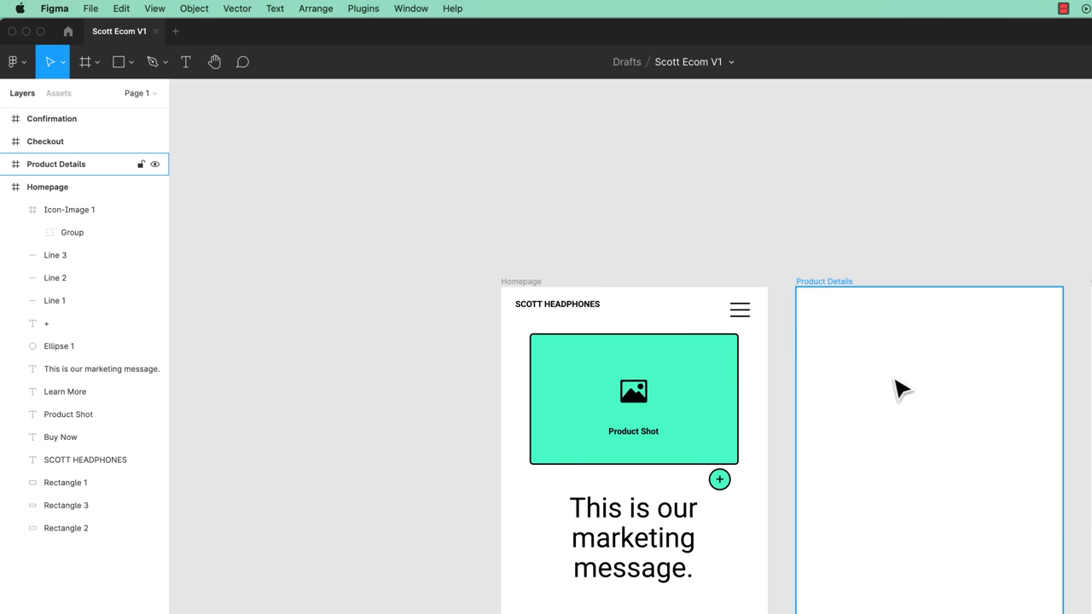
click(642, 401)
key(Delete)
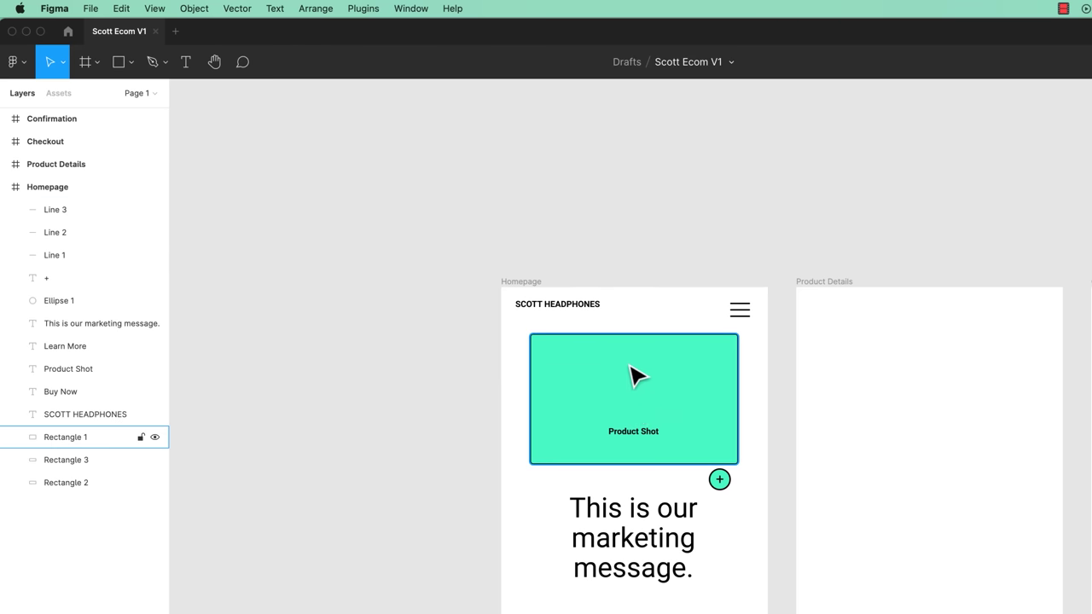
key(super+v)
click(424, 384)
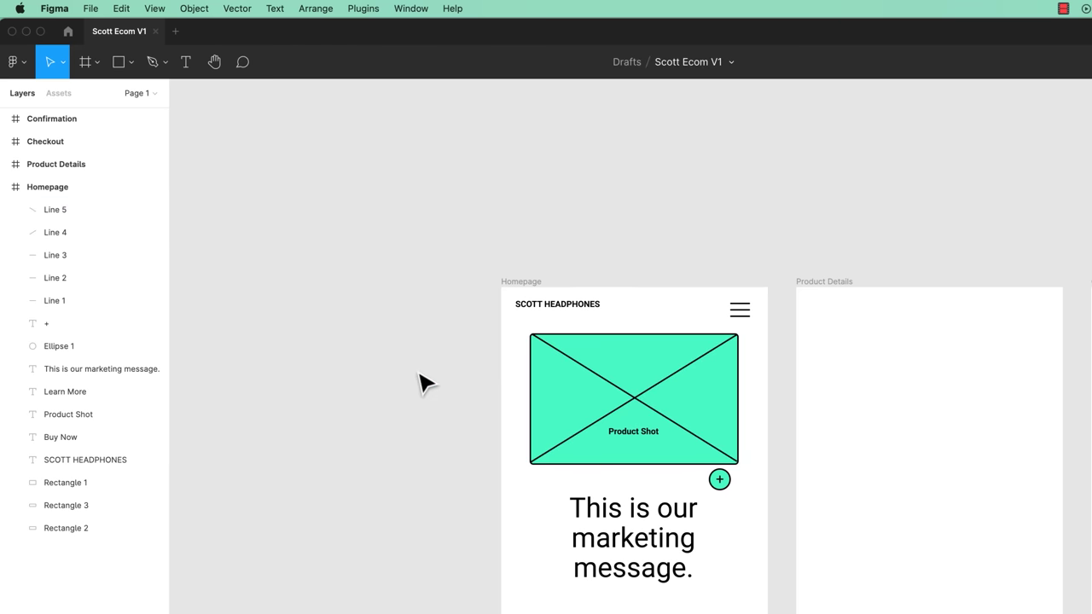
Inspect Line 4 and Line 5, then exit vector editing of the Product Shot rectangle.
click(700, 358)
click(578, 367)
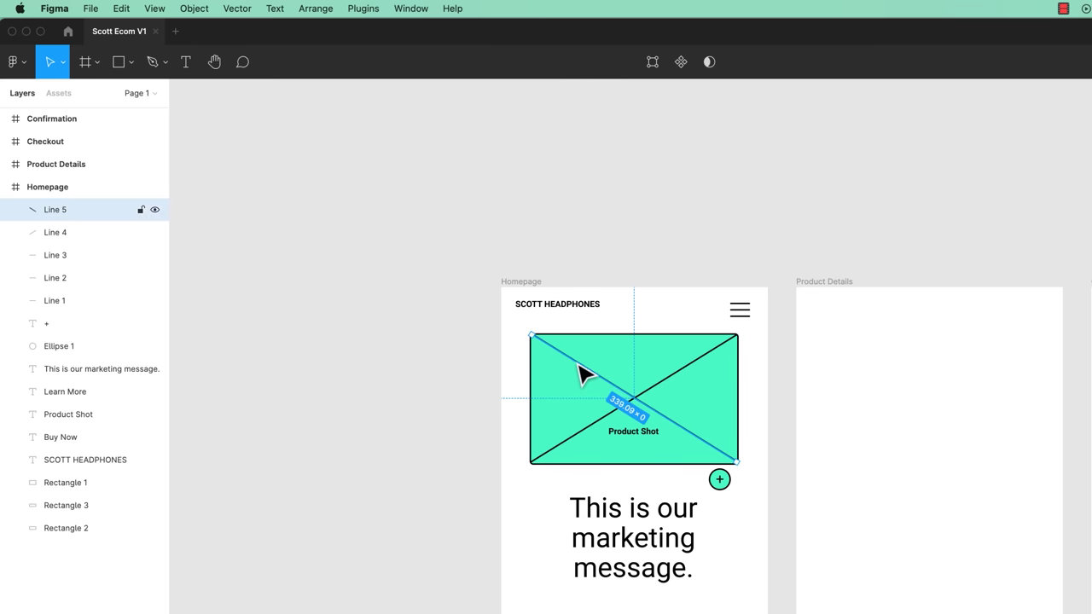
click(411, 439)
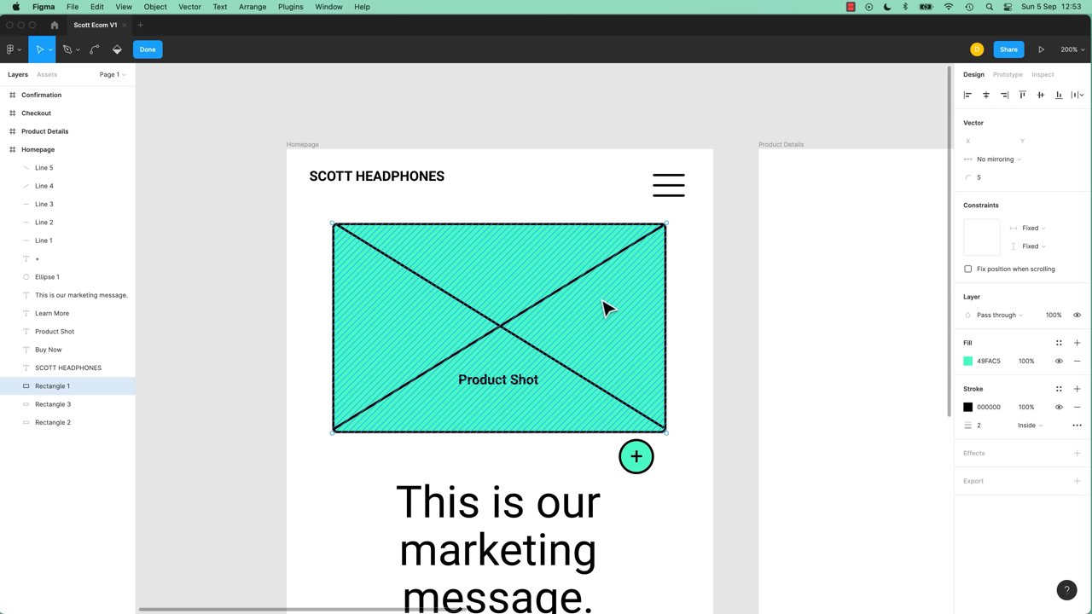
key(Escape)
Pan to Product Details and draw Rectangle 4, resized to 236 × 158.
drag(846, 377, 487, 359)
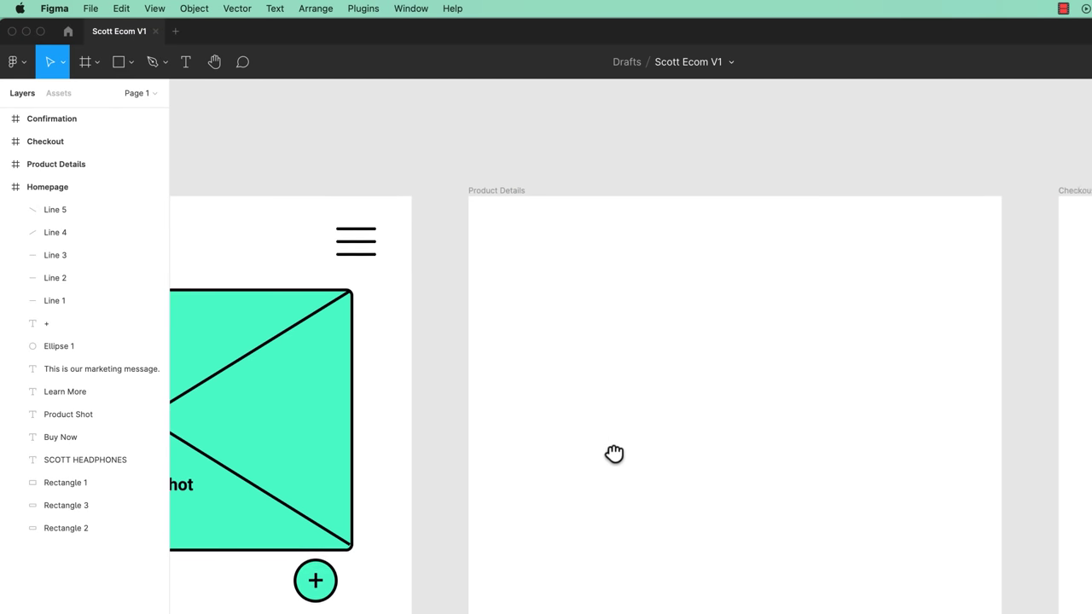
drag(615, 453, 651, 436)
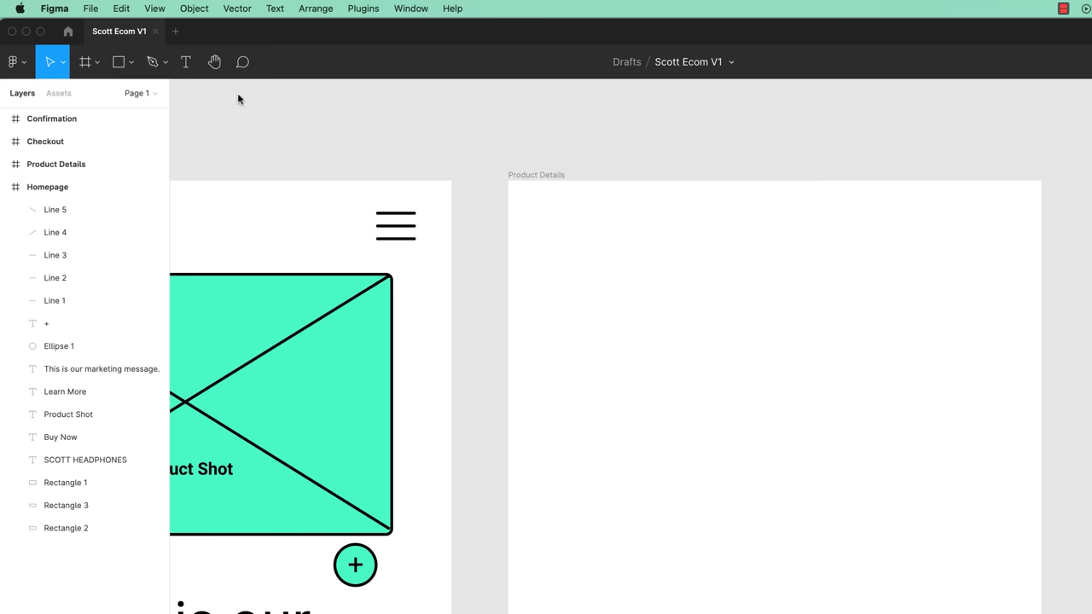
click(118, 67)
drag(599, 283, 928, 522)
mouse_move(927, 283)
mouse_down()
mouse_move(839, 446)
mouse_move(975, 339)
mouse_move(783, 251)
mouse_move(714, 271)
mouse_move(935, 300)
mouse_up()
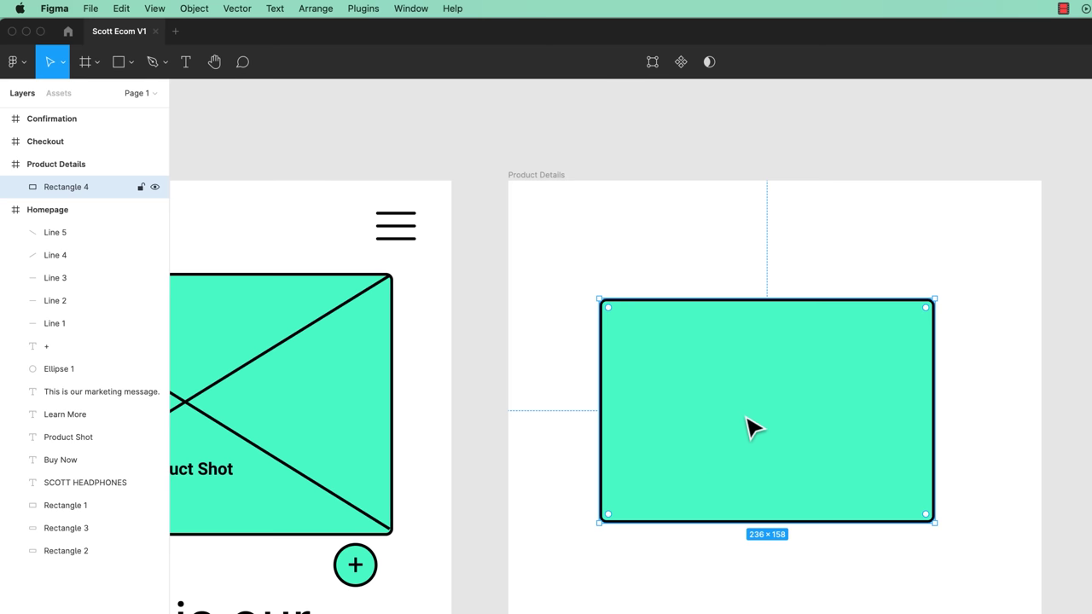
Pull Rectangle 4's top-right corner down and inward into a slanted quadrilateral.
click(653, 63)
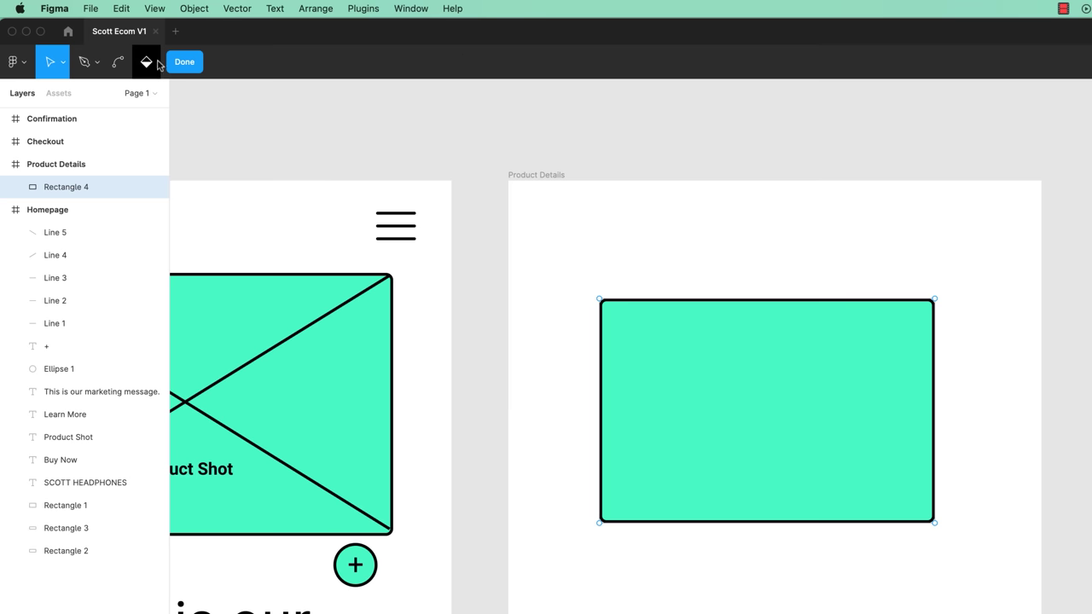
key(Escape)
click(649, 65)
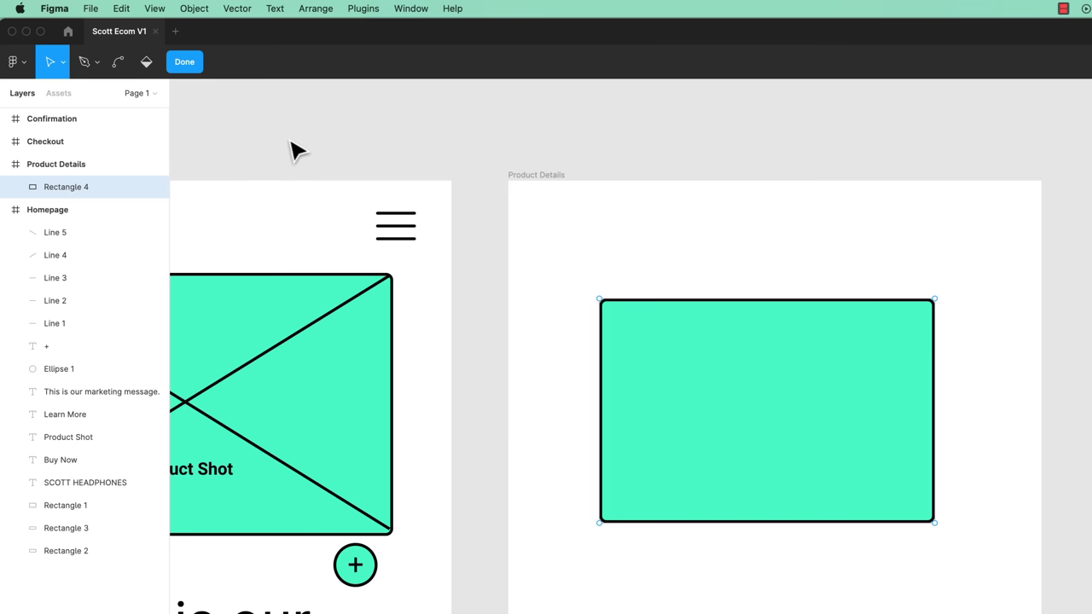
key(Escape)
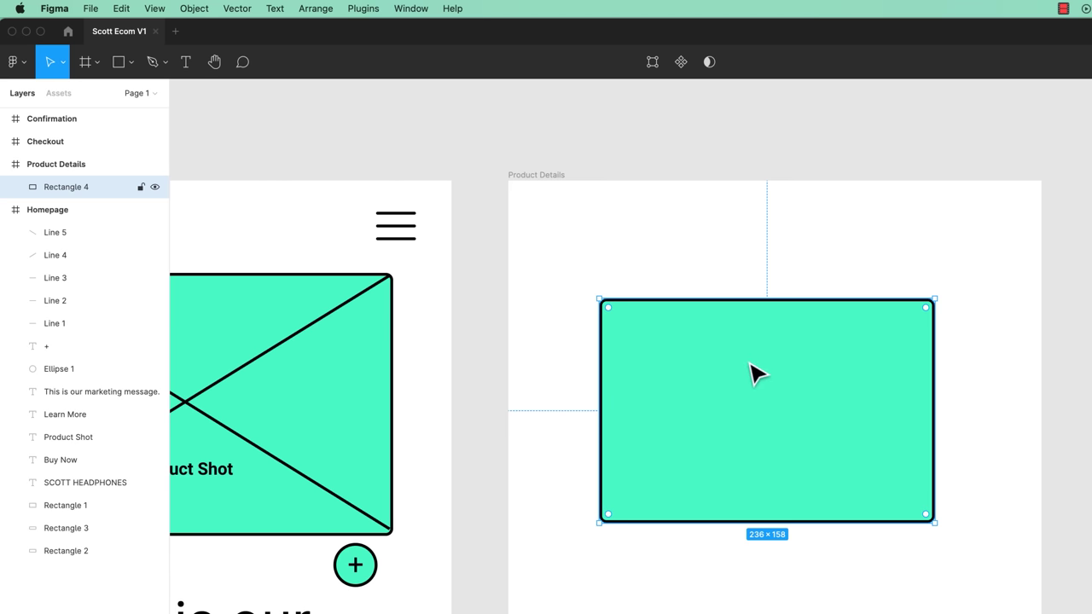
click(651, 67)
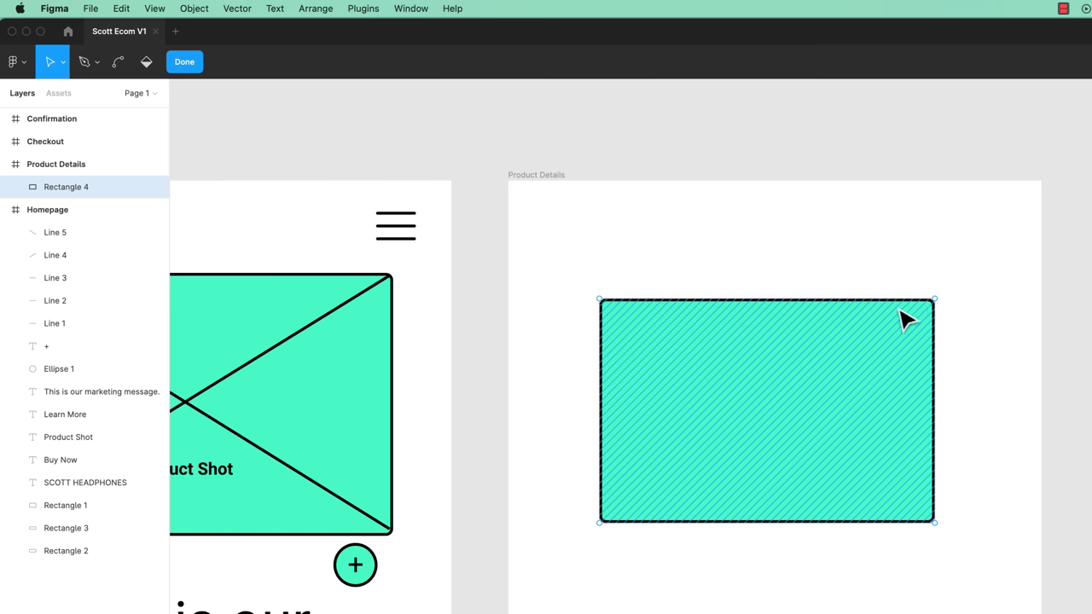
drag(934, 300, 878, 344)
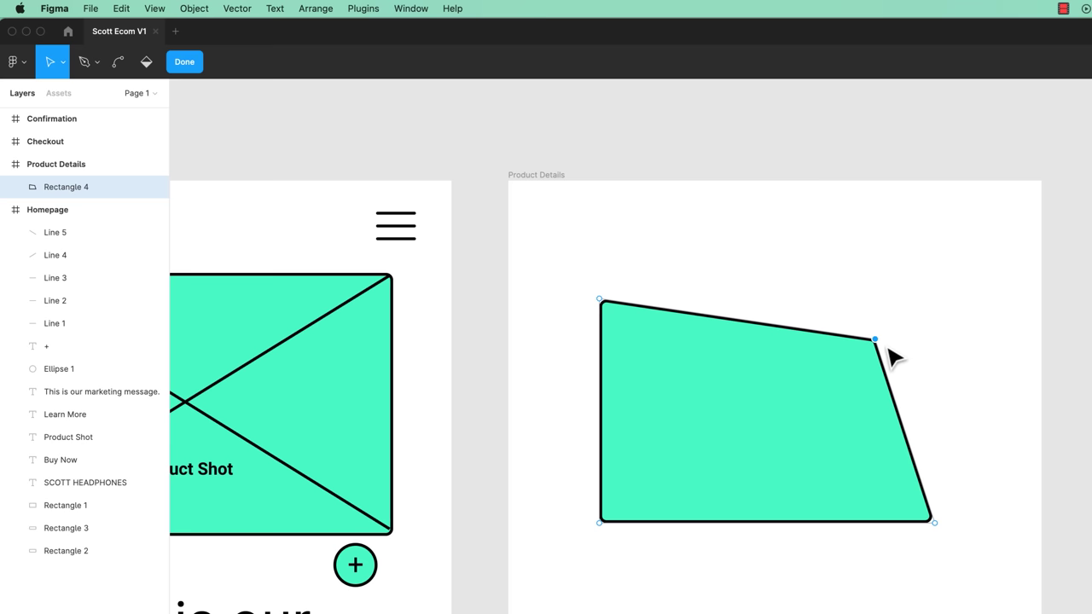
Delete the shape's mint fill to leave a white outline, restoring the deleted top edge with undo.
click(802, 397)
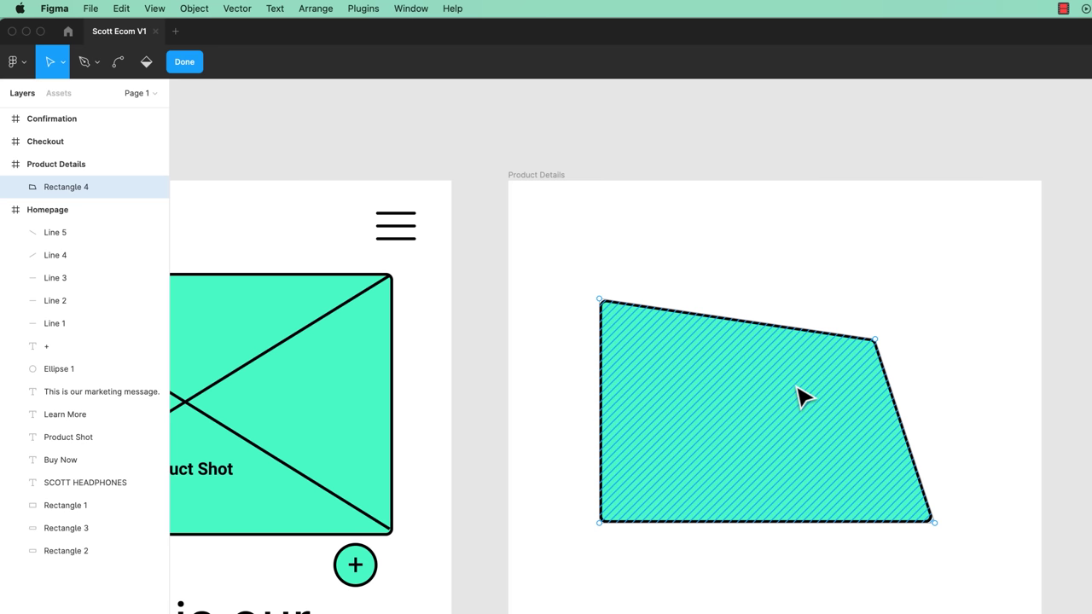
key(Delete)
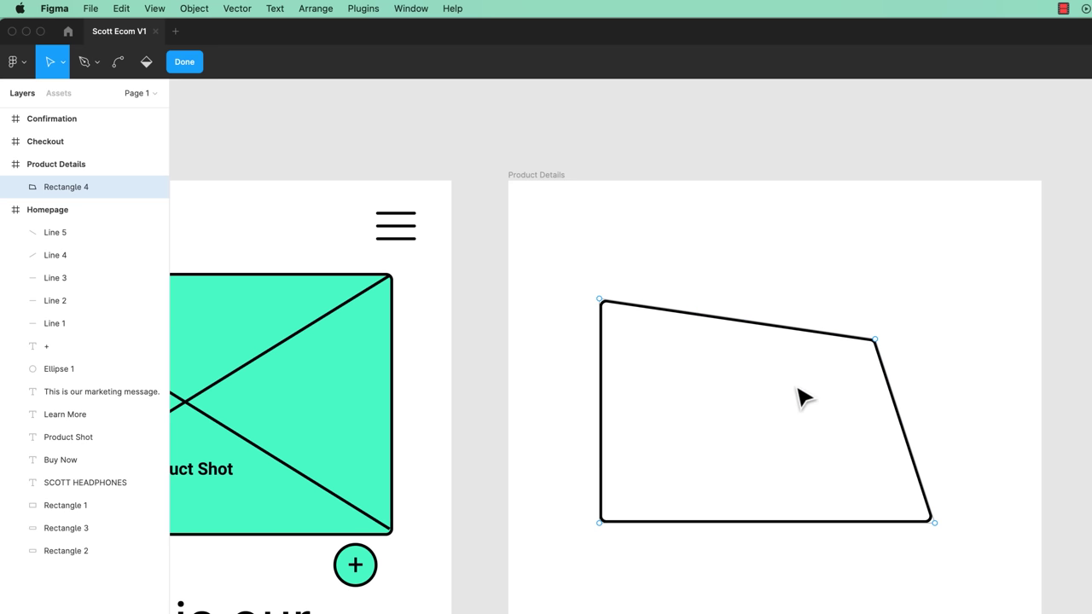
click(817, 335)
key(Delete)
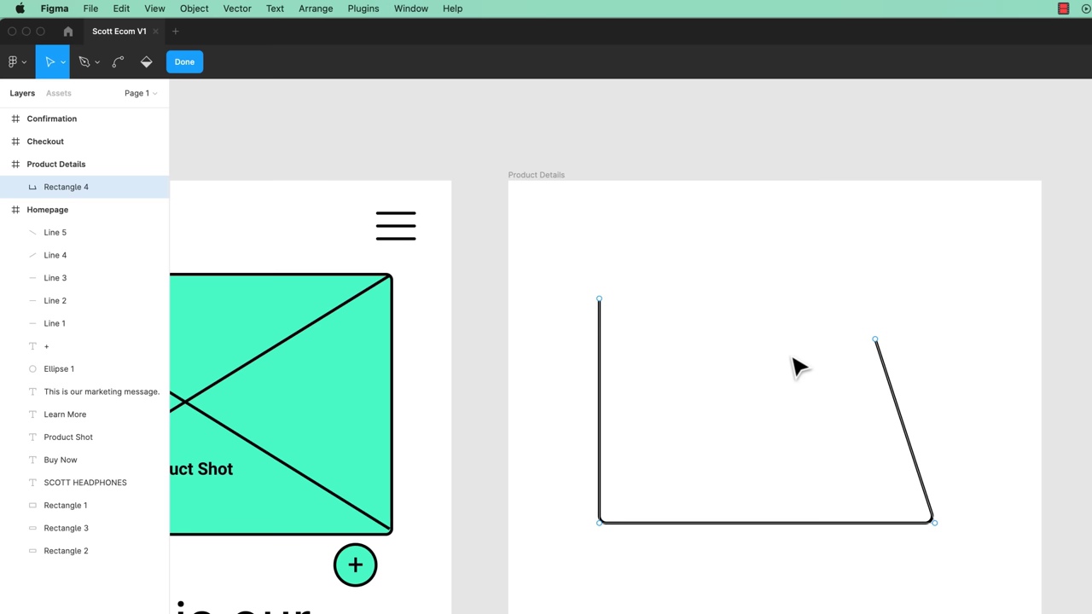
key(super)
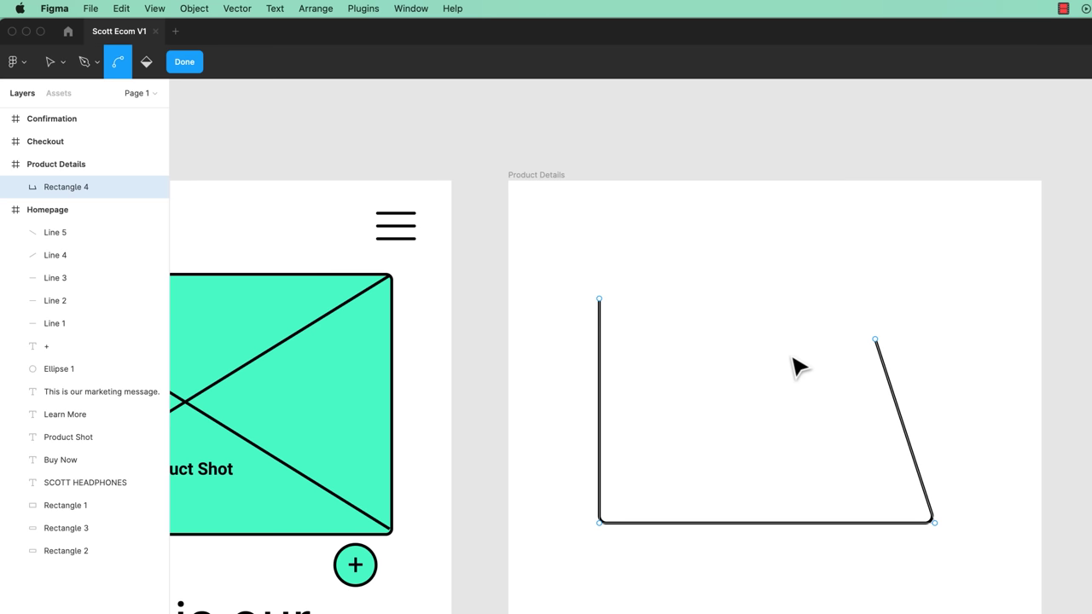
key(super+z)
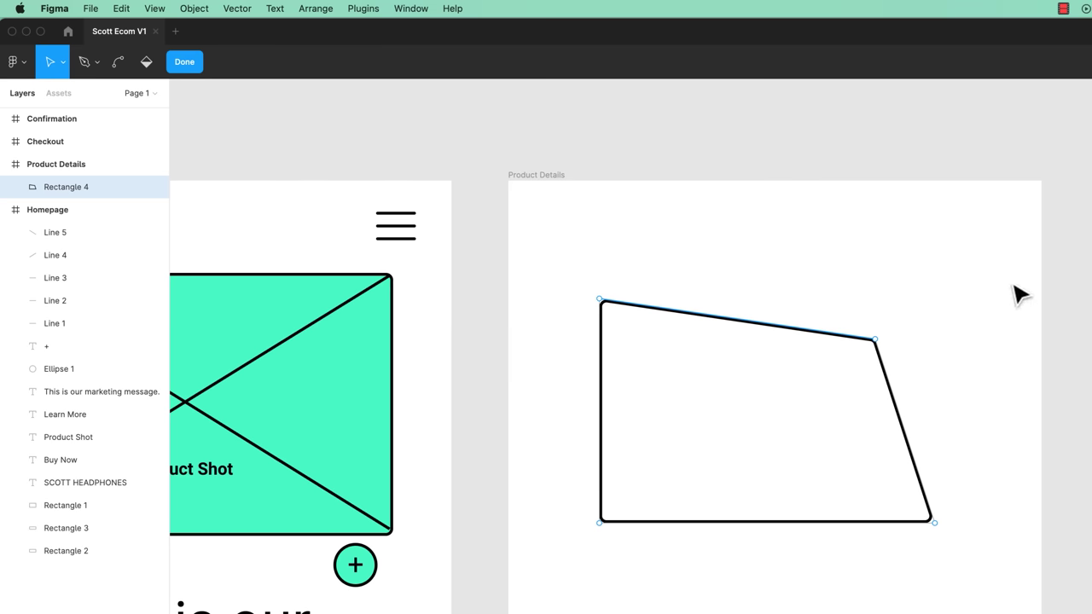
Exit vector edit mode, leaving the outlined slanted quadrilateral finished.
key(Escape)
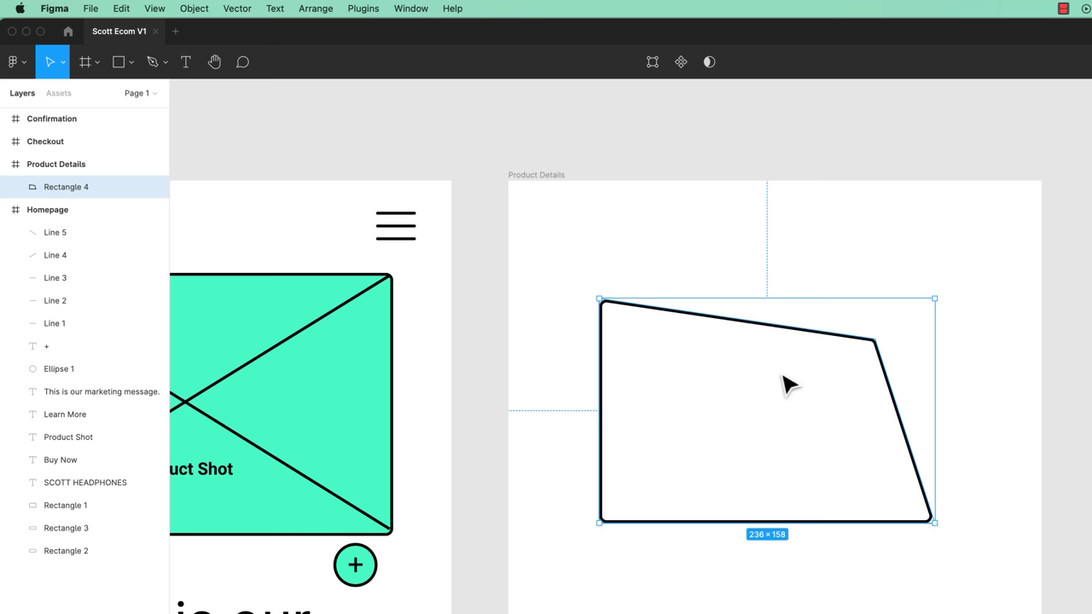
click(653, 63)
click(184, 62)
double_click(888, 380)
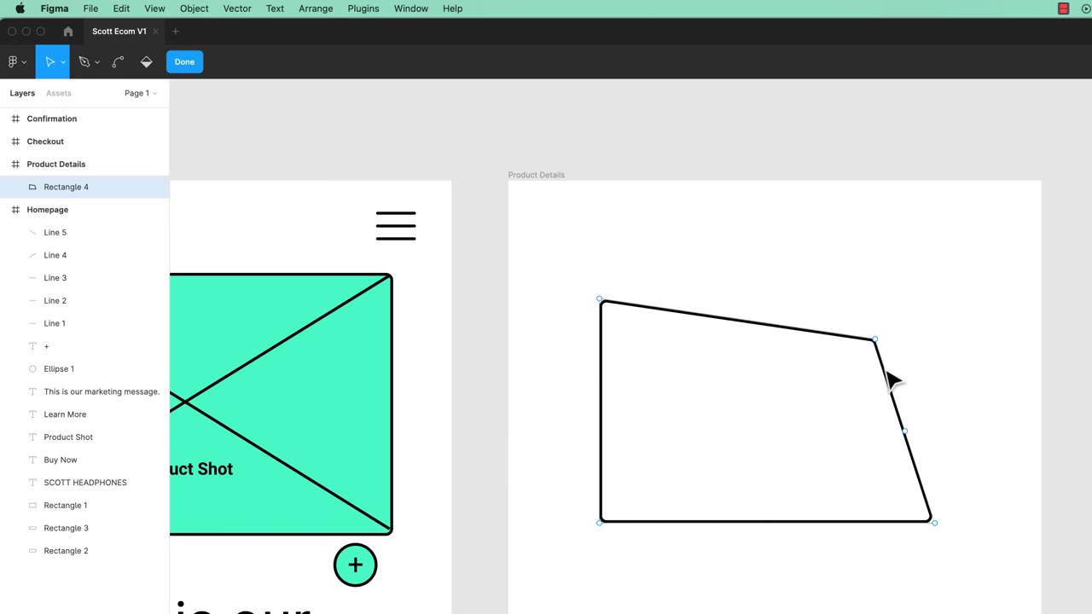
key(Escape)
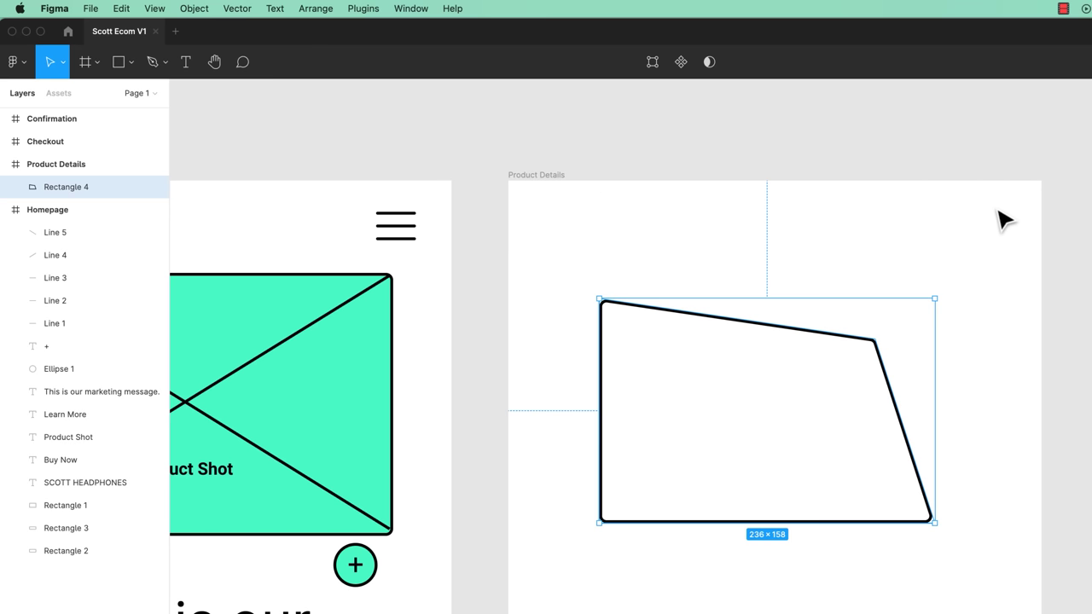
Delete the practice Rectangle 4 and try enlarging the Learn More button's rectangle.
key(Delete)
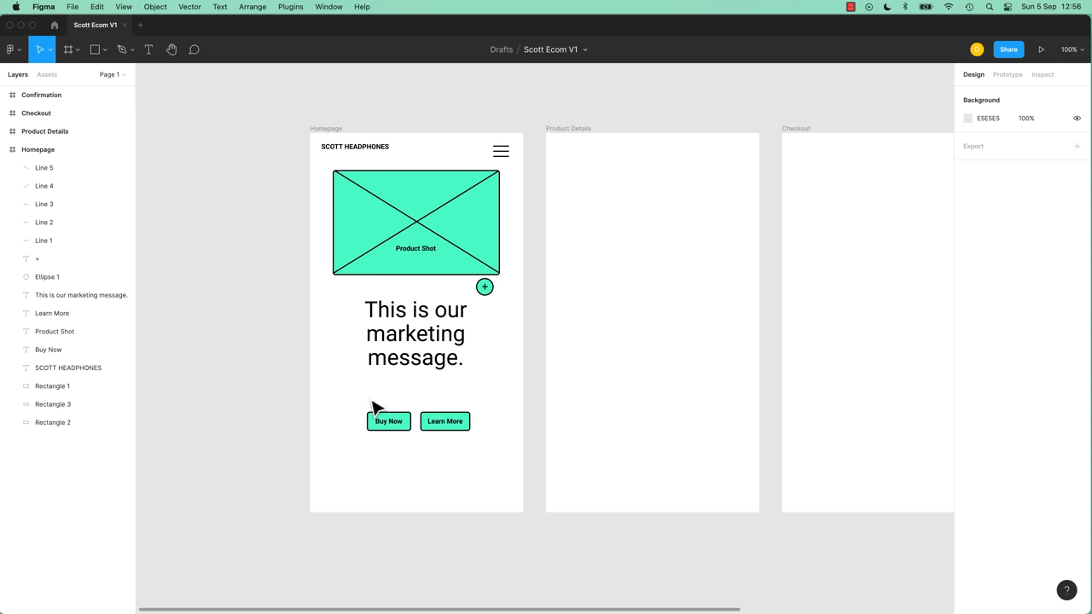
click(471, 422)
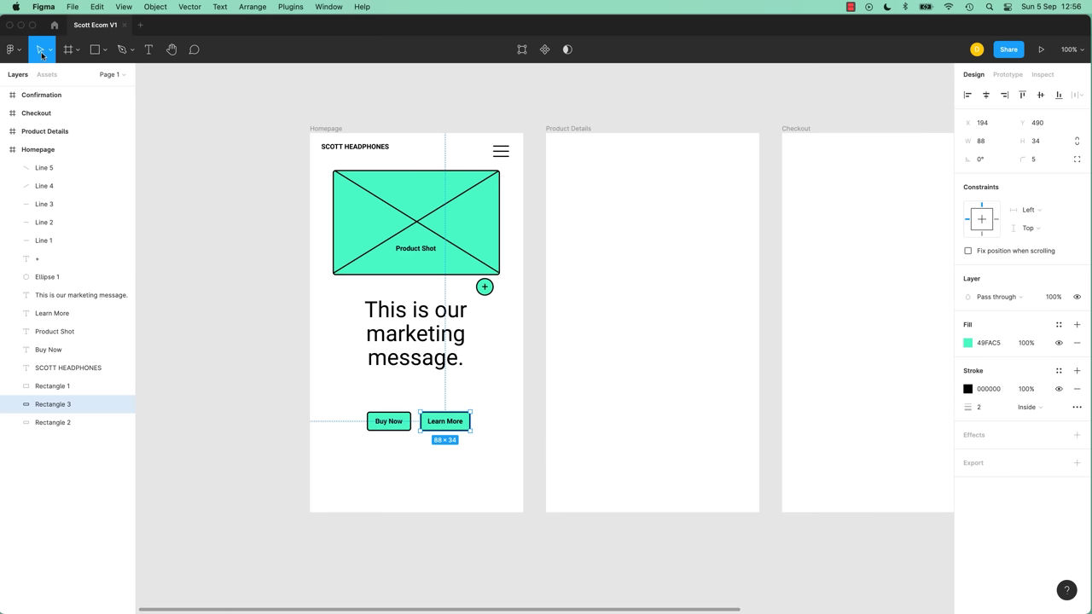
mouse_move(470, 413)
mouse_down()
mouse_move(485, 375)
mouse_move(489, 405)
mouse_up()
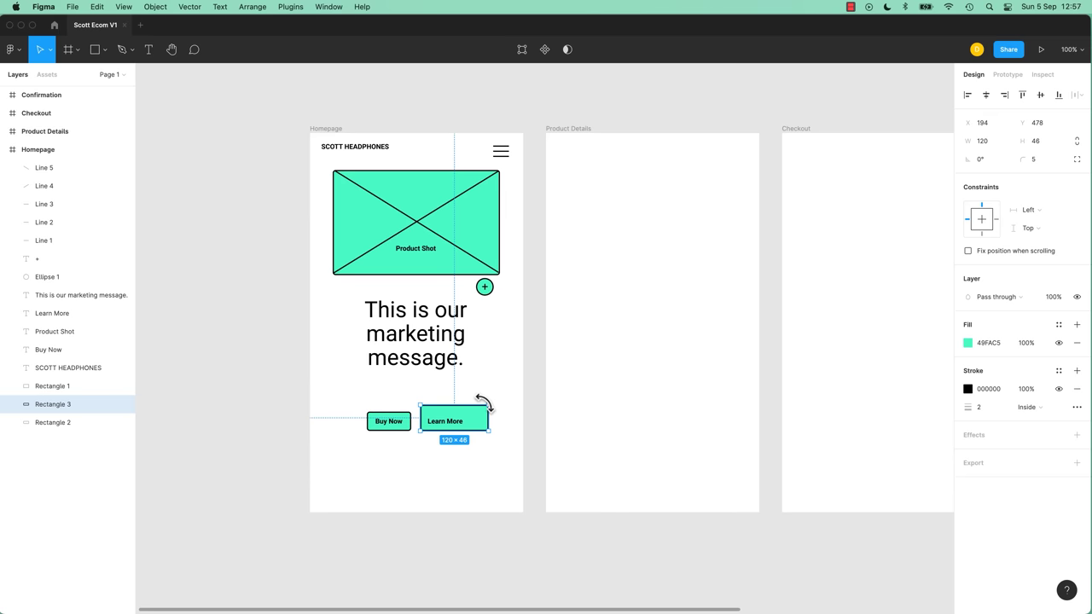
Zoom in on the buttons and return Learn More and its label to 88 × 34.
key(super+equal)
key(super+equal)
drag(486, 402, 751, 140)
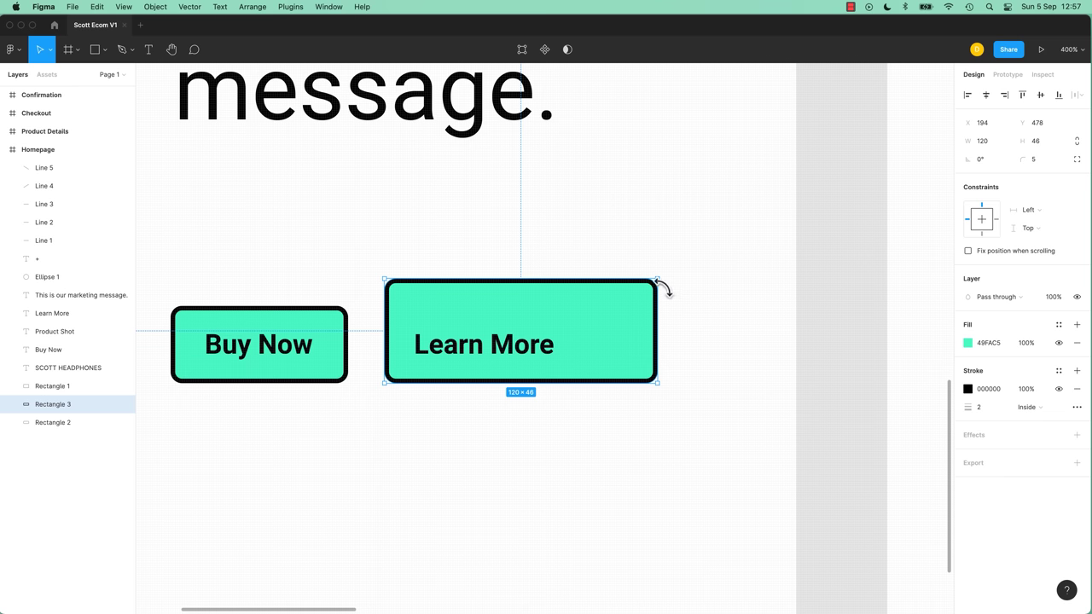
drag(657, 280, 584, 309)
drag(680, 302, 502, 389)
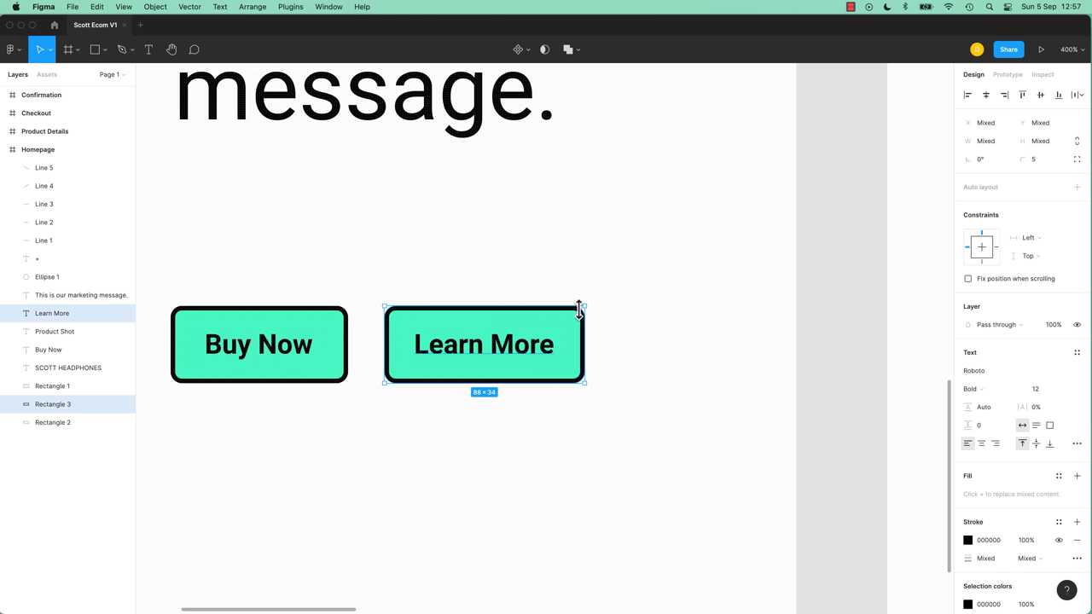
drag(583, 306, 726, 216)
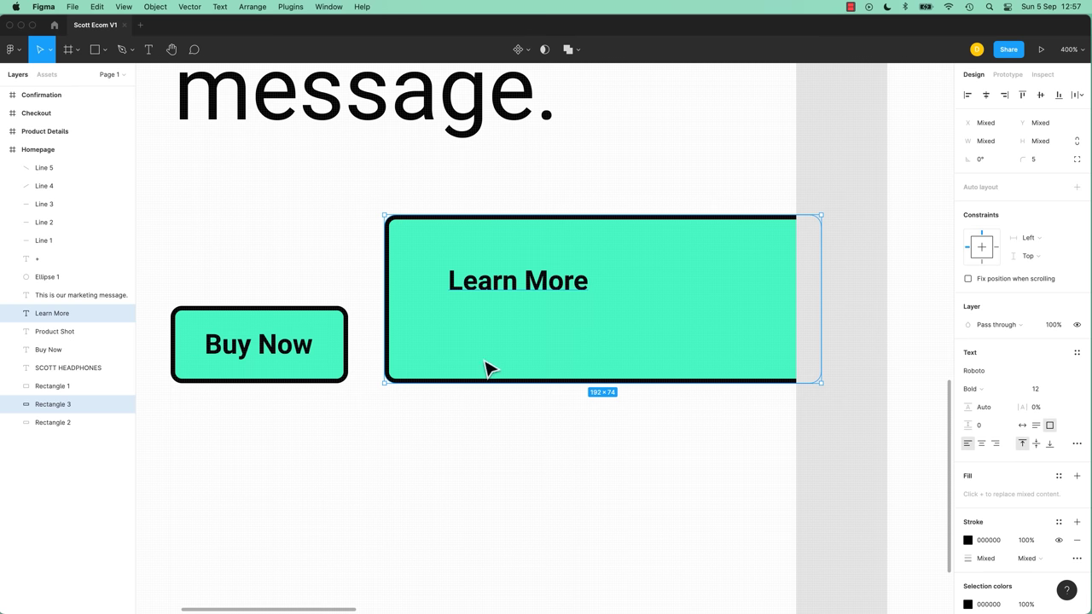
key(super+z)
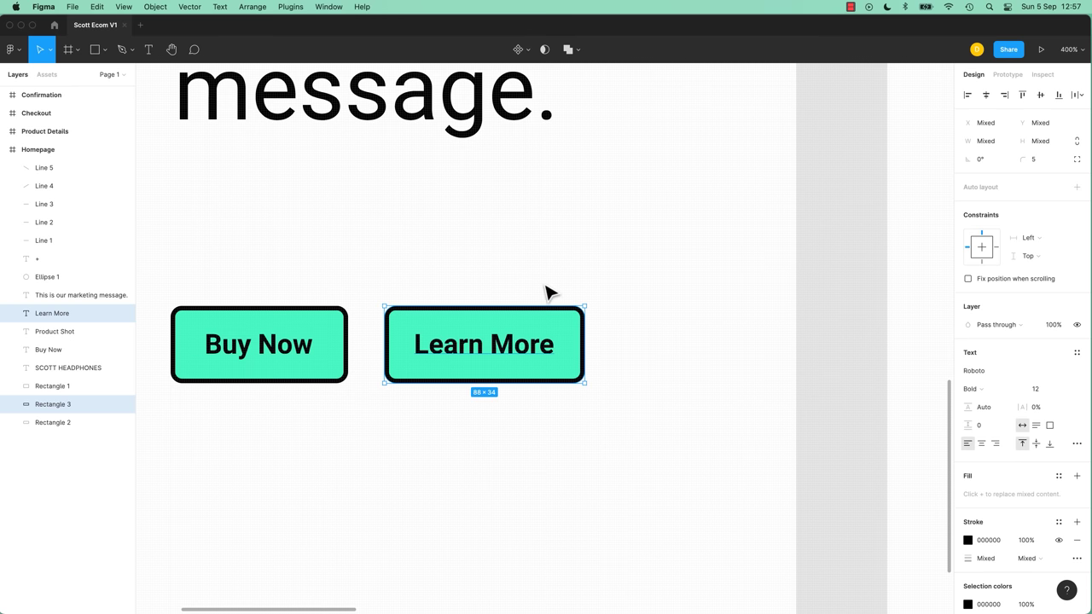
click(51, 53)
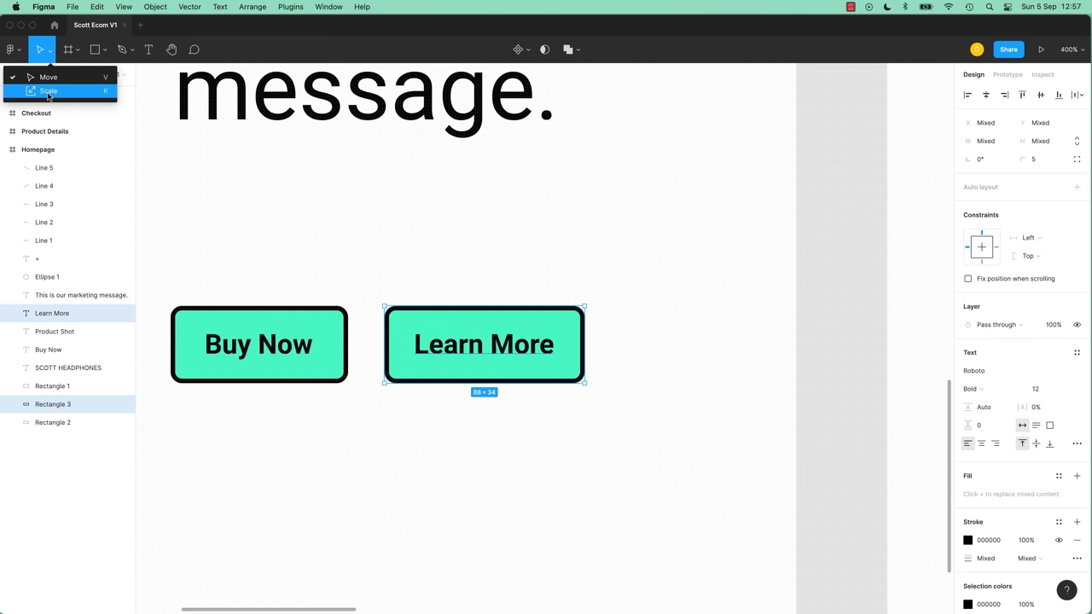
Try proportionally scaling the Learn More button with the Scale tool, then undo it.
click(48, 91)
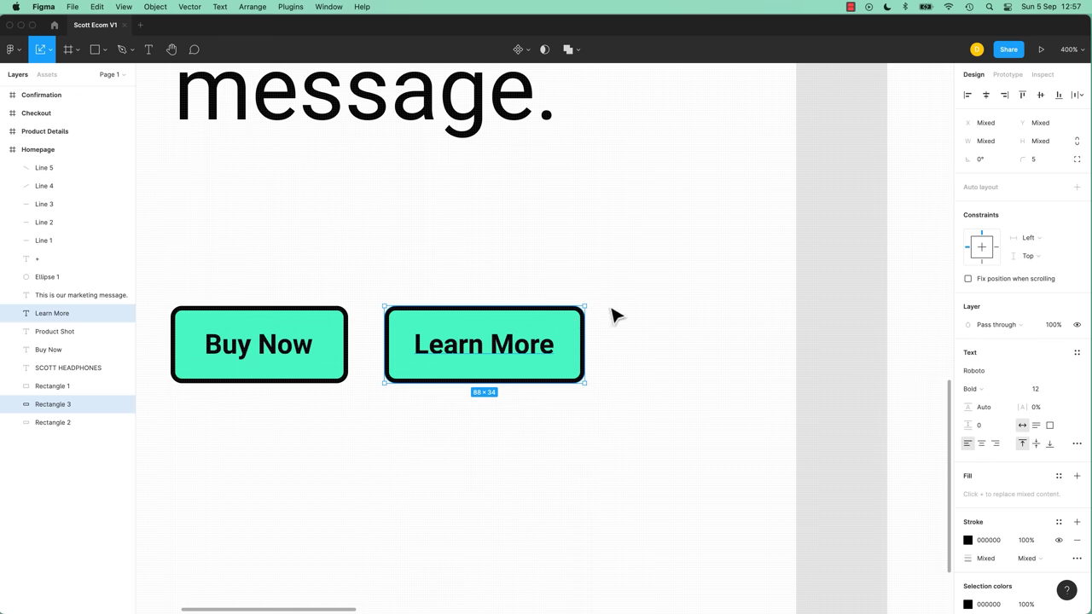
drag(585, 305, 722, 241)
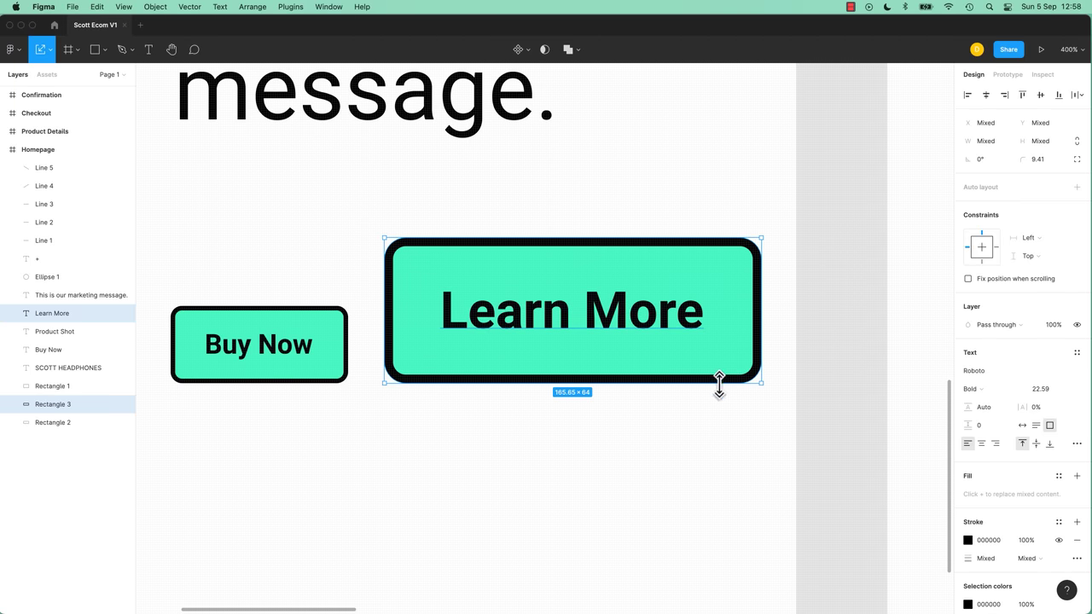
key(super+z)
scroll(692, 566, up, 10)
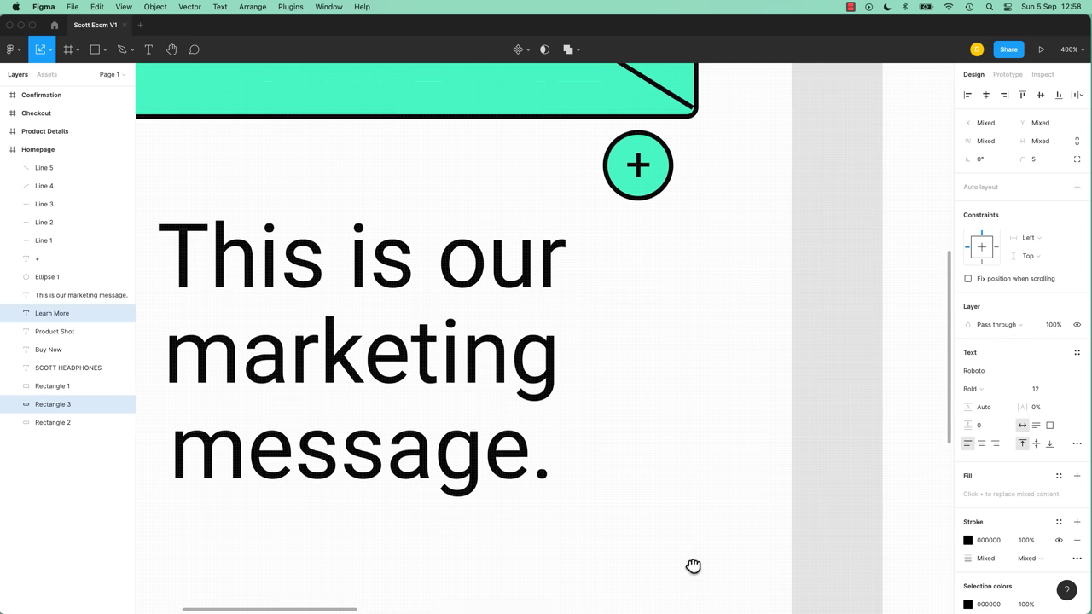
Shrink the plus circle, bring it to front, and place it on the Product Shot's bottom-right corner.
drag(601, 440, 489, 515)
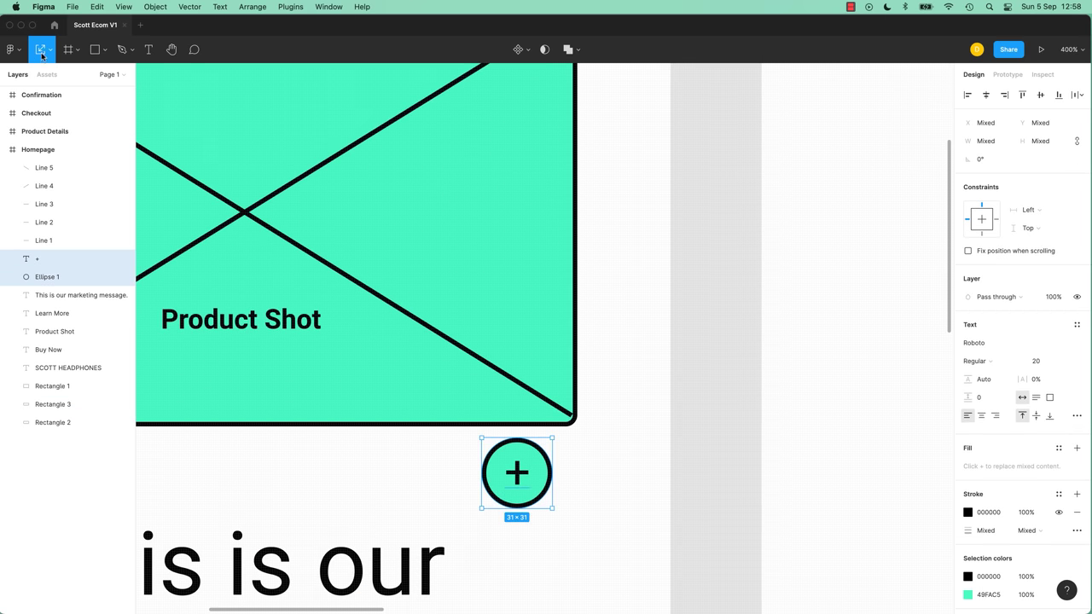
drag(553, 439, 547, 376)
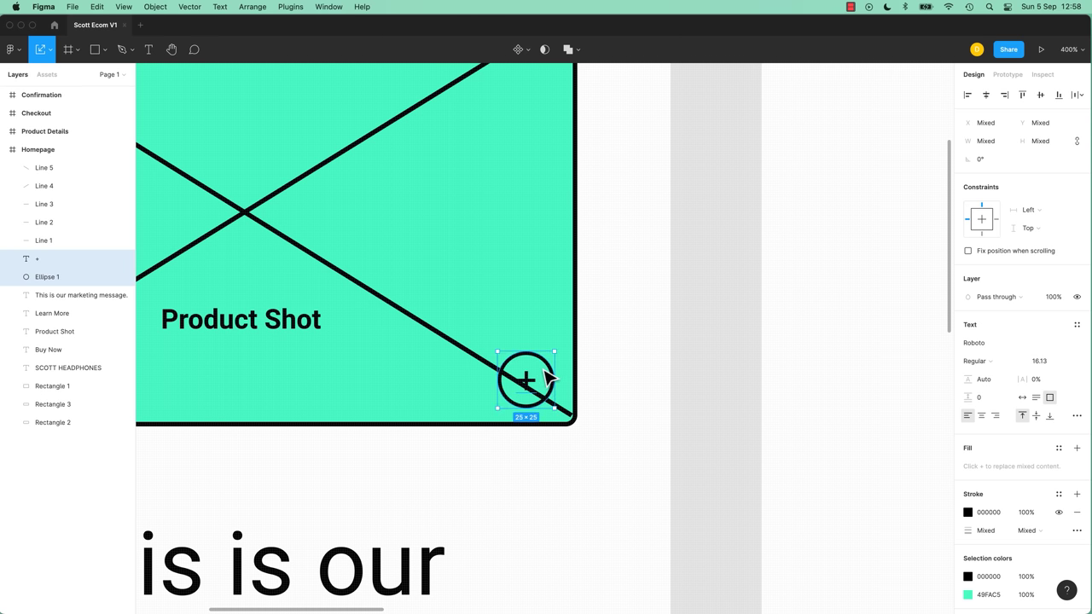
key(super+alt+bracketright)
drag(529, 380, 519, 373)
click(536, 531)
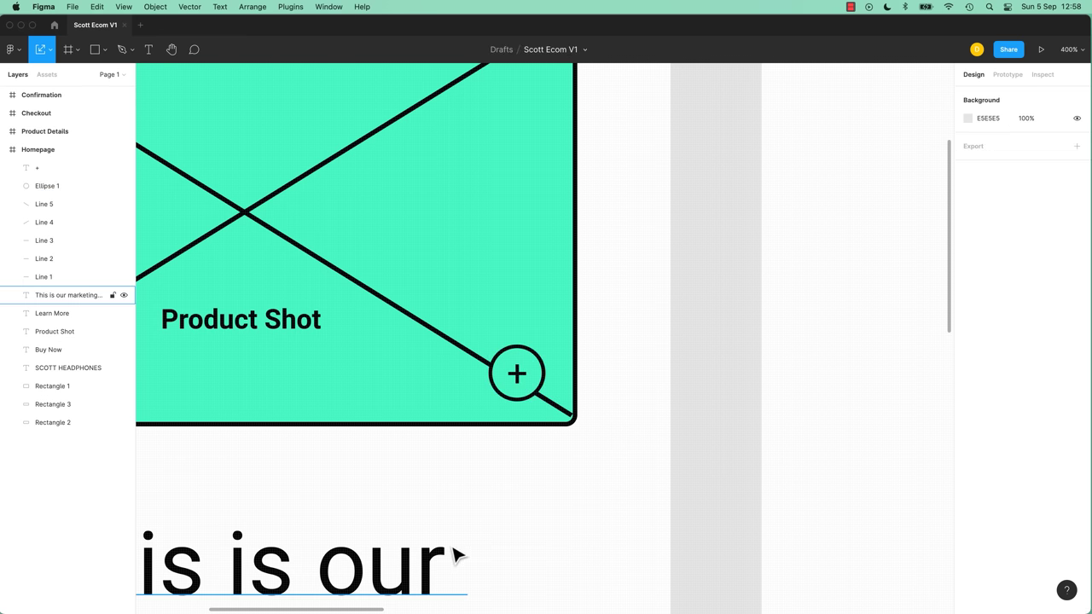
key(minus)
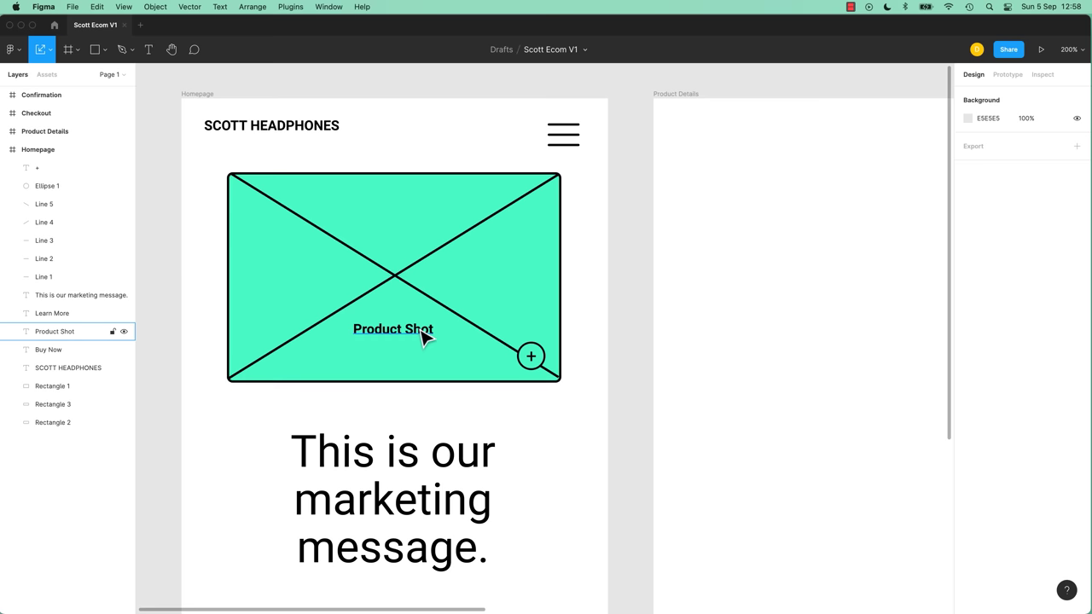
scroll(532, 400, down, 5)
Group the Buy Now text and rectangle into Group 1 via the right-click menu.
drag(261, 356, 408, 482)
right_click(374, 422)
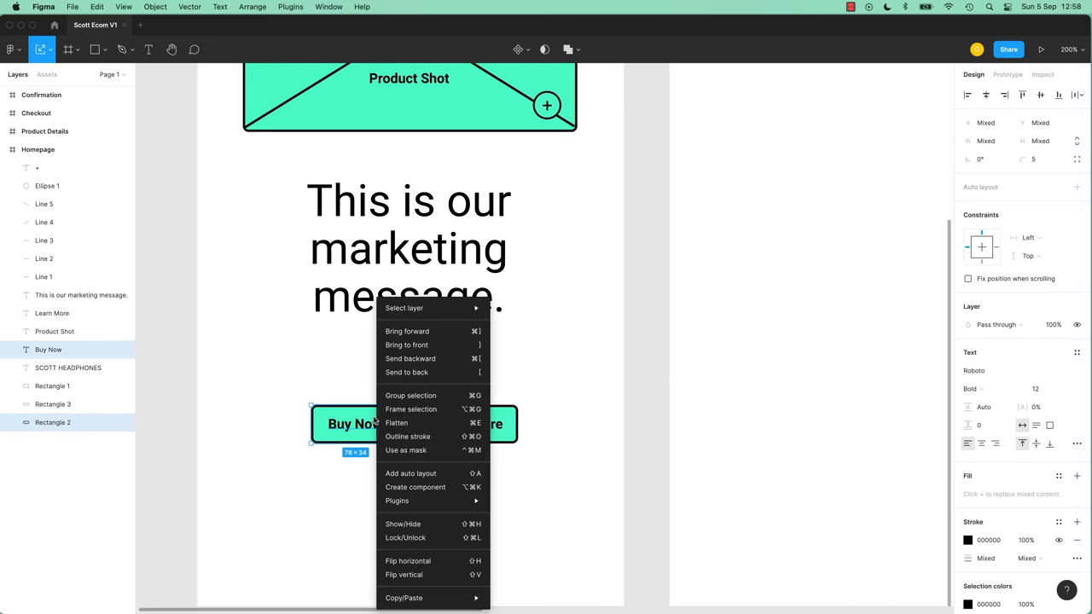
click(412, 395)
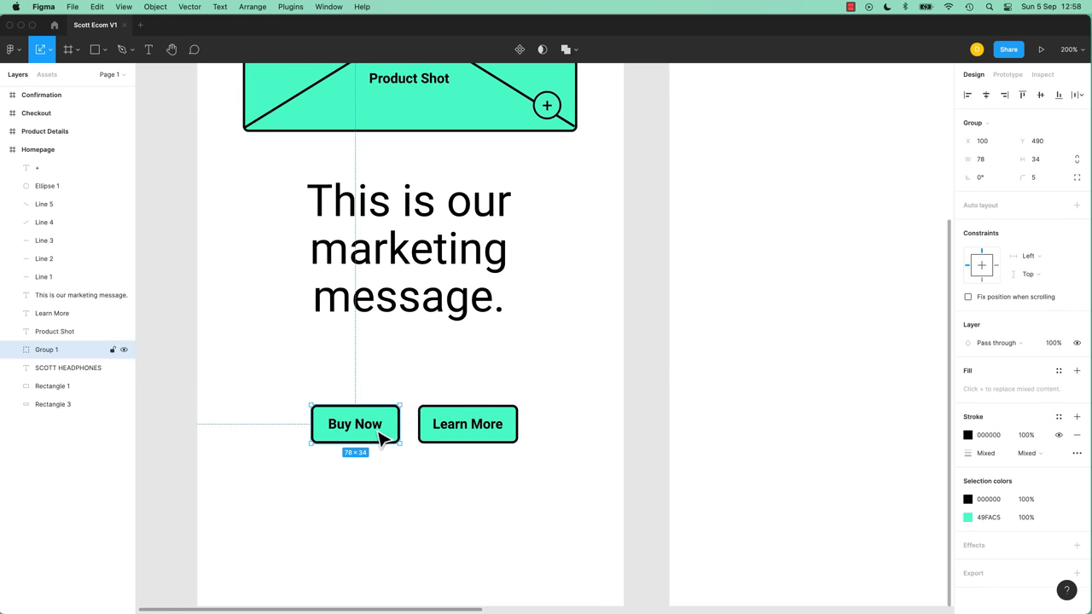
Test resizing Group 1 with the normal Move tool, then undo back to 78 × 34.
click(47, 51)
click(48, 73)
drag(399, 444, 520, 500)
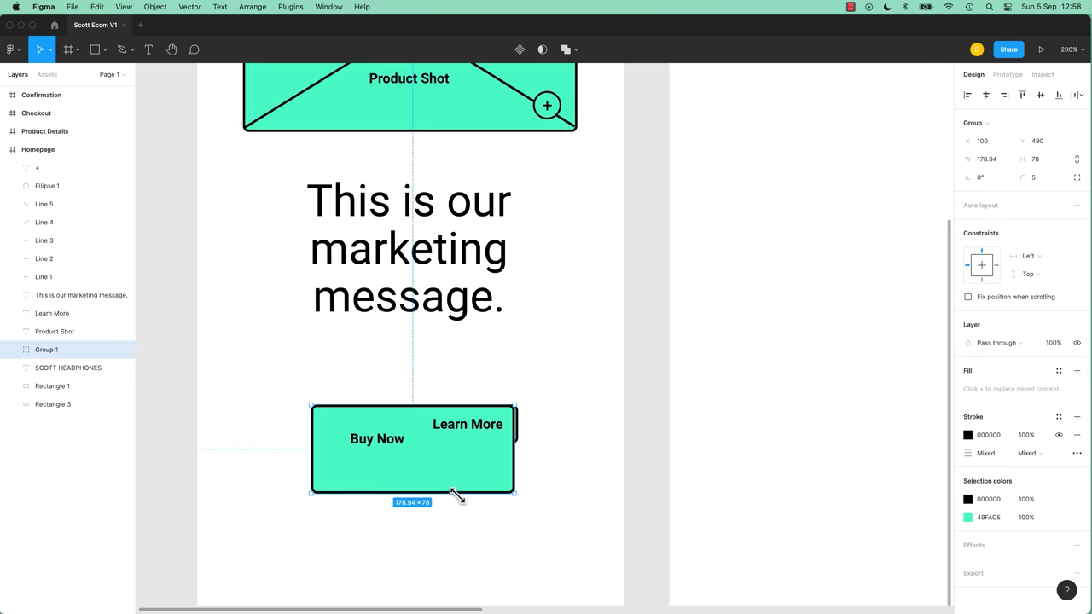
key(super+z)
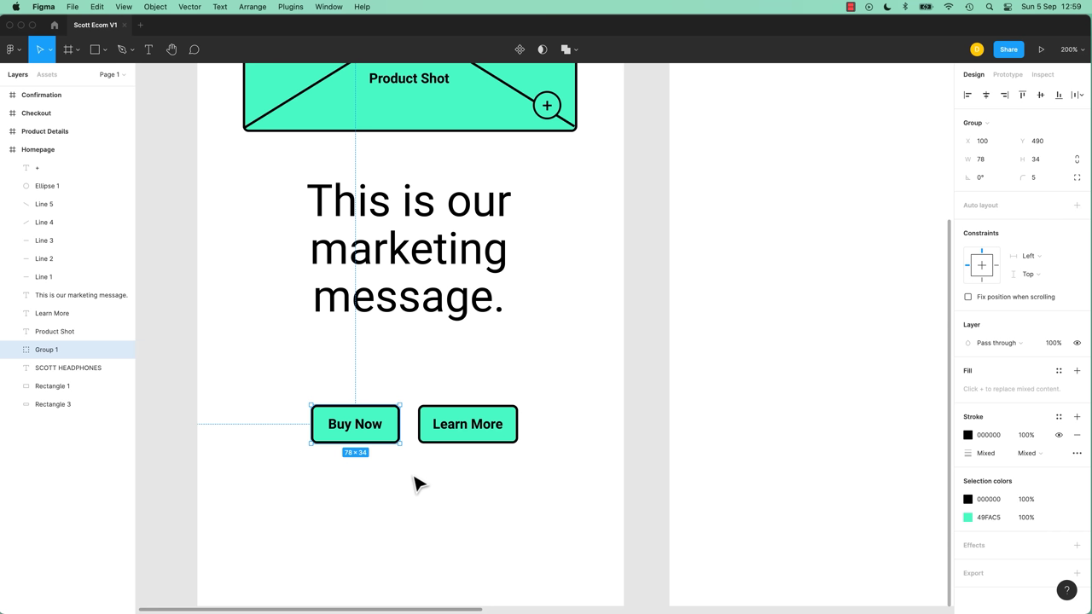
key(shift+p)
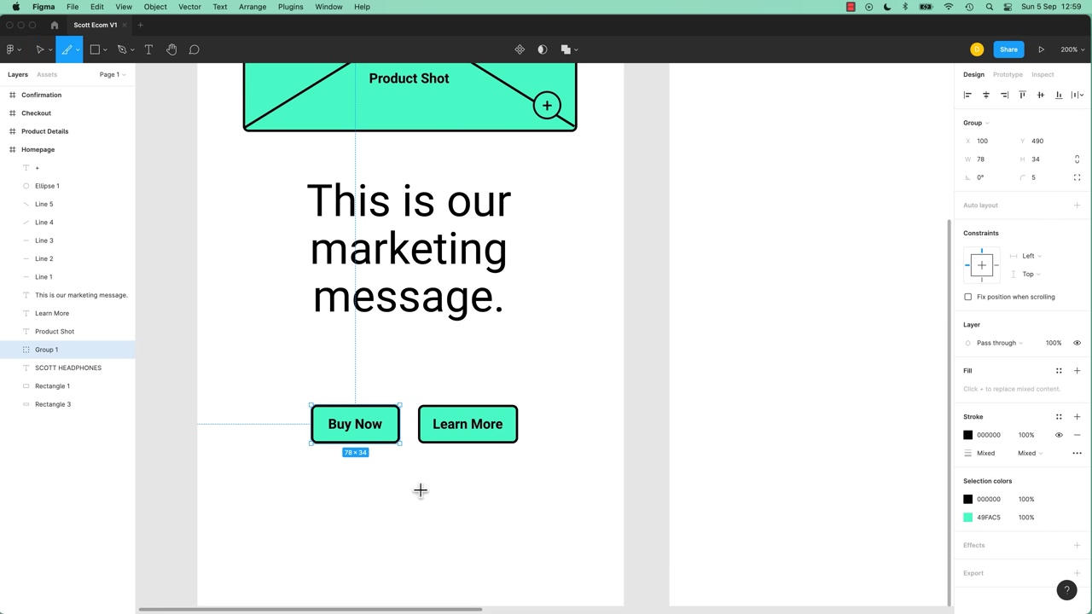
click(77, 51)
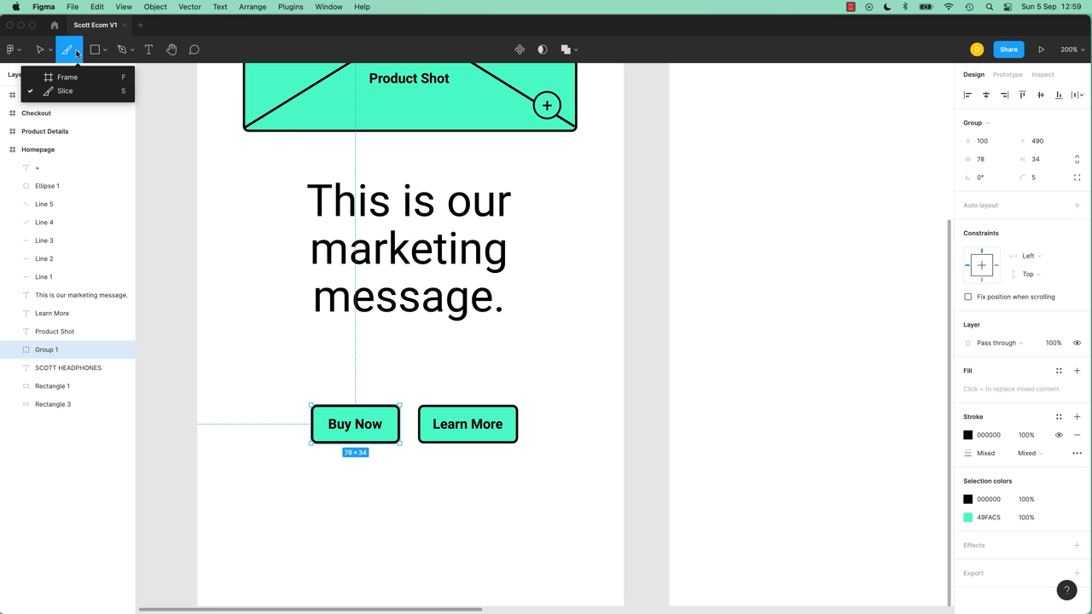
click(95, 94)
key(k)
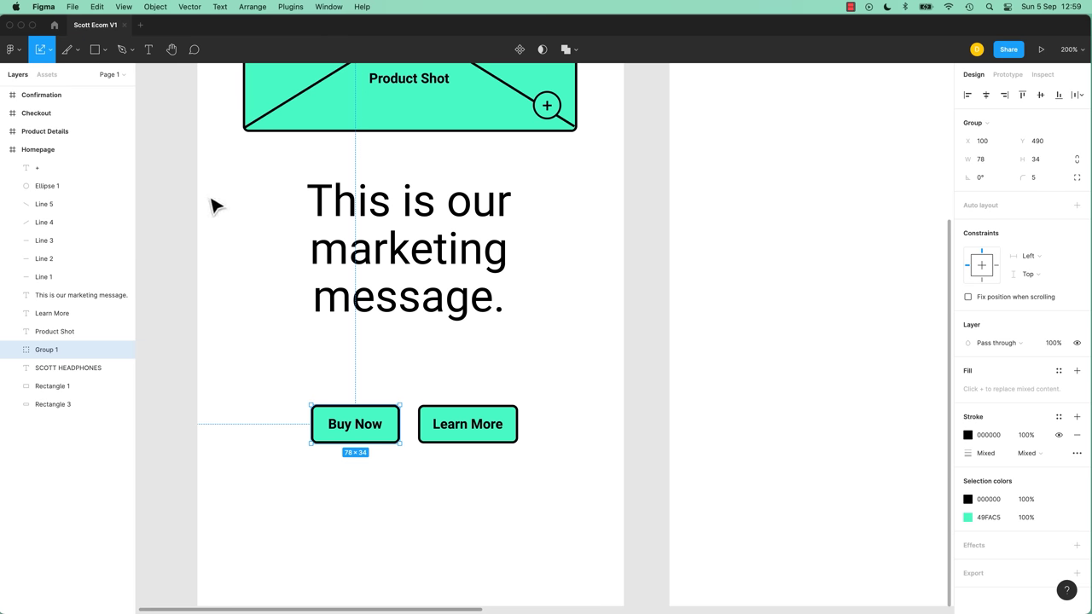
key(v)
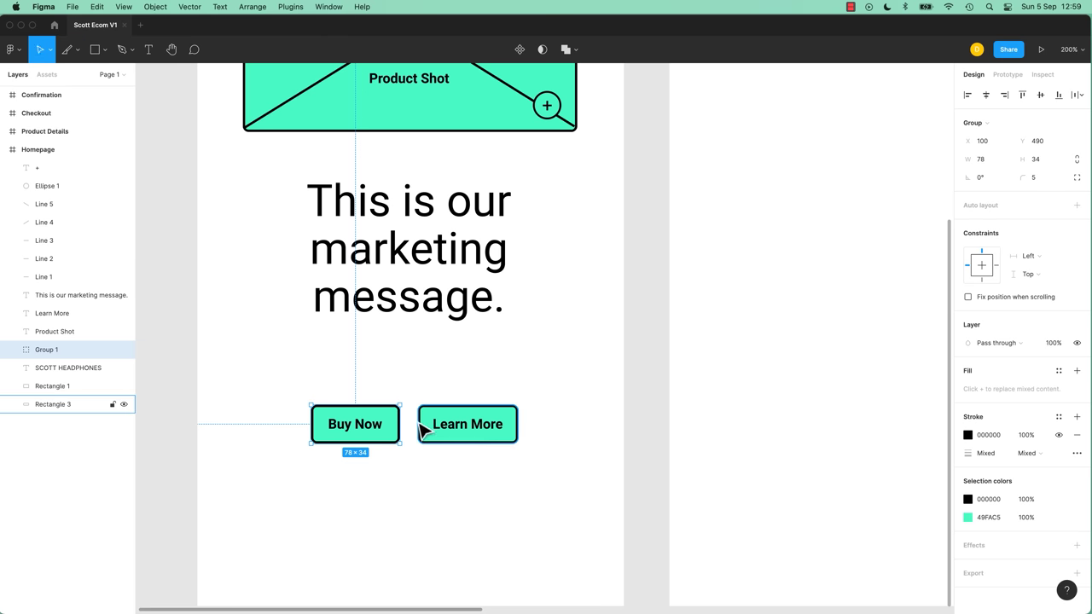
key(k)
key(v)
key(k)
key(v)
key(k)
key(v)
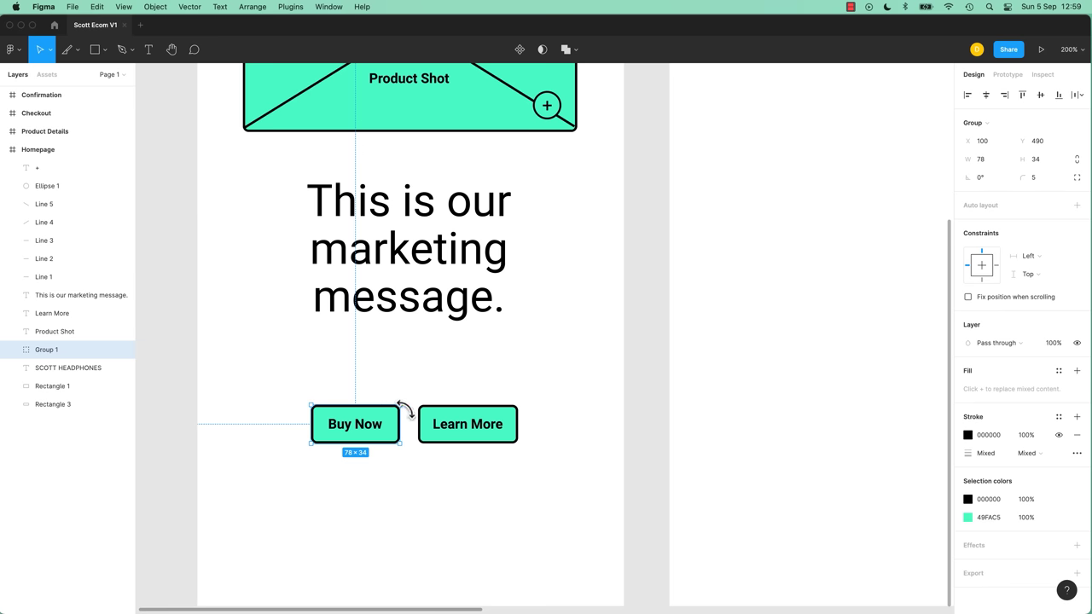
key(k)
drag(407, 400, 461, 375)
key(cmd+z)
key(v)
click(419, 503)
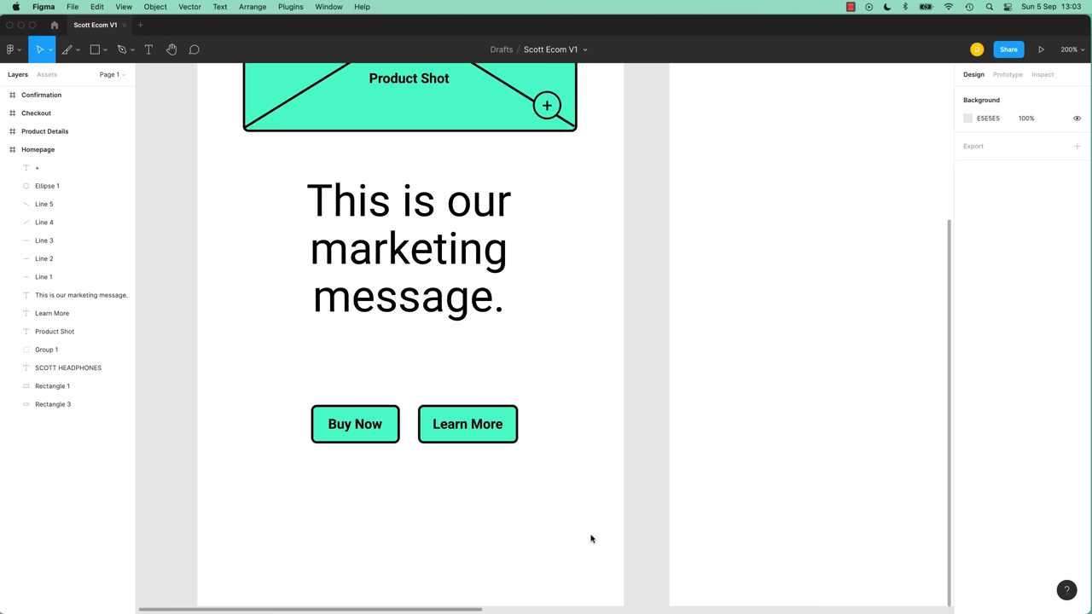
Draw a small square near the top-right of the Product Details frame.
scroll(807, 285, right, 7)
scroll(807, 285, up, 9)
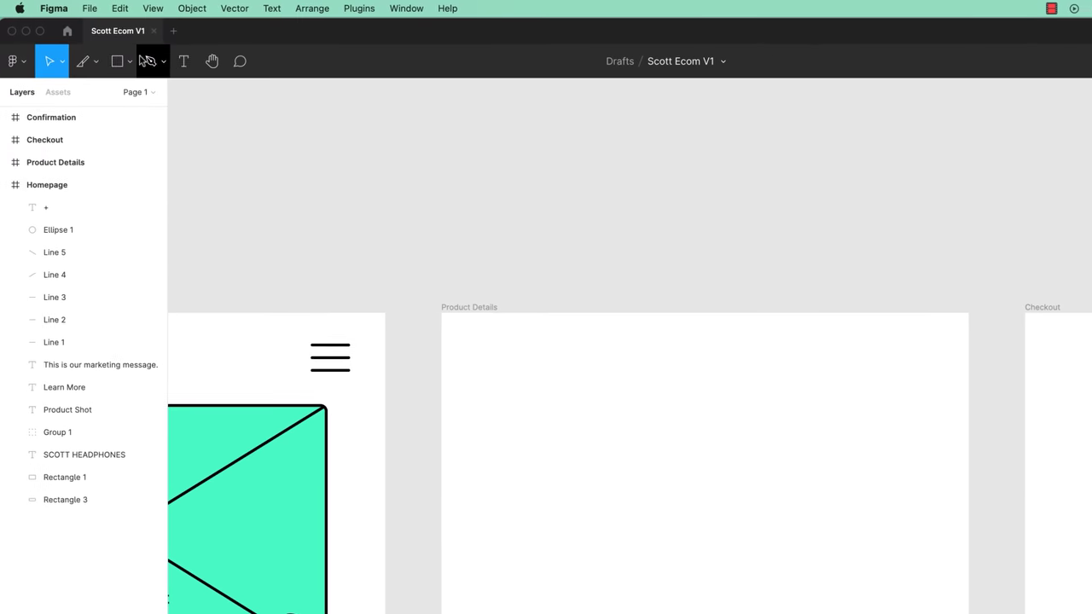
click(118, 62)
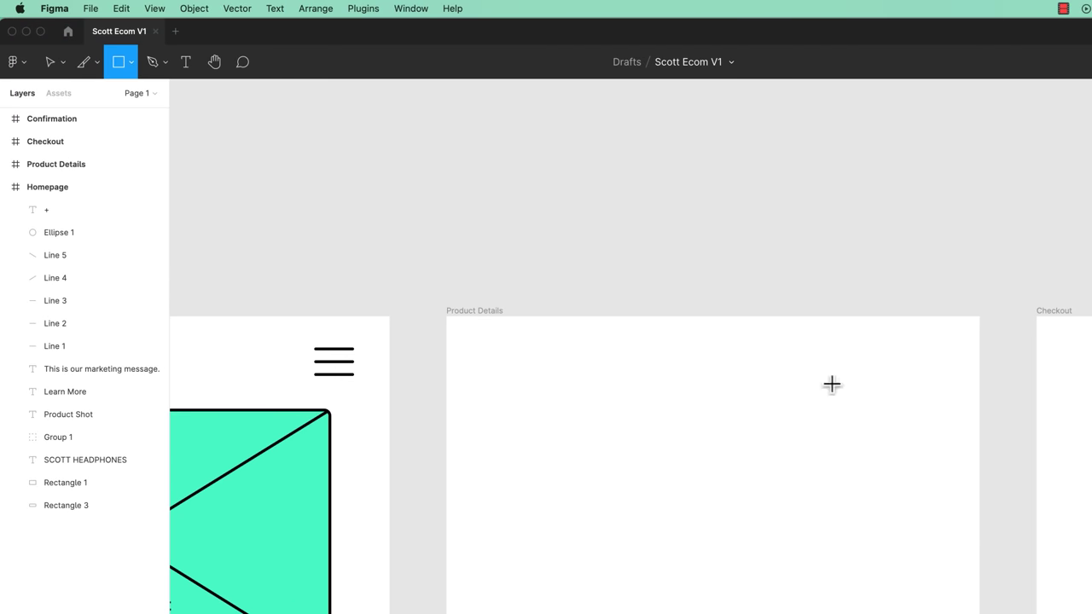
drag(807, 337, 763, 375)
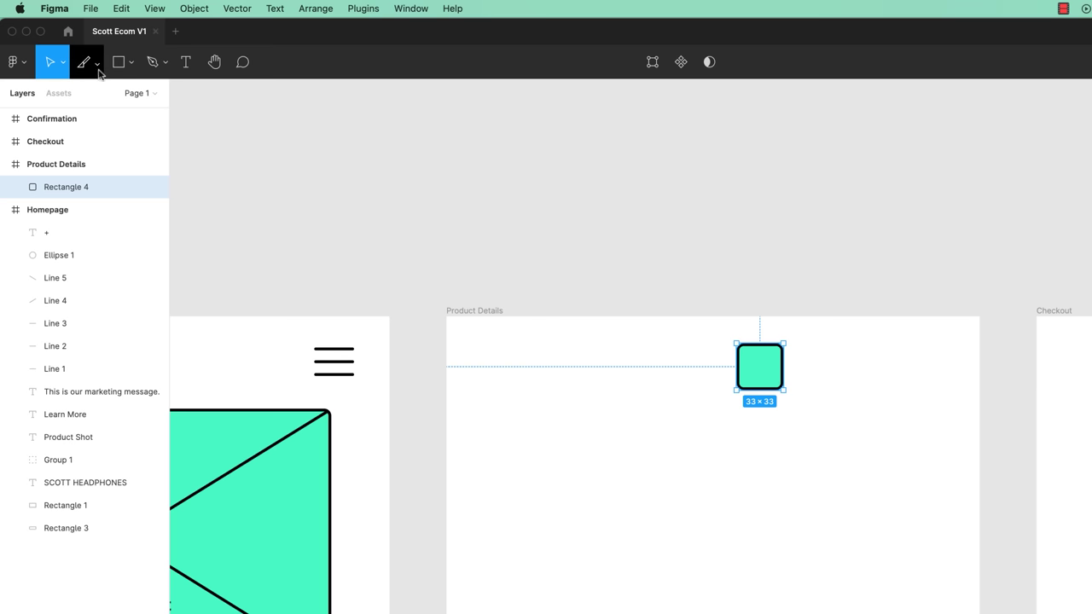
Draw a triangle and then a circle to the right of the square.
click(131, 62)
click(122, 166)
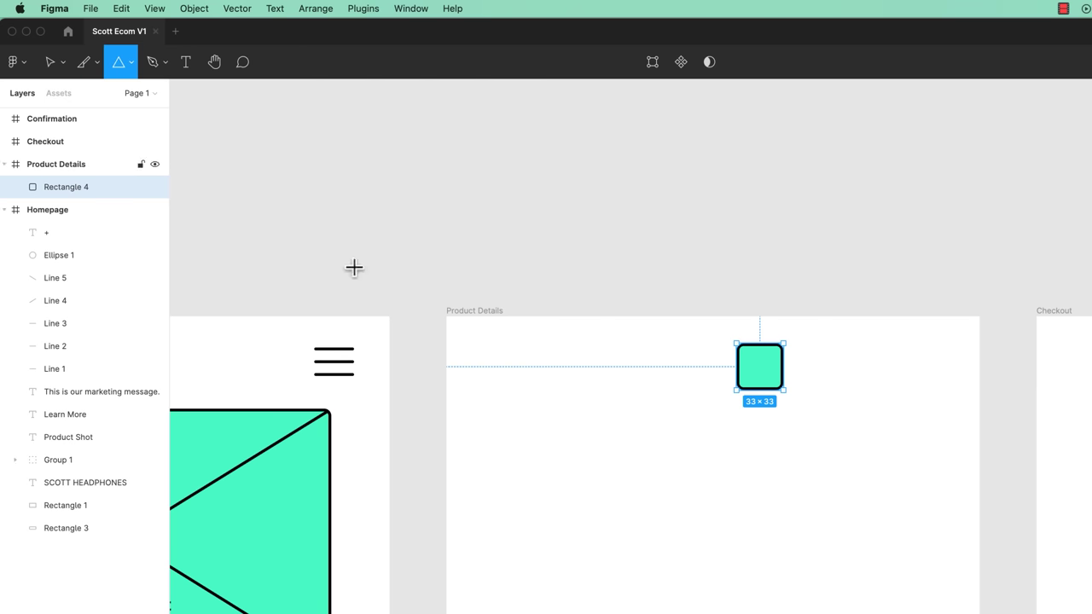
drag(810, 332, 865, 414)
drag(851, 372, 834, 375)
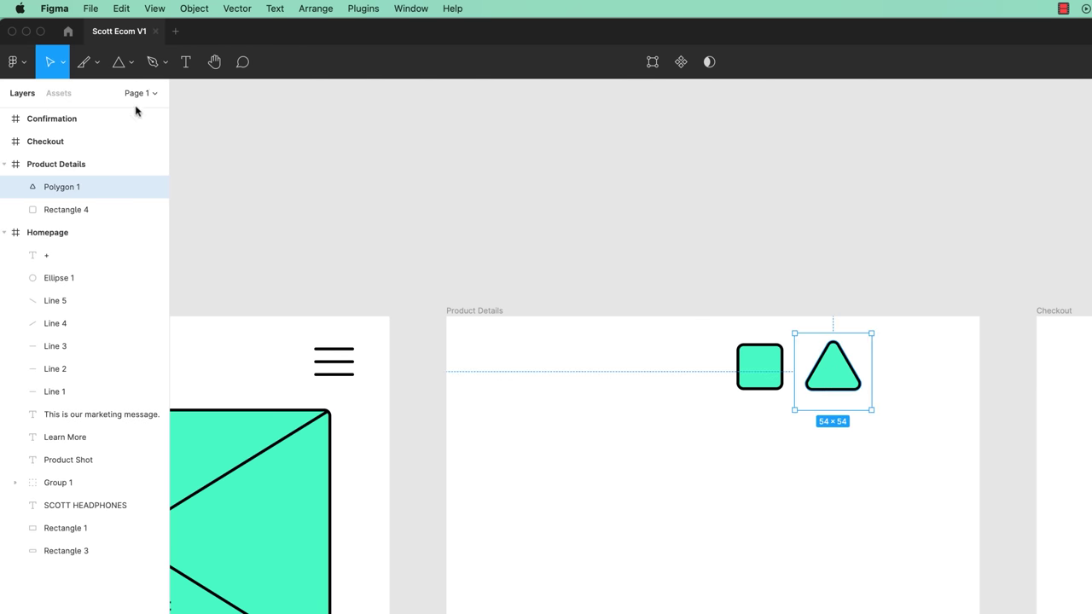
click(132, 66)
click(113, 148)
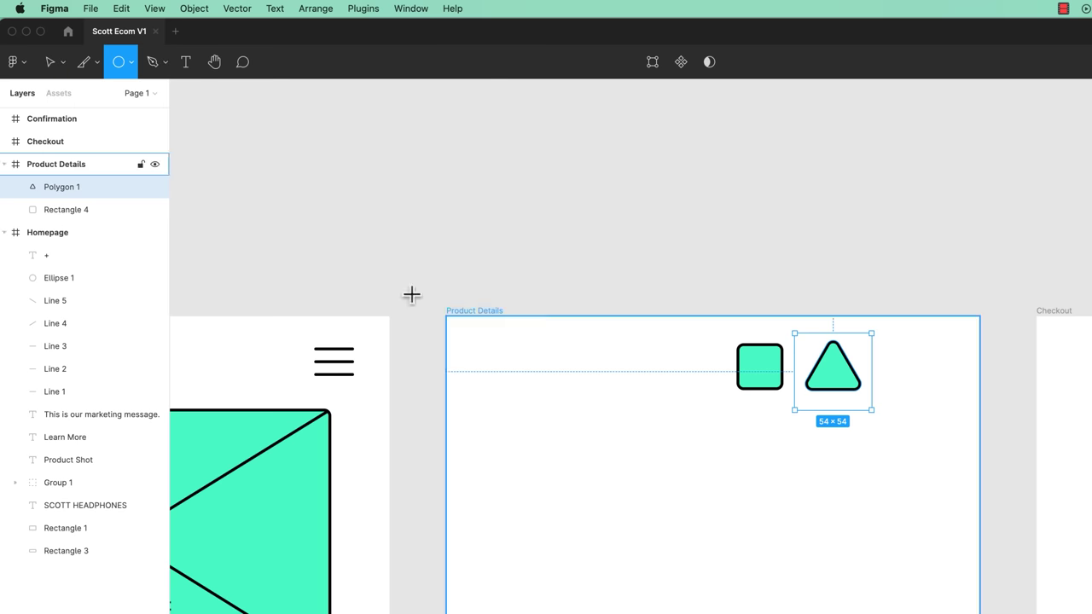
mouse_move(894, 334)
mouse_down()
mouse_move(928, 390)
mouse_move(916, 379)
mouse_up()
Select the Product Details frame, then the circle, triangle and square layers in turn.
click(639, 467)
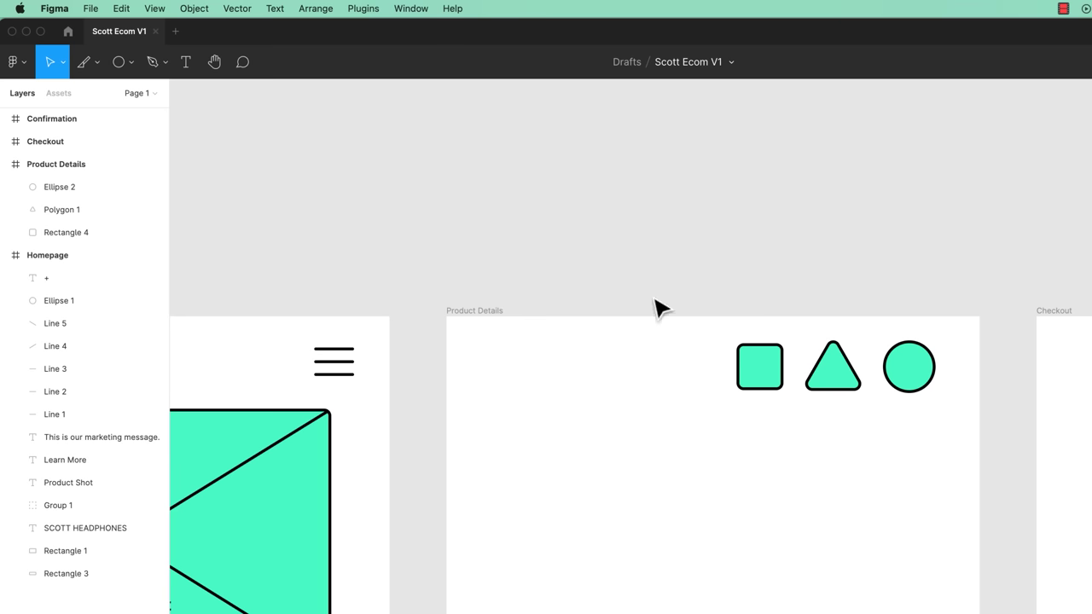
click(79, 169)
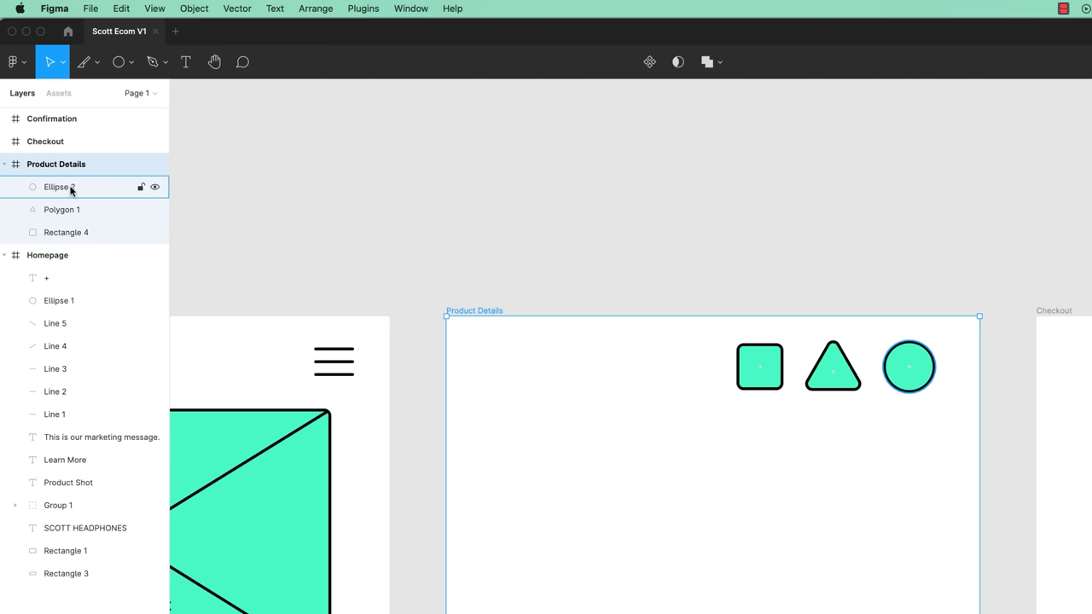
click(70, 188)
click(73, 211)
click(76, 233)
Group the square, triangle and circle and name the group 'Icon'.
drag(696, 333, 957, 443)
right_click(905, 381)
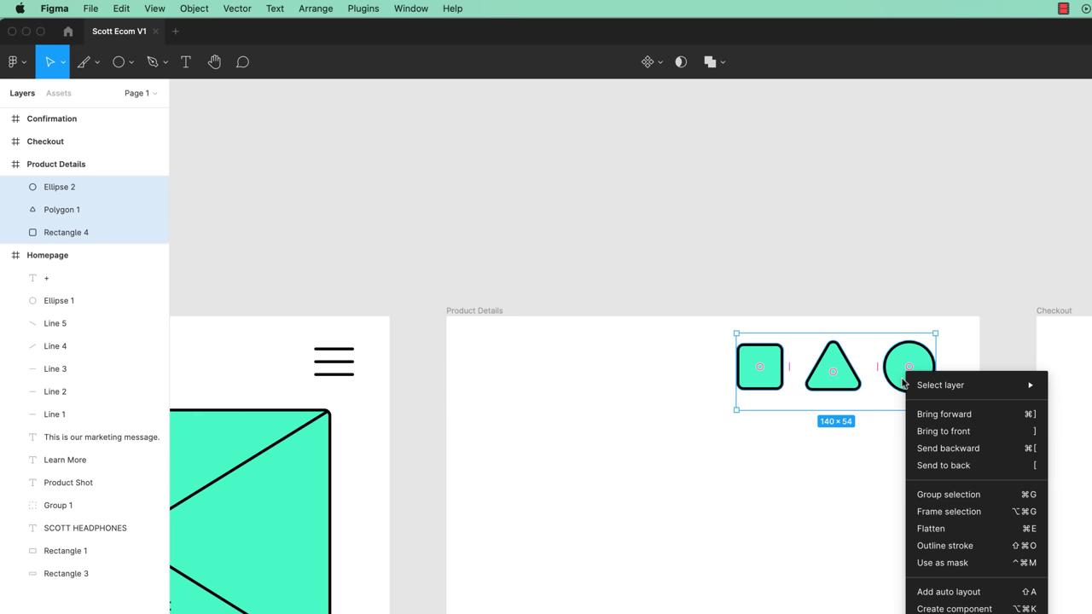
click(1032, 495)
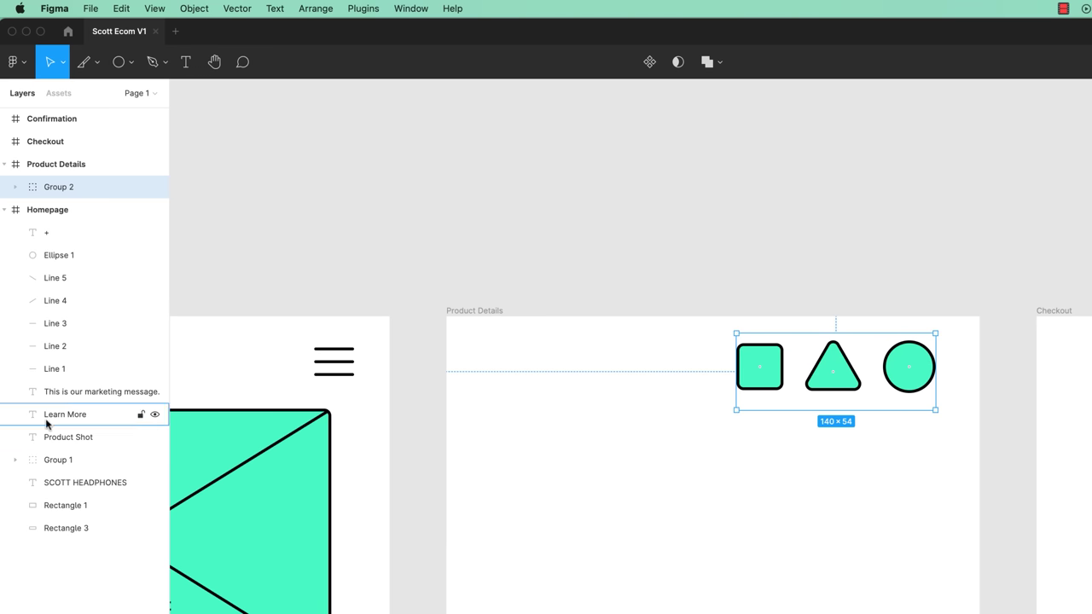
double_click(59, 191)
text(Icon)
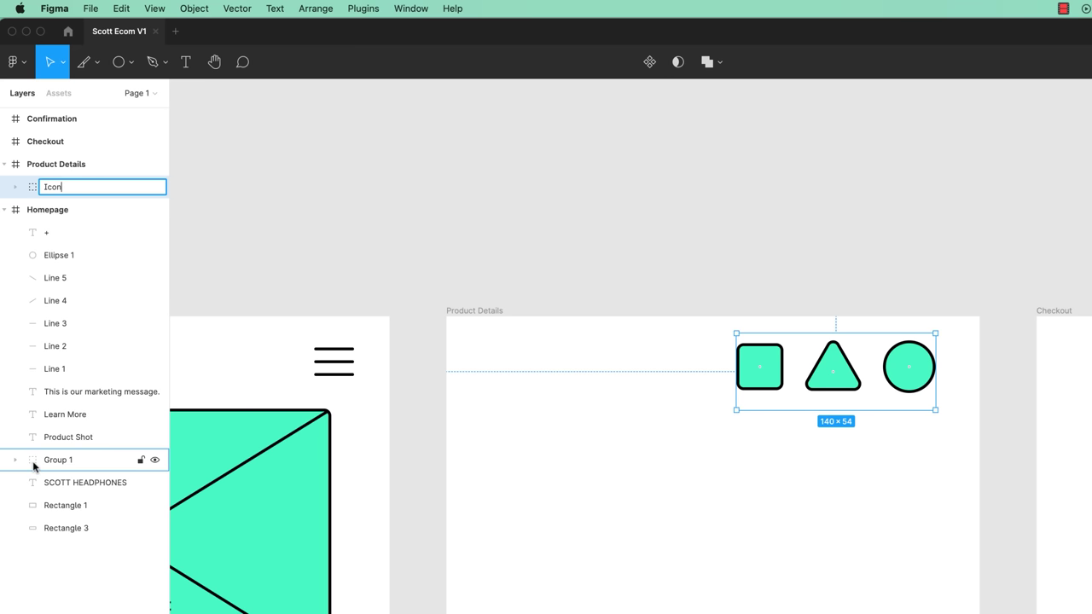
Inspect the Icon group's contents and try moving it out of the frame, then undo.
click(15, 189)
click(15, 190)
click(14, 189)
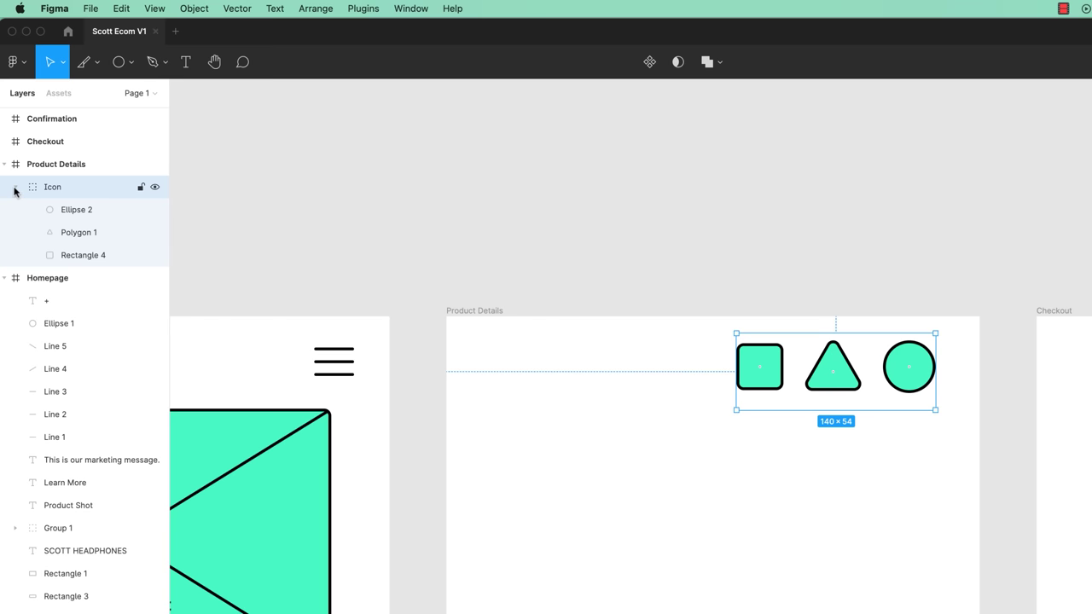
click(92, 214)
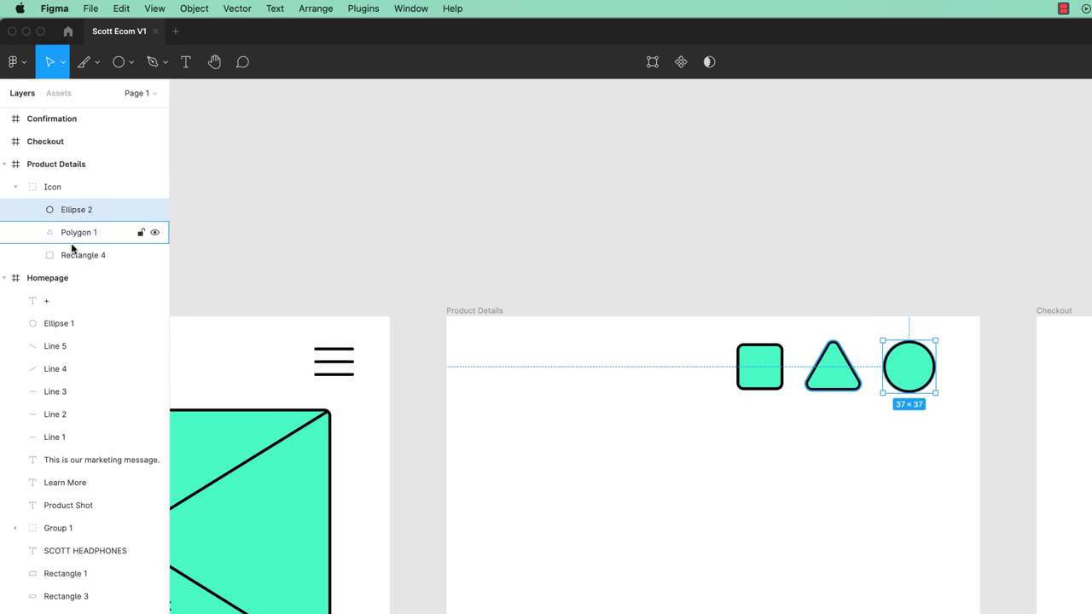
click(54, 193)
click(723, 275)
click(924, 368)
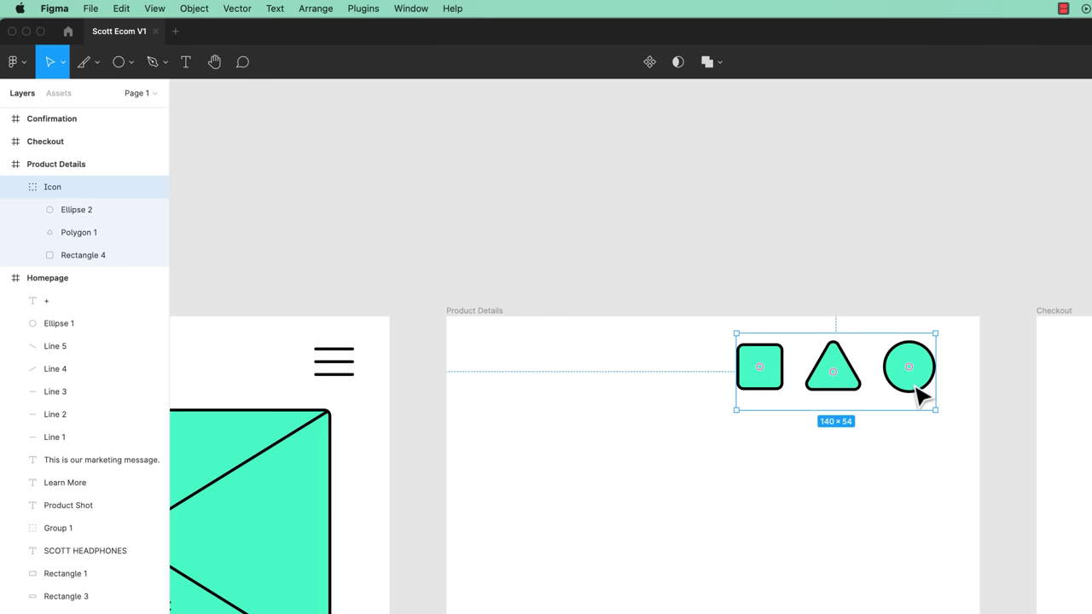
drag(919, 392, 827, 320)
key(super+z)
Nudge the circle slightly left toward the triangle, undoing a later square adjustment.
click(74, 213)
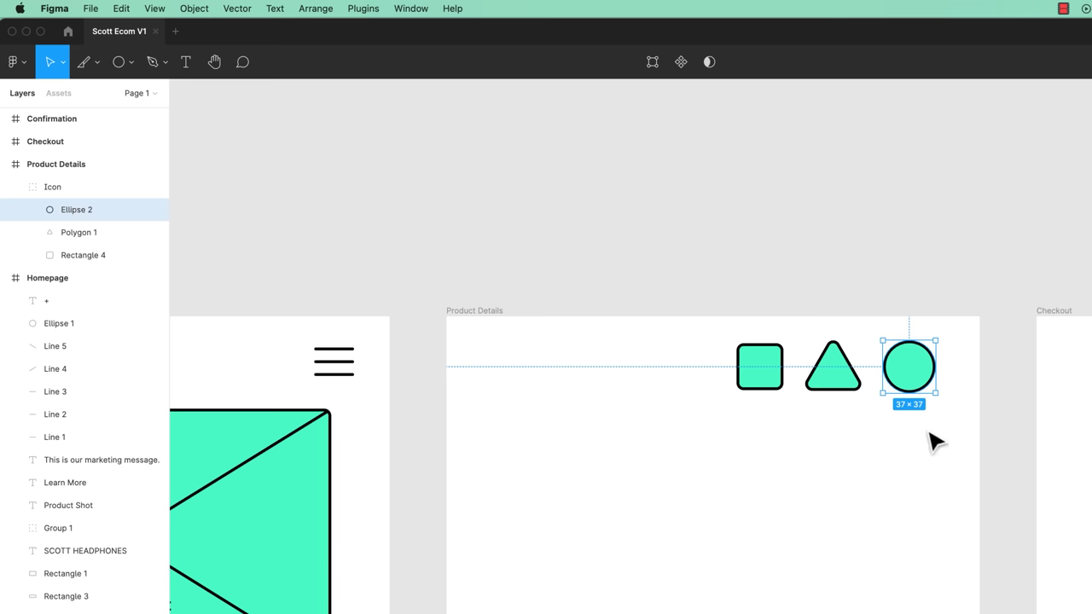
drag(914, 385, 905, 386)
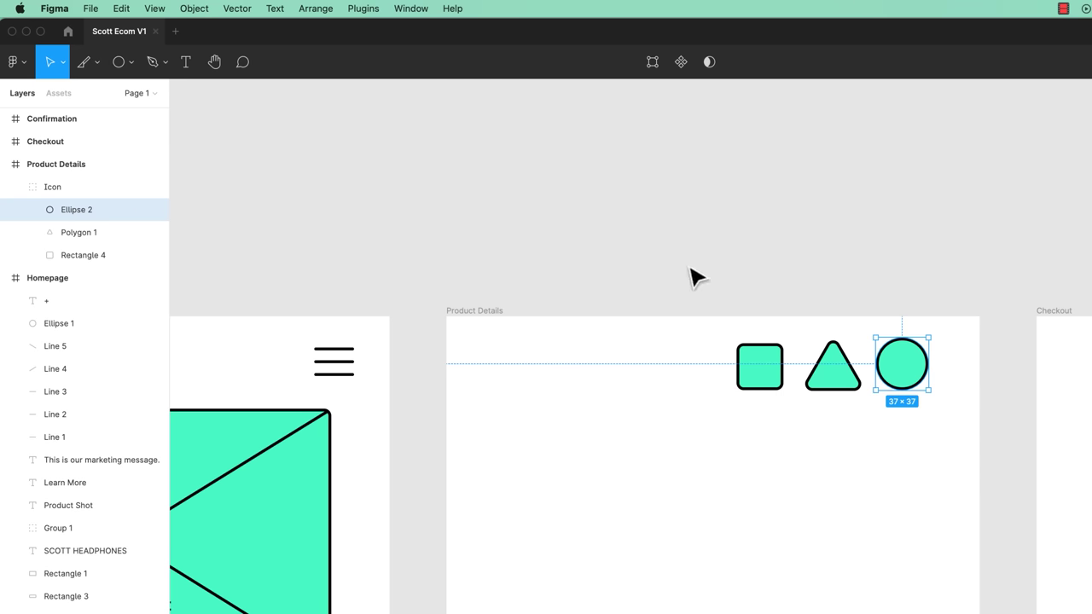
click(756, 507)
click(896, 388)
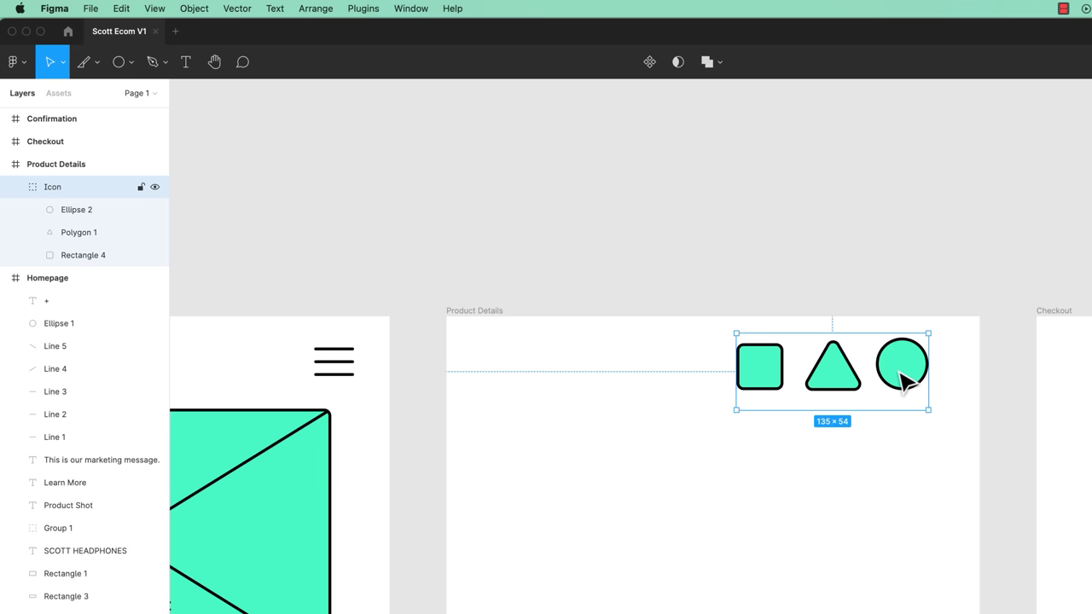
double_click(910, 390)
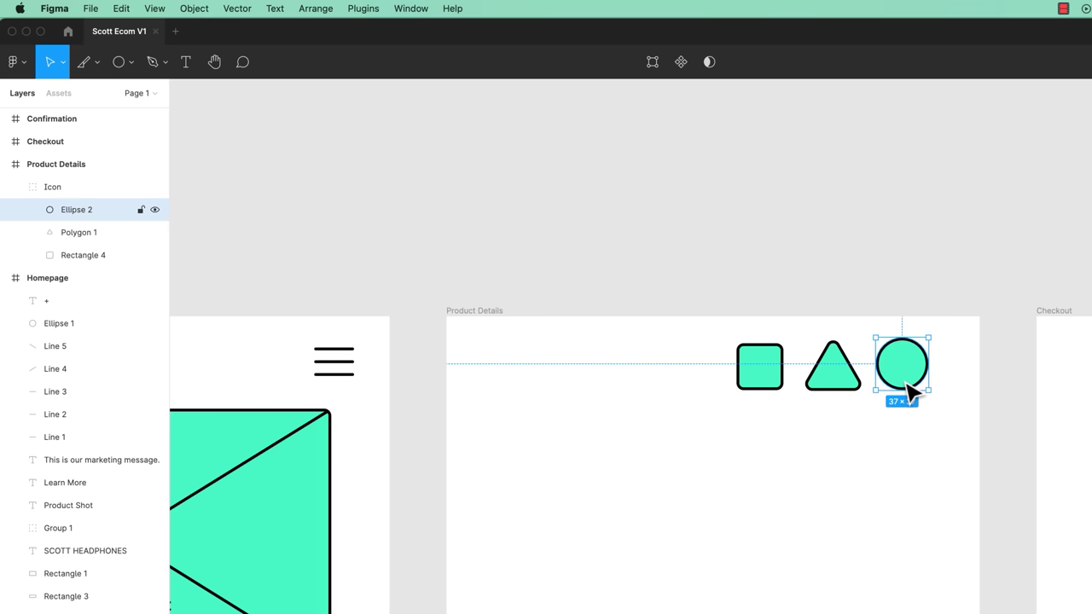
click(845, 369)
click(767, 380)
drag(756, 373, 759, 399)
click(804, 534)
key(super+z)
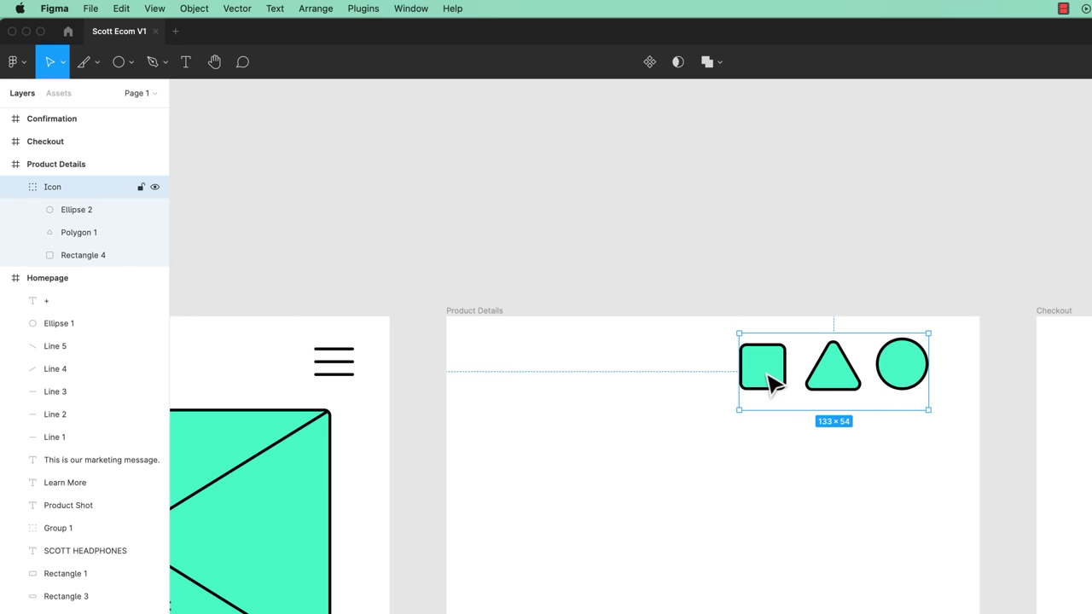
Ungroup Icon, reposition the square beside the triangle, and regroup the shapes as Group 2.
right_click(771, 381)
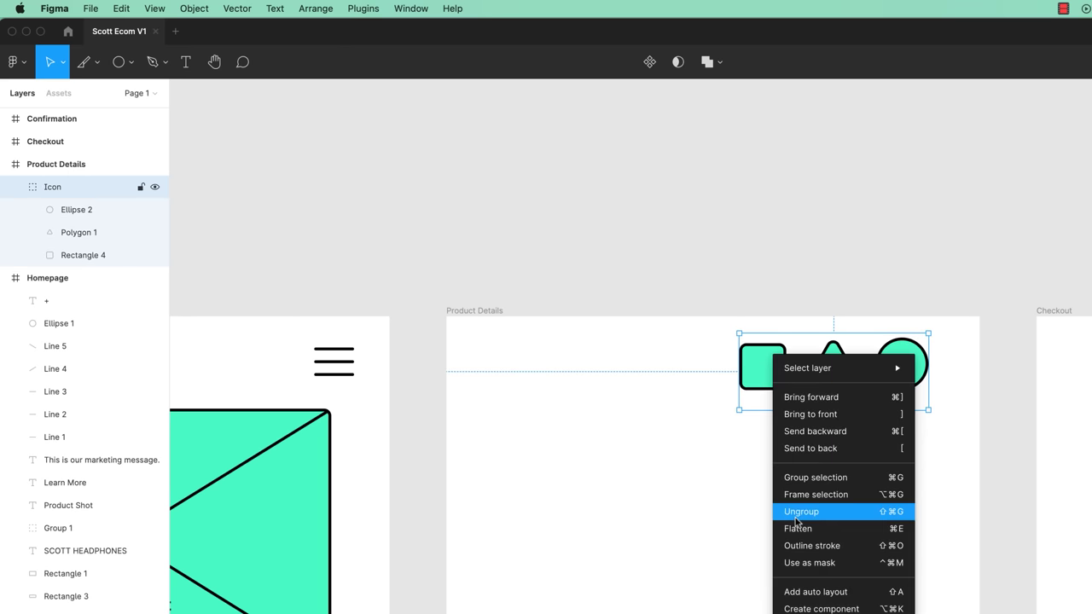
click(896, 517)
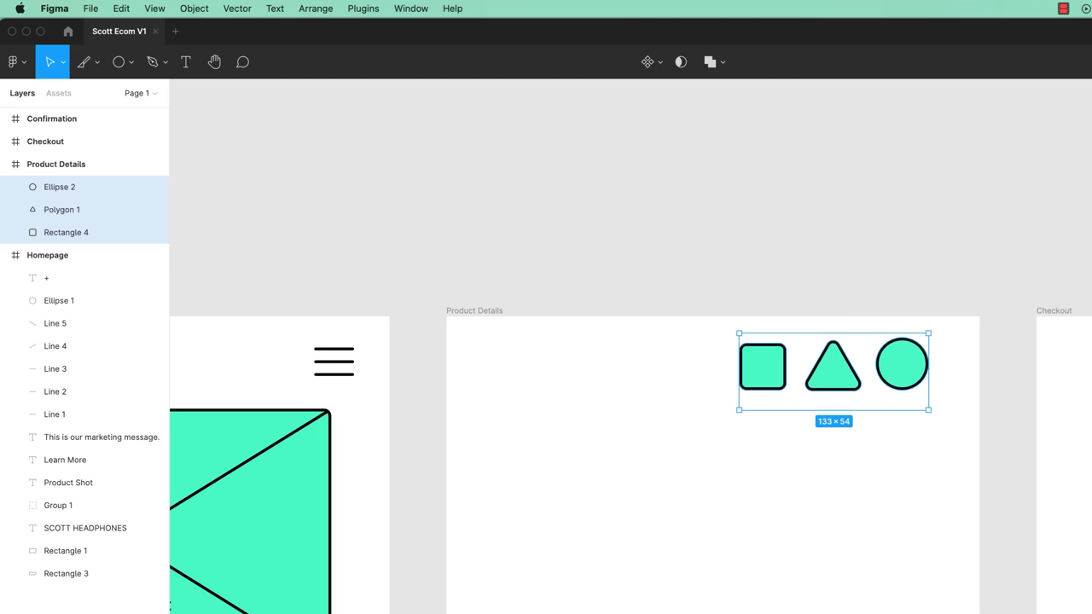
click(720, 483)
click(759, 388)
drag(759, 389, 788, 385)
click(836, 396)
drag(671, 294, 1007, 463)
key(super+g)
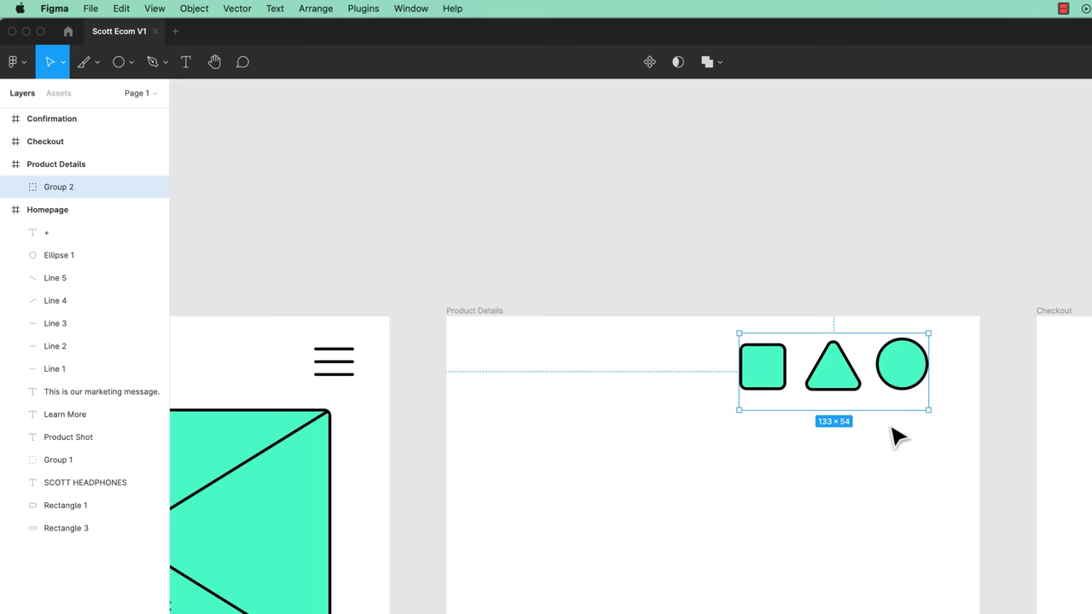
Duplicate Group 2 below the original, ungroup the copy and select its three shapes.
scroll(792, 467, right, 3)
click(658, 325)
click(690, 394)
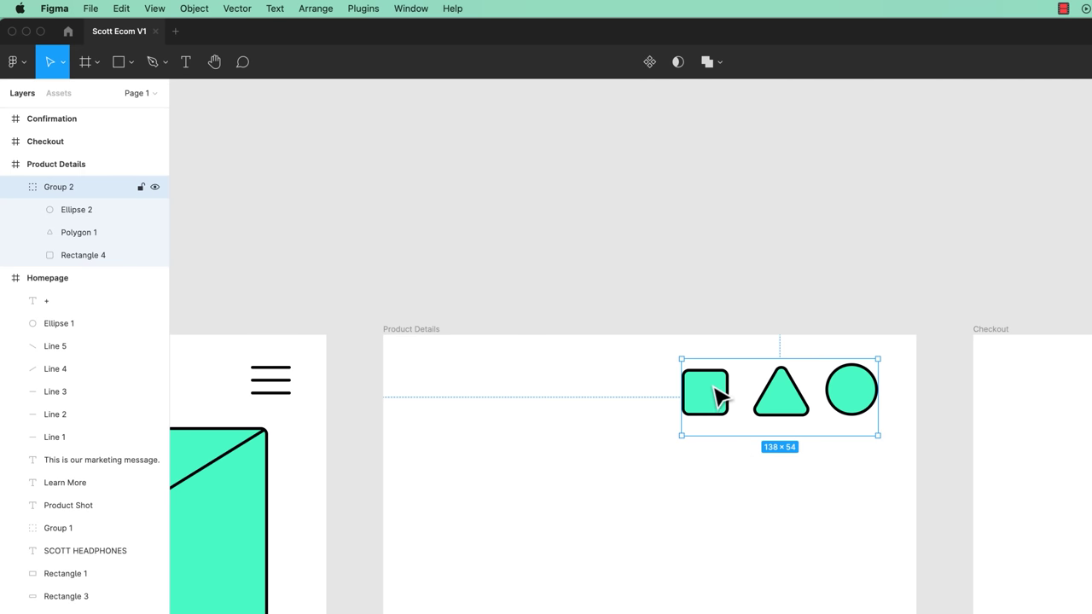
alt+drag(719, 396, 721, 539)
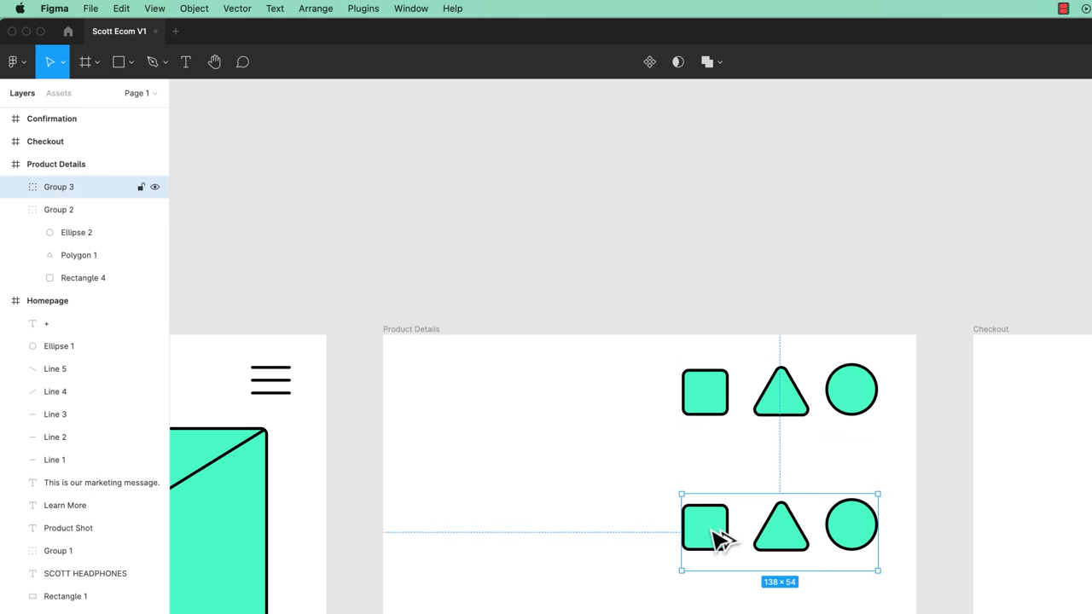
right_click(792, 538)
click(820, 512)
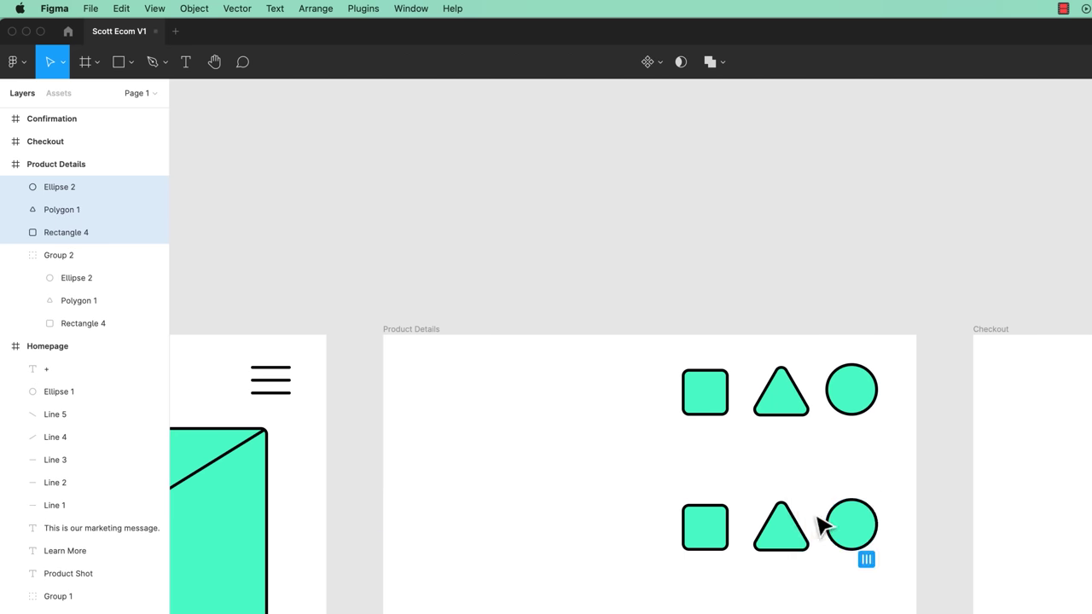
drag(611, 356, 877, 401)
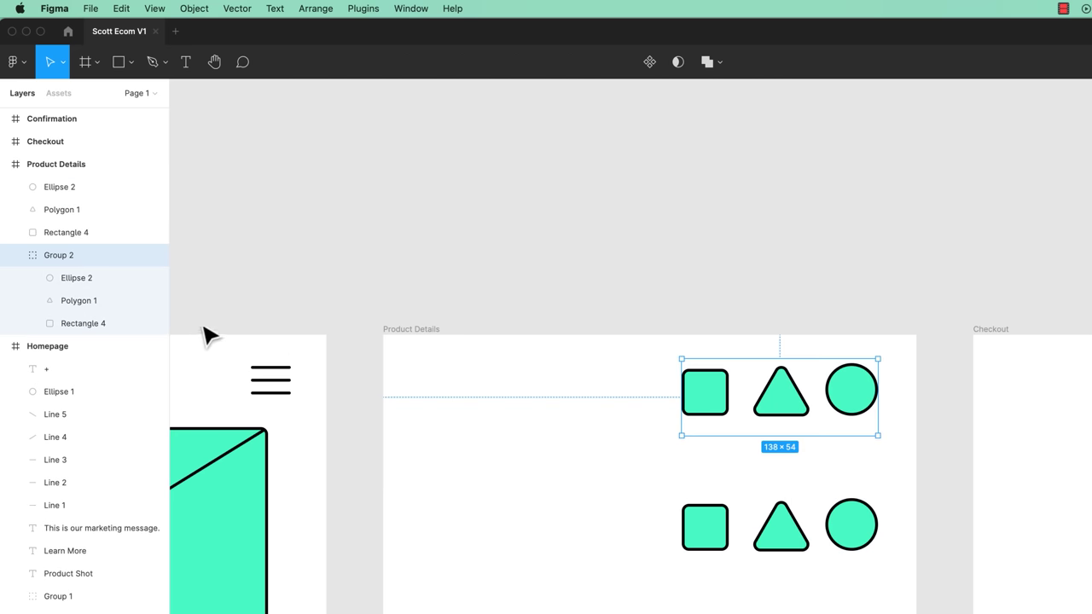
click(715, 538)
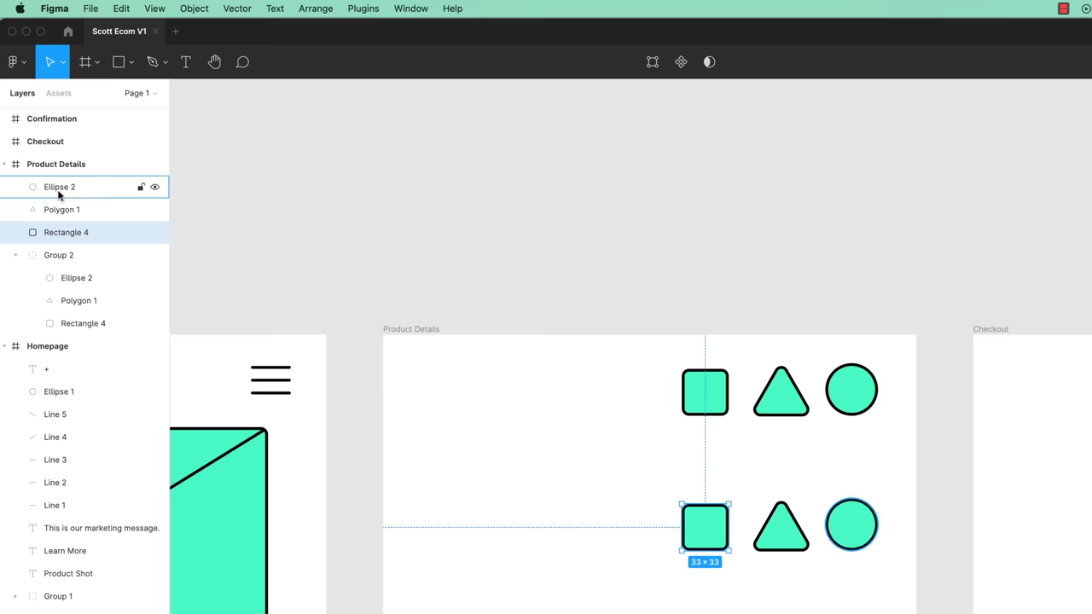
drag(625, 507, 882, 573)
Wrap the bottom shapes in Frame 1 and move Group 2 above Frame 1 in the layers.
right_click(853, 532)
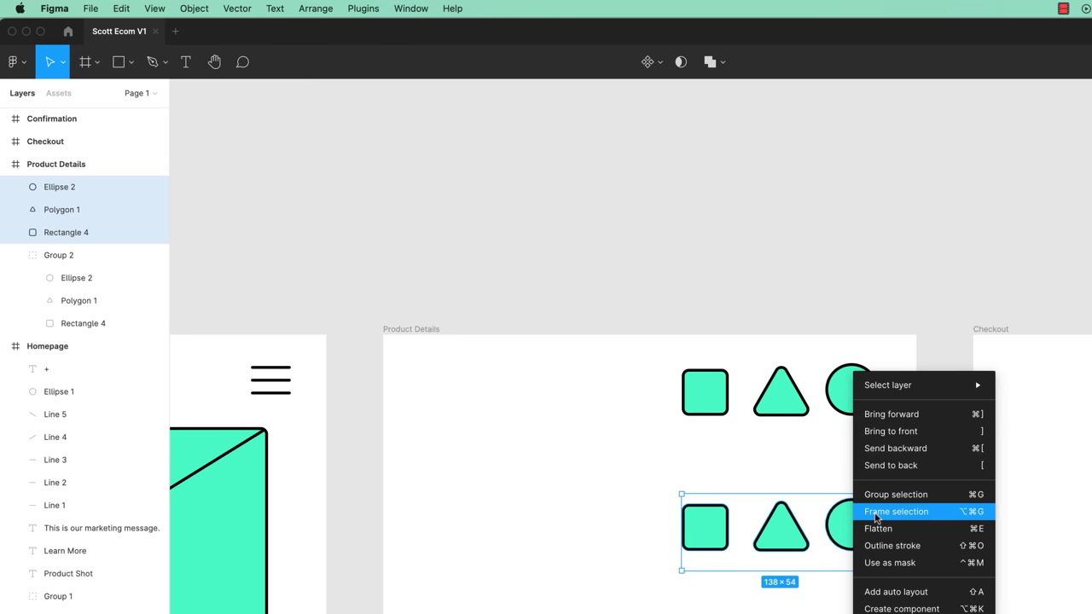
click(877, 517)
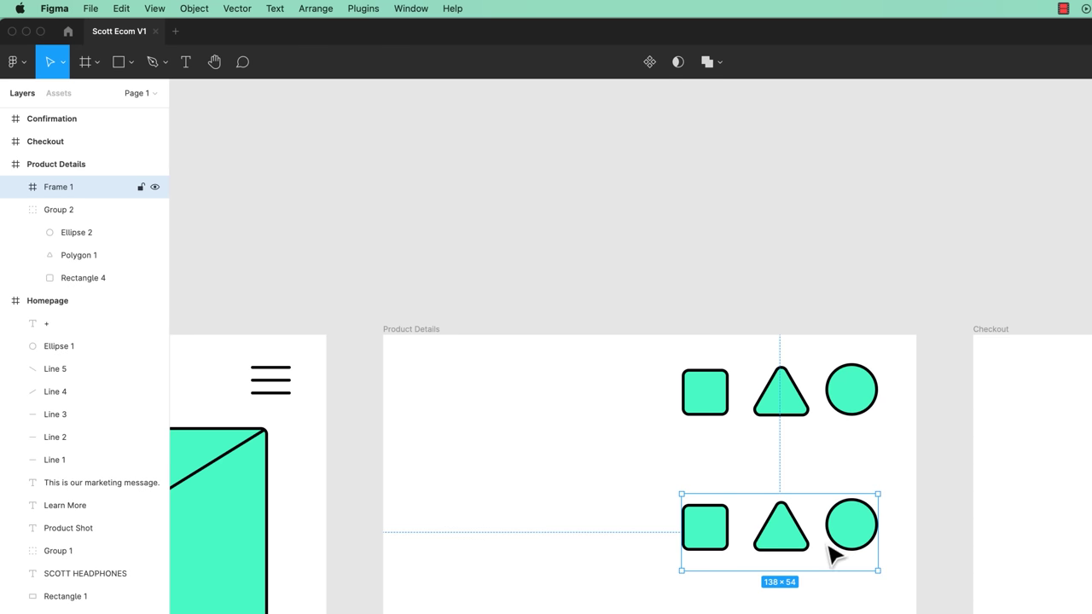
click(14, 210)
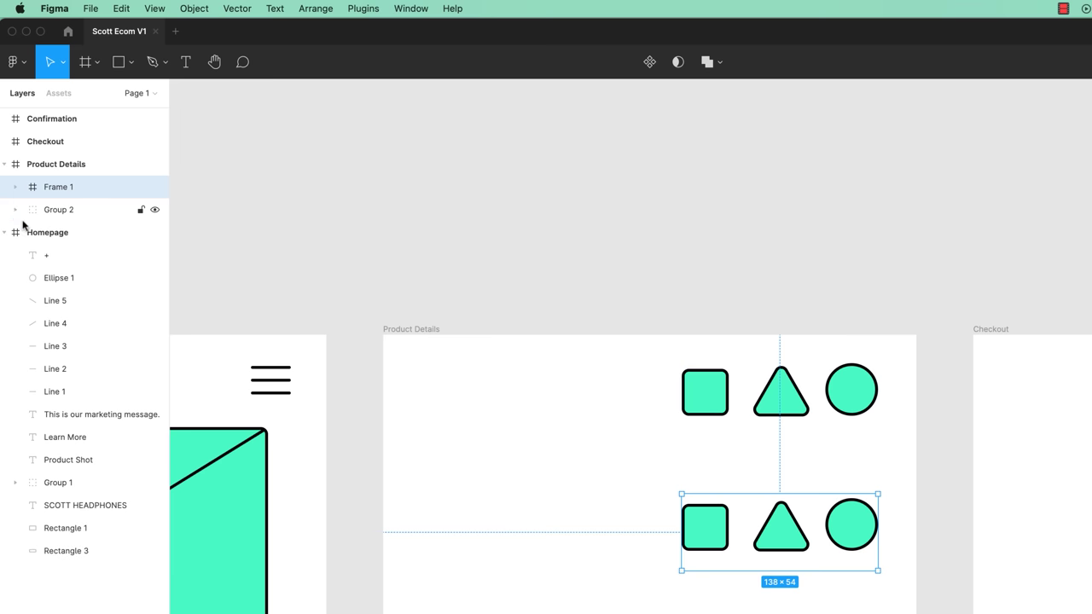
click(57, 213)
drag(62, 215, 59, 182)
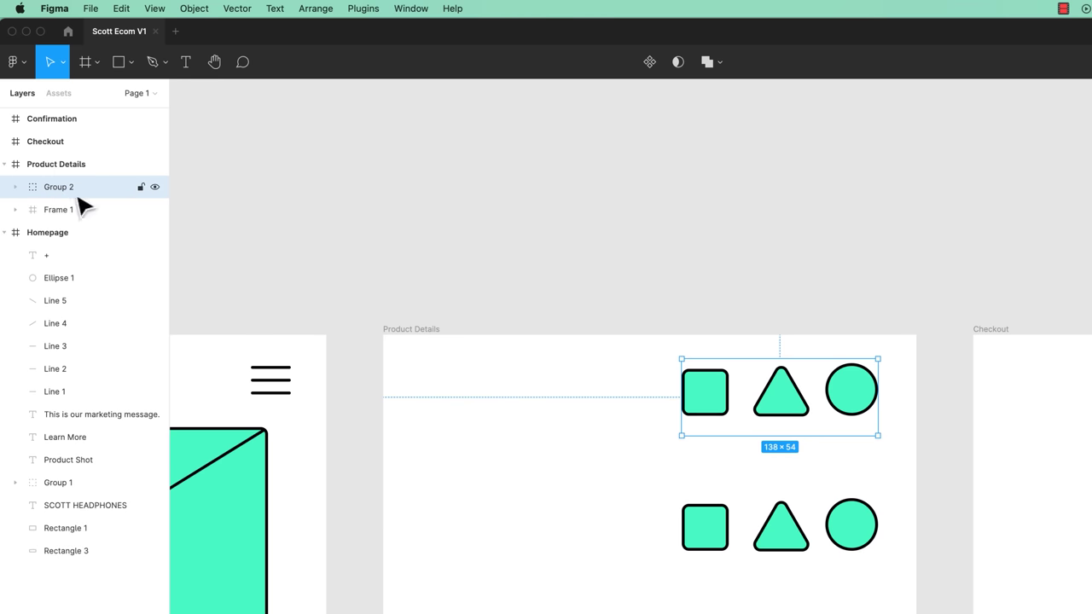
click(71, 213)
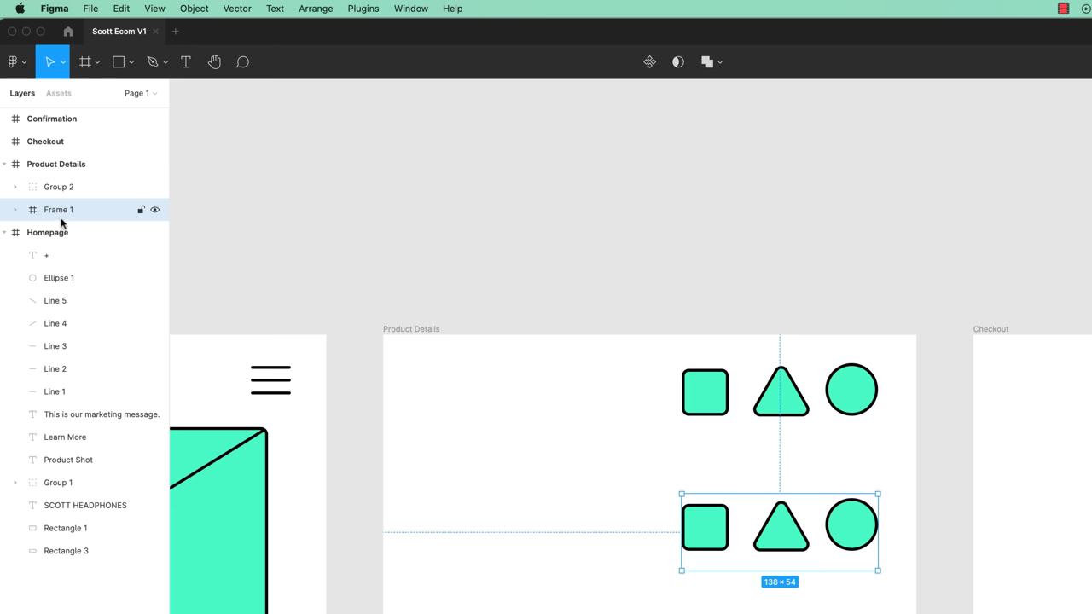
Expand Frame 1 and select its circle, square and then the whole frame.
click(15, 210)
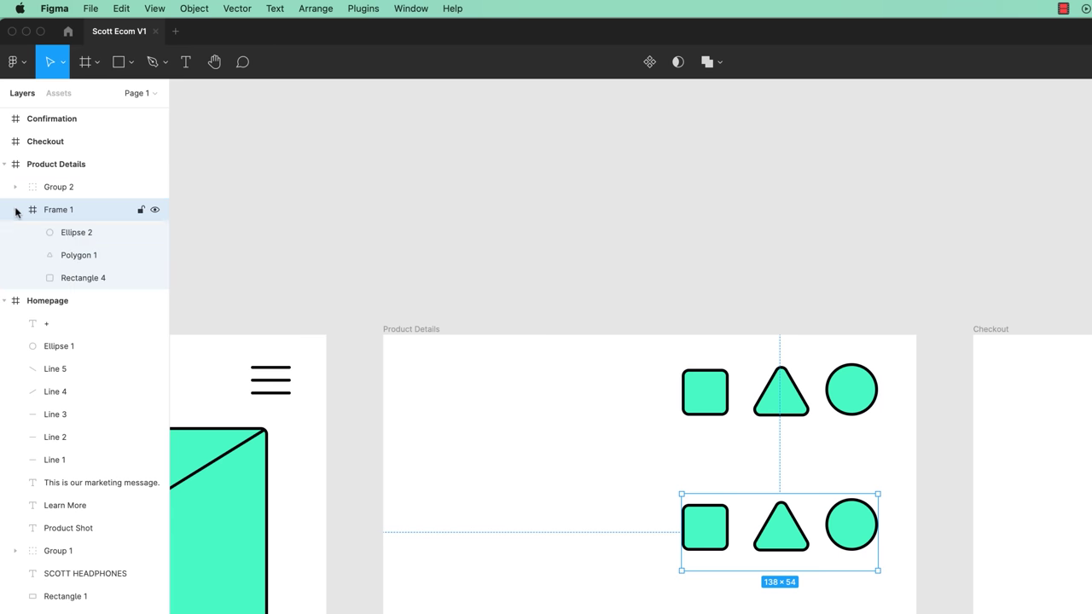
click(71, 233)
click(85, 278)
click(65, 211)
Delete the top row's shapes, restore them with undo, then delete the bottom triangle.
double_click(805, 414)
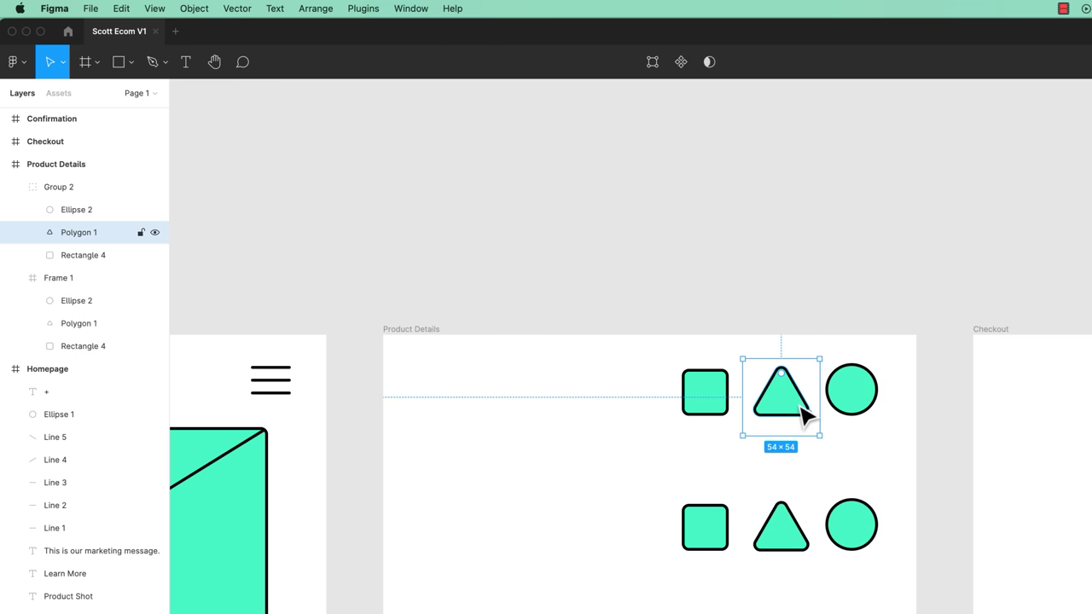
key(Delete)
click(843, 413)
click(846, 410)
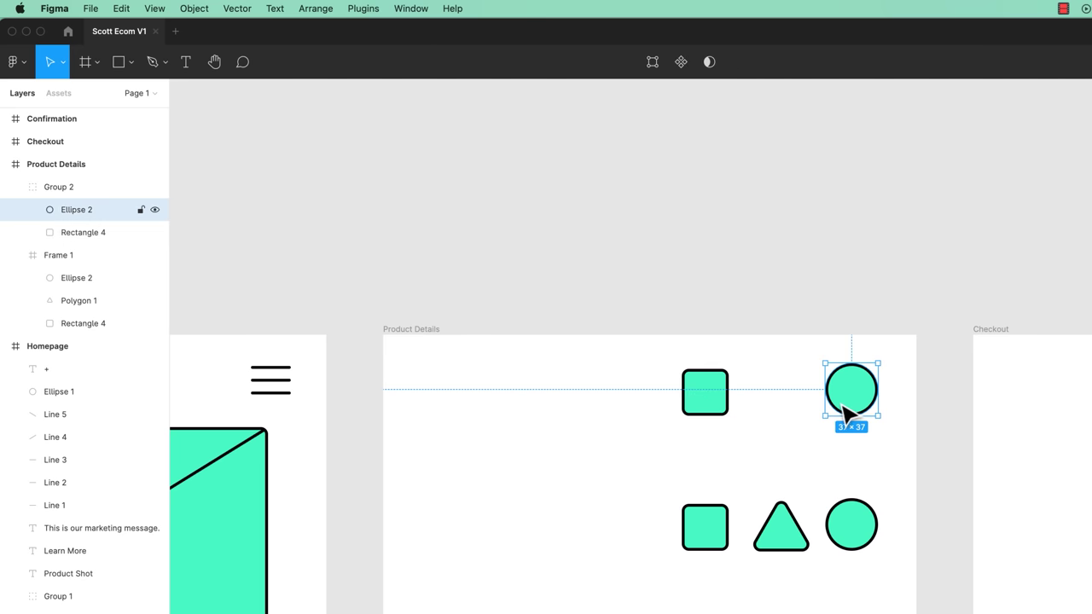
key(Delete)
click(711, 418)
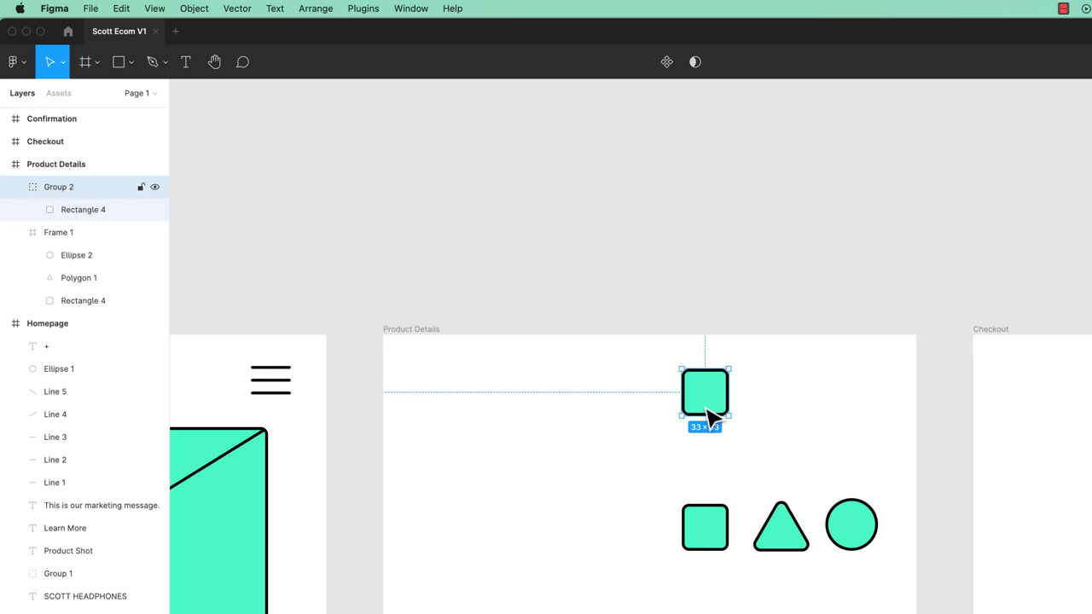
key(Delete)
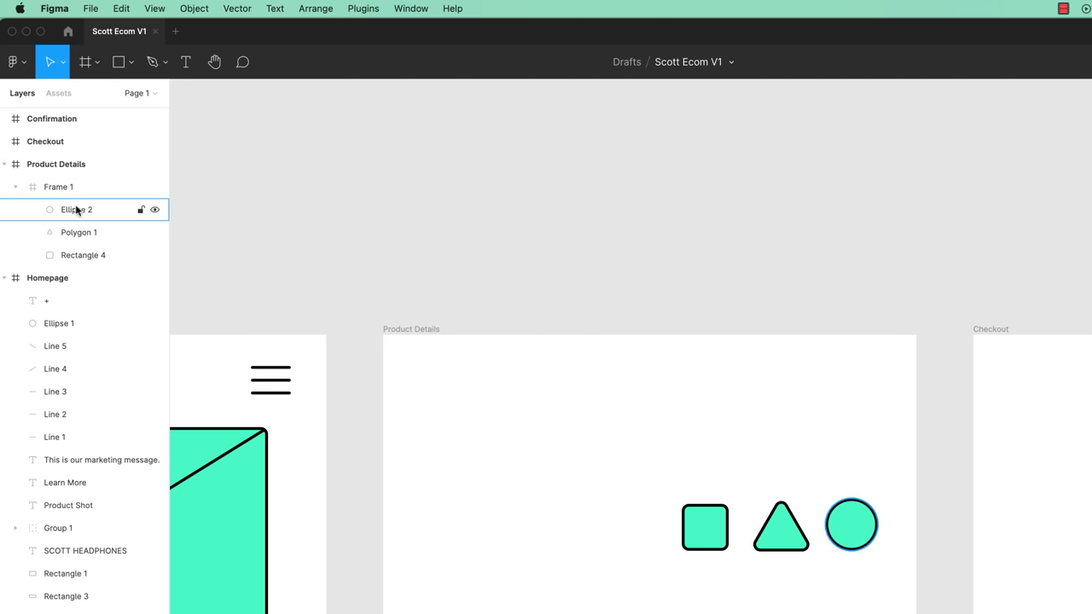
key(ctrl+z)
click(619, 378)
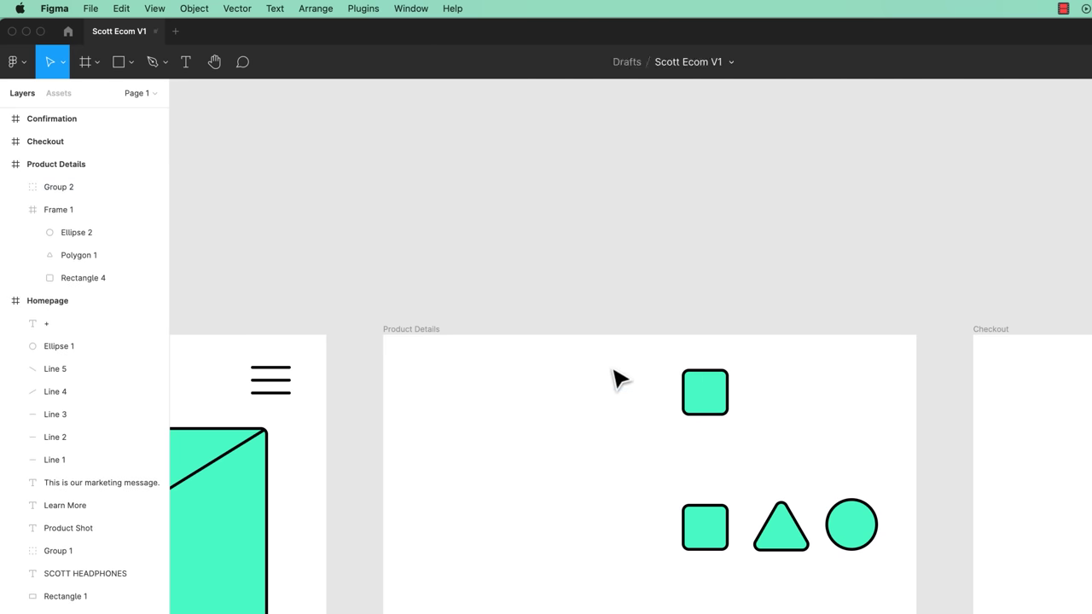
key(ctrl+z)
key(ctrl+z)
click(795, 556)
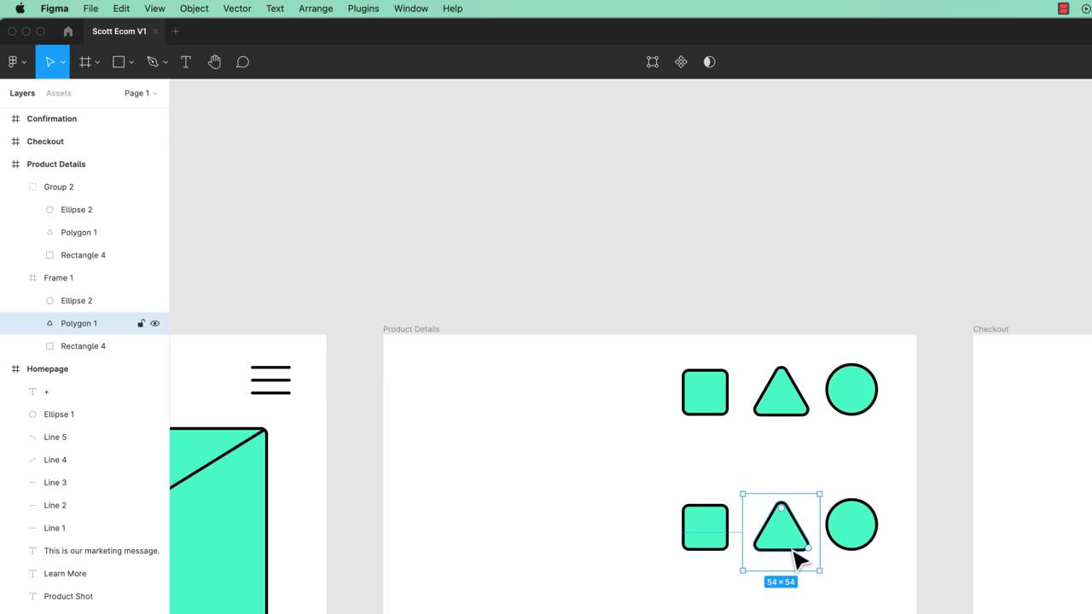
key(Delete)
Empty Frame 1, then paste copies of the square, circle and triangle into it.
click(840, 559)
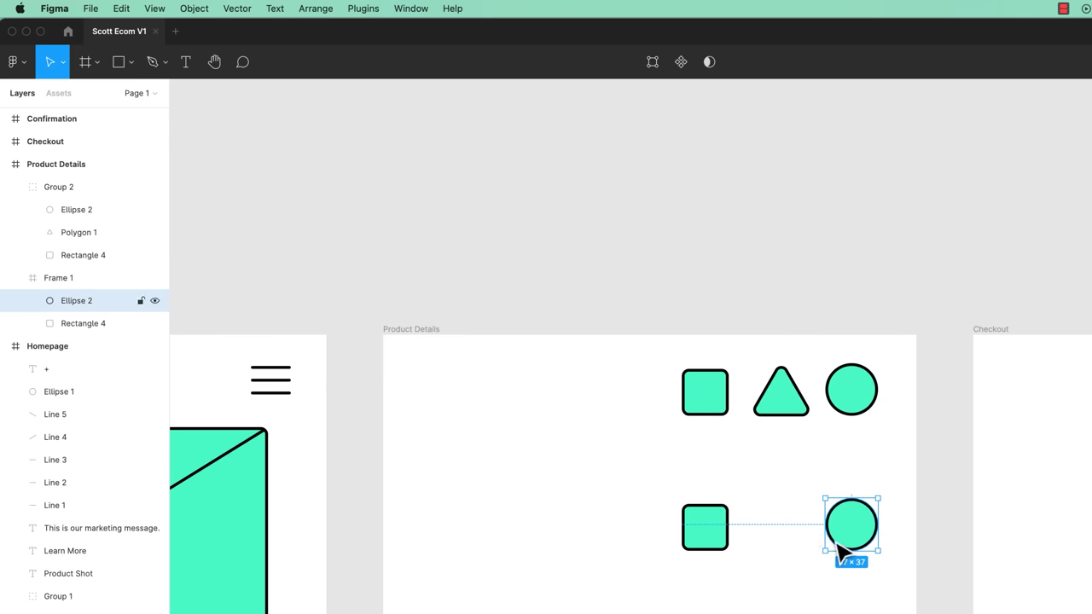
key(Delete)
click(726, 544)
key(Delete)
click(734, 567)
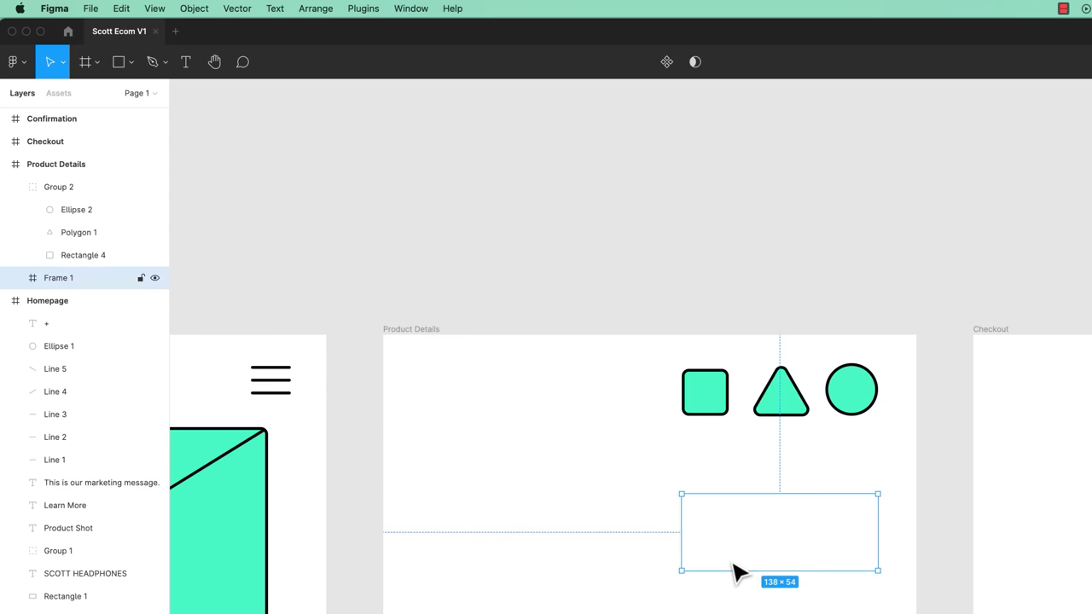
click(783, 575)
key(super+shift+z)
key(super+shift+z)
key(super+shift+z)
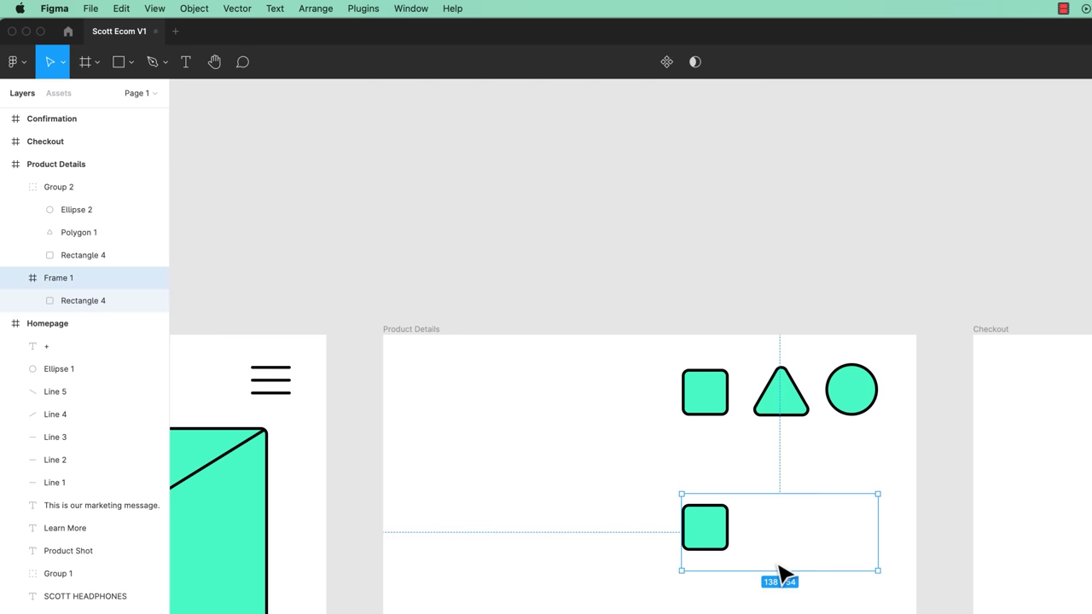
key(super+shift+z)
Narrow Frame 1 to 120 wide; resize Group 2 to match, then undo that.
click(610, 581)
click(779, 555)
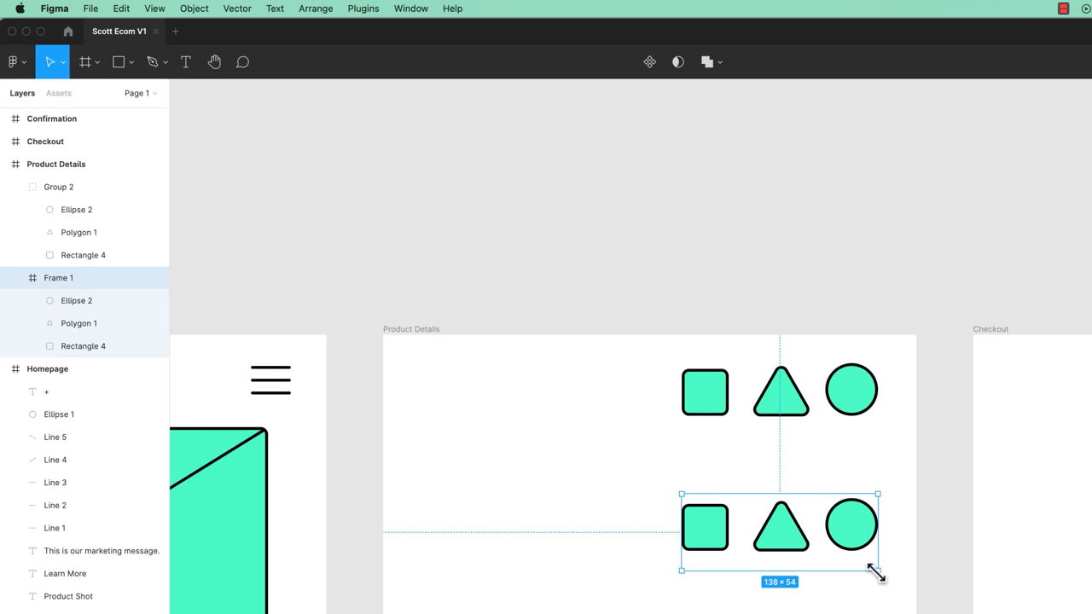
drag(876, 573, 855, 577)
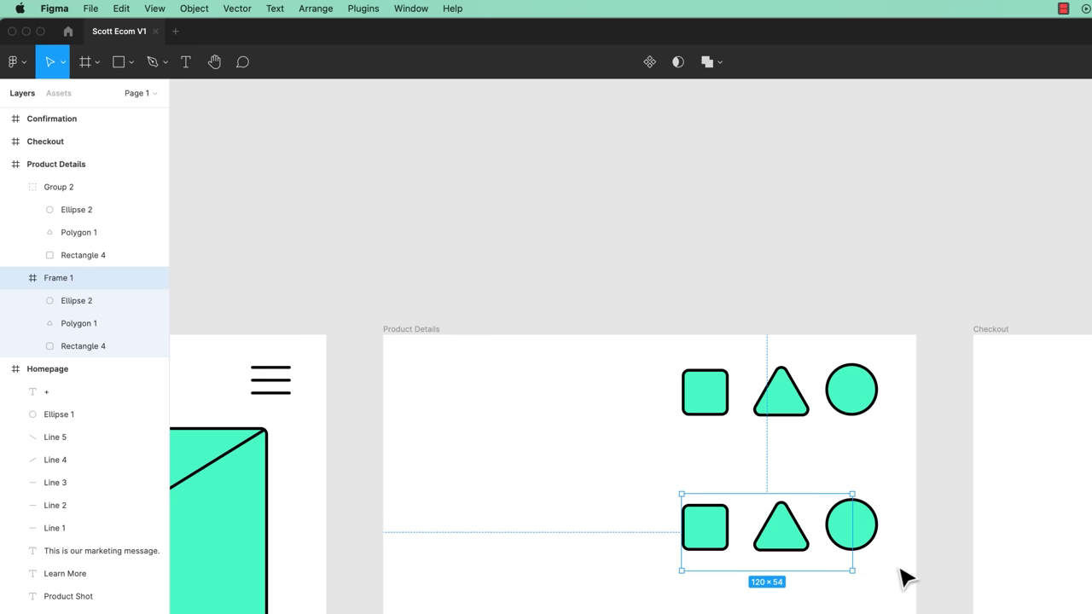
click(864, 410)
drag(878, 436, 852, 438)
key(ctrl+z)
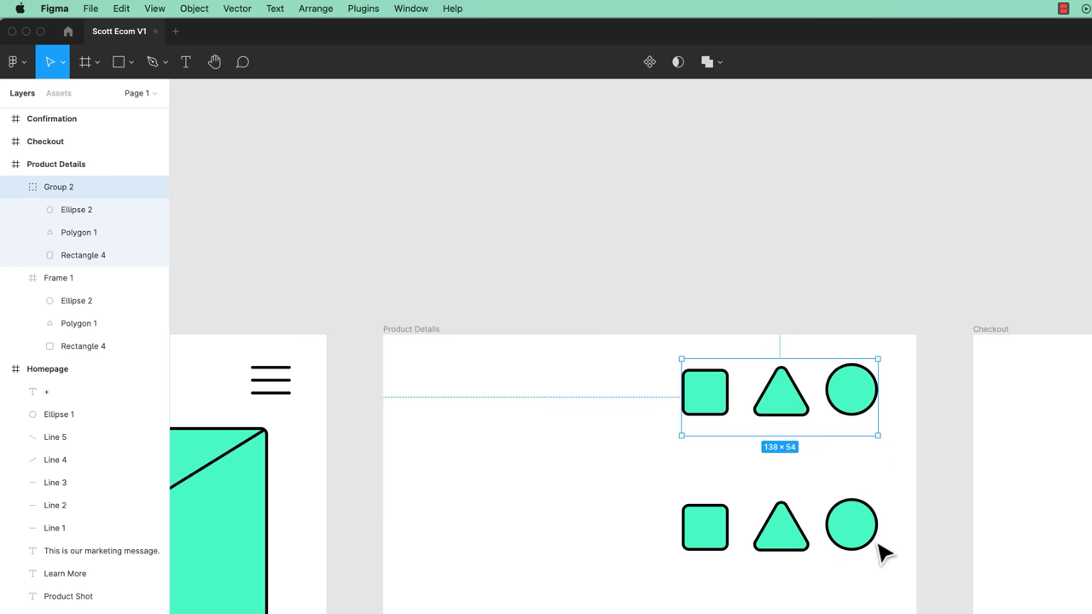
Trim Frame 1 to 113 wide so the circle is clipped, undoing a height change.
click(871, 555)
drag(853, 569, 843, 571)
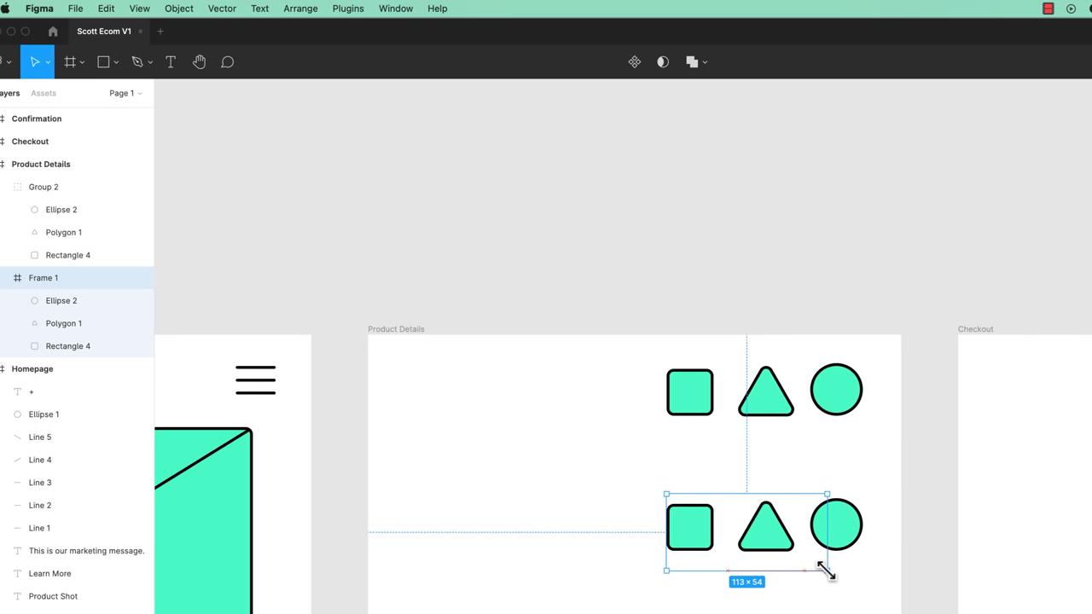
click(966, 270)
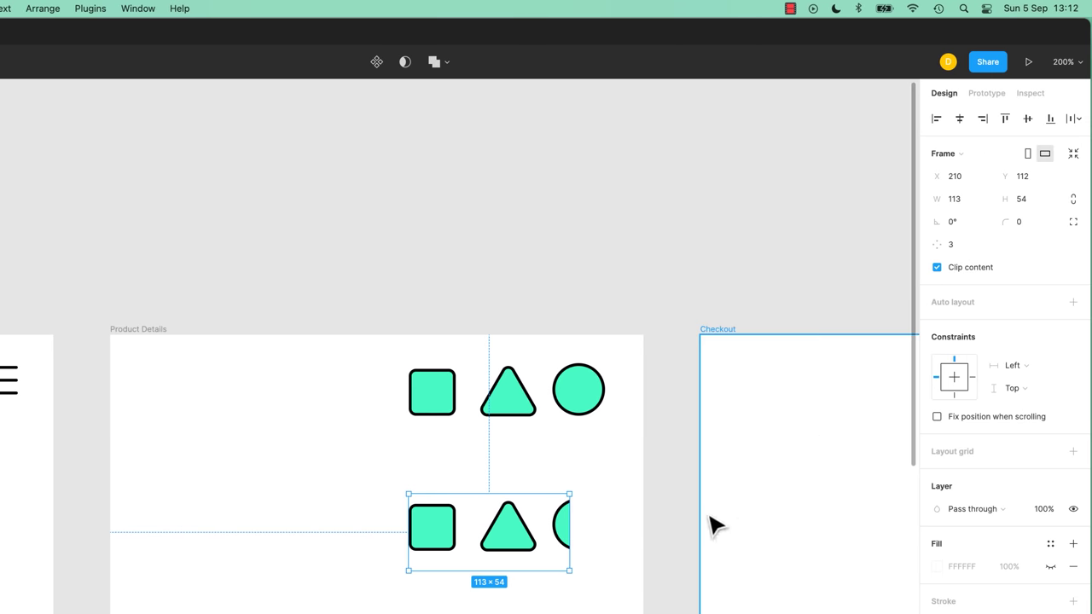
drag(409, 571, 402, 526)
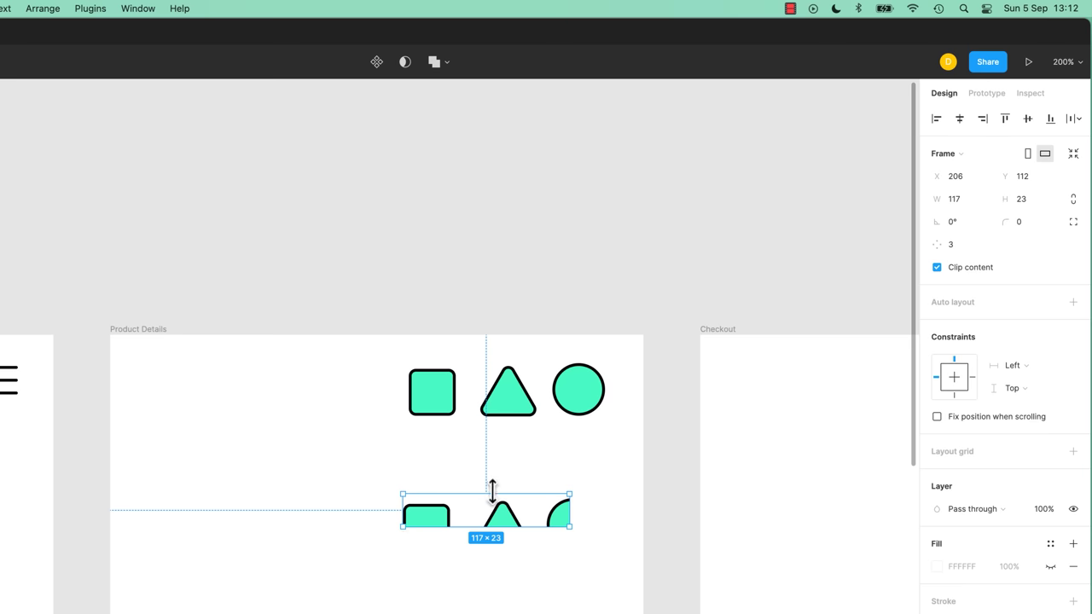
key(cmd+z)
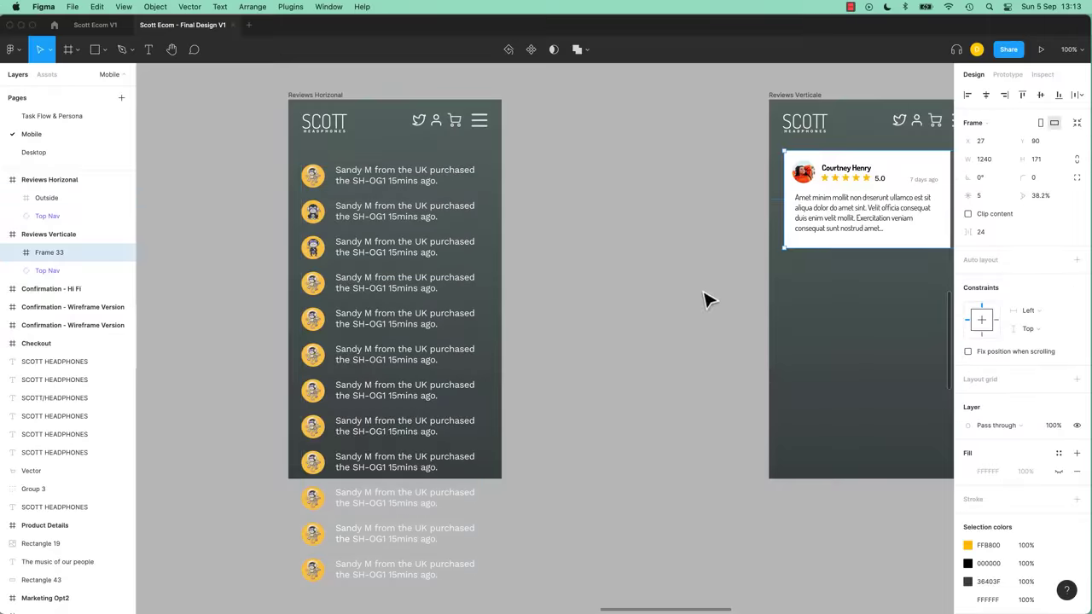
Shorten the Outside review list to 551 tall and clip its overflowing rows.
click(419, 313)
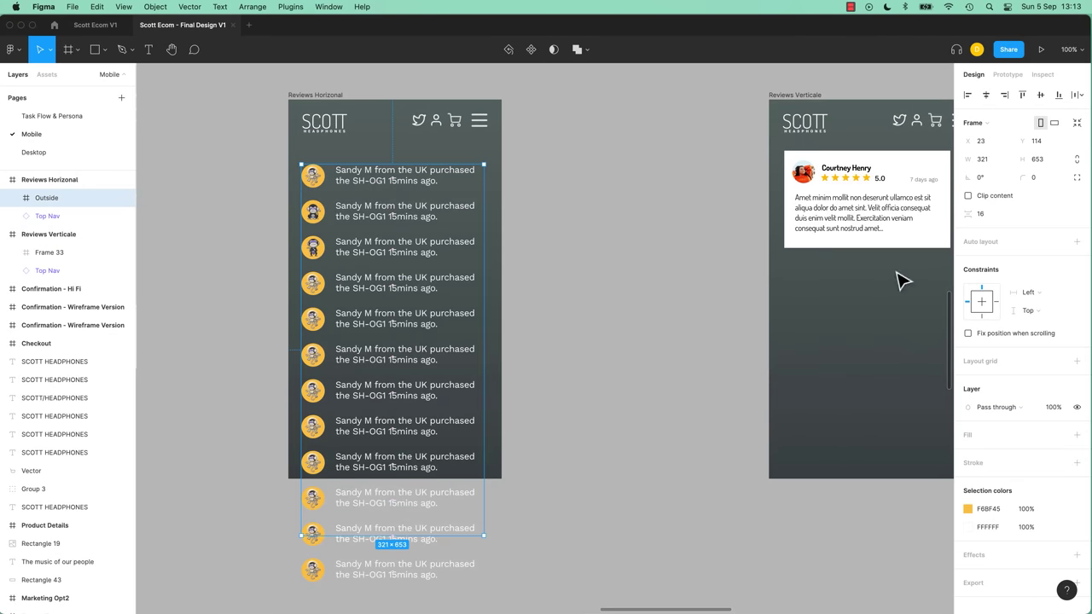
drag(404, 535, 410, 478)
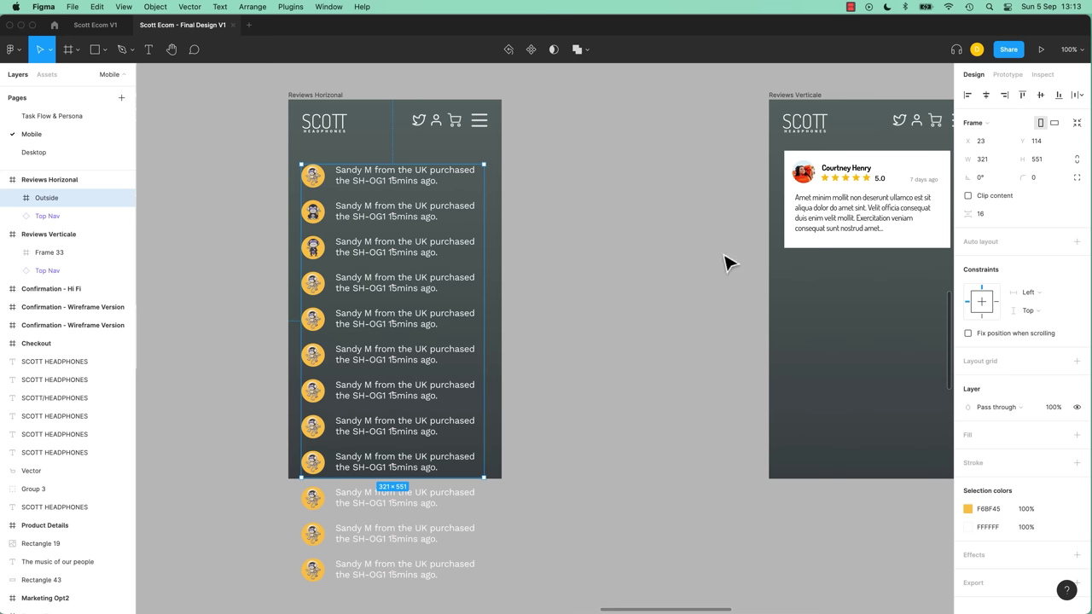
click(995, 196)
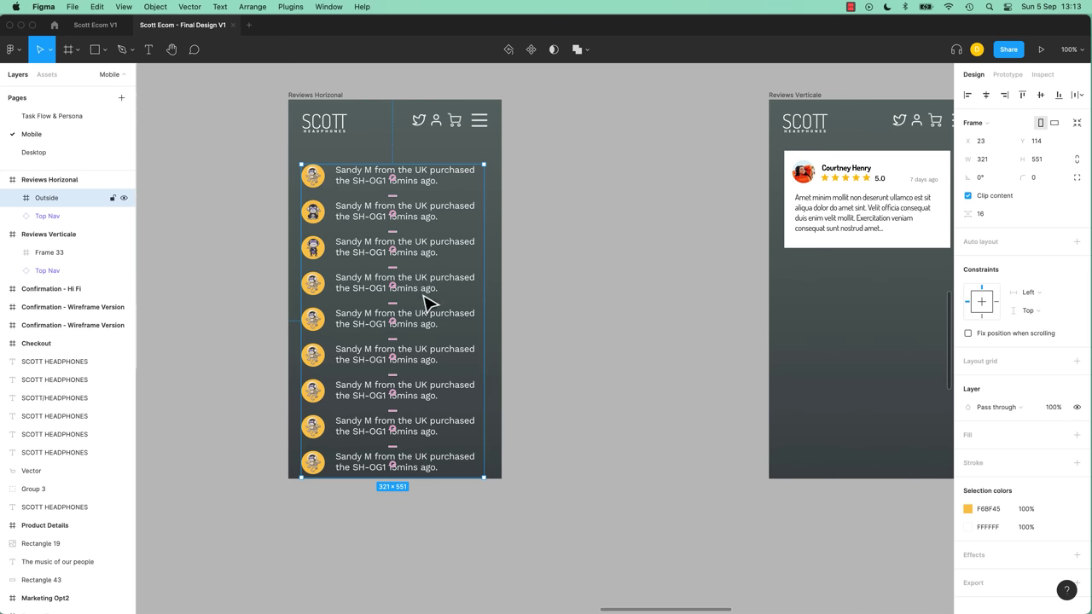
Narrow Frame 33 to one card's width with Clip content, then view Reviews Verticale.
scroll(430, 481, right, 8)
scroll(429, 480, up, 3)
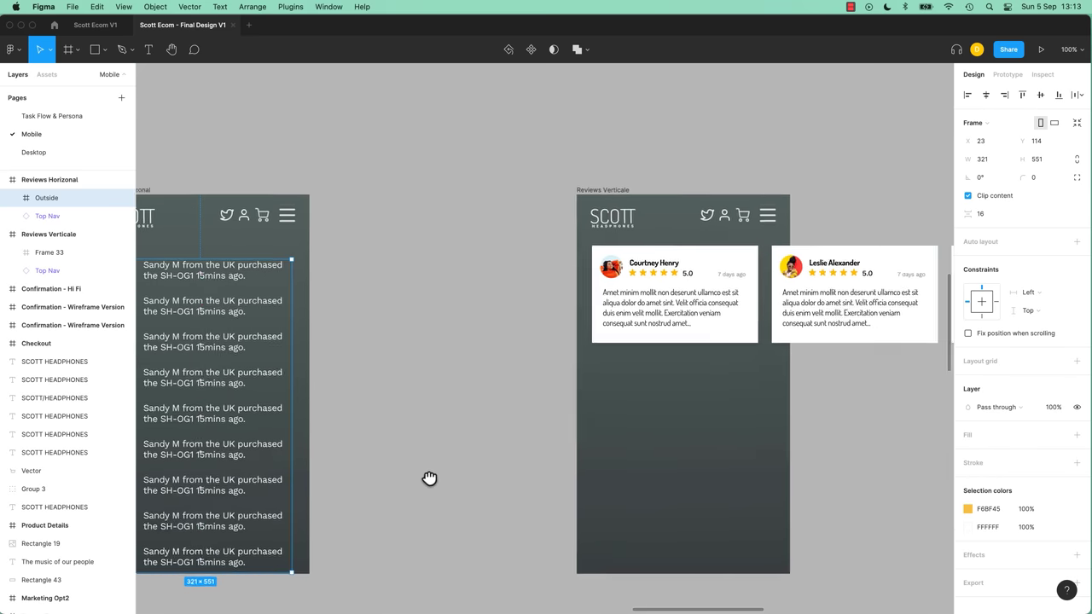
click(569, 373)
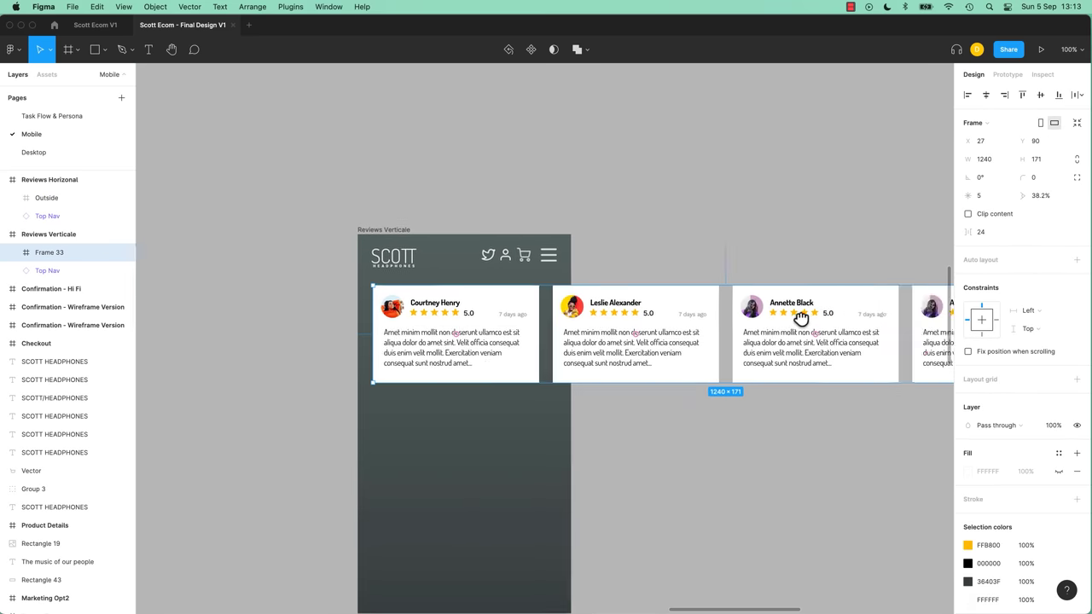
scroll(819, 323, right, 5)
drag(910, 334, 406, 336)
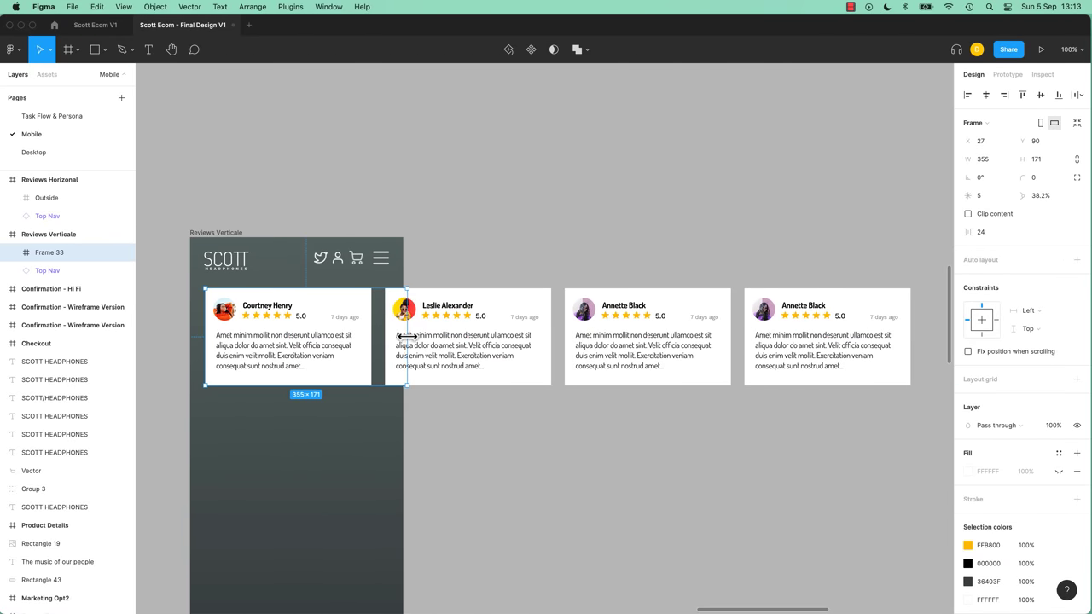
click(969, 214)
click(513, 389)
drag(513, 388, 706, 376)
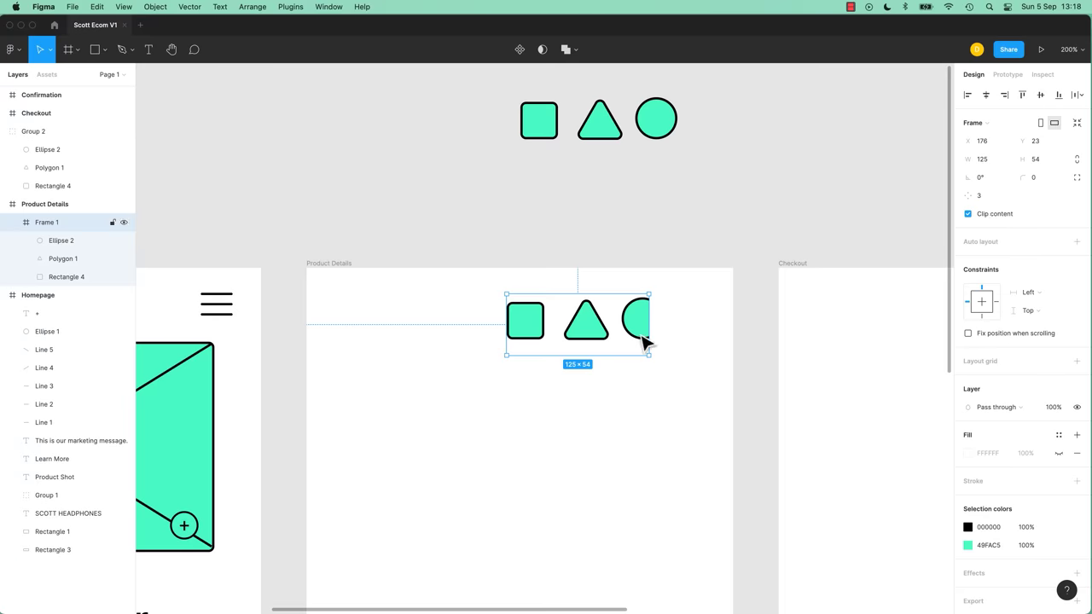
Widen Frame 1 to fit the circle, ungroup its shapes and move them top right.
drag(646, 341, 667, 342)
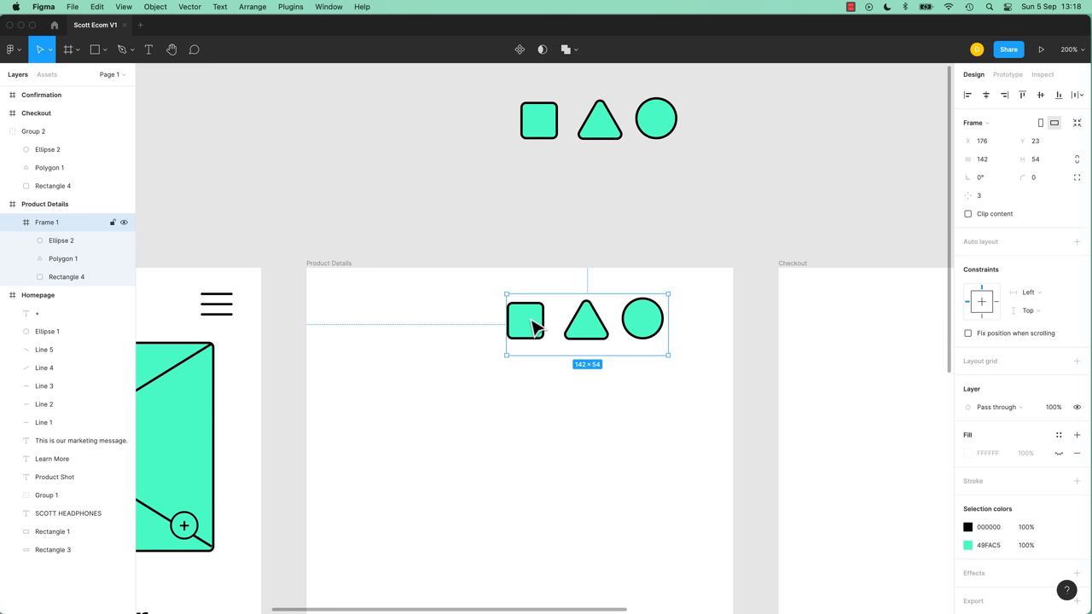
right_click(537, 327)
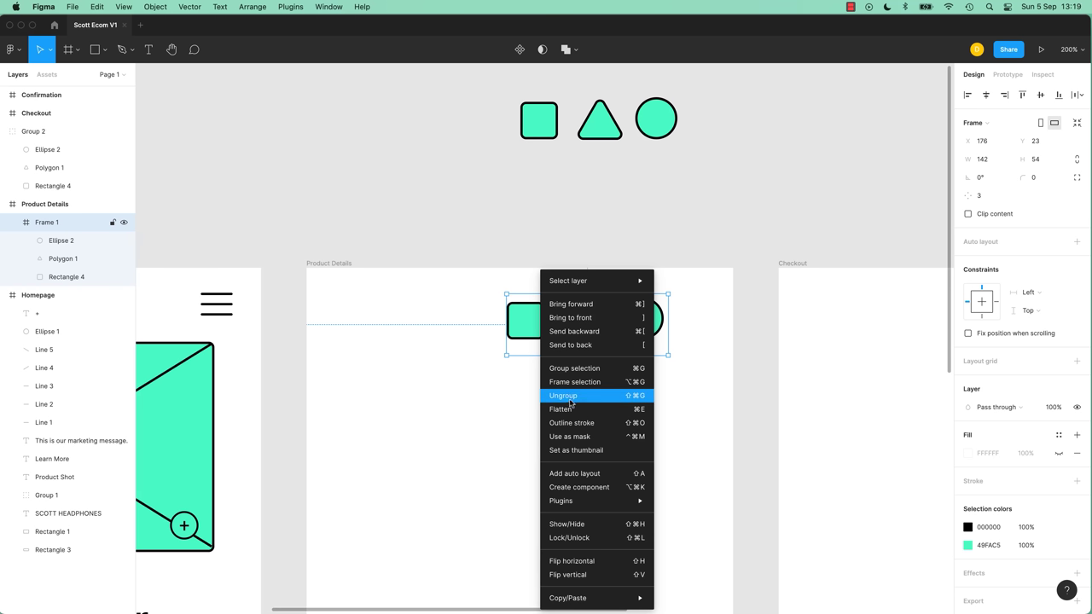
click(572, 397)
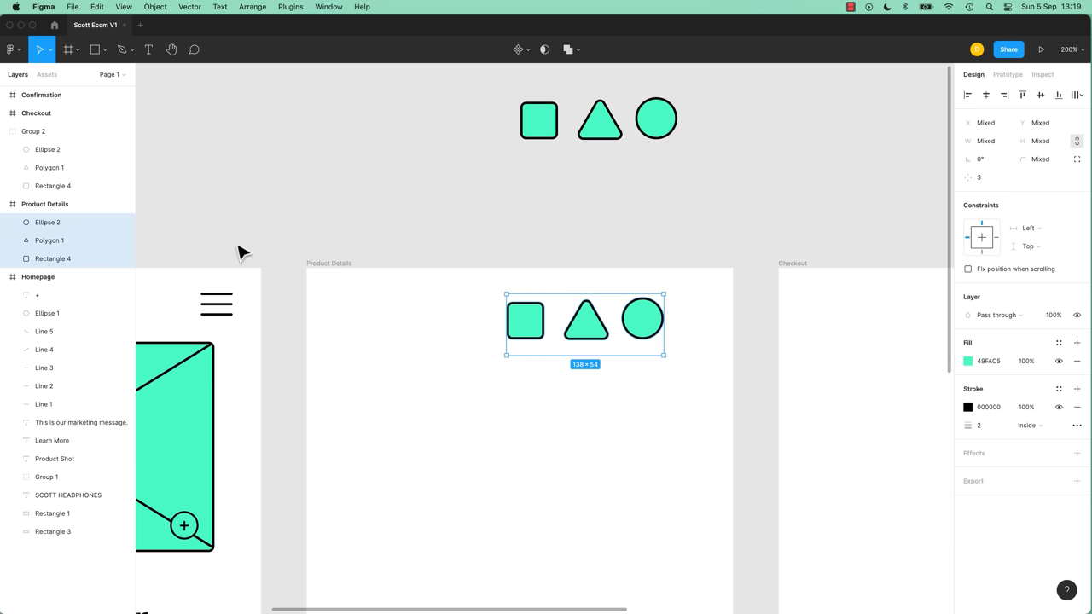
mouse_move(439, 288)
mouse_down()
mouse_move(558, 349)
mouse_move(648, 346)
mouse_move(700, 320)
mouse_up()
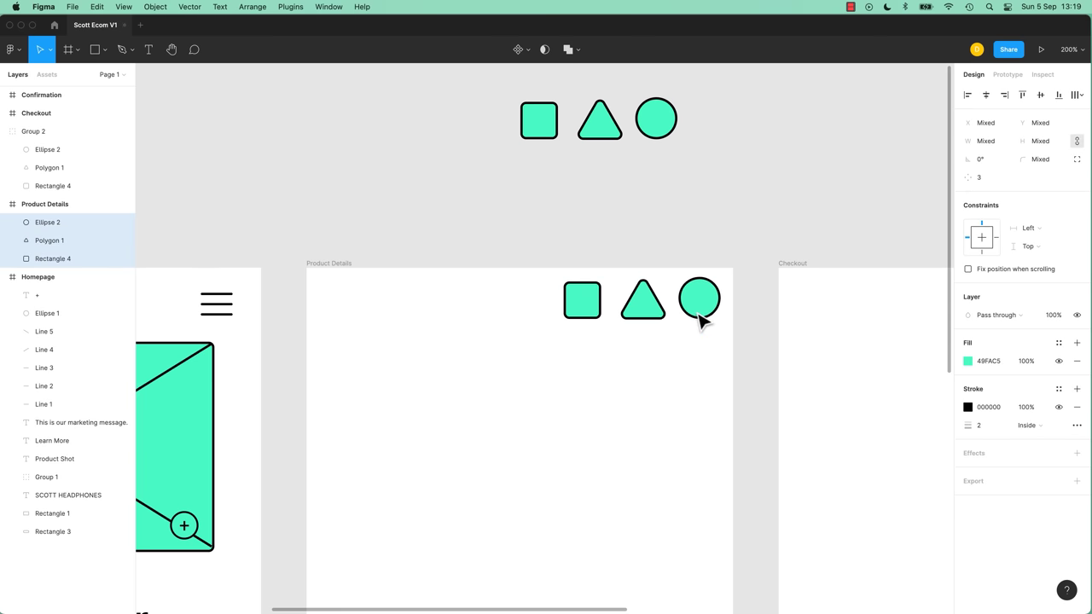
click(525, 341)
drag(367, 323, 700, 353)
Copy the SCOTT HEADPHONES title into Product Details and frame it with the three shapes.
drag(239, 333, 711, 341)
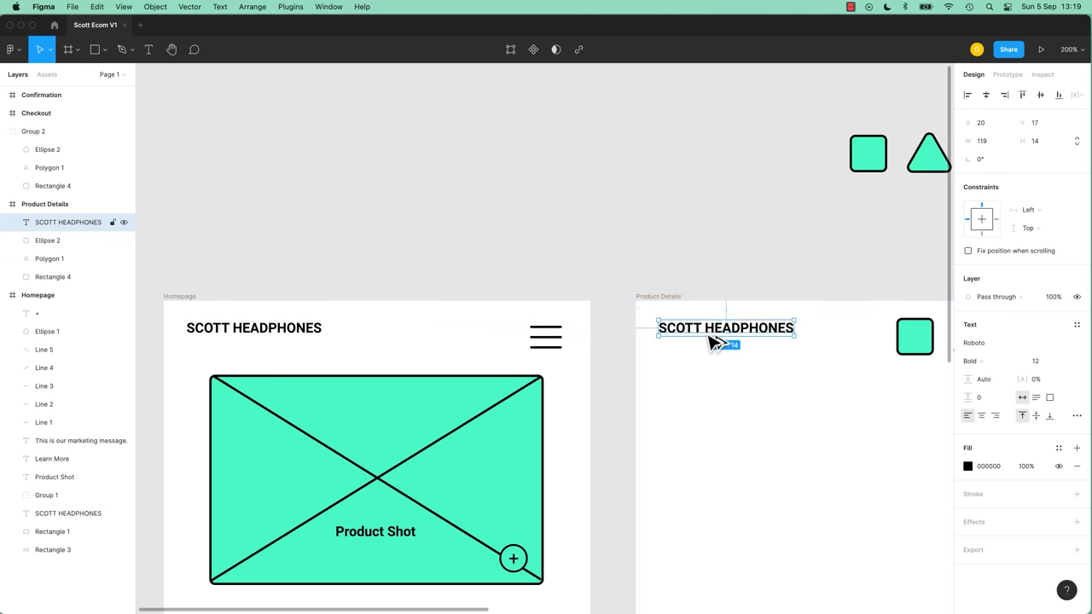
scroll(507, 370, right, 8)
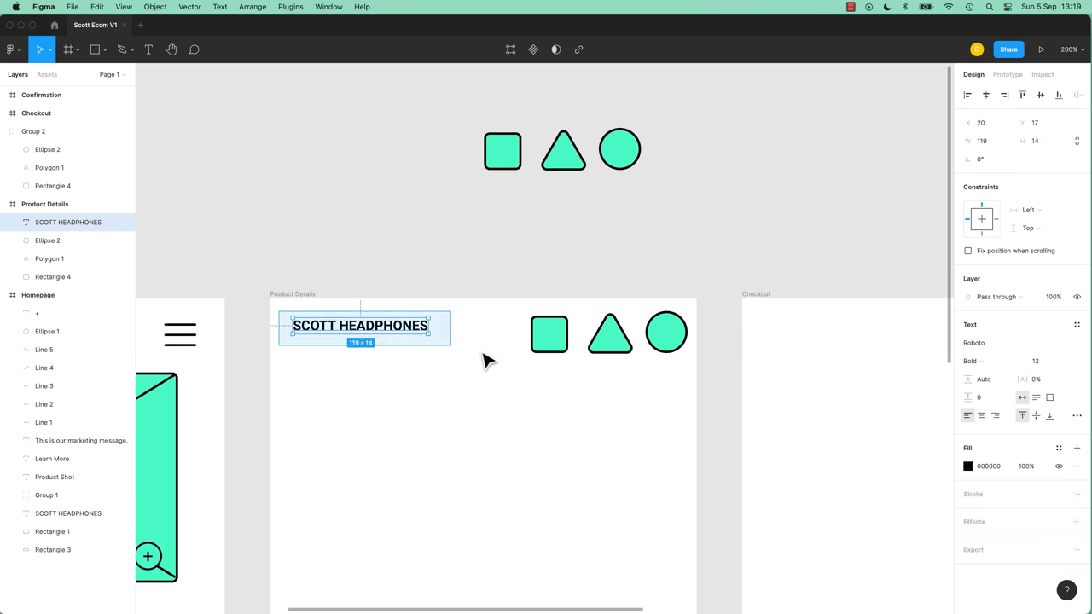
drag(278, 302, 690, 358)
right_click(669, 299)
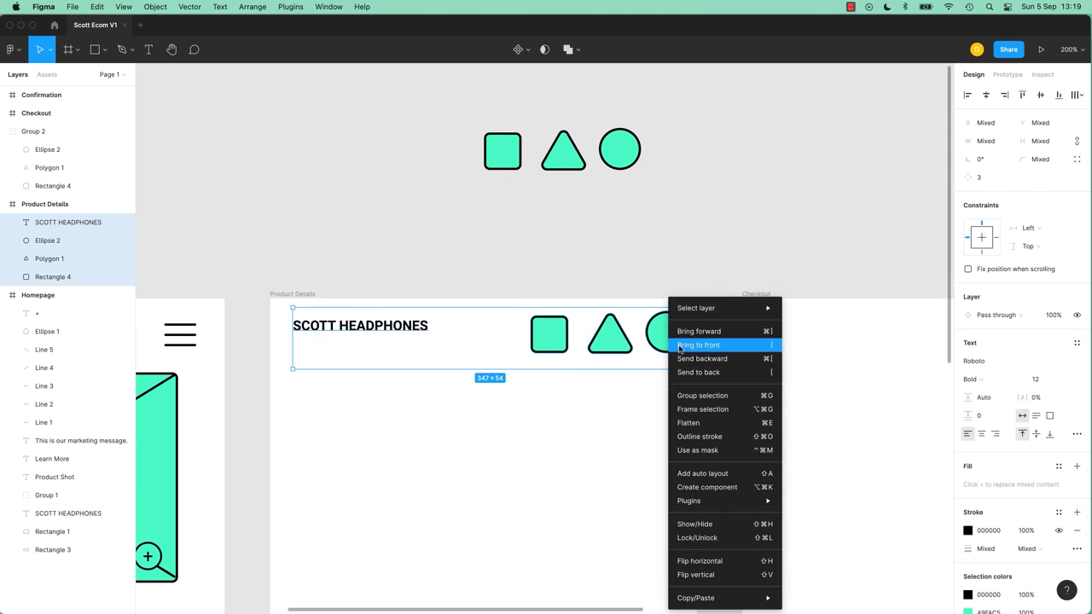
click(703, 411)
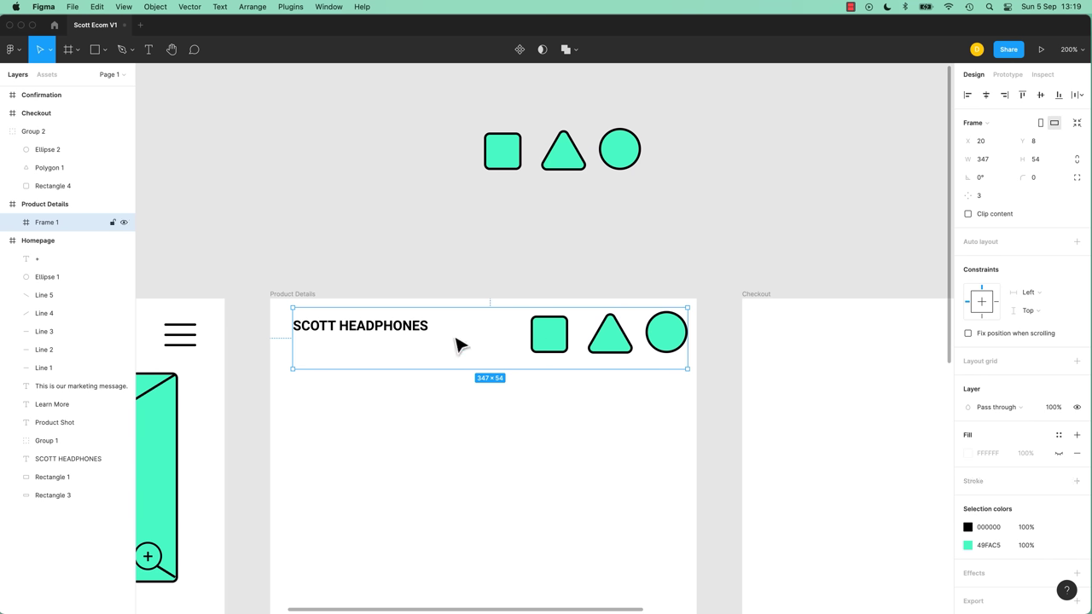
click(399, 335)
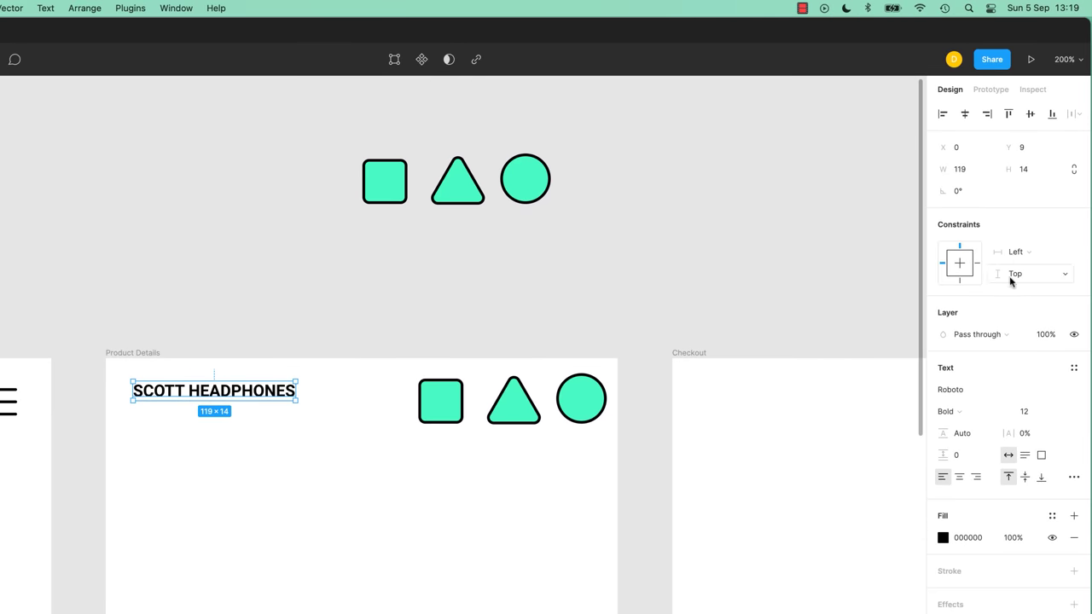
click(375, 427)
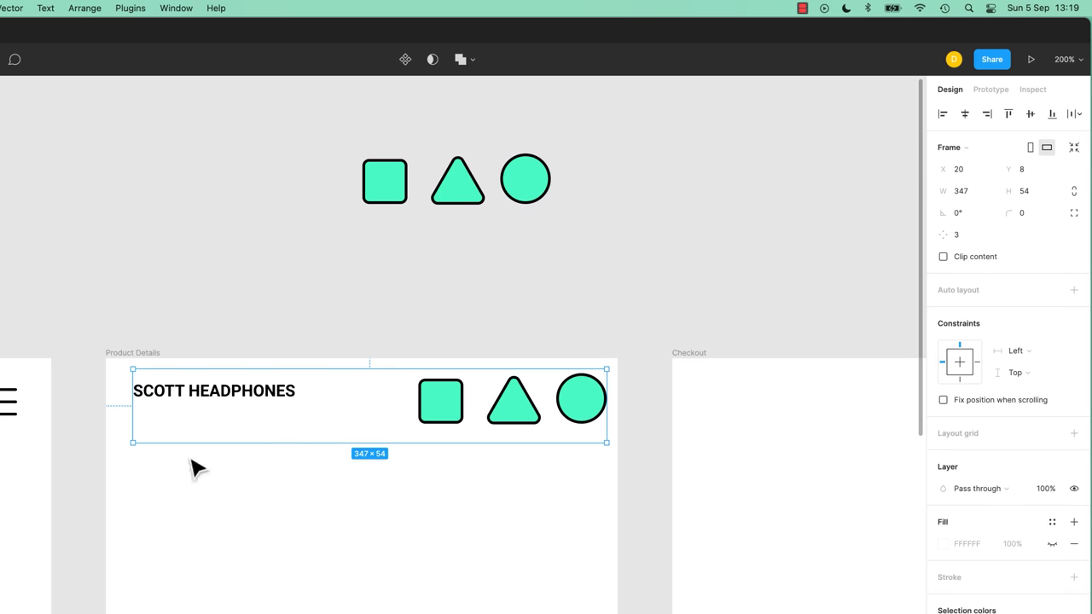
Set the square, triangle and circle horizontal constraints to Right in the header.
click(455, 412)
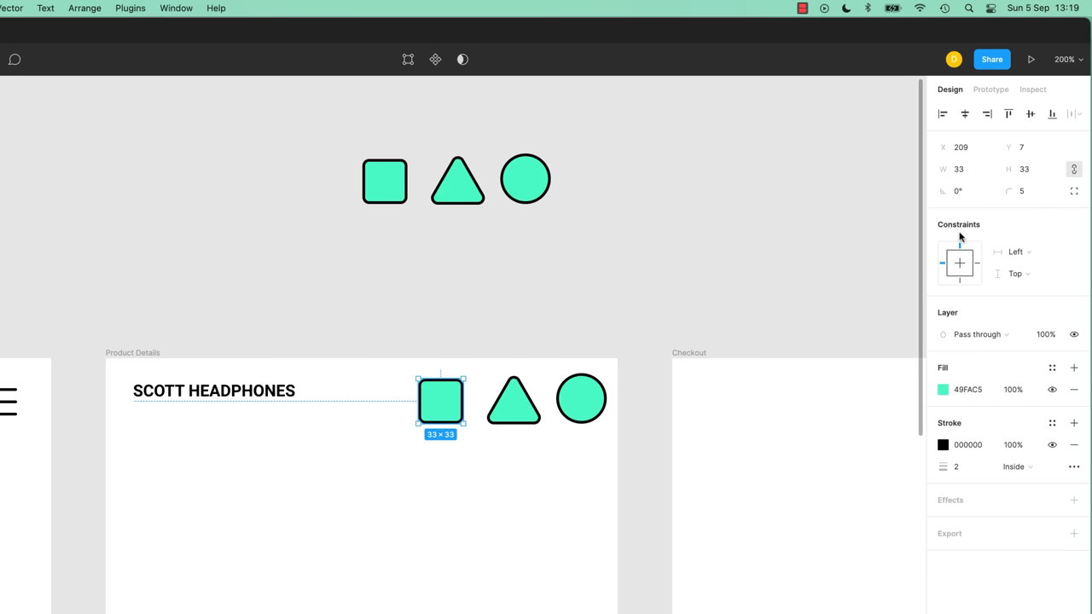
click(1024, 253)
click(1021, 268)
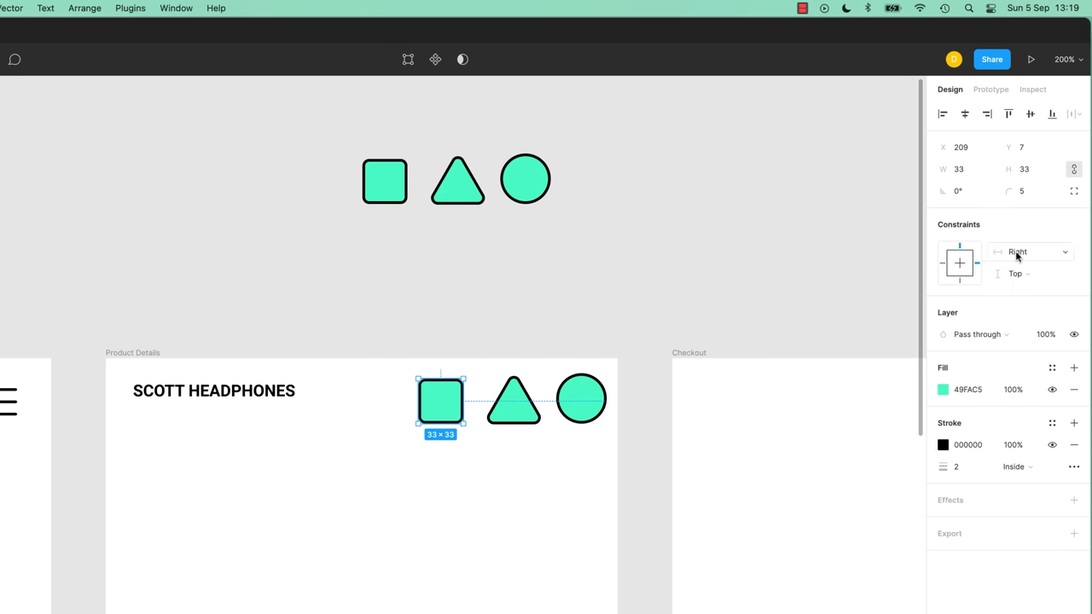
click(521, 417)
click(1016, 275)
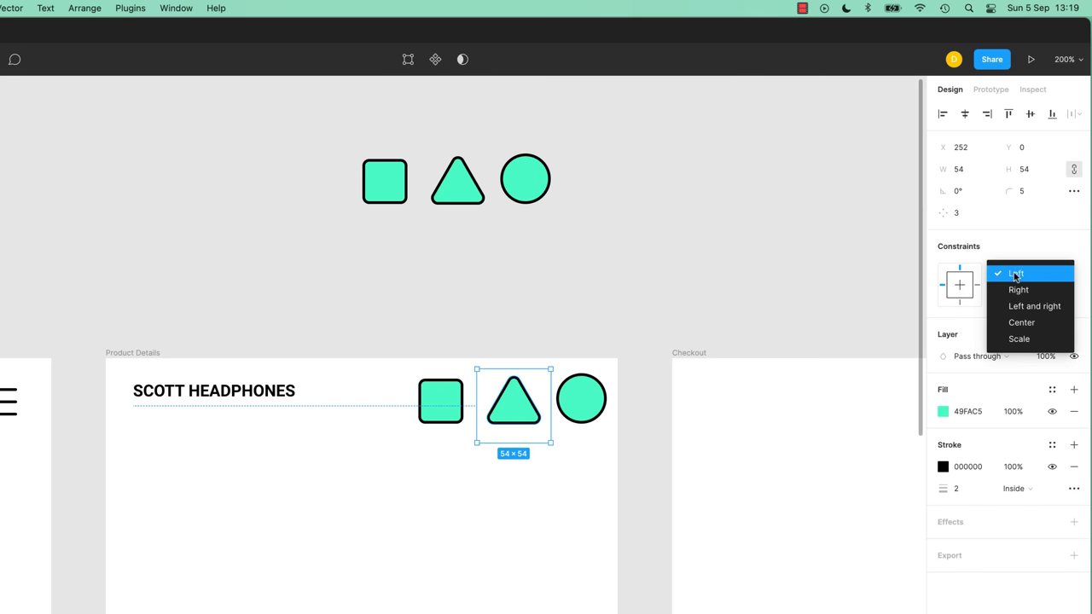
click(1021, 290)
click(581, 399)
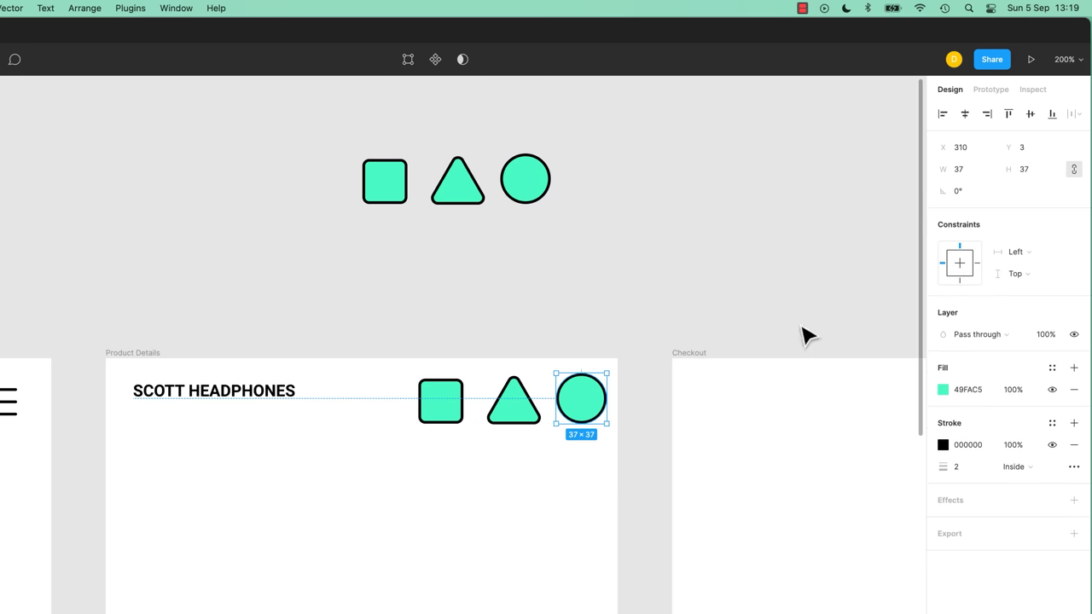
click(1014, 255)
click(1014, 269)
click(510, 600)
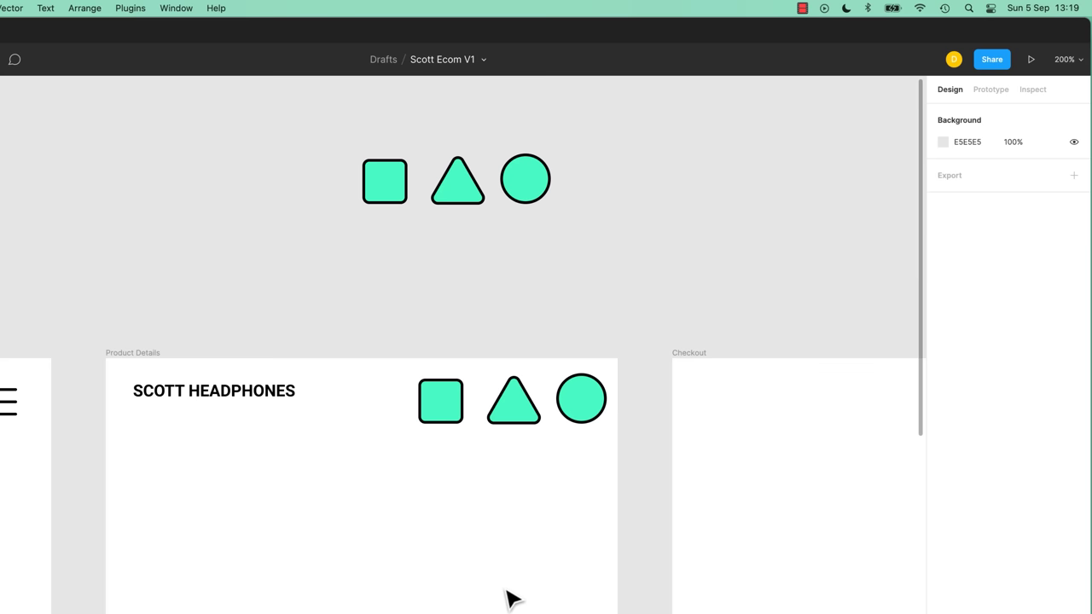
click(435, 411)
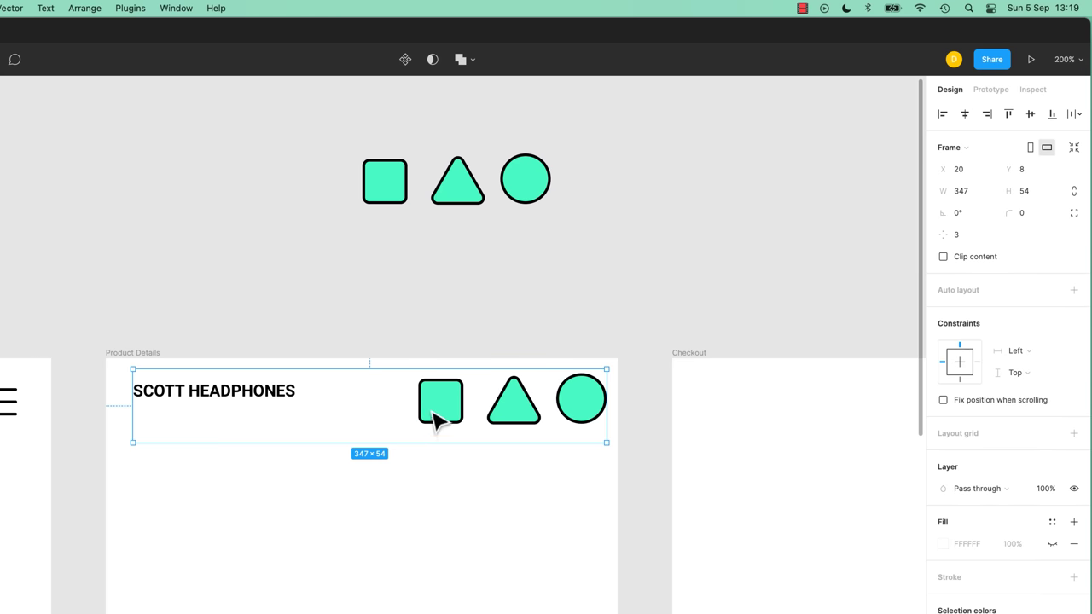
Duplicate the header below the original and narrow the copied frame.
drag(438, 418, 446, 561)
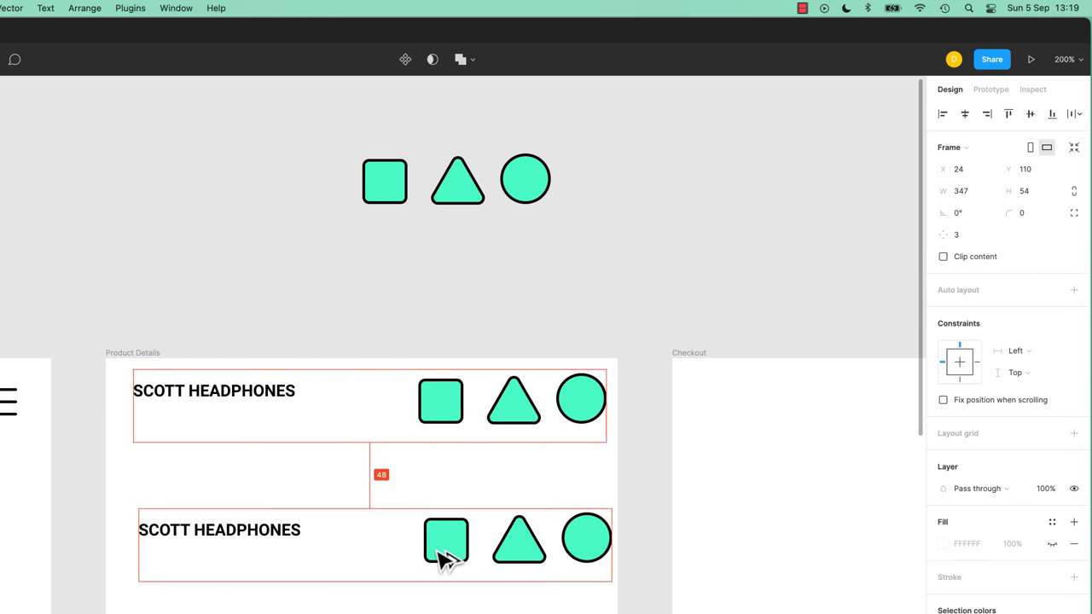
mouse_move(609, 547)
mouse_down()
mouse_move(457, 548)
mouse_move(685, 551)
mouse_move(598, 551)
mouse_up()
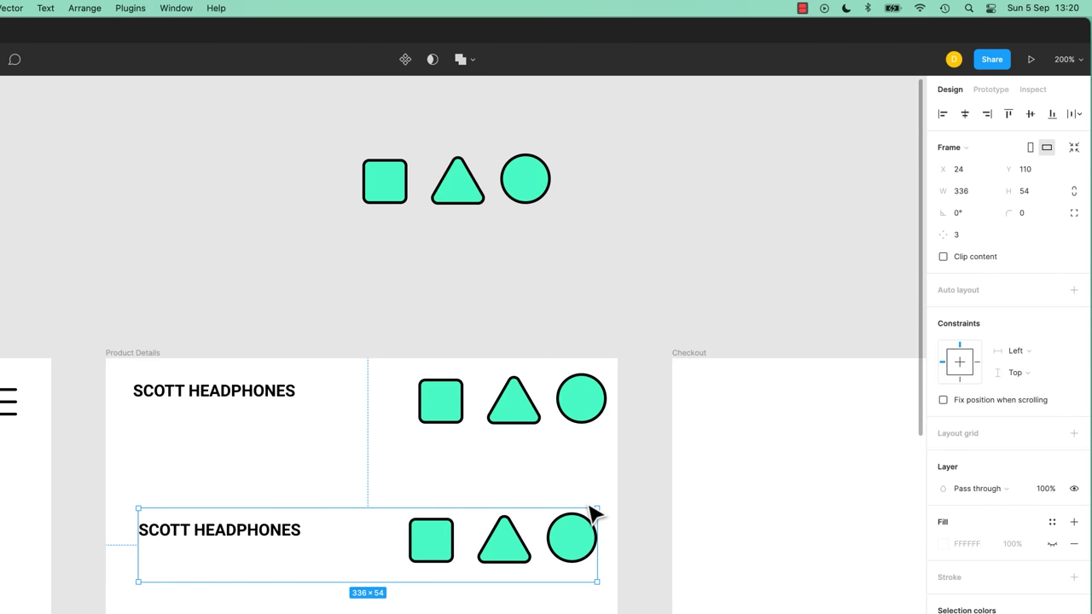
key(shift+0)
drag(397, 537, 524, 256)
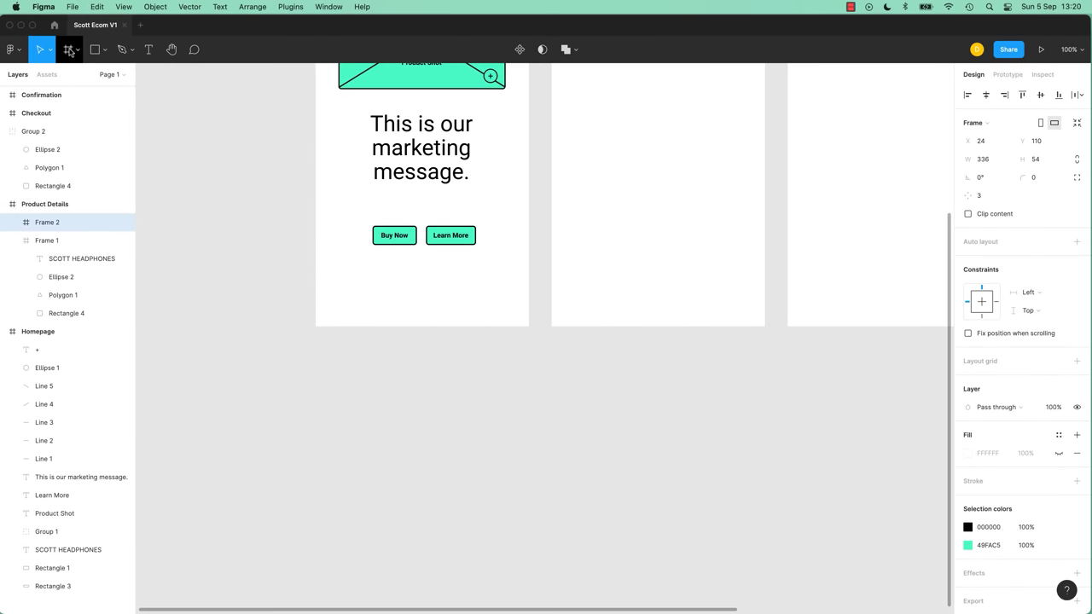
Add an iPad mini frame below Homepage and move the copied header into it.
click(69, 49)
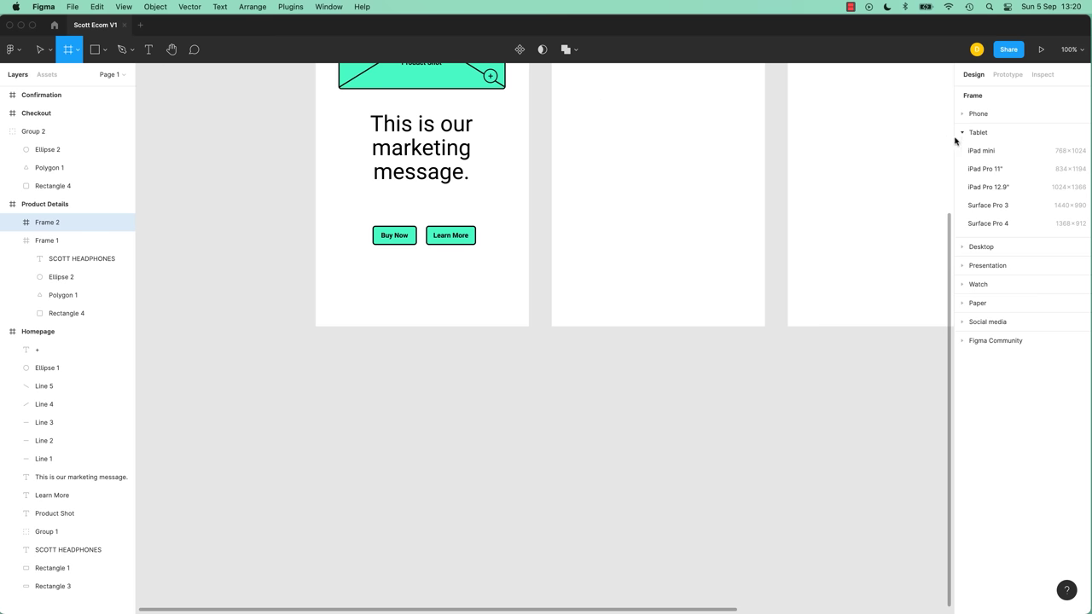
click(982, 153)
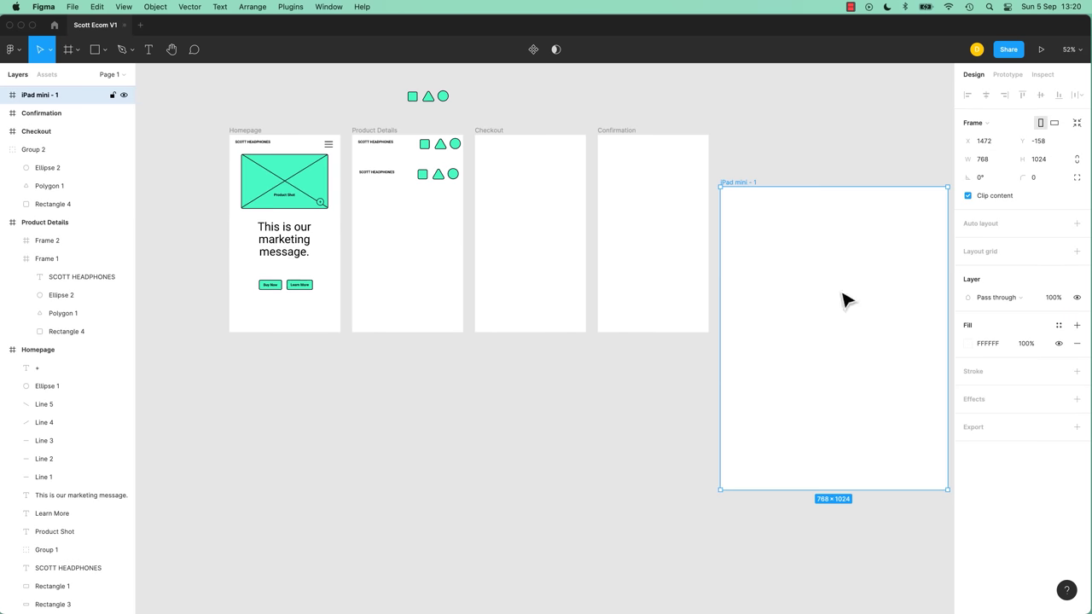
drag(756, 189, 262, 370)
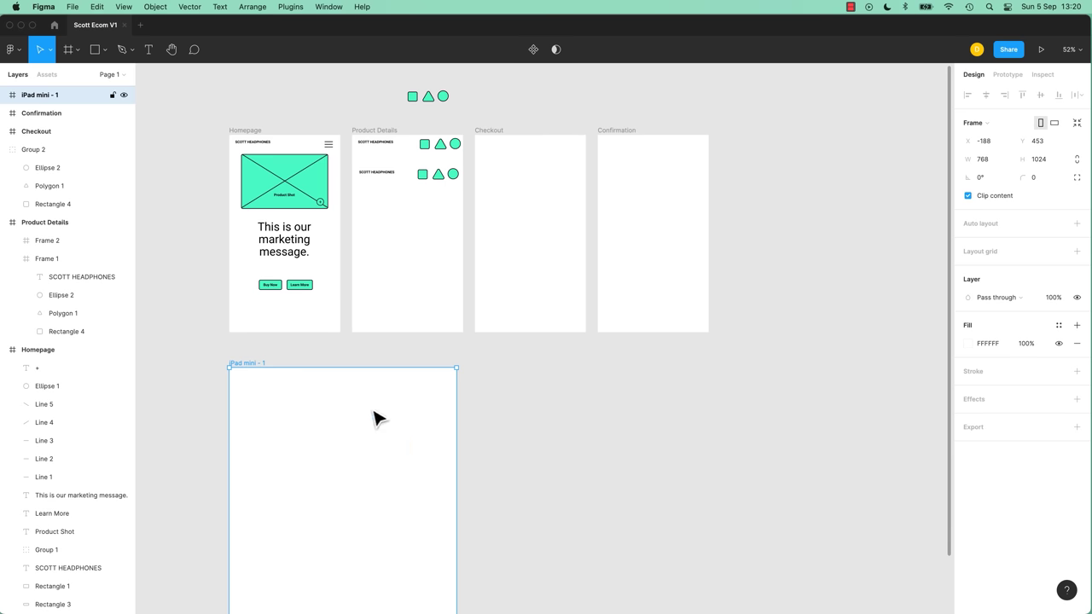
drag(450, 180, 453, 381)
click(525, 395)
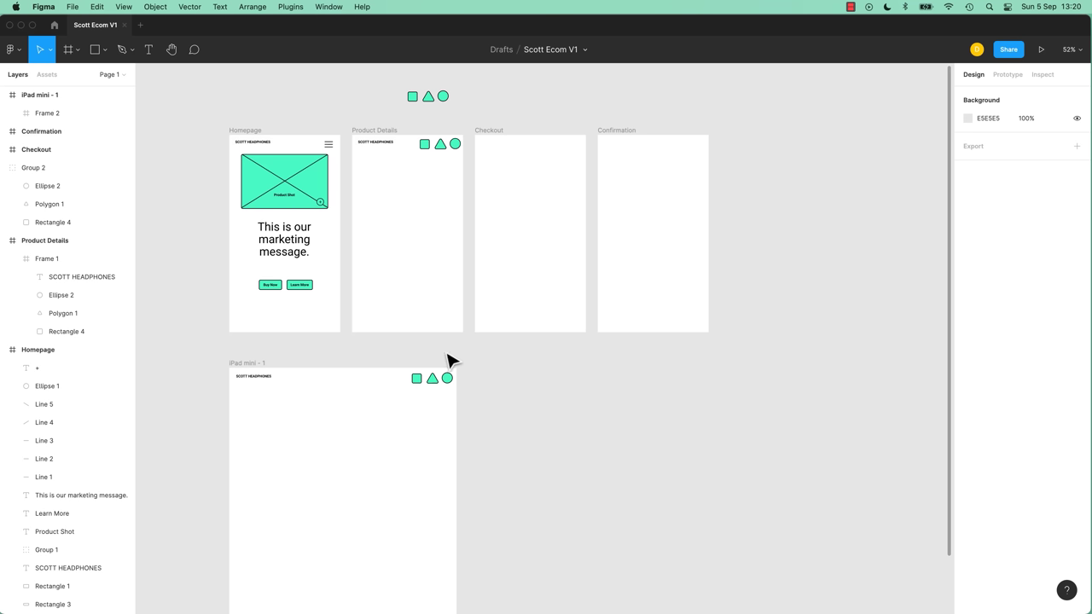
Inspect the Product Details screen and its header frame.
scroll(503, 432, up, 1)
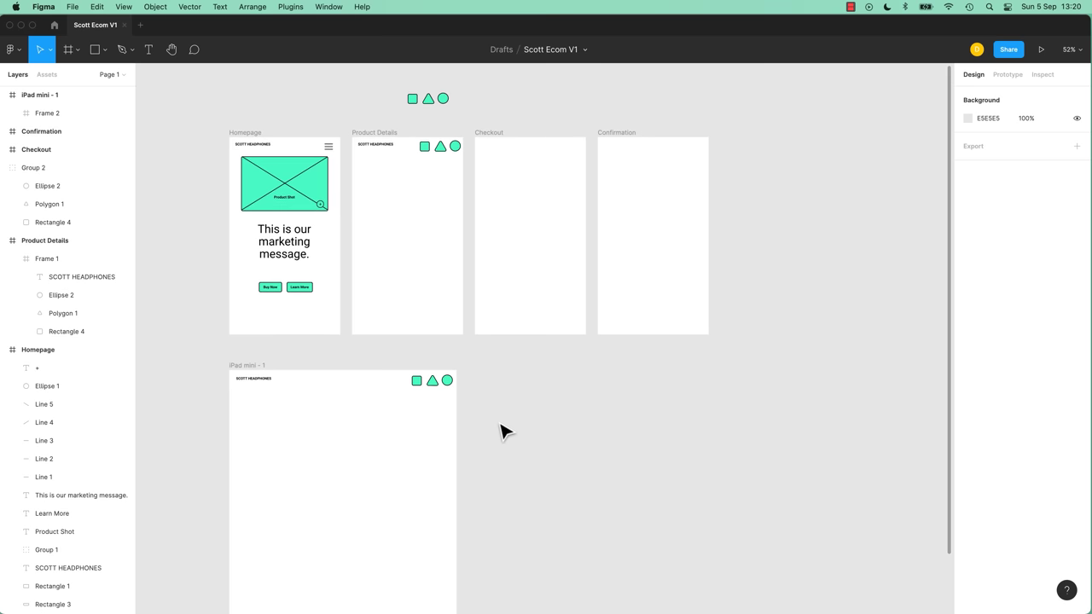
click(394, 145)
key(super+equal)
key(super+equal)
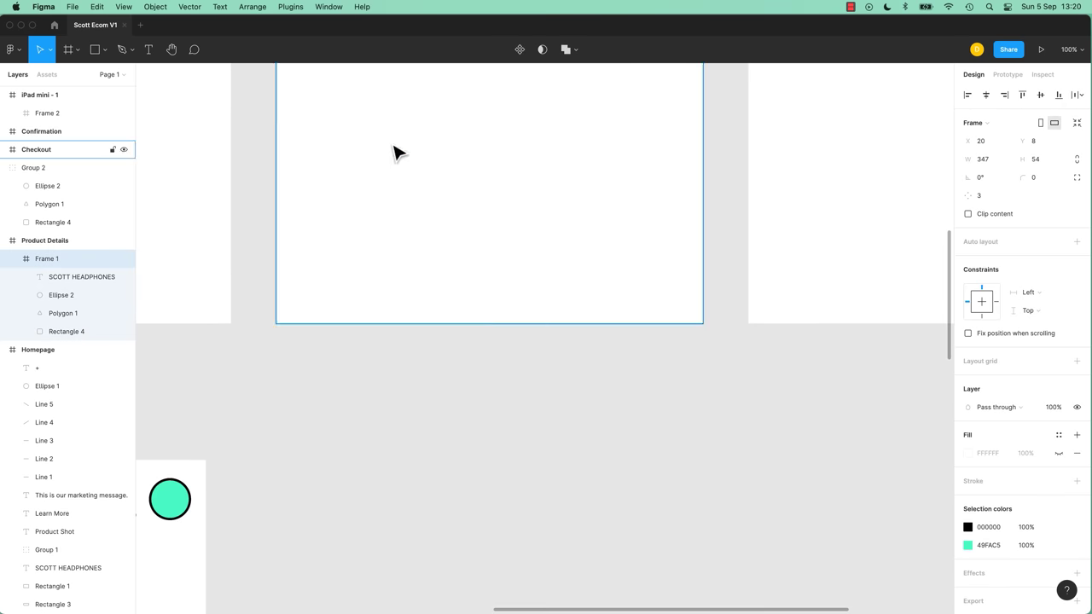
drag(361, 115, 788, 397)
click(379, 227)
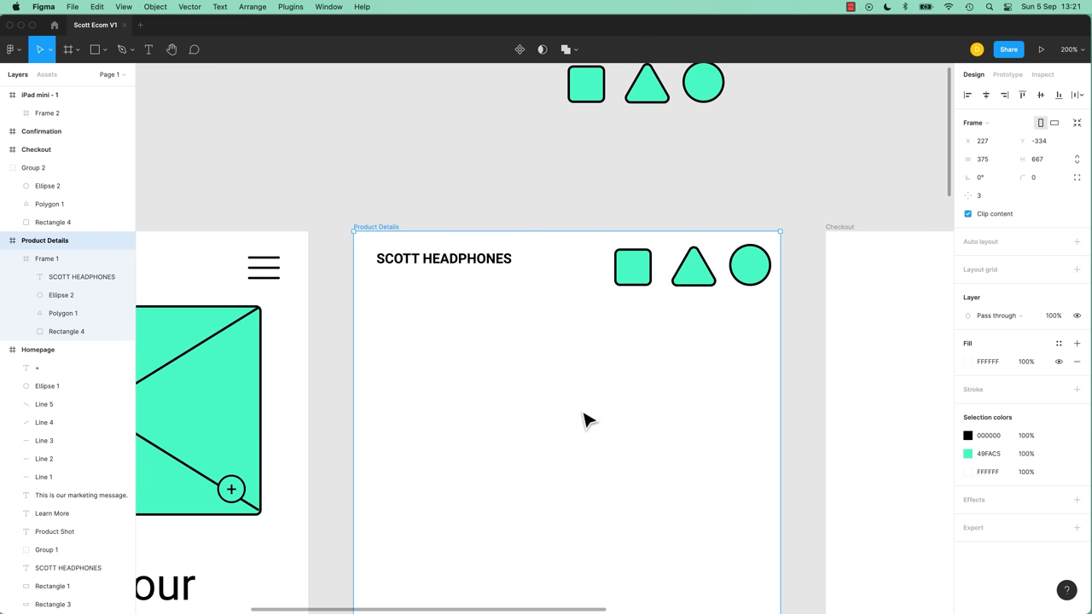
key(minus)
key(shift+0)
scroll(614, 384, down, 10)
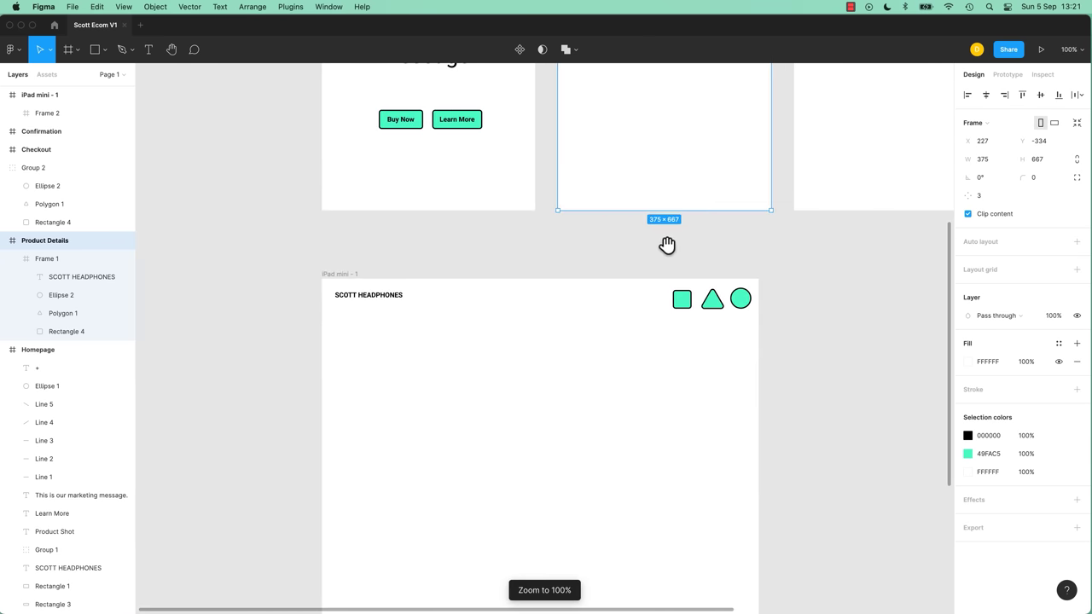
Check the header inside iPad mini - 1, then view Homepage and Product Details.
click(356, 282)
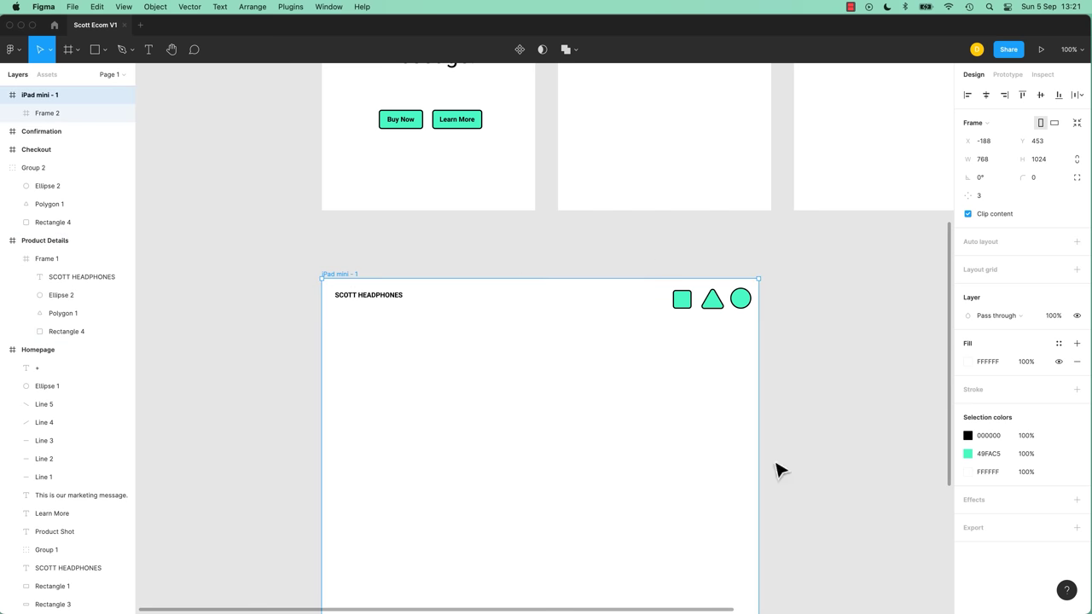
click(397, 303)
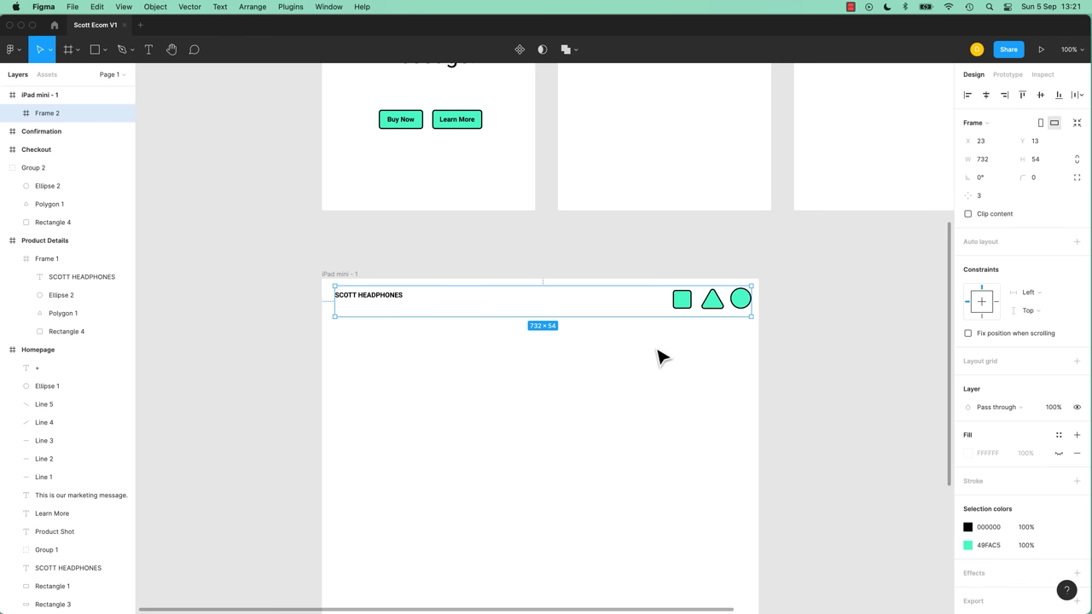
click(674, 374)
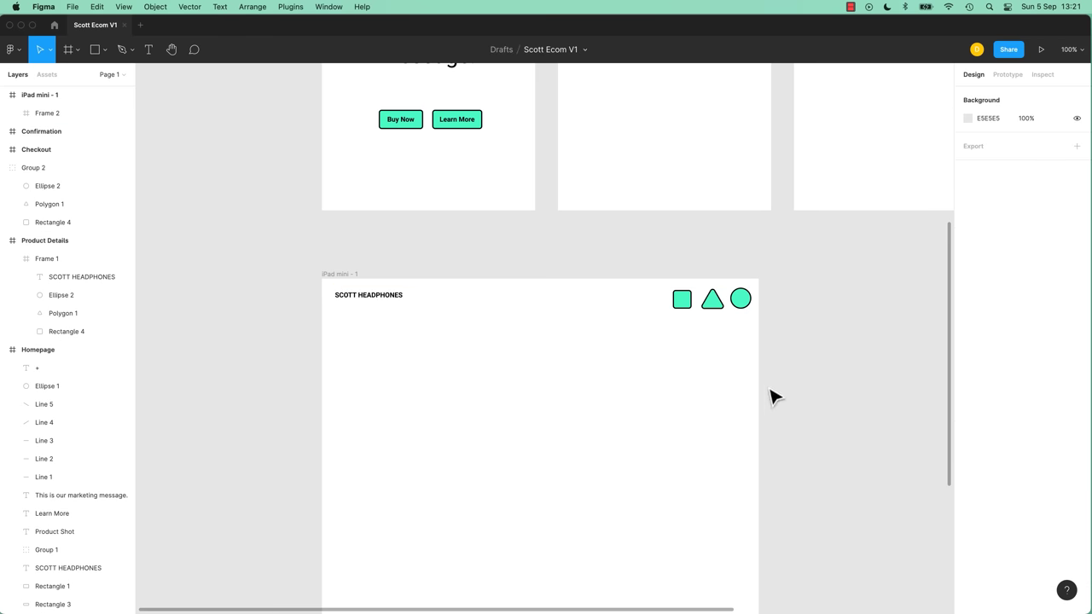
scroll(624, 197, up, 2)
drag(625, 198, 621, 483)
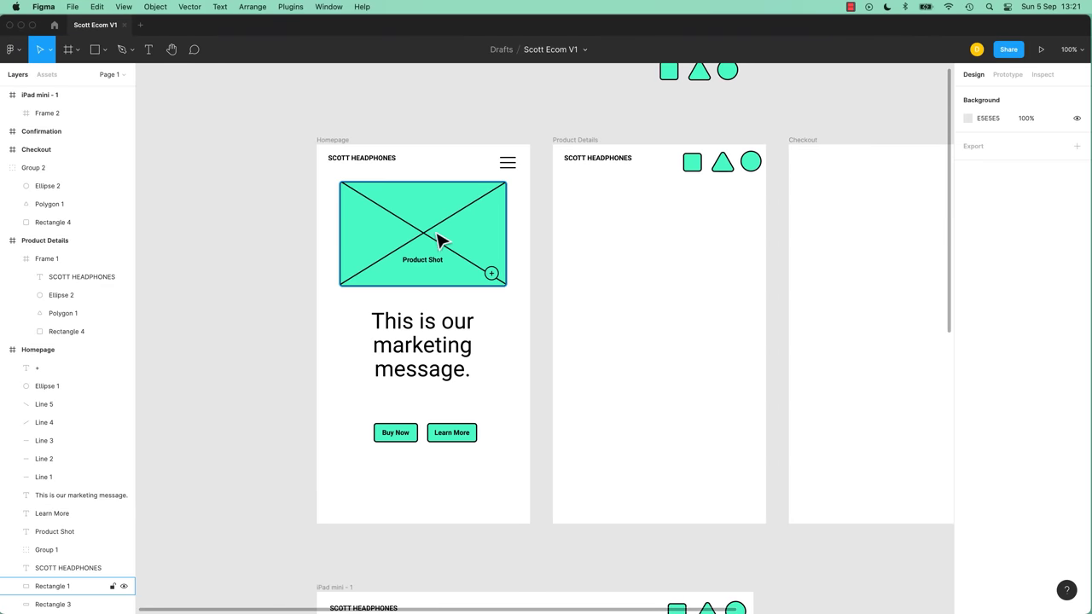
scroll(606, 306, right, 2)
scroll(606, 307, right, 1)
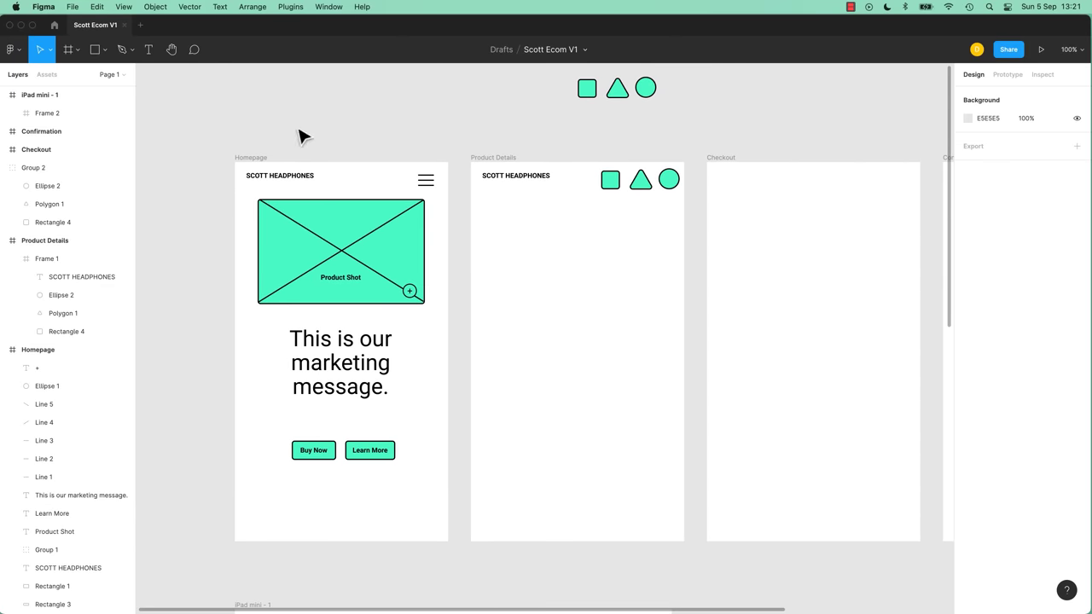
Place Icon-twitter.svg from the Icons folder onto Product Details and check its layers.
click(105, 49)
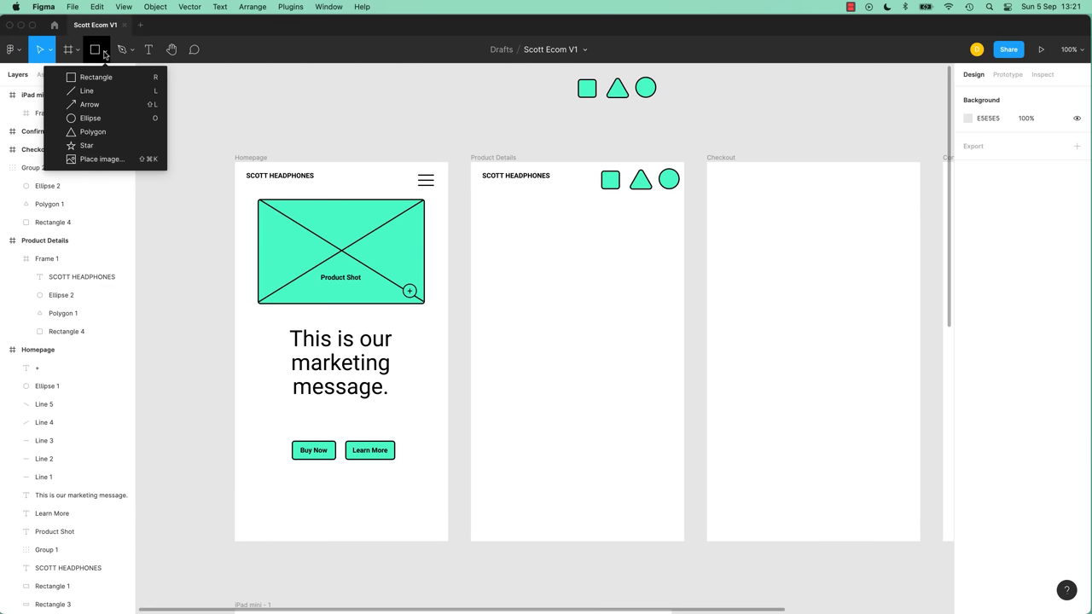
click(104, 159)
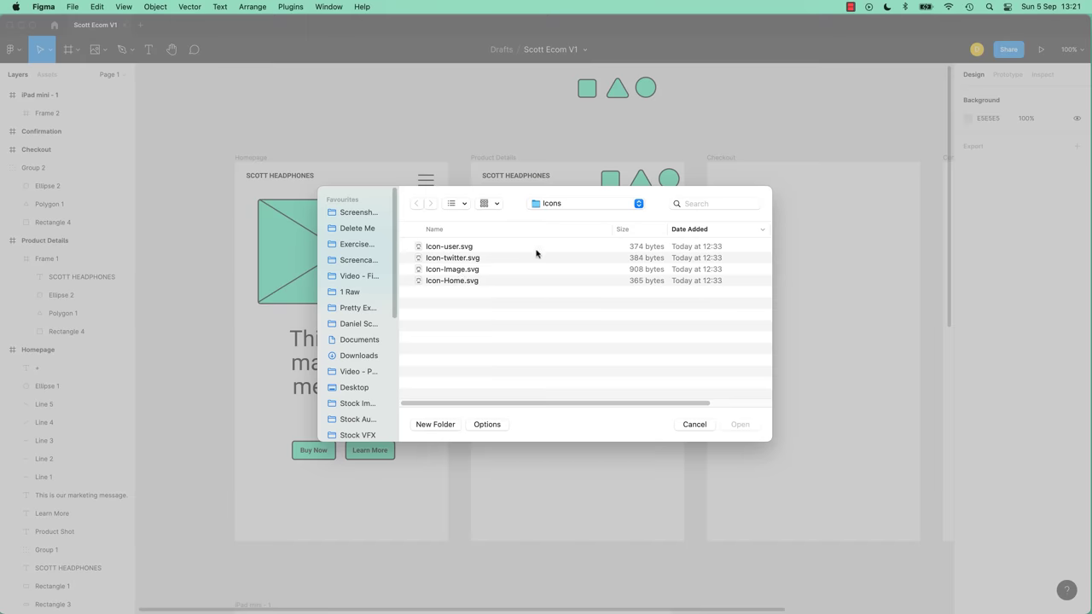
click(453, 251)
click(459, 258)
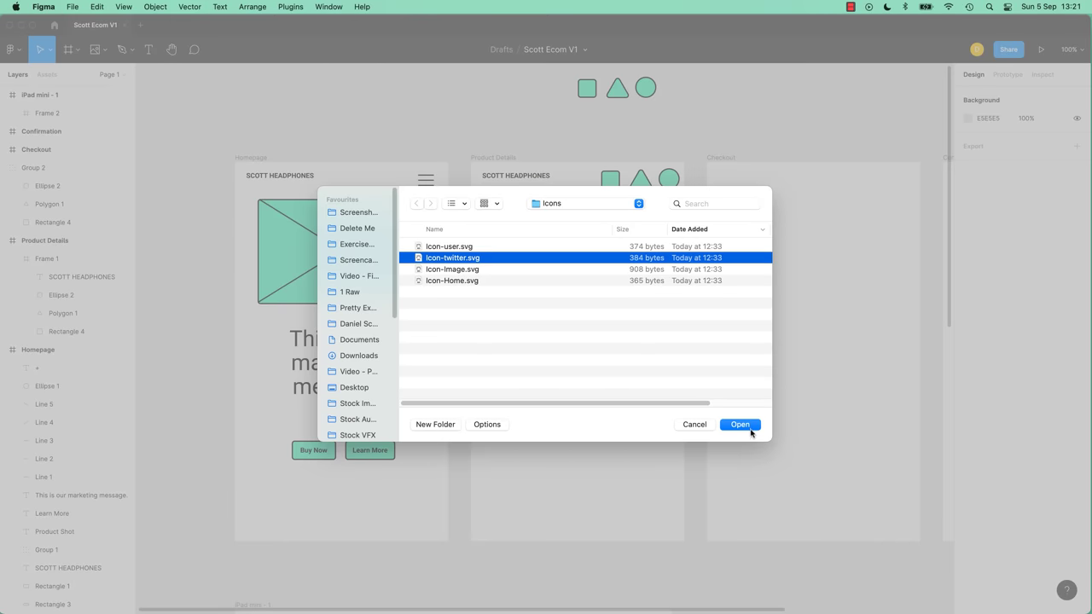
click(740, 424)
click(524, 306)
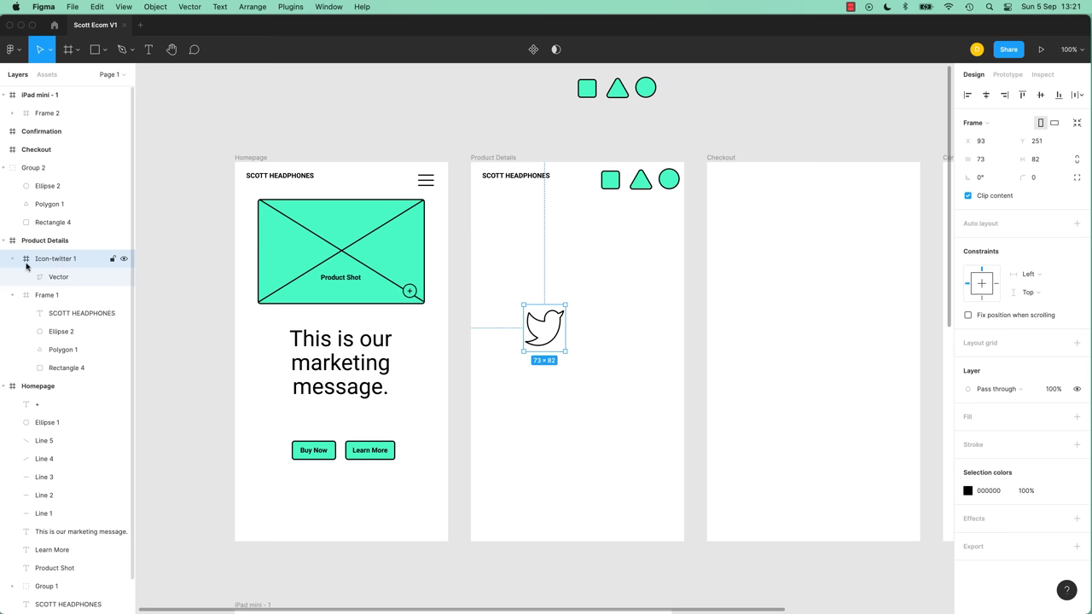
click(64, 281)
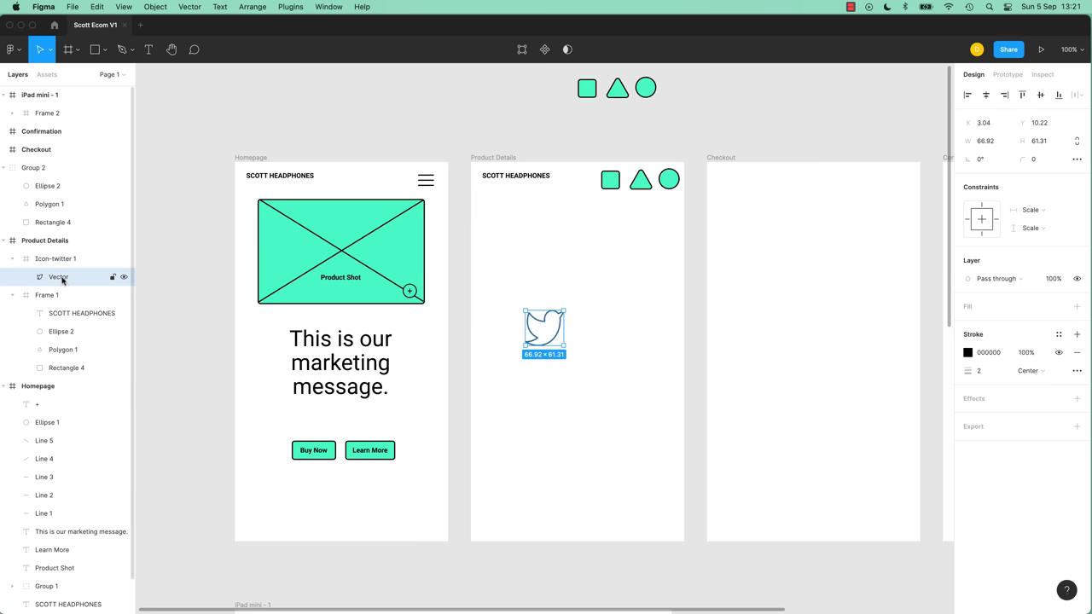
click(57, 261)
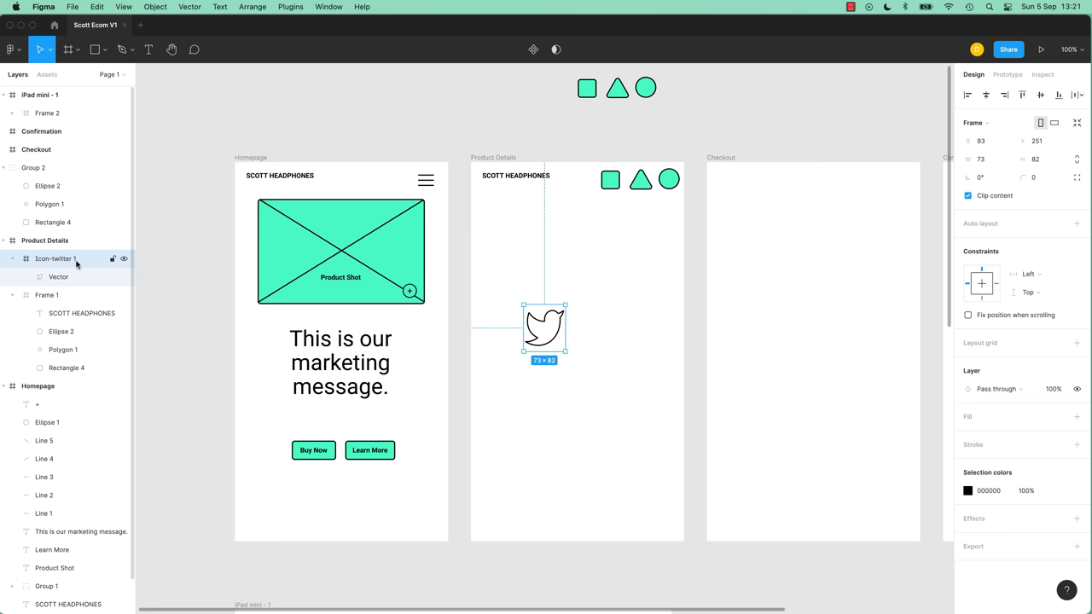
click(13, 259)
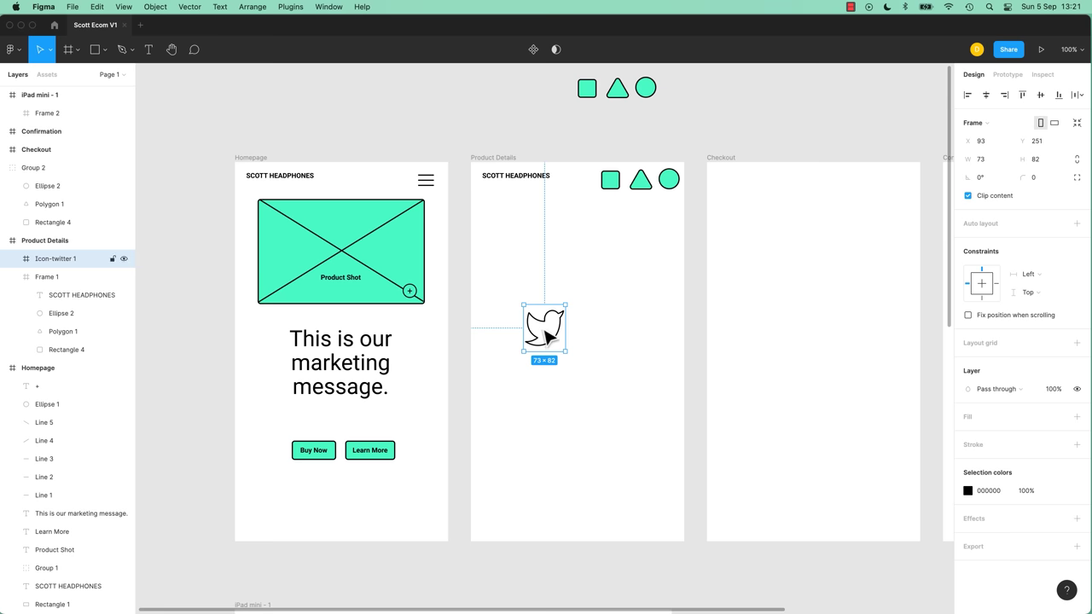
Undo the placement to remove the twitter icon from Product Details.
click(605, 199)
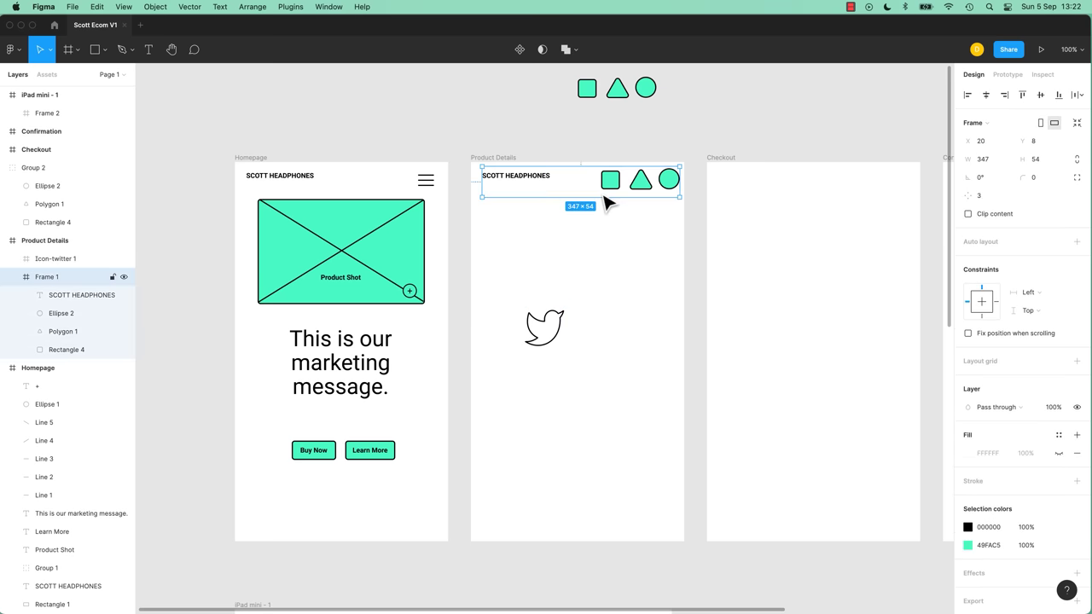
key(ctrl+z)
key(ctrl+z)
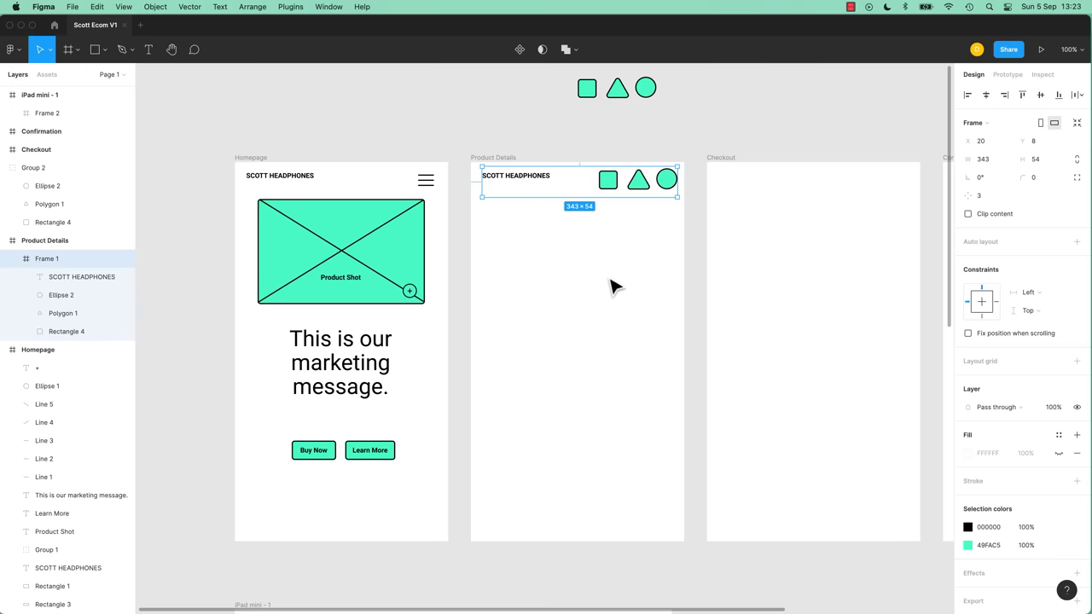
click(616, 89)
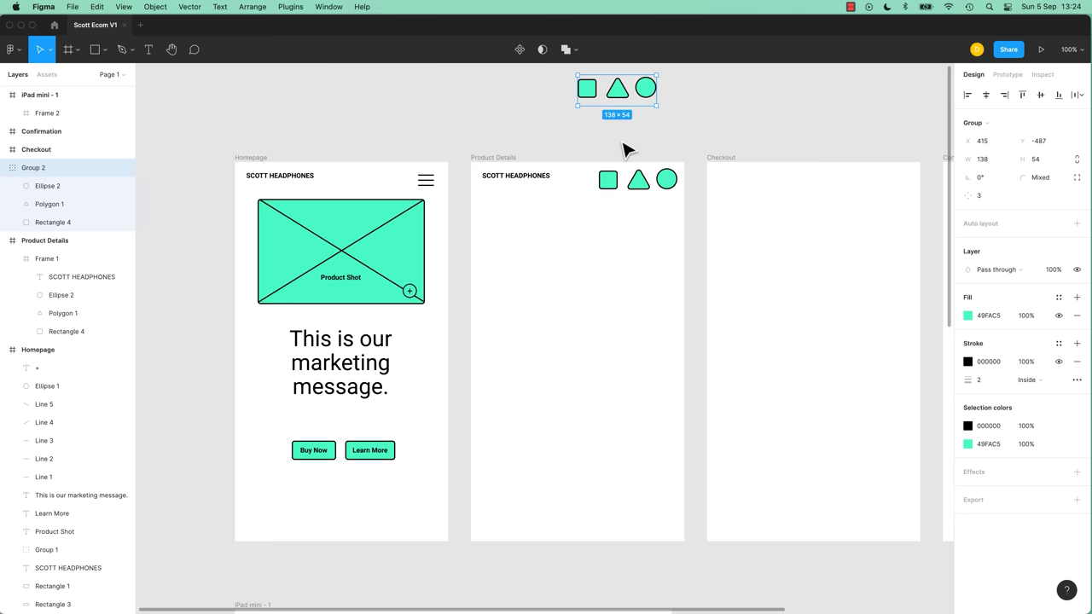
Drag Frame 1 out of Product Details, undo its flip, and drag it back in.
click(612, 195)
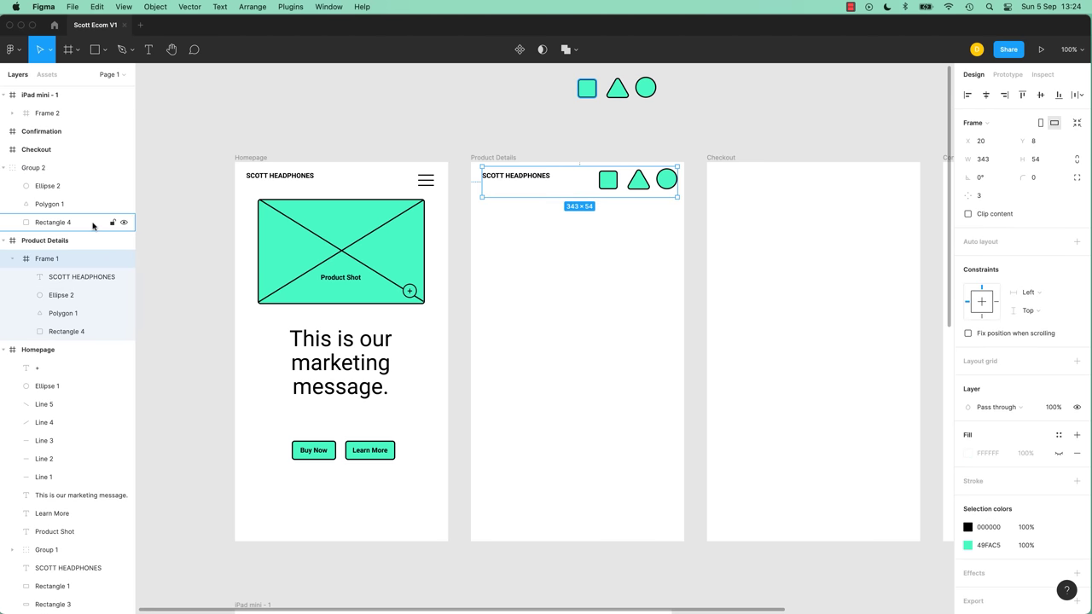
click(51, 241)
click(52, 257)
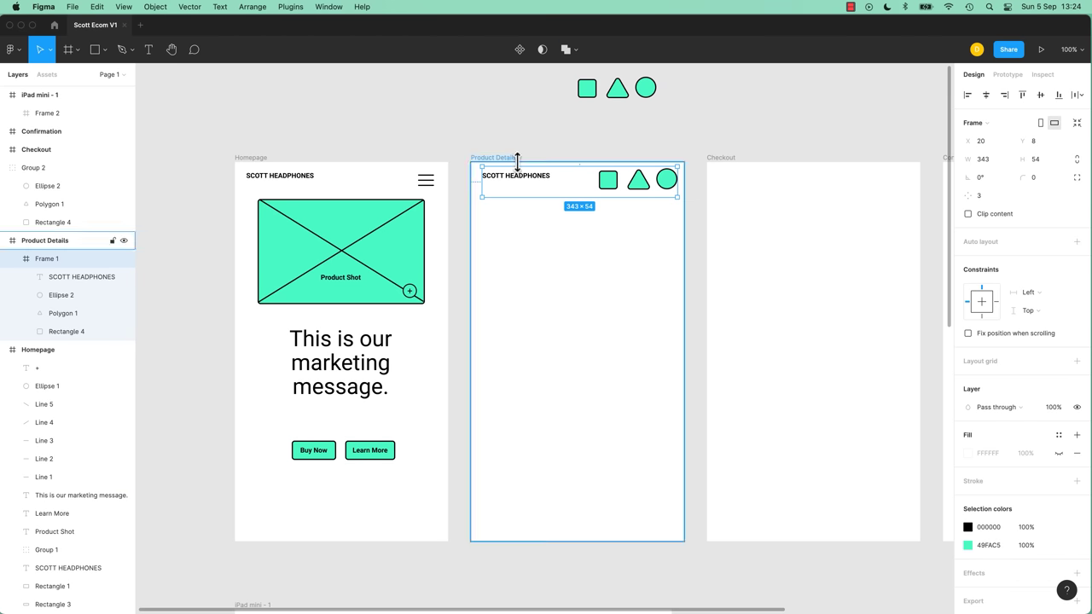
drag(504, 186, 408, 117)
drag(512, 102, 527, 248)
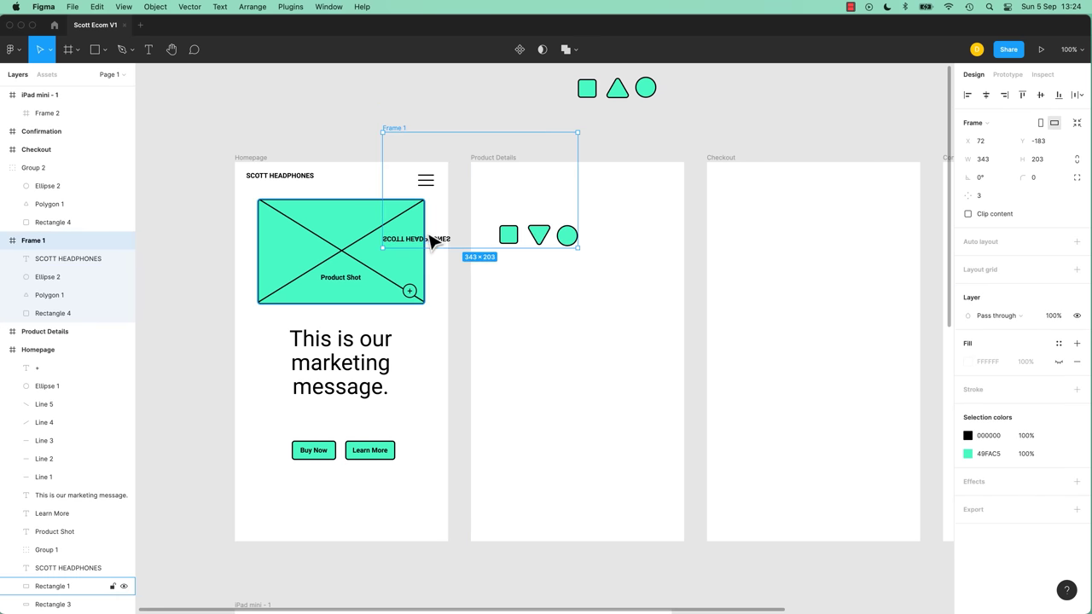
key(super+z)
drag(424, 126, 521, 227)
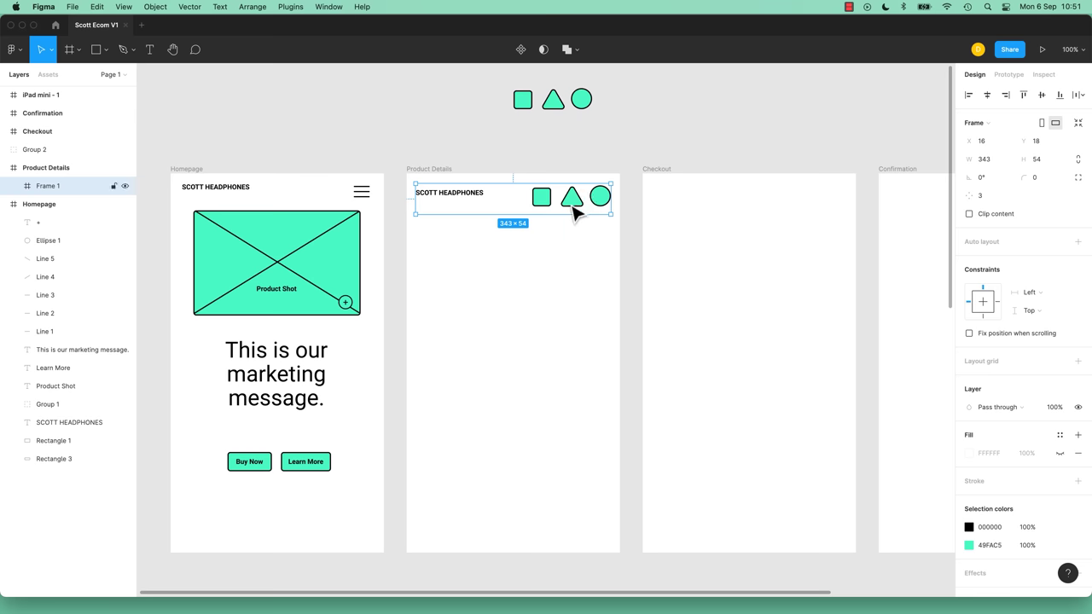
Remove the placeholder Frame 1 header and the spare Group 2 of shapes.
key(super+z)
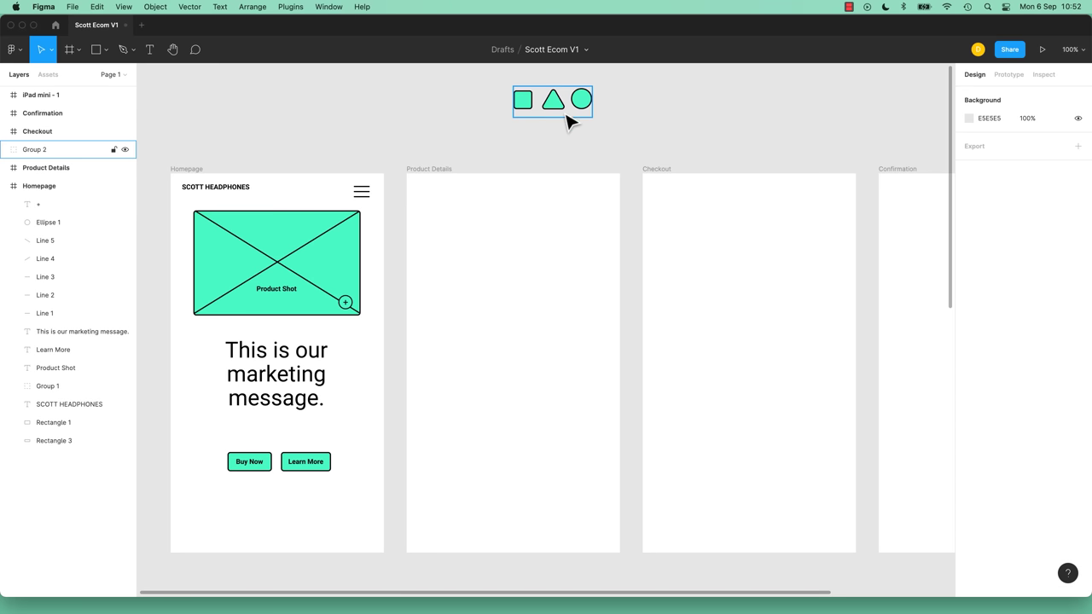
key(super+z)
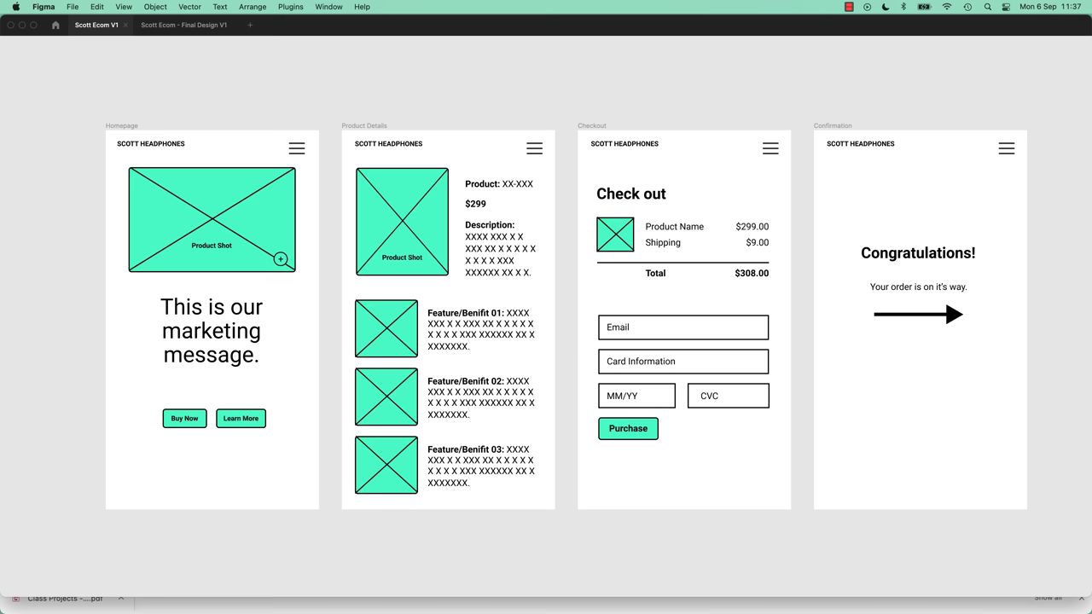
Open Class Projects - Figma Essentials.pdf from Exercise Files and select the project 01 brief.
key(super+Tab)
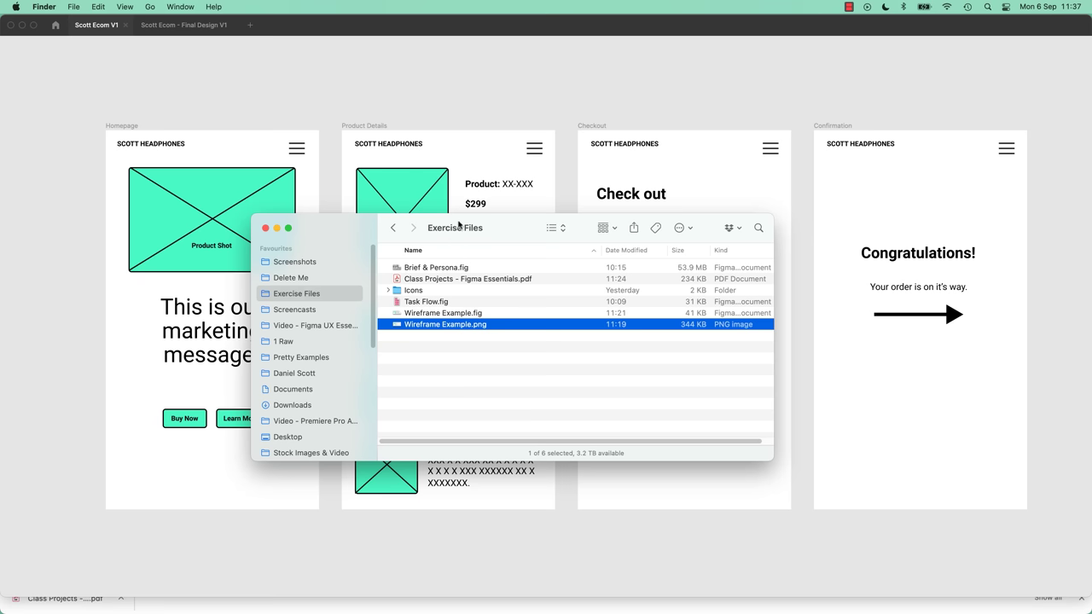
click(443, 381)
click(432, 283)
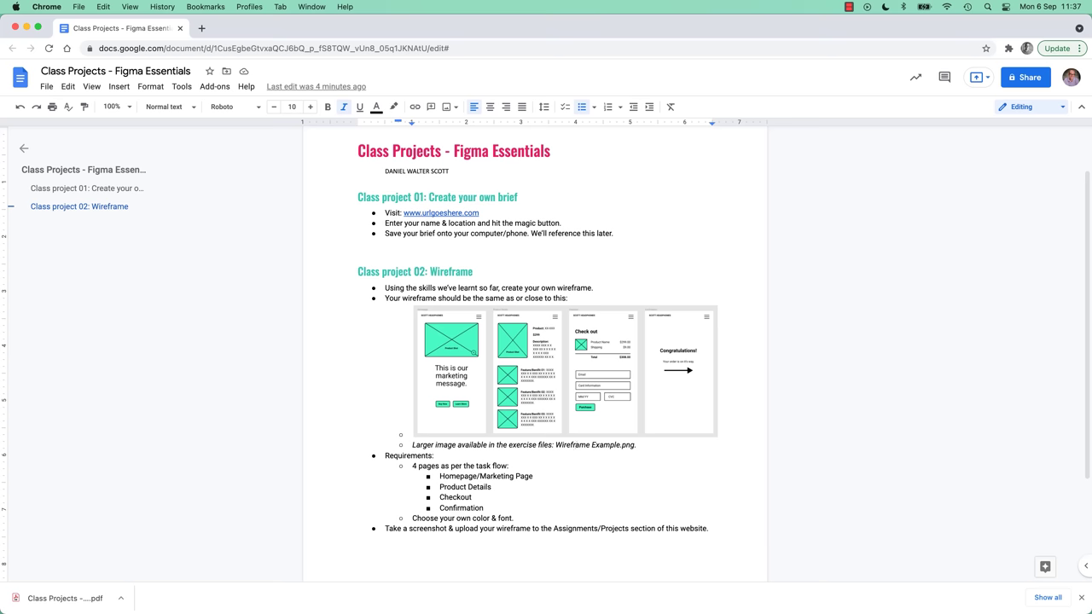
drag(629, 239, 339, 209)
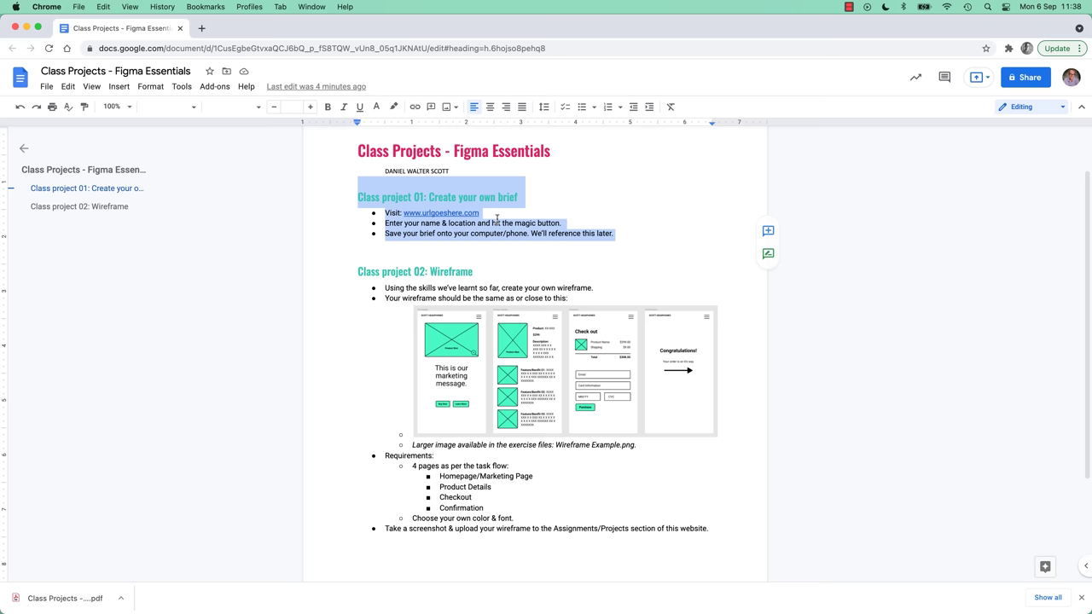
Review the Class project 02: Wireframe instructions and example image.
click(412, 216)
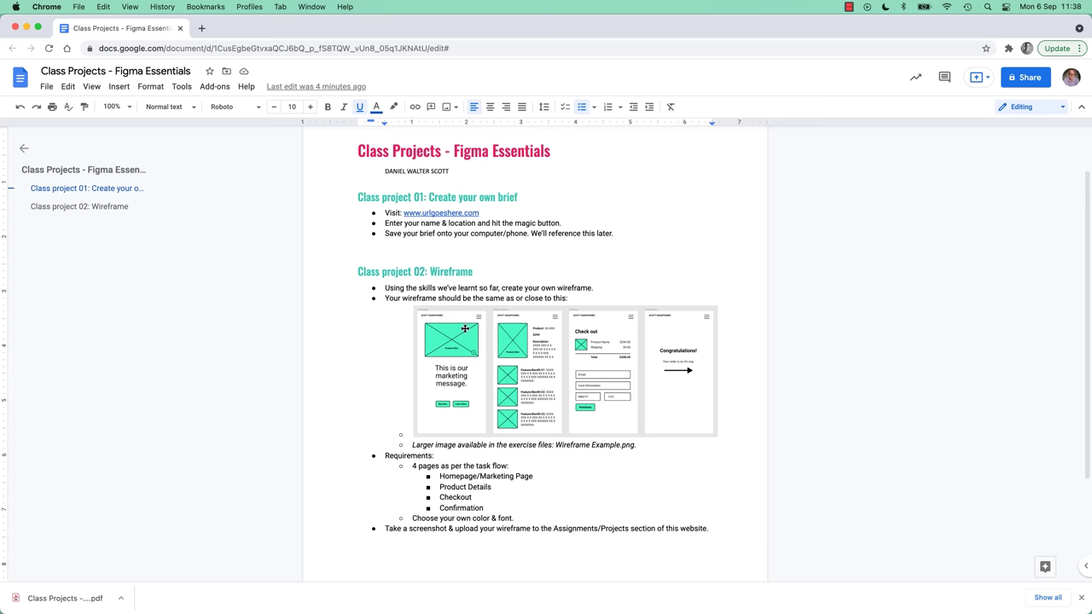
drag(381, 288, 606, 290)
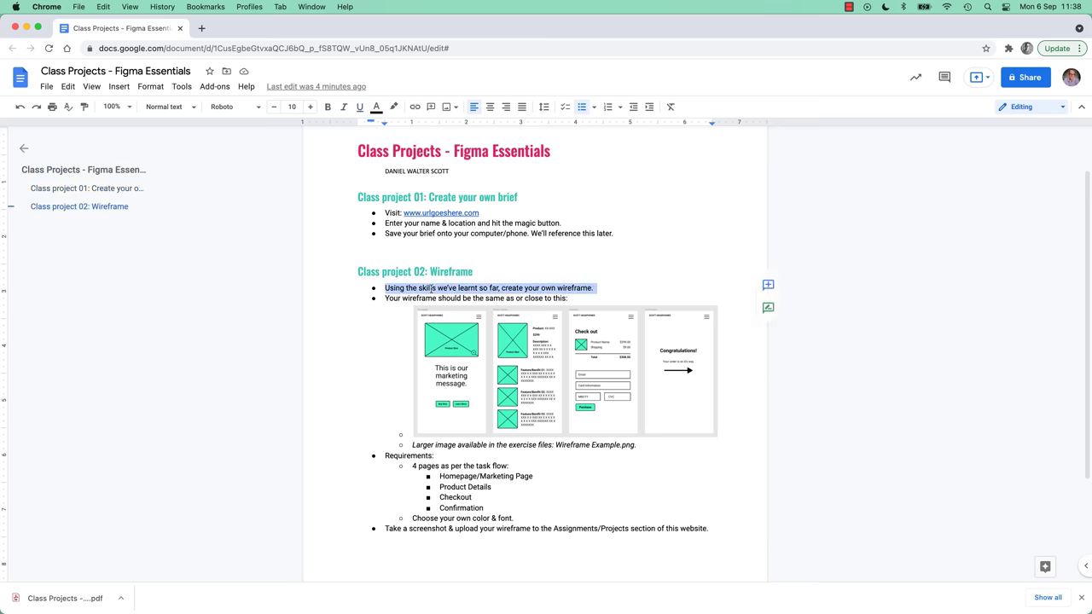
click(466, 361)
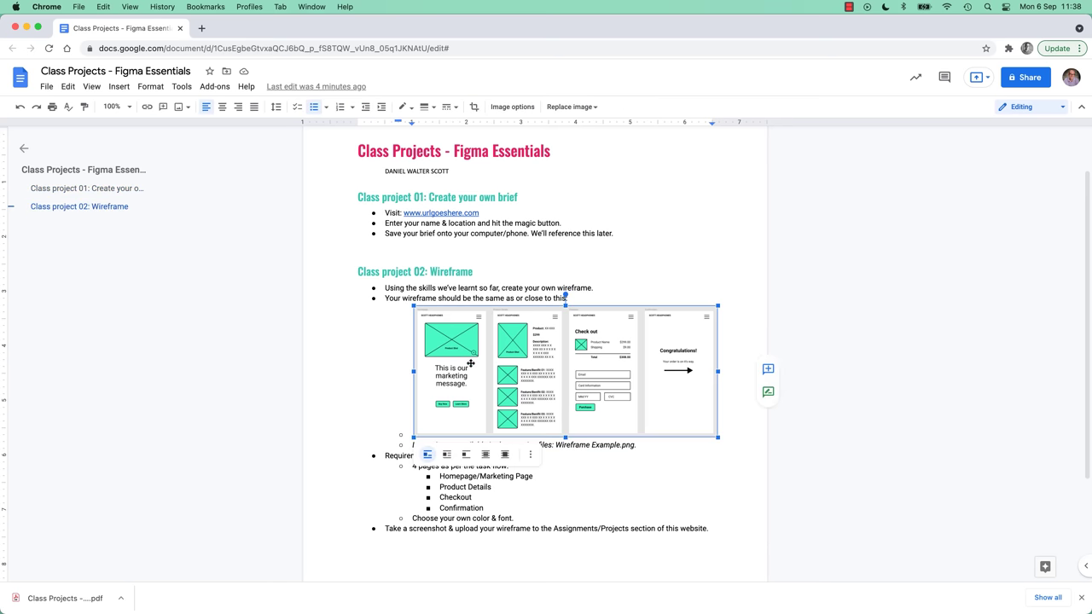
click(607, 449)
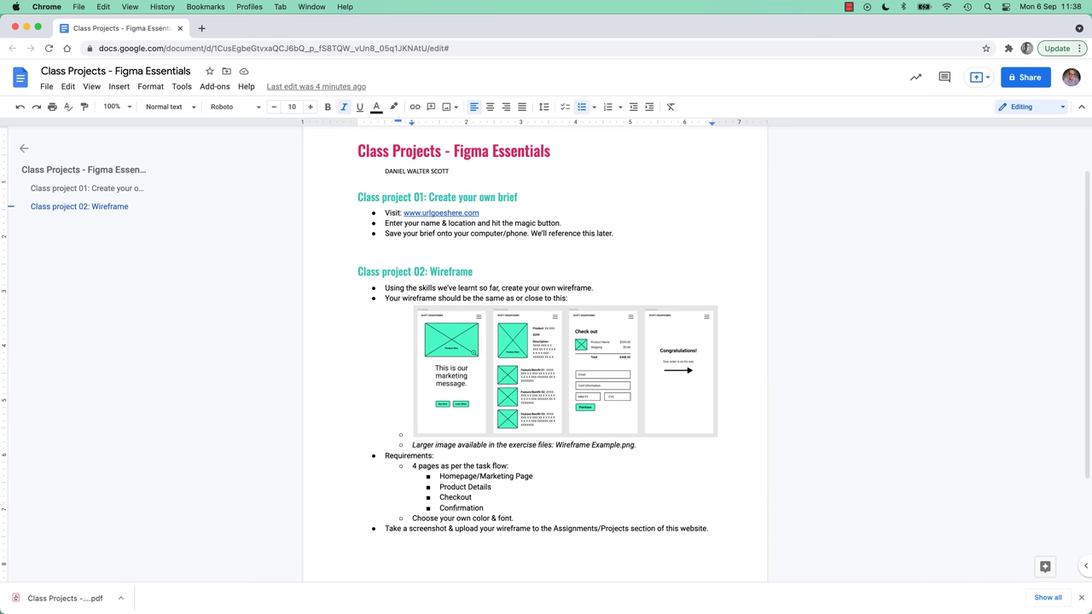
Select Wireframe Example.png in the Exercise Files folder.
key(super+Tab)
click(463, 356)
click(445, 327)
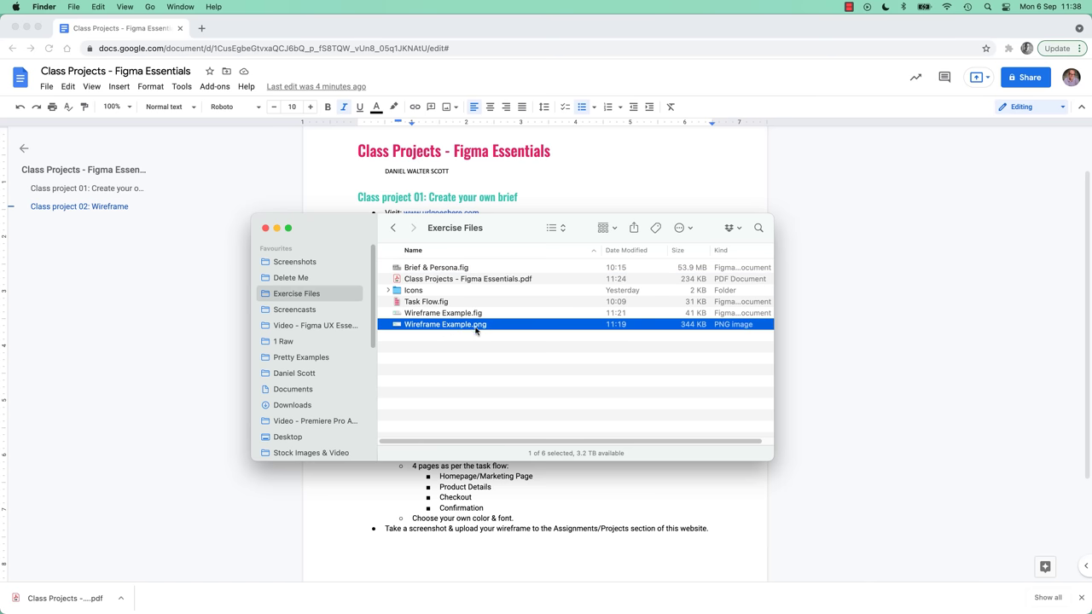
Preview Wireframe Example.png in Quick Look, then return to Figma's Drafts.
key(space)
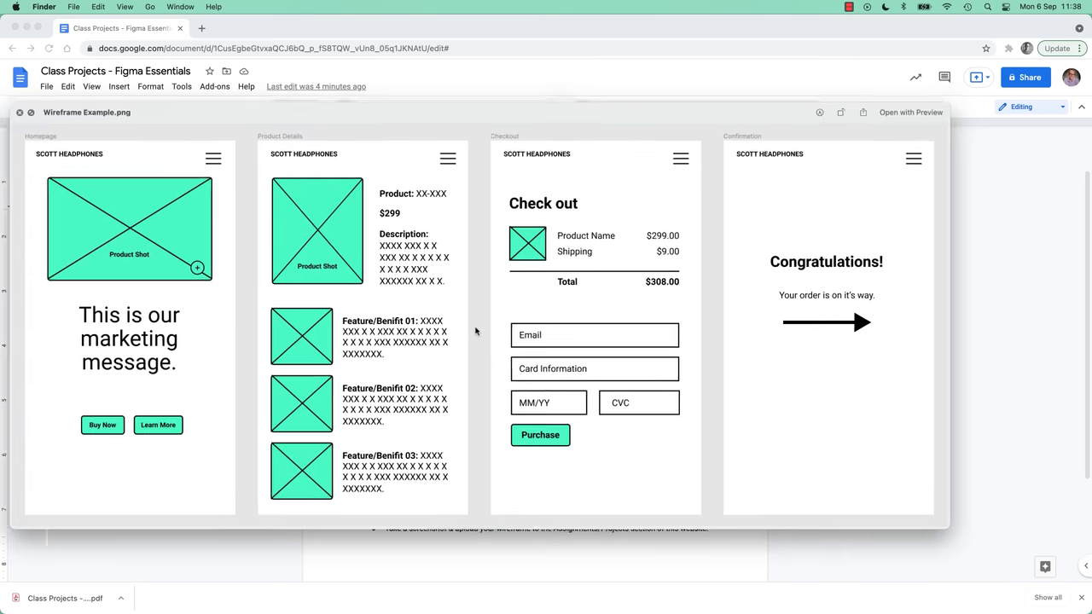
key(space)
key(Up)
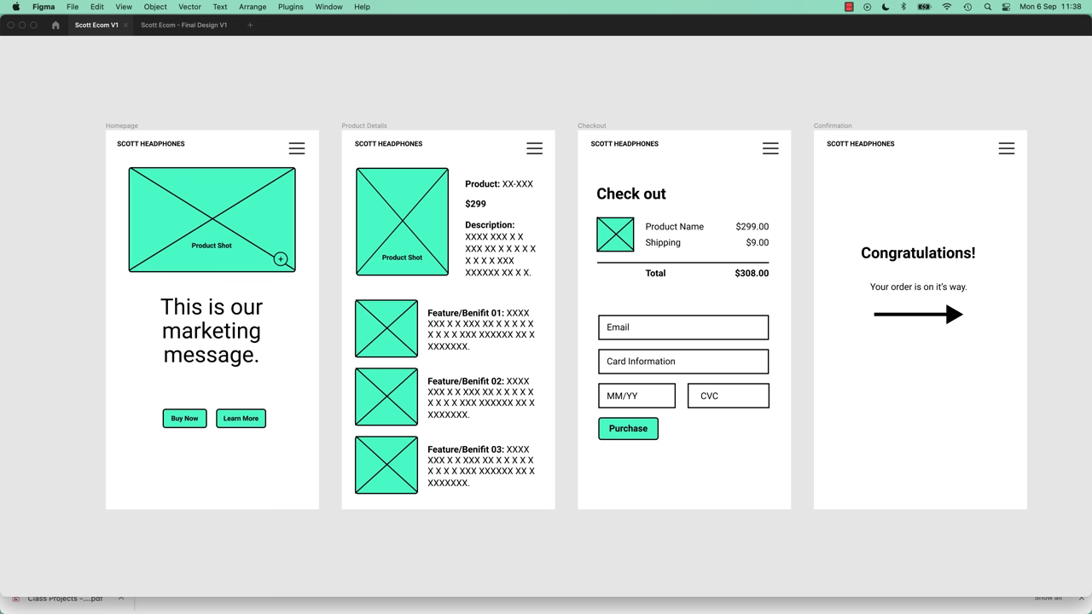
click(54, 26)
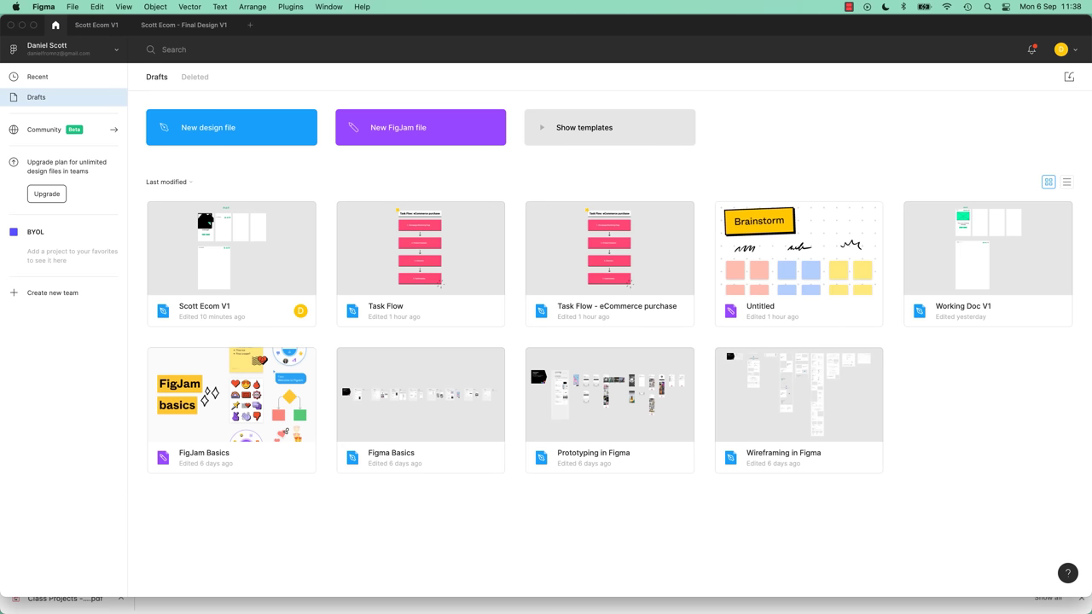
Highlight the four required pages and 'Choose your own color & font' in the brief.
key(super+Tab)
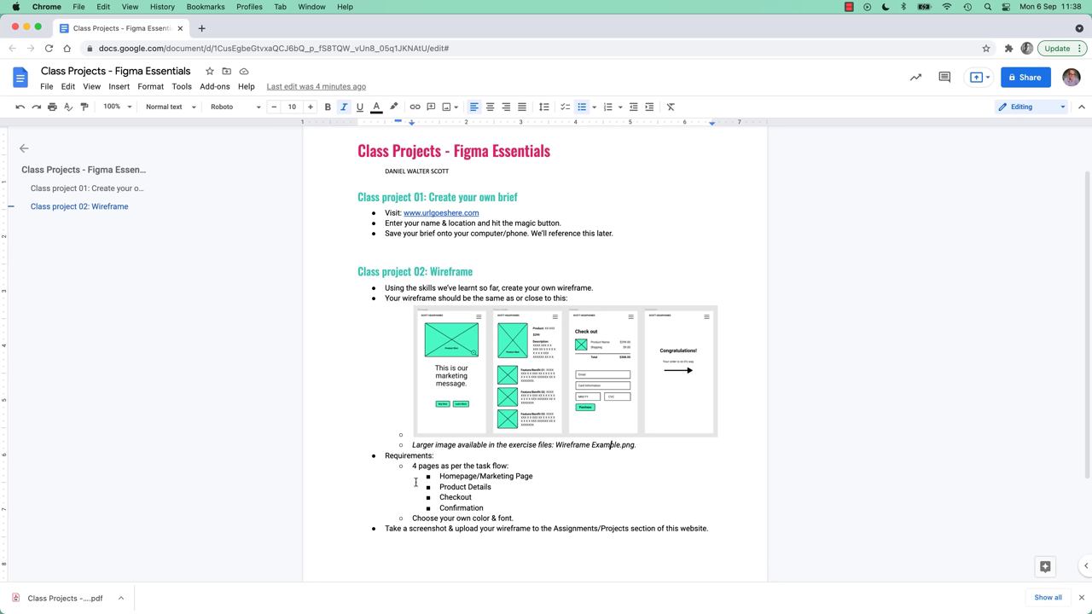
drag(413, 467, 512, 468)
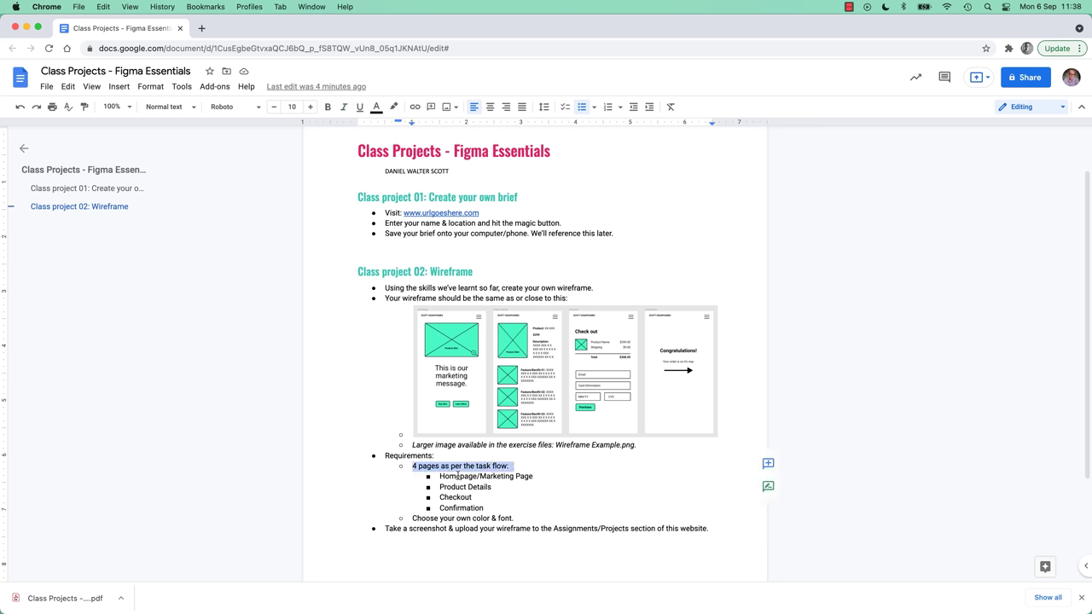
drag(440, 476, 485, 509)
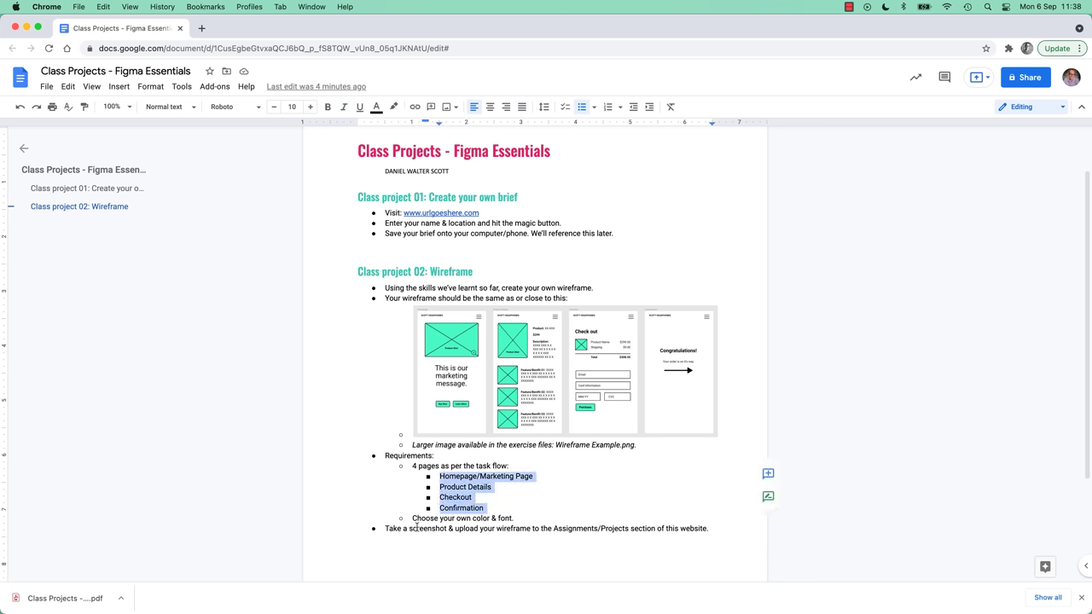
drag(413, 518, 513, 522)
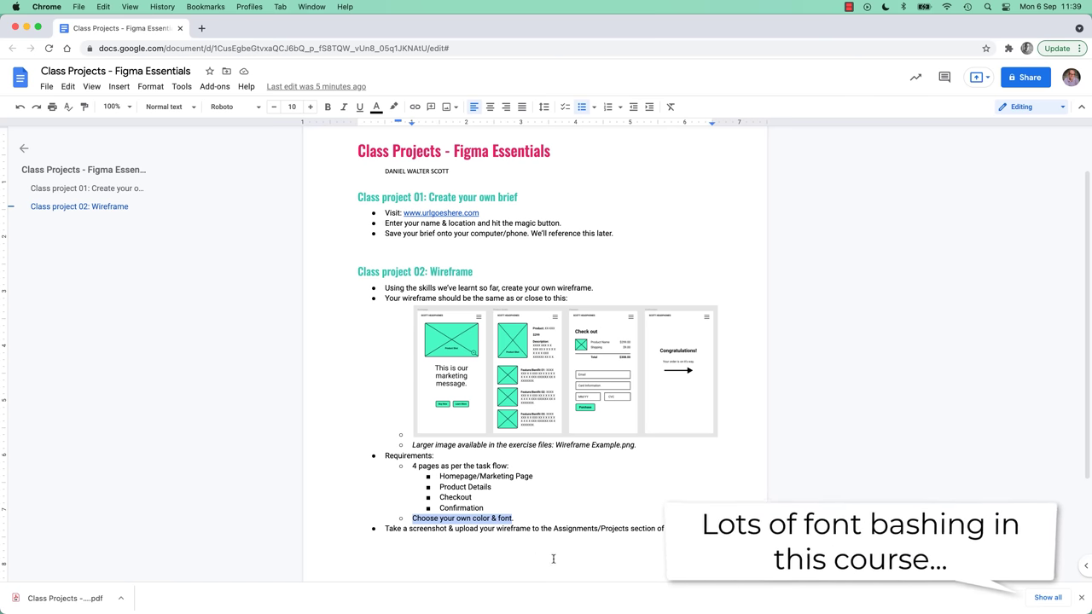
click(413, 533)
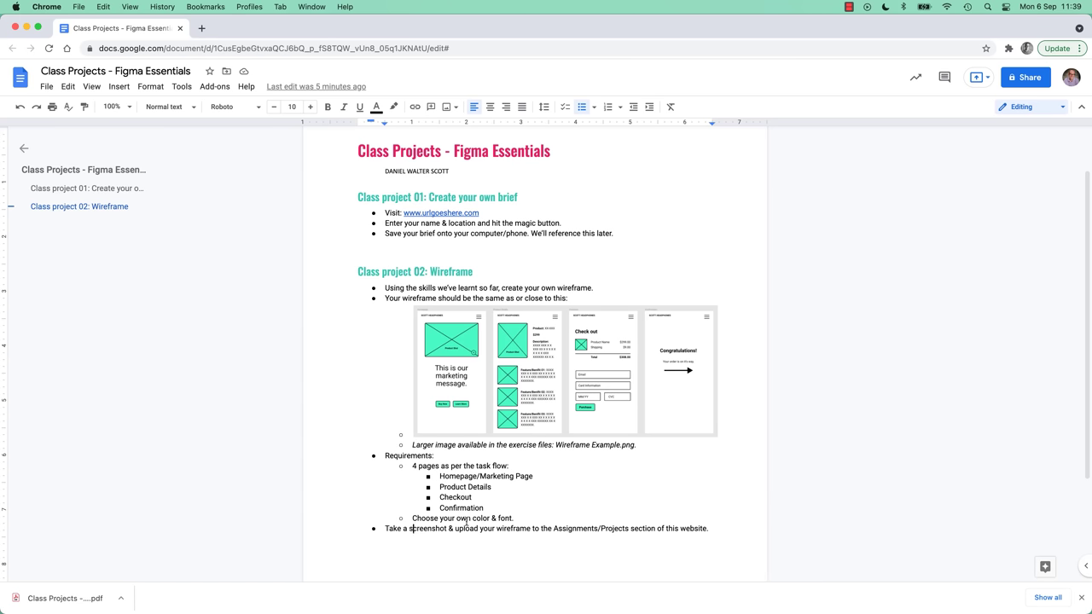
key(super+Tab)
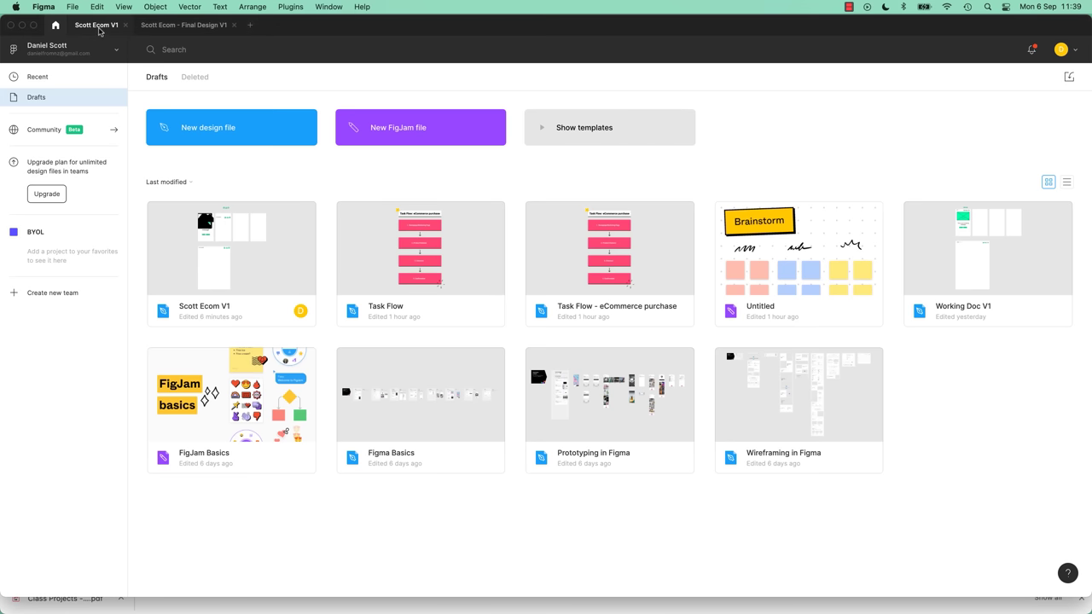
Open the Scott Ecom V1 file and drag out a frame with the F tool.
click(102, 29)
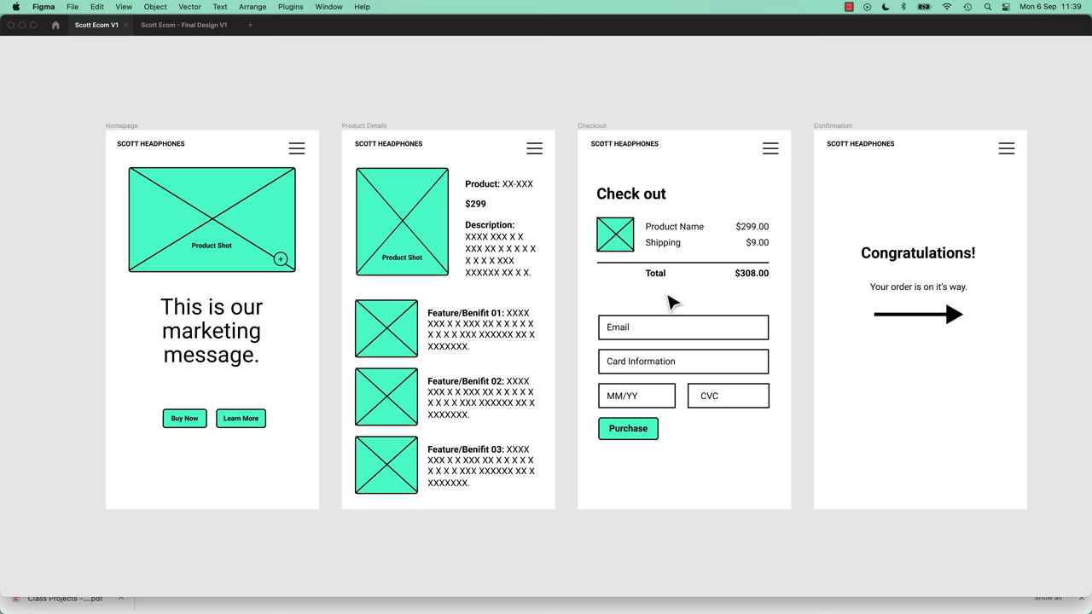
key(f)
drag(73, 101, 1065, 558)
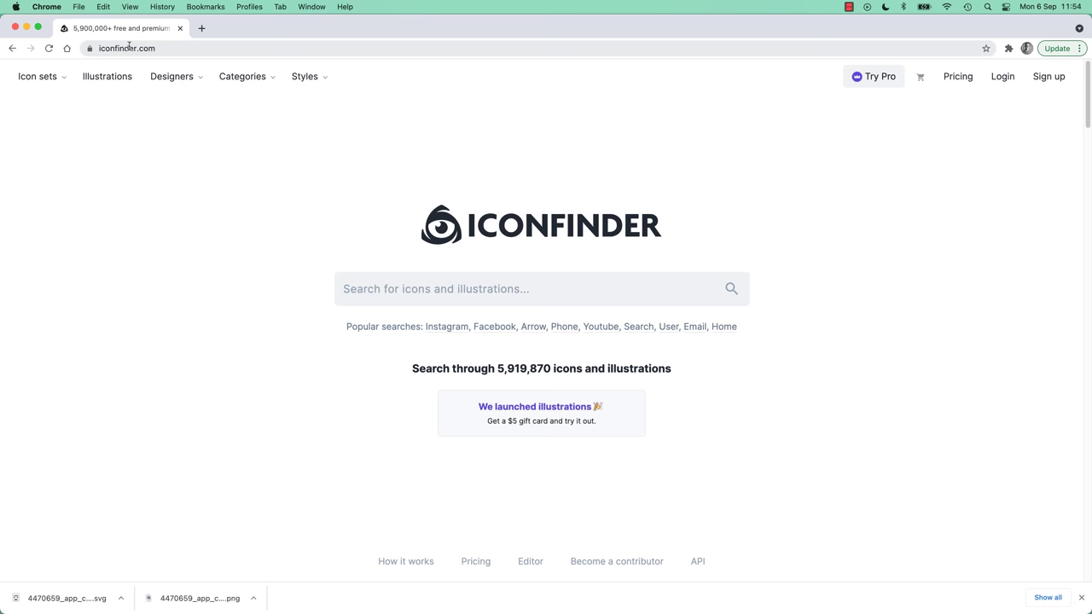
Rerun the 'shopping icon' search and filter the results to Free icons.
click(435, 293)
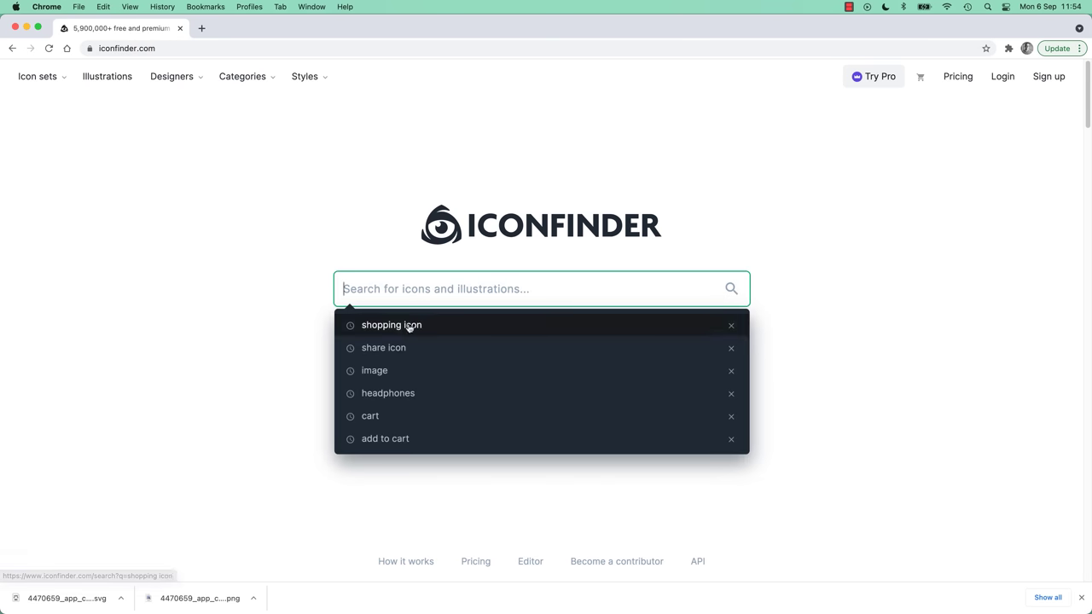
click(409, 324)
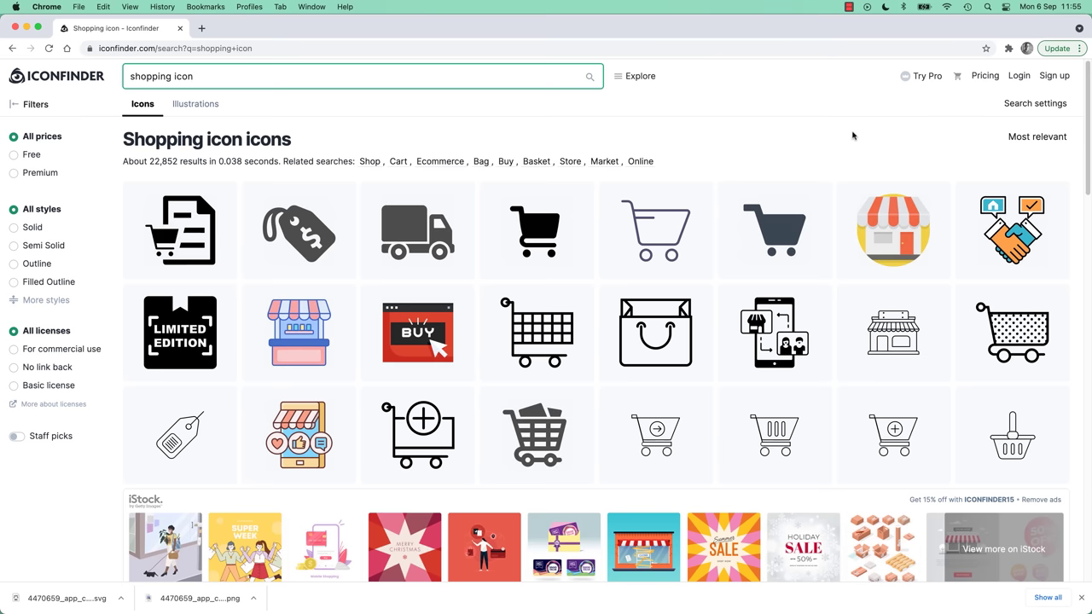
click(32, 155)
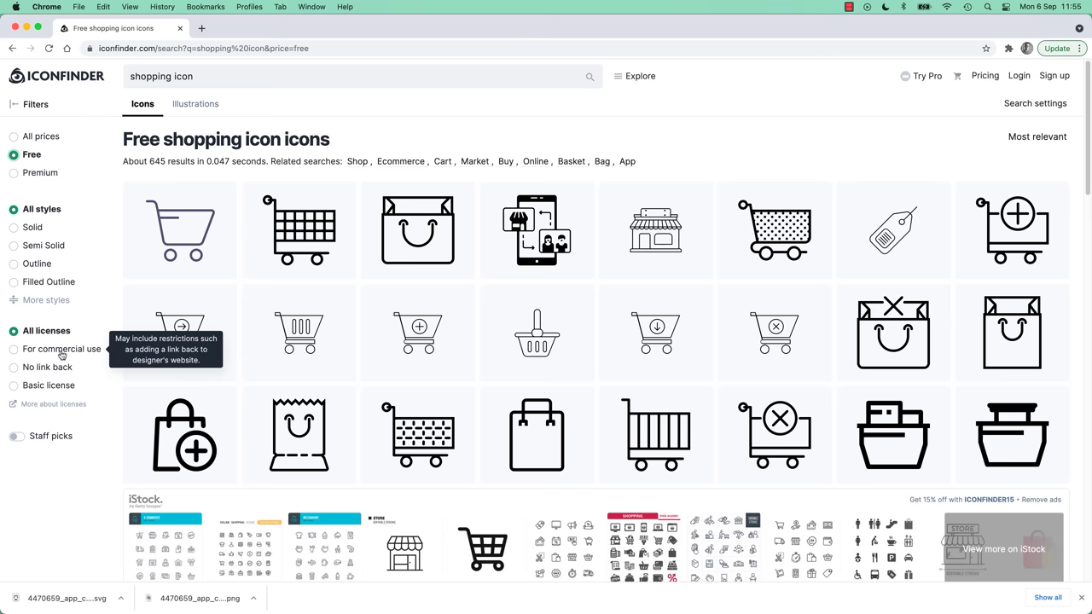
Add the No link back license filter and scroll through the results.
mouse_move(36, 372)
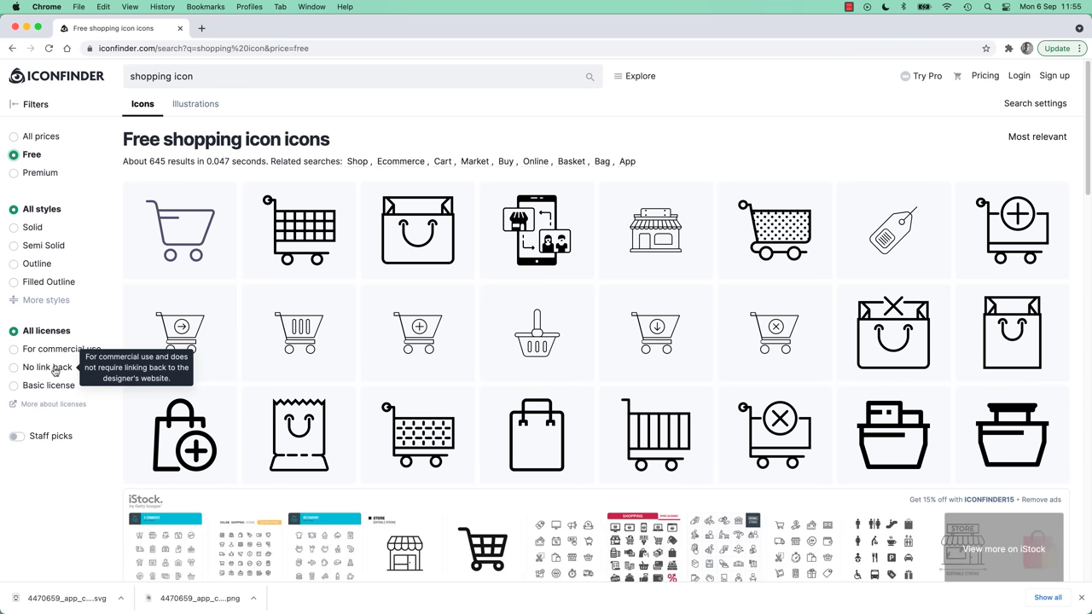
click(54, 368)
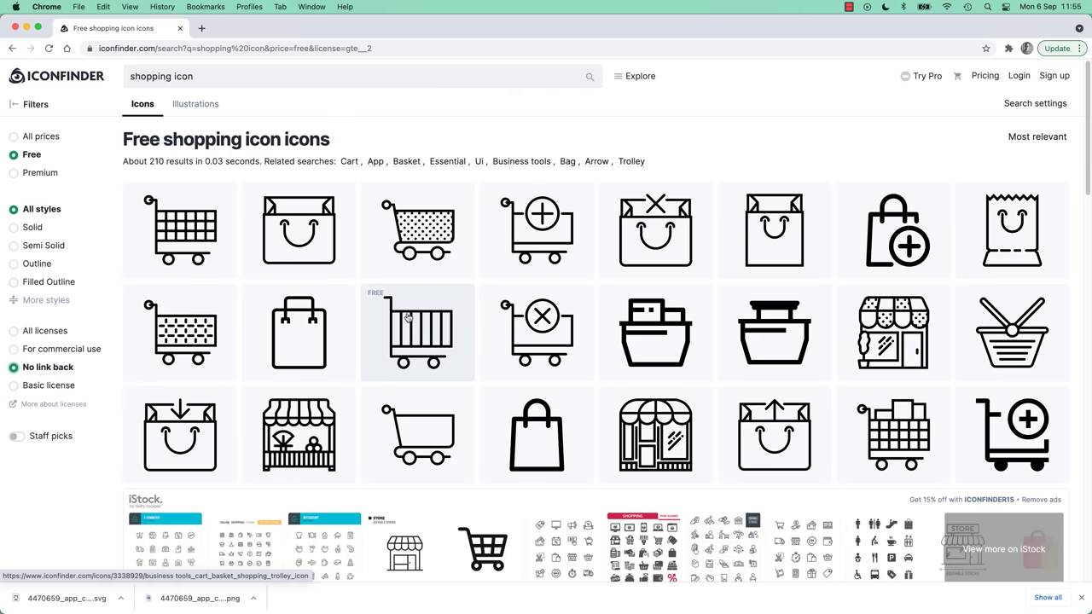
scroll(410, 328, down, 2)
scroll(411, 329, down, 5)
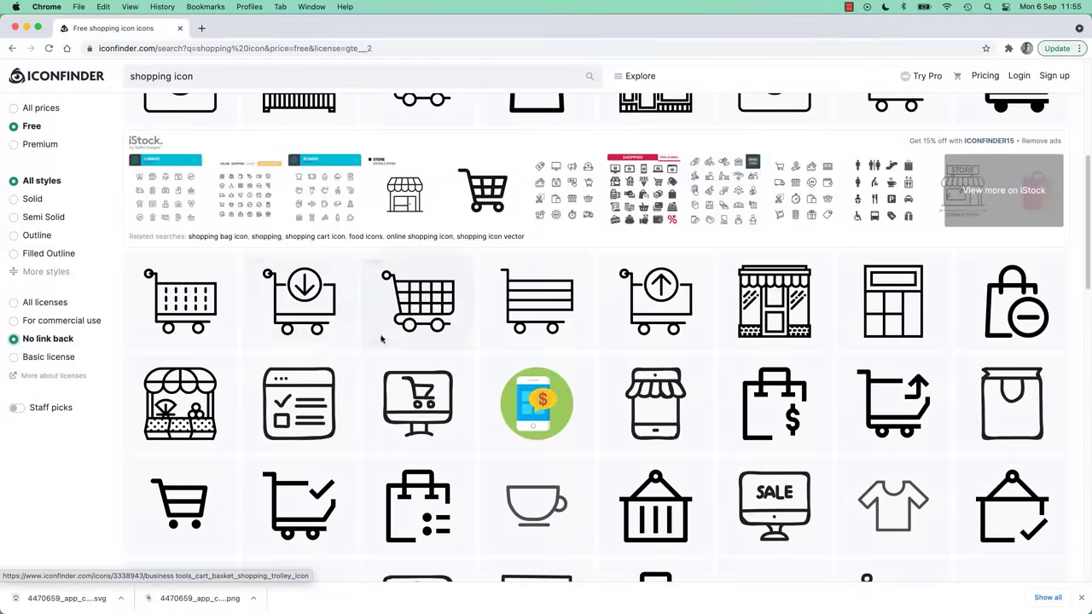
scroll(349, 359, down, 2)
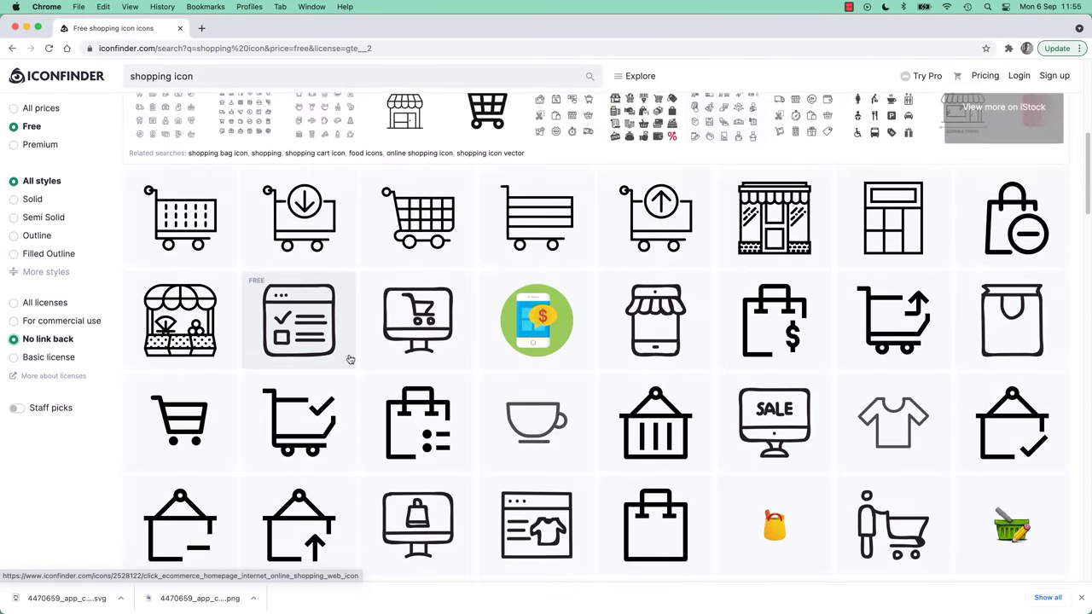
scroll(349, 359, down, 3)
scroll(349, 358, down, 3)
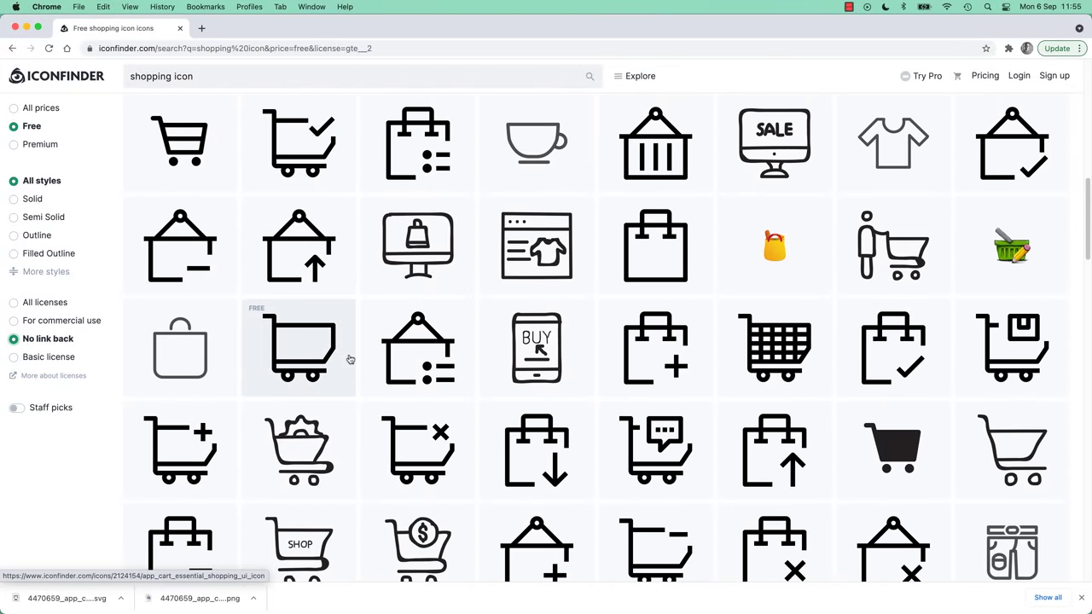
scroll(349, 358, down, 2)
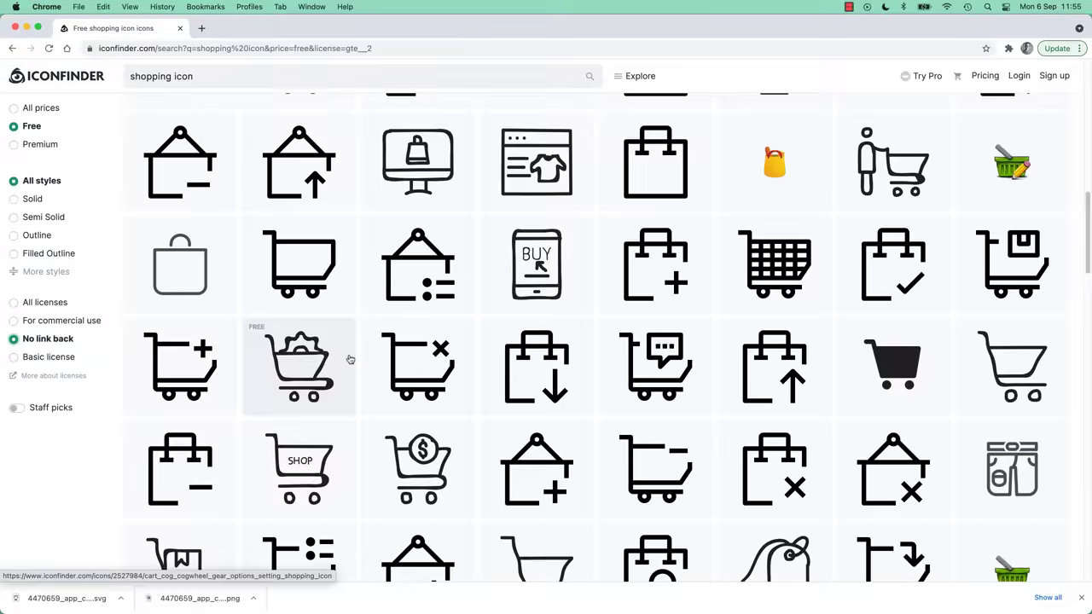
scroll(349, 359, up, 4)
scroll(349, 358, up, 3)
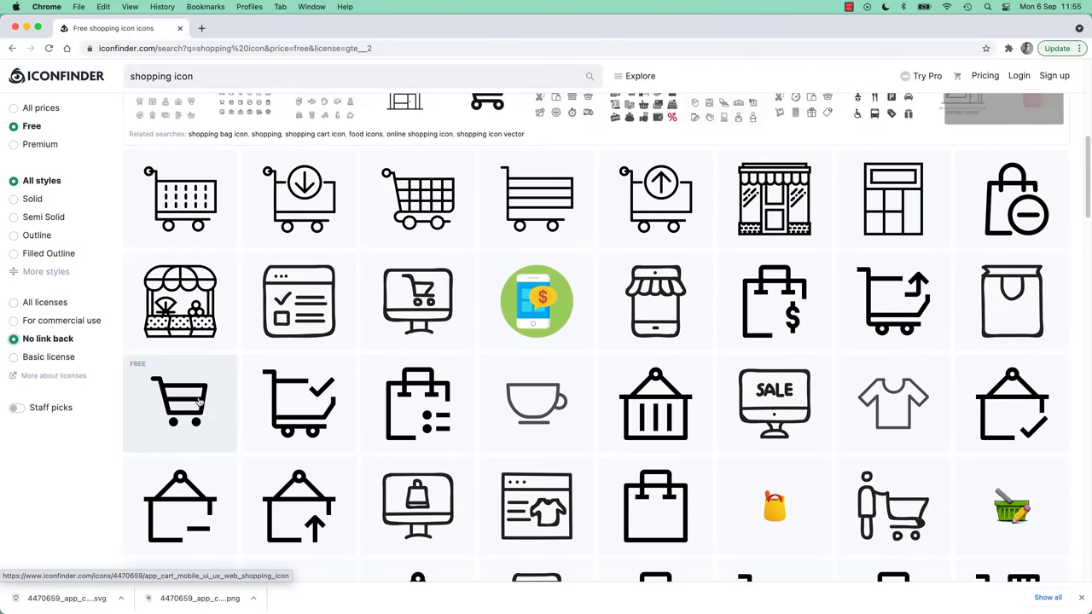
Download the plain shopping-cart icon as a 48 px PNG to the Desktop.
click(158, 408)
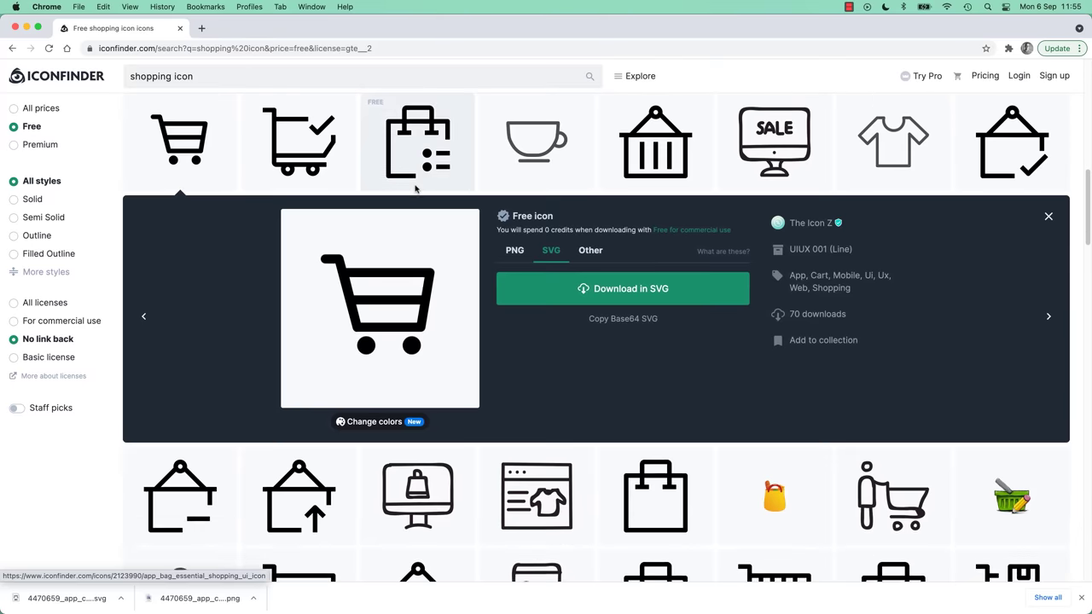
click(514, 250)
click(548, 253)
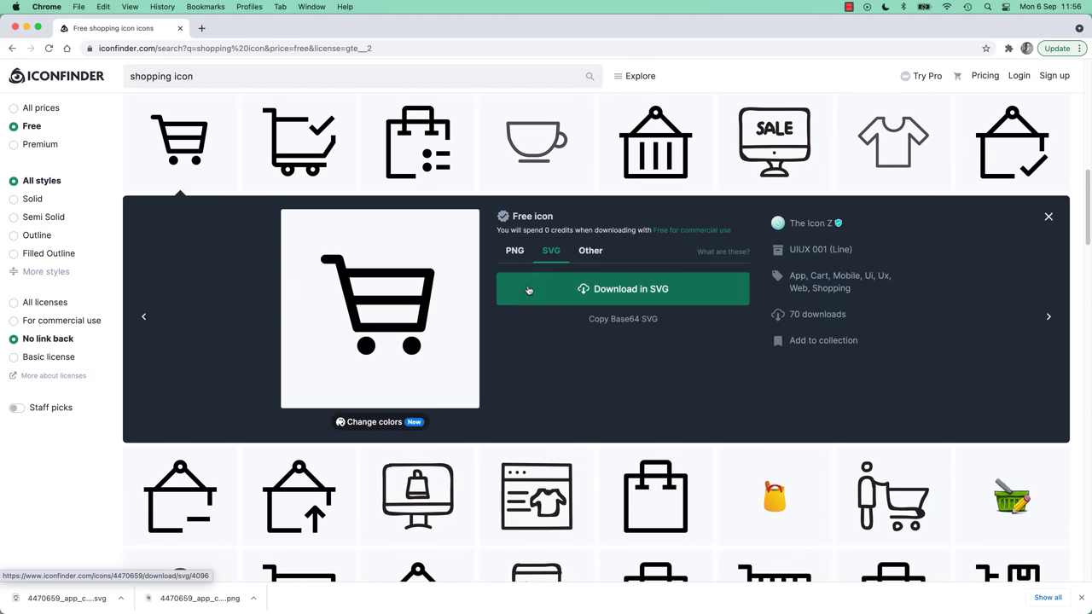
click(518, 252)
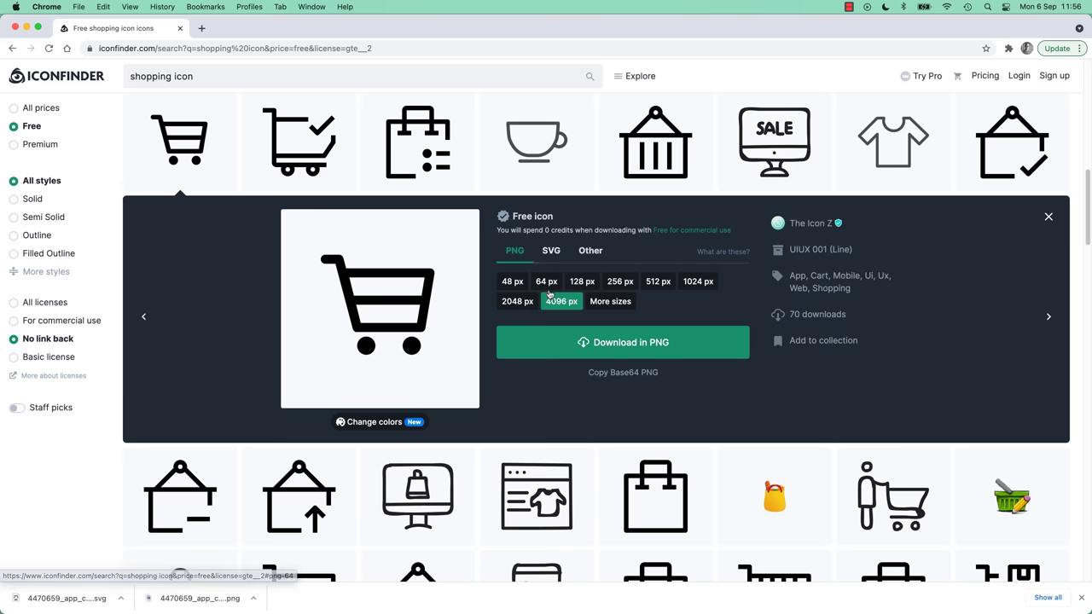
click(509, 284)
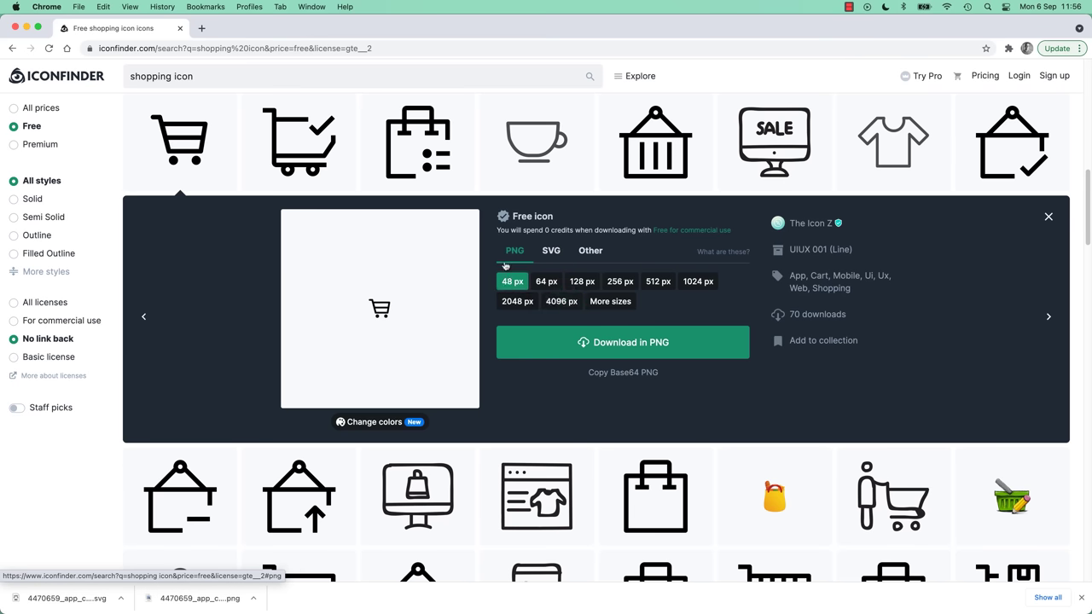
click(622, 344)
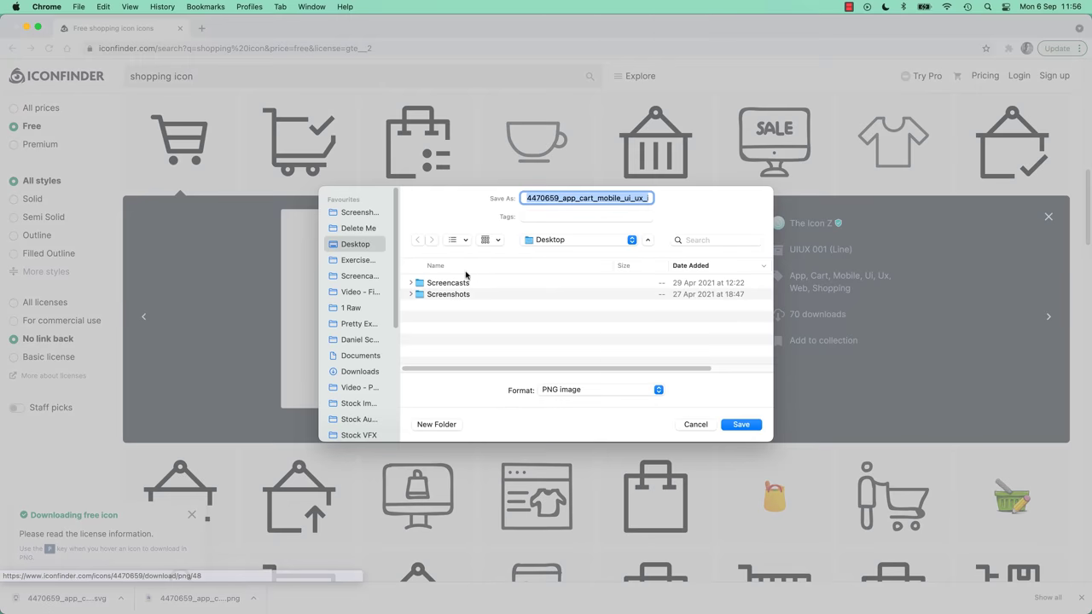
click(741, 425)
Save the same cart icon as an SVG to the Desktop too.
click(550, 250)
click(640, 295)
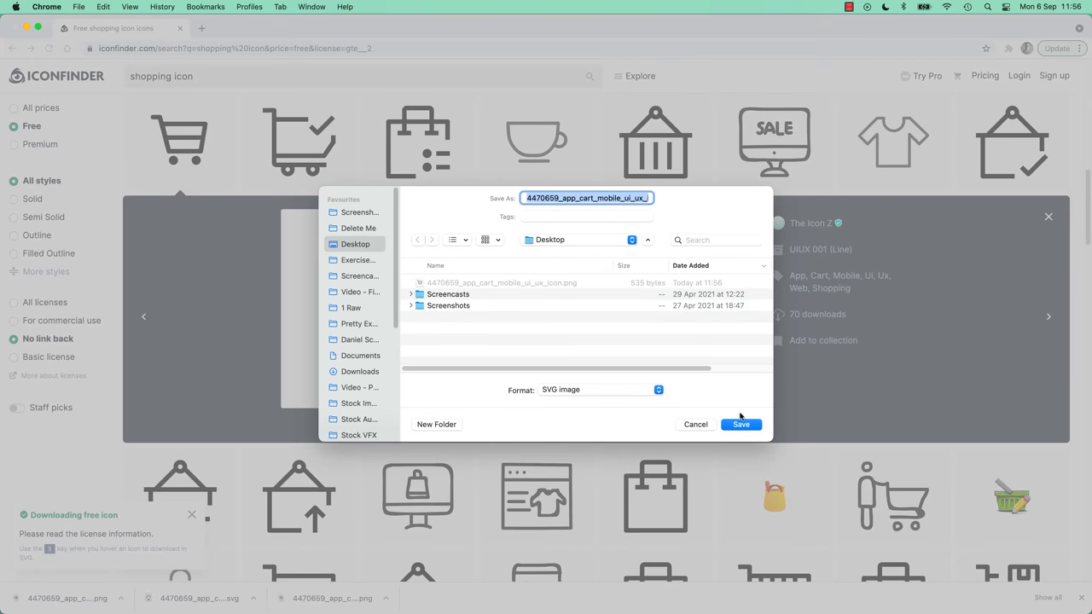
click(742, 424)
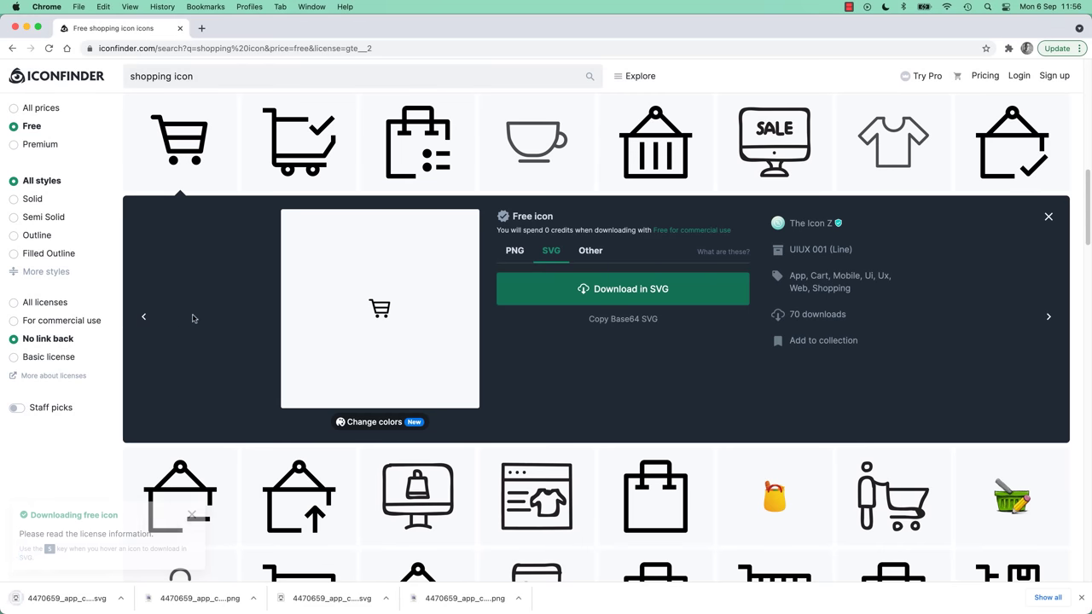
key(super+Tab)
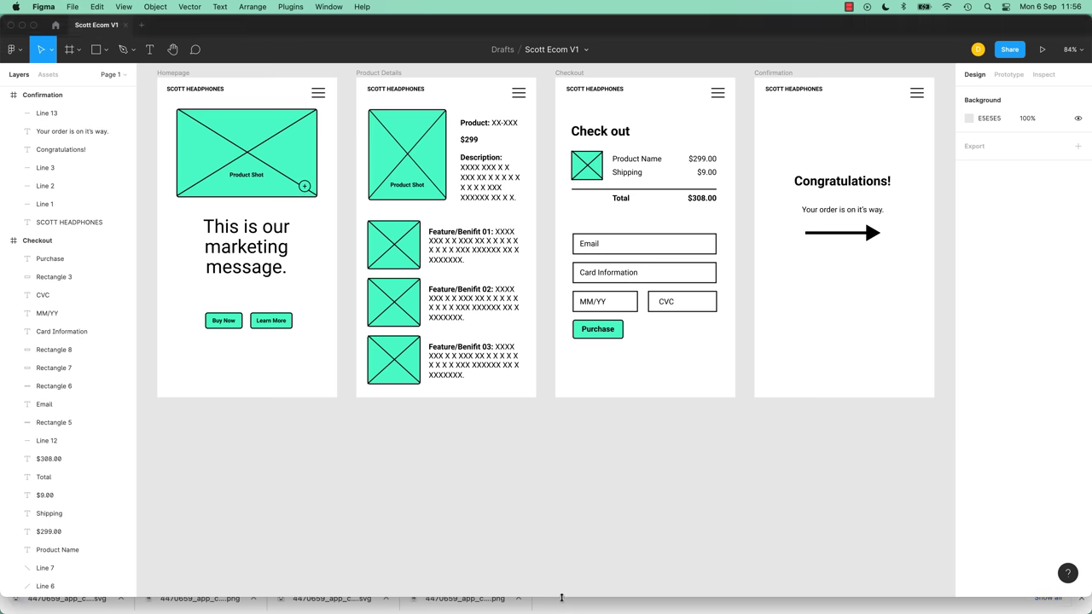
Import both the SVG and PNG cart icon files via Place image.
double_click(562, 598)
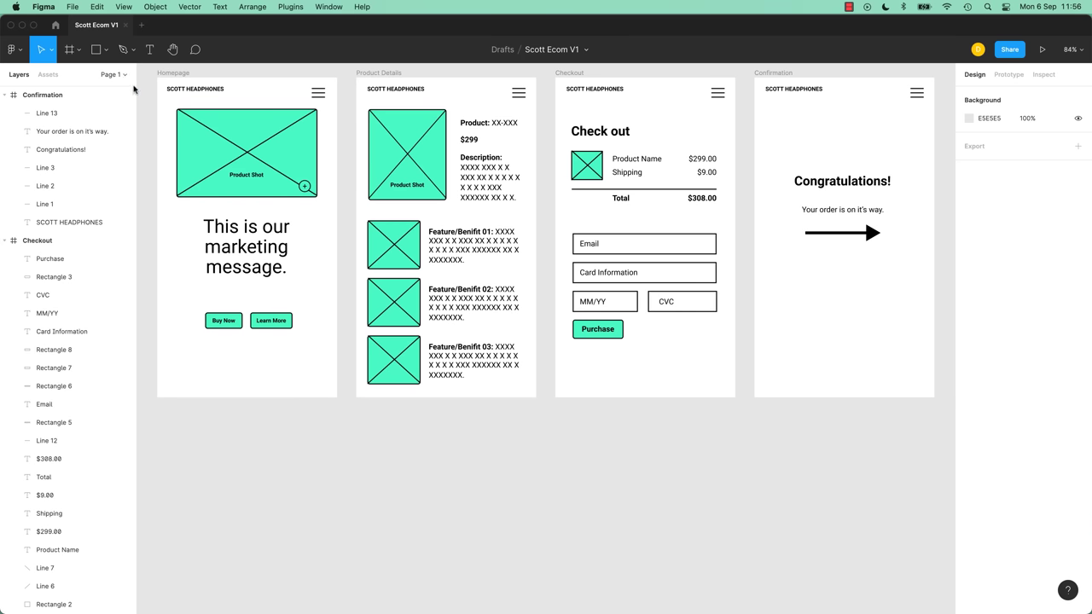
click(107, 53)
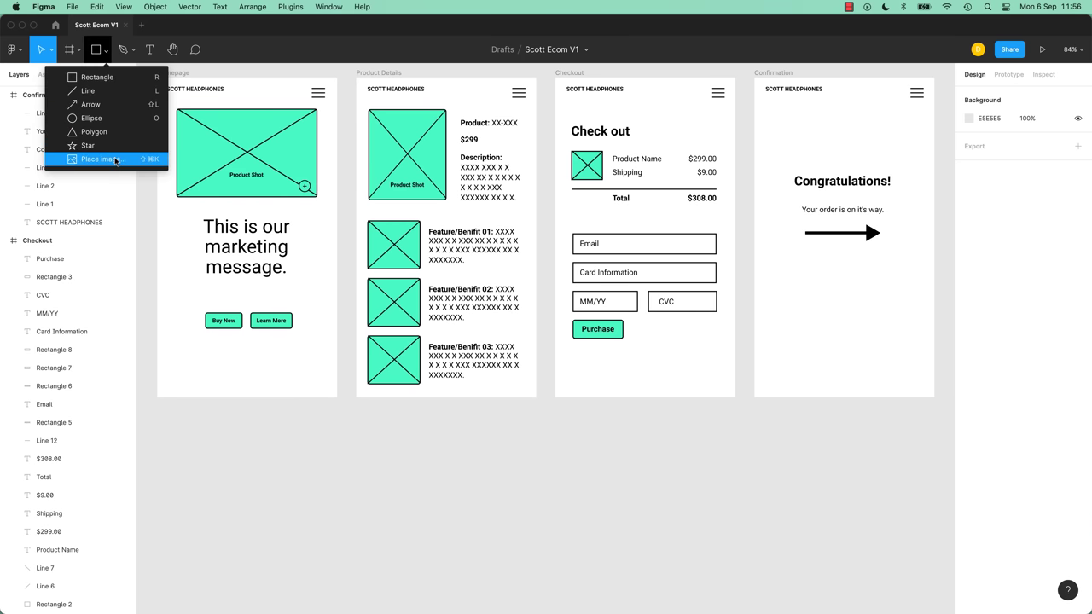
click(102, 159)
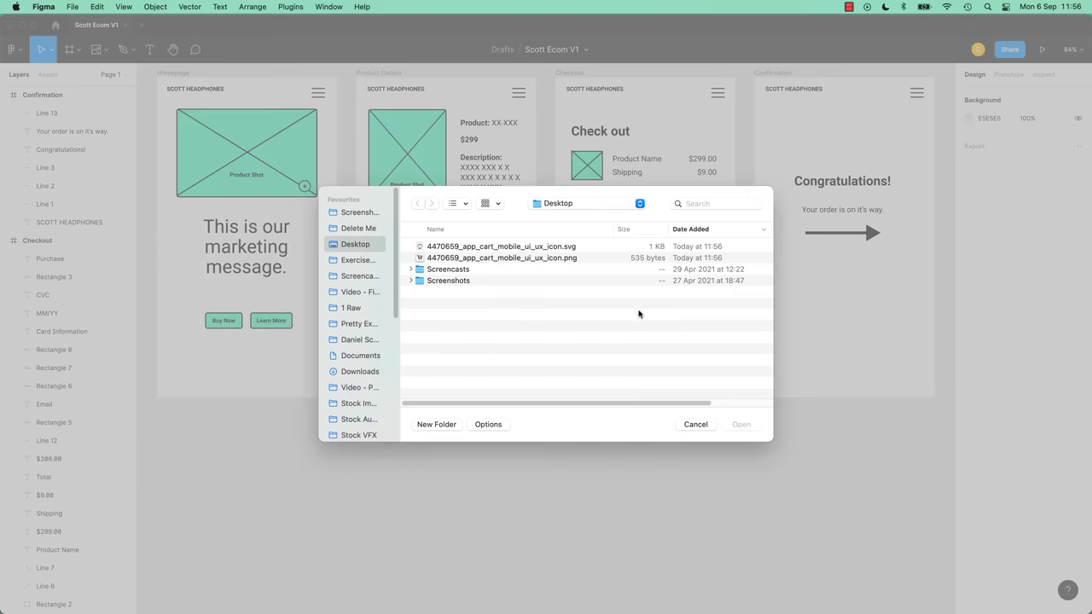
click(519, 247)
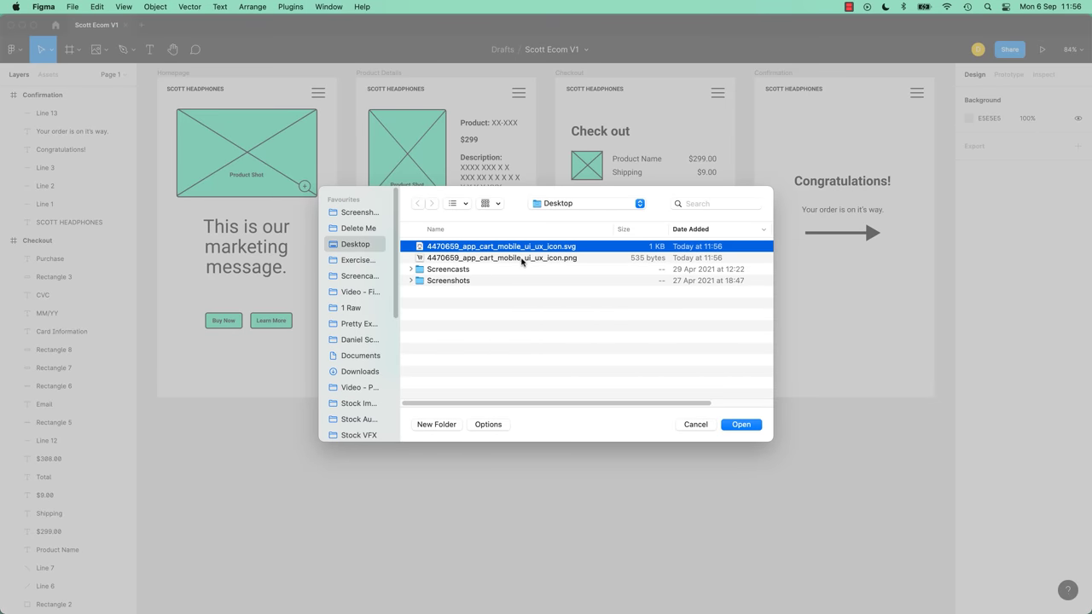
shift+click(521, 259)
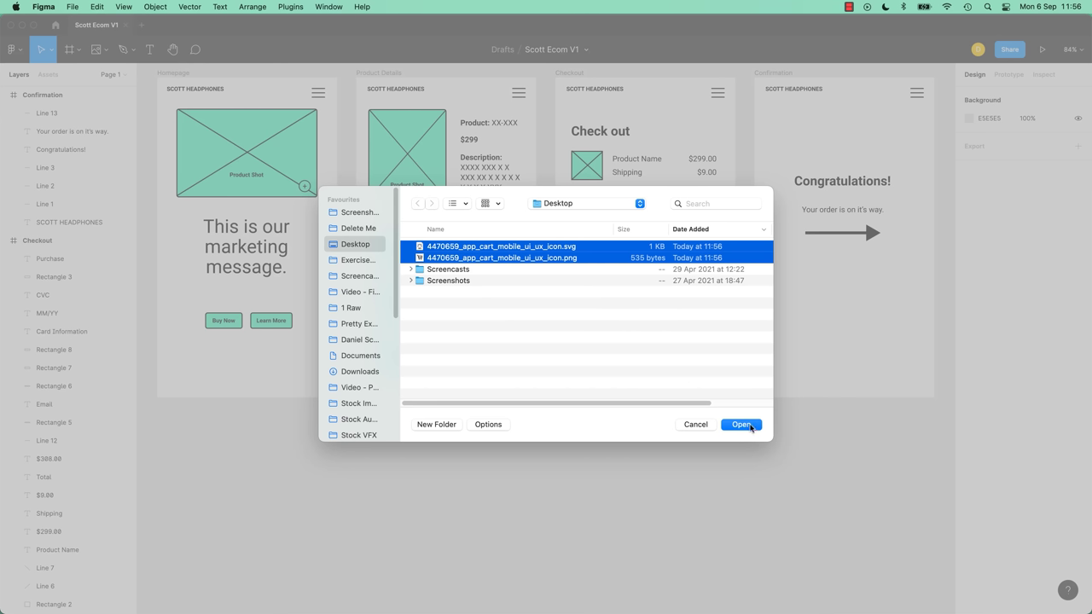
click(751, 428)
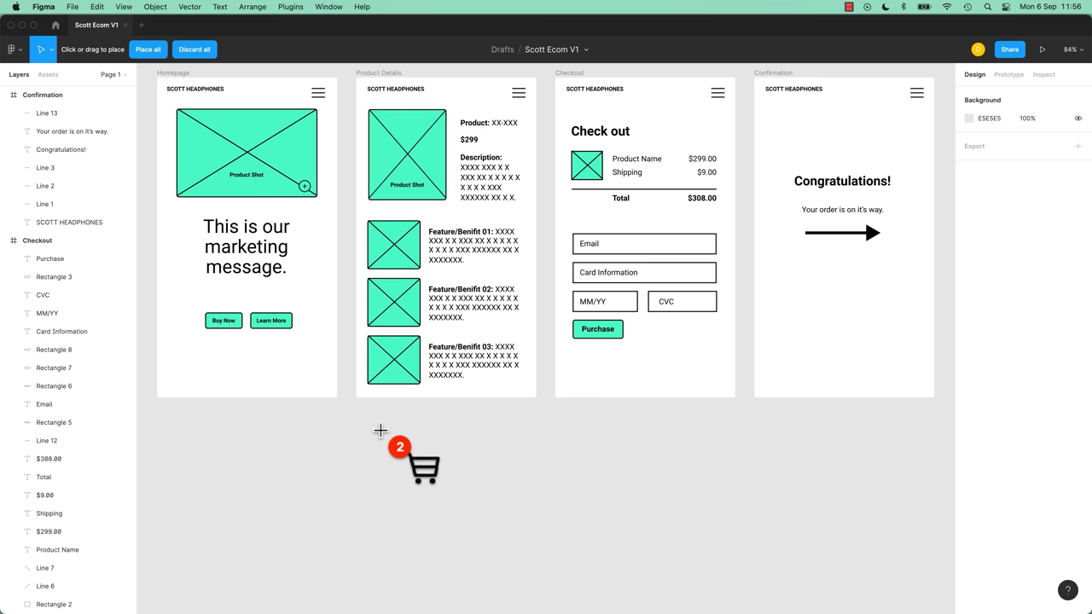
Drop the PNG and SVG carts side by side below the frames and inspect each.
drag(380, 431, 470, 503)
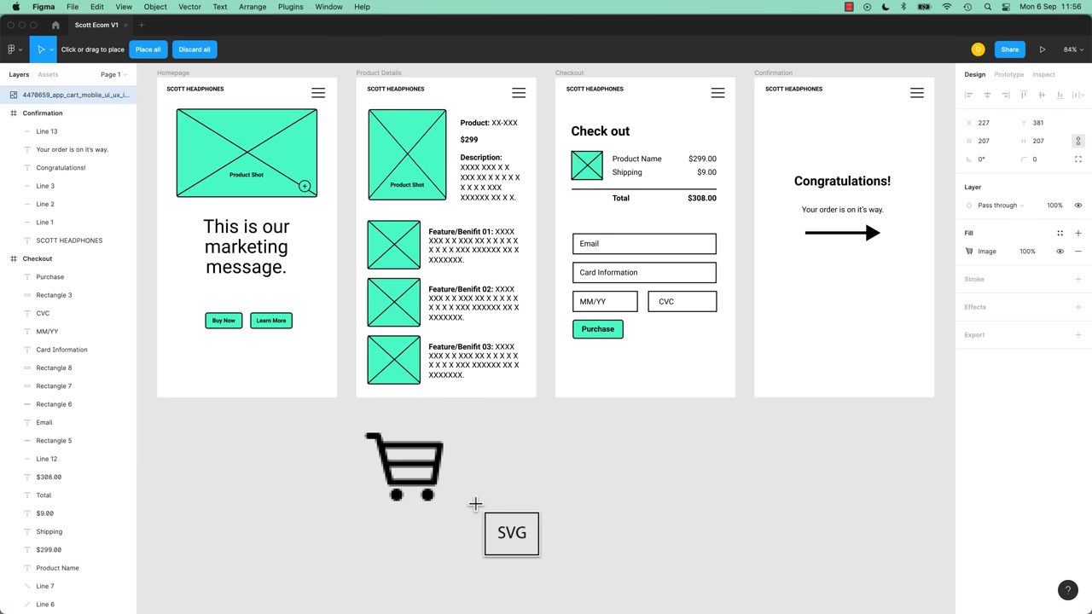
drag(509, 435, 604, 512)
click(429, 475)
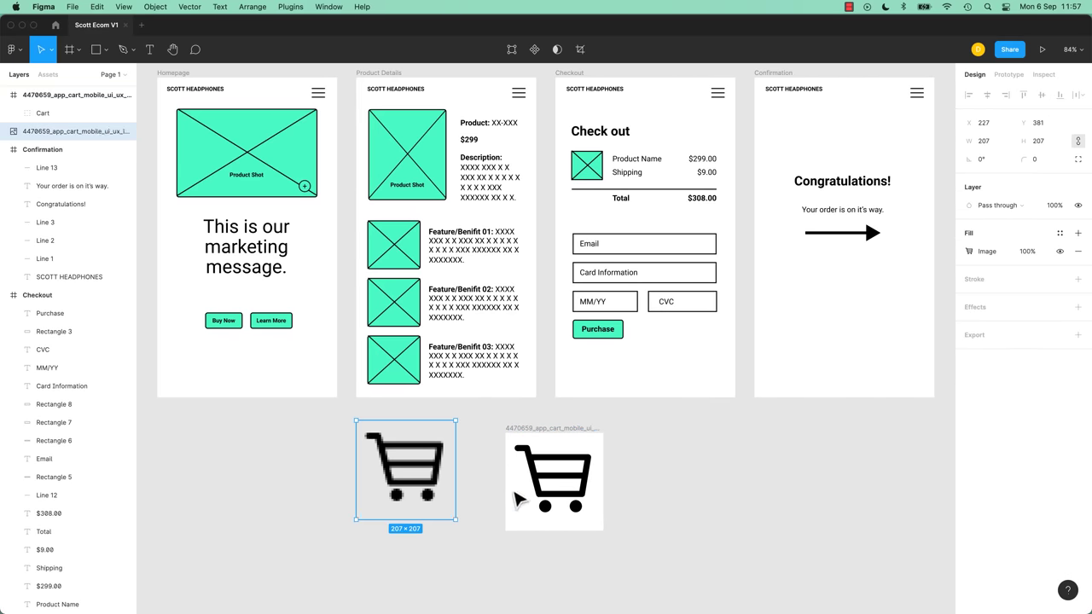
click(542, 486)
click(452, 478)
Save a 4096 px PNG of the cart icon from Iconfinder.
key(super+Tab)
click(514, 250)
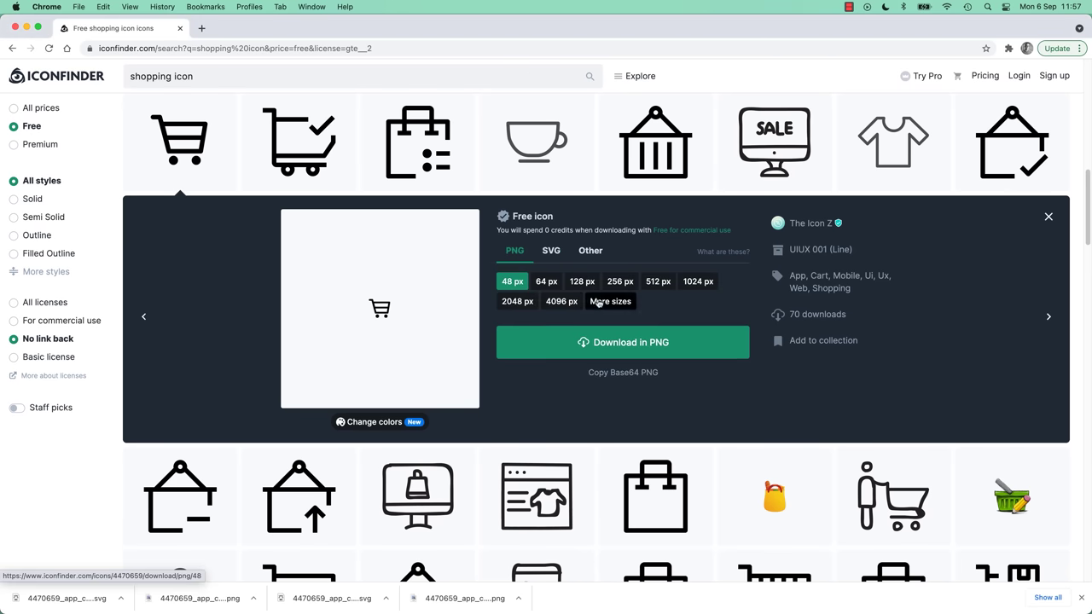
click(563, 302)
click(619, 349)
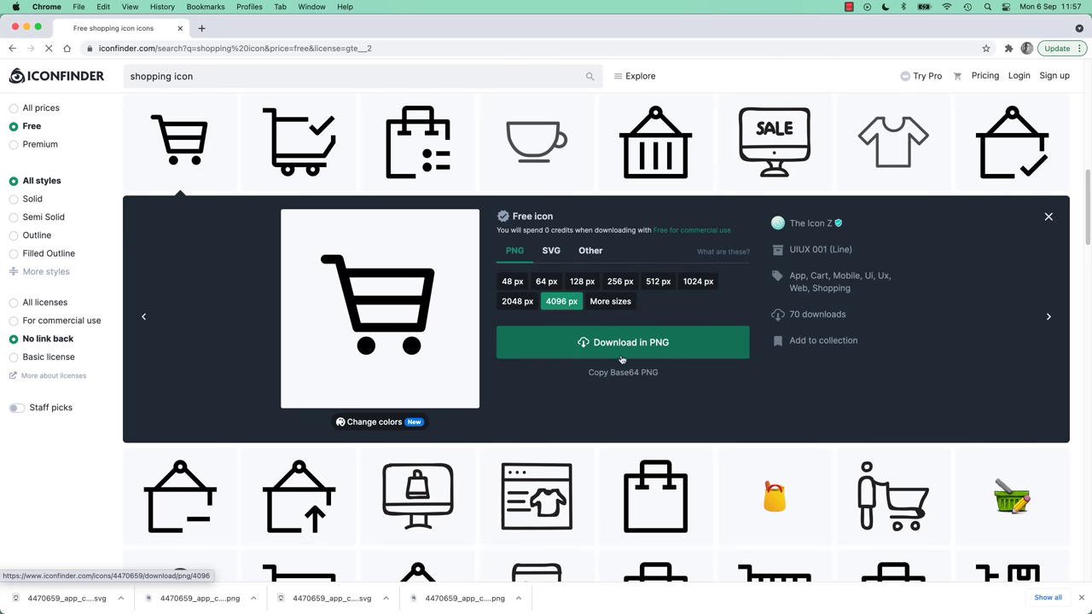
key(Return)
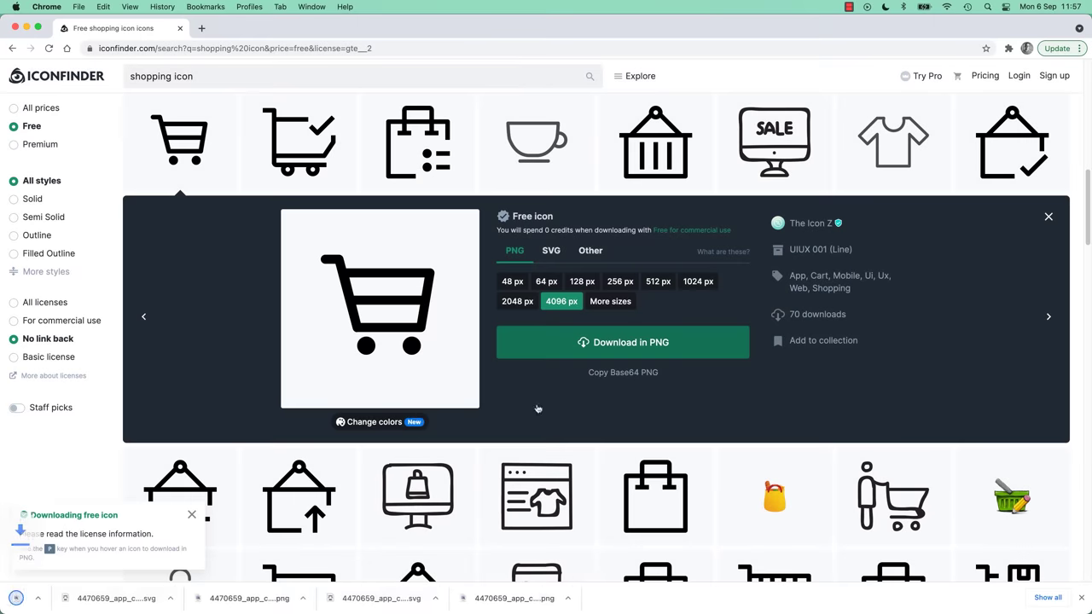
key(super+Tab)
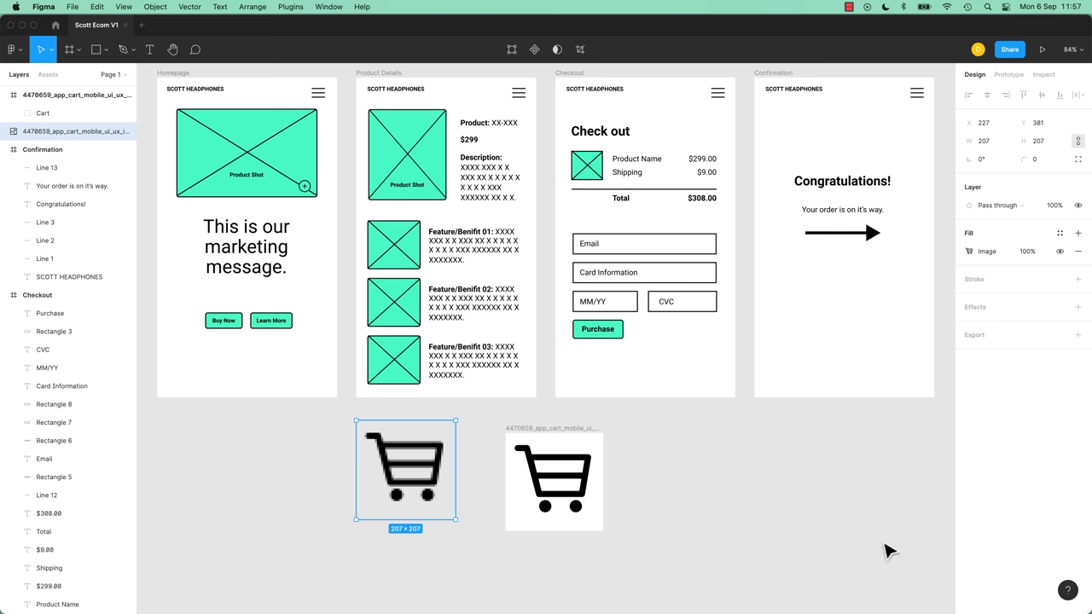
Place the large 4096 px cart PNG as a trial, delete it, and nudge the pixelated cart left.
click(890, 549)
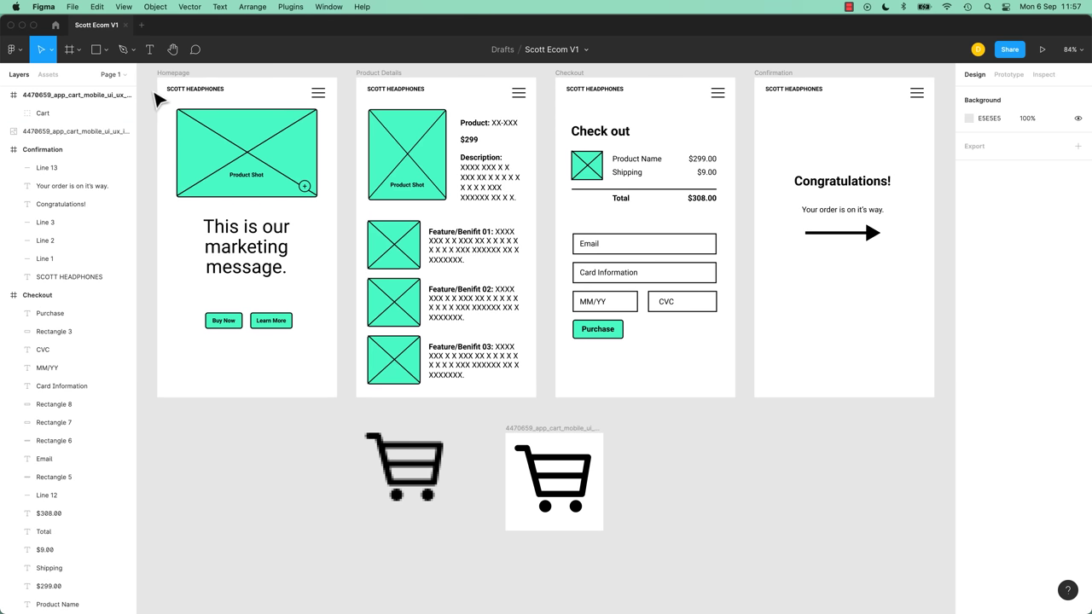
key(super+shift+k)
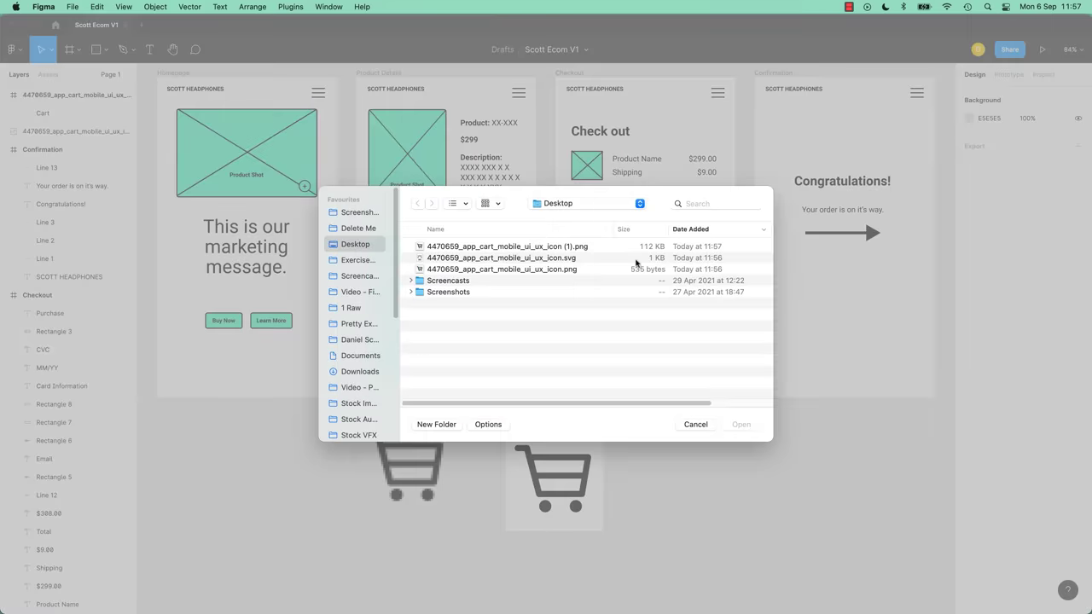
click(556, 247)
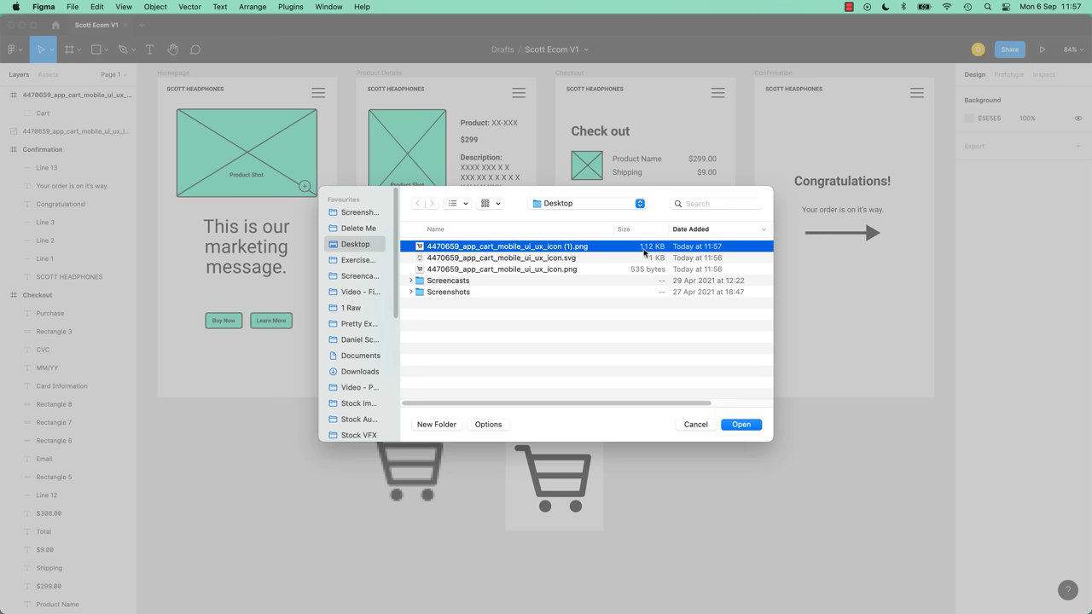
click(754, 429)
drag(656, 450, 758, 535)
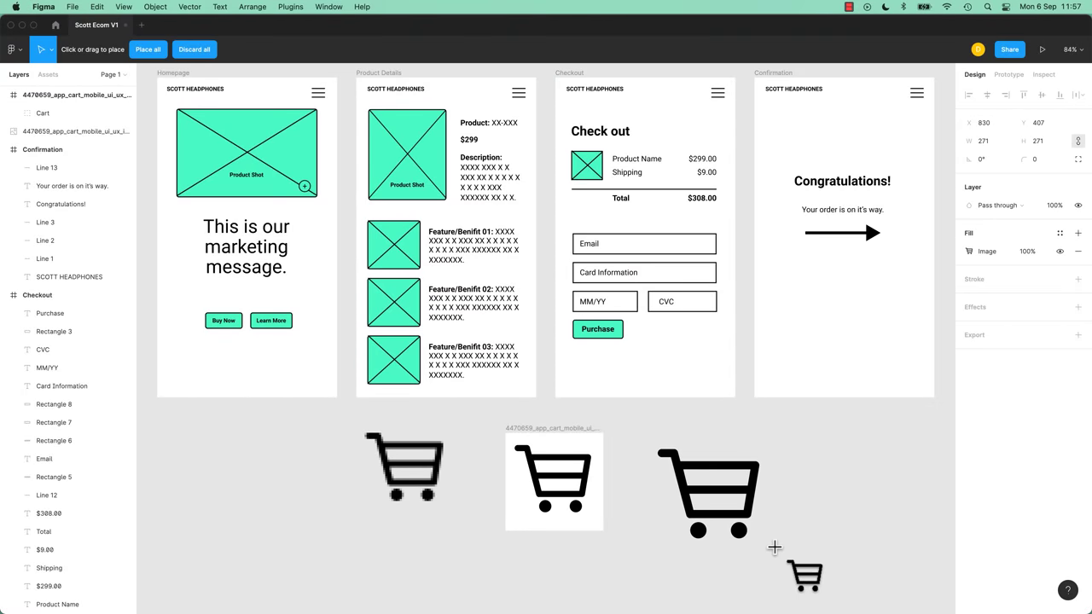
key(Escape)
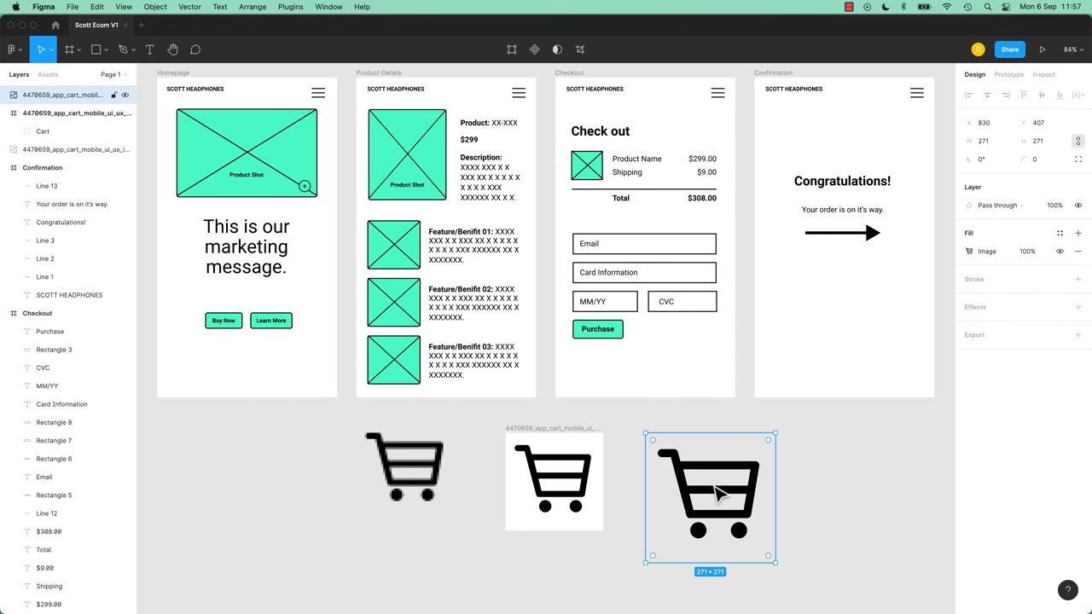
key(Delete)
drag(408, 478, 364, 491)
Lift the cart vector out of the 204×204 SVG frame to the top level and delete the frame.
click(522, 428)
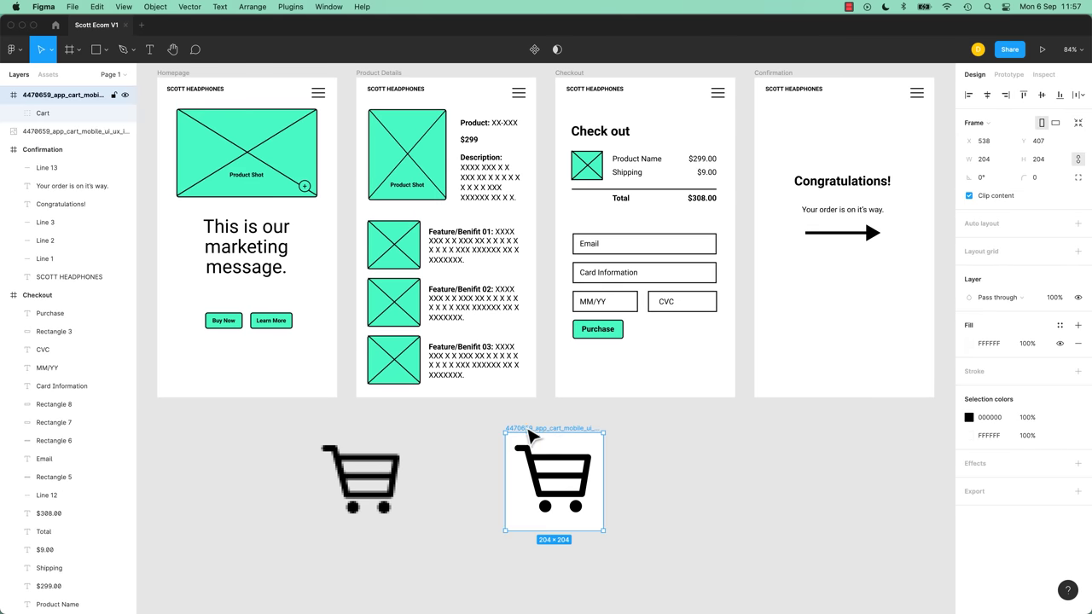
drag(548, 435, 522, 451)
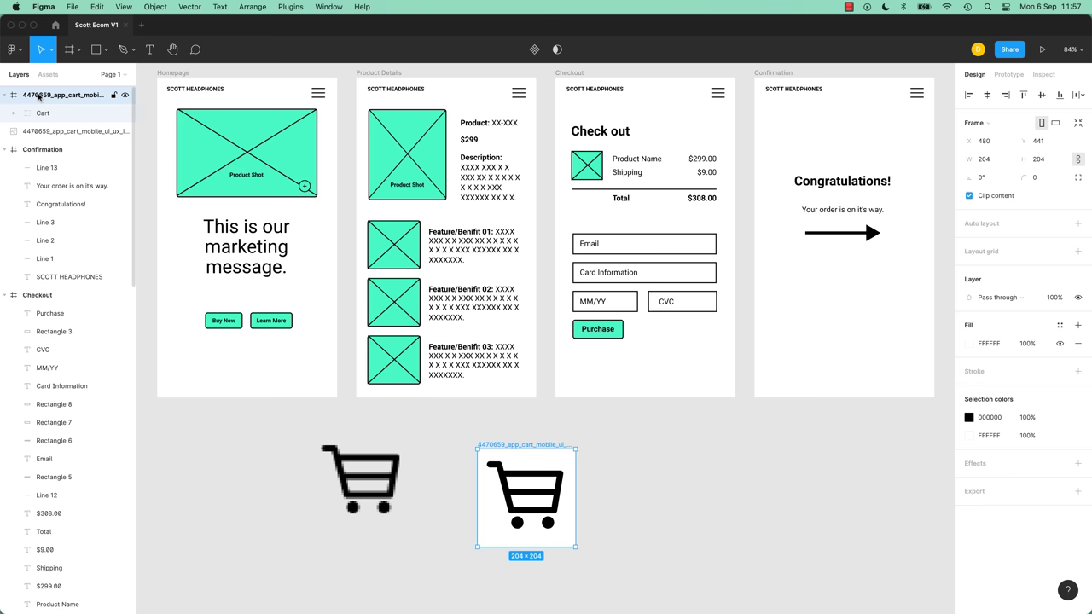
click(13, 114)
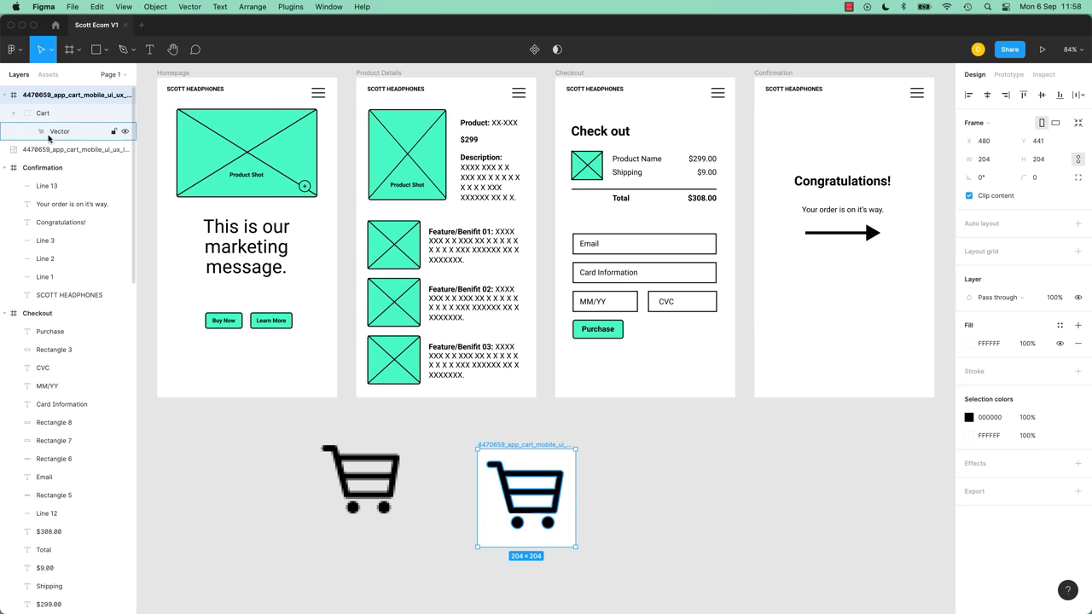
click(58, 133)
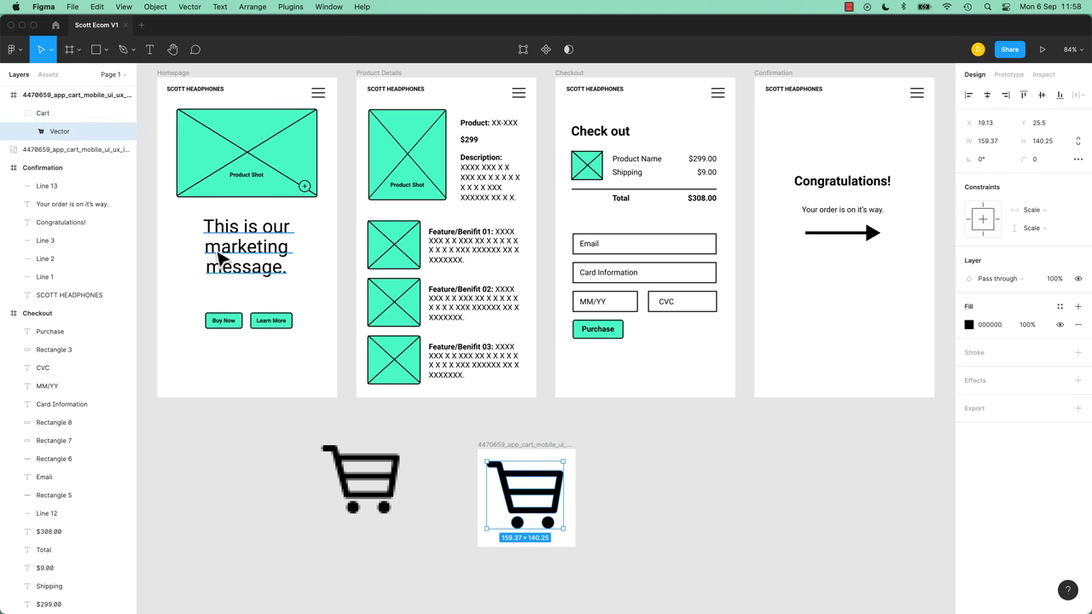
key(super+v)
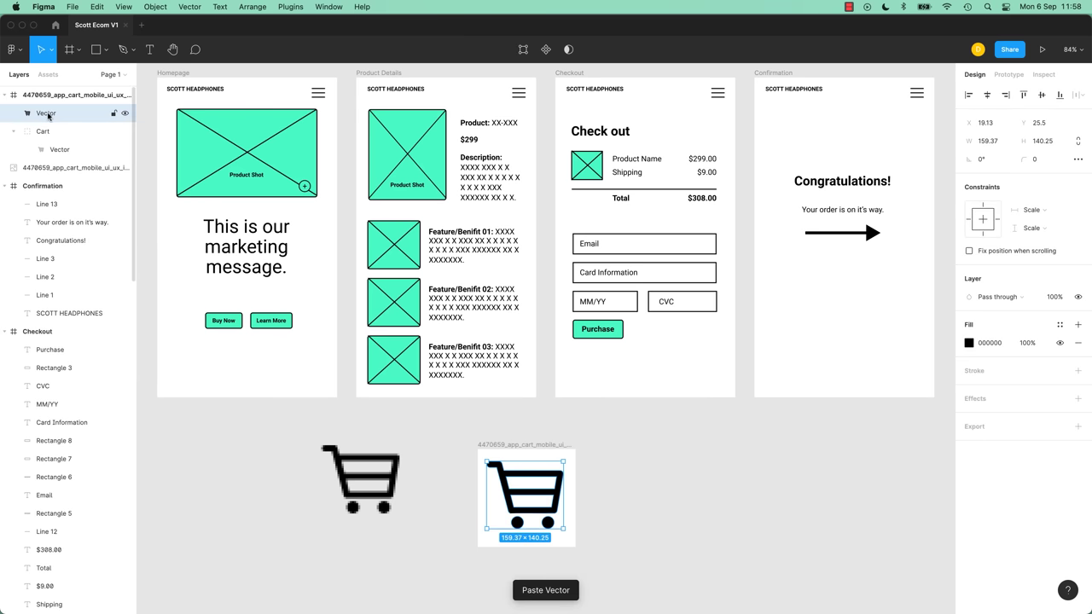
drag(47, 113, 48, 96)
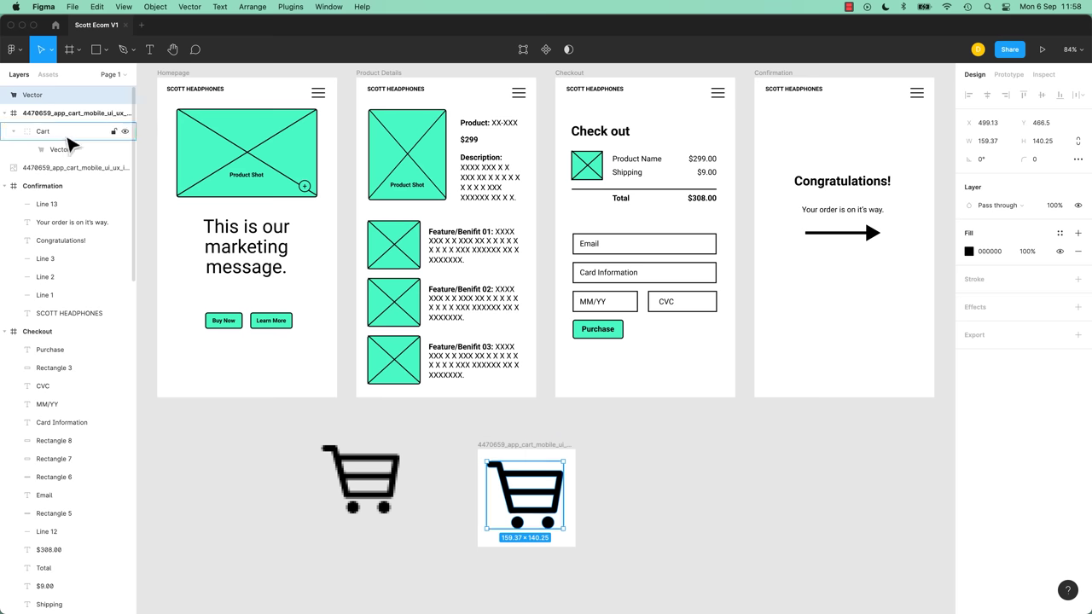
click(57, 113)
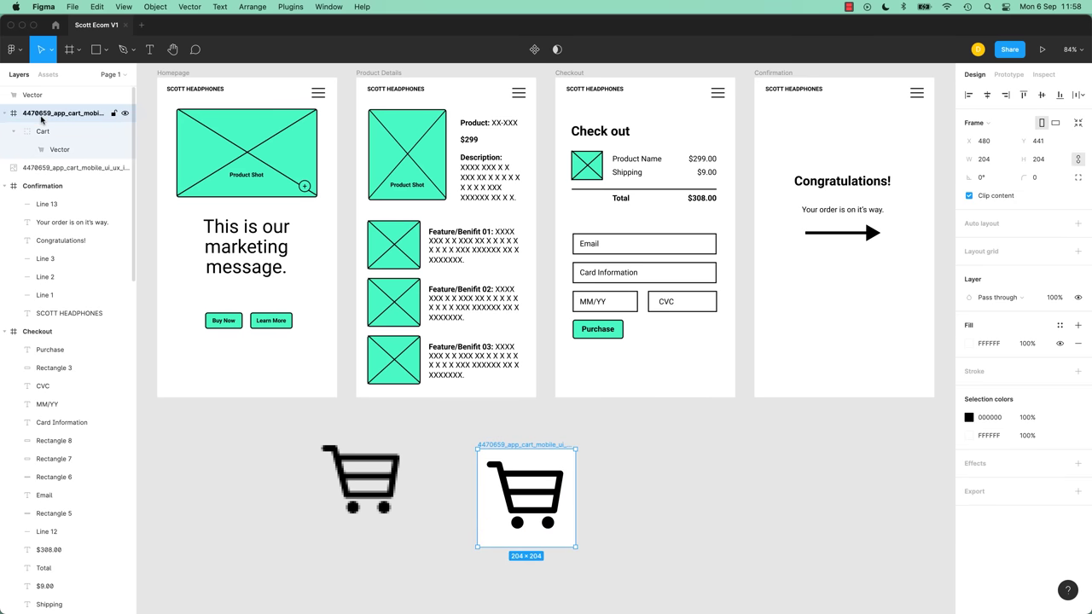
key(Delete)
Raise the cart vector slightly and fill it with mint green 49FAC5 sampled from the canvas.
click(41, 95)
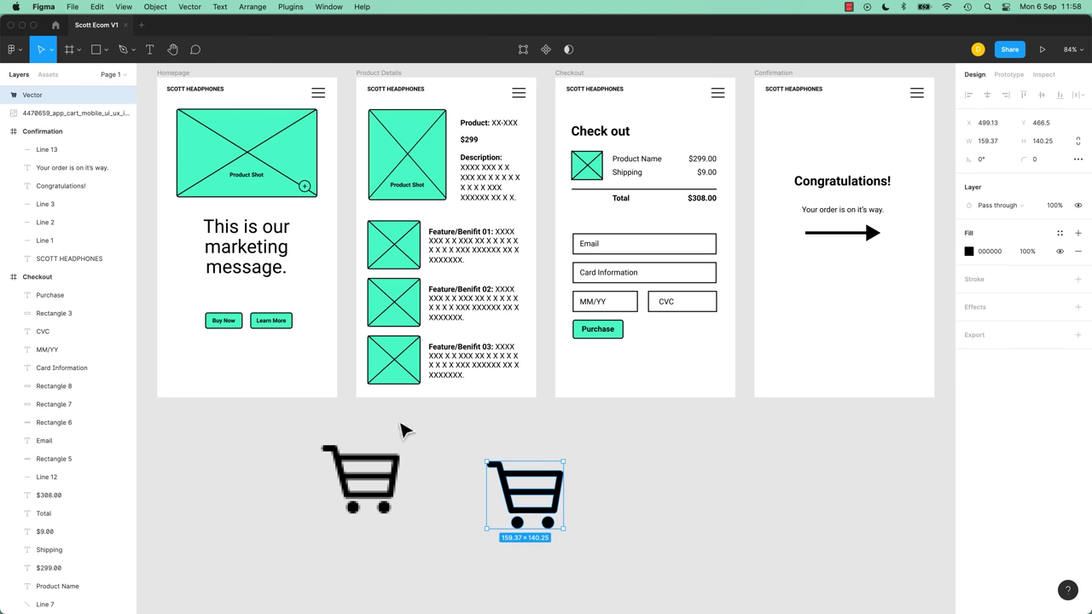
drag(539, 482, 530, 441)
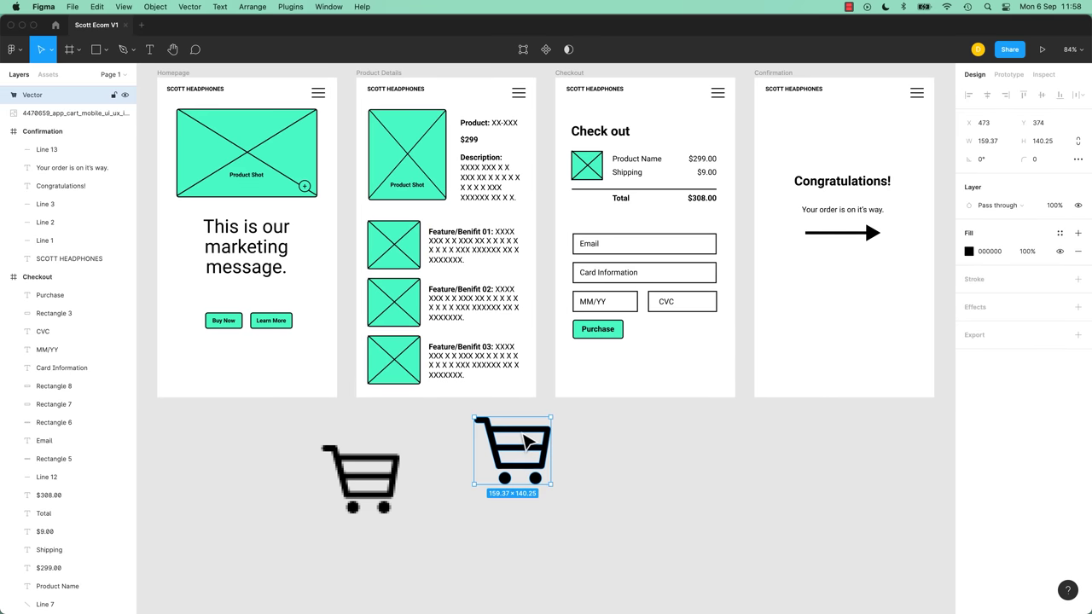
click(971, 251)
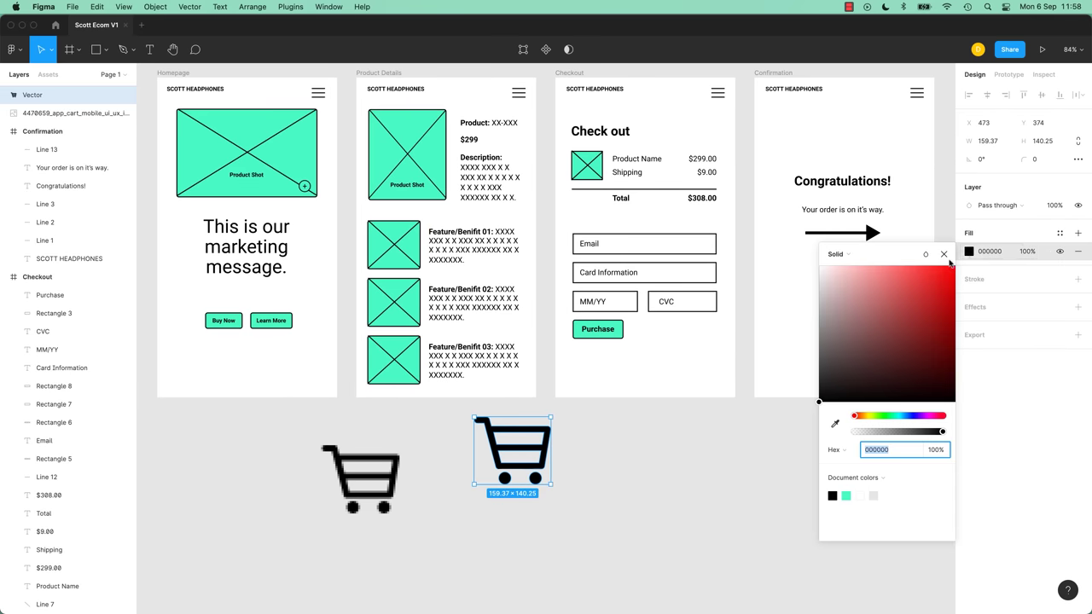
click(835, 424)
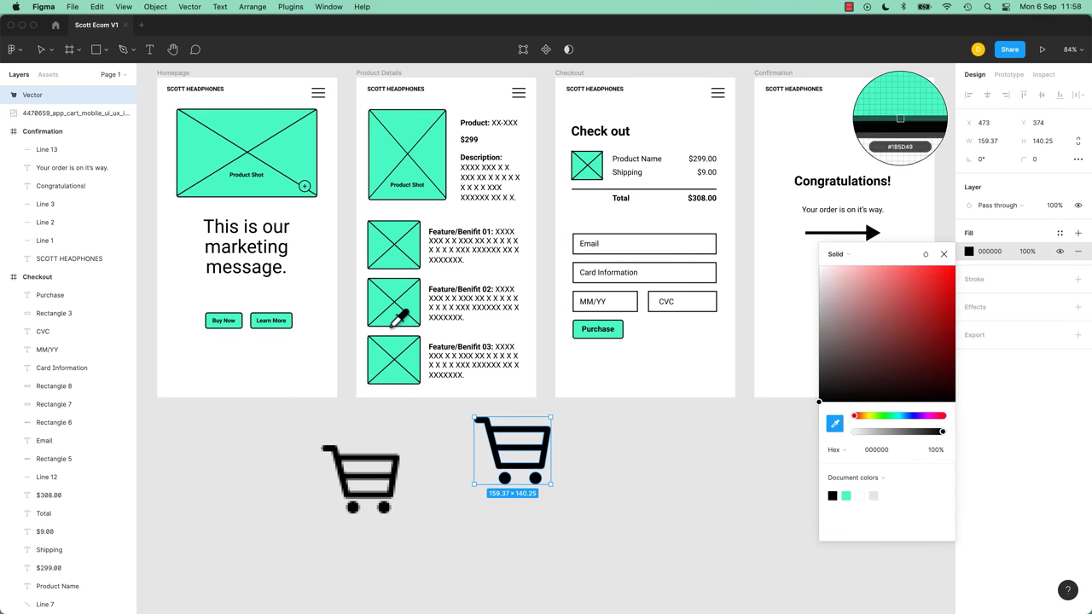
click(399, 318)
click(603, 452)
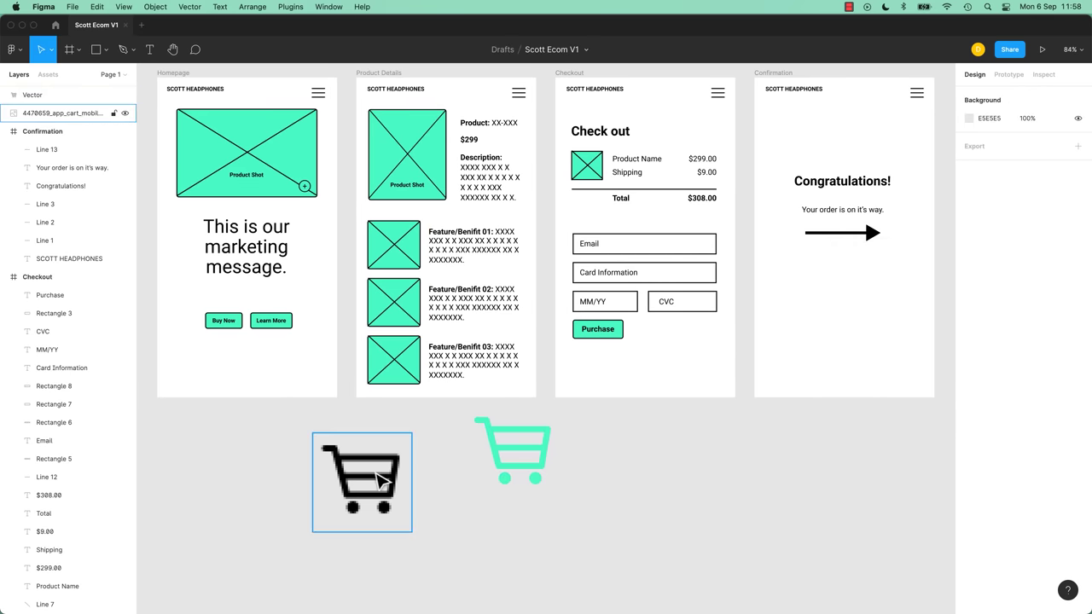
Try enlarging the green cart to 236×208, then undo the resize.
click(381, 483)
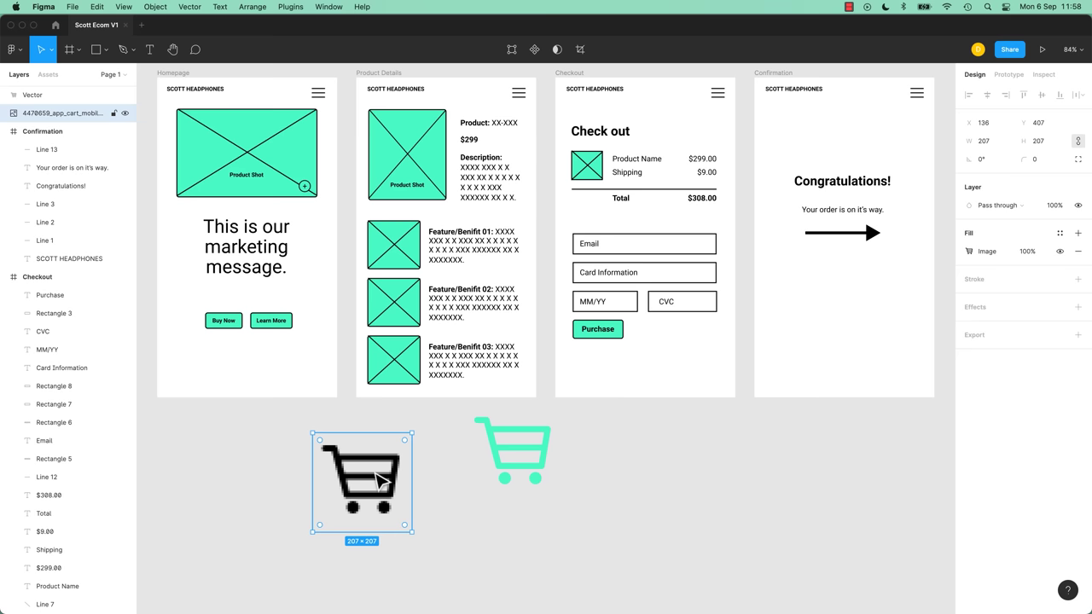
click(512, 430)
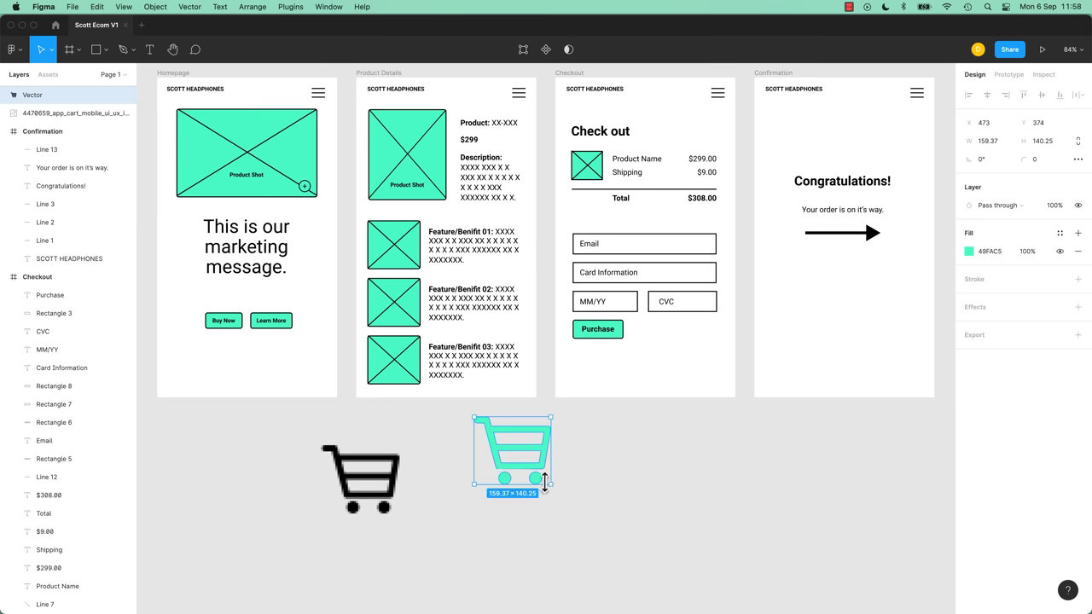
drag(547, 484, 563, 502)
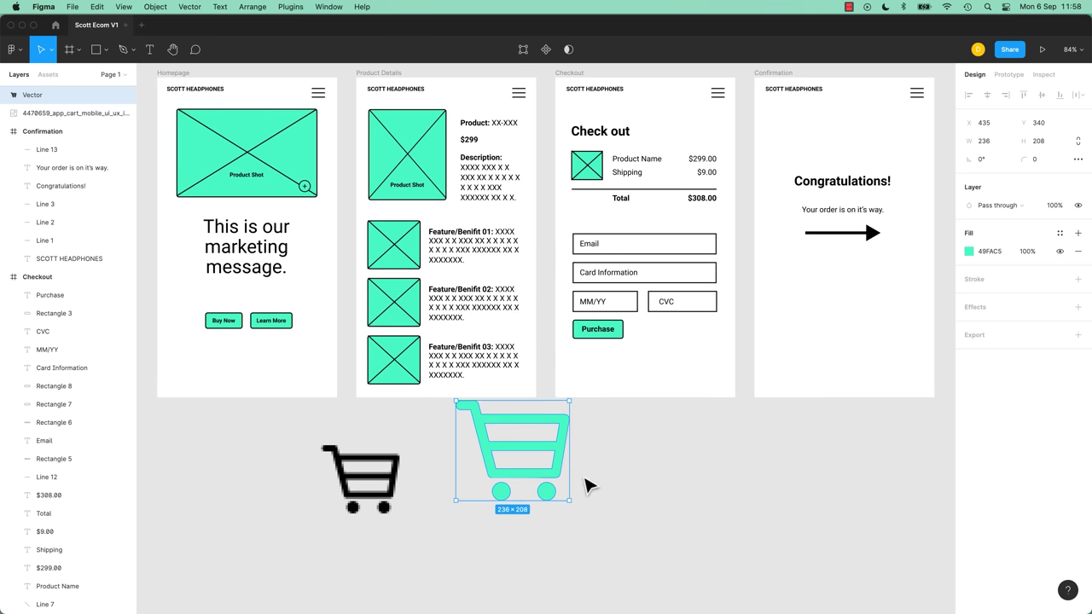
key(super+z)
Zoom in and drag the cart handle's points into a pointed shape, giving 176.4×170.75.
click(574, 472)
click(547, 446)
key(super+equal)
key(super+equal)
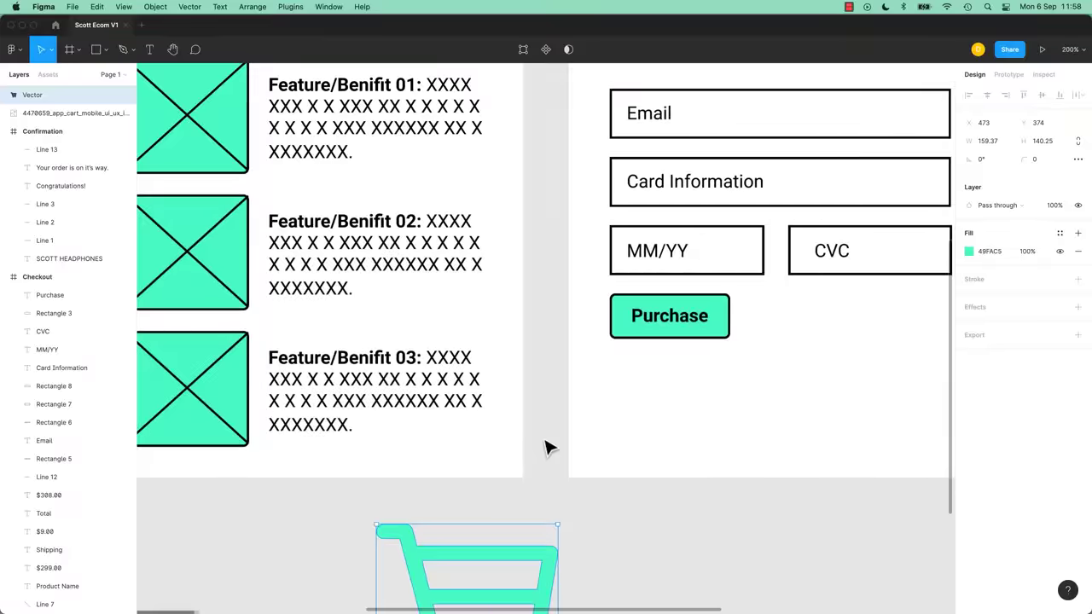
scroll(551, 446, down, 5)
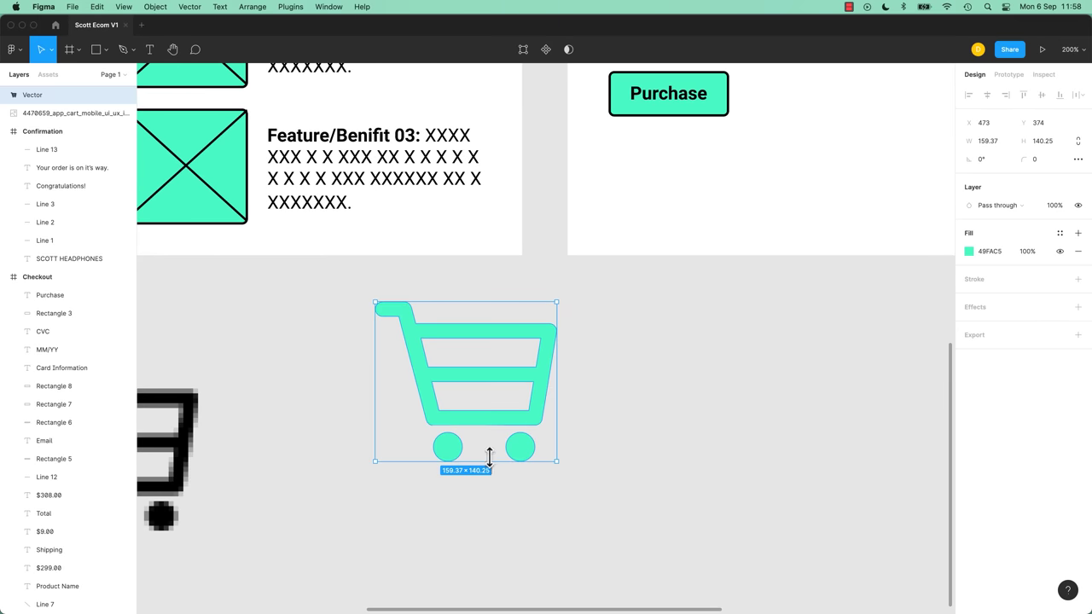
double_click(391, 323)
drag(383, 317, 384, 353)
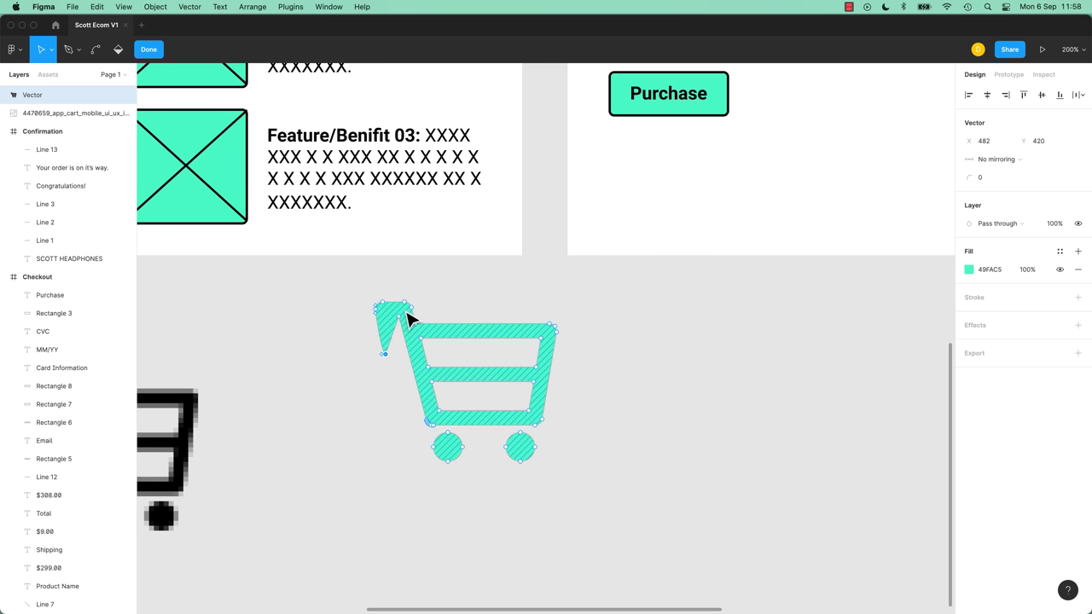
mouse_move(407, 311)
mouse_down()
mouse_move(405, 276)
mouse_move(358, 285)
mouse_move(378, 319)
mouse_move(336, 373)
mouse_up()
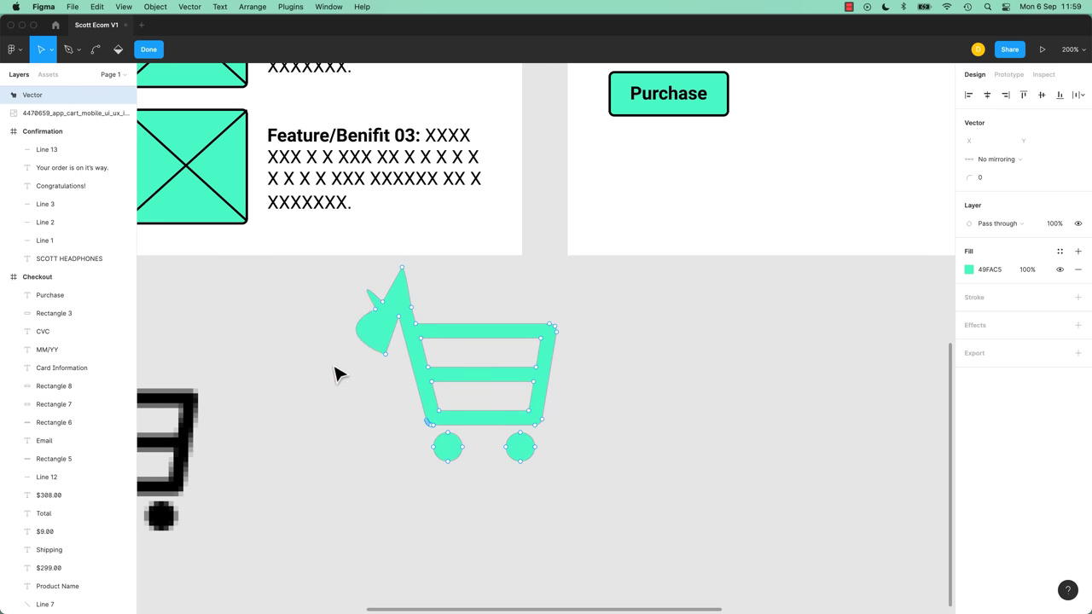
key(Escape)
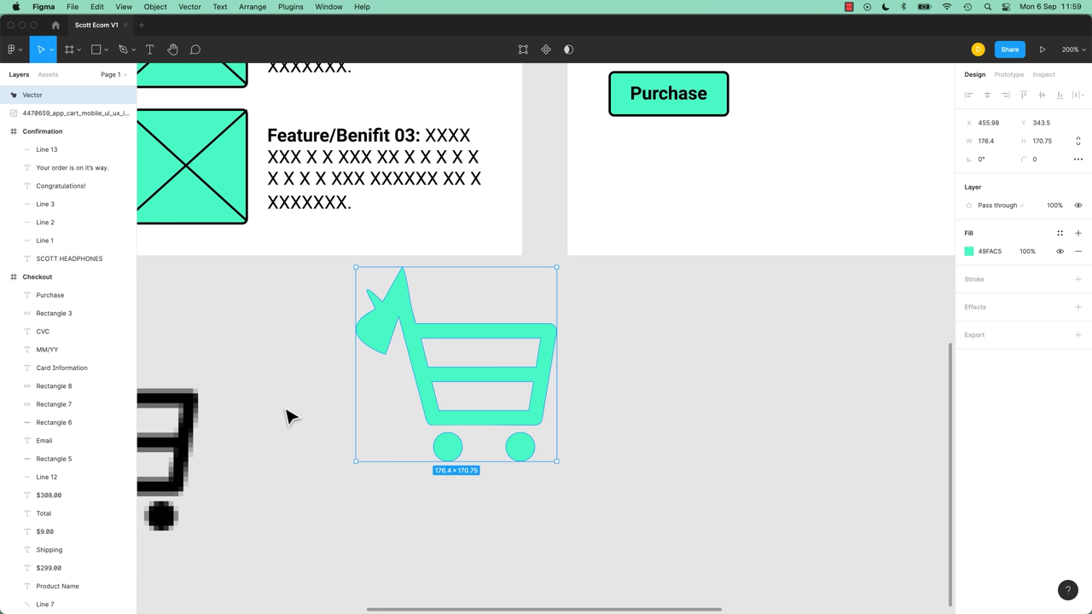
click(660, 386)
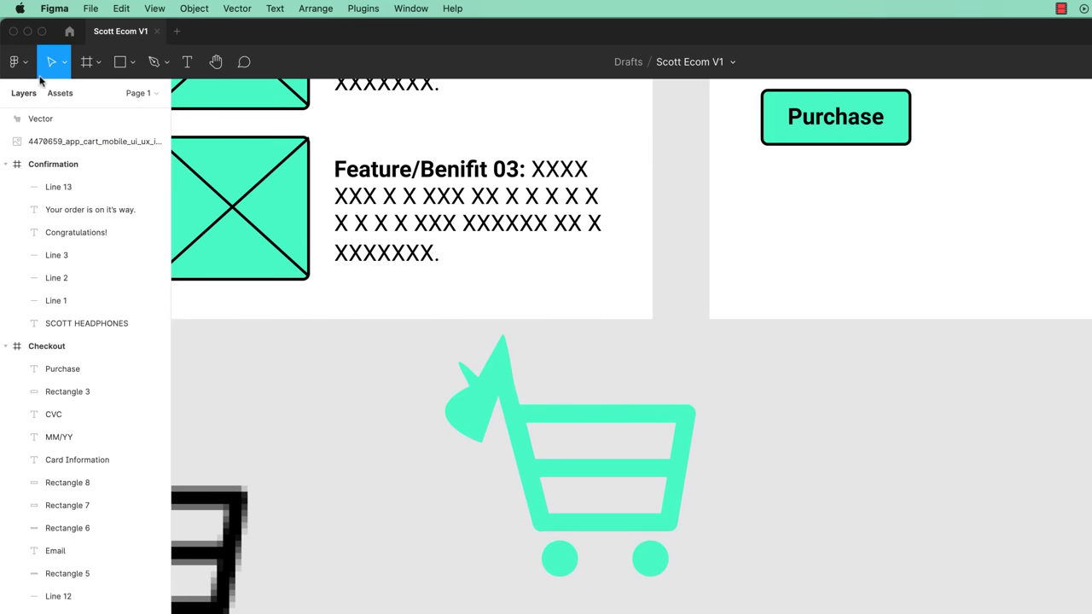
From Home, open Figma Community and filter it to Icons.
click(70, 33)
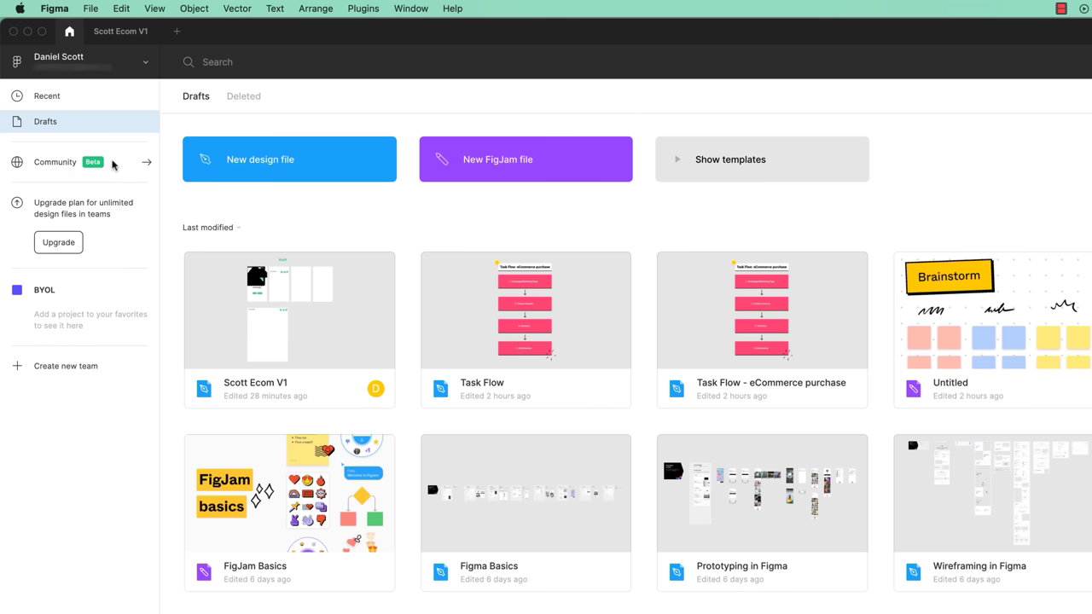
click(50, 162)
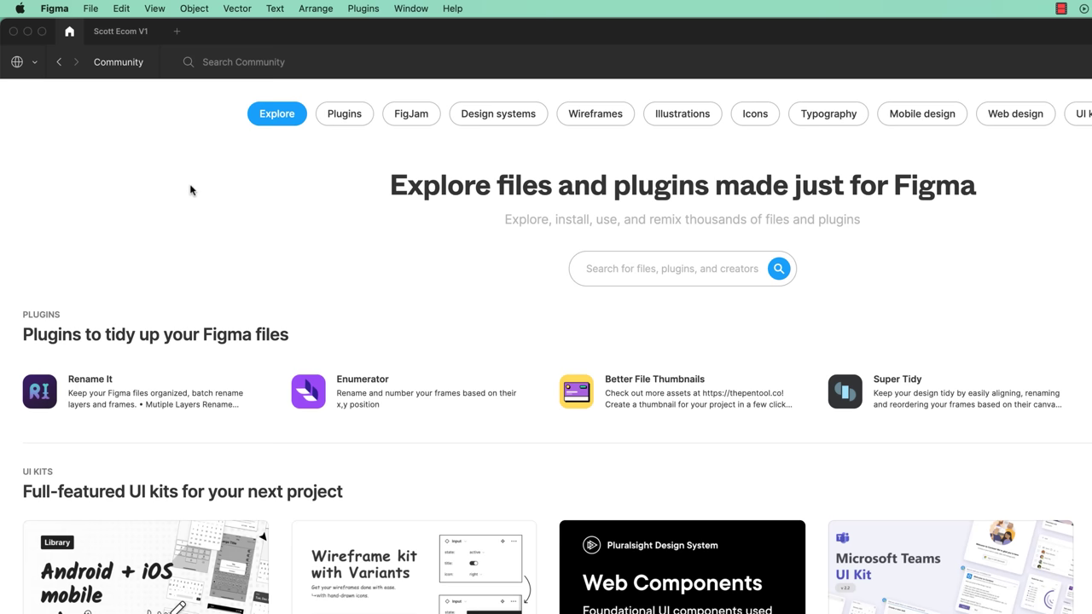
click(748, 115)
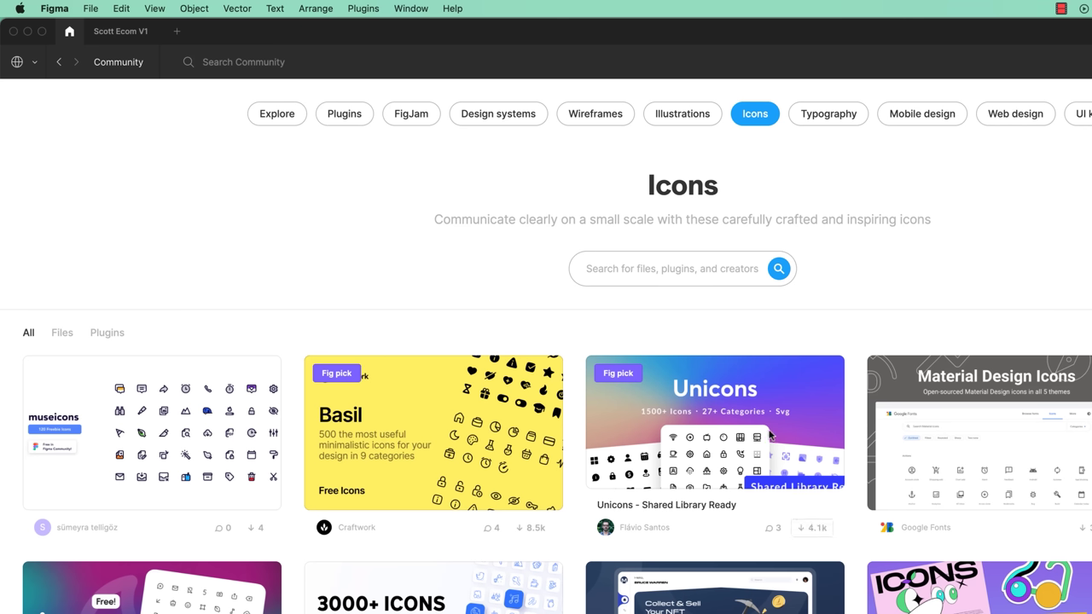
Duplicate the Unicons – Shared Library Ready file into Drafts and view its Unicons page.
click(816, 529)
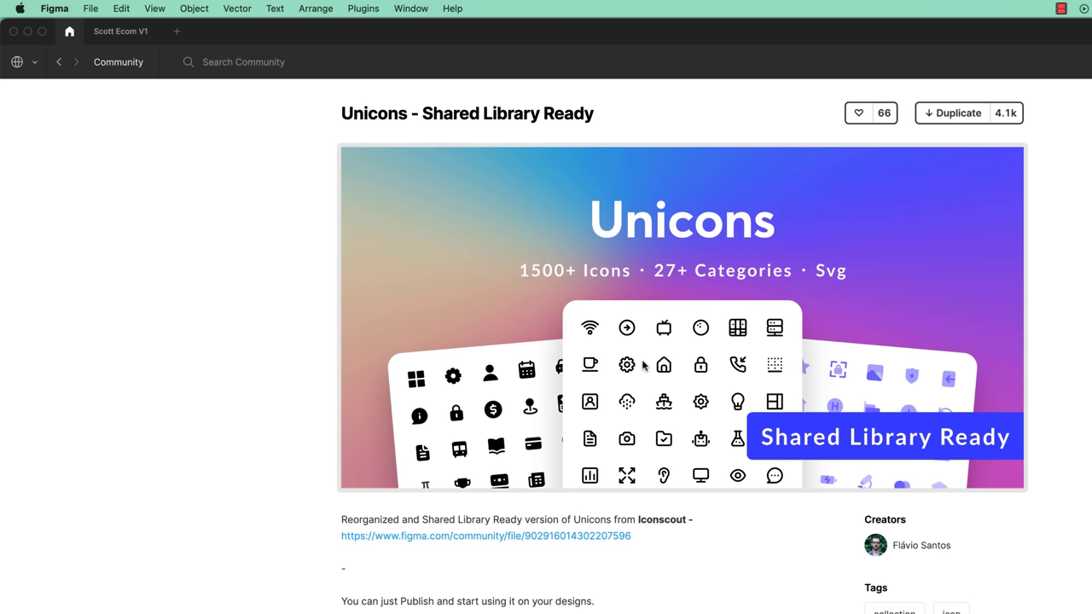
click(934, 120)
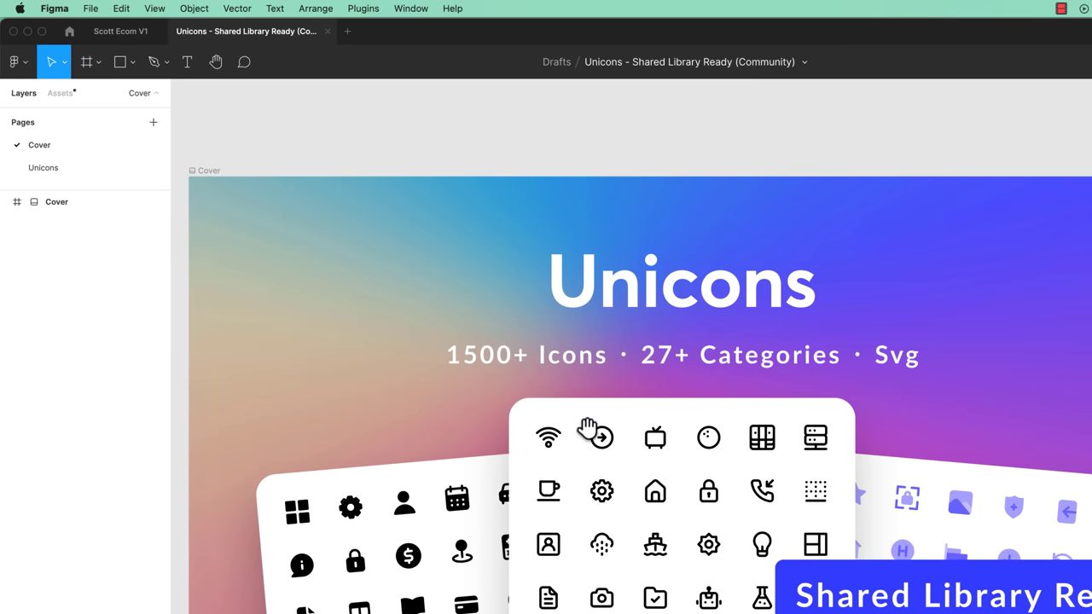
scroll(586, 435, down, 5)
scroll(870, 380, right, 8)
scroll(870, 380, up, 4)
scroll(951, 551, left, 7)
scroll(951, 551, up, 2)
scroll(708, 356, down, 2)
scroll(708, 356, right, 3)
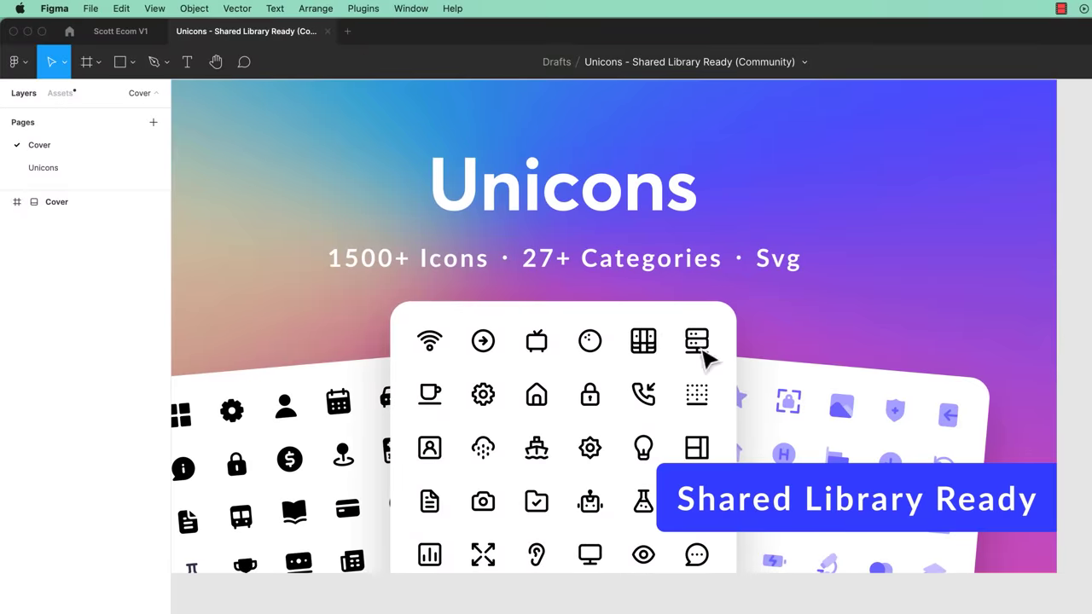
click(55, 171)
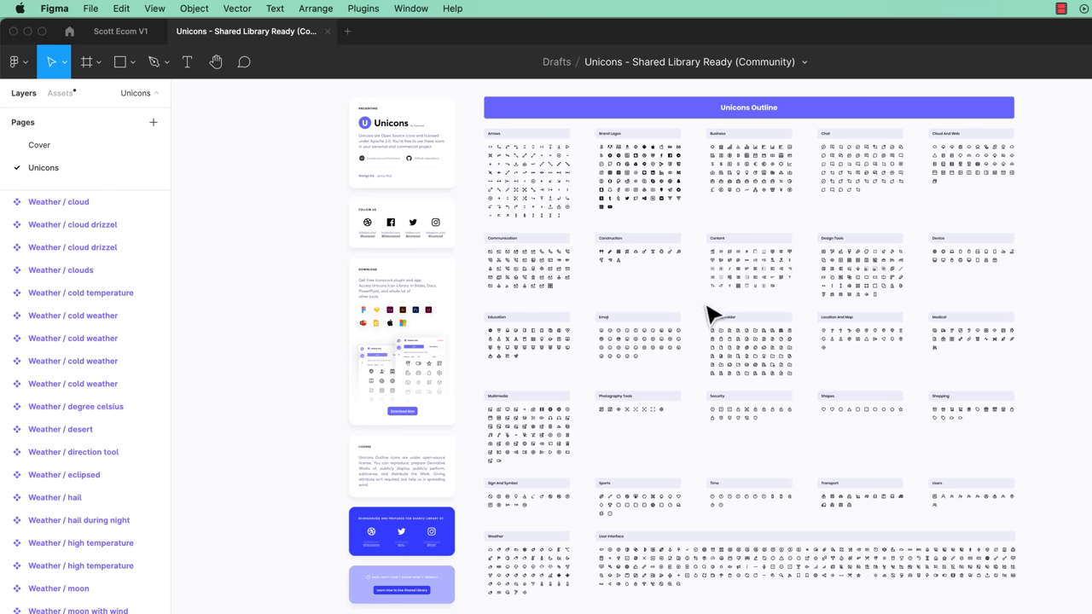
click(70, 32)
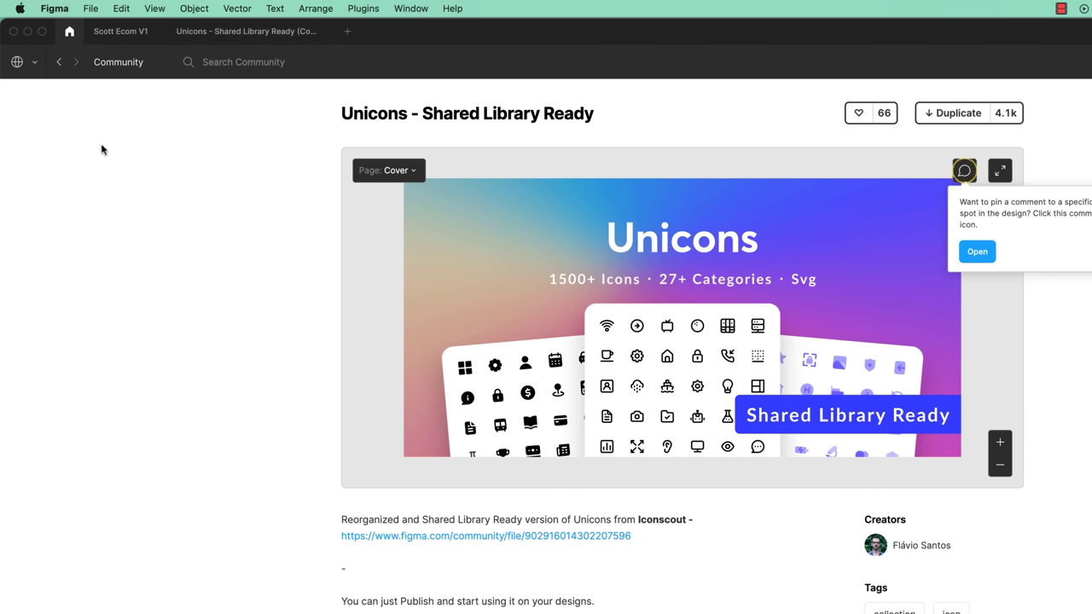
Confirm the Unicons copy sits in Drafts, leave it undeleted, and reopen Scott Ecom V1.
click(32, 67)
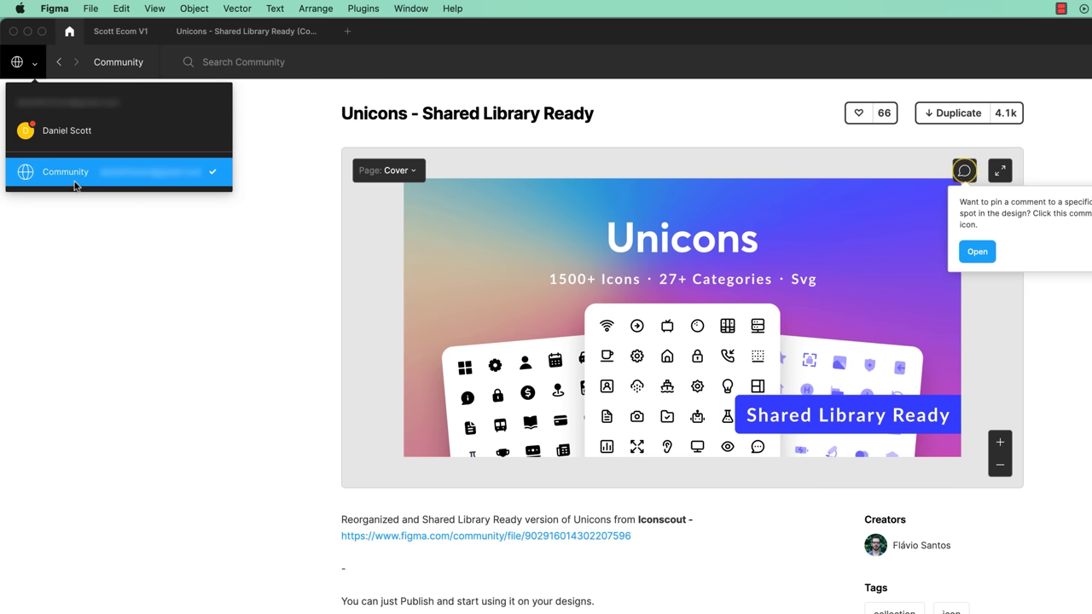
click(67, 135)
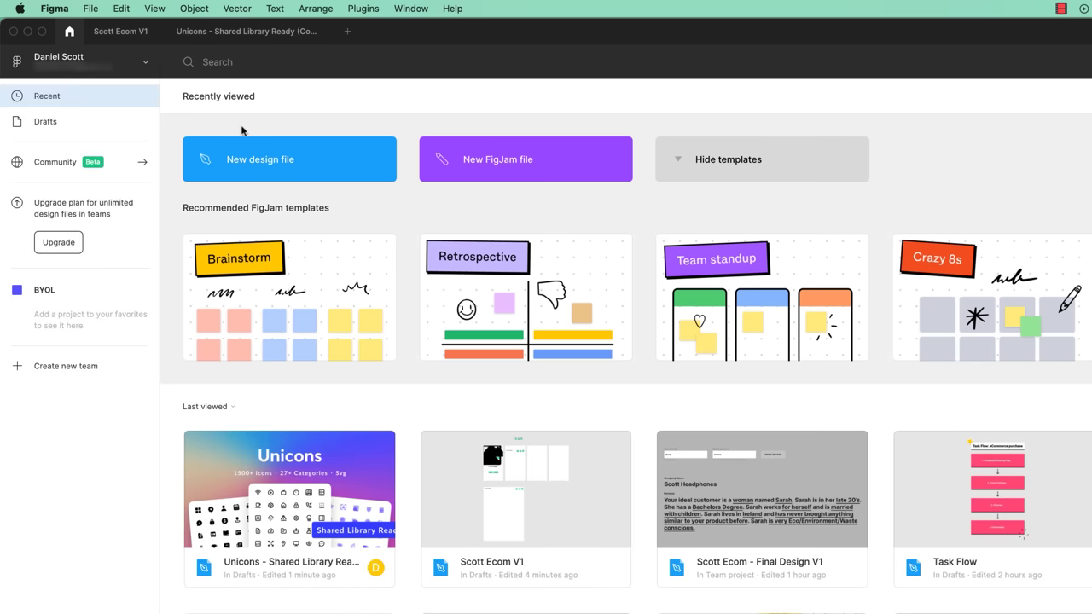
click(48, 122)
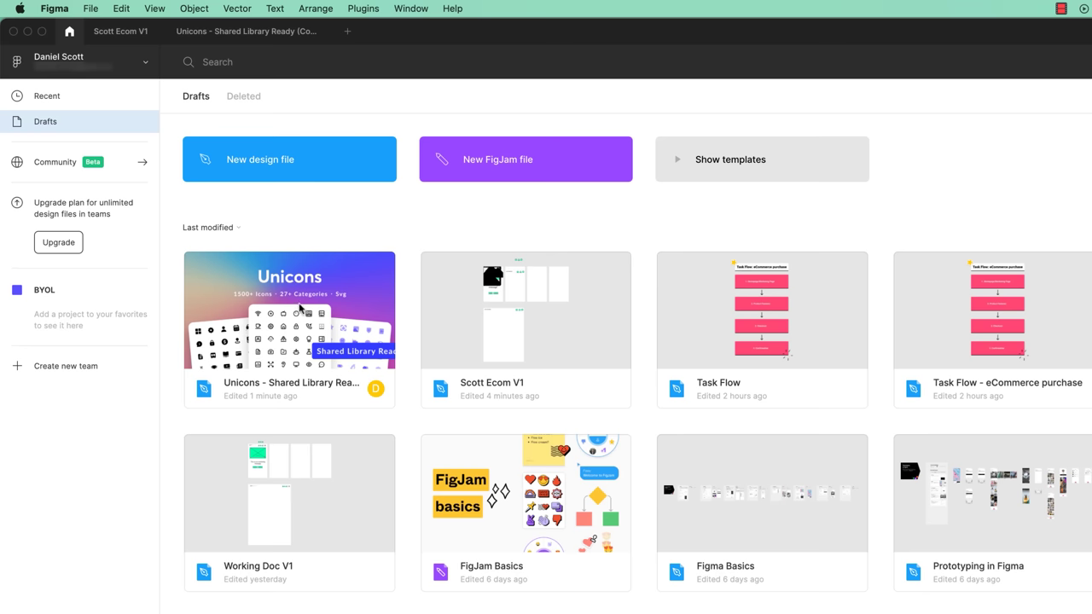
right_click(299, 308)
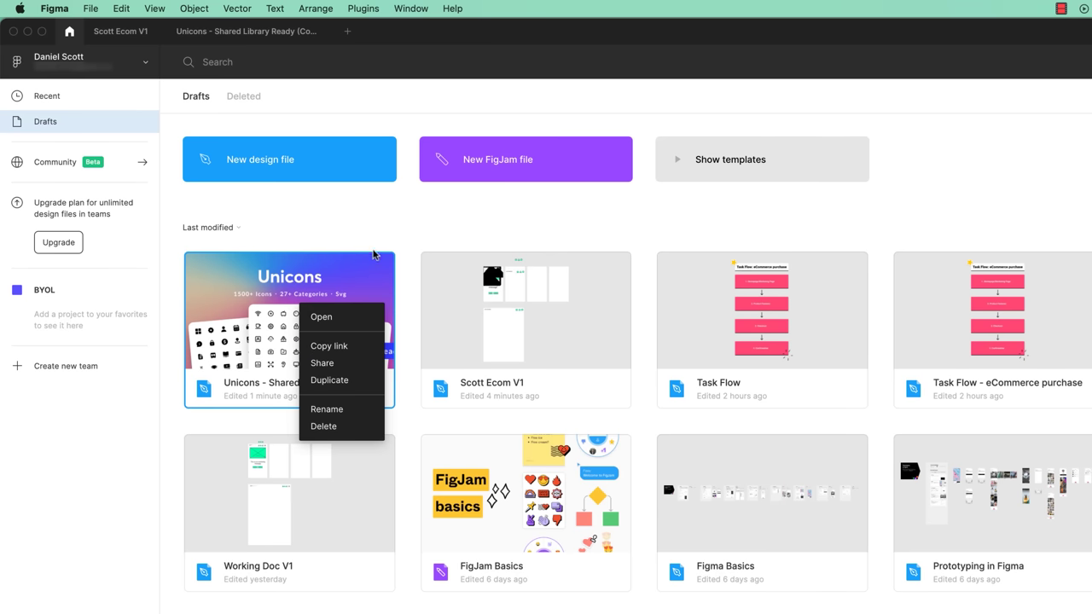
click(378, 226)
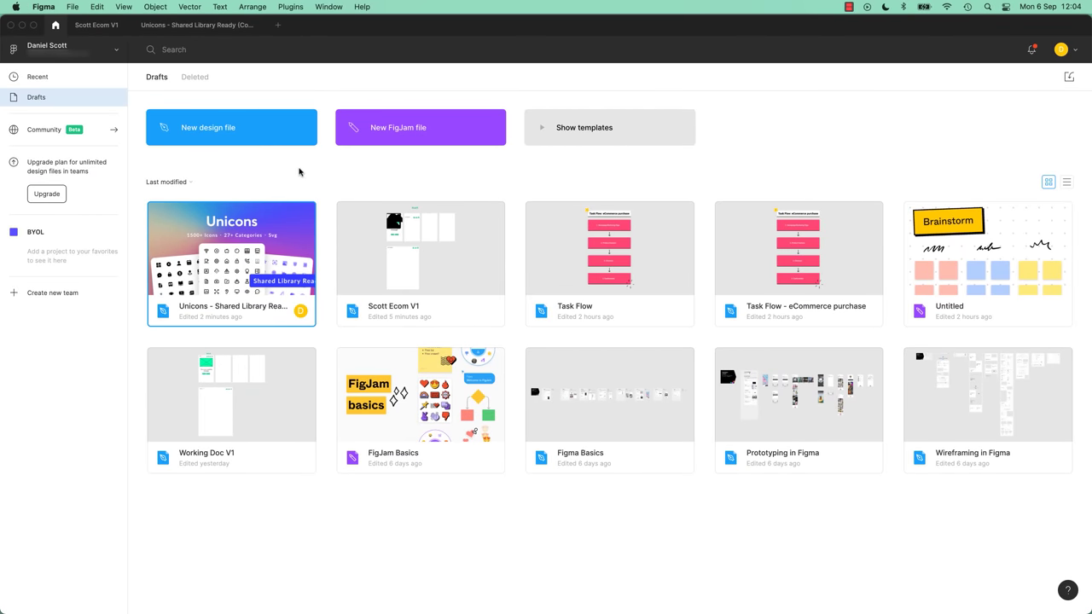
right_click(275, 236)
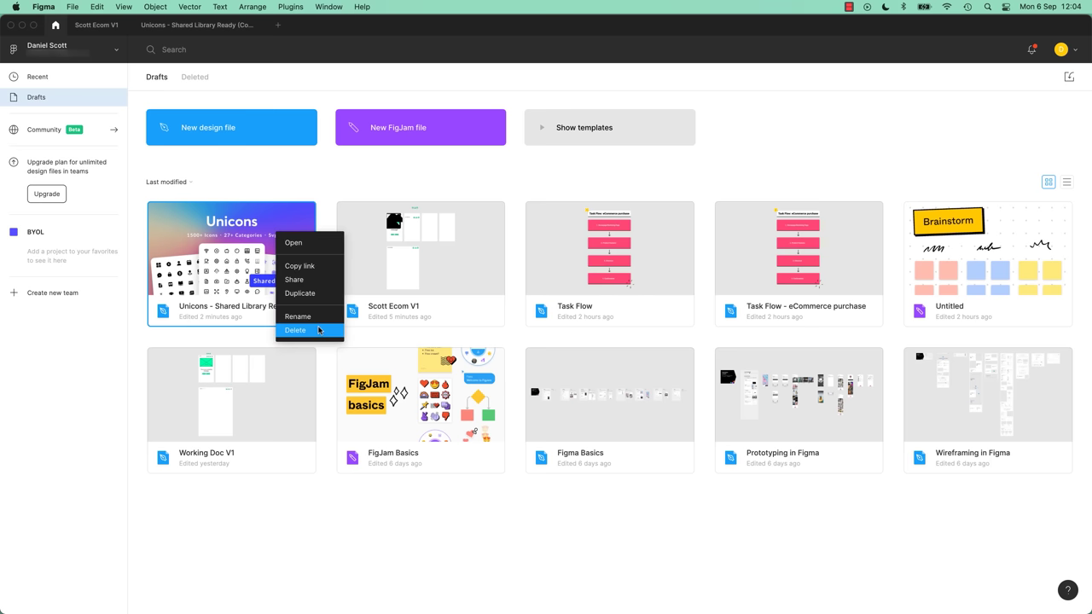
click(290, 181)
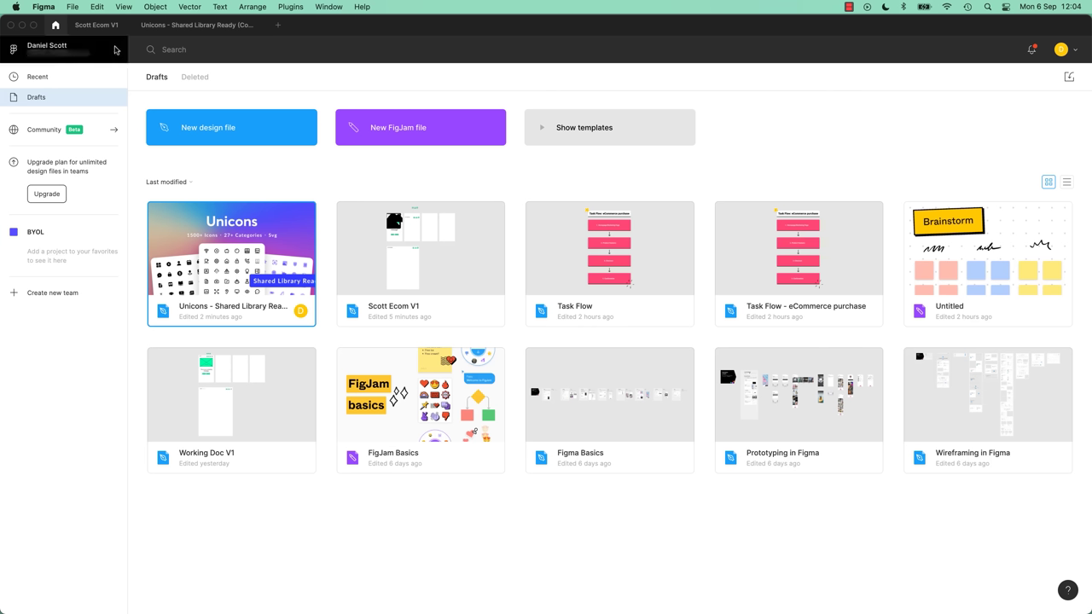
click(98, 26)
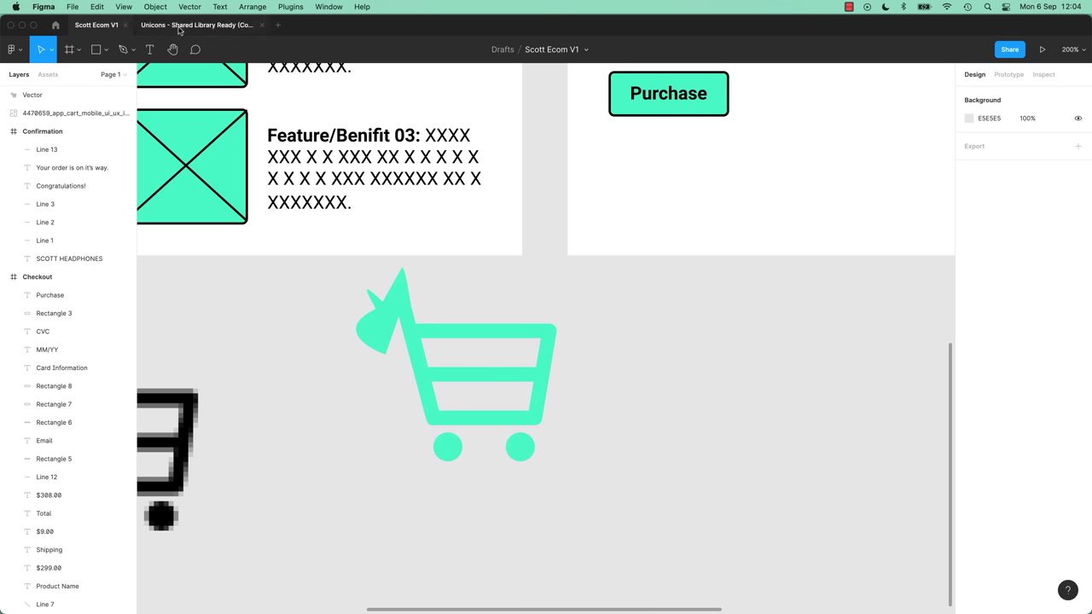
In the Unicons file, select and copy the plain document icon from the File And Folder set.
click(147, 27)
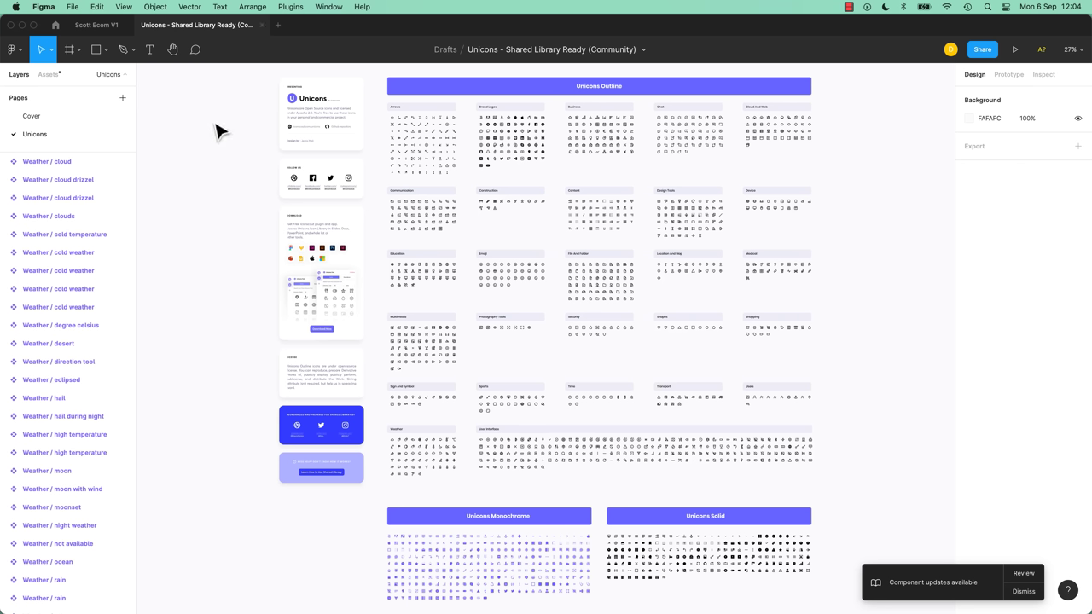
scroll(573, 246, up, 10)
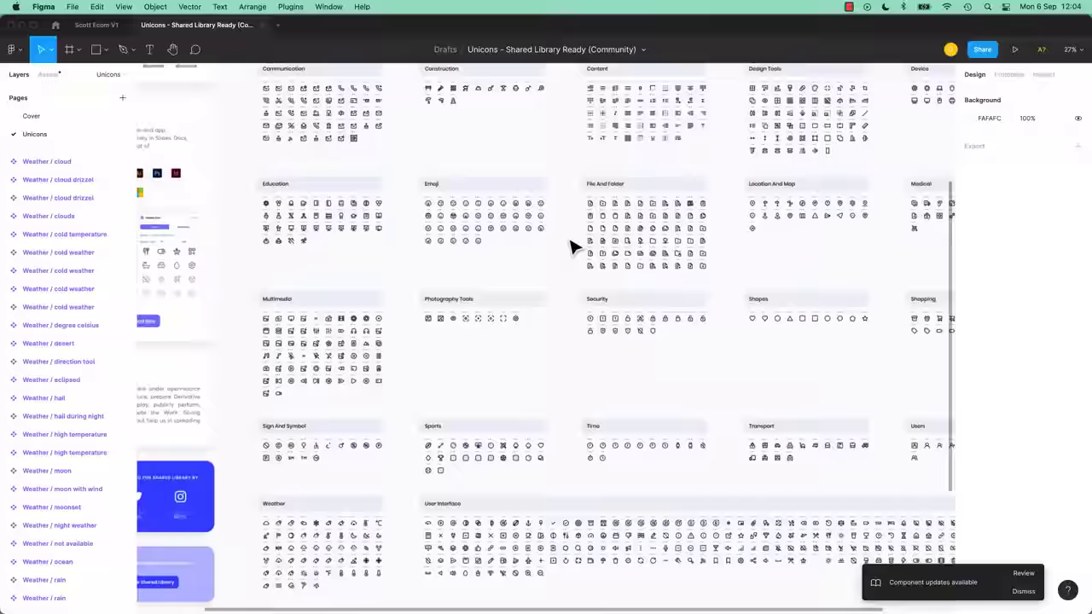
scroll(496, 295, up, 3)
scroll(496, 296, up, 4)
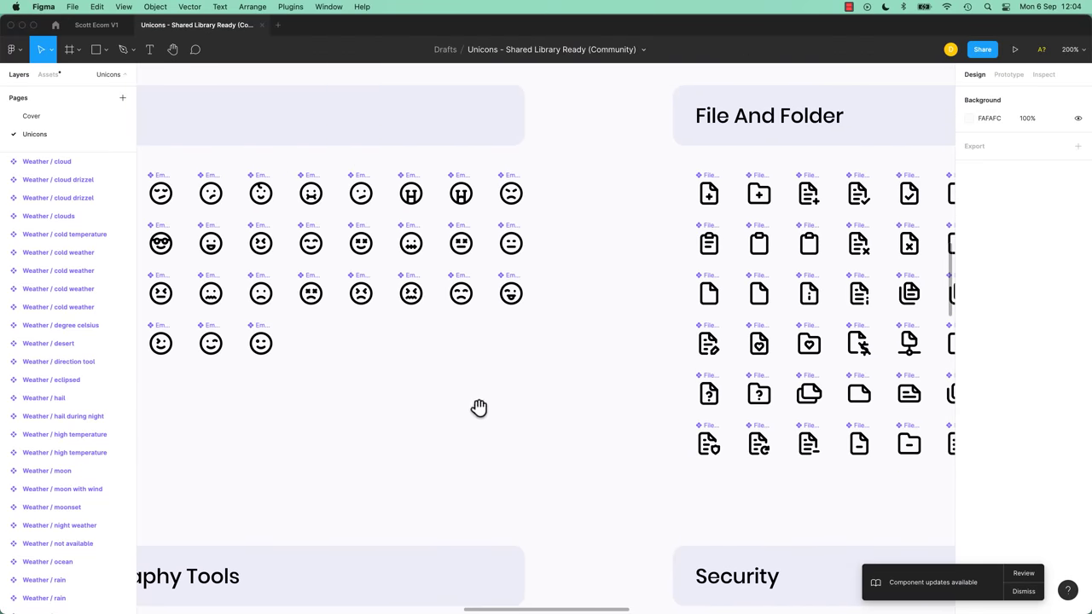
click(516, 299)
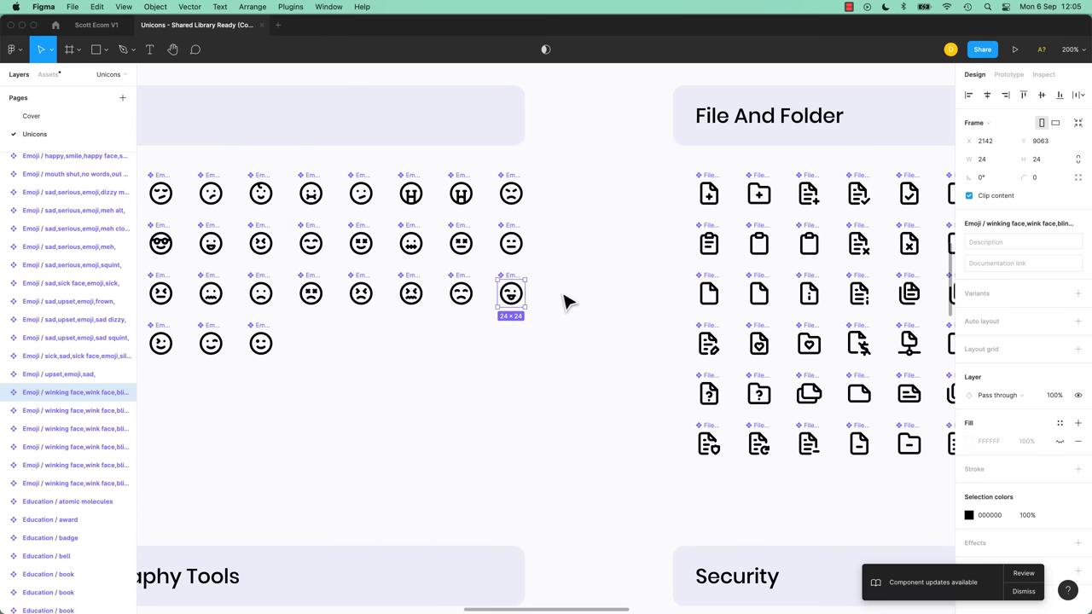
scroll(652, 243, right, 6)
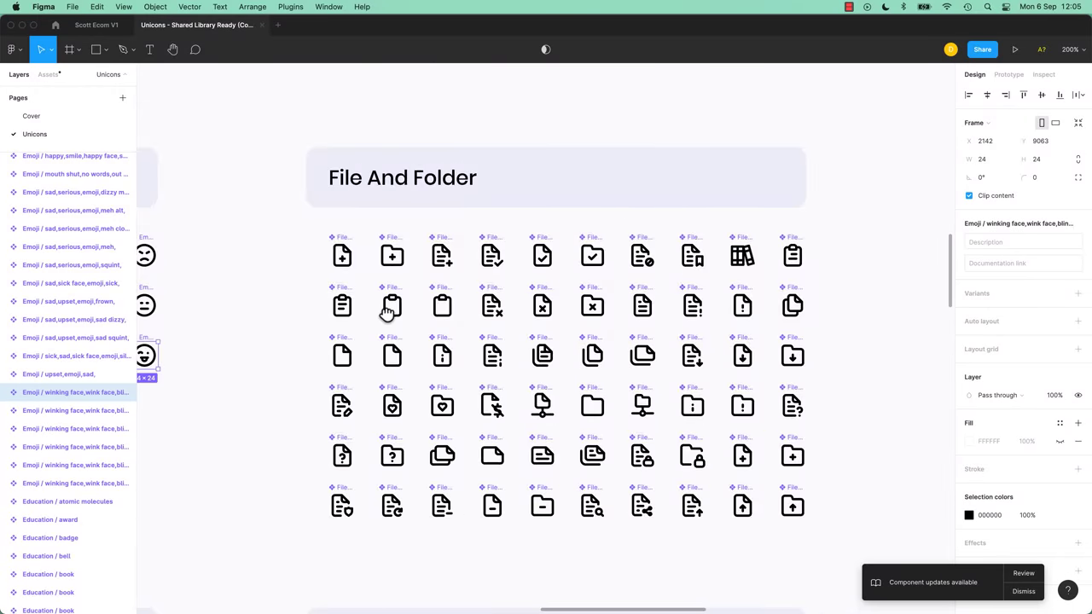
drag(391, 317, 446, 357)
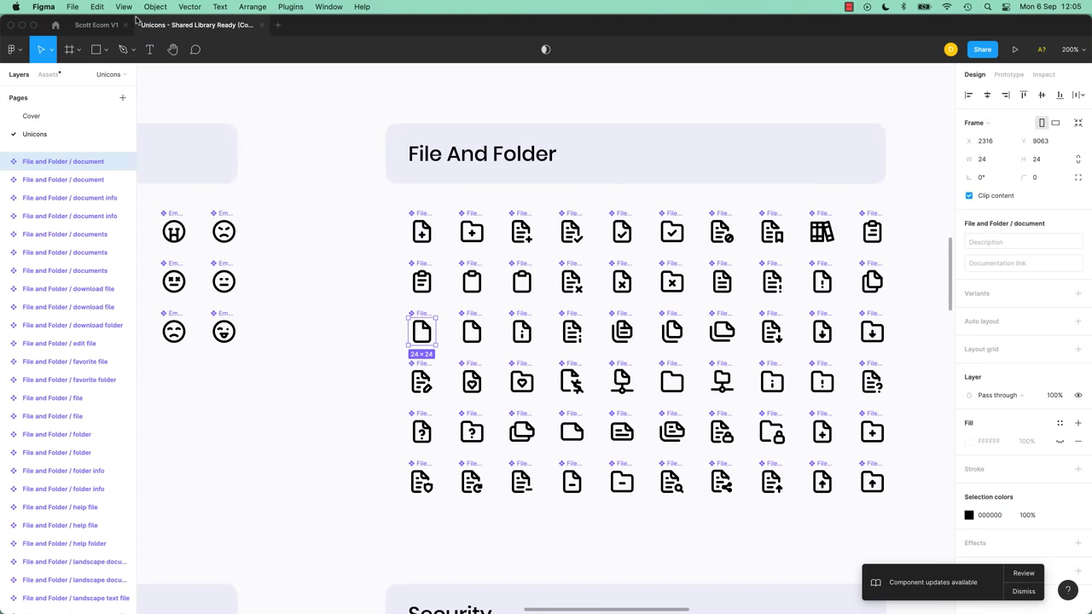
Paste the document icon into Scott Ecom V1 and detach it from its library component.
click(102, 27)
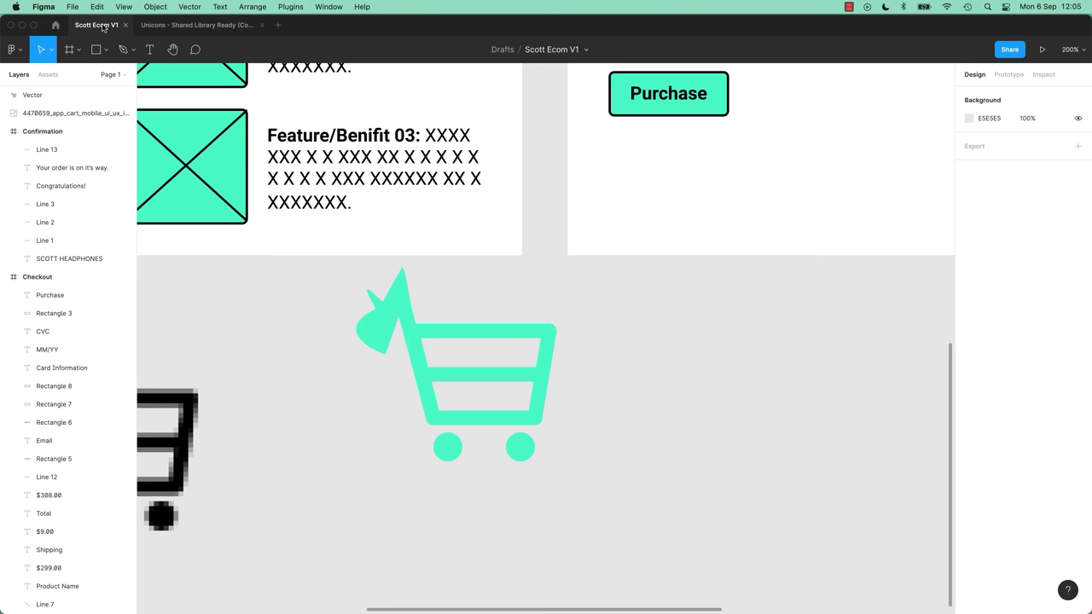
drag(632, 349, 446, 272)
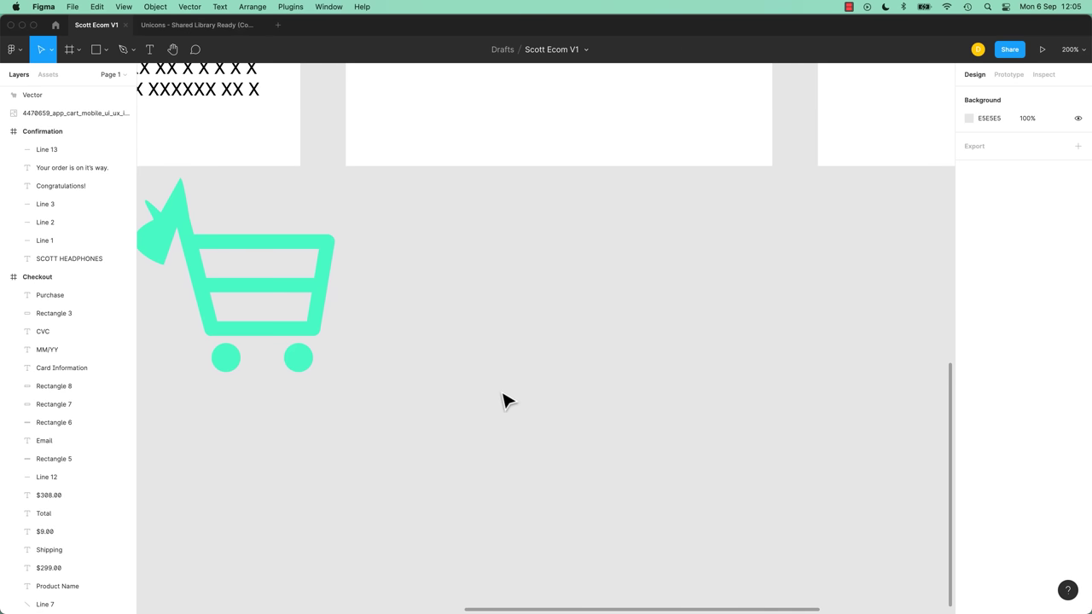
key(super+v)
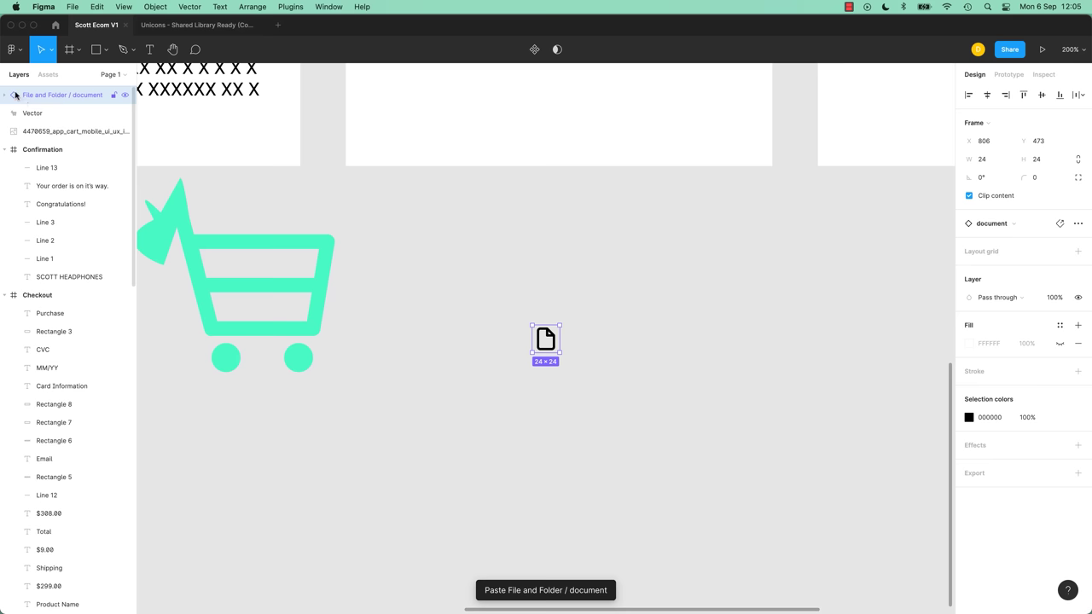
click(47, 75)
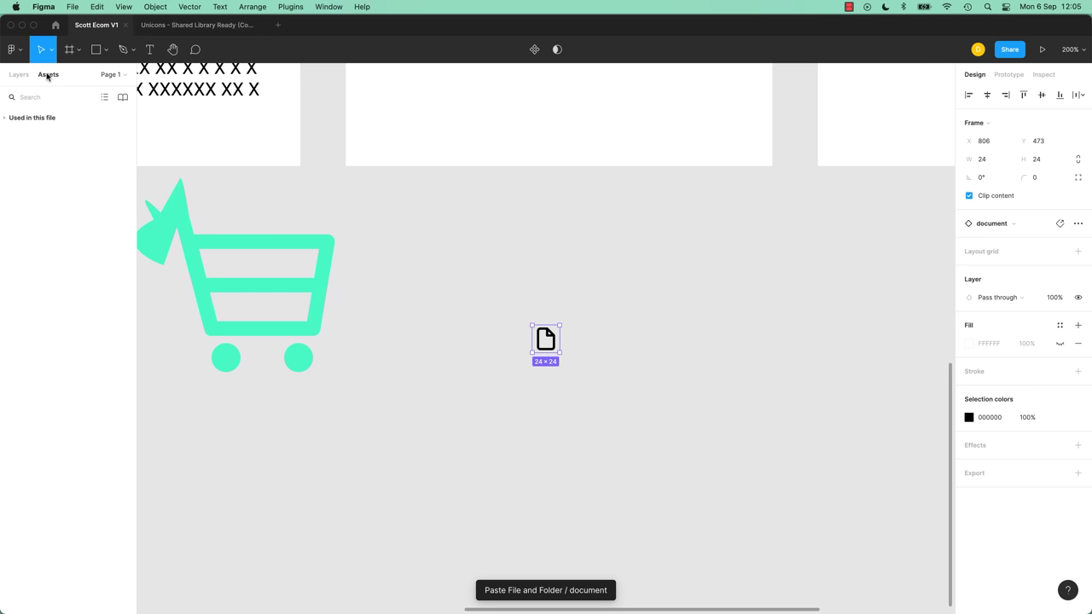
click(6, 117)
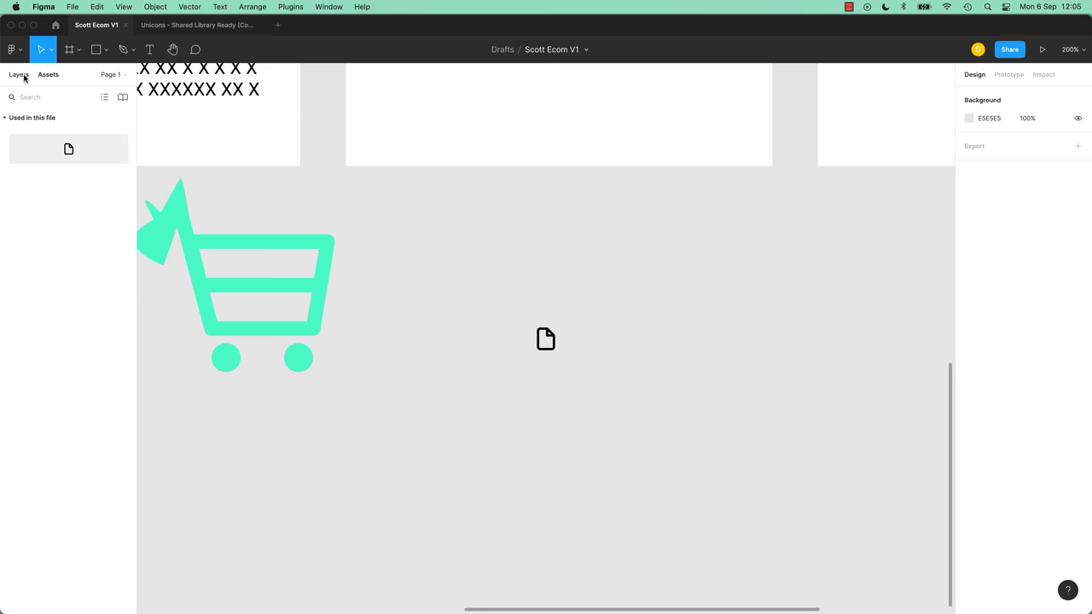
click(19, 75)
mouse_move(507, 278)
mouse_down()
mouse_move(589, 368)
mouse_move(576, 363)
mouse_up()
right_click(553, 341)
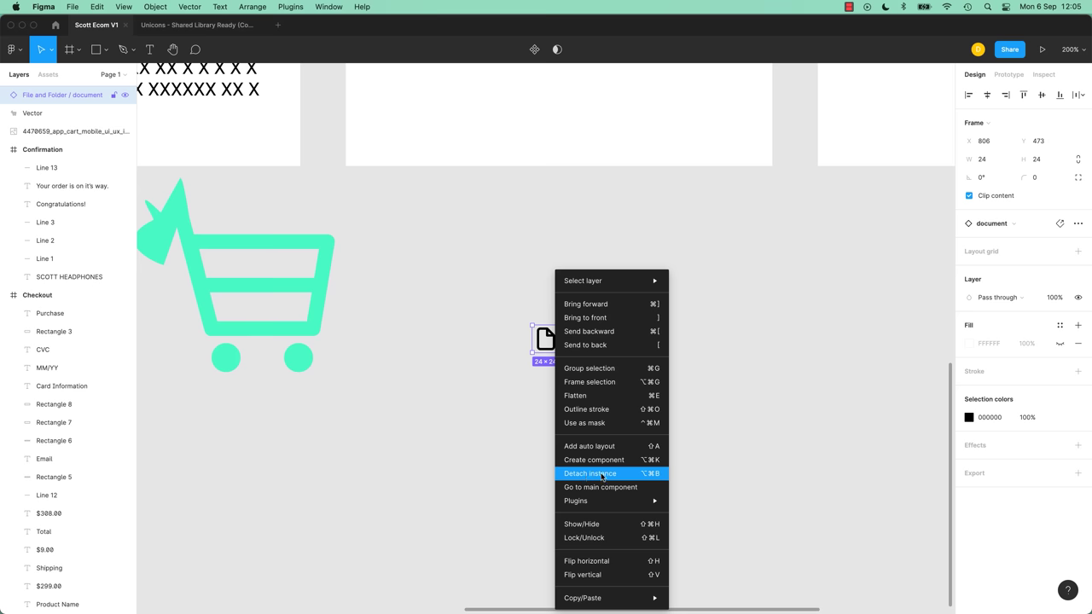
click(603, 474)
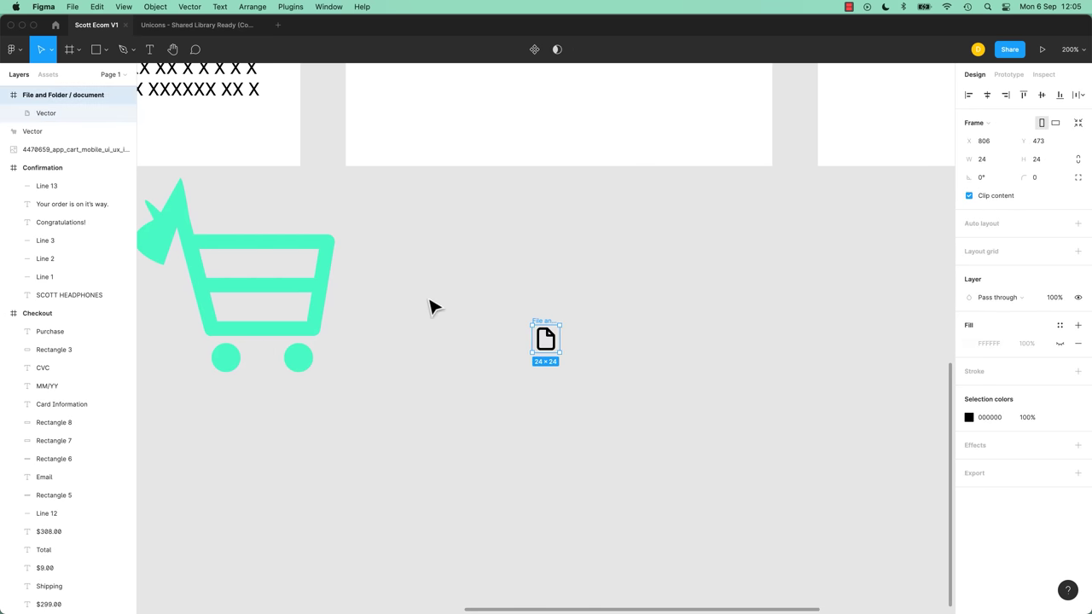
Move the icon into Checkout, pull out its vector layer and rename it File.
drag(546, 337, 467, 118)
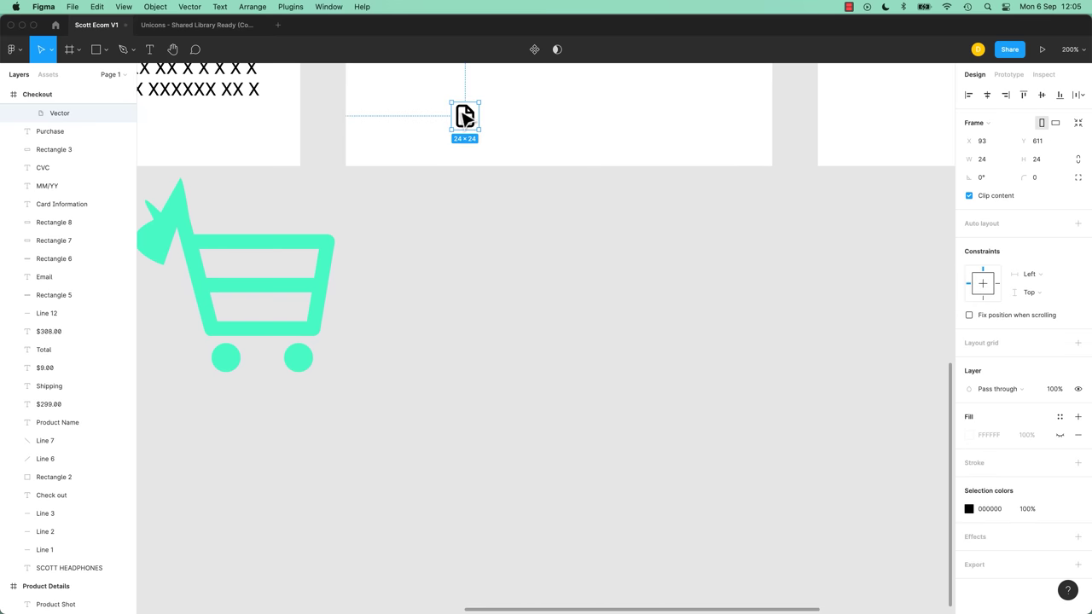
click(58, 118)
drag(60, 117, 56, 99)
scroll(463, 268, up, 2)
scroll(92, 159, up, 5)
drag(39, 298, 39, 280)
double_click(47, 278)
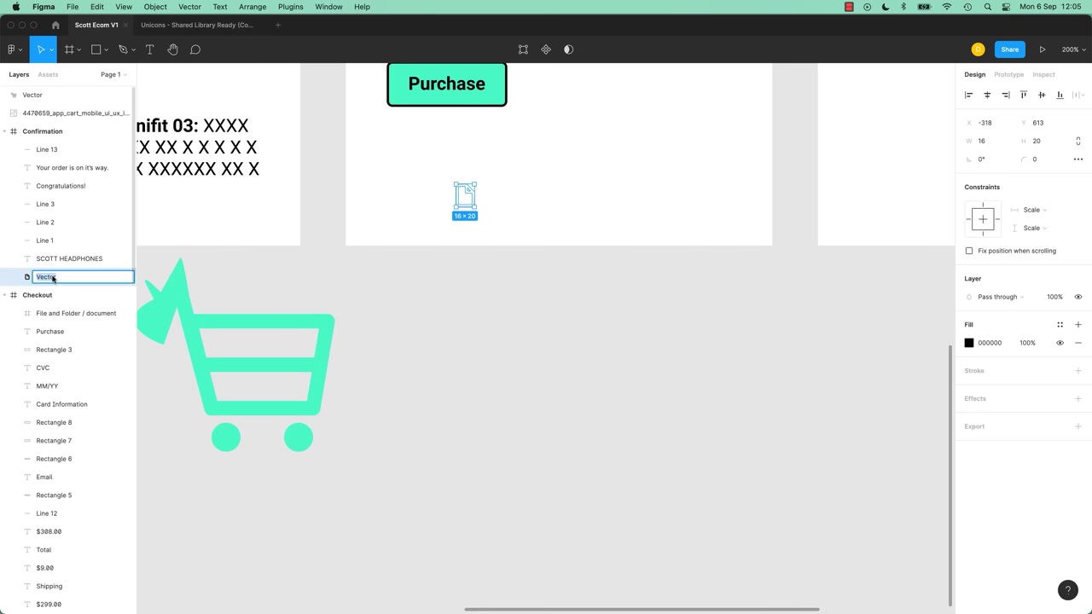
text(File)
key(Return)
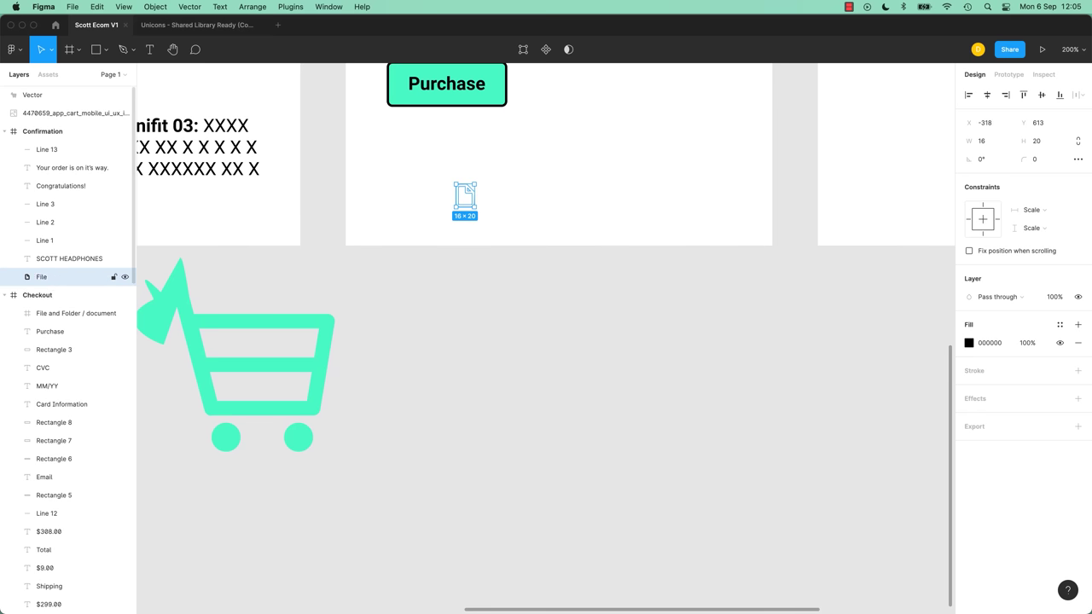
Put the File layer back inside the Checkout screen below the Purchase button.
drag(615, 211, 619, 481)
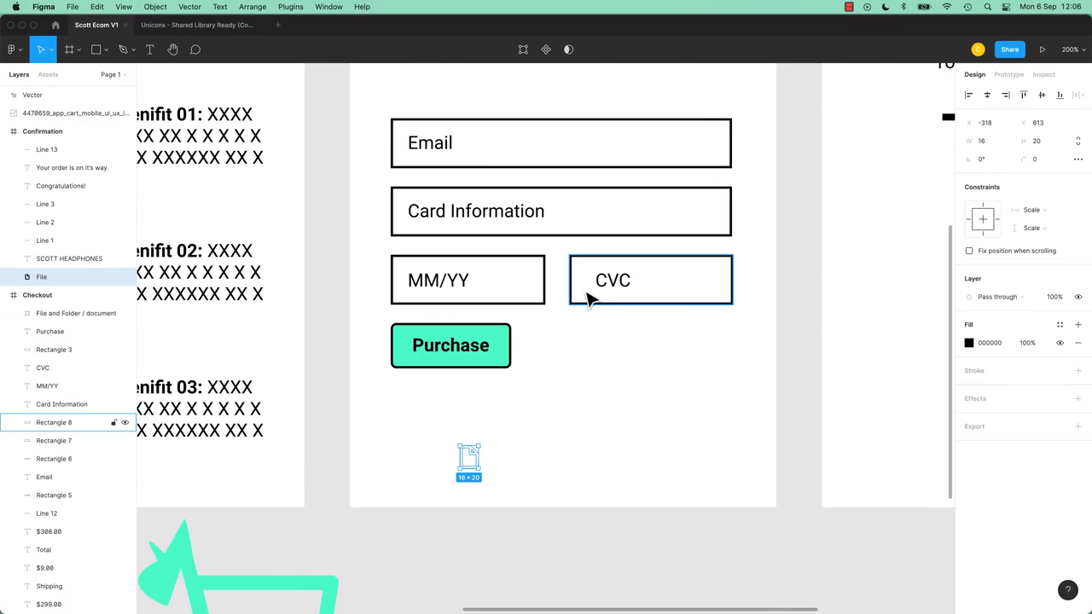
scroll(588, 294, down, 5)
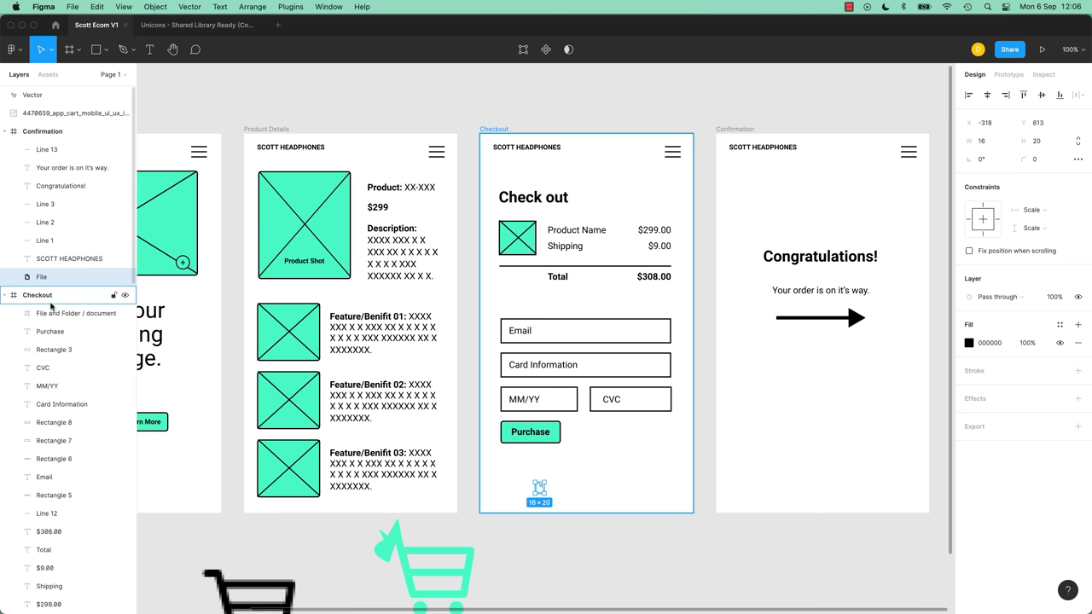
drag(48, 304, 49, 309)
click(587, 546)
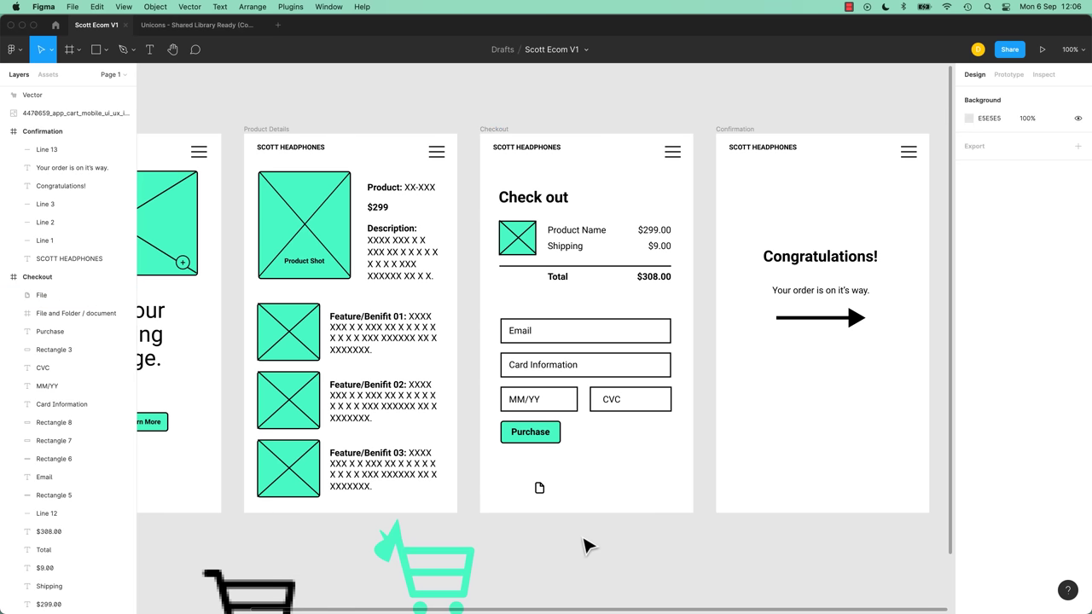
click(160, 23)
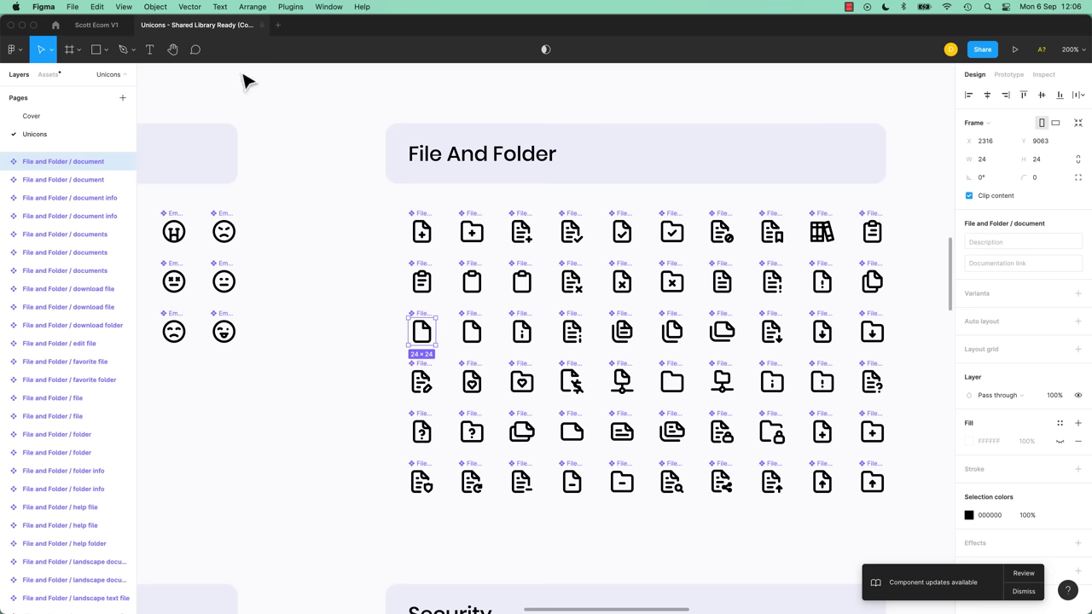
Close the Unicons library file and select both shopping-cart images.
click(324, 251)
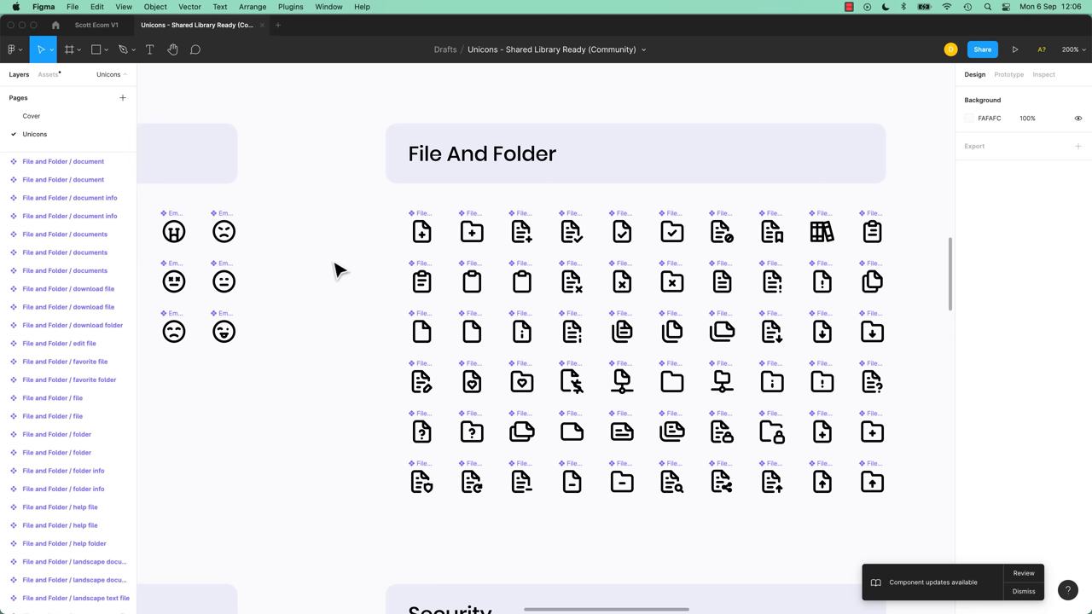
click(263, 28)
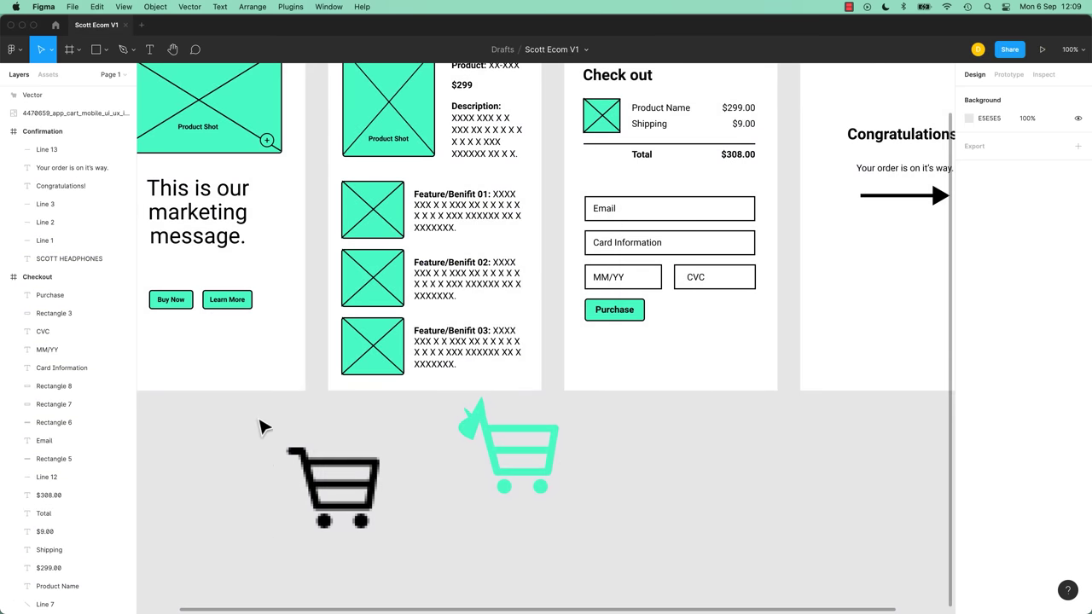
drag(263, 427, 756, 599)
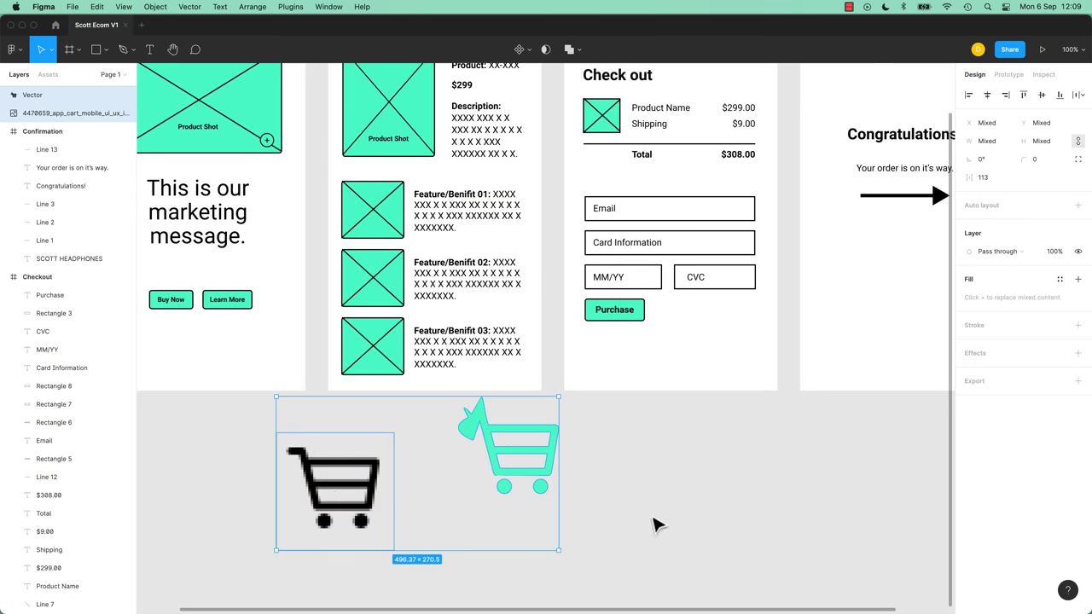
Delete the two selected shopping-cart images and shift the view slightly up-left.
key(Delete)
scroll(648, 441, up, 5)
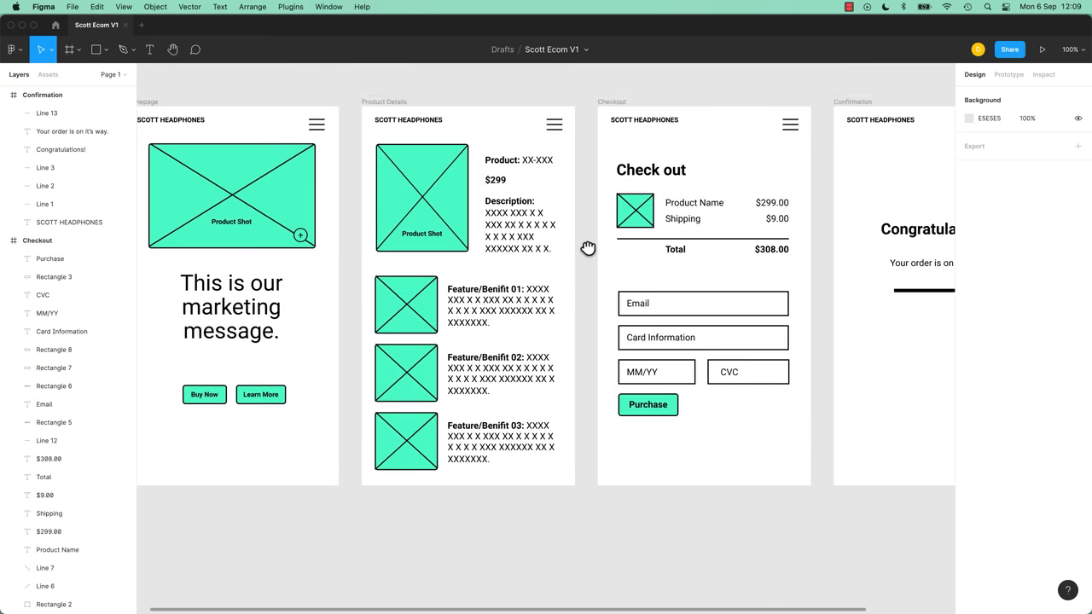
drag(684, 306, 668, 287)
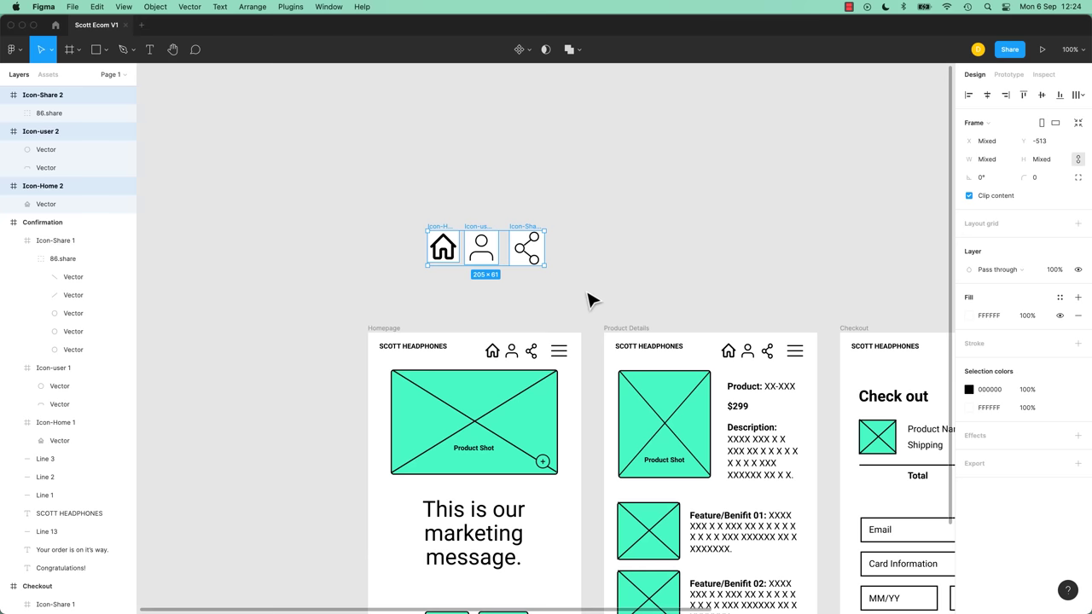
key(plus)
key(plus)
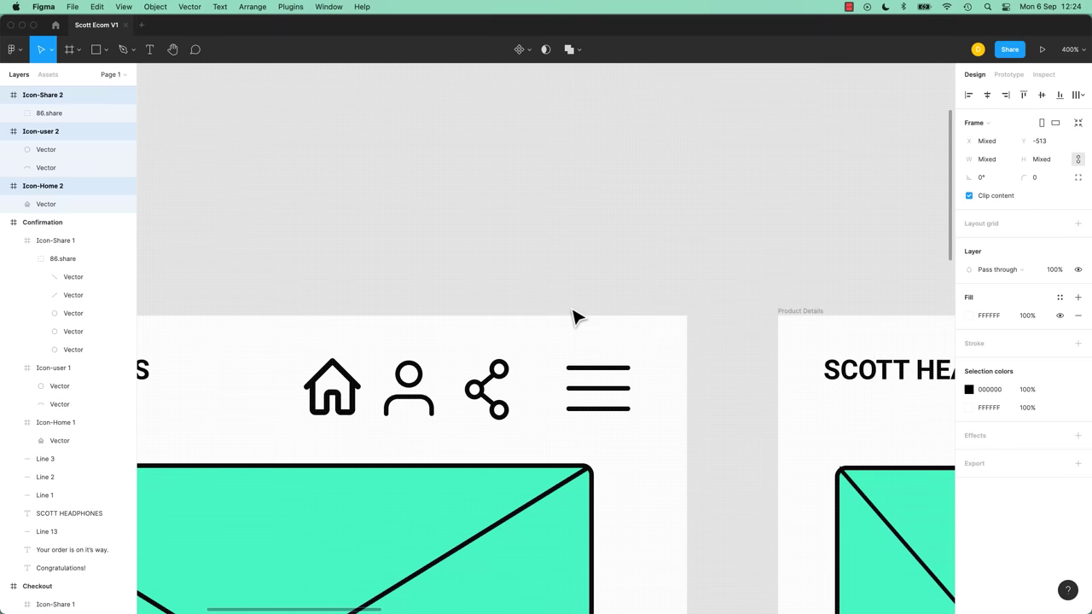
drag(493, 313, 654, 478)
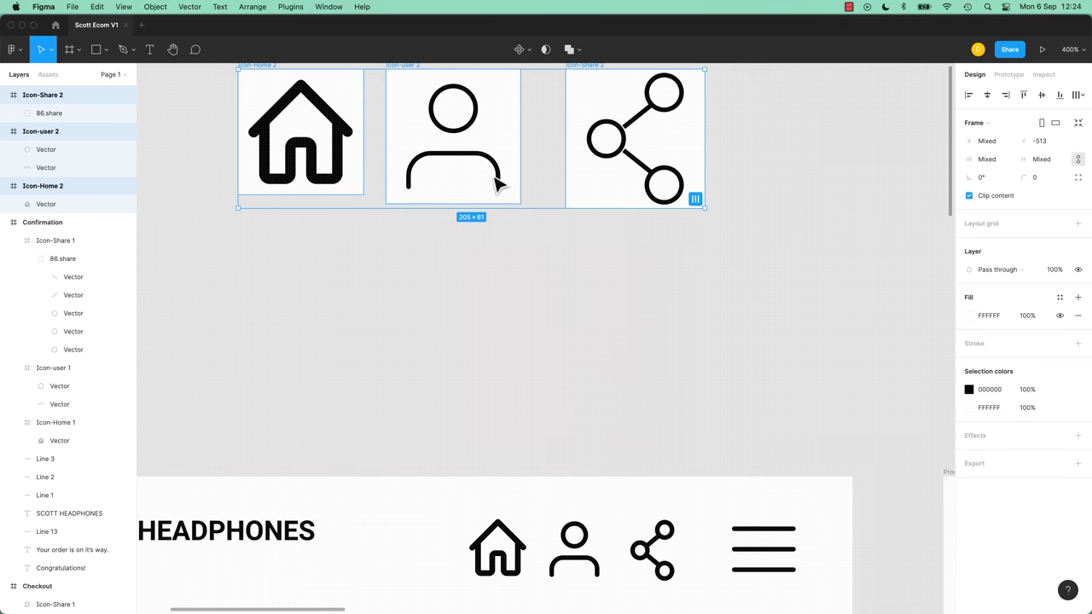
click(544, 335)
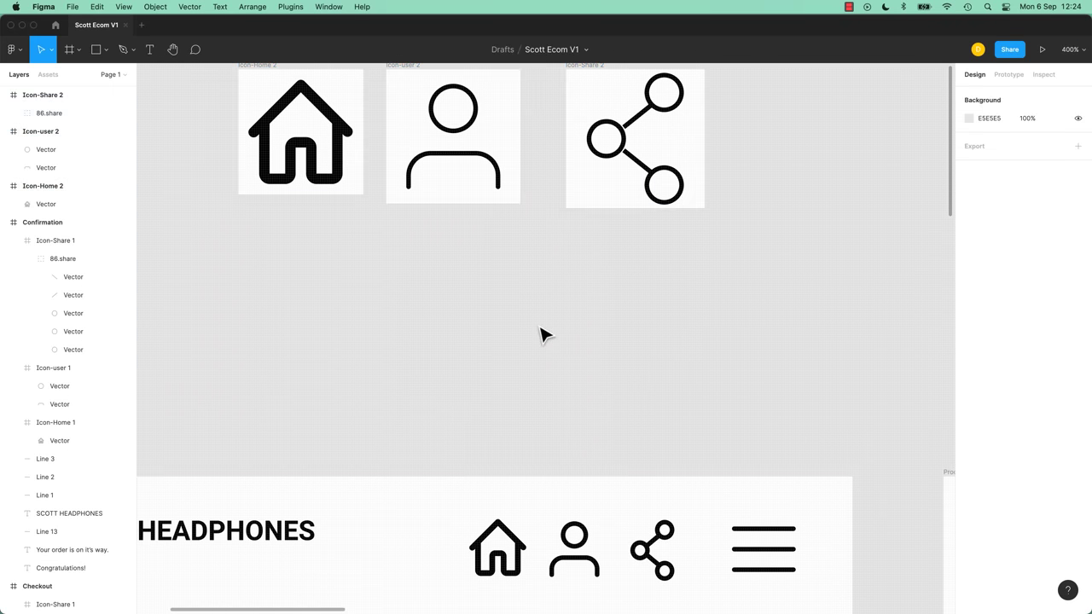
key(minus)
drag(670, 347, 339, 349)
drag(588, 346, 848, 317)
drag(478, 319, 583, 327)
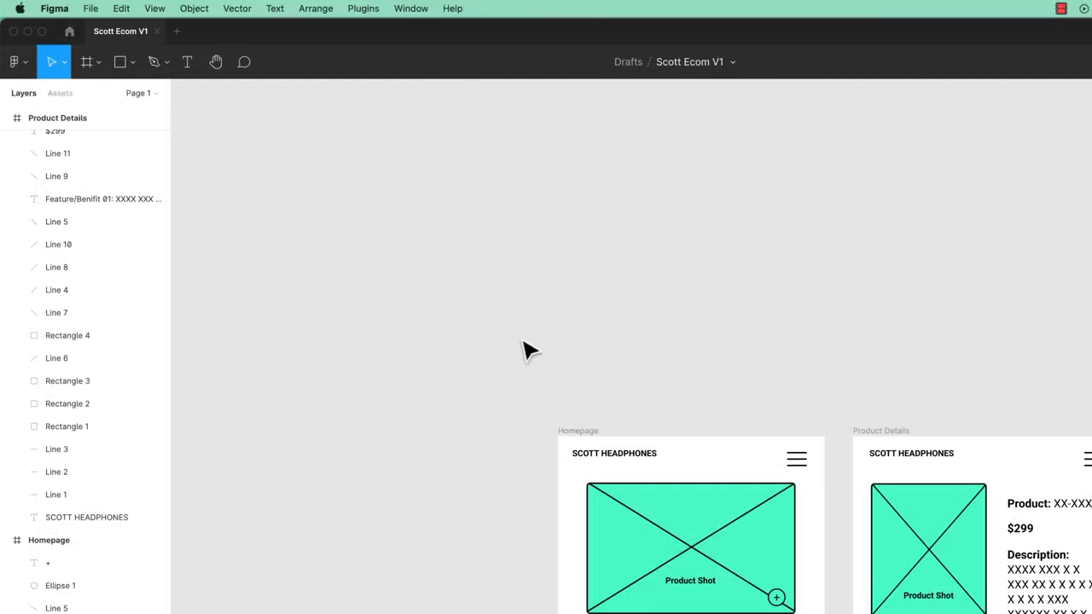
Use Place image to load Icon-Share.svg, Icon-user.svg and Icon-Home.svg from the Icons folder.
click(132, 63)
click(133, 64)
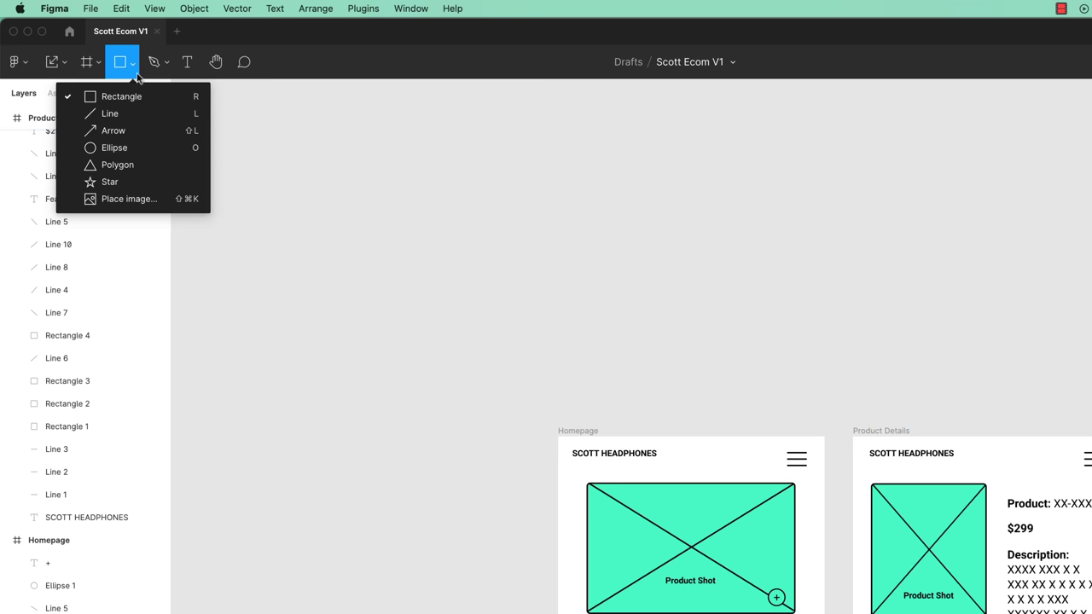
click(120, 198)
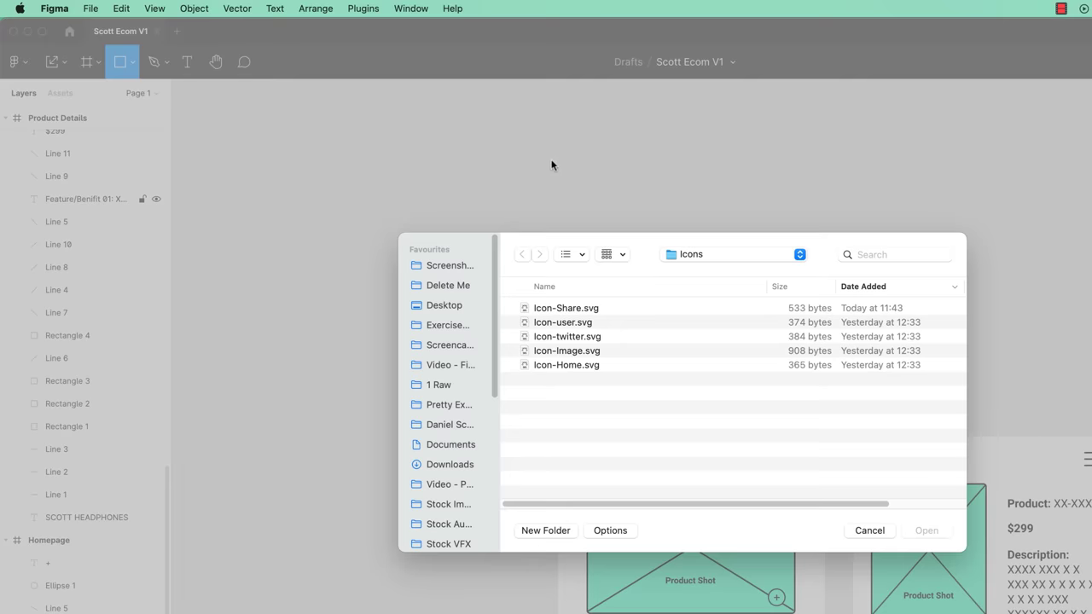
click(585, 312)
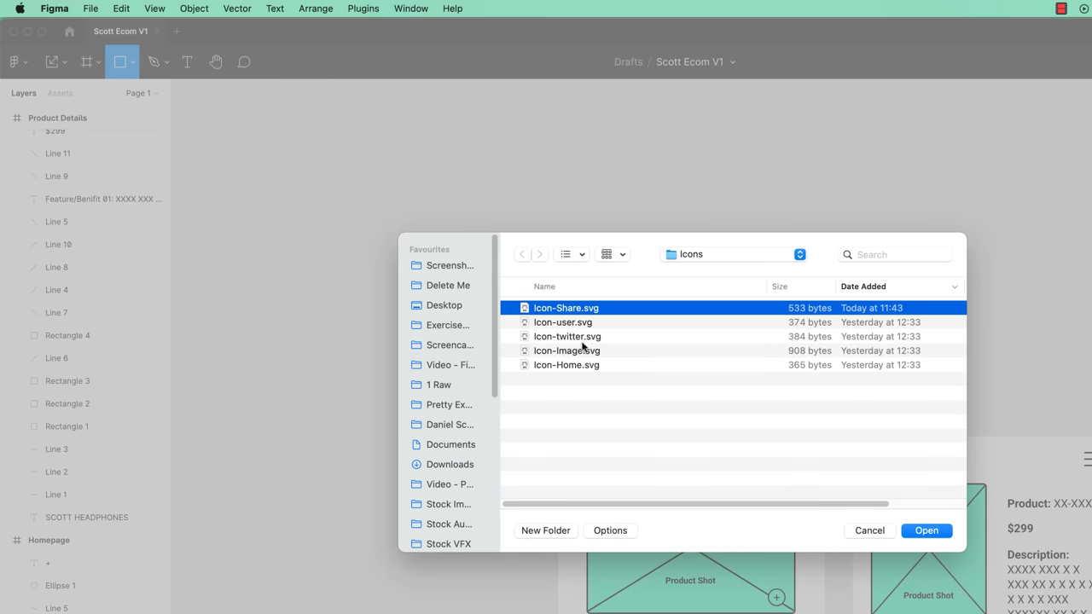
super+click(584, 324)
super+click(575, 368)
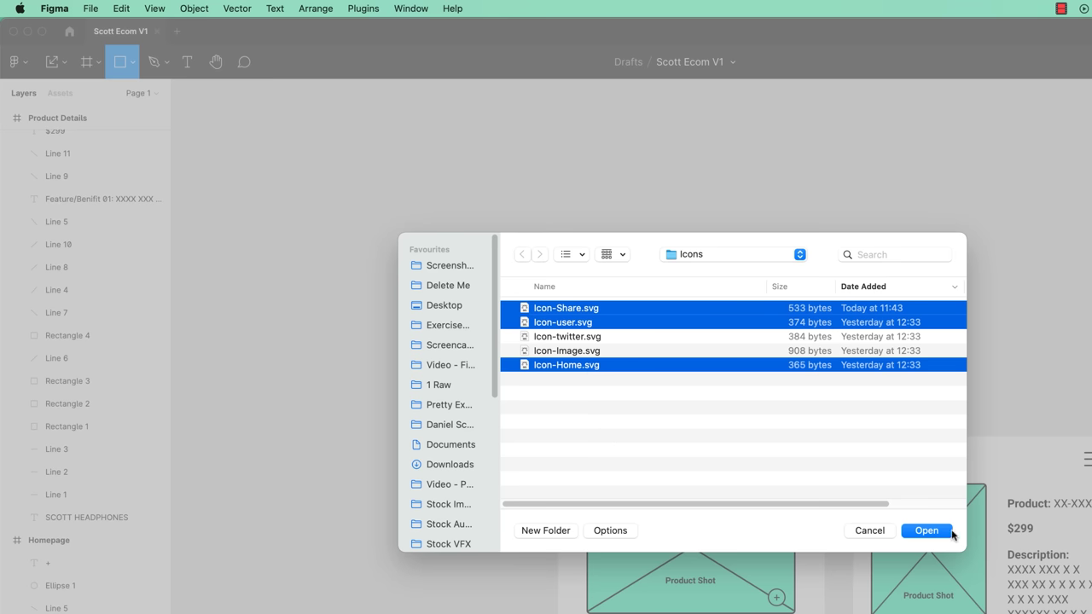
click(927, 531)
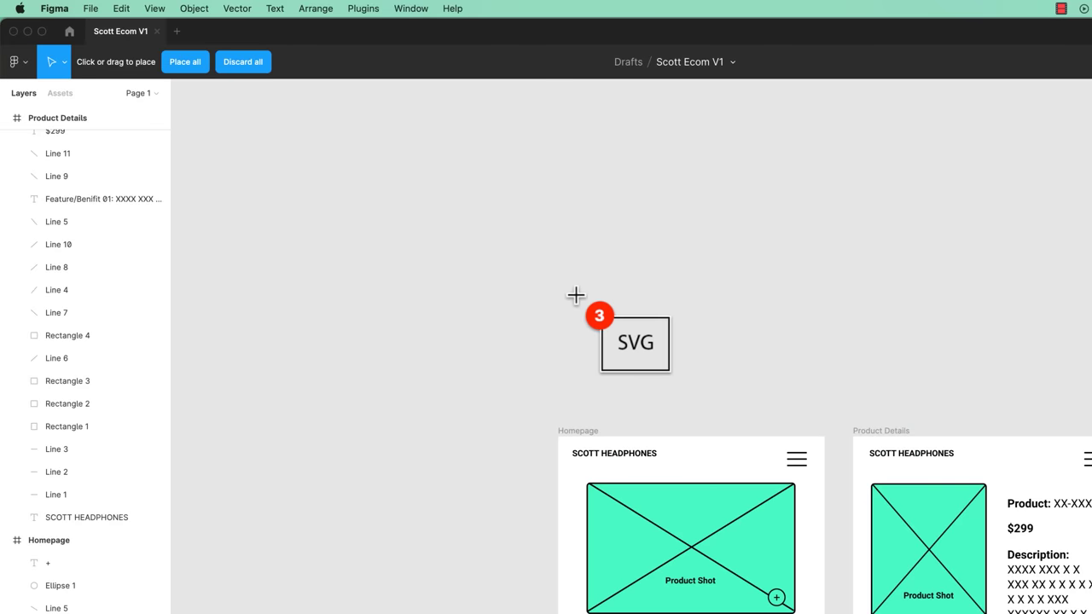
Place the home, user and share icons in a row above the Homepage screen and select all three.
drag(543, 230, 618, 303)
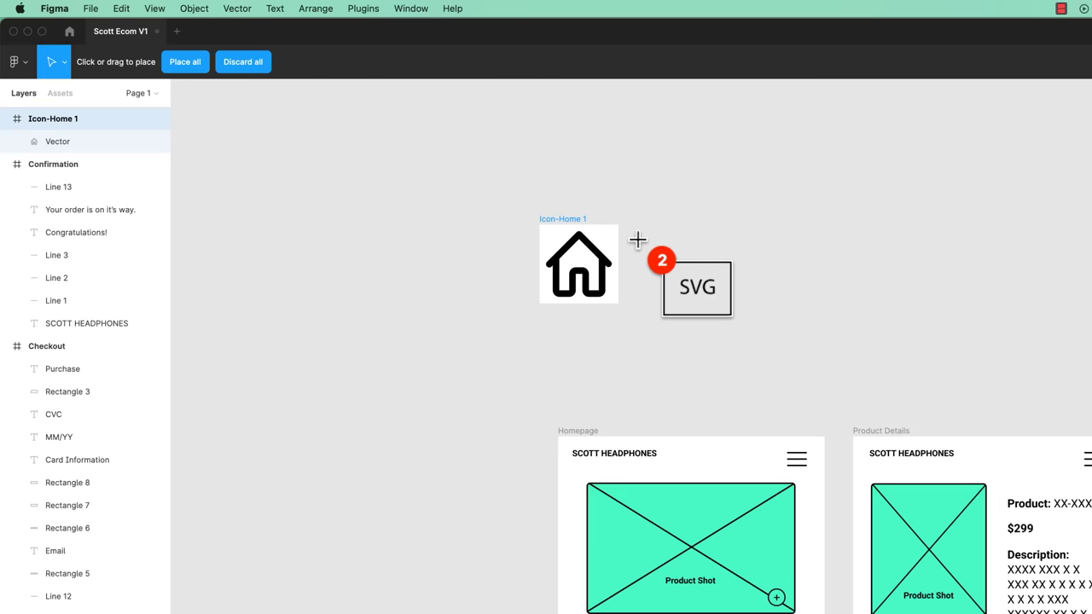
drag(630, 224, 712, 306)
drag(732, 232, 810, 311)
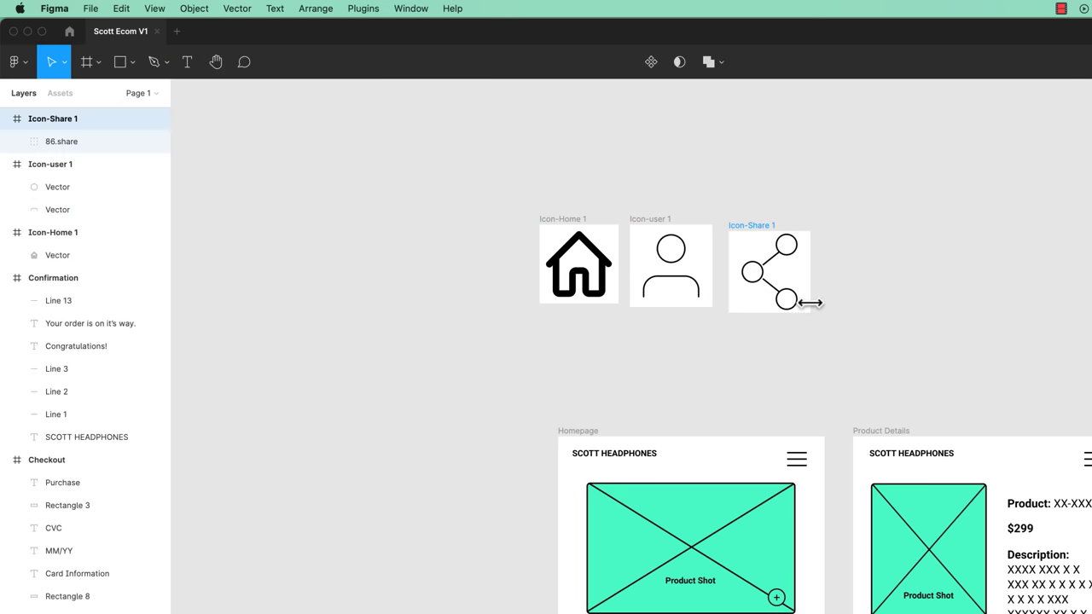
click(785, 298)
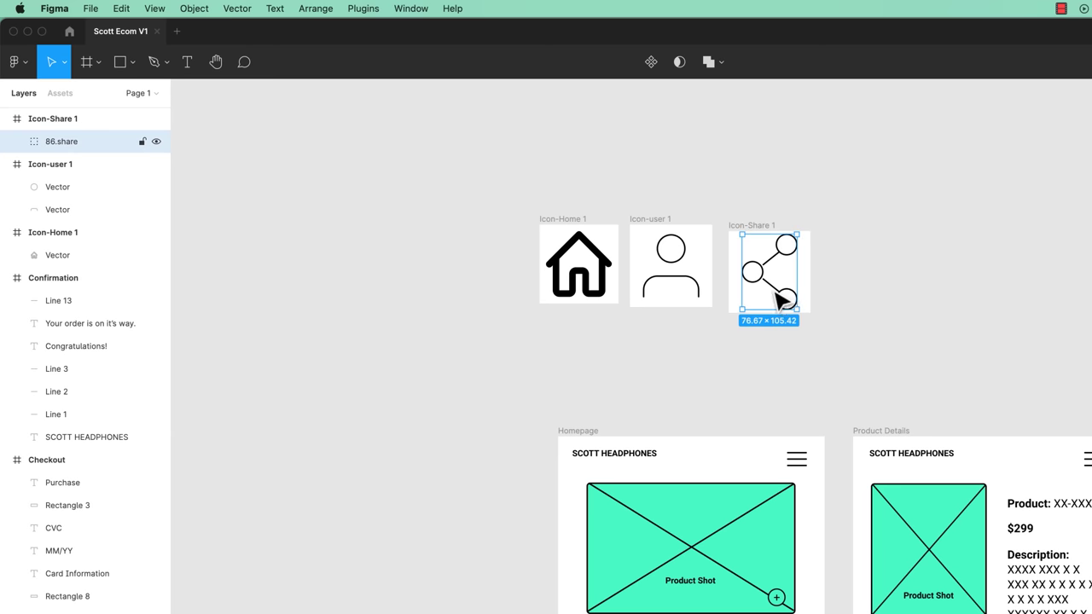
click(836, 298)
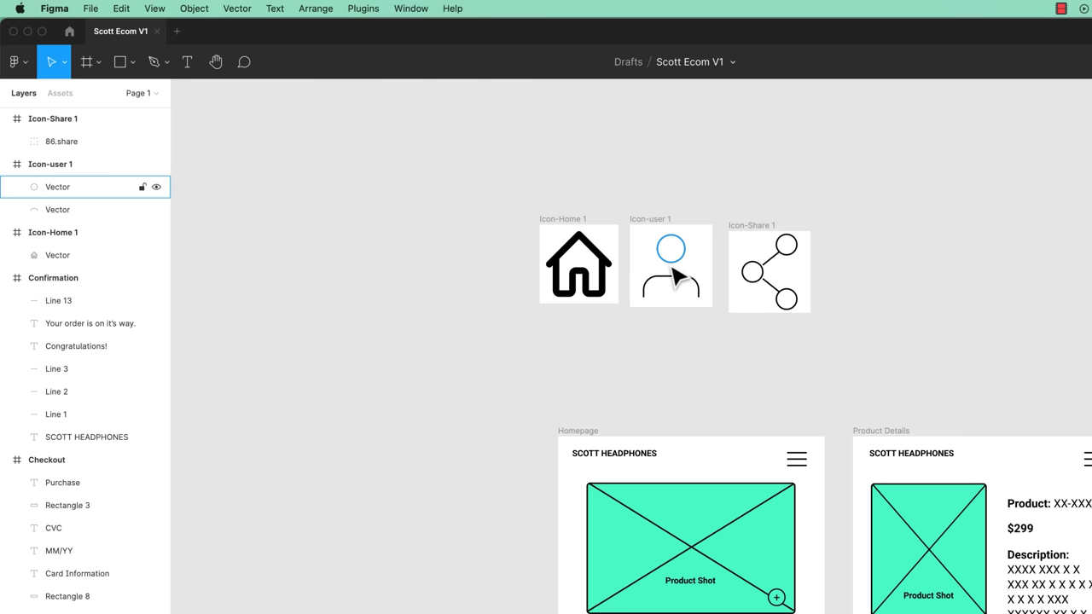
drag(874, 162, 456, 385)
click(457, 386)
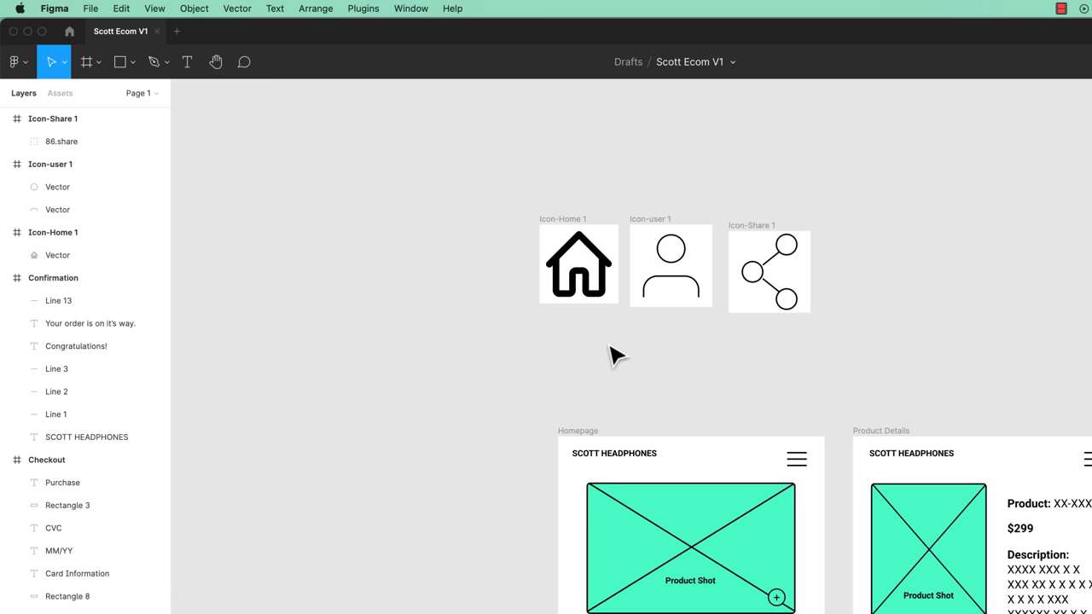
drag(479, 175, 845, 333)
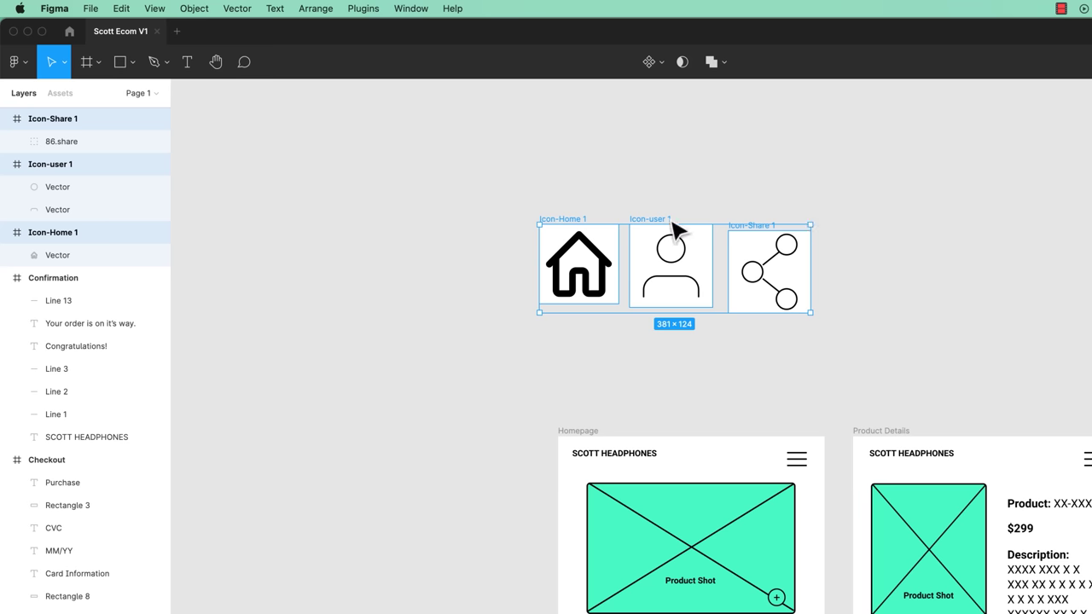
Proportionally scale the three-icon group down to about 98×32 to fit the Homepage header.
click(62, 70)
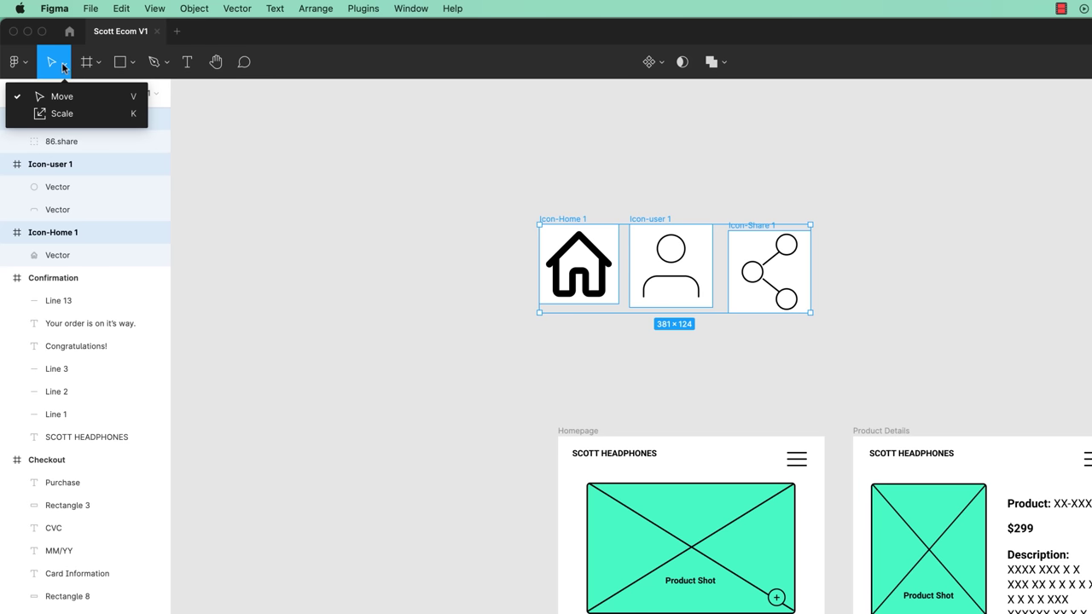
click(69, 65)
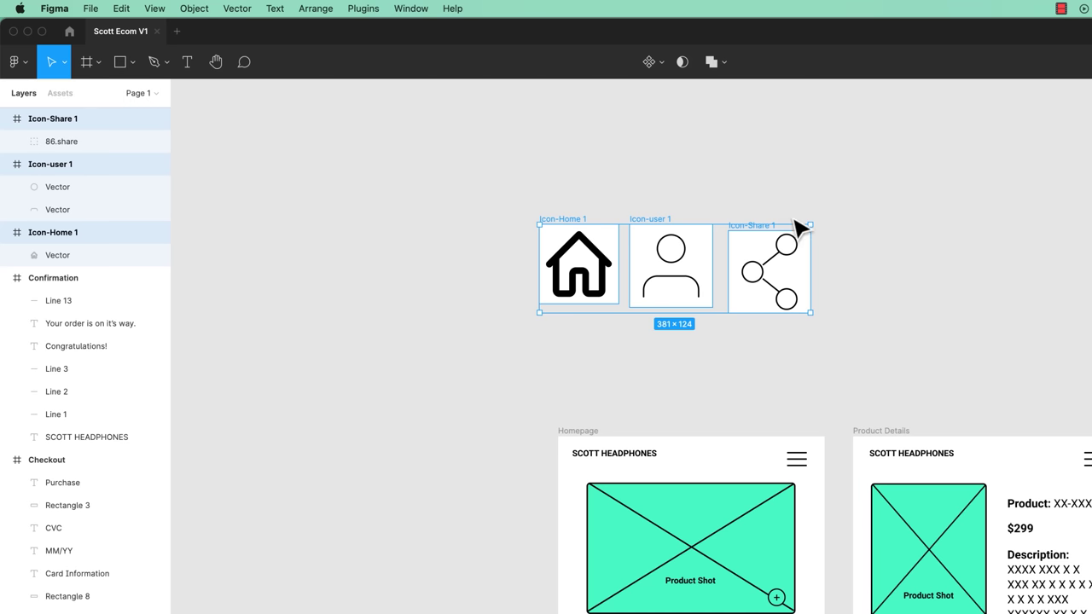
drag(810, 224, 599, 292)
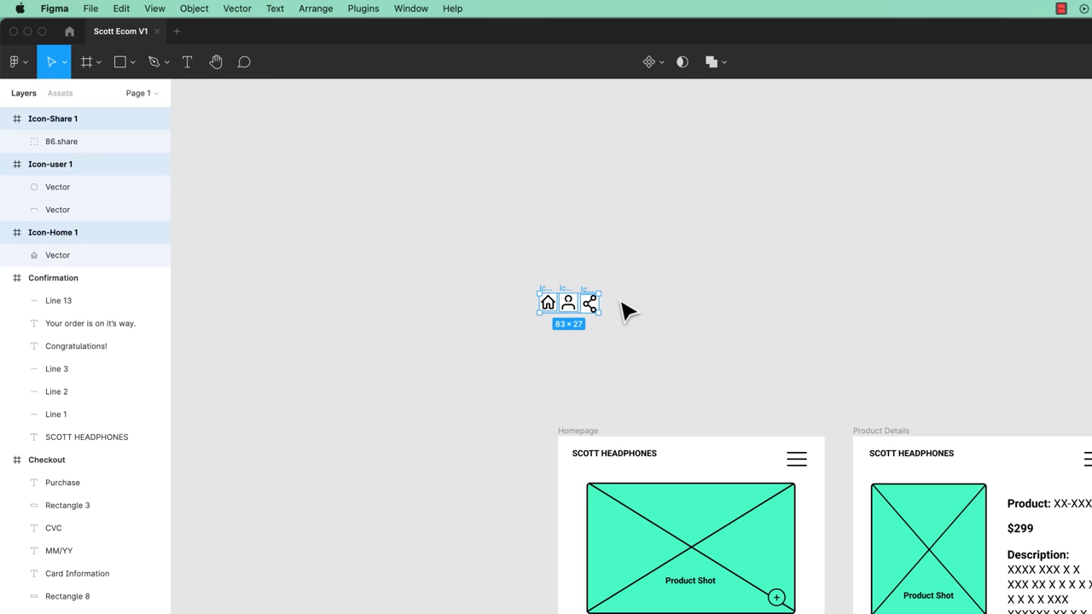
key(ctrl+z)
click(65, 62)
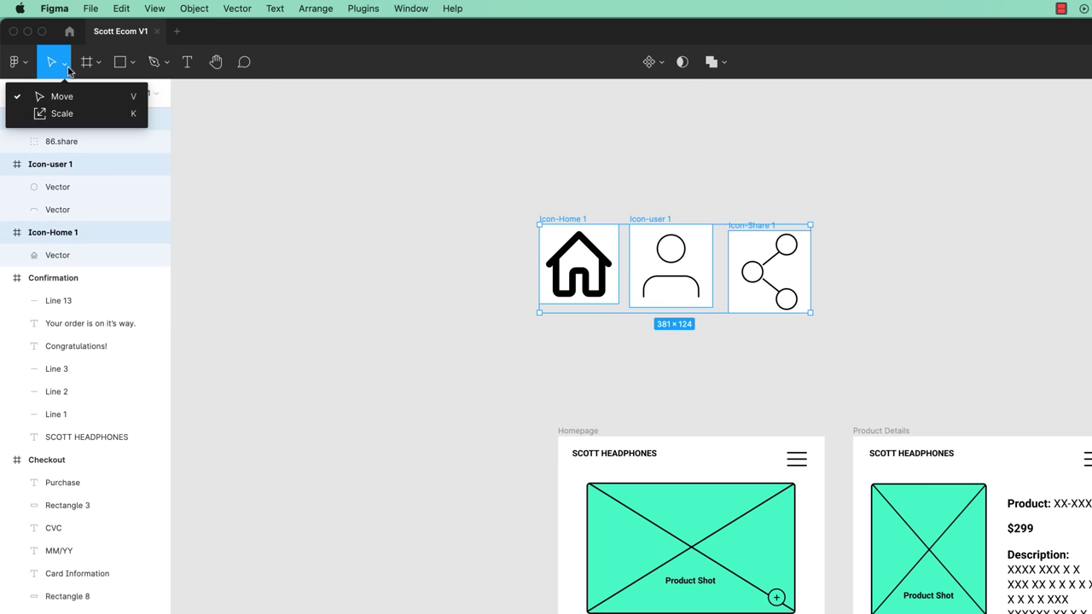
click(62, 114)
drag(809, 224, 741, 473)
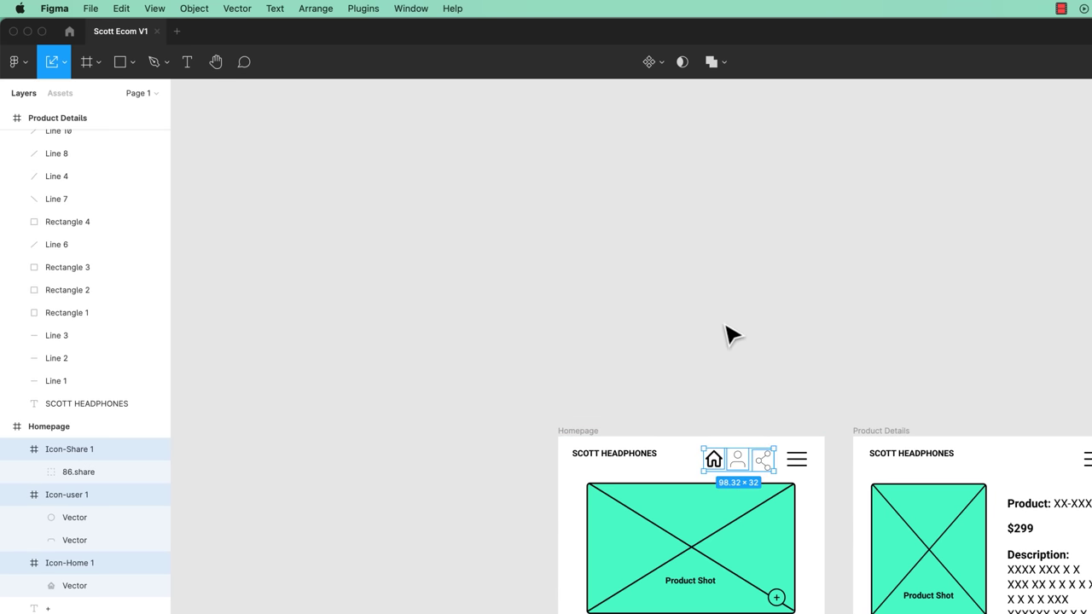
Zoom in on the header icons and select the house icon frame.
scroll(728, 334, up, 5)
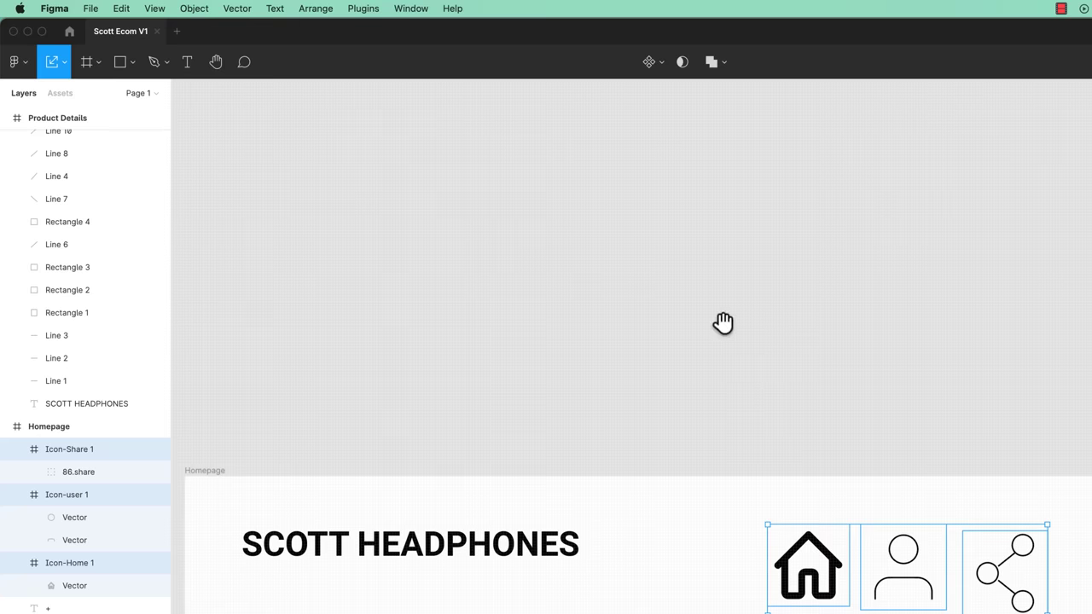
drag(722, 321, 612, 244)
scroll(612, 256, up, 3)
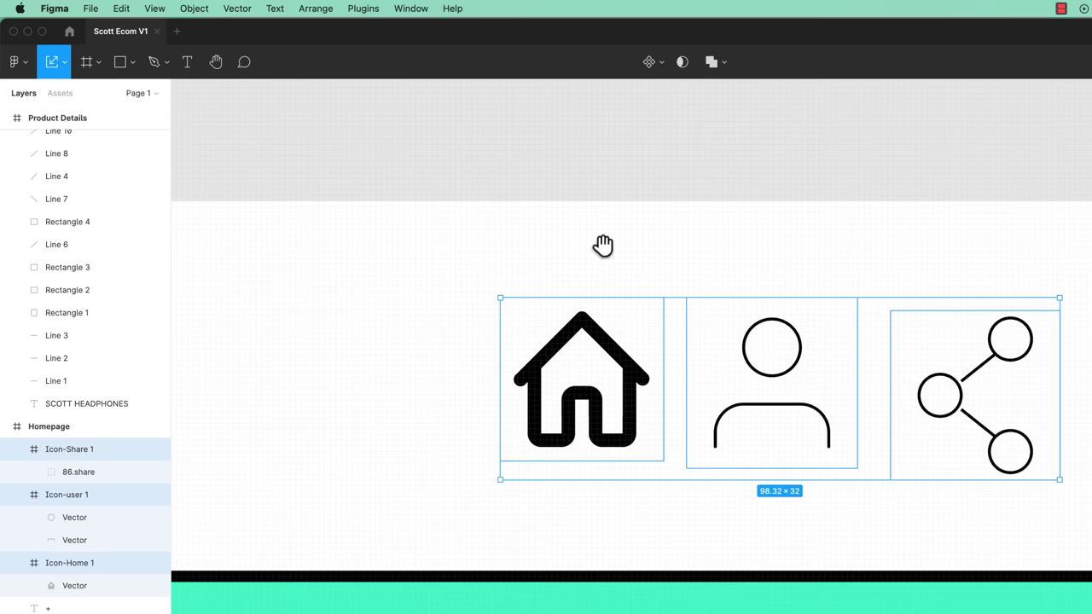
scroll(602, 244, right, 3)
click(777, 169)
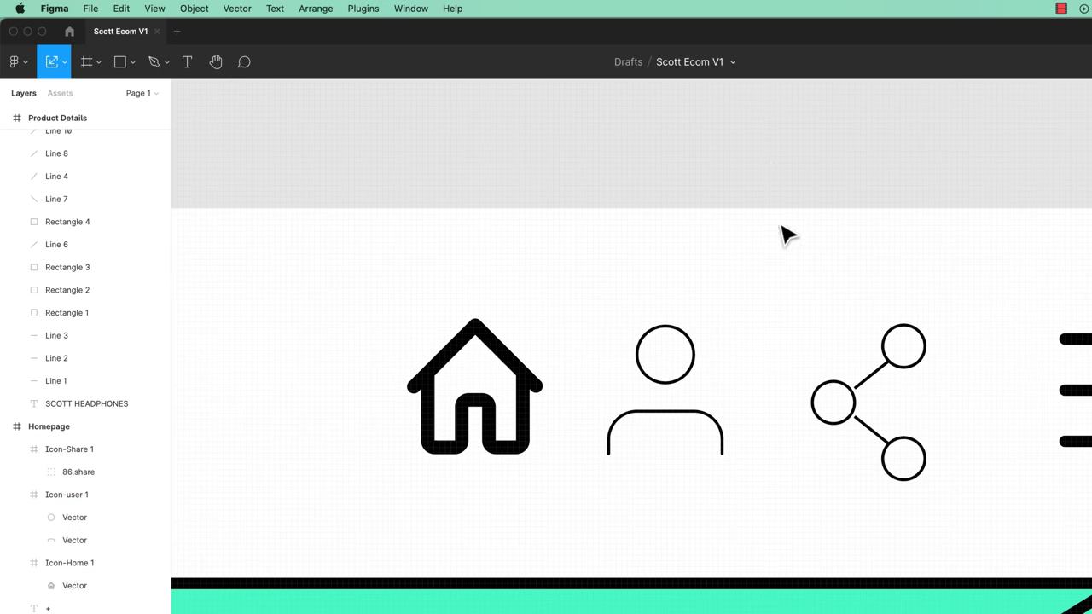
click(515, 456)
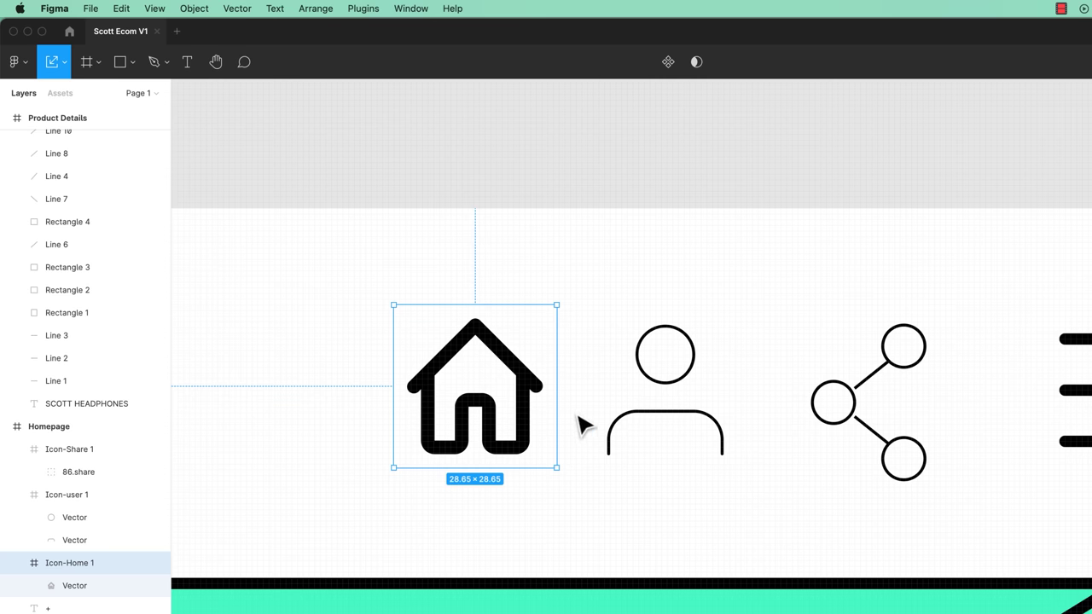
Collapse the icon frames in Layers and select and expand the share icon's 86.share group.
click(16, 496)
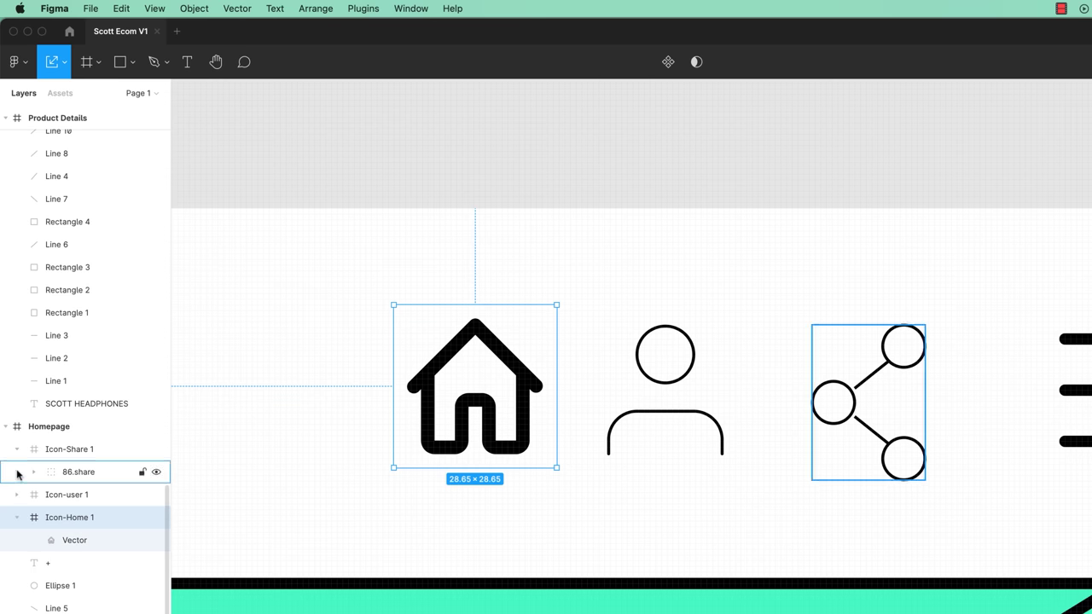
click(16, 450)
click(19, 498)
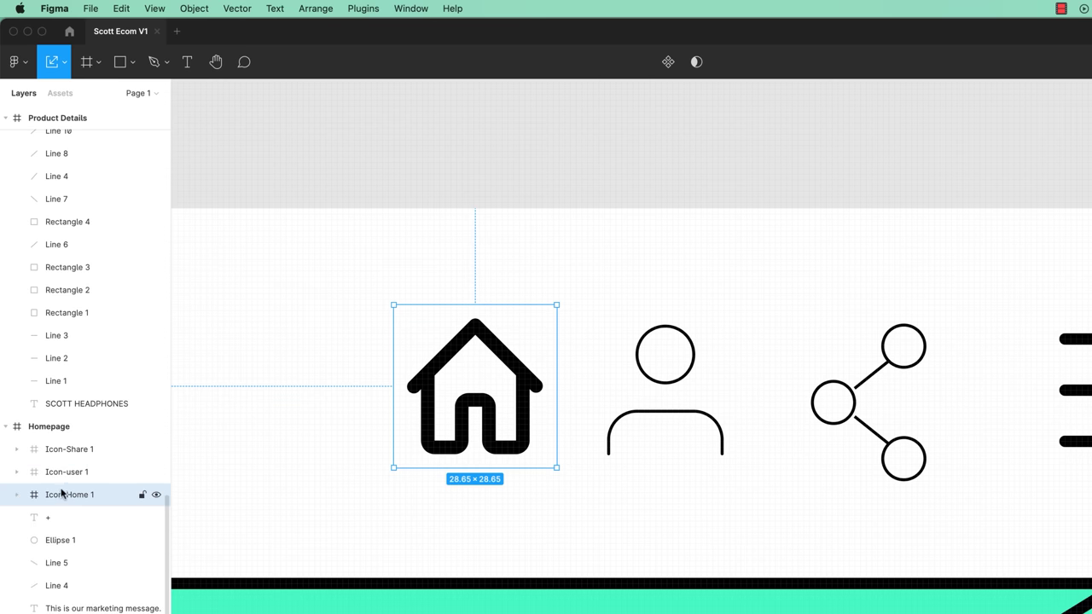
click(69, 452)
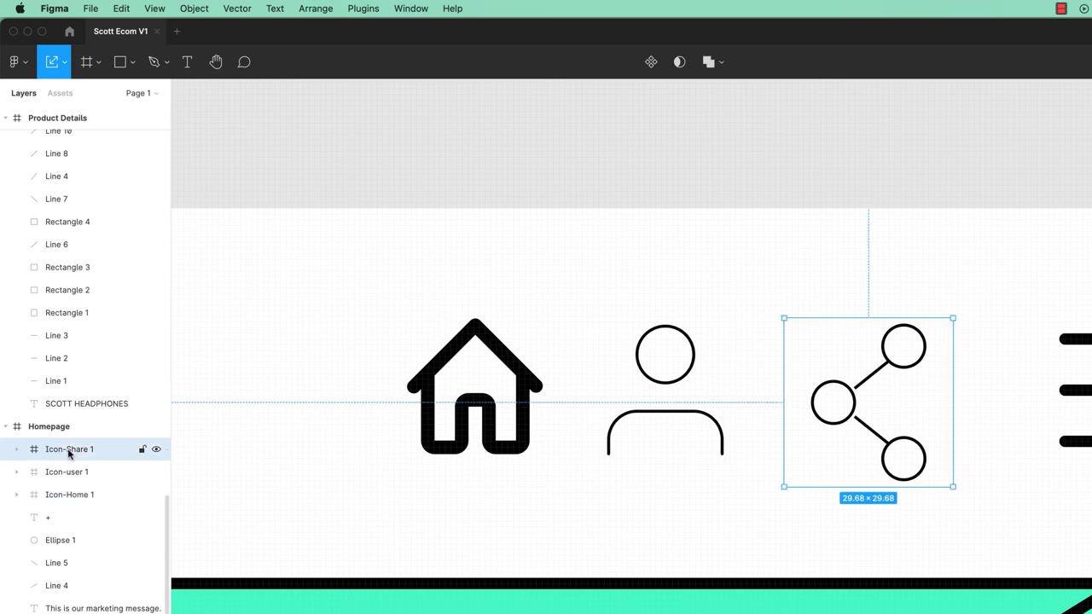
click(16, 449)
click(16, 450)
click(15, 451)
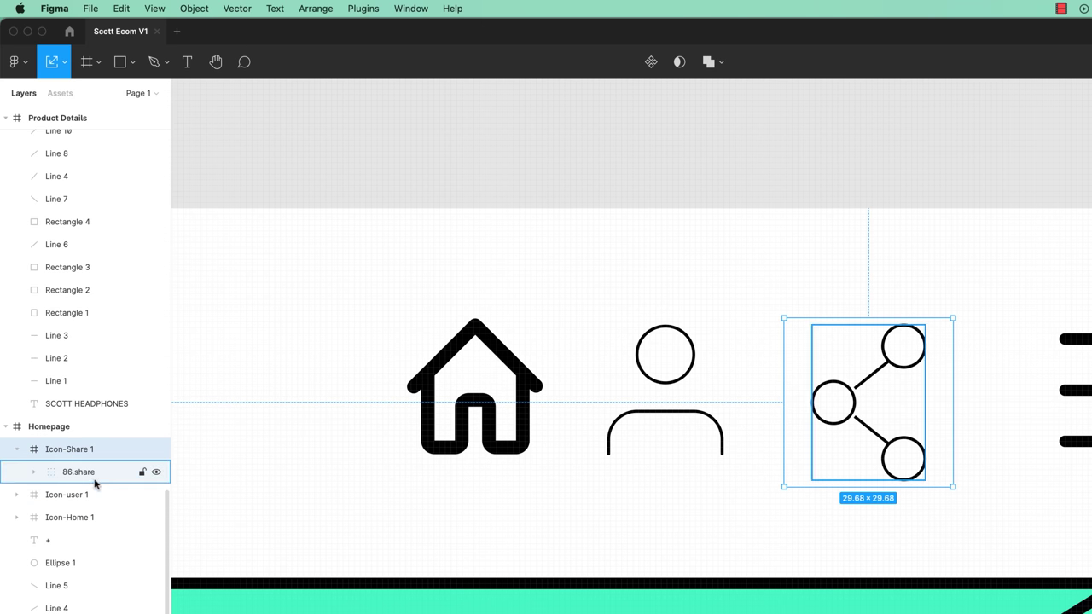
click(17, 451)
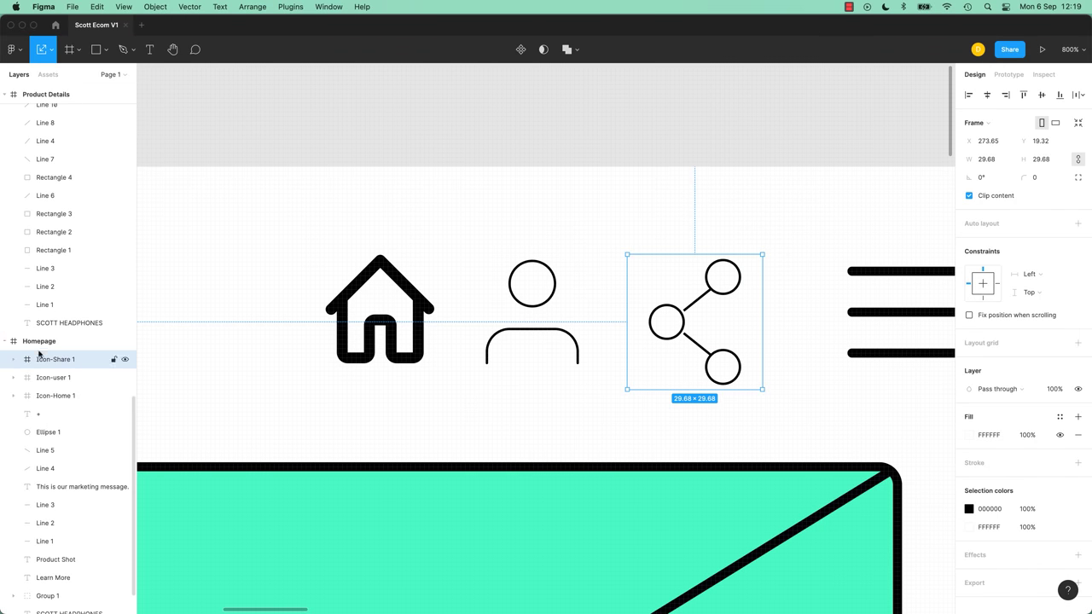
click(13, 361)
click(71, 381)
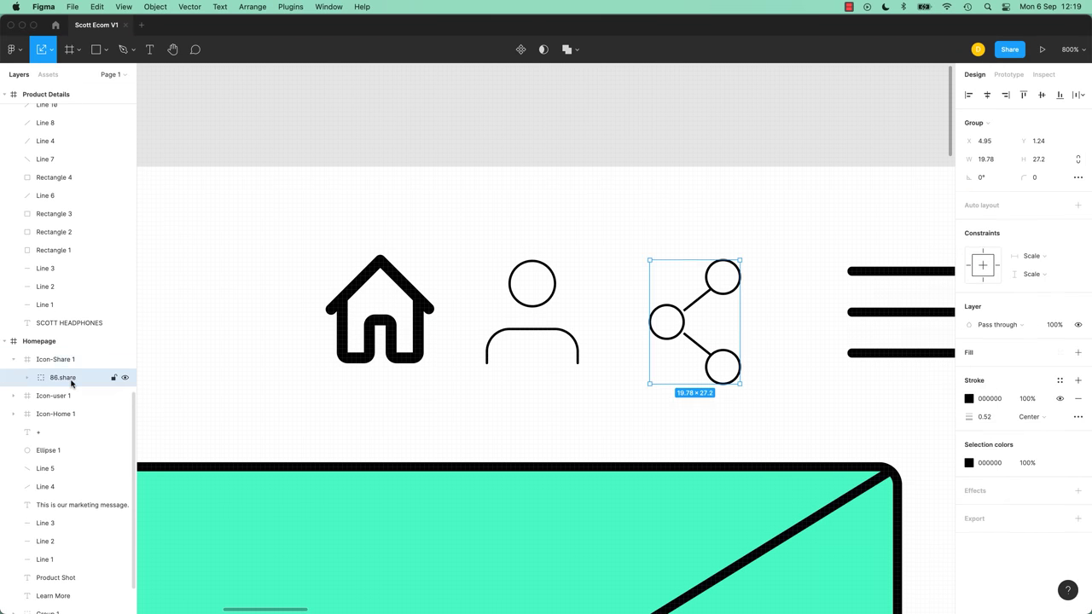
click(27, 378)
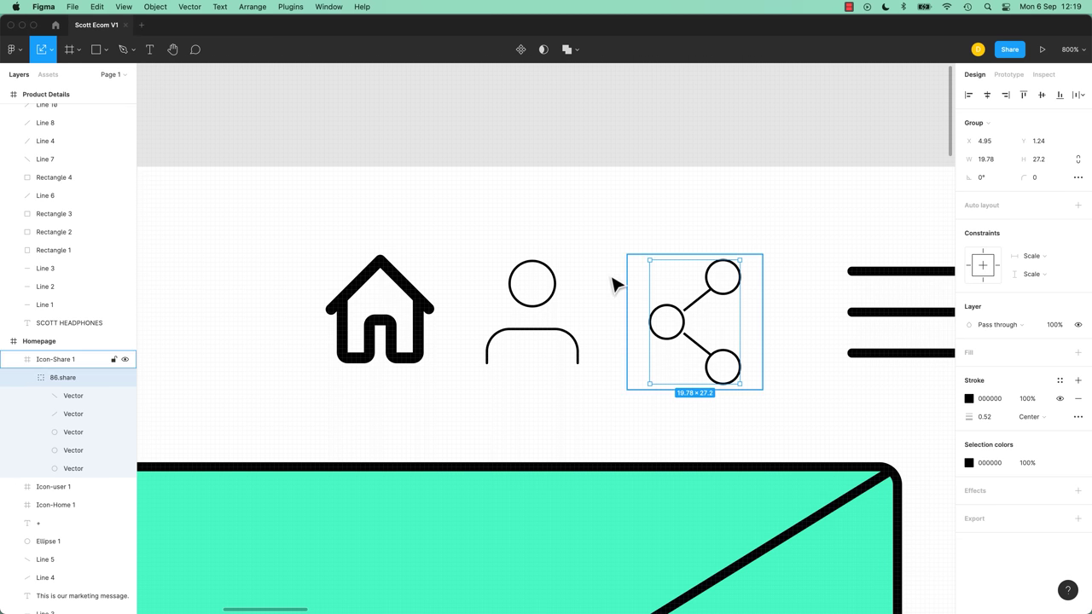
Set the share icon's 86.share stroke weight to 2.
click(995, 419)
text(2)
key(Return)
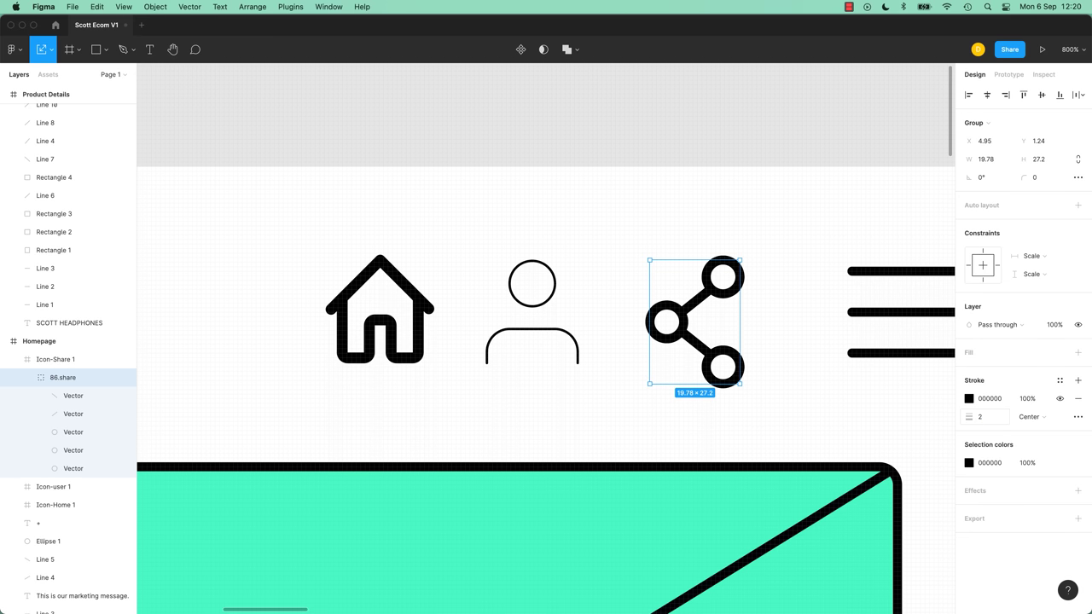
click(899, 274)
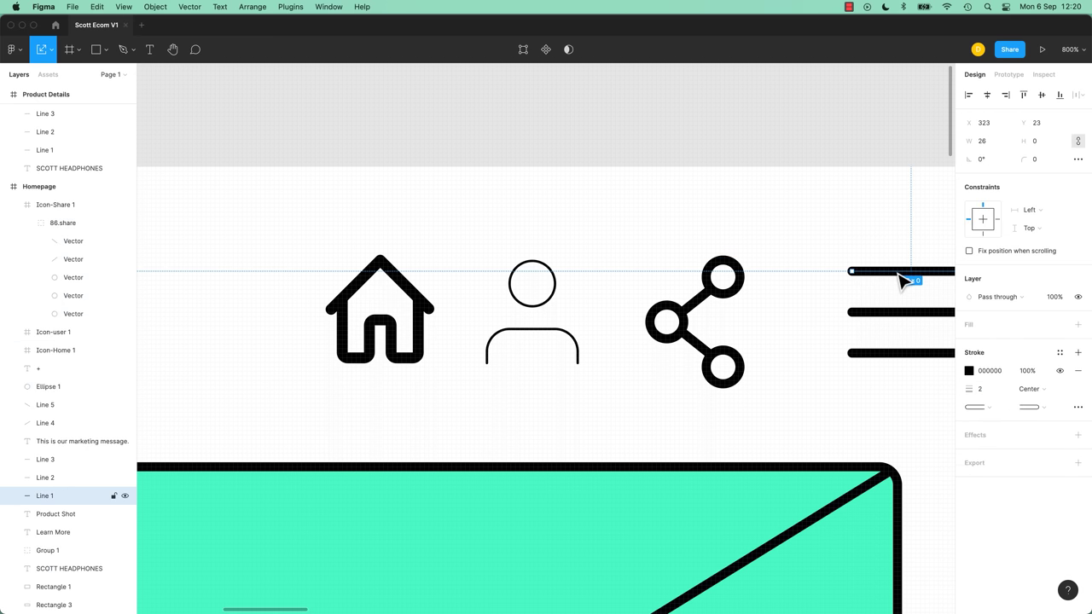
click(731, 334)
Give both of the user icon's vectors a stroke weight of 2.
click(546, 314)
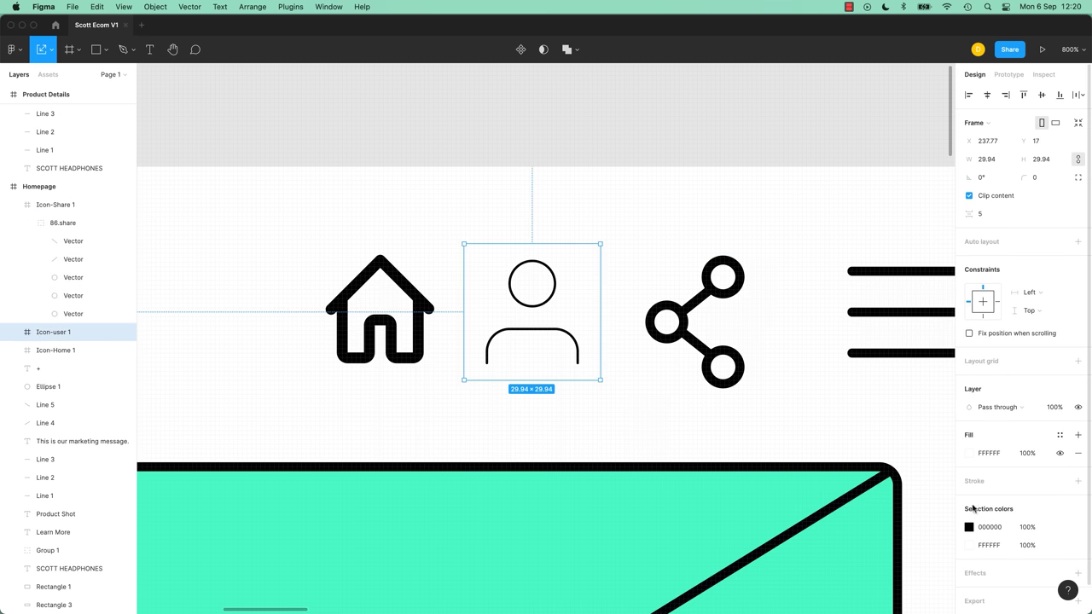
click(18, 333)
click(58, 351)
shift+click(61, 370)
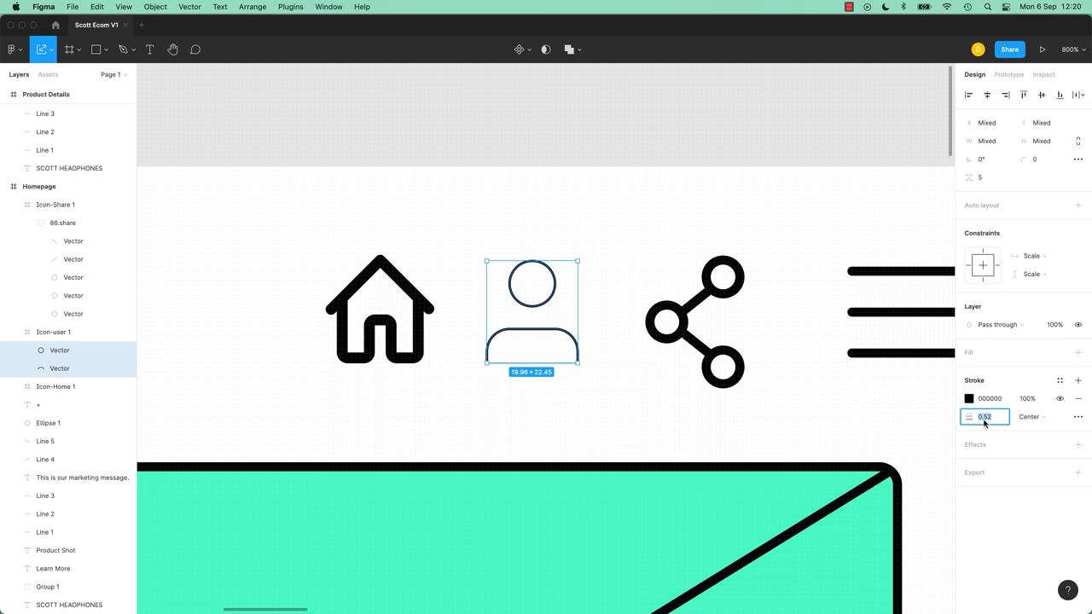
text(2)
key(Return)
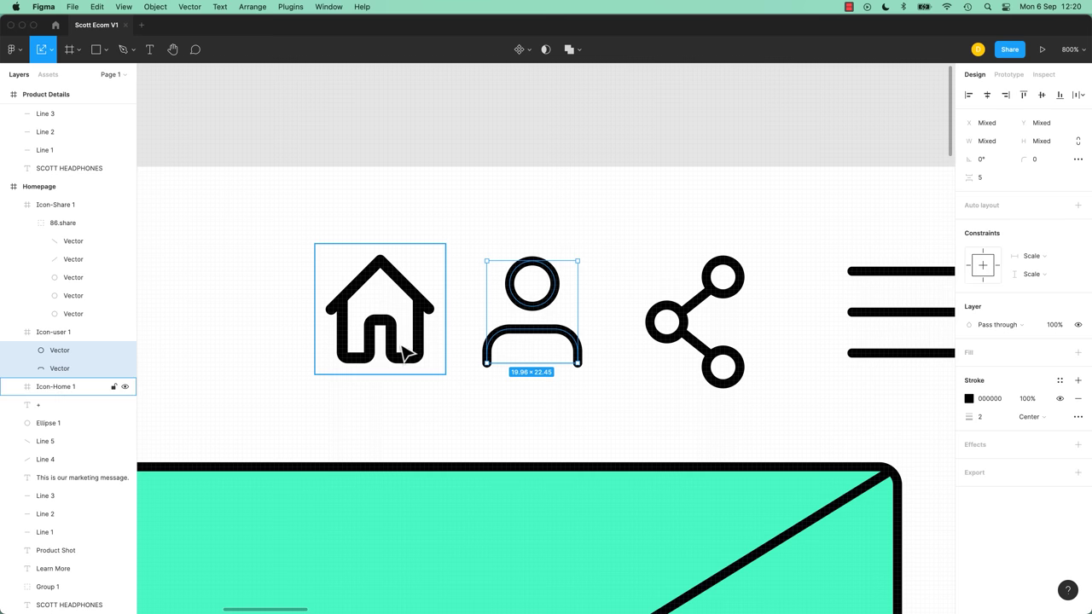
click(406, 362)
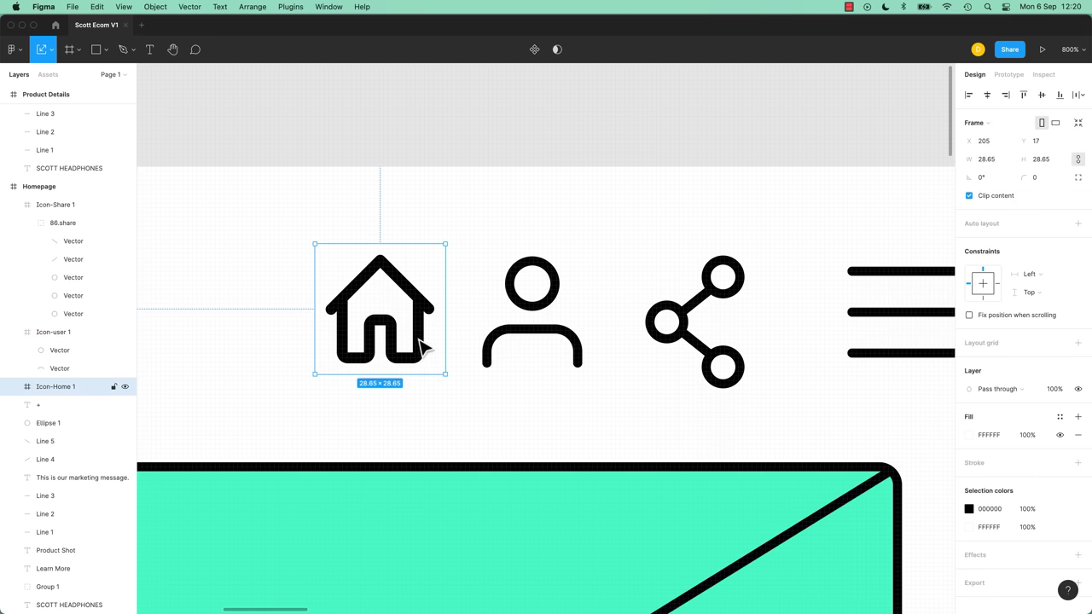
double_click(424, 345)
double_click(418, 318)
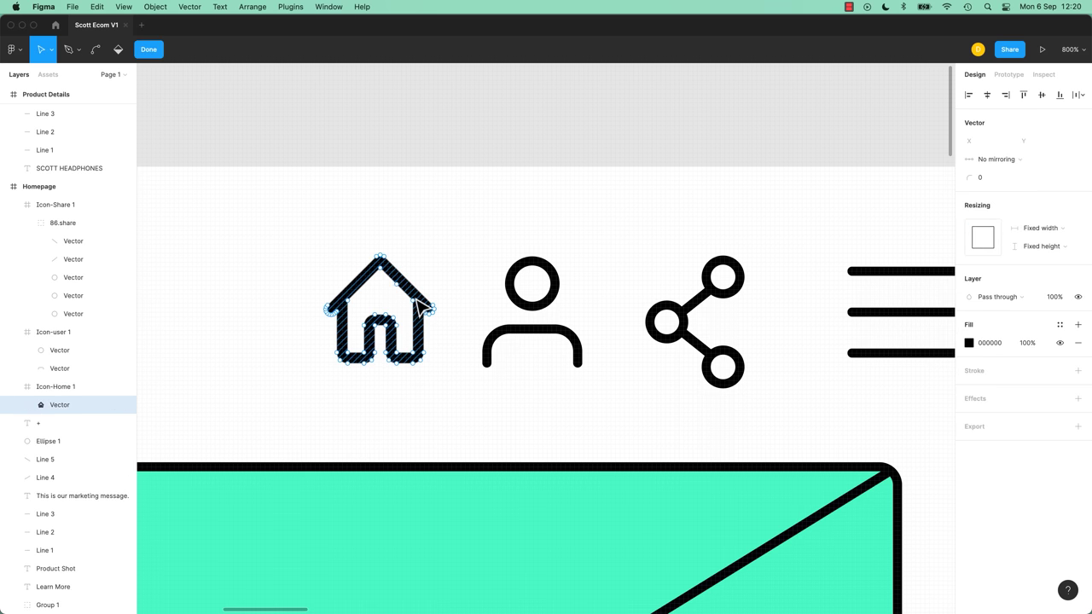
drag(399, 309, 381, 284)
key(super)
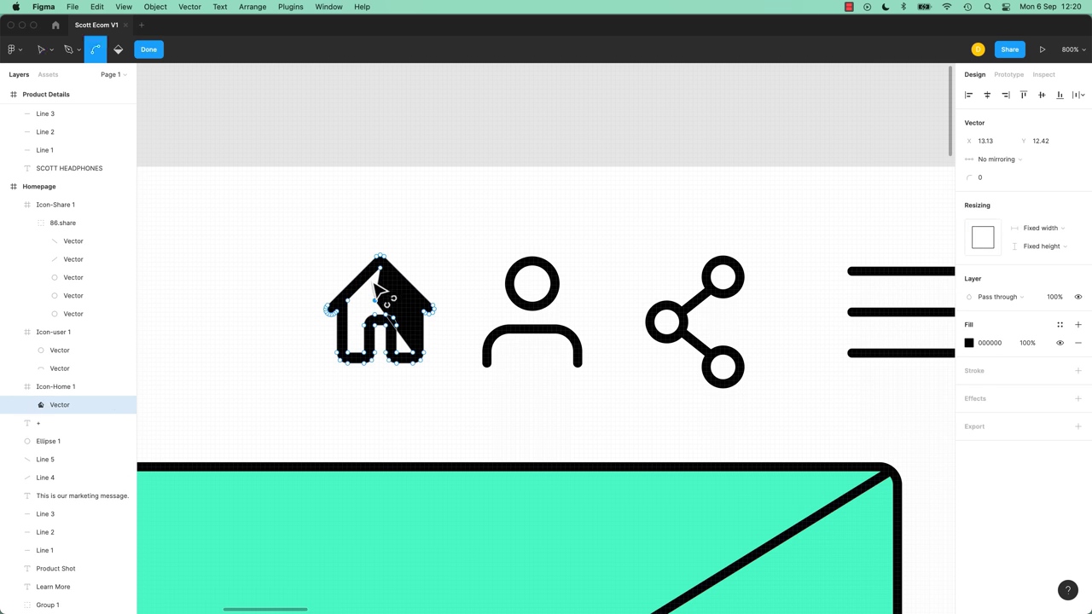
key(super+z)
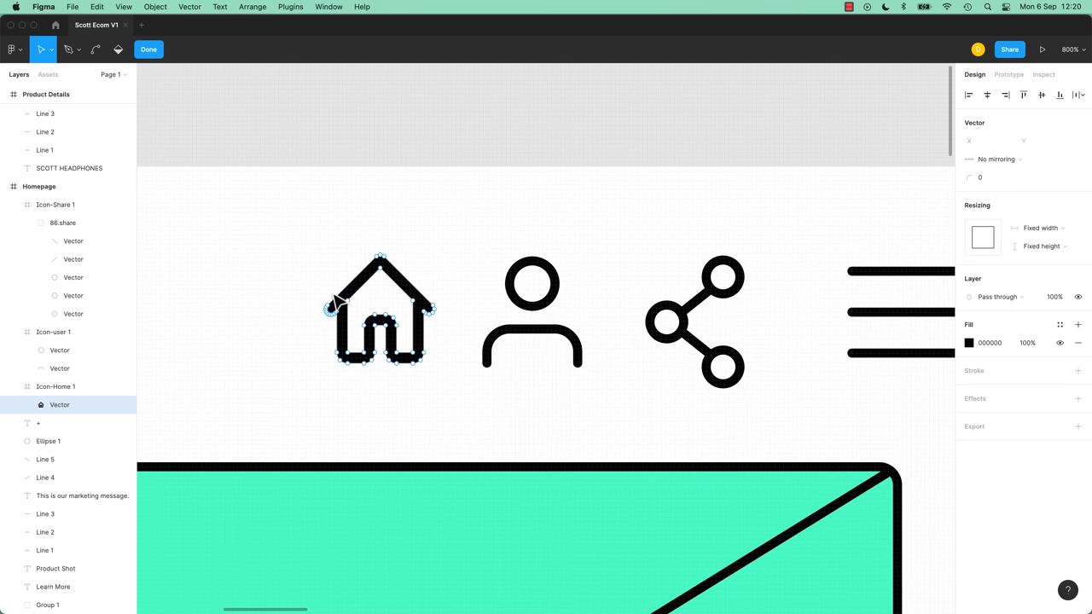
click(420, 309)
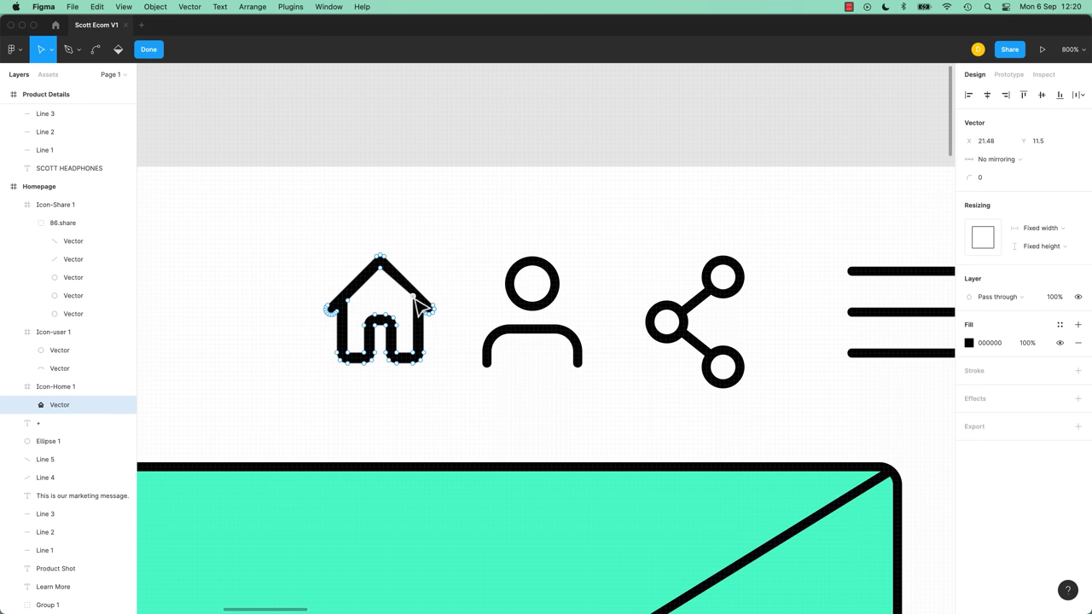
click(381, 257)
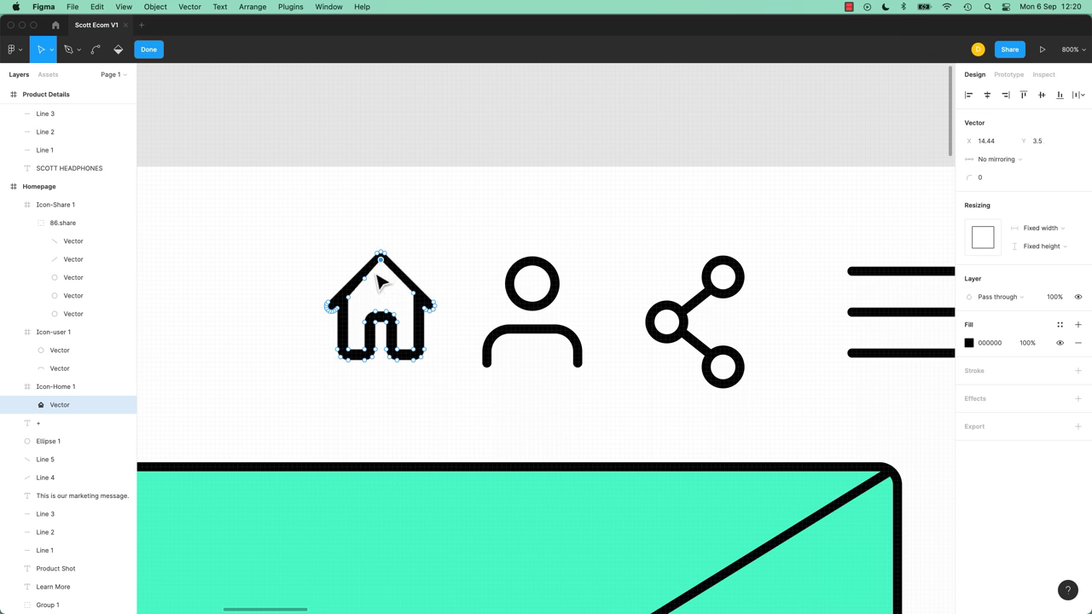
click(344, 295)
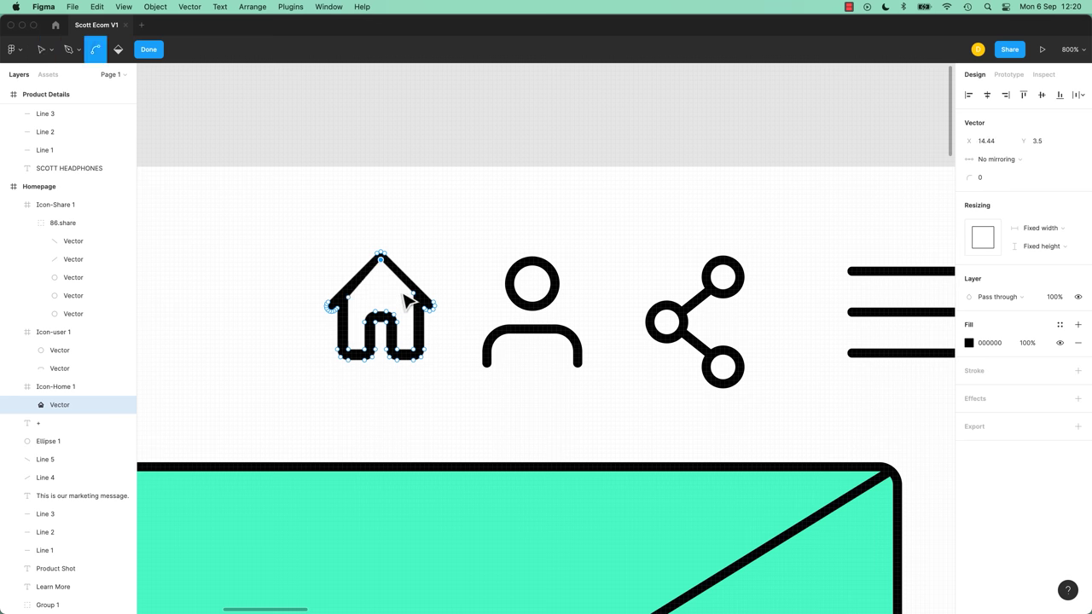
super+click(478, 164)
key(Escape)
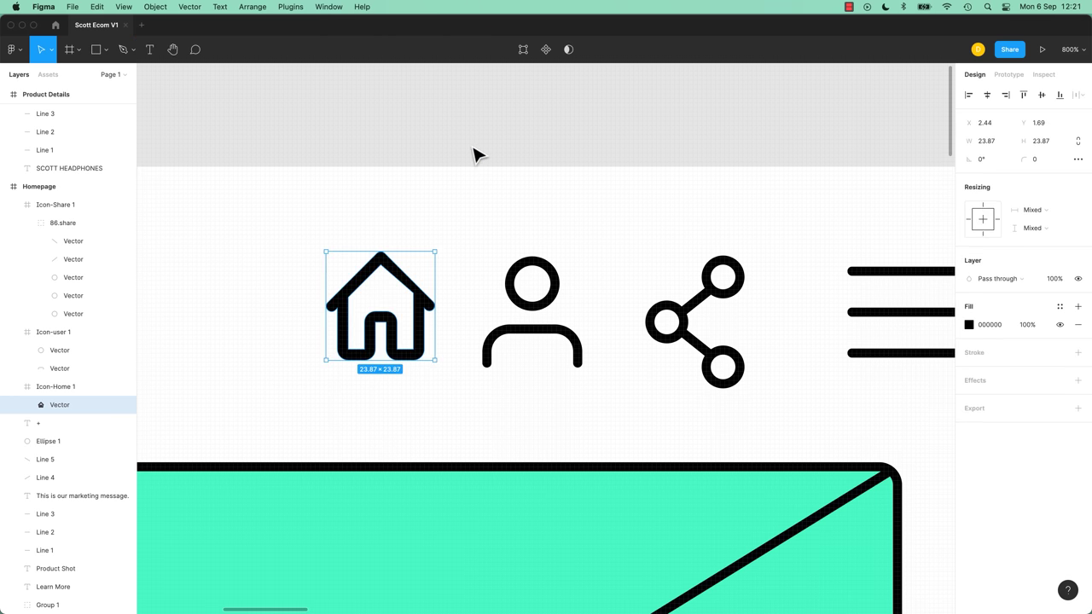
Proportionally resize the share icon frame to about 27×28 so its graphic fills it.
click(669, 369)
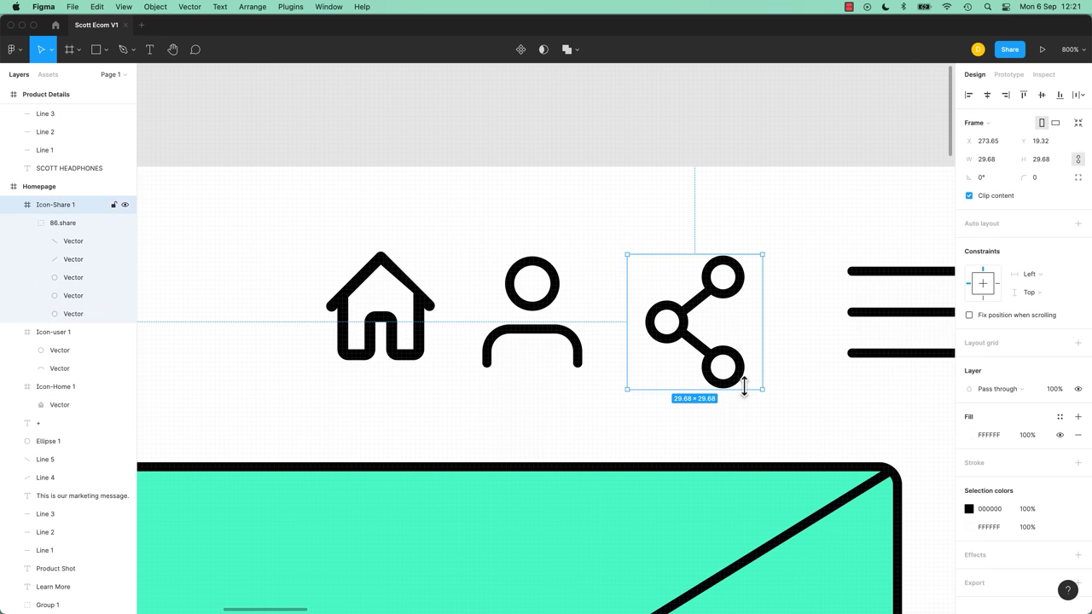
drag(758, 390, 762, 394)
click(52, 50)
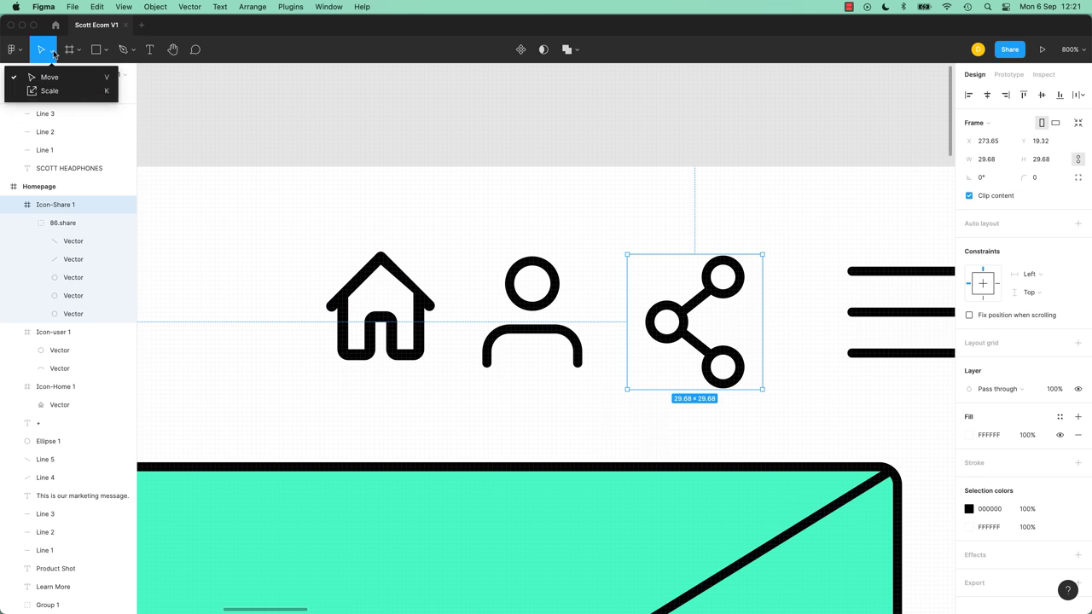
click(52, 91)
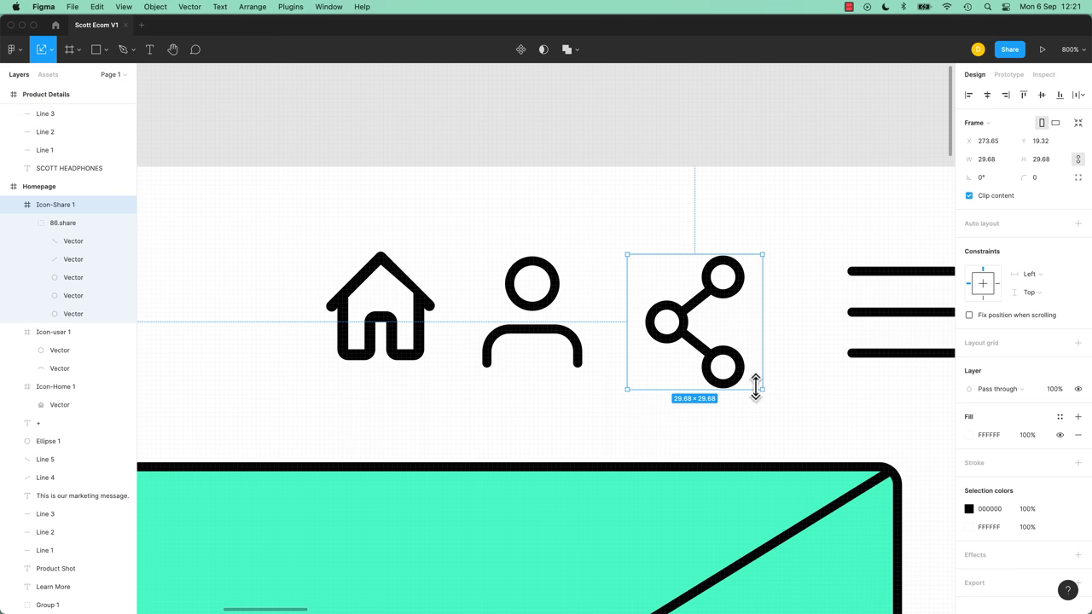
drag(762, 390, 751, 378)
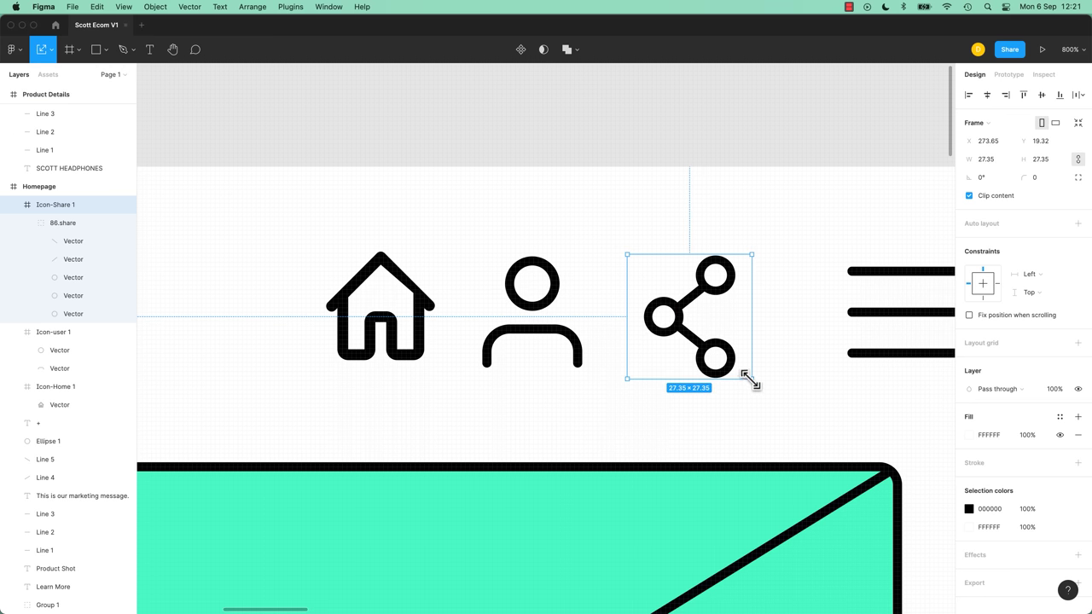
key(v)
double_click(698, 349)
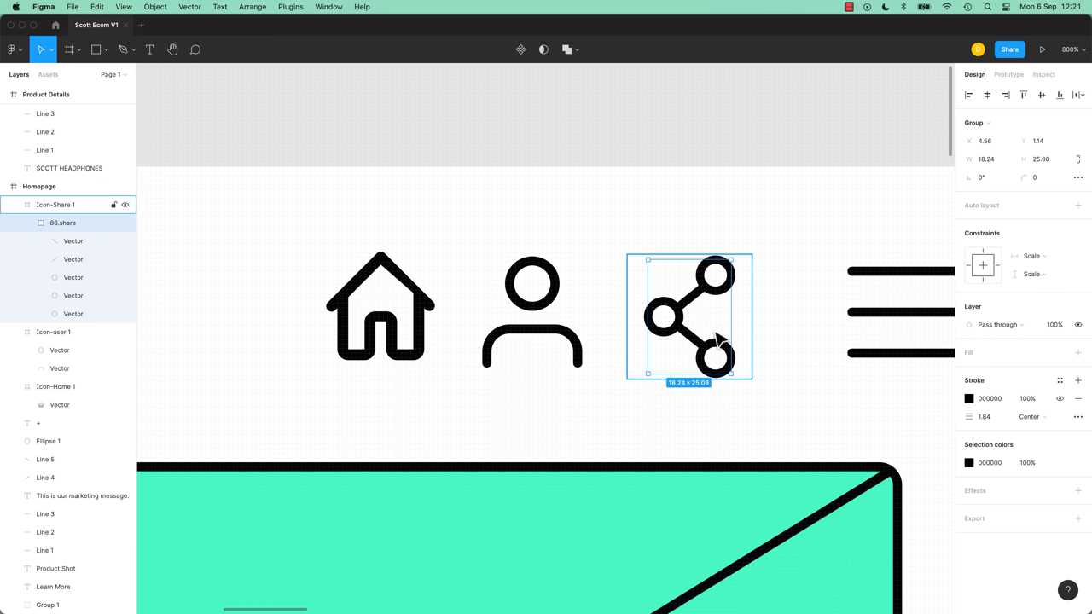
key(super+z)
key(super+z)
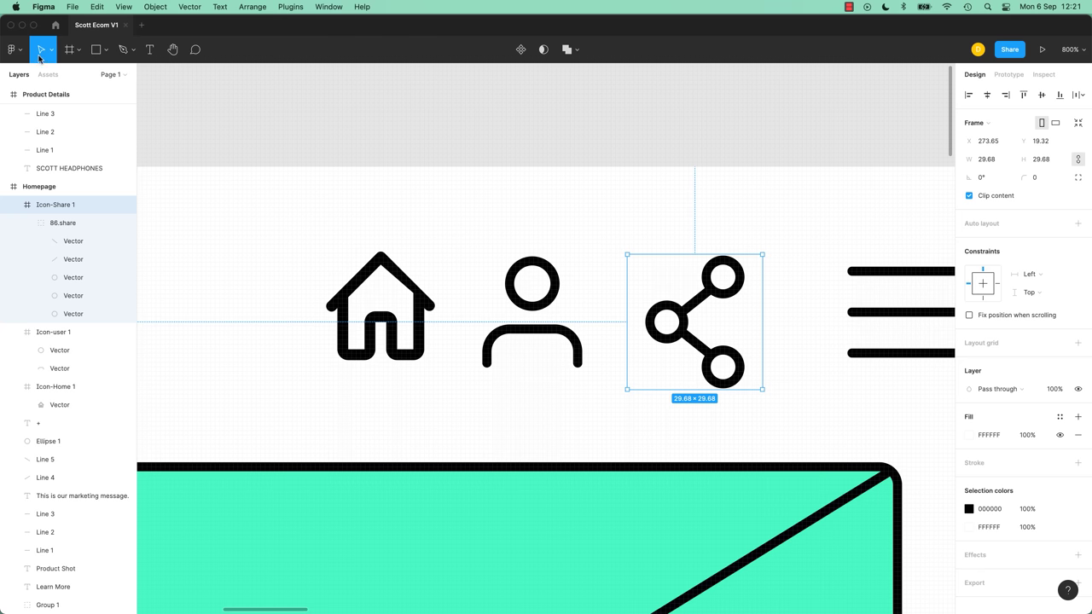
mouse_move(759, 390)
mouse_down()
mouse_move(766, 385)
mouse_move(743, 377)
mouse_up()
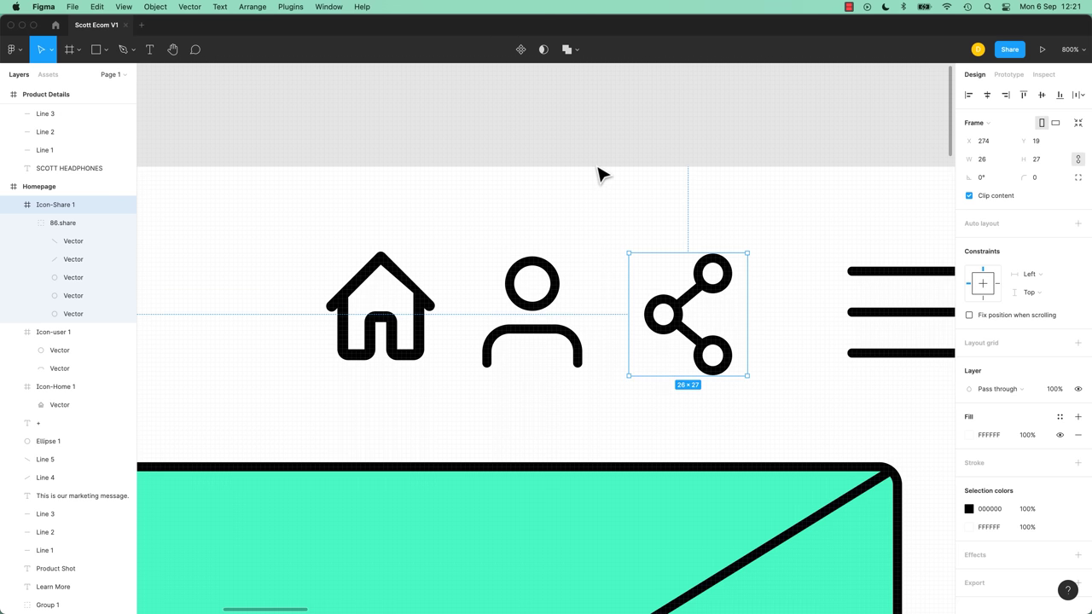
Inspect the house shape in the home icon, then zoom out and recentre on the header icons.
click(601, 176)
click(417, 305)
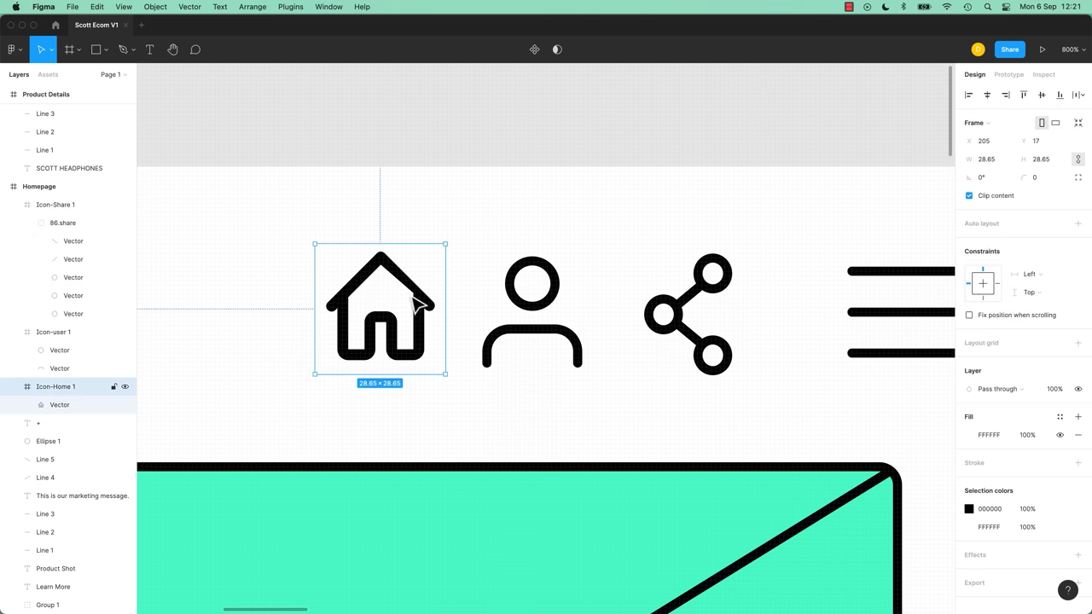
double_click(417, 306)
click(499, 147)
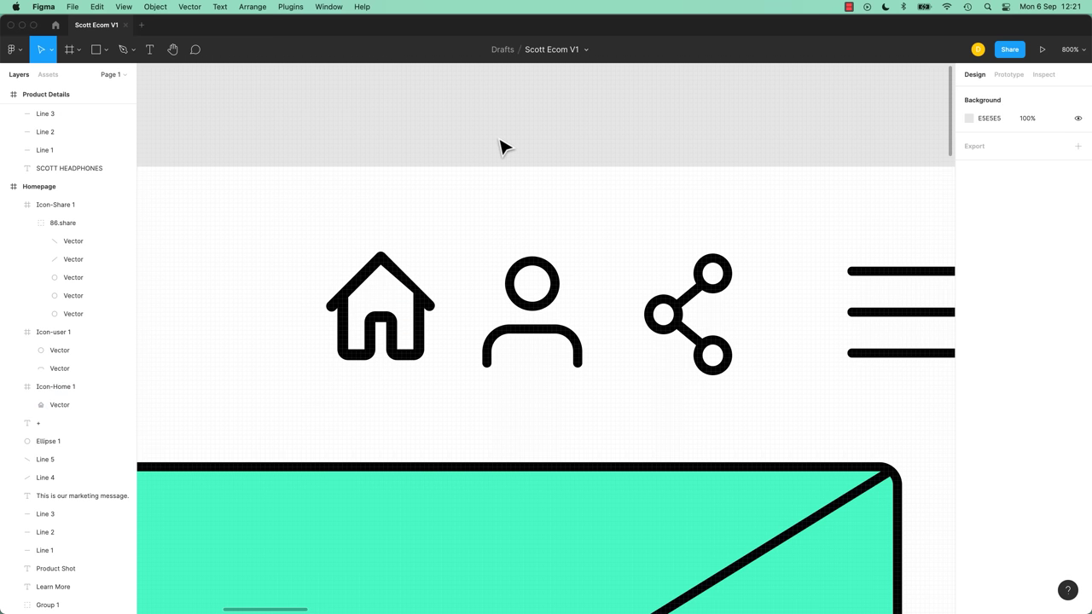
scroll(502, 148, down, 3)
scroll(501, 147, up, 6)
click(334, 252)
double_click(287, 260)
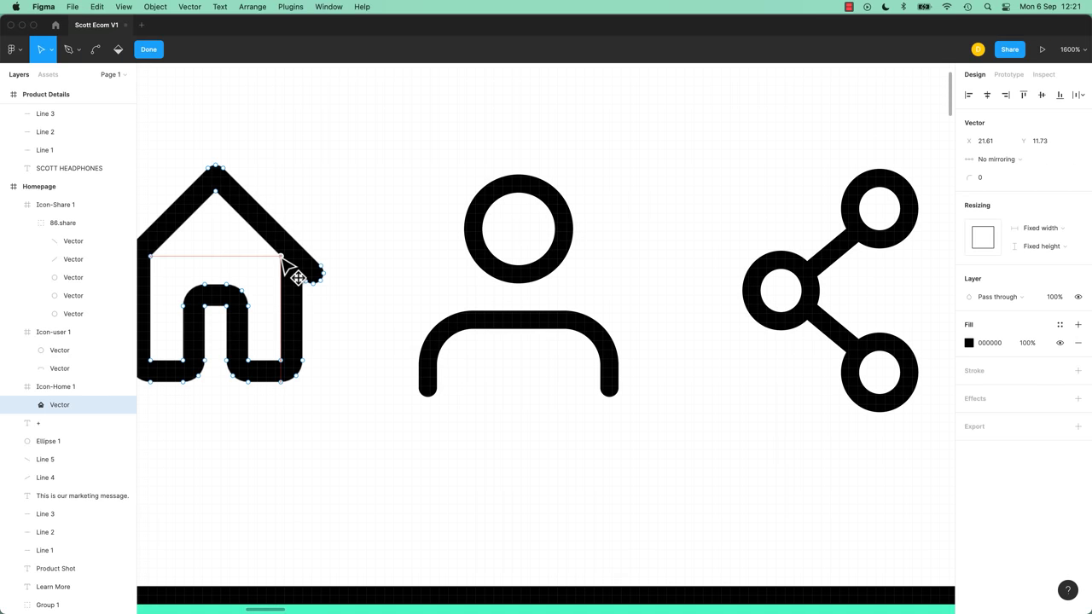
key(Escape)
key(minus)
key(minus)
key(Escape)
drag(502, 210, 568, 163)
Check the home icon in the Homepage header, then zoom out to show all four screens.
key(minus)
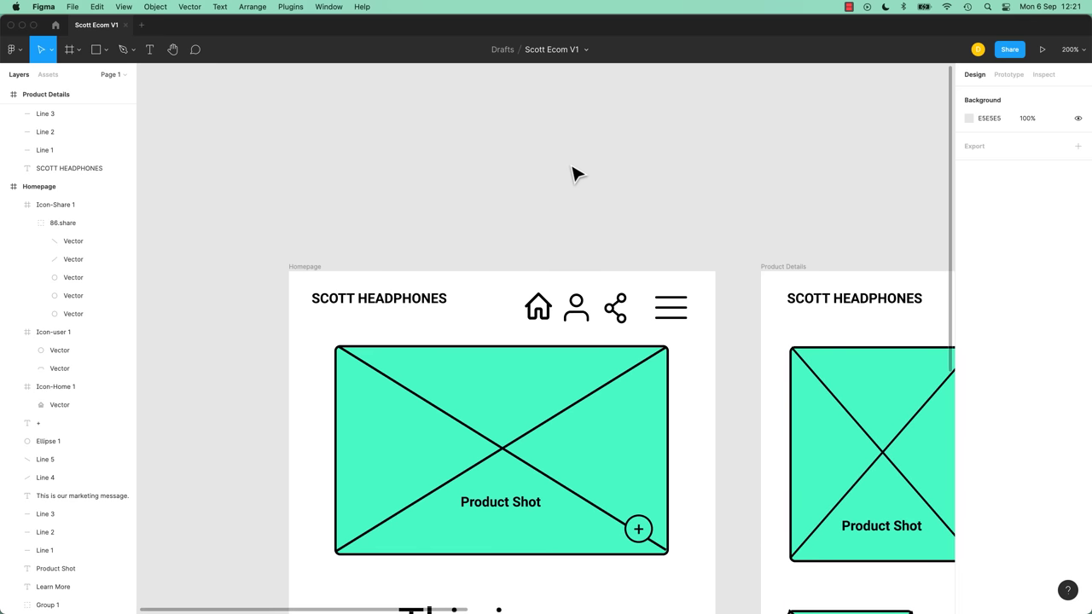
scroll(575, 173, right, 3)
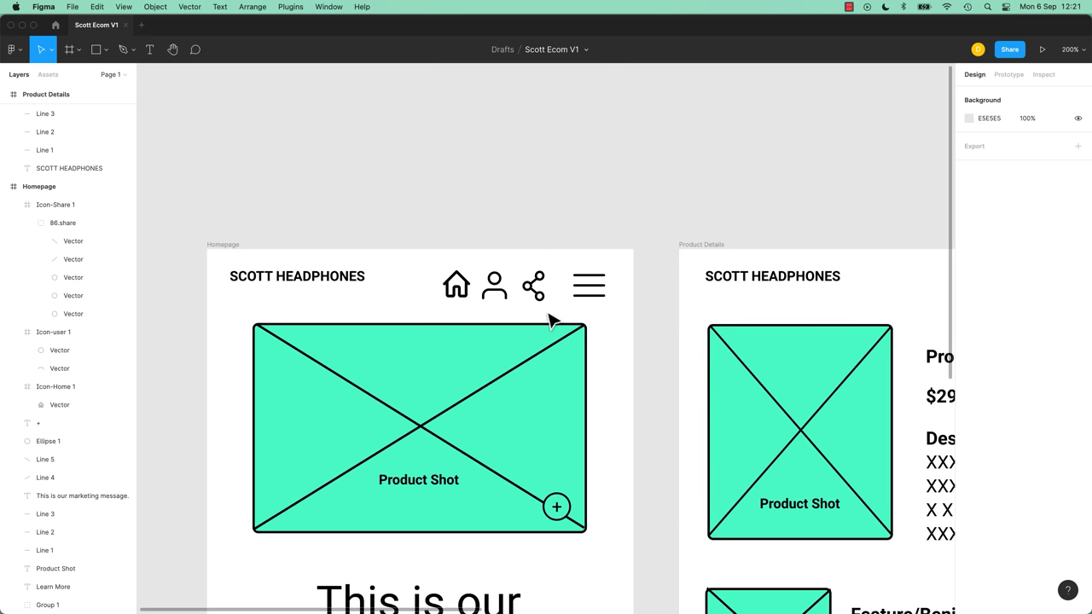
click(452, 294)
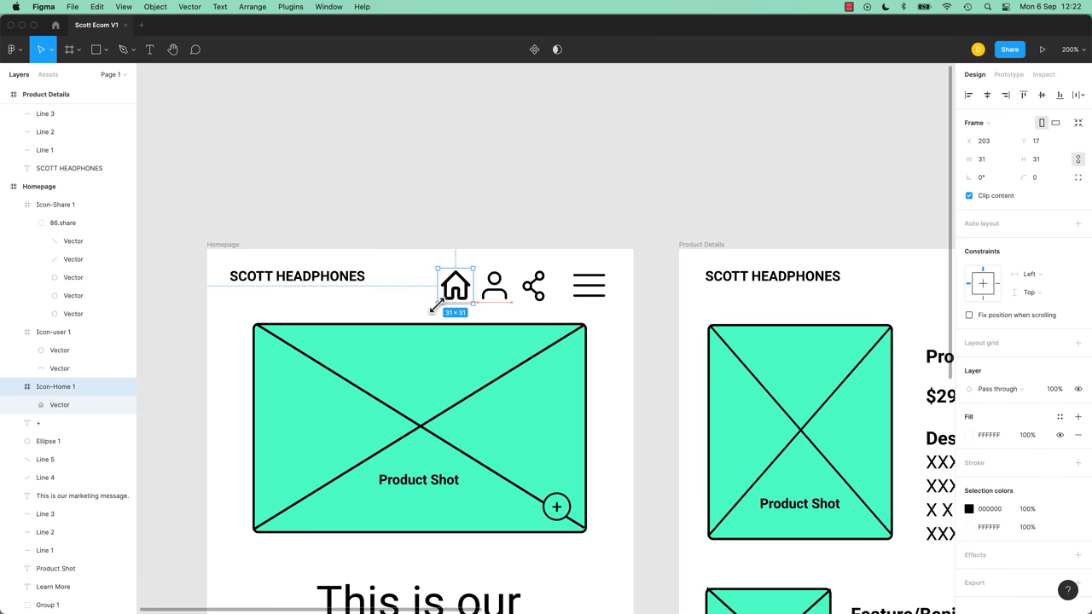
click(490, 225)
scroll(487, 218, right, 3)
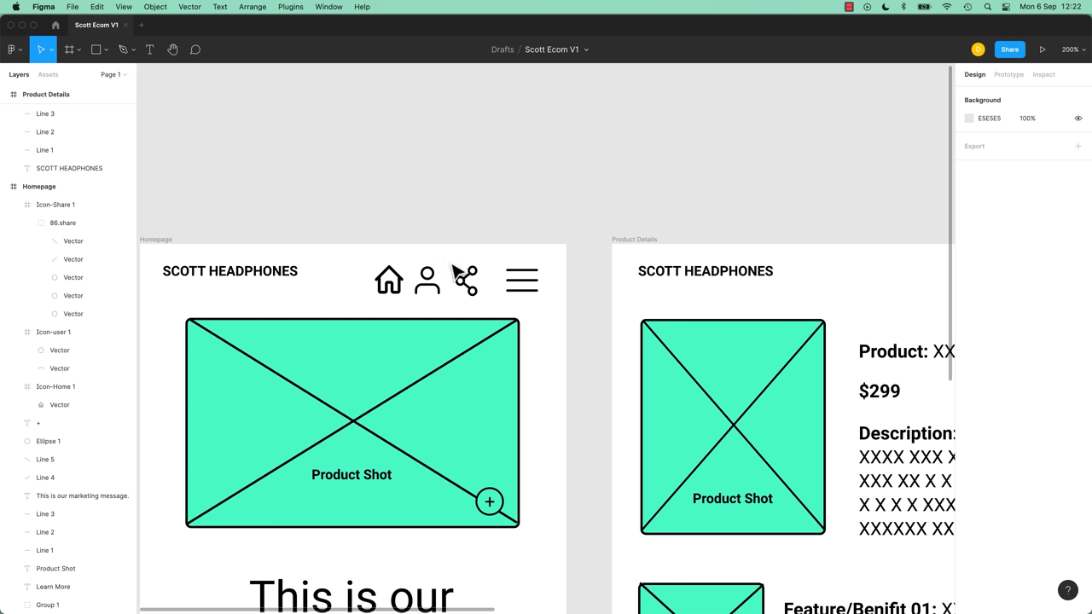
key(shift+0)
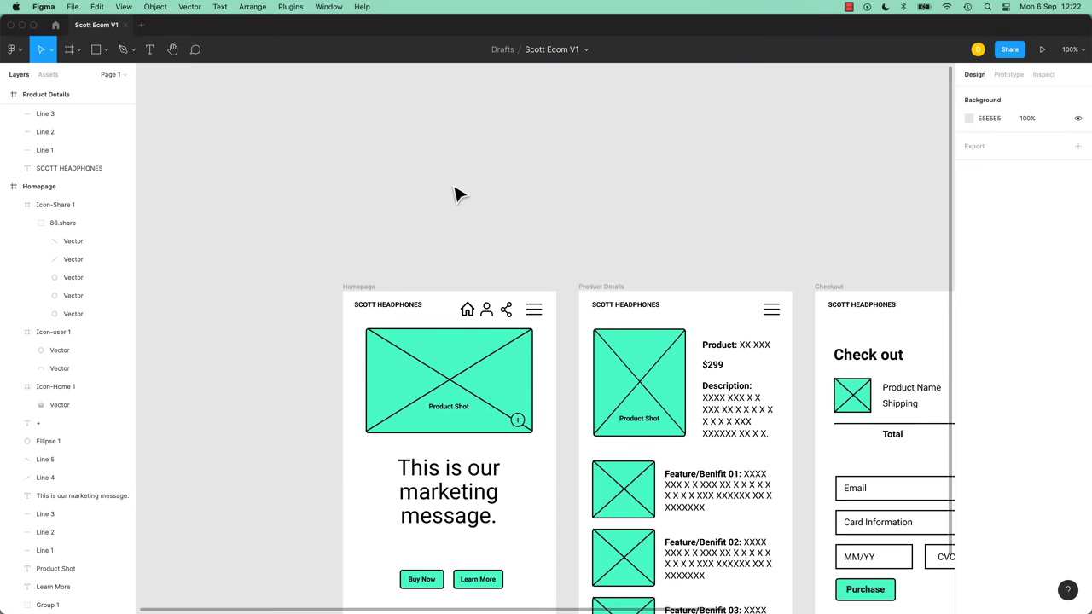
drag(624, 210, 532, 173)
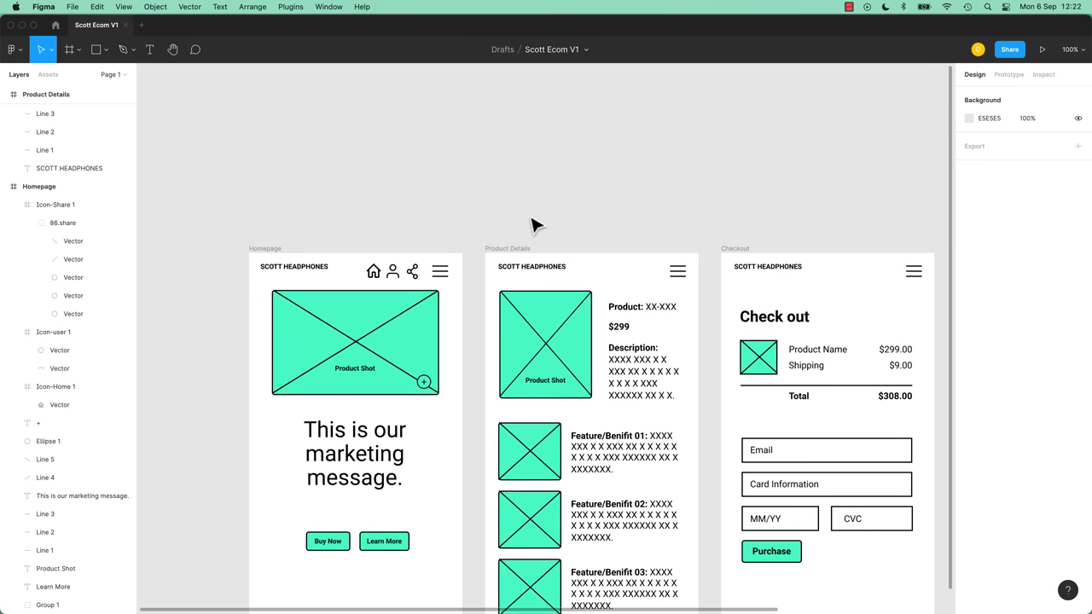
Delete the SCOTT HEADPHONES titles and menu lines from Product Details, Checkout and Confirmation, then select the Homepage header.
click(545, 269)
key(Delete)
drag(654, 244, 696, 292)
key(Delete)
drag(765, 245, 930, 292)
key(Delete)
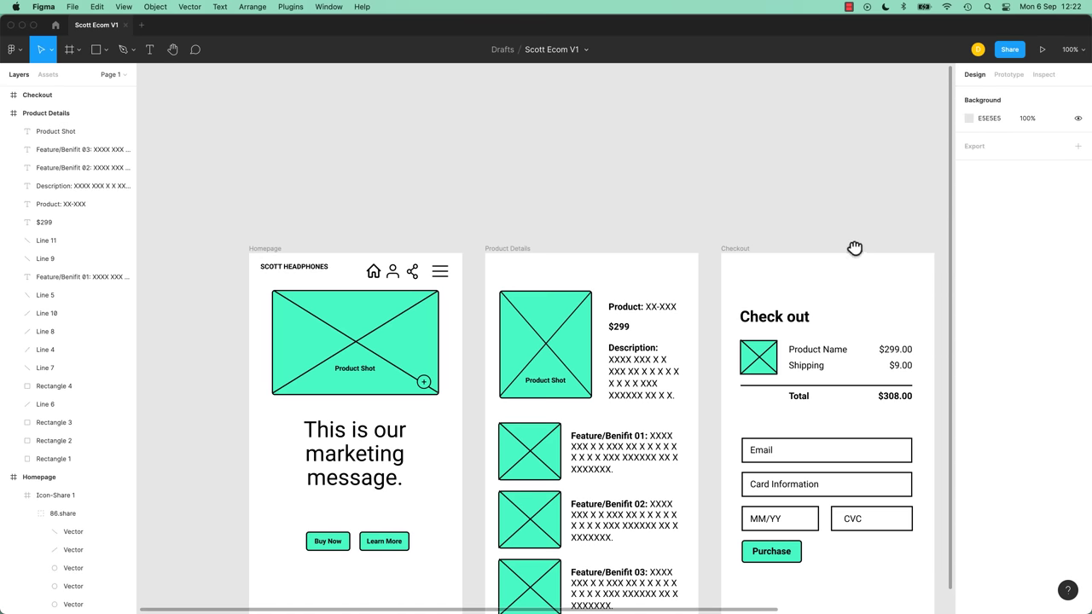
scroll(856, 246, right, 5)
drag(697, 216, 907, 297)
key(Delete)
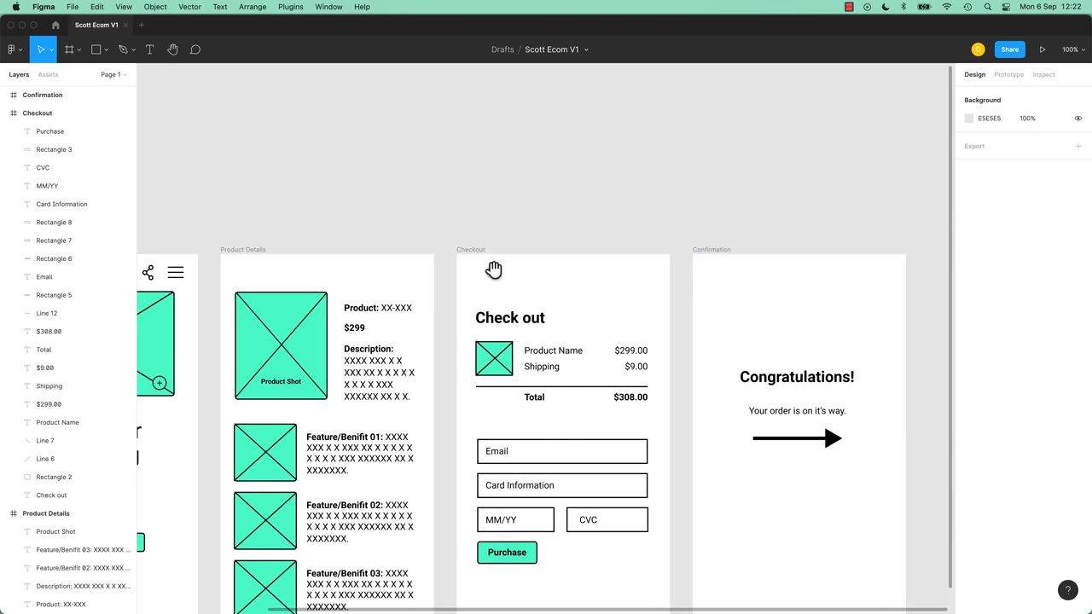
drag(495, 270, 834, 273)
drag(299, 261, 544, 290)
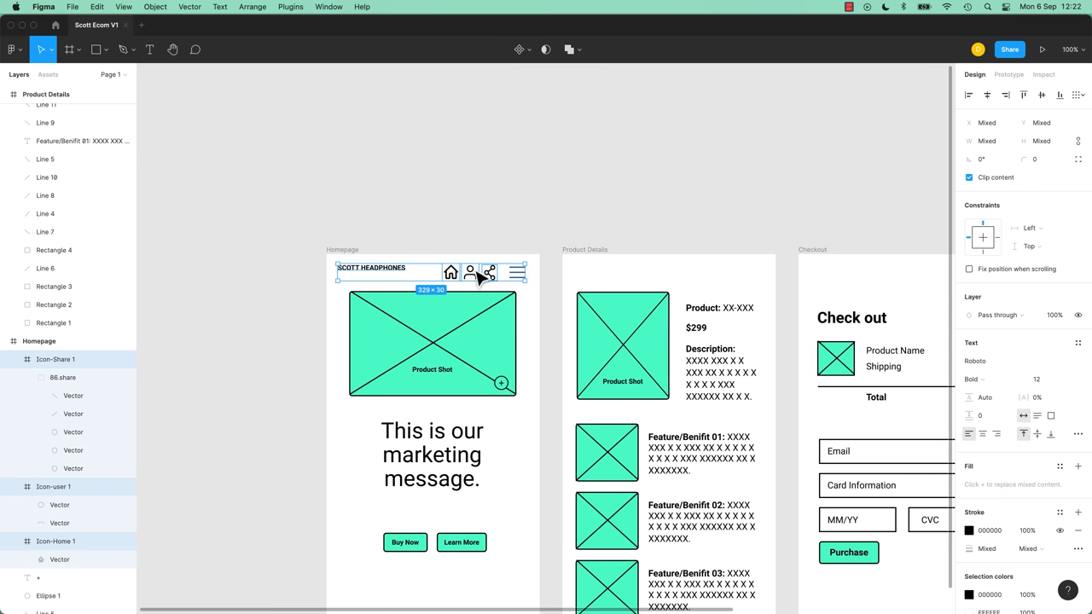
Paste the copied Homepage header row into the Product Details, Checkout and Confirmation frames.
click(584, 250)
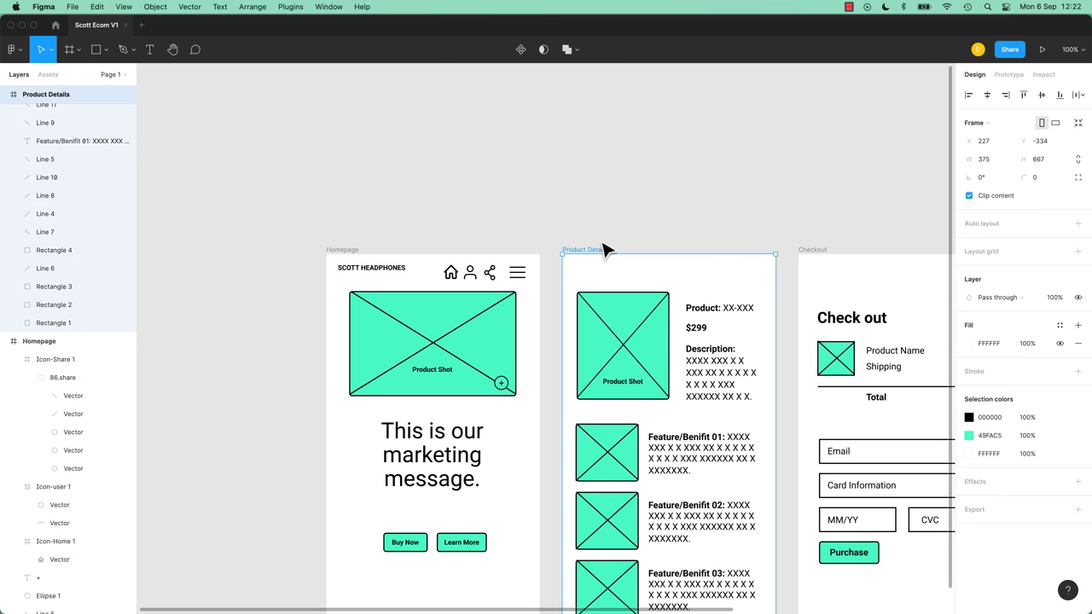
key(super+v)
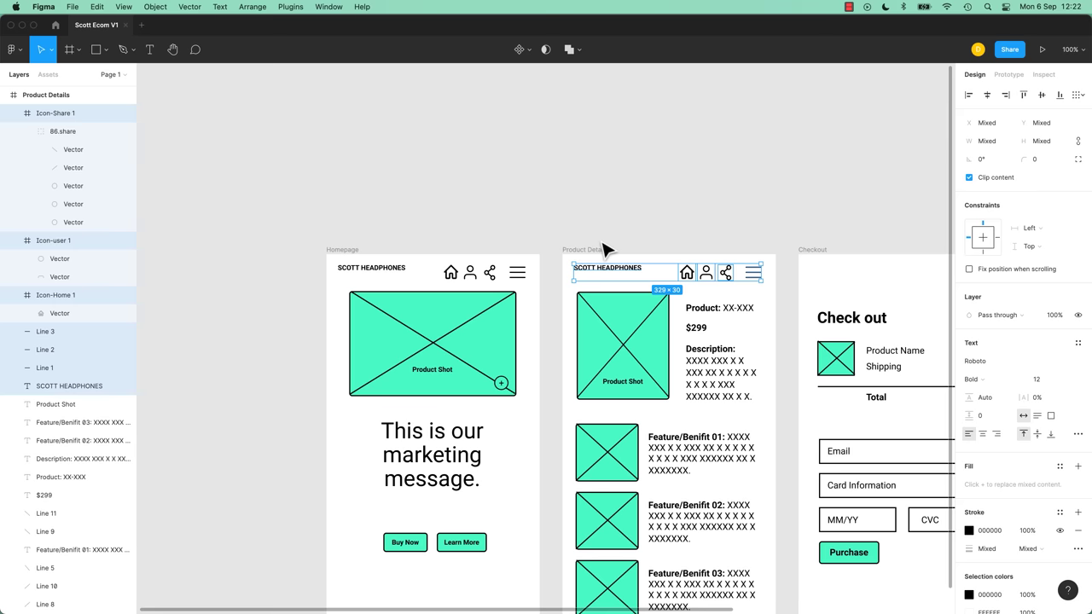
drag(764, 220, 458, 227)
click(499, 258)
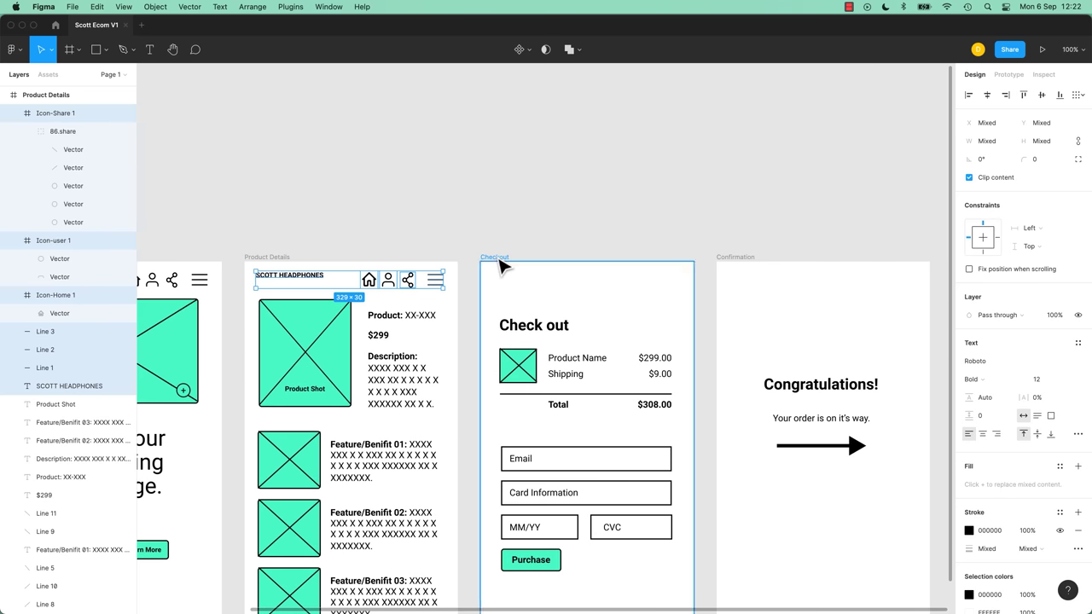
key(ctrl+v)
click(738, 257)
key(ctrl+v)
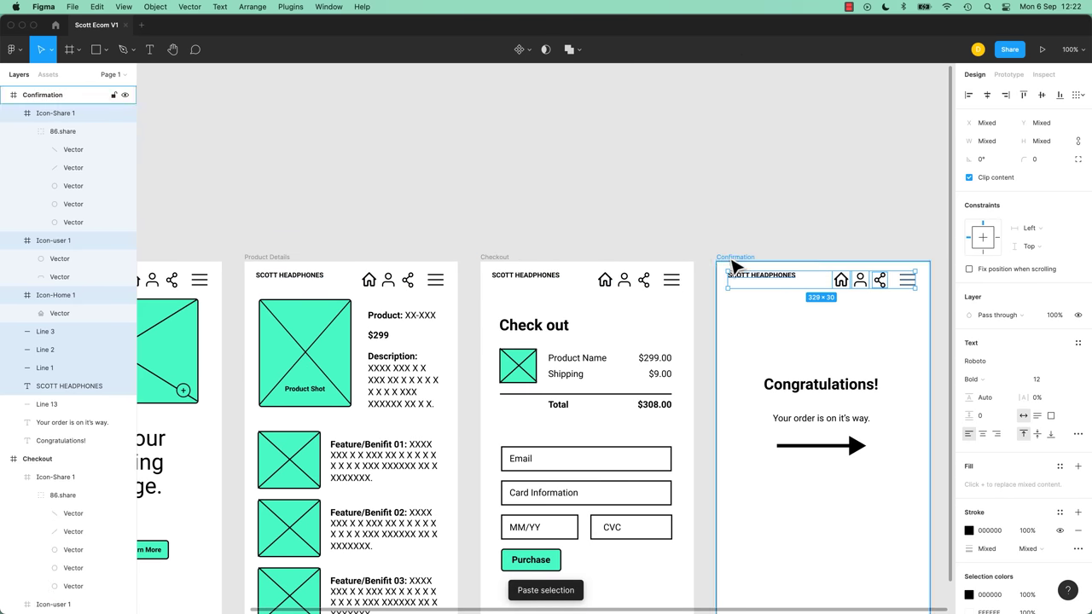
click(505, 211)
drag(481, 222, 512, 244)
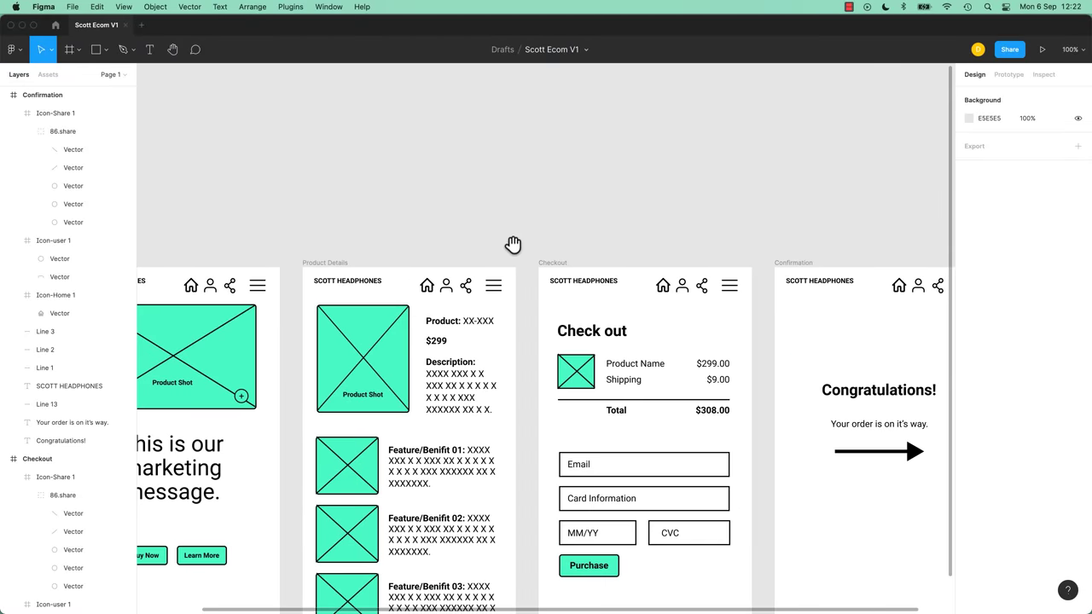
drag(266, 227, 485, 246)
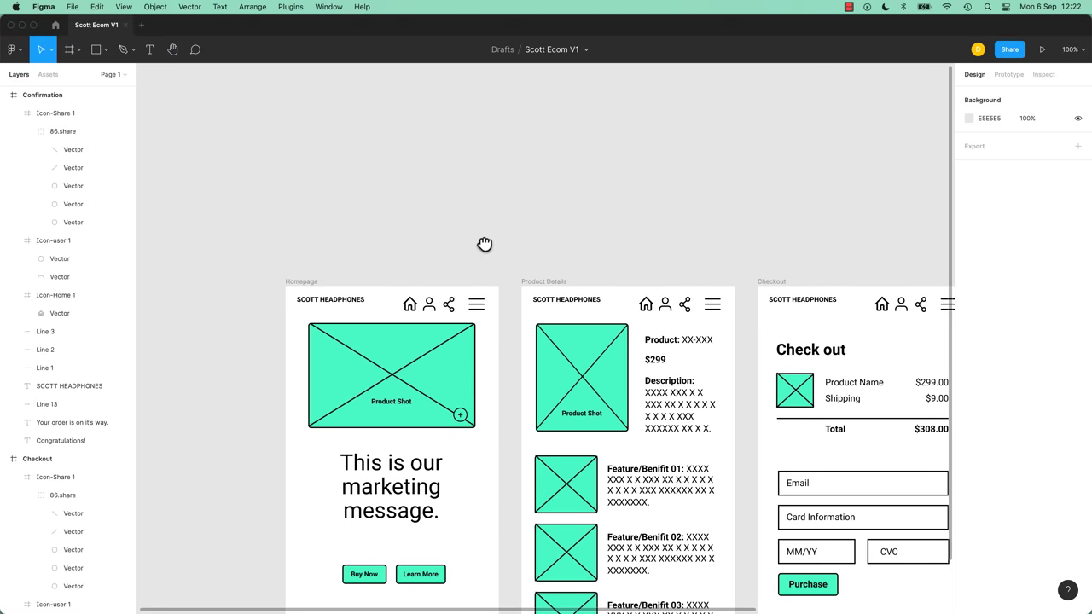
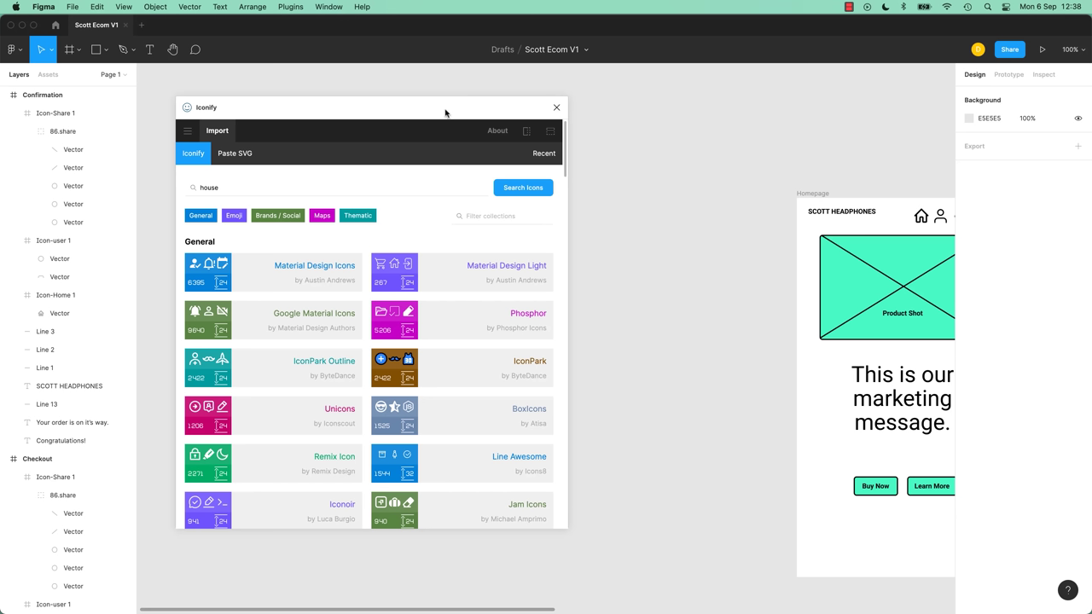
Search Iconify for 'house', place the first result on the canvas and enlarge it to 193×193.
mouse_move(427, 112)
mouse_down()
mouse_move(536, 168)
mouse_move(490, 110)
mouse_move(435, 113)
mouse_up()
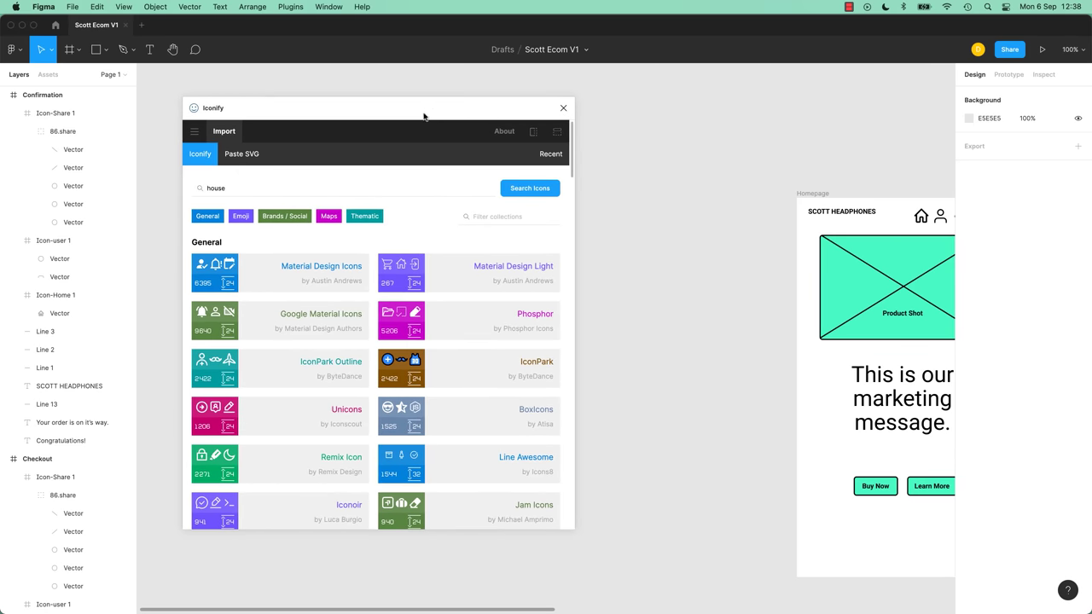
click(303, 185)
click(516, 191)
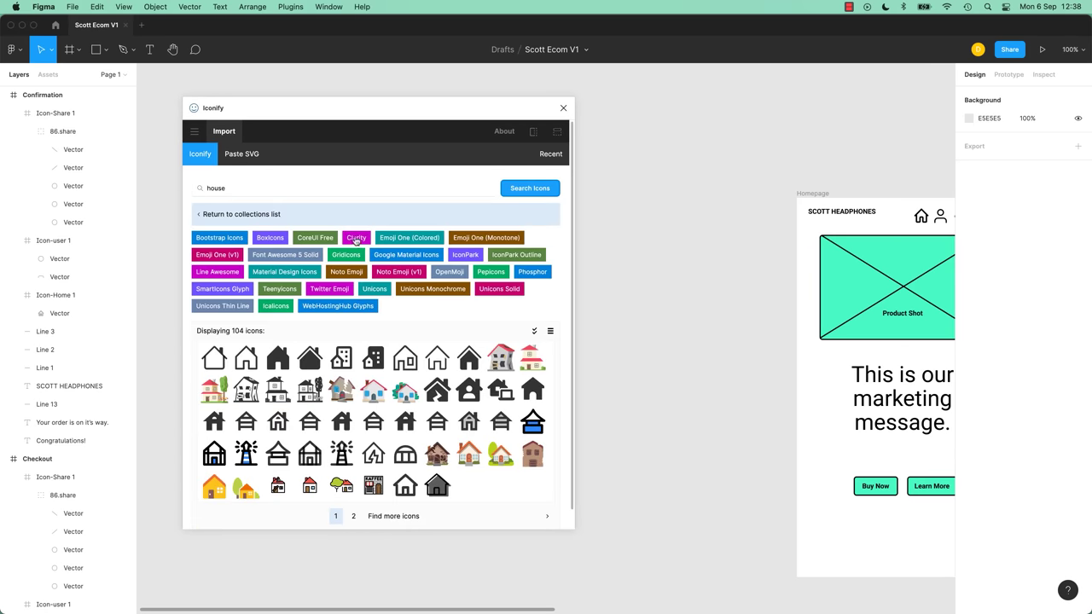
drag(214, 357, 640, 339)
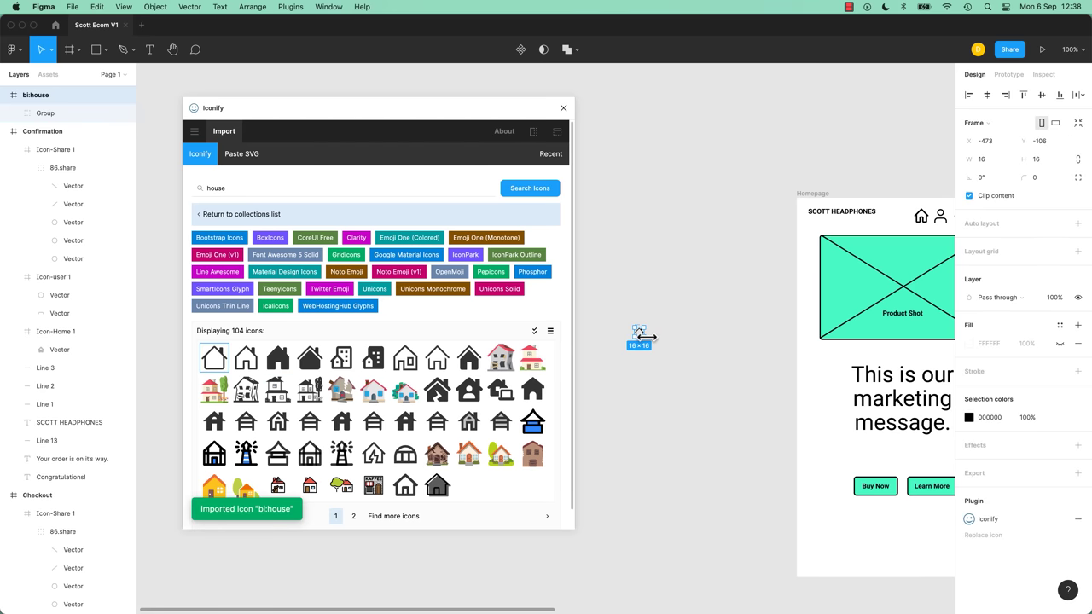
drag(646, 339, 753, 434)
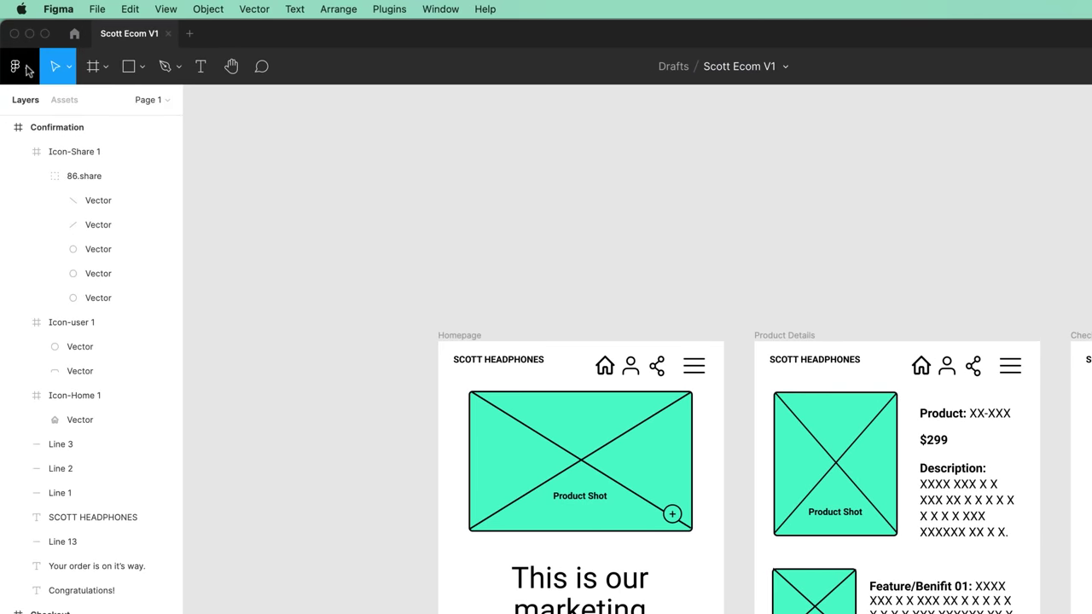
click(27, 74)
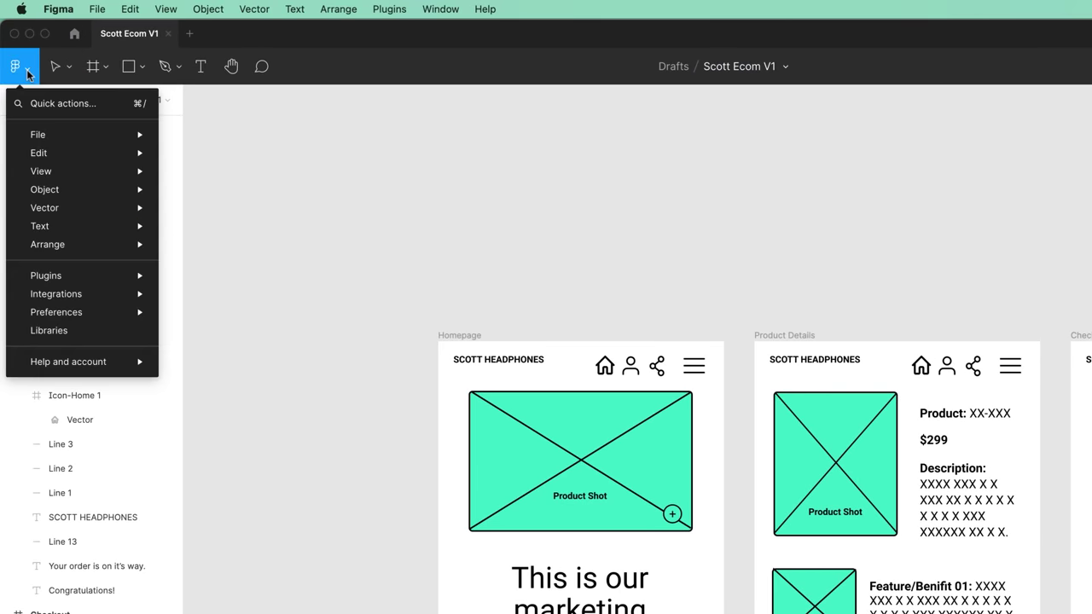
mouse_move(78, 278)
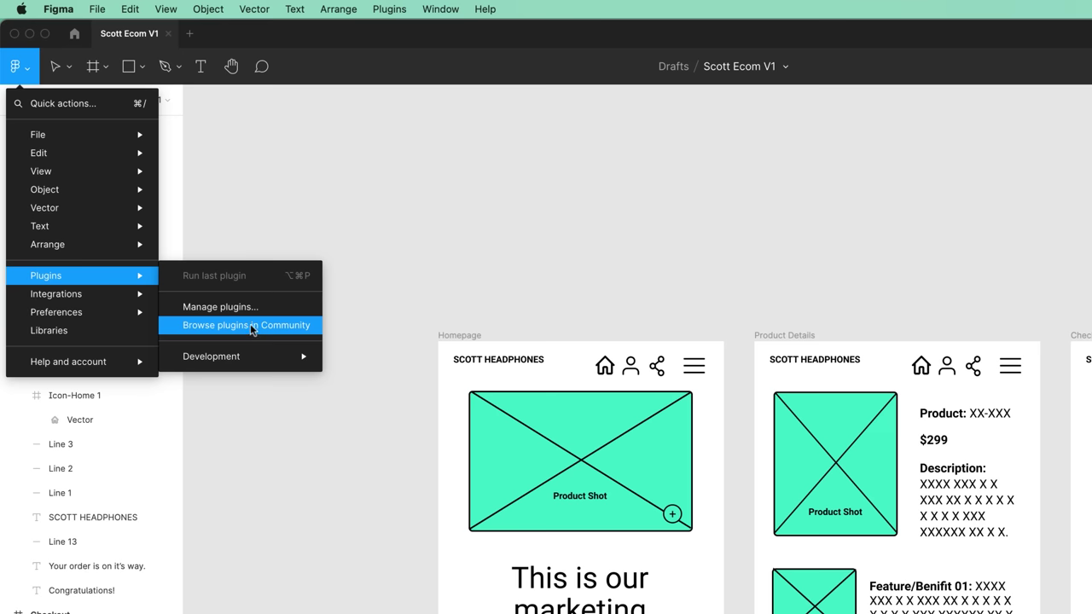
key(Escape)
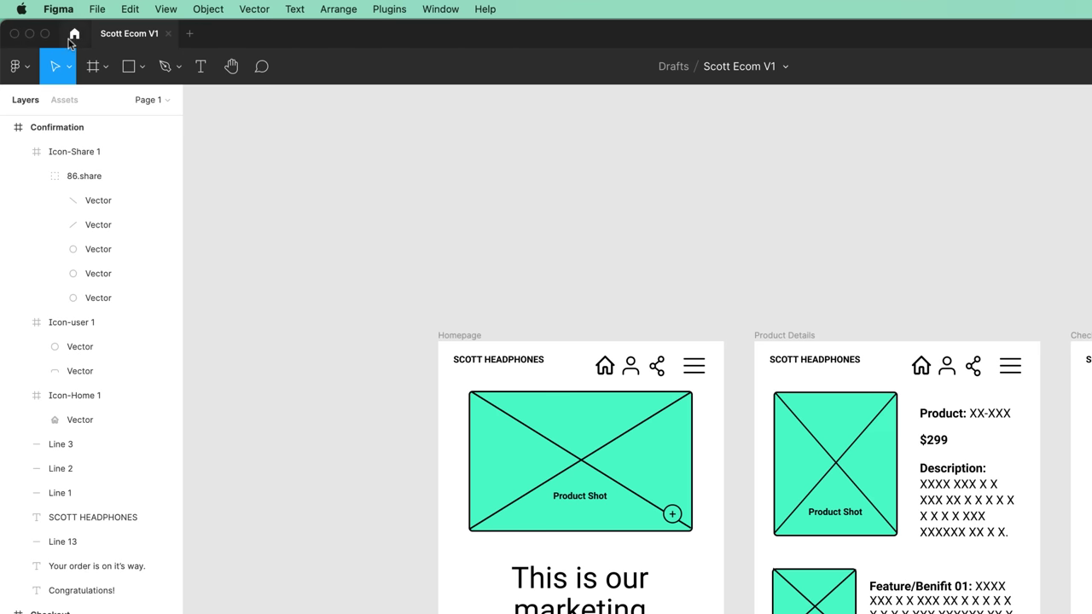
Go from the Figma home browser to the Community and show its Plugins listing.
click(74, 36)
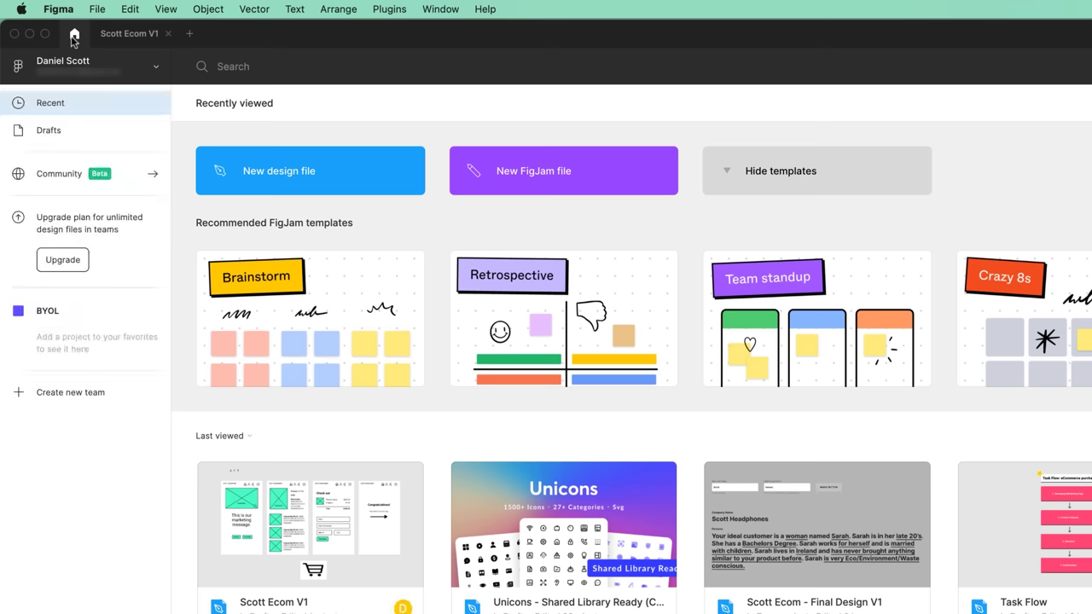
click(66, 177)
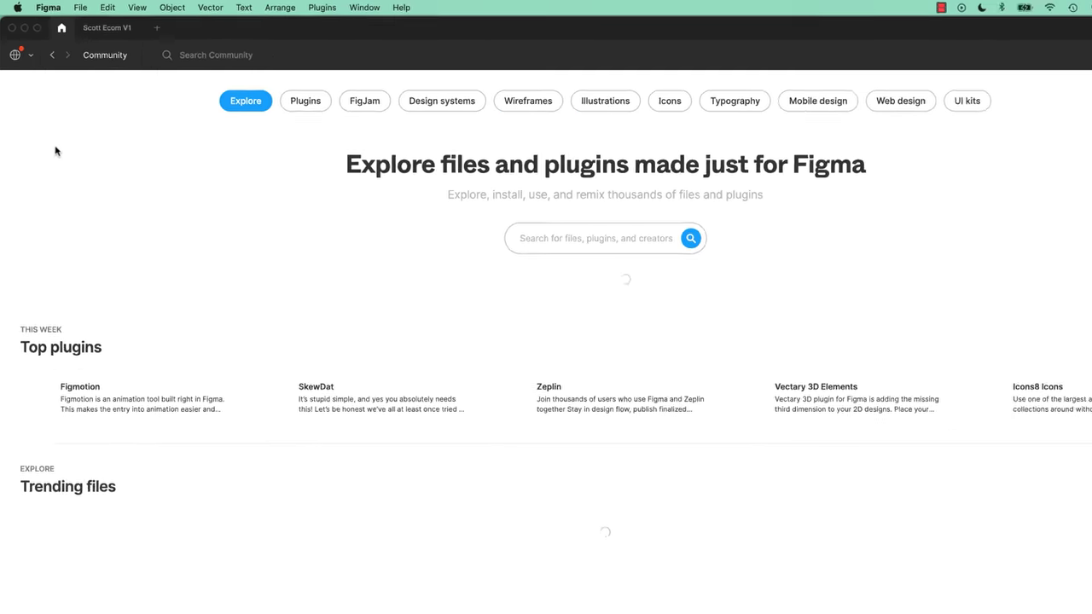
click(670, 101)
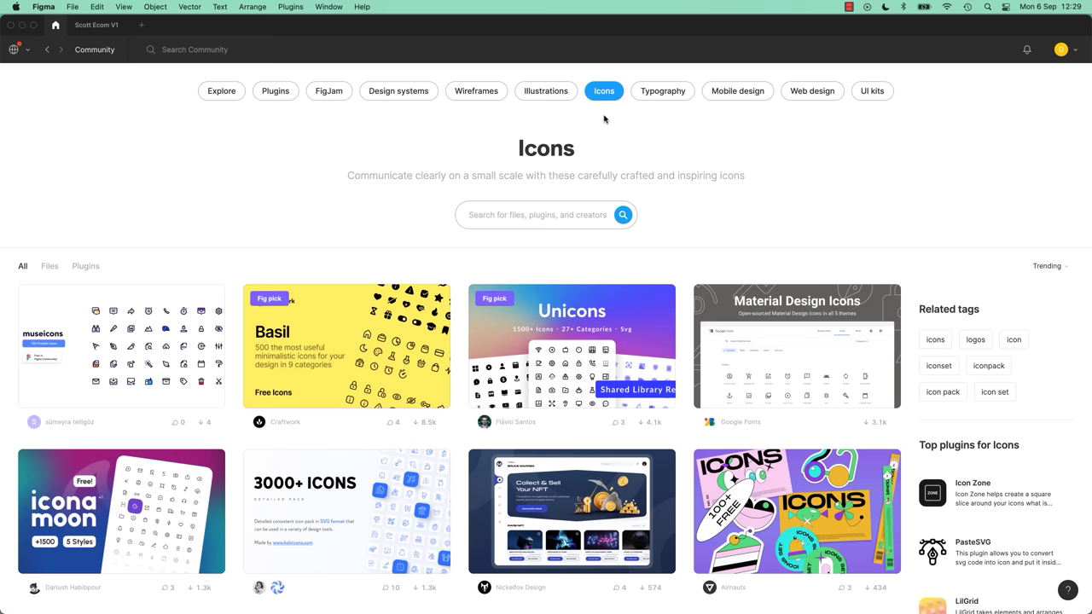
click(267, 89)
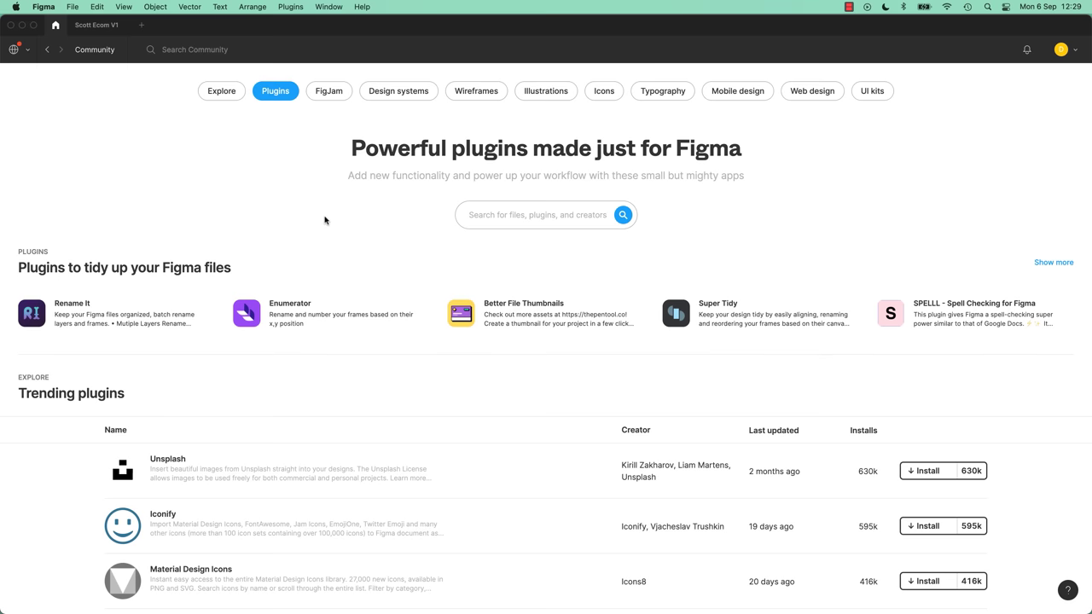
scroll(337, 256, down, 5)
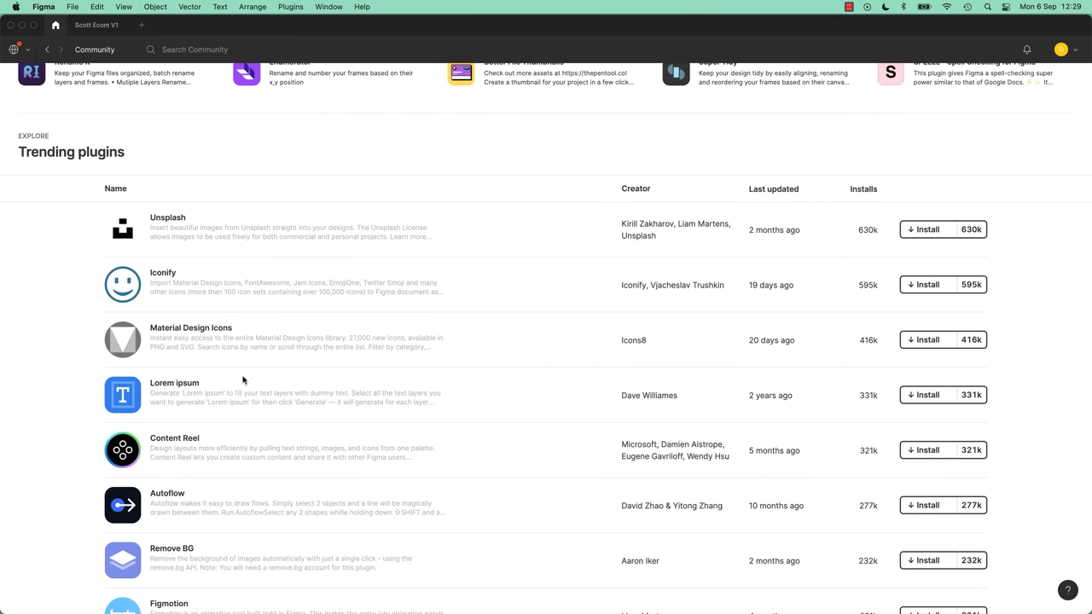
scroll(244, 381, down, 4)
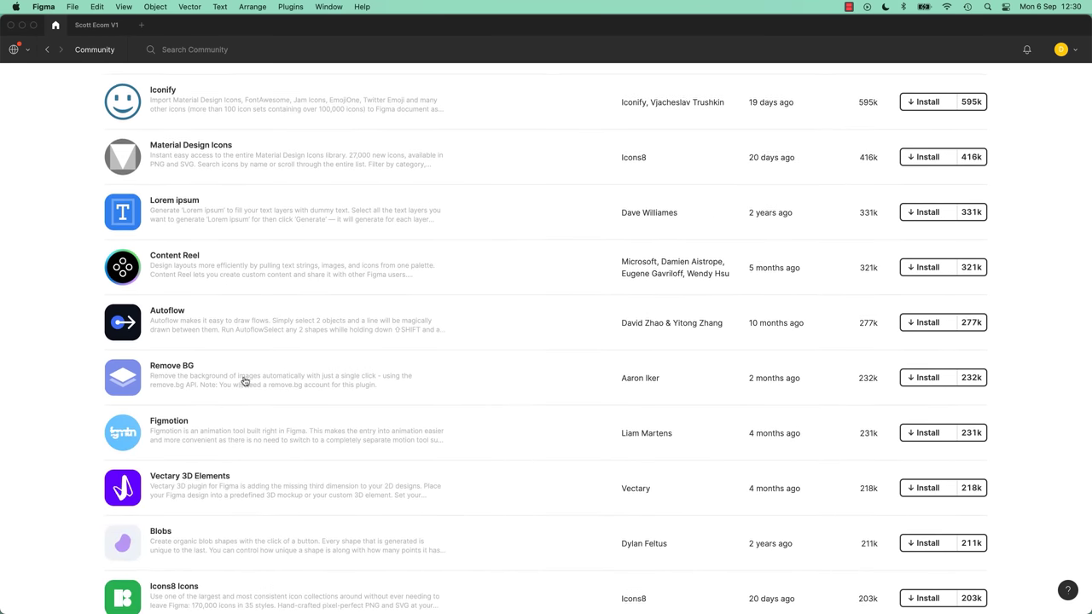
scroll(244, 381, down, 4)
scroll(244, 381, down, 6)
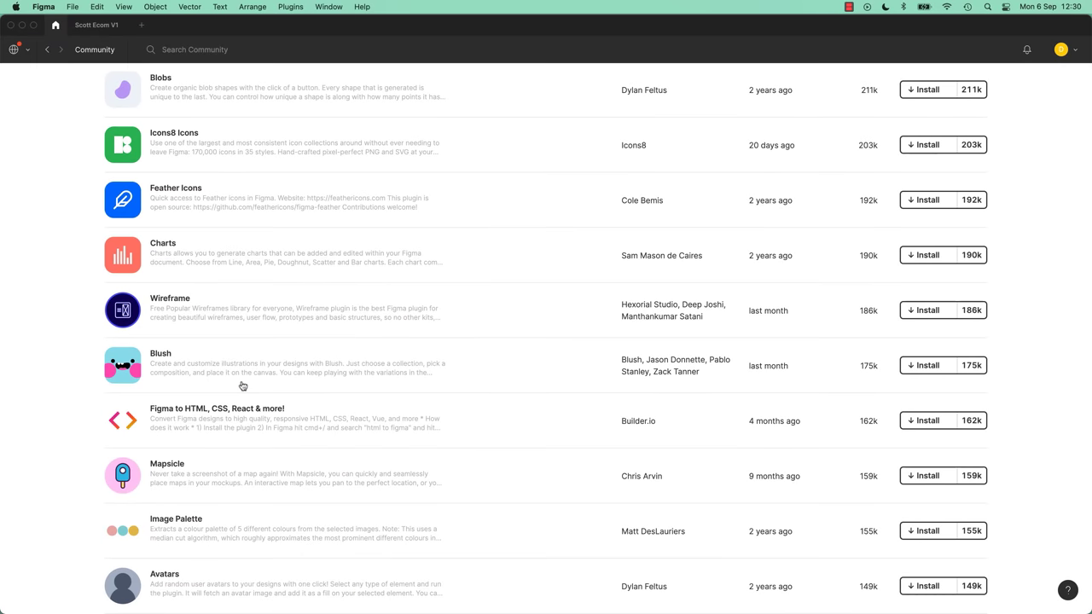
scroll(242, 381, down, 2)
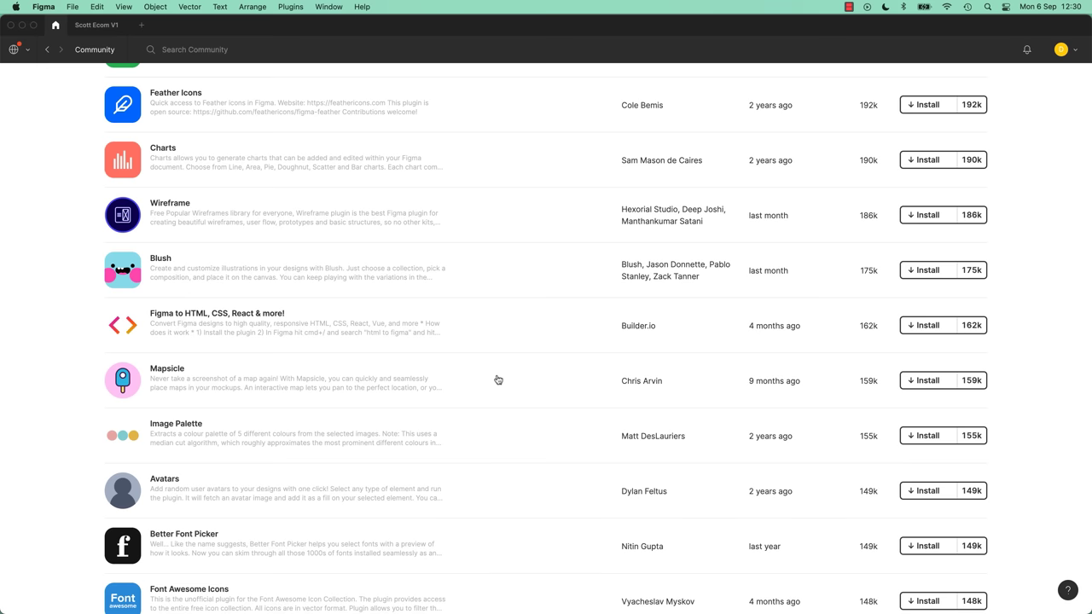
scroll(501, 362, up, 3)
scroll(503, 362, up, 15)
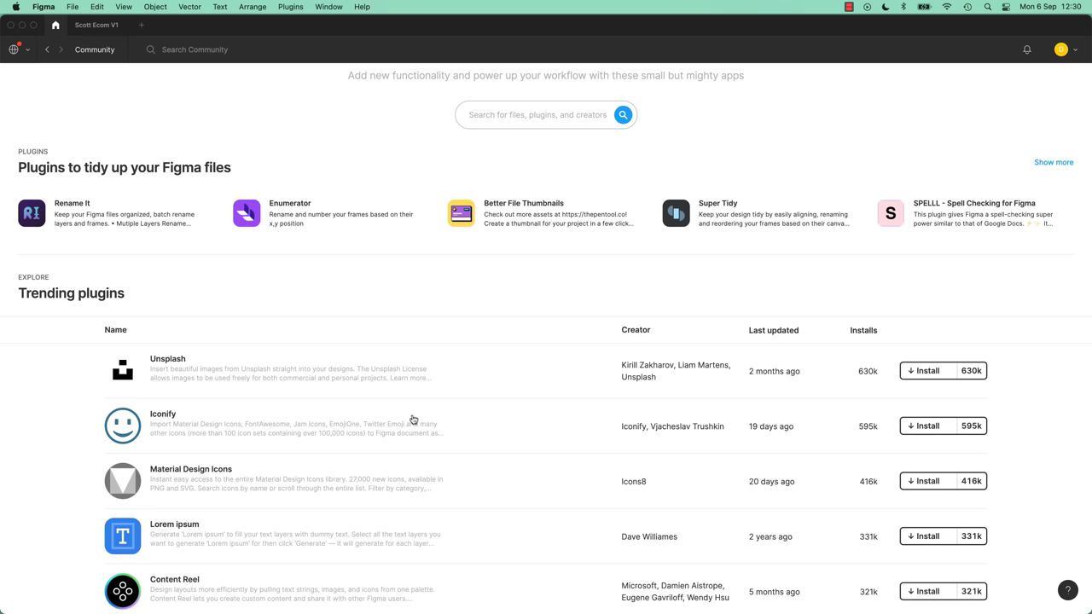
Install the Iconify plugin, confirm the third-party prompt, and return to the Scott Ecom V1 file.
click(928, 426)
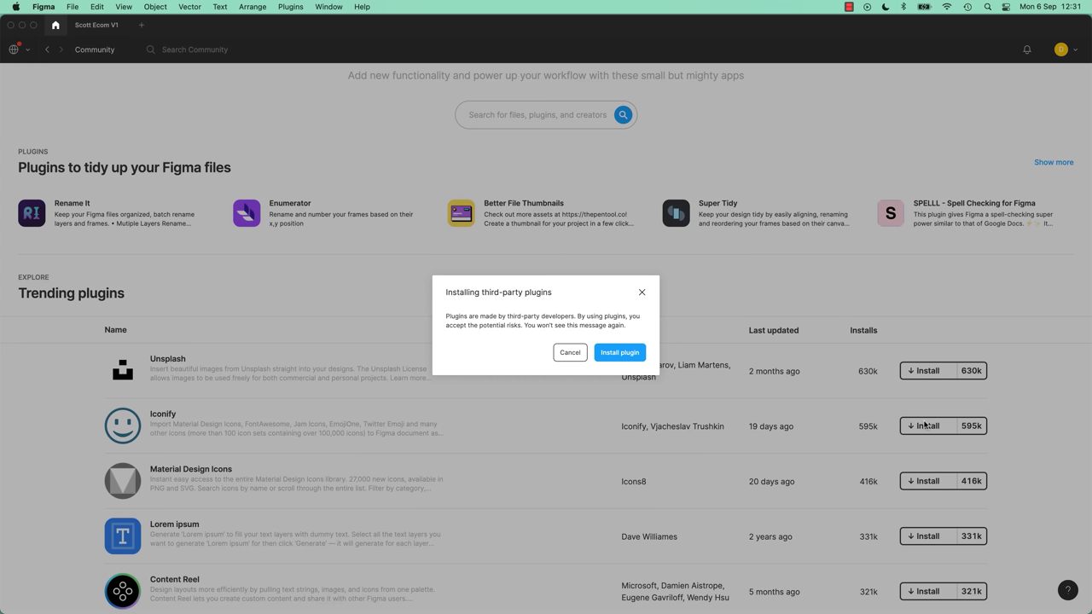
click(622, 354)
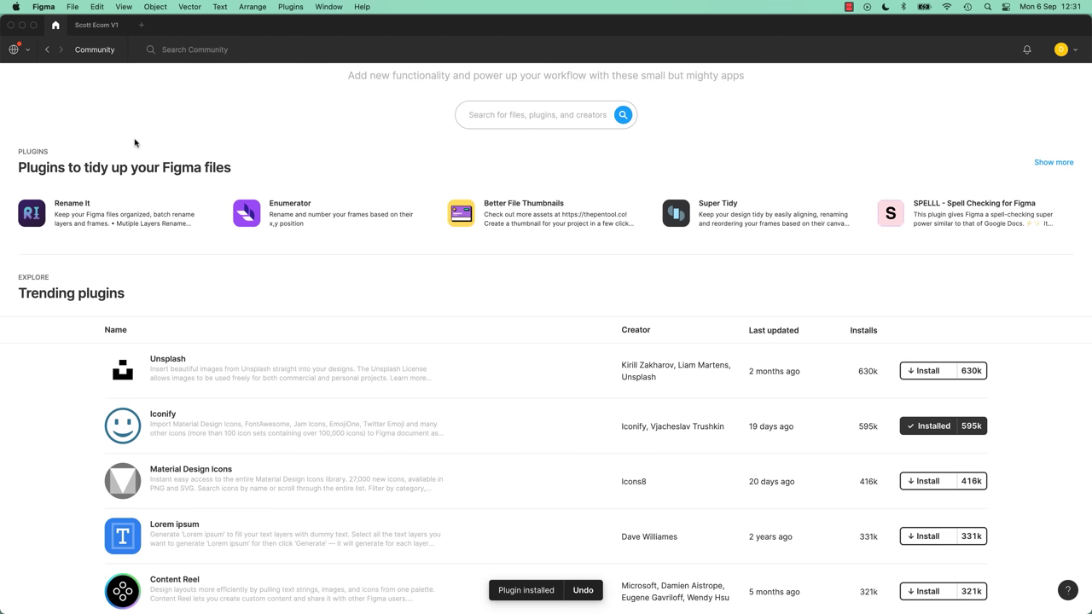
click(98, 25)
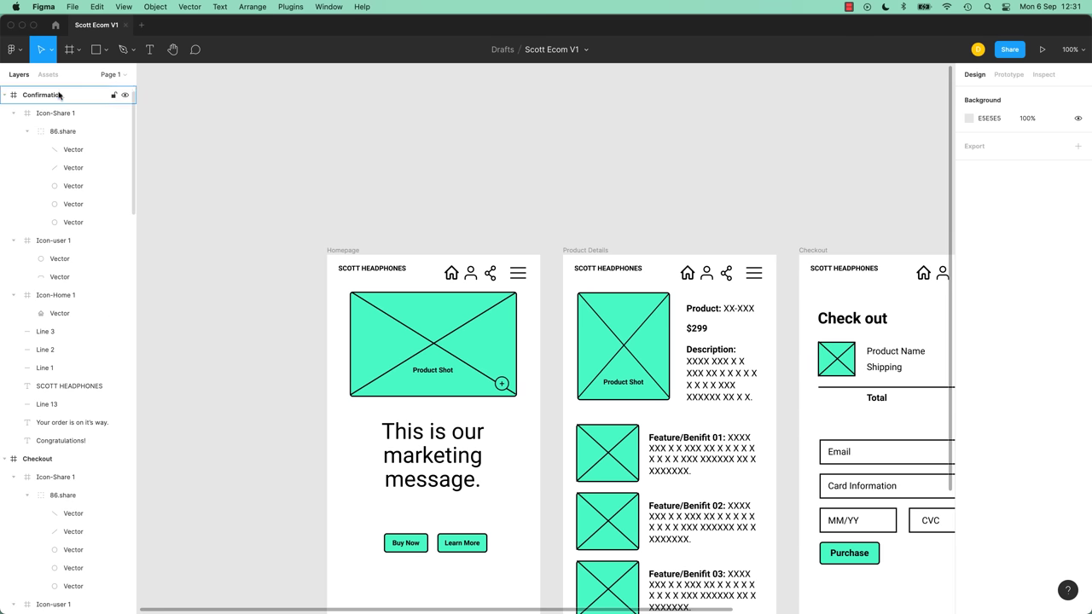
Launch Iconify from the main menu's Plugins list and move its window off the wireframes.
click(19, 51)
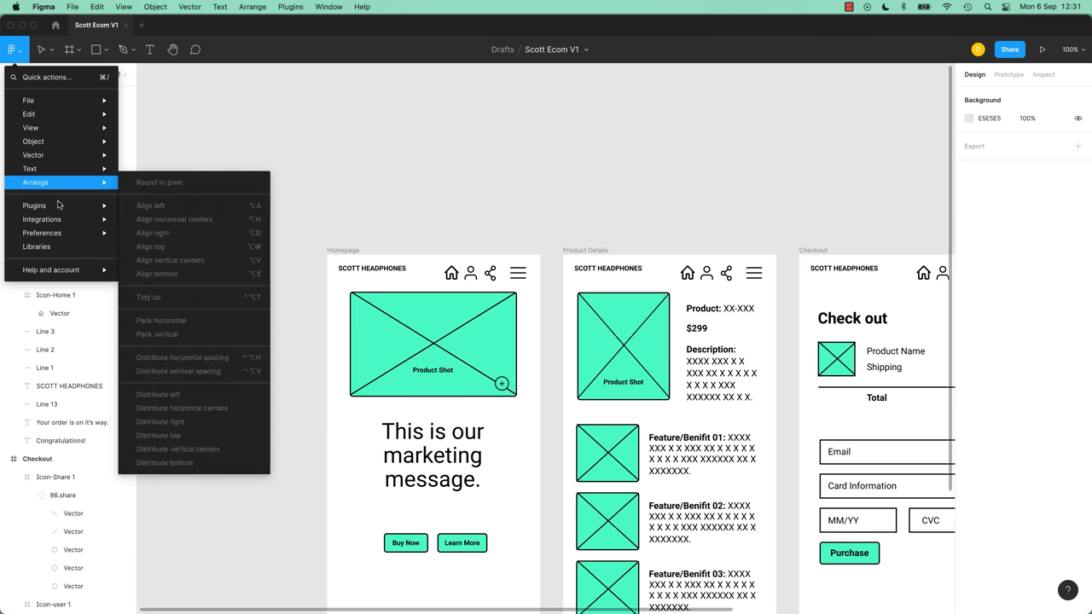
mouse_move(94, 206)
click(162, 209)
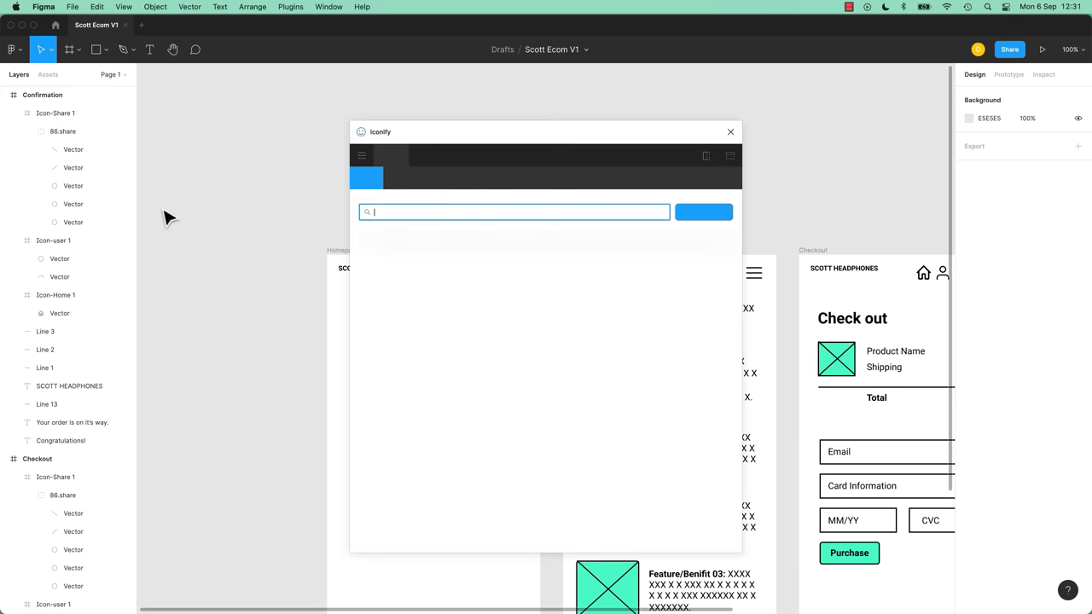
drag(459, 138, 114, 102)
double_click(113, 103)
click(465, 602)
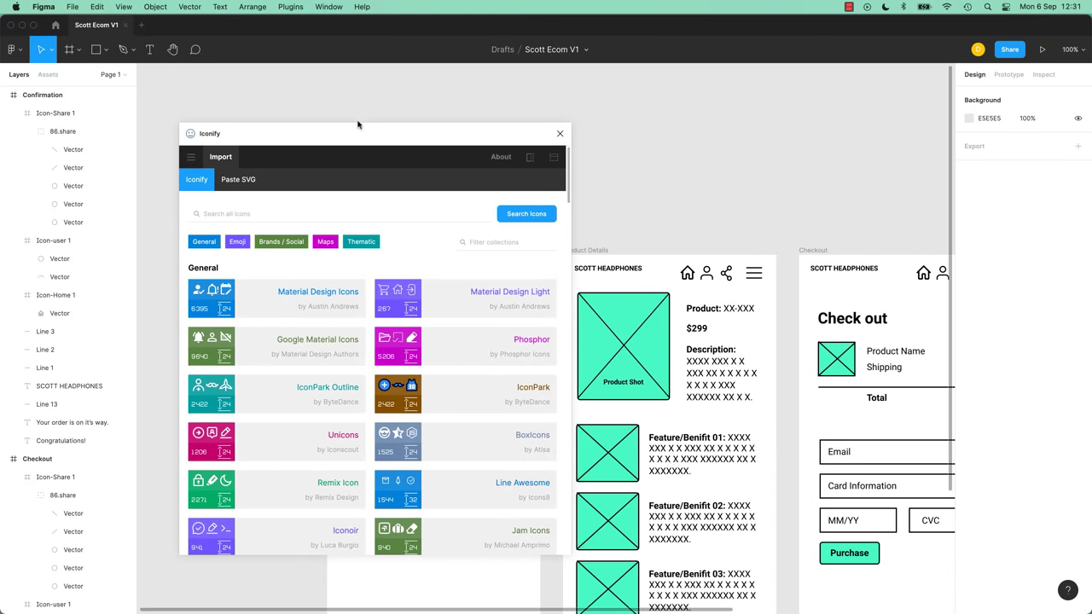
drag(363, 131, 227, 80)
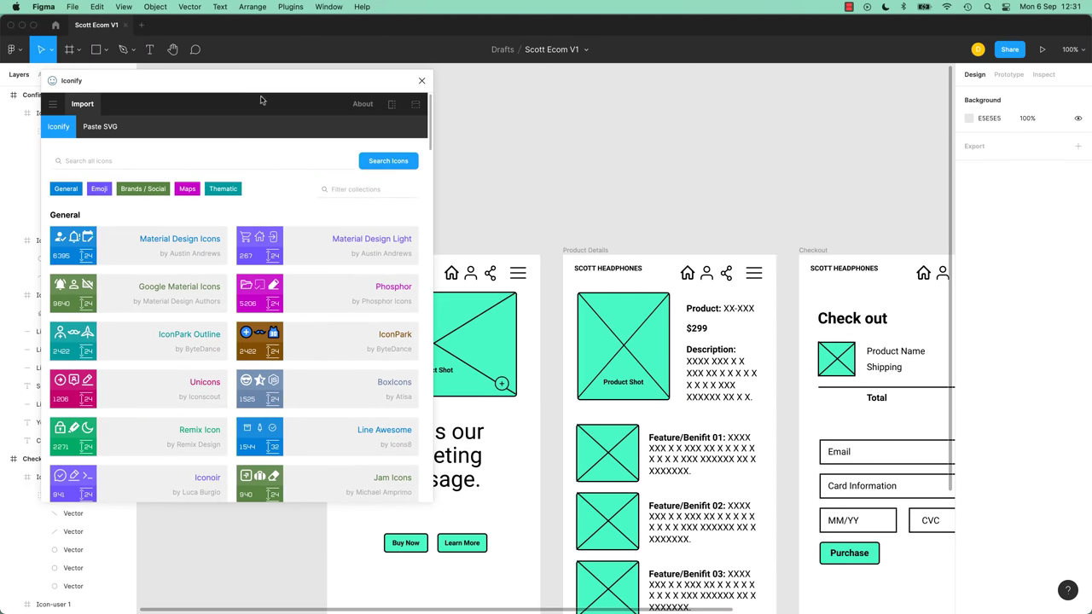
Search Iconify for 'house', import the cil:house icon and select its inner window shape.
click(172, 162)
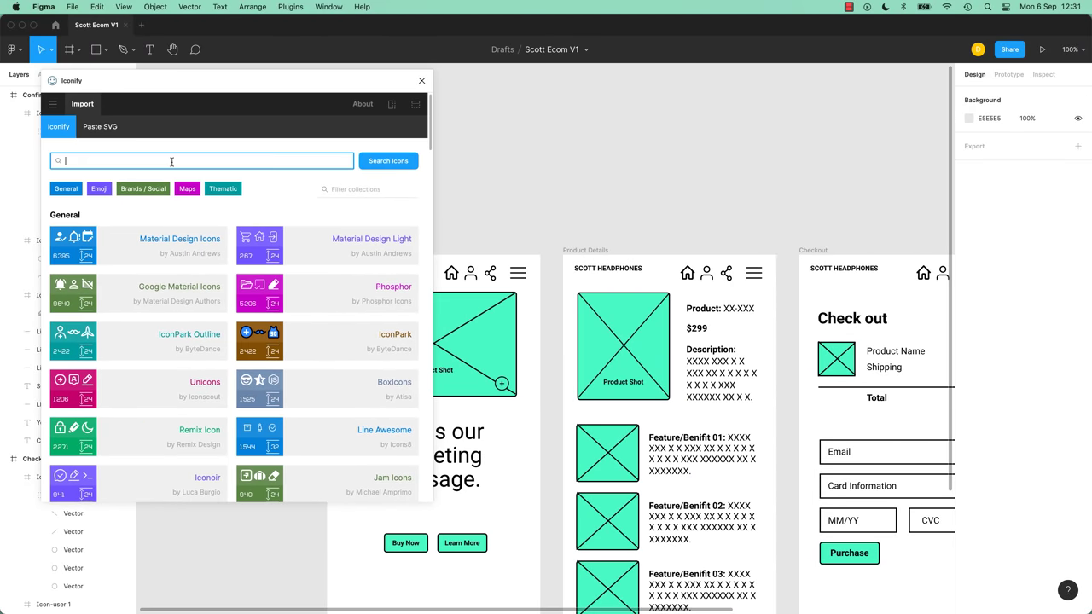
text(shoppin)
key(BackSpace)
key(BackSpace)
key(BackSpace)
key(BackSpace)
text(house)
key(Return)
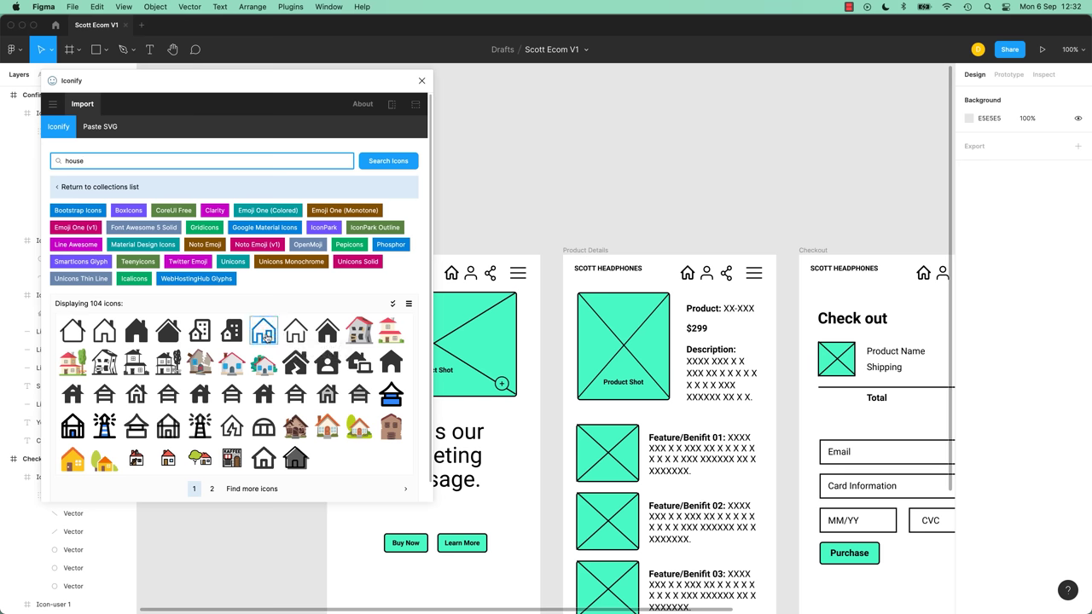
drag(265, 337, 525, 198)
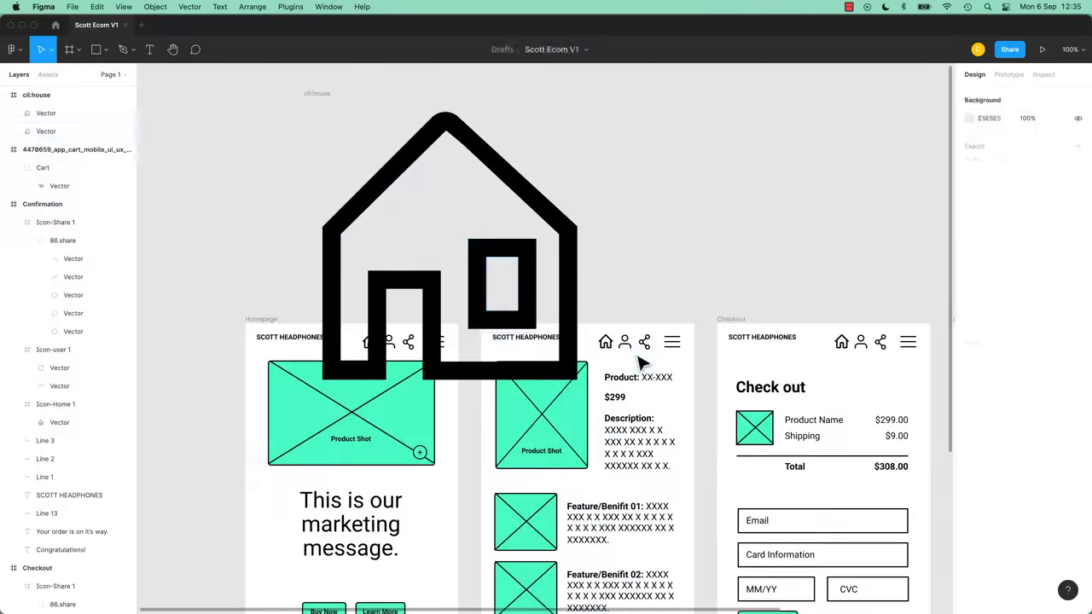
click(529, 287)
Delete the cil:house icon entirely: its window shape, house outline and empty frame.
key(Delete)
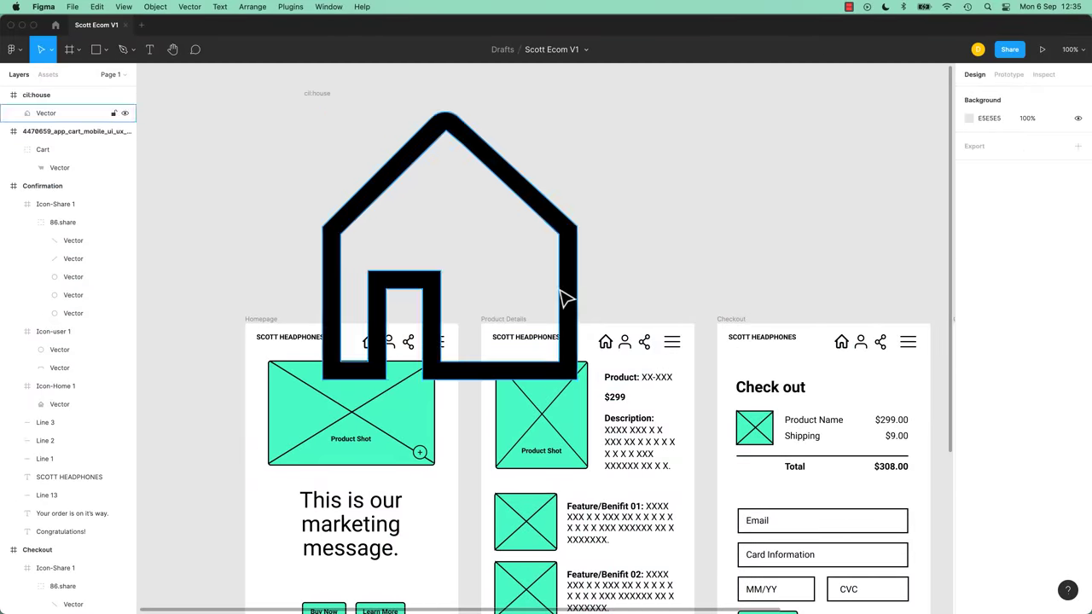
click(564, 298)
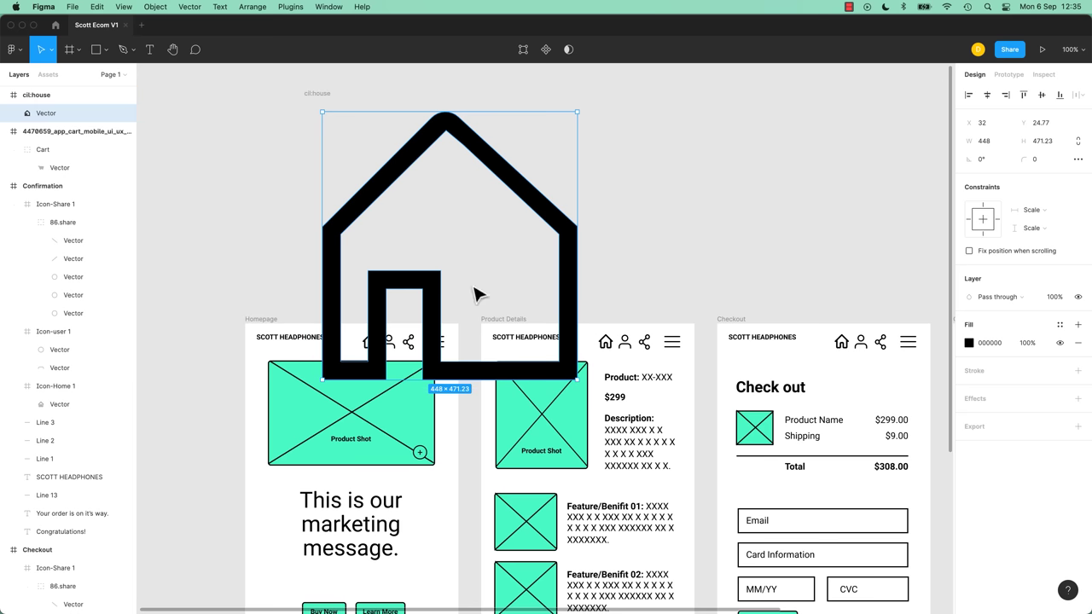
key(Delete)
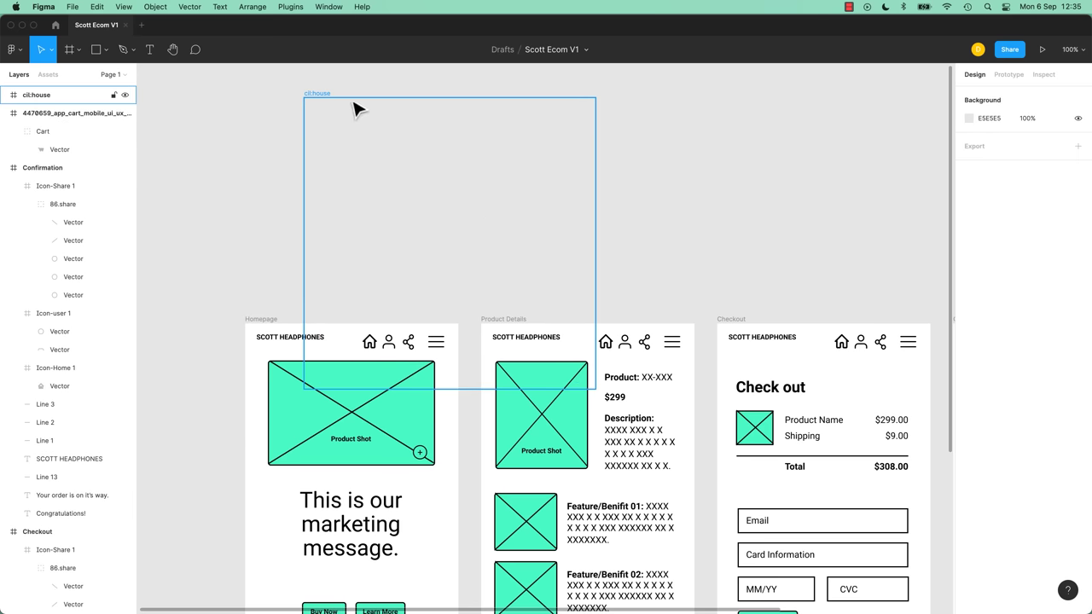
click(31, 99)
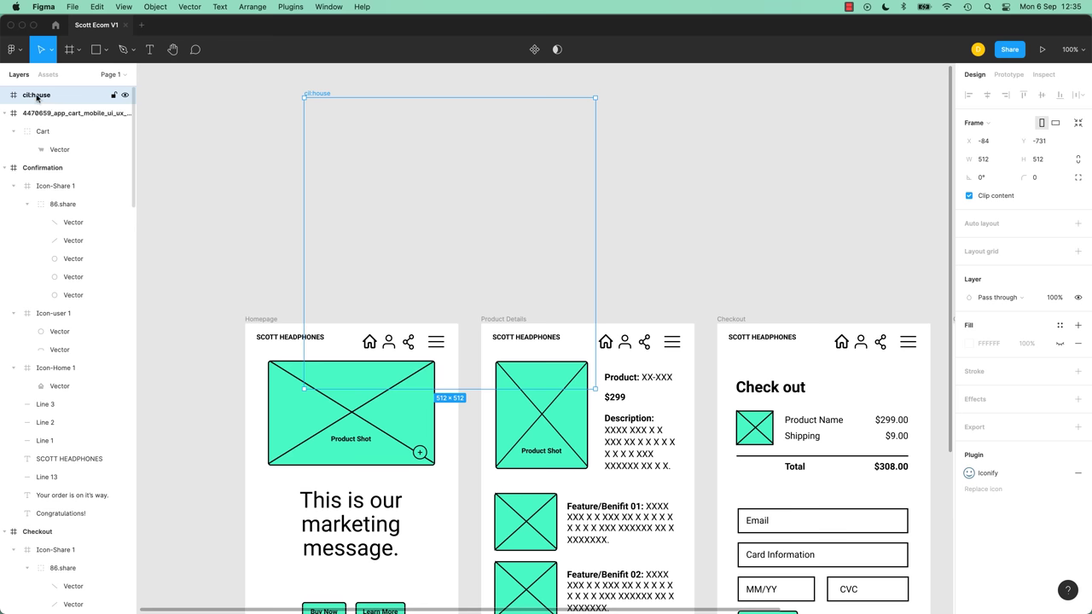
key(Delete)
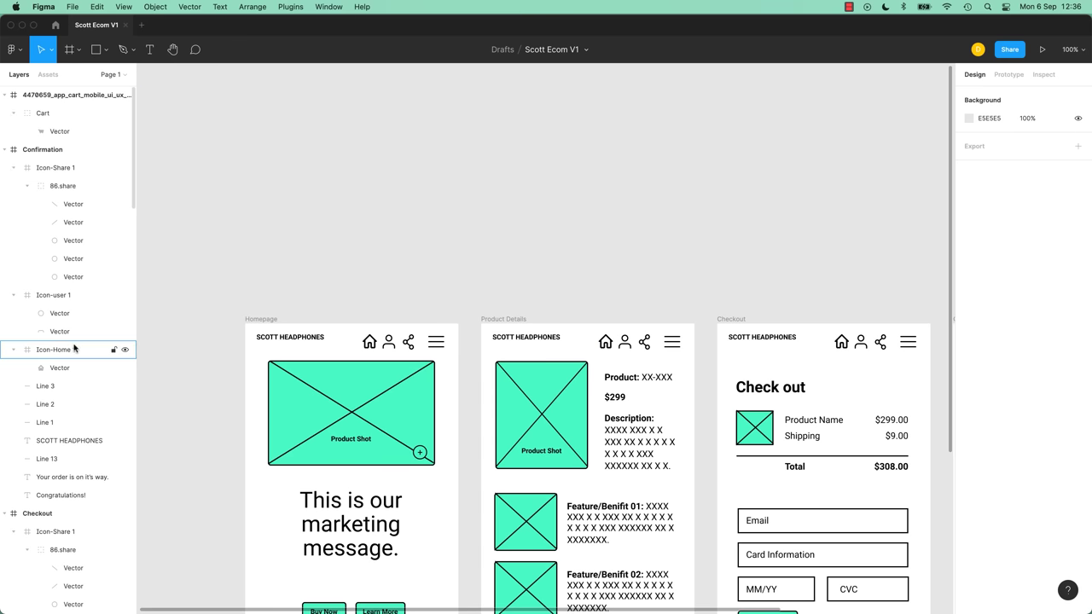
Delete the leftover 240×172 cart icon frame and pan back to the page frames.
click(53, 96)
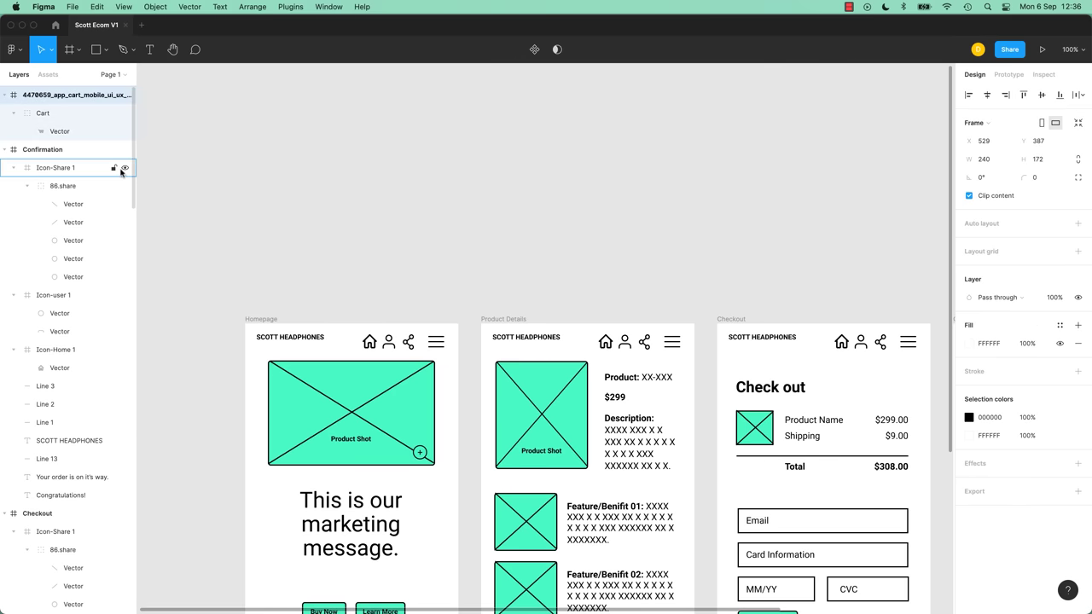
scroll(471, 124, down, 10)
scroll(471, 123, right, 5)
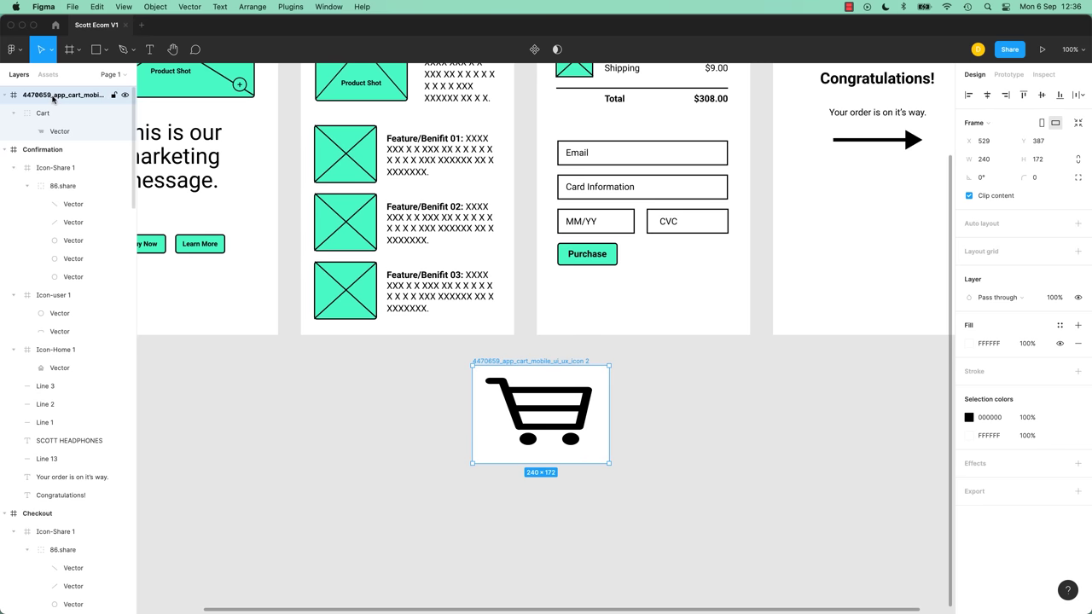
key(Delete)
scroll(509, 384, down, 3)
scroll(463, 410, up, 3)
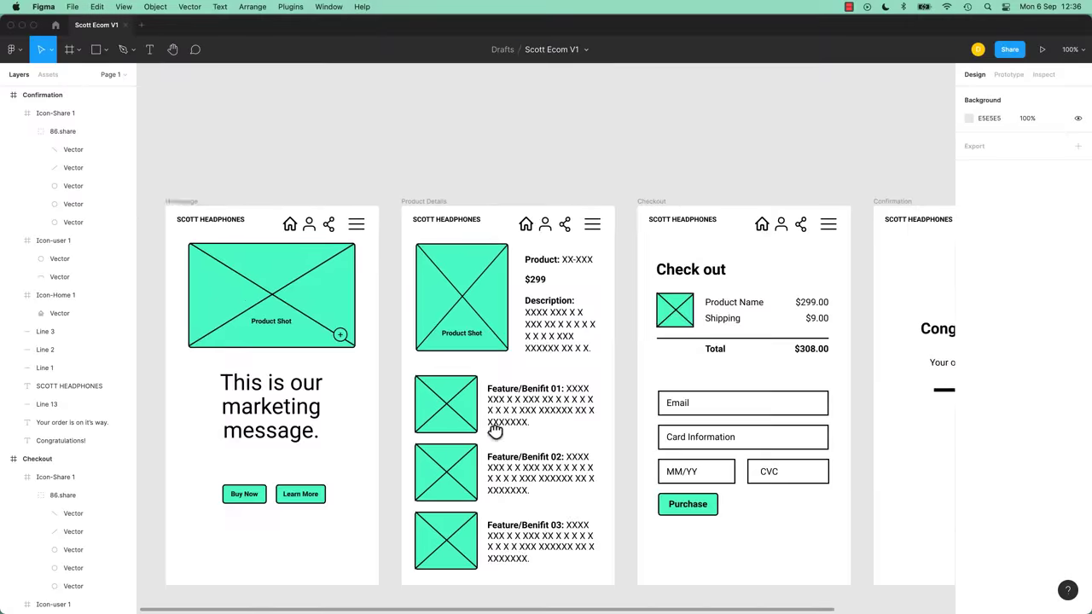
Check the Icons heading and Top Nav Icons line in the Google Doc brief, then return to Figma.
drag(463, 410, 559, 374)
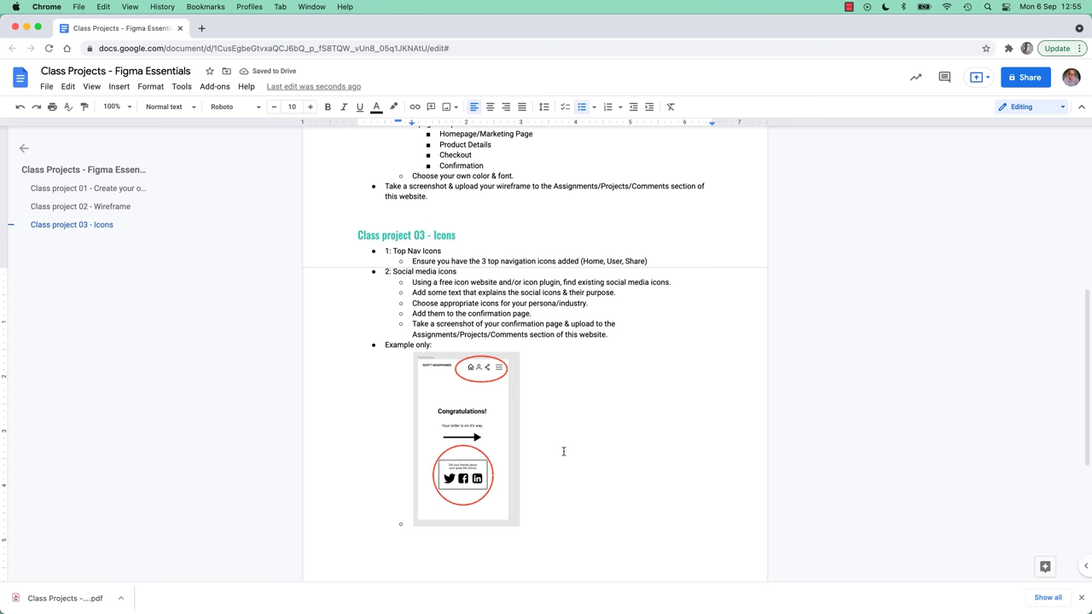
click(443, 237)
double_click(444, 236)
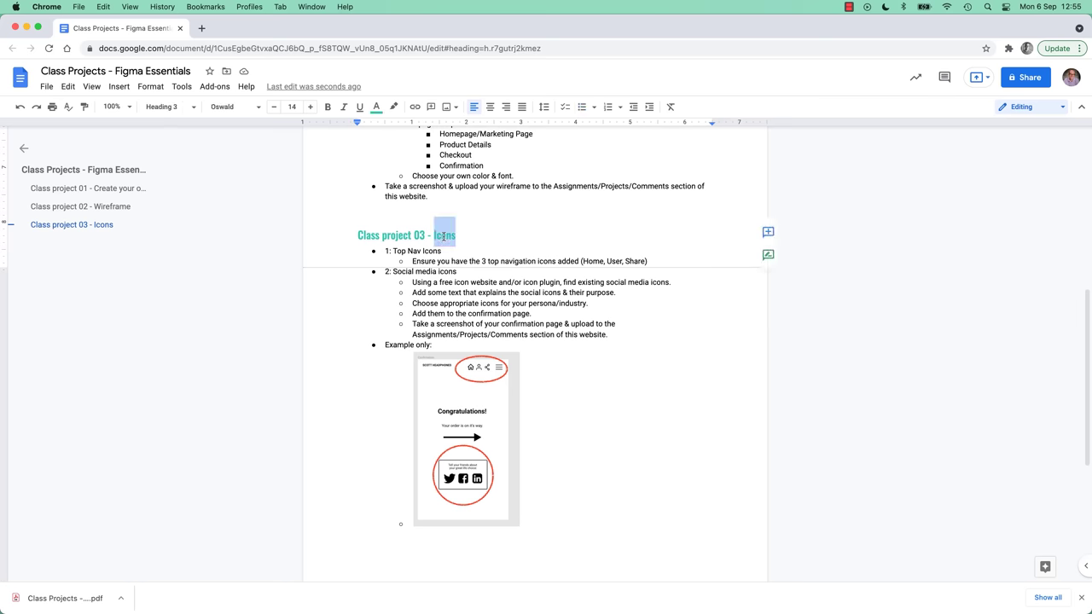
click(434, 251)
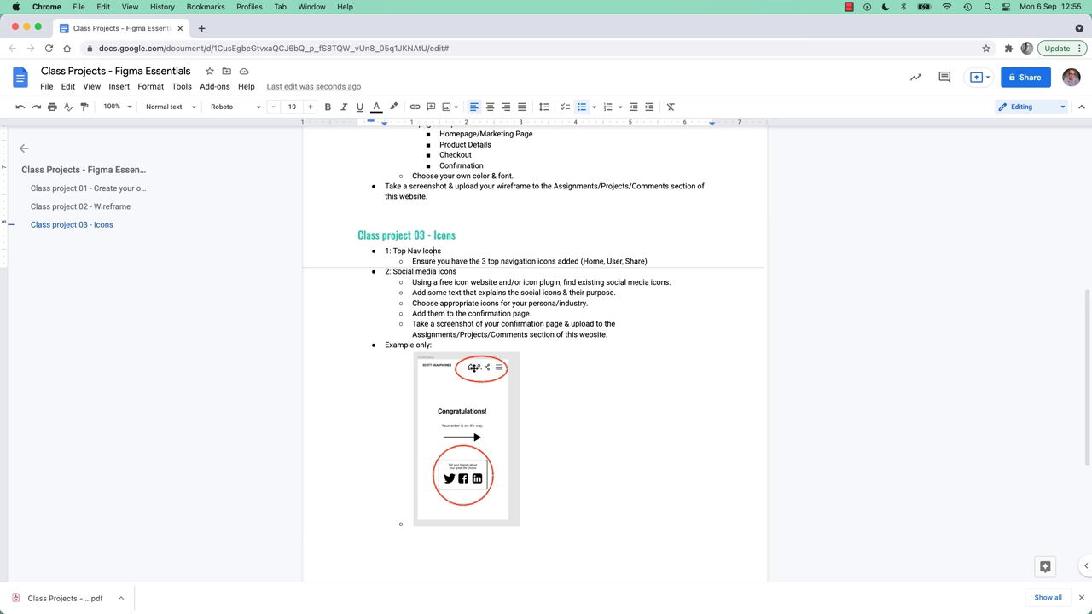
key(super+Tab)
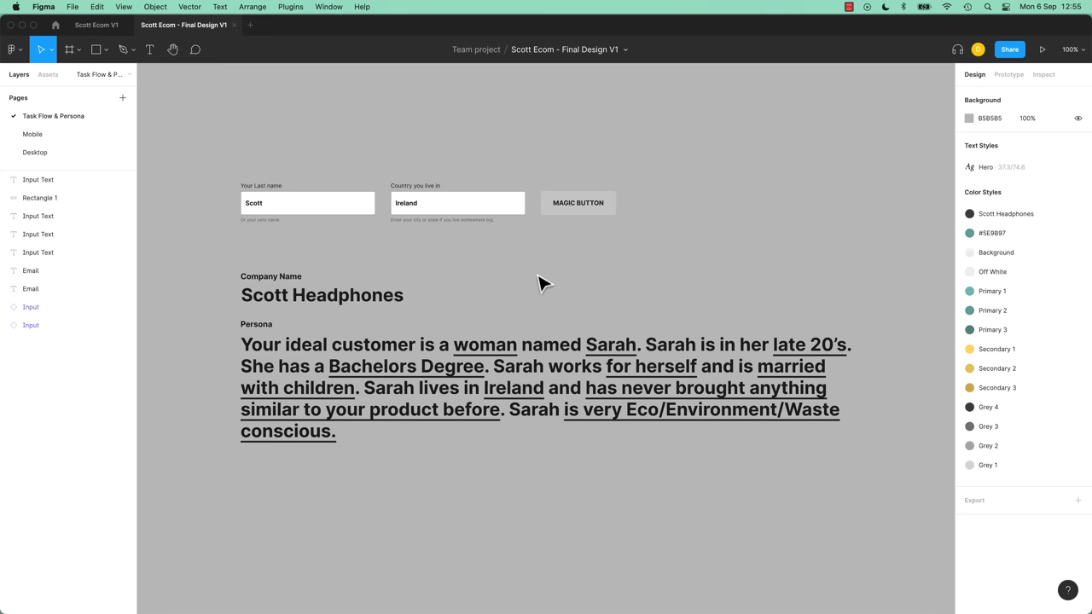
click(92, 25)
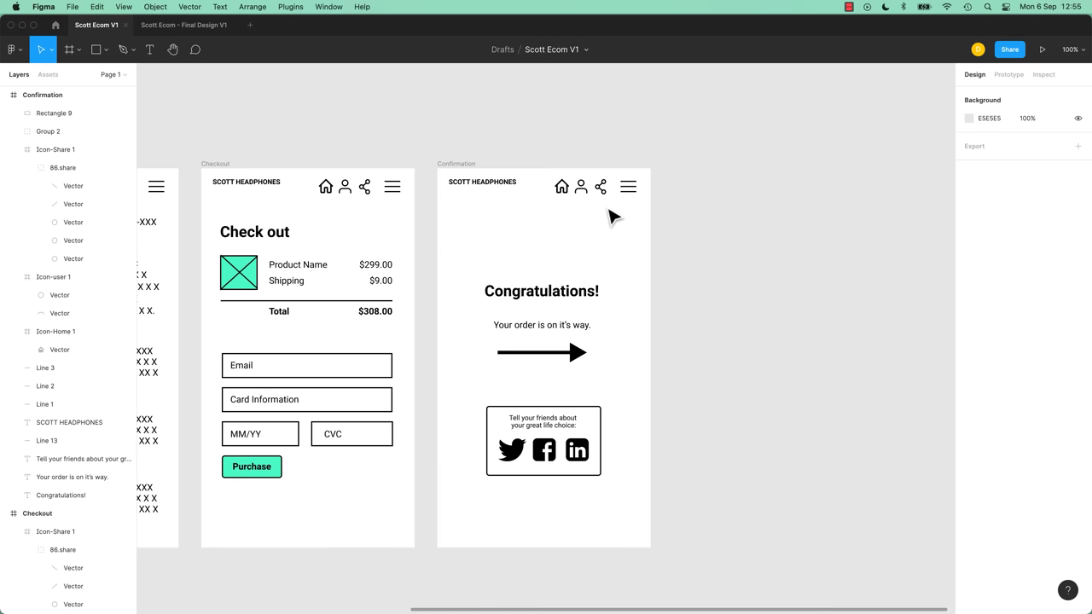
key(super+equal)
key(super+equal)
scroll(606, 207, down, 8)
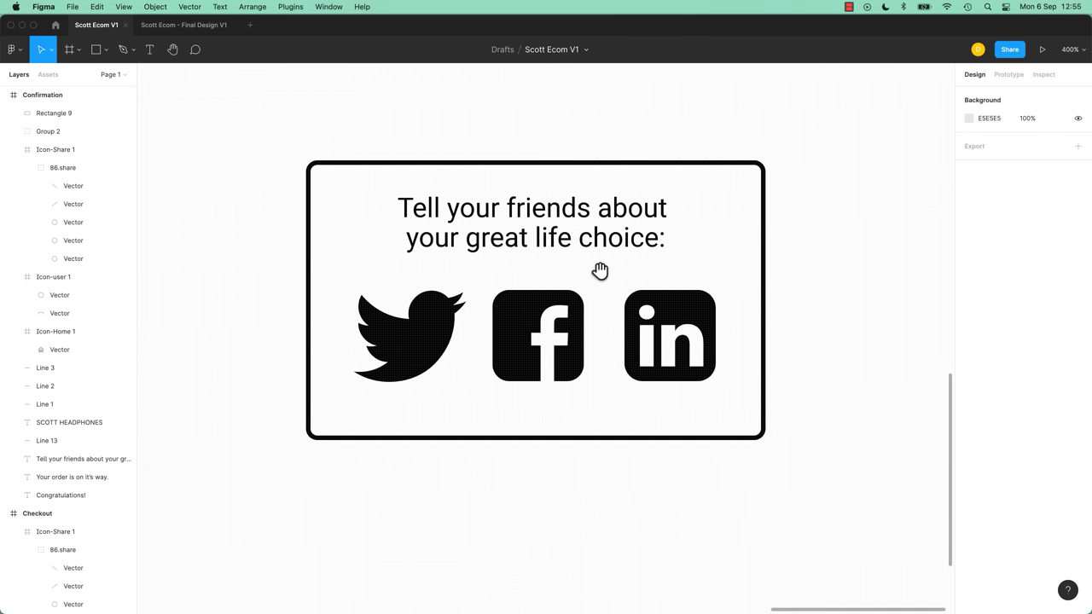
key(super+minus)
key(super+minus)
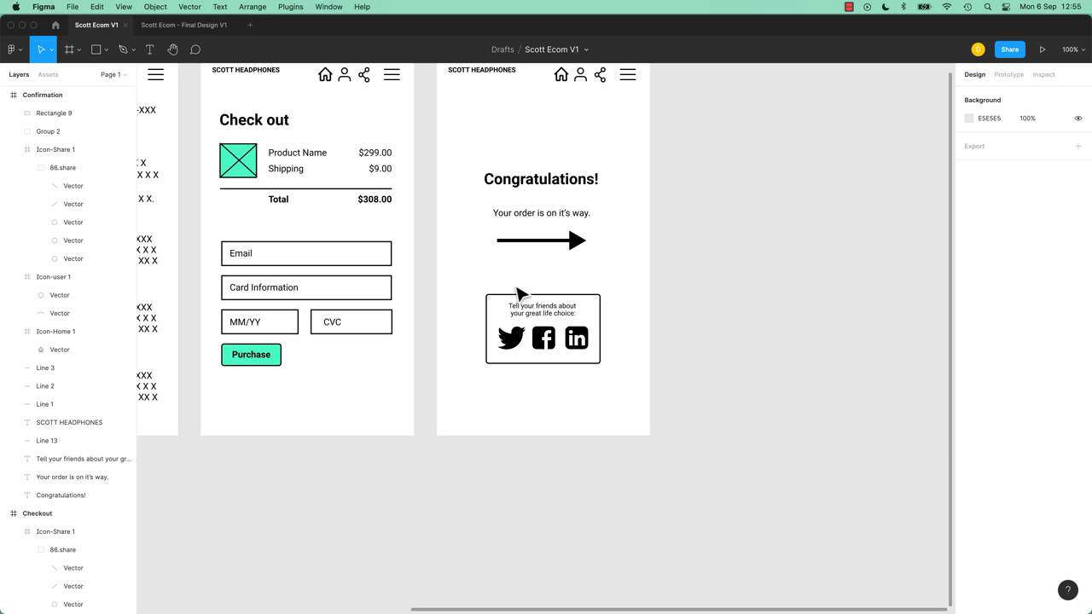
click(184, 25)
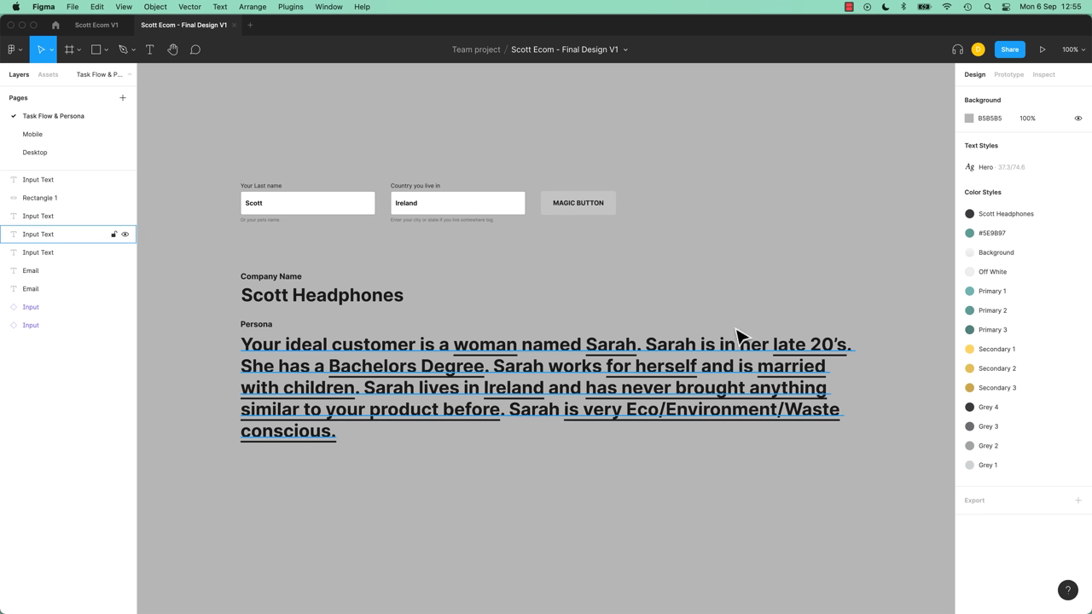
Switch to the Scott Ecom V1 file tab showing the Checkout and Confirmation wireframes.
click(96, 25)
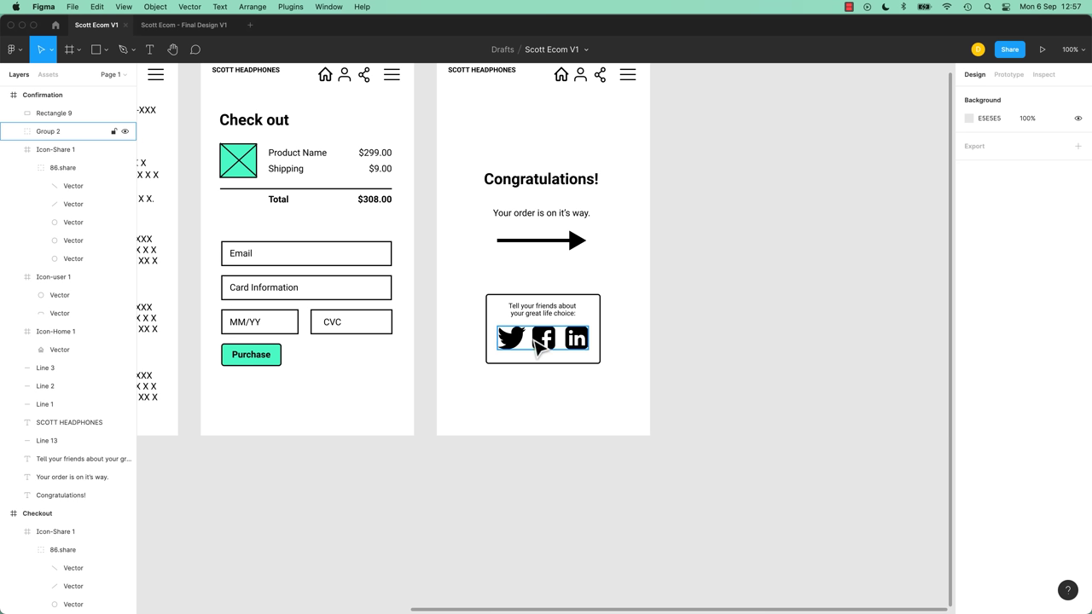
click(556, 388)
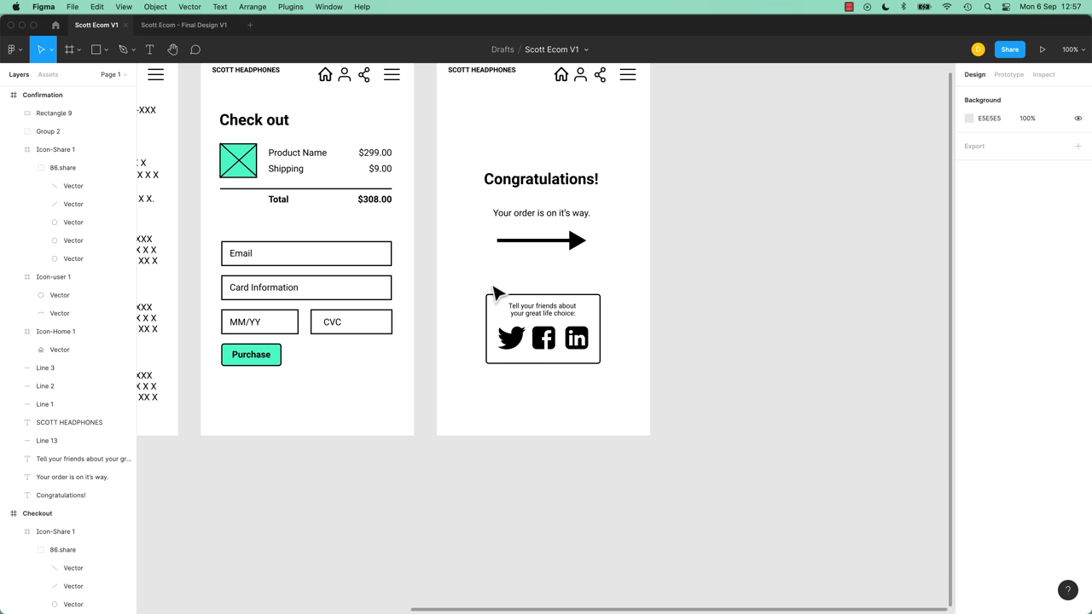
drag(465, 290, 663, 410)
click(646, 402)
key(super+Tab)
Highlight each Icons brief item: top nav icons, icon website/plugin, social icons, screenshot upload, example image.
drag(393, 251, 663, 261)
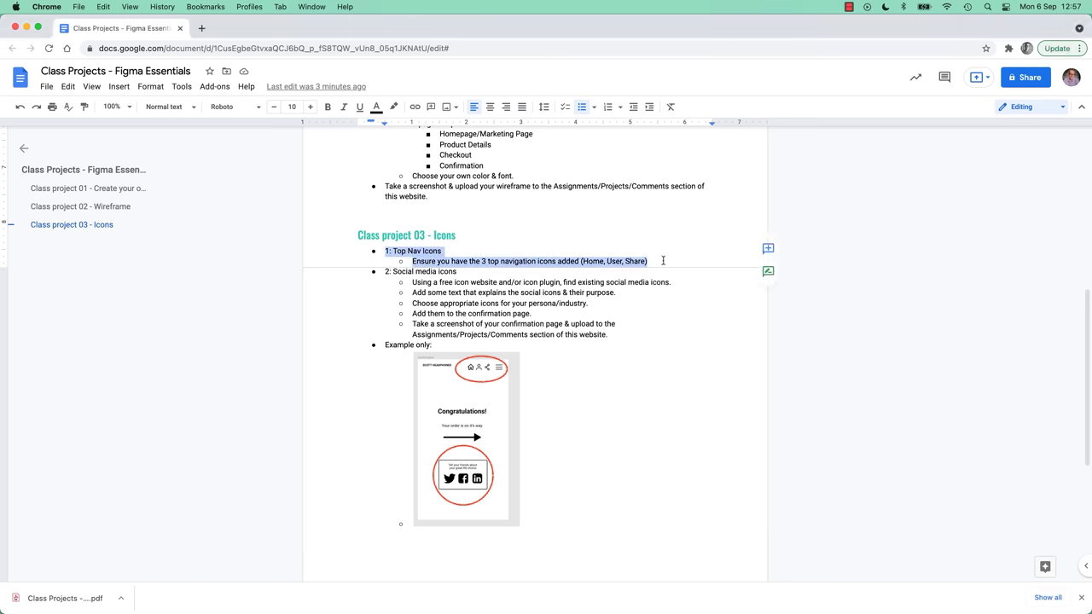
click(439, 281)
drag(440, 281, 499, 282)
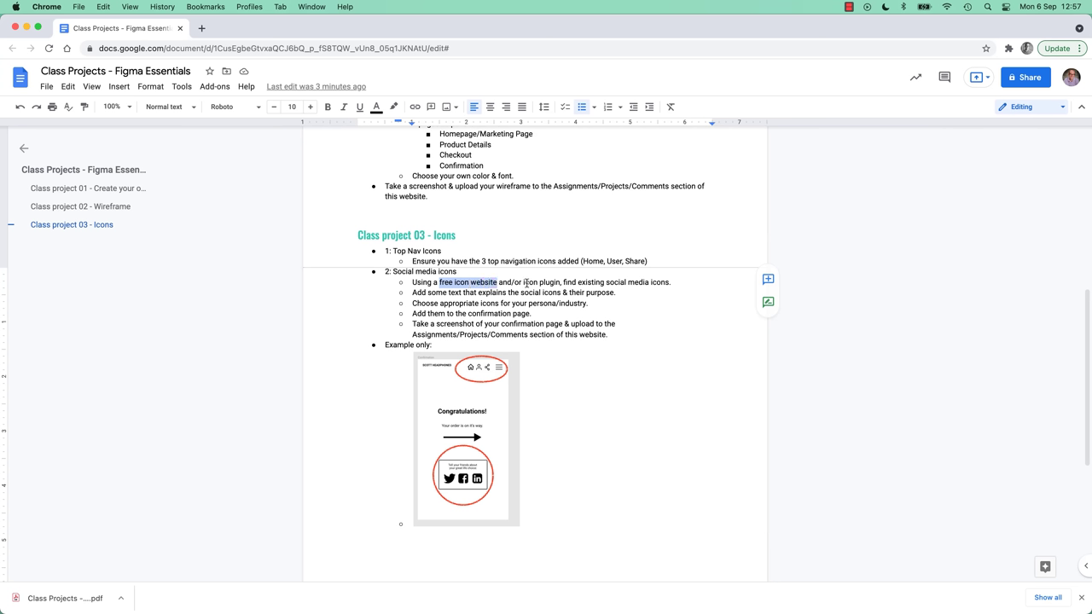
drag(524, 282, 550, 283)
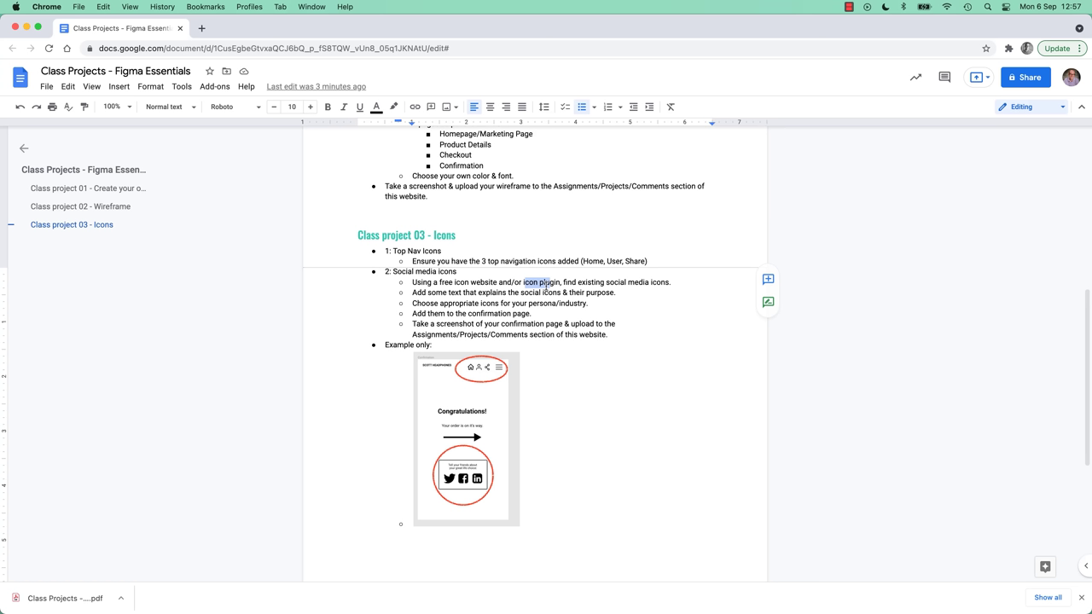
triple_click(435, 292)
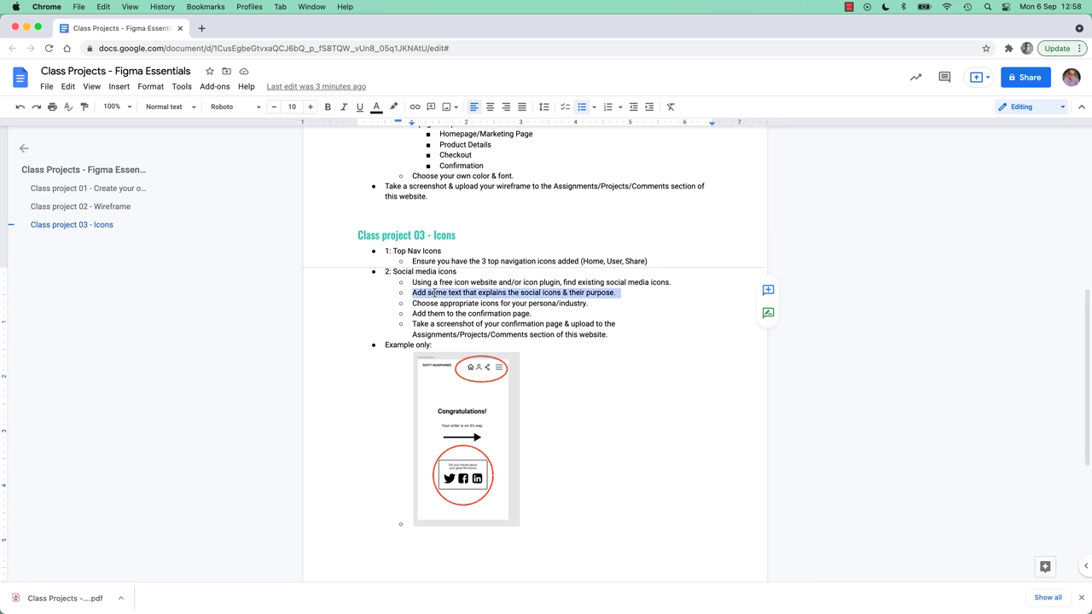
triple_click(434, 304)
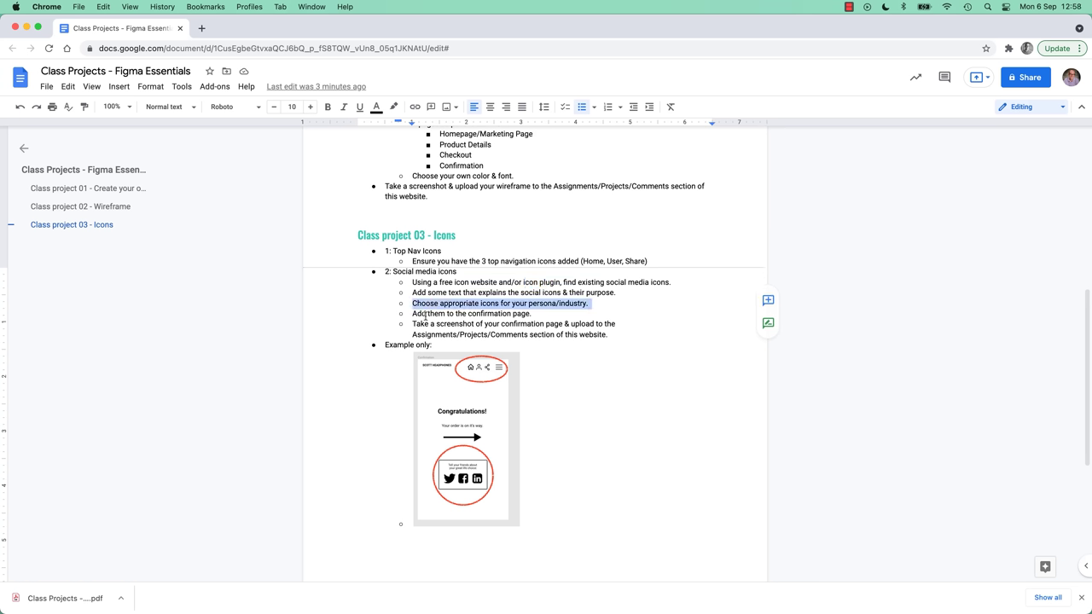
triple_click(426, 312)
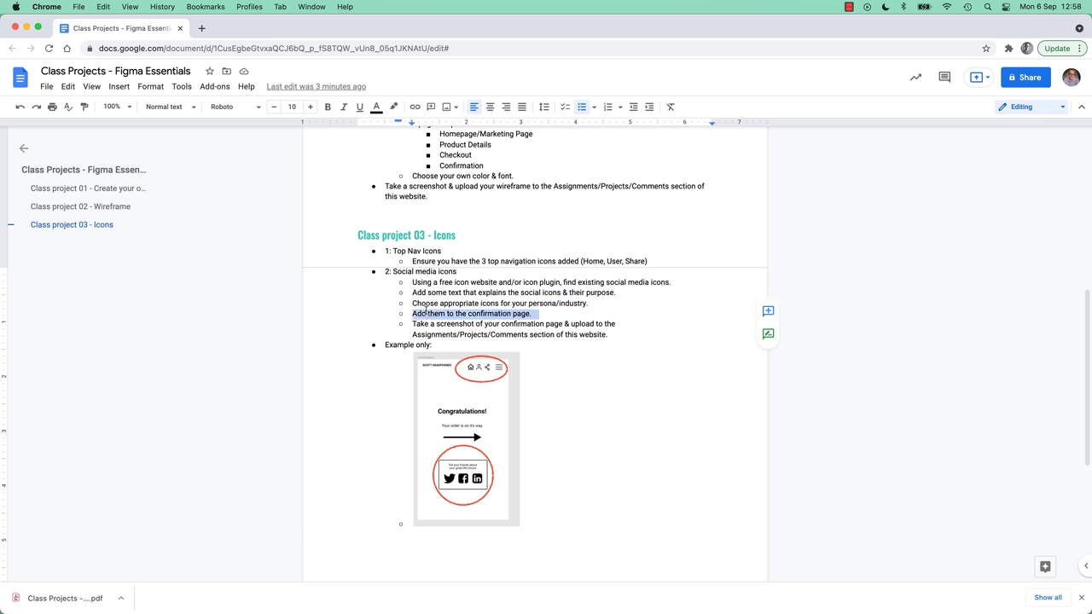
triple_click(424, 324)
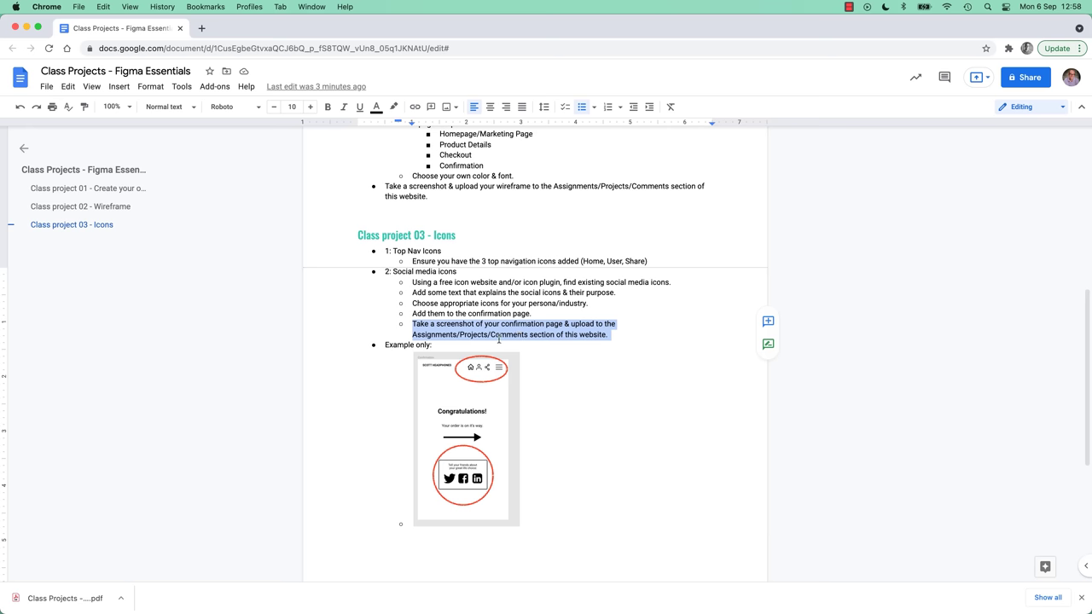
click(445, 423)
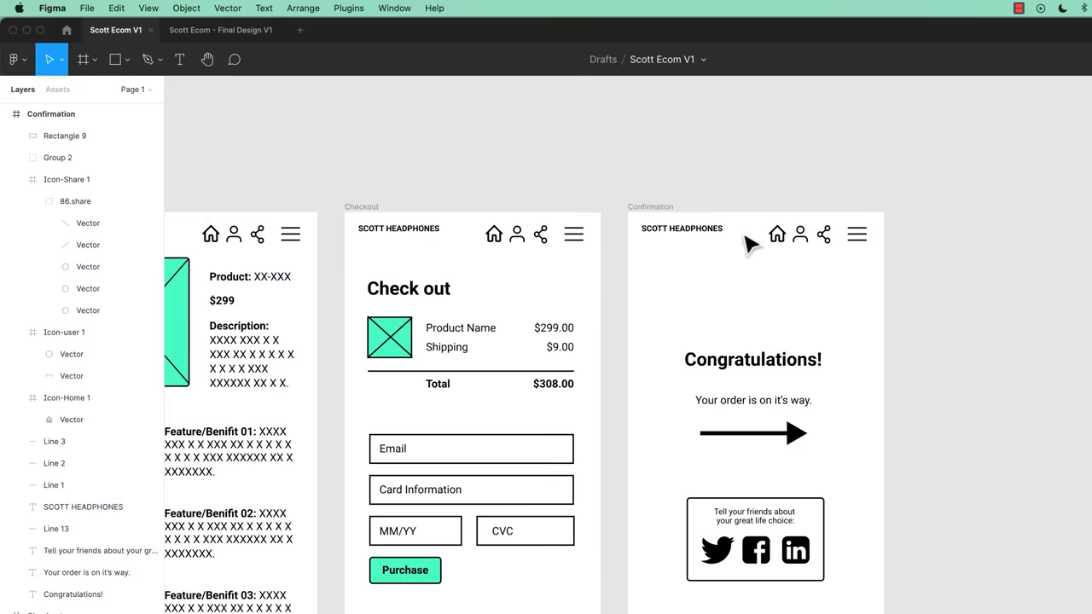
Launch Iconify from the plugins list, place a Facebook f icon, then delete the oversized copy.
drag(498, 182, 441, 148)
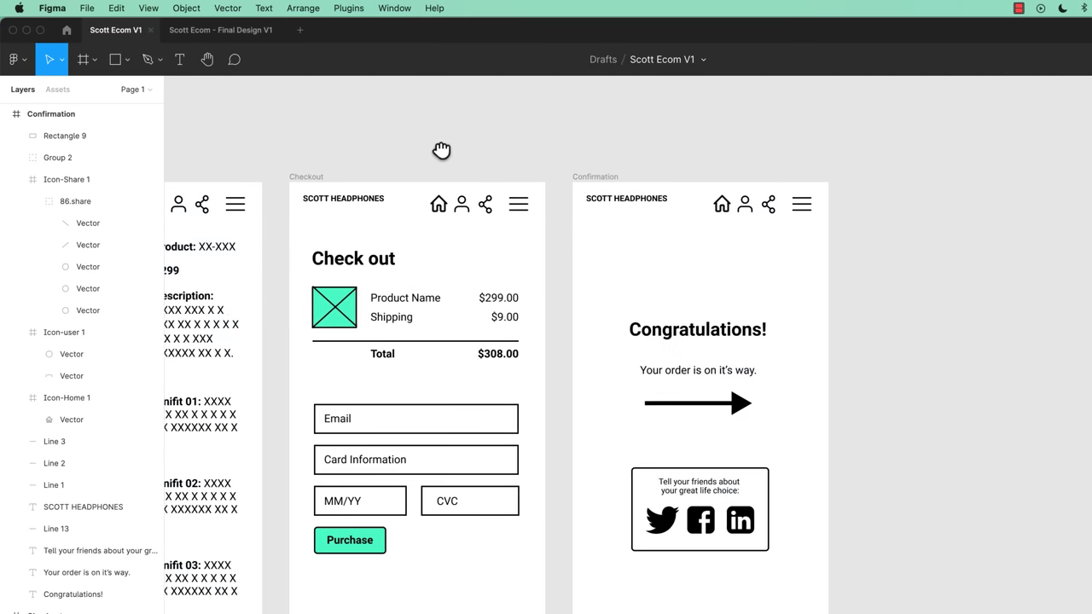
click(362, 7)
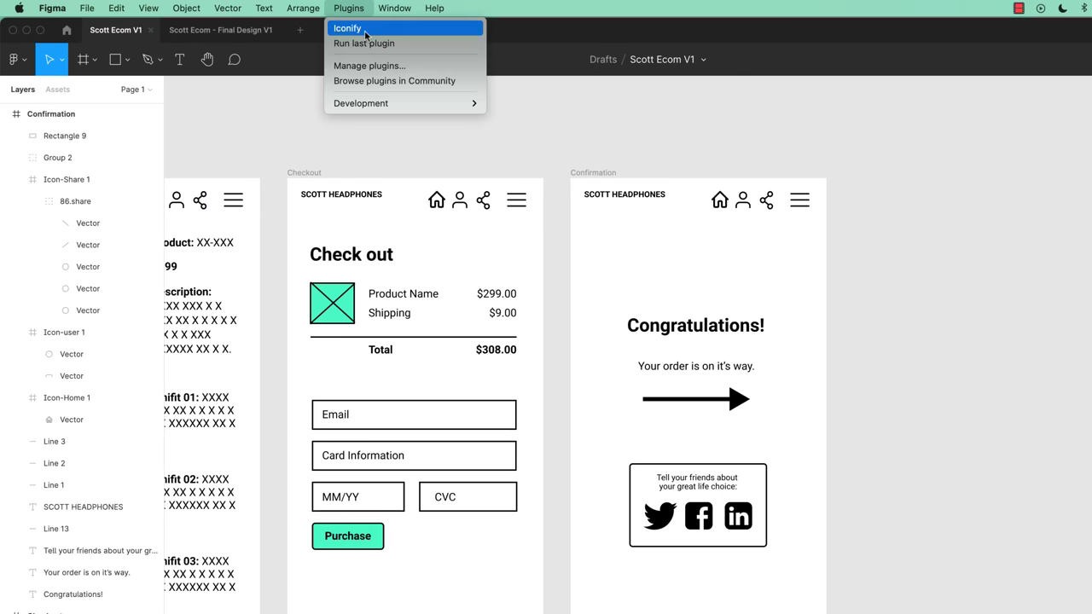
click(365, 31)
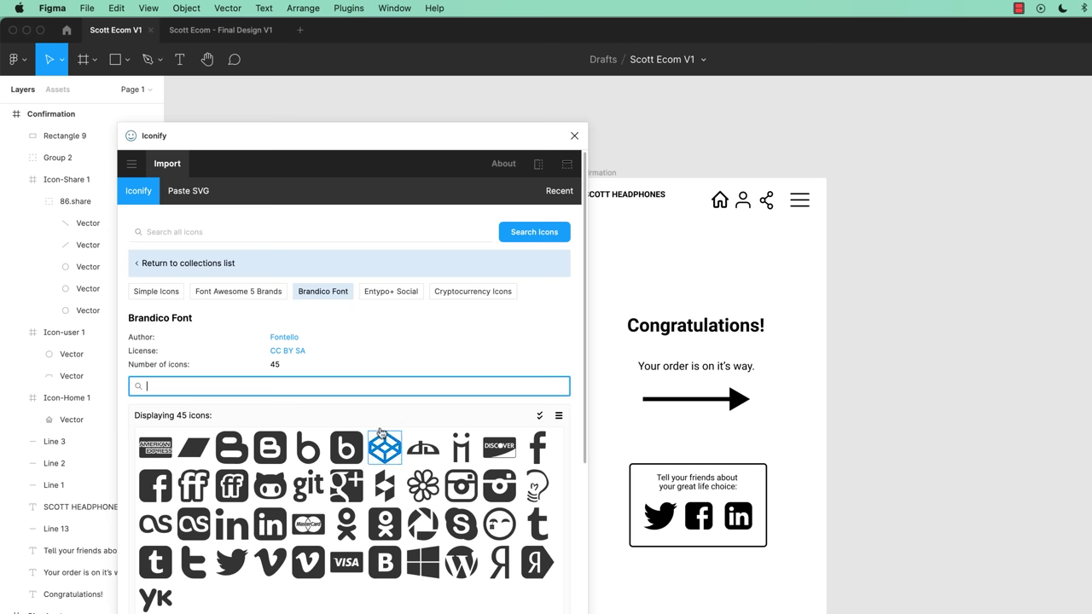
drag(553, 453, 668, 367)
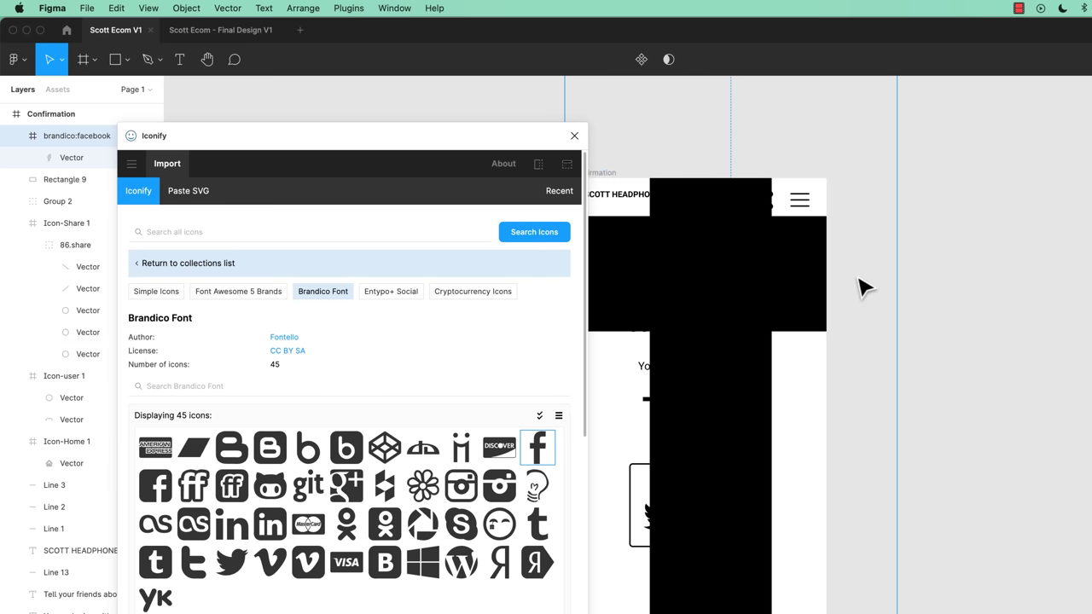
key(Delete)
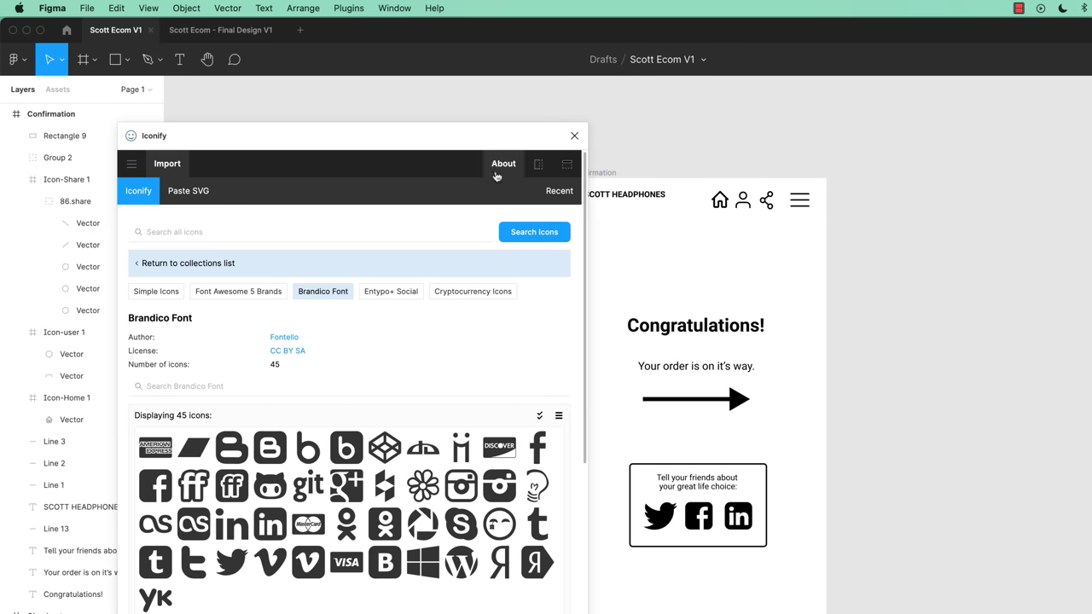
Add the Brandico Facebook f and b icons beside the wireframes and shrink both to about 83×64.
drag(990, 205, 786, 192)
drag(965, 218, 917, 219)
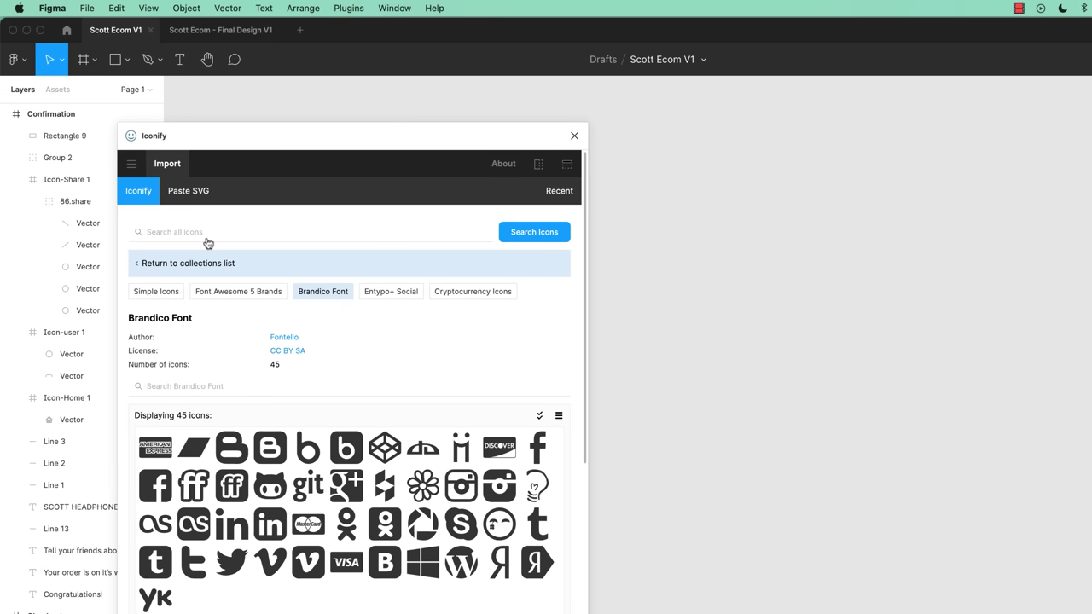
drag(538, 447, 987, 295)
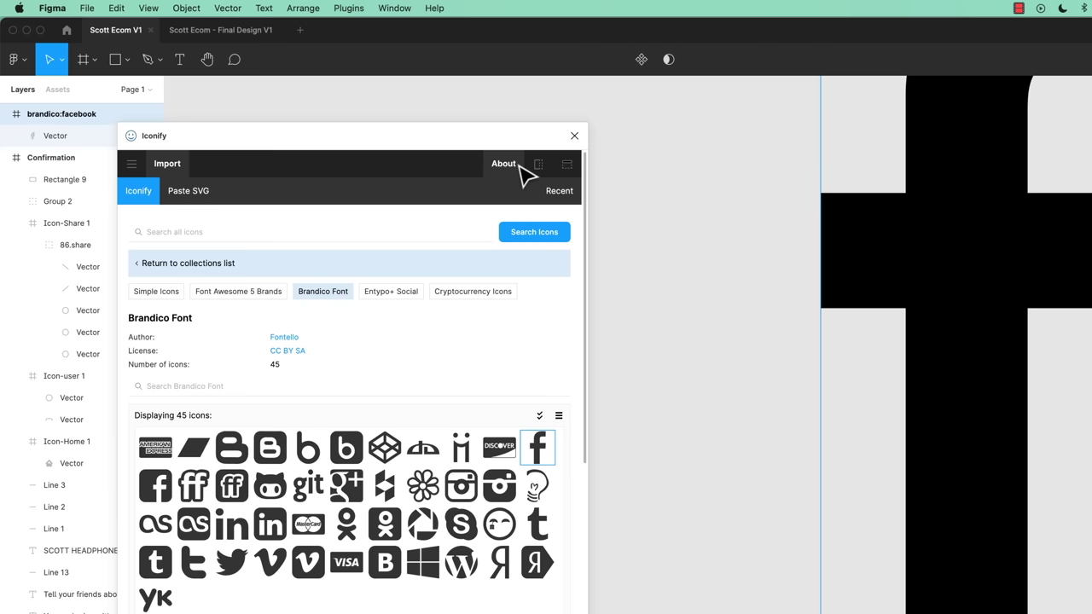
click(757, 308)
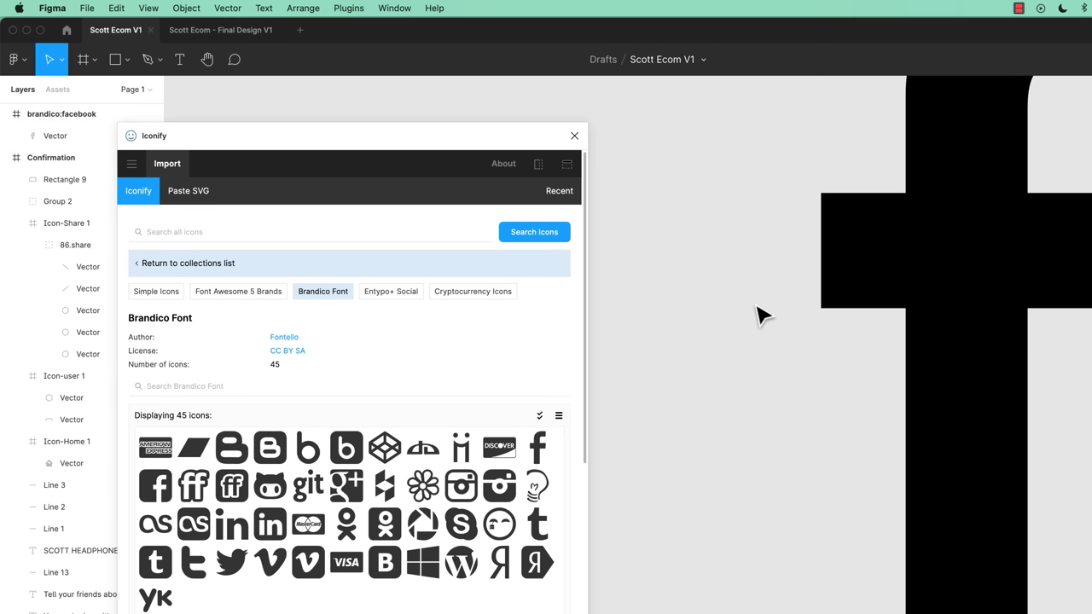
key(shift+1)
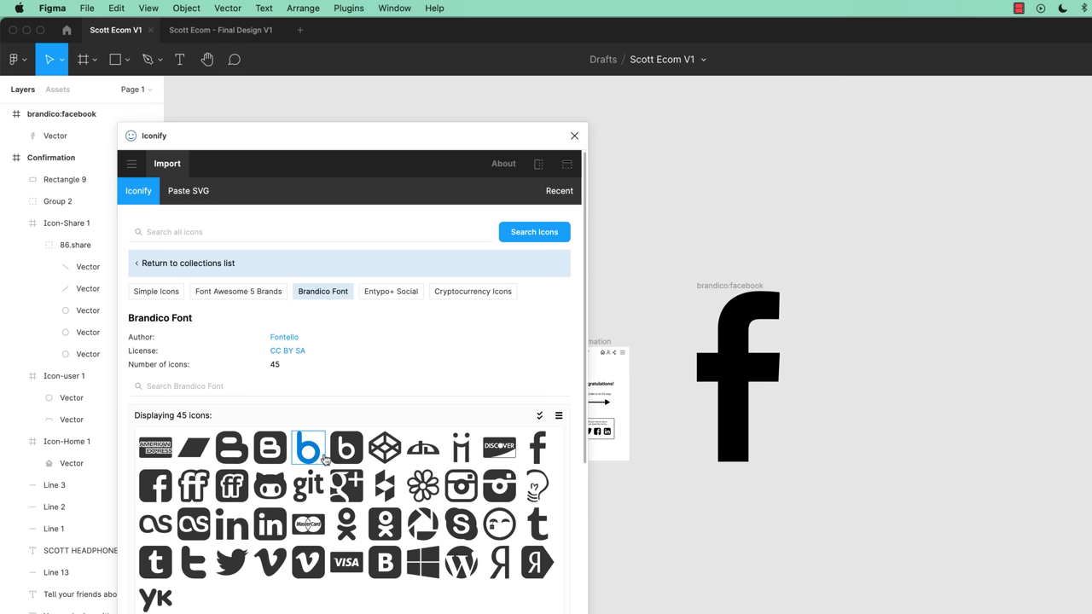
drag(308, 461, 901, 414)
drag(670, 229, 988, 488)
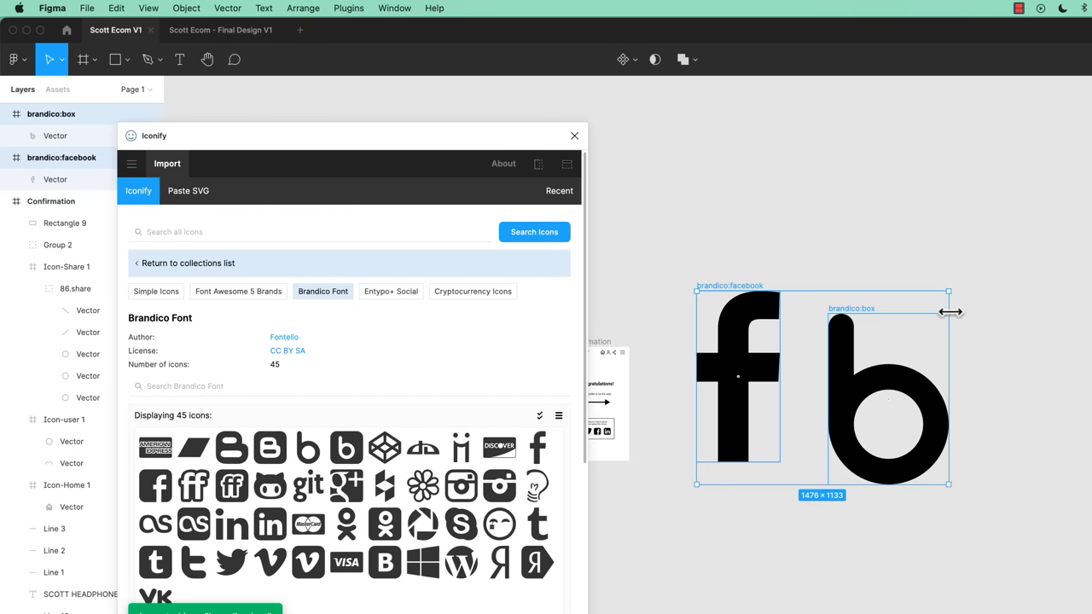
drag(950, 291, 781, 428)
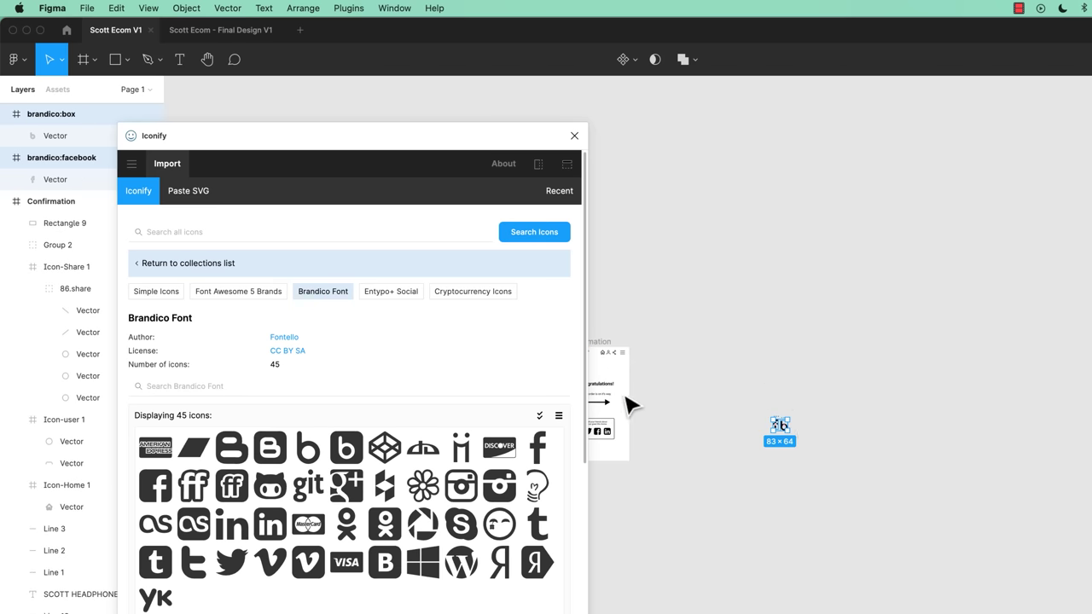
Close Iconify and delete the two leftover fb icon frames from the canvas.
click(48, 205)
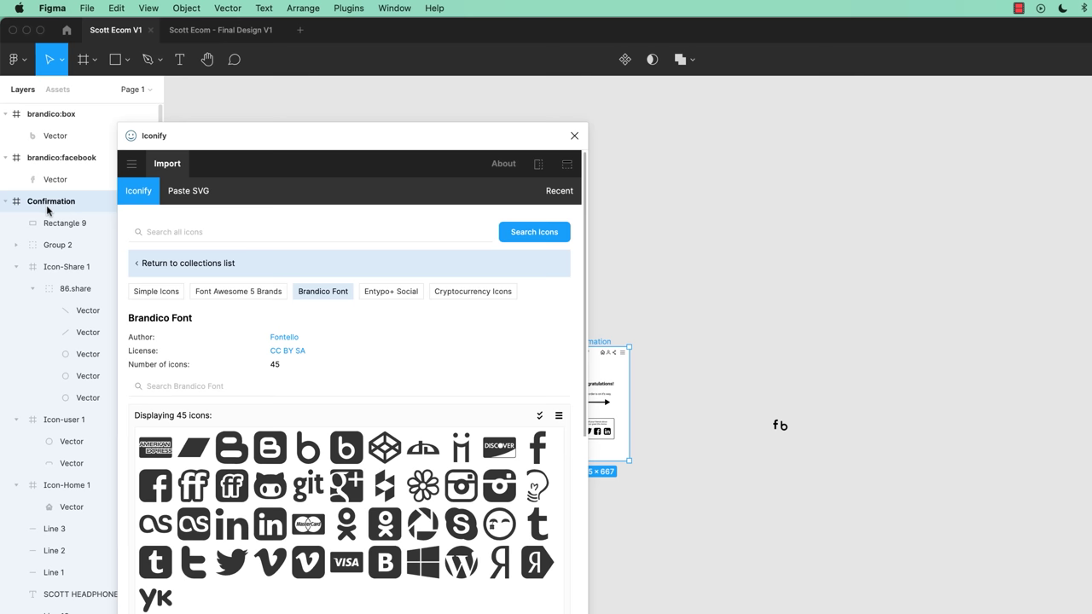
click(764, 341)
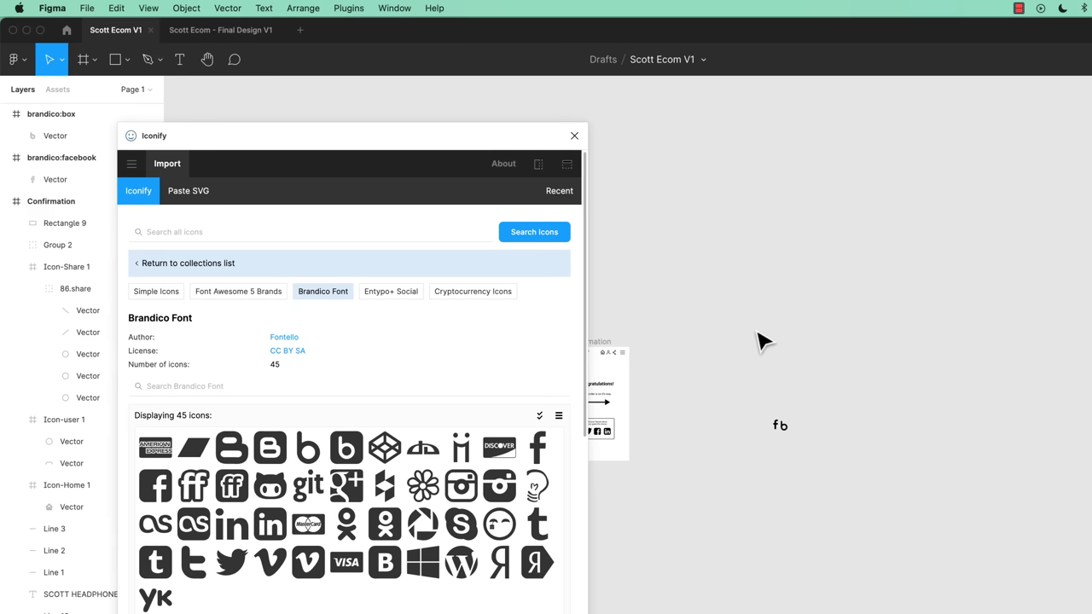
click(577, 137)
drag(807, 439, 763, 371)
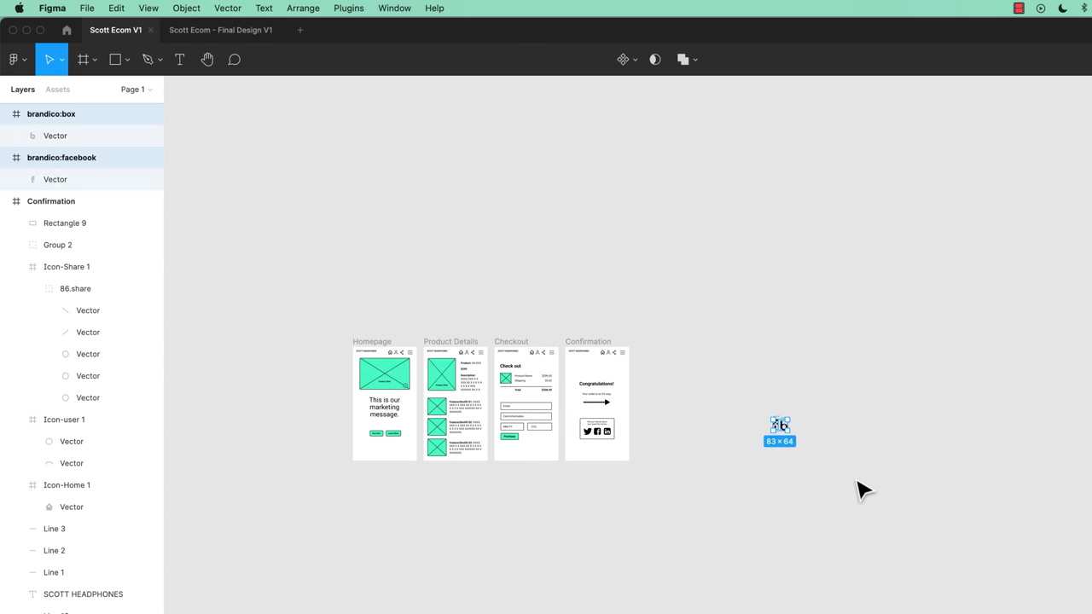
key(Delete)
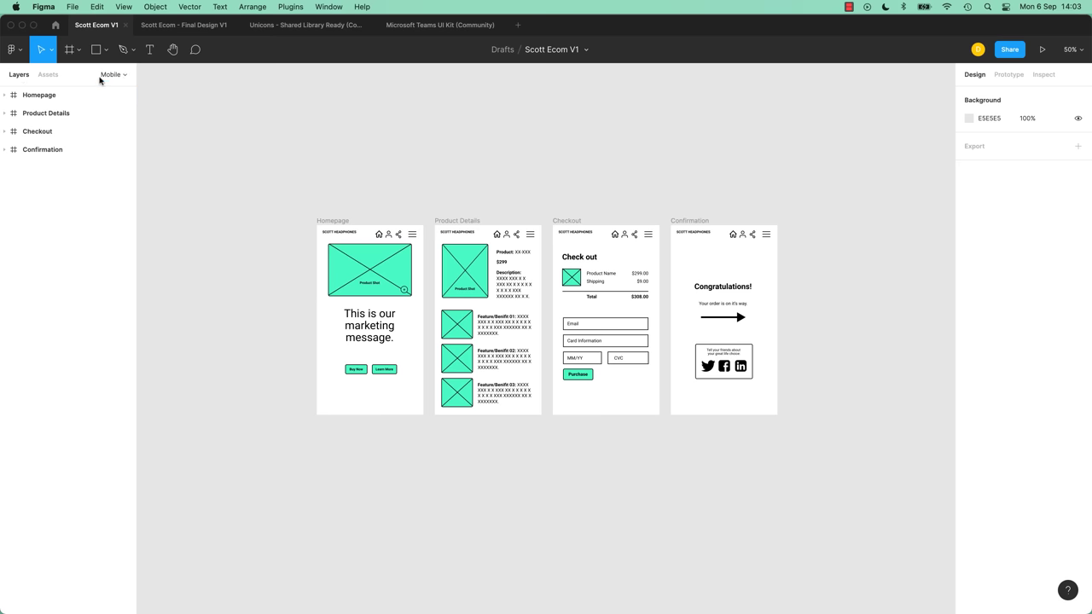
click(125, 75)
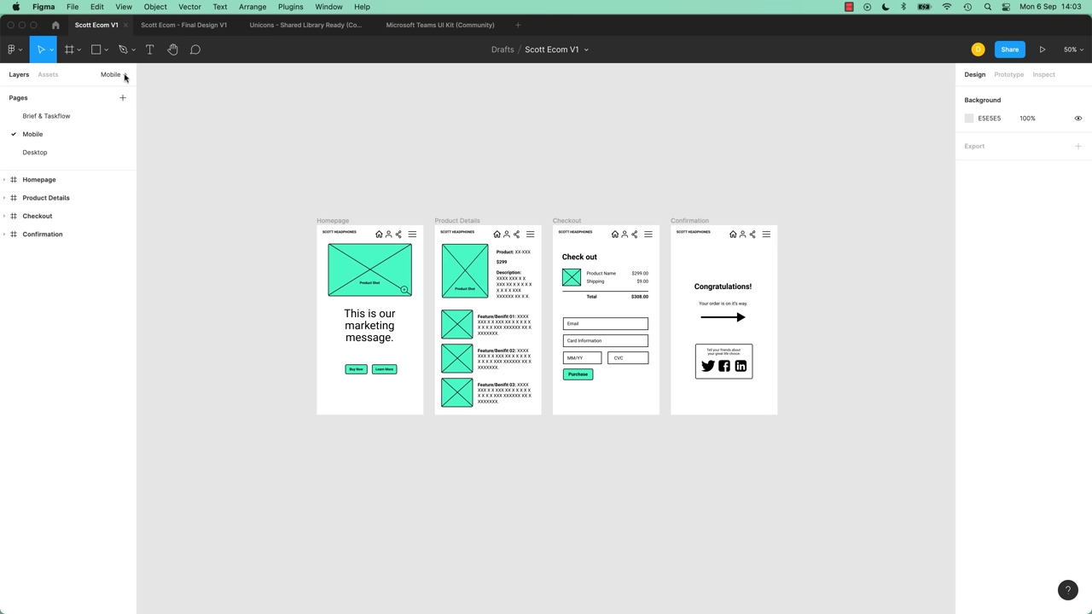
click(41, 154)
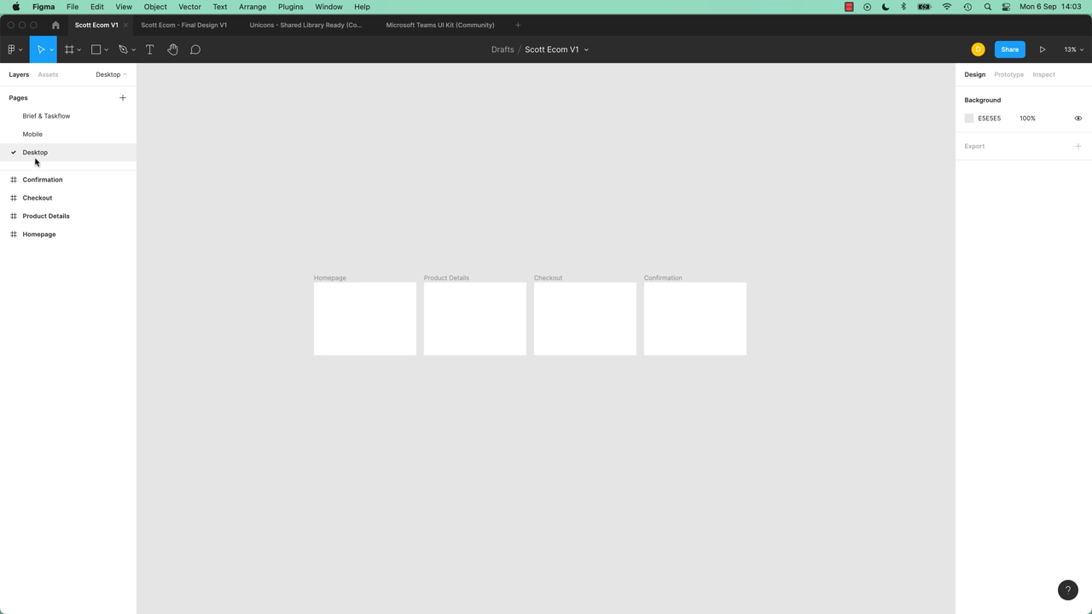
click(26, 117)
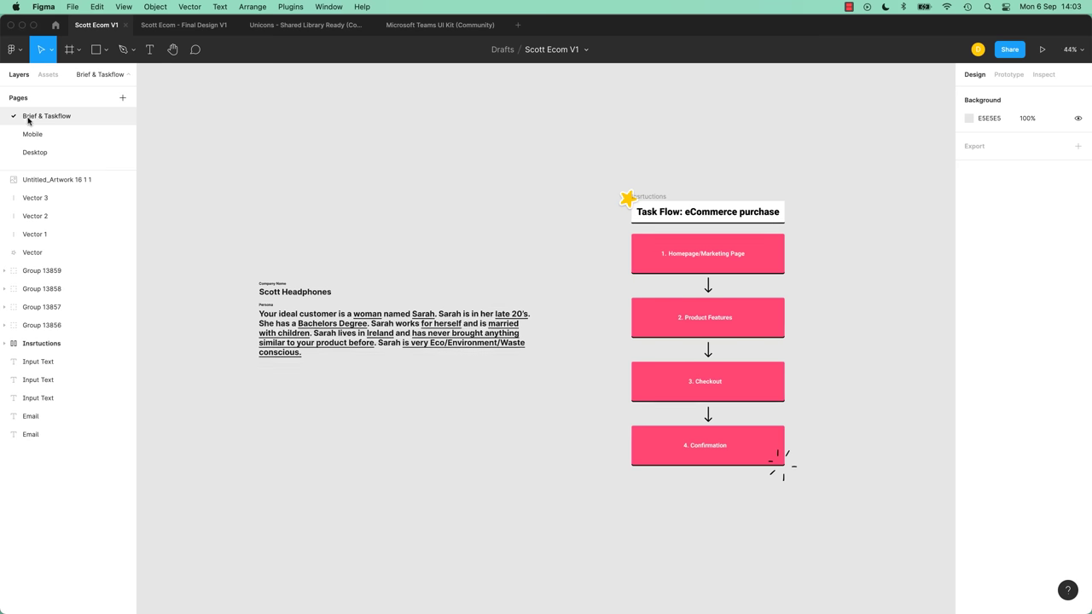
drag(168, 183, 560, 429)
drag(592, 165, 883, 584)
click(741, 462)
drag(490, 310, 565, 412)
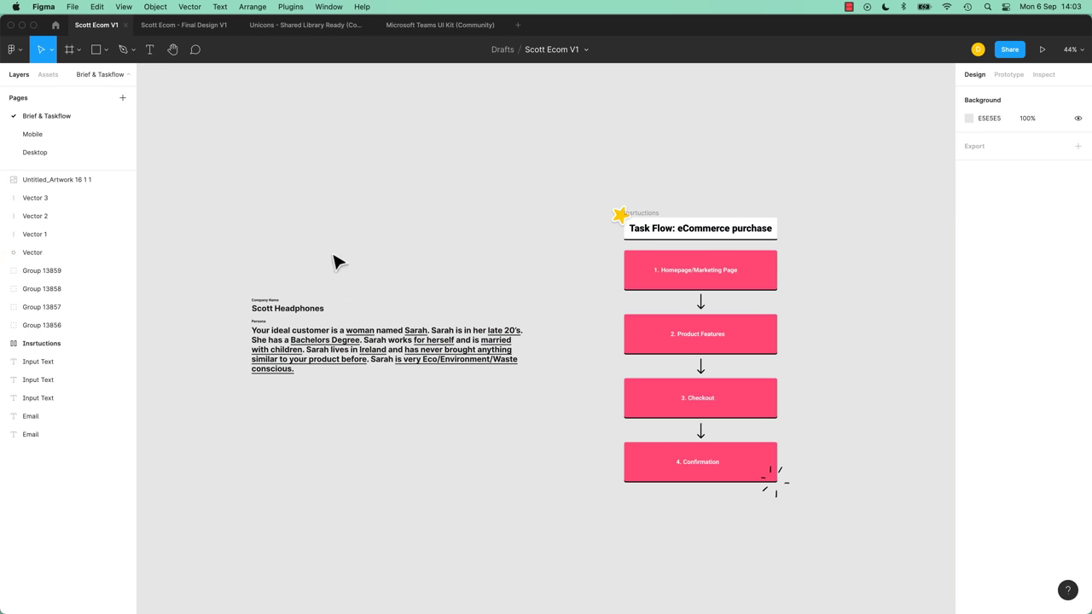
click(41, 135)
click(44, 154)
click(40, 116)
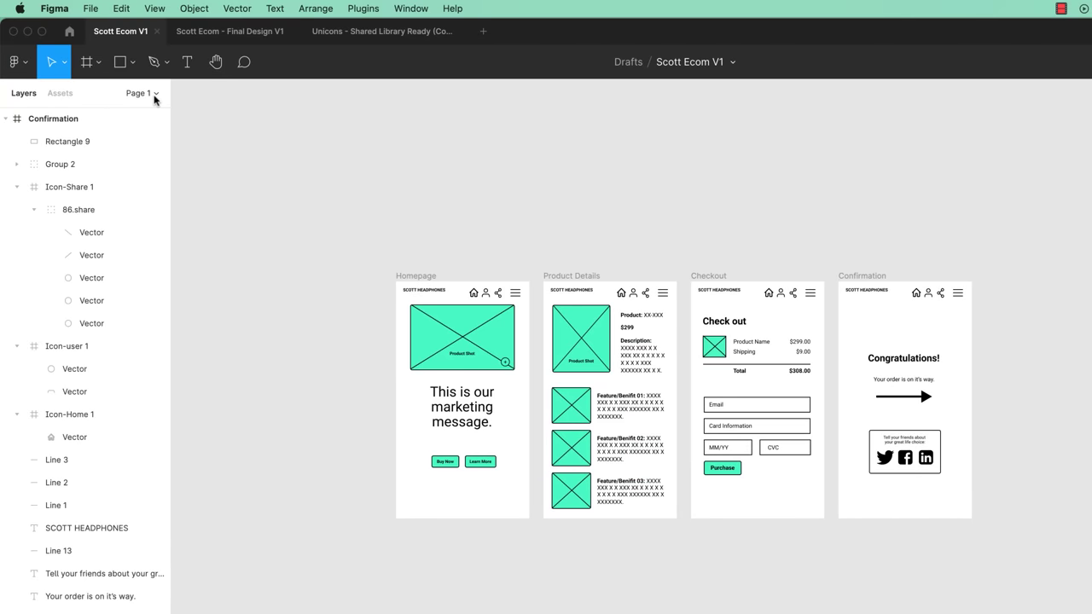
Collapse the Confirmation, Checkout, Product Details and Homepage frames in the Layers panel.
click(156, 96)
click(156, 96)
click(156, 97)
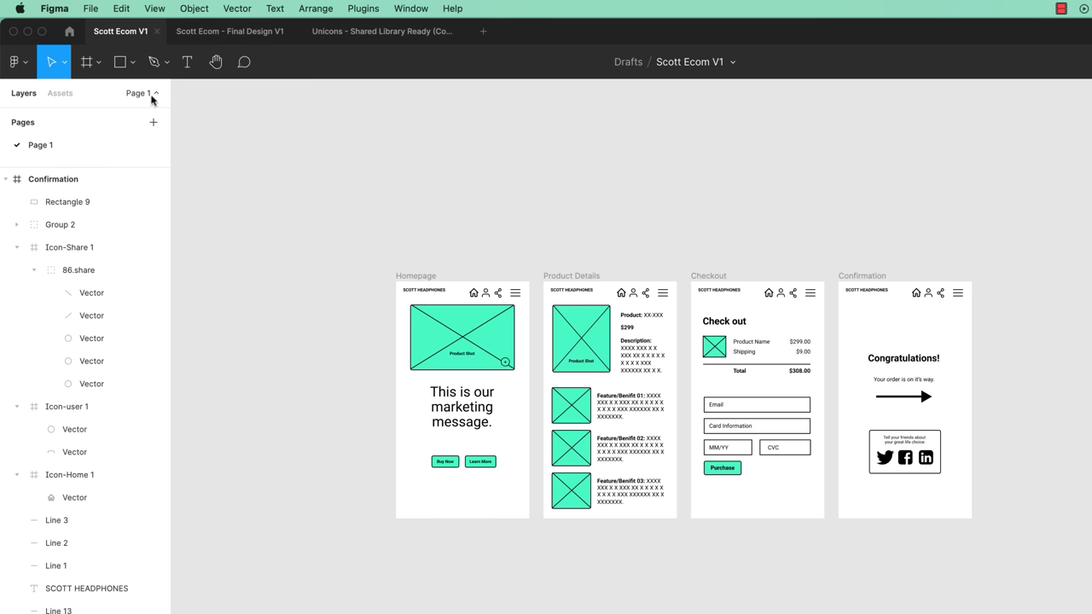
click(152, 96)
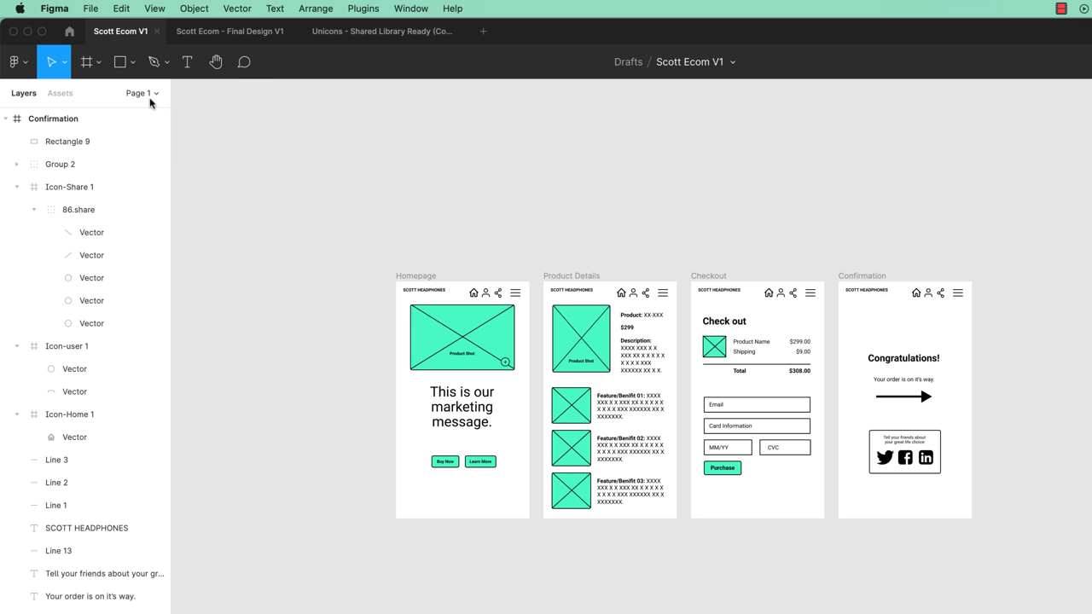
click(5, 119)
click(5, 142)
click(6, 164)
click(5, 186)
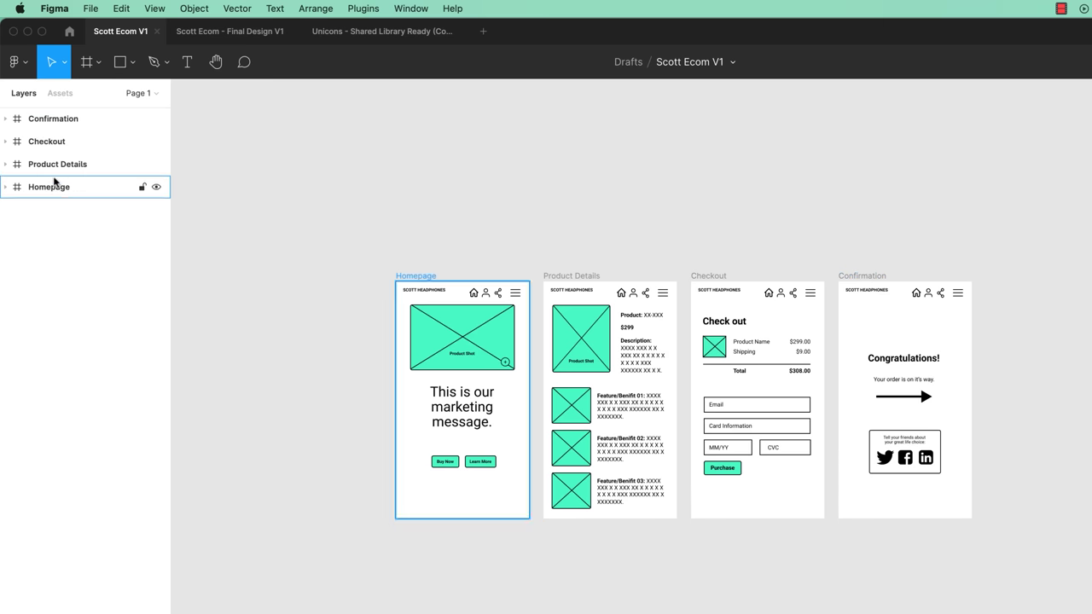
Drag Homepage to the top of the layers, add an empty Page 2, then return to Page 1.
drag(54, 186, 59, 141)
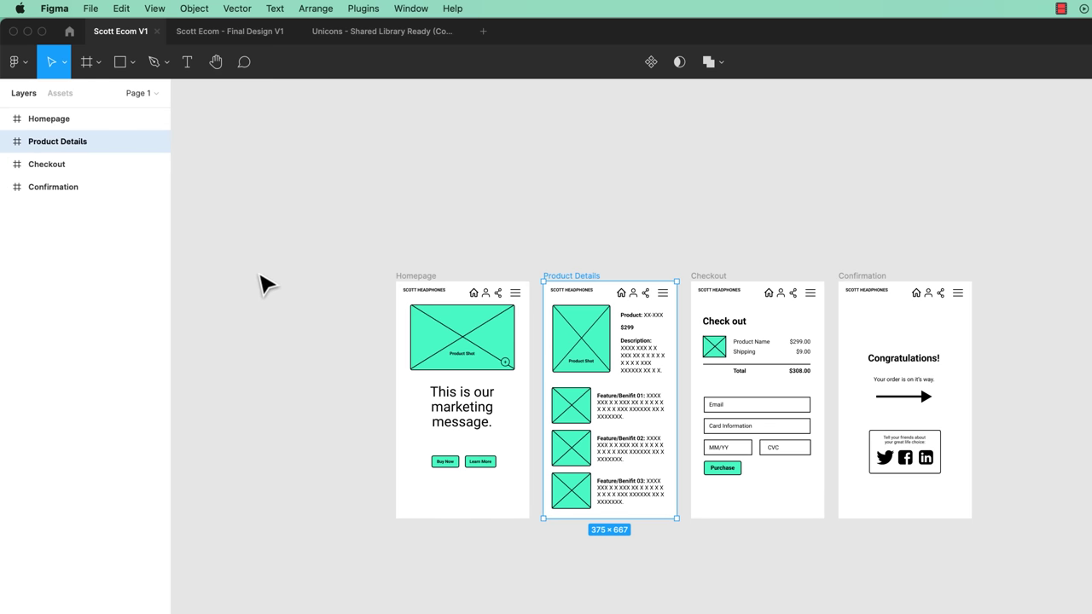
click(55, 122)
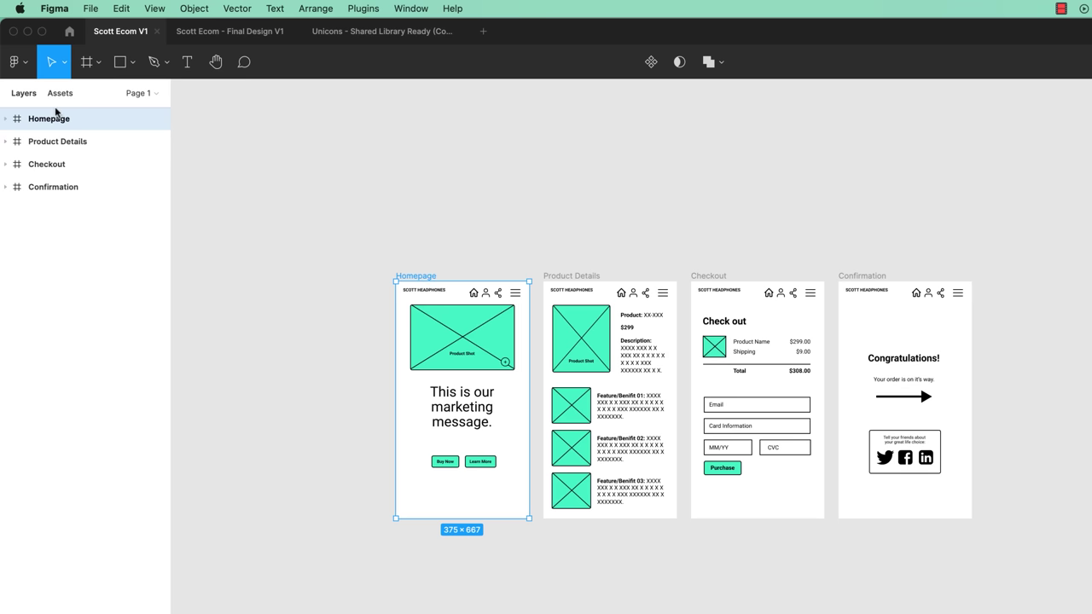
click(141, 97)
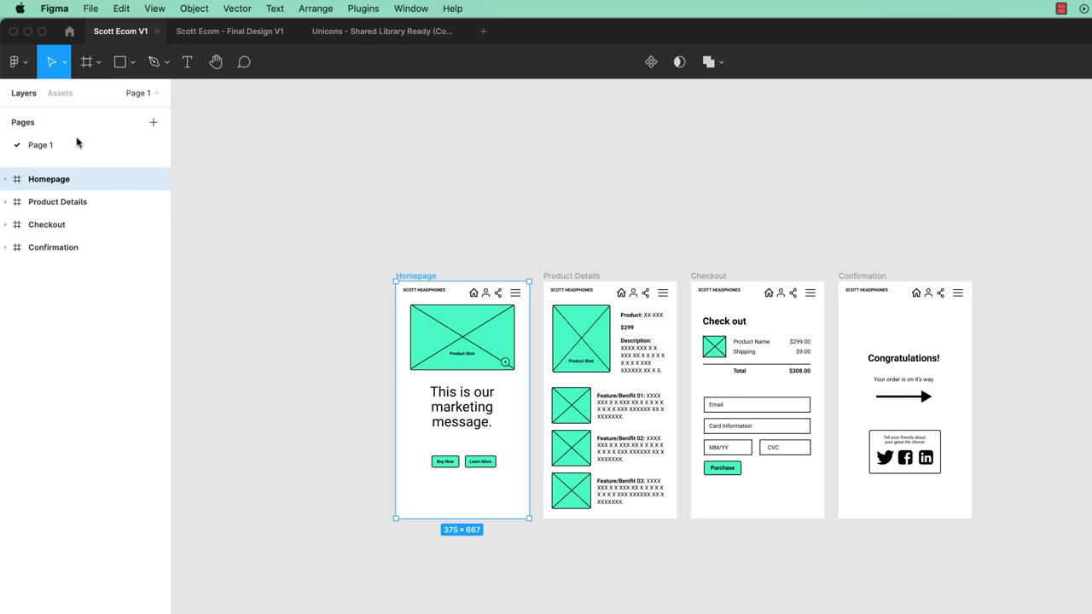
click(152, 122)
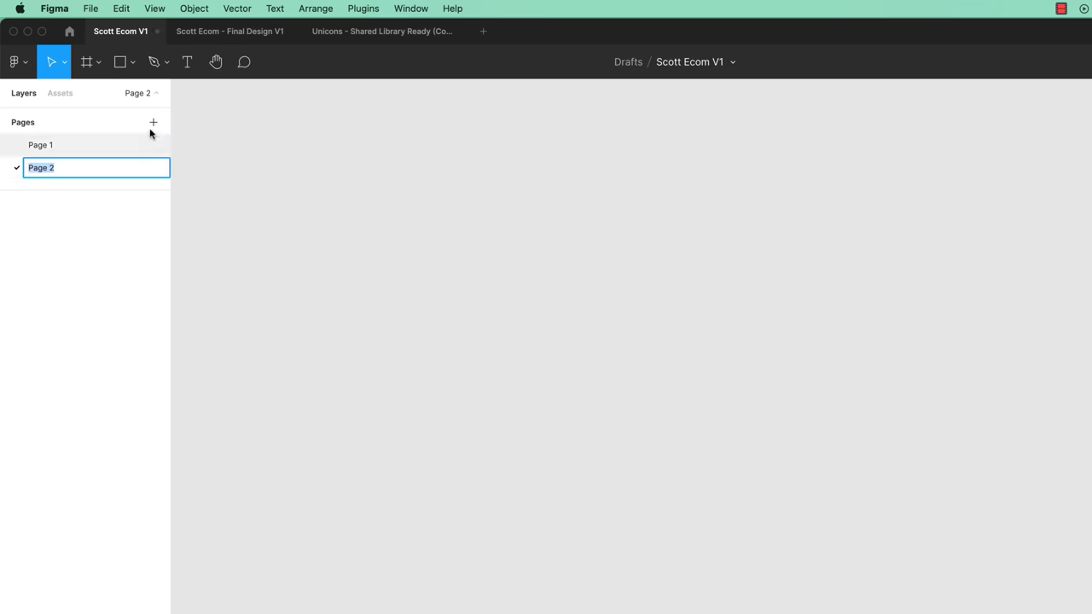
click(333, 231)
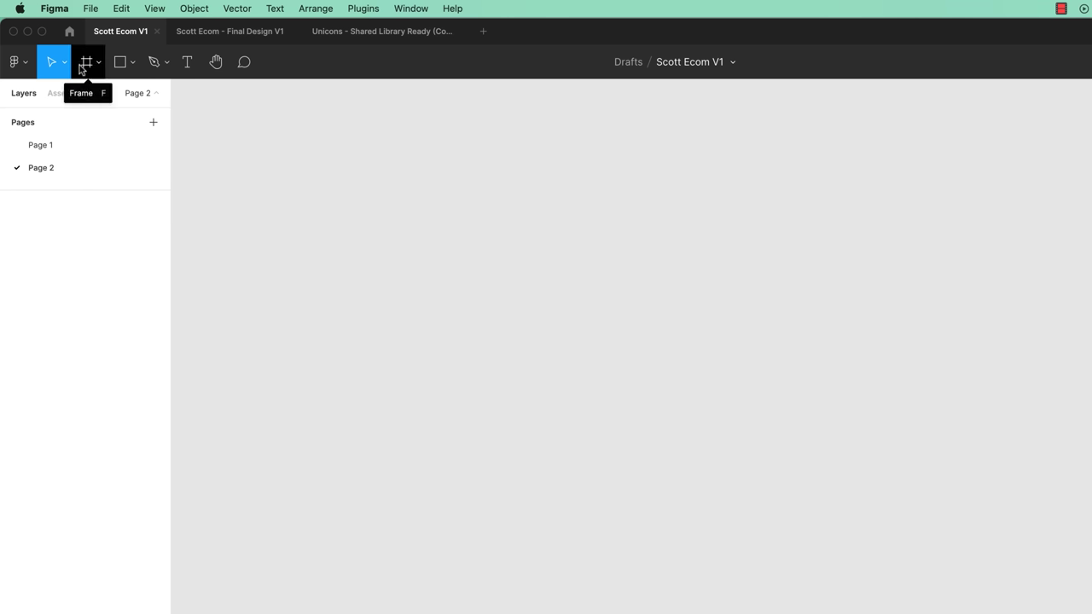
click(53, 153)
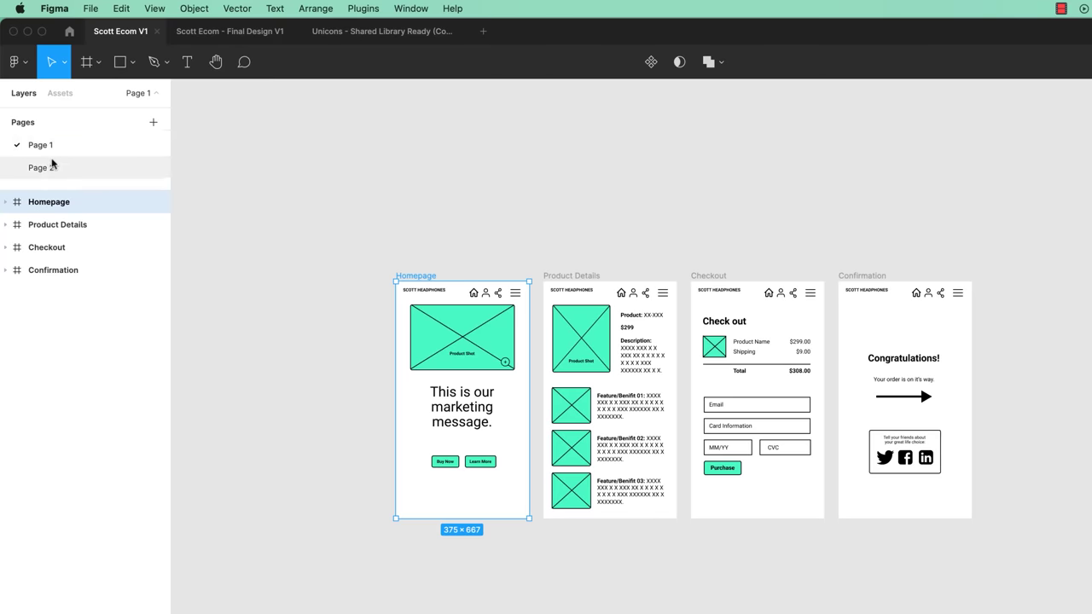
Rename Page 1 to Mobile and Page 2 to Desktop.
double_click(44, 150)
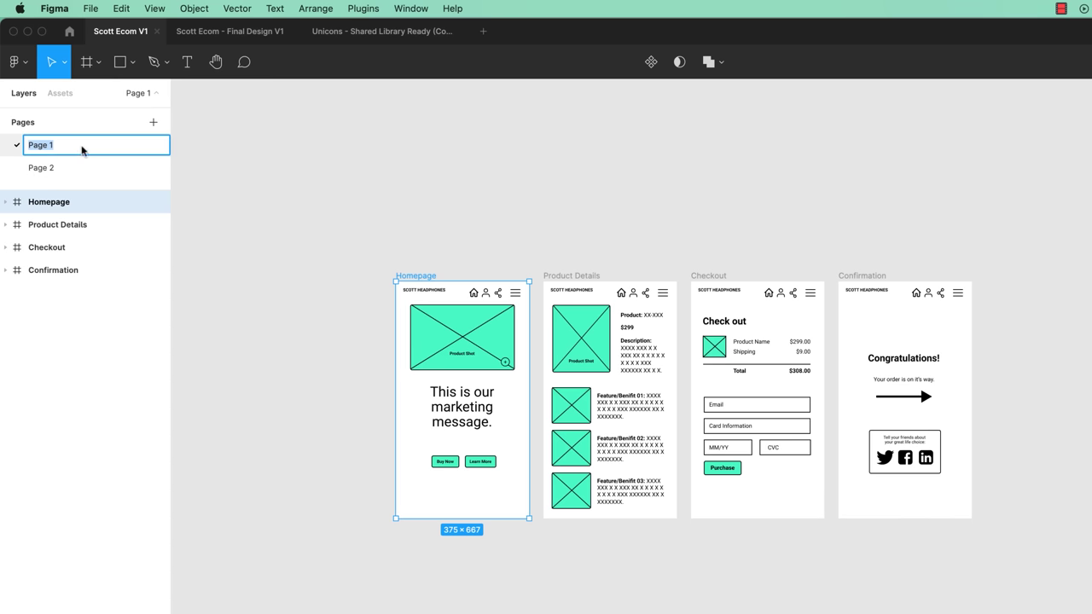
text(Mobile)
key(Return)
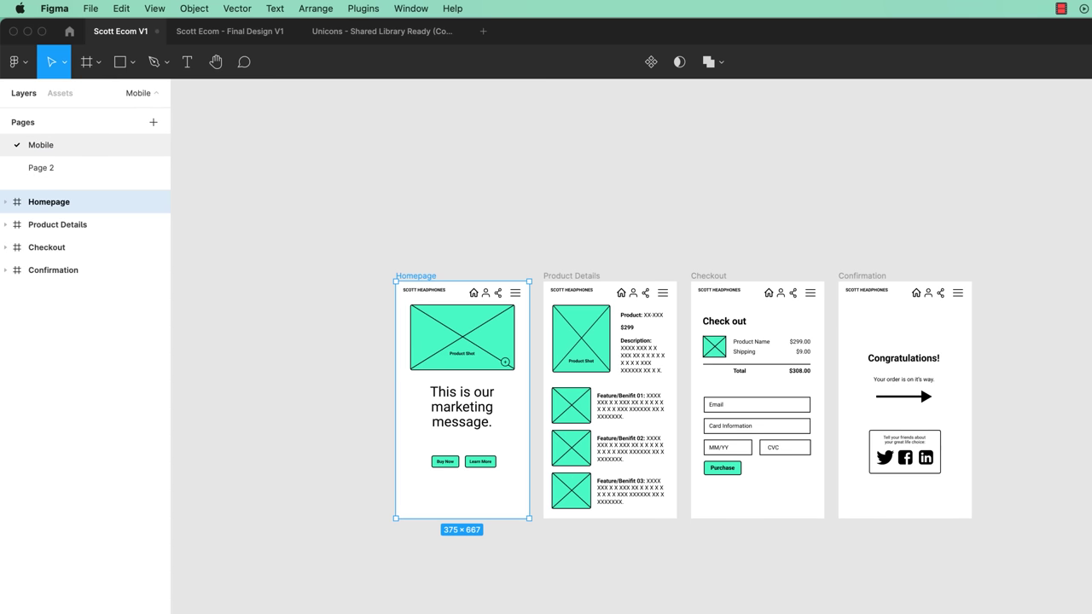
double_click(40, 170)
text(Desktop)
key(Return)
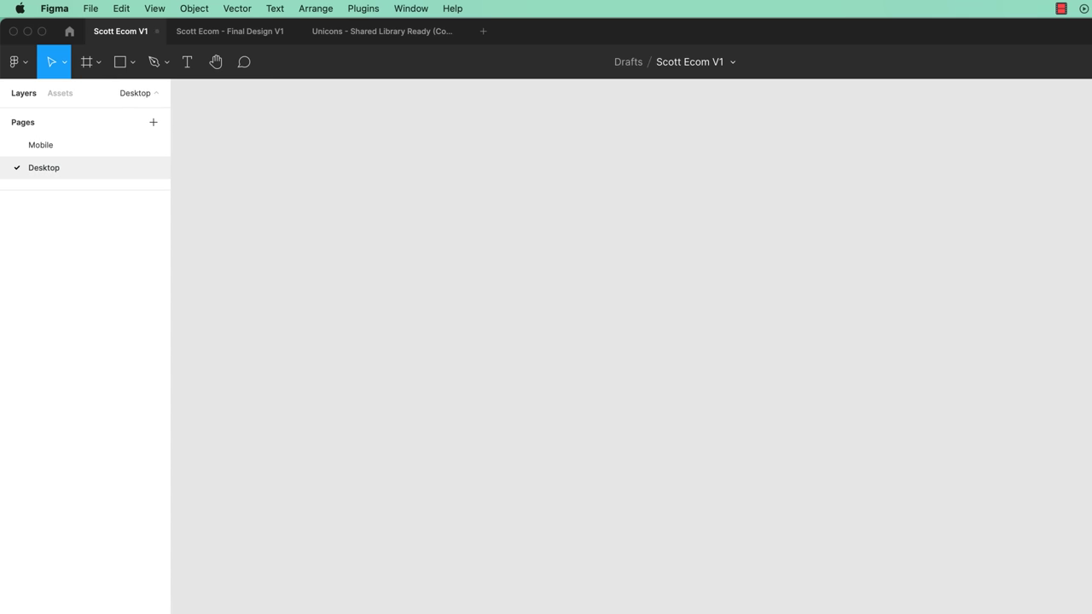
Switch between the Mobile and Desktop pages, ending on the empty Desktop page.
click(46, 147)
click(52, 169)
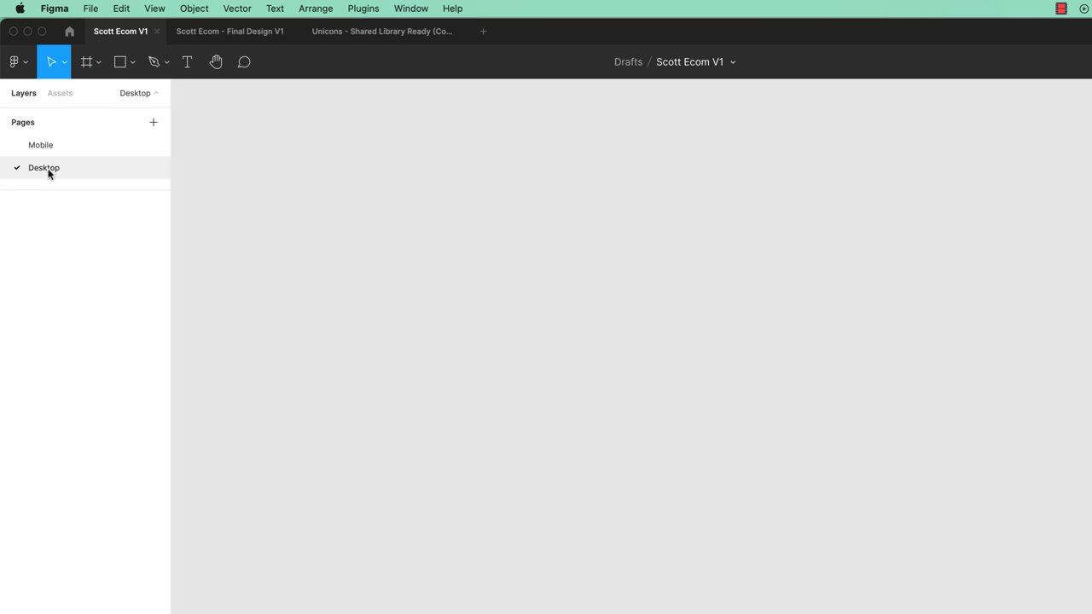
click(47, 146)
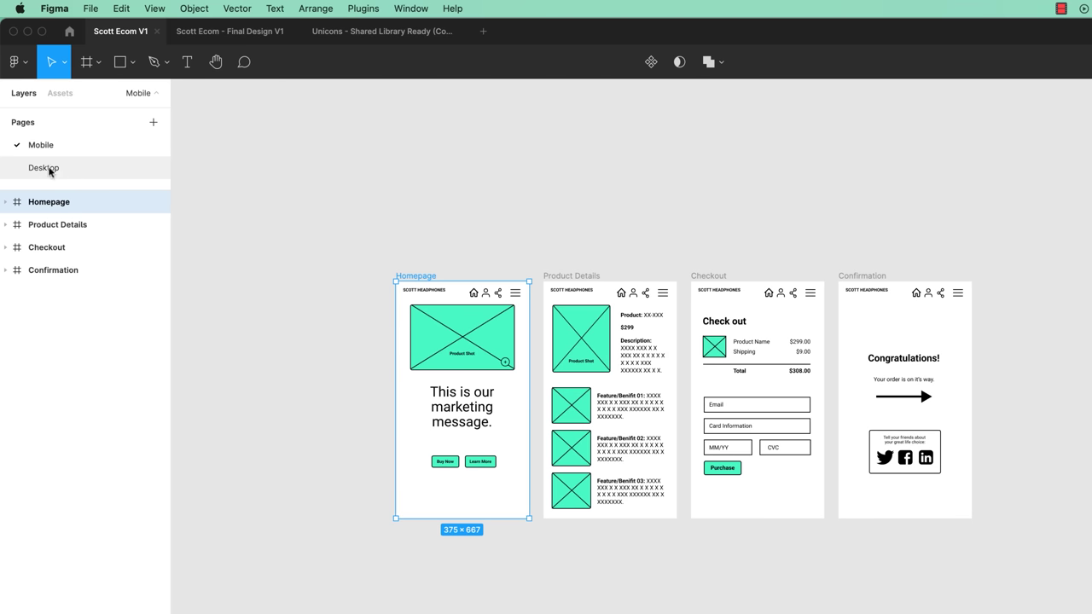
click(60, 173)
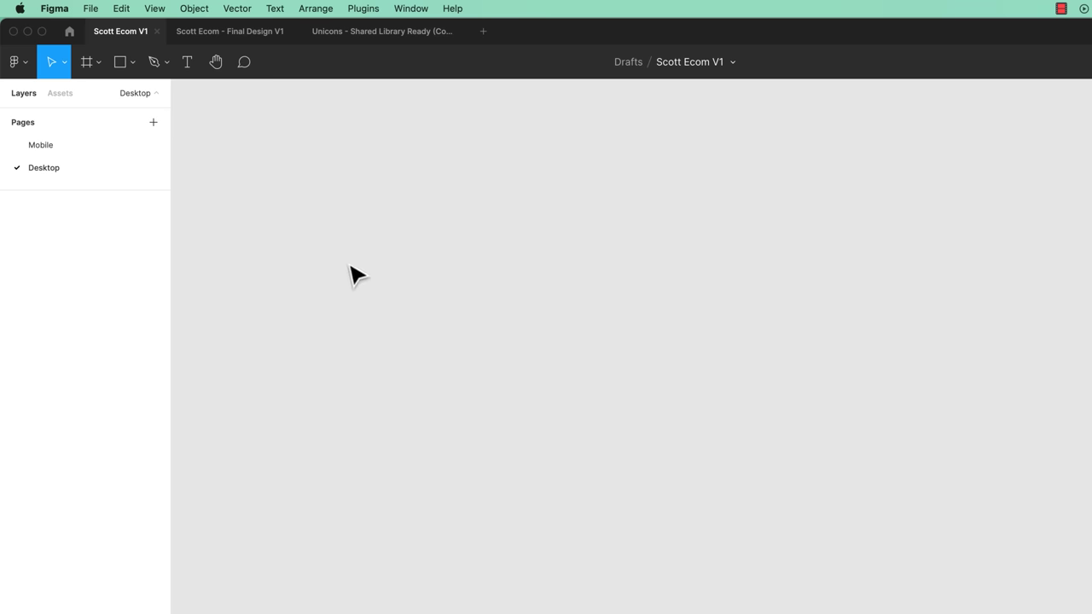
Add a 1440×1024 Desktop preset frame and position it on the canvas.
click(101, 64)
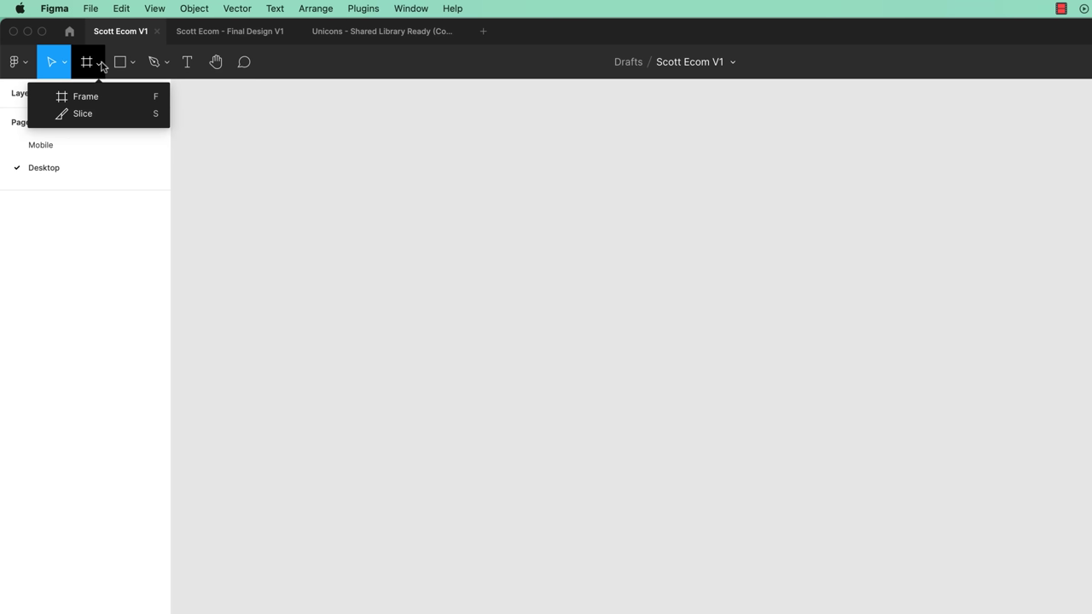
click(152, 102)
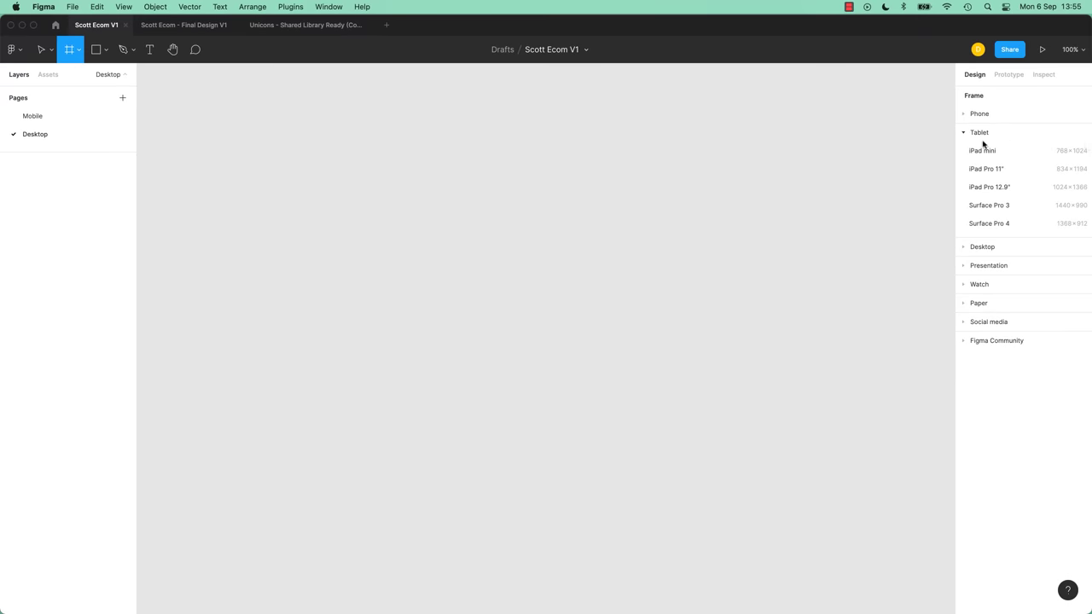
click(966, 133)
click(964, 153)
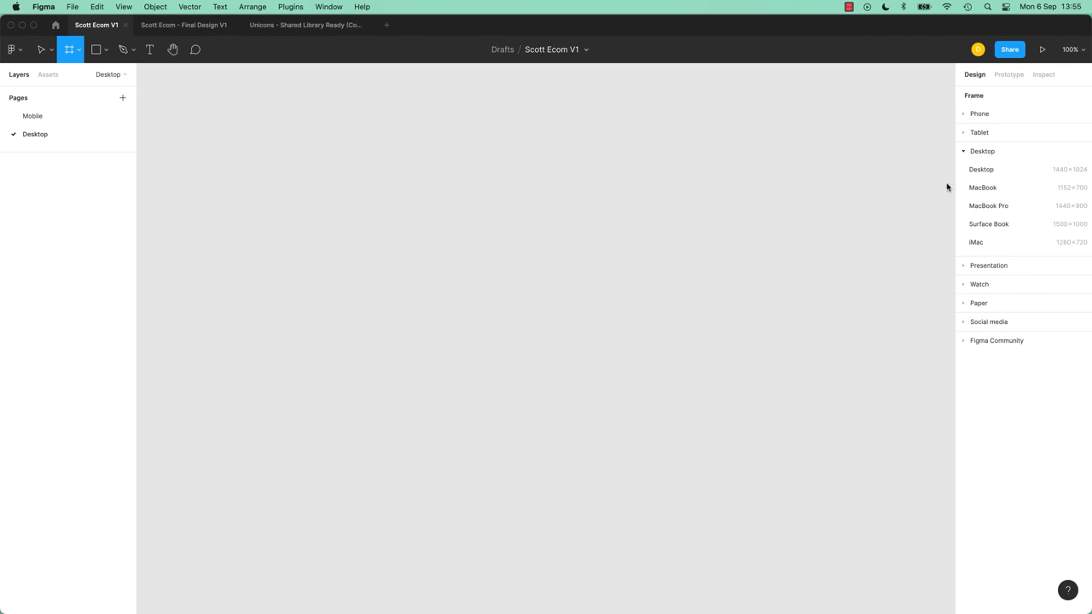
click(1033, 174)
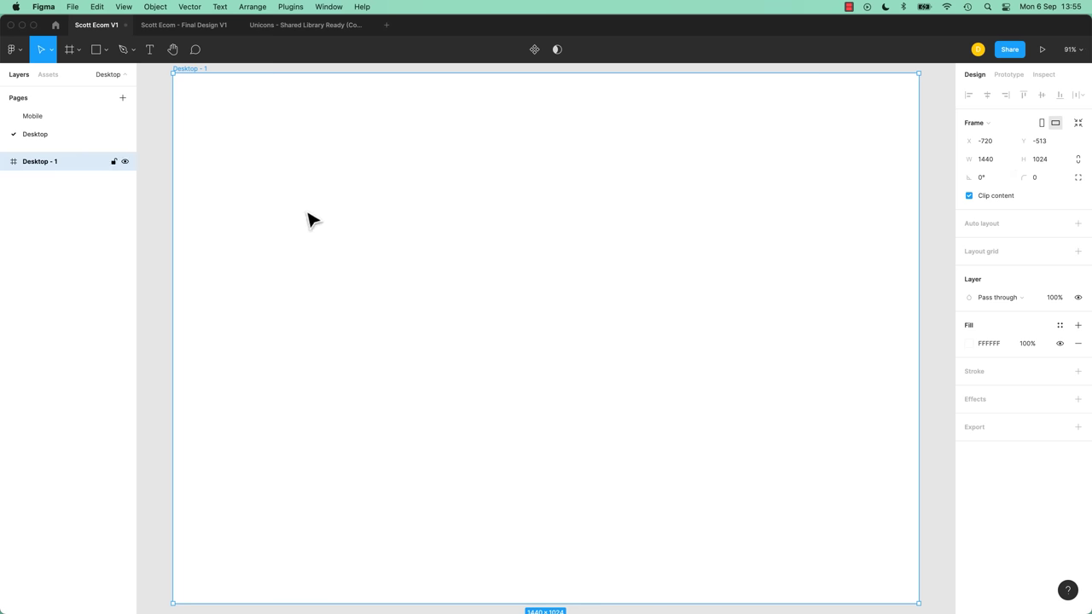
key(minus)
key(minus)
drag(475, 271, 302, 254)
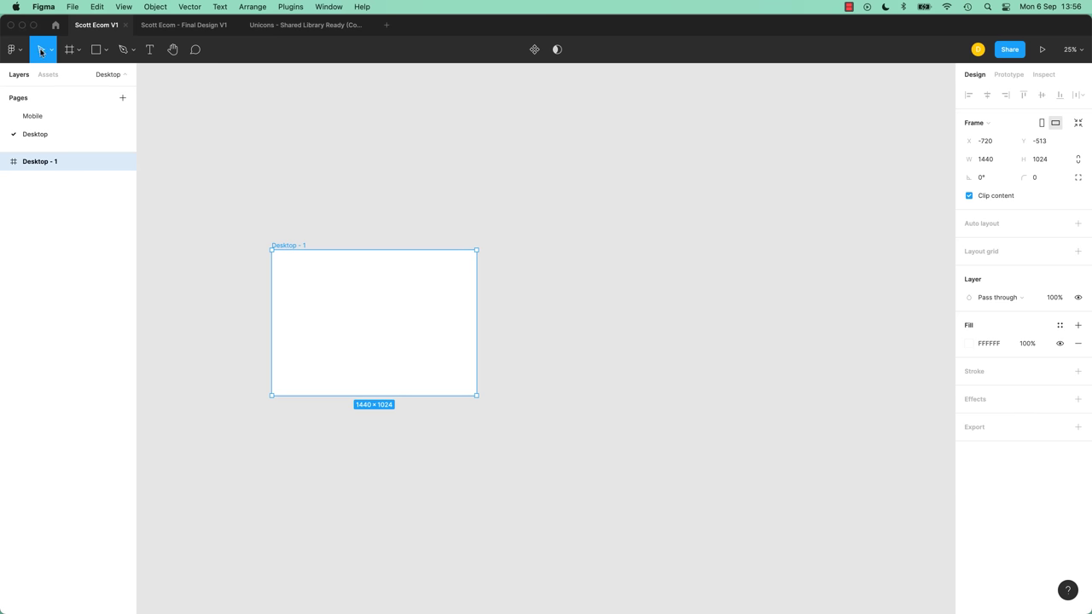
drag(289, 253, 507, 246)
Duplicate the frame with Cmd+D into Desktop - 1 through Desktop - 4.
key(super+d)
key(super+d)
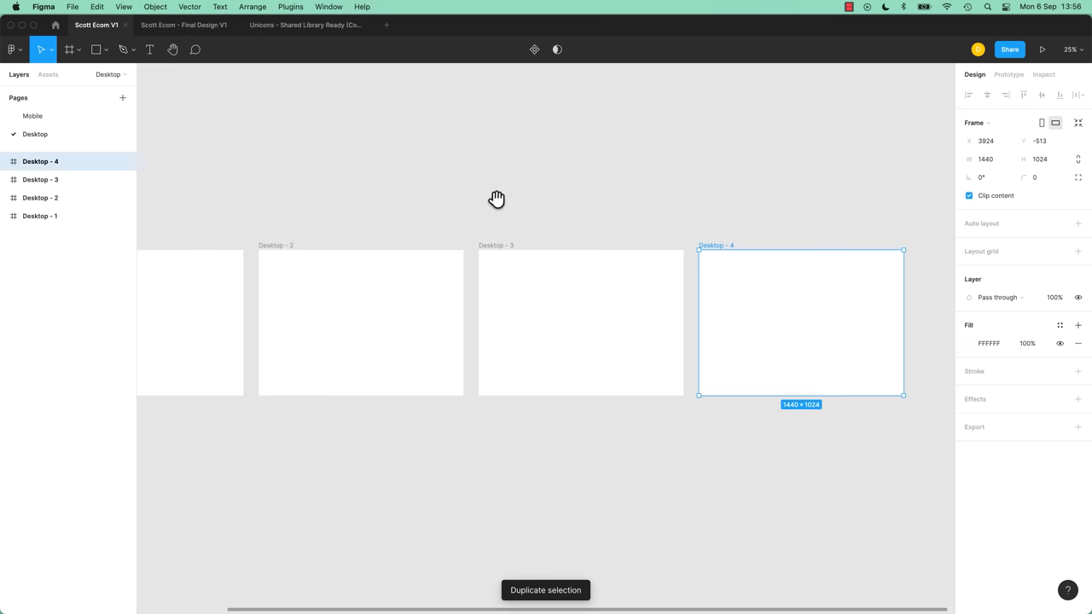
drag(498, 200, 531, 176)
key(minus)
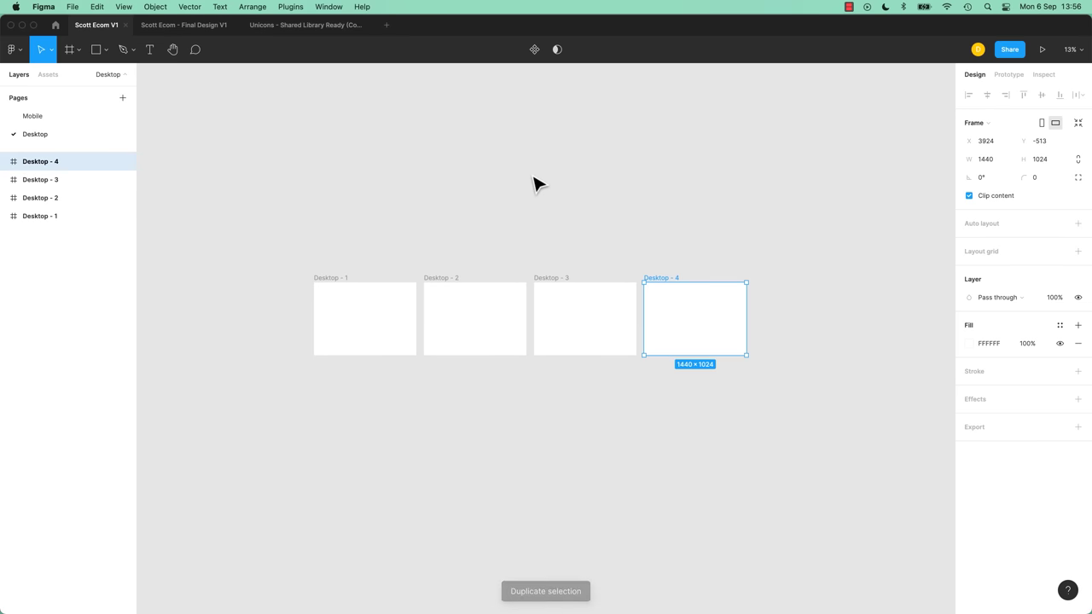
click(535, 181)
double_click(332, 278)
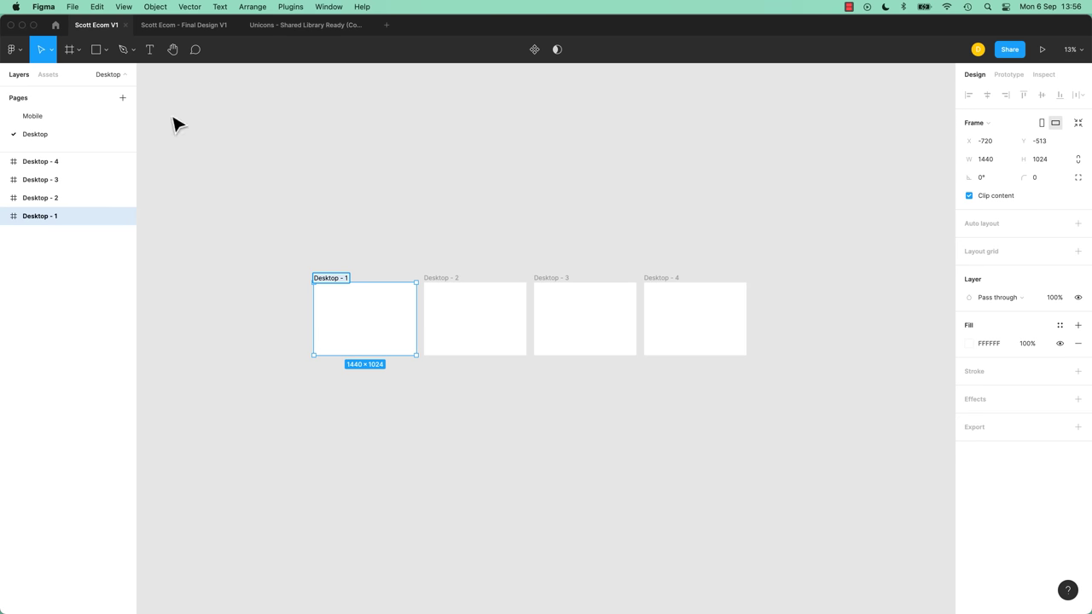
Toggle between Mobile and Desktop pages and select the Product Details, Checkout and Confirmation wireframes.
click(34, 117)
key(super+r)
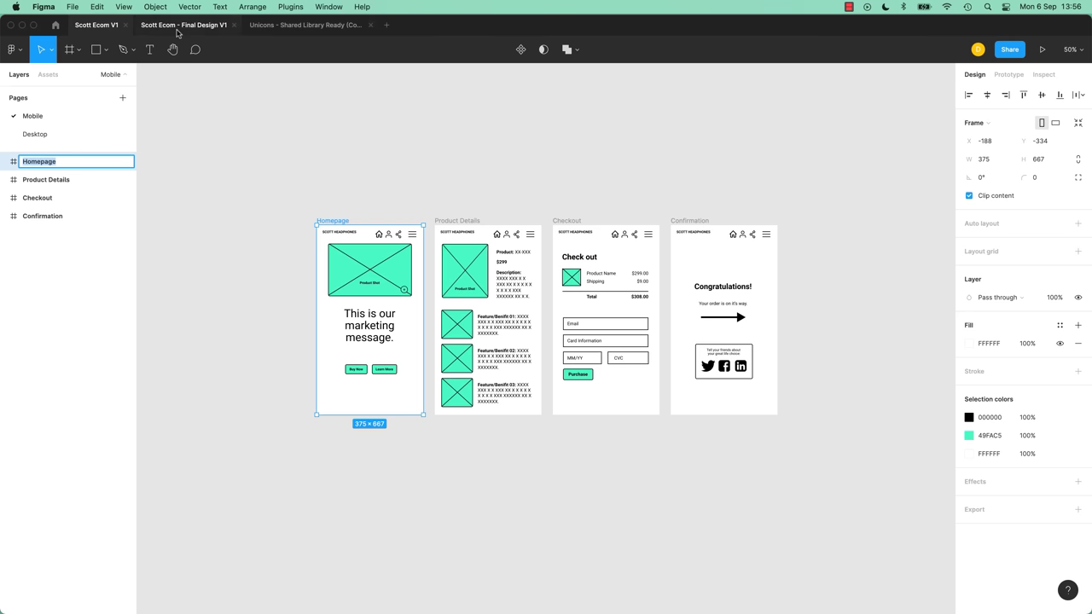
click(43, 135)
key(Escape)
click(34, 116)
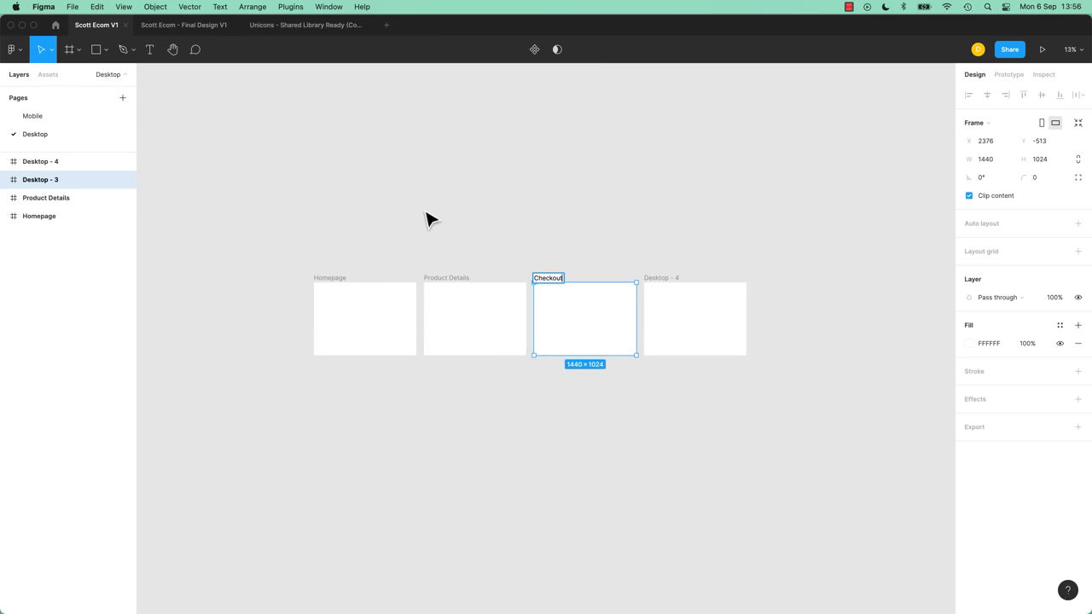
click(46, 118)
click(703, 219)
key(Escape)
Revisit the Desktop page, return to Mobile, then switch to the Scott Ecom - Final Design V1 file.
click(34, 134)
key(Escape)
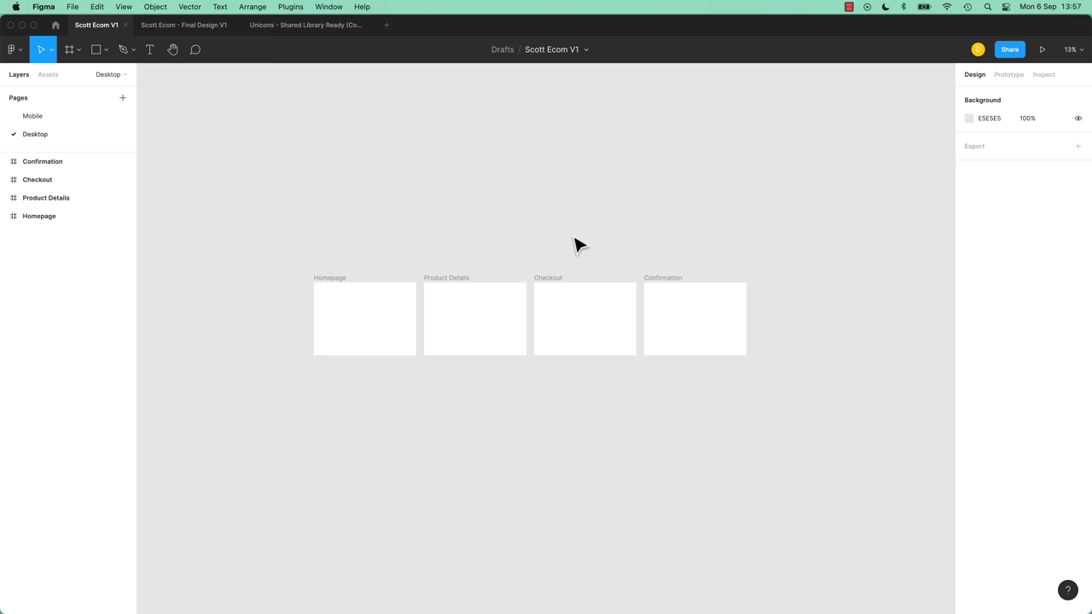
click(67, 122)
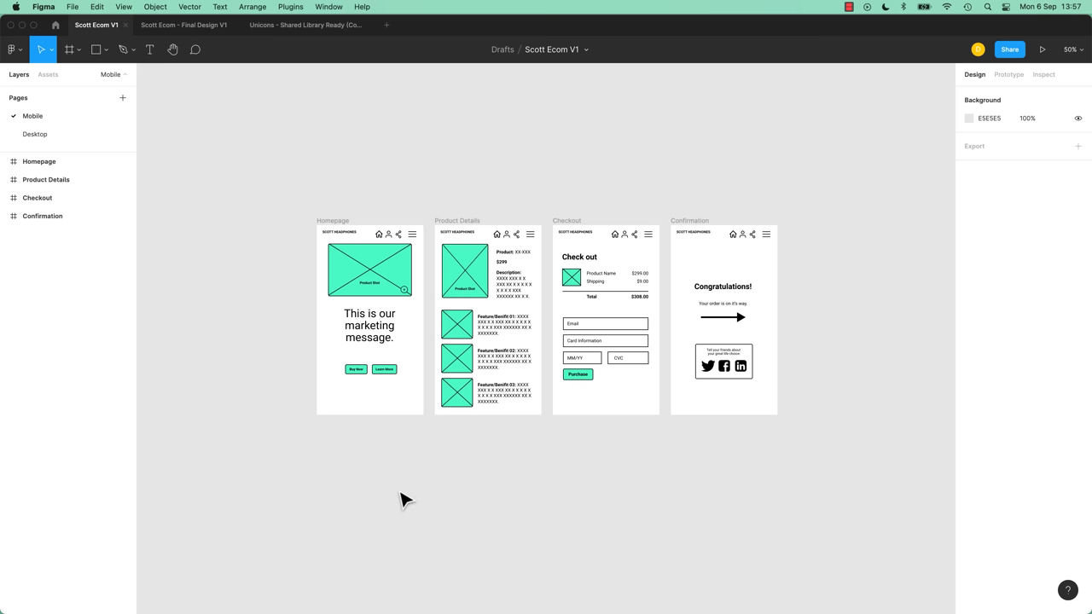
click(230, 31)
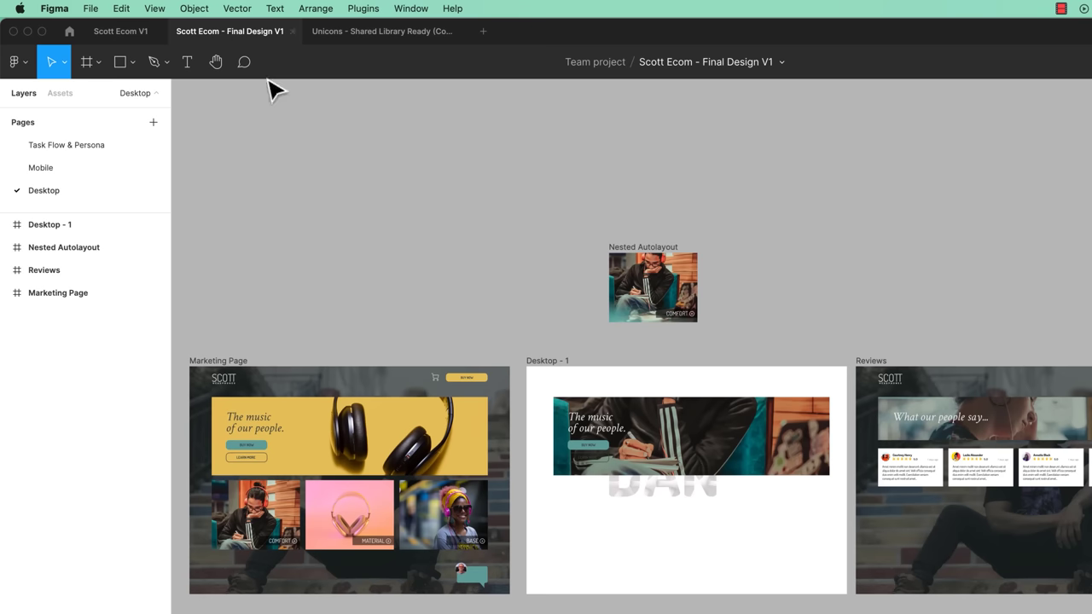
View the Final Design file's Mobile and Task Flow & Persona pages, then open the Unicons library file.
click(72, 167)
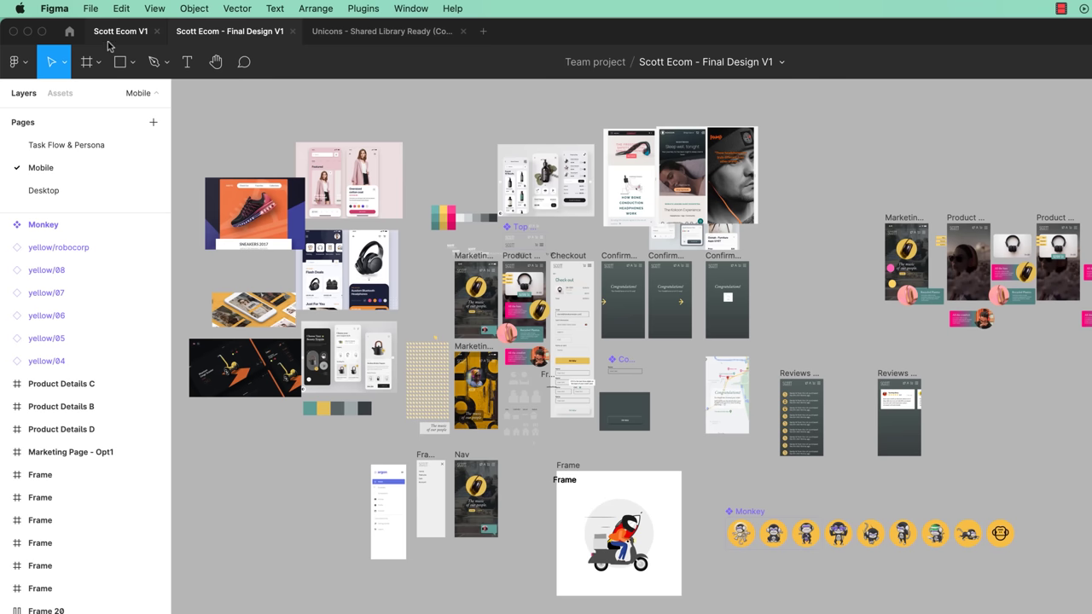
click(53, 149)
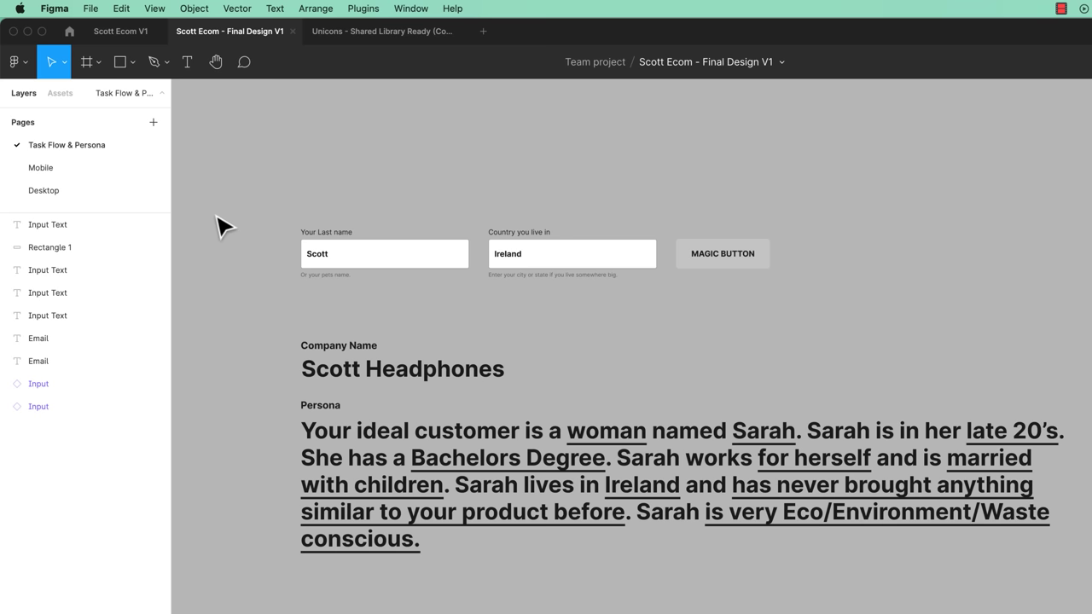
click(372, 35)
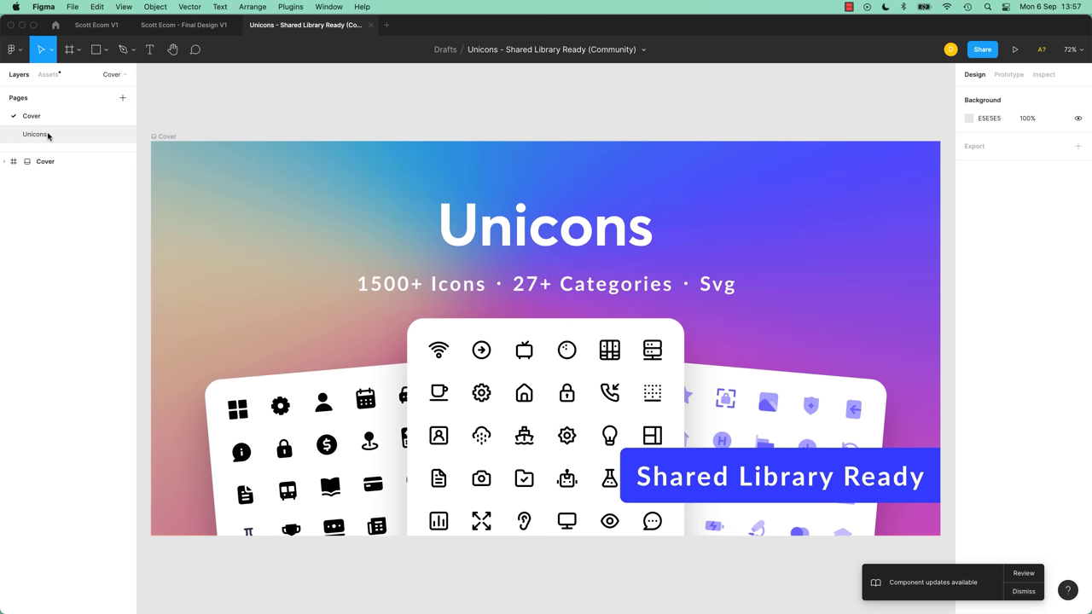
Flip between the Unicons Cover and icon pages, then go to Community Explore.
click(123, 75)
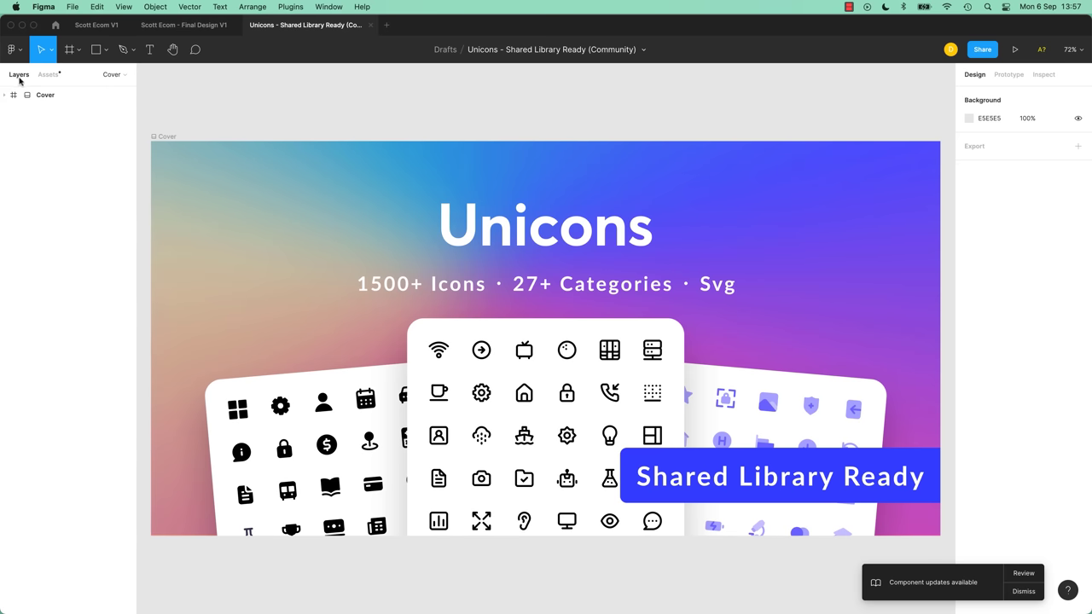
click(124, 75)
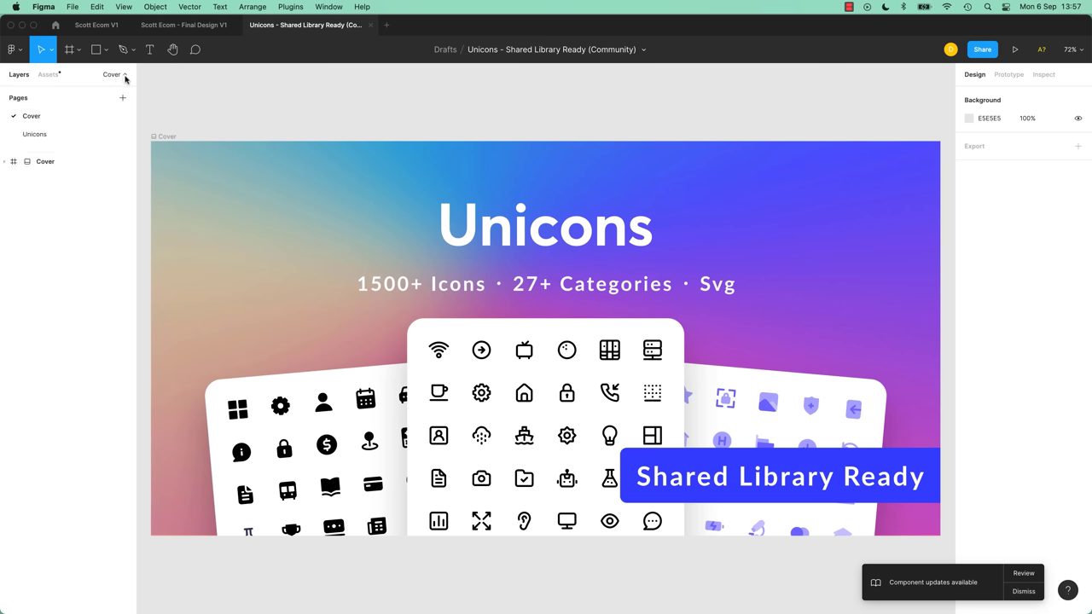
click(38, 139)
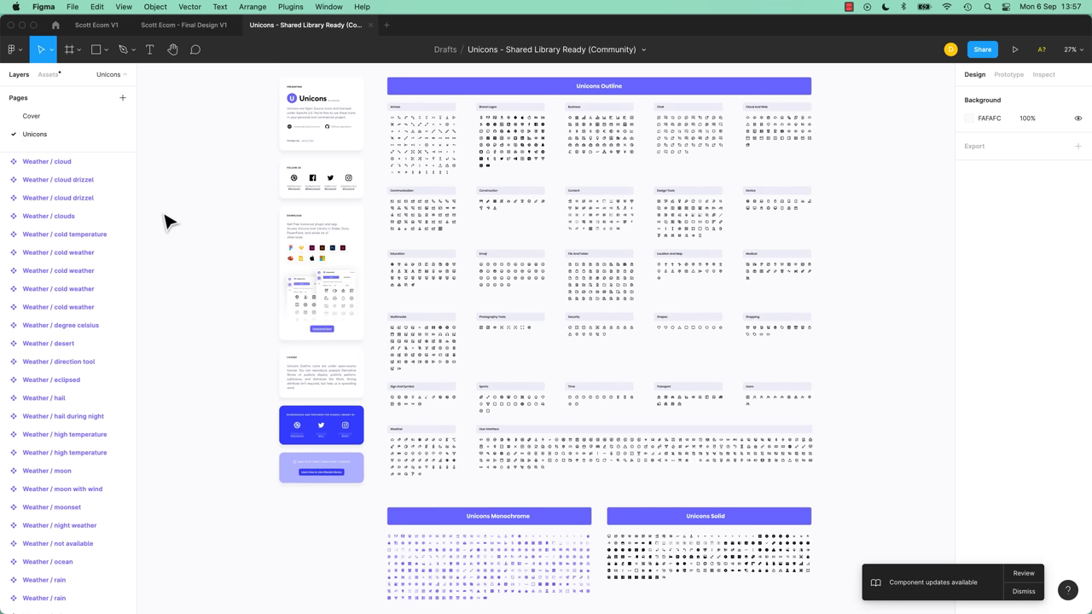
click(40, 131)
click(39, 134)
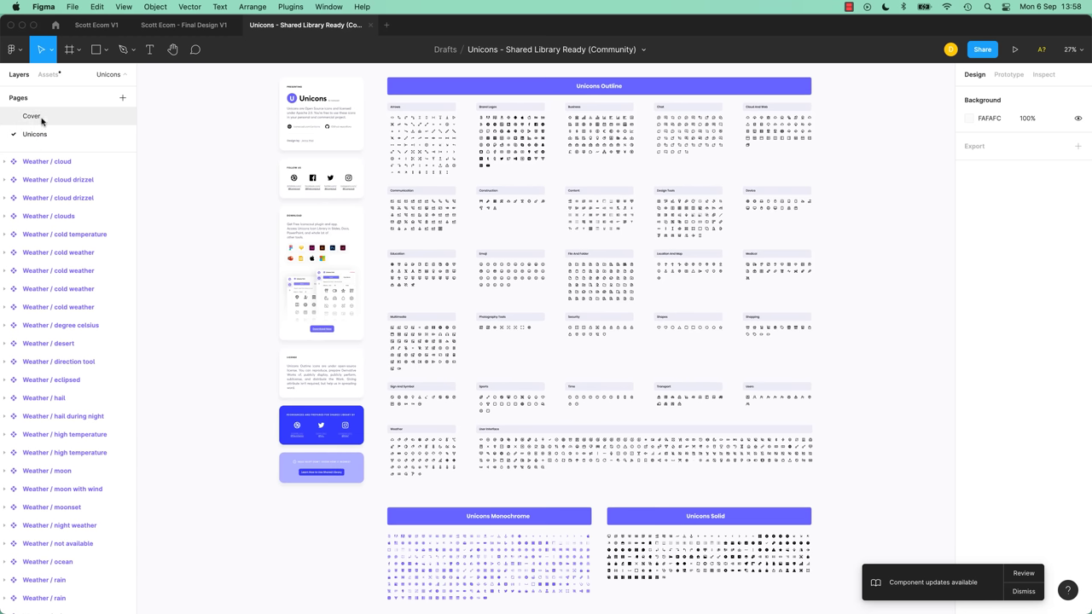
click(39, 117)
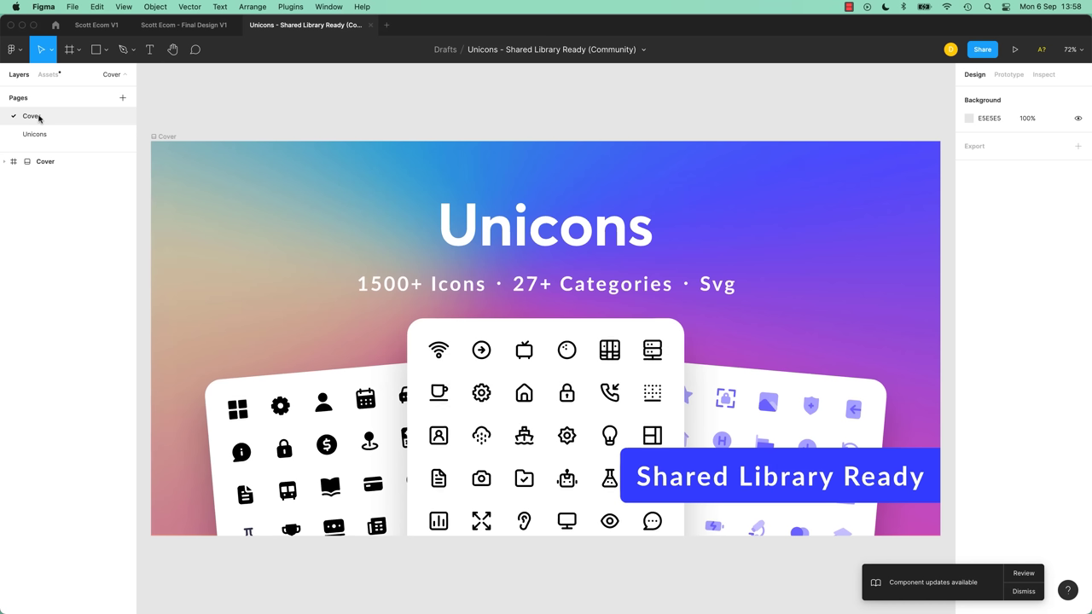
click(30, 137)
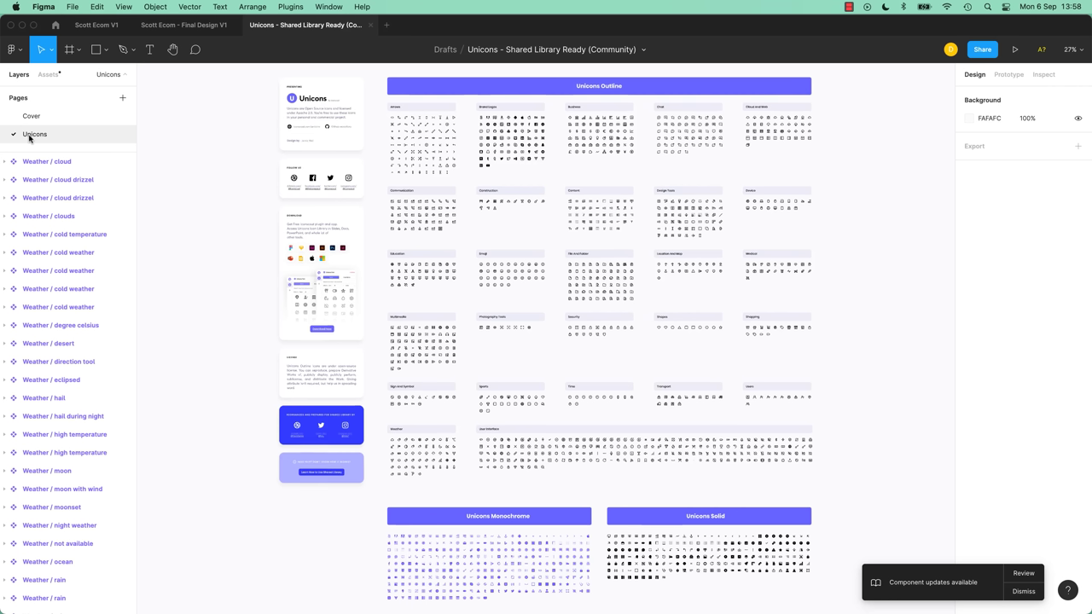
click(55, 25)
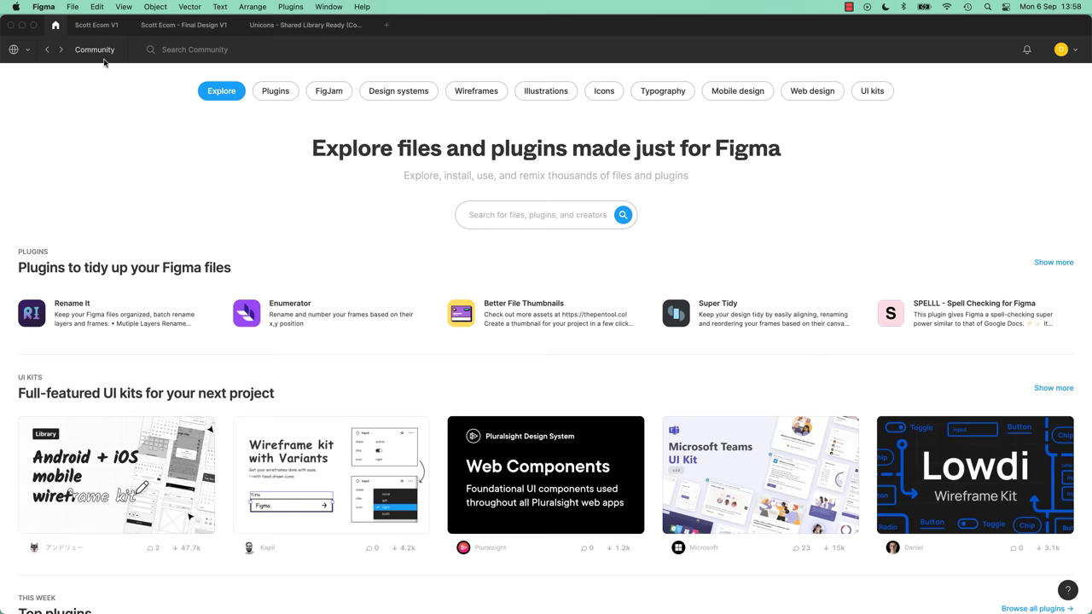
Switch to the Community workspace, open the Microsoft Teams UI Kit and duplicate it to drafts.
click(26, 49)
click(60, 140)
double_click(754, 487)
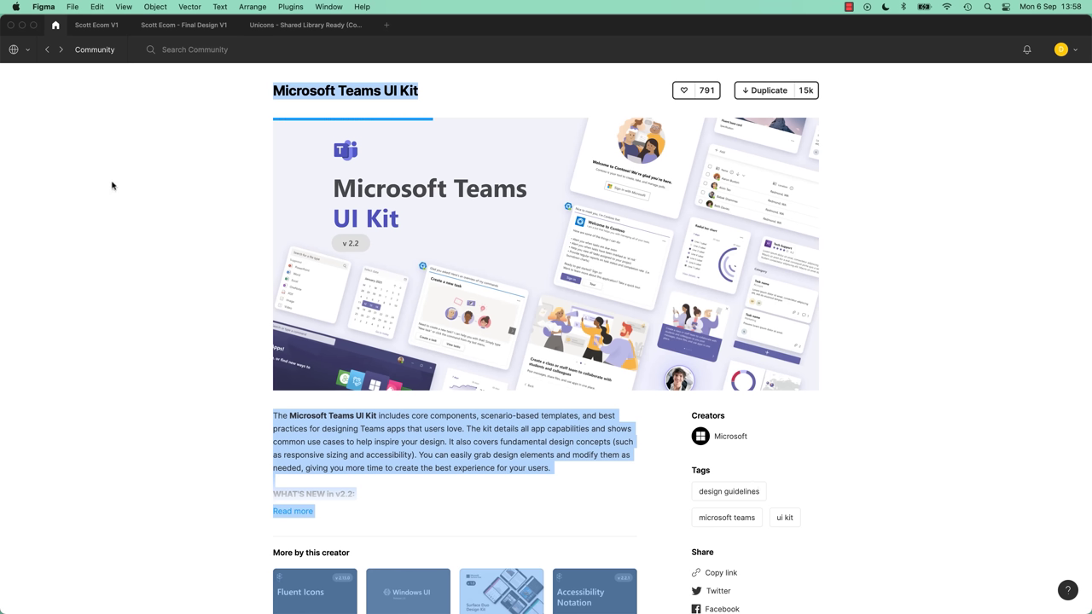
click(763, 91)
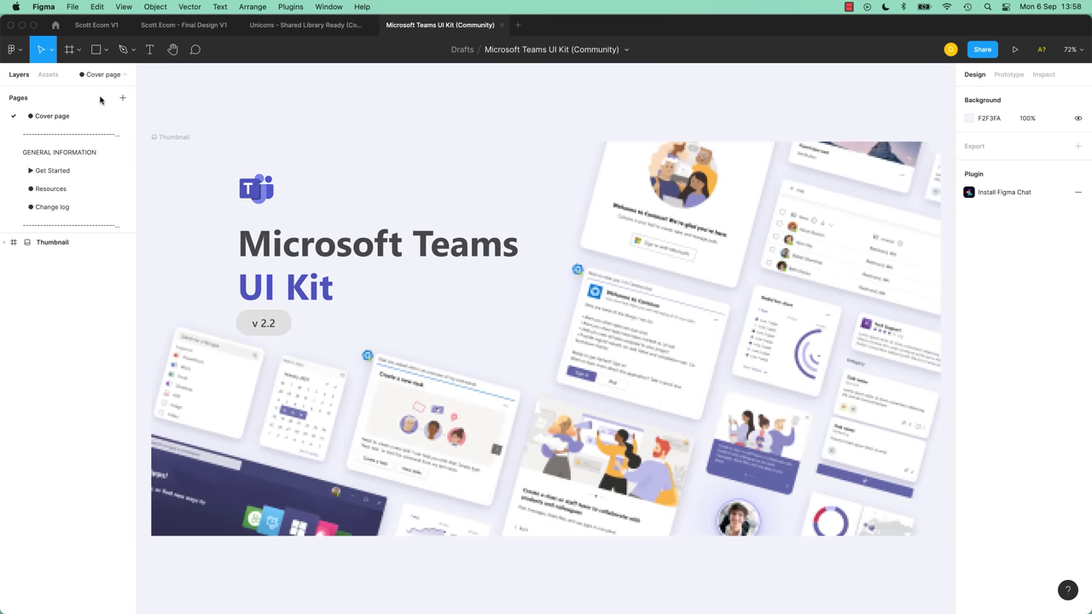
Browse the kit's GENERAL INFORMATION, Get Started, Resources and Change log pages.
click(125, 75)
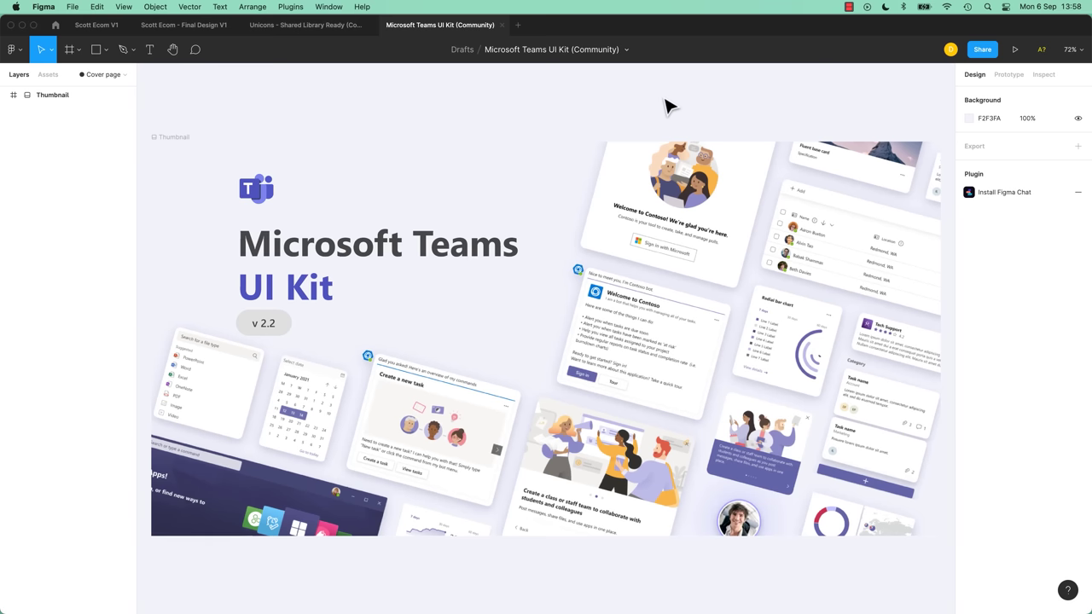
click(125, 75)
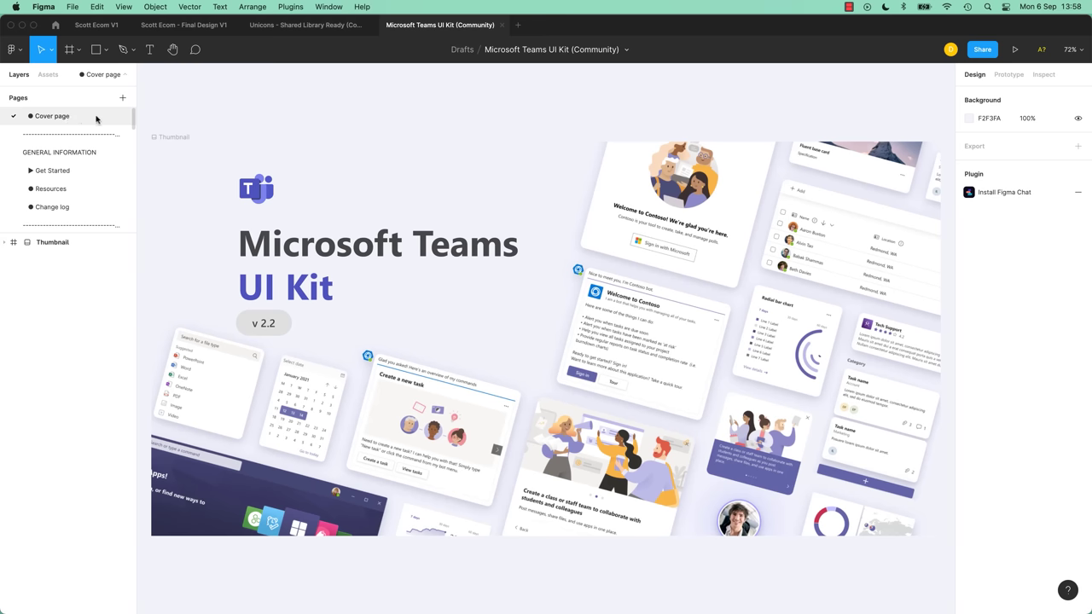
click(62, 155)
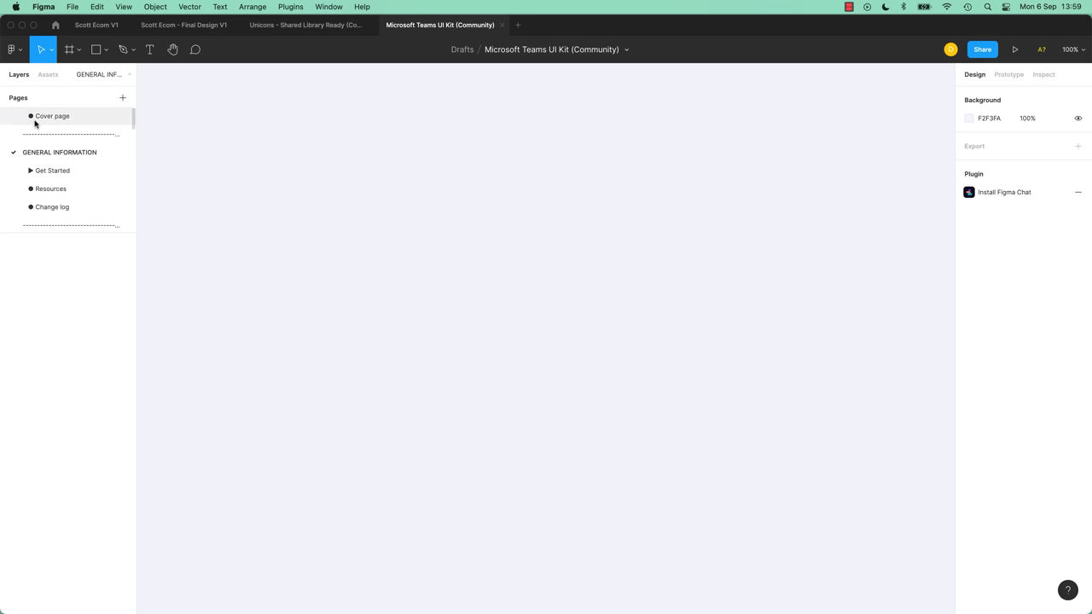
click(56, 171)
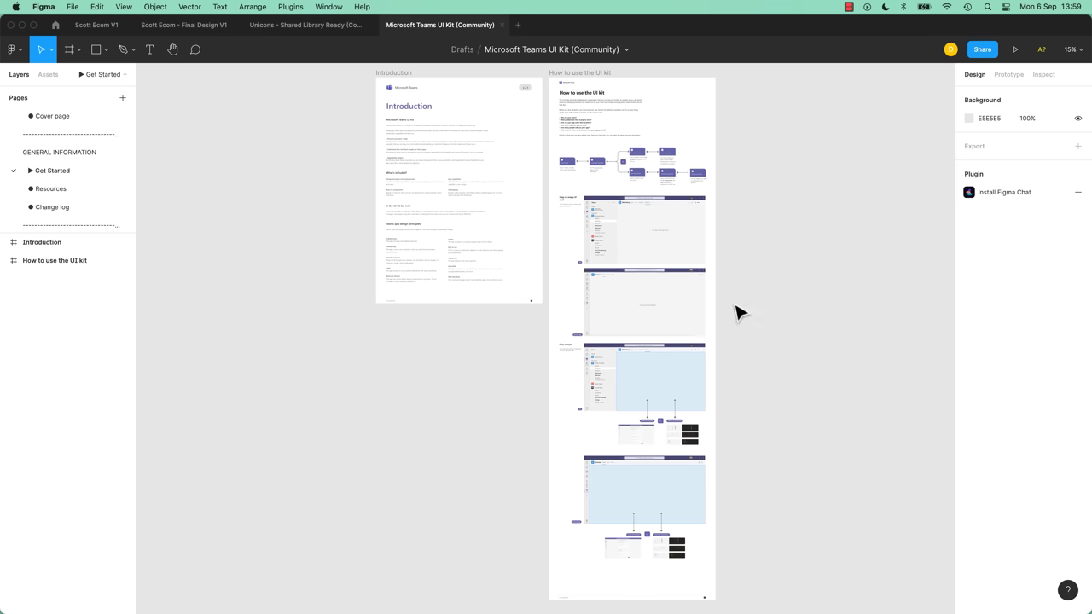
scroll(737, 313, down, 4)
scroll(770, 111, up, 5)
click(50, 188)
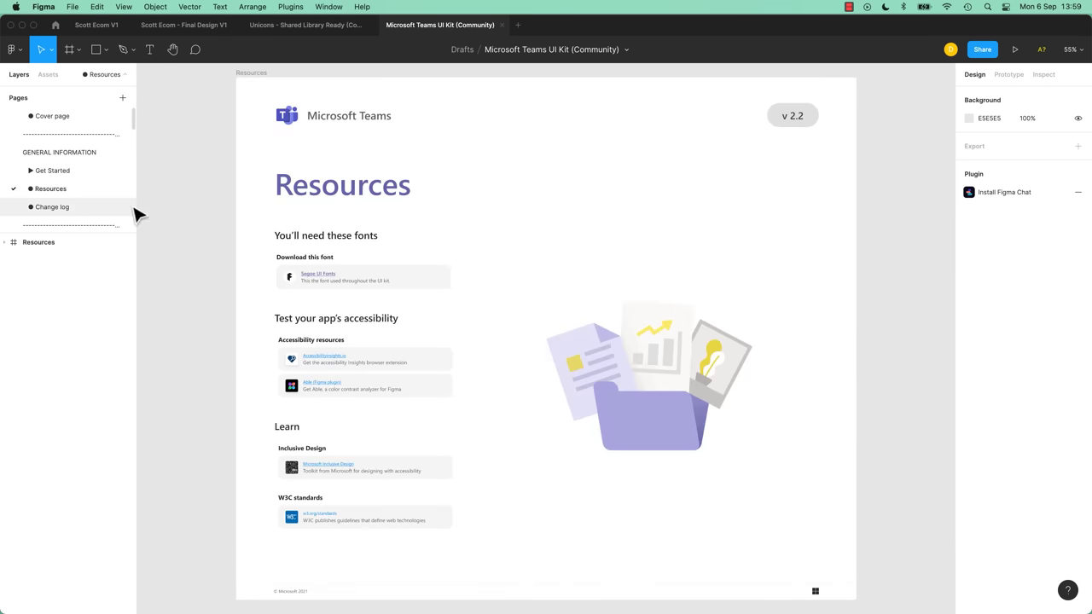
scroll(517, 307, down, 1)
scroll(516, 307, down, 2)
scroll(410, 281, up, 3)
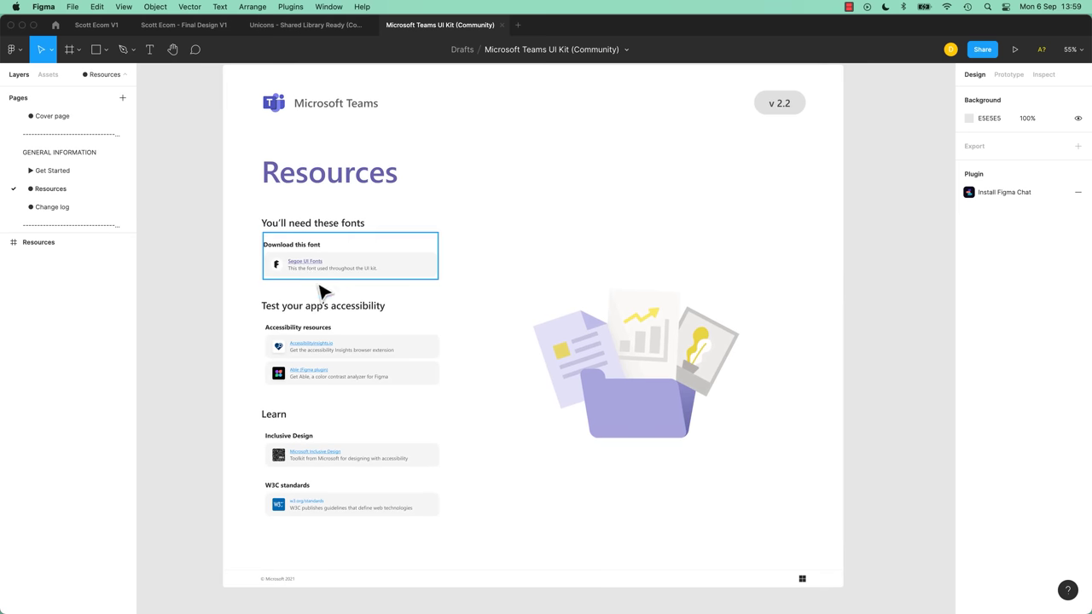
click(53, 208)
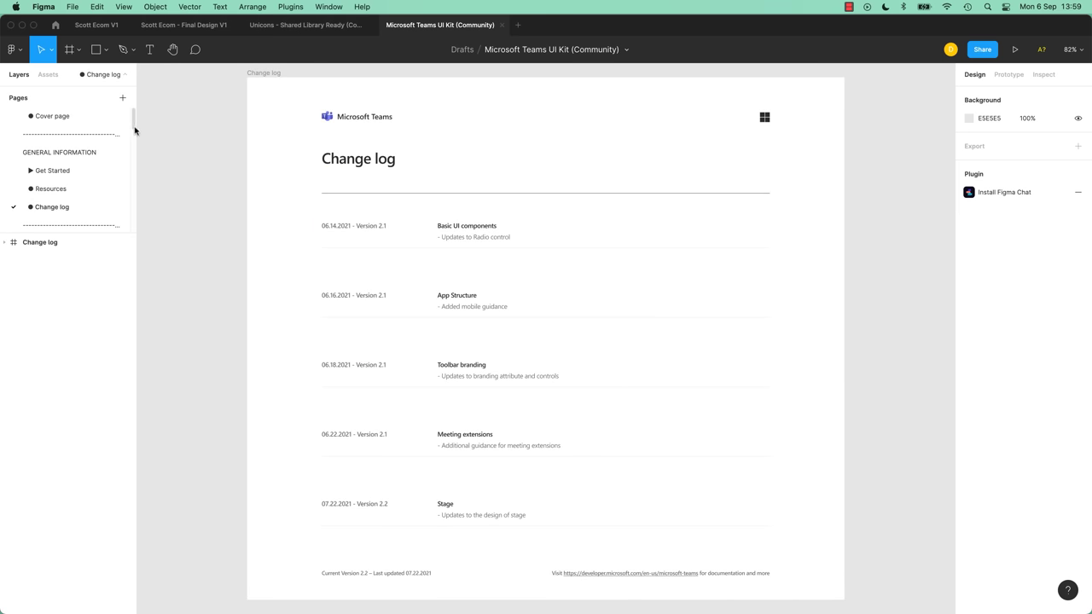
Enlarge the pages list and browse Layout, Avatars, Icons, Type, Colors, App structure and Personal apps.
drag(78, 232, 119, 393)
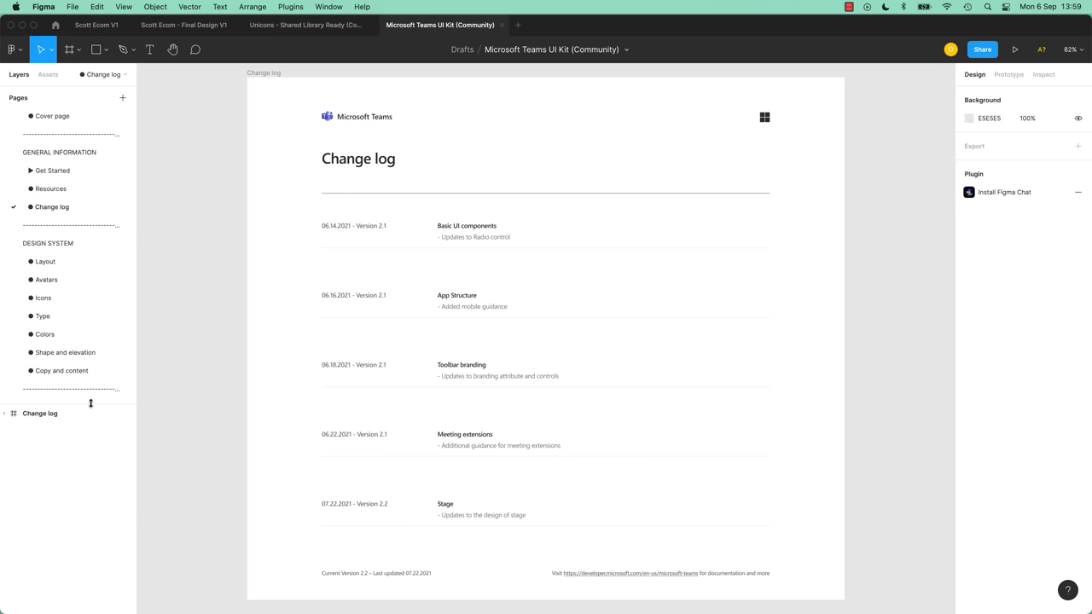
click(83, 262)
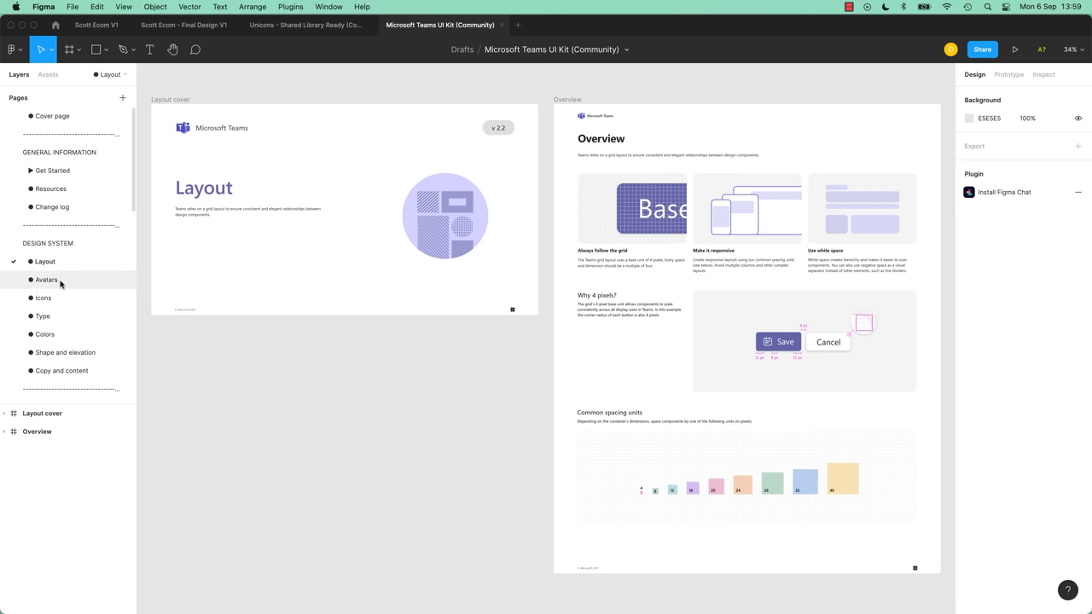
click(63, 280)
click(52, 299)
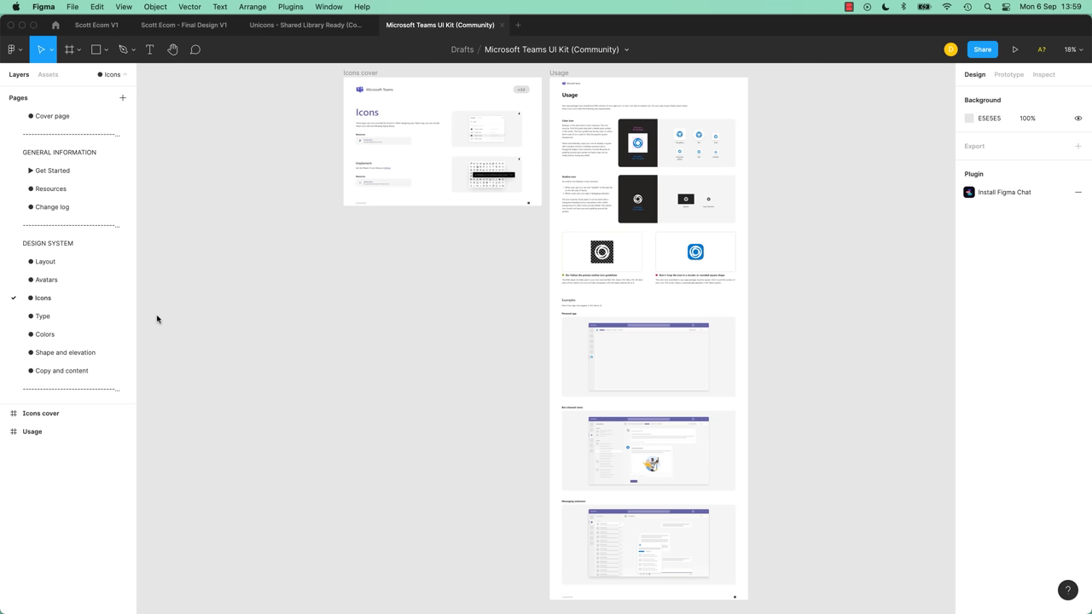
click(53, 322)
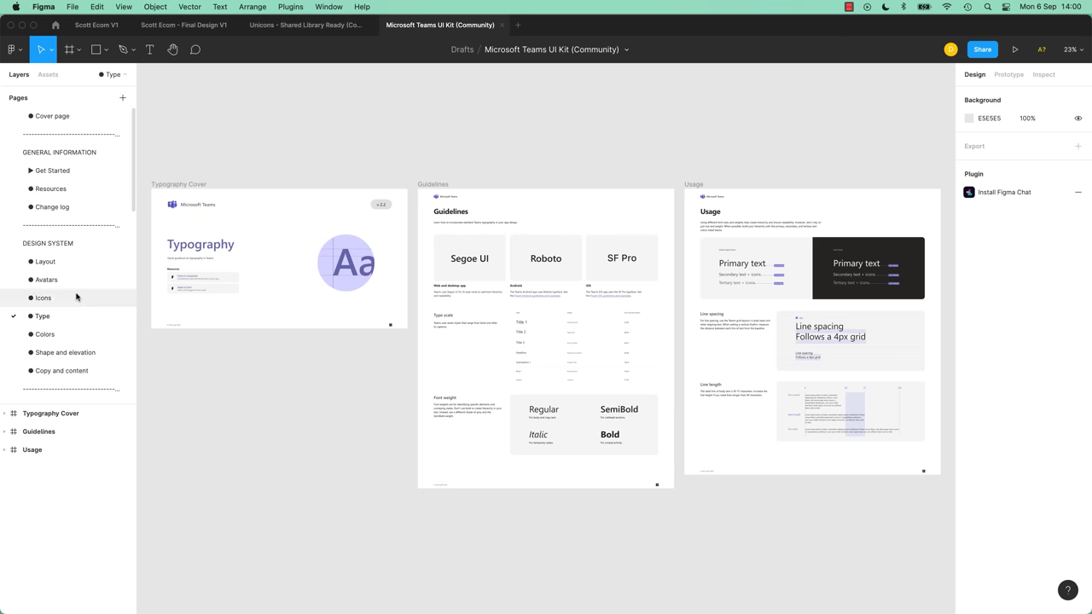
click(61, 335)
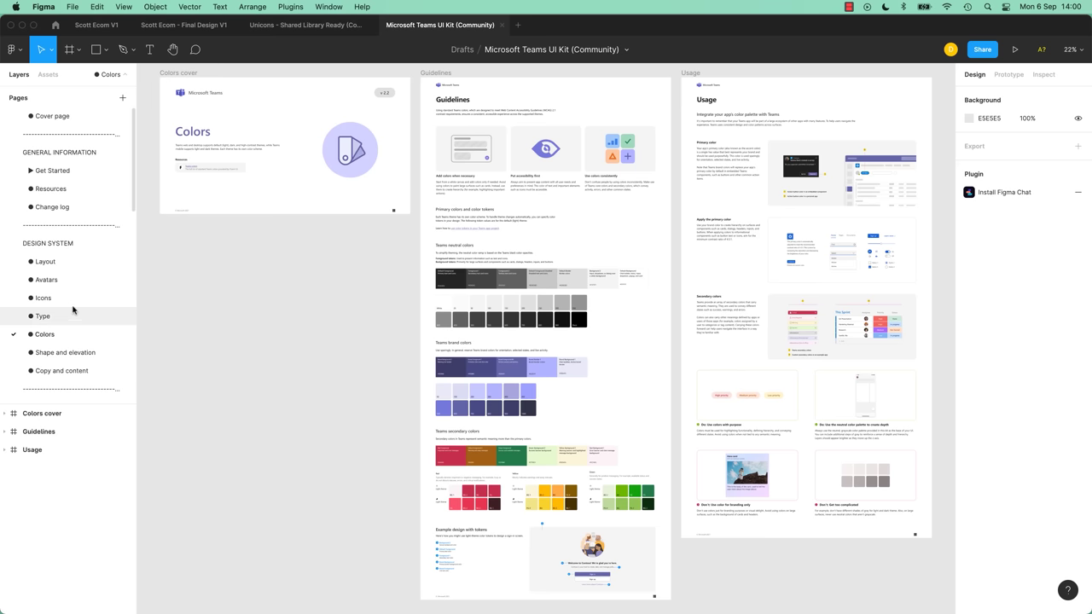
scroll(60, 361, down, 5)
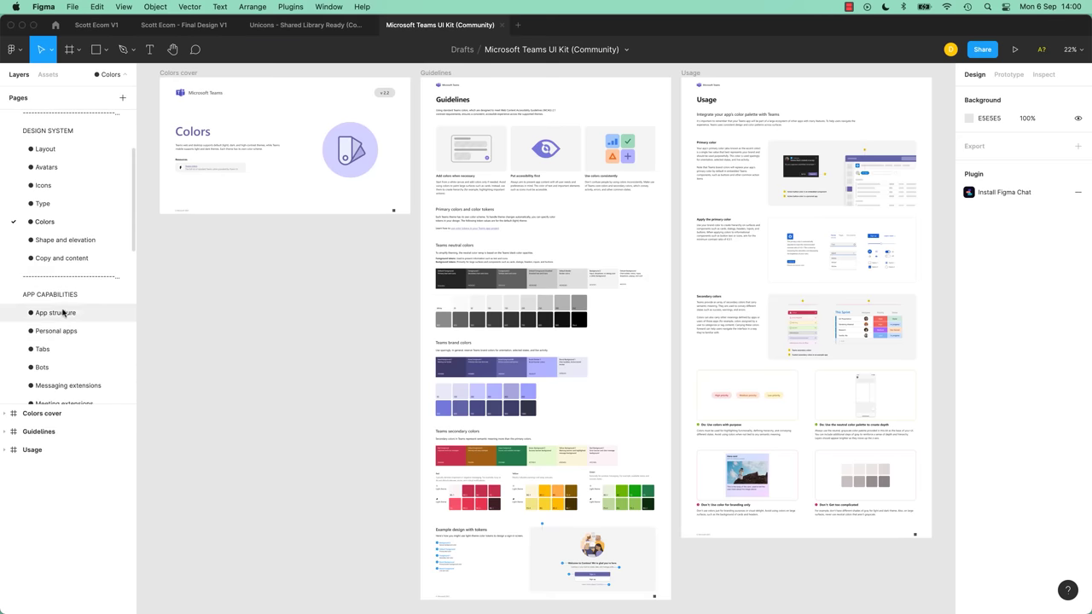
click(55, 312)
click(62, 331)
Expand Personal apps on mobile and ArtBoardHeader layers, then collapse Personal apps on mobile again.
drag(70, 400, 75, 164)
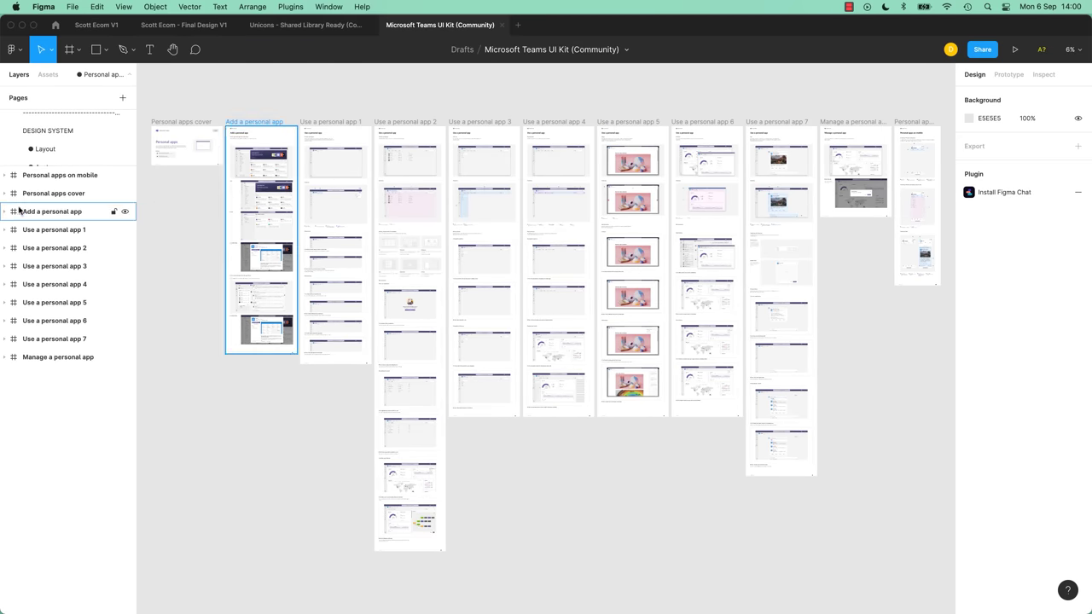
click(4, 175)
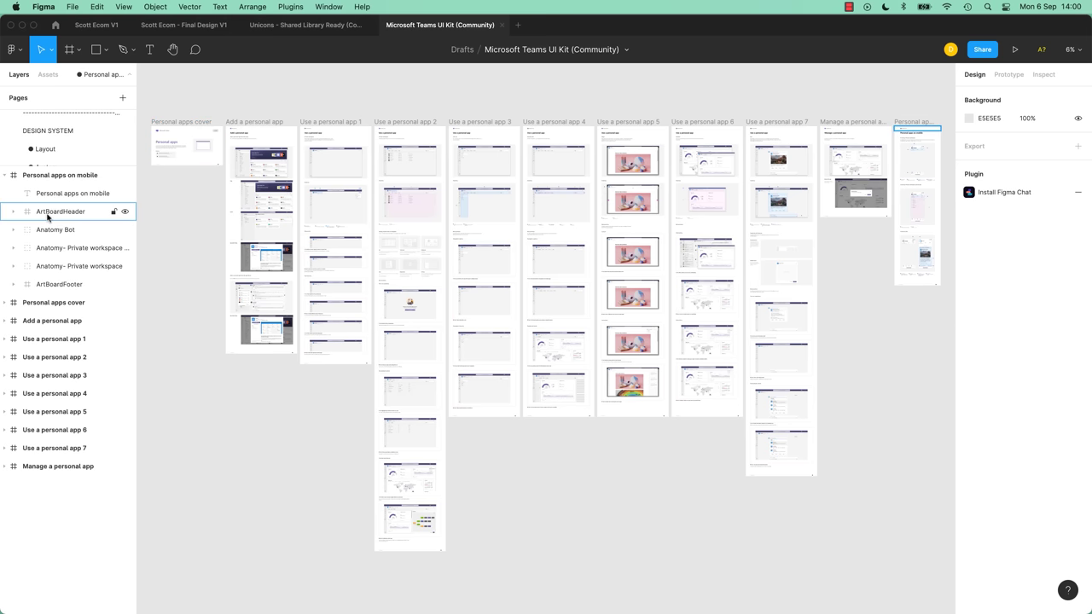
click(14, 212)
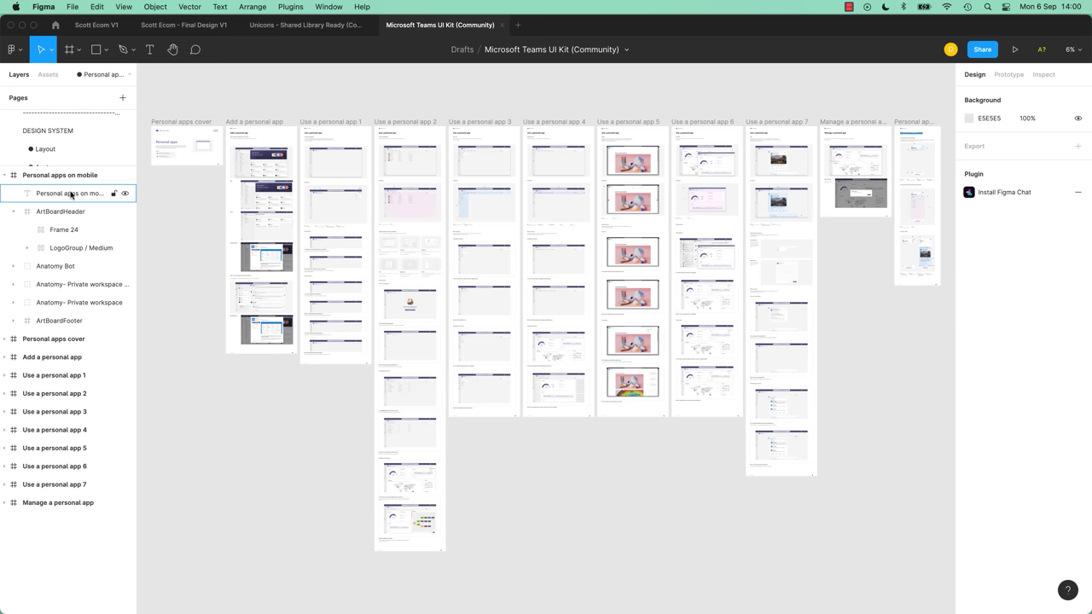
click(4, 175)
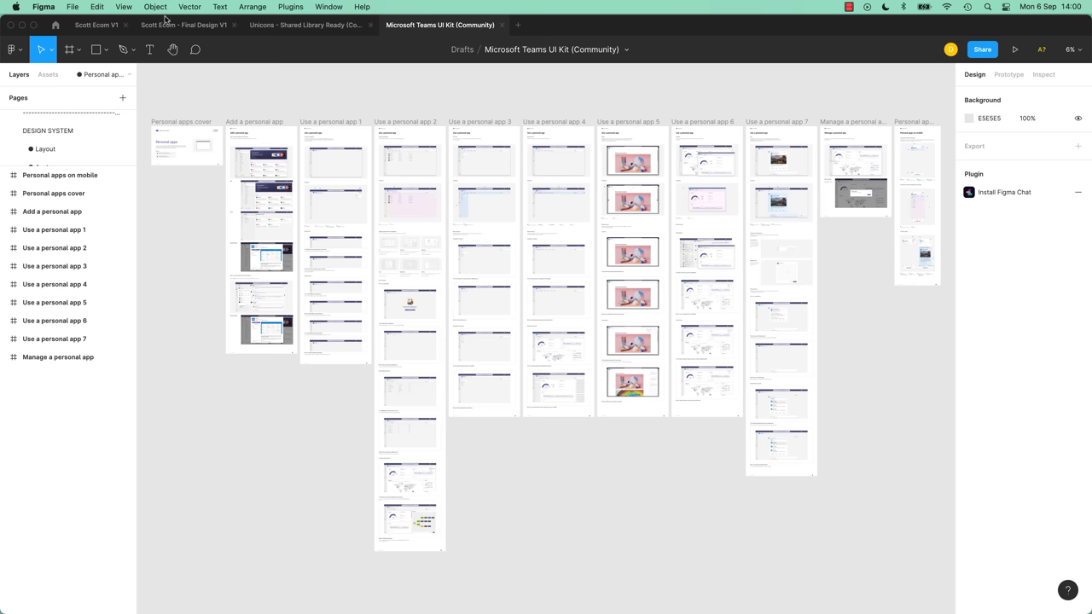
Switch to the Scott Ecom V1 file and edit the Mobile page's name.
click(88, 26)
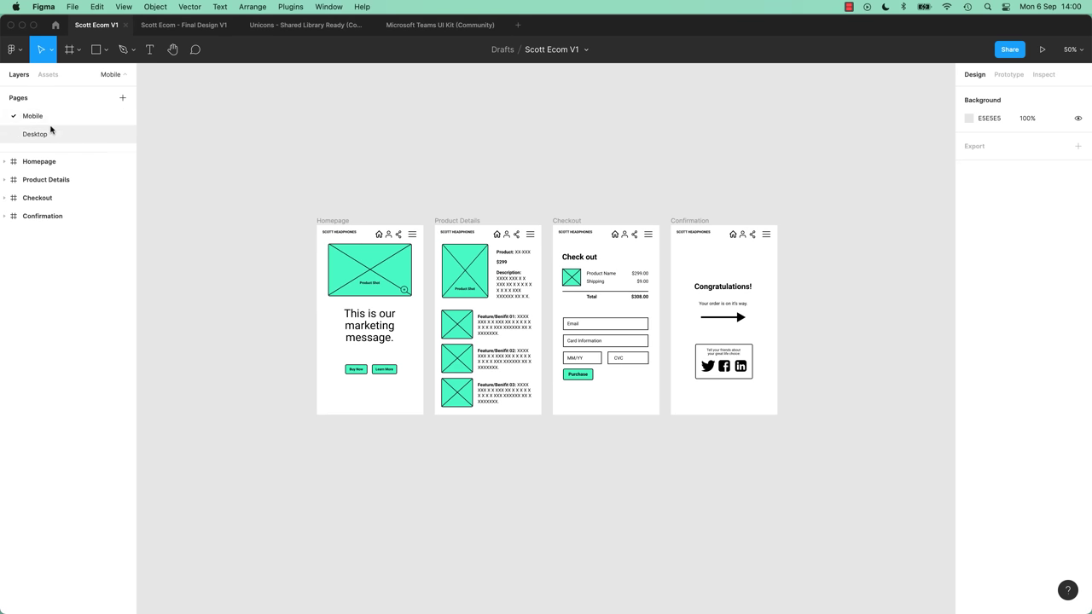
double_click(37, 118)
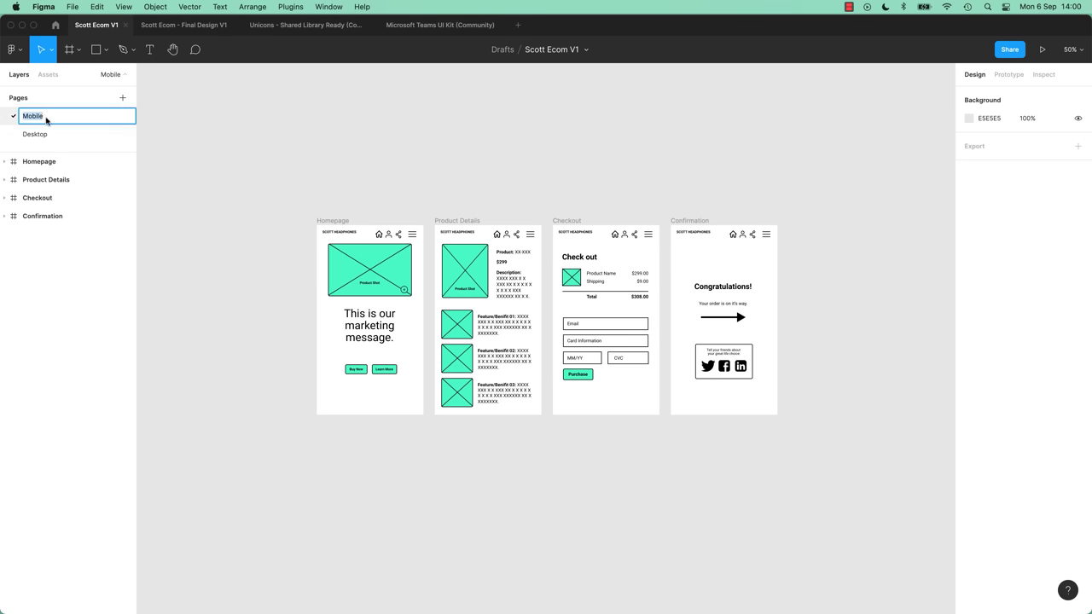
key(Right)
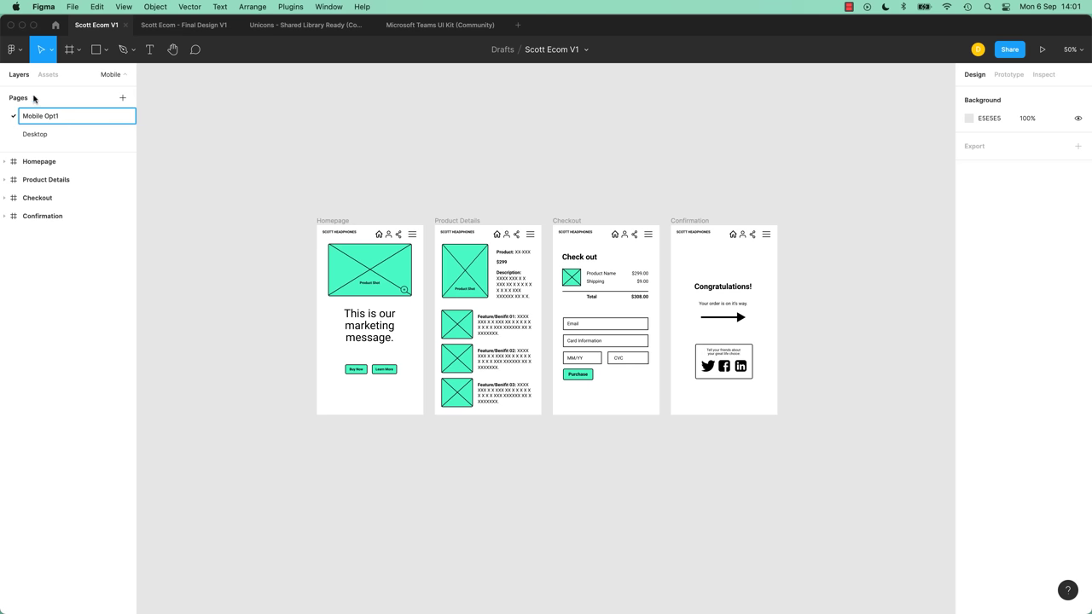
key(BackSpace)
key(BackSpace)
key(BackSpace)
key(BackSpace)
text(P)
click(178, 163)
double_click(62, 120)
click(84, 118)
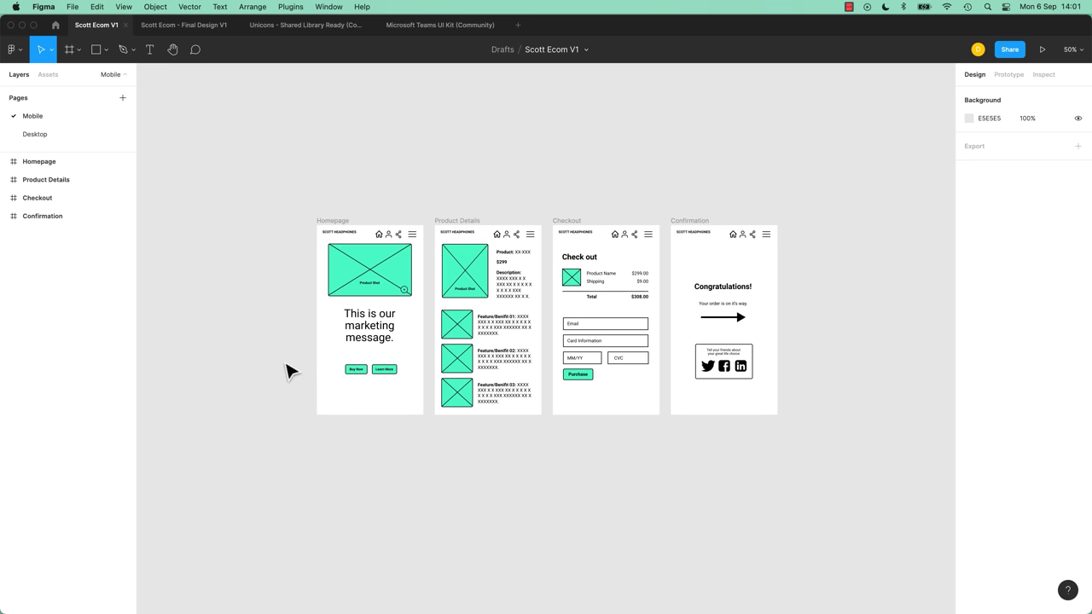
Add a page named 'Brief & Taskflow' and drag it above Mobile.
click(122, 97)
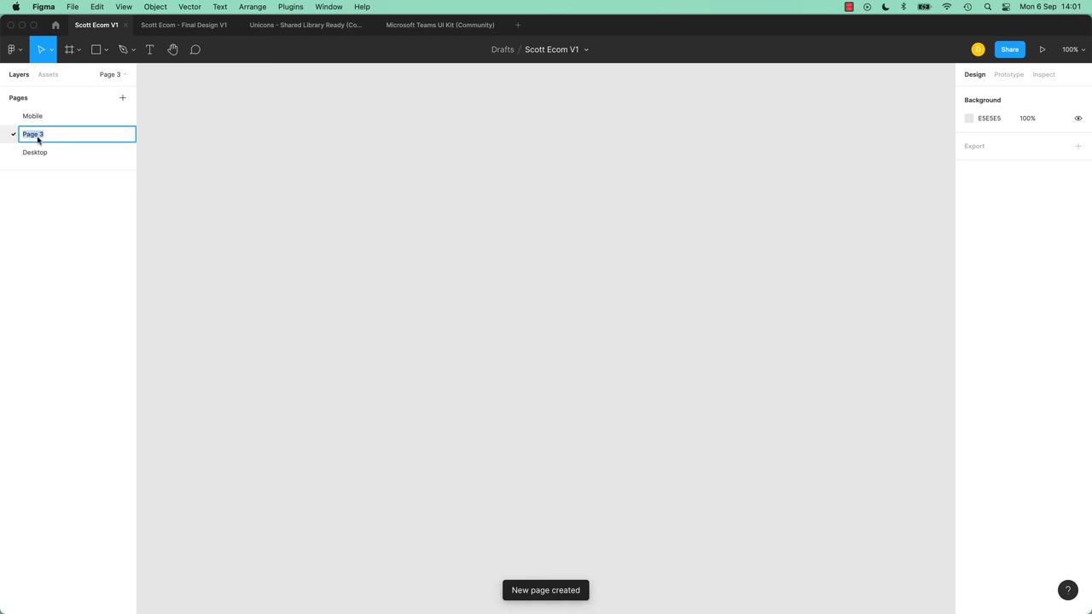
text(Brief & Taskf)
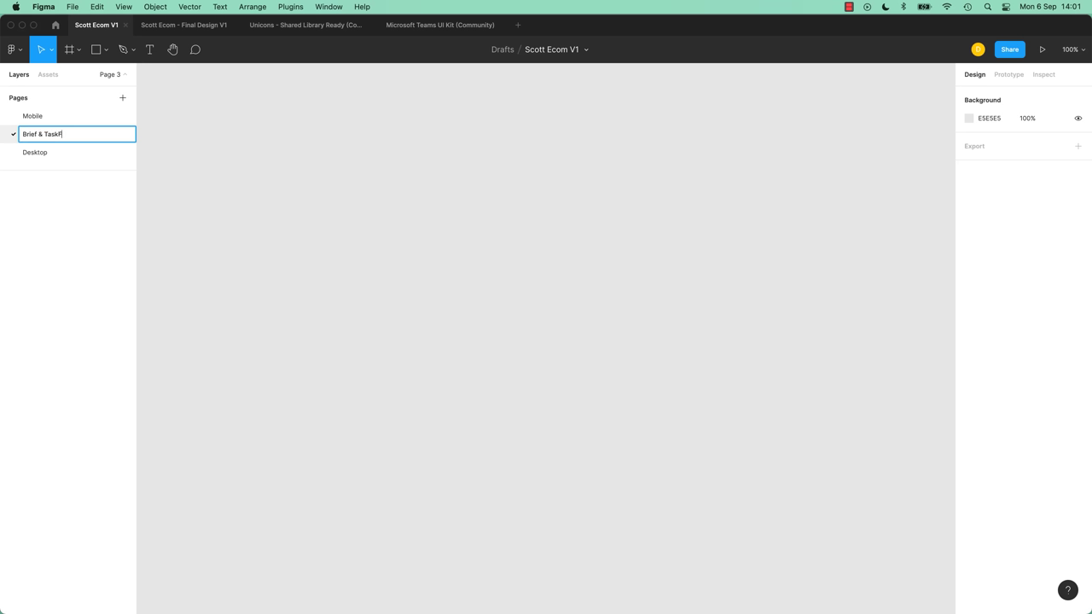
text(low)
key(Return)
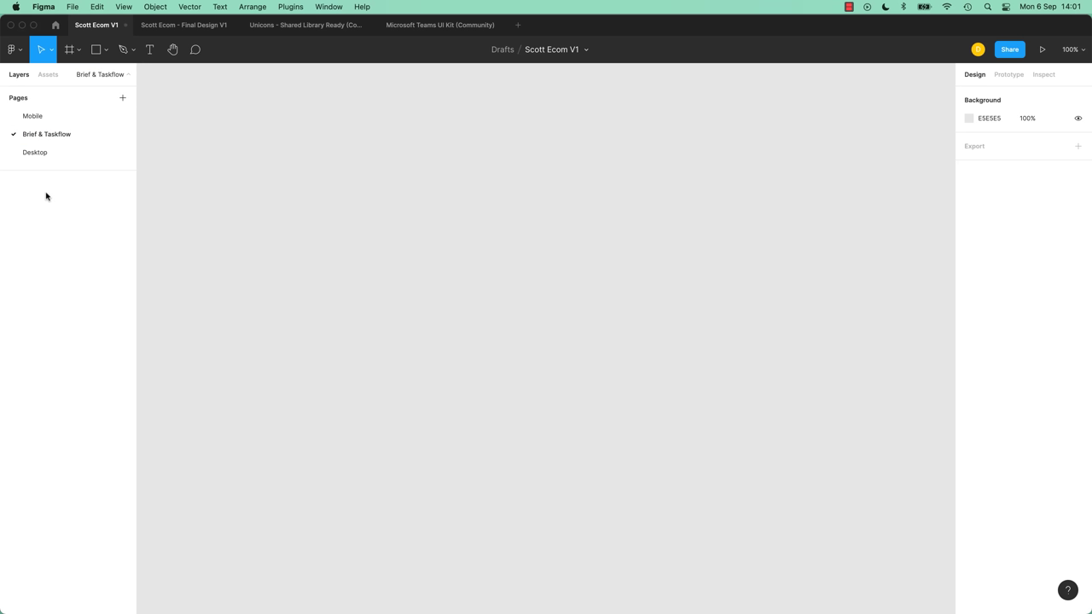
drag(49, 137, 43, 114)
Copy the Scott Headphones name and persona text from Final Design V1 onto Brief & Taskflow, narrowing its box.
click(198, 25)
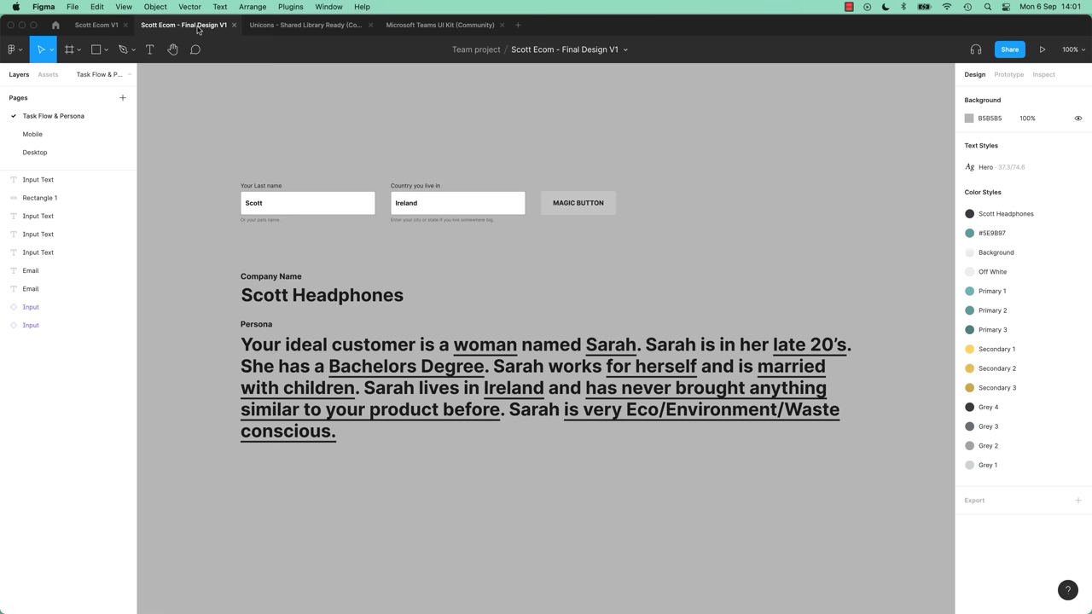
drag(205, 251, 892, 498)
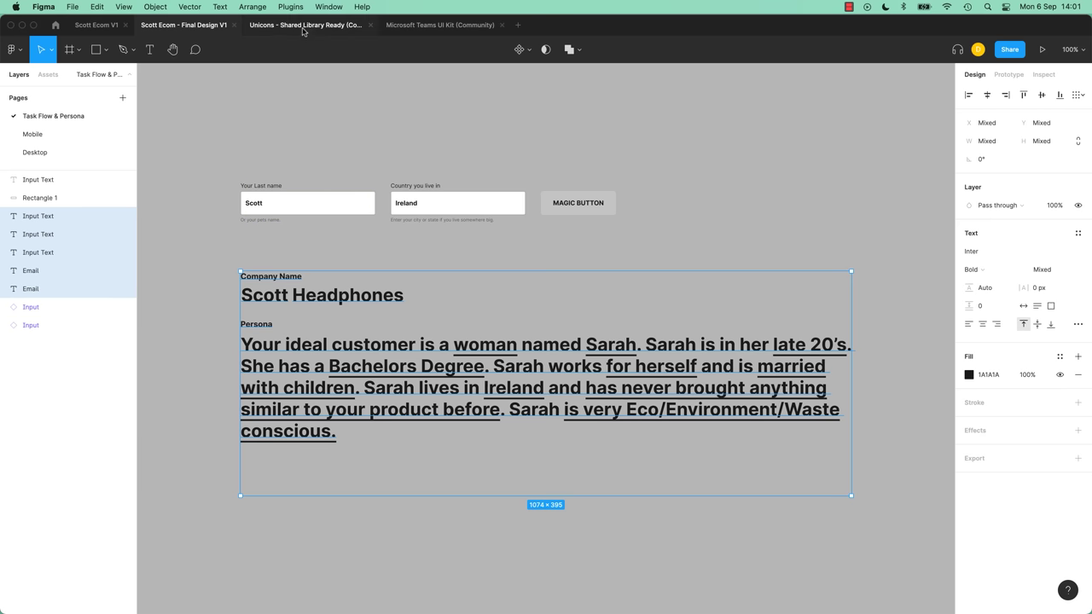
click(101, 25)
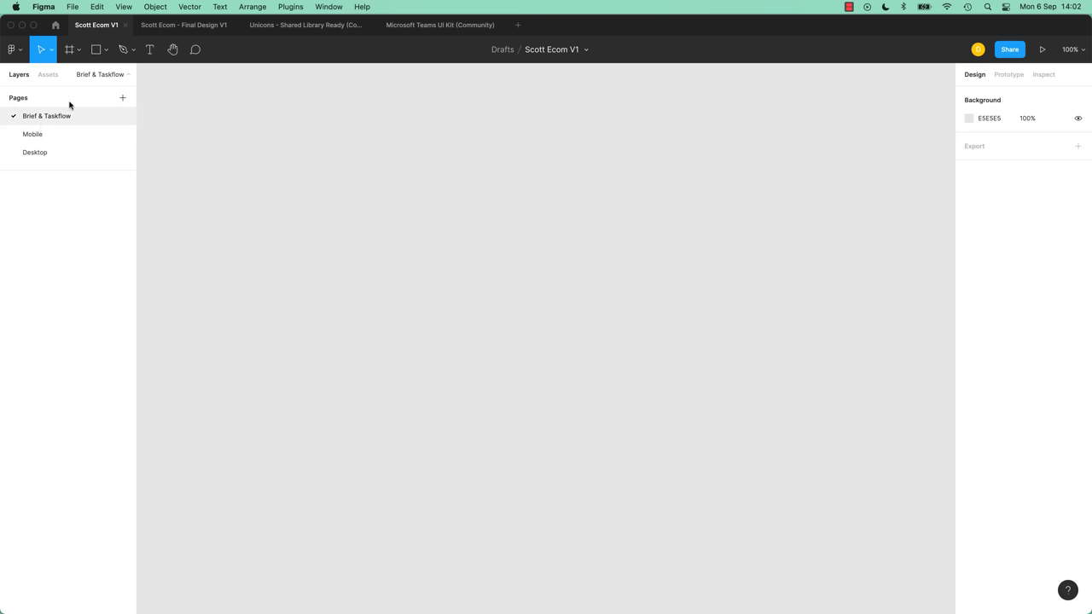
key(super+v)
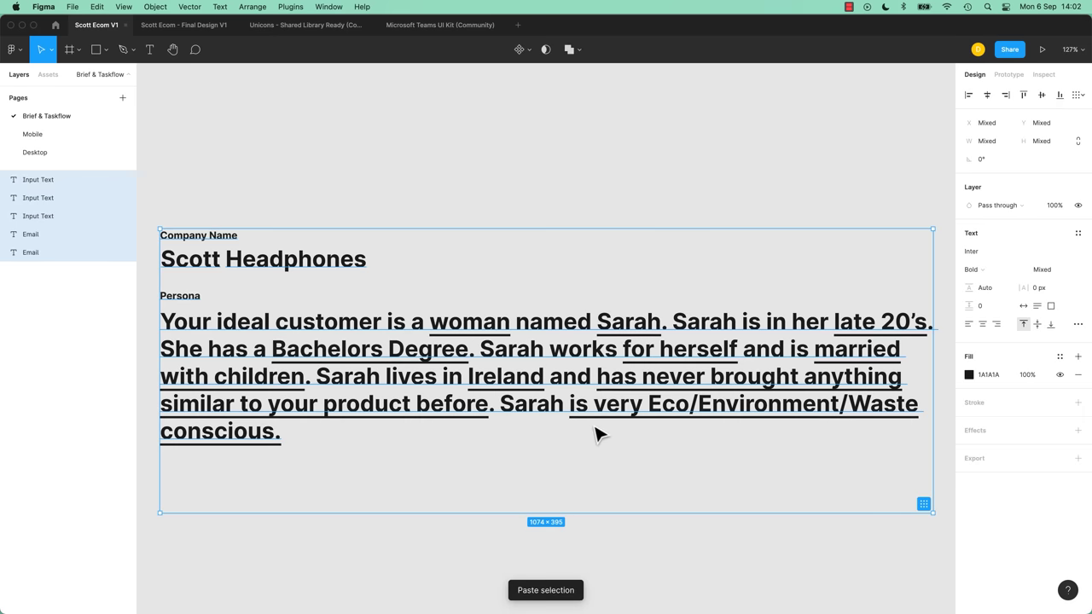
key(minus)
drag(620, 373, 492, 331)
click(595, 381)
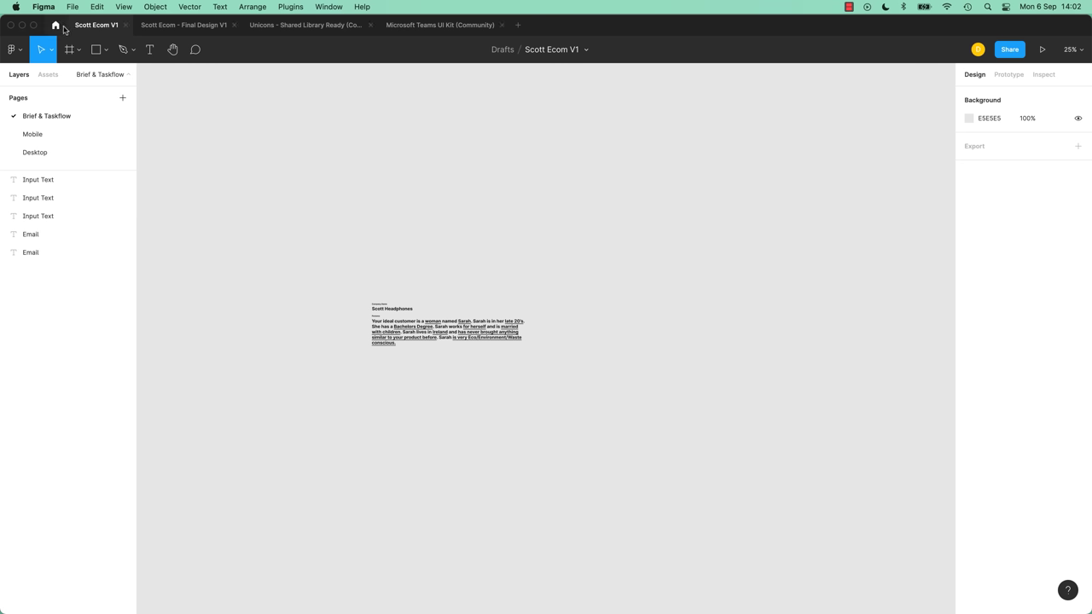
Browse the personal files and Drafts, briefly opening the Task Flow file.
key(ctrl+shift+Tab)
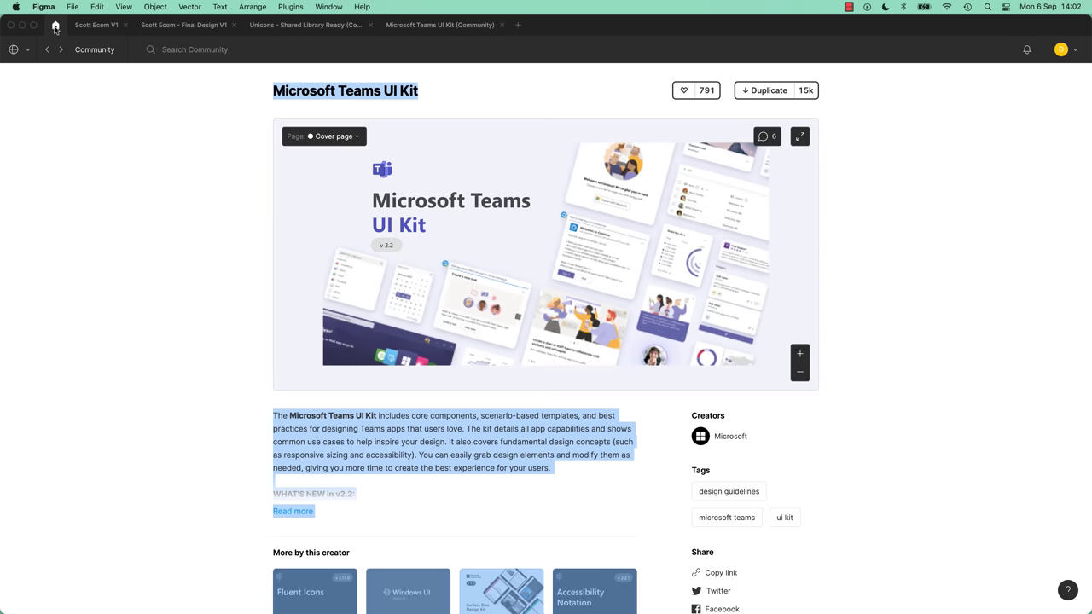
click(14, 49)
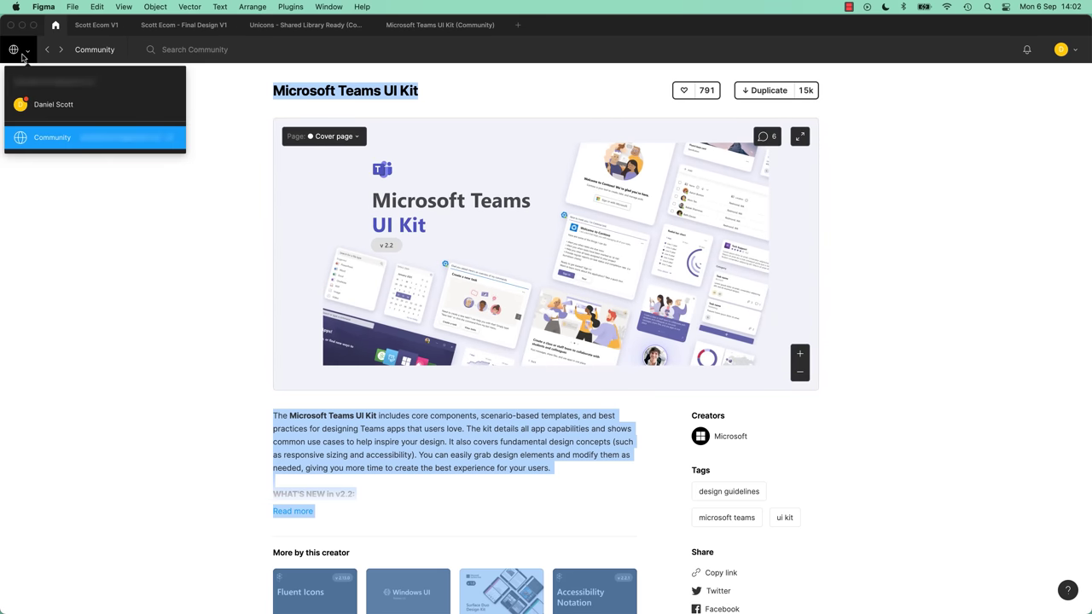
click(54, 114)
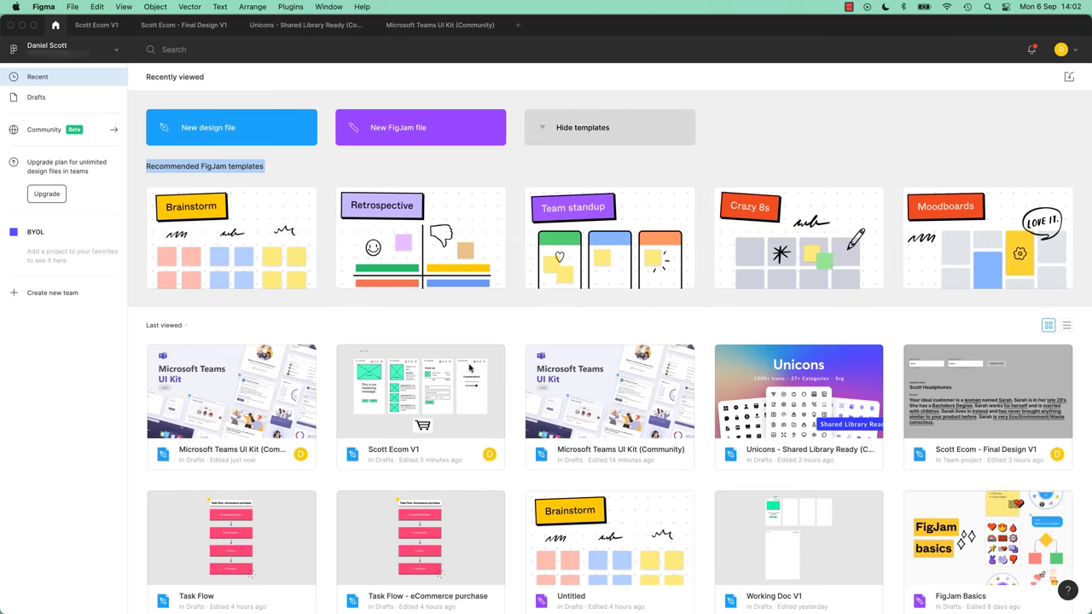
scroll(469, 368, down, 5)
double_click(236, 379)
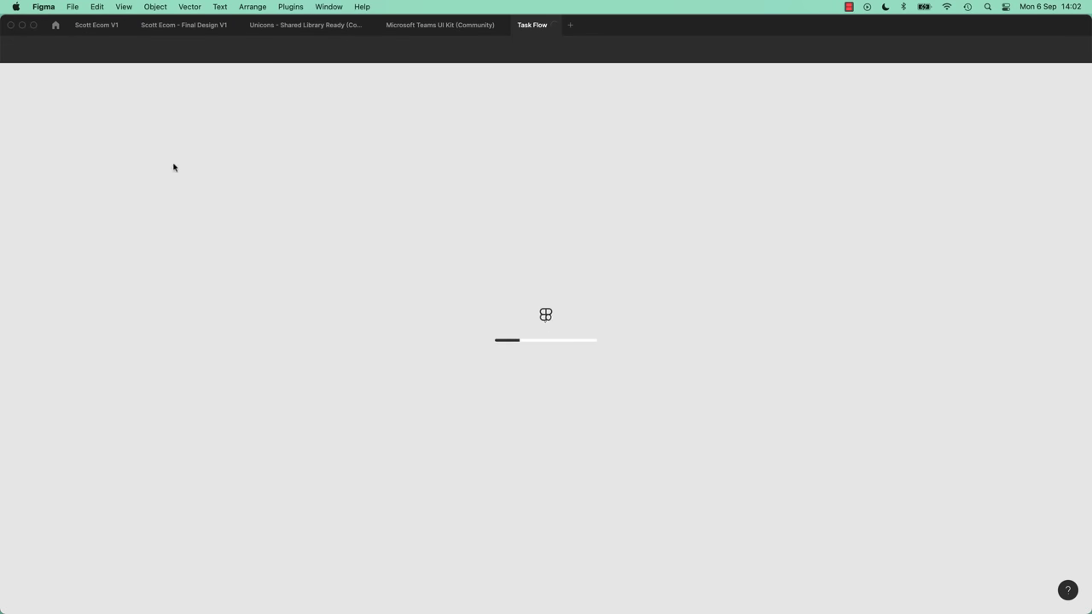
click(57, 27)
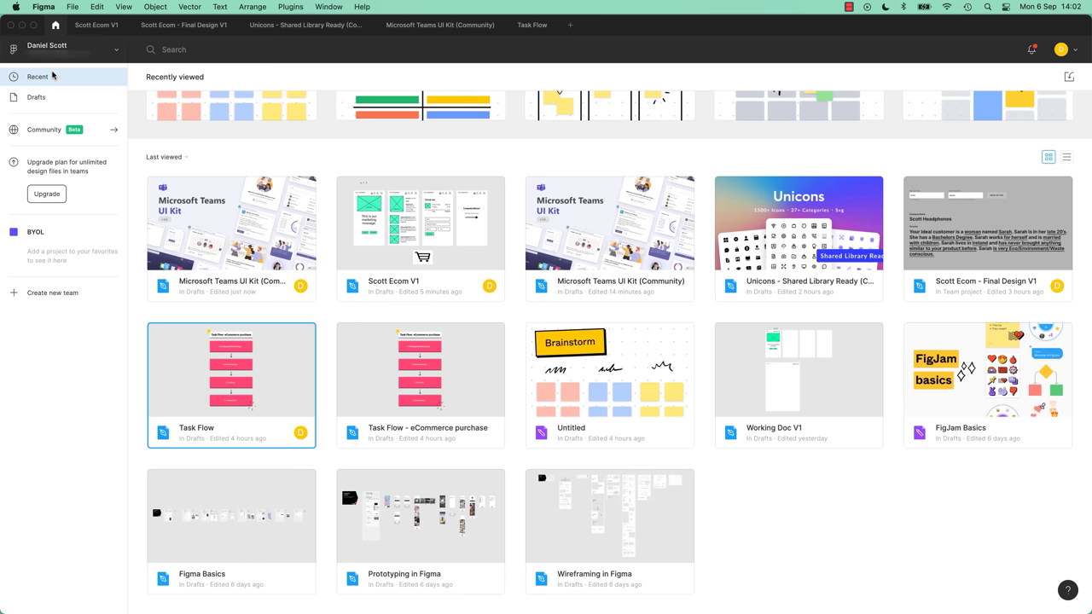
click(43, 99)
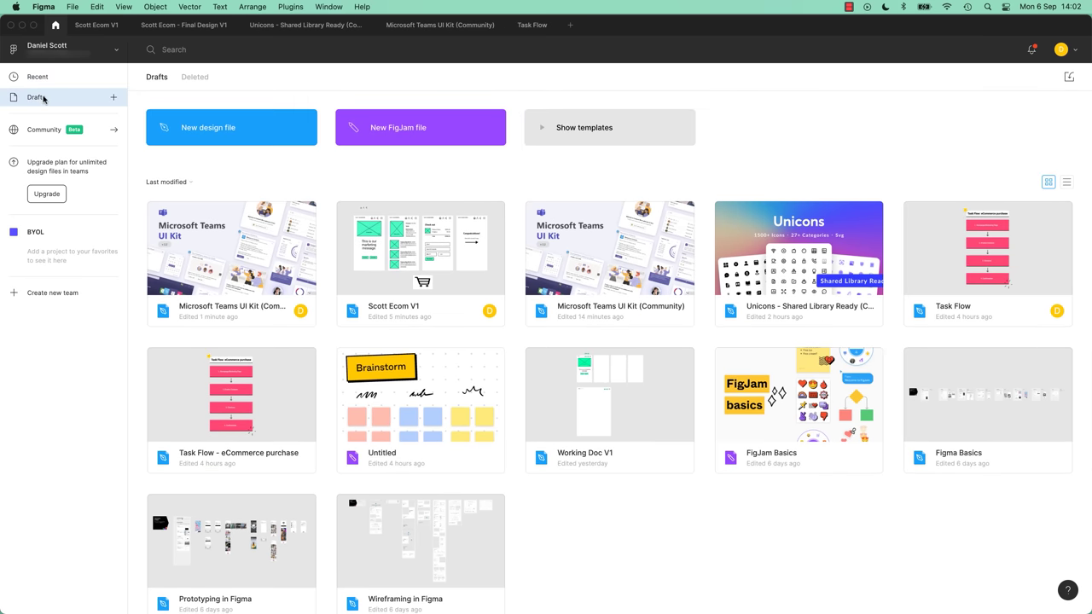
Import Exercise Files/Task Flow.fig and select its whole task-flow diagram.
click(1069, 78)
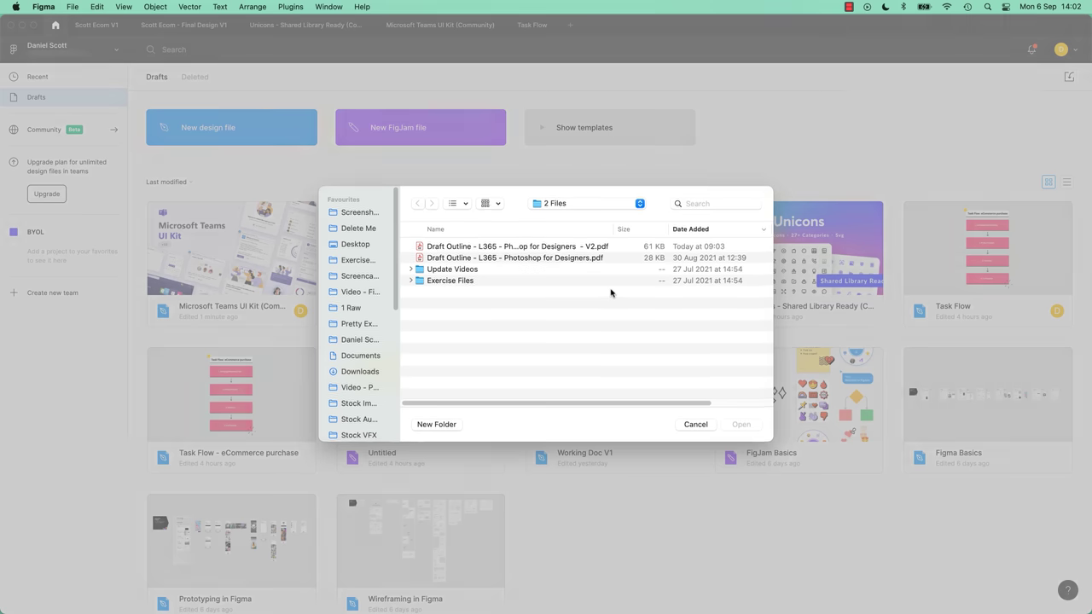
click(358, 260)
click(440, 294)
click(736, 424)
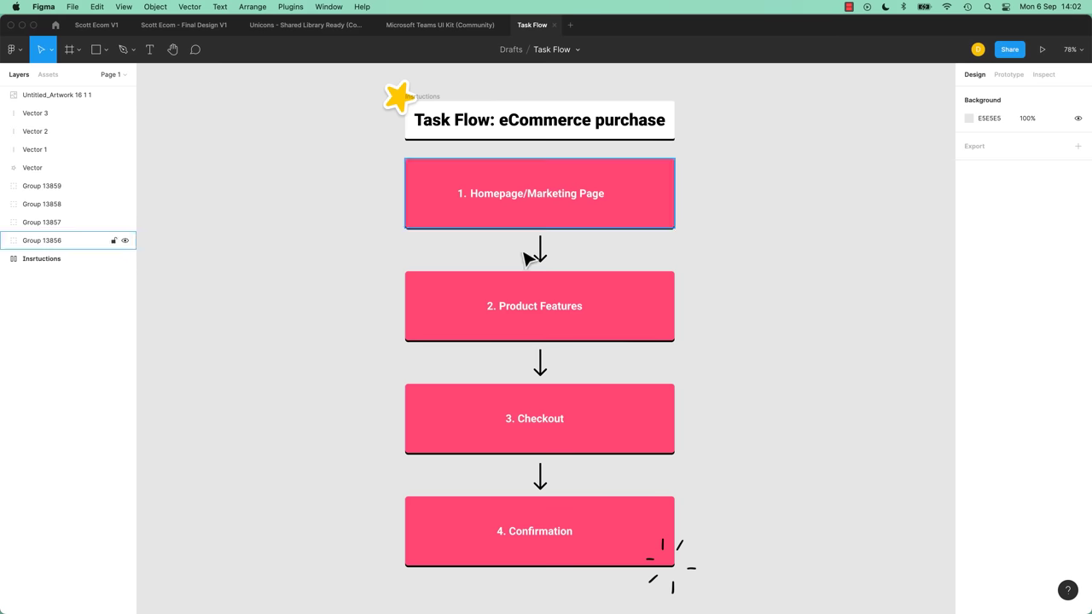
drag(306, 79, 744, 596)
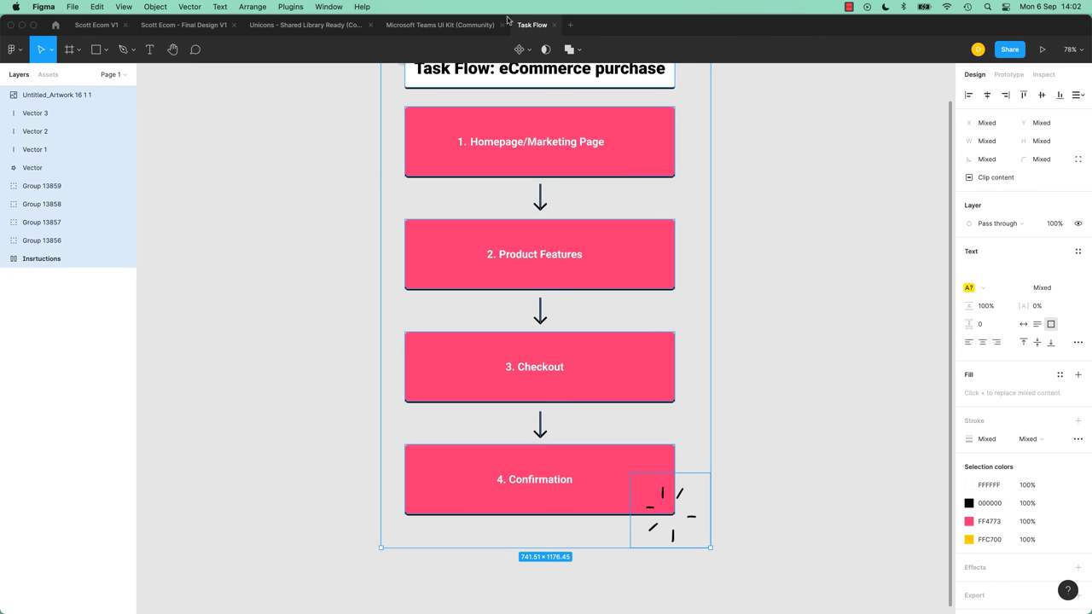
Paste the task-flow diagram into Scott Ecom V1, placed to the right of the persona text.
click(553, 26)
click(108, 28)
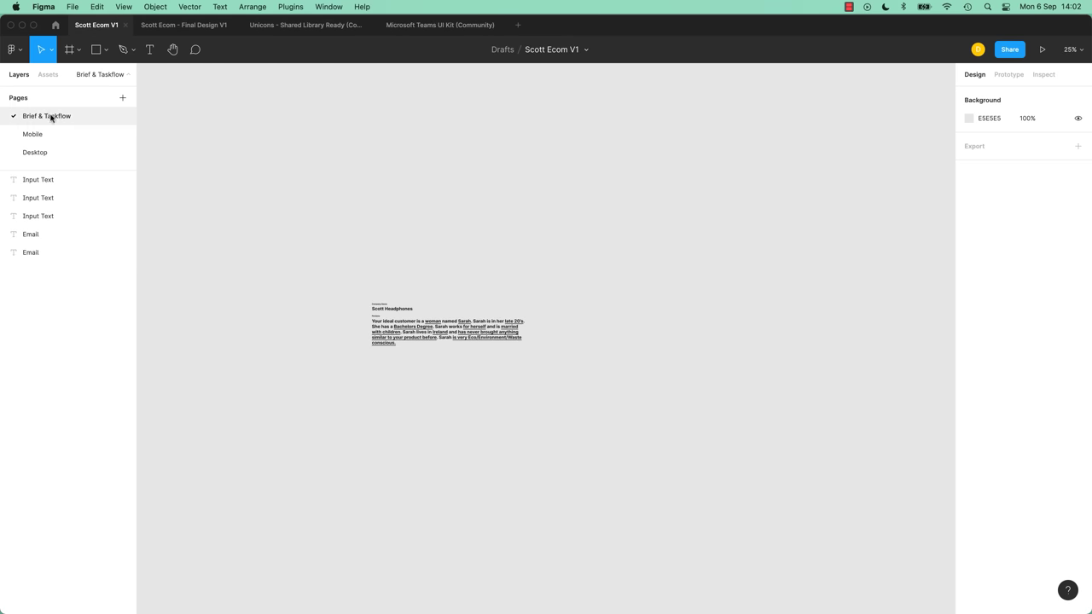
key(super+v)
drag(520, 337, 600, 332)
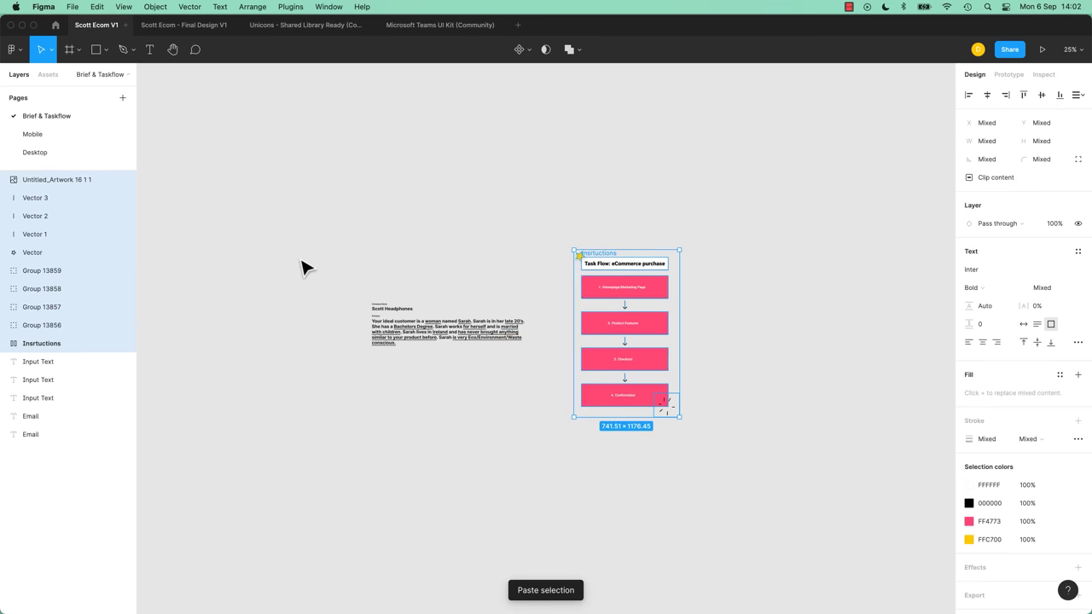
drag(303, 264, 530, 414)
click(526, 419)
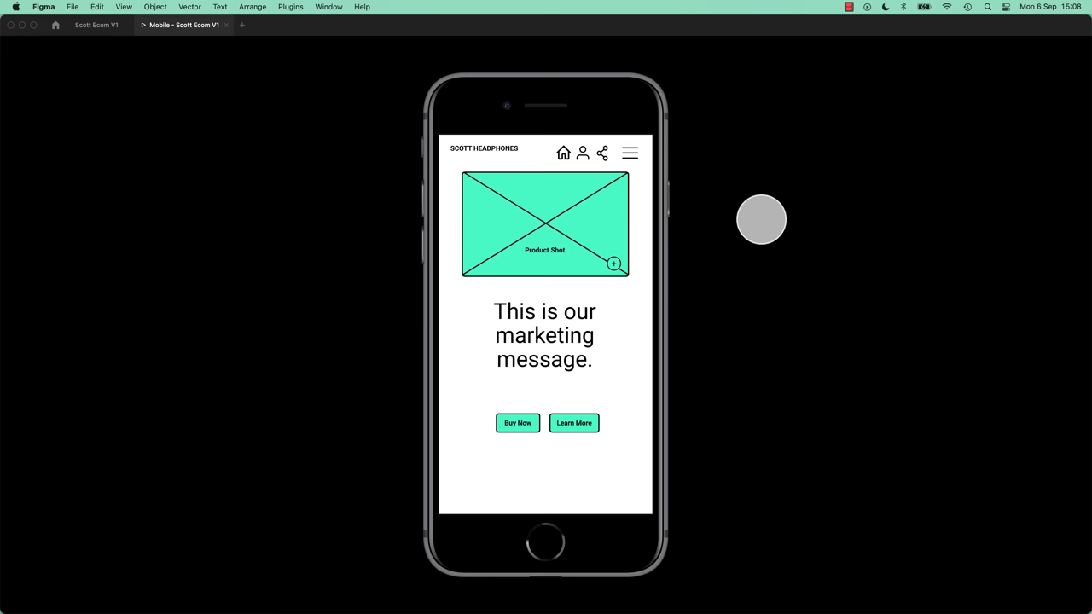
Tap through Homepage, Product Details, Checkout and Confirmation in the prototype, then go back to the editor.
click(570, 261)
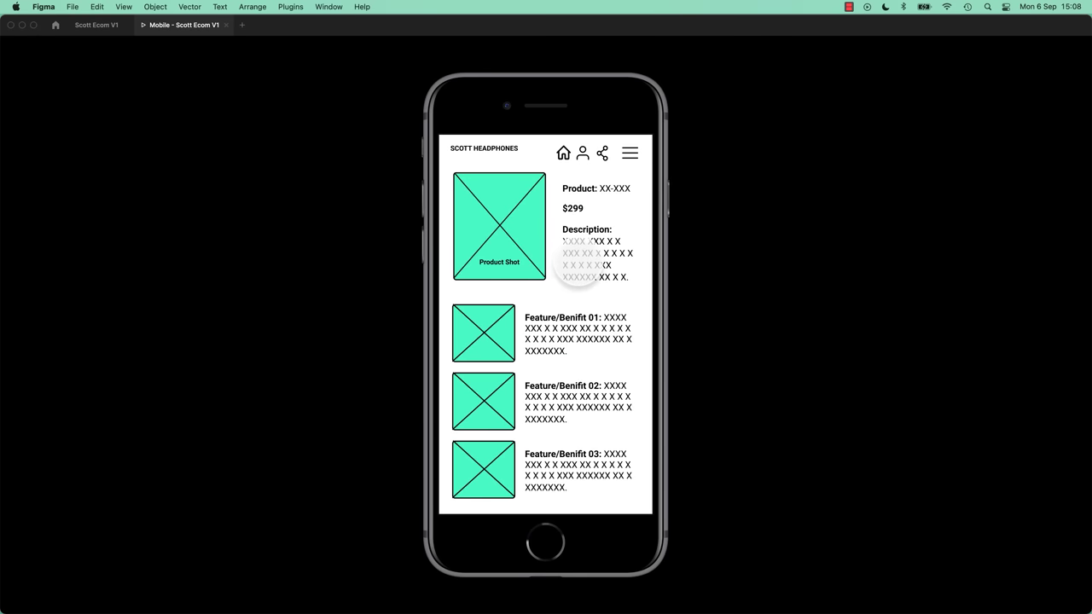
click(580, 266)
click(585, 300)
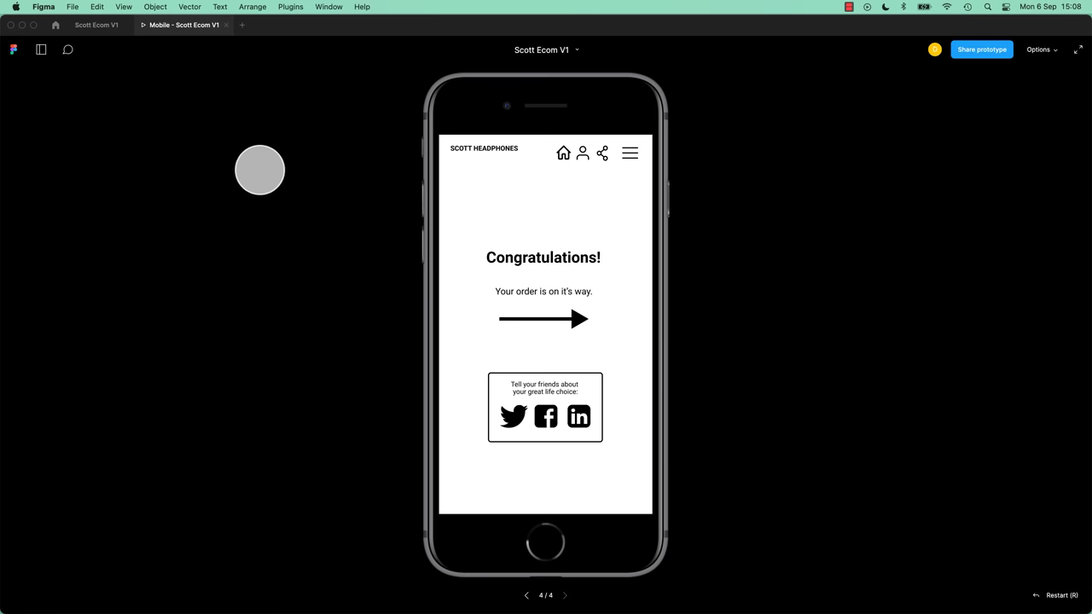
click(97, 25)
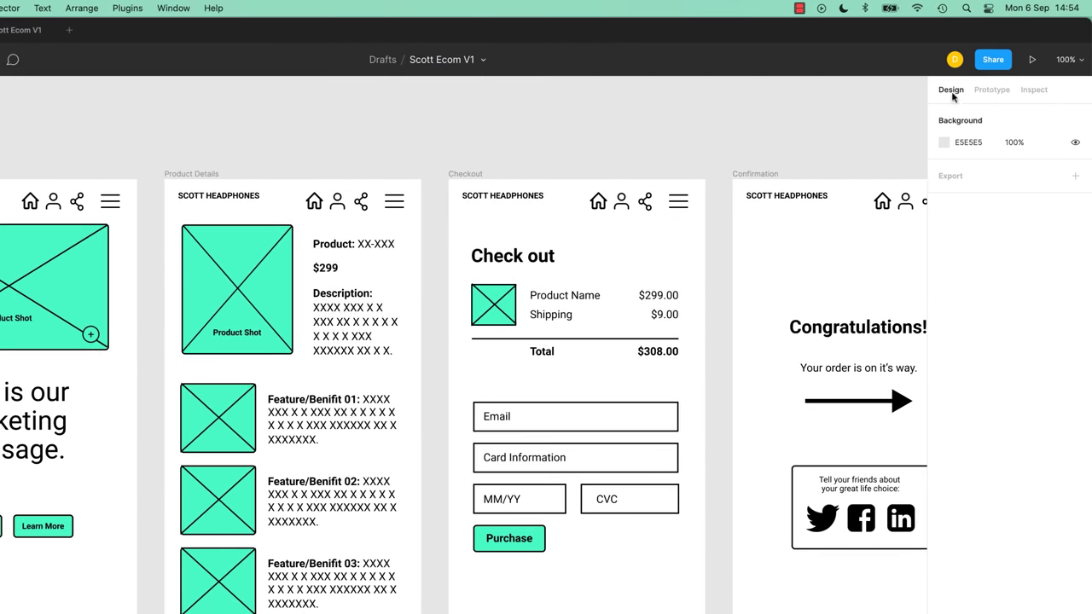
In Prototype mode, link the Homepage frame to Product Details.
click(1000, 91)
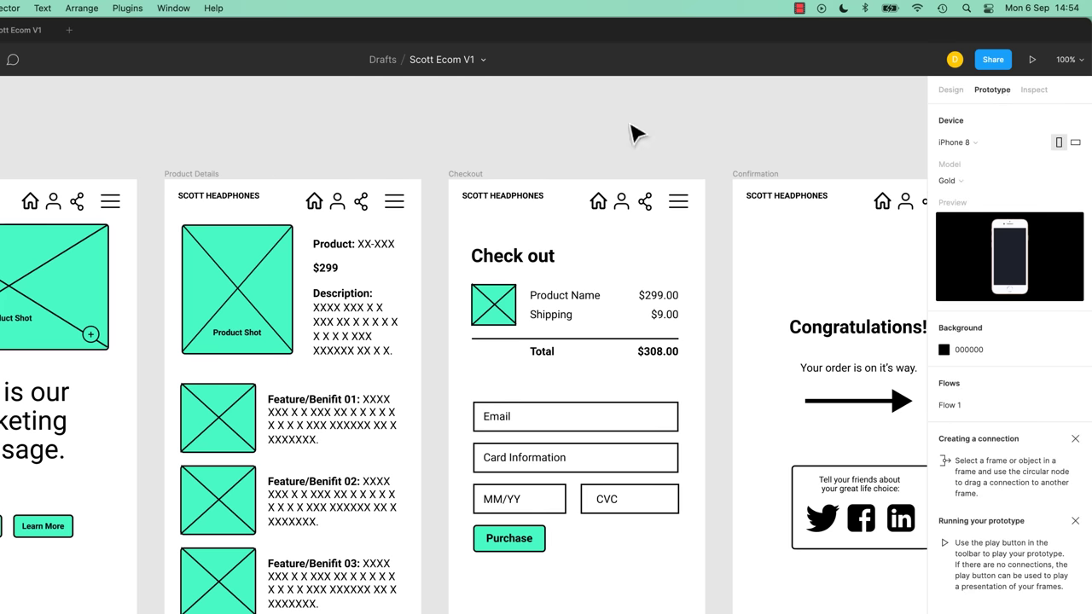
drag(219, 141, 441, 142)
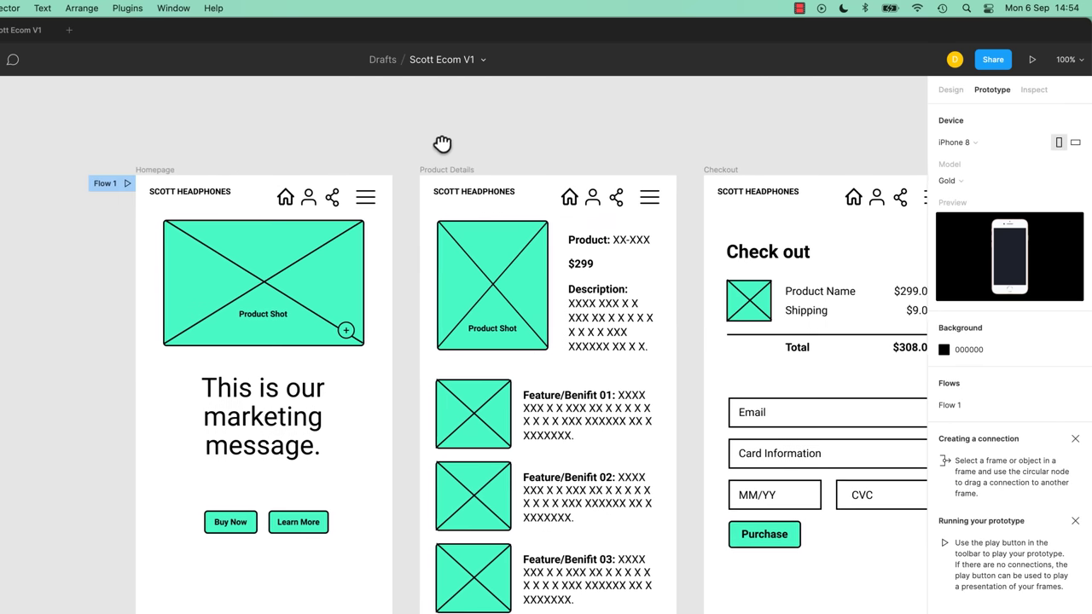
click(157, 171)
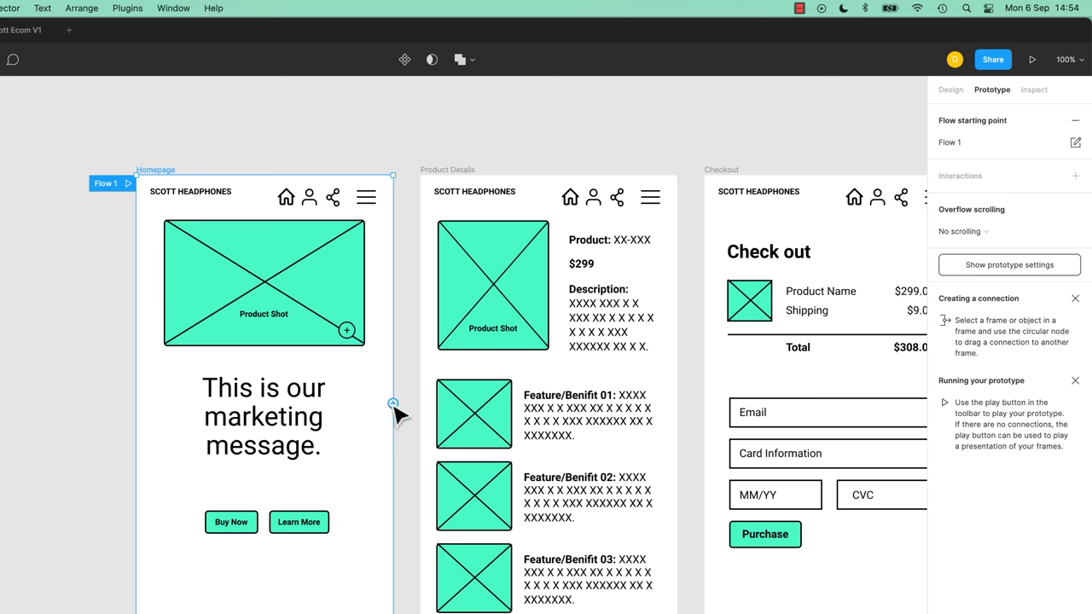
drag(393, 403, 429, 346)
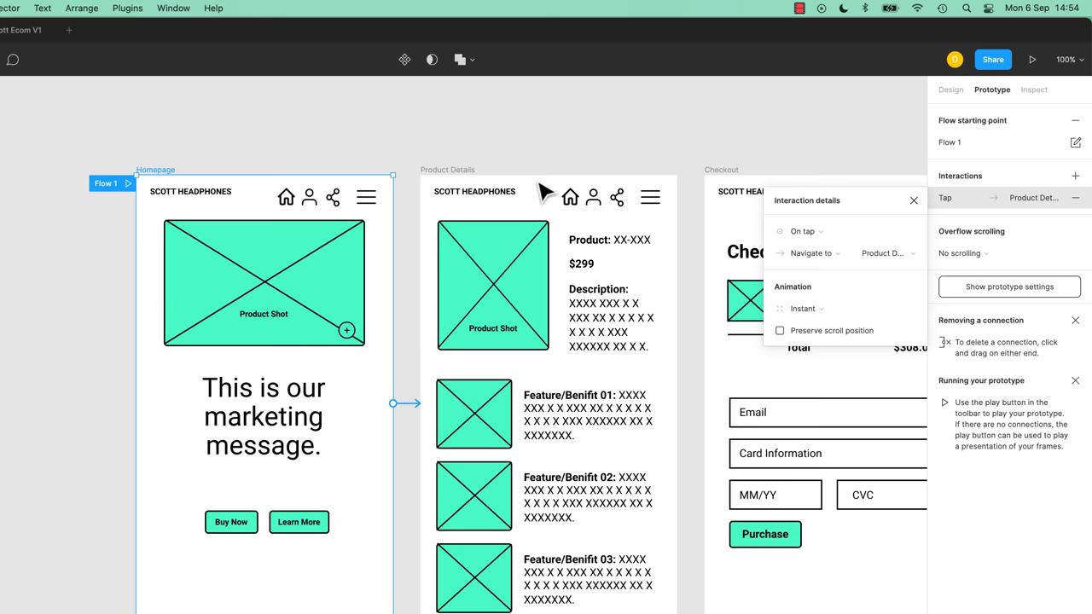
Link Product Details to Checkout and Checkout to Confirmation.
drag(635, 140, 358, 142)
click(175, 176)
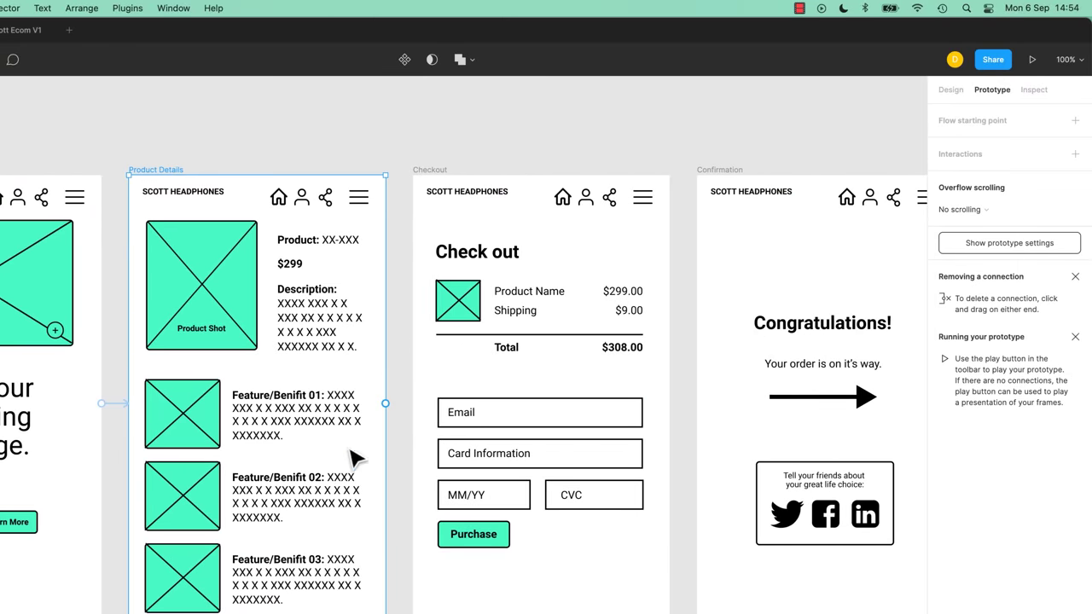
drag(386, 404, 512, 401)
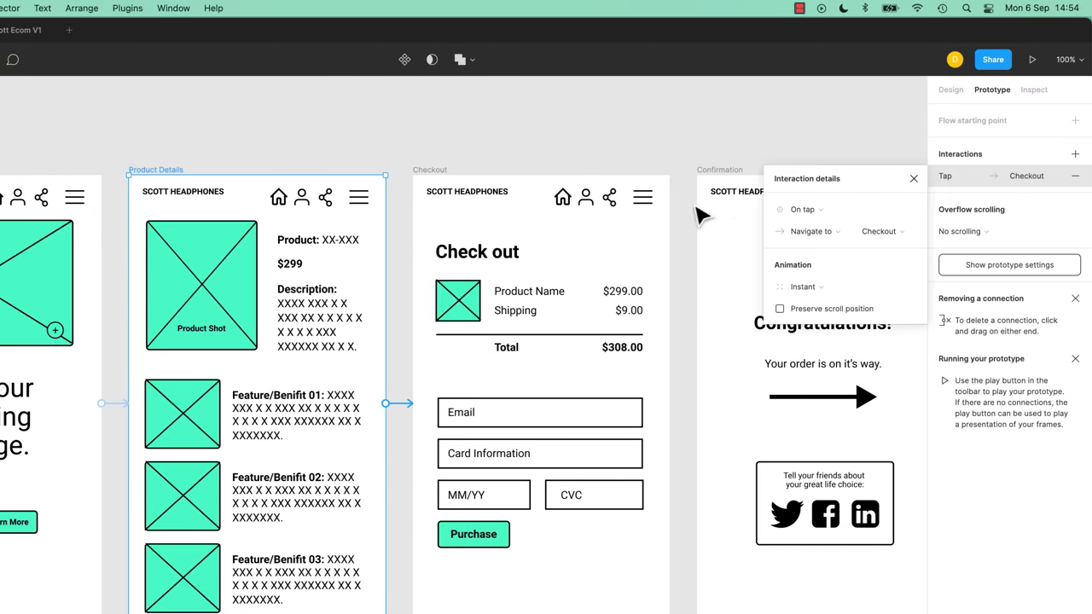
click(442, 173)
scroll(532, 234, right, 5)
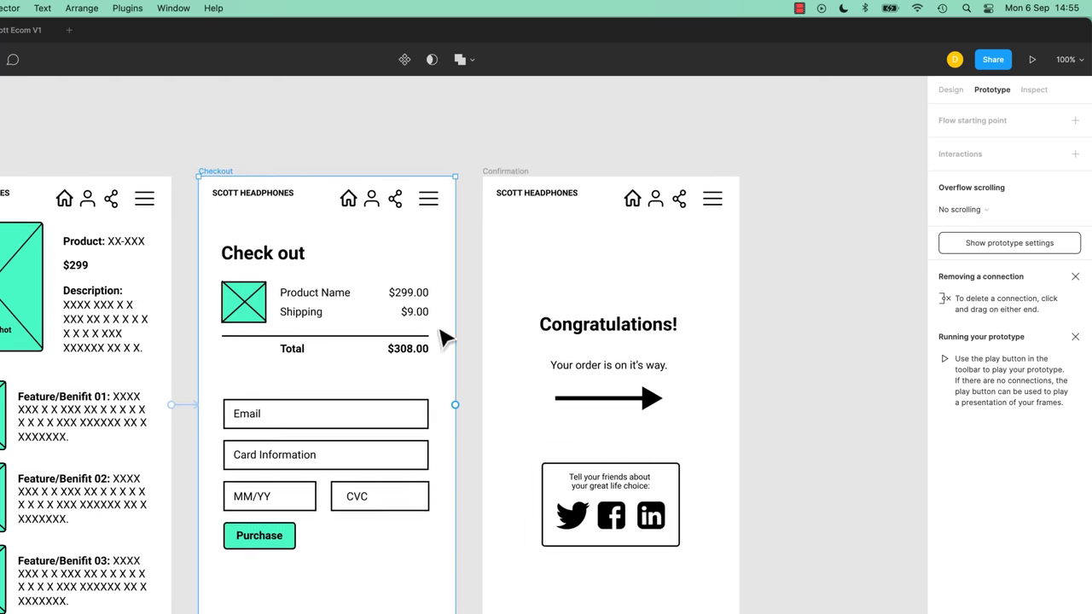
drag(458, 406, 719, 288)
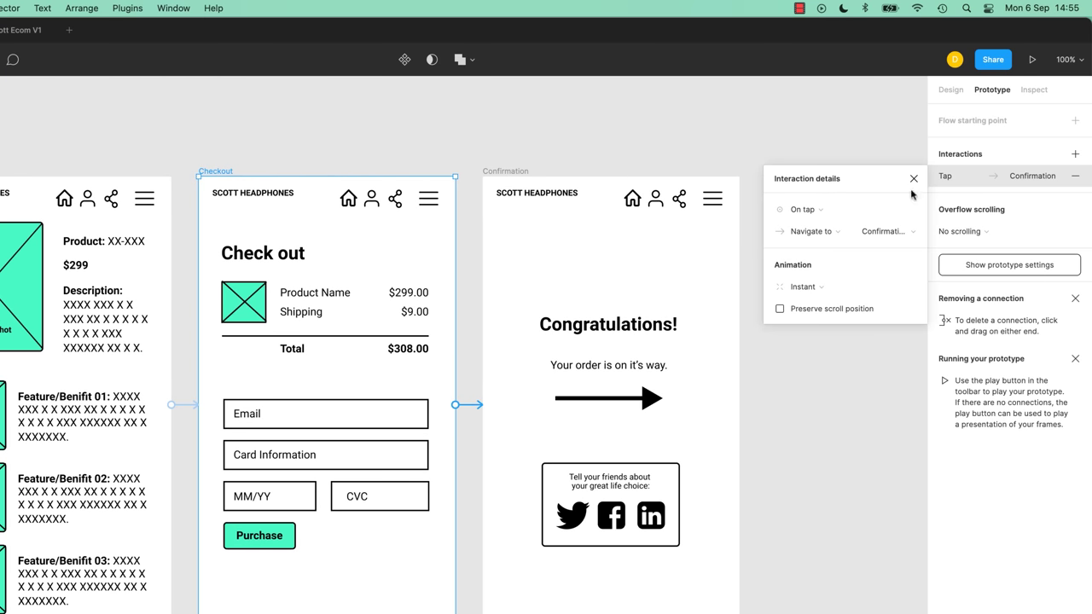
click(1030, 62)
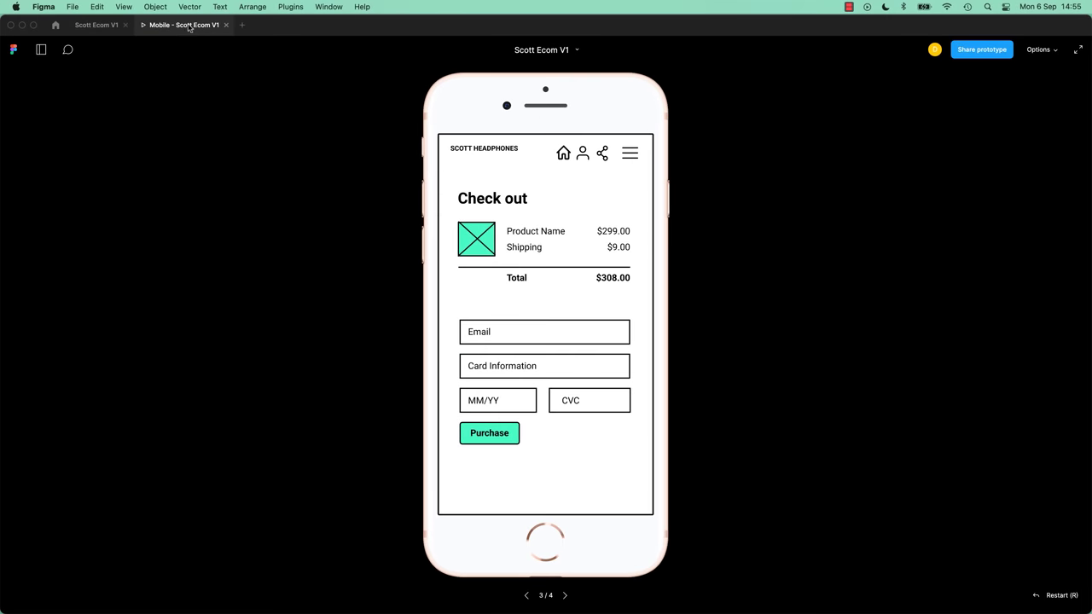
click(96, 27)
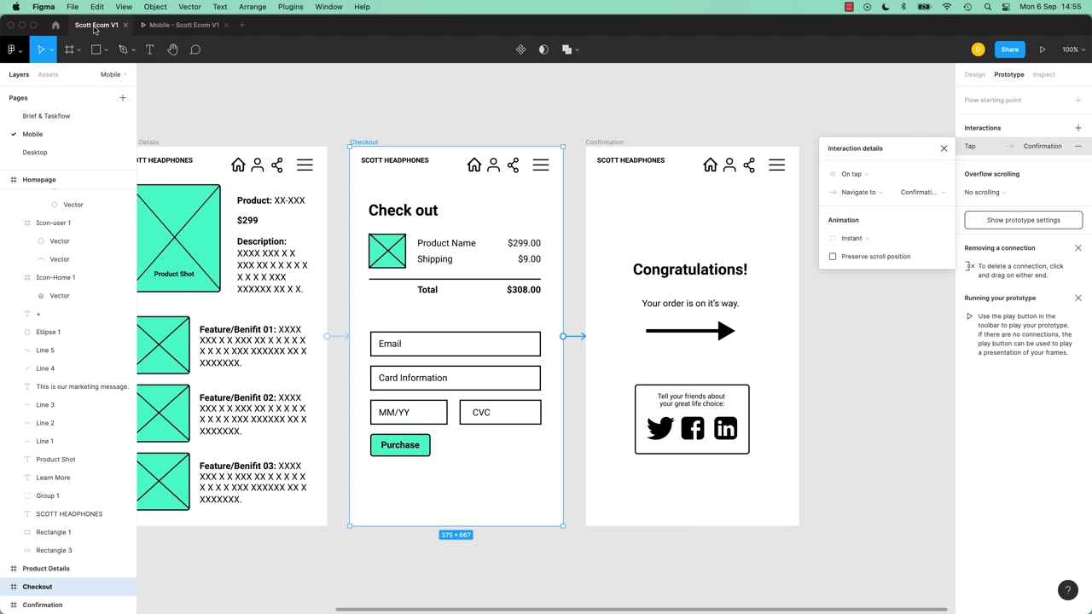
click(187, 28)
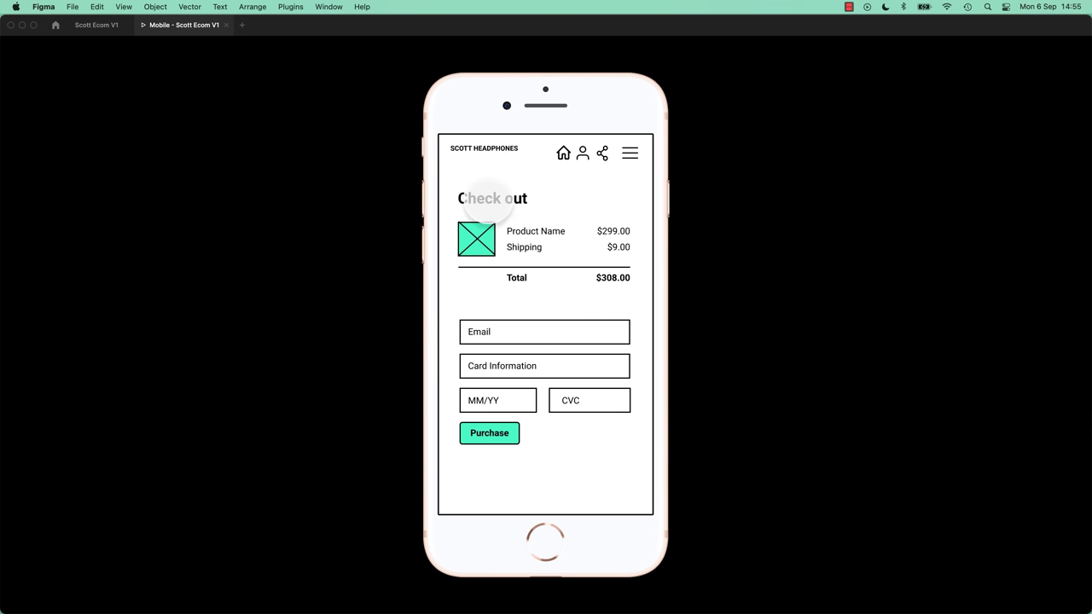
click(98, 30)
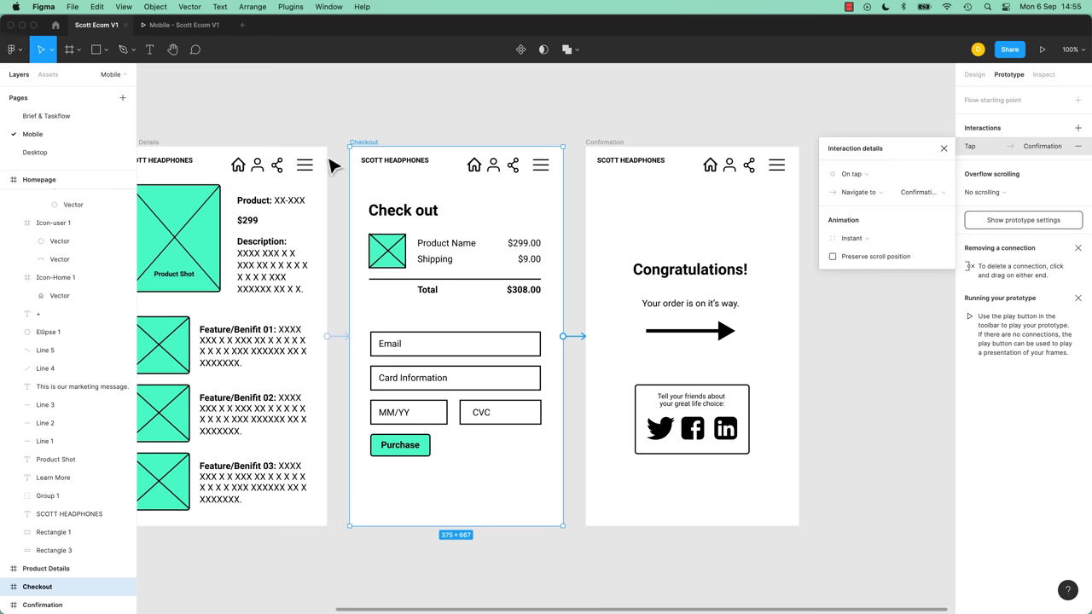
drag(285, 119, 687, 122)
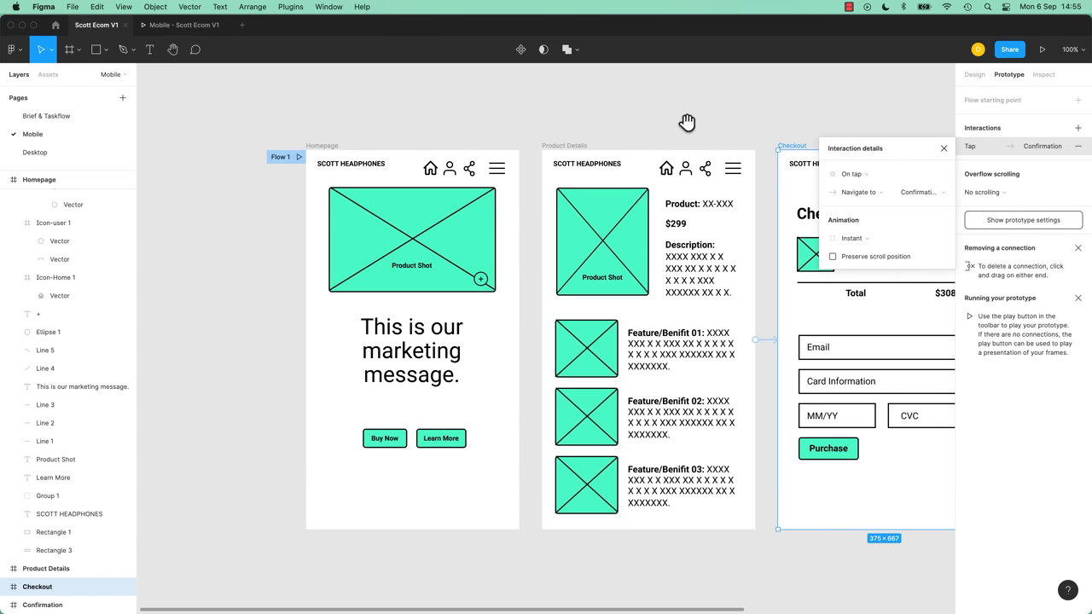
click(334, 148)
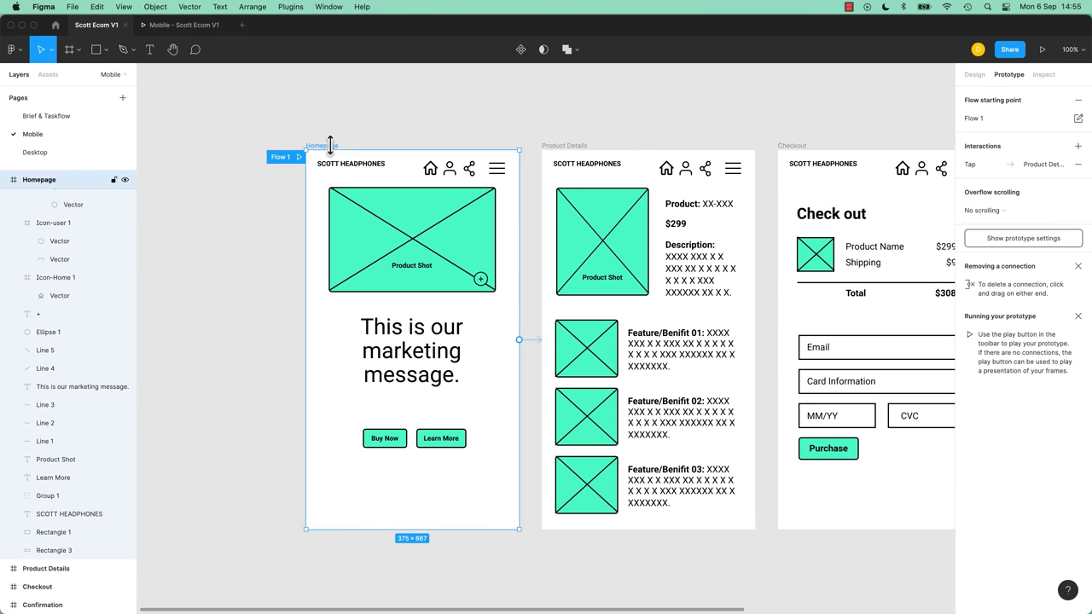
click(1042, 49)
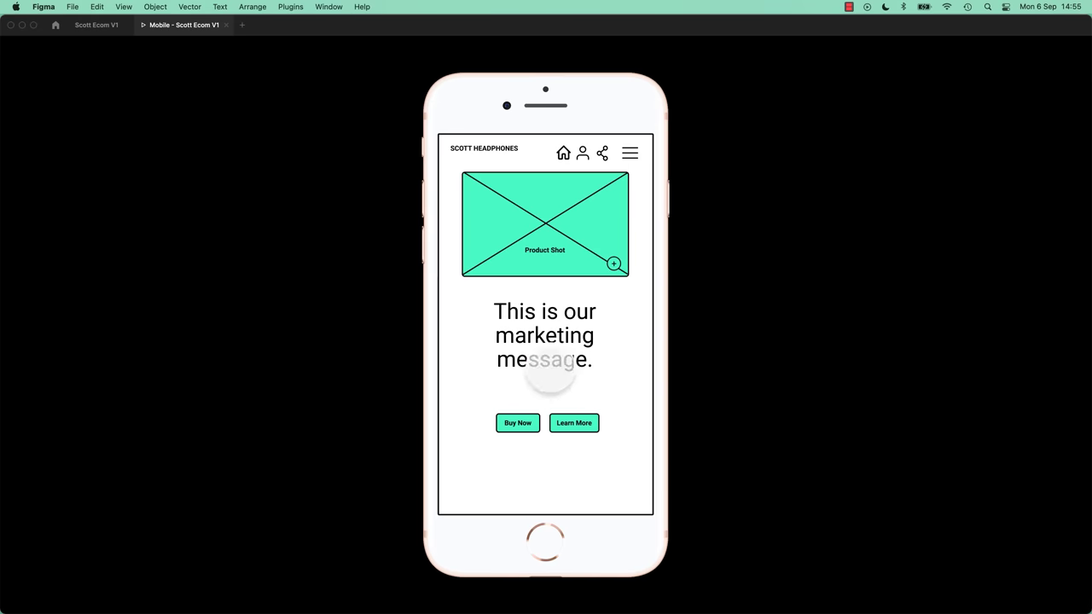
click(564, 296)
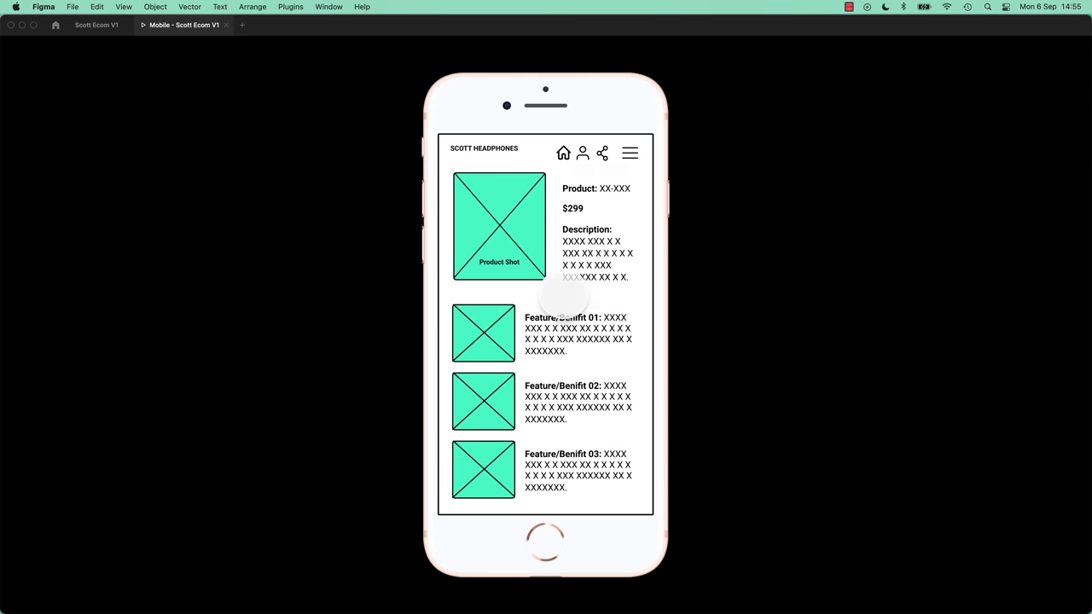
click(563, 296)
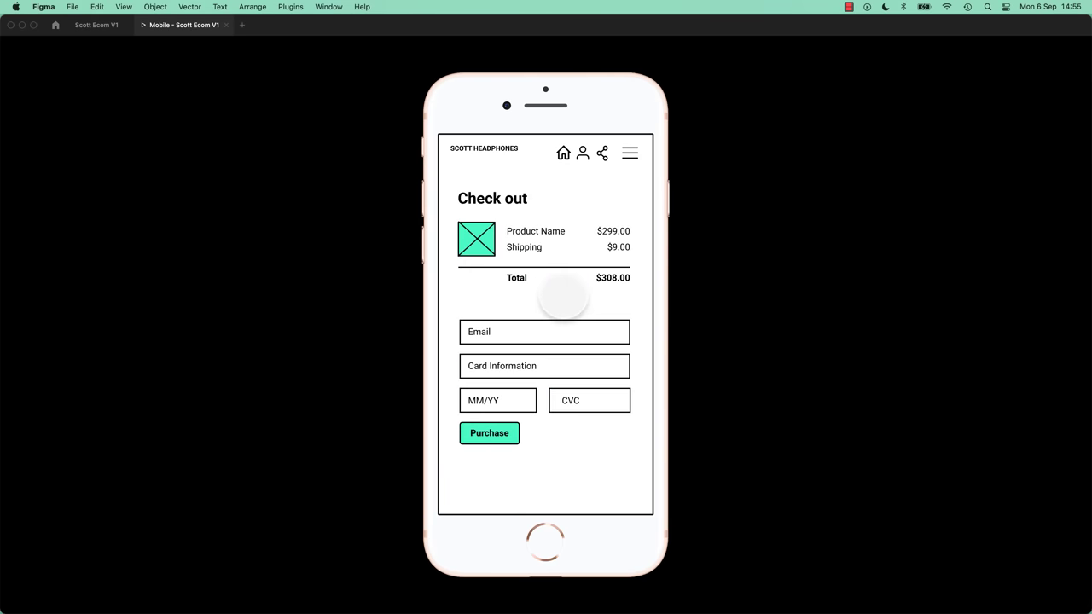
click(564, 296)
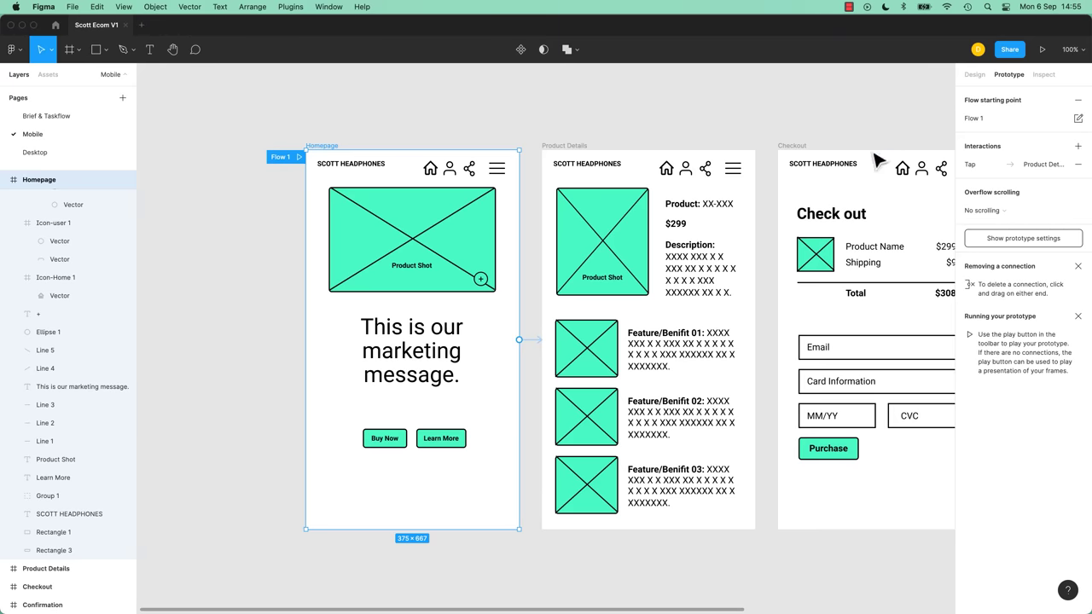
Check the Confirmation connection arrow and replay the prototype from Homepage through Checkout.
drag(843, 148, 337, 159)
click(664, 318)
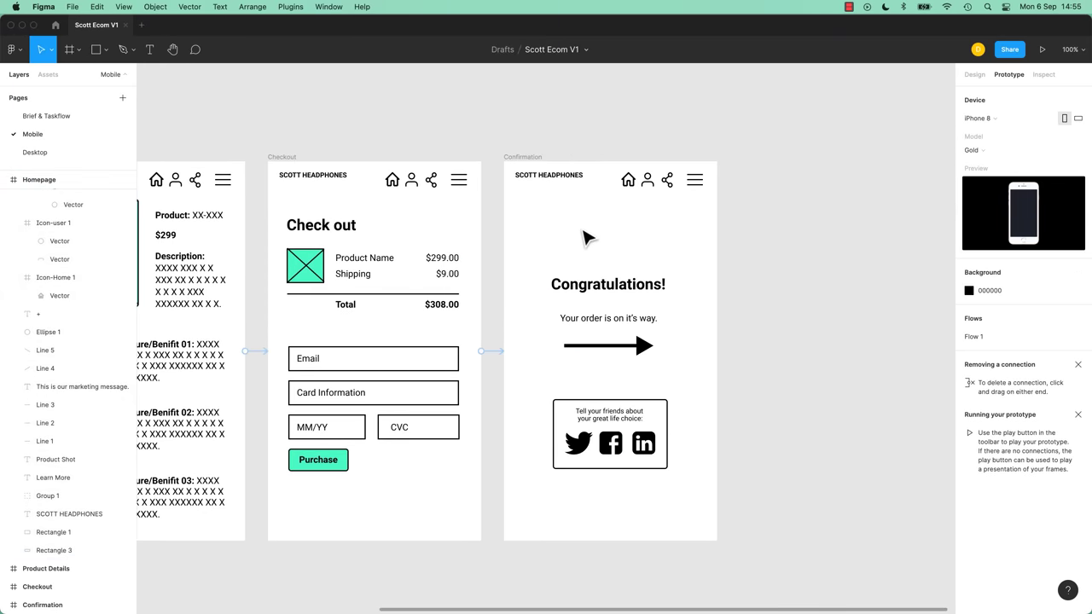
click(646, 347)
click(788, 313)
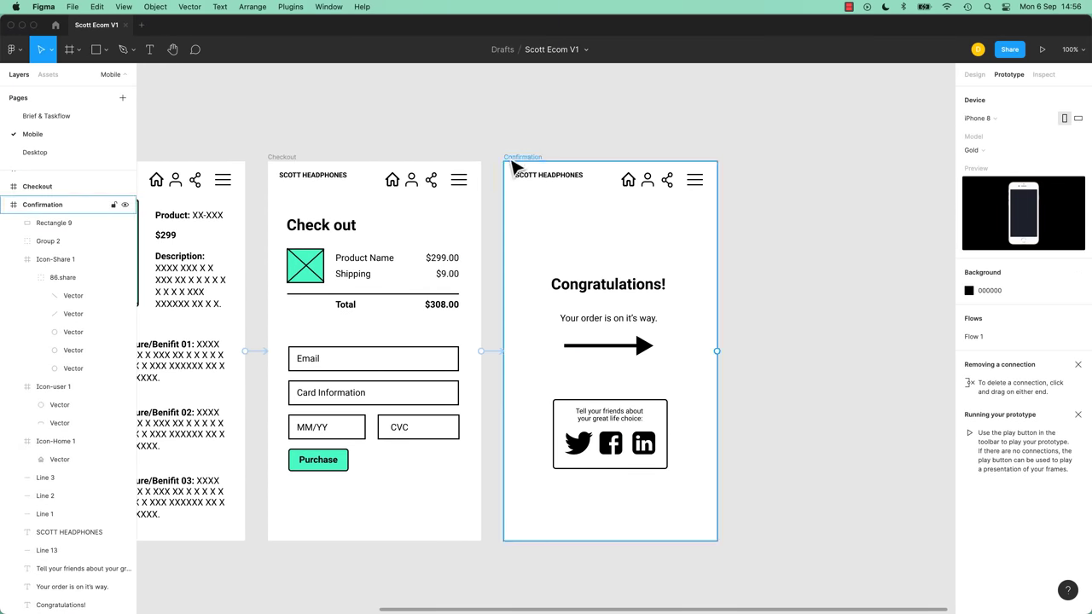
scroll(348, 244, left, 10)
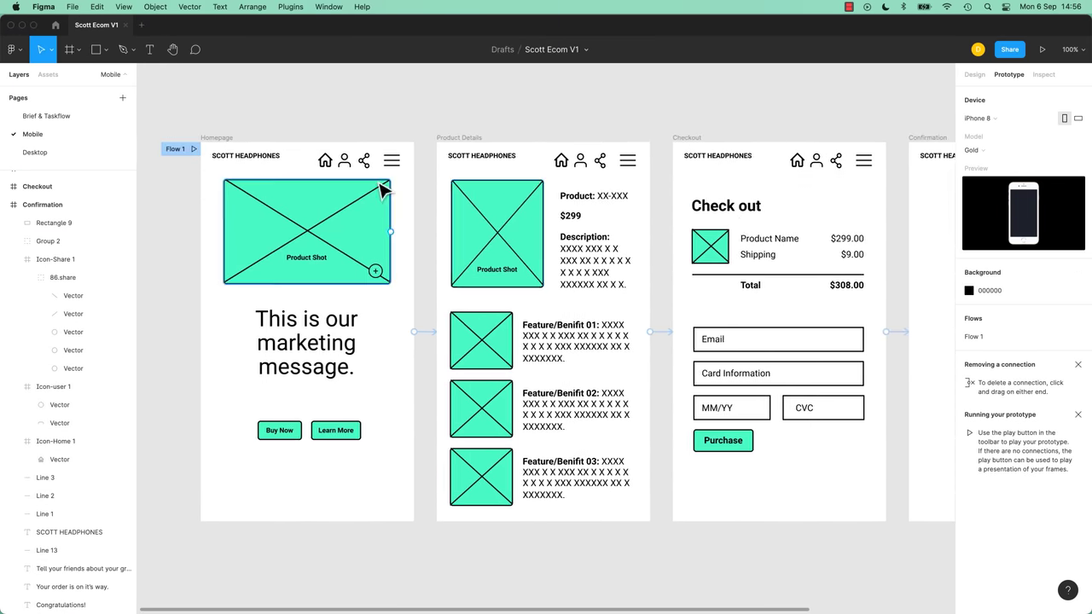
click(225, 145)
click(1041, 47)
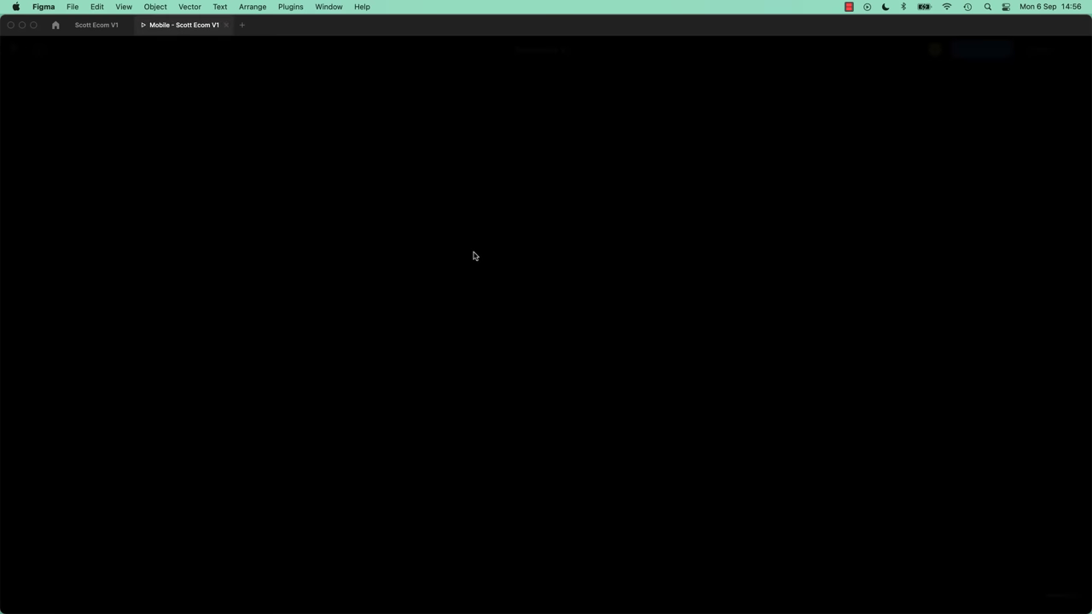
click(595, 376)
click(566, 342)
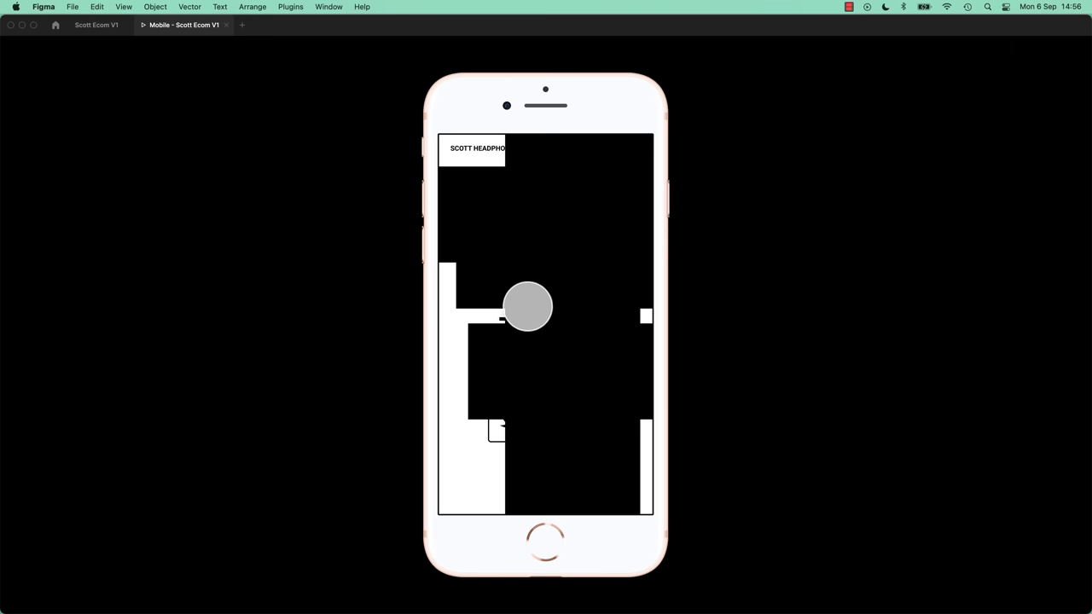
click(96, 24)
Inspect Confirmation's layers: Rectangle 9, Icon-user 1, Line 2, Tell your friends, Congratulations!
click(379, 142)
click(53, 387)
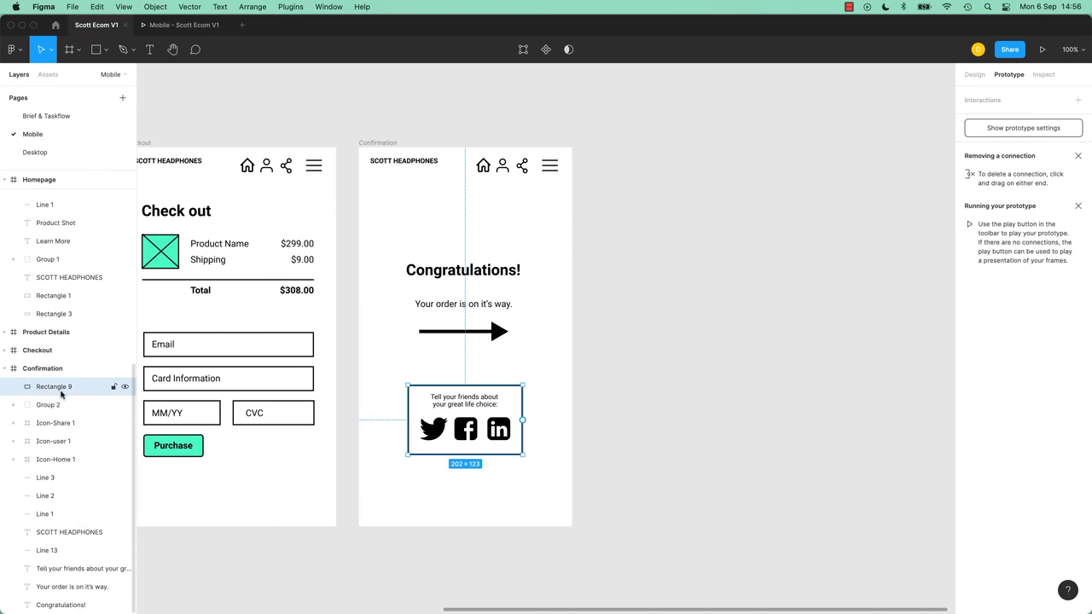
click(69, 443)
click(76, 502)
click(77, 568)
click(73, 605)
key(alt+l)
click(683, 220)
Zoom out to all frames and play the prototype once more.
key(shift+1)
click(1042, 49)
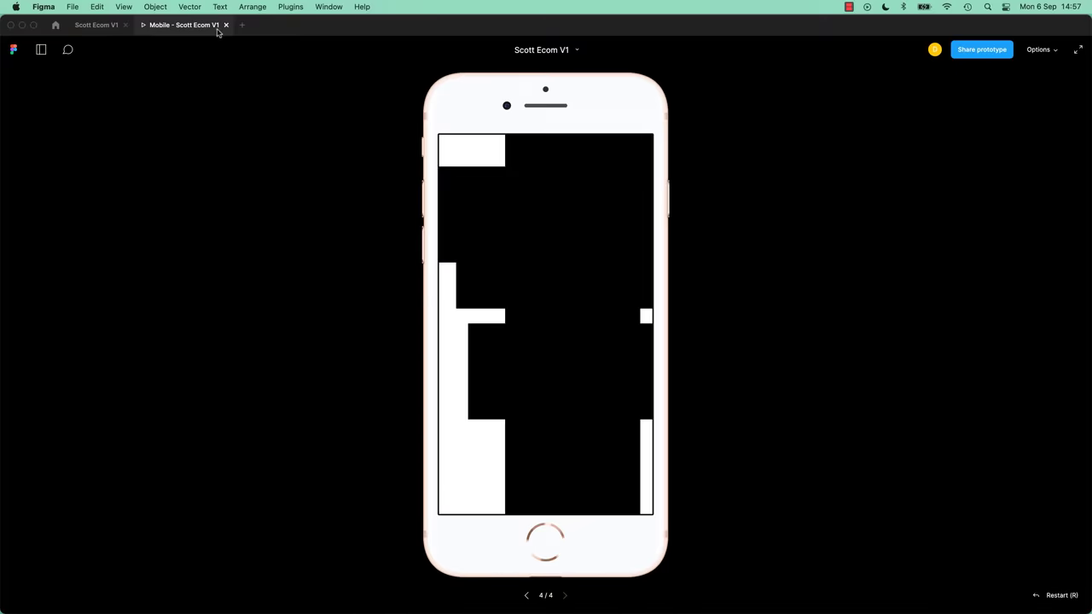
click(226, 25)
Duplicate the Confirmation frame, relink Checkout to Confirmation, and test-play from Checkout.
key(ctrl+d)
click(151, 143)
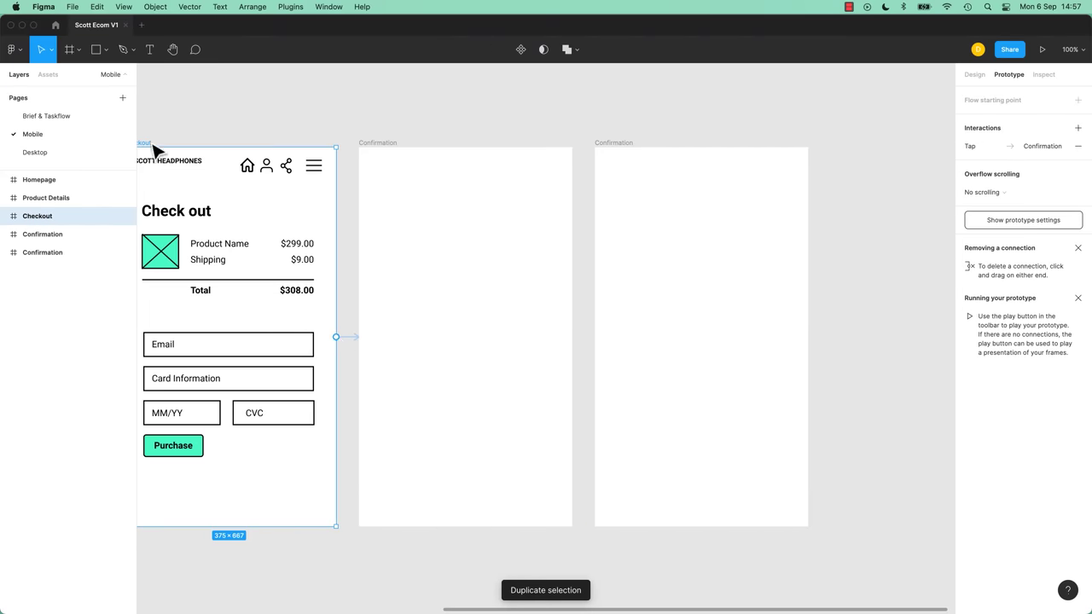
drag(336, 337, 432, 261)
click(1042, 48)
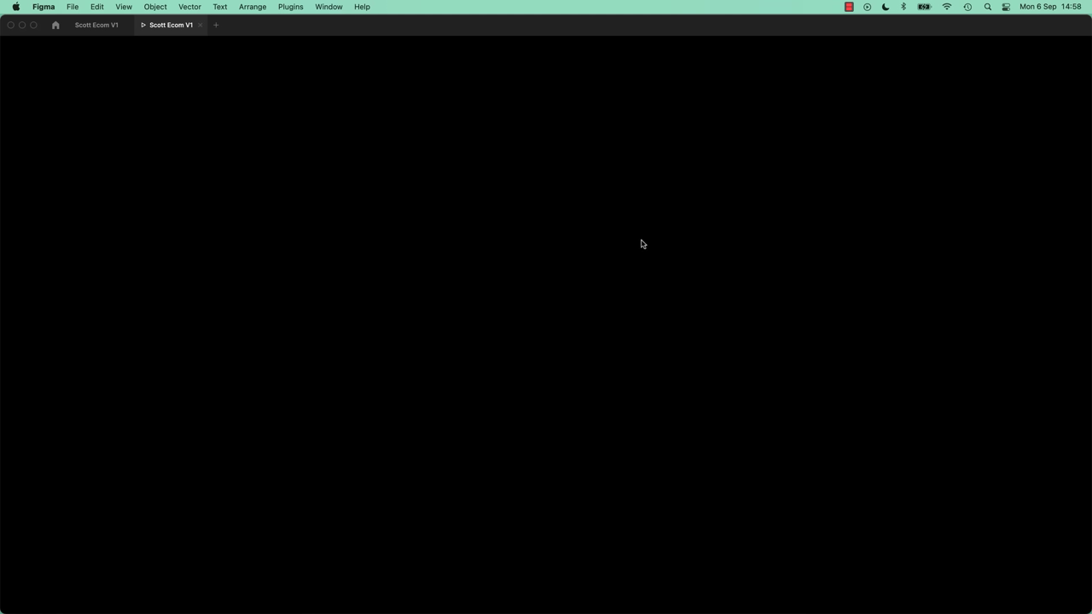
key(super+w)
Review the Product Details and Checkout connection settings, then replay the prototype.
scroll(790, 258, left, 5)
click(709, 324)
click(781, 120)
click(384, 134)
click(358, 326)
click(599, 327)
click(622, 93)
key(alt+super+Return)
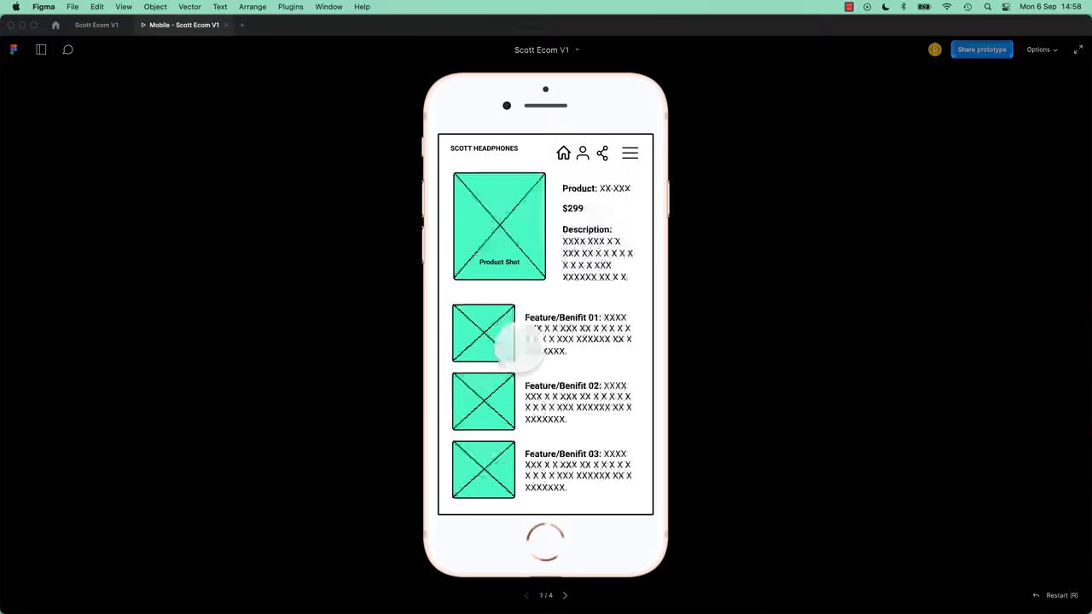
key(super+w)
Undo the extra Confirmation frame and replay the prototype to check the flow.
click(708, 327)
scroll(649, 256, right, 5)
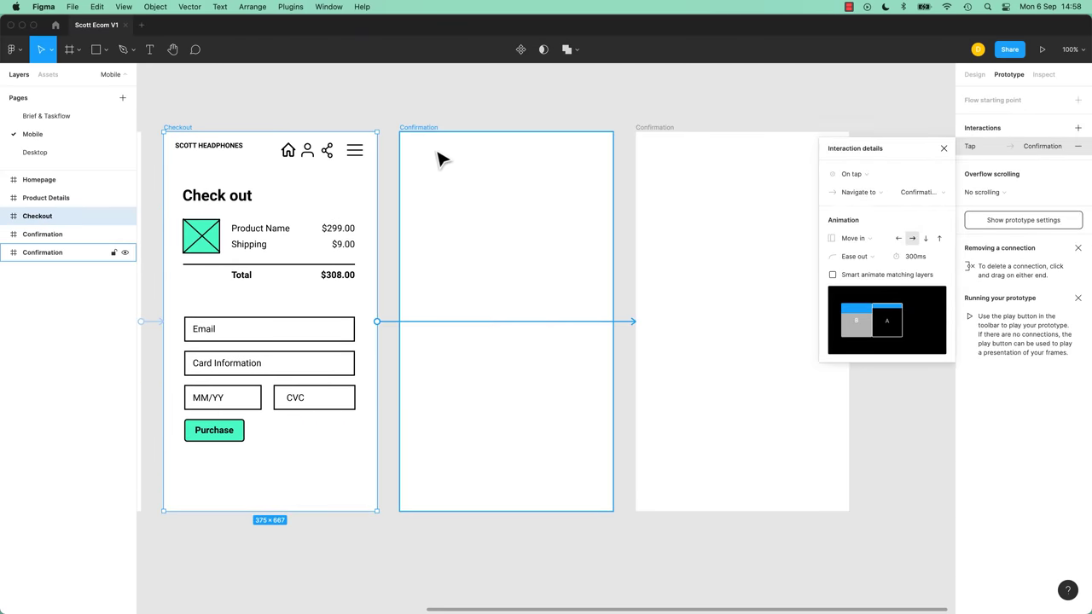
key(super+z)
key(super+z)
key(super+v)
key(super+a)
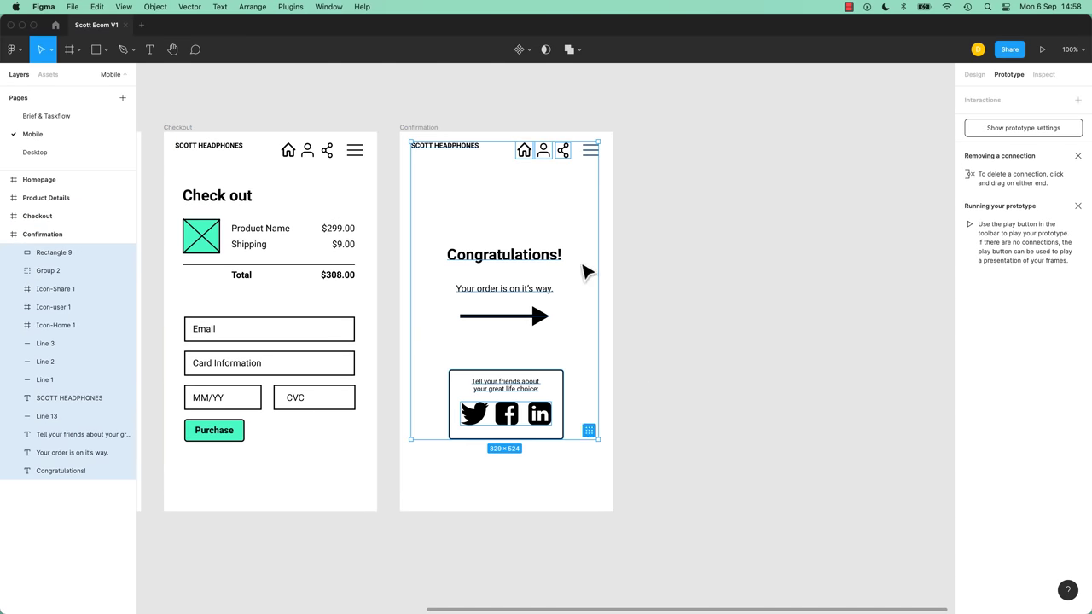
key(super+z)
key(super+z)
key(super+z)
key(super+z)
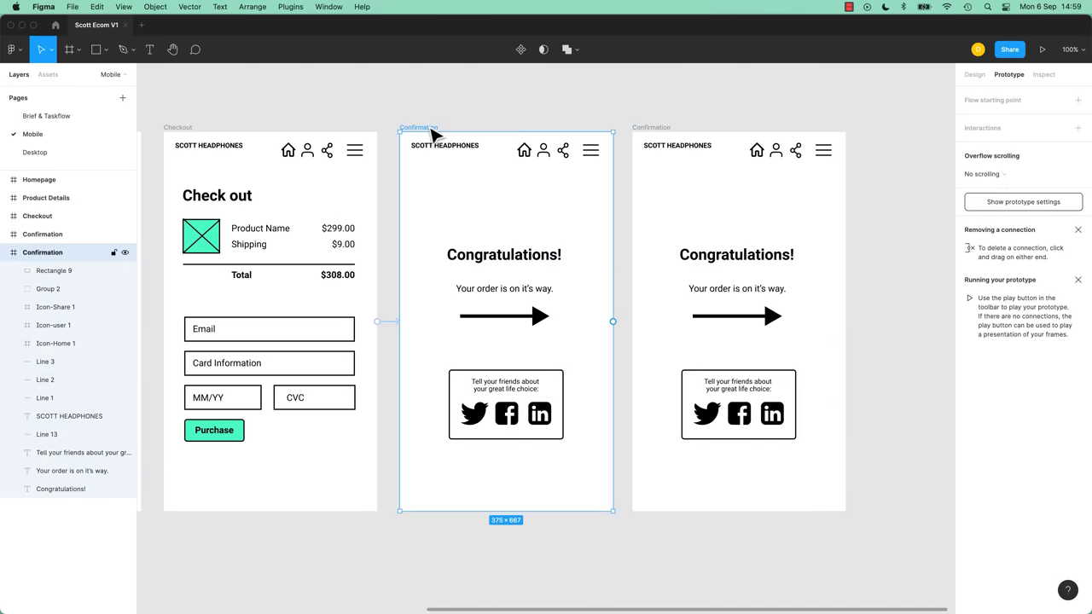
click(535, 240)
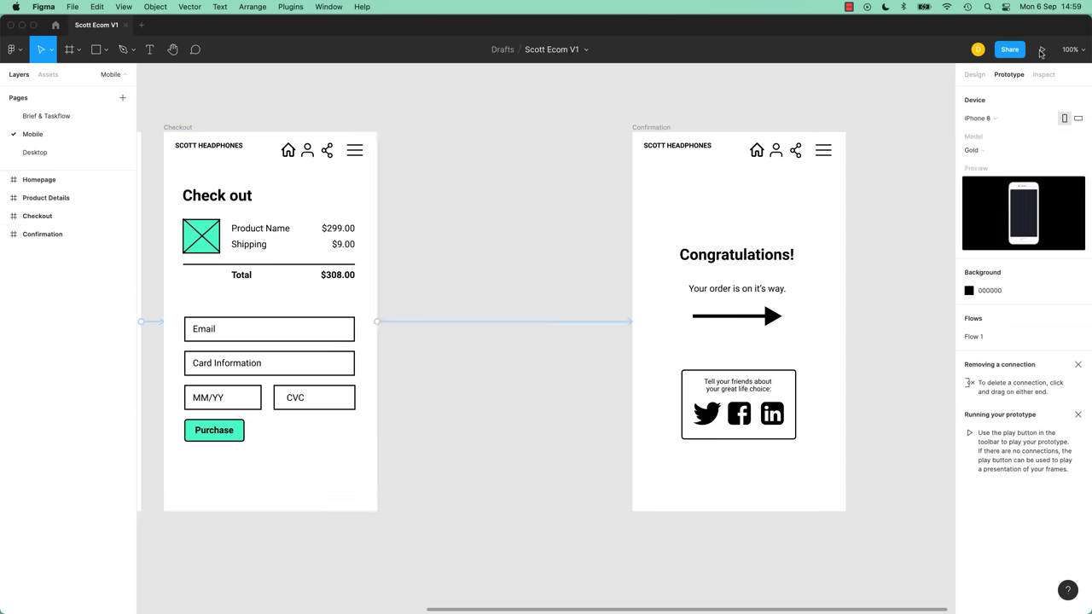
key(alt+super+Return)
key(super+w)
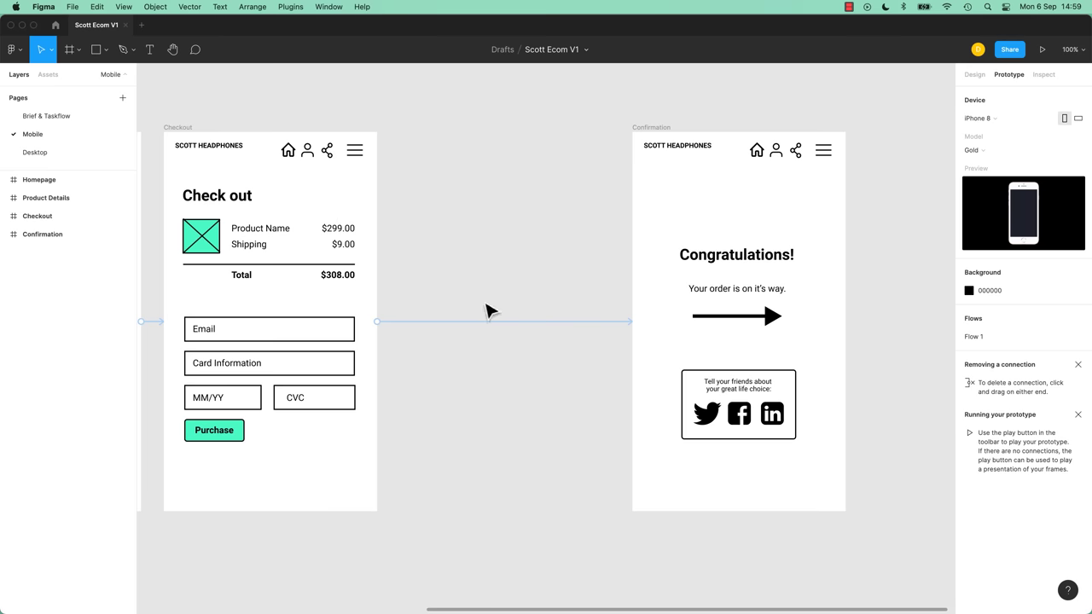
Try moving Confirmation beside Checkout, then undo back to a single Confirmation frame.
click(654, 129)
drag(661, 135, 441, 156)
key(super+z)
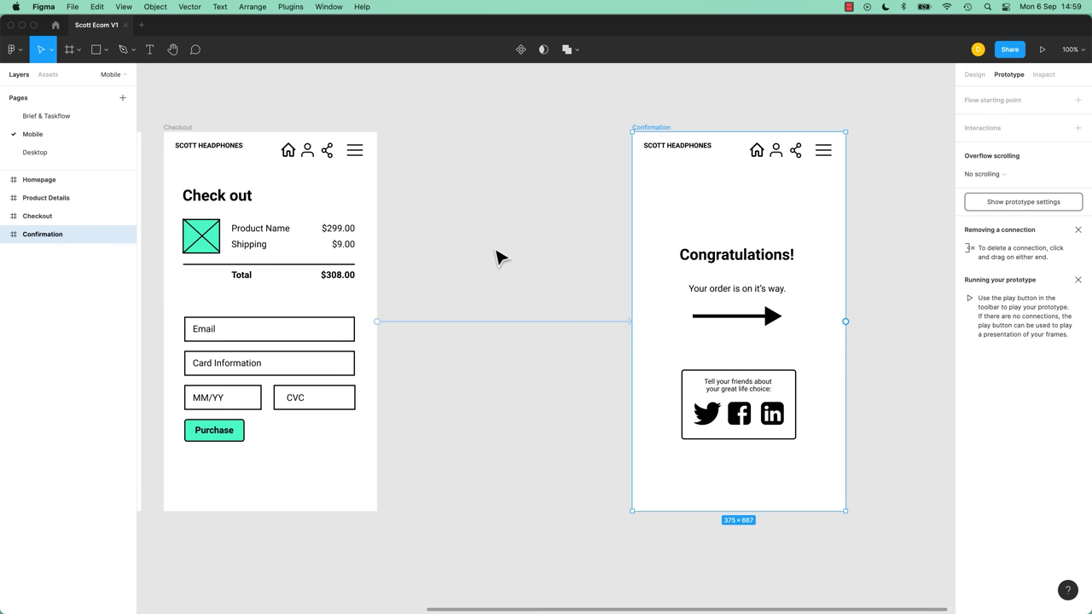
key(super+z)
key(super+z)
key(super+z)
key(super+z)
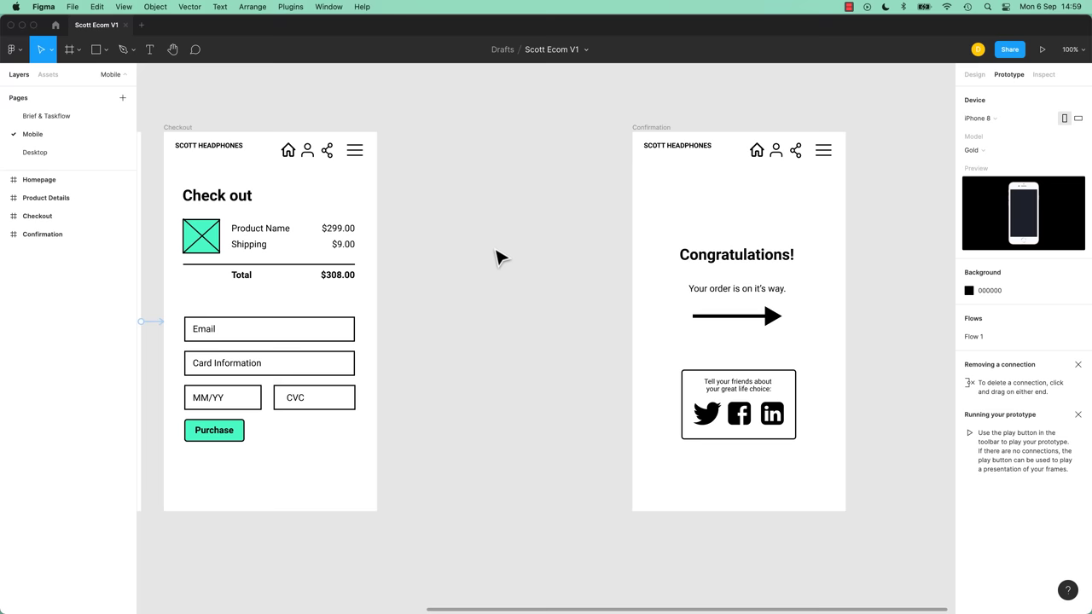
key(super+shift+z)
click(591, 118)
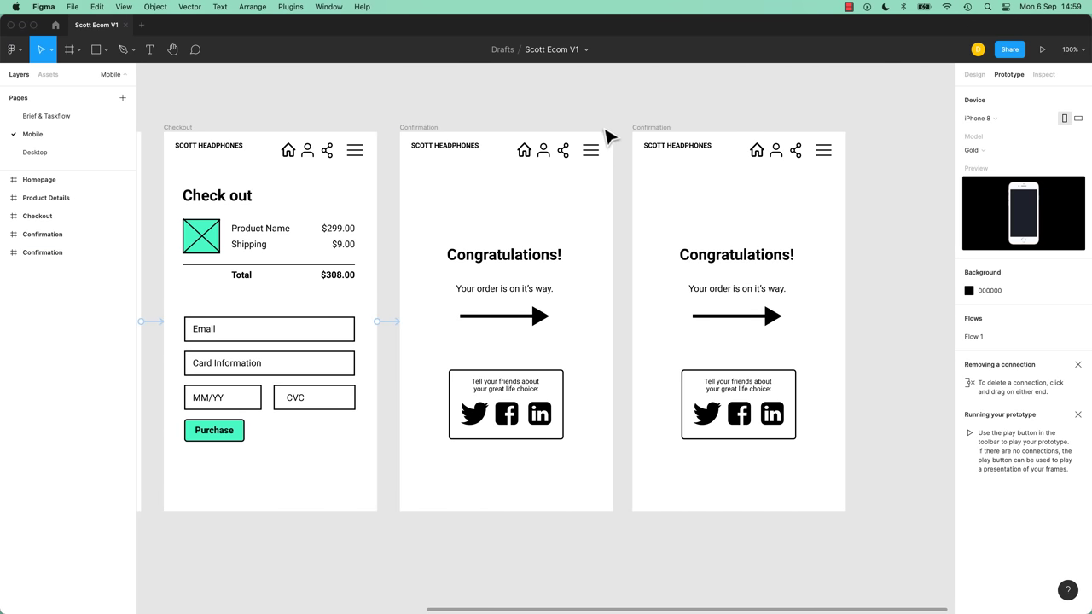
key(super+z)
key(super+z)
key(super+z)
Delete the home, user and share icons from Confirmation's header and preview the prototype.
click(549, 156)
drag(517, 109, 575, 190)
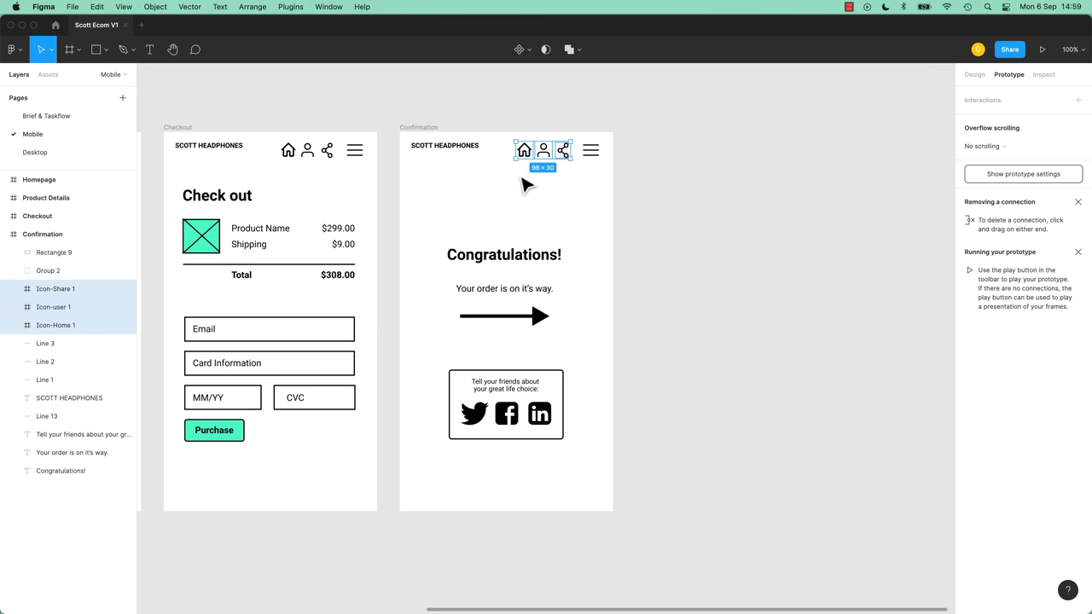
key(Delete)
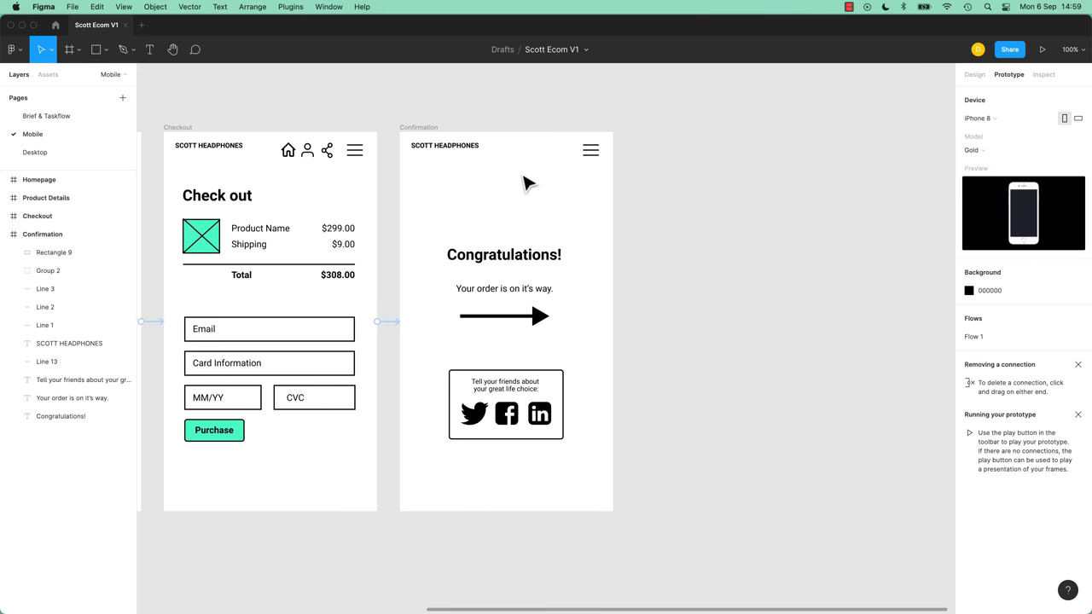
click(1038, 50)
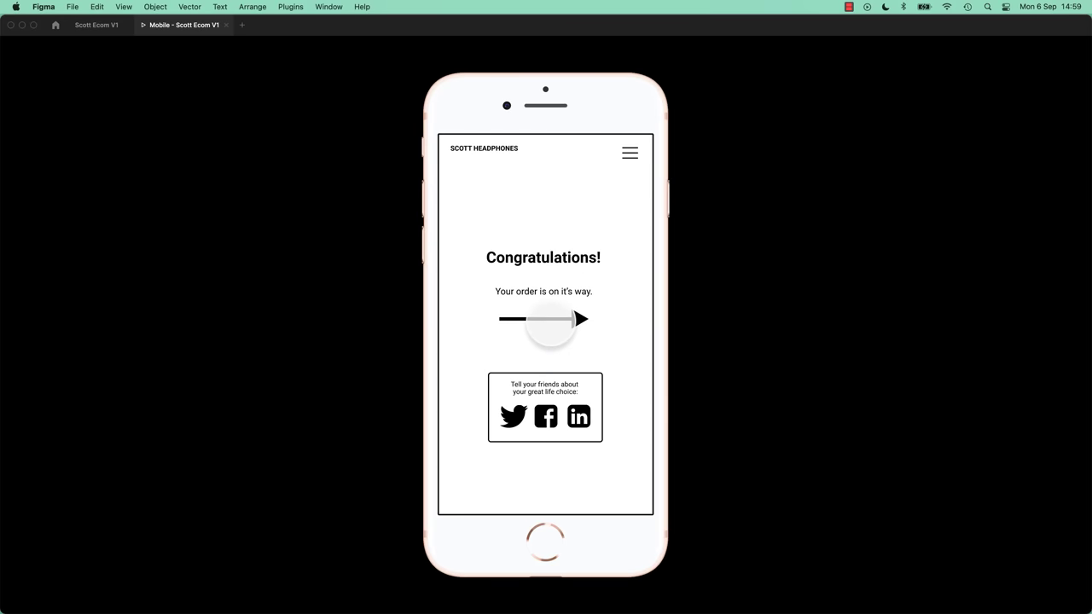
Close the preview and paste the home, user and share icons back onto Confirmation.
click(226, 25)
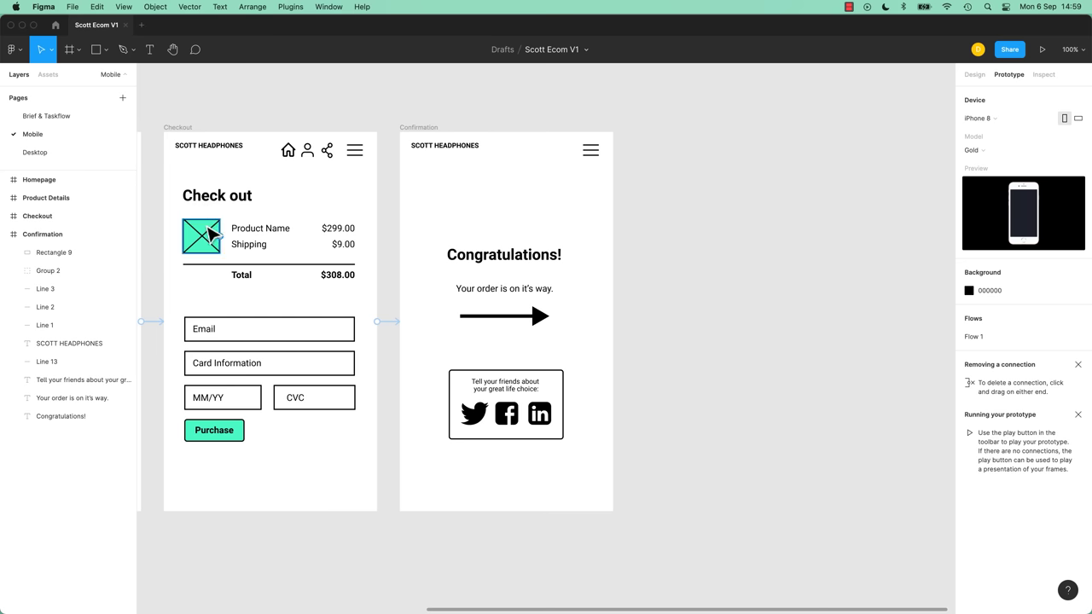
key(super+v)
click(723, 267)
scroll(685, 232, left, 5)
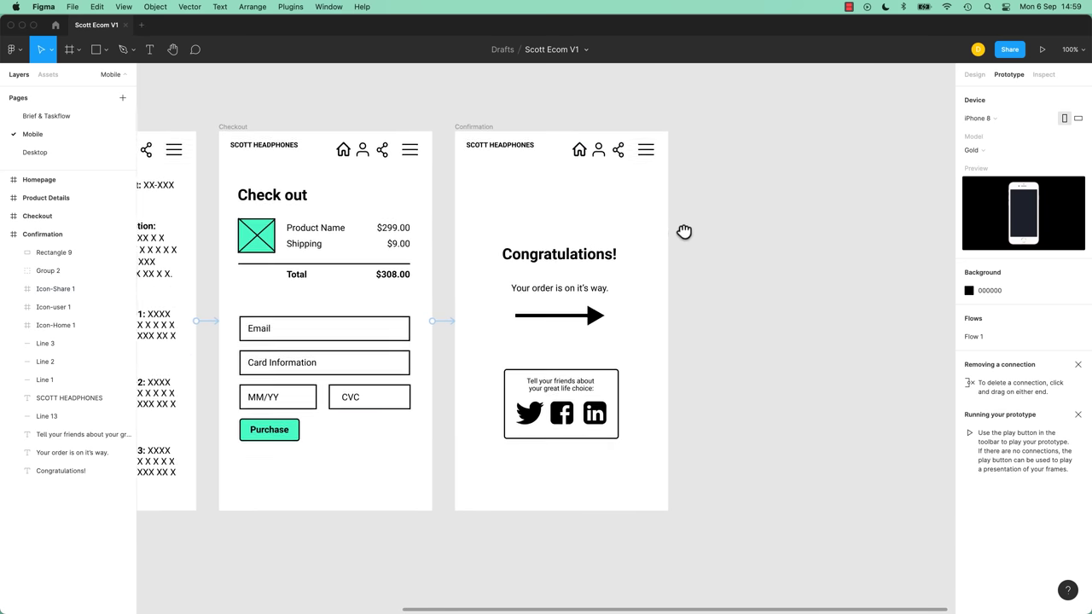
click(579, 129)
click(578, 128)
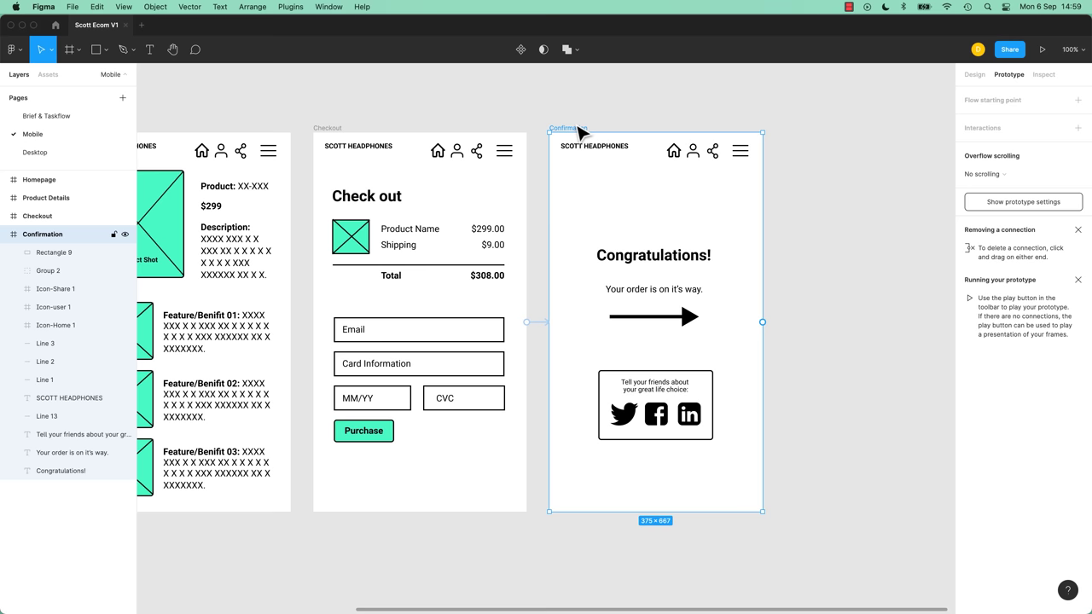
click(671, 122)
drag(666, 112, 572, 129)
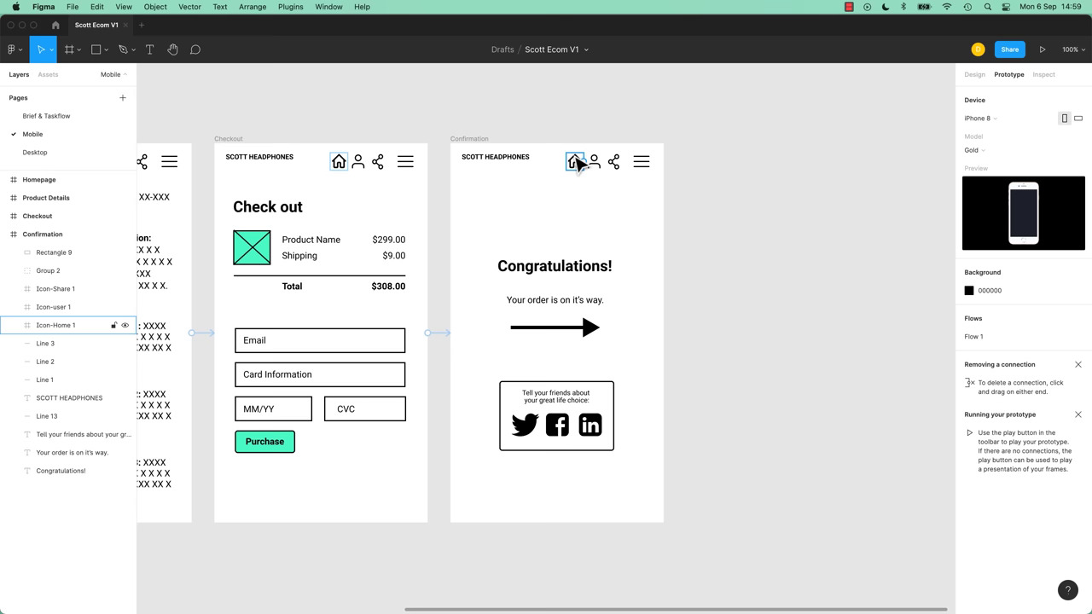
Test-delete Confirmation's three header icons, then undo to keep them.
drag(566, 128, 626, 194)
key(Delete)
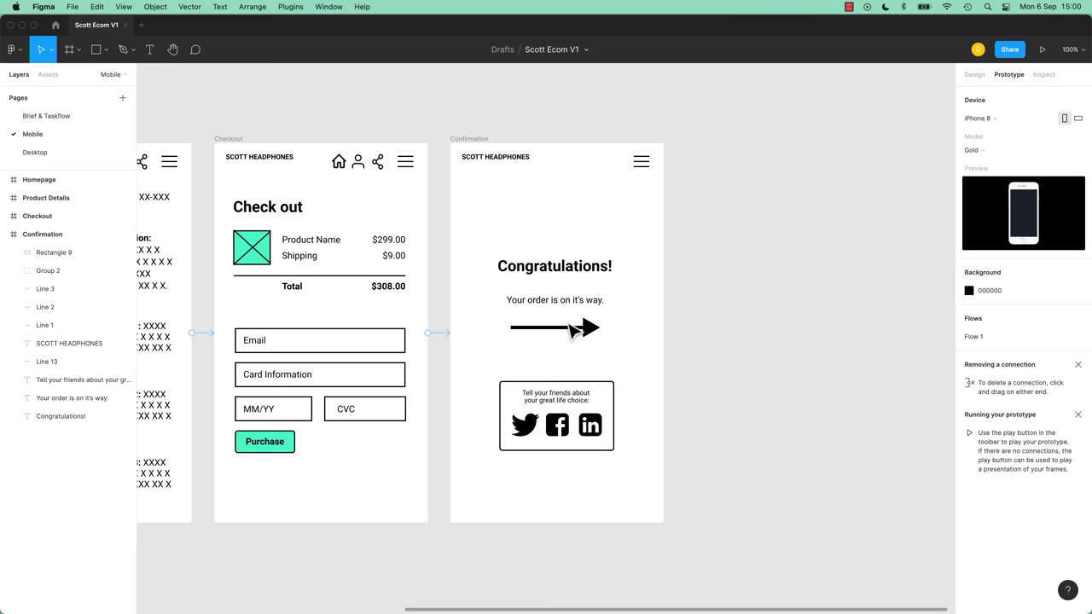
key(super+z)
click(676, 236)
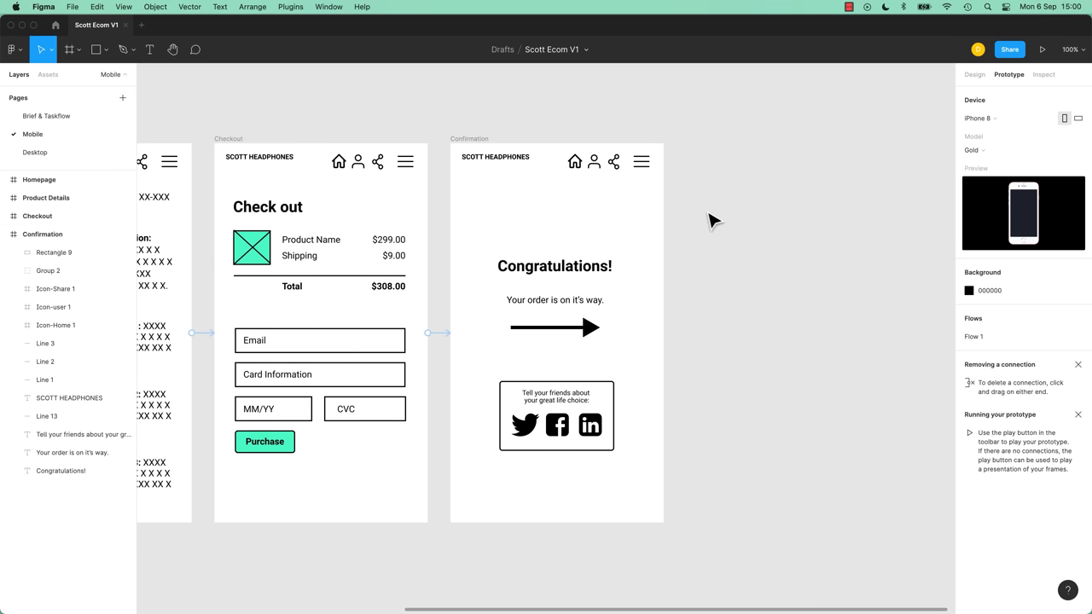
Test-delete the Confirmation frame, undo it, and pan across the frames.
click(487, 143)
key(Delete)
key(super+z)
click(470, 114)
drag(470, 114, 551, 114)
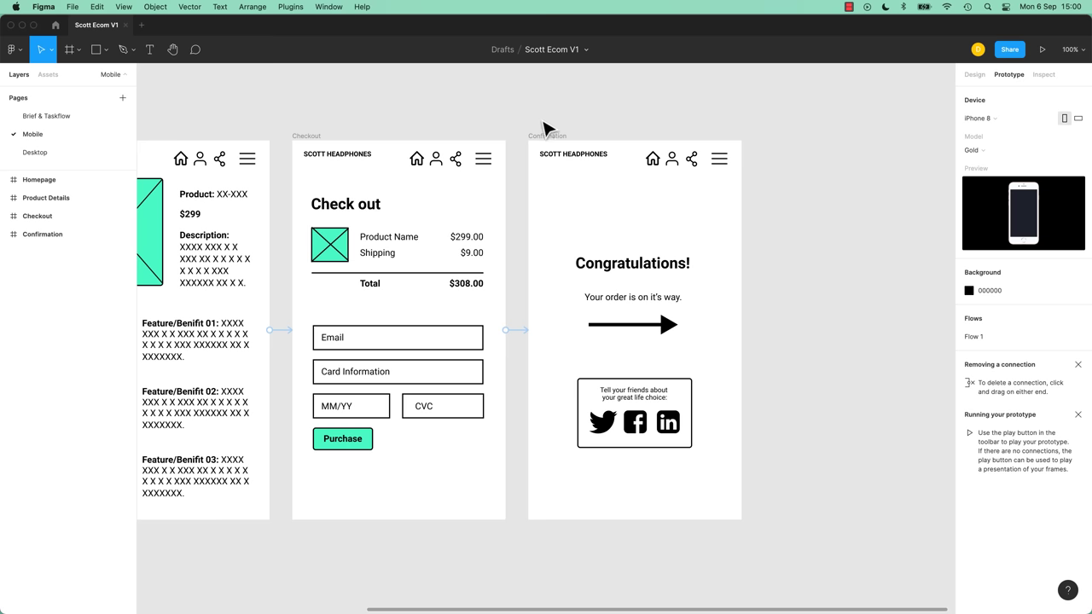
scroll(683, 137, left, 5)
scroll(678, 139, right, 2)
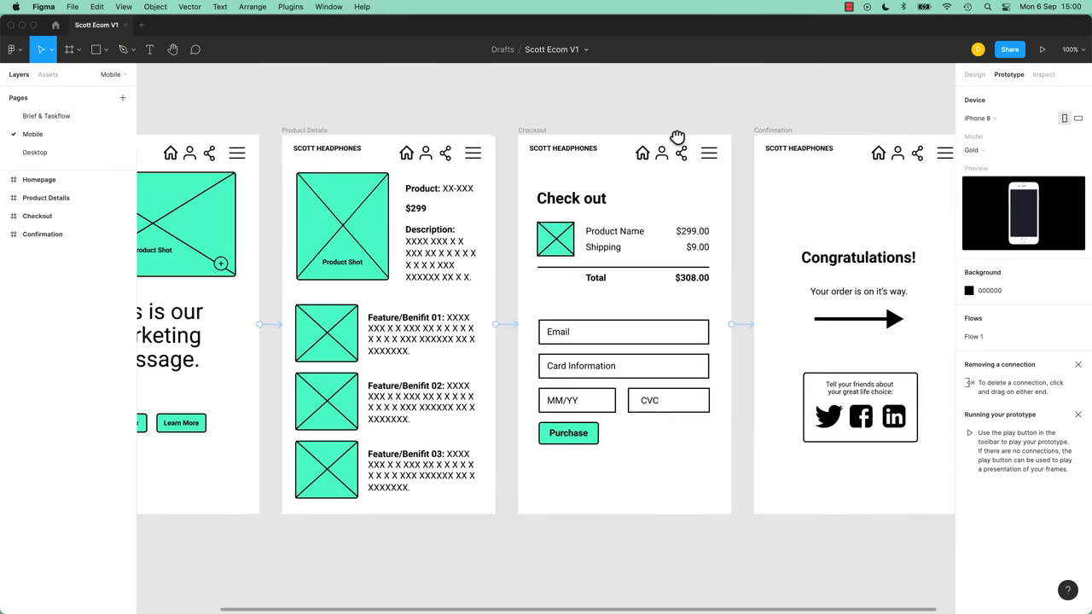
scroll(542, 133, left, 1)
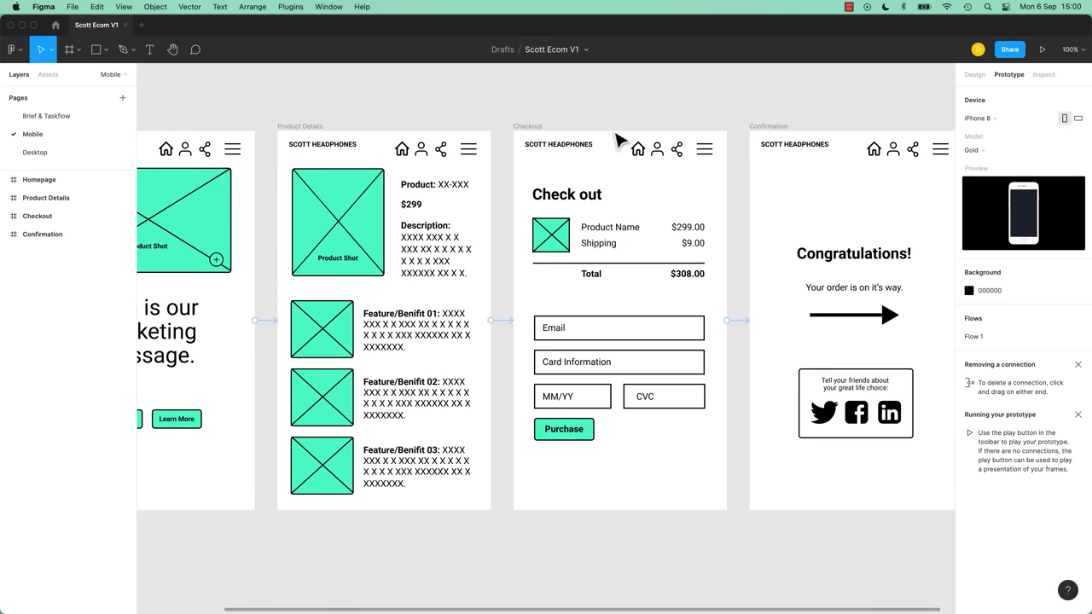
Play the prototype from the marketing screen through product details and checkout to Congratulations.
click(1044, 51)
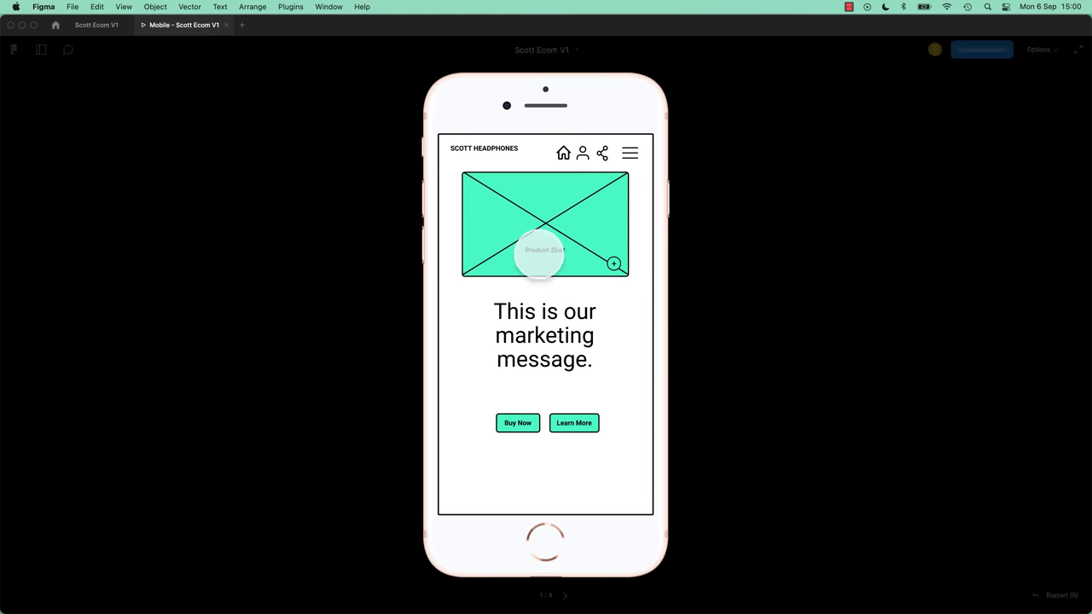
click(539, 255)
click(543, 316)
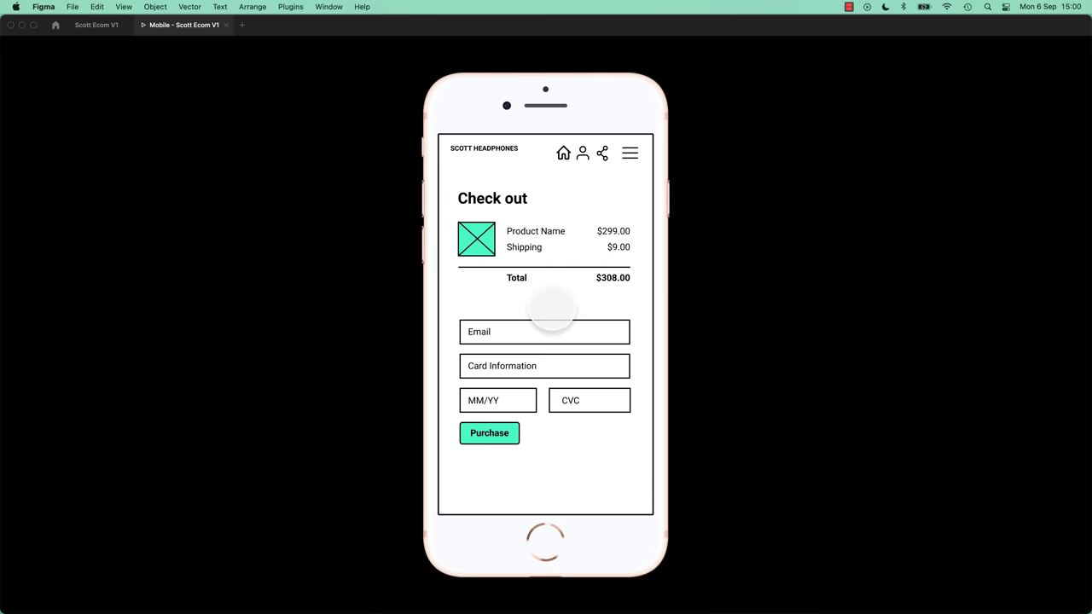
click(553, 311)
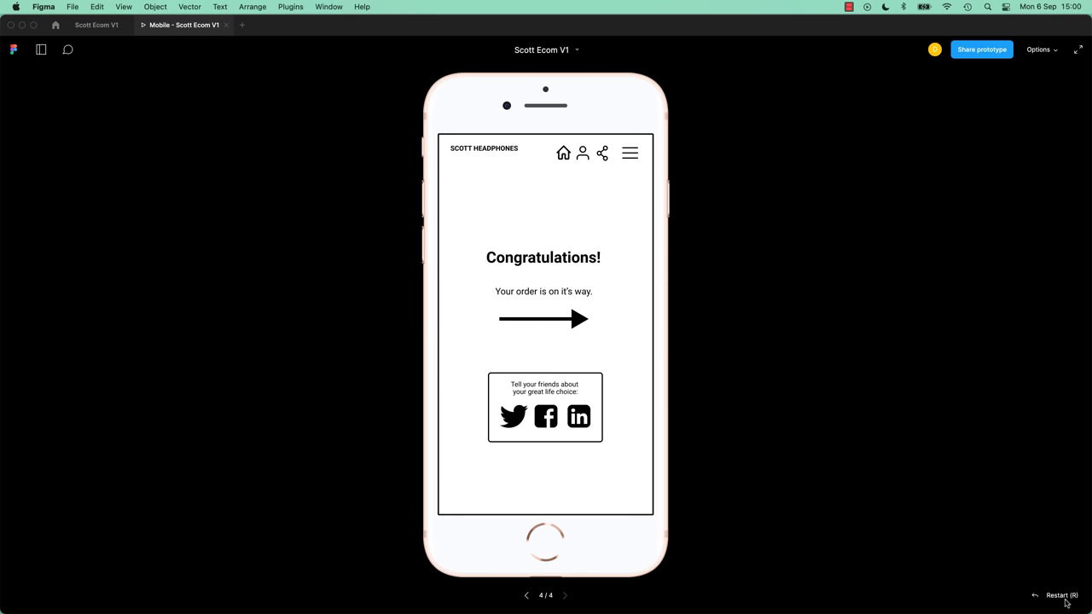
Restart the prototype, step back to the marketing screen, then forward to Congratulations.
key(r)
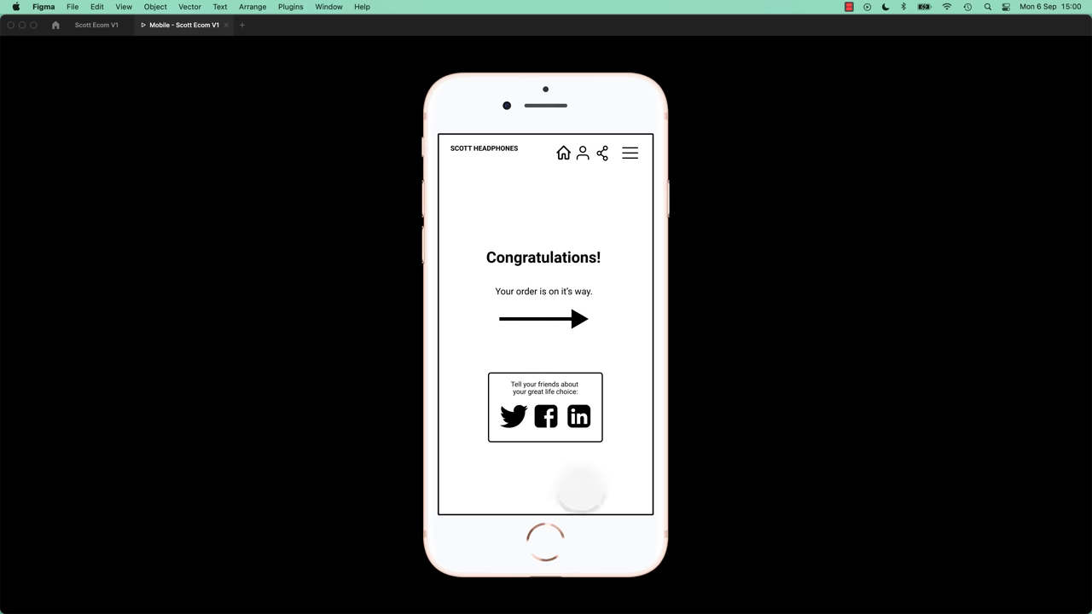
click(528, 597)
click(527, 598)
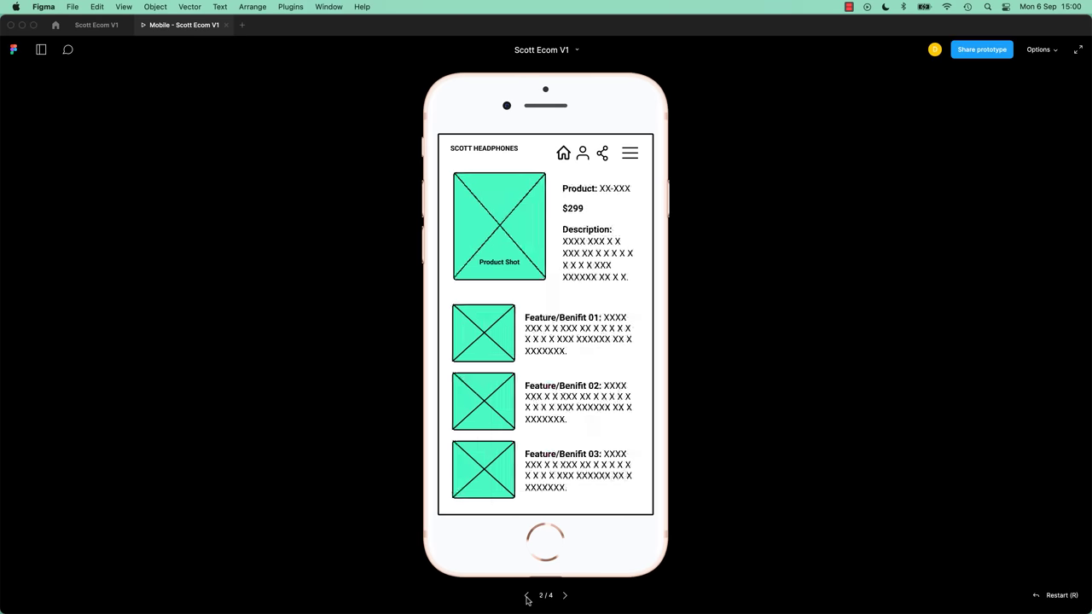
click(528, 598)
click(565, 597)
click(564, 596)
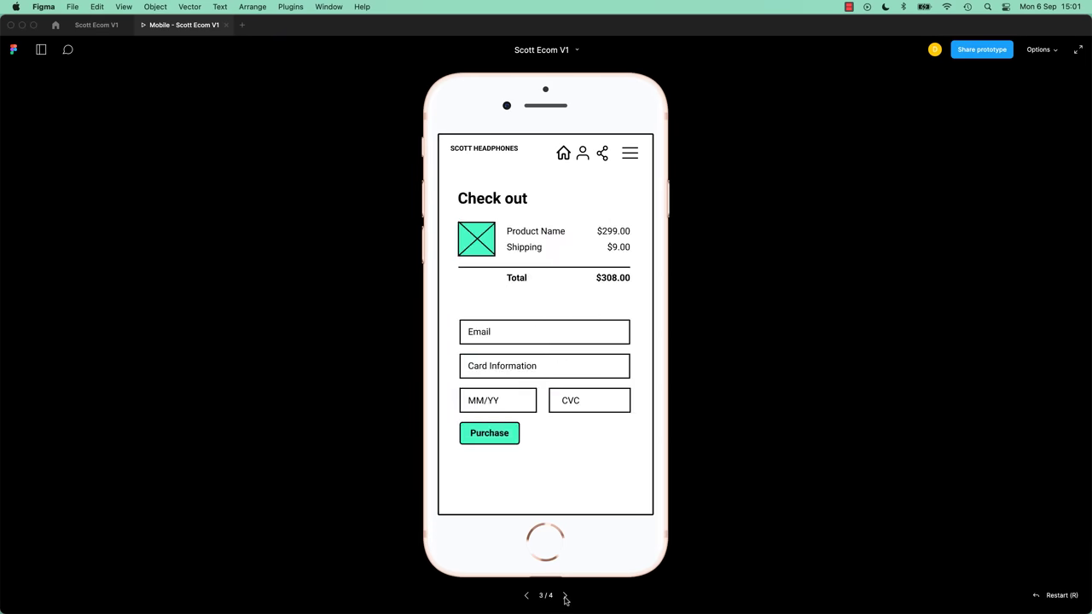
click(565, 596)
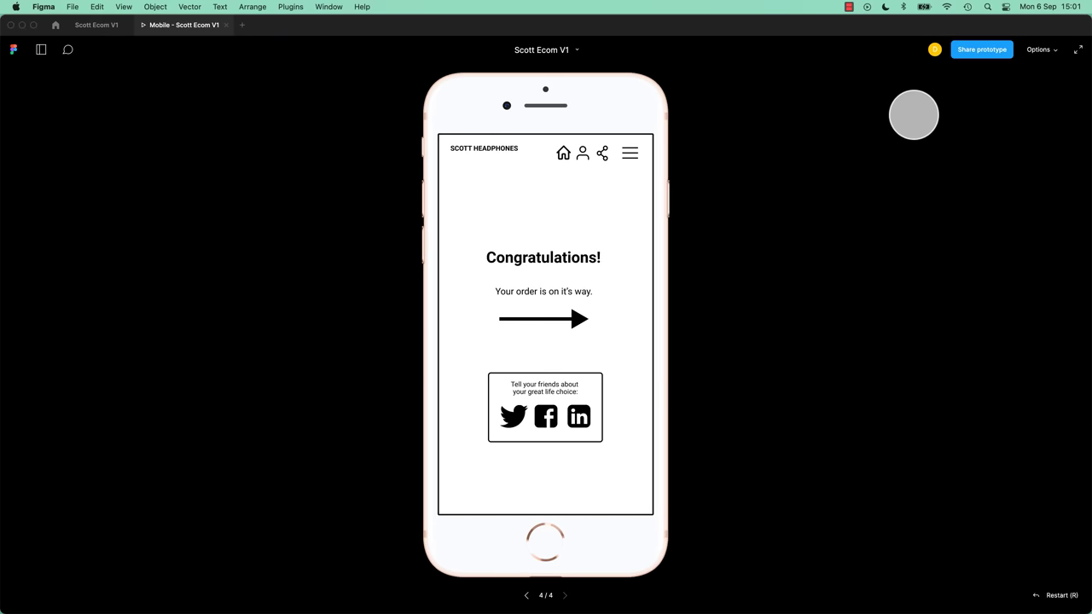
Set the prototype to 100% – Display at full size, trying full screen and toolbar toggling.
click(1056, 52)
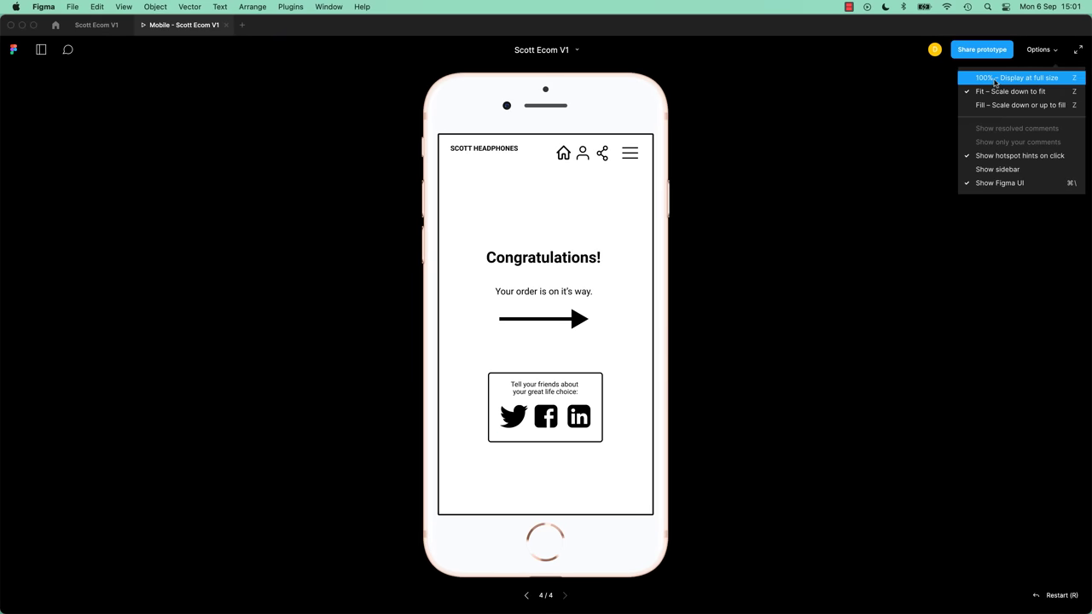
click(991, 79)
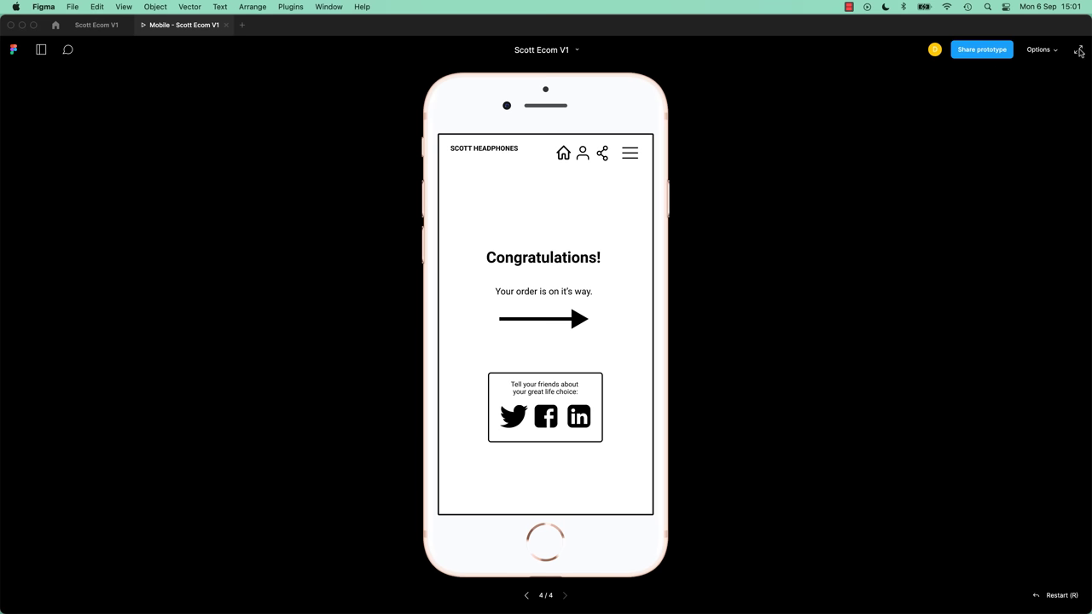
click(1079, 51)
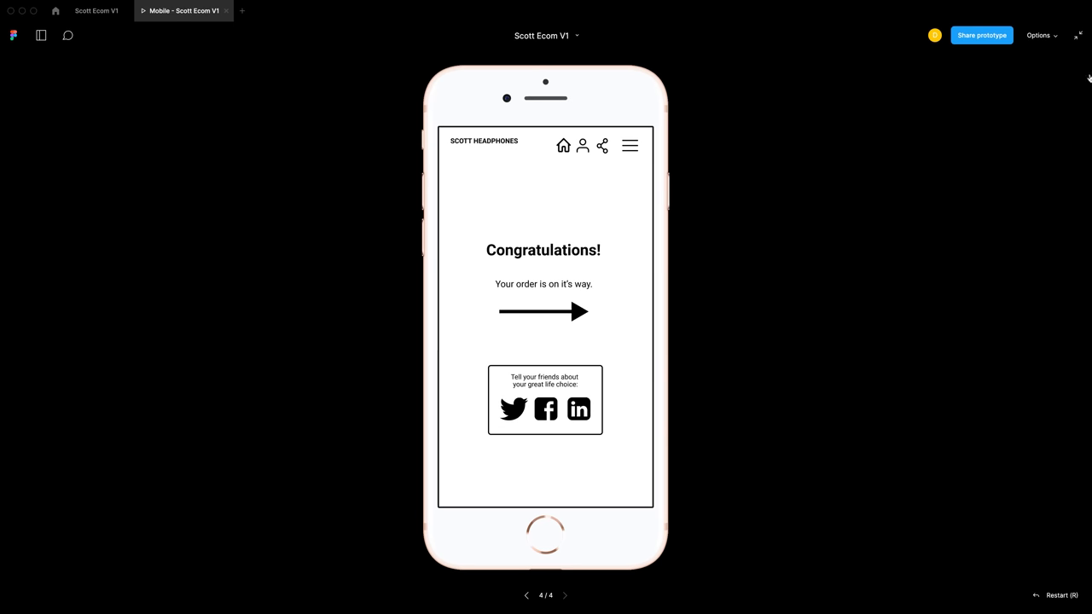
click(1080, 35)
click(1045, 51)
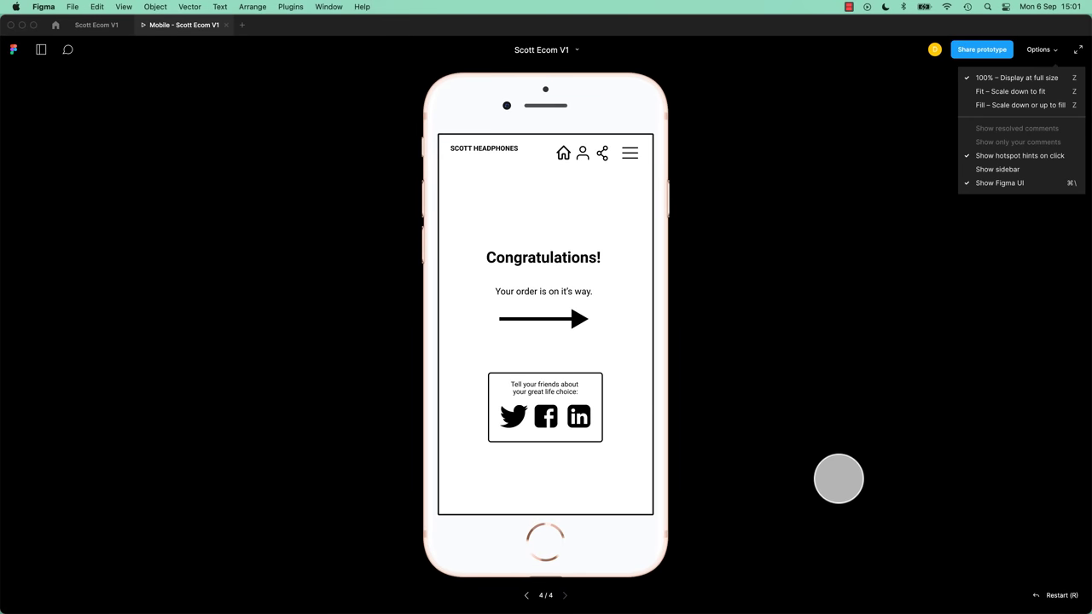
key(super+backslash)
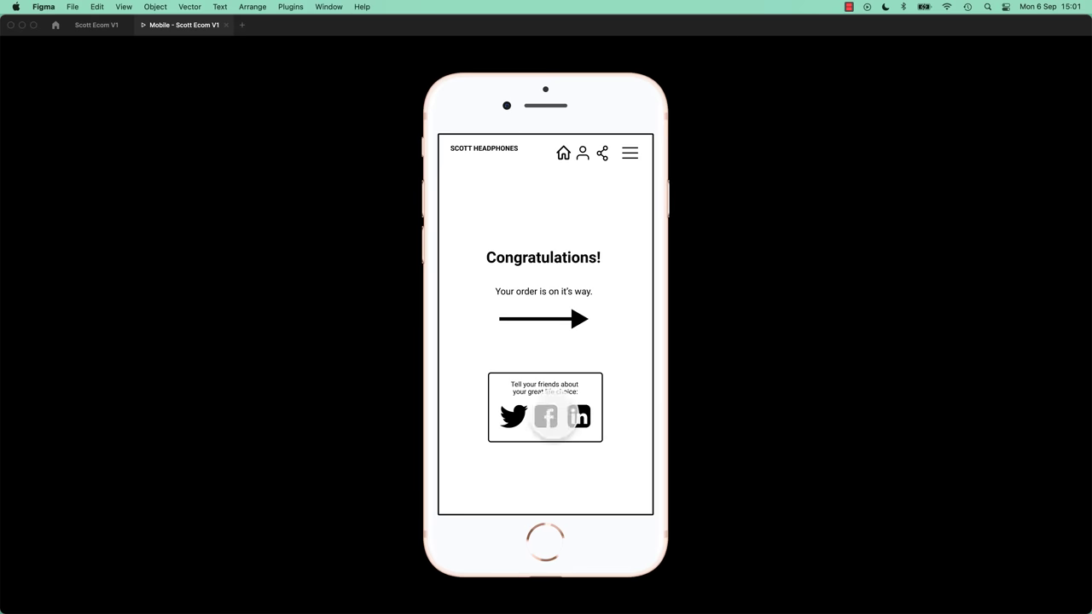
key(super+backslash)
click(190, 74)
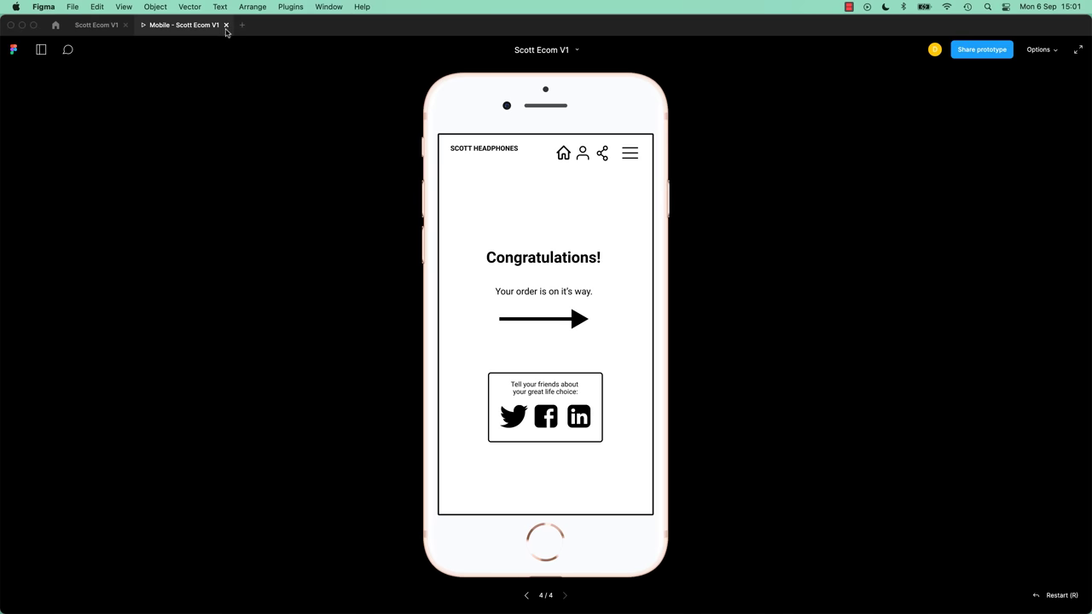
click(100, 26)
Go back to the editor and select the Homepage Product Shot rectangle.
click(189, 28)
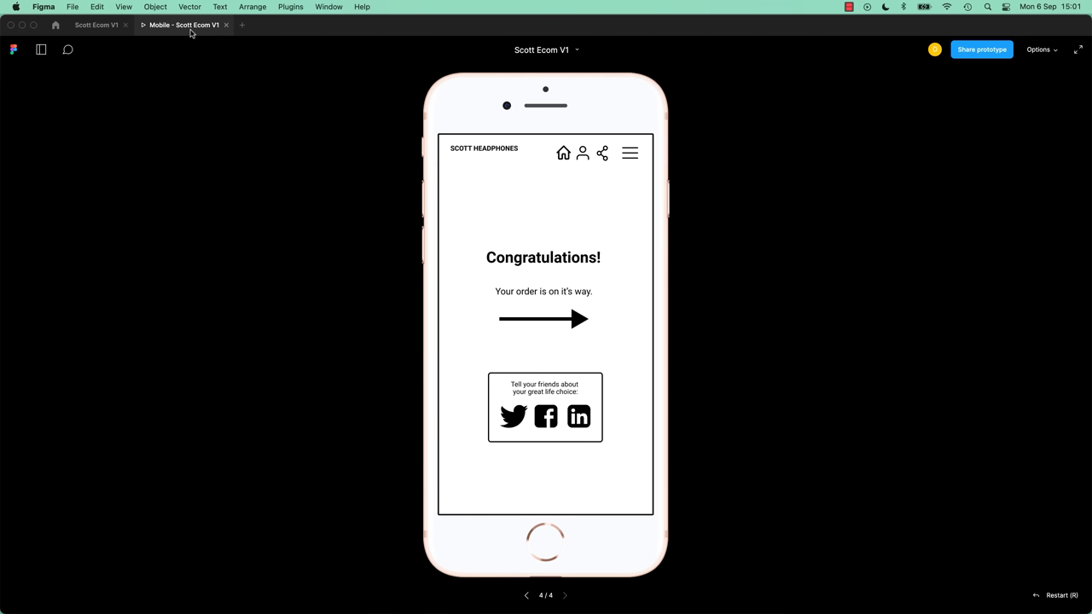
click(100, 25)
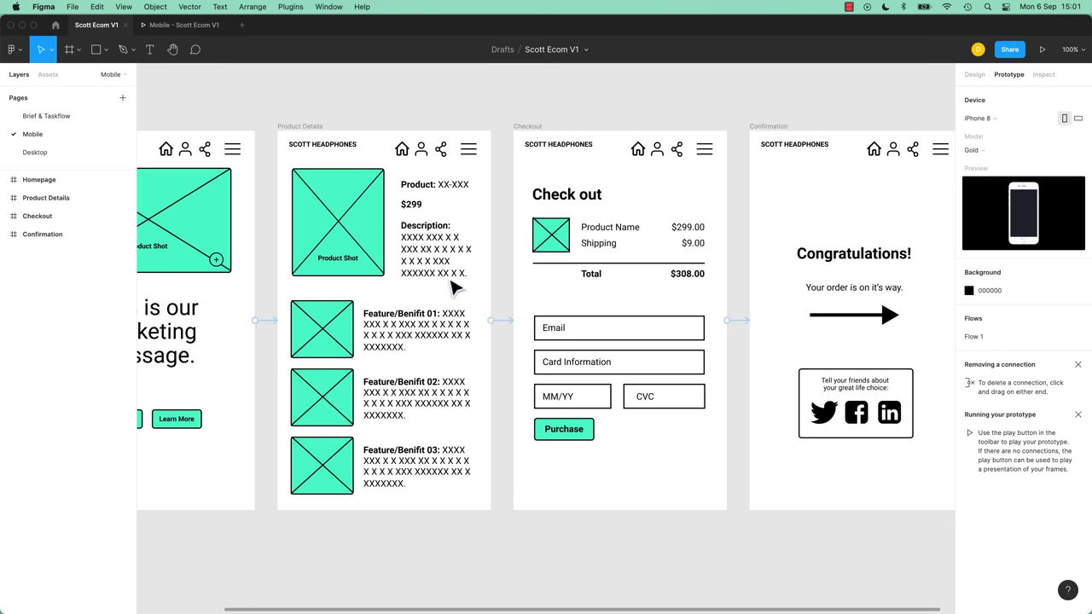
drag(376, 253, 530, 244)
click(468, 253)
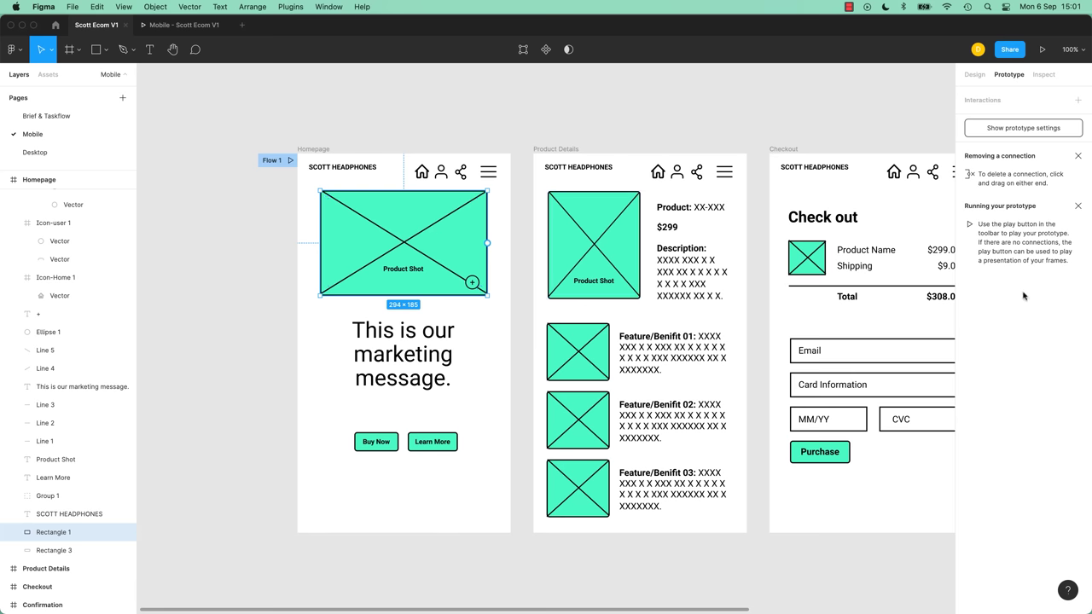
Compare the rectangle's Design, Prototype and Inspect panels, ending on Design.
click(974, 74)
click(1042, 75)
click(1009, 74)
click(975, 75)
click(1043, 75)
click(1007, 75)
click(974, 75)
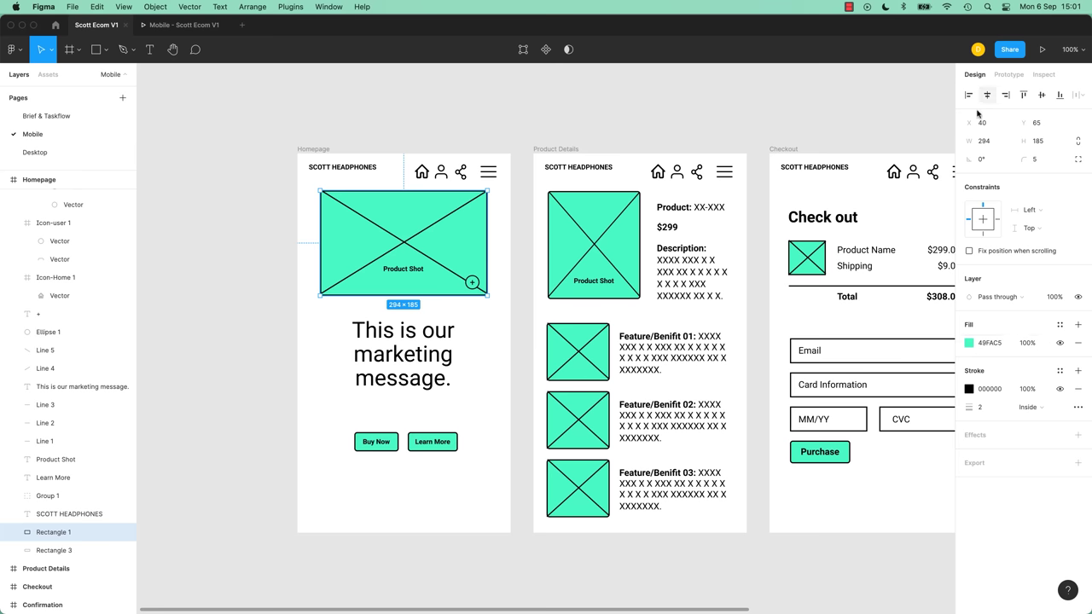
key(alt+9)
click(976, 75)
Change the rectangle's fill from teal 49FAC5 to pink-red FA4973 and view the prototype.
click(970, 344)
drag(914, 480, 939, 480)
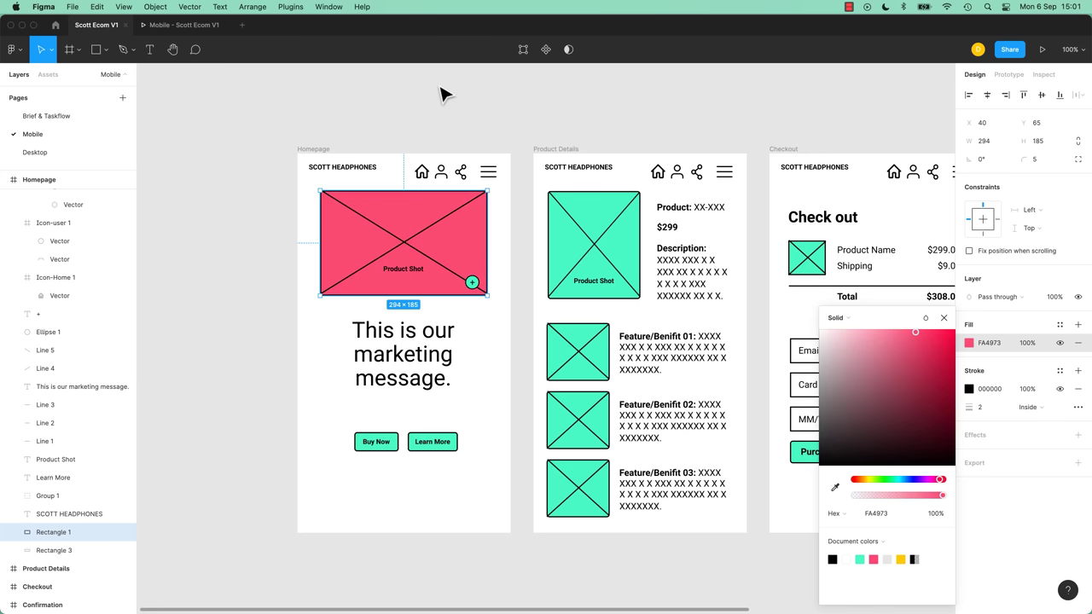
click(188, 28)
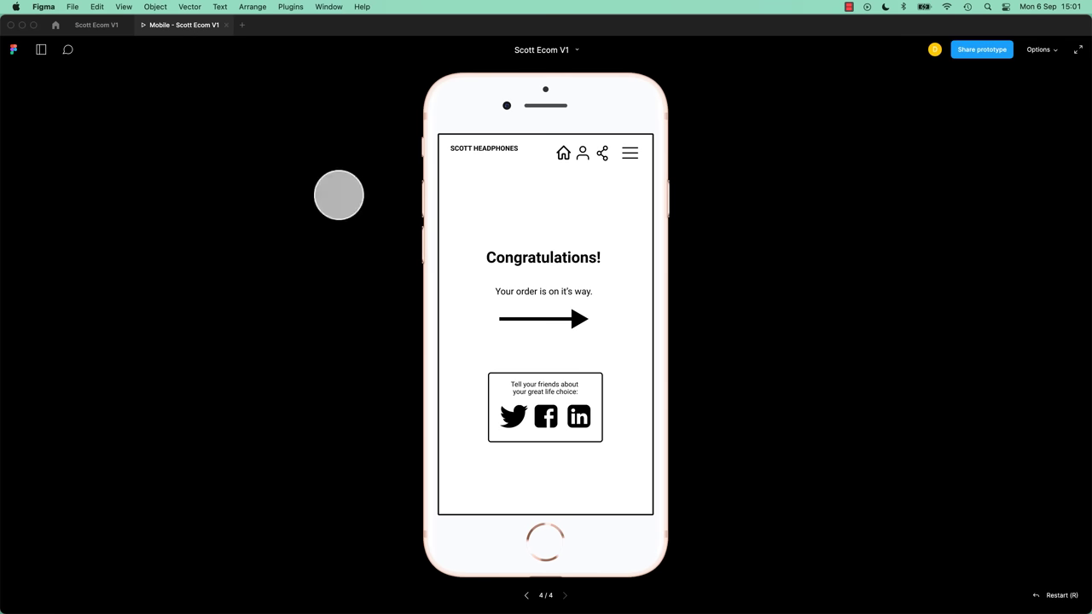
Step the prototype back to its first screen, 1/4.
click(527, 597)
click(527, 598)
click(527, 597)
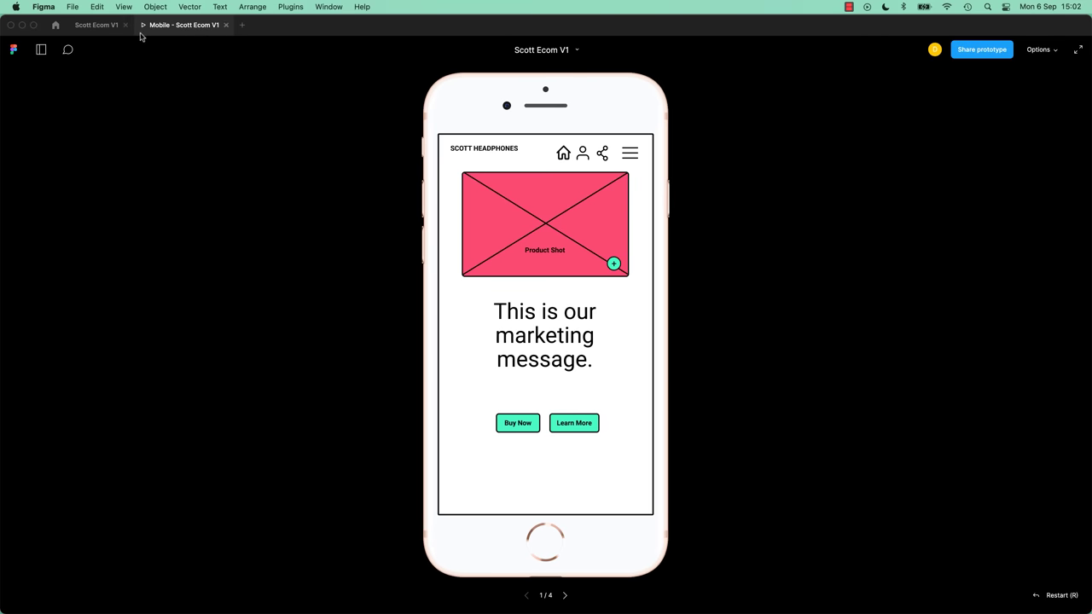
right_click(178, 33)
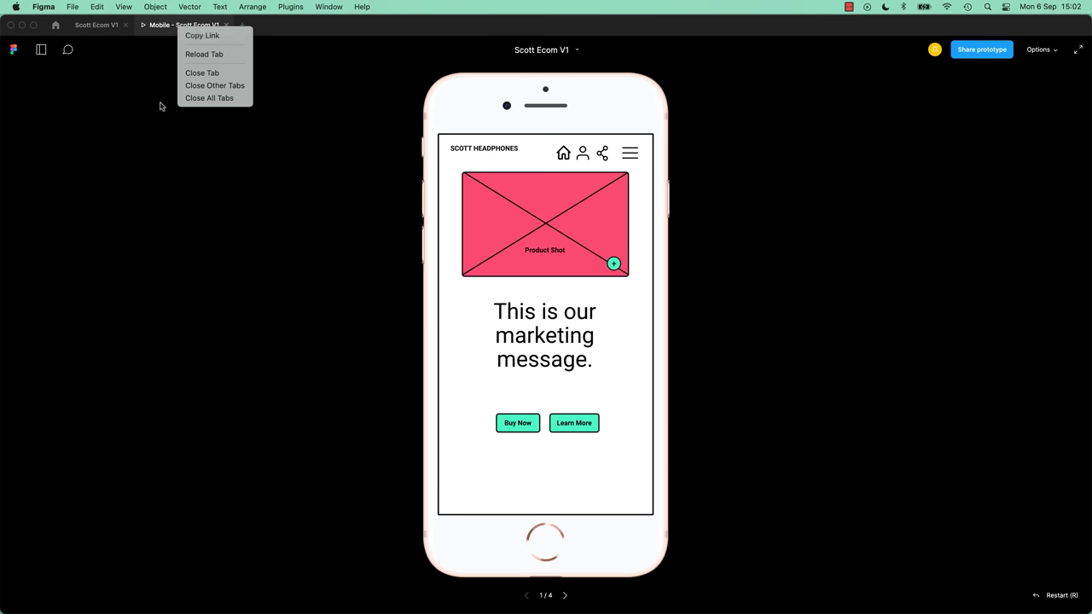
Move between the prototype, the drafts browser and the design file, ending in Scott Ecom V1.
click(101, 27)
click(169, 28)
click(98, 26)
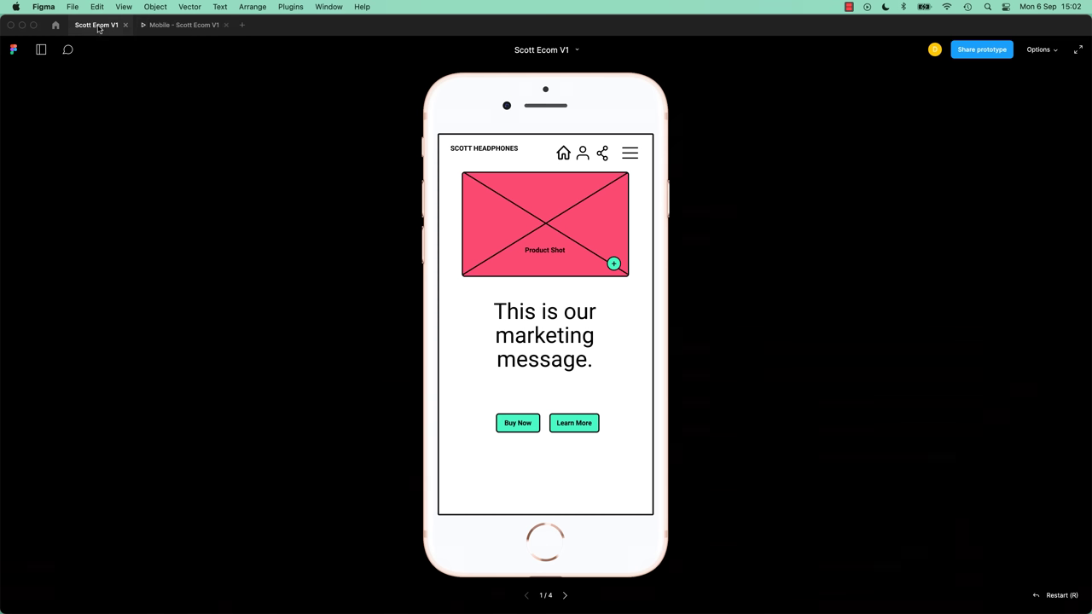
click(174, 28)
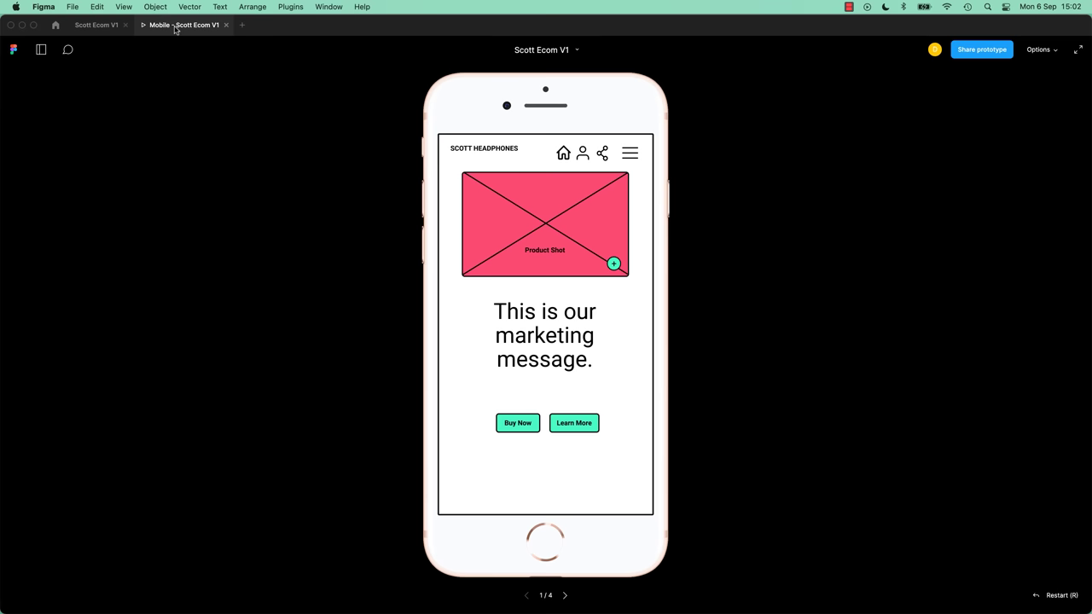
key(ctrl+shift+Tab)
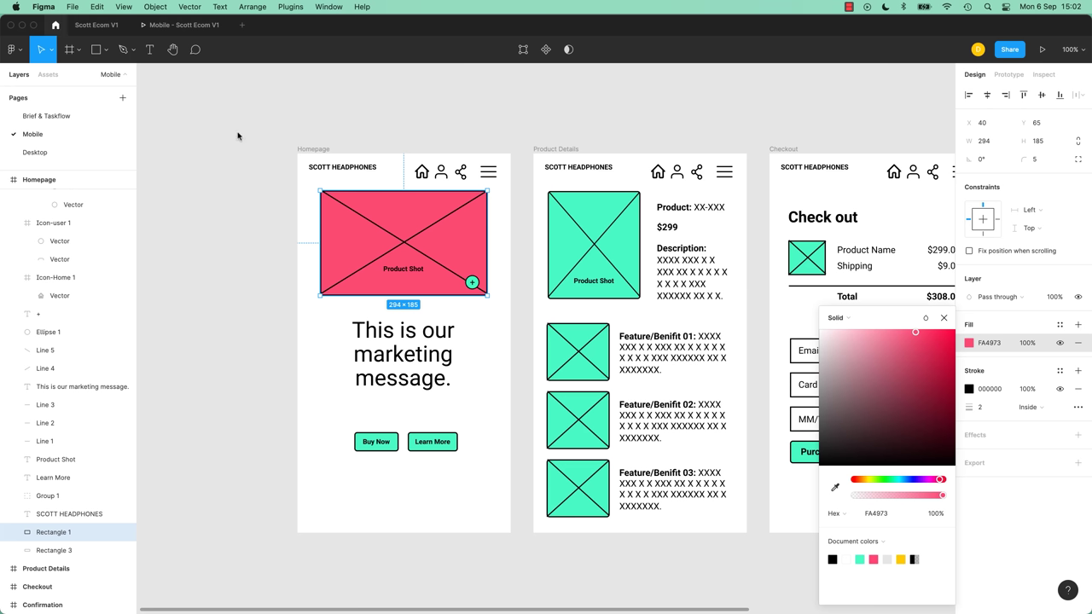
key(ctrl+Tab)
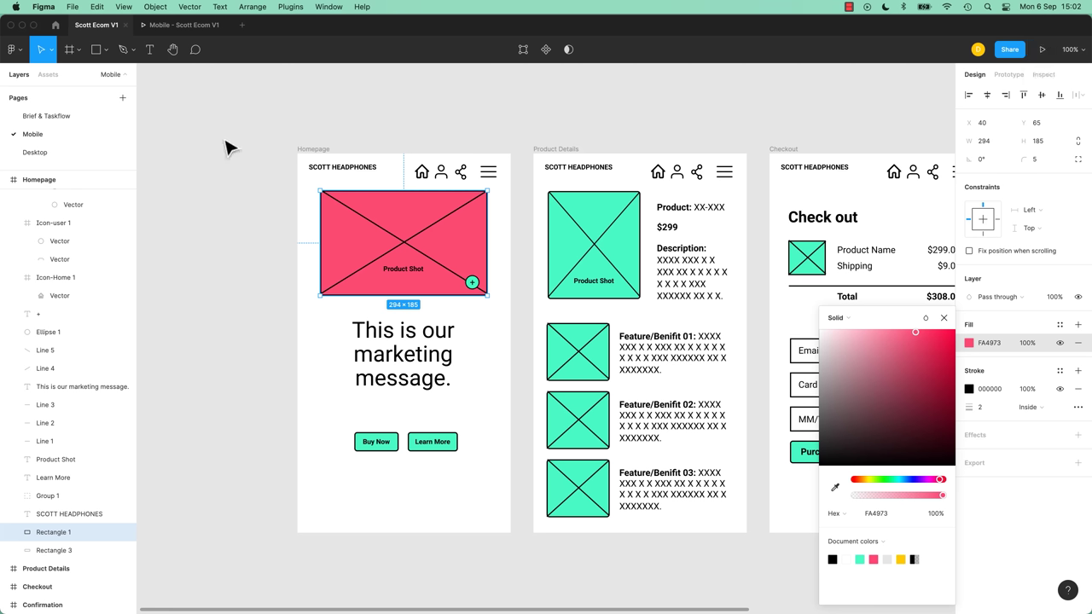
click(57, 24)
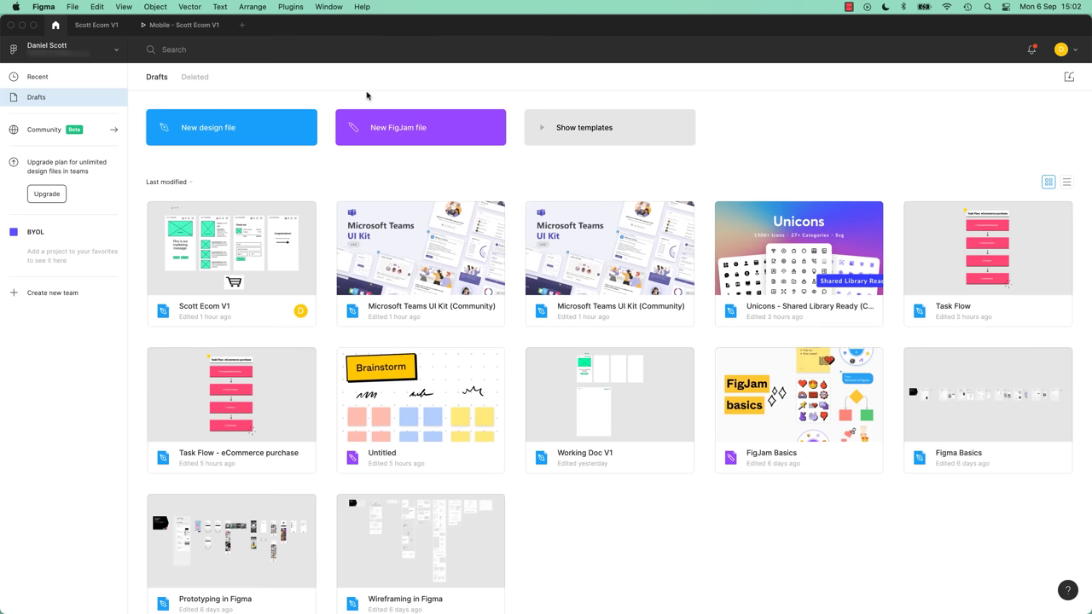
click(101, 25)
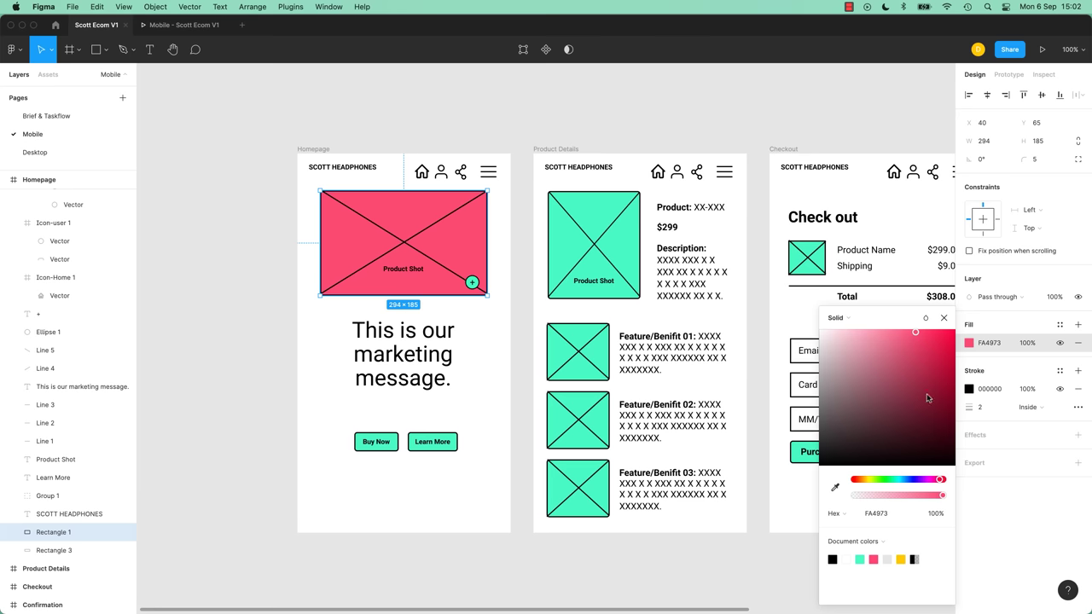
Recolour the product shot placeholder to dark green 0E4534 and check it in the prototype.
drag(928, 399, 928, 429)
click(894, 479)
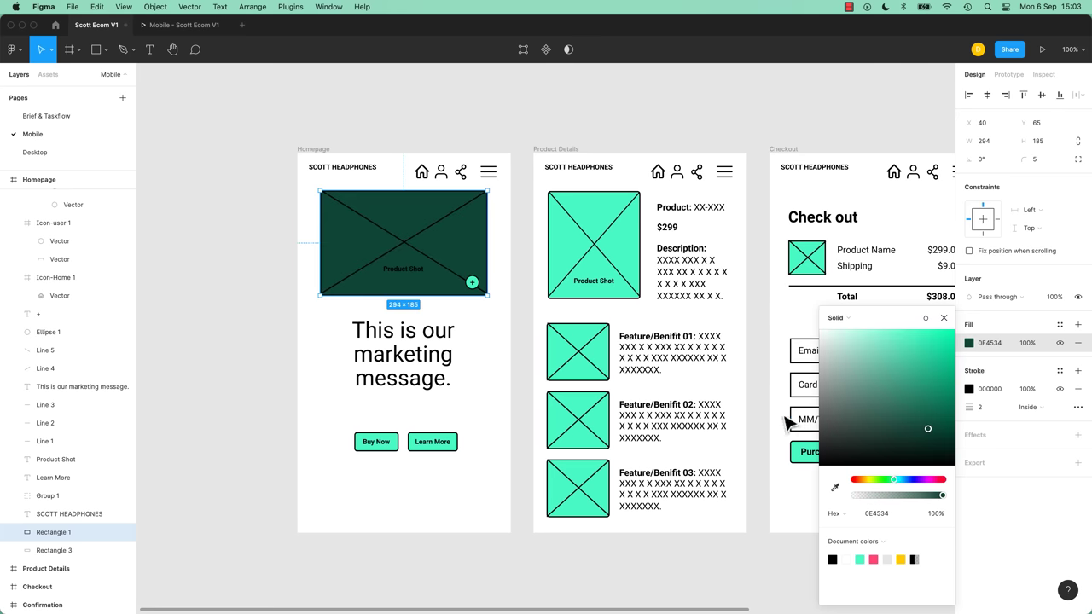
key(ctrl+Tab)
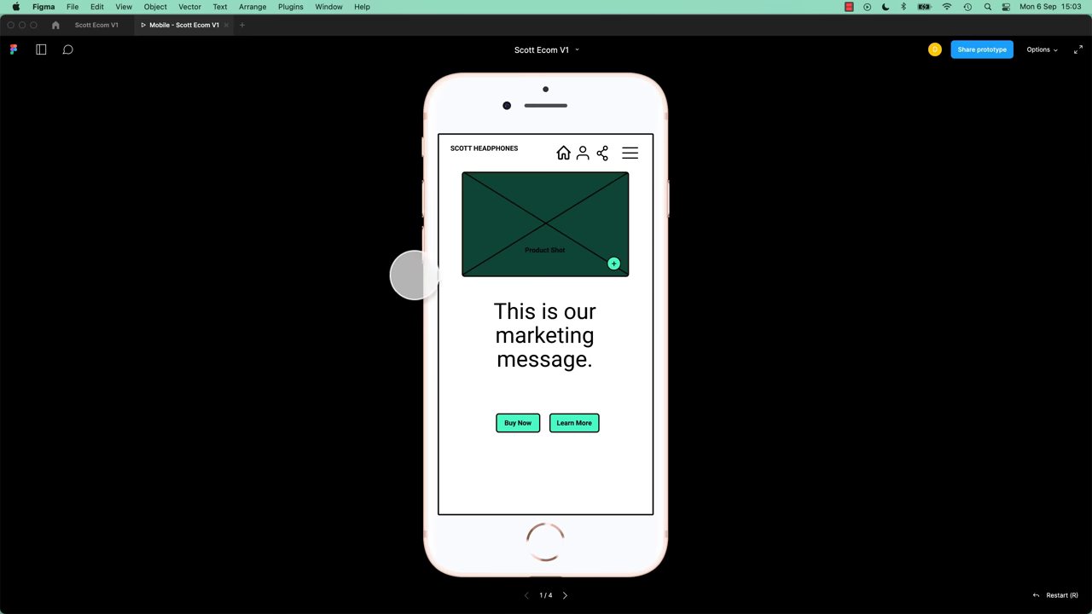
key(ctrl+Tab)
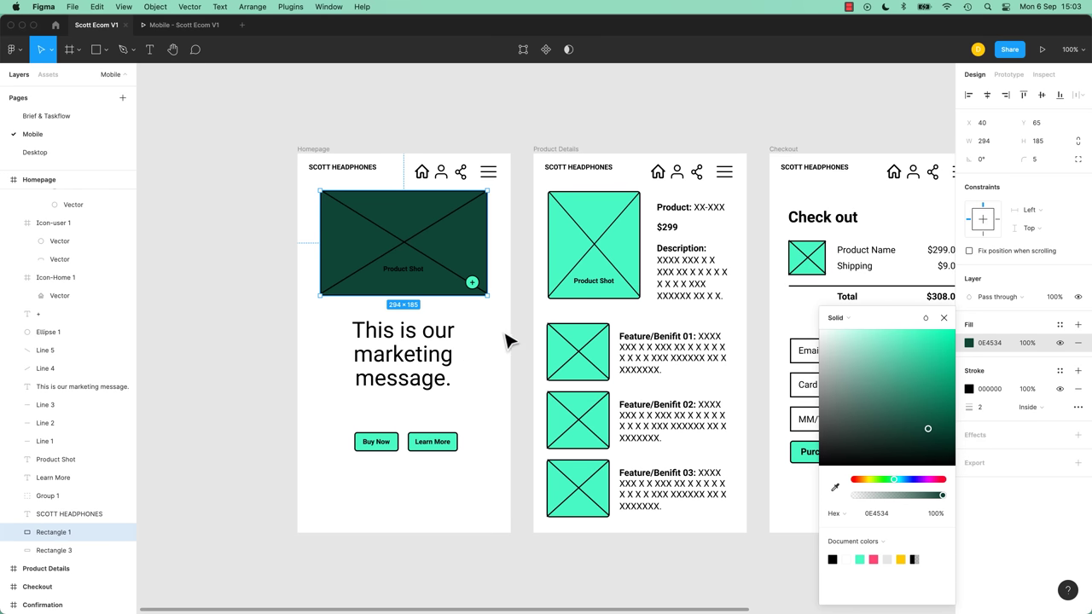
Select the Homepage frame, review its prototype interactions, and view it in the running prototype.
click(326, 154)
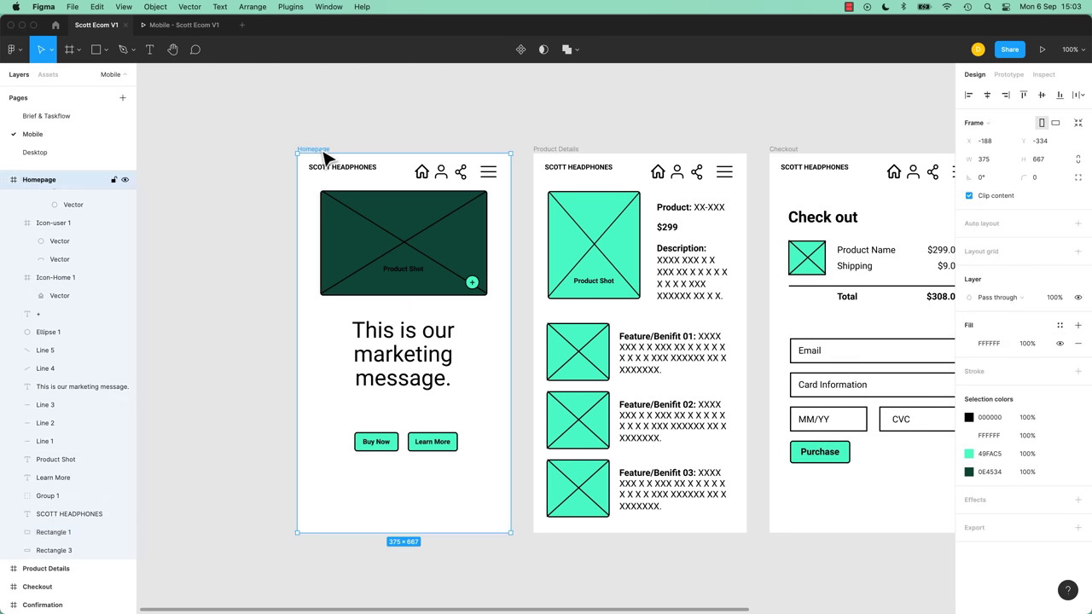
click(1009, 76)
drag(510, 343, 546, 218)
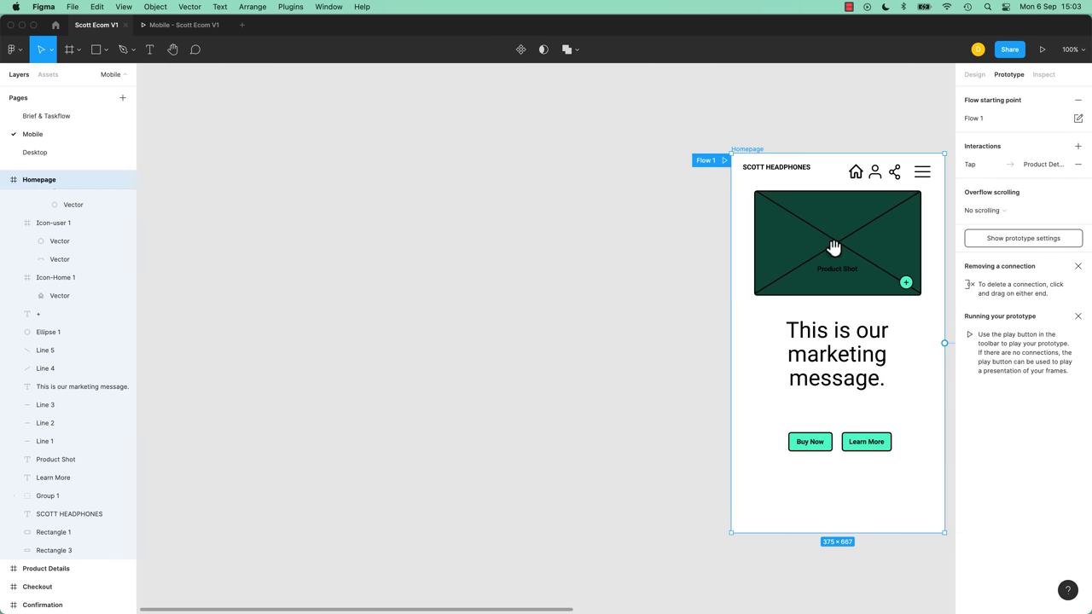
scroll(831, 248, right, 5)
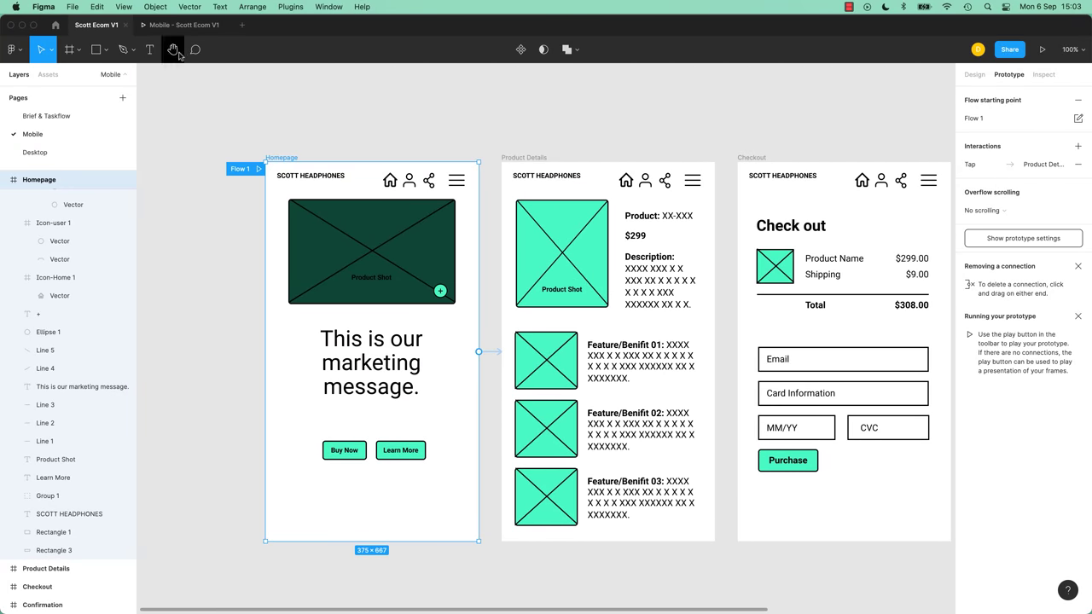
click(183, 24)
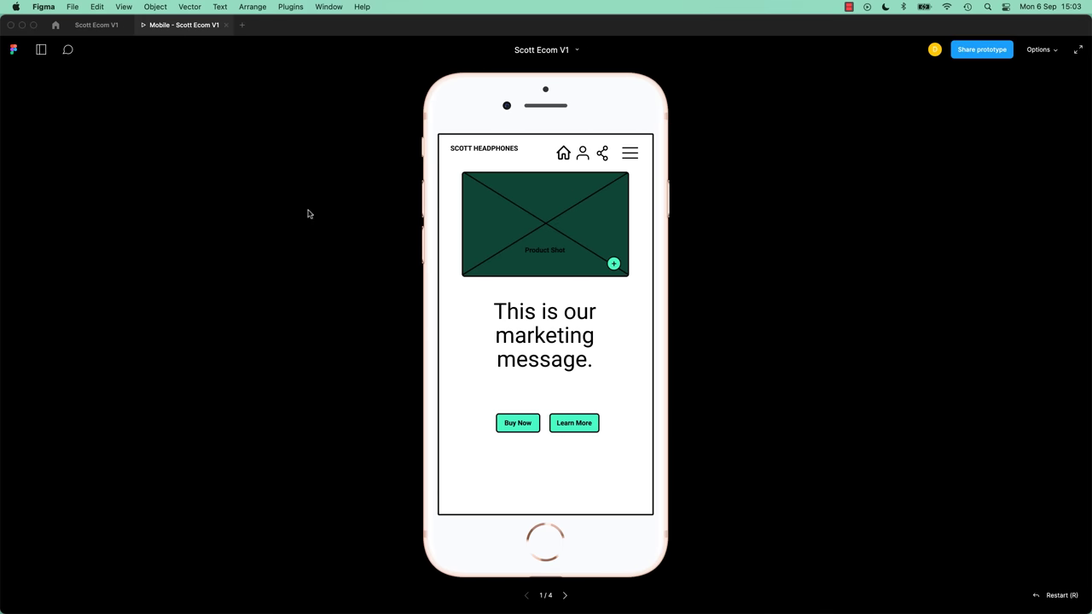
click(97, 25)
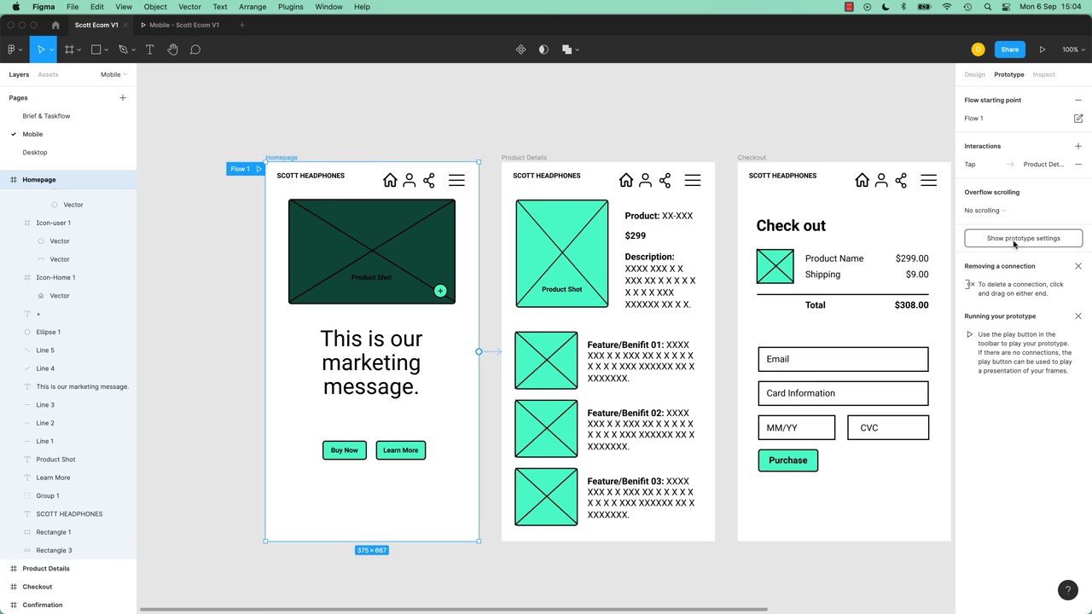
Reselect the Homepage frame and open the prototype's device preview list.
click(670, 122)
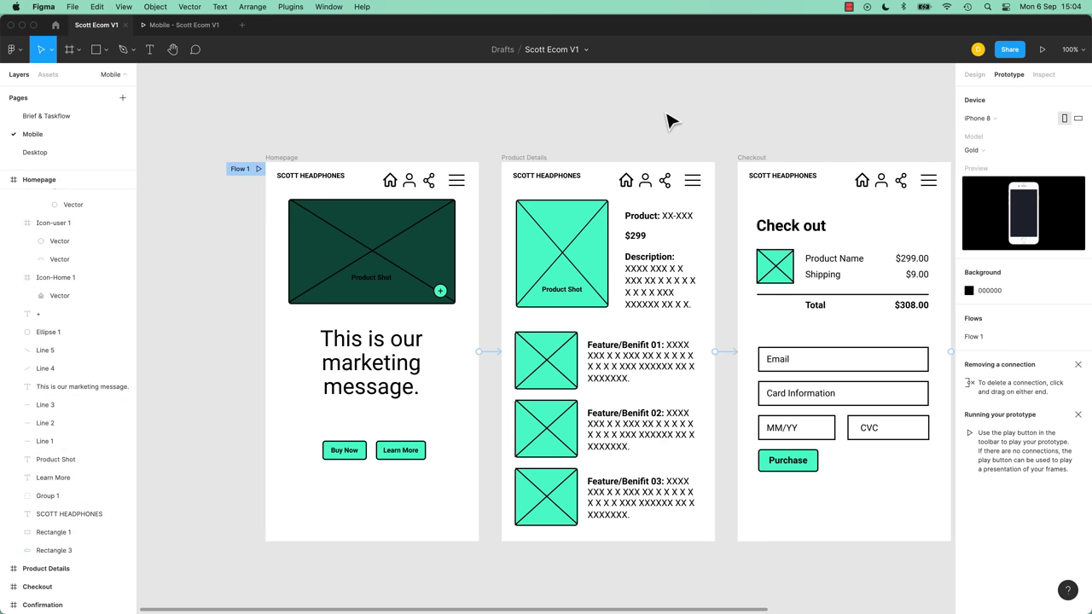
click(973, 75)
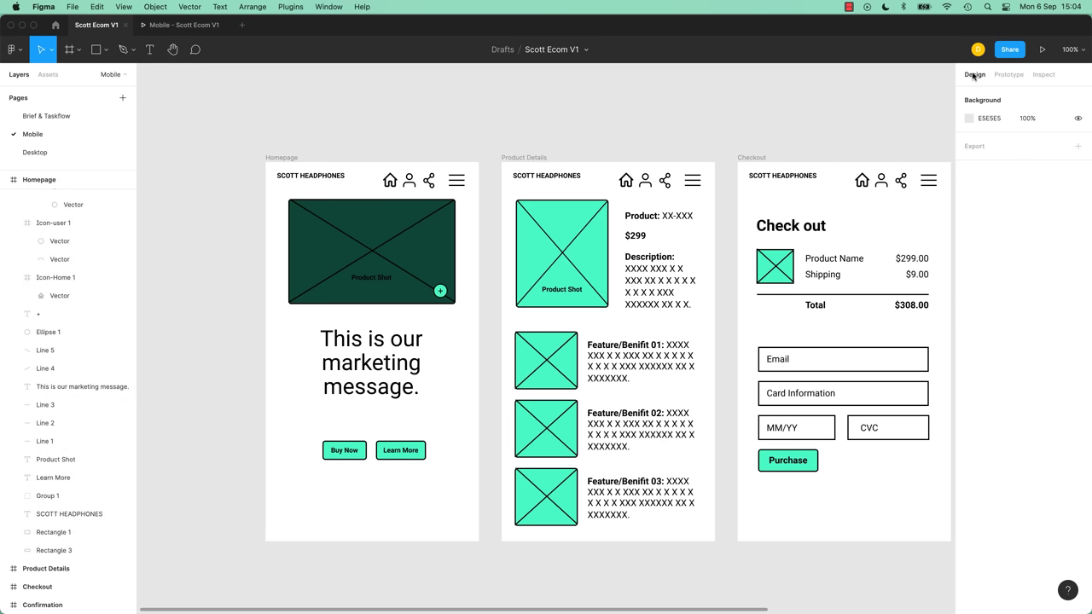
click(296, 159)
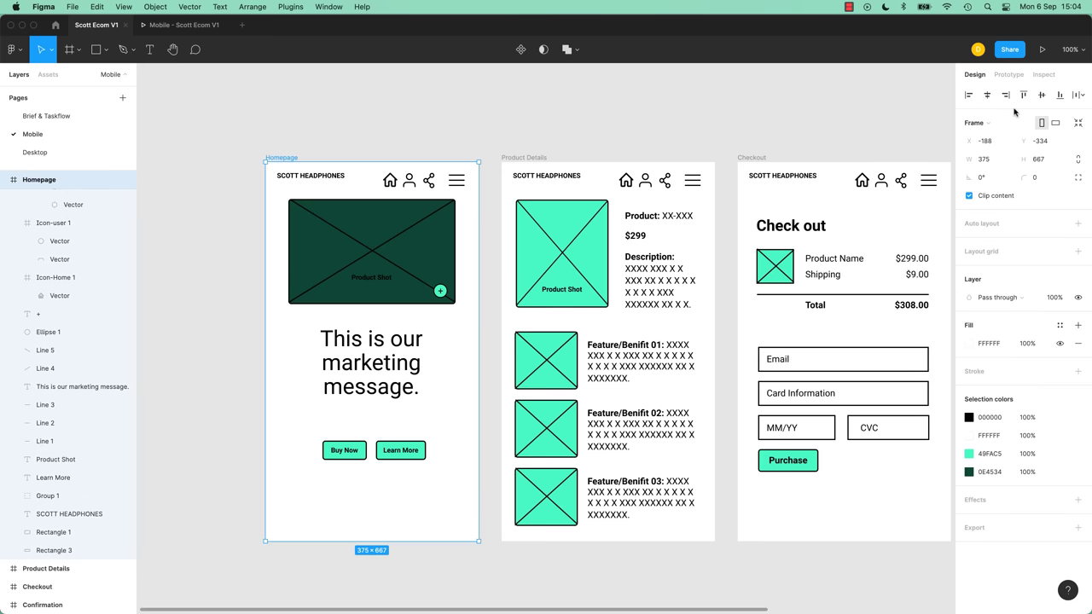
click(1010, 75)
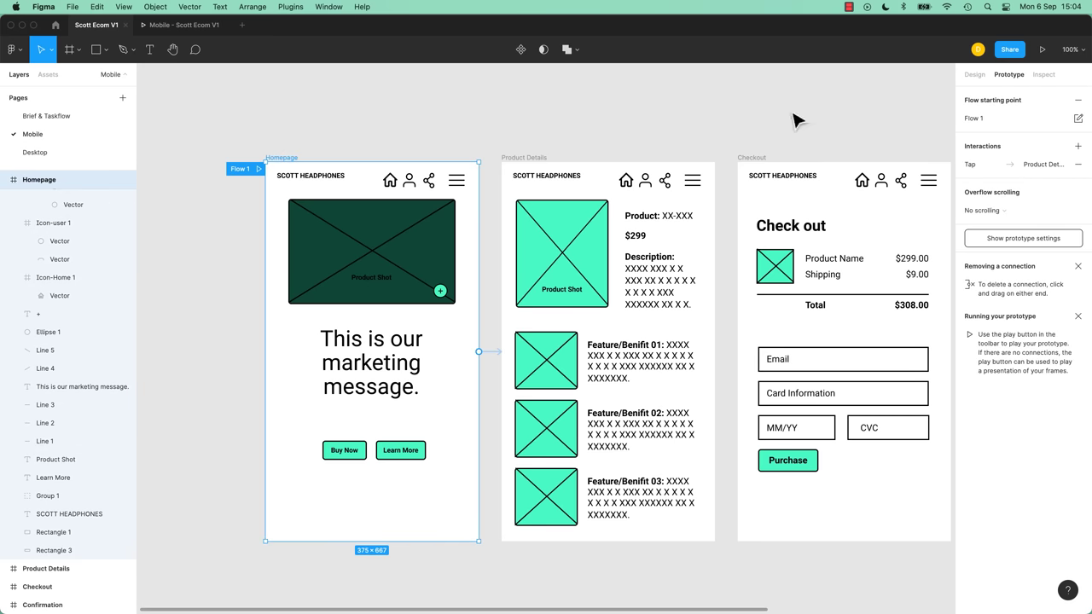
click(1040, 239)
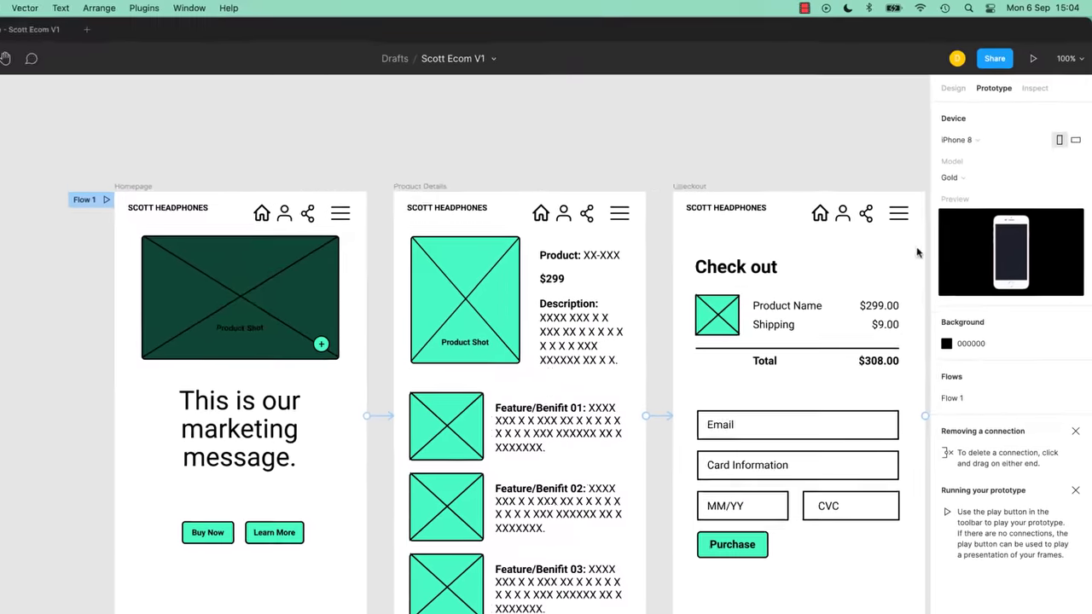
click(994, 121)
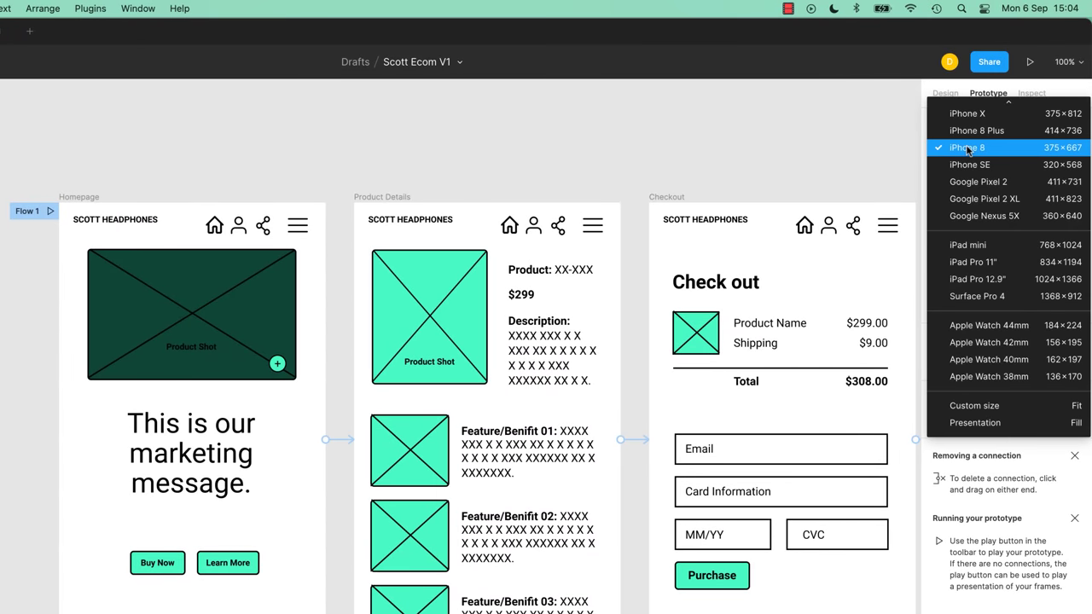
Preview on a Google Pixel 2, trying the Just Black, Kinda Blue and Clearly White models.
click(987, 187)
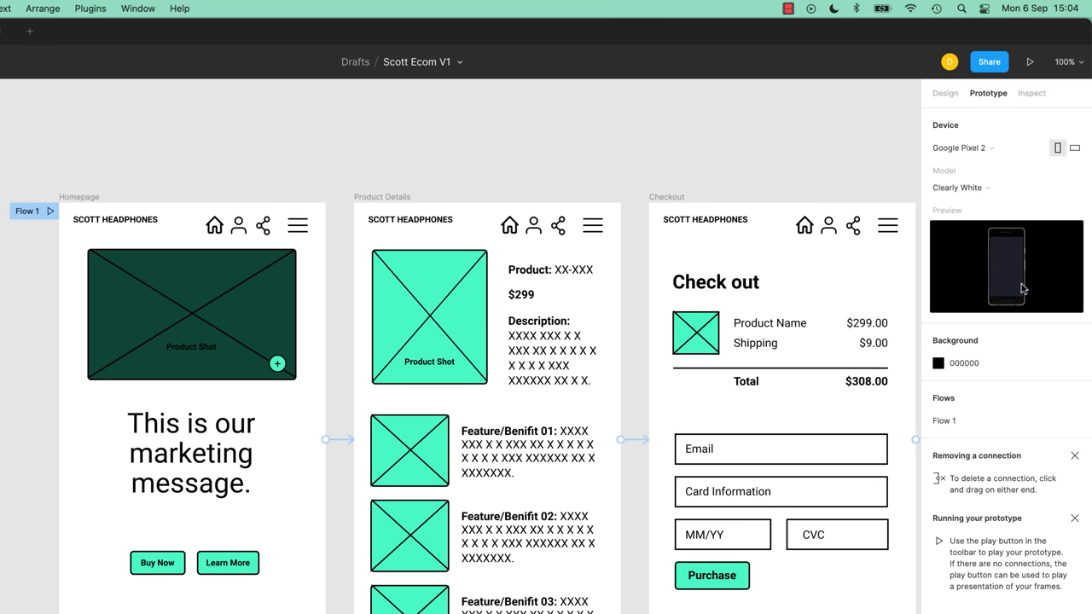
click(959, 188)
click(971, 205)
click(964, 188)
click(973, 207)
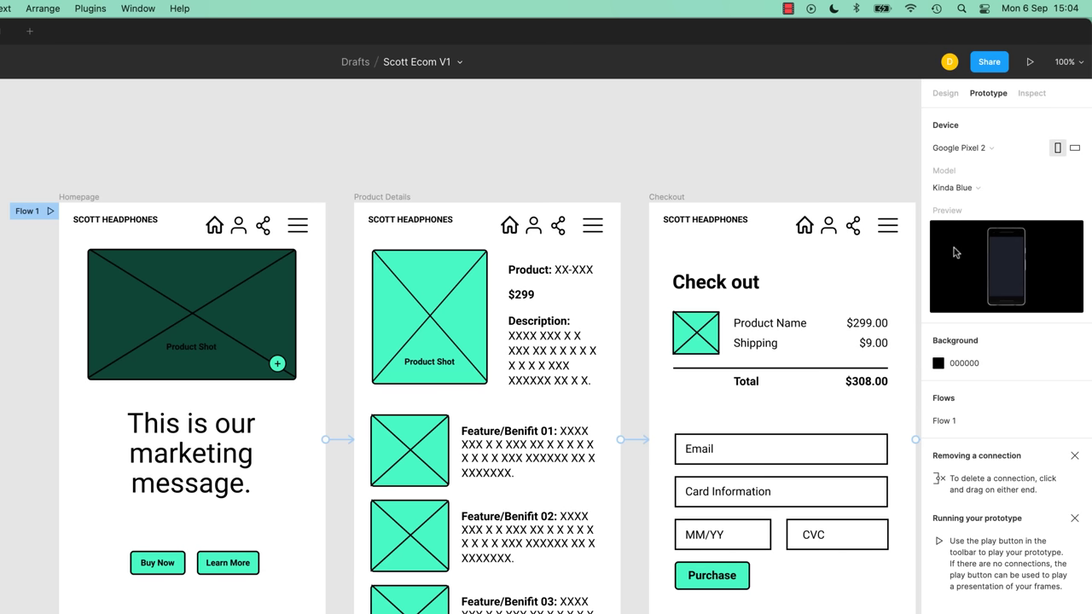
click(954, 195)
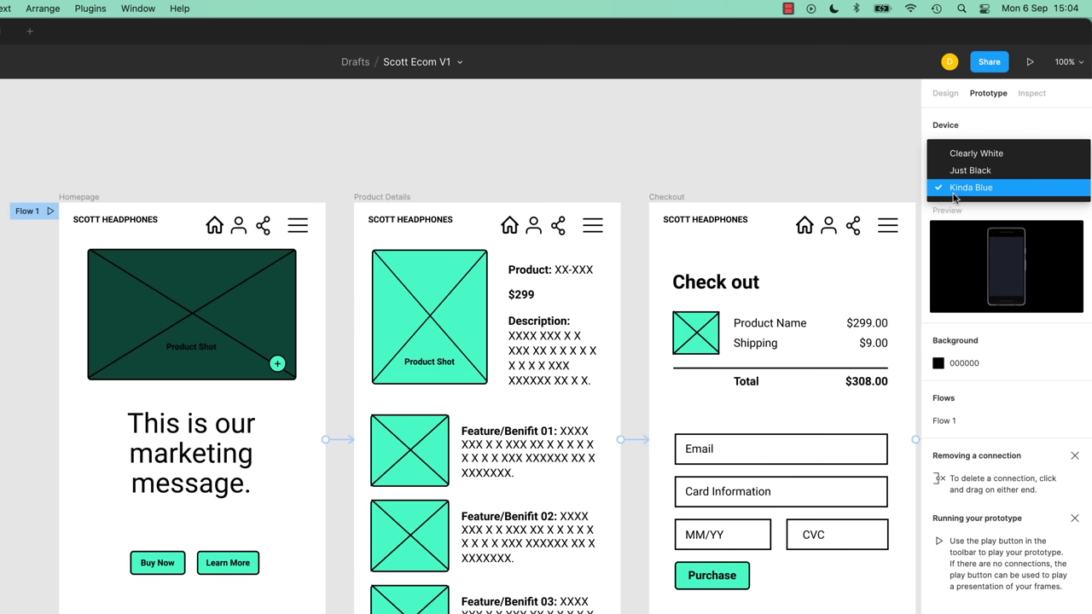
click(979, 155)
Switch the preview device back to iPhone 8, trying Silver and then Space Grey.
click(967, 147)
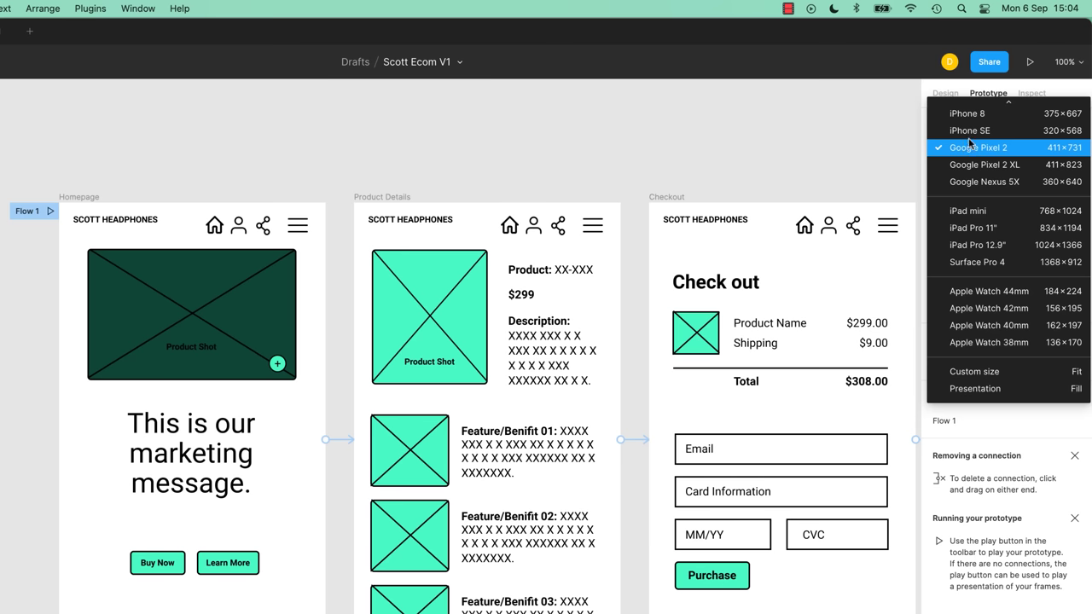
click(986, 114)
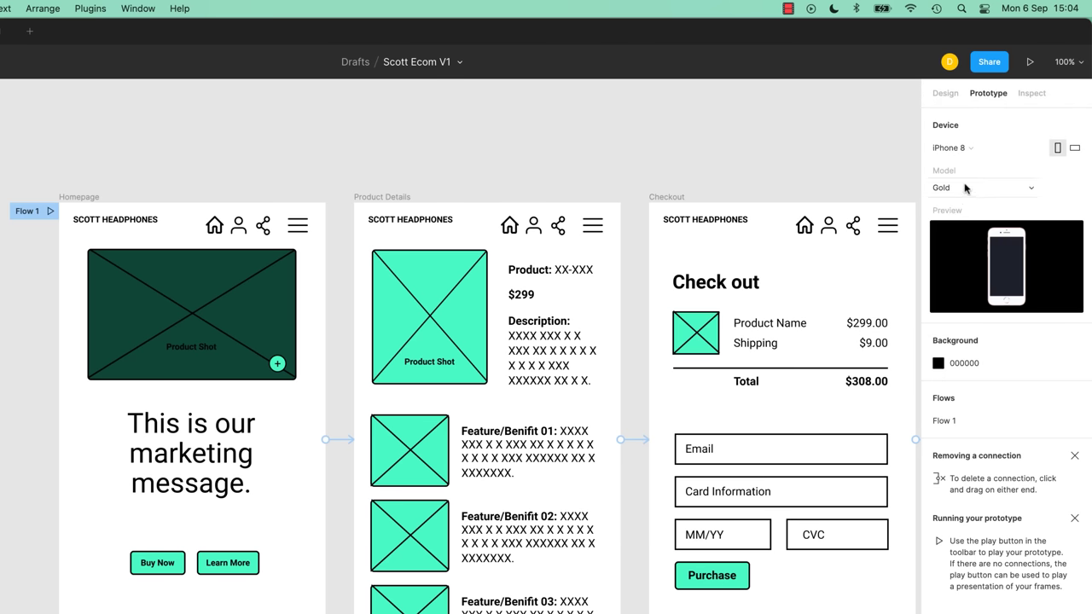
click(966, 191)
click(975, 209)
click(976, 189)
click(986, 208)
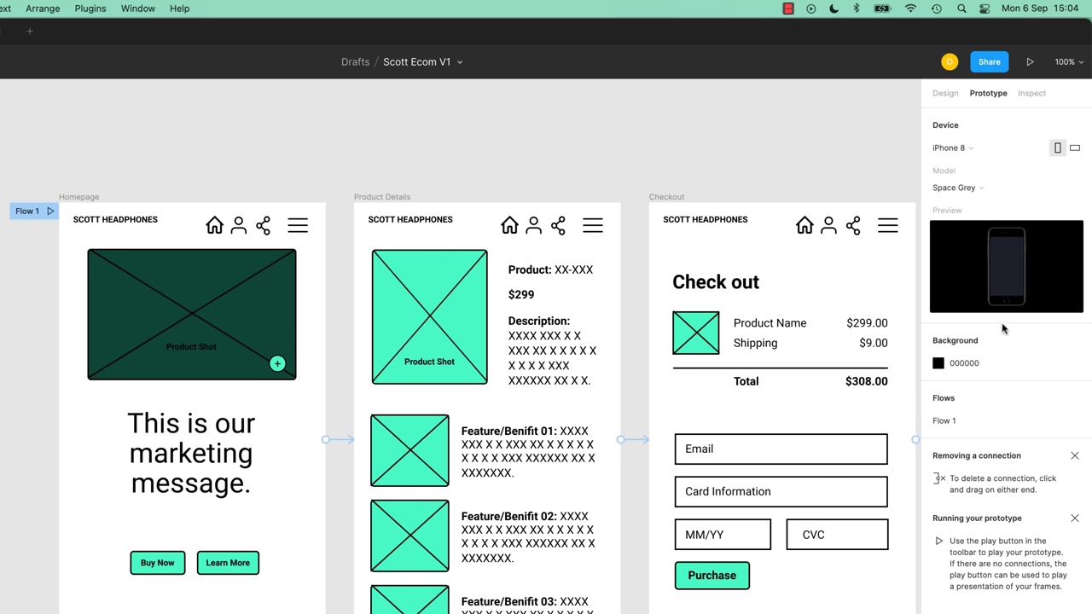
Present the prototype on a landscape iPhone 8, then set portrait orientation in Scott Ecom V1.
click(1073, 151)
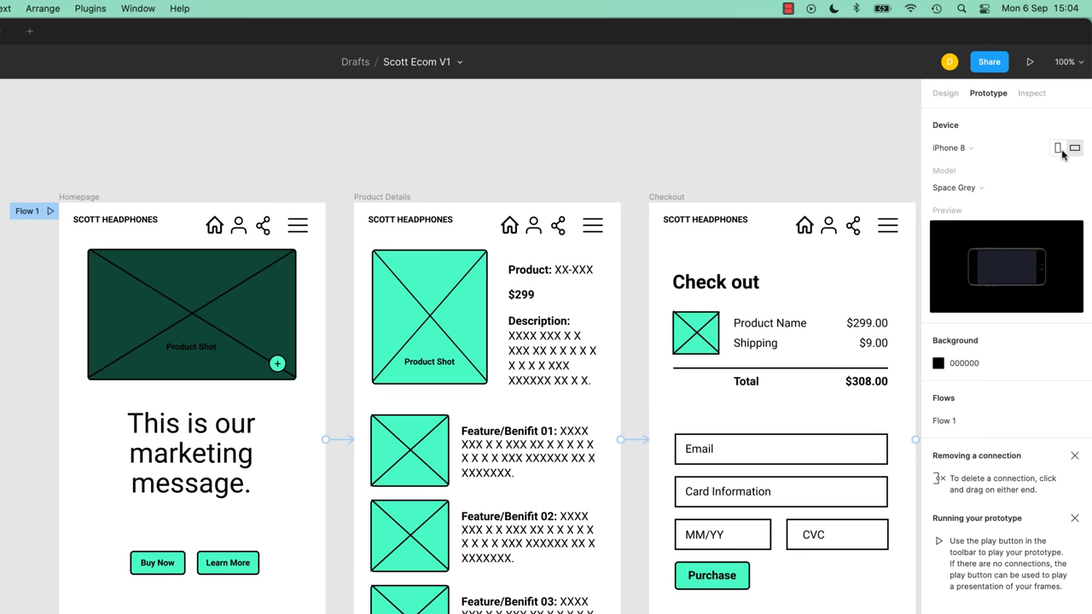
click(1057, 148)
click(1073, 149)
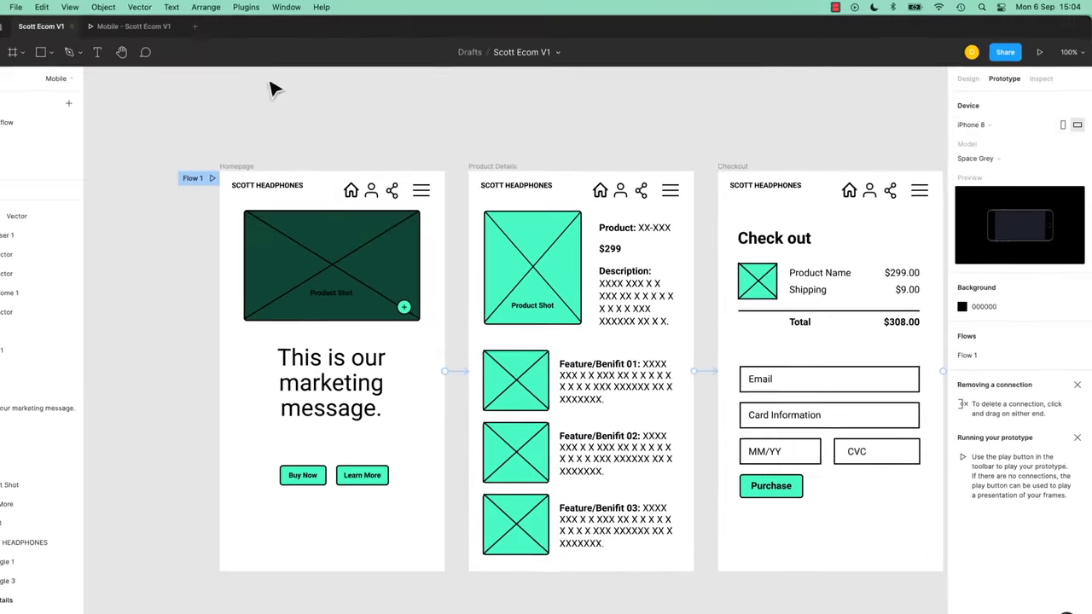
key(super+alt+Return)
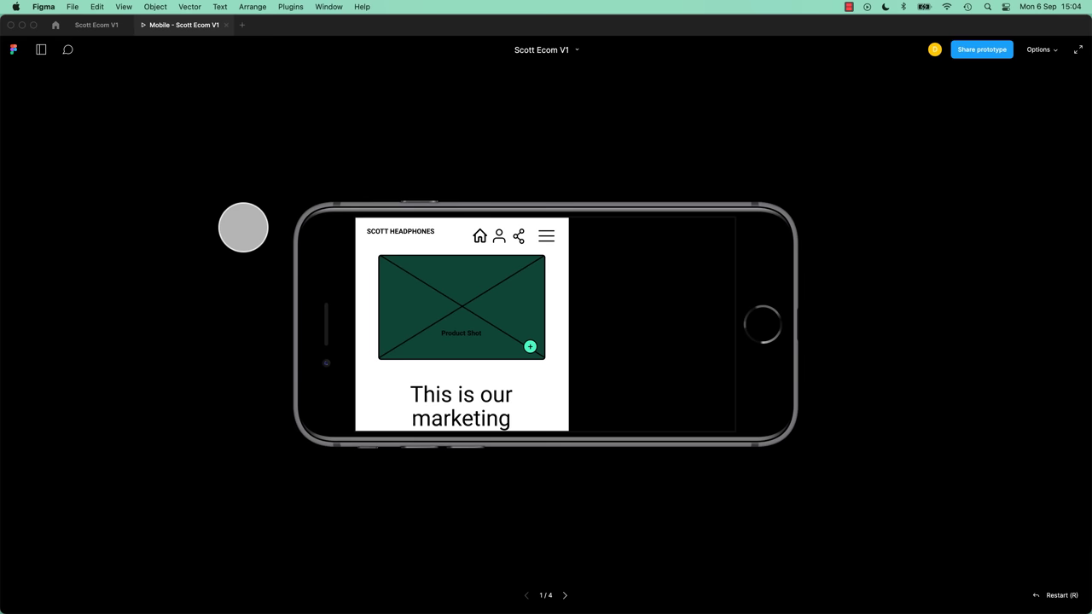
scroll(529, 348, down, 4)
scroll(507, 346, up, 4)
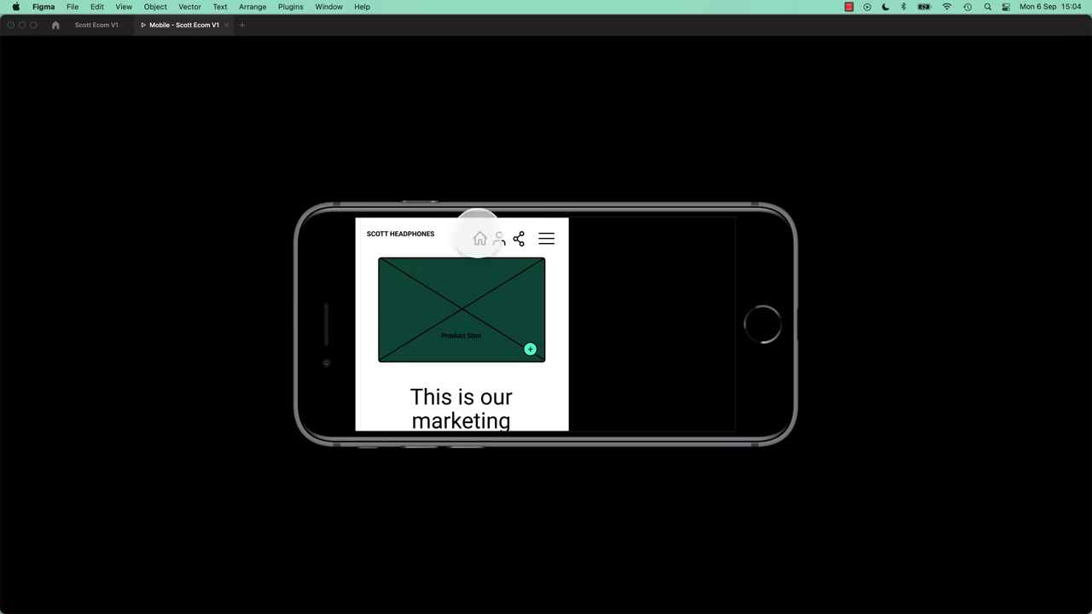
click(102, 25)
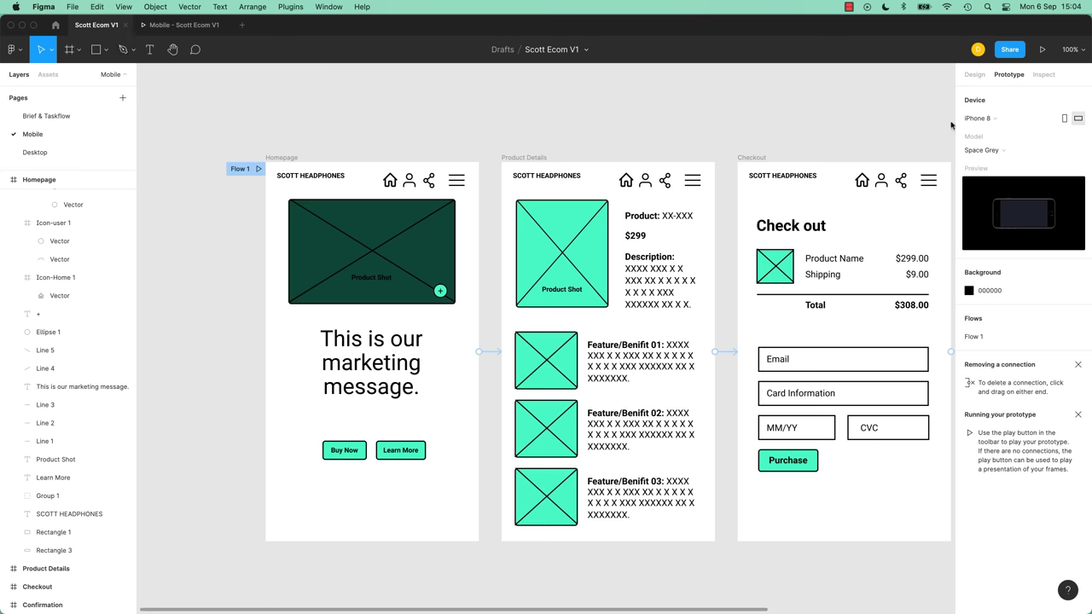
click(1064, 119)
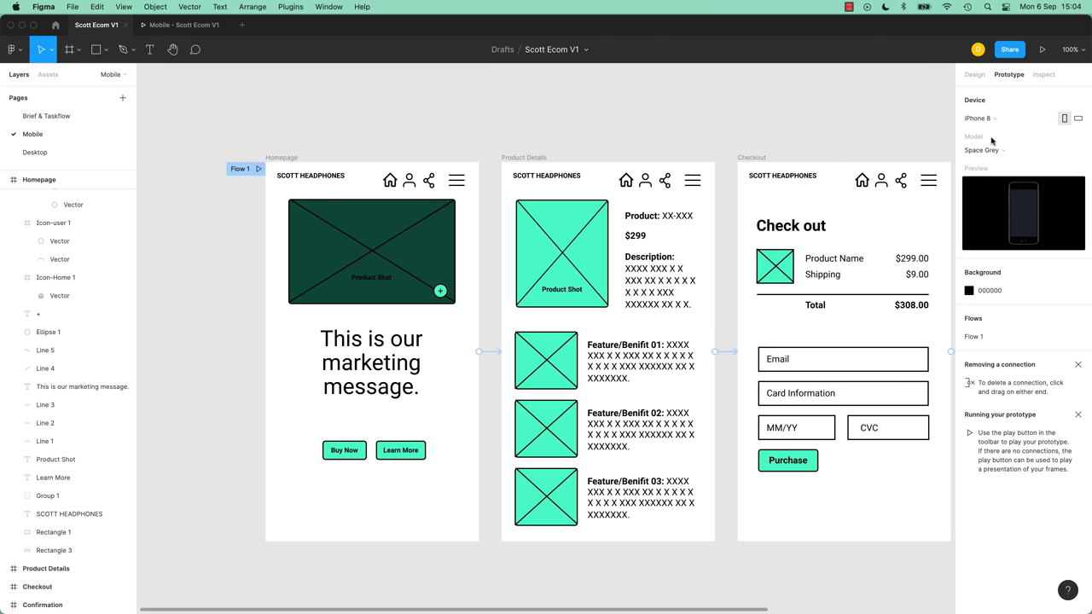
With the Frame tool, expand and collapse the Phone size presets.
click(300, 156)
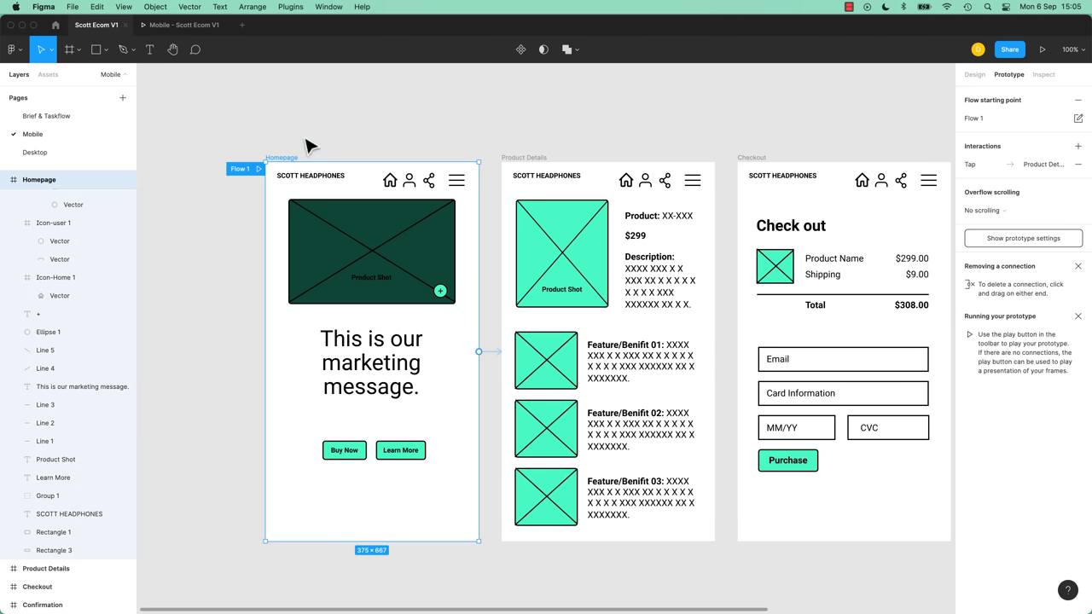
scroll(499, 222, down, 10)
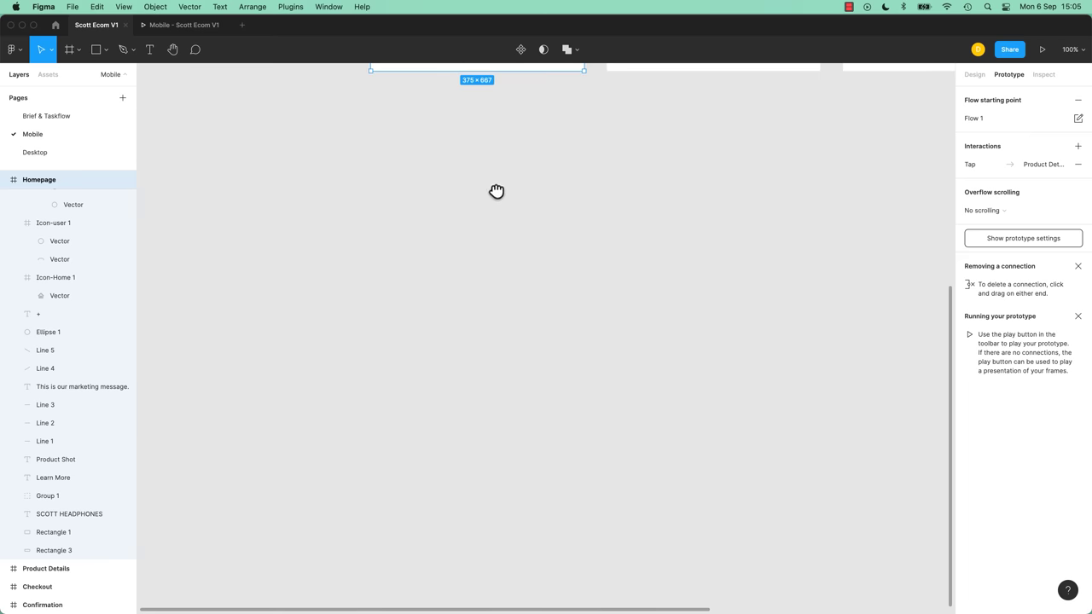
click(70, 50)
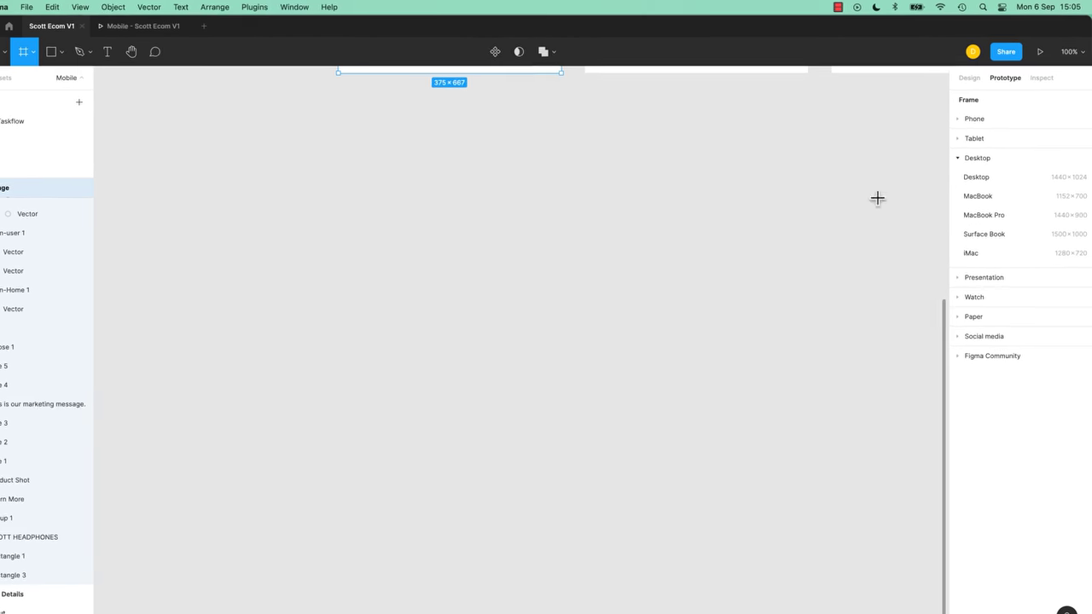
click(938, 188)
click(937, 140)
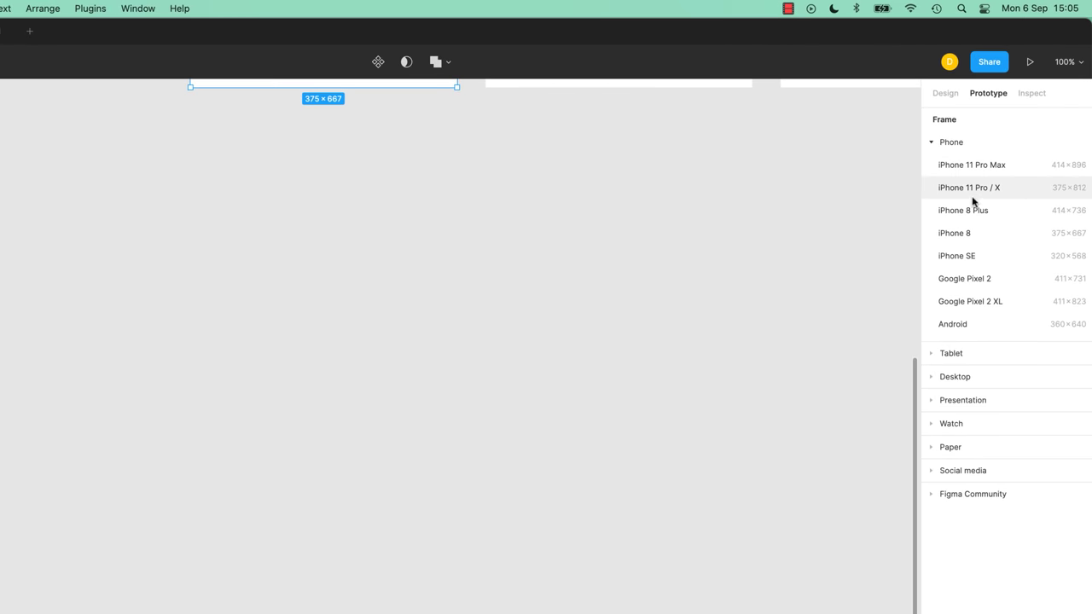
click(931, 143)
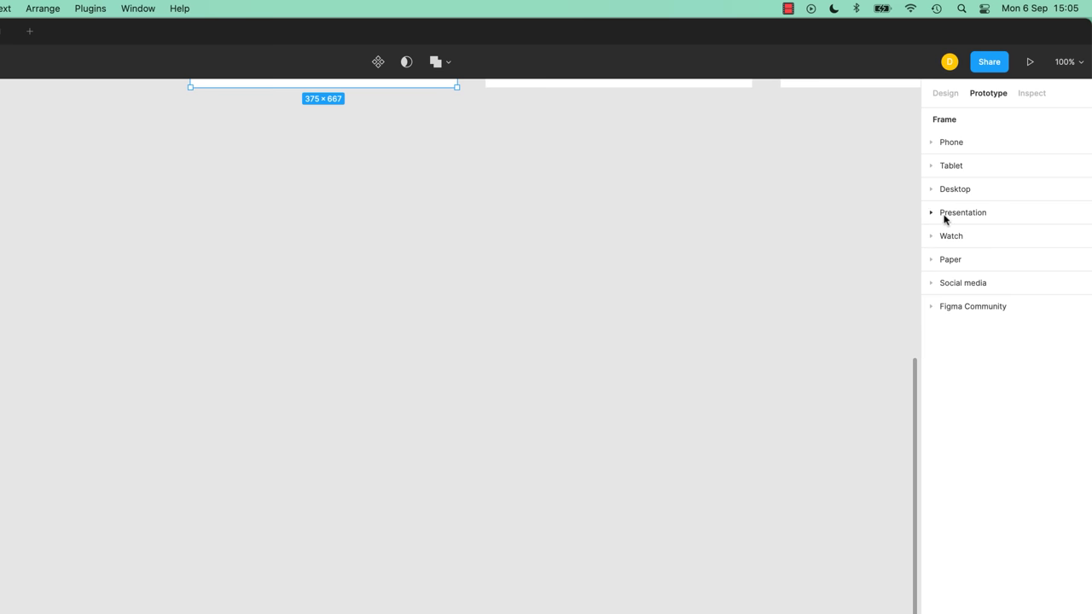
Expand and collapse the Desktop presets, then open the Desktop page.
click(959, 191)
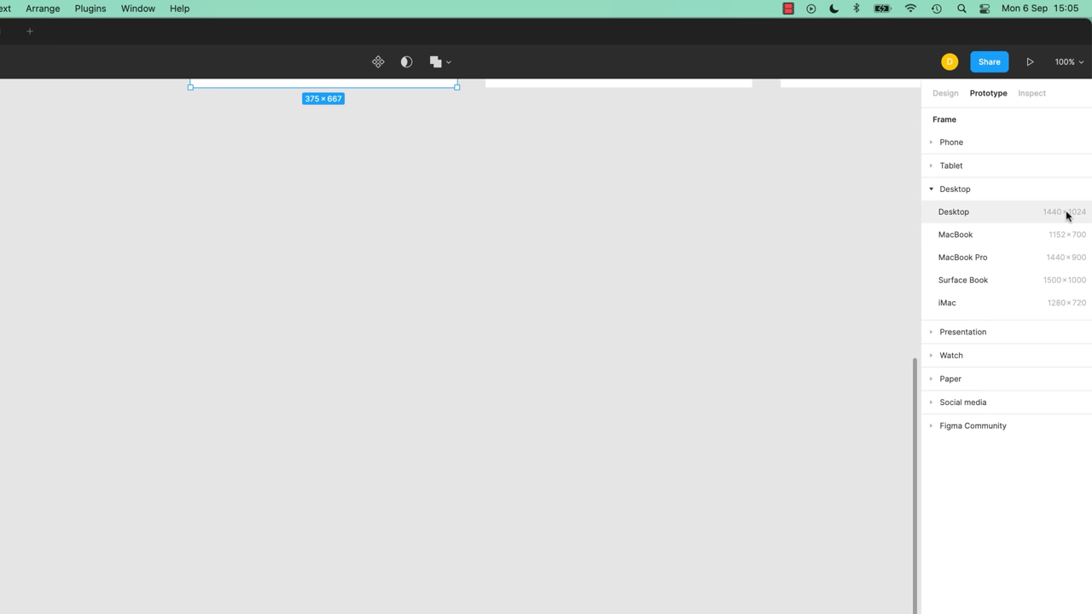
click(933, 191)
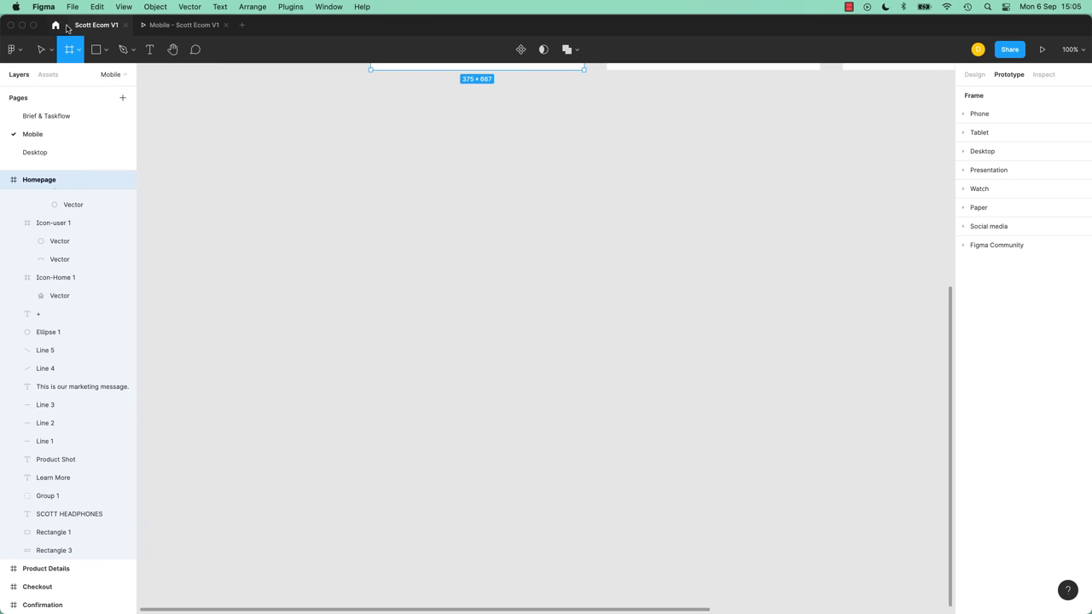
click(30, 152)
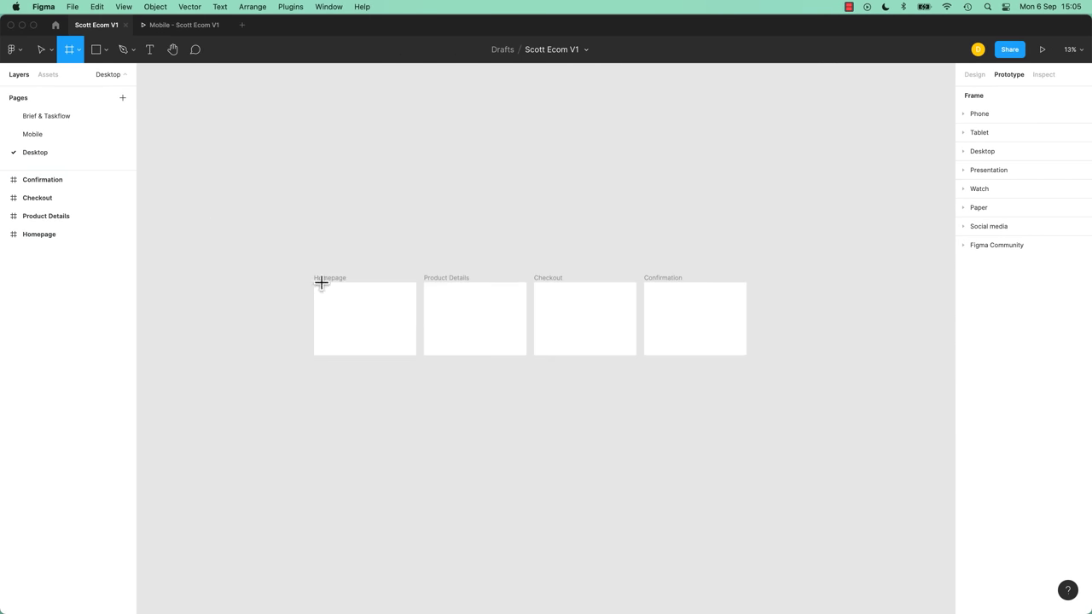
Confirm the Desktop page's prototype device stays at None.
click(974, 75)
click(331, 281)
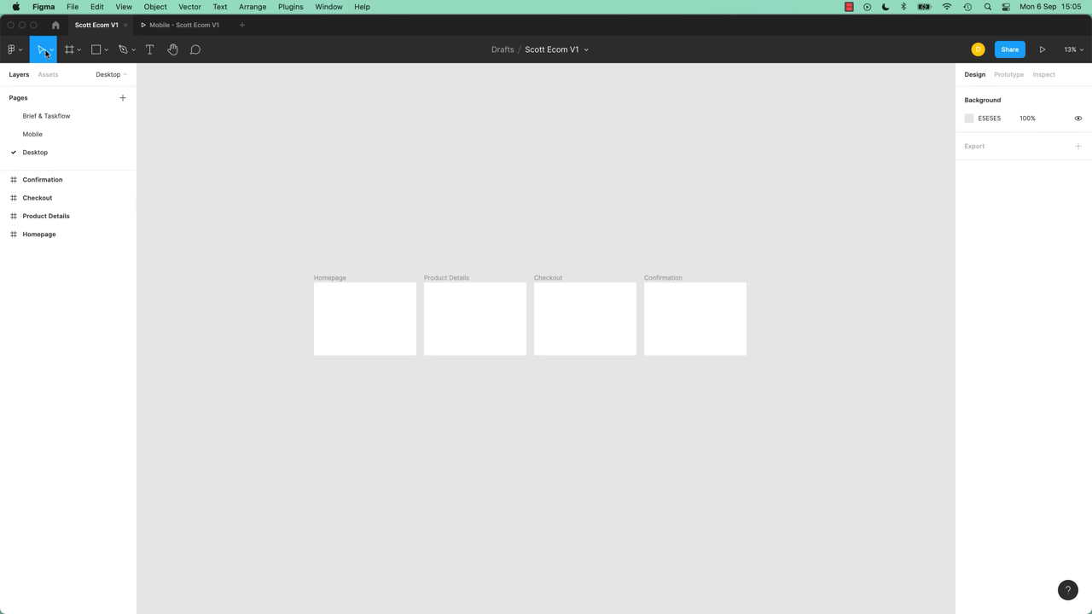
click(332, 279)
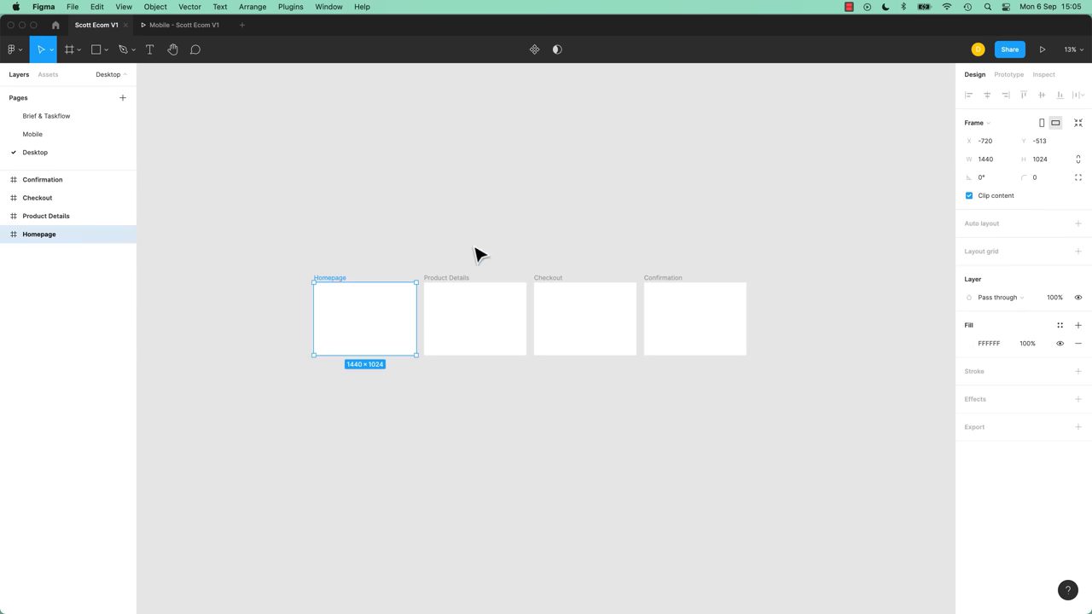
click(1011, 76)
click(1015, 207)
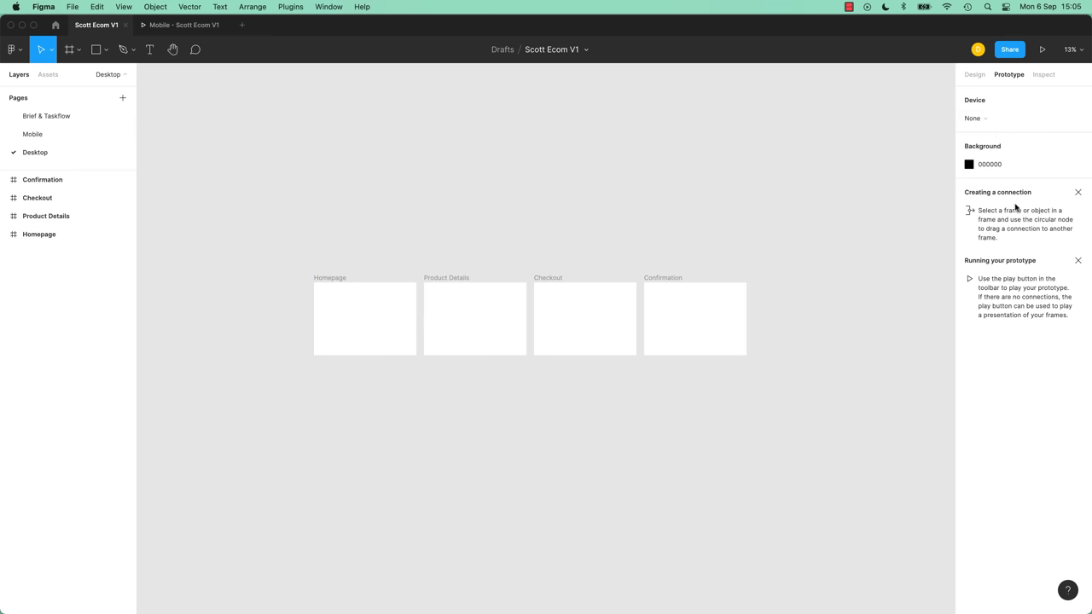
click(1001, 118)
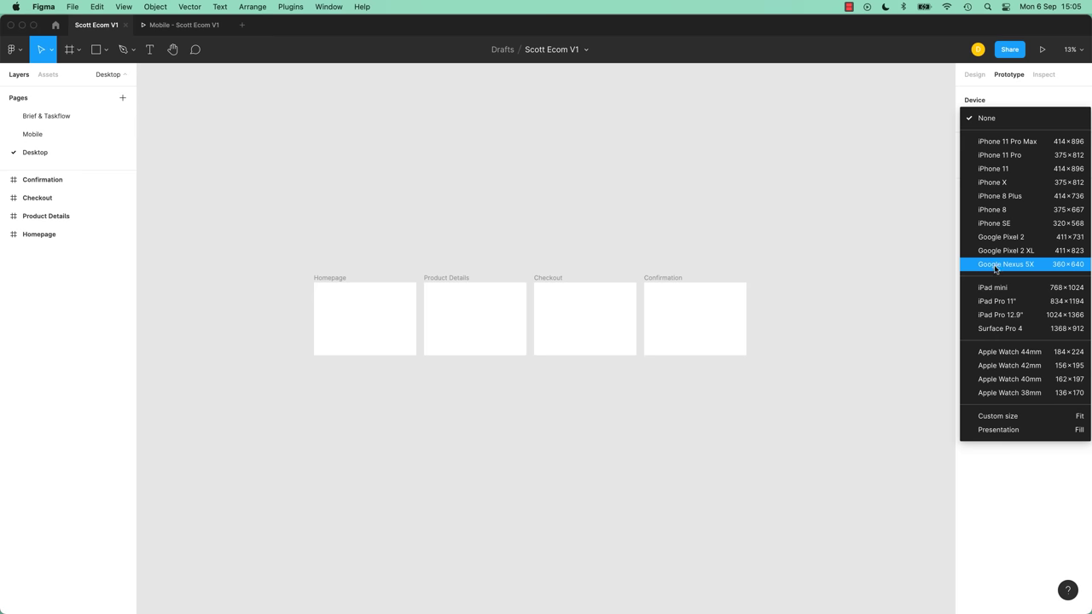
click(564, 154)
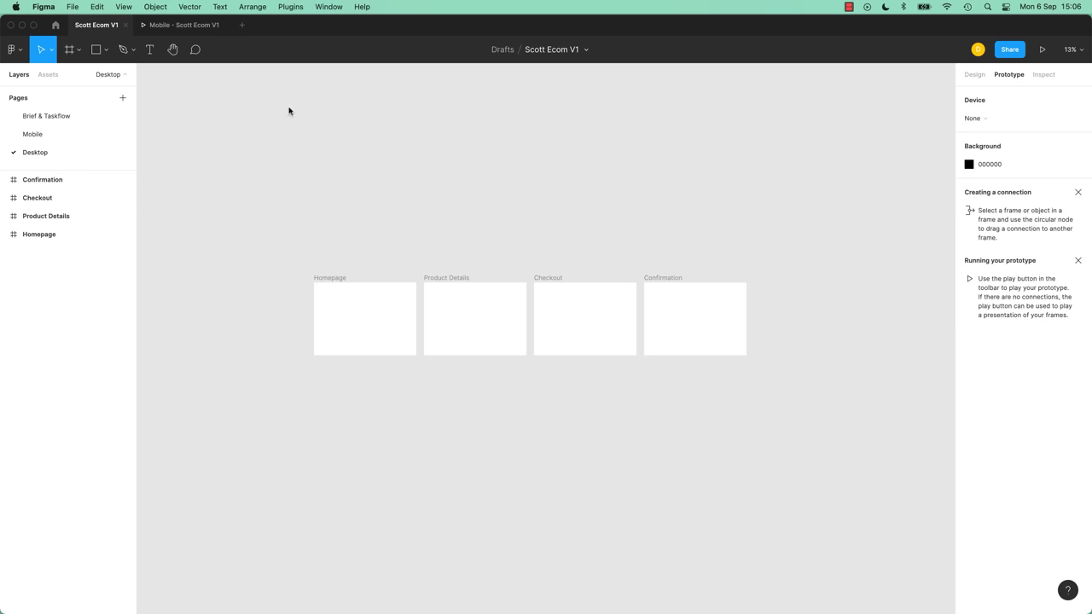
Check the mobile prototype preview, then return to the Mobile page.
click(190, 25)
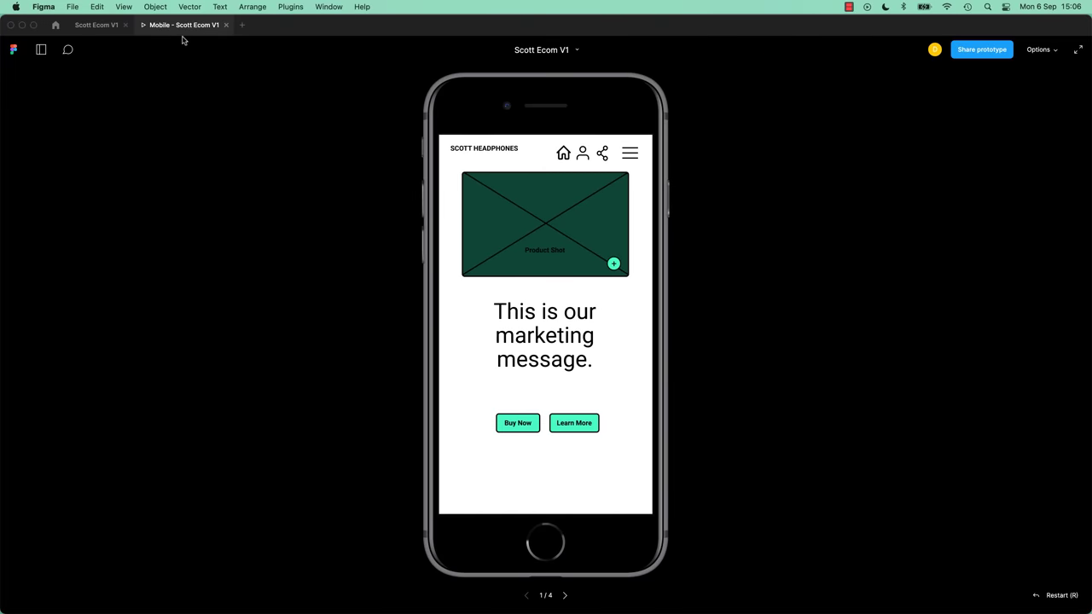
click(102, 28)
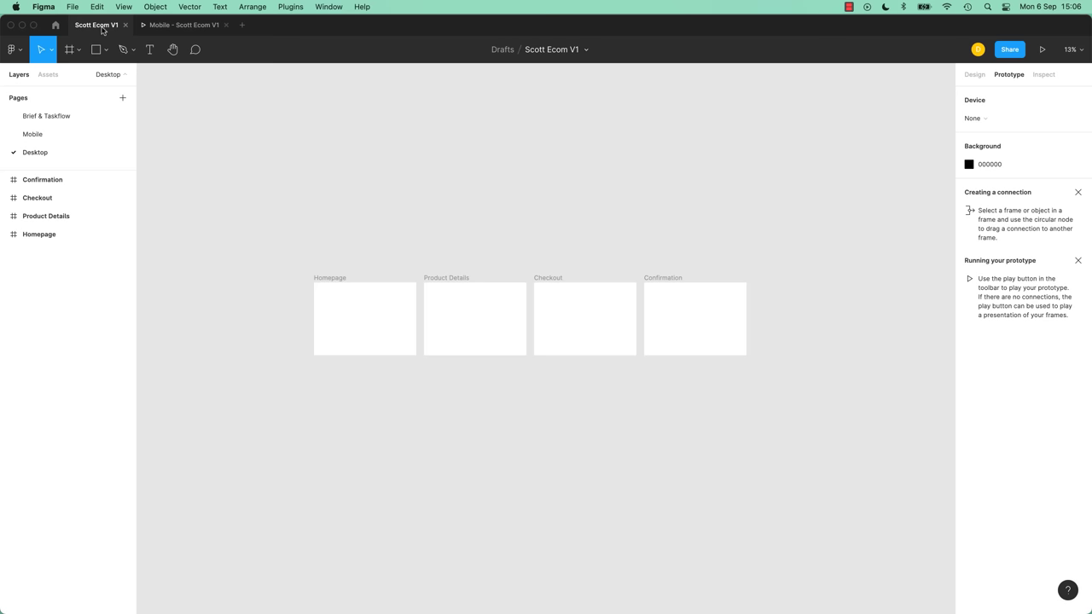
click(32, 134)
Review the Homepage to Product Details interaction details.
click(520, 234)
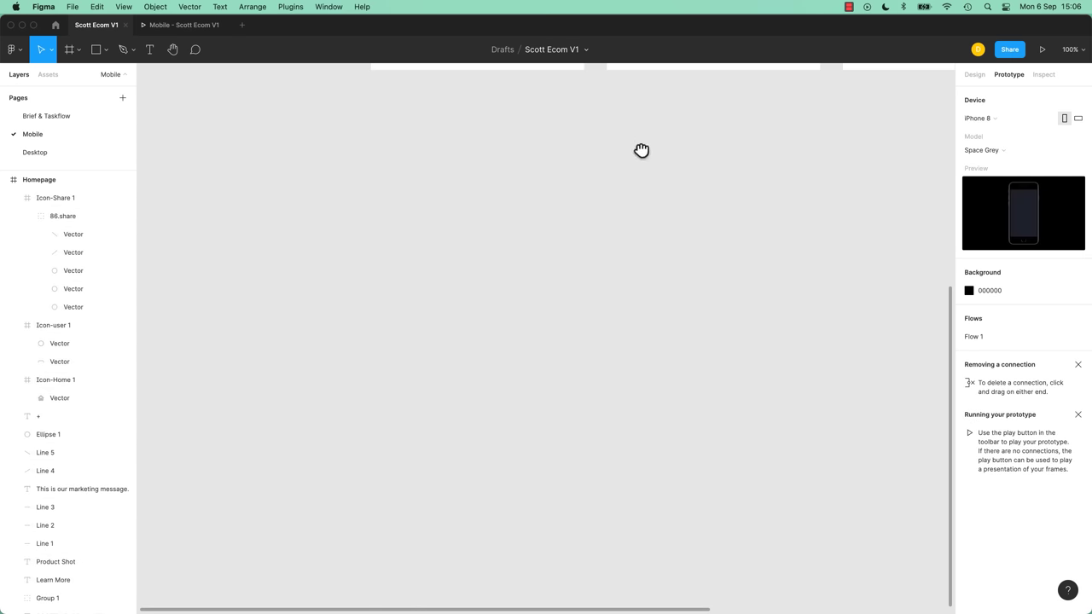
scroll(641, 151, up, 10)
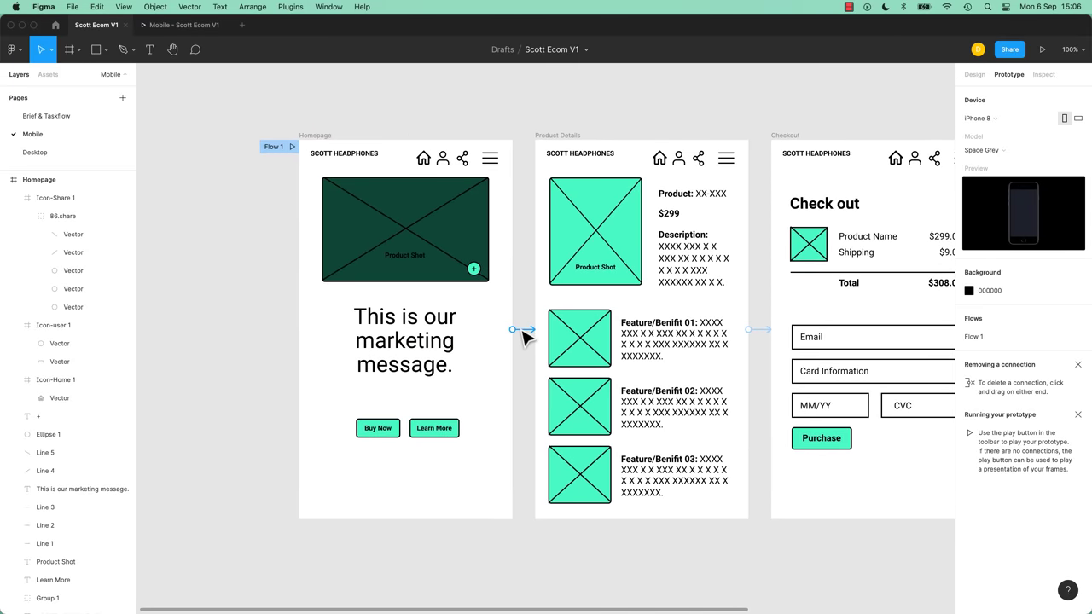
click(522, 329)
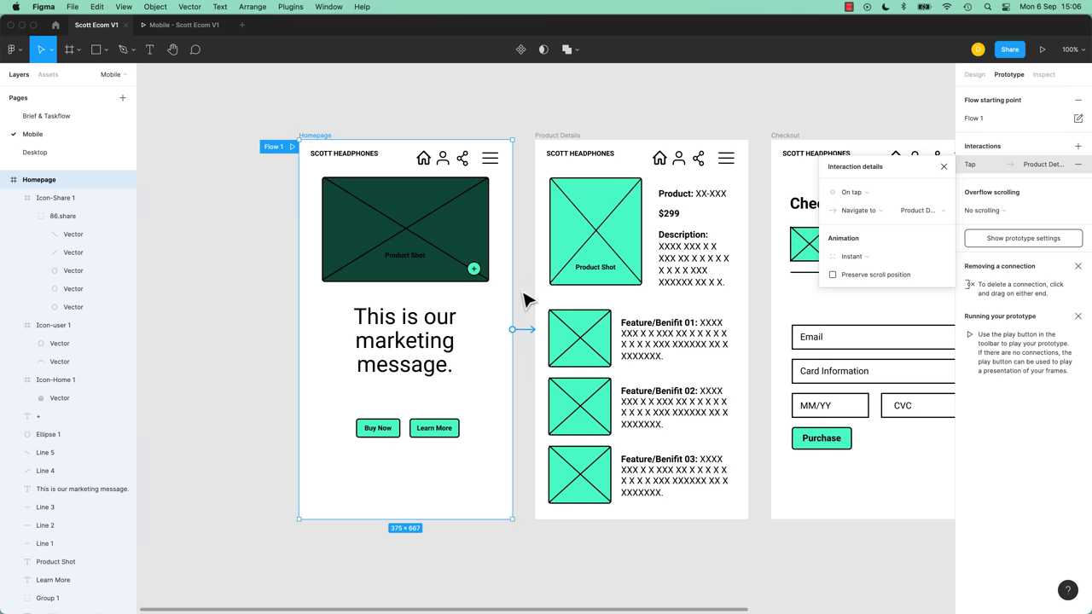
click(524, 330)
Delete that Homepage to Product Details connection and select the Product Details frame.
click(527, 334)
key(Delete)
scroll(524, 329, right, 5)
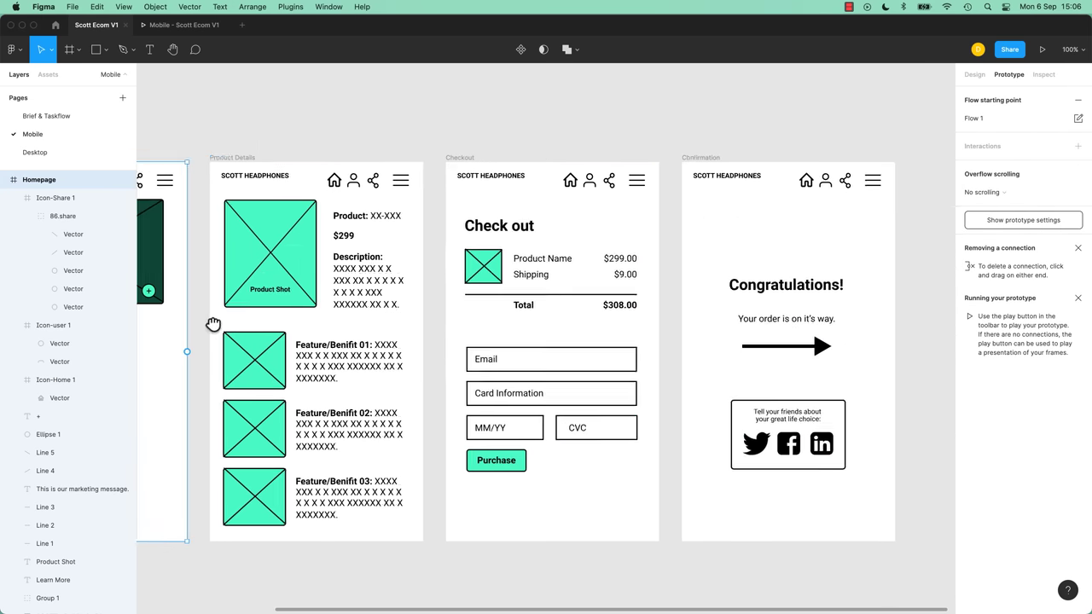
scroll(293, 183, left, 1)
click(236, 161)
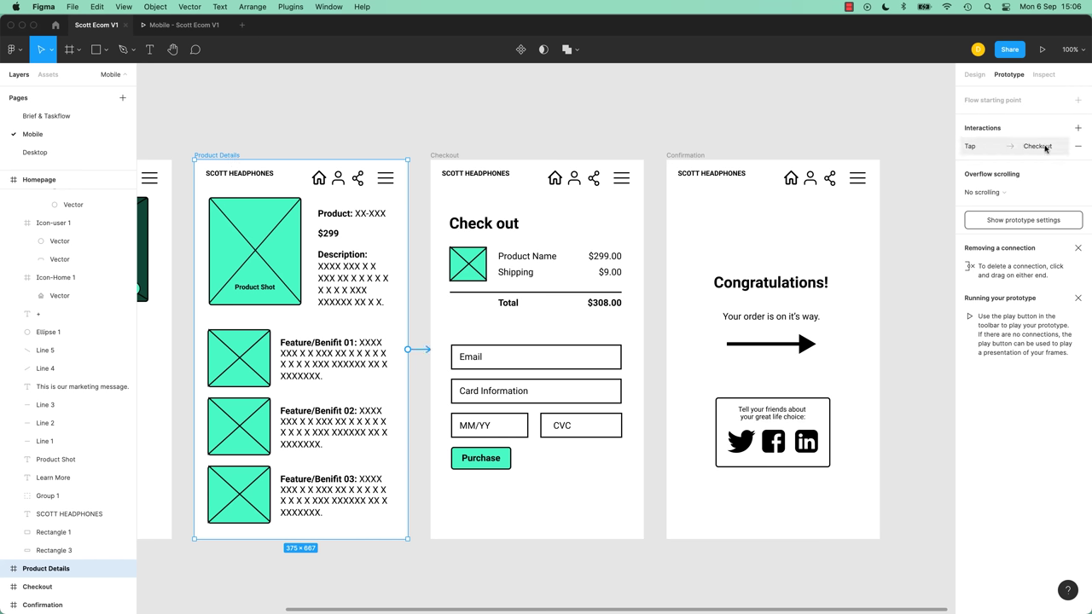
Remove Product Details' Tap → Checkout interaction, then check the Checkout and Confirmation frames.
click(1079, 147)
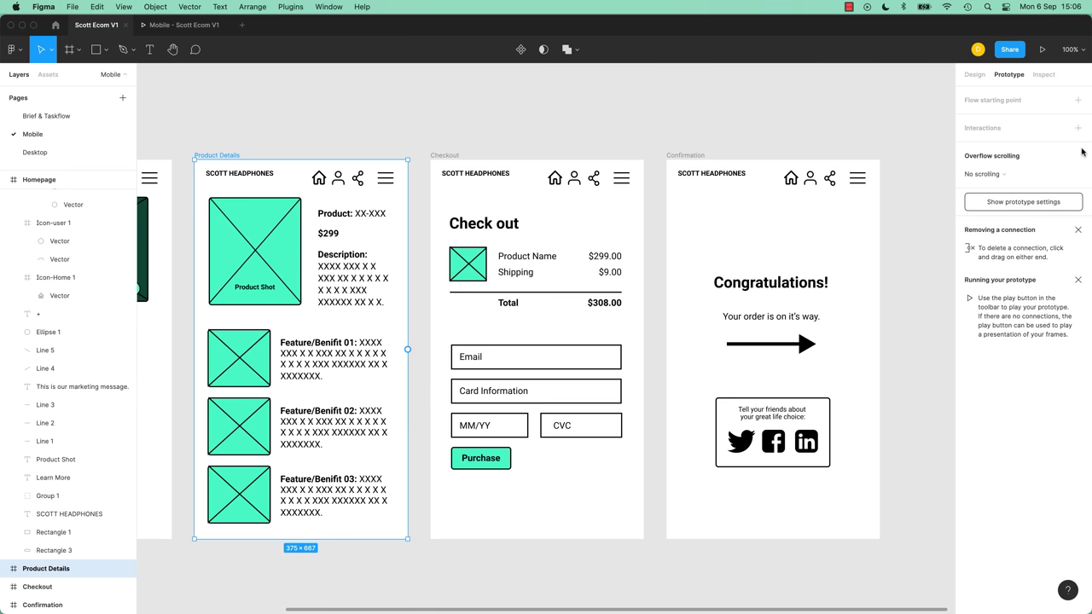
click(453, 161)
drag(645, 349, 664, 358)
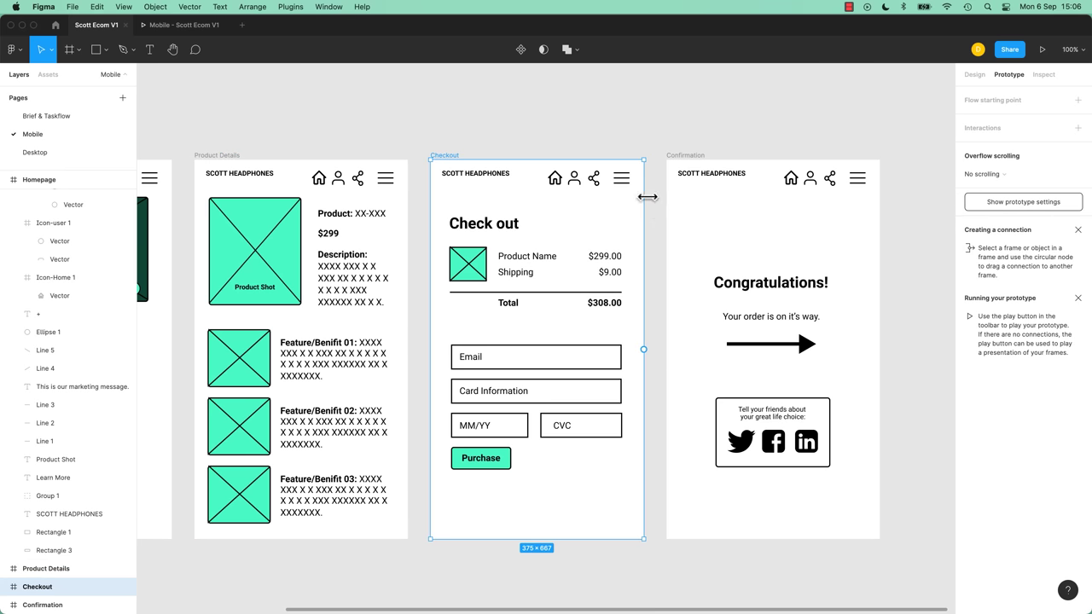
click(677, 155)
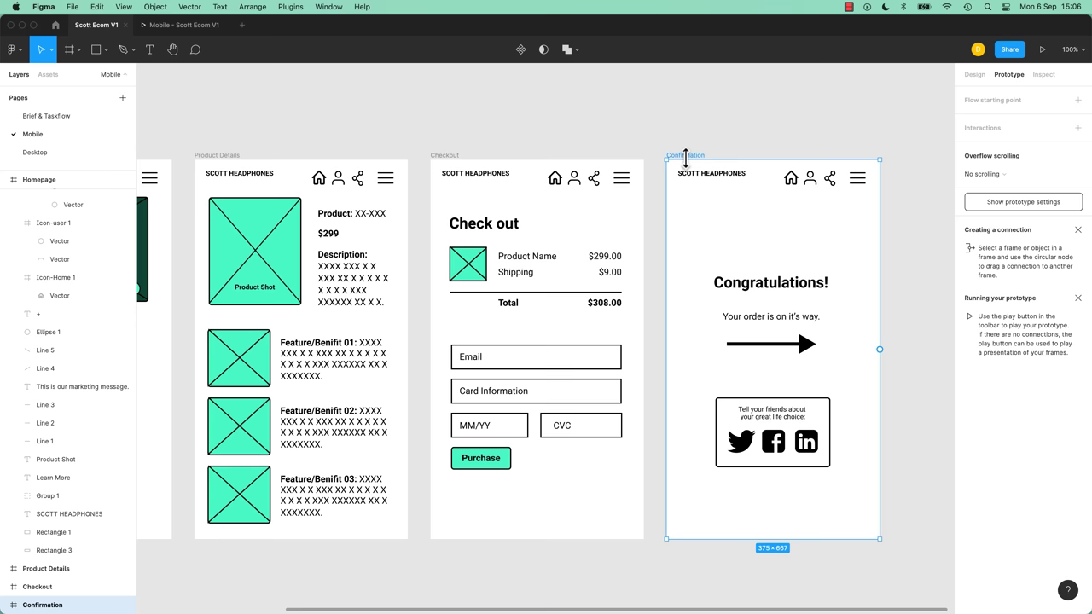
click(612, 114)
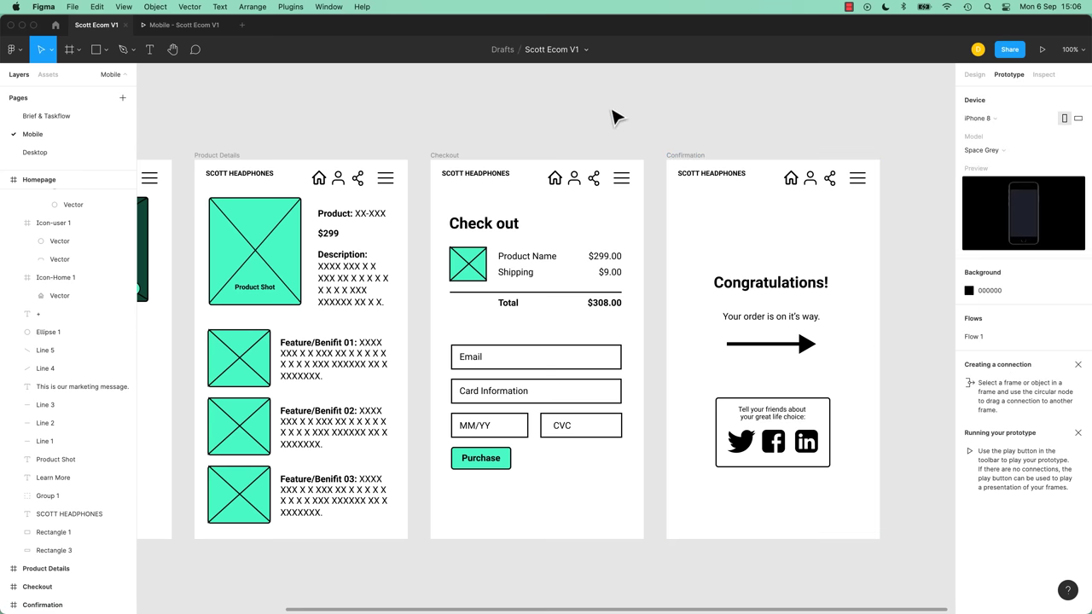
scroll(563, 196, left, 5)
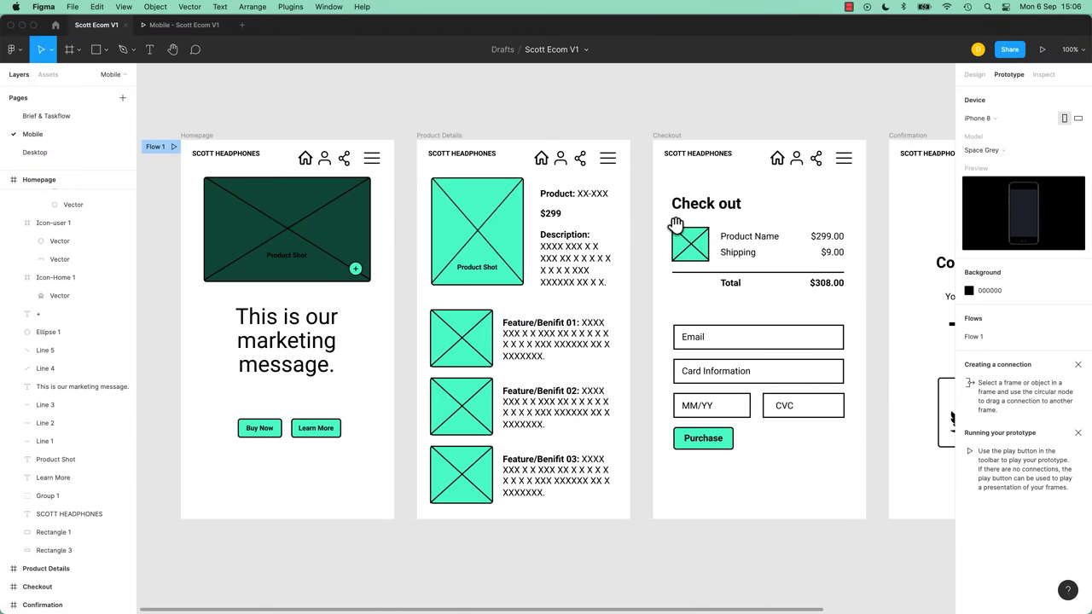
mouse_move(684, 250)
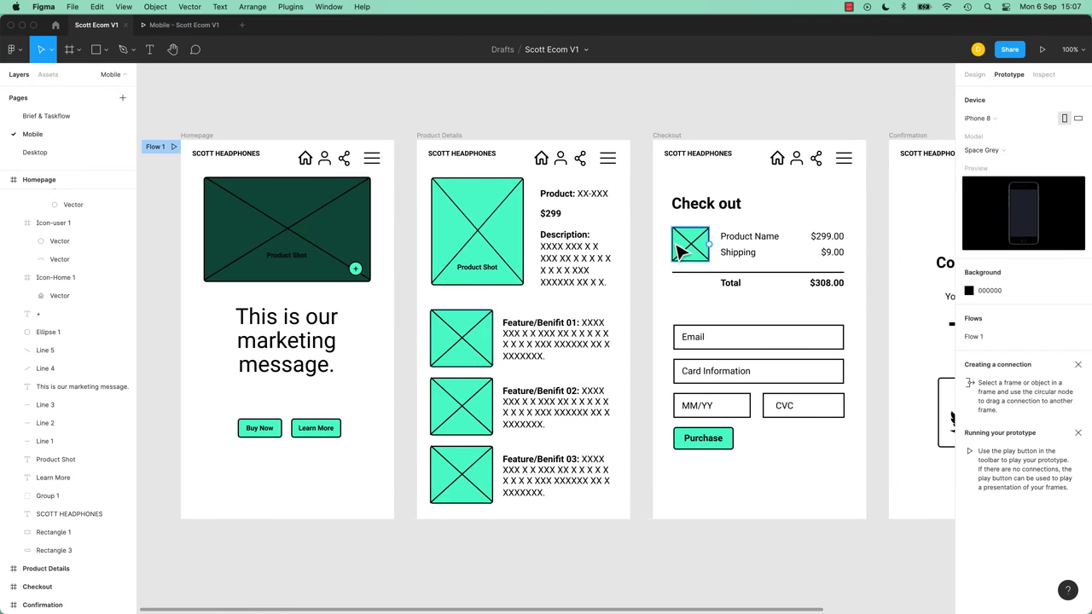
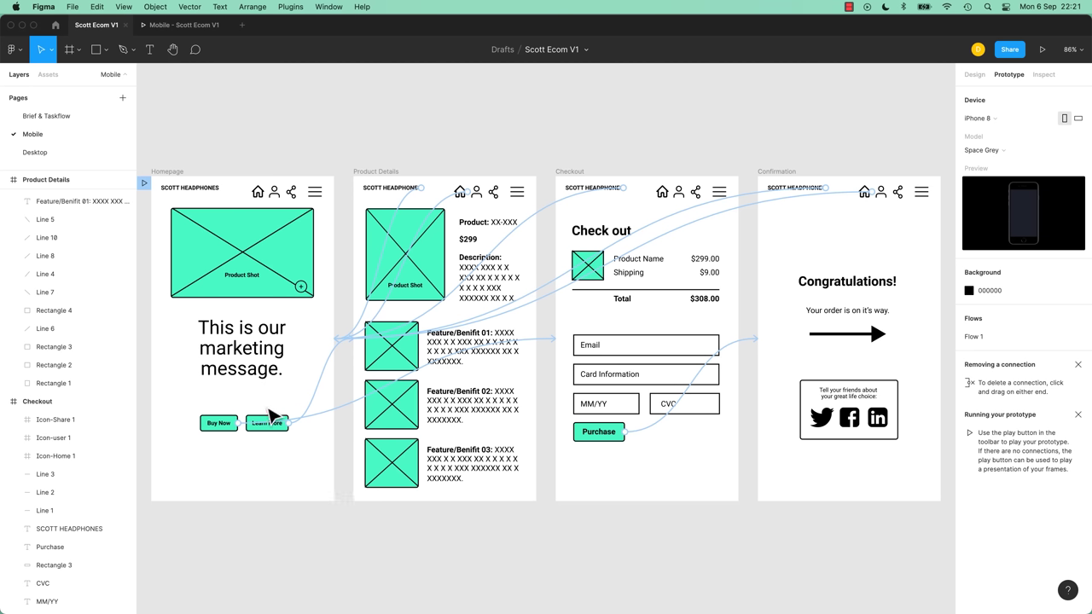
Play through the prototype from Homepage to Confirmation and back to Product Details, then return to the editor.
click(193, 26)
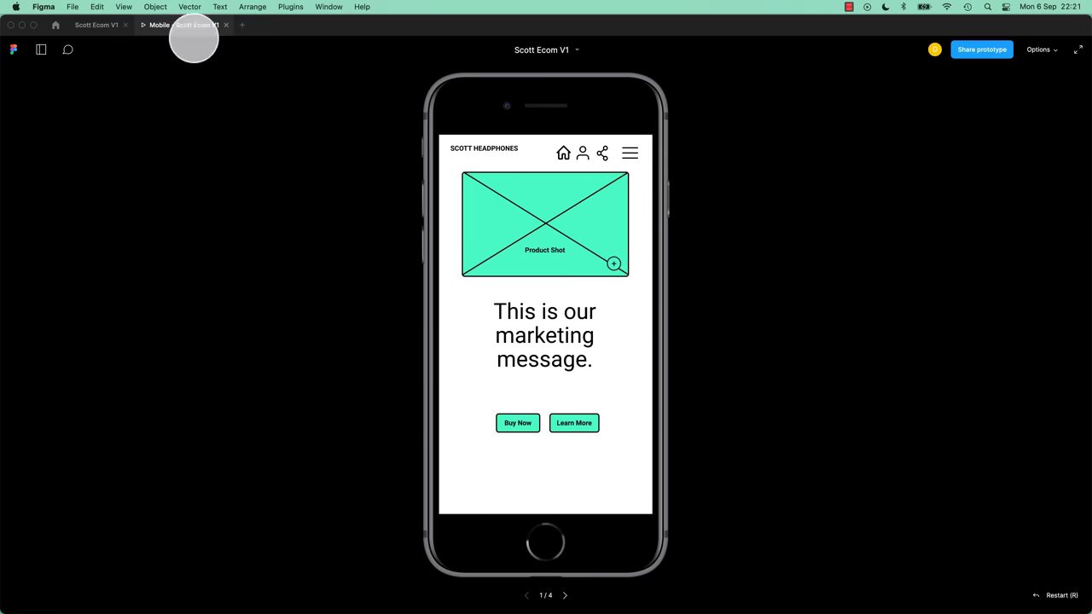
click(517, 424)
click(491, 433)
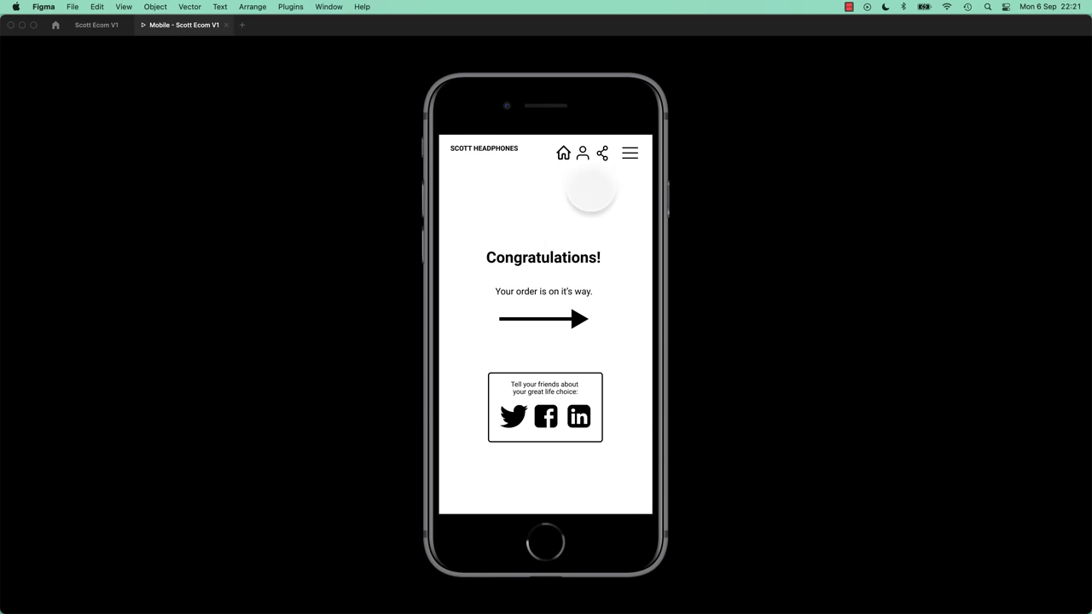
click(504, 147)
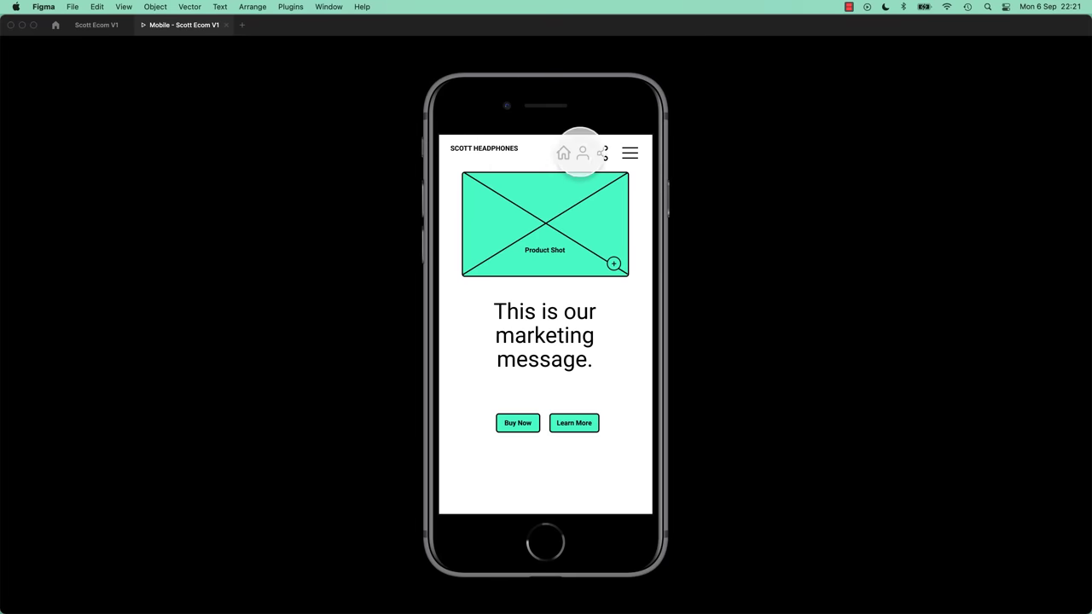
click(546, 215)
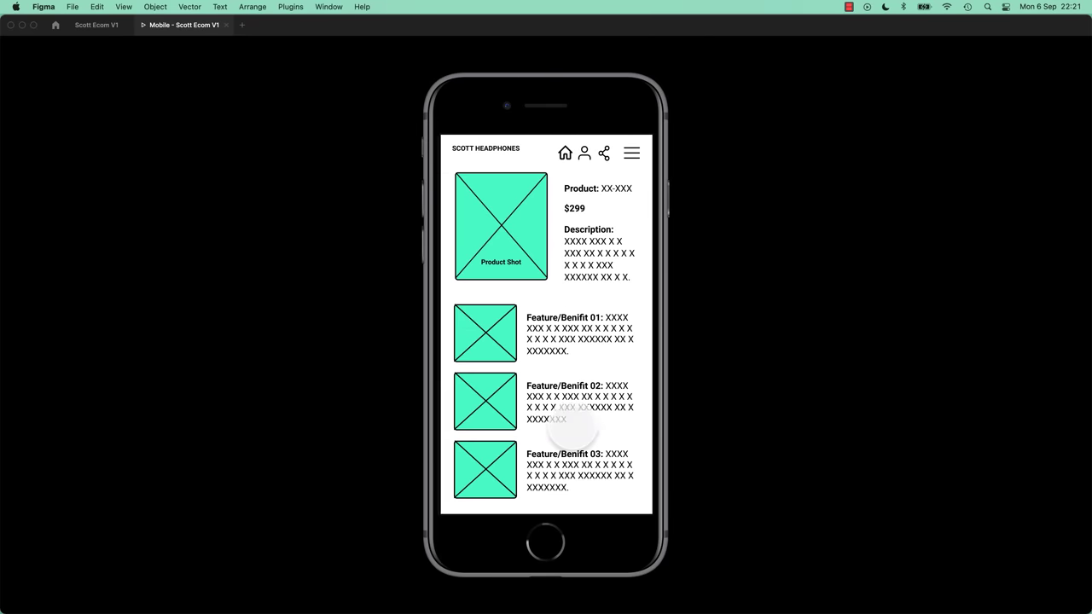
click(103, 31)
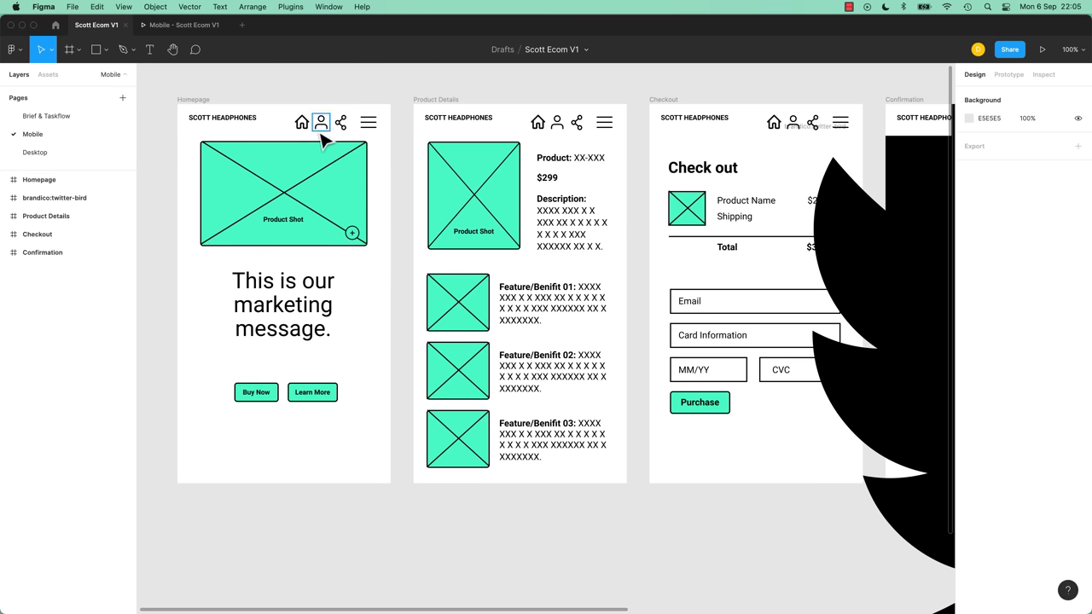
Delete the Homepage tap connection to Product Details.
click(205, 101)
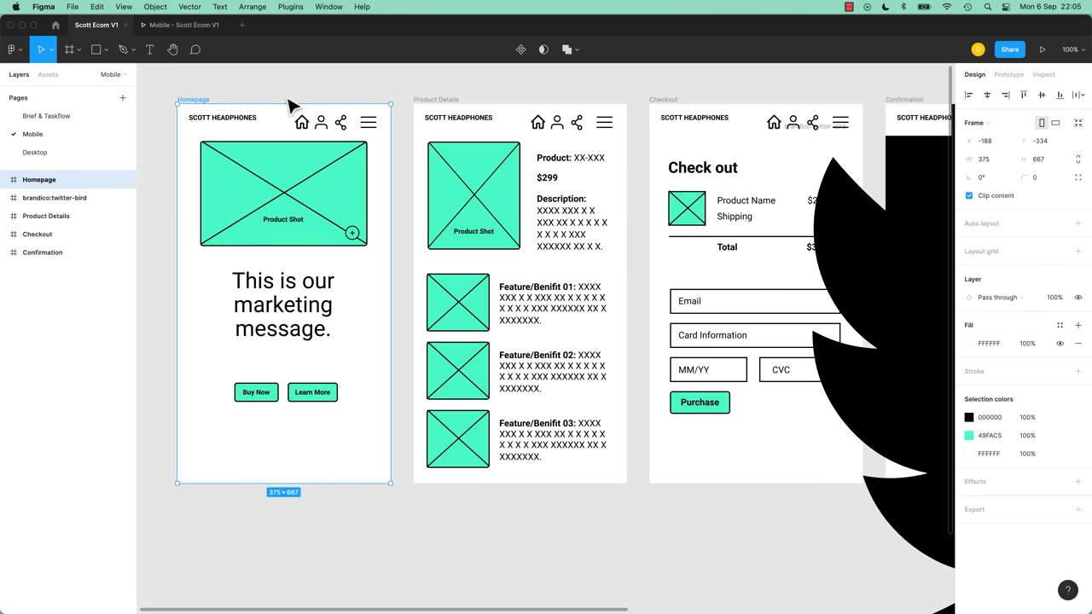
click(1009, 75)
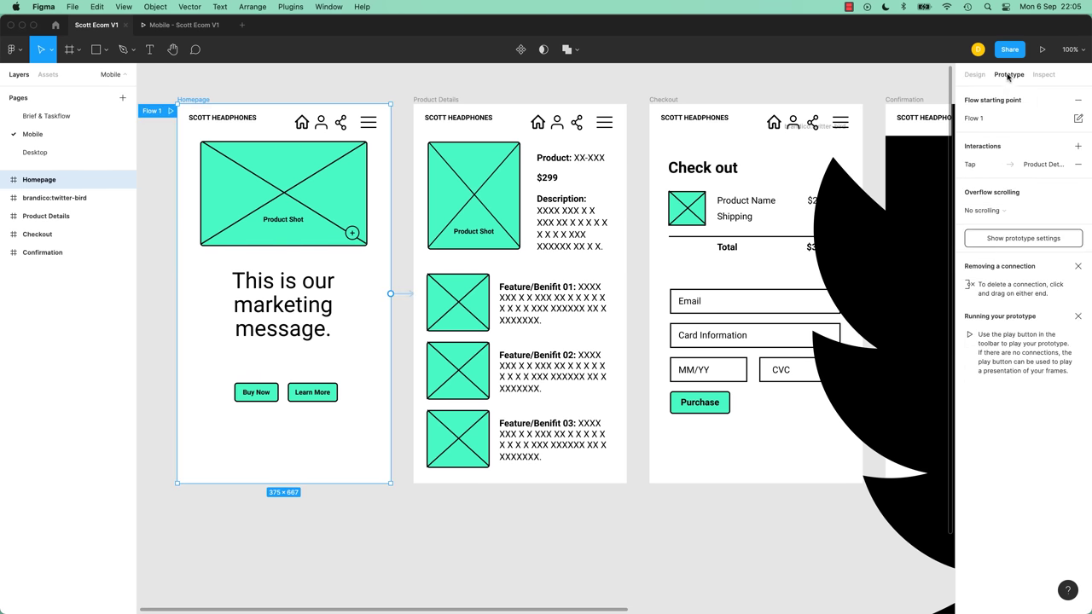
click(406, 297)
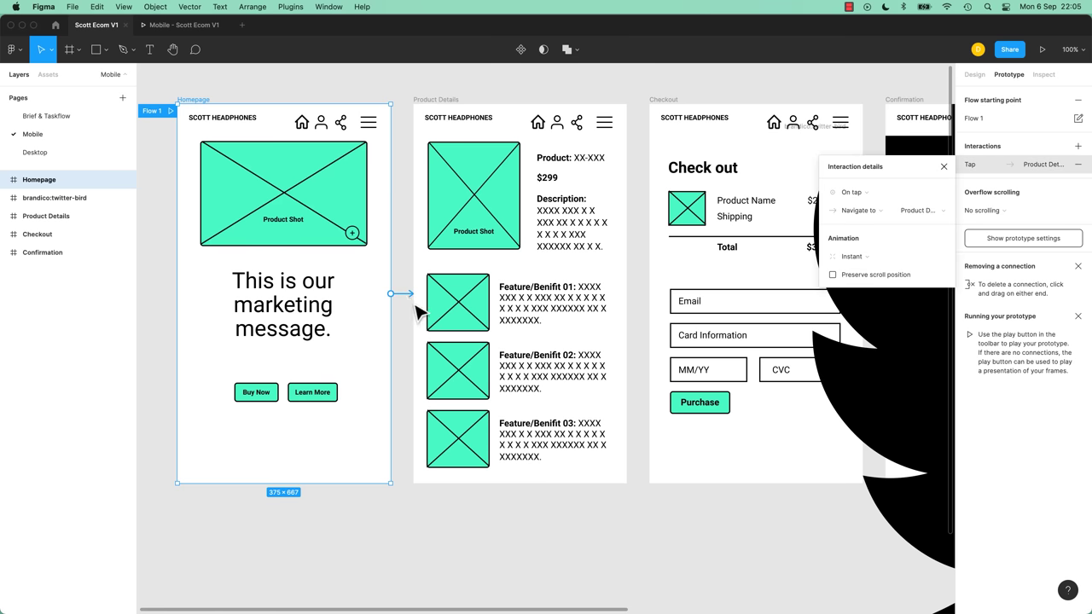
drag(417, 305, 519, 316)
Inspect Checkout's tap interaction leading to Confirmation.
click(442, 99)
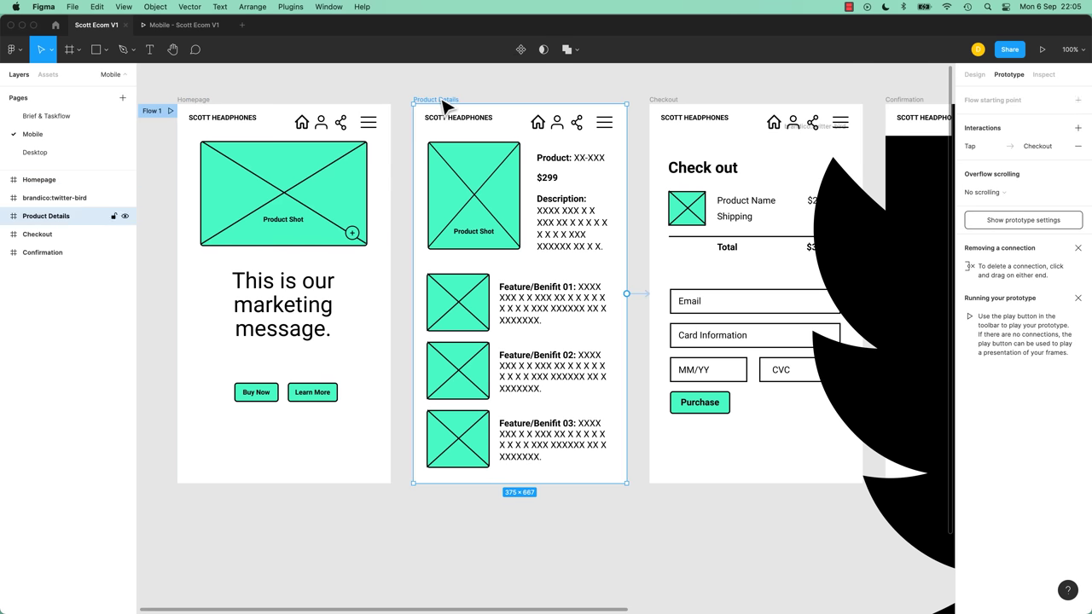
click(659, 102)
scroll(683, 256, right, 5)
click(690, 309)
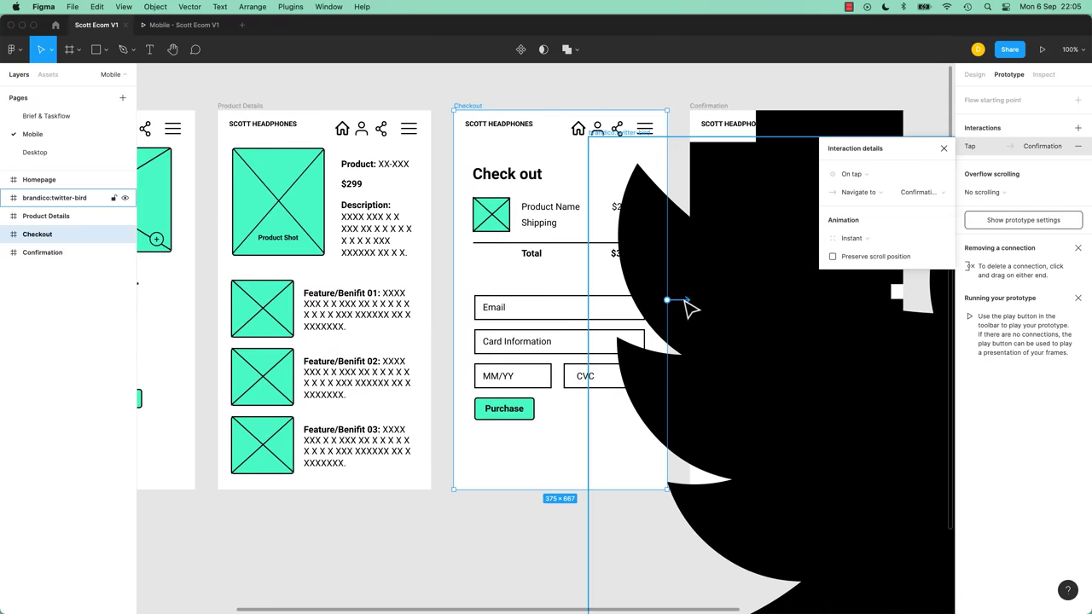
scroll(554, 359, right, 8)
scroll(555, 358, down, 2)
Move the giant Twitter bird graphic further right and drag the Facebook icon beside it.
click(551, 398)
drag(551, 397, 900, 454)
click(588, 398)
drag(587, 398, 649, 418)
Zoom out and delete the giant Twitter bird, restoring the accidentally deleted Confirmation frame.
key(Escape)
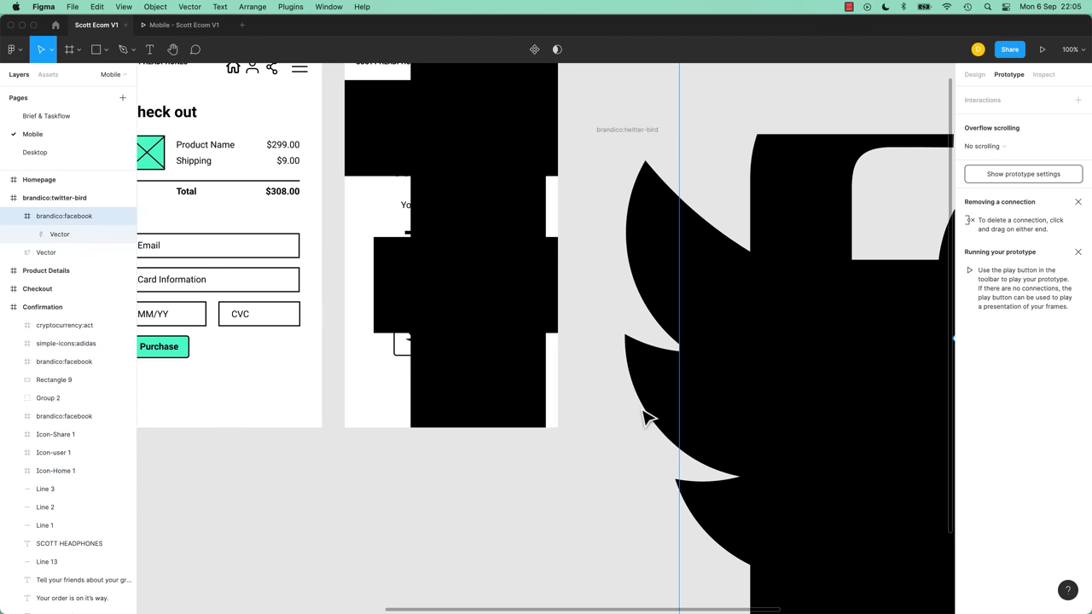
click(615, 317)
key(minus)
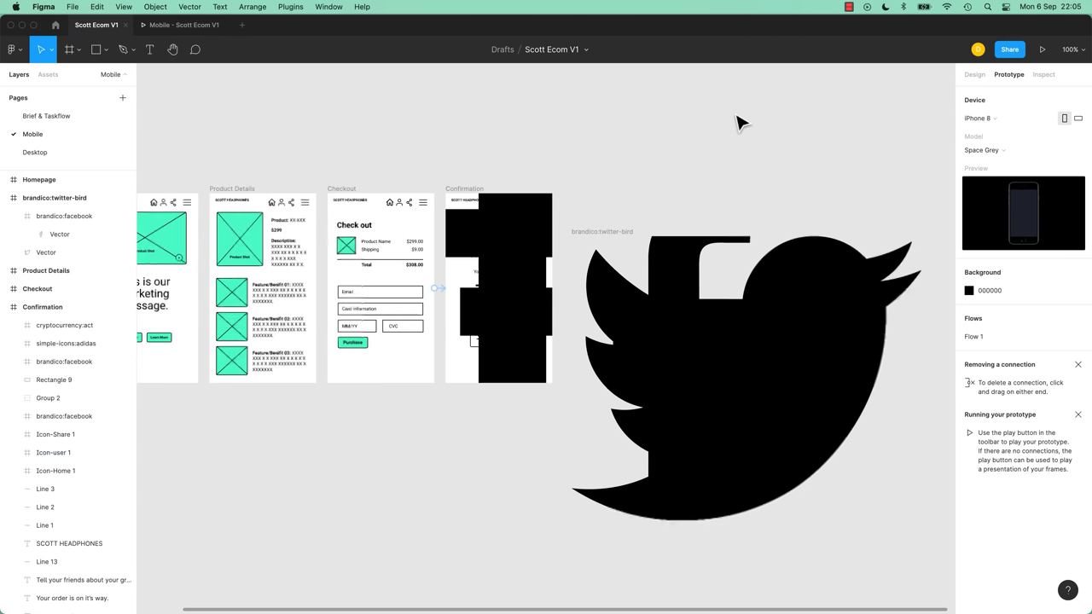
click(693, 316)
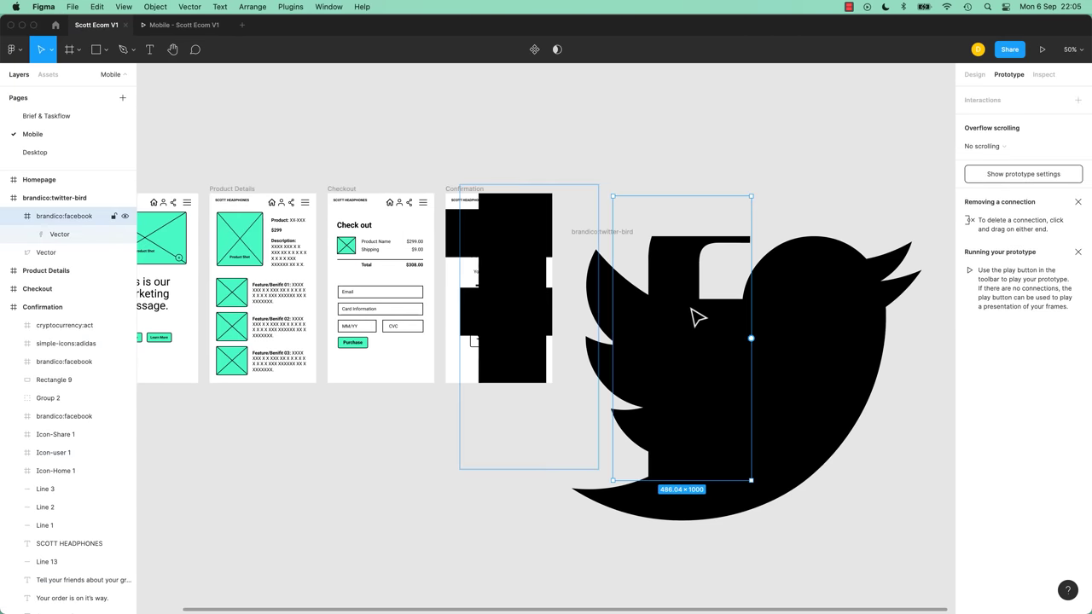
key(Escape)
key(Delete)
click(541, 310)
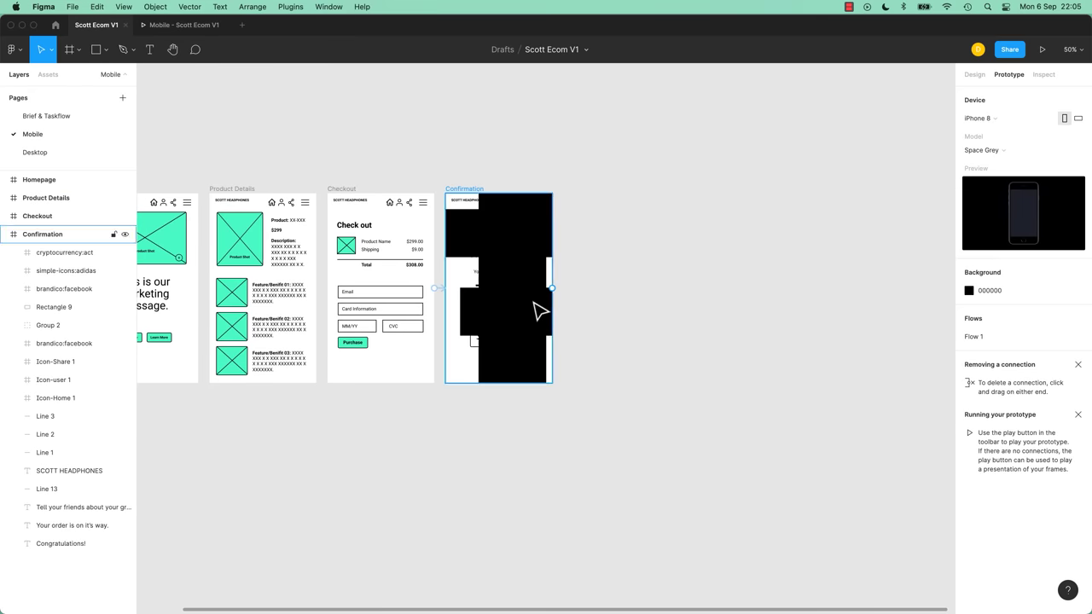
key(Delete)
key(ctrl+z)
key(Escape)
Delete both oversized Facebook icons from the Confirmation frame.
click(475, 244)
click(91, 234)
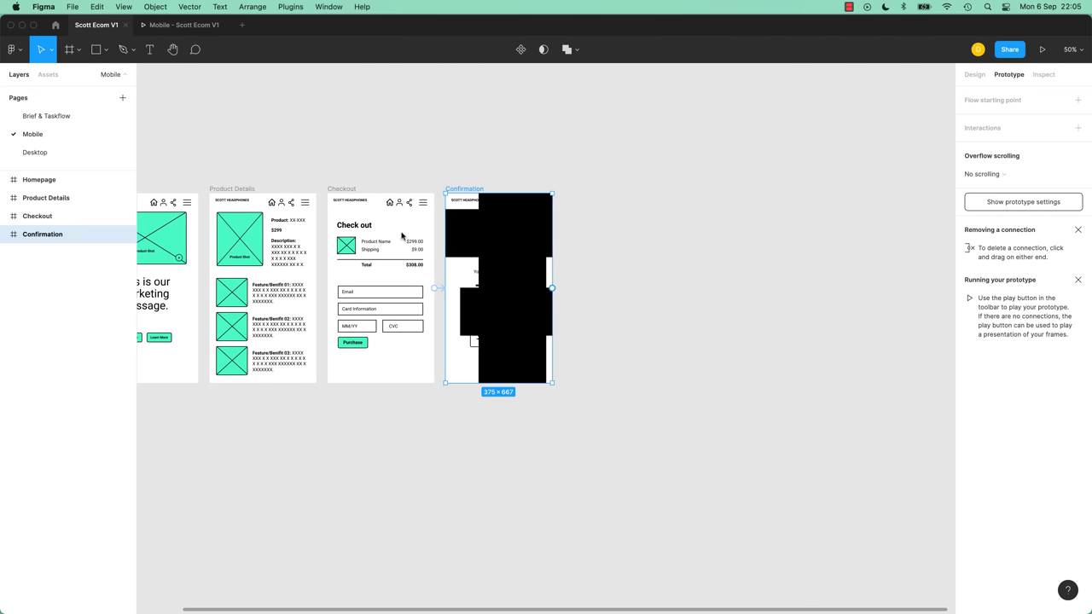
click(12, 239)
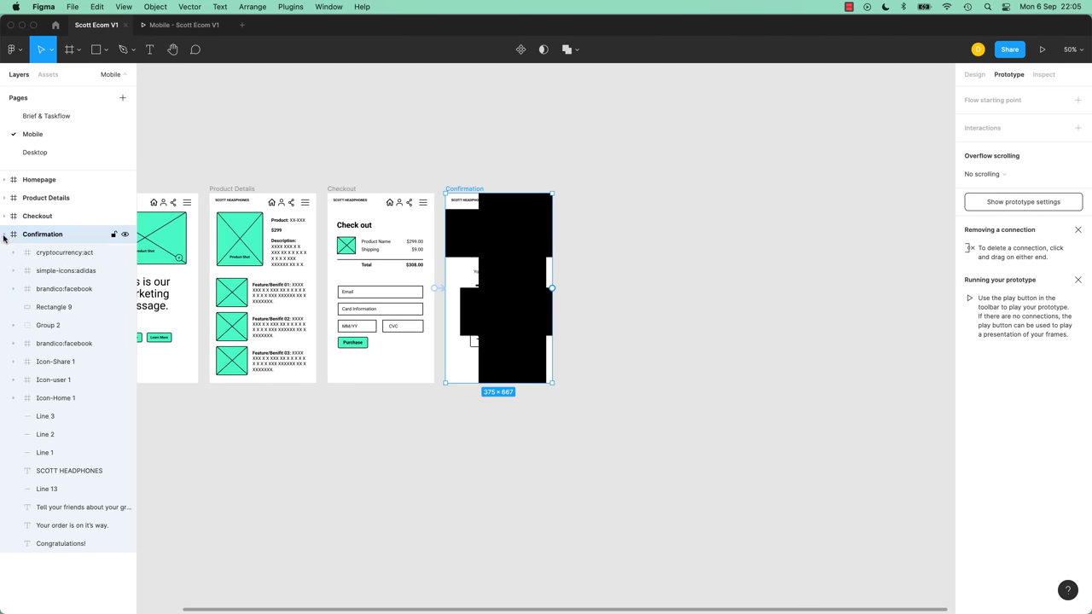
click(58, 252)
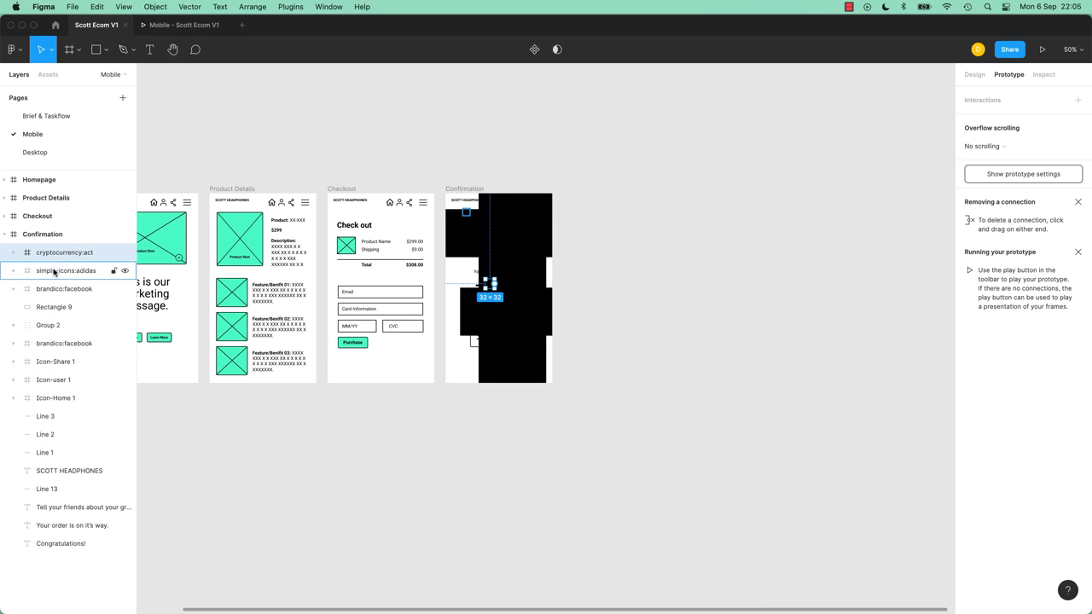
click(64, 289)
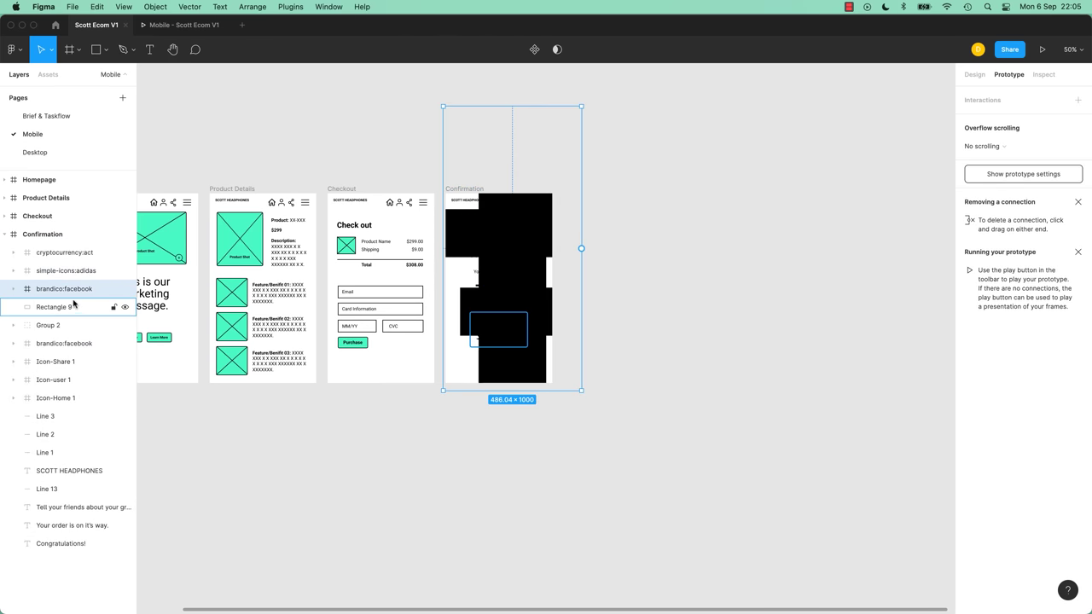
key(Delete)
click(556, 313)
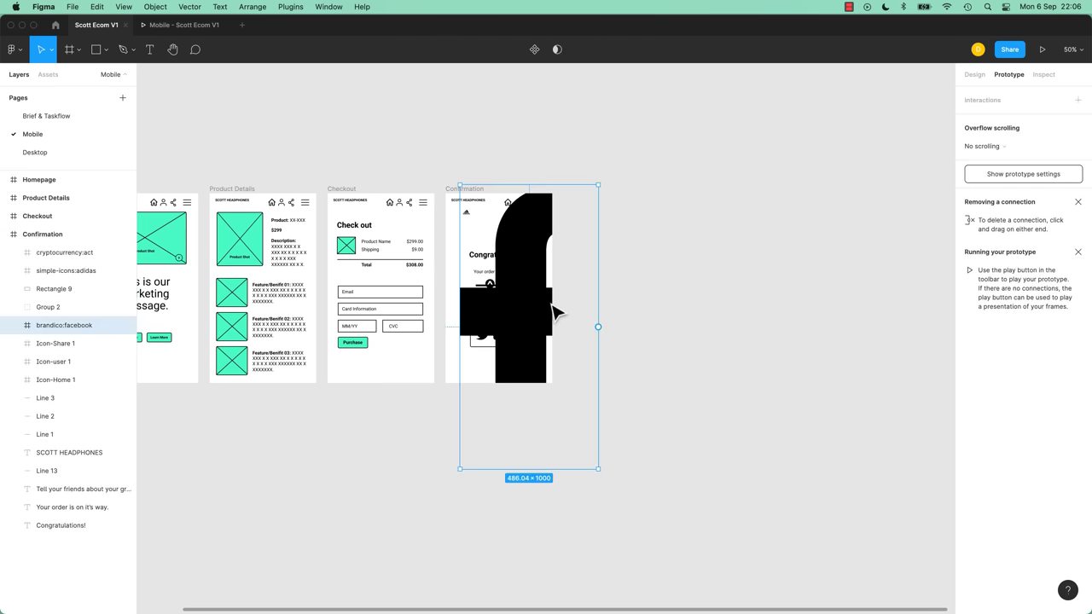
key(Delete)
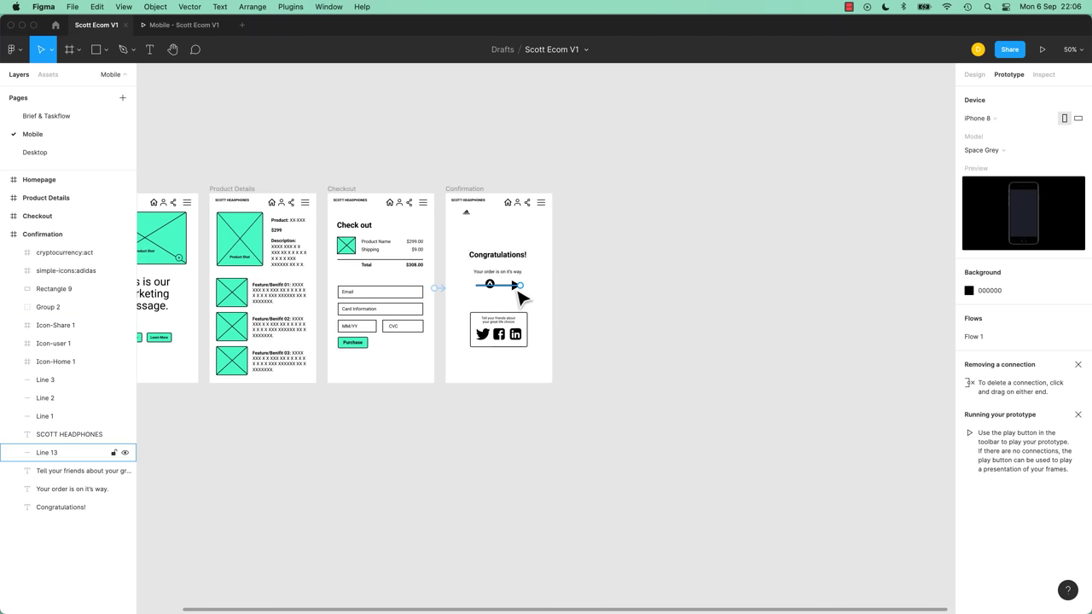
Delete the cryptocurrency icon and adidas logo, then zoom back to 100%.
click(489, 287)
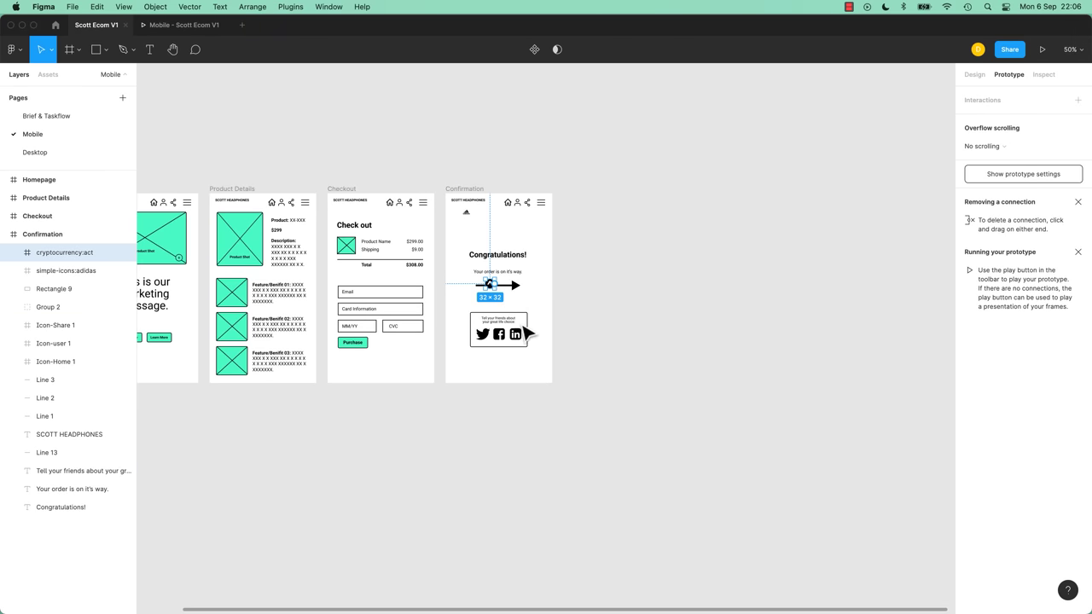
key(Delete)
click(463, 216)
key(Delete)
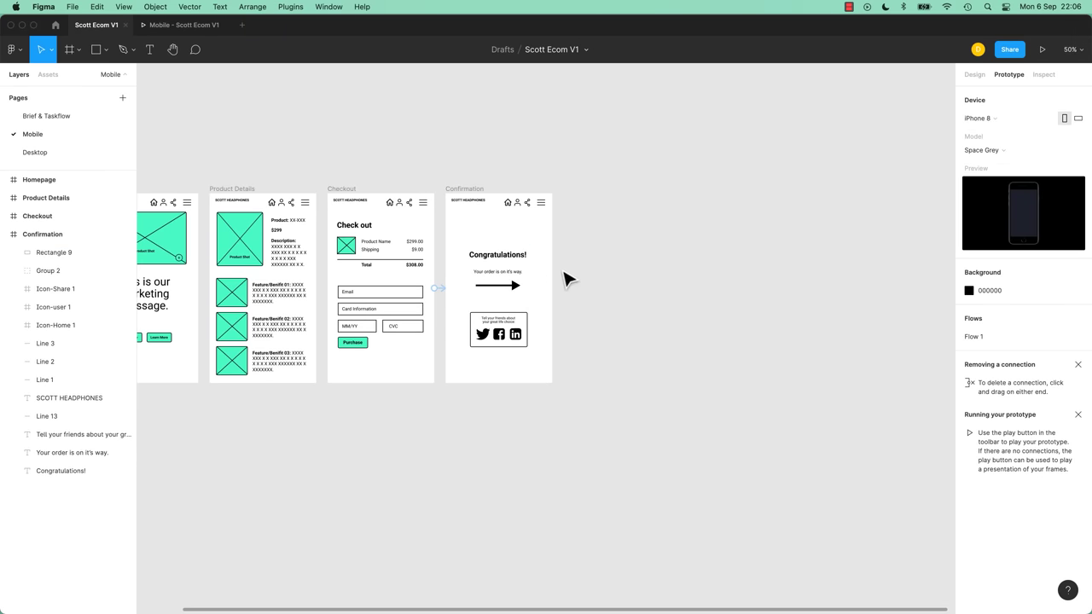
key(shift+0)
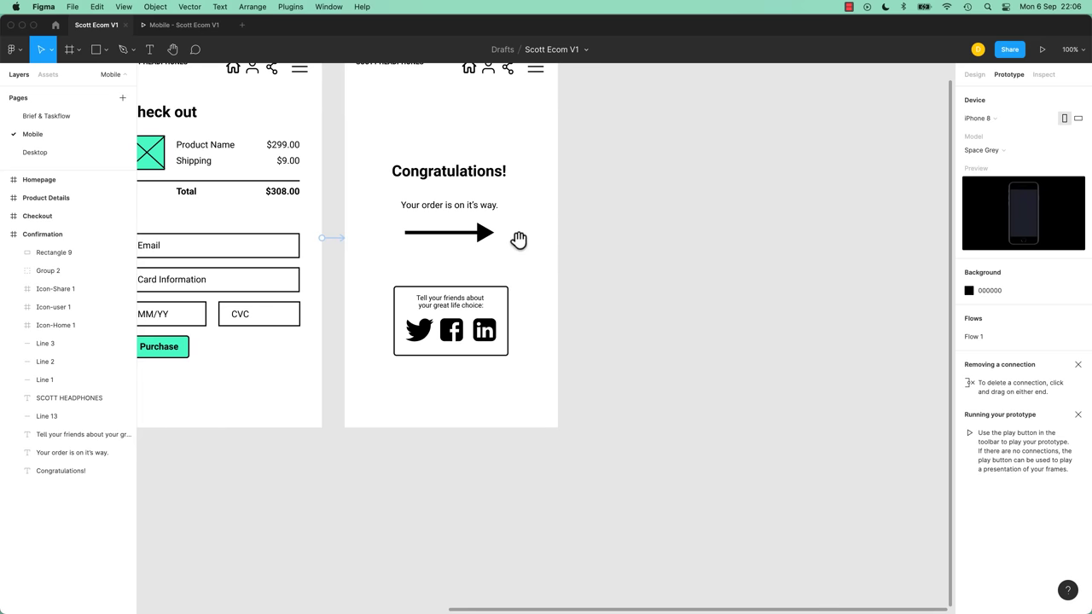
Bring Checkout and Confirmation into view and inspect their tap interaction.
drag(517, 239, 663, 312)
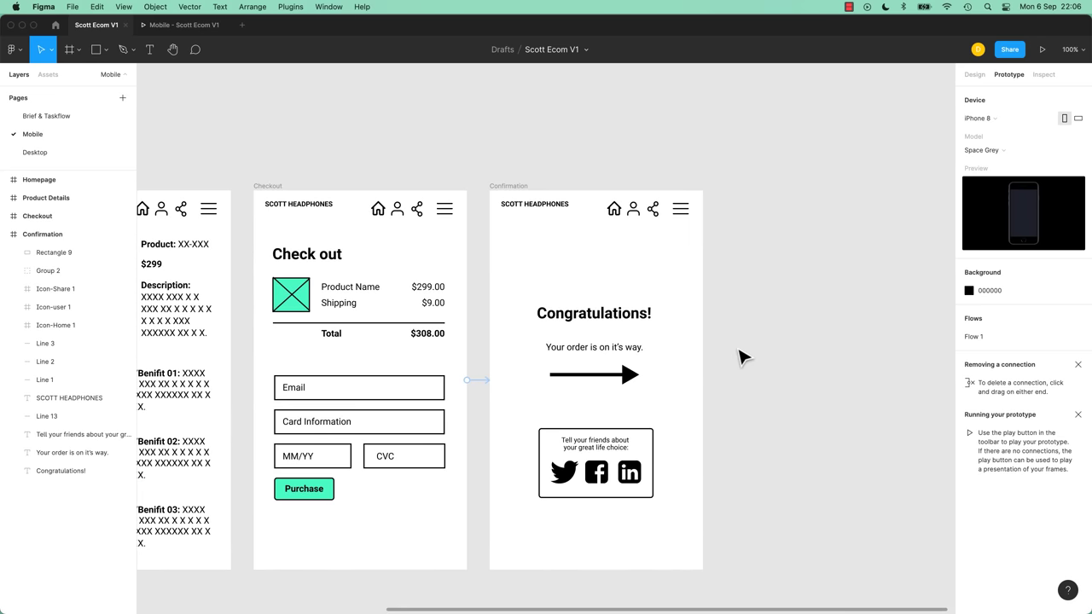
scroll(751, 371, down, 2)
click(483, 345)
key(Escape)
key(Escape)
scroll(582, 317, left, 5)
scroll(583, 316, down, 1)
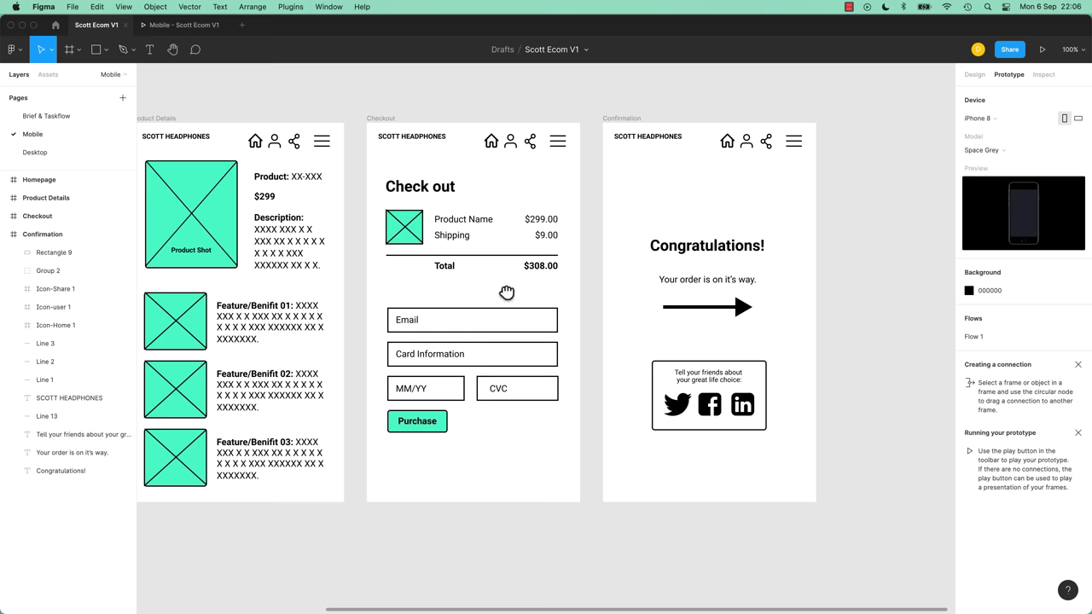
Select the Product Details, Checkout, Confirmation and Homepage frames in turn.
scroll(507, 290, left, 5)
scroll(506, 290, up, 2)
click(285, 176)
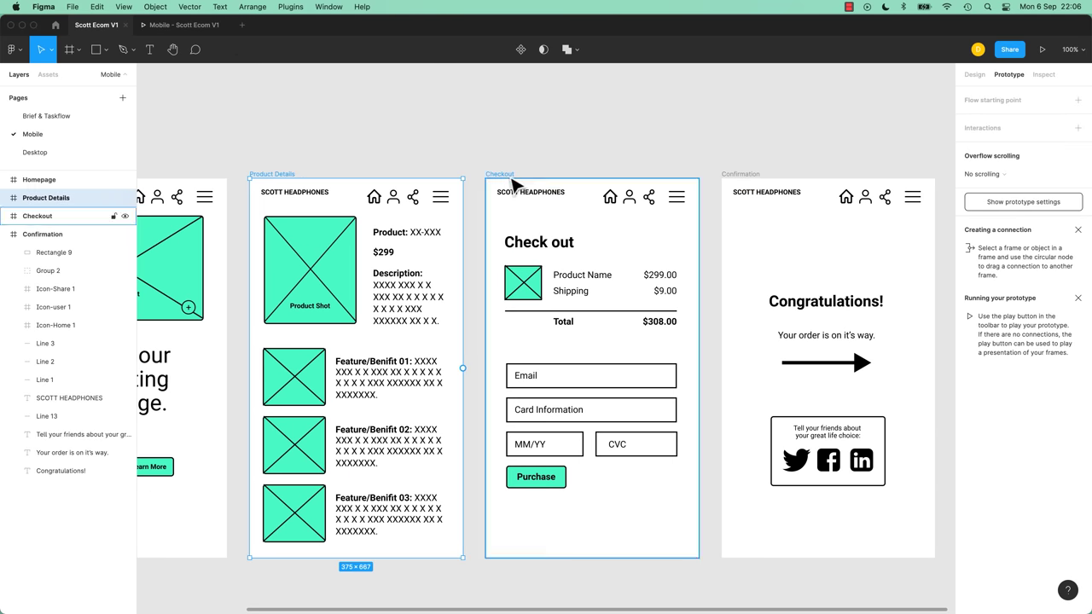
click(500, 174)
click(741, 174)
scroll(776, 278, left, 8)
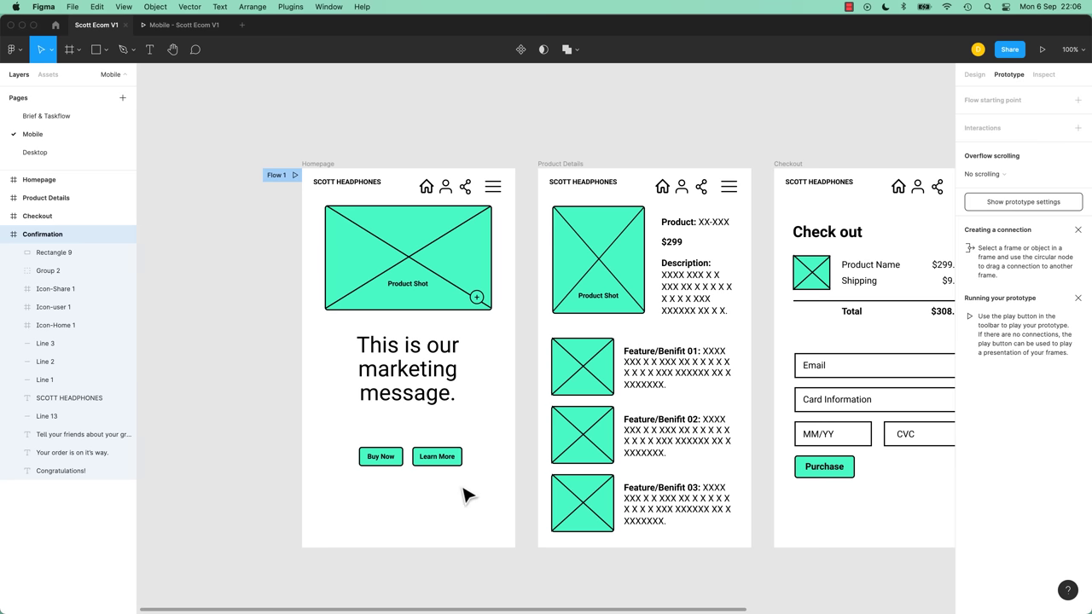
click(317, 164)
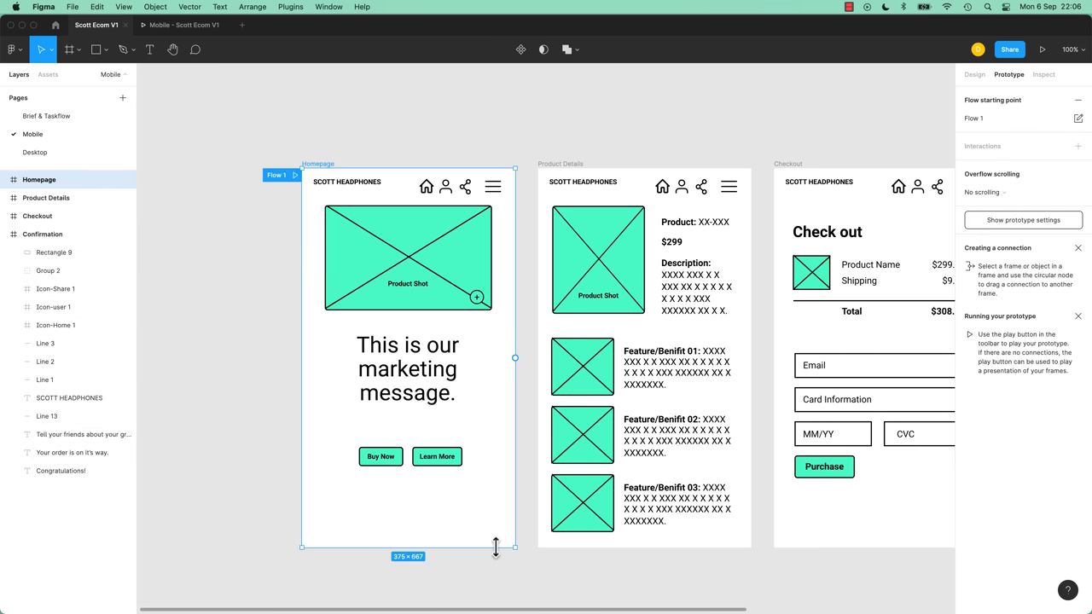
Link the Homepage Buy Now button to Checkout with a Dissolve transition.
click(388, 455)
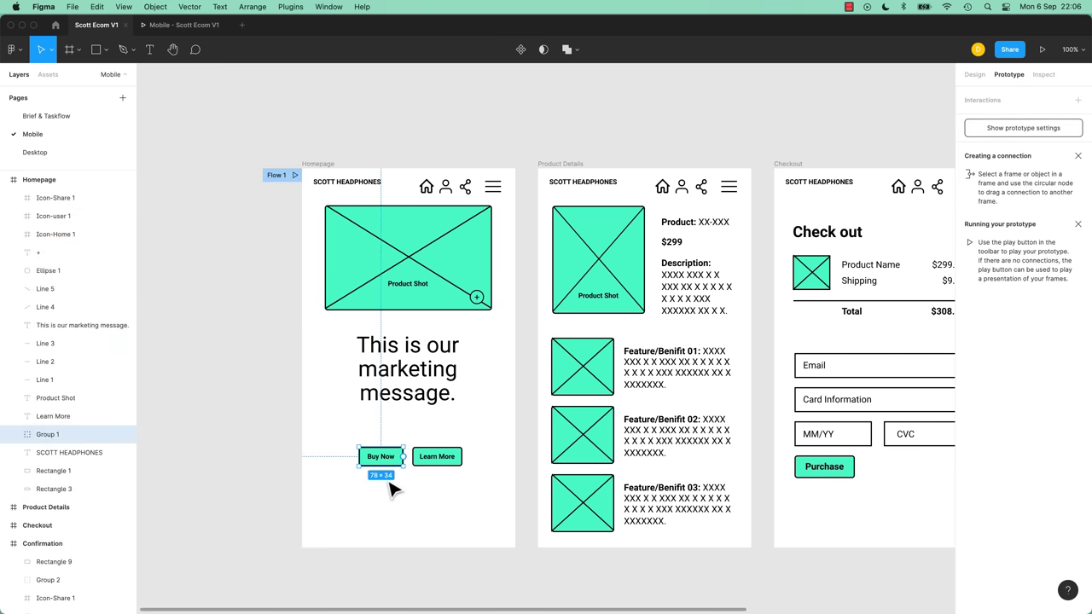
click(398, 377)
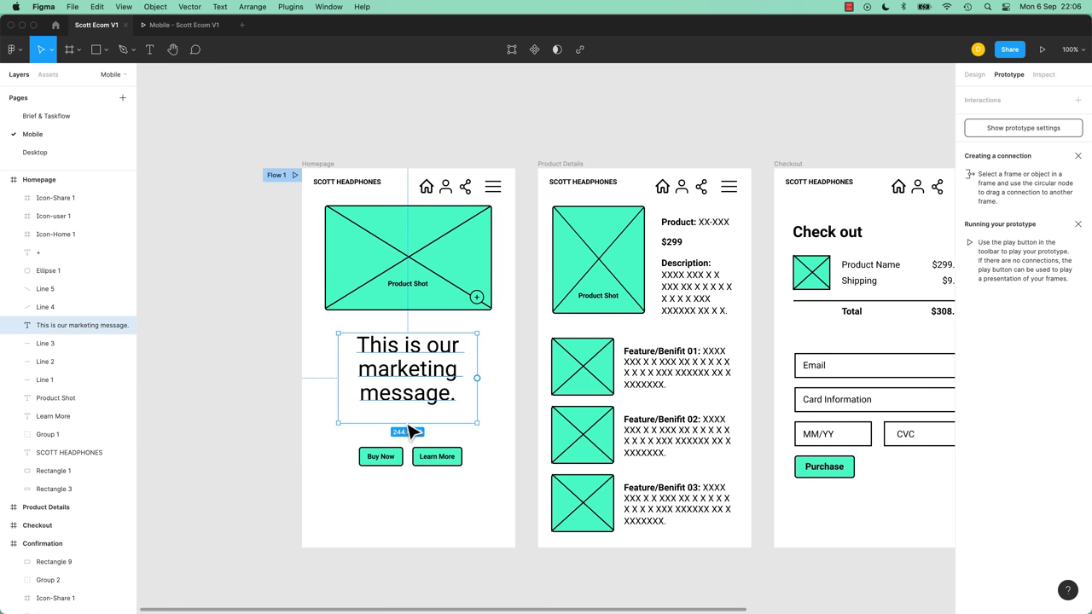
click(386, 453)
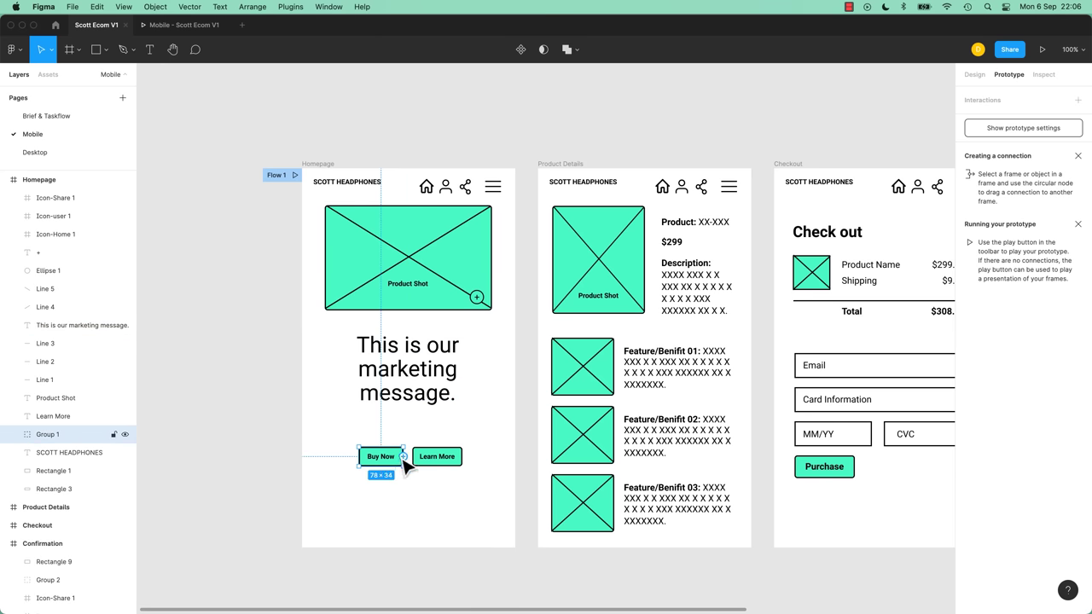
drag(405, 462, 780, 375)
drag(780, 373, 779, 373)
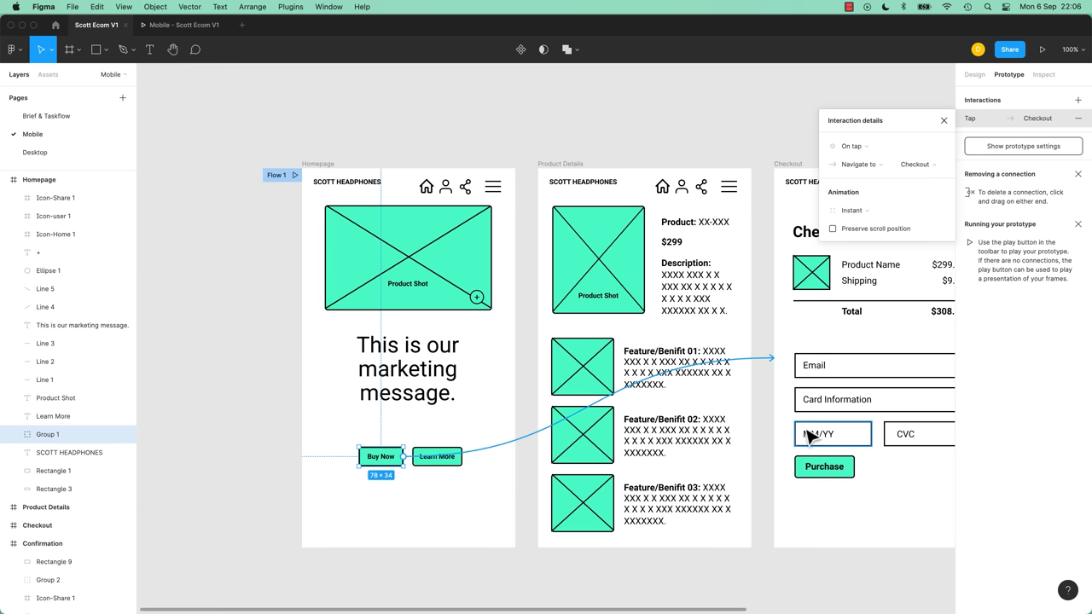
click(859, 212)
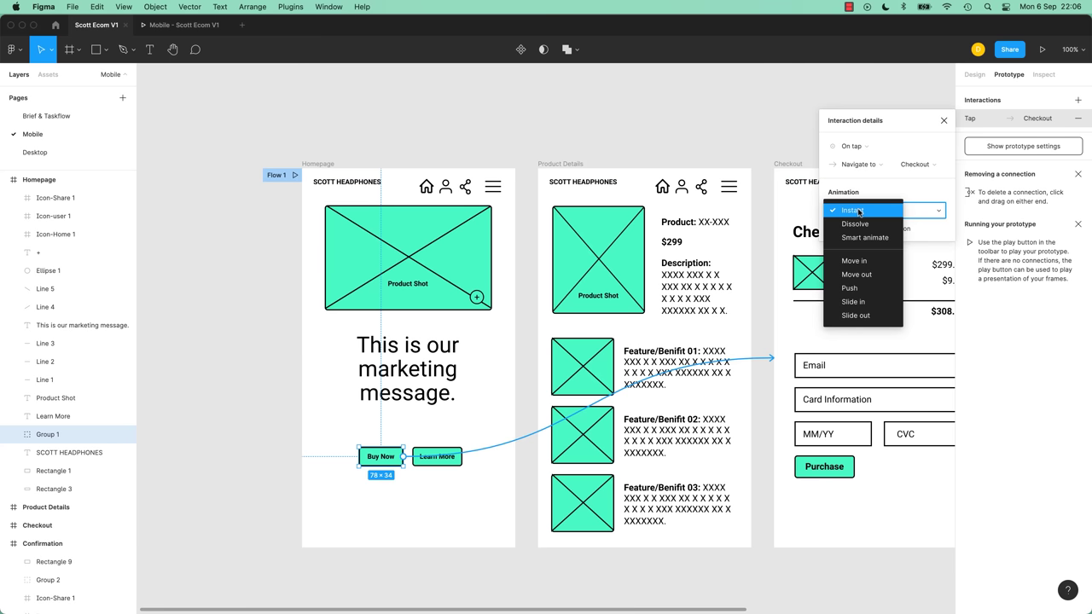
click(859, 225)
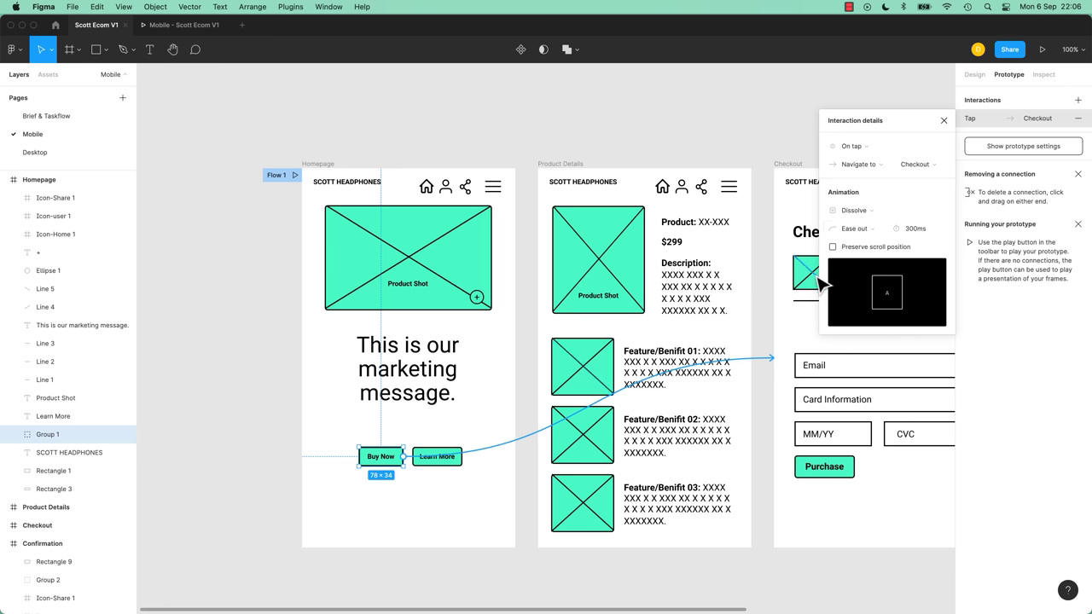
Present a fresh prototype, tap Buy Now twice to watch the dissolve, then reopen the animation list.
click(175, 30)
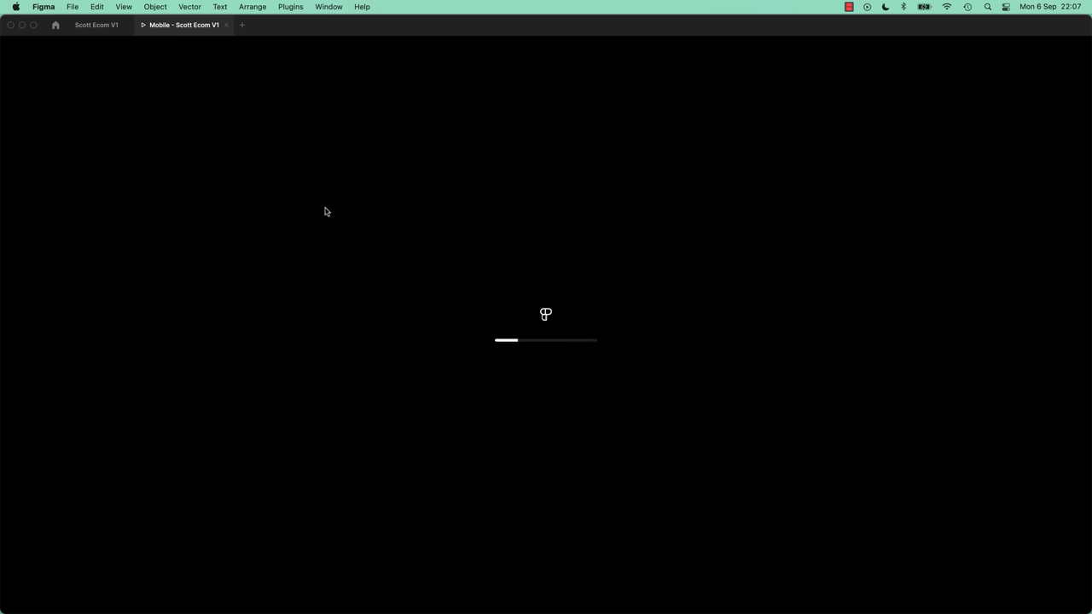
click(226, 24)
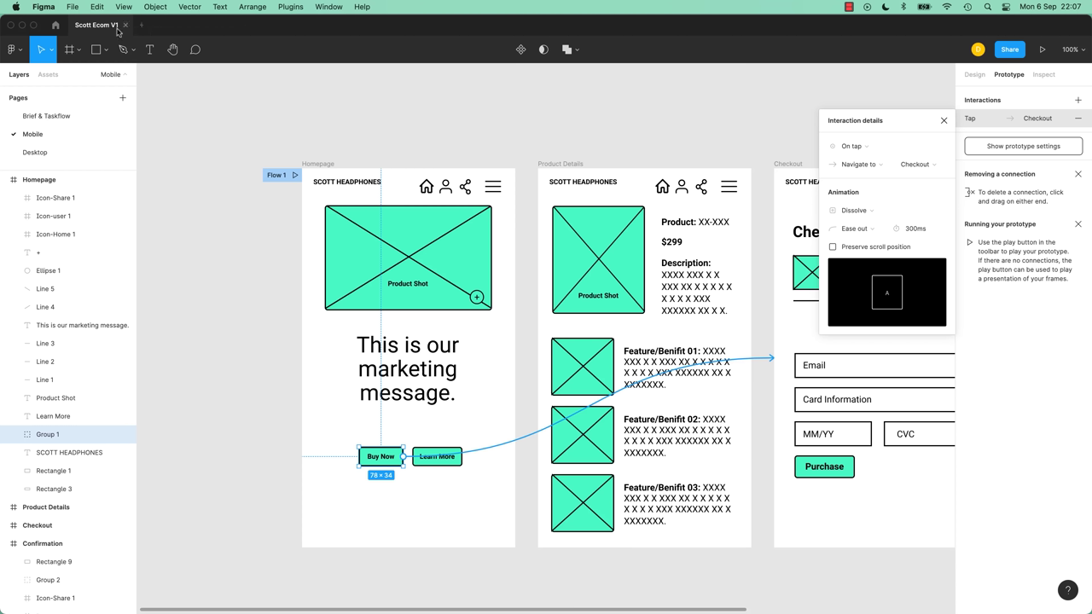
click(1045, 51)
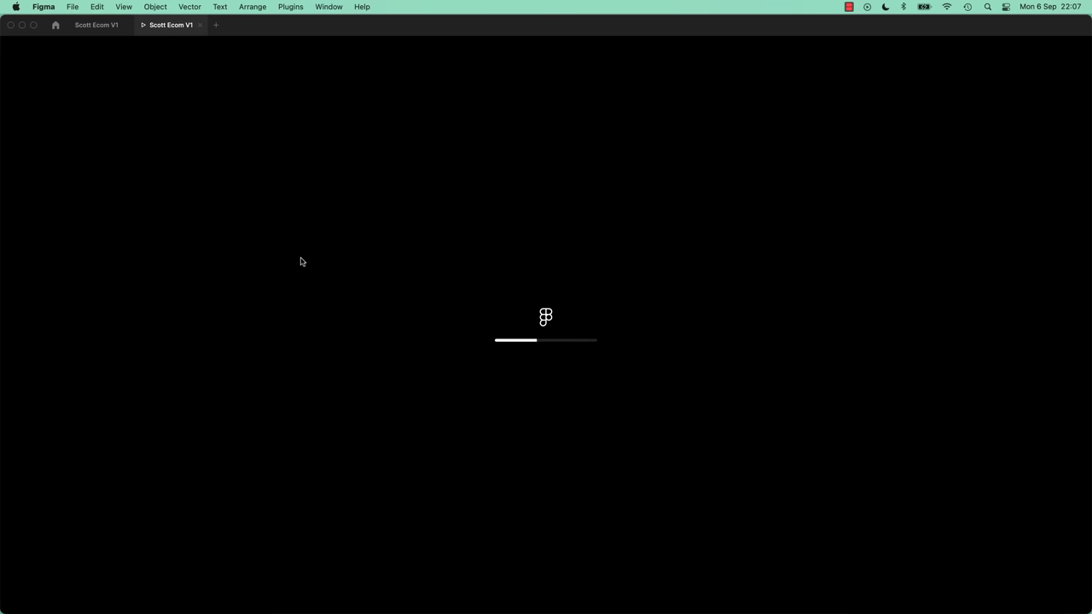
click(520, 421)
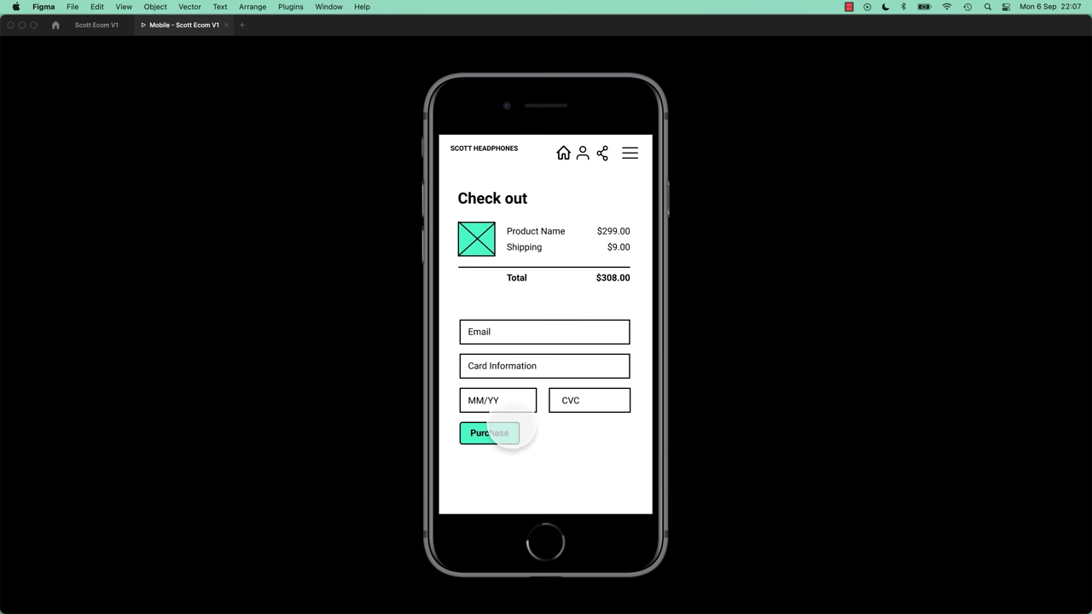
click(511, 433)
click(515, 422)
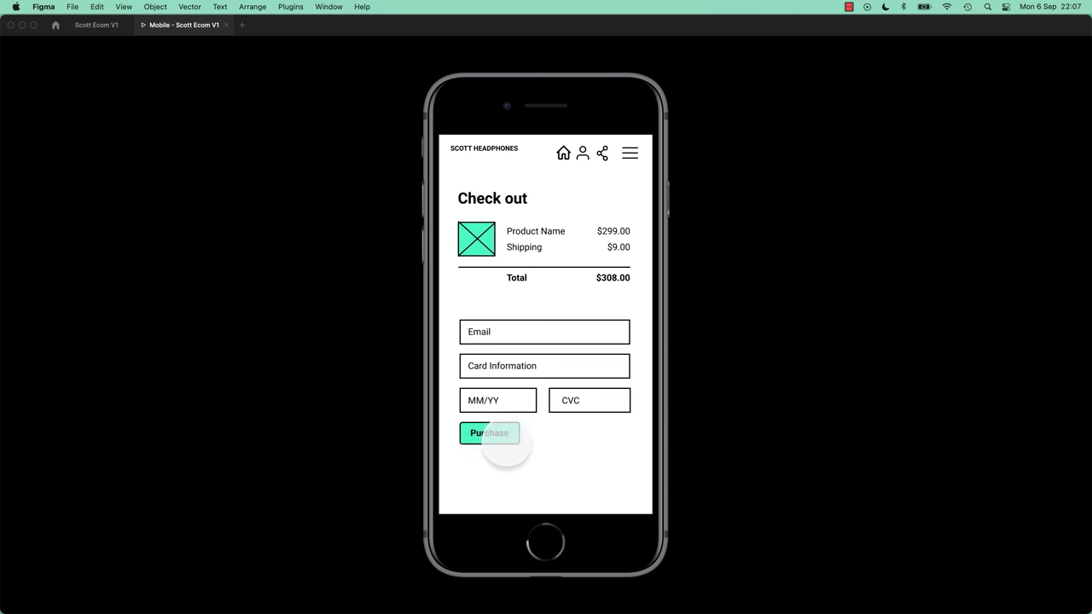
click(97, 25)
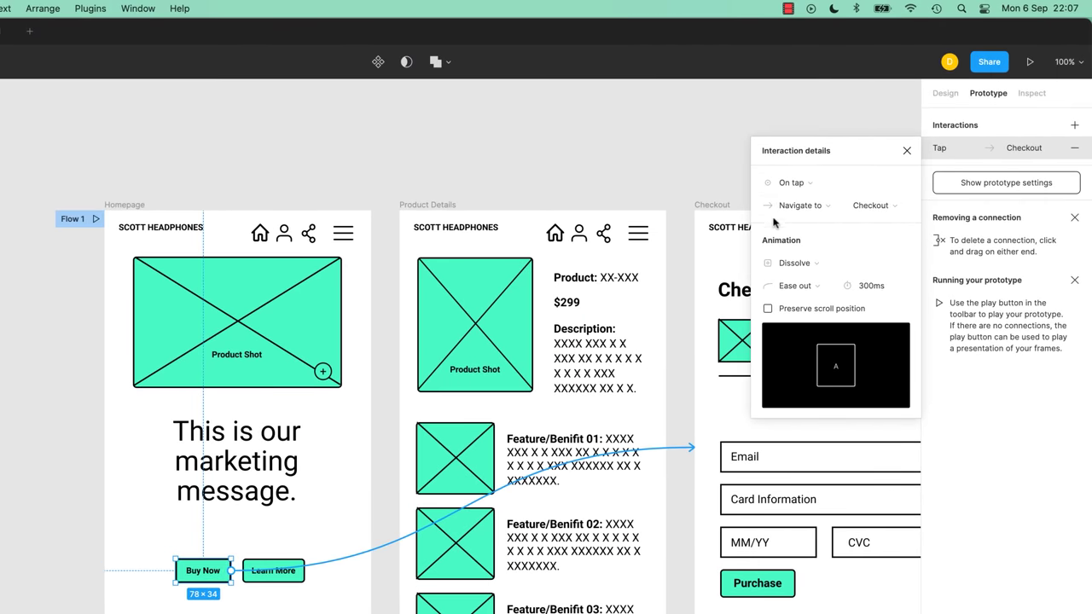
click(818, 269)
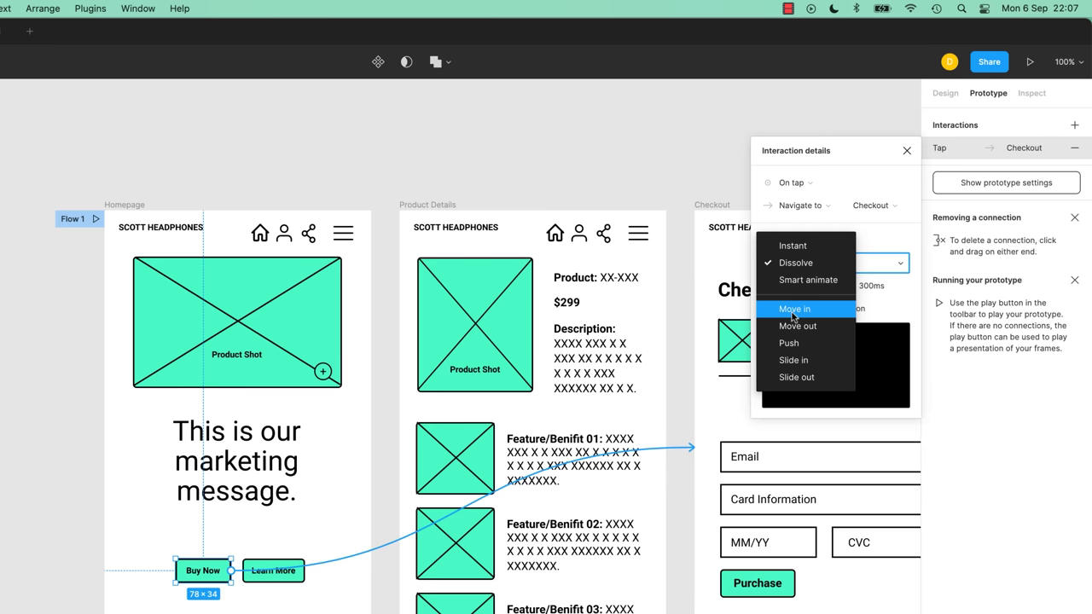
Switch the Buy Now transition to Move in and preview it from the homepage.
click(794, 309)
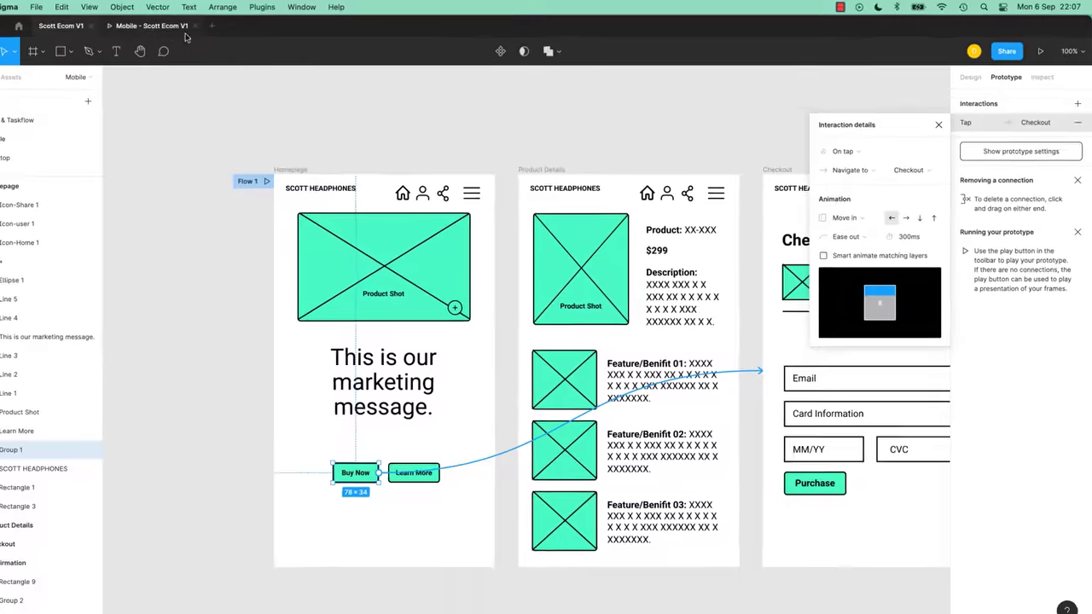
click(1030, 62)
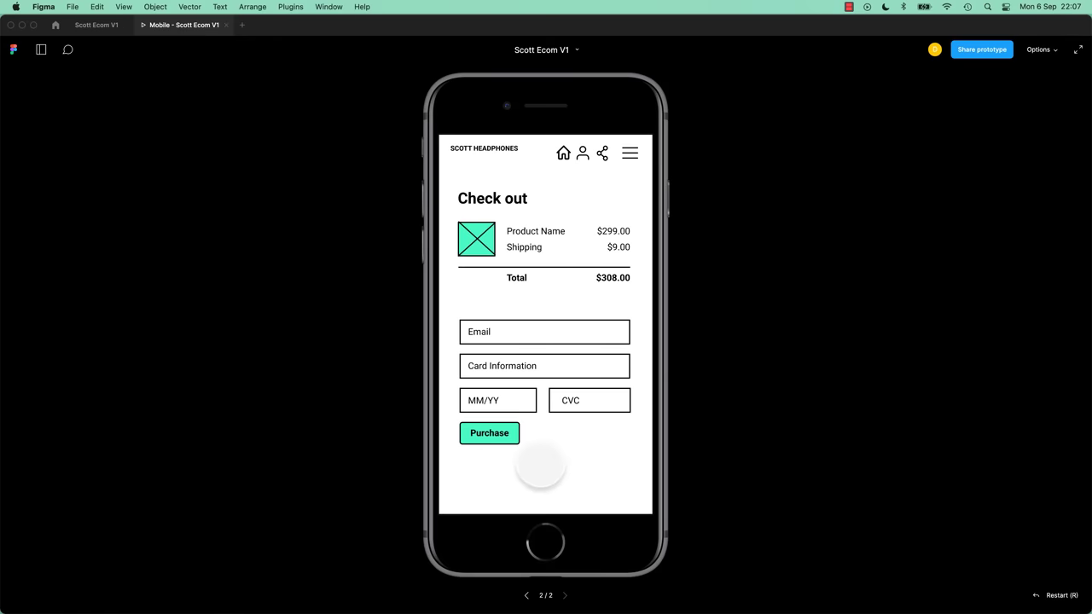
click(532, 463)
click(518, 423)
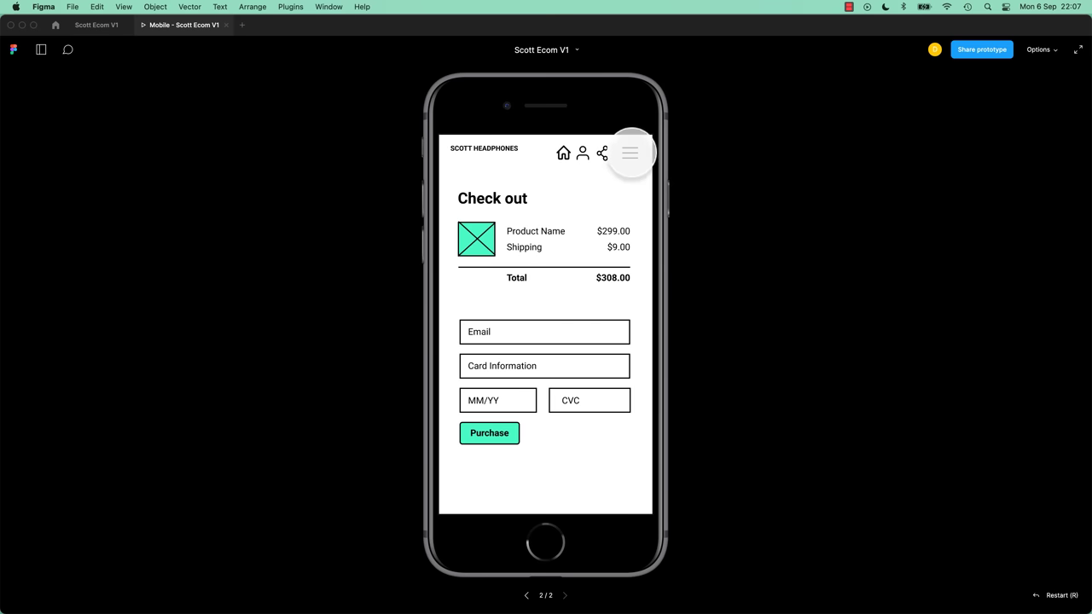
click(81, 25)
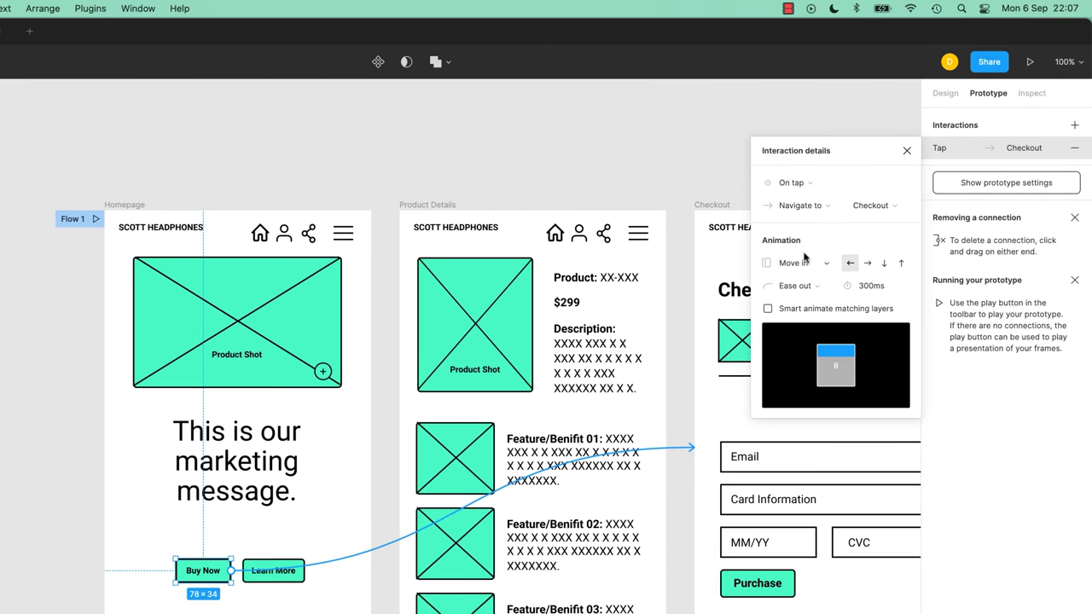
click(803, 265)
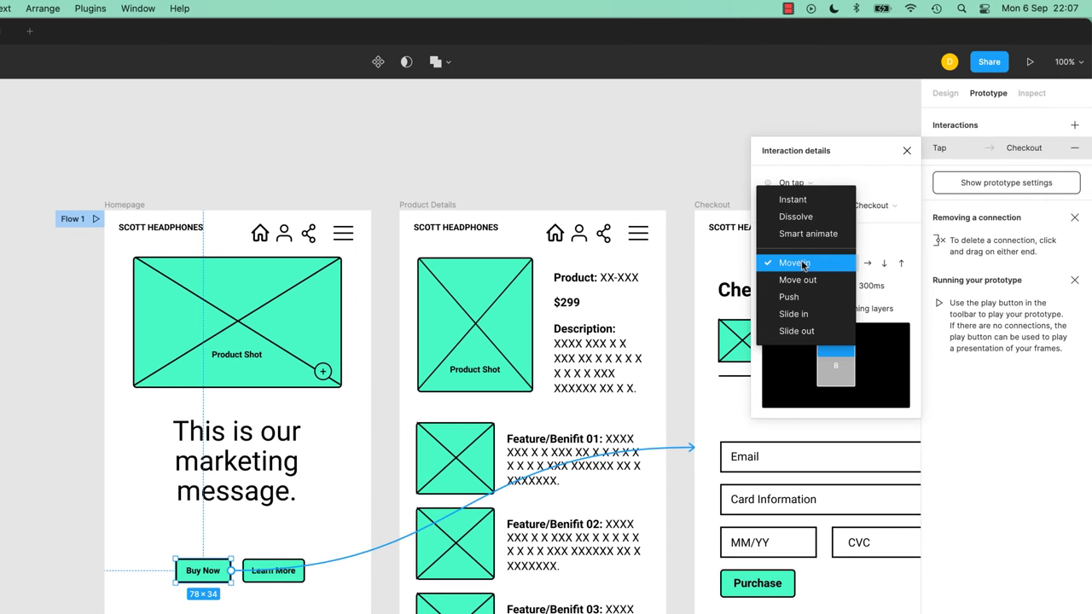
click(802, 286)
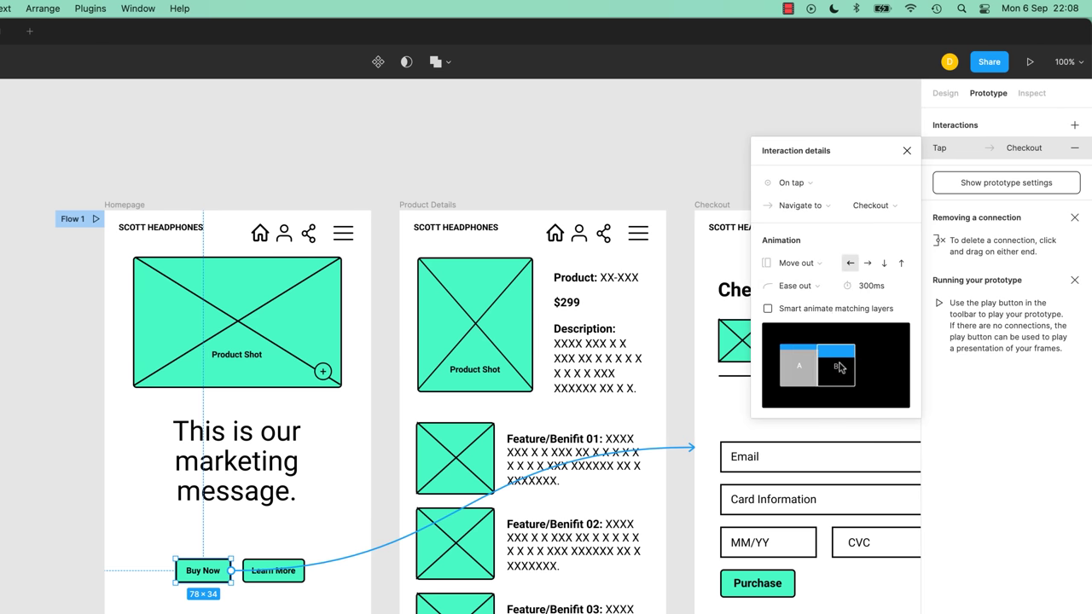
click(815, 266)
click(814, 280)
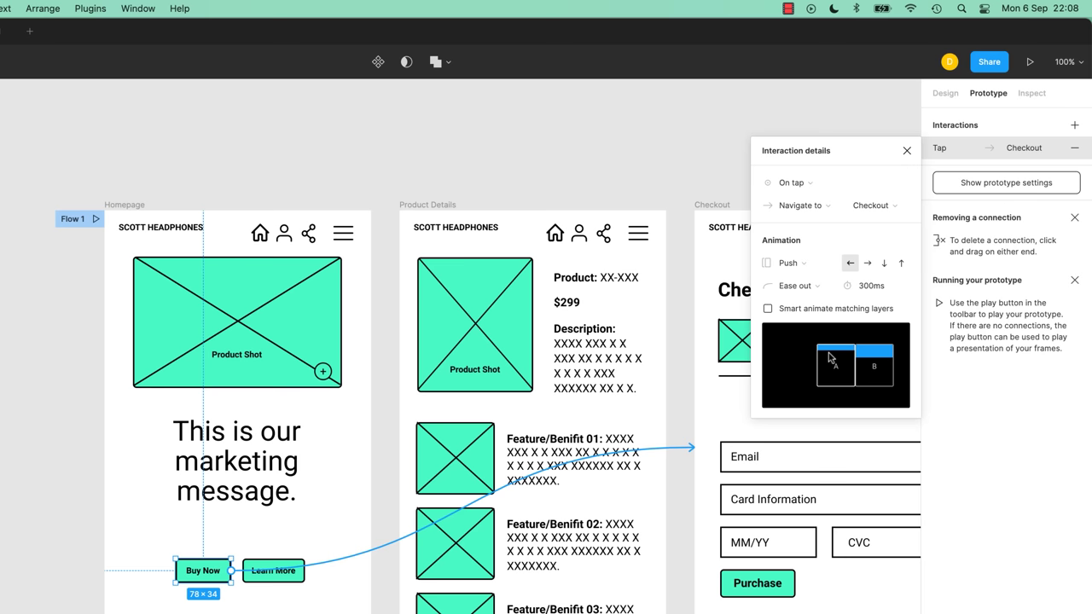
click(819, 265)
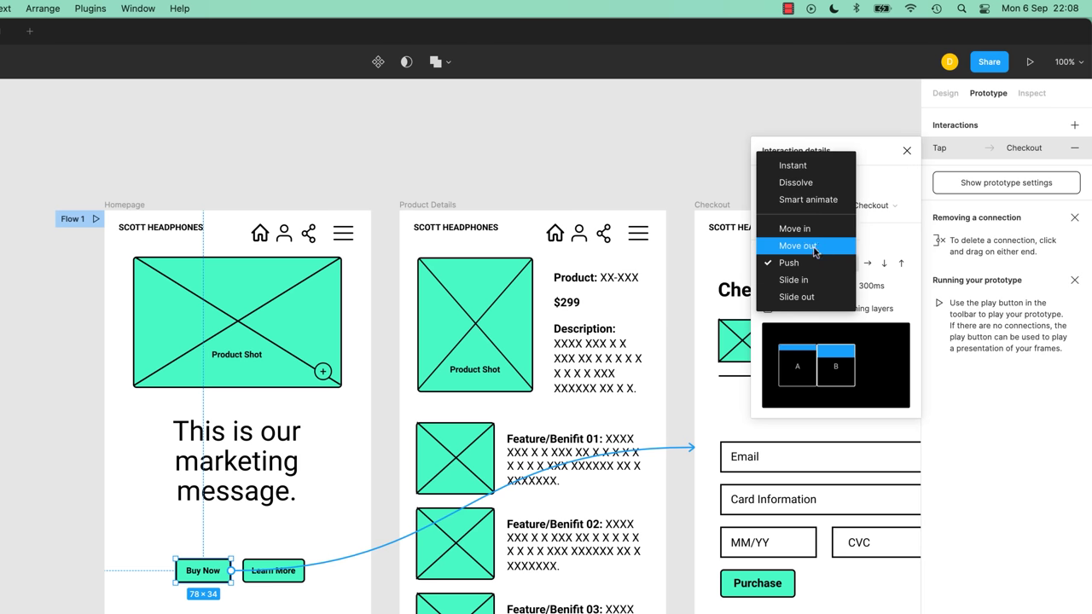
click(815, 228)
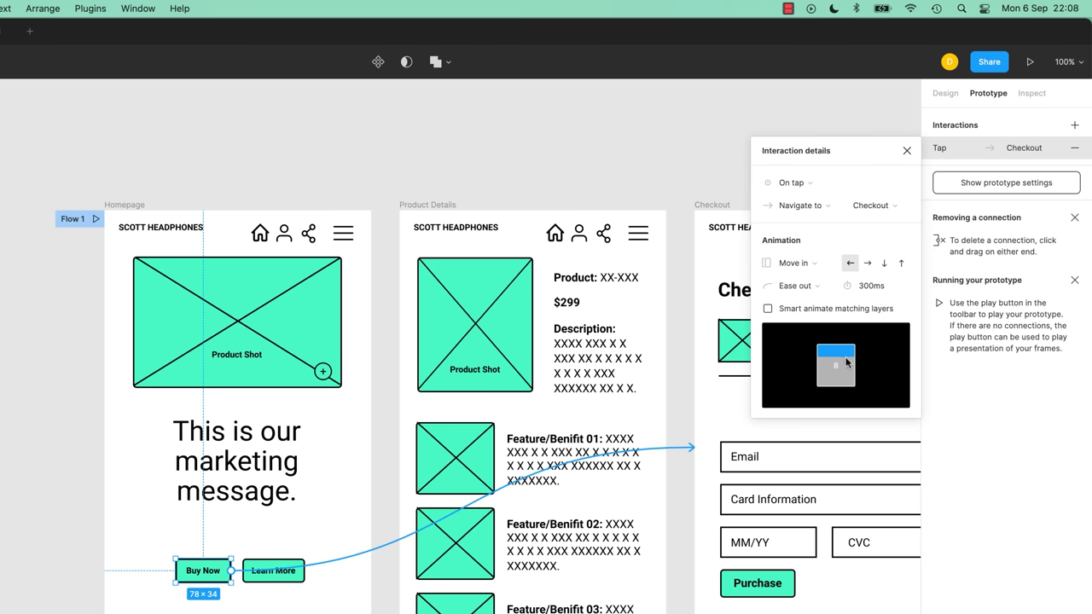
click(814, 265)
click(815, 297)
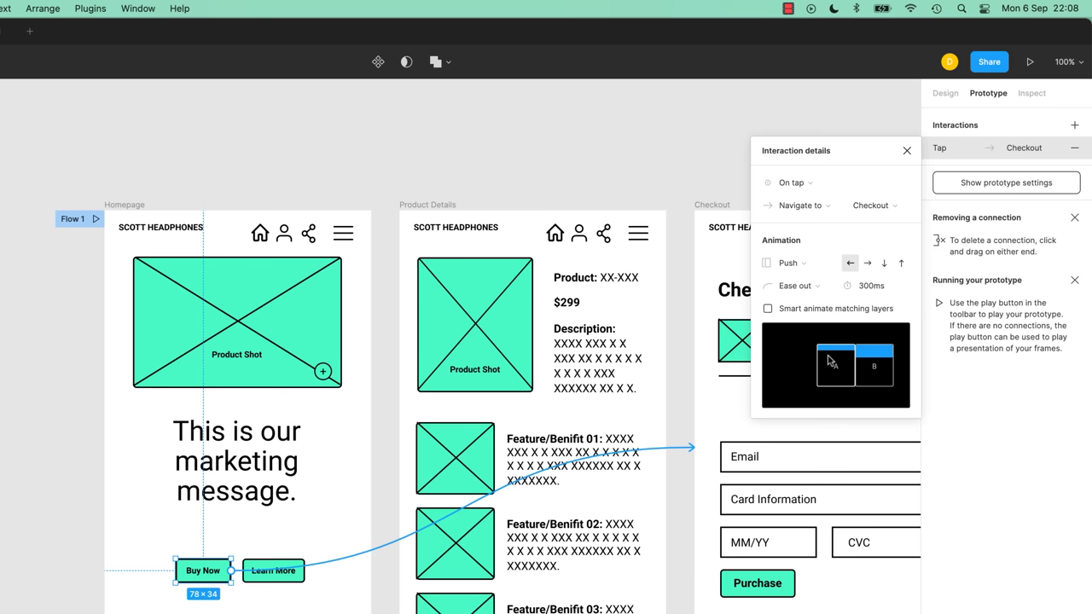
click(815, 264)
click(808, 285)
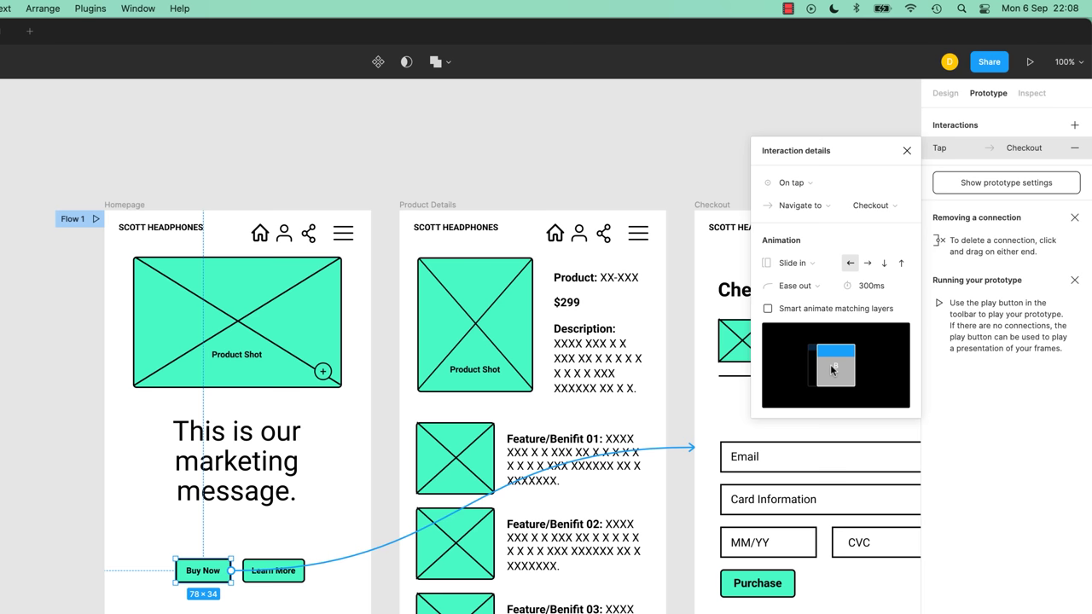
click(817, 264)
click(811, 216)
Make Checkout move in upward and change the duration from 300ms to 1000ms.
click(868, 264)
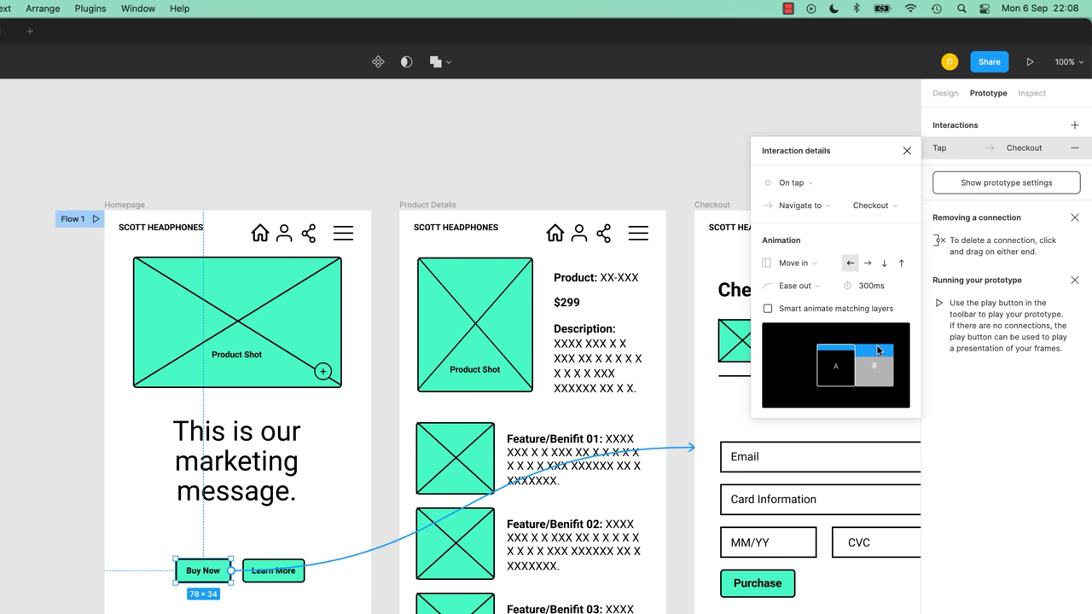
click(884, 263)
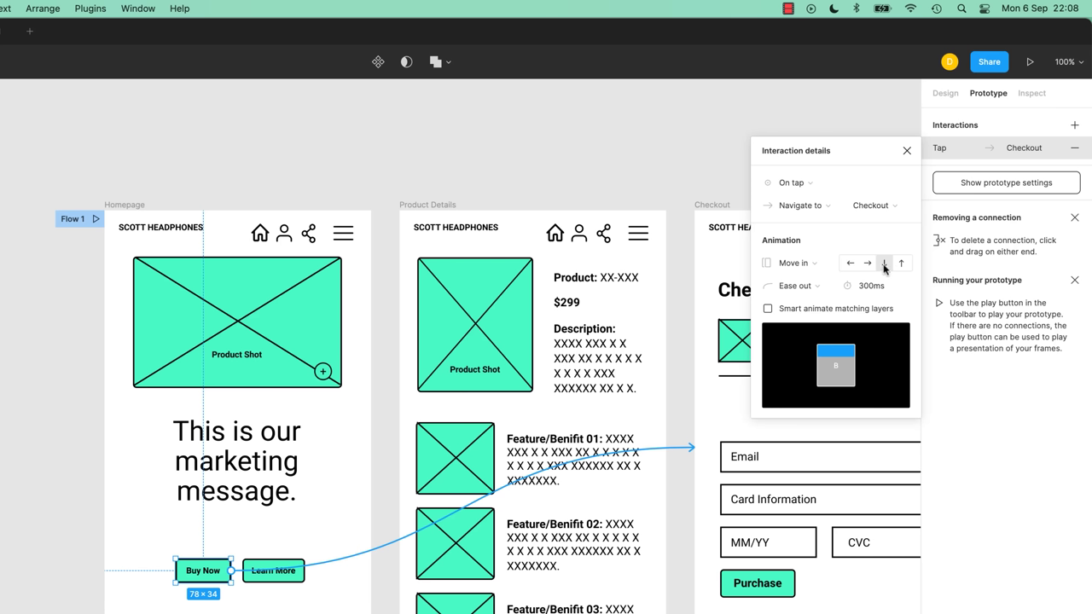
click(903, 267)
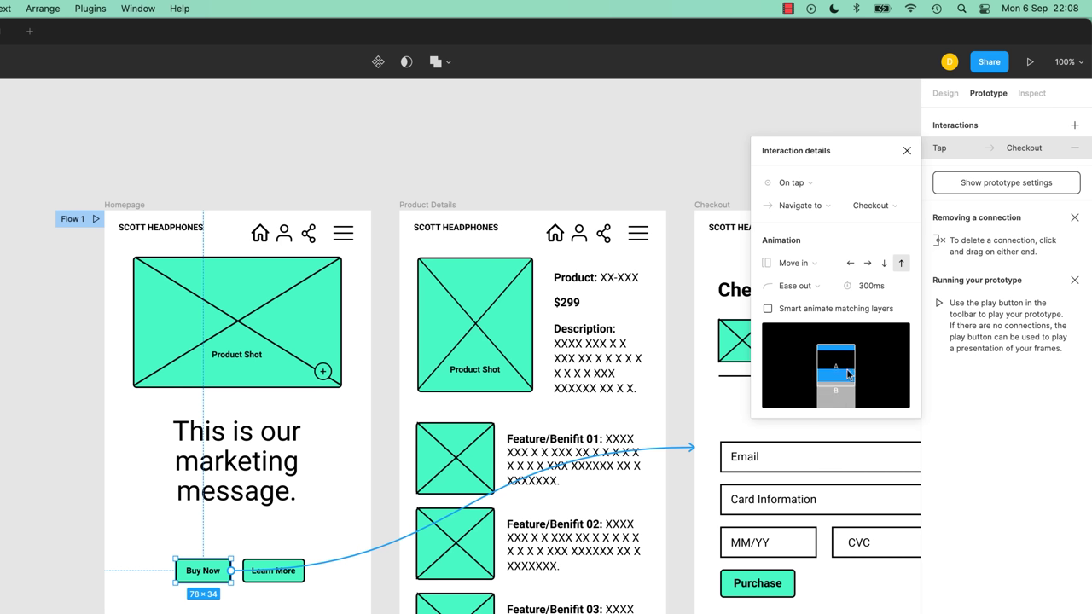
click(863, 291)
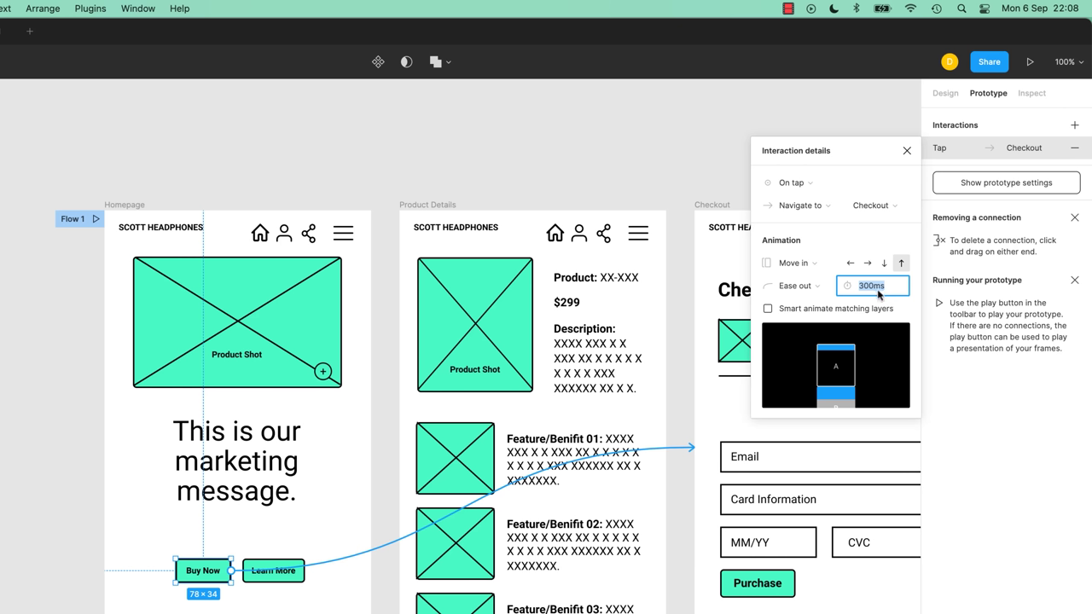
click(865, 288)
text(10)
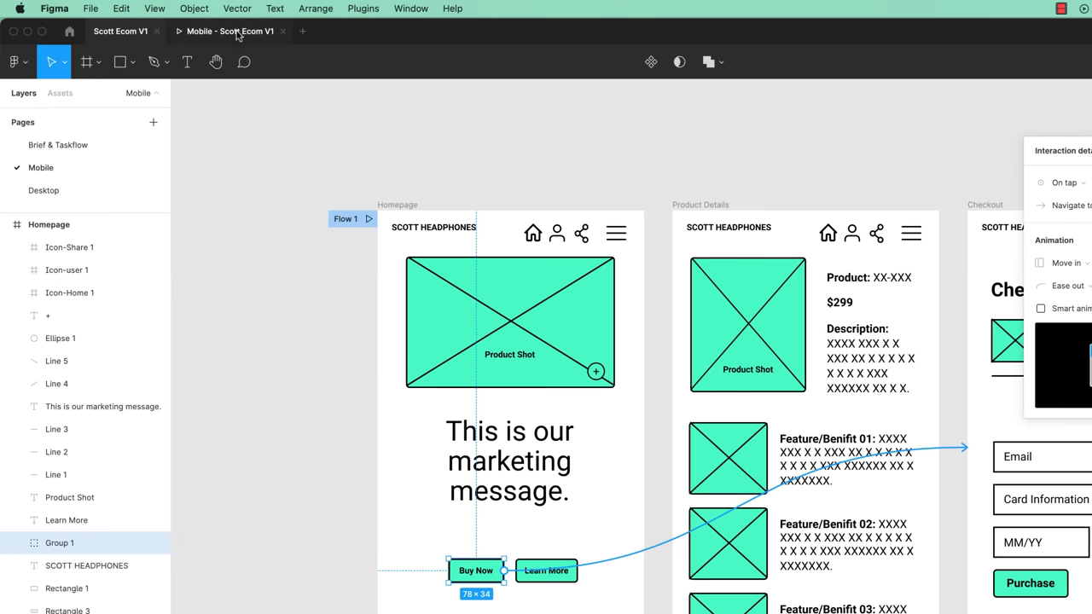
click(238, 35)
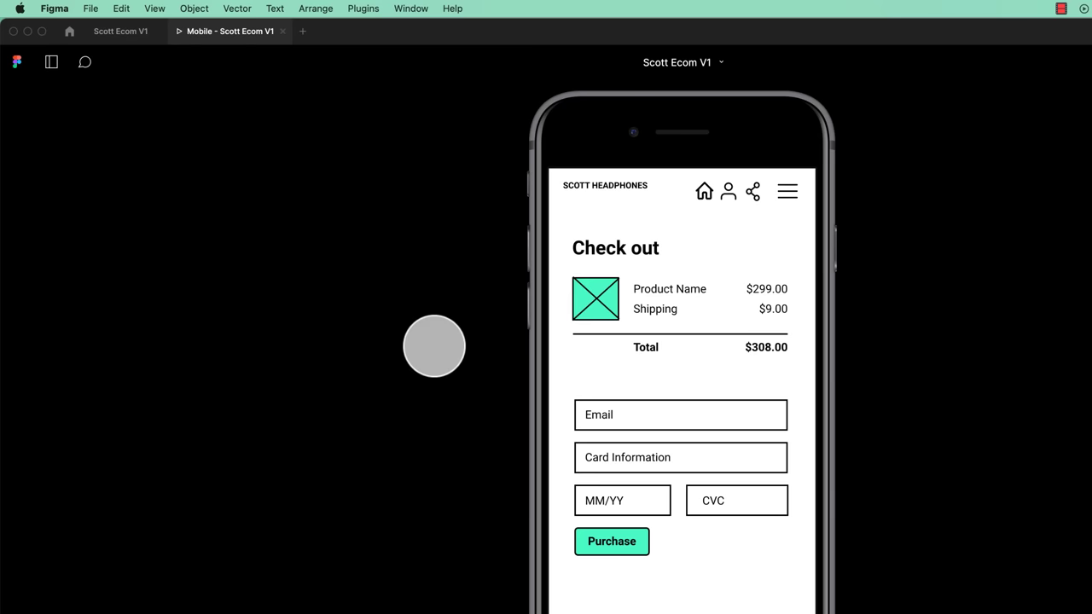
click(638, 529)
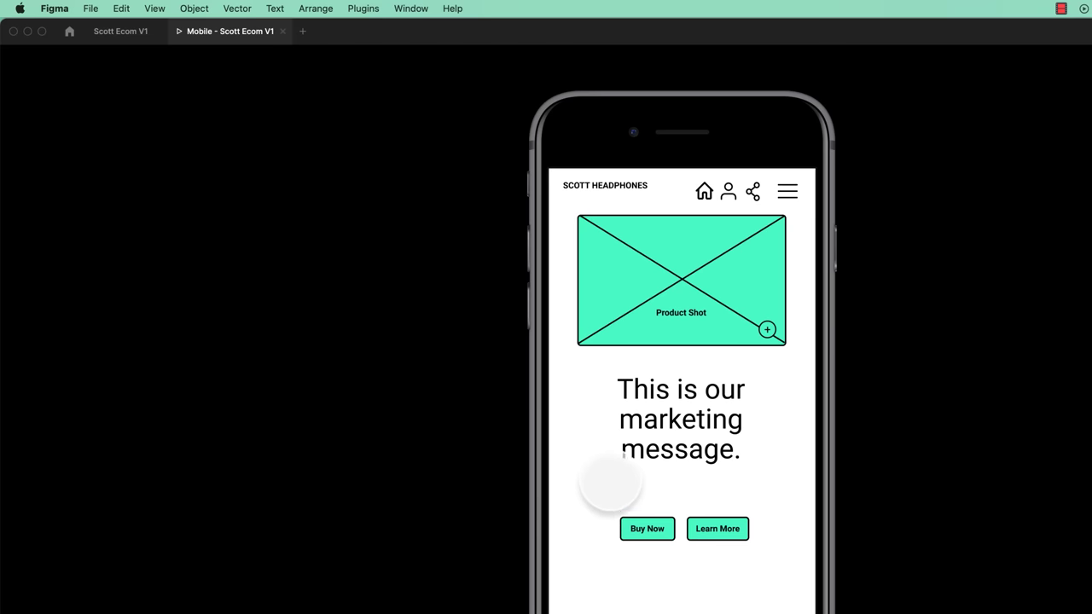
click(644, 530)
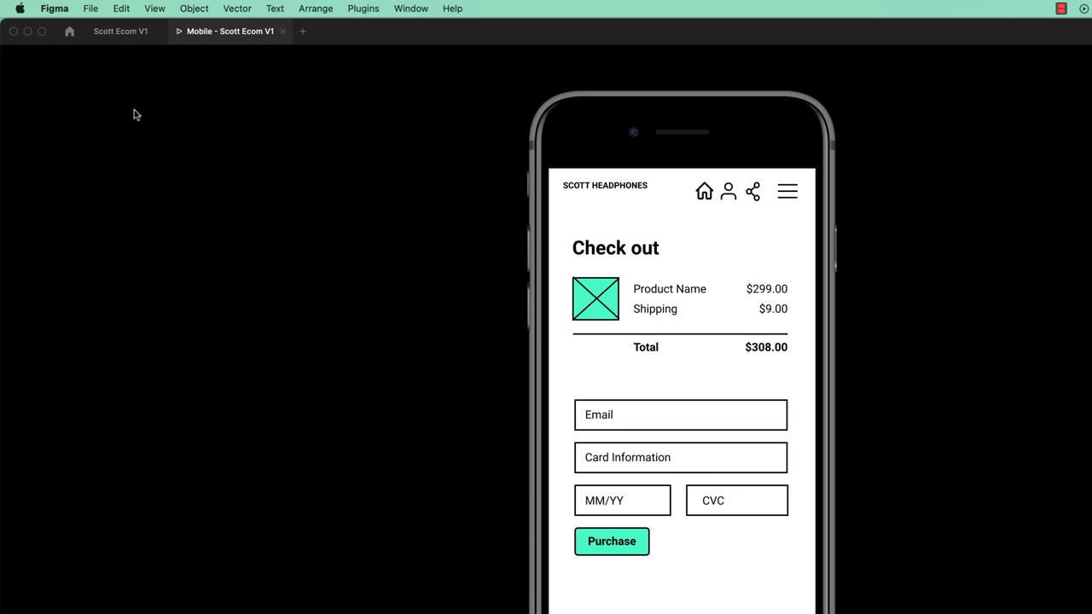
click(120, 31)
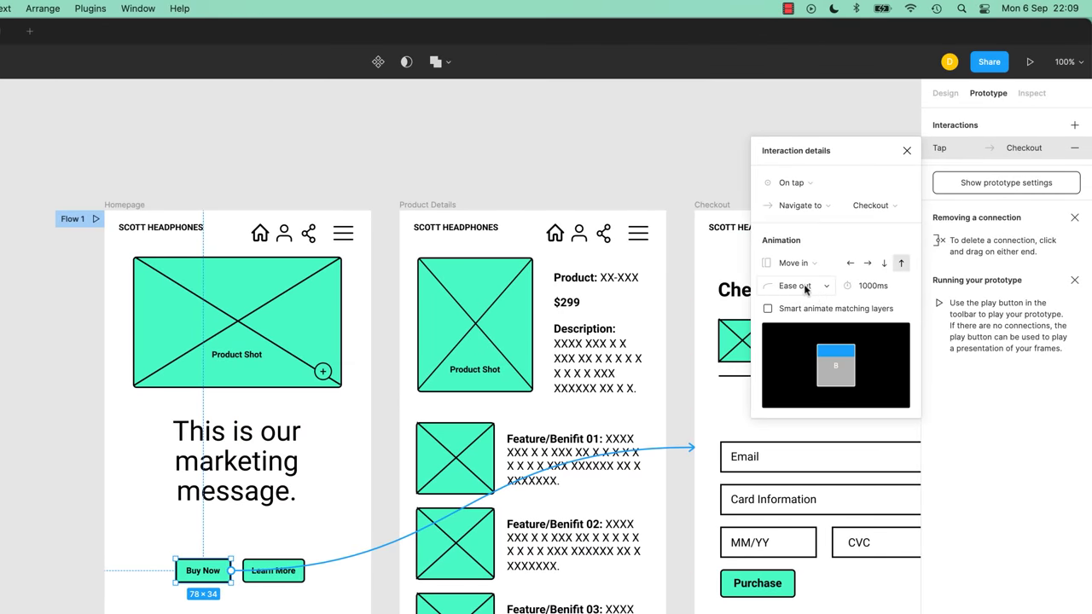
Give the Buy Now transition Ease in and out easing and a 200ms duration.
click(892, 287)
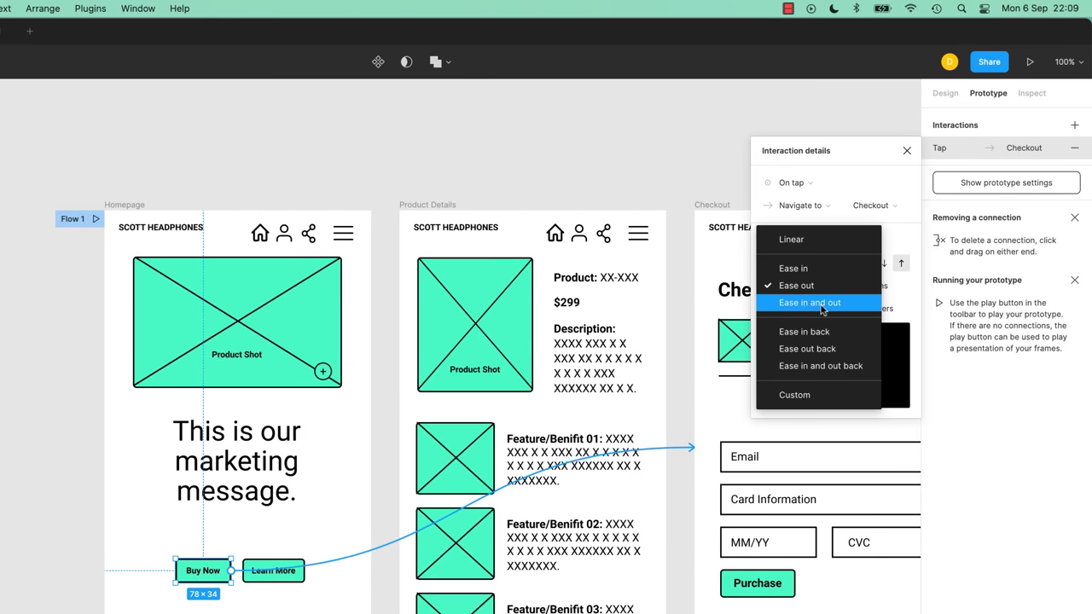
click(807, 271)
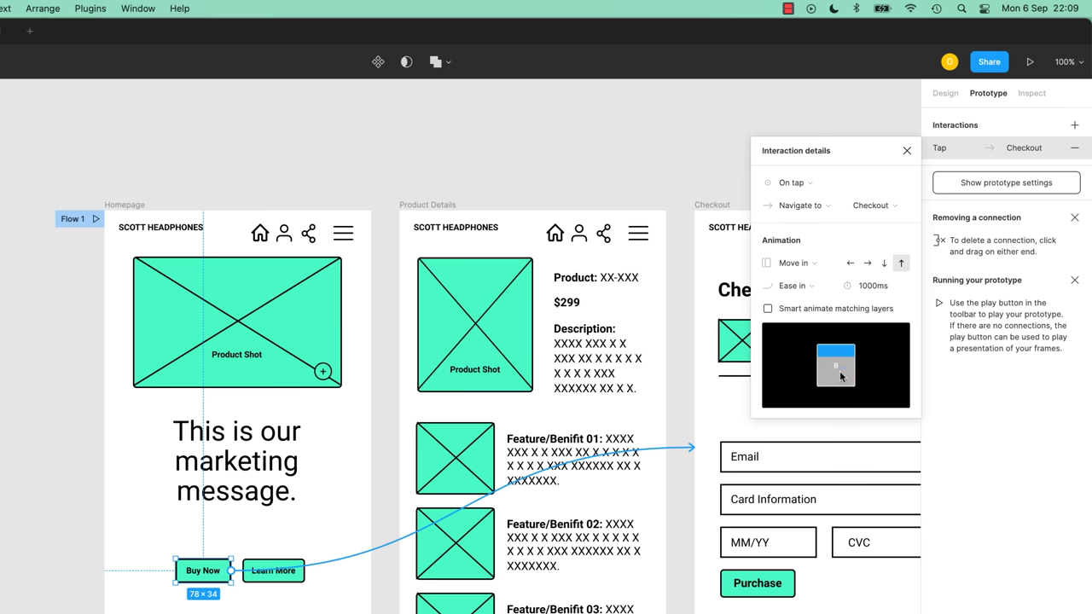
click(800, 287)
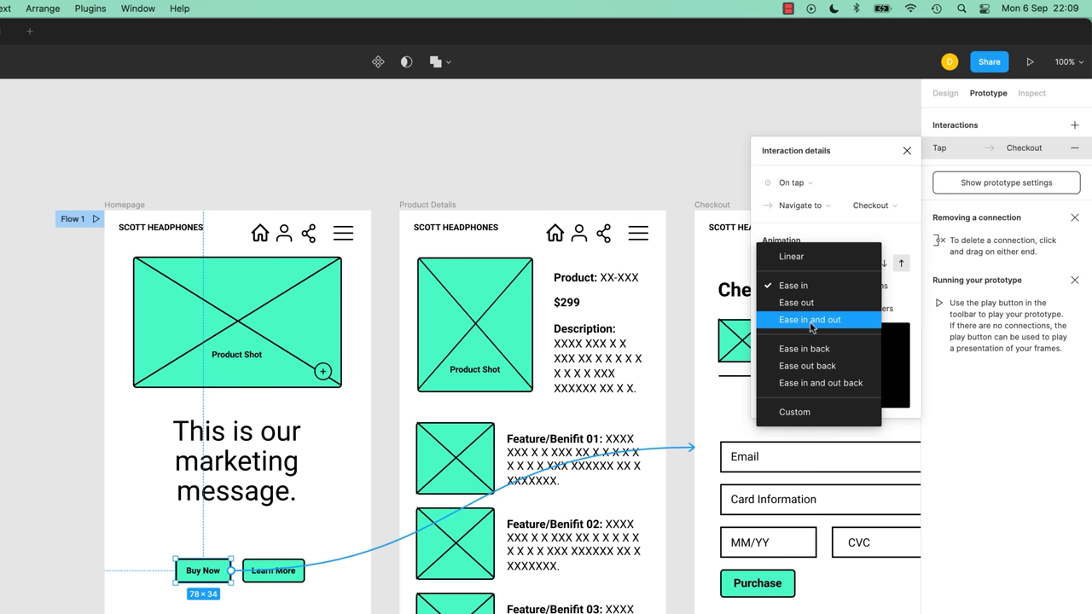
click(811, 320)
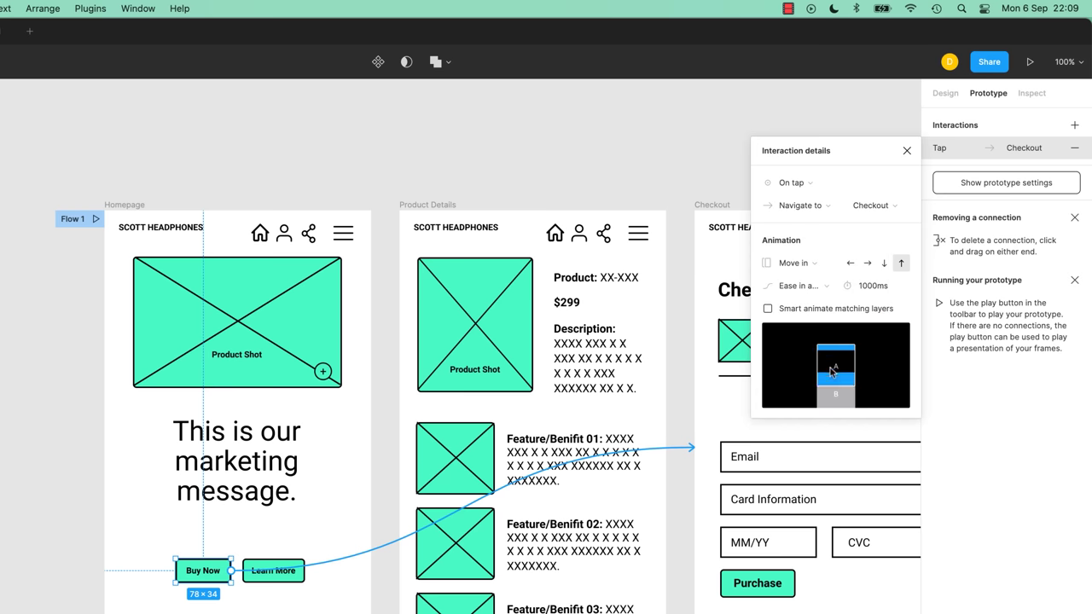
click(879, 292)
text(20)
key(Tab)
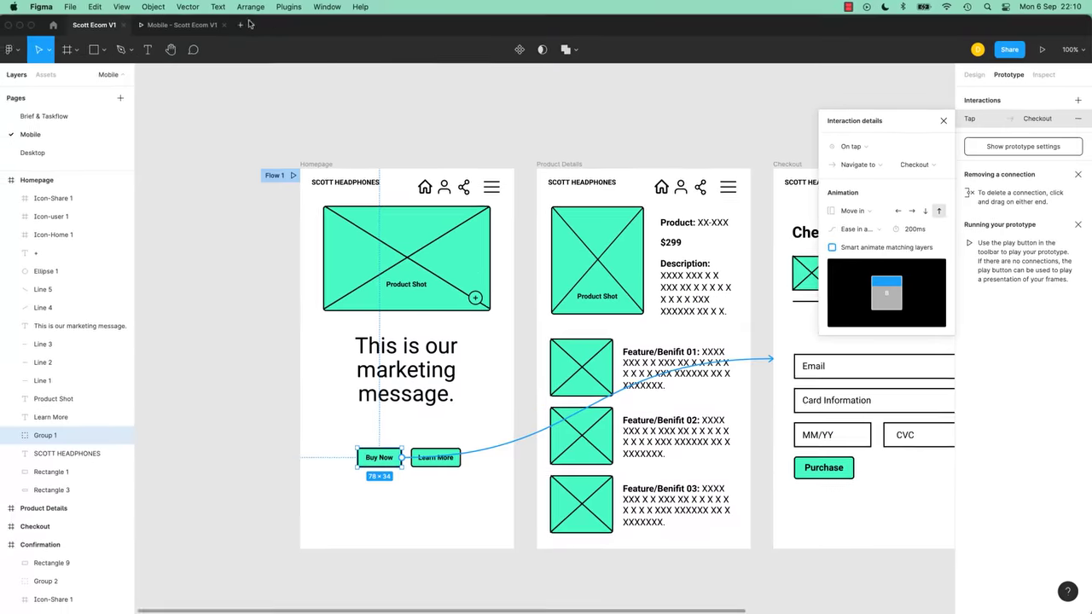
Test the 200ms transition in the prototype, then change the duration to 400ms.
click(185, 26)
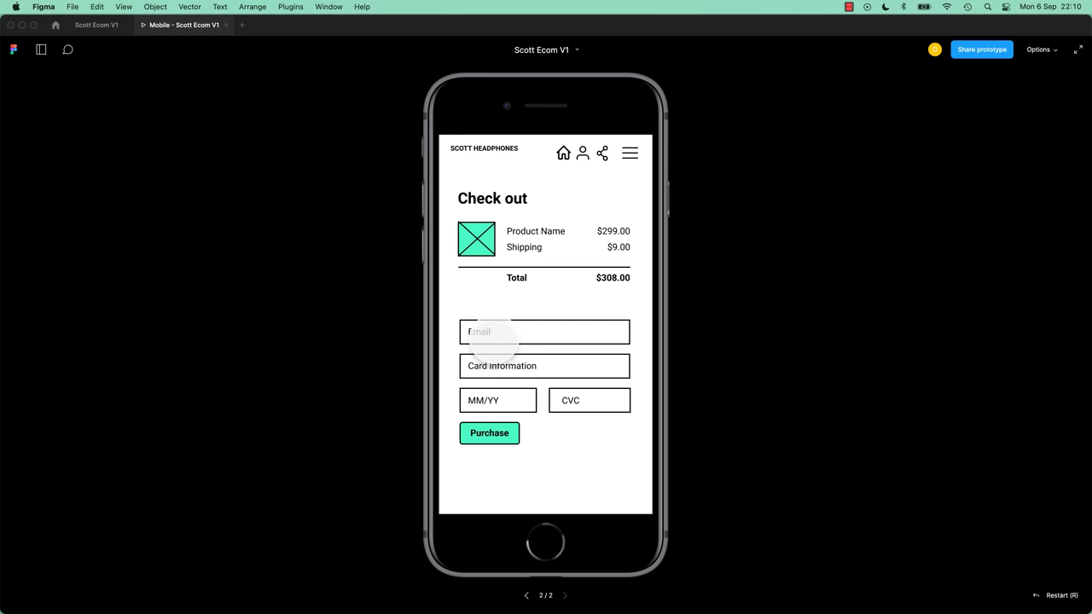
key(r)
click(512, 422)
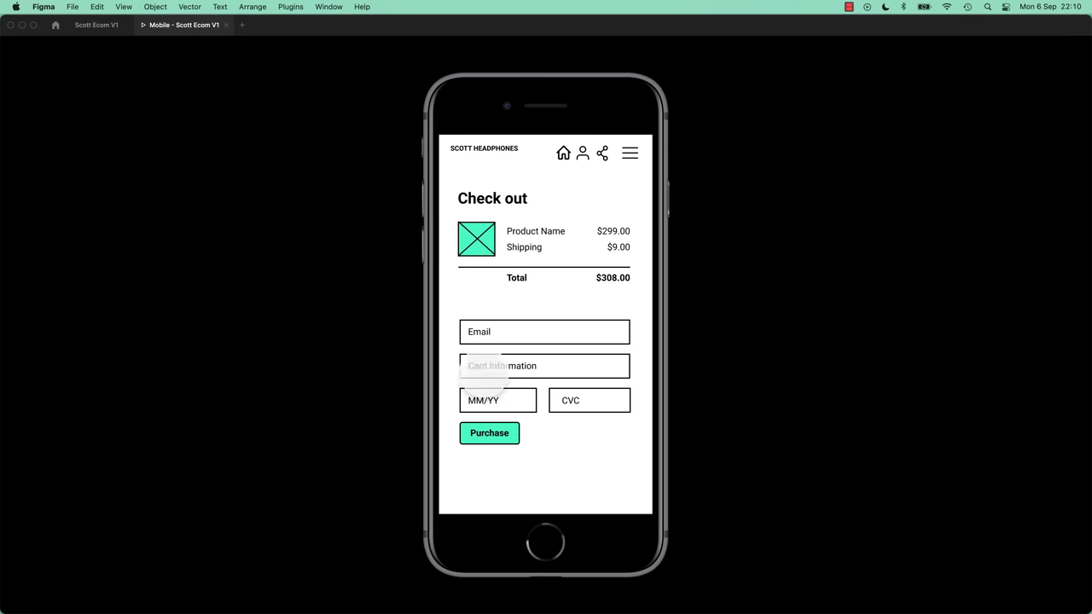
click(100, 25)
click(919, 231)
double_click(919, 232)
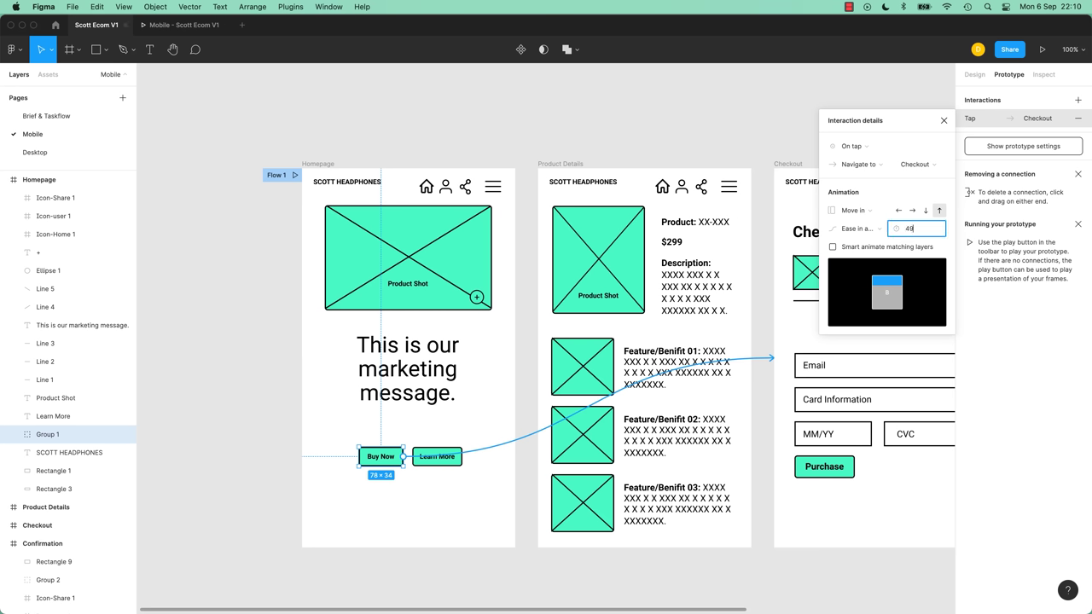
key(Return)
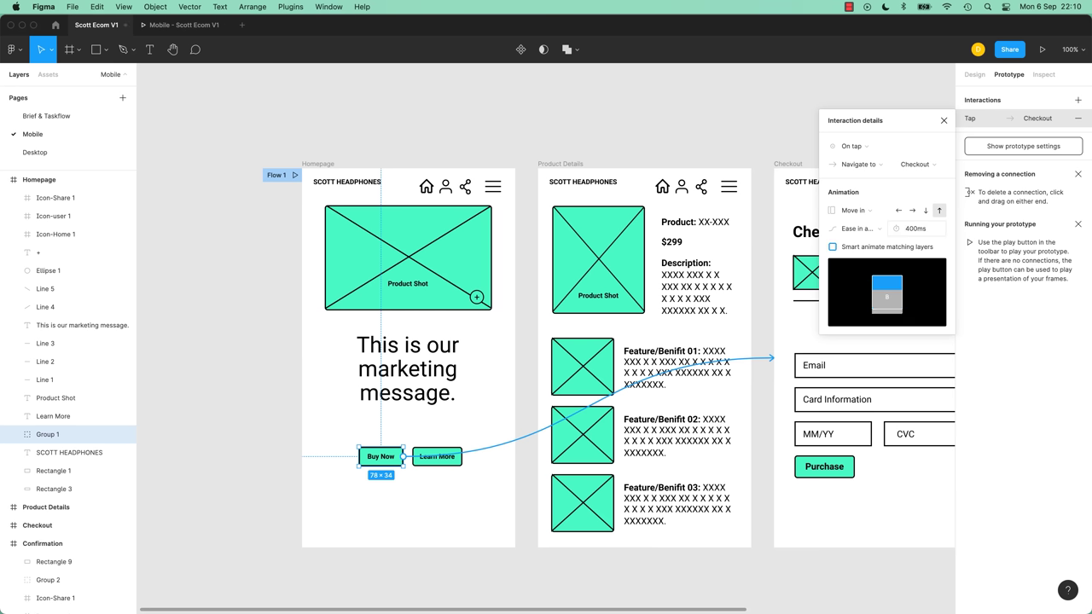
Replay the prototype twice to check the 400ms Buy Now transition.
click(183, 25)
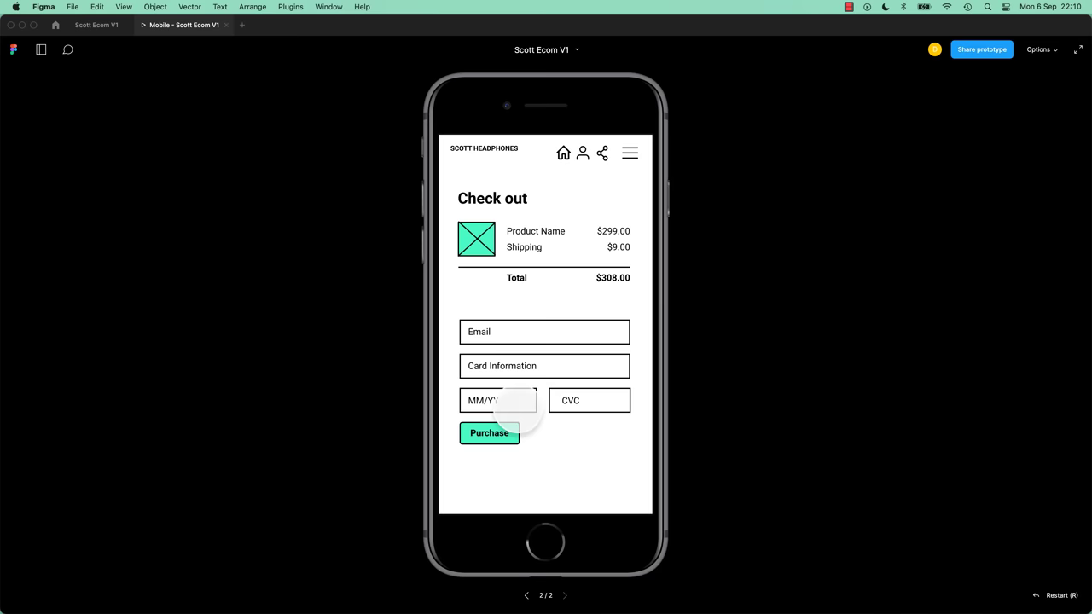
click(515, 427)
click(515, 424)
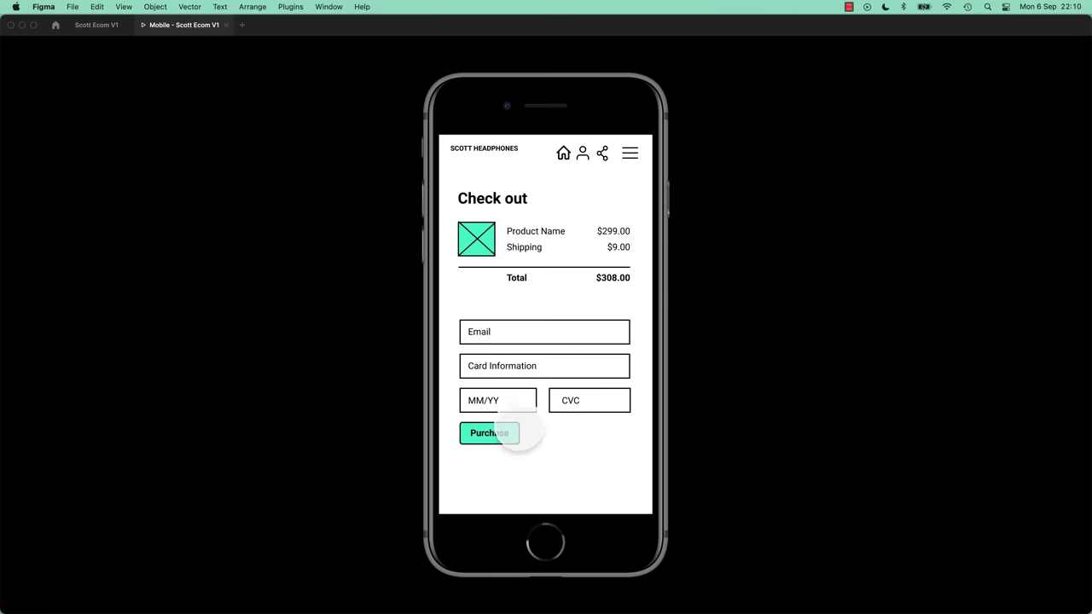
click(504, 437)
click(515, 421)
click(93, 26)
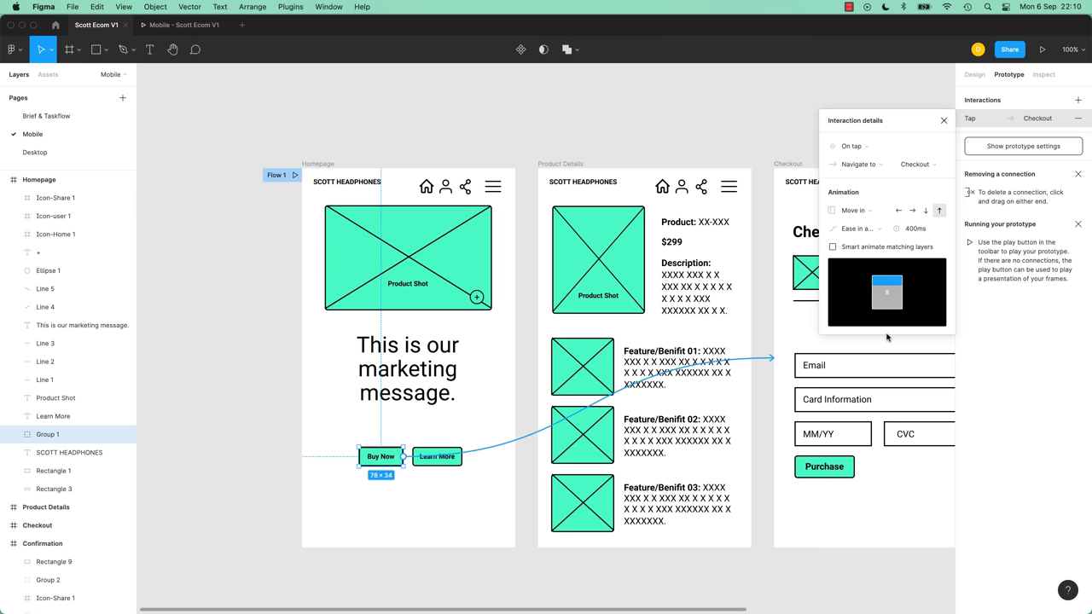
Set the easing to Ease in and out back and preview it in the prototype.
click(867, 232)
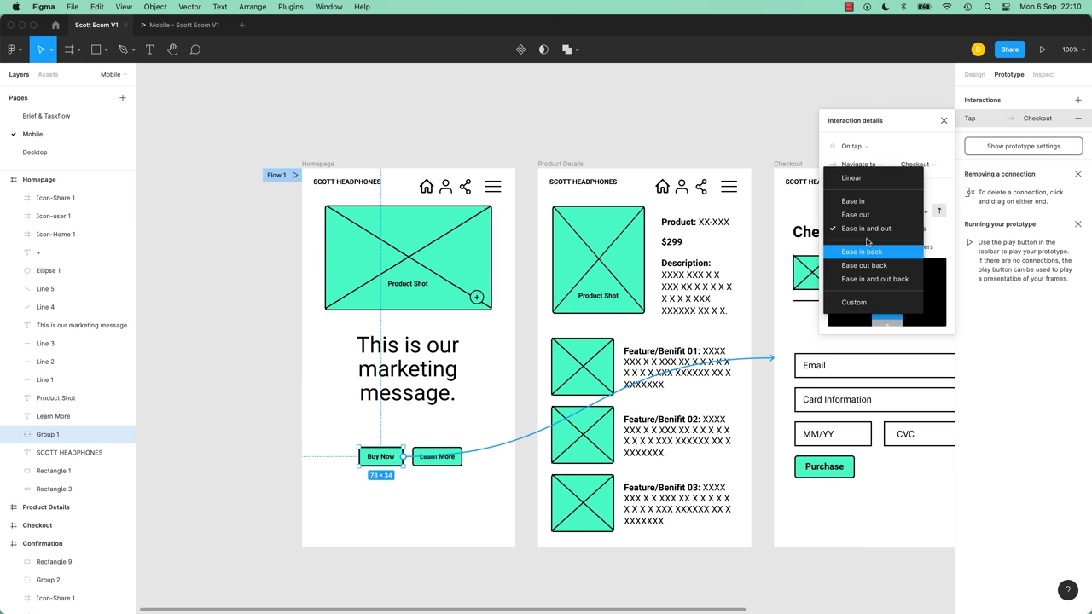
click(862, 287)
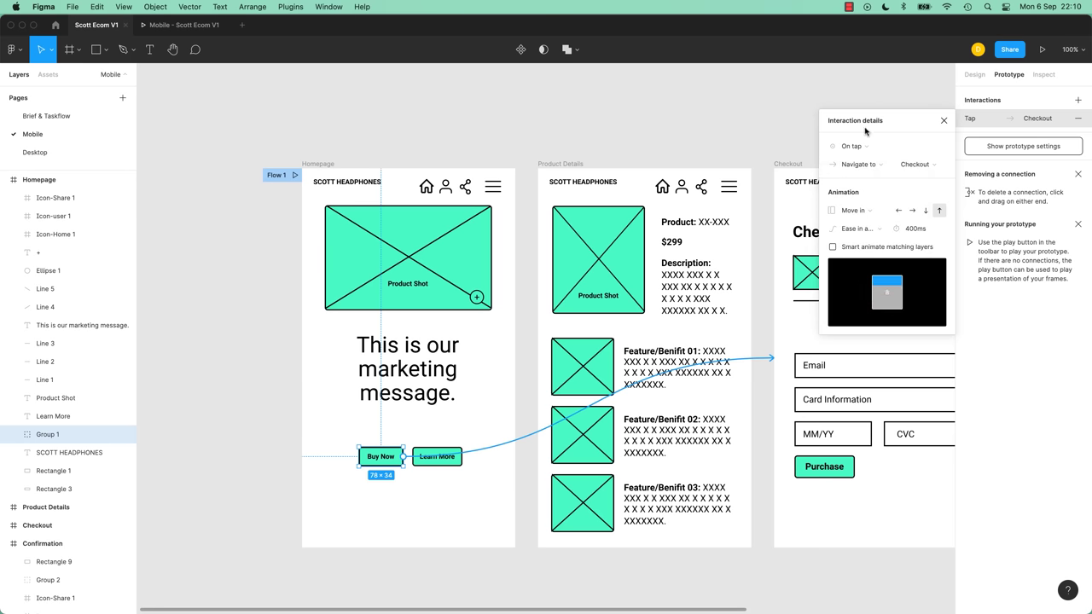
click(186, 25)
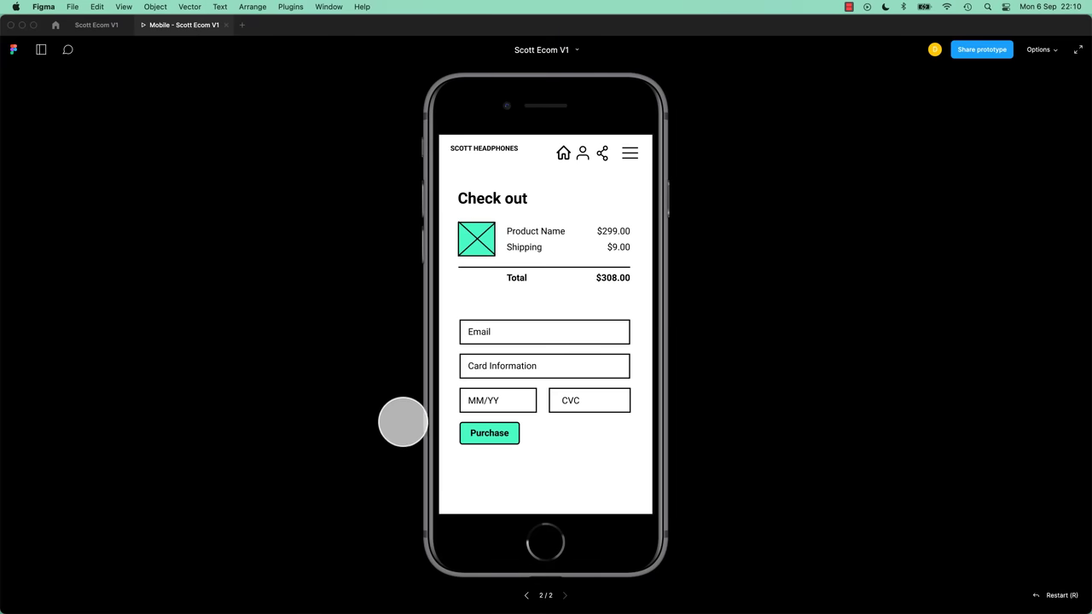
click(510, 424)
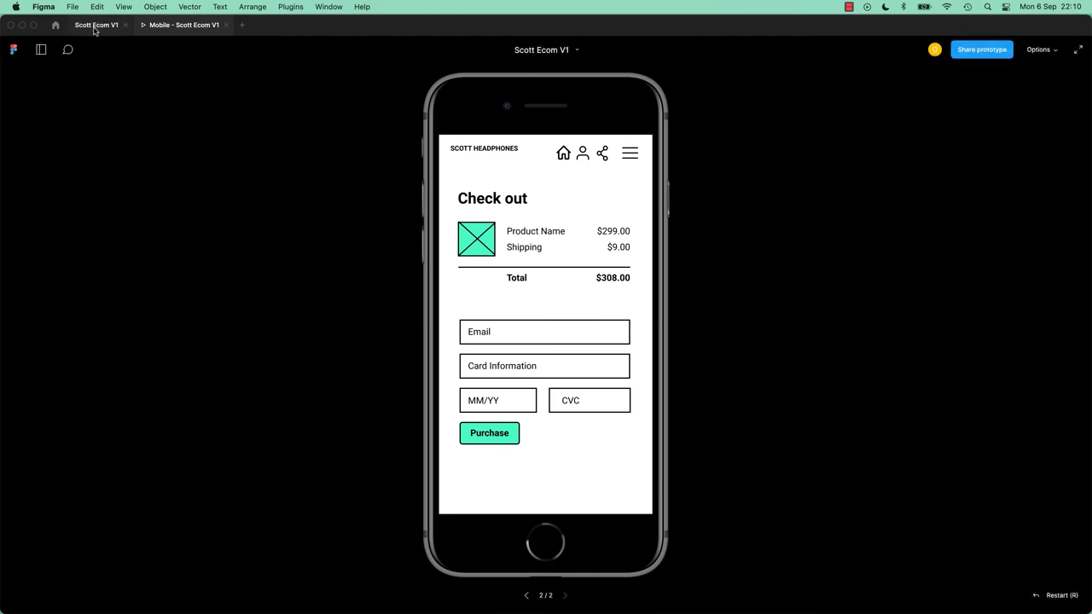
click(97, 25)
Change the animation to Push with a 600ms duration and preview it.
click(847, 209)
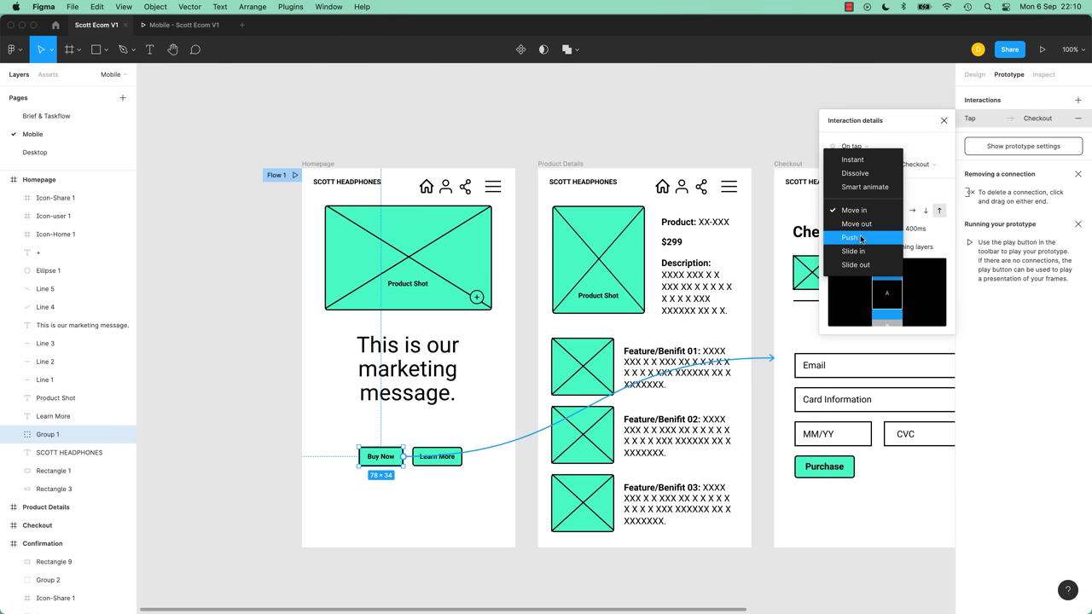
click(862, 239)
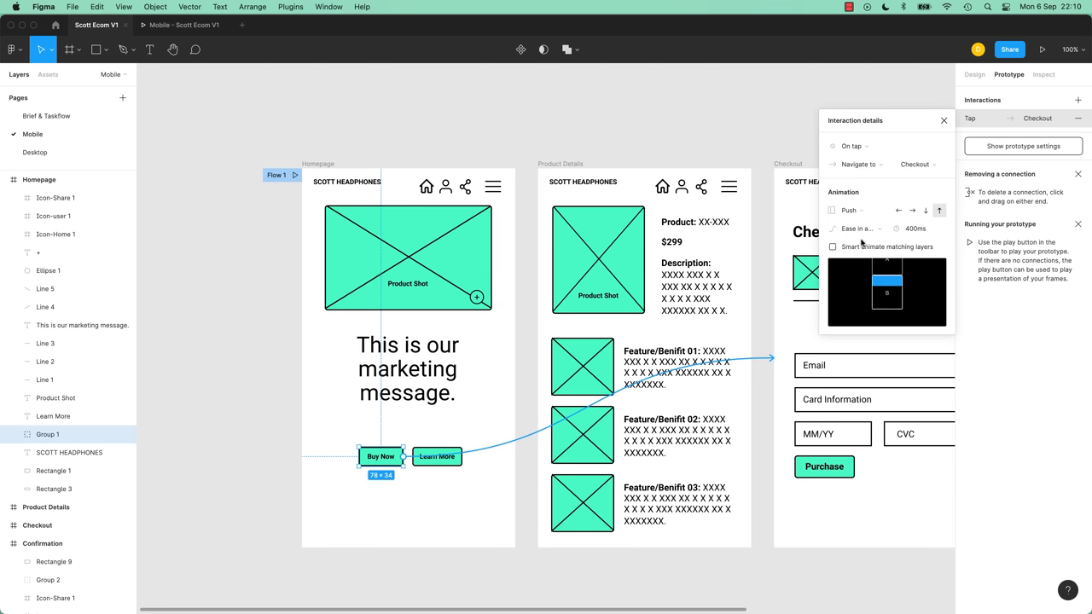
click(917, 230)
text(600)
key(Return)
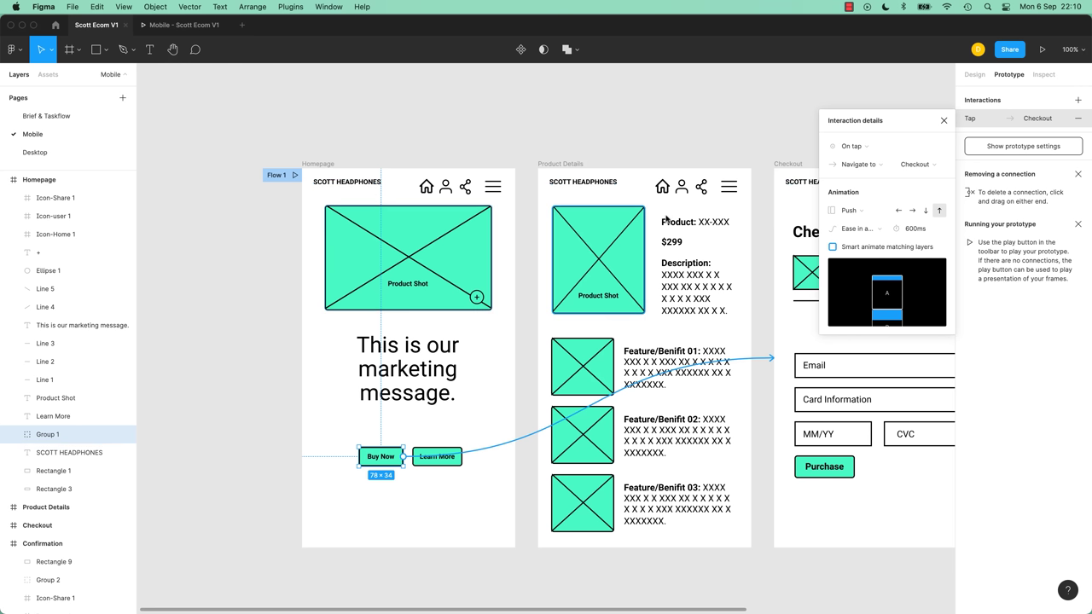
click(181, 25)
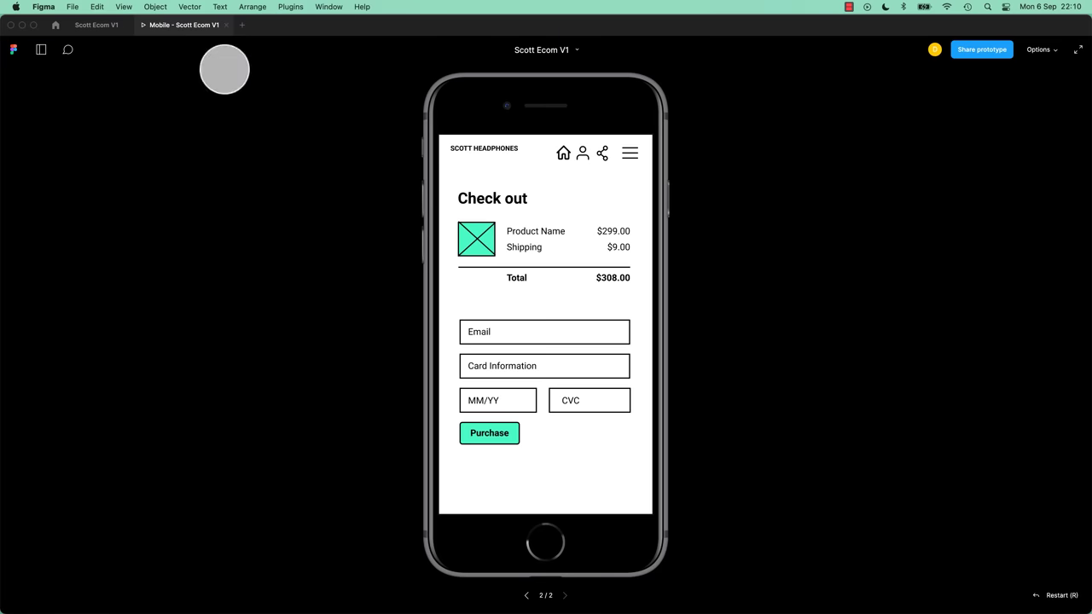
key(r)
click(518, 422)
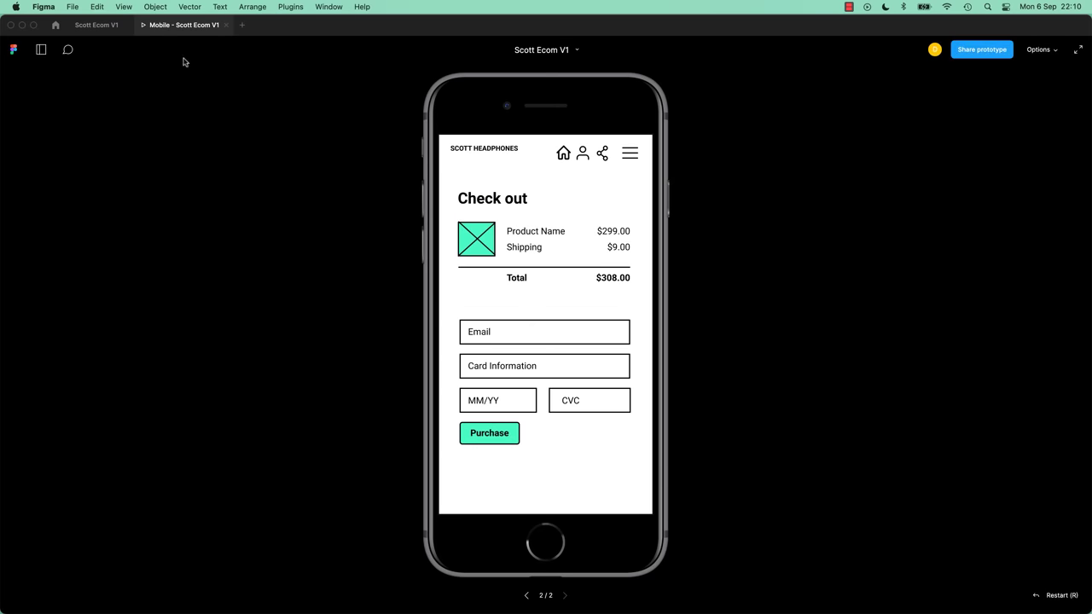
click(96, 25)
Keep Ease in and out back easing and close the interaction details.
click(850, 230)
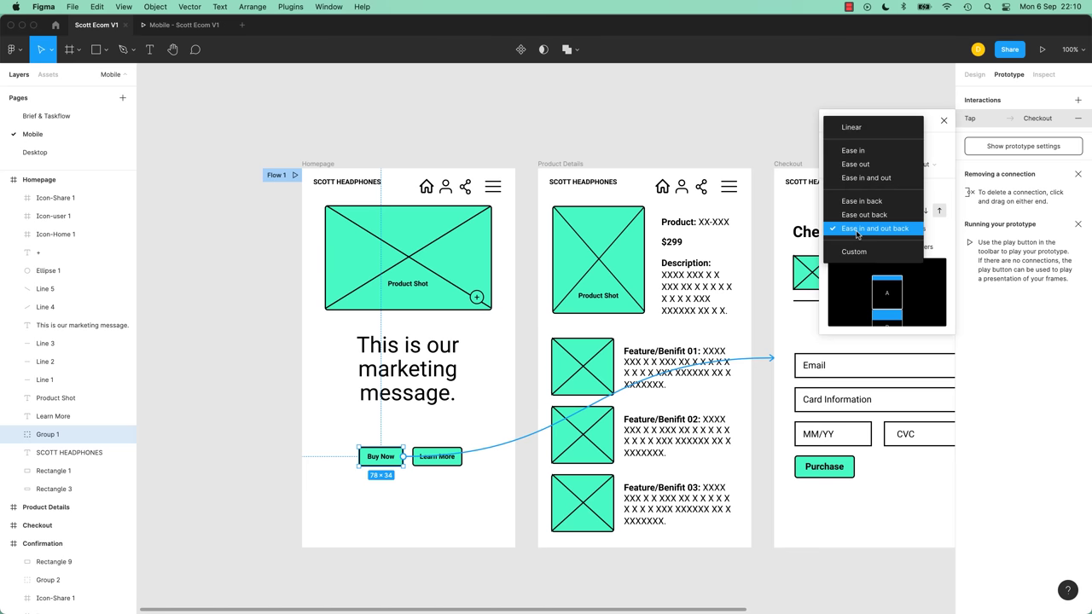
click(857, 232)
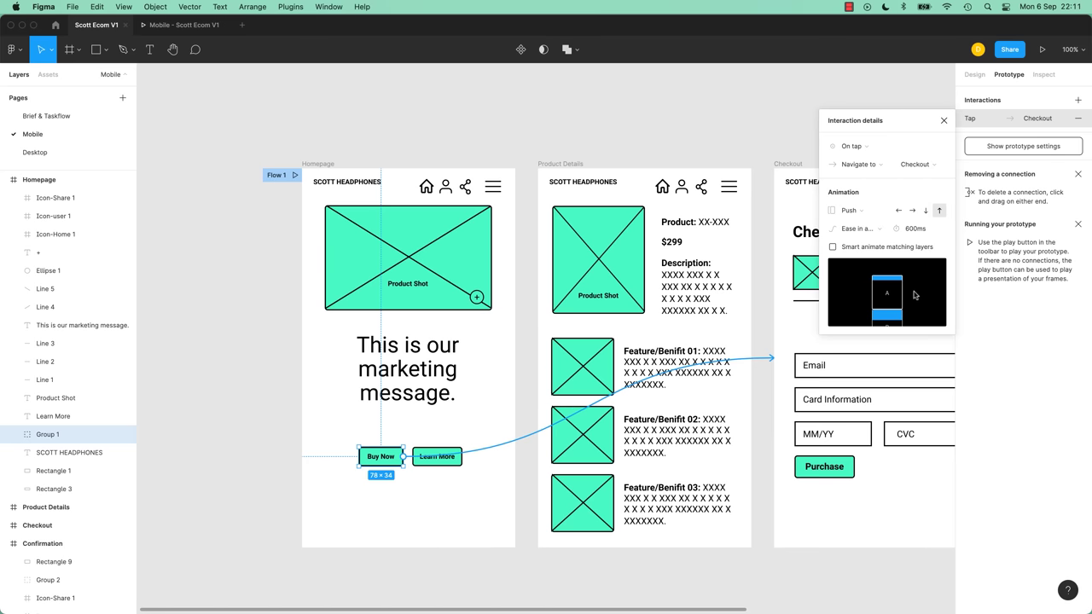
click(246, 362)
scroll(451, 404, down, 1)
scroll(450, 404, left, 2)
scroll(450, 404, down, 1)
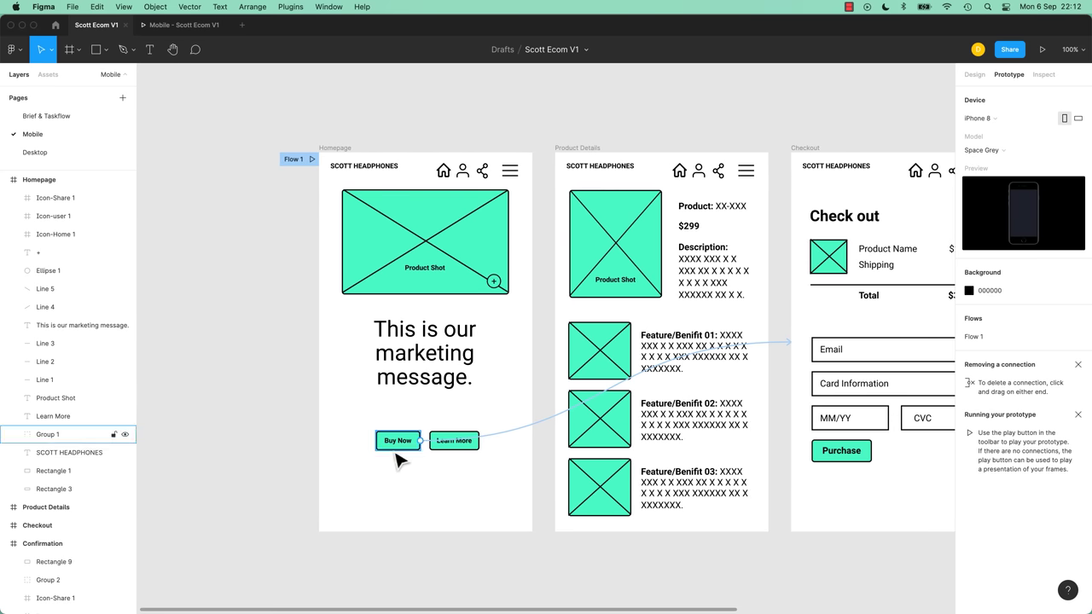
Connect the Learn More button shape to the Product Details frame.
click(450, 442)
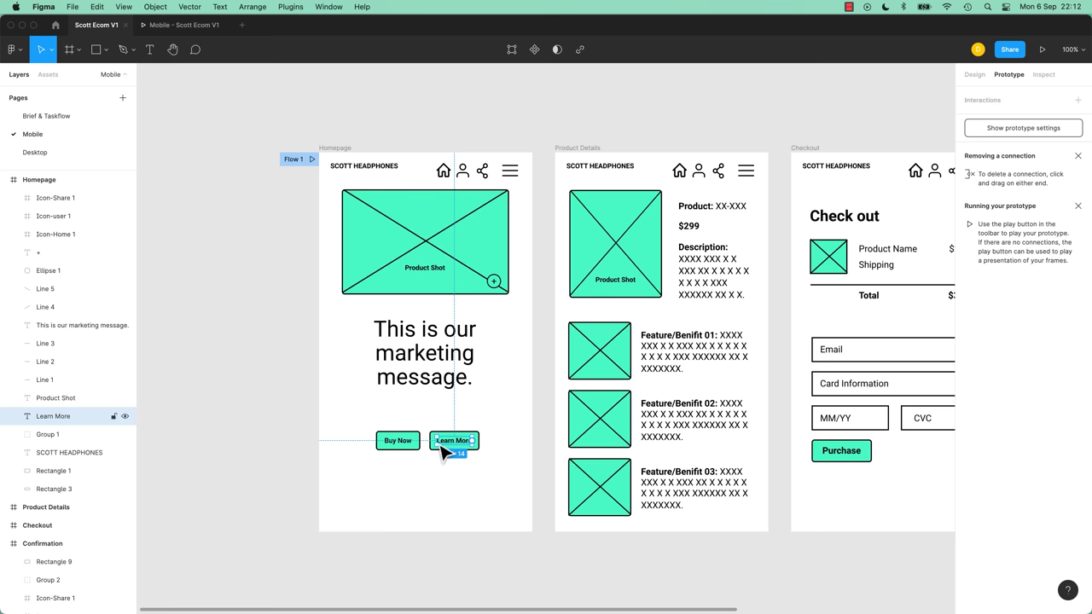
click(483, 447)
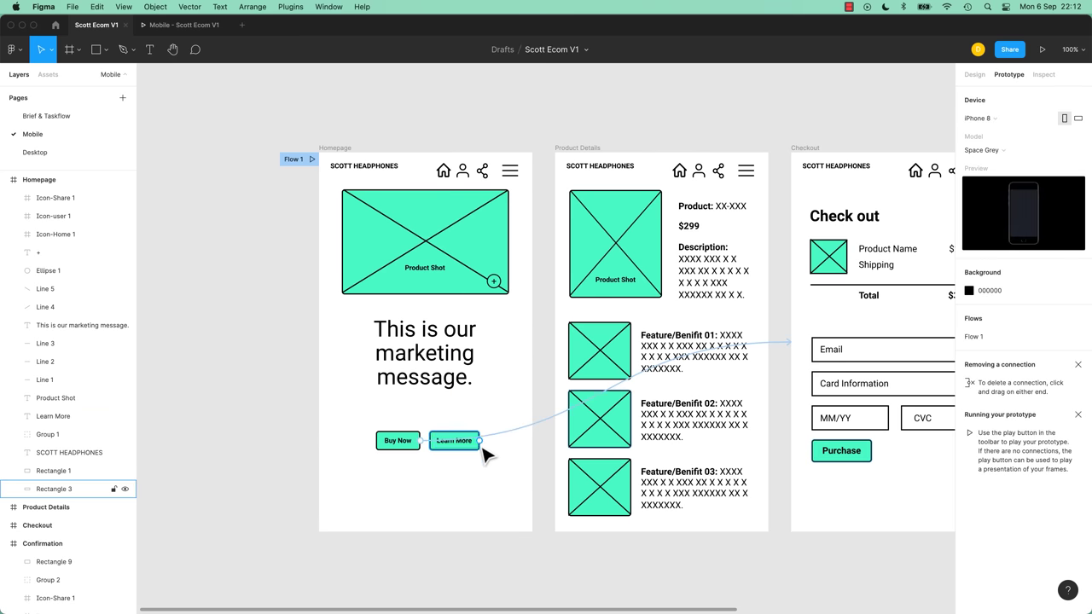
click(478, 450)
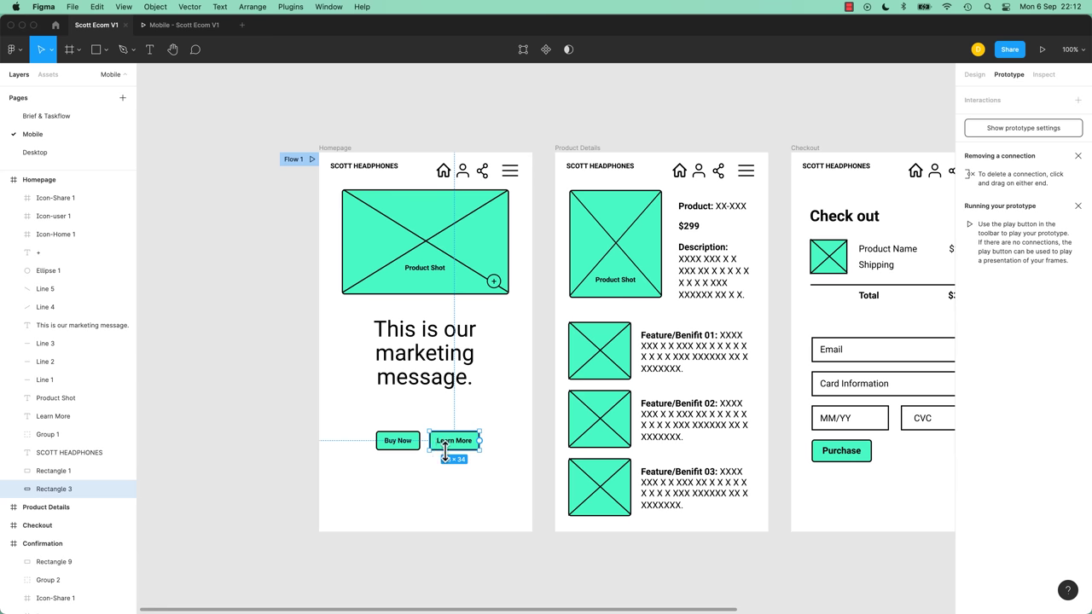
drag(482, 443, 570, 418)
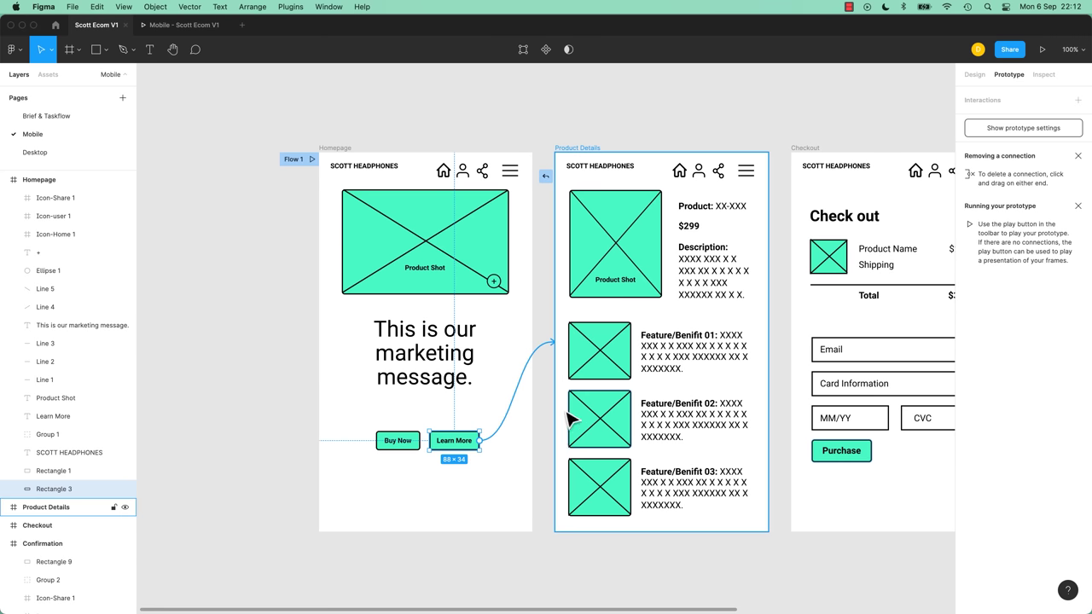
drag(576, 367, 576, 367)
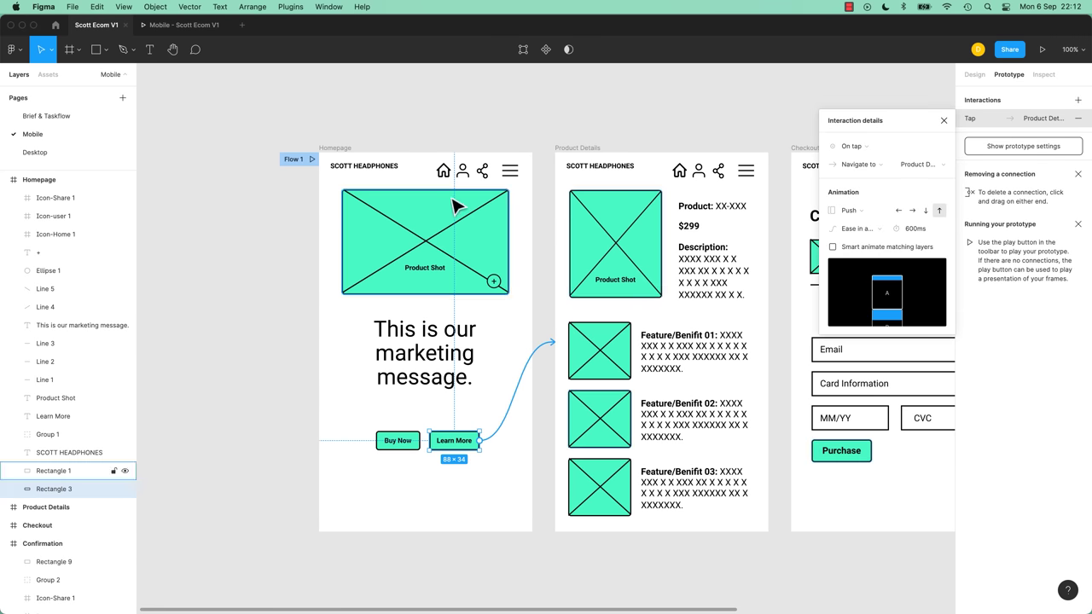
click(380, 175)
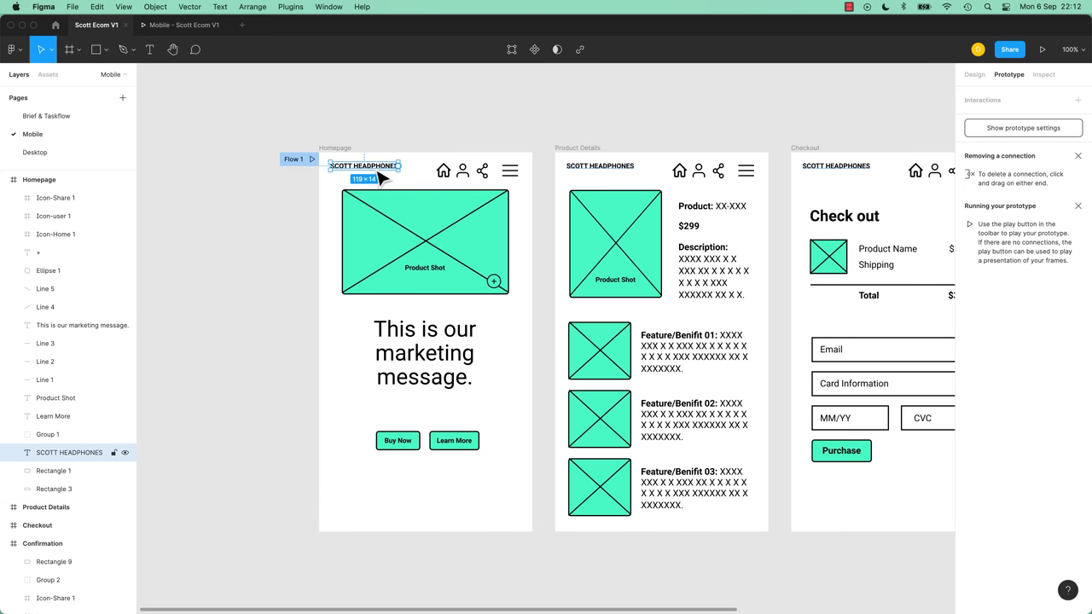
drag(450, 134, 409, 237)
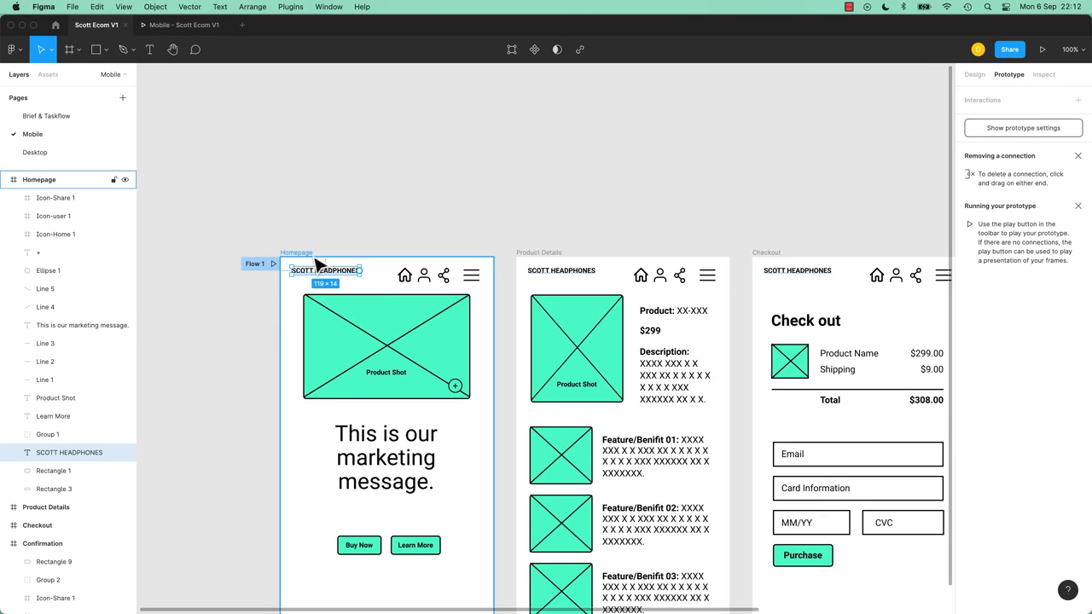
Link the Product Details and Checkout SCOTT HEADPHONES titles to Homepage, keeping the Push transition.
scroll(431, 266, right, 5)
scroll(431, 267, down, 3)
click(519, 245)
drag(553, 244, 452, 307)
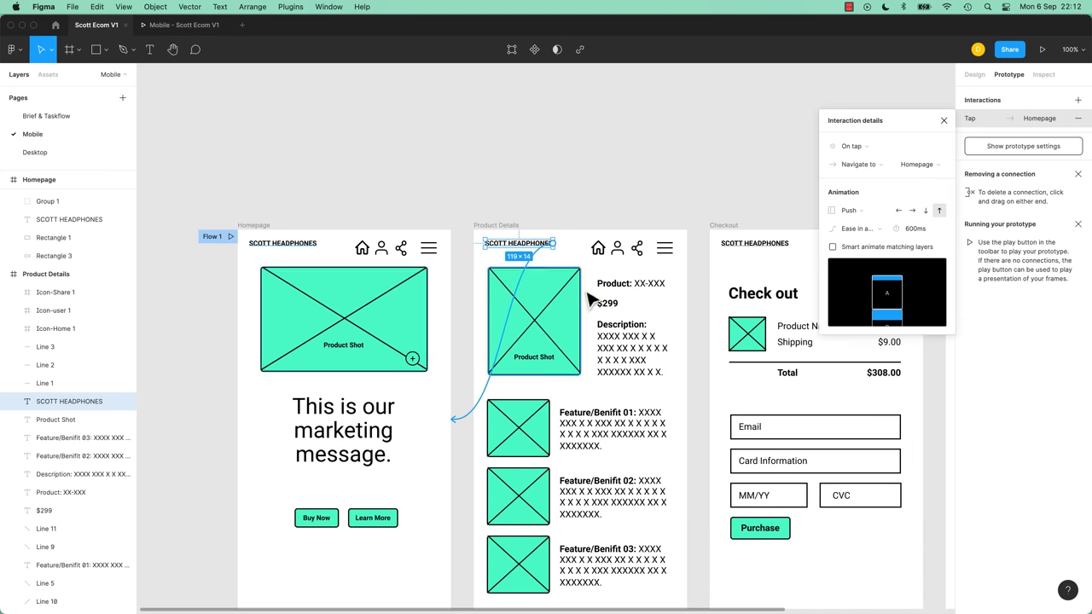
click(780, 247)
drag(789, 244, 452, 408)
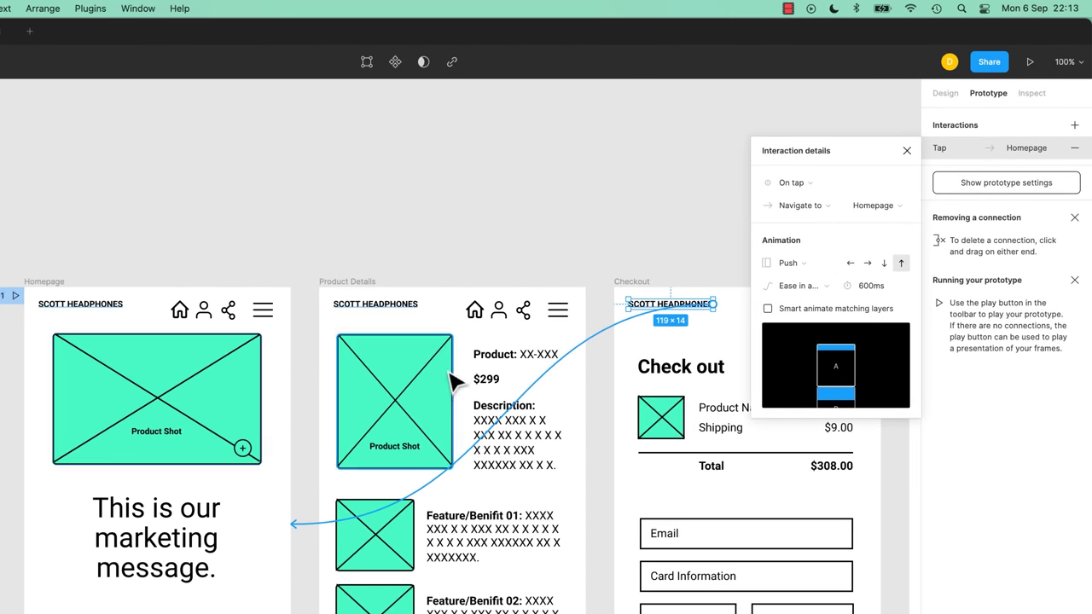
click(790, 264)
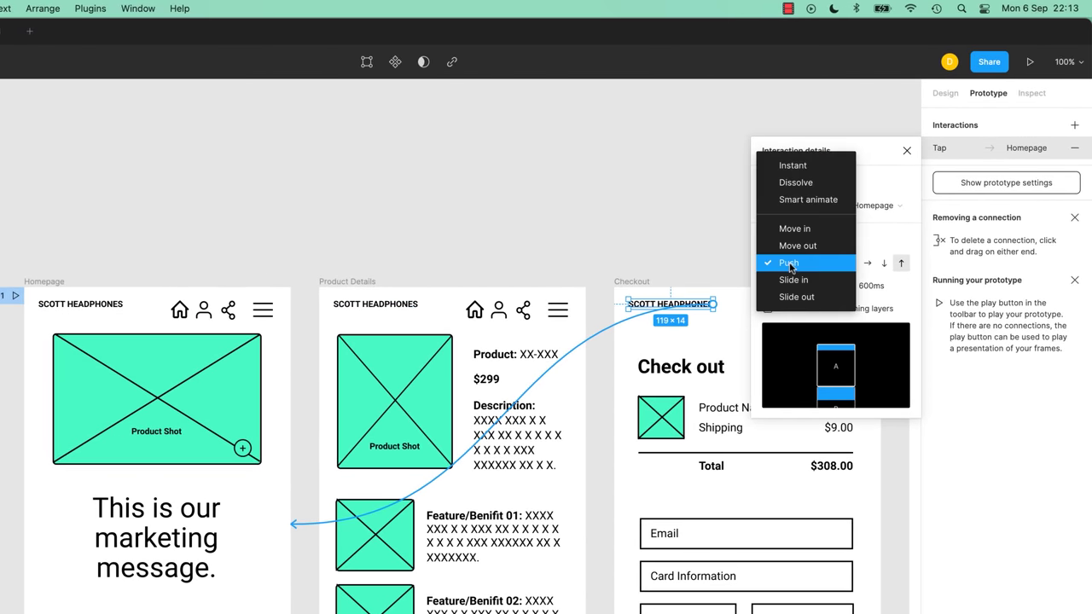
click(648, 260)
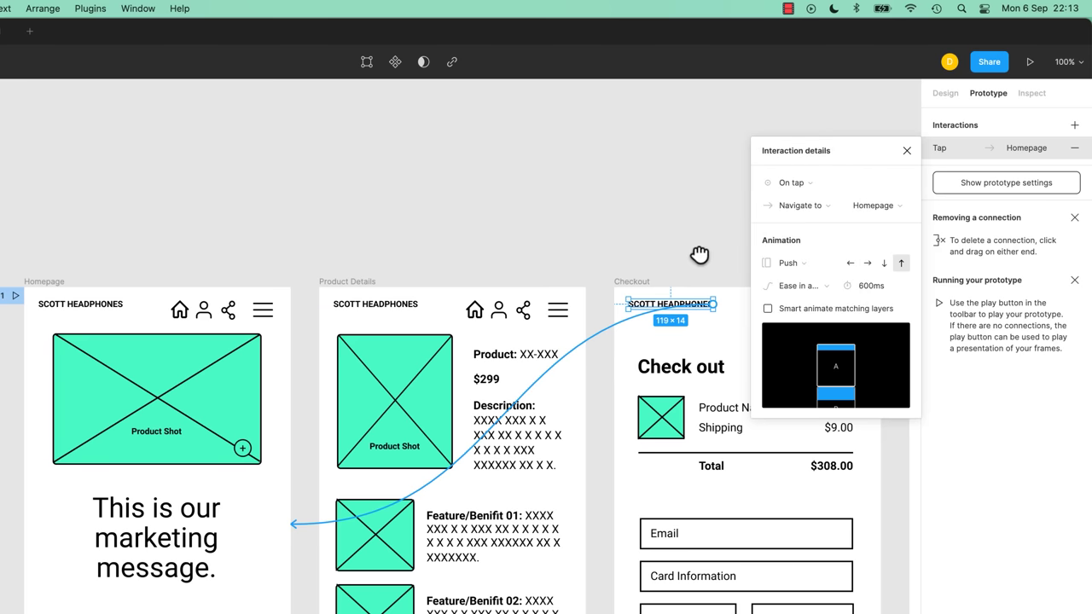
Delete the SCOTT HEADPHONES title from the Confirmation frame's header.
drag(700, 253, 421, 241)
scroll(421, 240, right, 3)
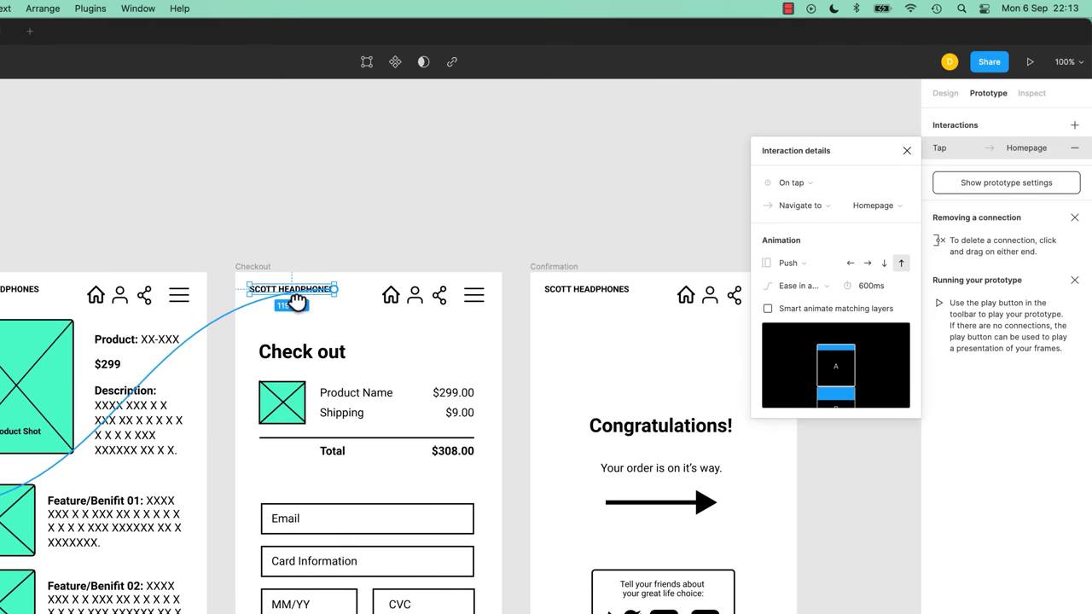
drag(292, 299, 387, 290)
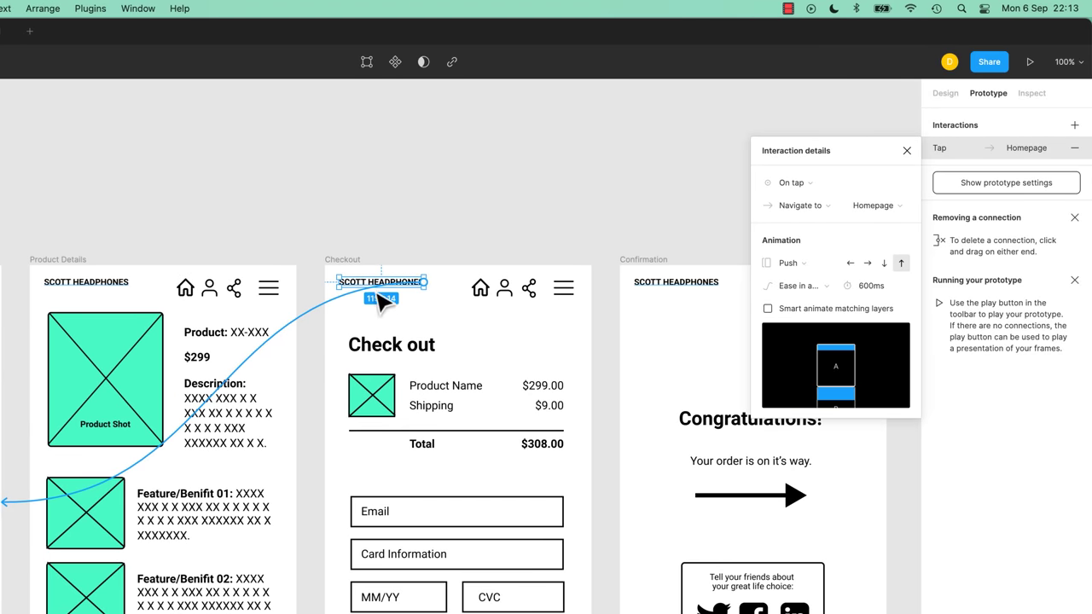
click(709, 285)
key(Delete)
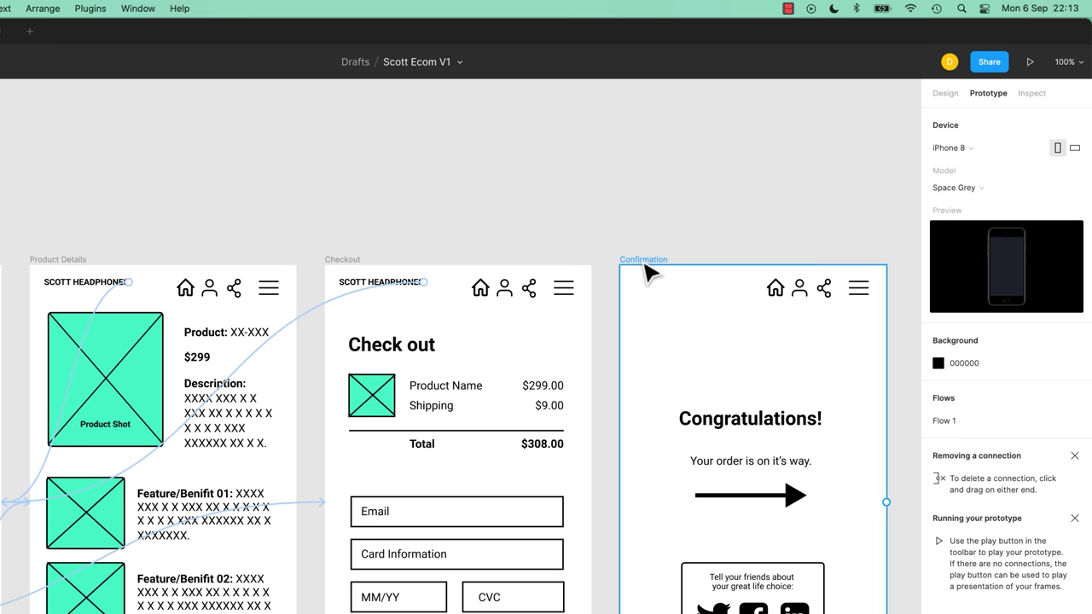
Undo the deletion to restore Confirmation's SCOTT HEADPHONES title and its Homepage link.
click(646, 272)
key(super+z)
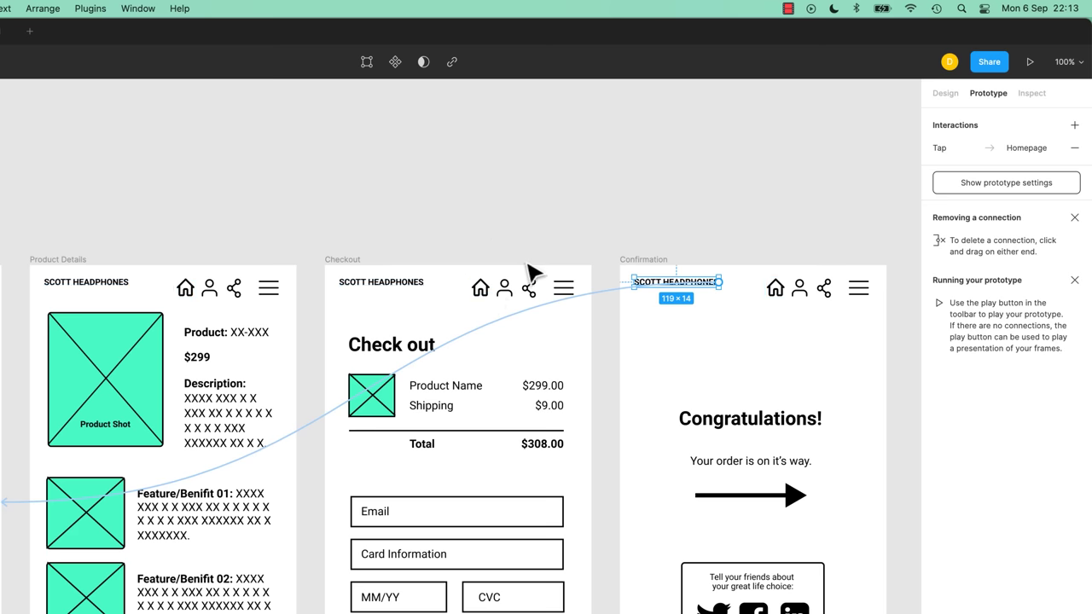
drag(506, 245, 761, 244)
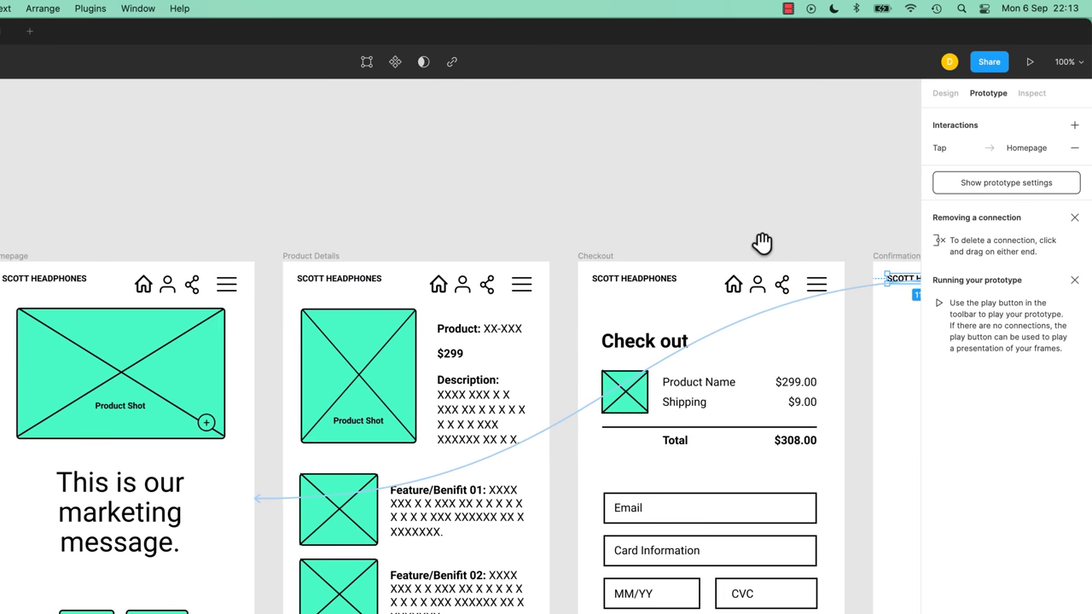
scroll(415, 295, right, 1)
Link the Product Details home icon to Homepage and check the other header items' connections.
click(412, 284)
drag(422, 284, 231, 333)
click(311, 278)
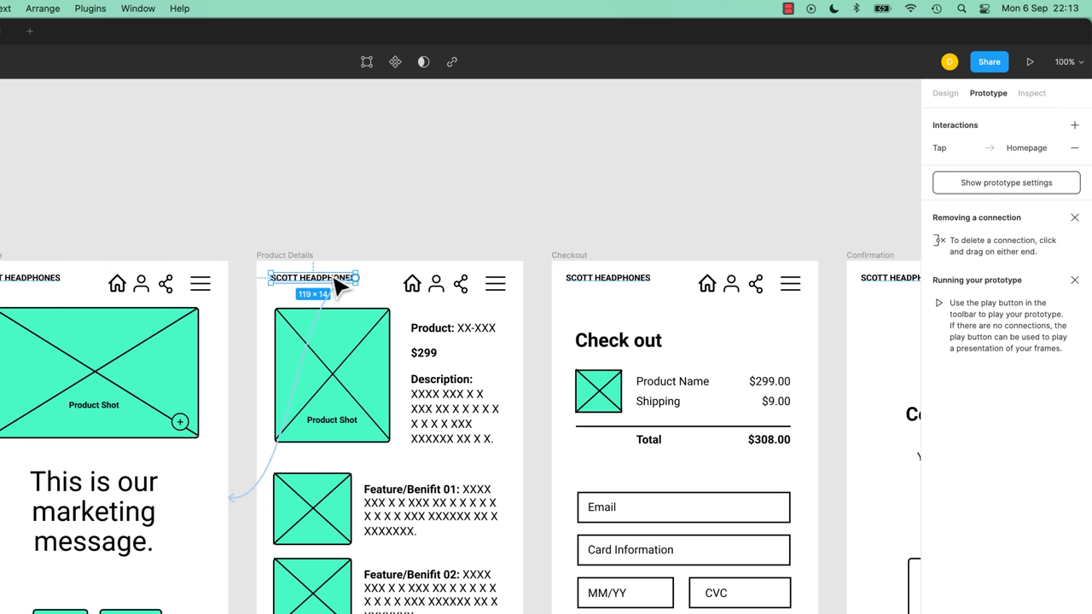
click(438, 289)
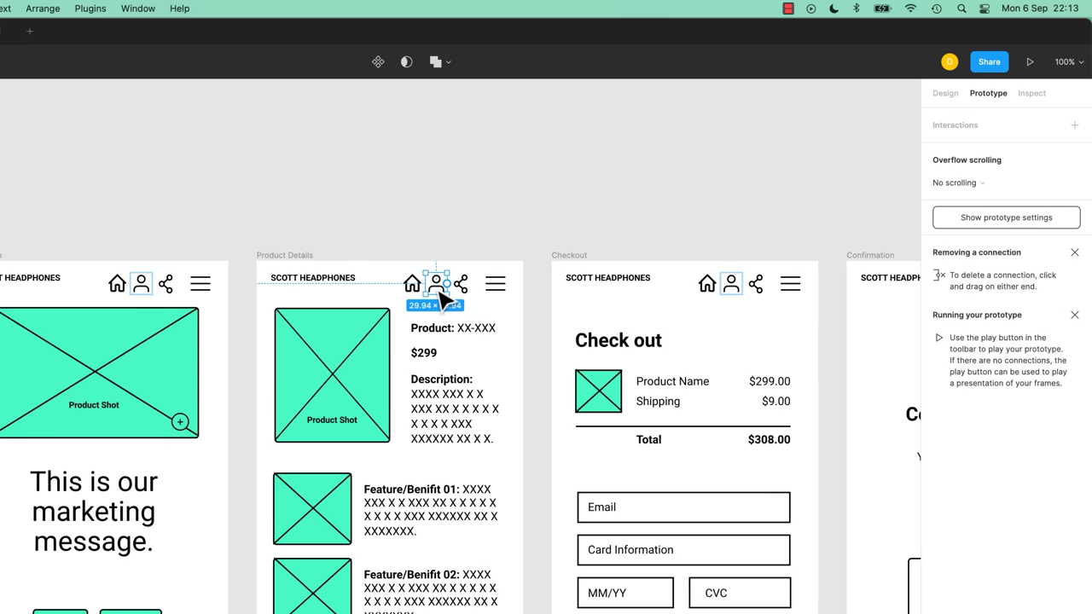
drag(523, 256, 346, 303)
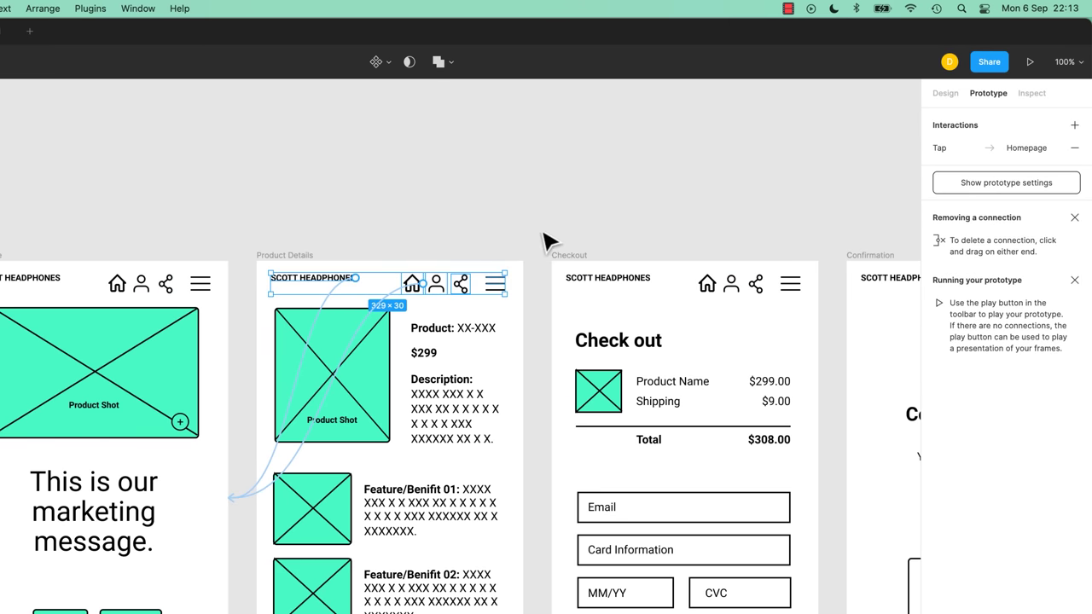
click(497, 221)
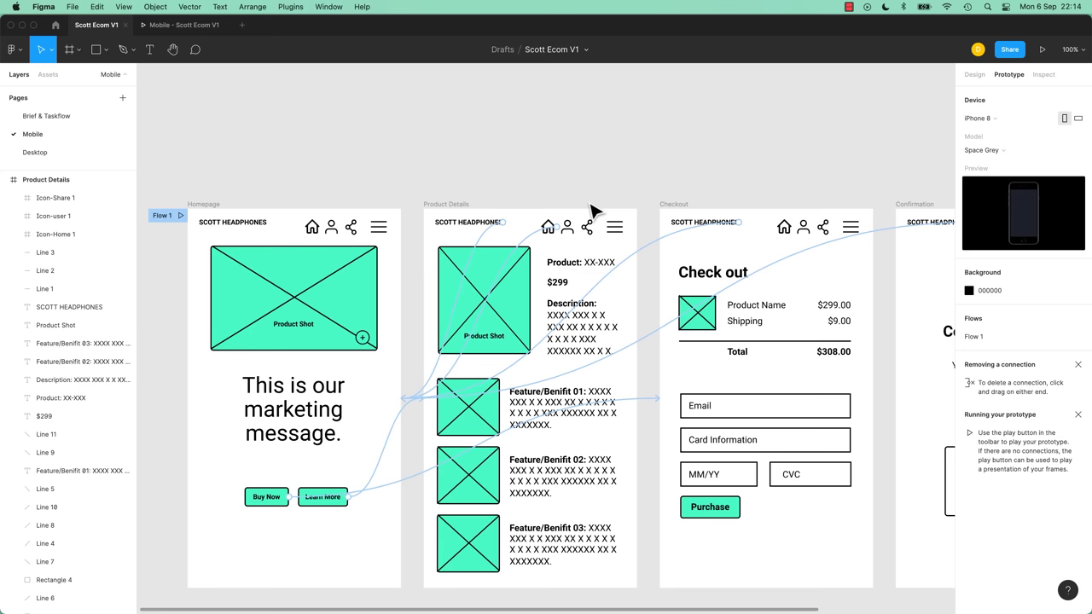
Connect the Checkout Purchase button to the Confirmation frame.
scroll(593, 211, down, 3)
scroll(593, 211, right, 5)
click(529, 417)
drag(540, 414, 700, 448)
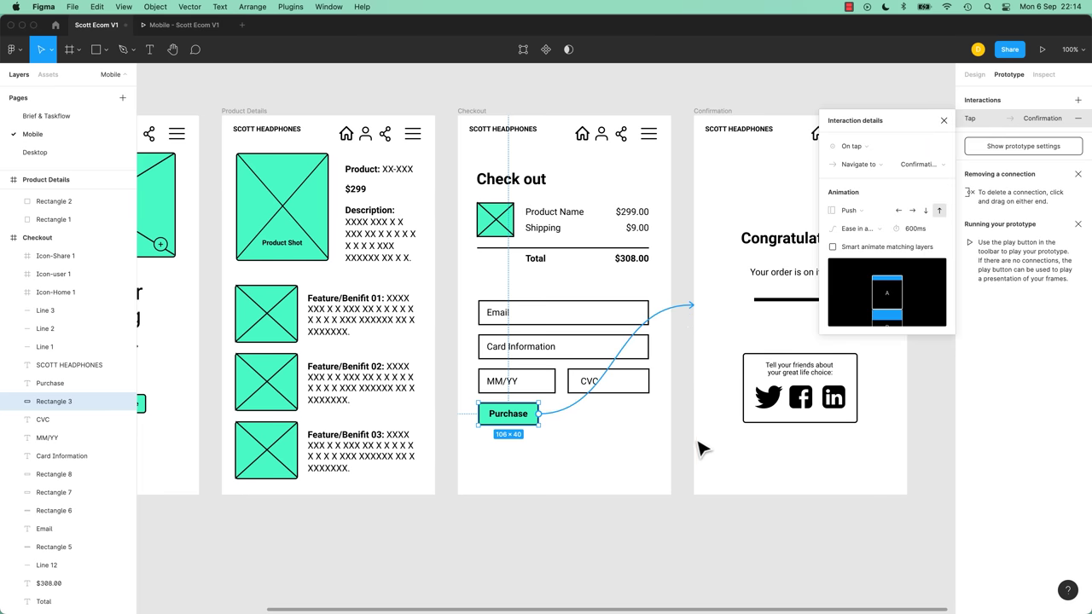
scroll(692, 337, right, 5)
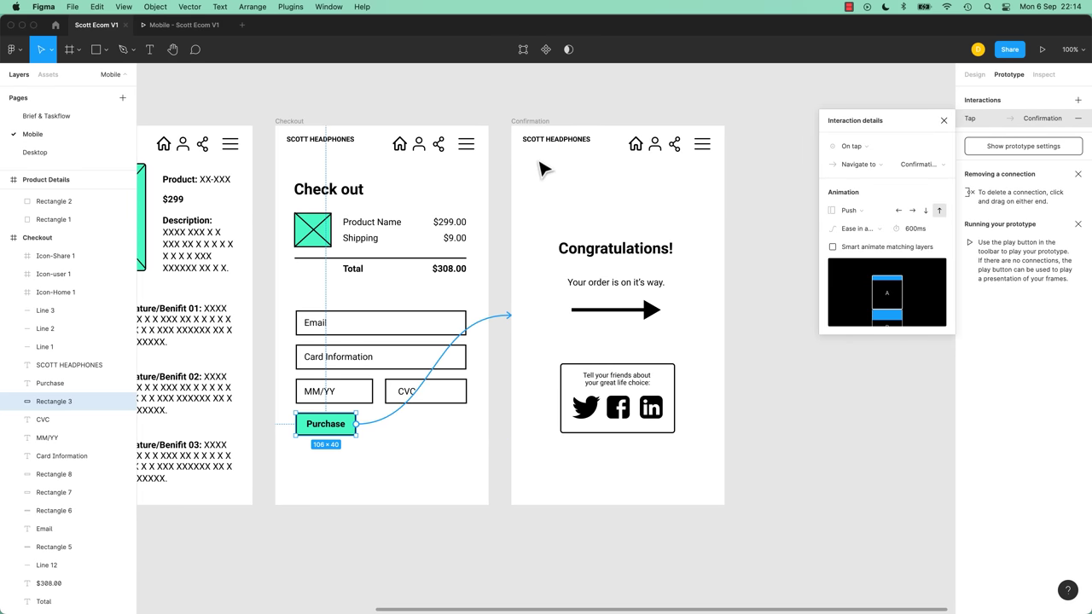
Select Confirmation's home icon and start a tap connection from it.
click(558, 139)
click(637, 146)
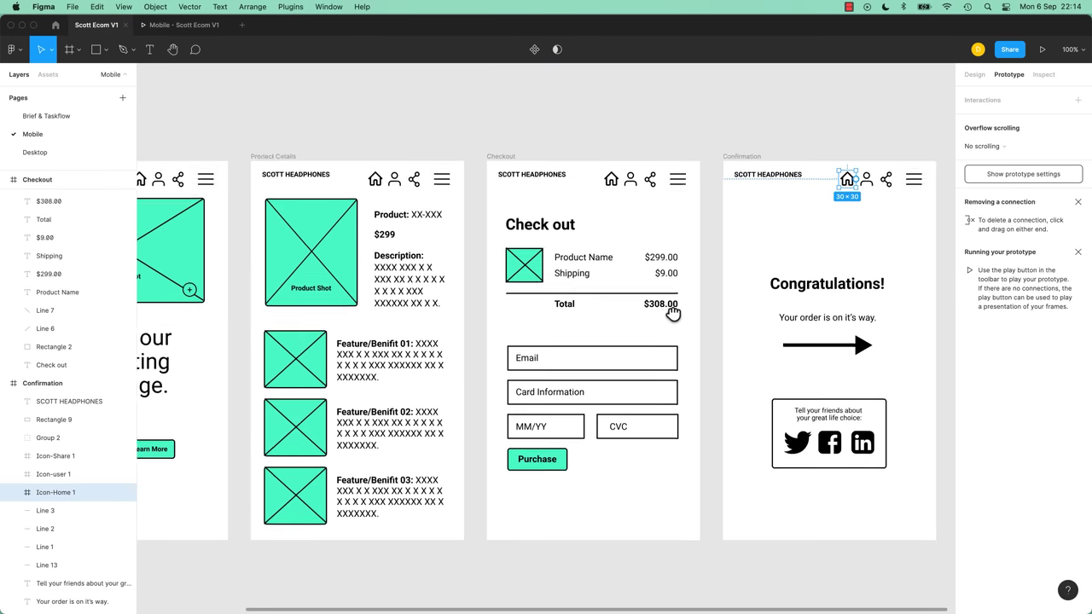
scroll(620, 249, left, 5)
scroll(756, 236, left, 3)
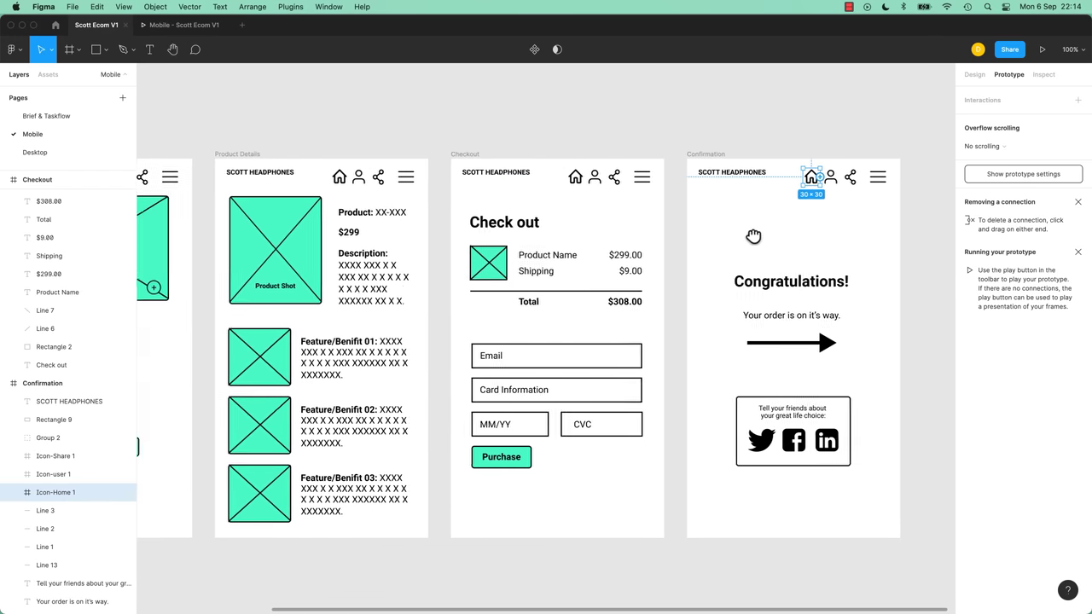
drag(840, 174, 824, 199)
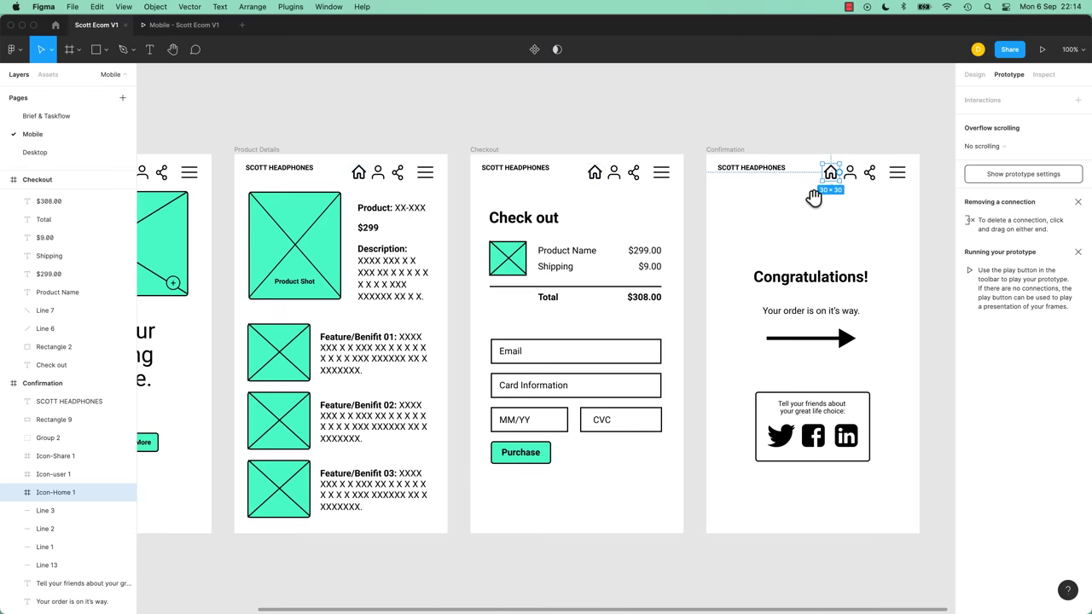
scroll(814, 200, right, 5)
scroll(815, 200, up, 2)
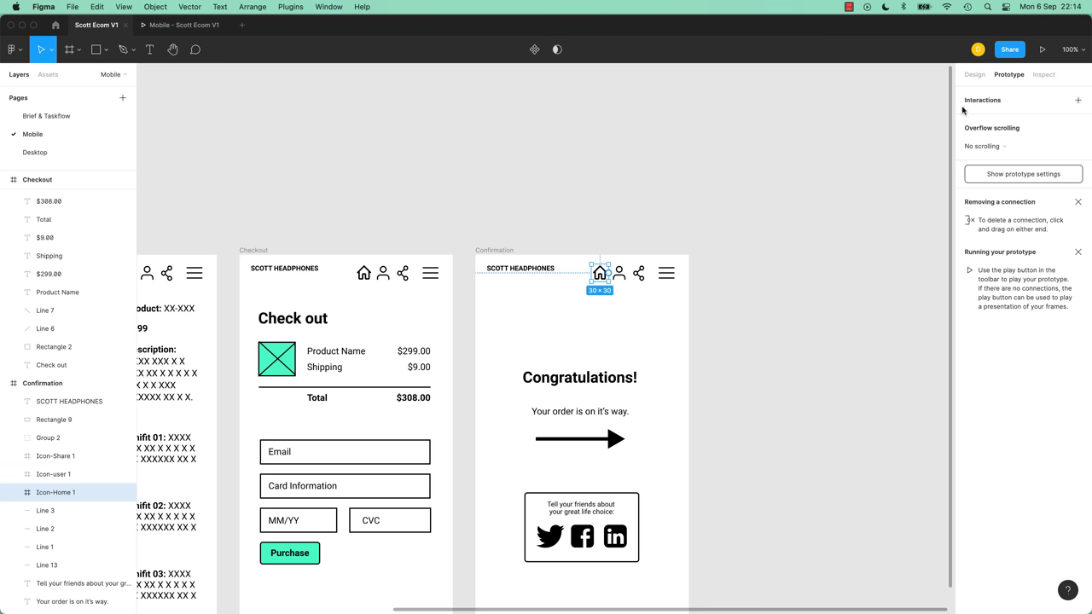
Add a tap interaction on Confirmation's home icon: Navigate to Homepage with a Dissolve animation.
click(1074, 104)
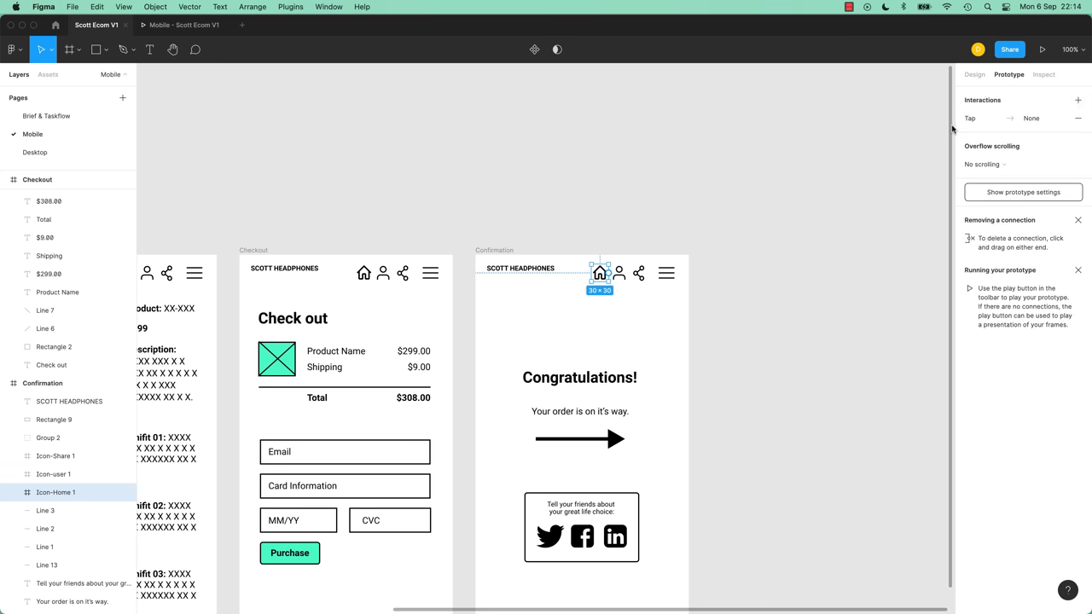
click(1038, 122)
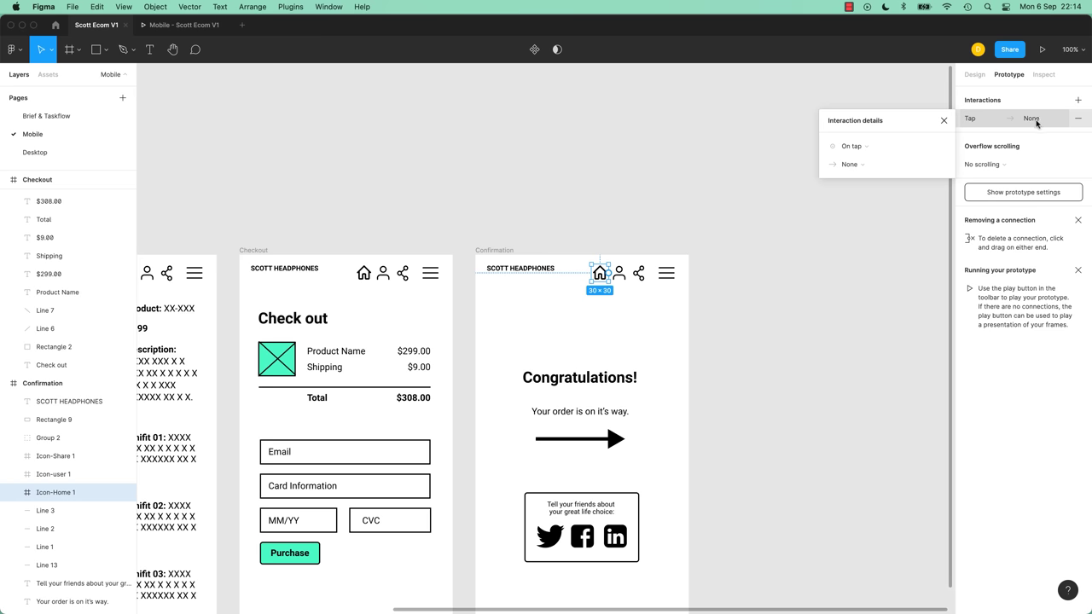
click(863, 165)
click(874, 187)
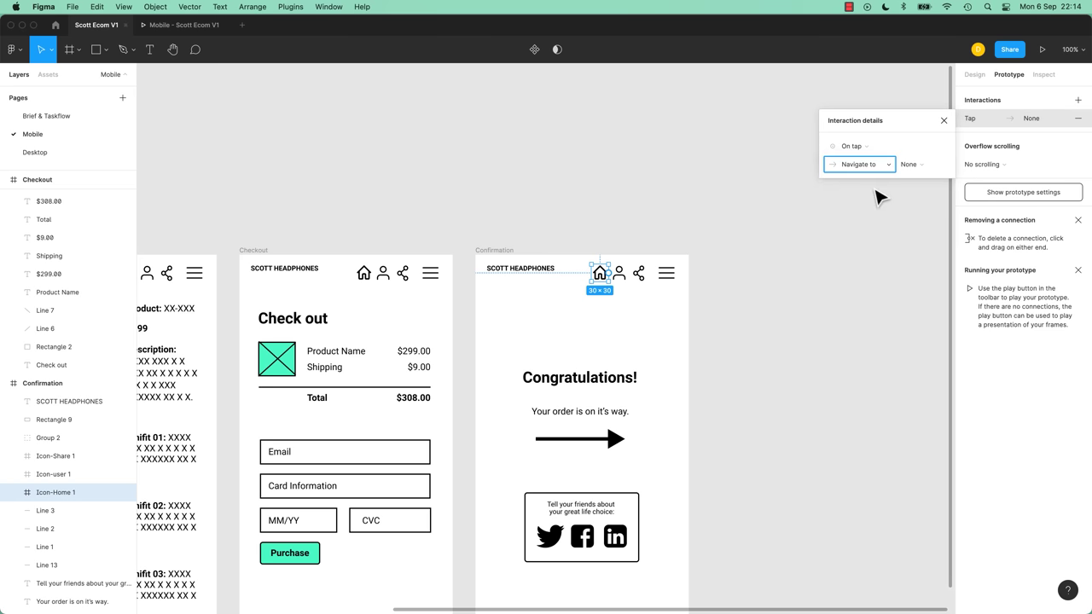
click(922, 164)
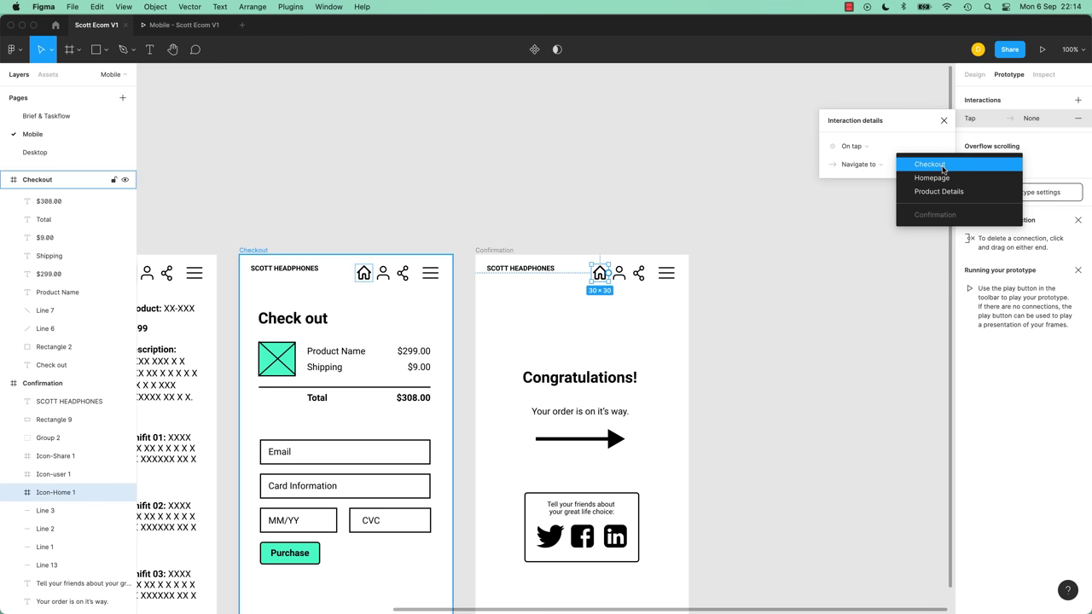
click(934, 177)
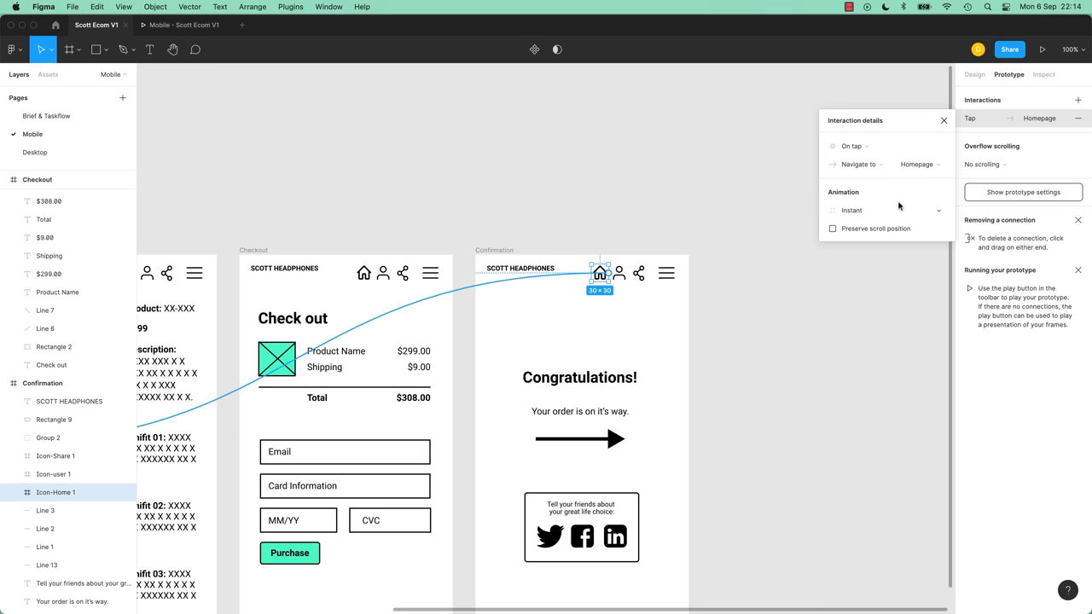
click(851, 209)
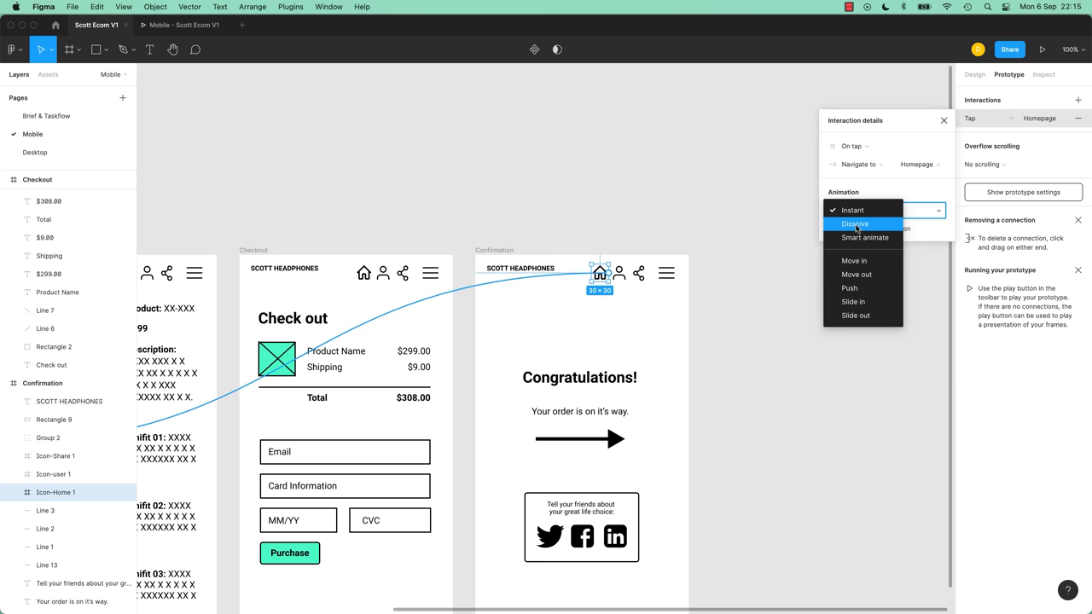
click(855, 225)
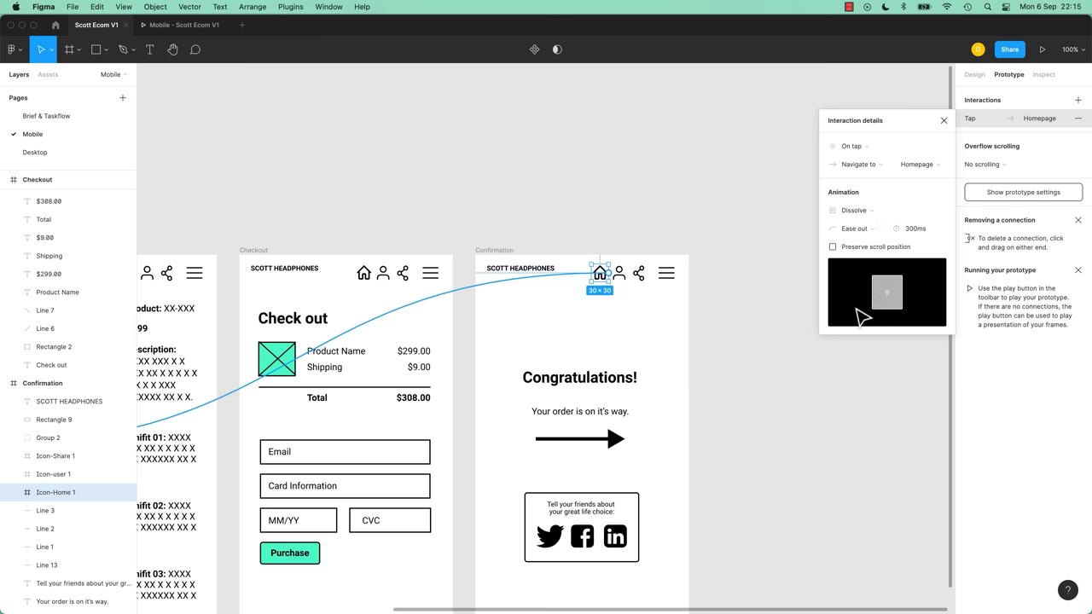
click(774, 350)
scroll(766, 362, down, 5)
scroll(766, 361, left, 5)
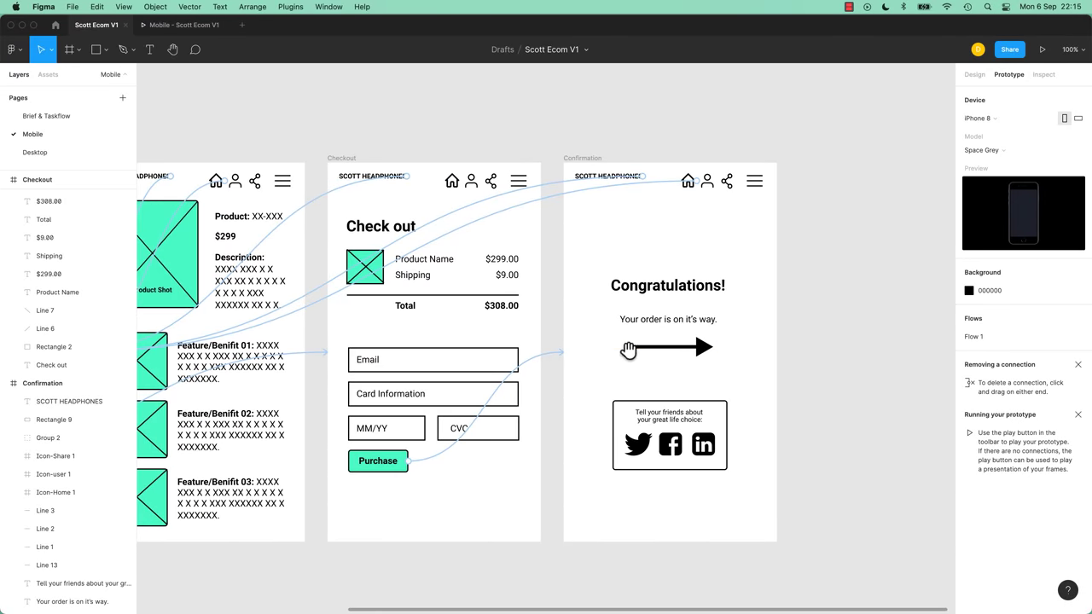
scroll(629, 349, left, 5)
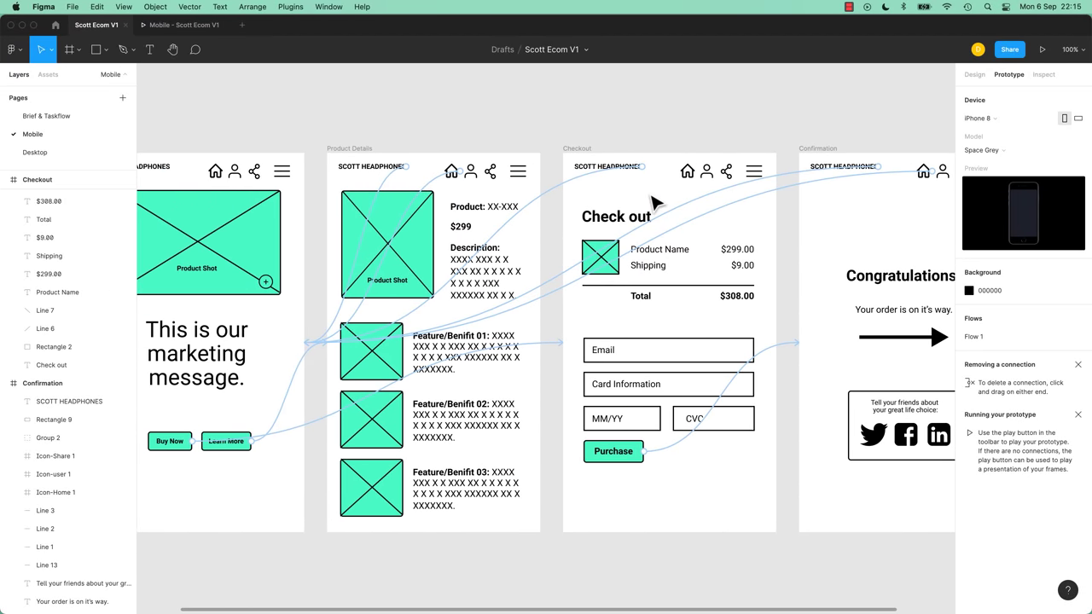
scroll(512, 425, left, 4)
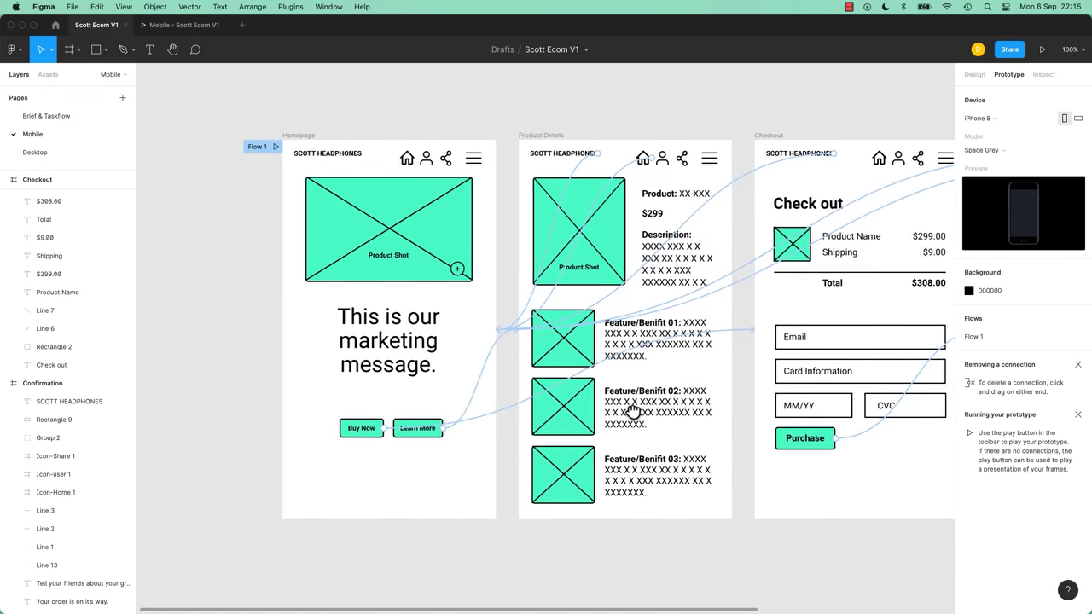
scroll(633, 410, right, 2)
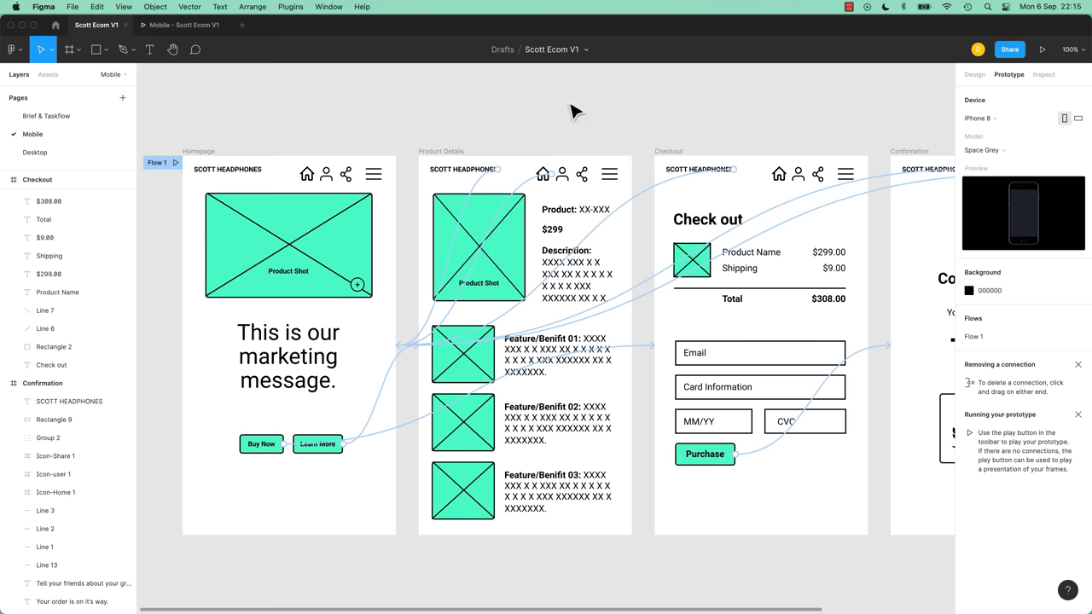
Bring Homepage into view and inspect the Product Details title's tap-to-Homepage interaction.
key(Tab)
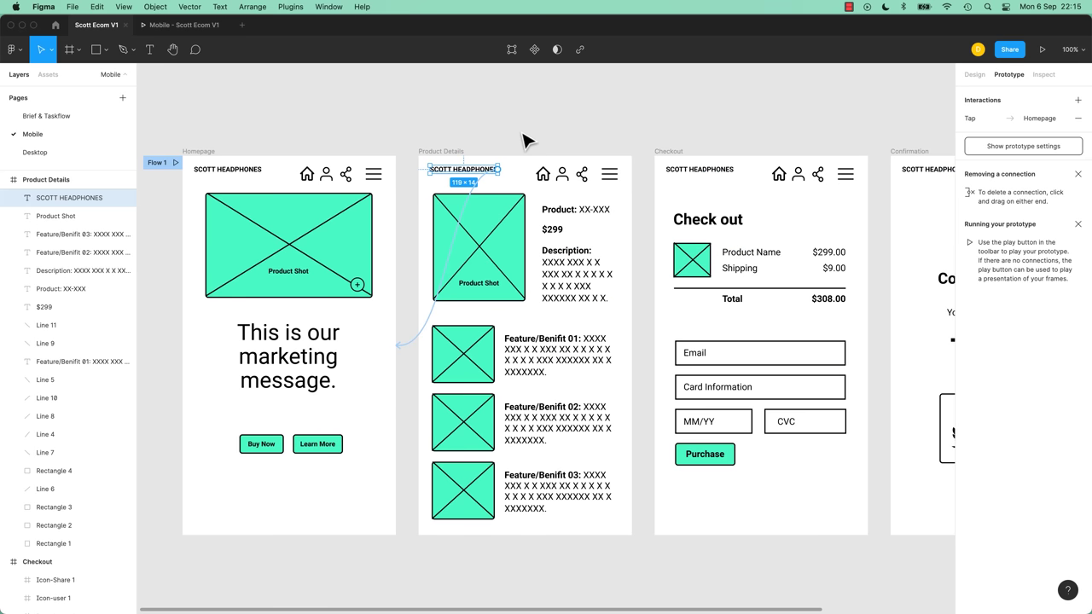
drag(520, 134, 651, 151)
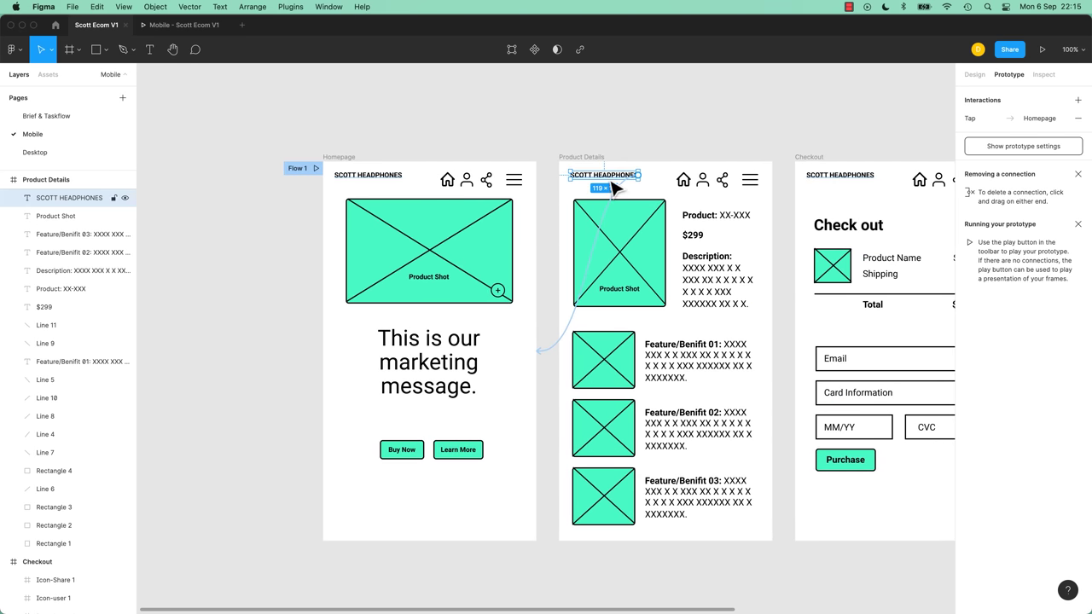
click(561, 344)
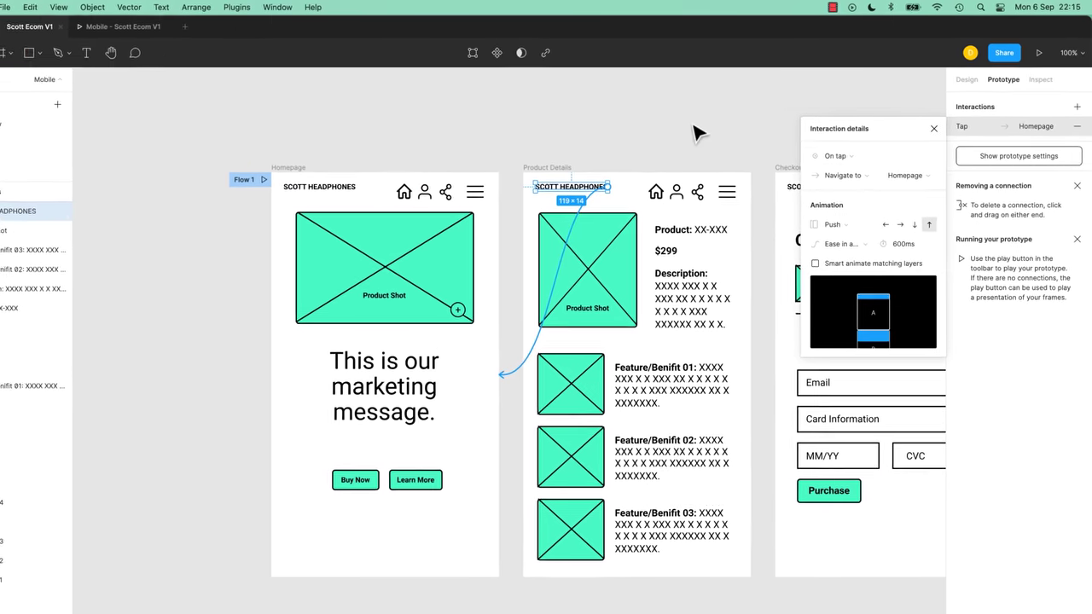
click(694, 134)
click(618, 176)
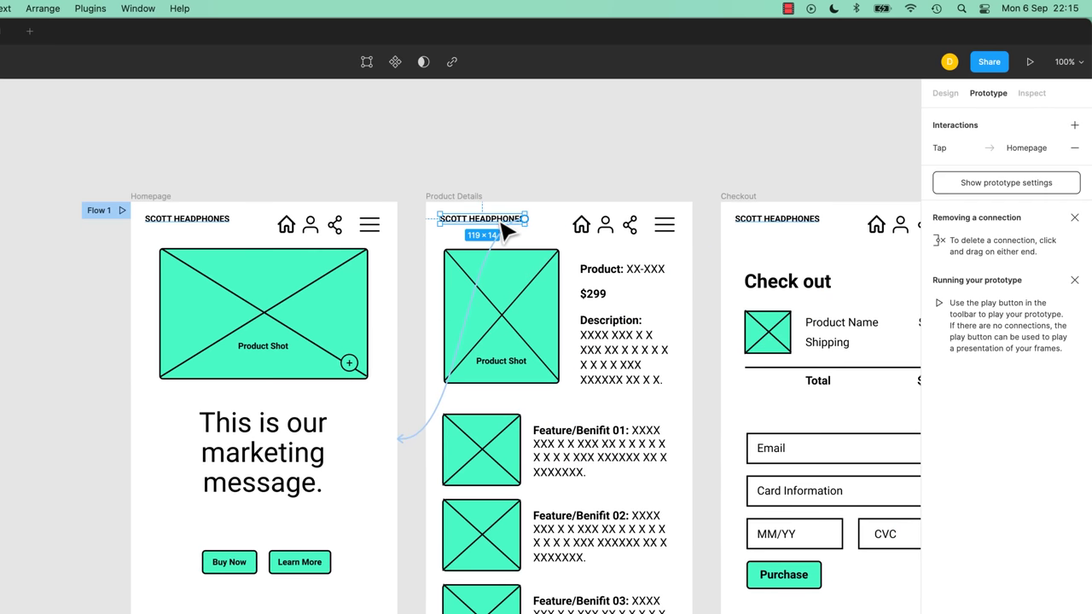
click(1030, 149)
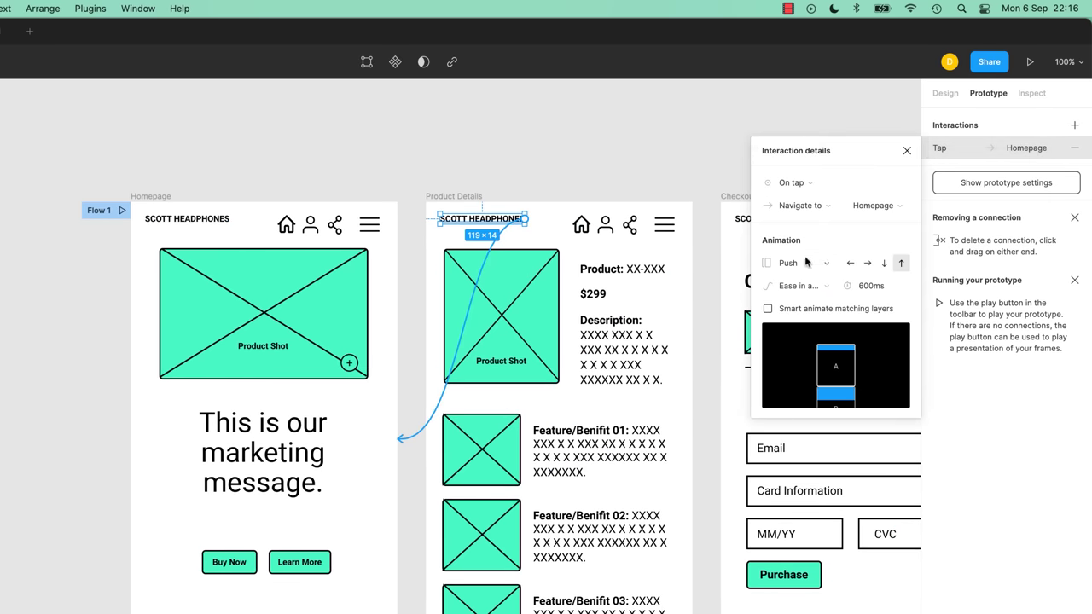
click(907, 151)
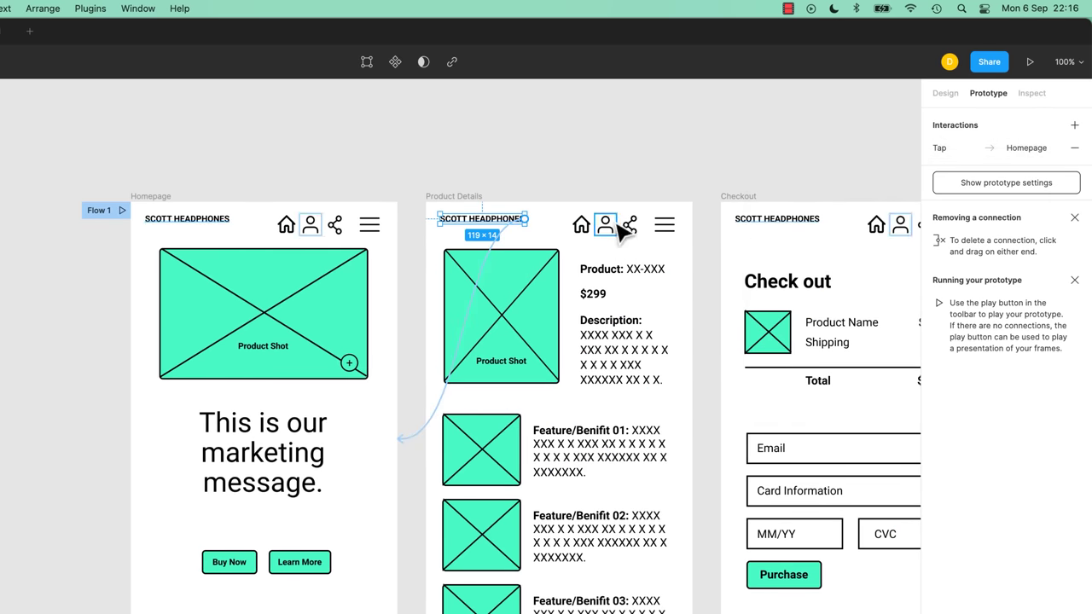
Remove the header's old Homepage link and draw a new one from the title to Homepage.
click(403, 444)
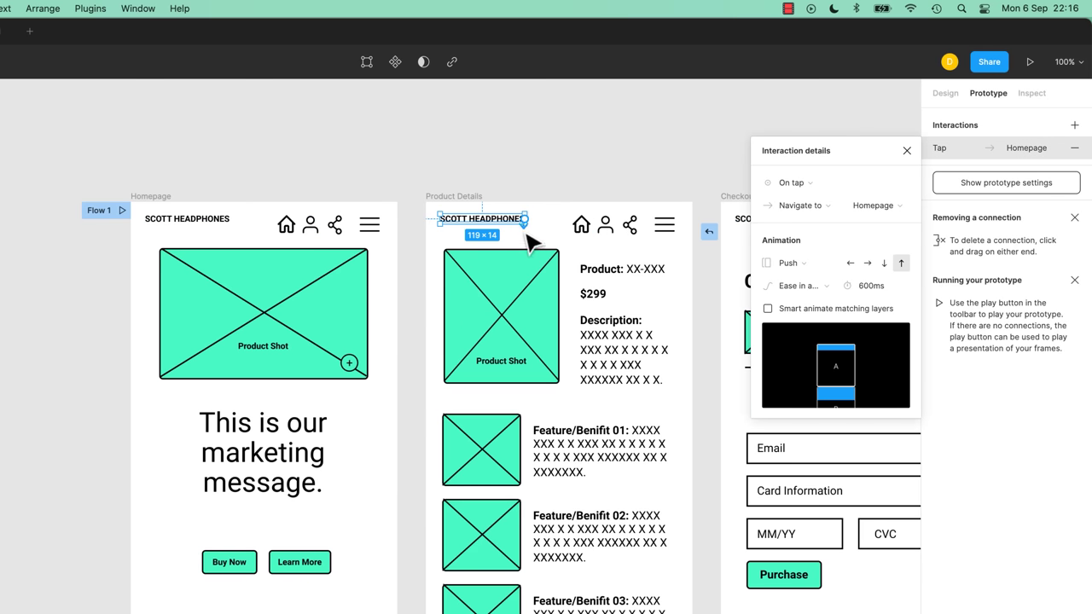
drag(525, 221, 503, 323)
drag(524, 220, 418, 380)
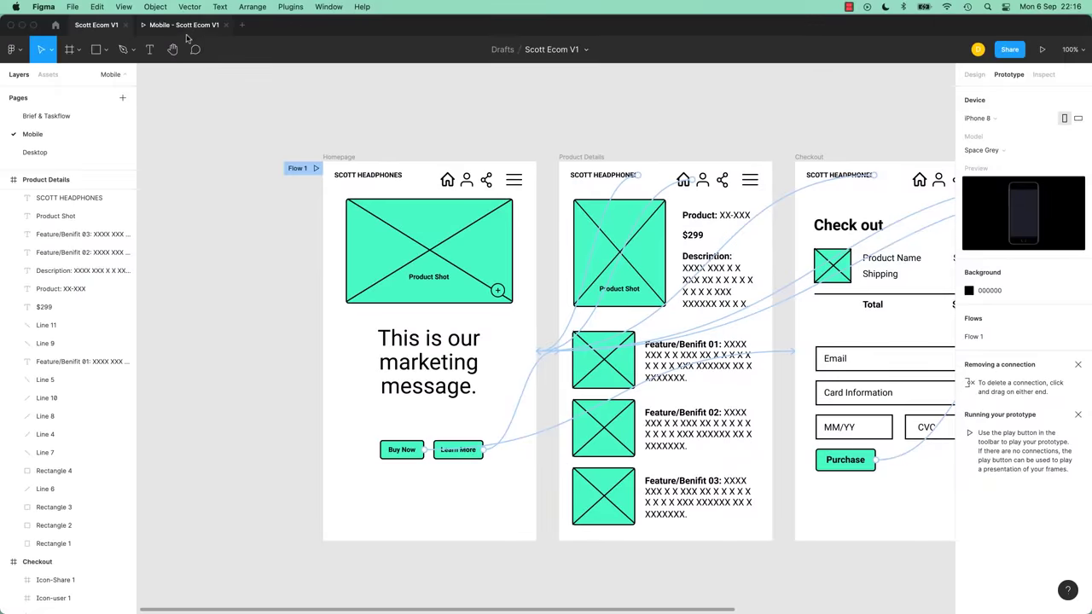
key(super+alt+Return)
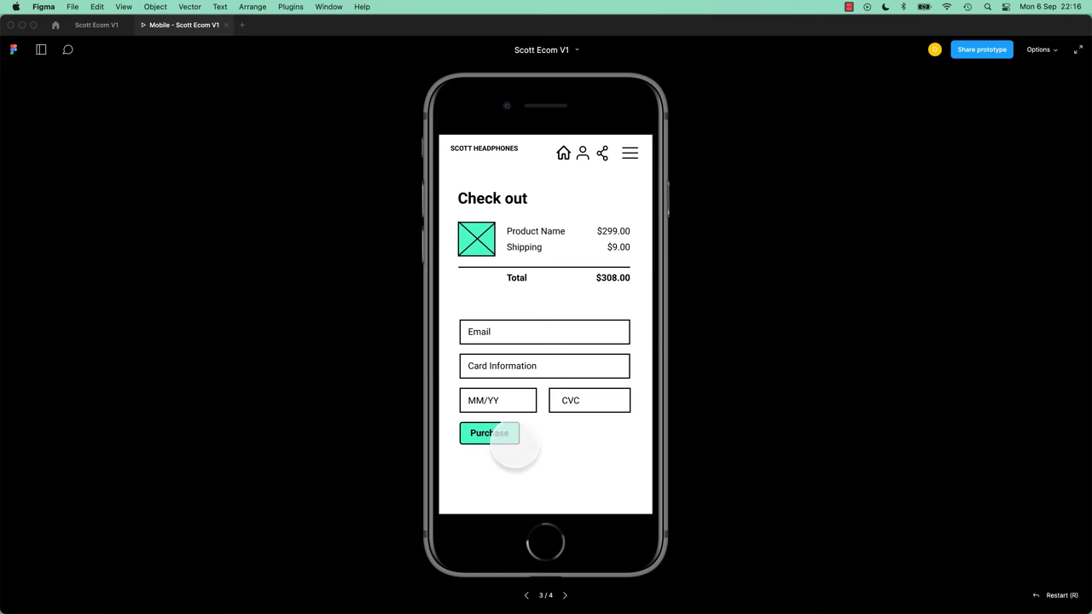
click(458, 271)
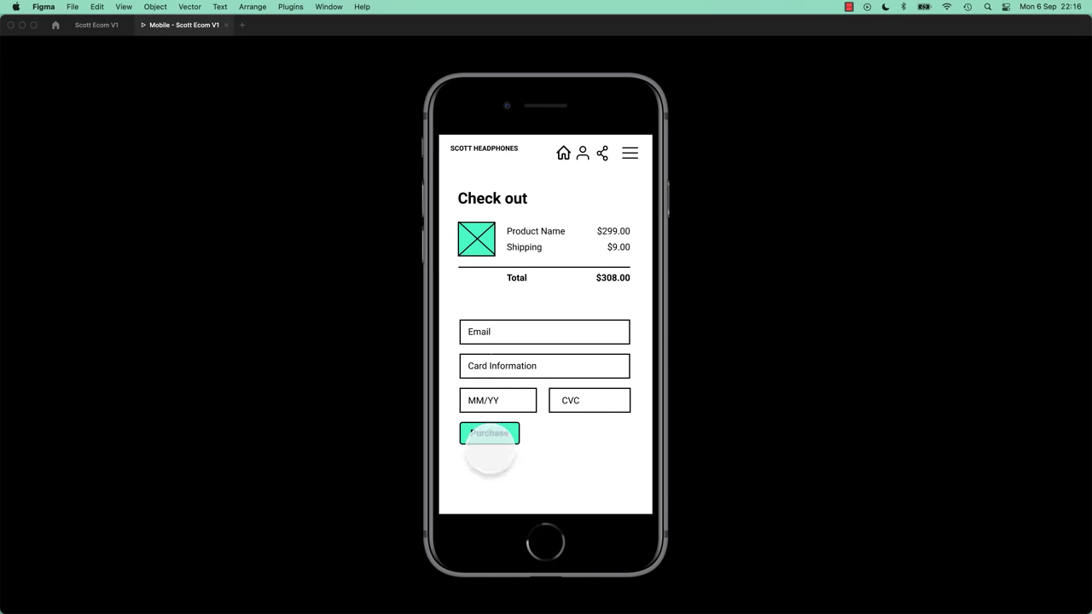
click(483, 147)
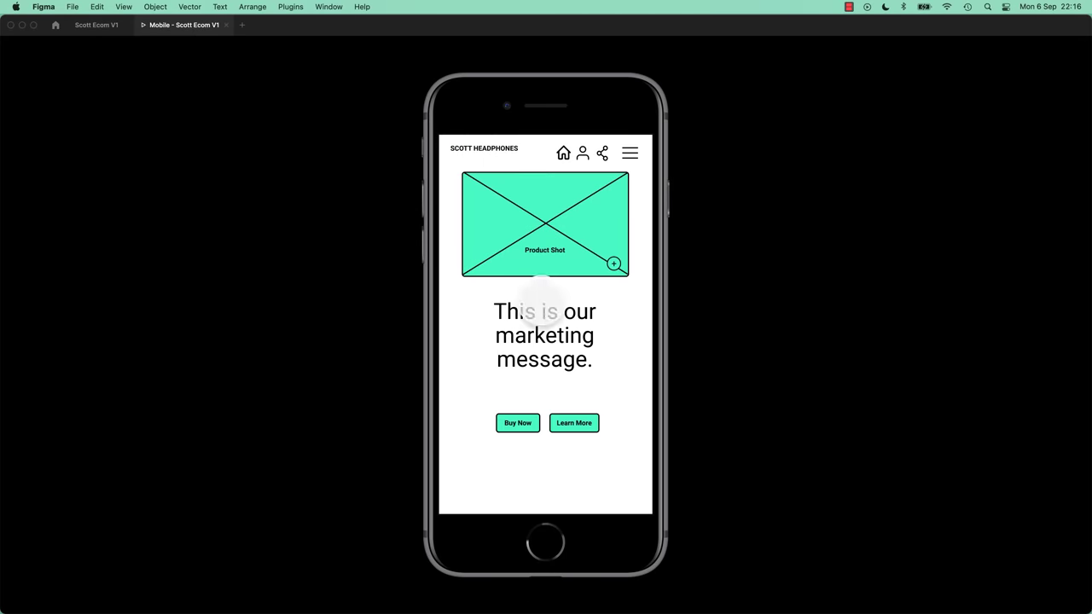
click(546, 325)
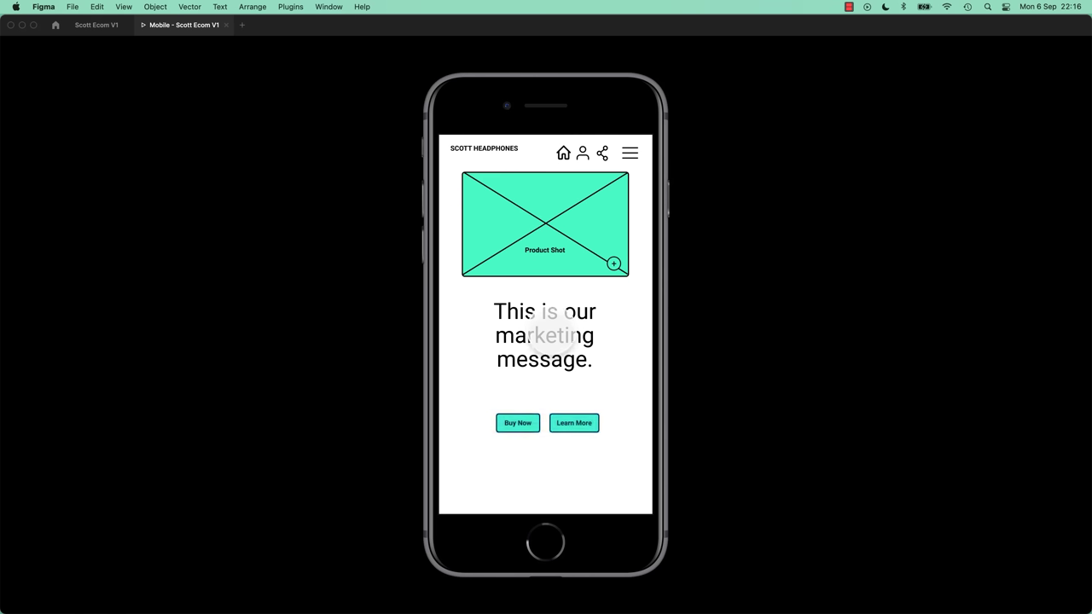
click(531, 358)
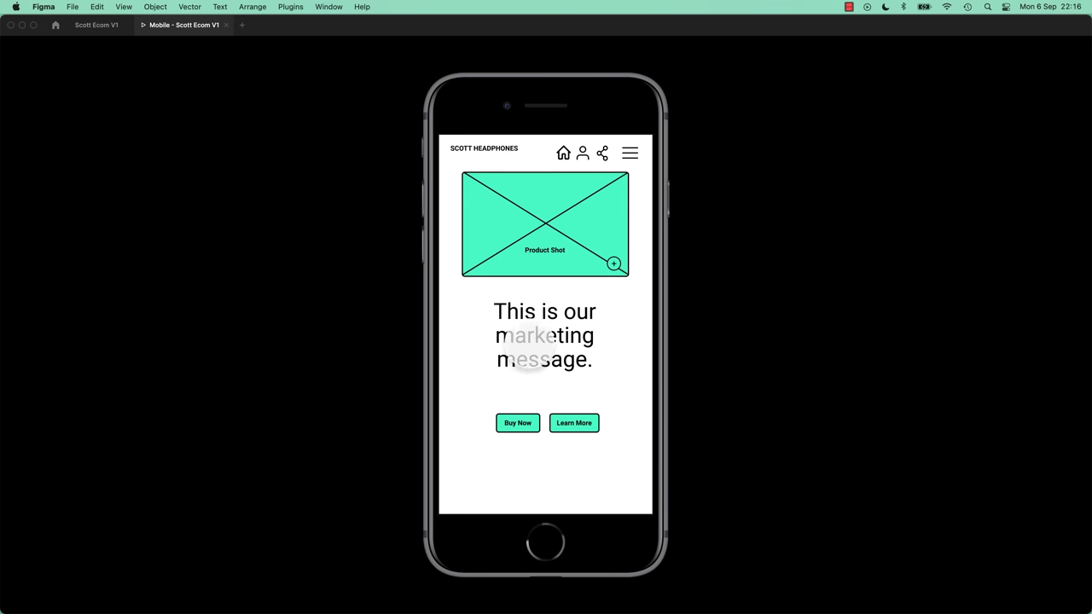
click(612, 264)
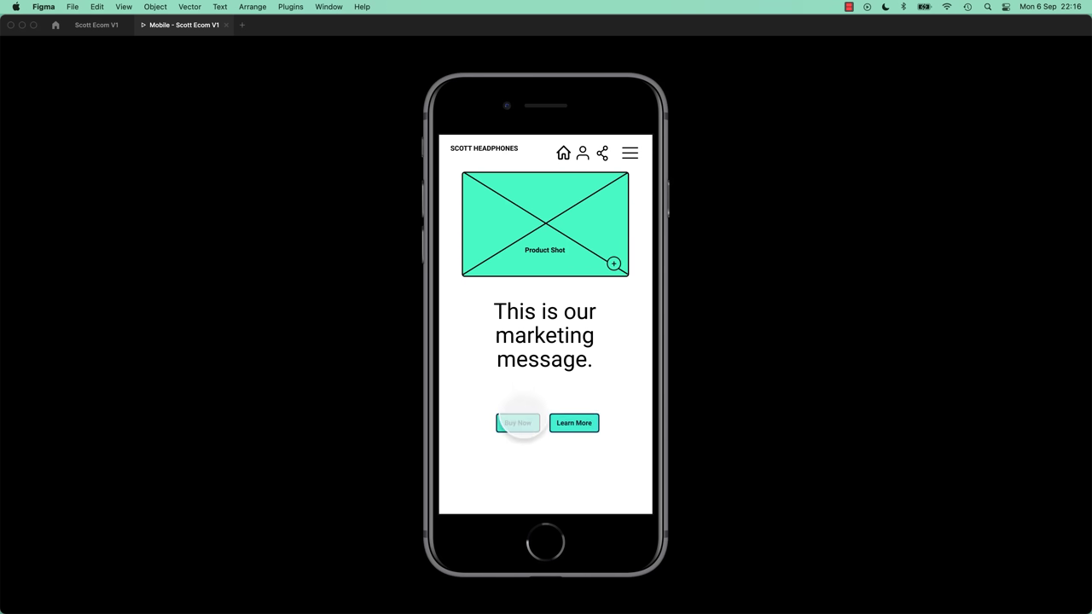
click(518, 424)
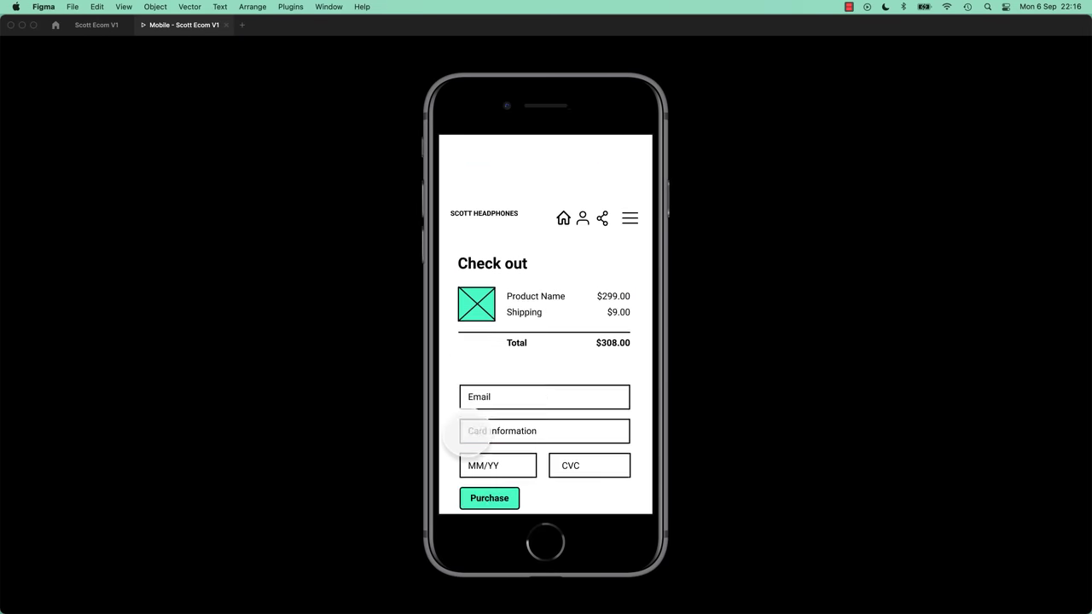
click(487, 434)
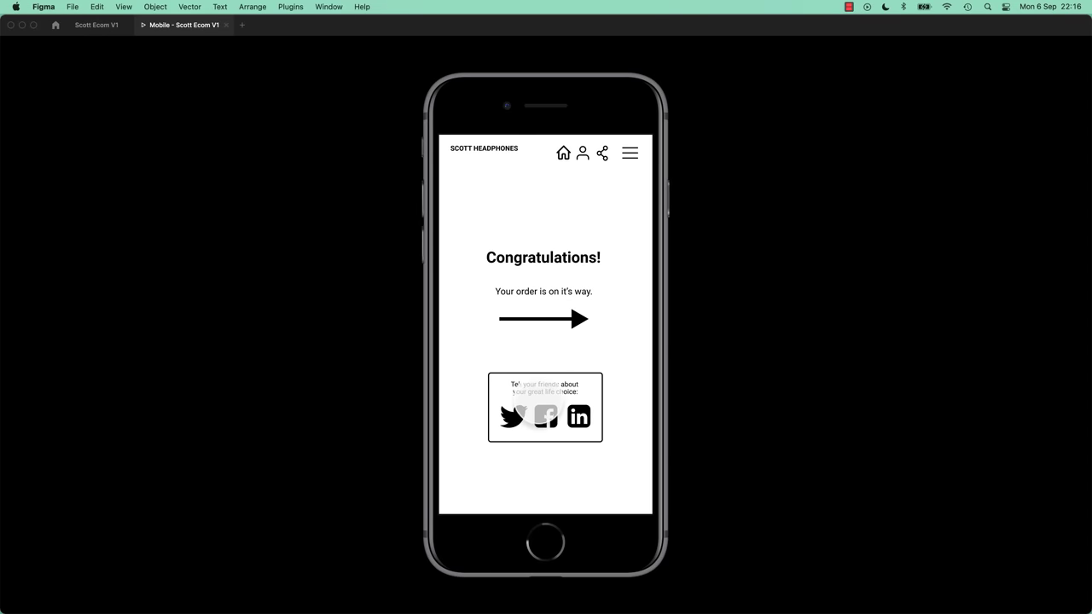
click(564, 153)
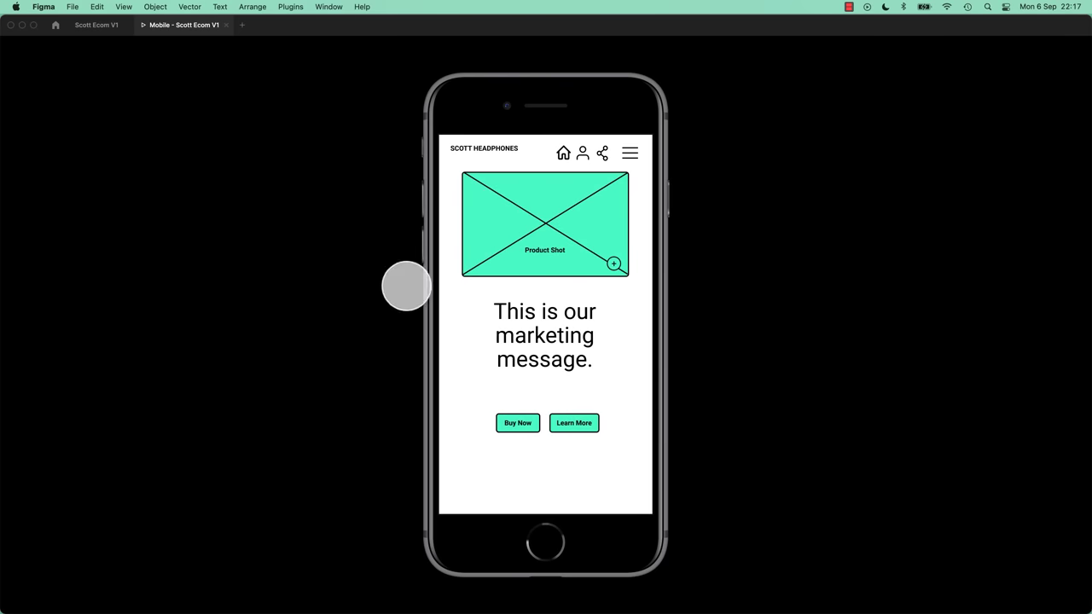
click(96, 25)
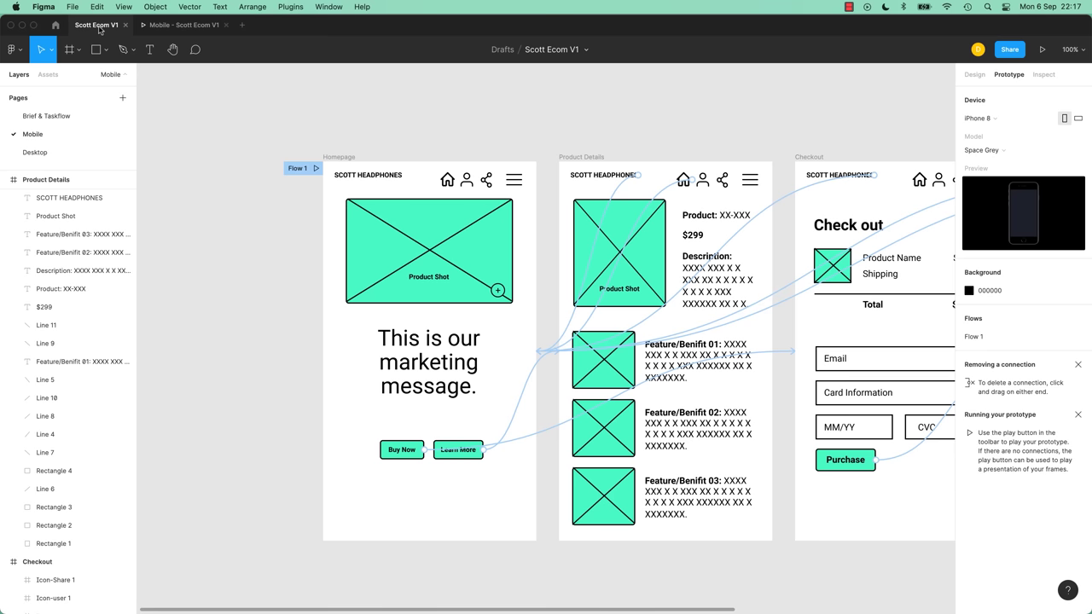
Open the Product Details title's Tap → Homepage animation list and leave Dissolve selected.
click(583, 157)
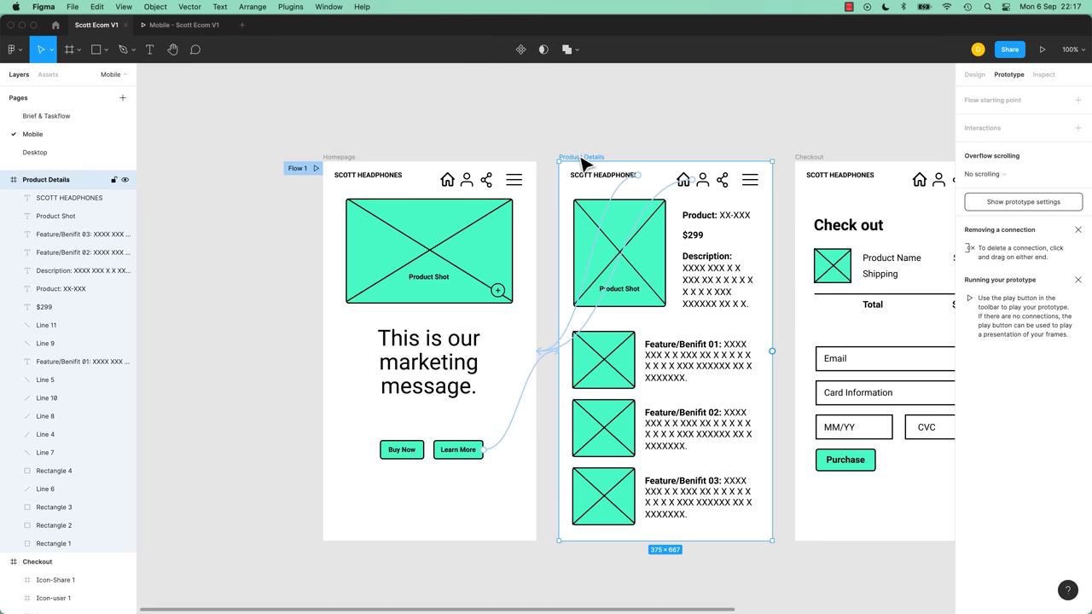
click(592, 180)
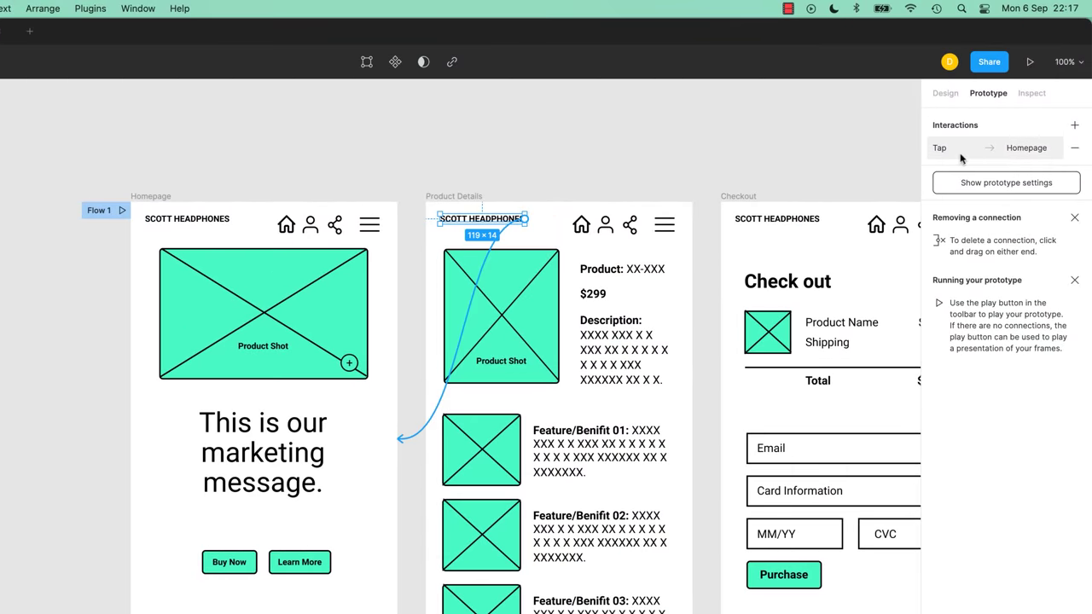
click(1029, 154)
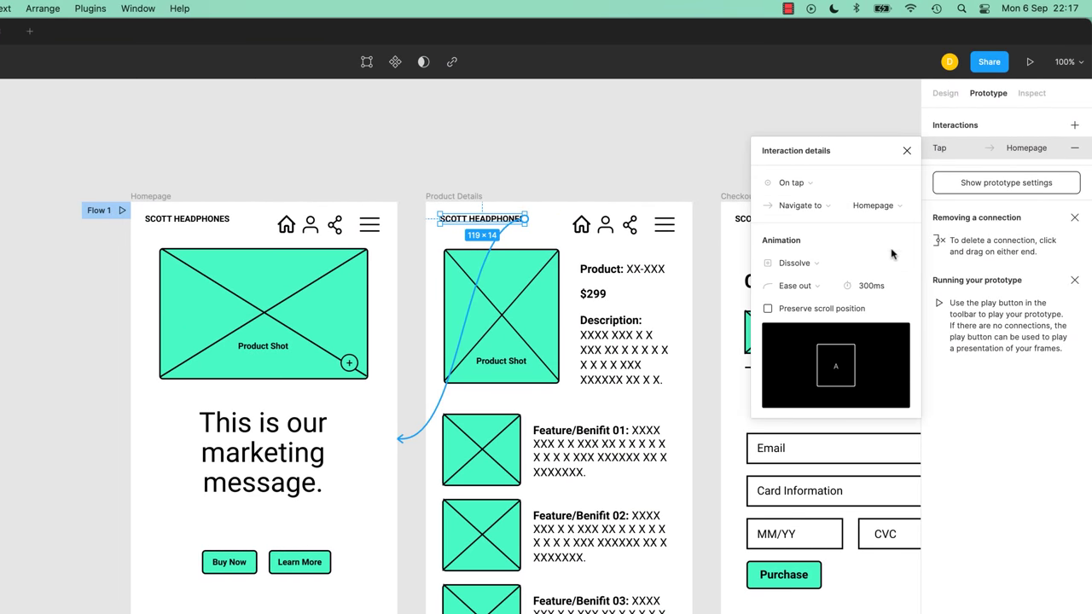
click(789, 266)
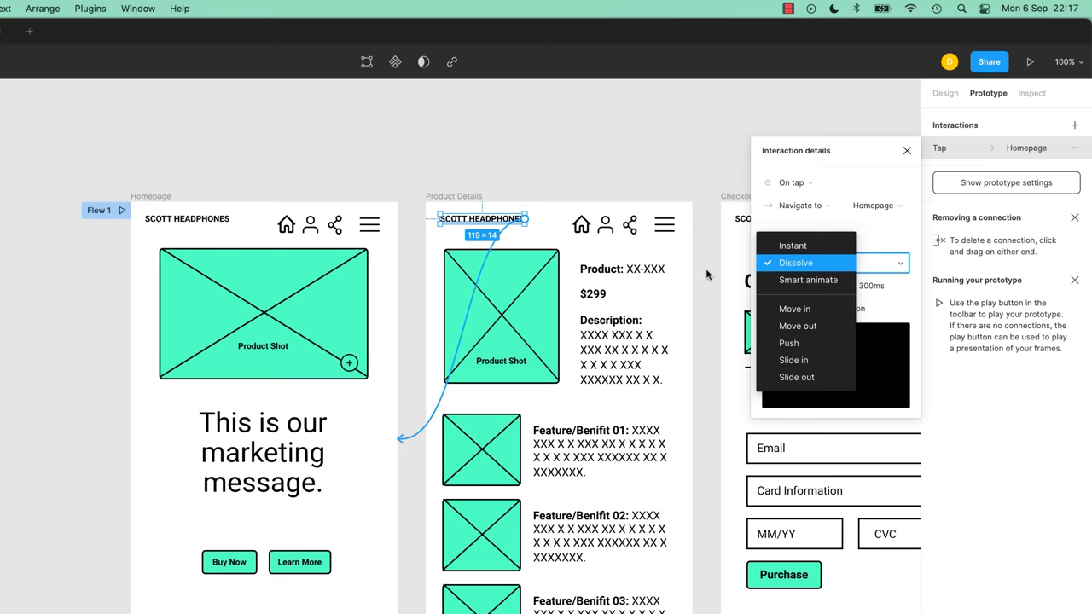
click(707, 273)
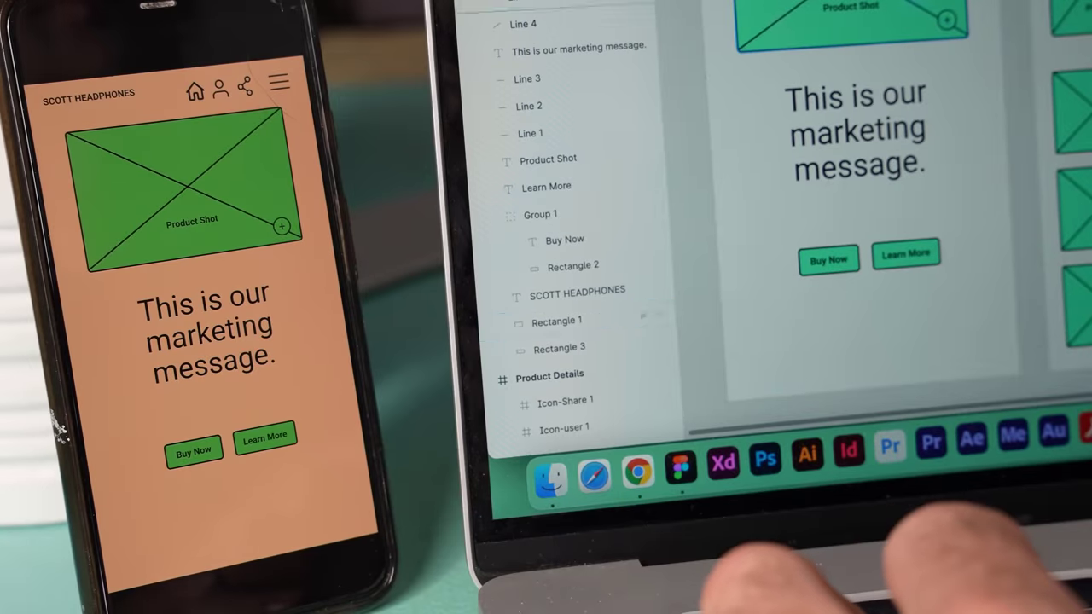
key(shift+Down)
key(shift+Down)
key(shift+Down)
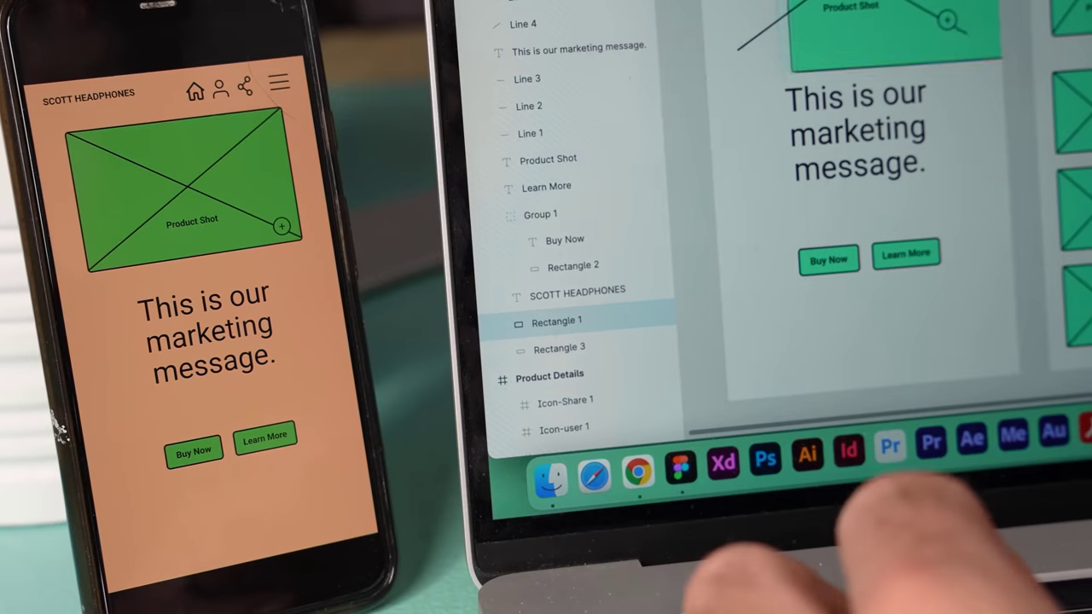
key(shift+Right)
key(shift+Right)
key(shift+Left)
key(shift+Left)
key(shift+Up)
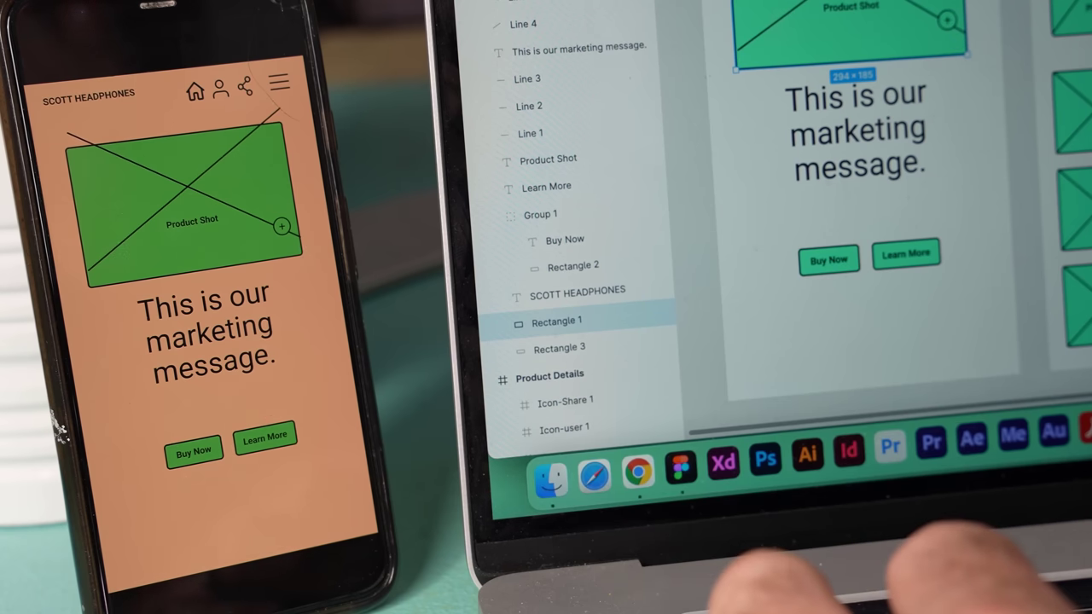
key(shift+Up)
key(shift+Up)
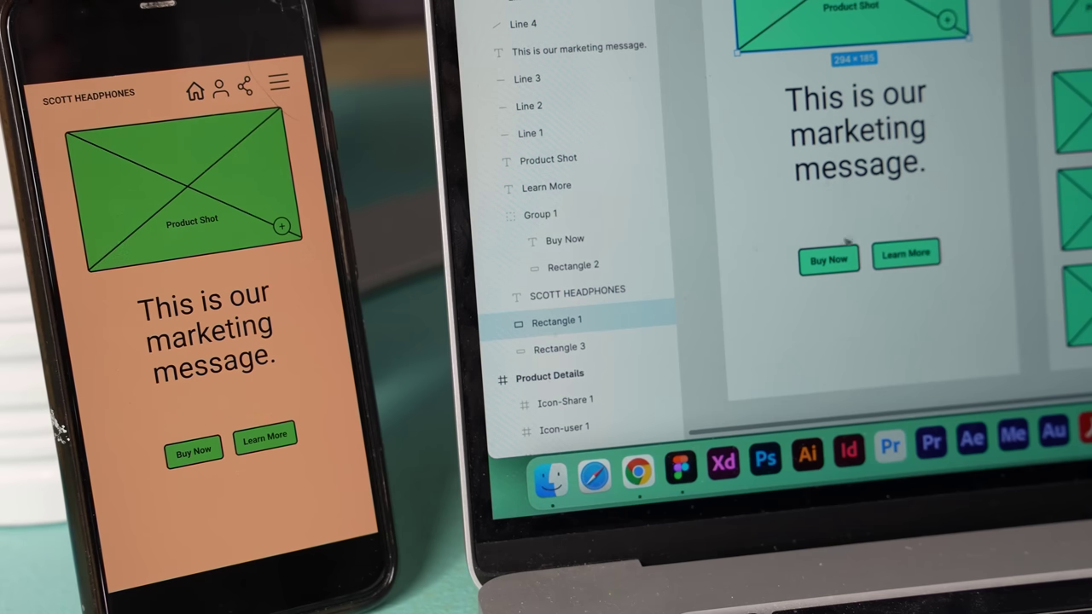
click(837, 265)
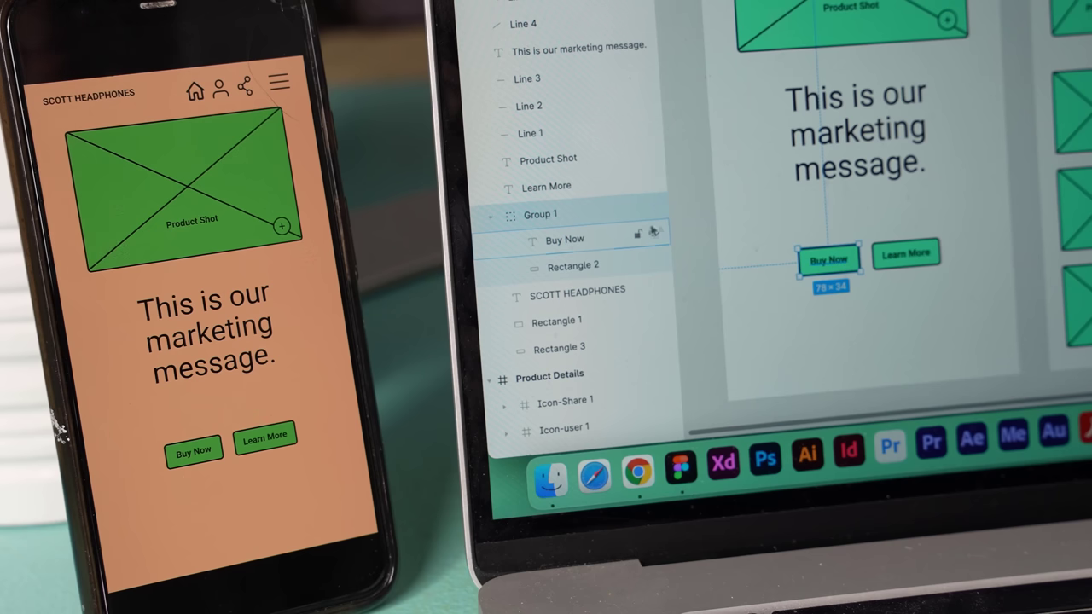
click(573, 243)
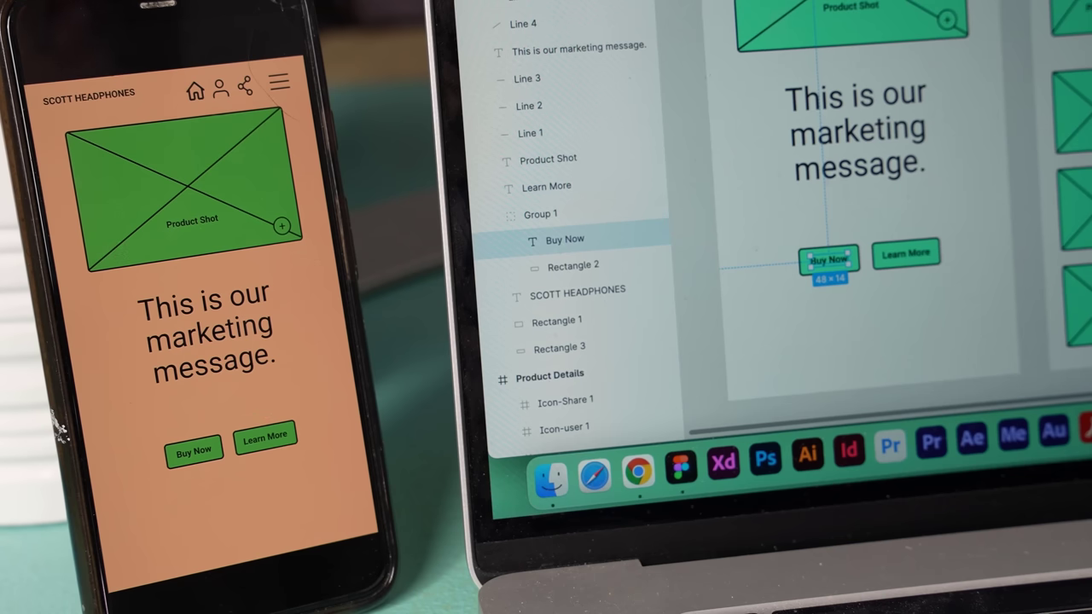
key(super+shift+period)
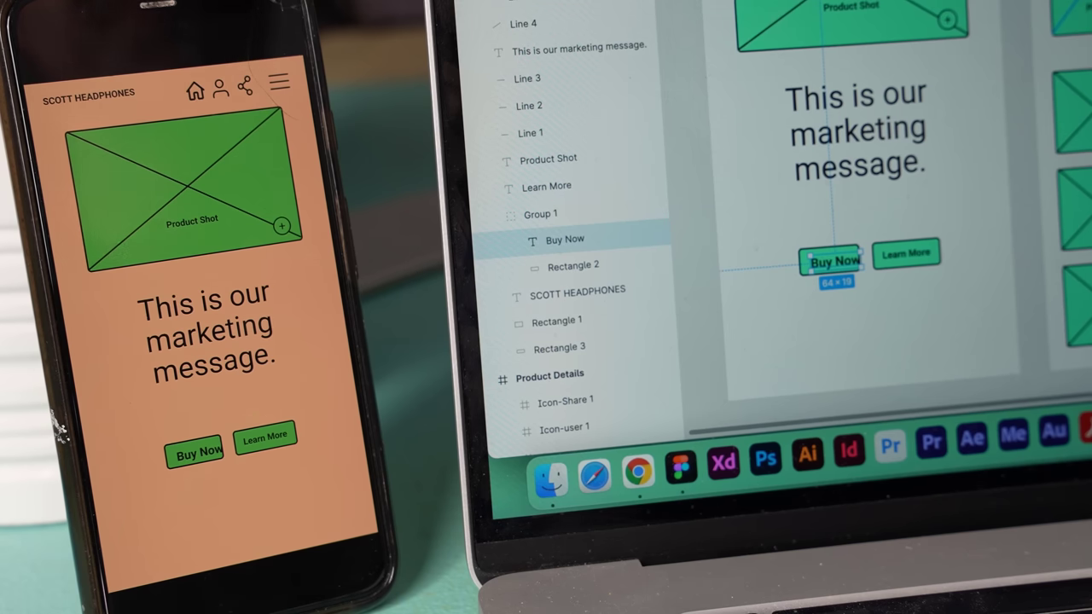
click(832, 250)
mouse_move(862, 274)
mouse_down()
mouse_move(872, 274)
mouse_move(826, 272)
mouse_move(874, 268)
mouse_up()
click(872, 299)
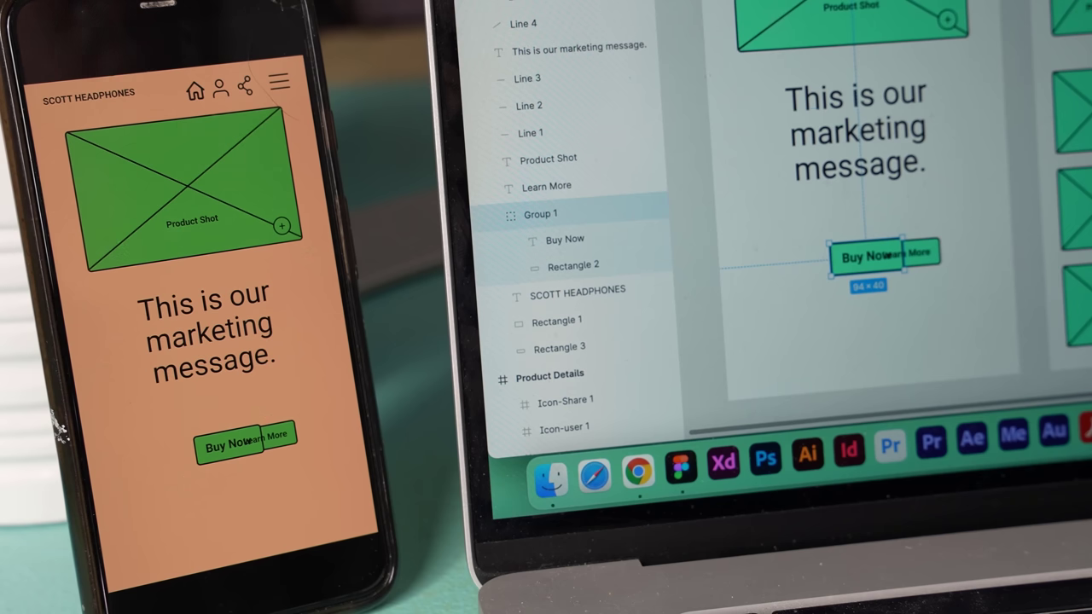
drag(856, 261, 810, 267)
click(813, 266)
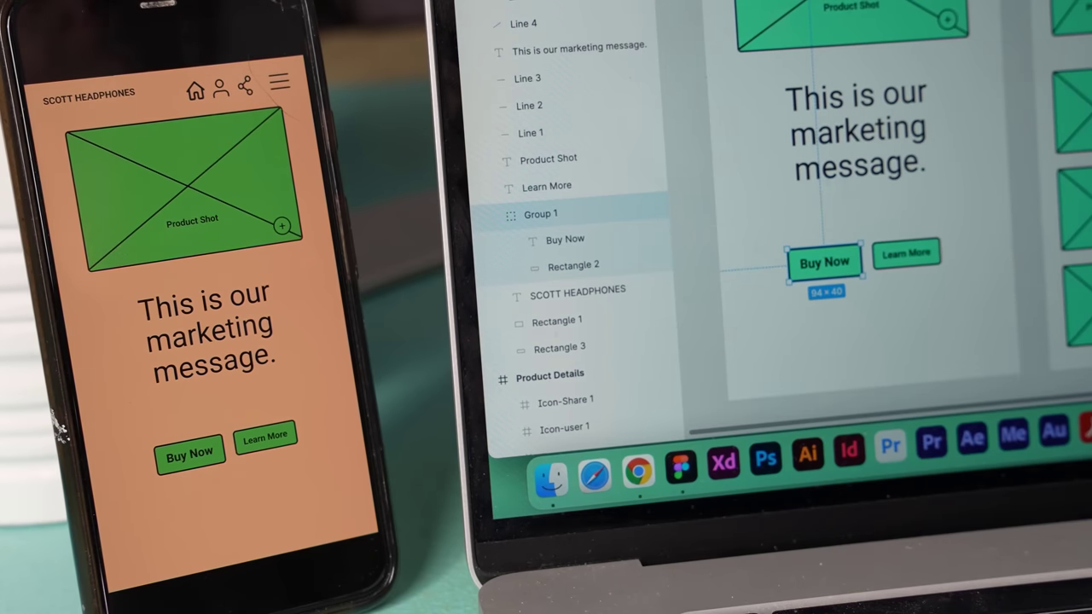
click(557, 321)
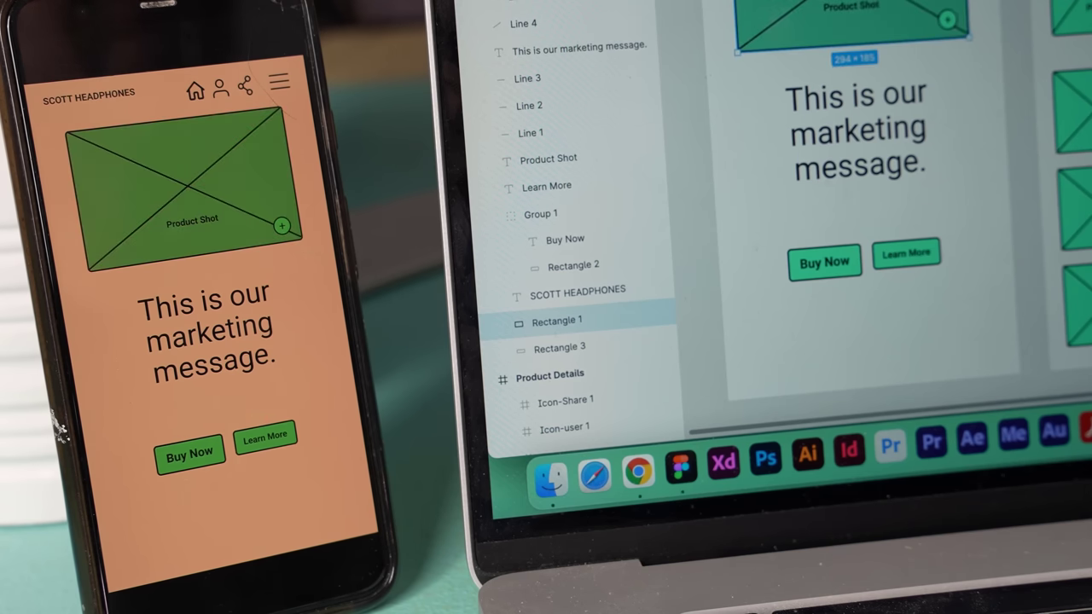
key(Escape)
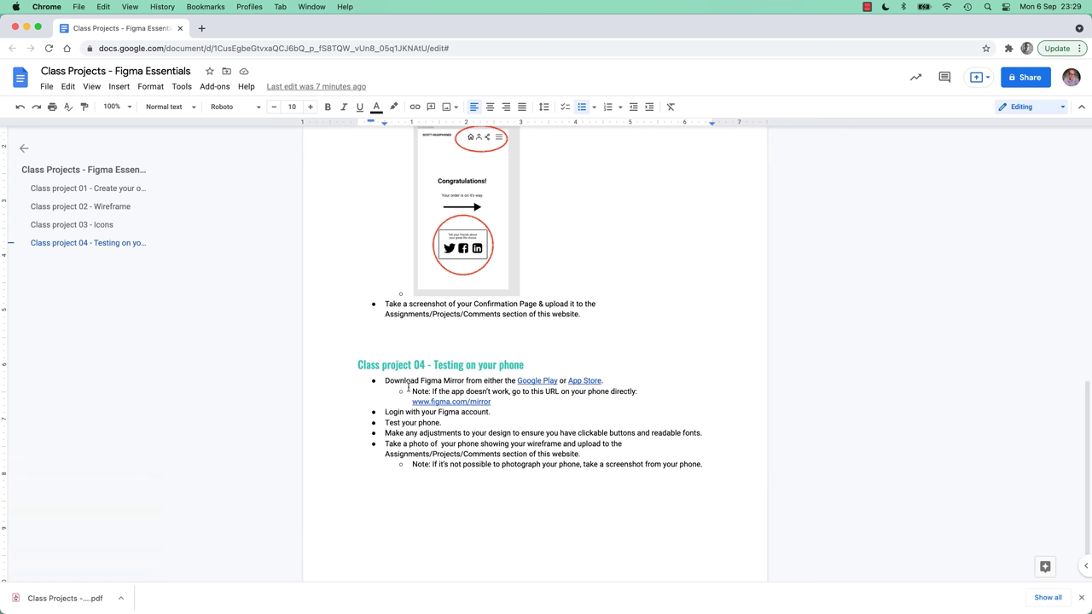
Highlight 'Figma Mirror' and the figma.com/mirror link in the Class project 04 instructions.
drag(421, 381, 453, 385)
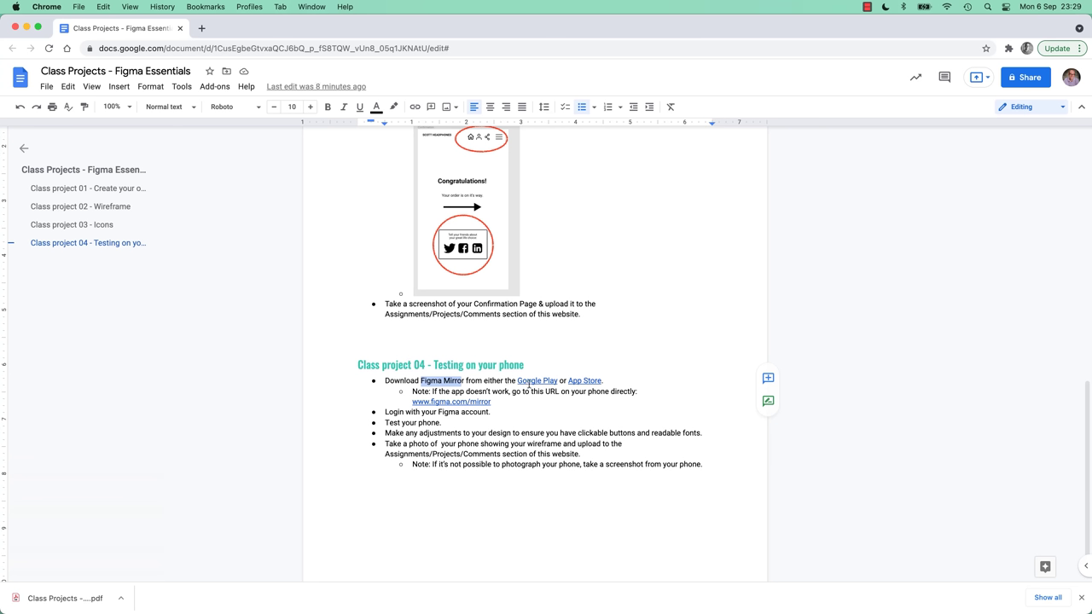
click(459, 391)
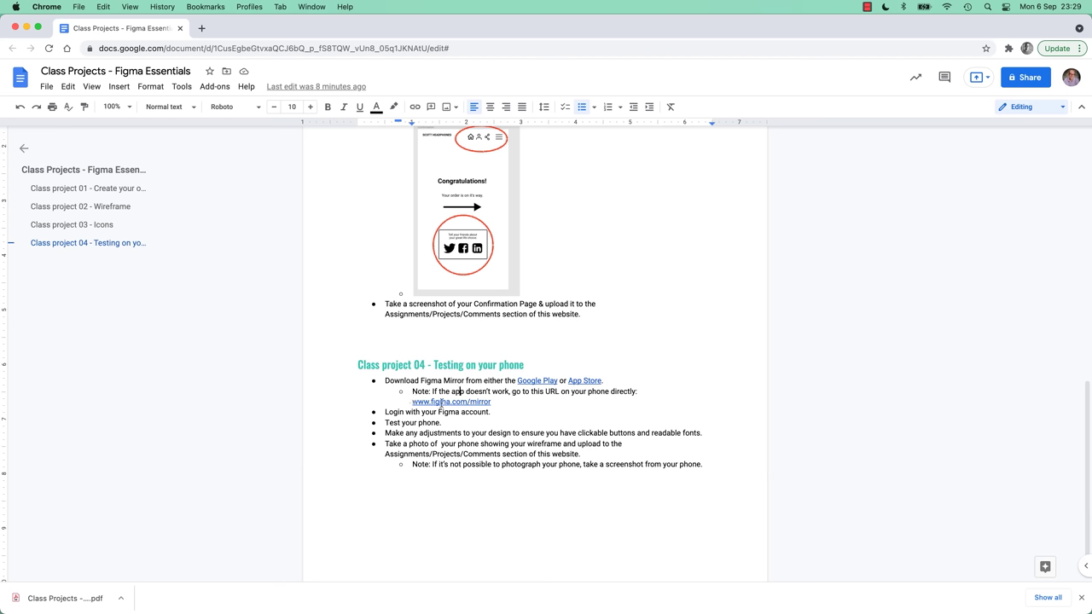
drag(501, 404, 423, 410)
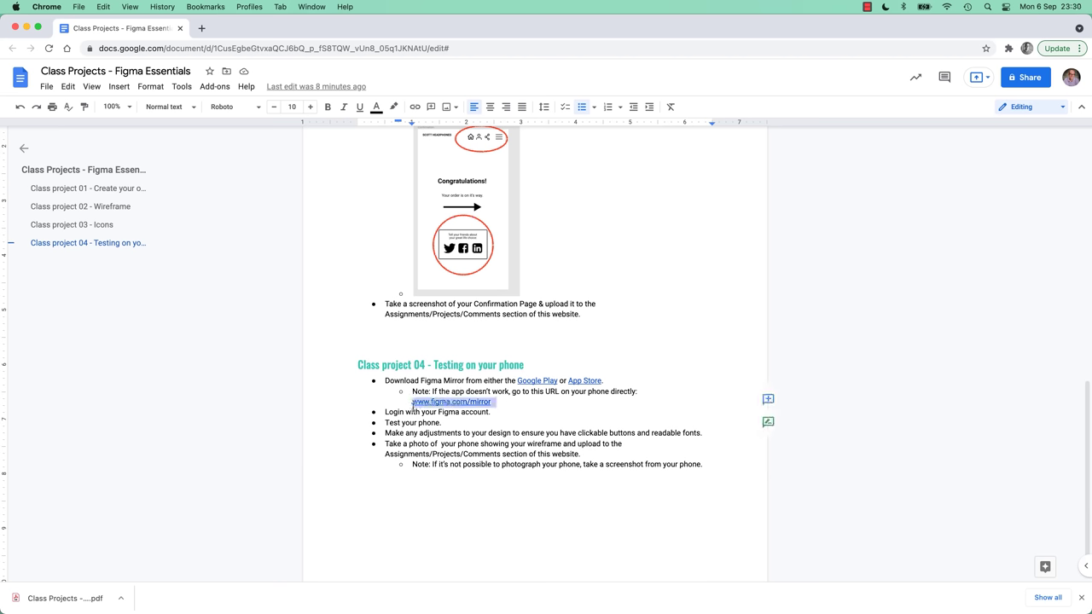
click(500, 407)
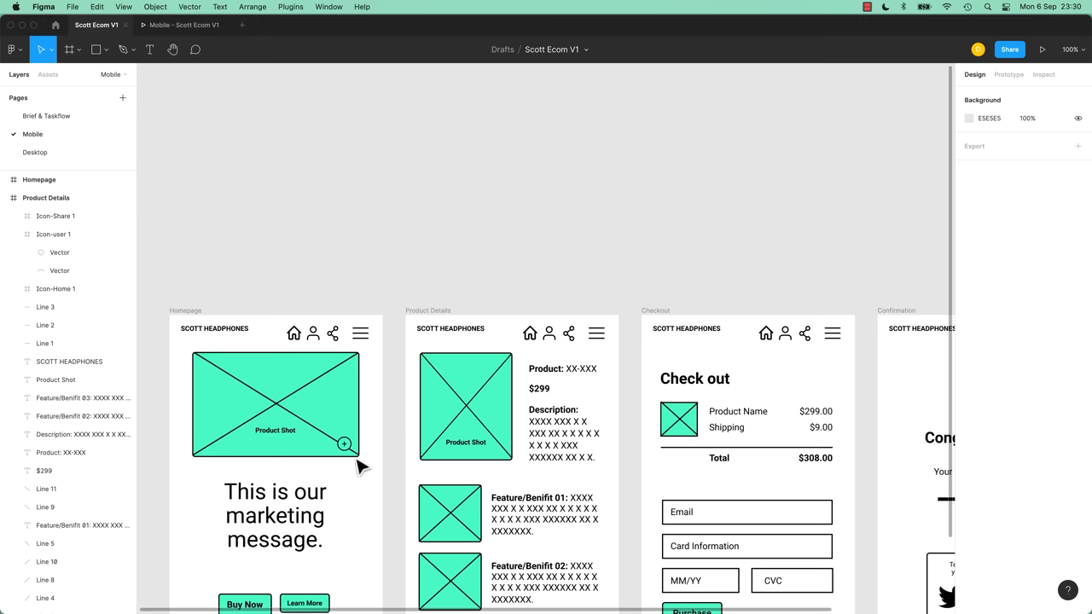
Toggle the prototype connections on the mobile screens, then select the Homepage user icon.
scroll(275, 442, down, 3)
scroll(359, 460, left, 2)
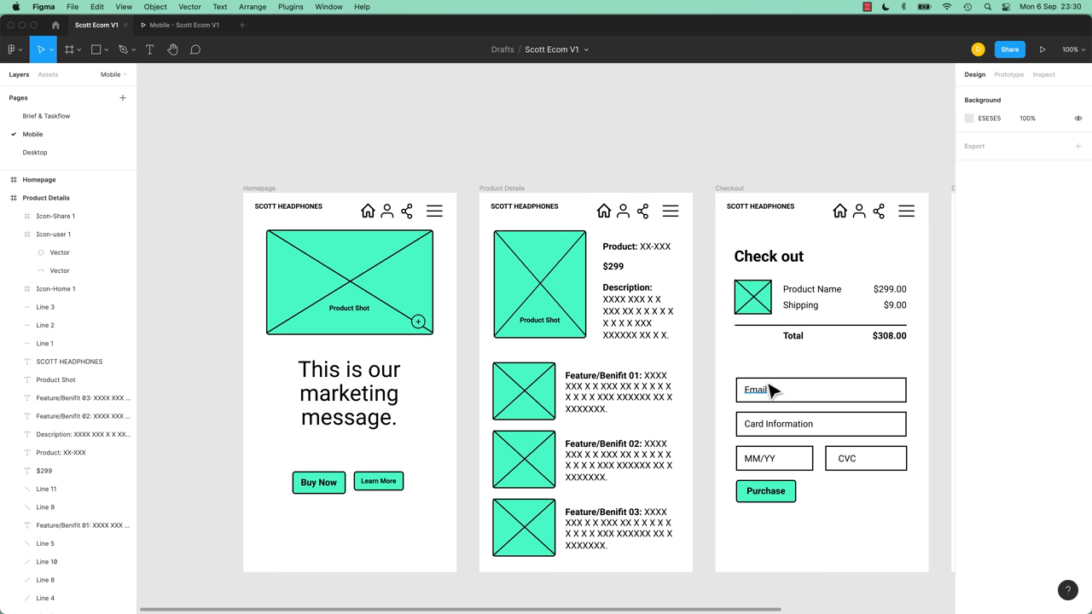
scroll(680, 404, right, 5)
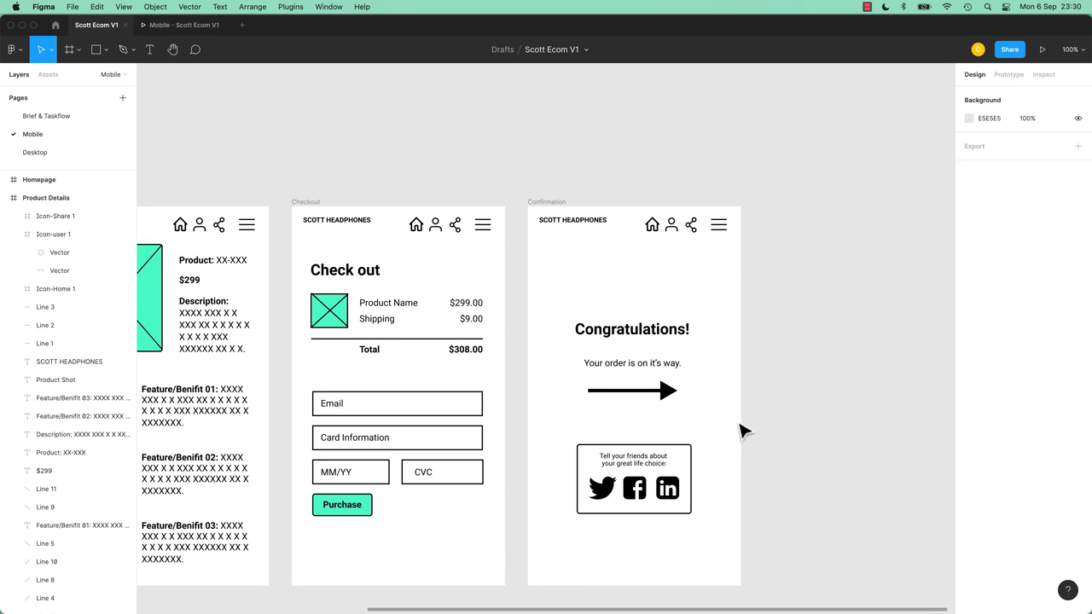
scroll(741, 431, left, 4)
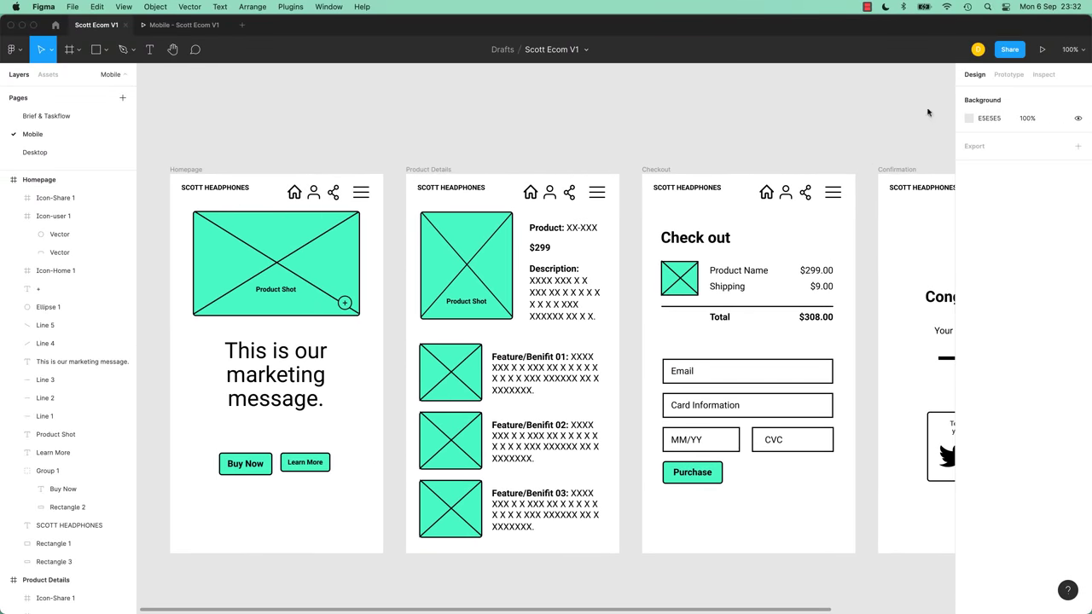
key(shift+e)
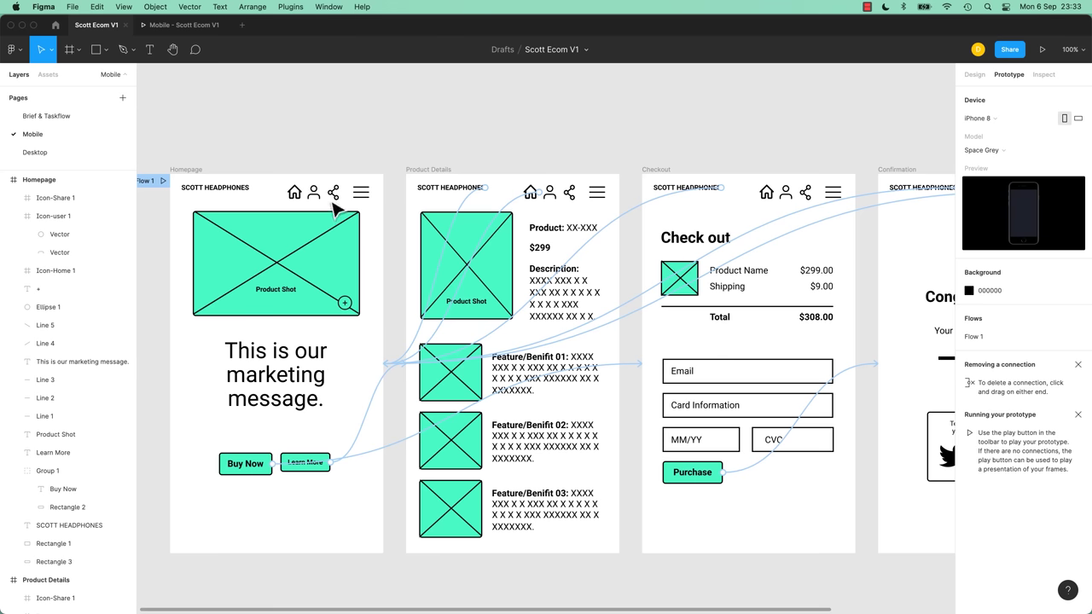
click(975, 77)
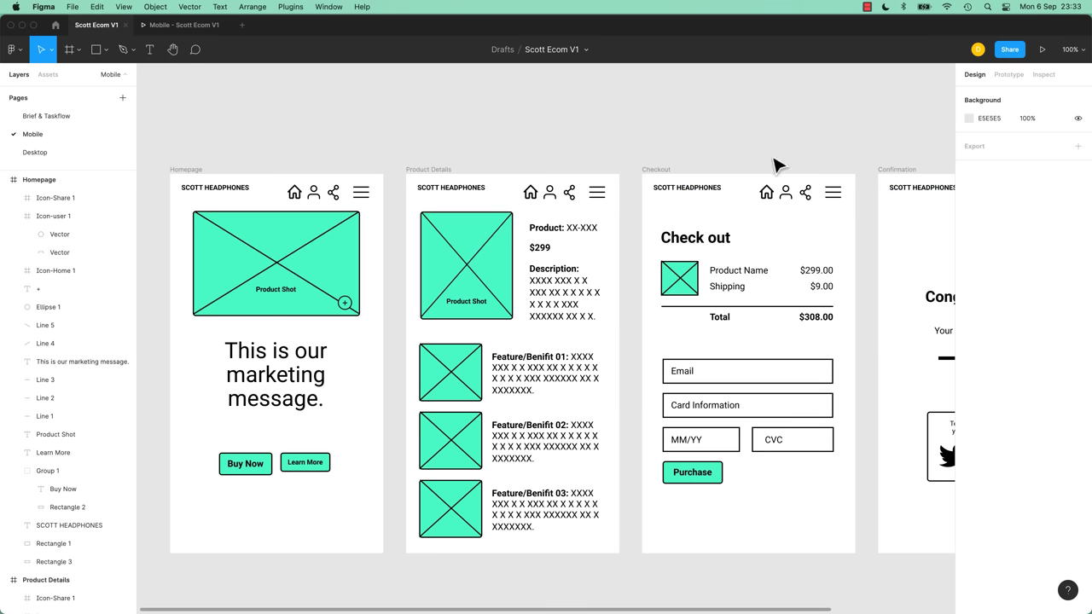
click(314, 195)
Zoom in on the Homepage header and inspect the share icon's layers, reverting a trial resize.
key(super+equal)
key(super+equal)
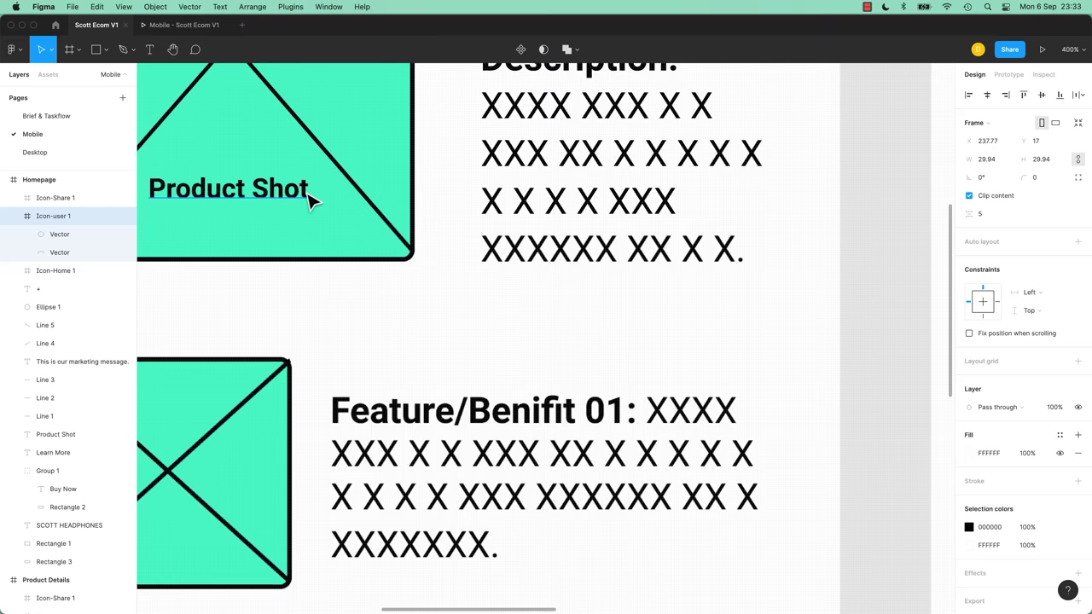
scroll(344, 214, left, 10)
scroll(504, 291, up, 5)
drag(597, 398, 680, 441)
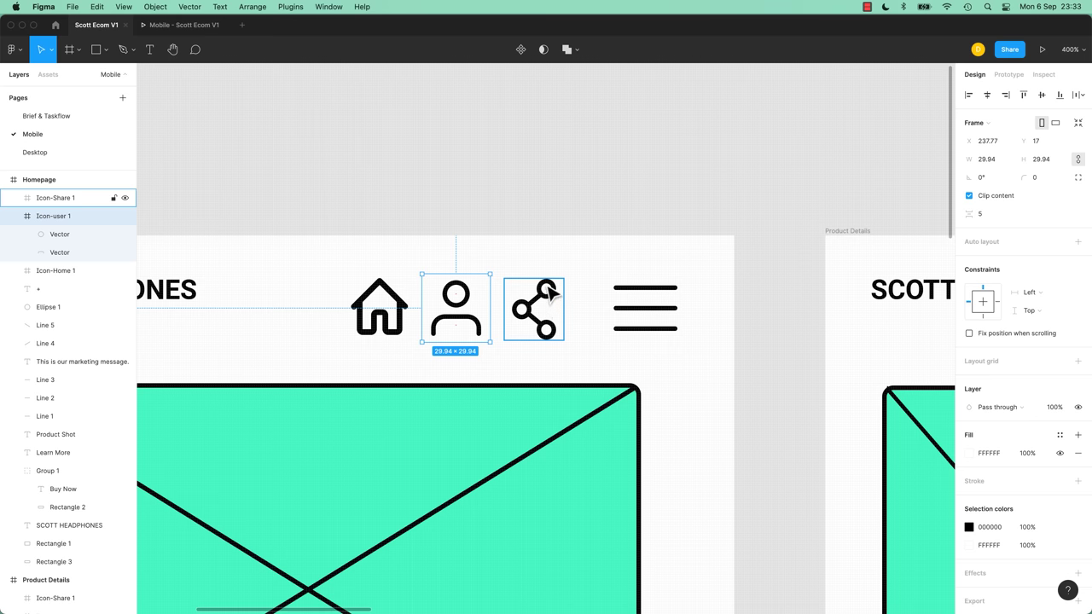
click(549, 317)
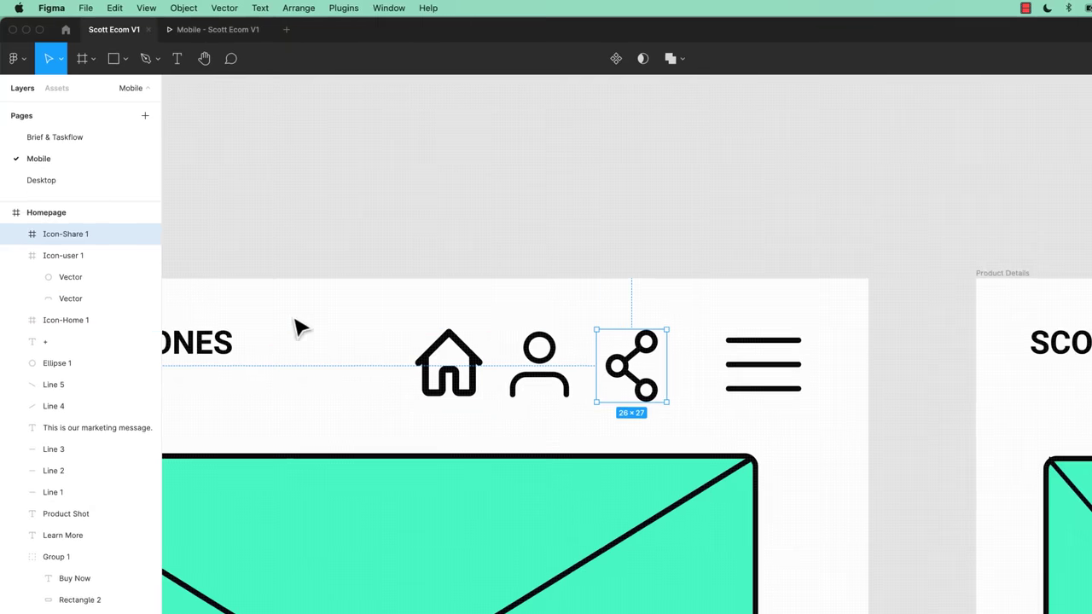
click(17, 269)
click(16, 247)
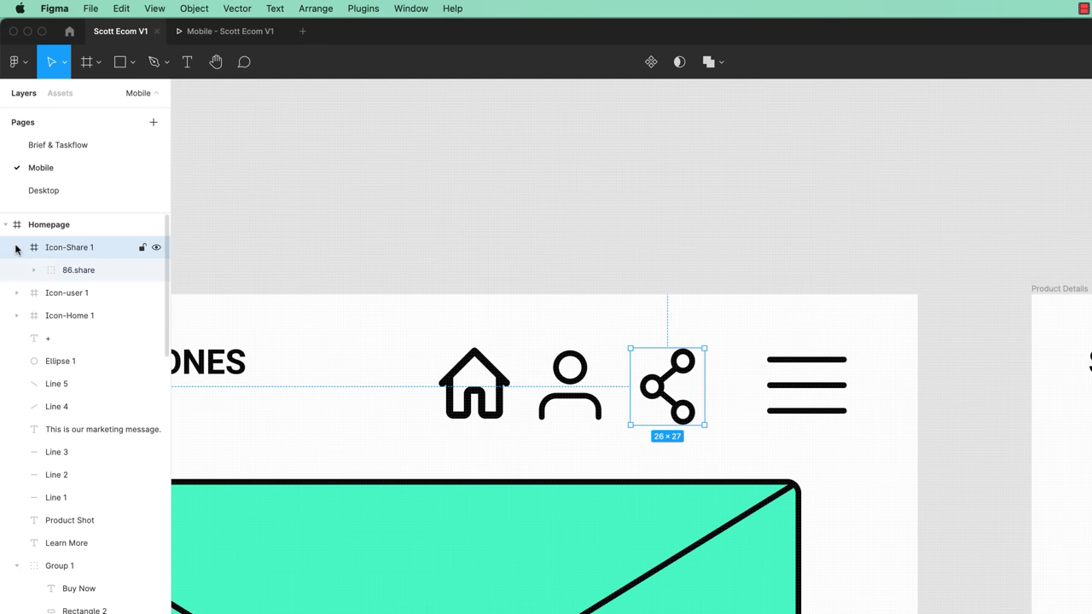
click(78, 270)
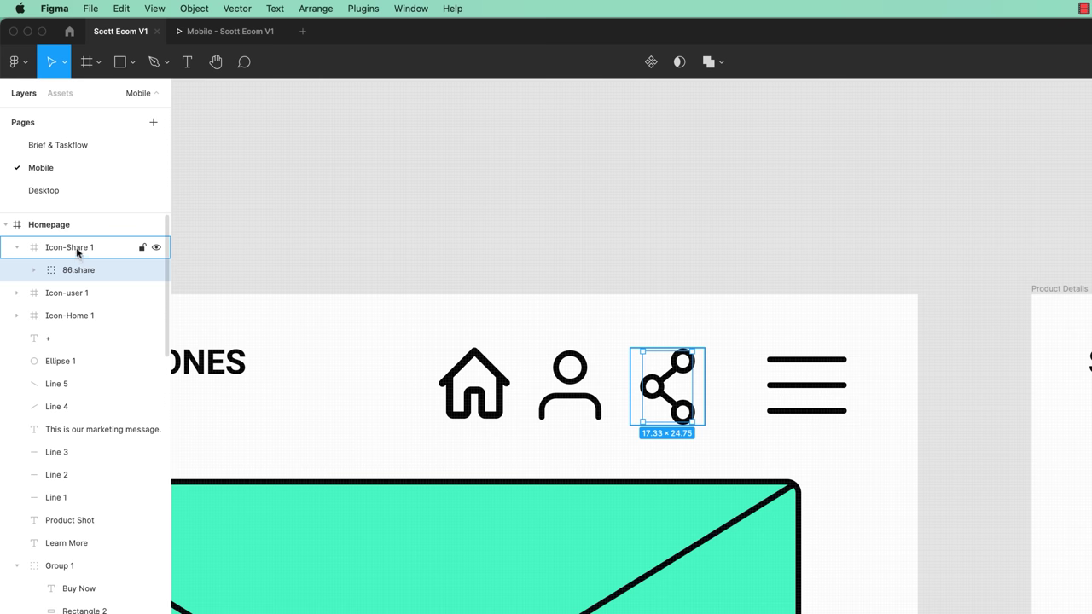
click(76, 250)
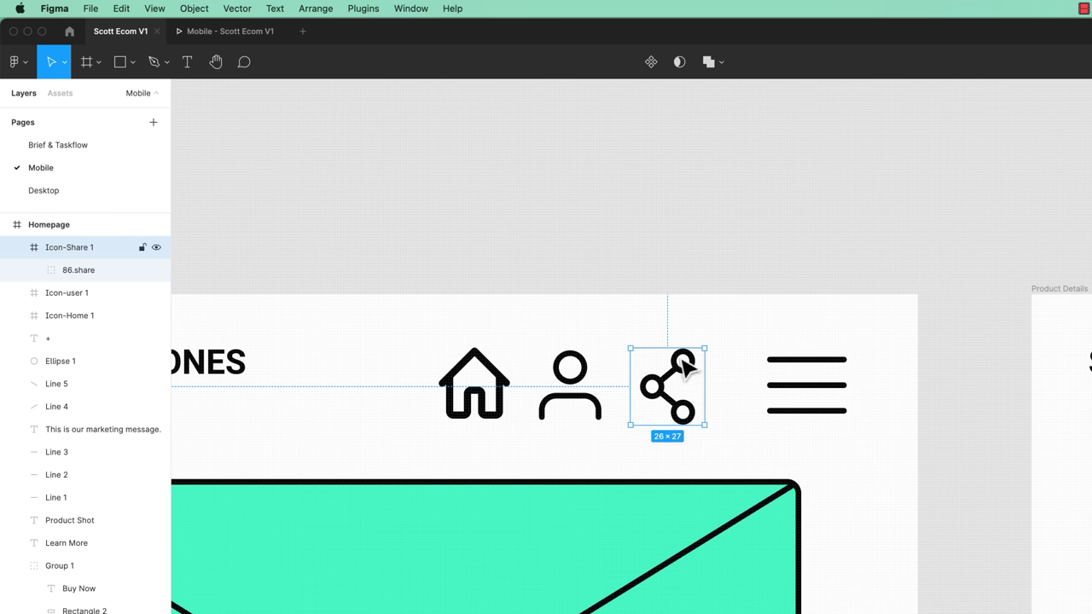
mouse_move(710, 345)
mouse_down()
mouse_move(744, 310)
mouse_move(723, 341)
mouse_up()
key(super+z)
Set the 86.share graphic's horizontal and vertical constraints to Center.
click(70, 271)
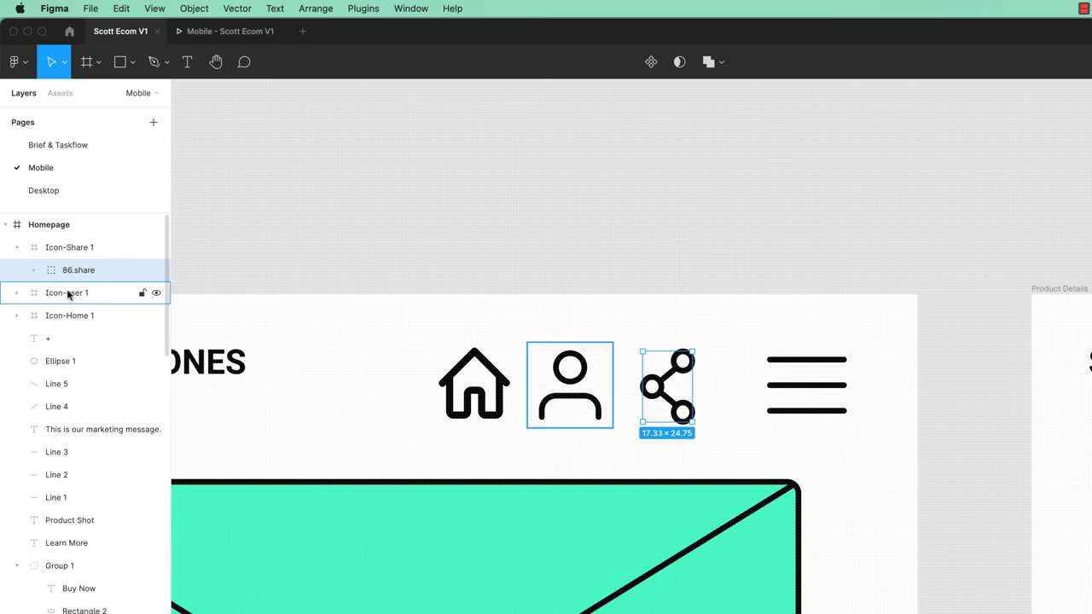
click(19, 296)
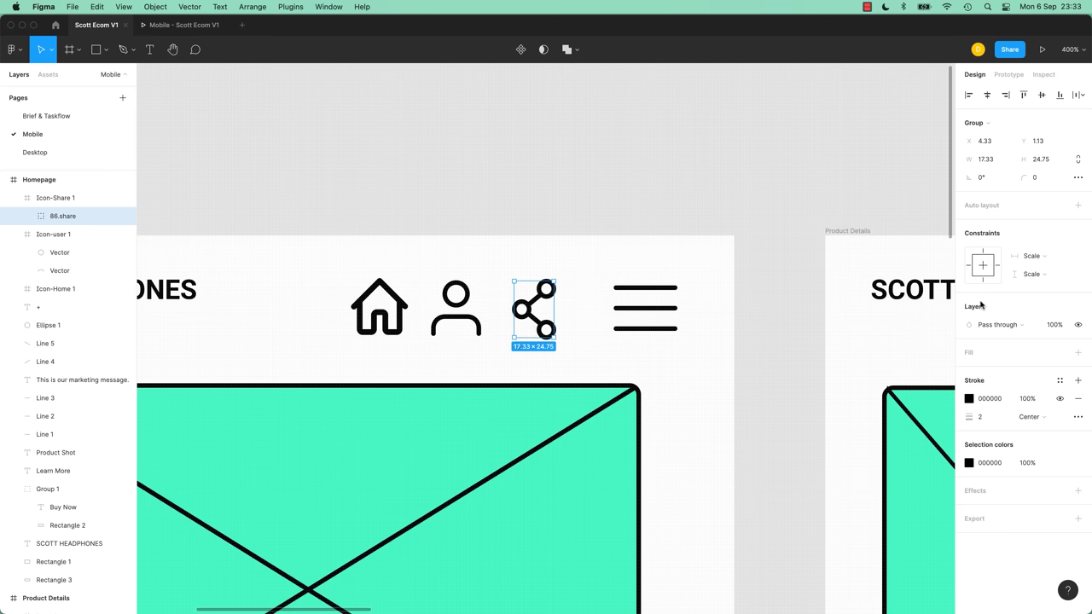
click(1038, 259)
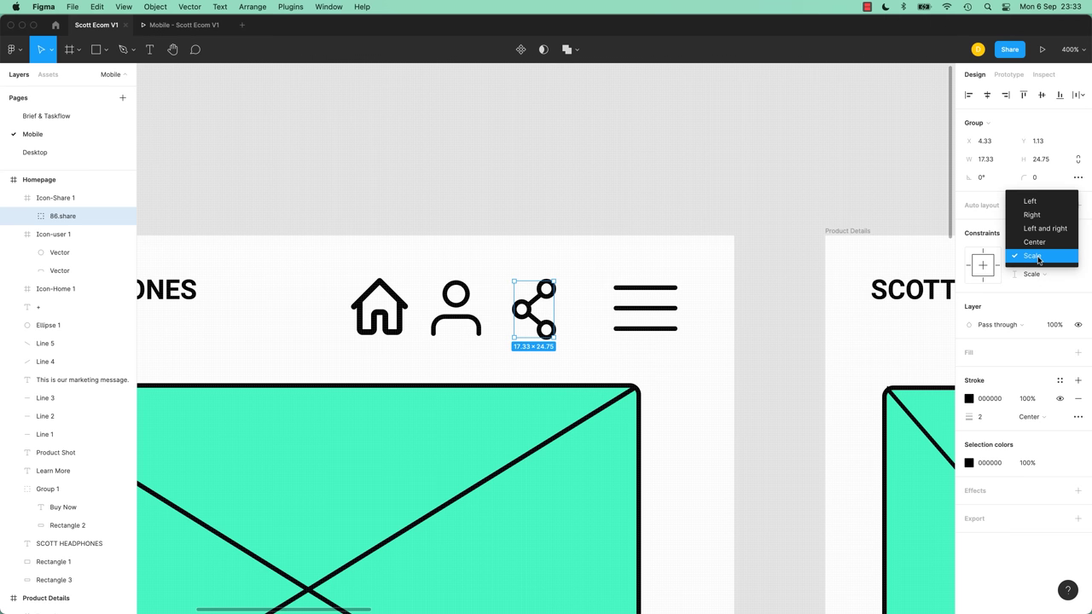
click(1036, 242)
click(1041, 275)
click(1038, 262)
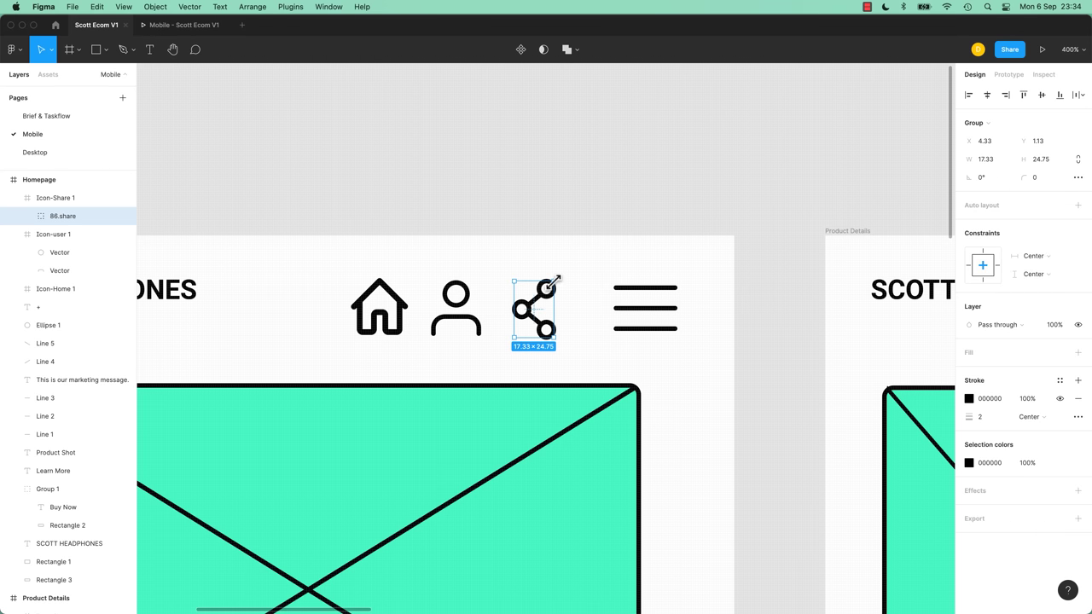
Resize the Icon-Share 1 frame to 35 × 29 by dragging its edges.
click(59, 198)
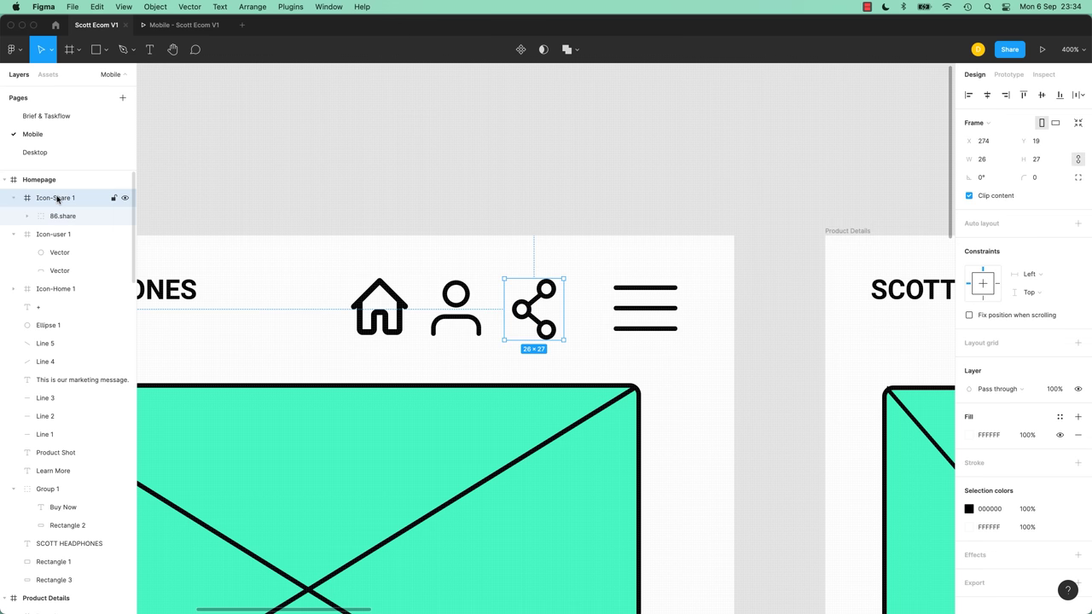
mouse_move(564, 279)
mouse_down()
mouse_move(588, 254)
mouse_move(649, 227)
mouse_move(578, 203)
mouse_move(580, 275)
mouse_move(590, 266)
mouse_move(572, 263)
mouse_up()
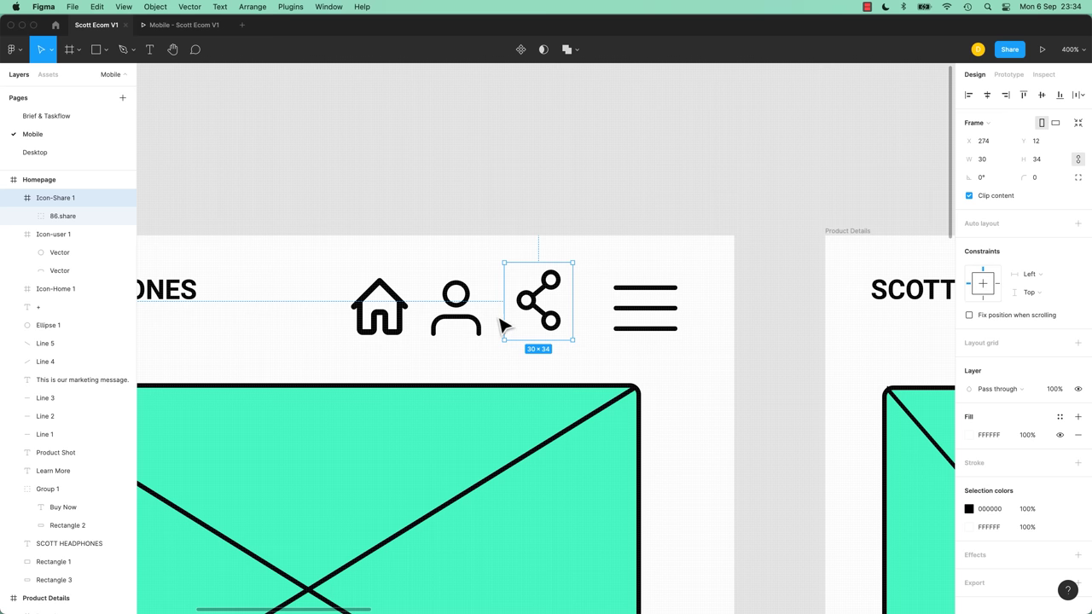
drag(540, 261, 539, 274)
drag(502, 309, 496, 310)
drag(575, 313, 575, 313)
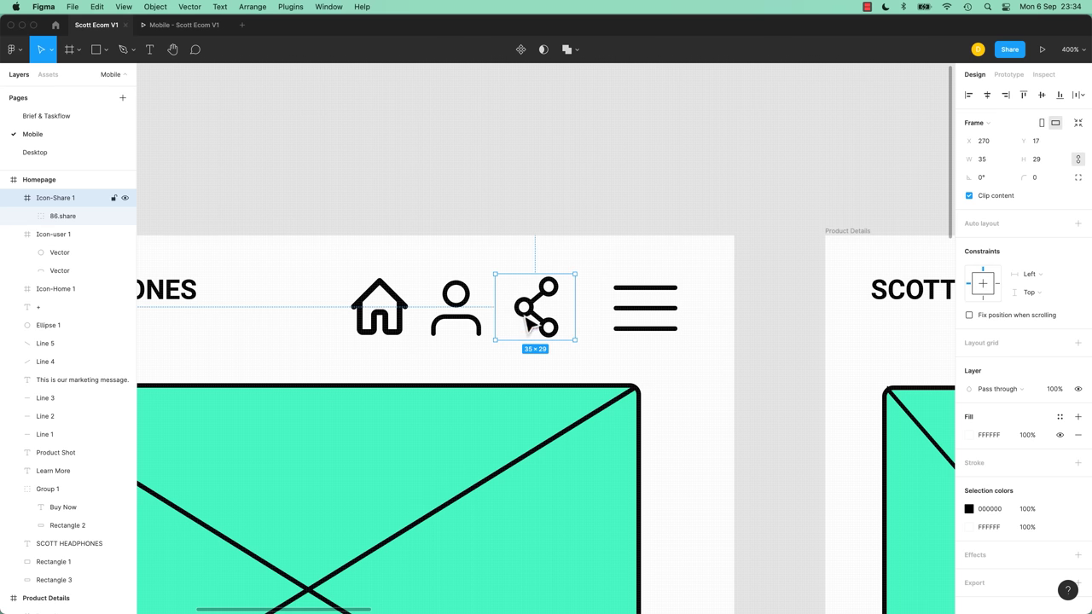
click(480, 329)
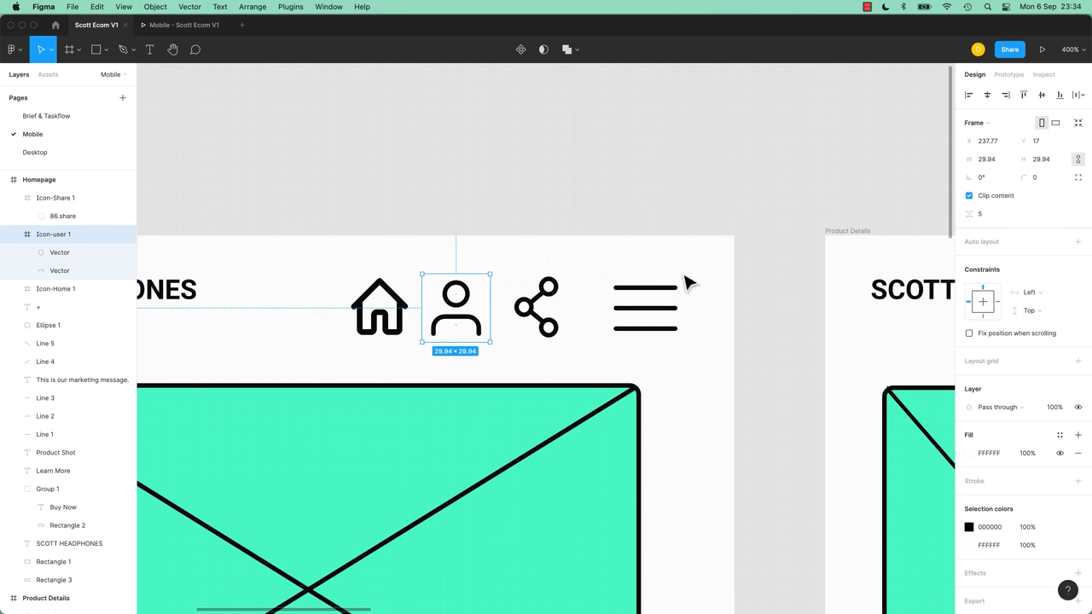
Set both user icon Vectors' constraints to Center horizontally and vertically.
click(56, 253)
shift+click(58, 272)
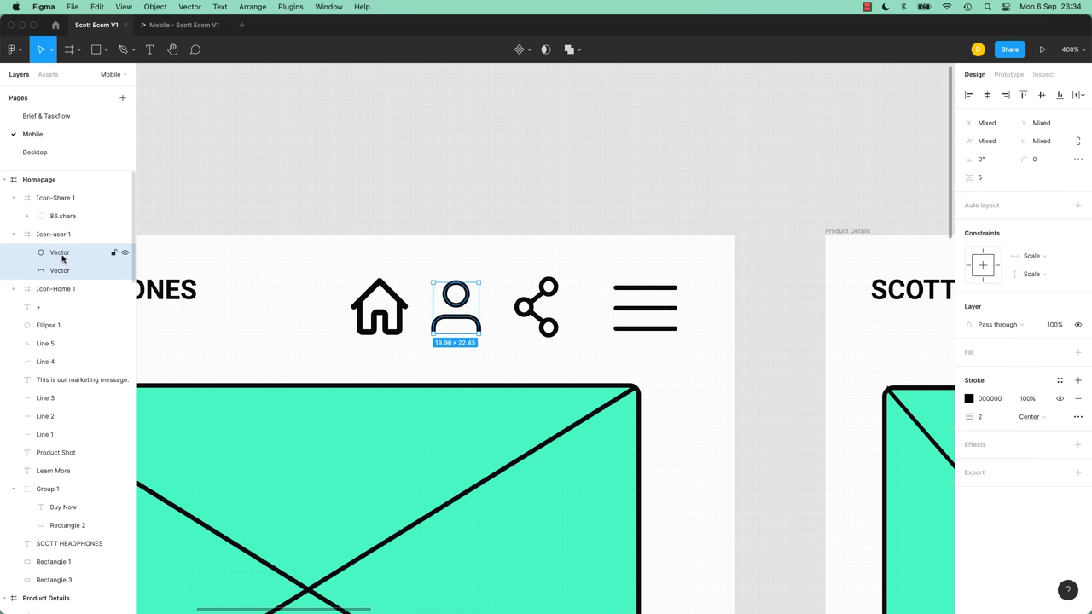
click(1032, 256)
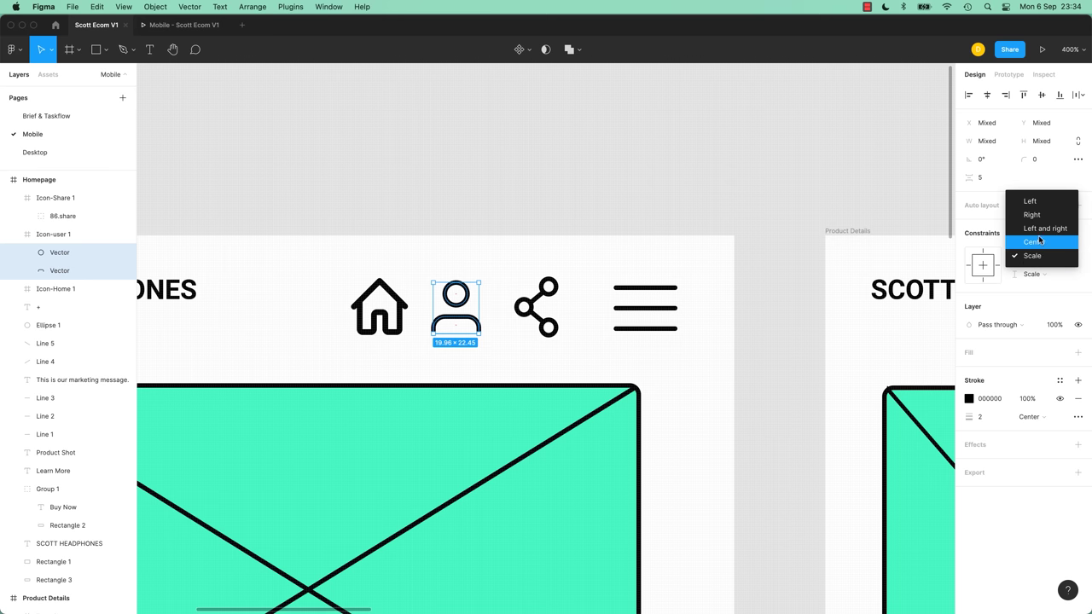
click(1034, 242)
click(1032, 273)
click(1035, 259)
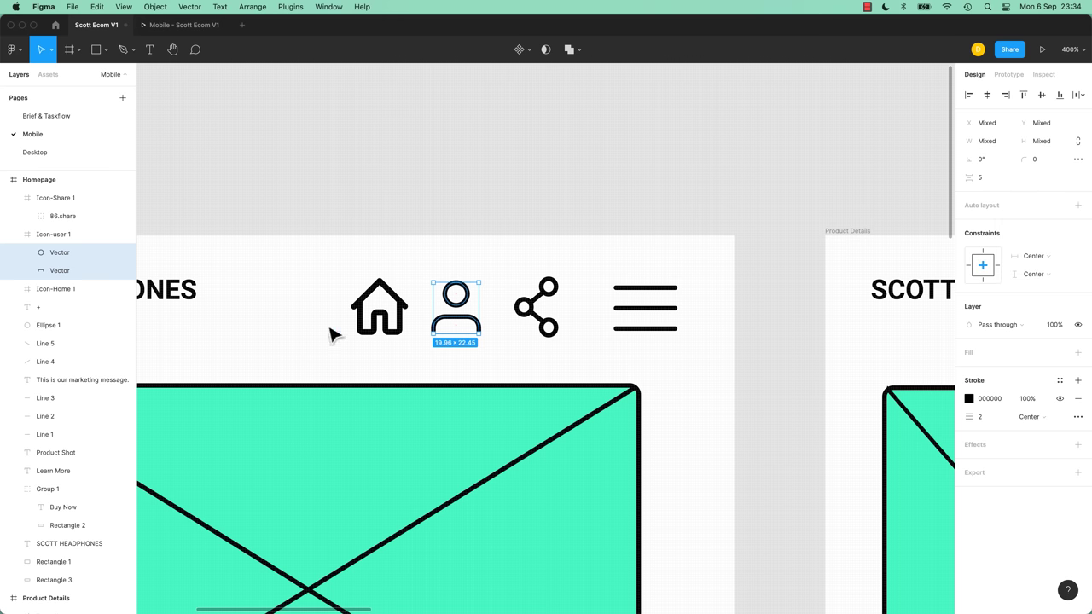
Enlarge Icon-user 1 to 36 × 36, nudge the share icon right, and switch to the Google Doc.
click(76, 235)
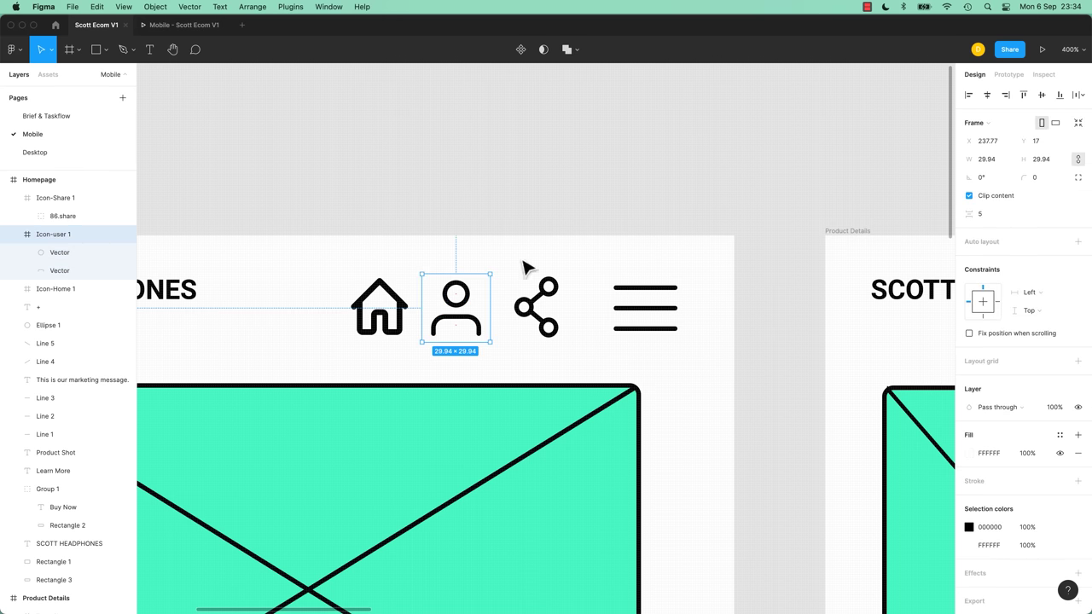
drag(492, 275, 502, 265)
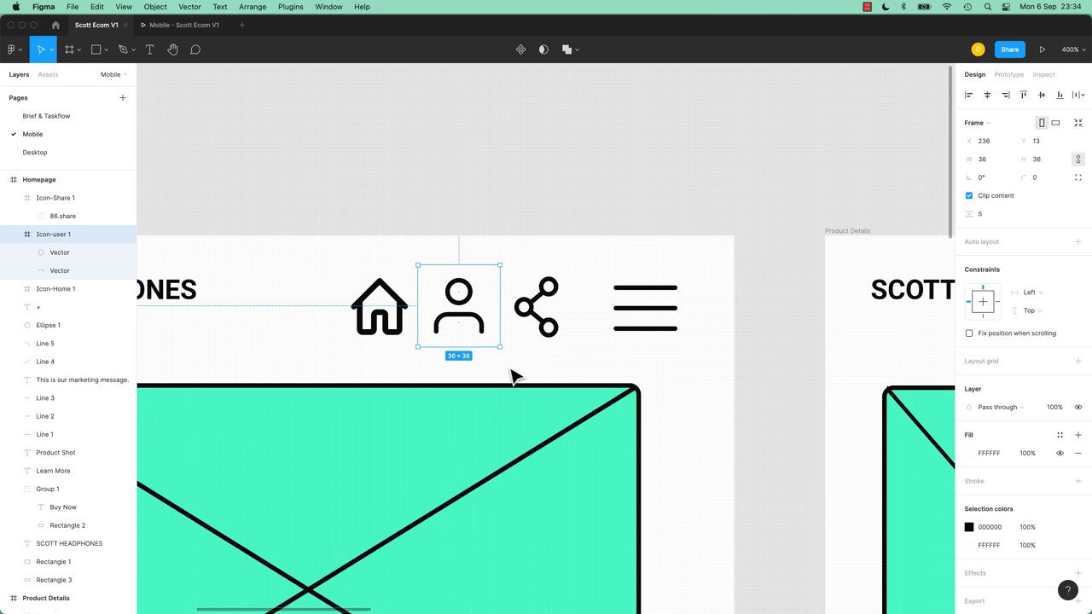
click(535, 318)
drag(537, 324, 541, 327)
click(479, 335)
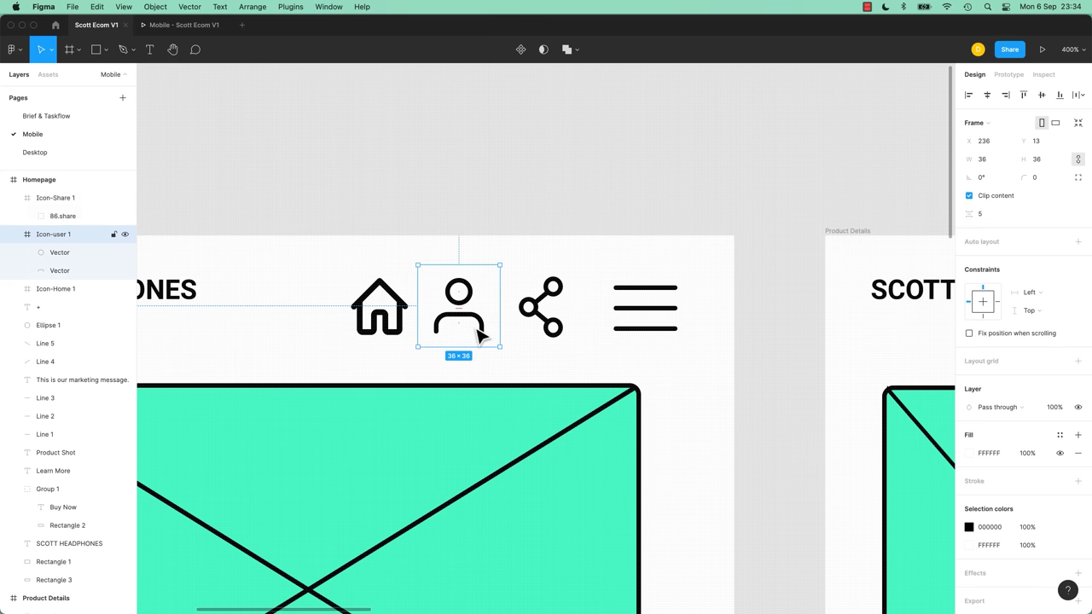
click(398, 338)
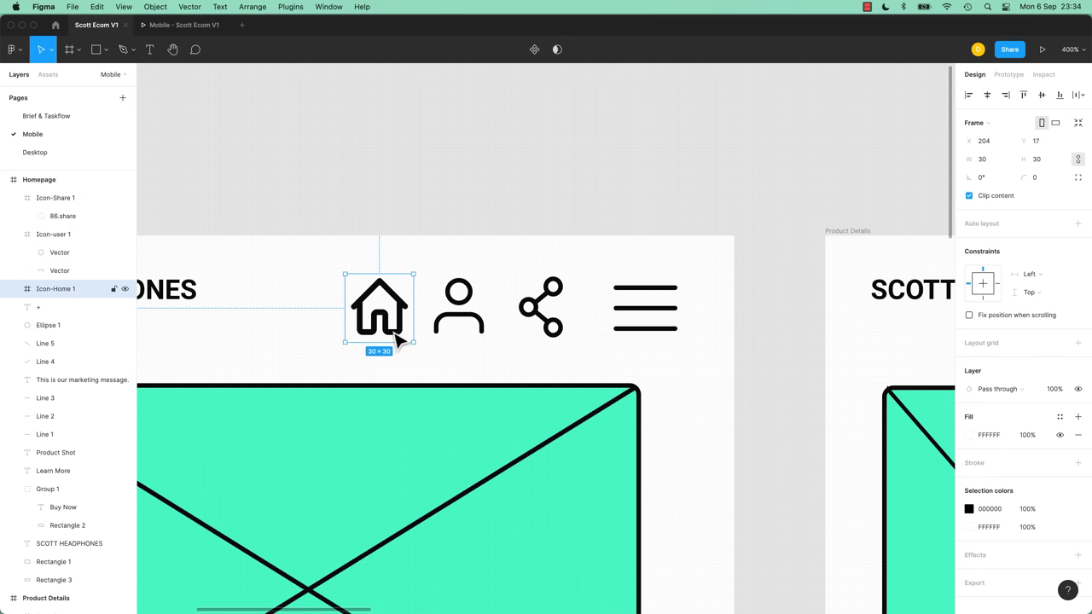
click(373, 228)
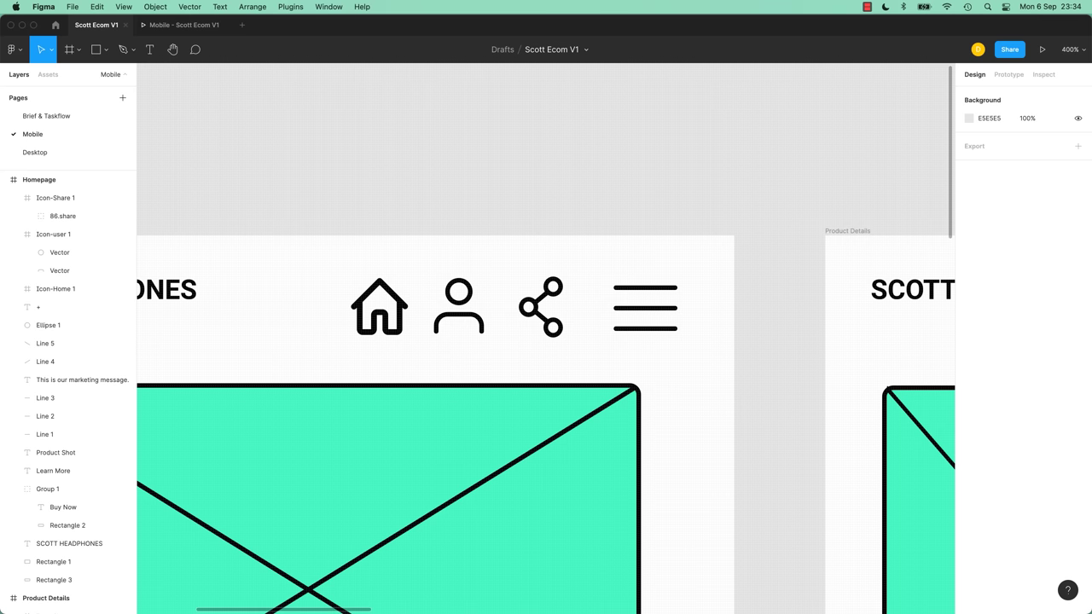
key(super+Tab)
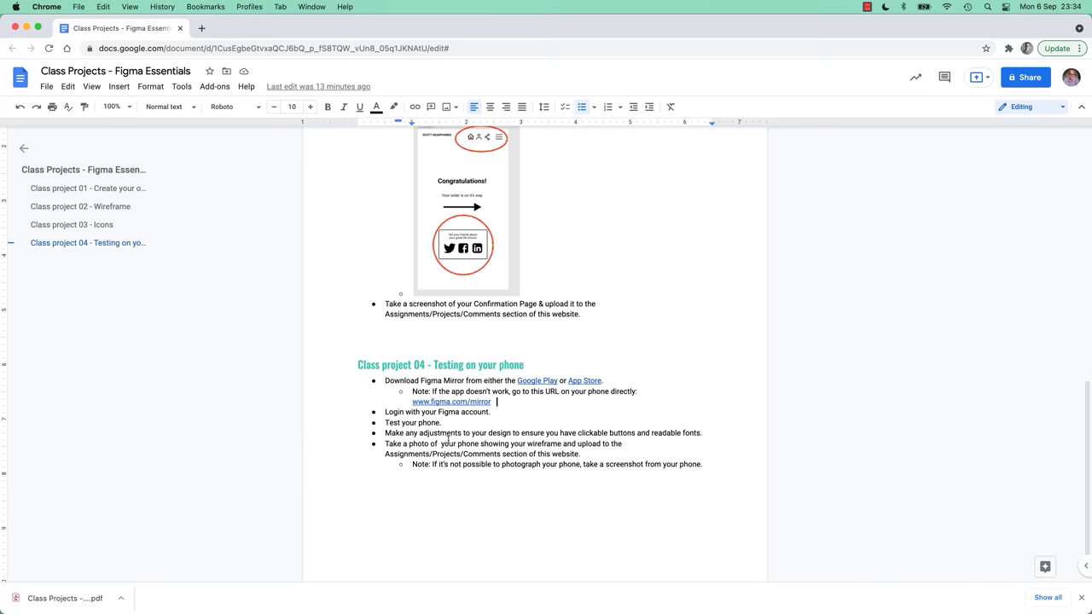
triple_click(400, 445)
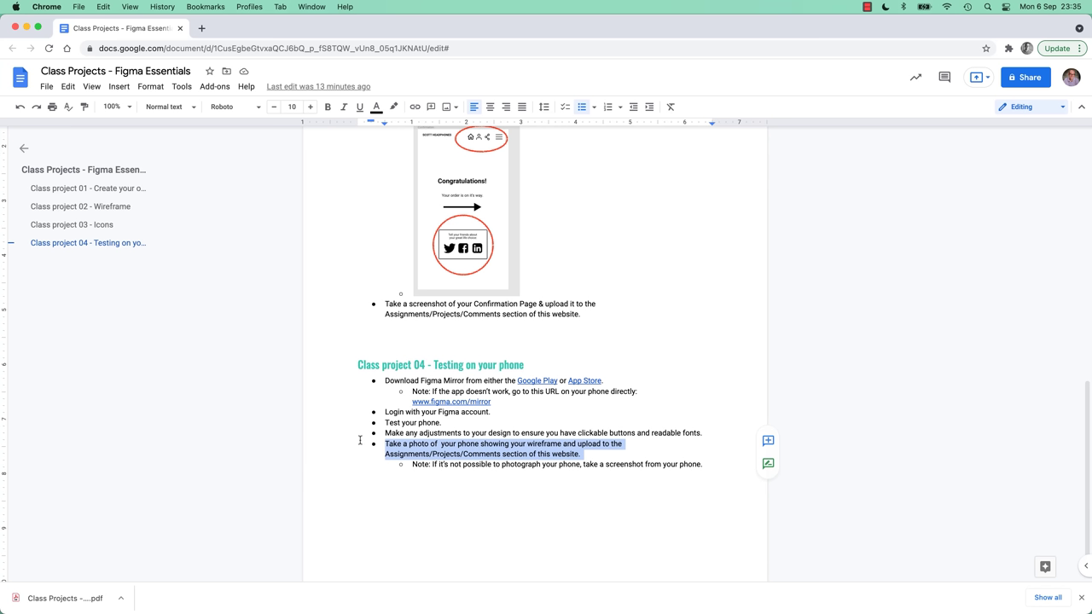
click(424, 445)
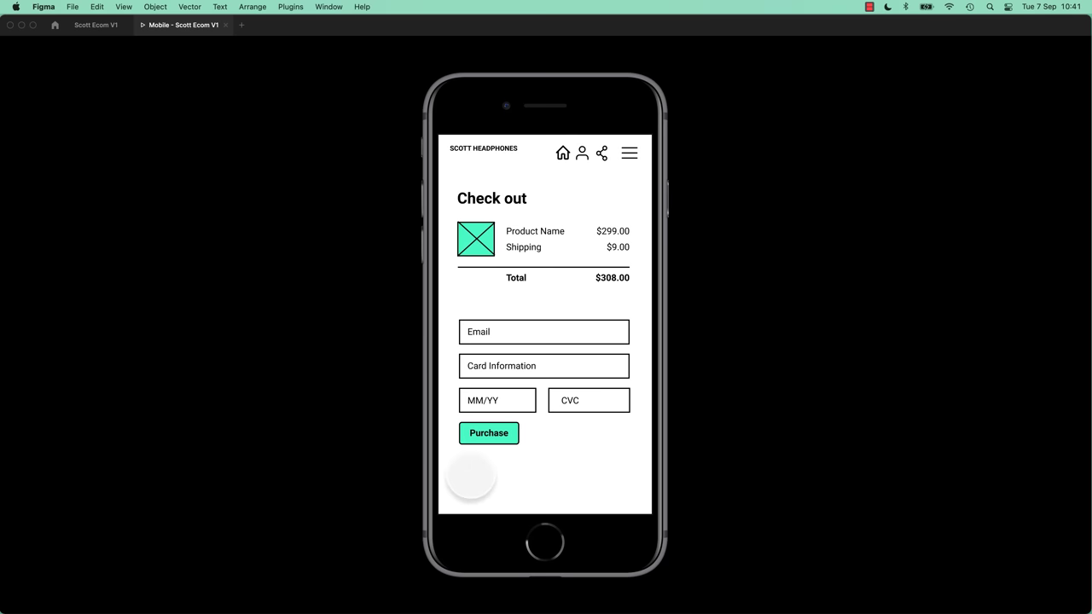
Tap Purchase in the prototype to reach the Congratulations confirmation screen.
click(488, 437)
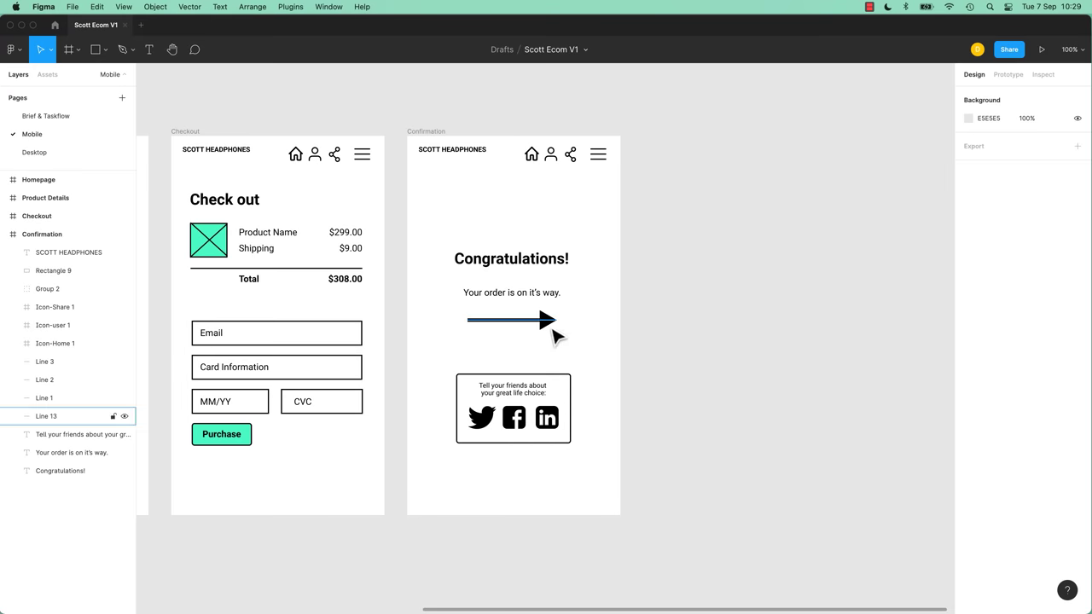
Alt-drag the Confirmation screen to create a duplicate to its right.
click(548, 322)
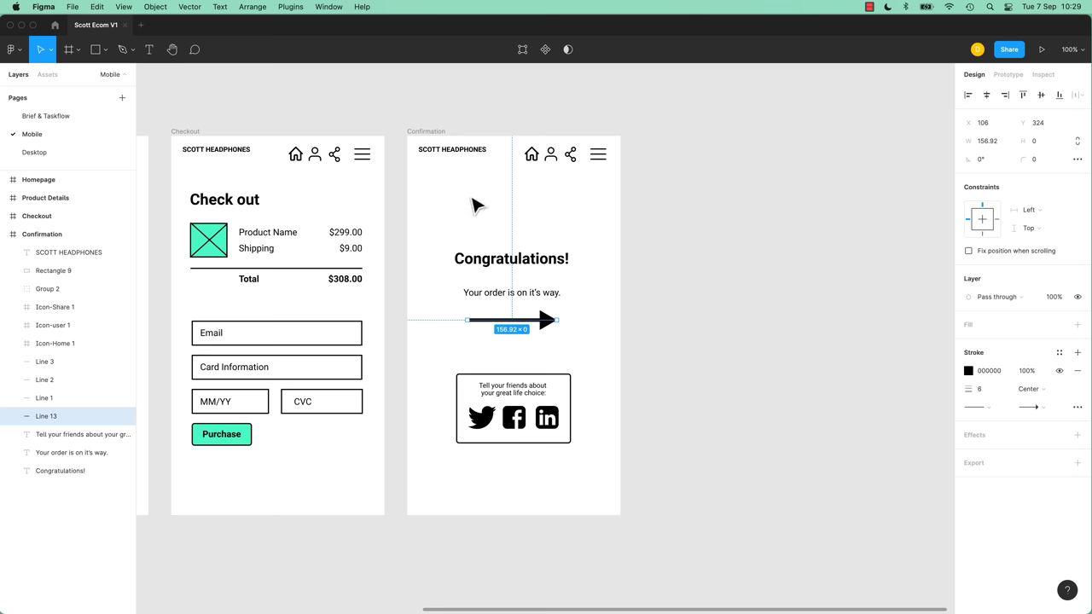
click(427, 132)
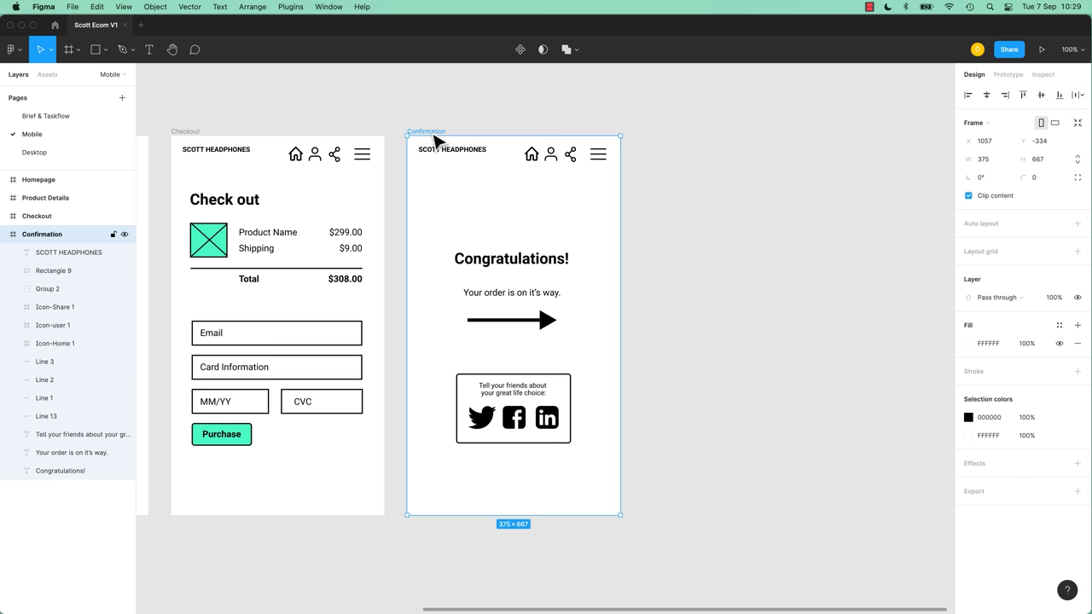
drag(433, 138, 674, 133)
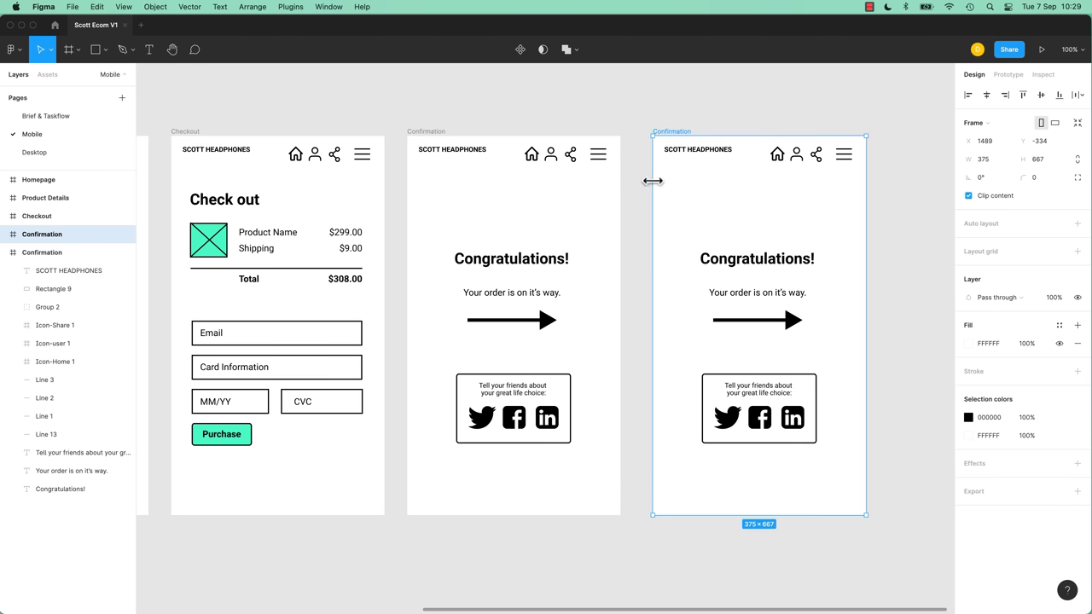
Shift both Confirmation screens right to make room left of the first one.
click(549, 323)
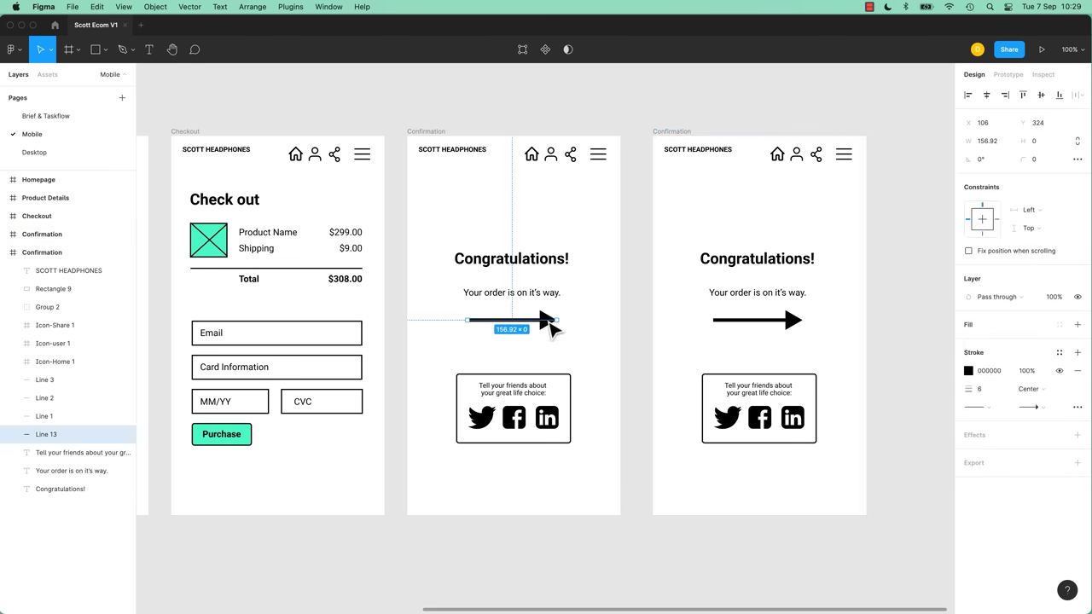
drag(553, 329, 401, 333)
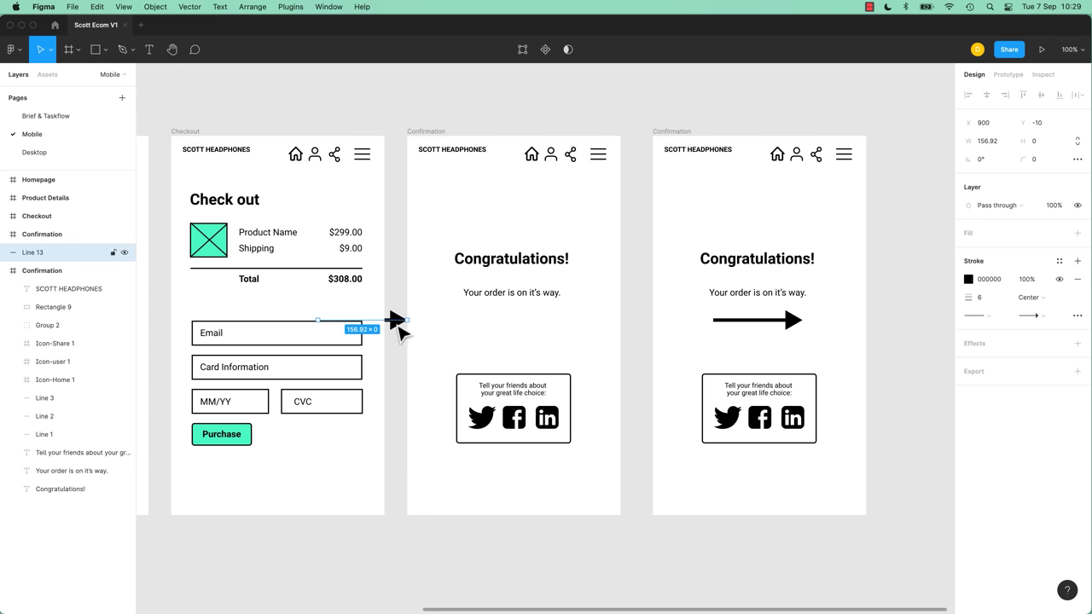
key(cmd+z)
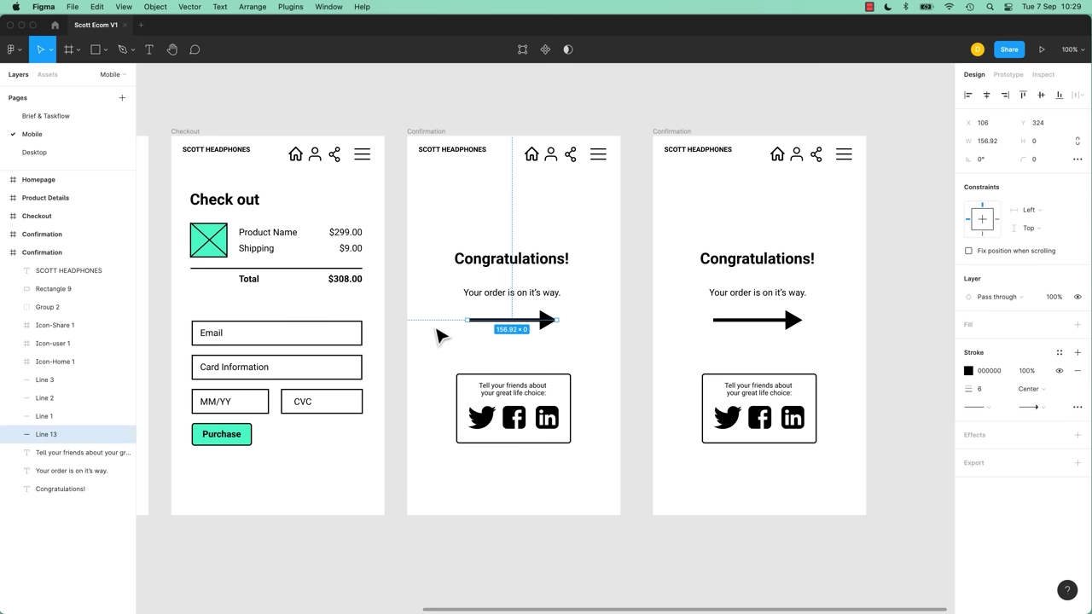
click(431, 134)
shift+click(682, 133)
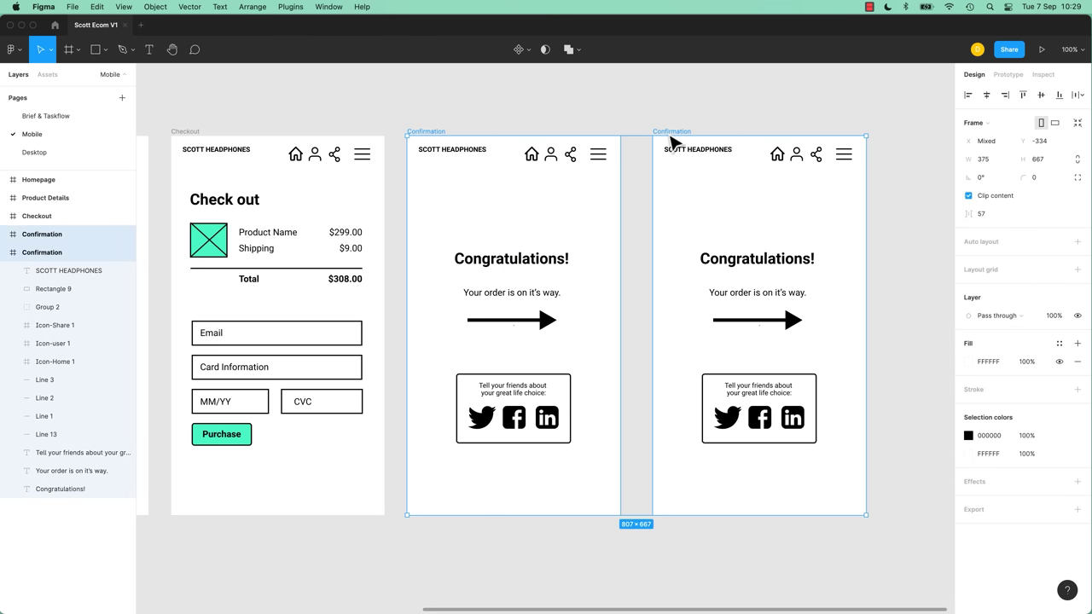
drag(674, 134, 797, 139)
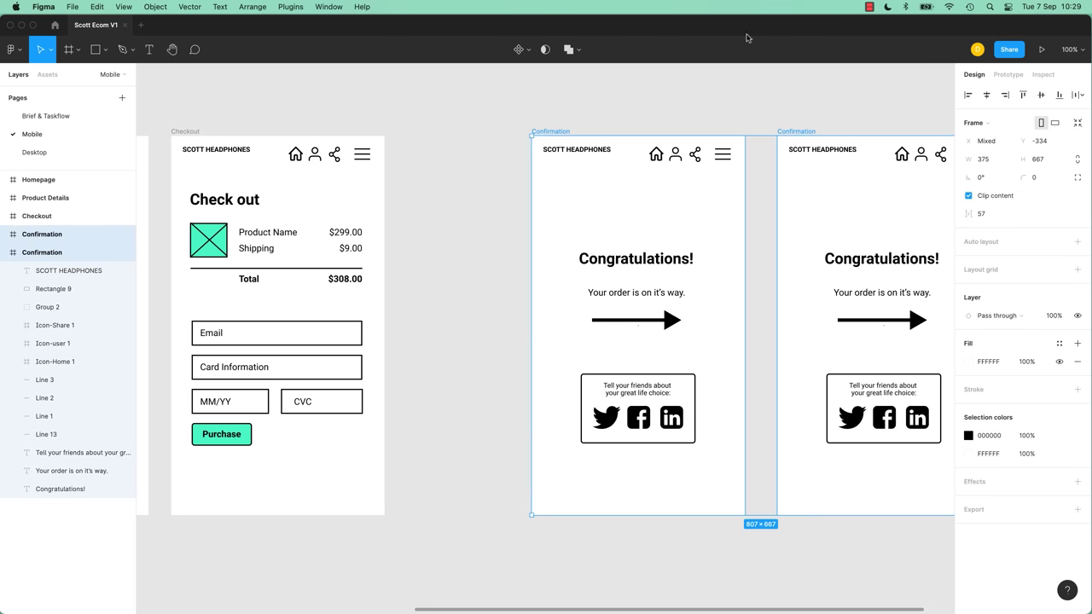
click(664, 358)
Move Line 13 out of the first Confirmation screen onto the canvas to its left.
click(575, 141)
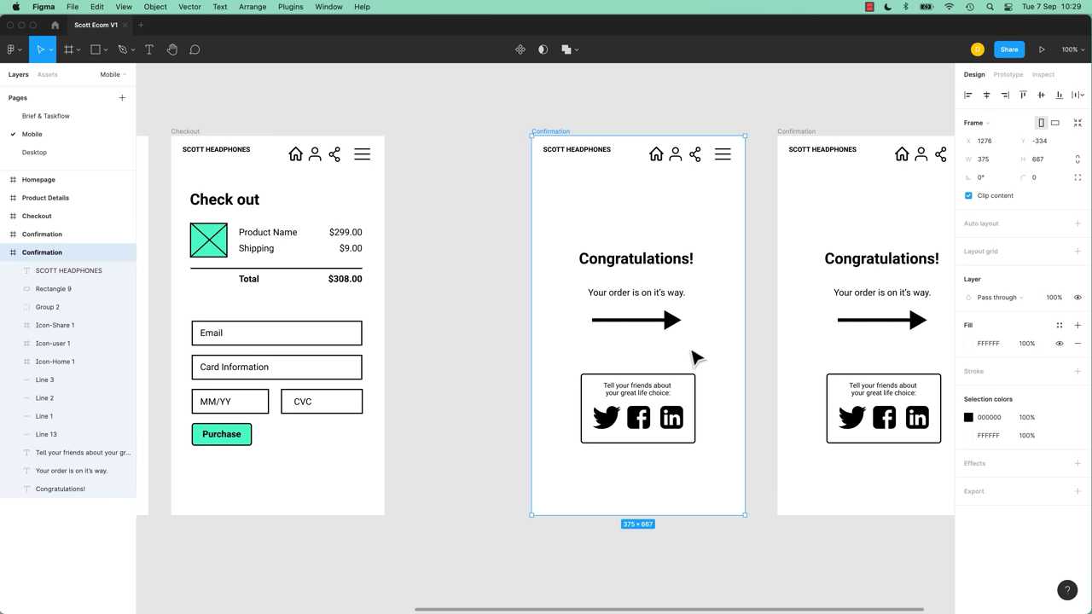
click(672, 323)
drag(674, 326, 513, 328)
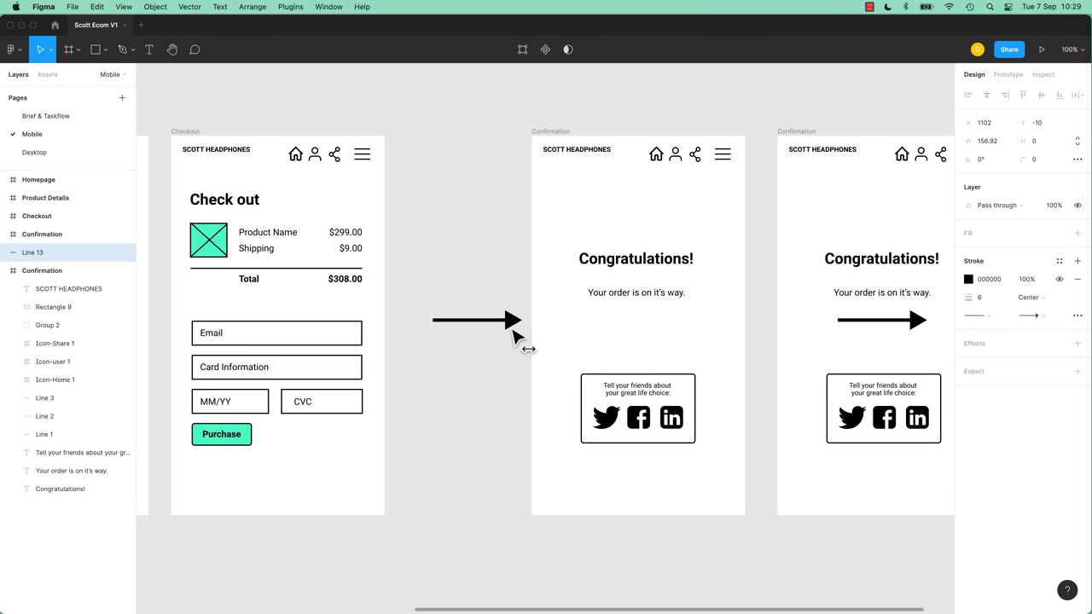
click(797, 132)
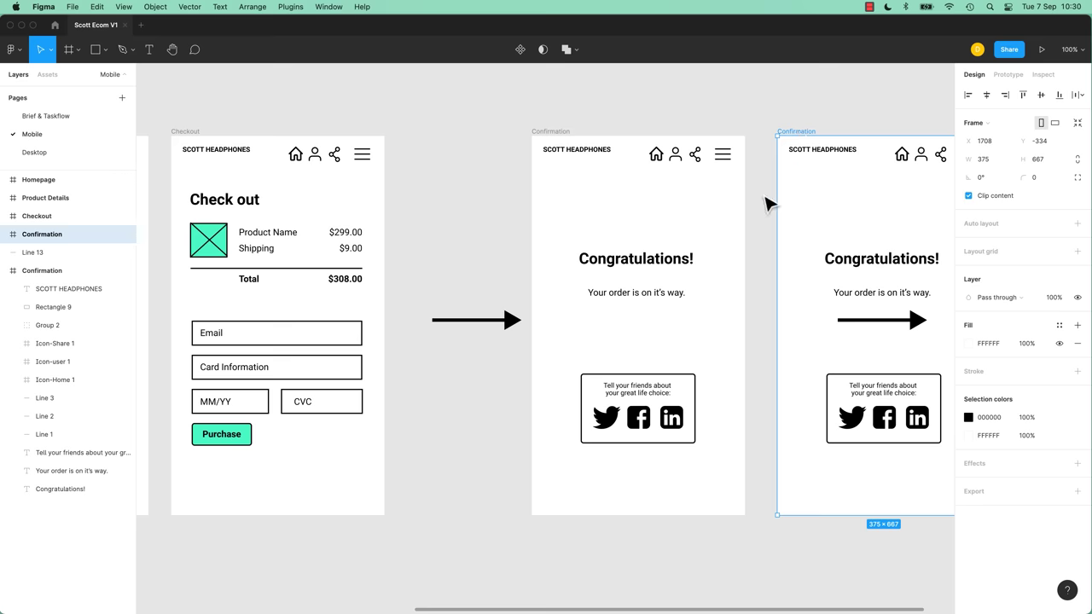
click(557, 135)
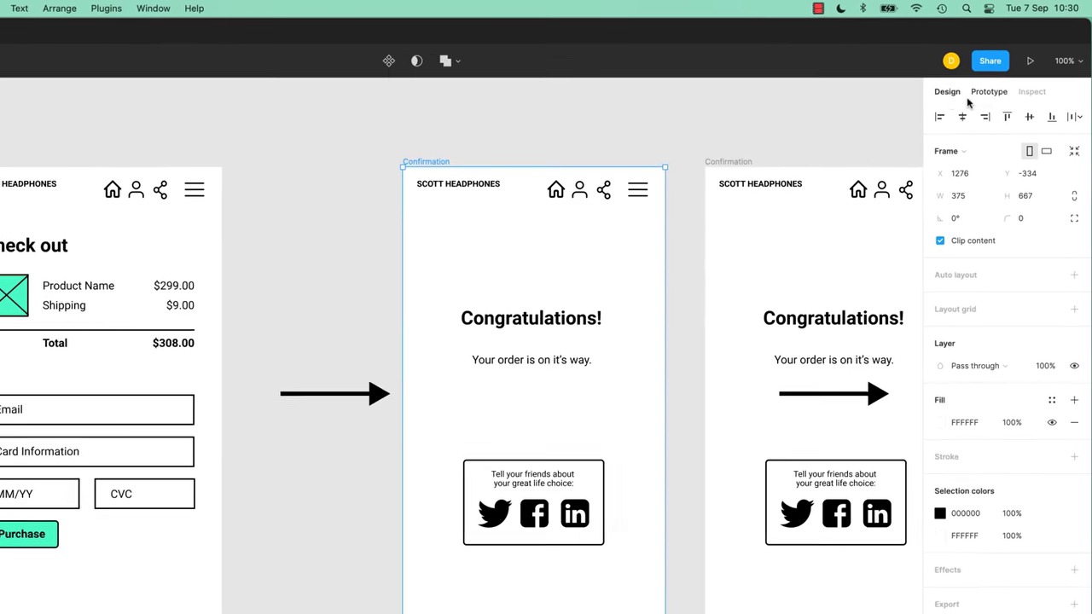
Connect Confirmation to its duplicate using Smart animate, Ease in and out back, 800ms.
click(1013, 80)
drag(658, 407, 707, 419)
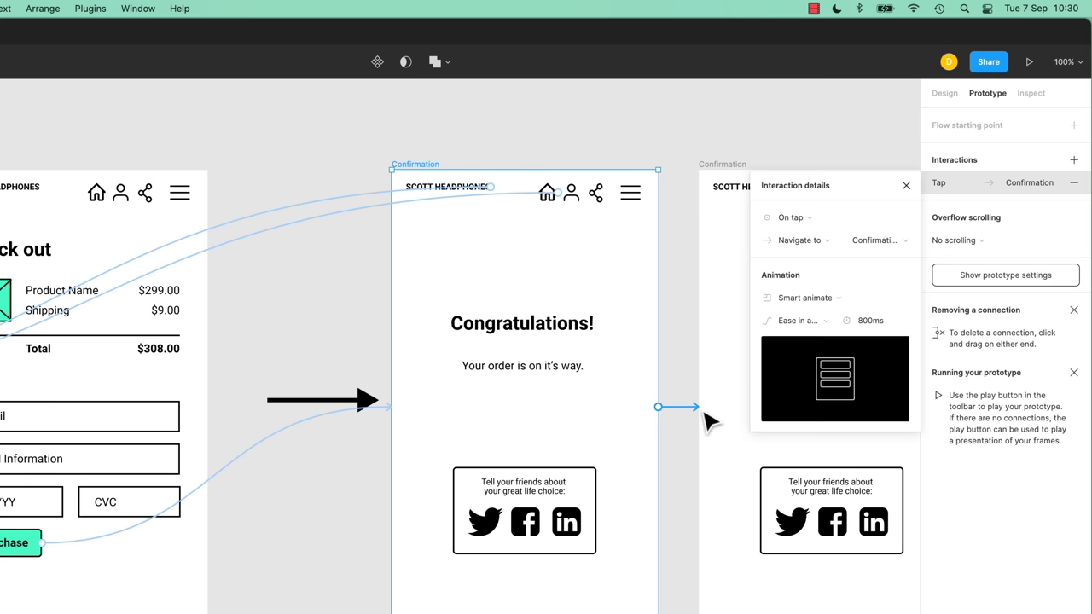
click(817, 300)
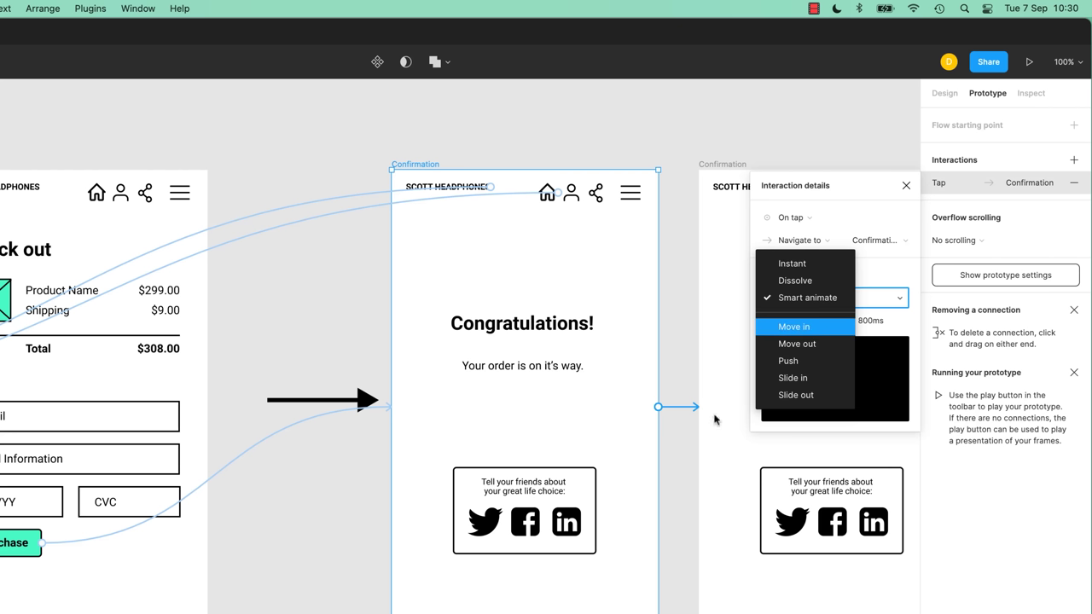
key(Escape)
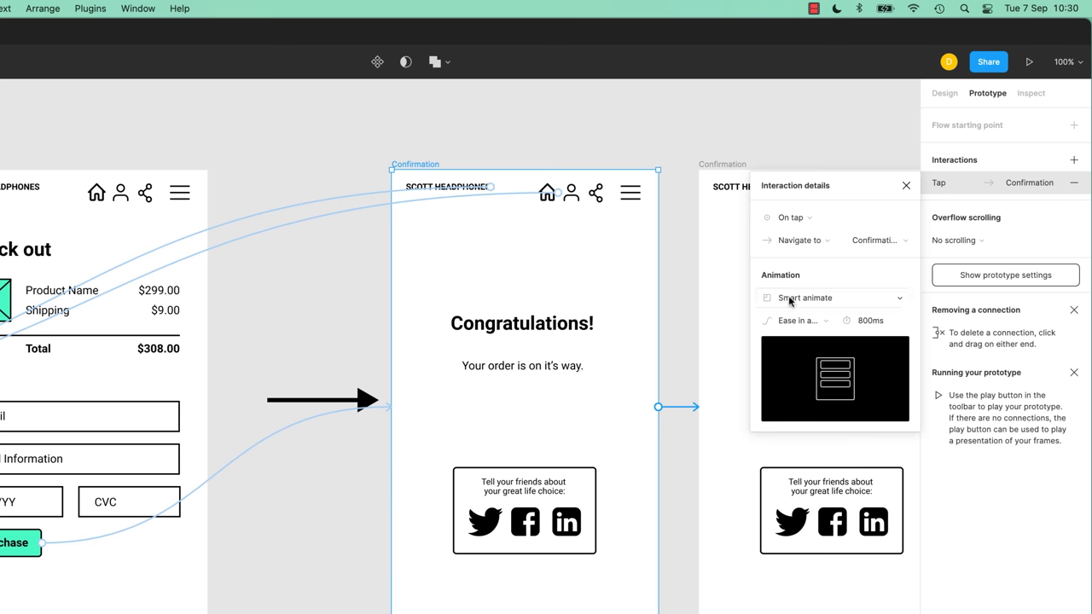
click(801, 321)
click(805, 322)
click(906, 185)
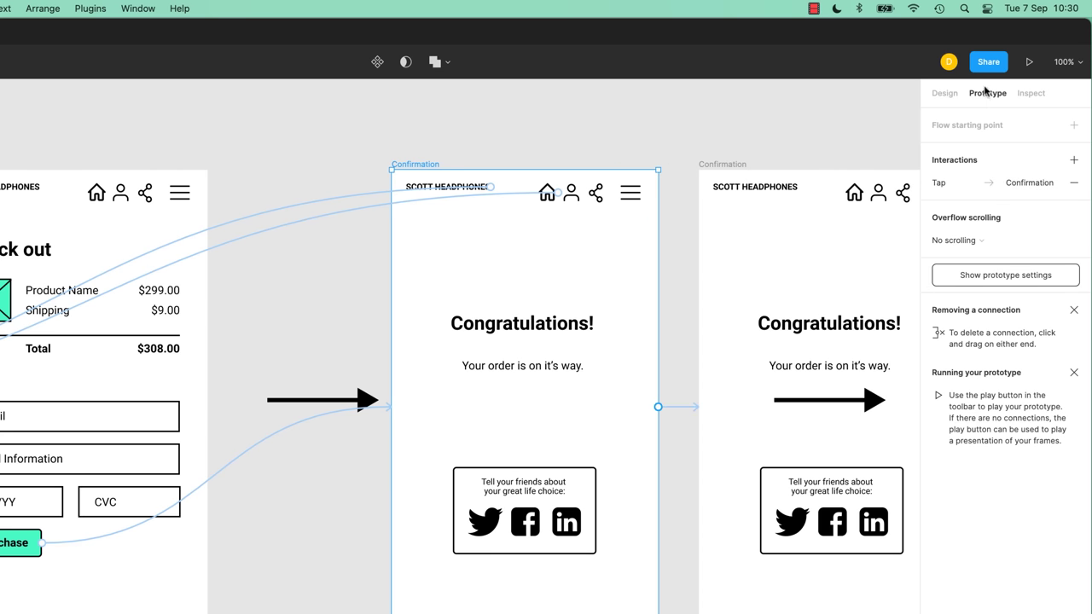
click(1030, 63)
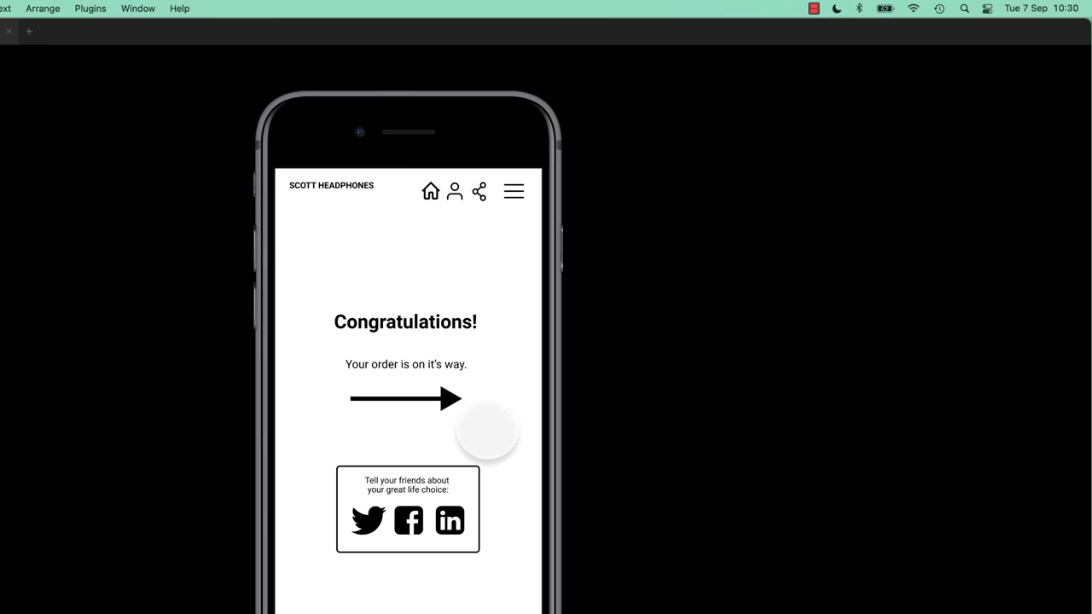
key(super+w)
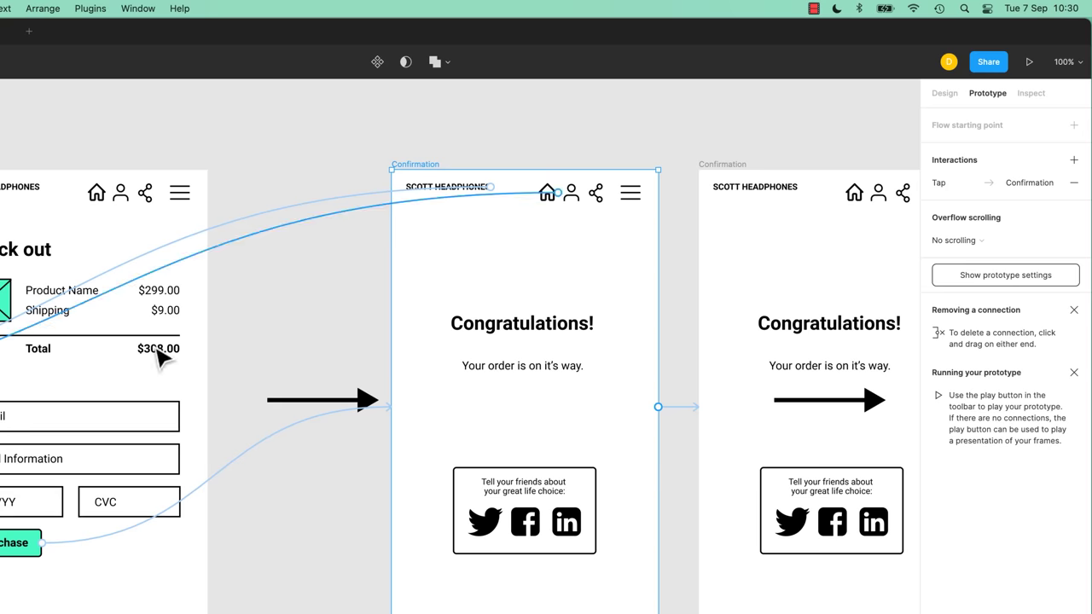
click(332, 402)
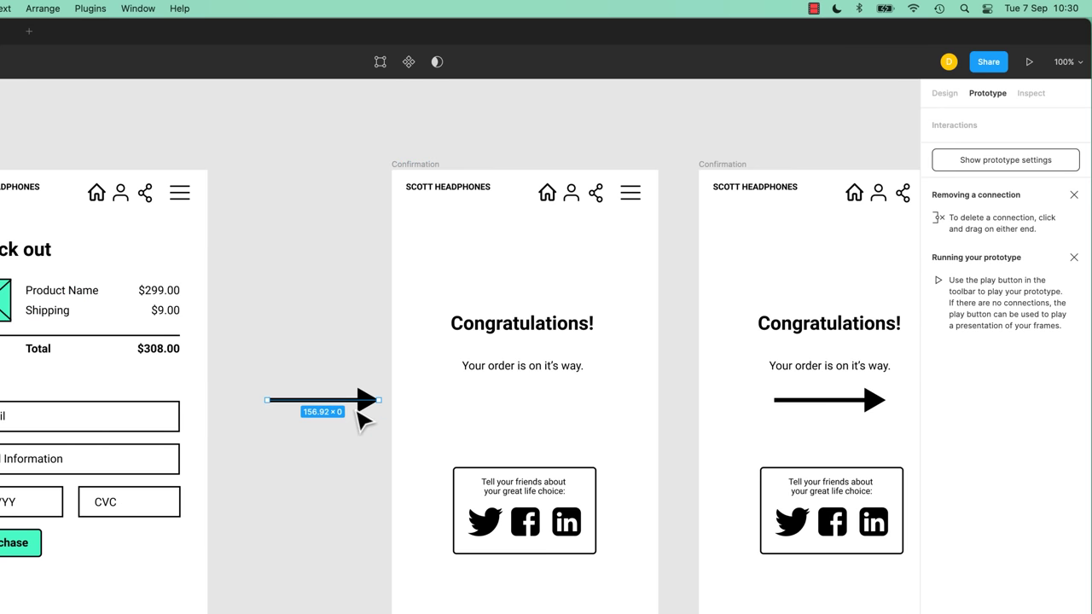
drag(362, 408, 561, 414)
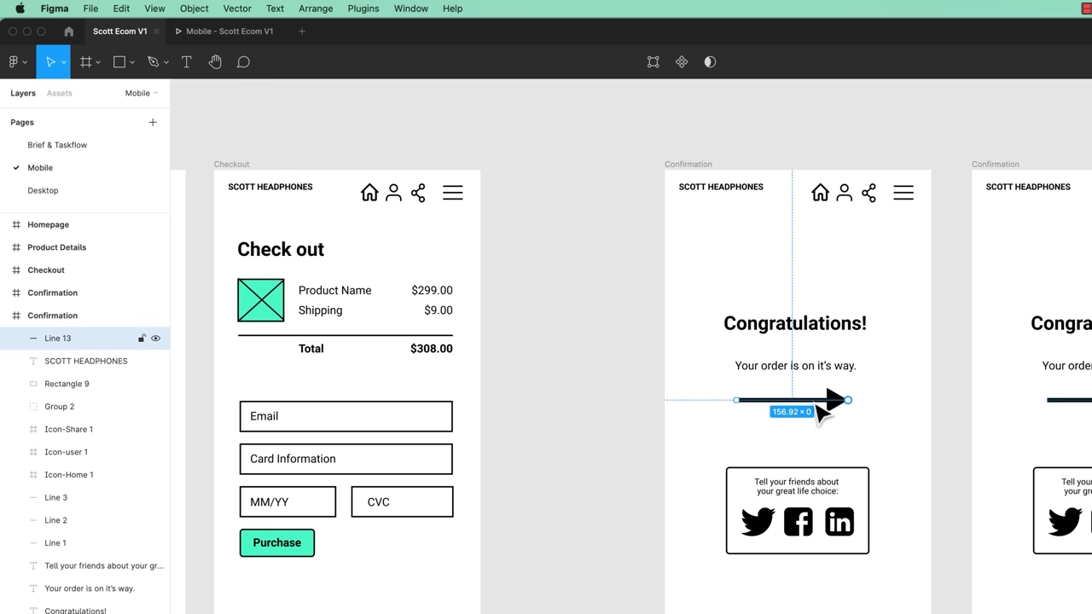
drag(836, 399, 650, 390)
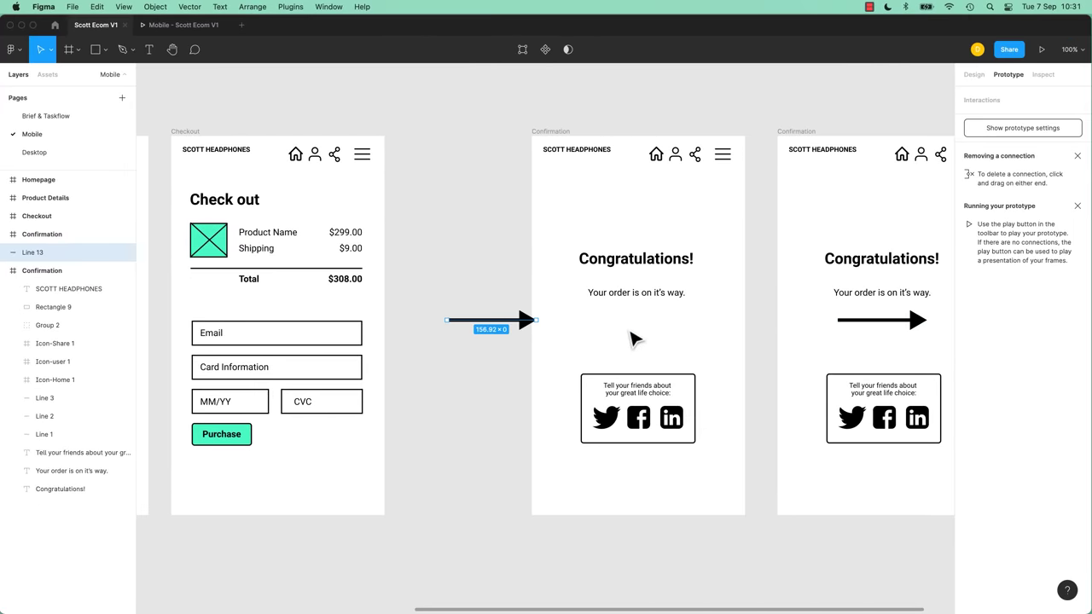
key(shift+Left)
key(shift+Left)
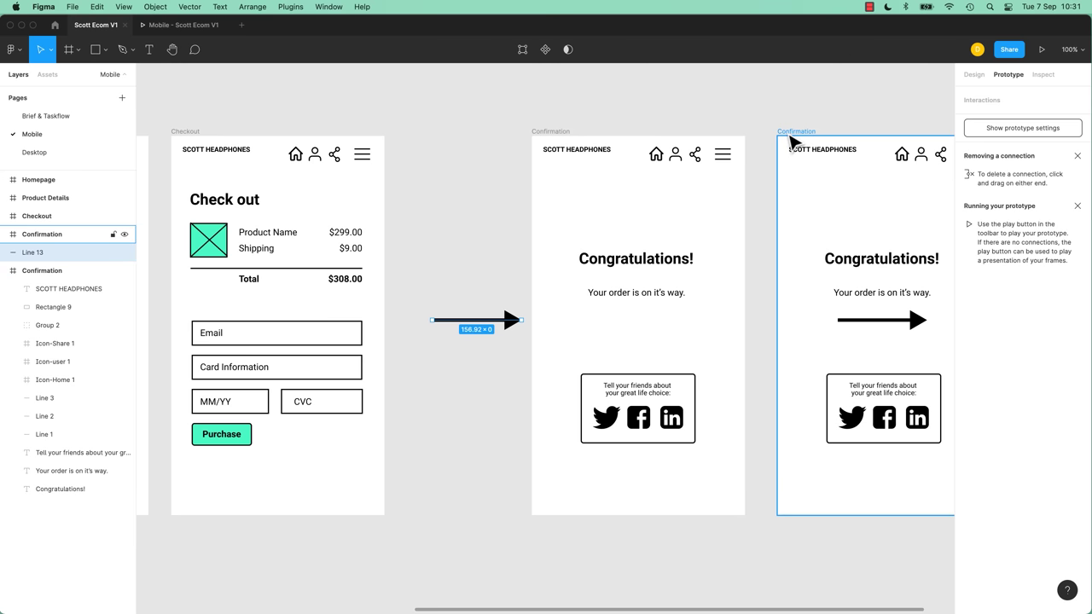
Rename the second screen Confirmation B and place it below Confirmation A in Layers.
click(569, 132)
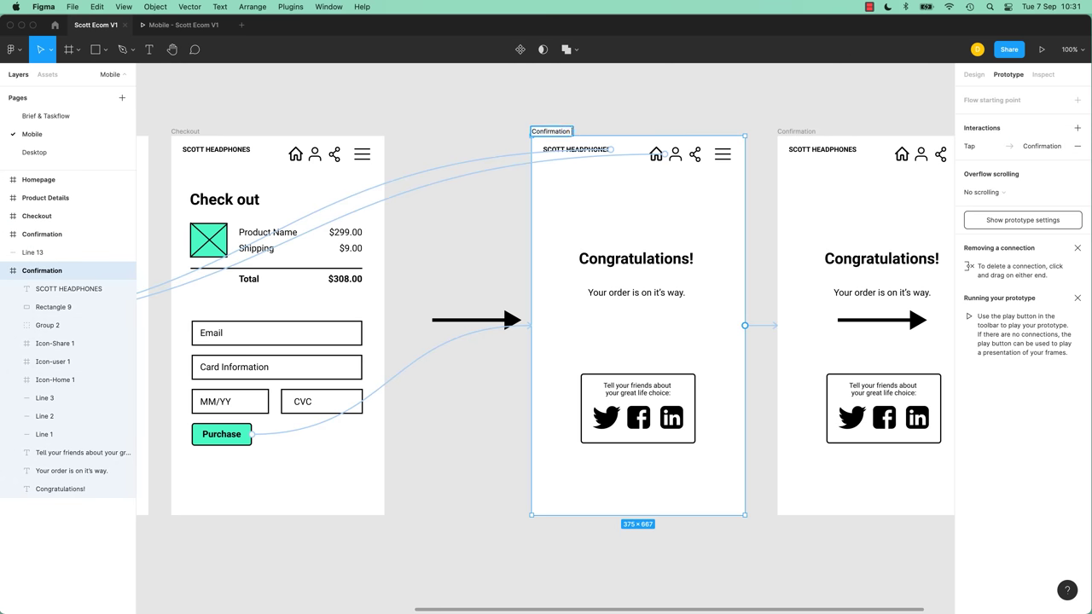
double_click(790, 131)
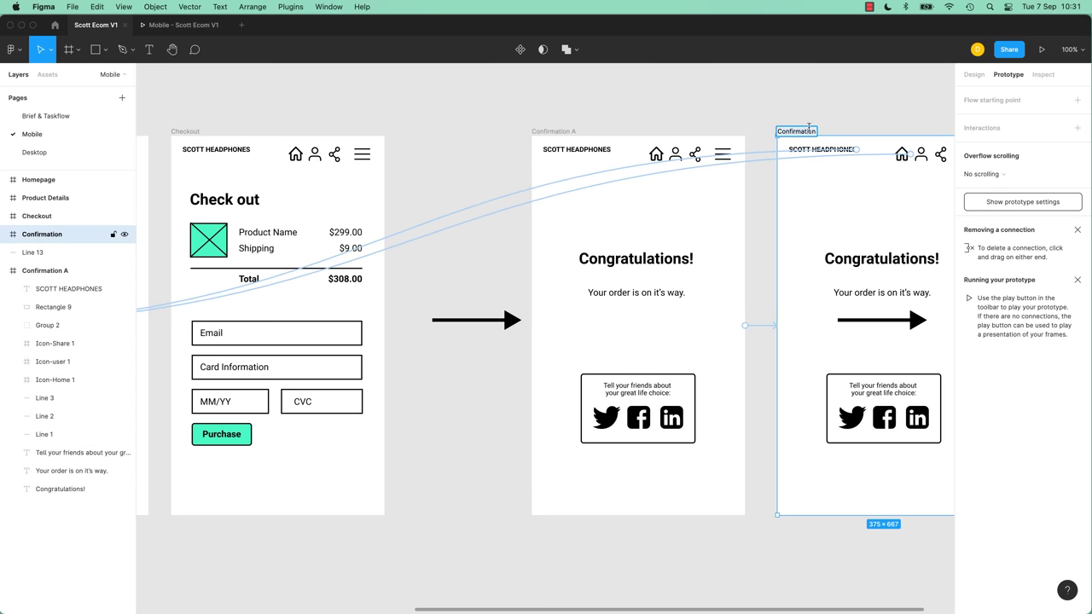
key(Right)
text(B)
click(674, 122)
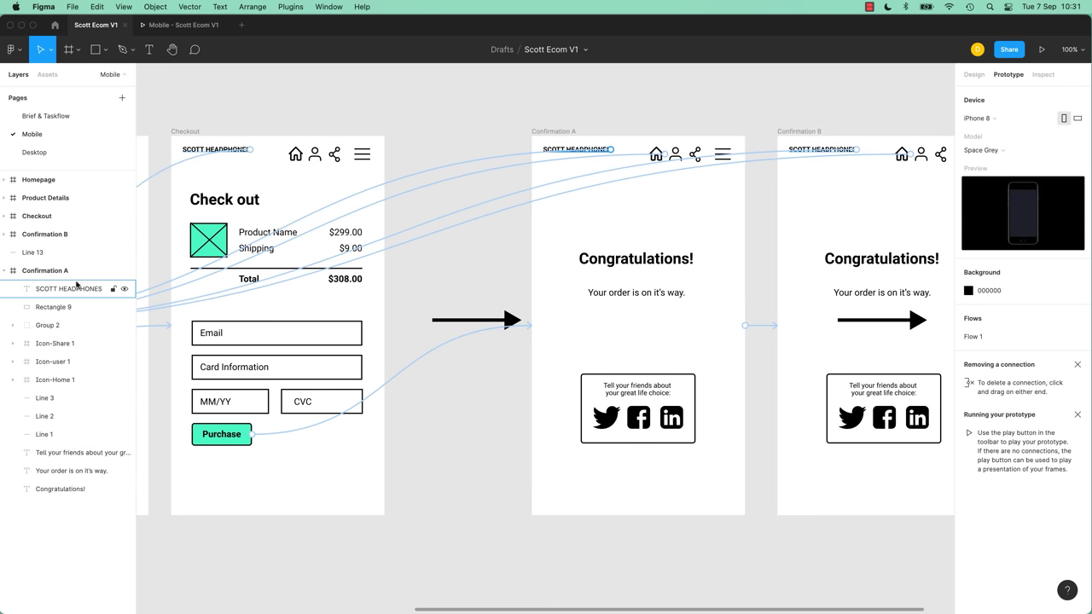
click(4, 270)
drag(46, 237, 48, 280)
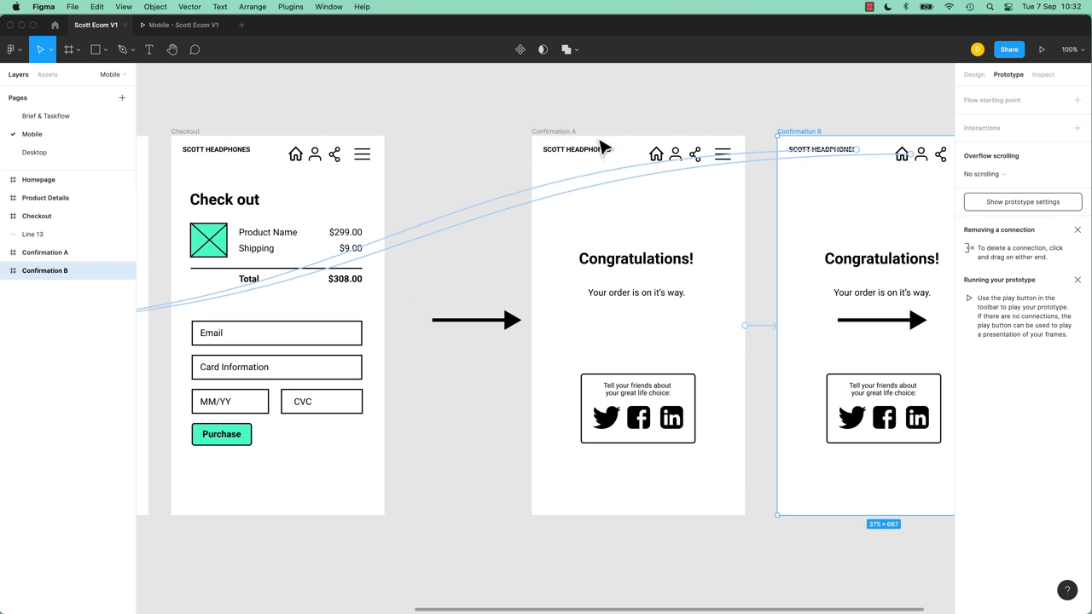
Drag the Line 13 arrow layer into Confirmation A and expand Confirmation B's layers.
click(573, 133)
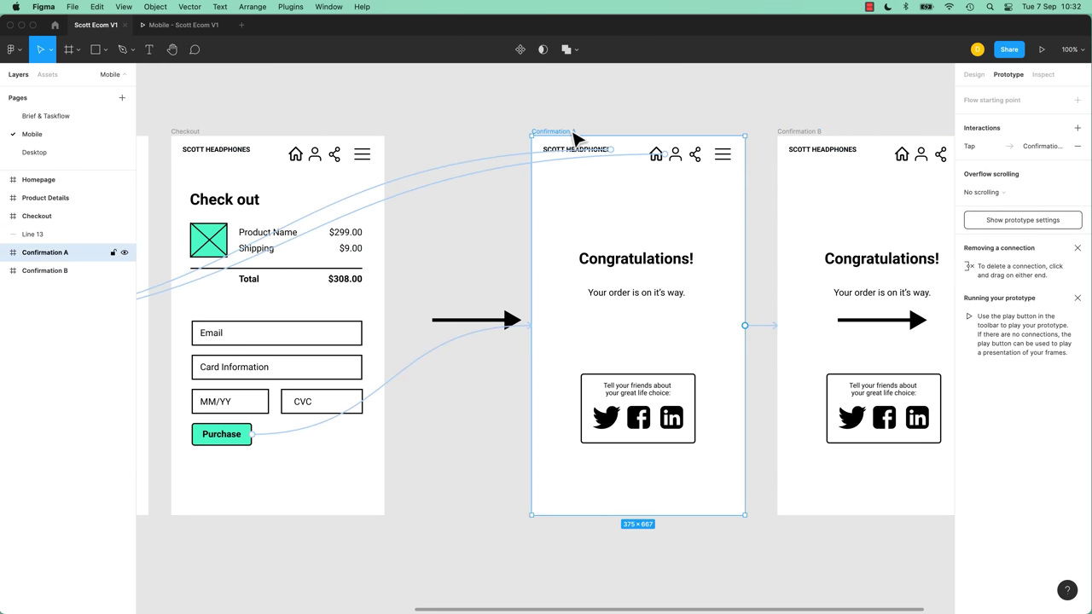
drag(36, 236, 47, 369)
click(45, 243)
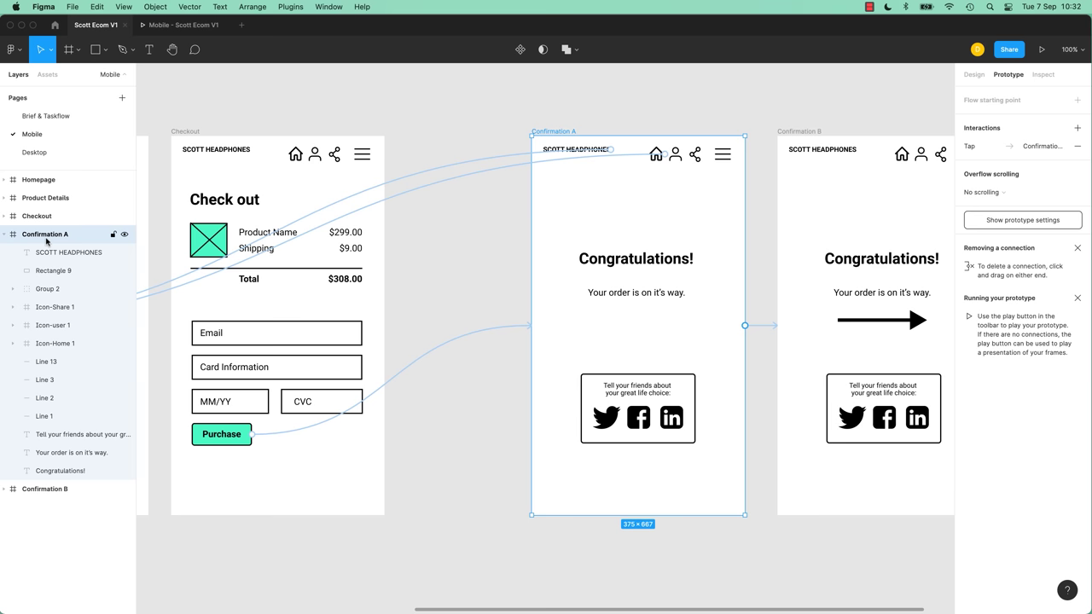
click(12, 493)
click(4, 491)
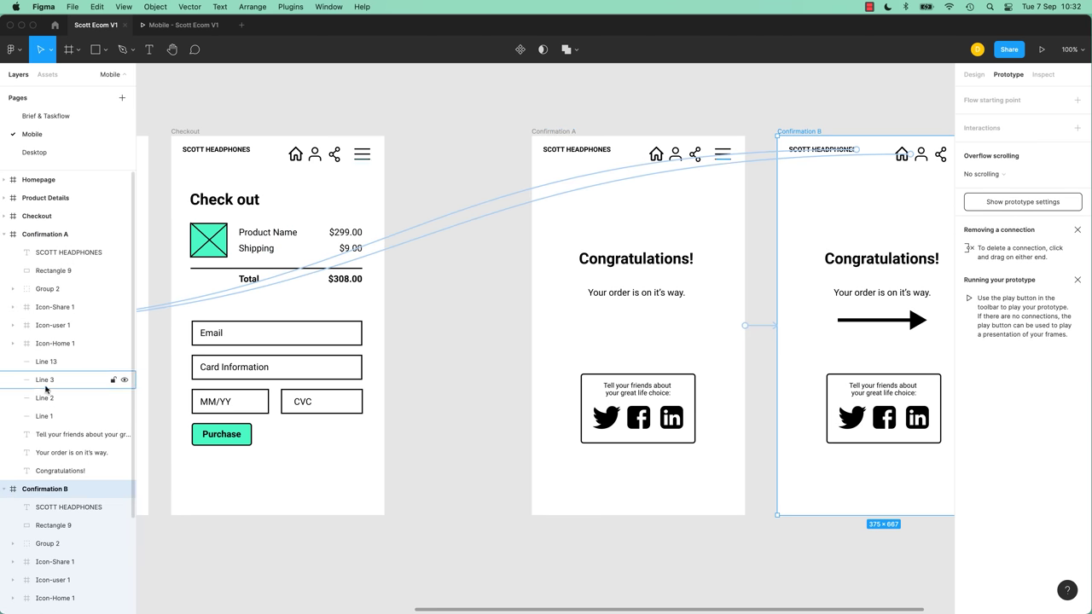
scroll(51, 367, down, 3)
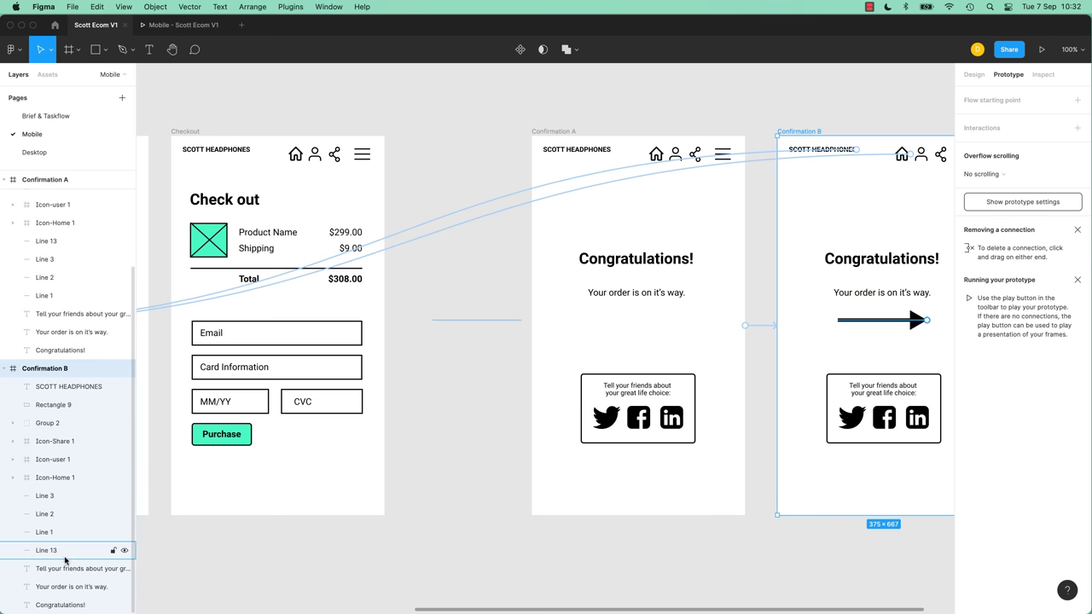
Play the prototype from Check out to the confirmation screen, then return to the editor.
click(188, 27)
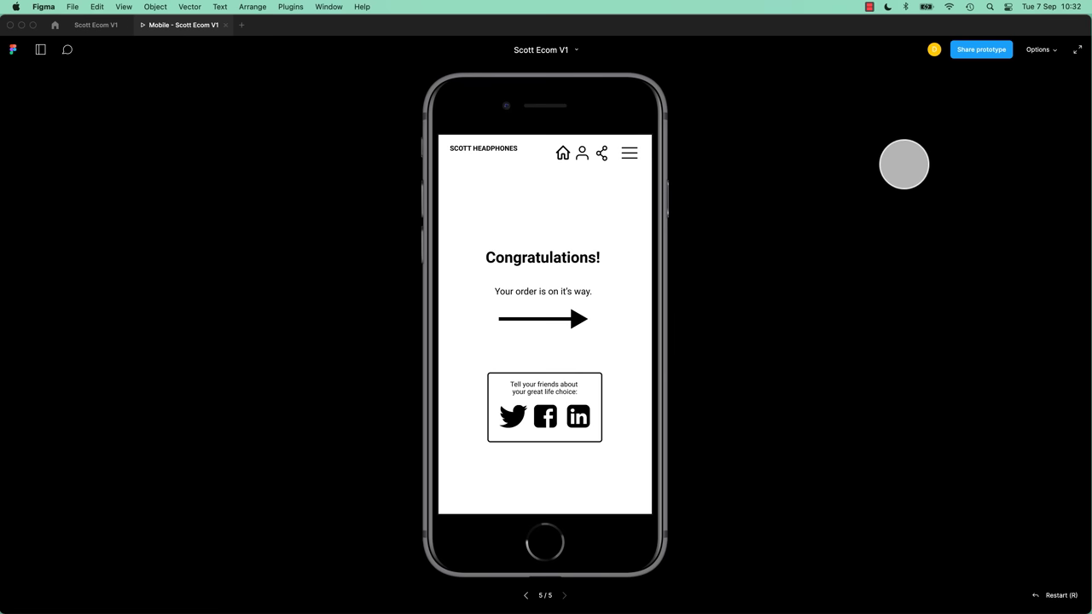
key(Left)
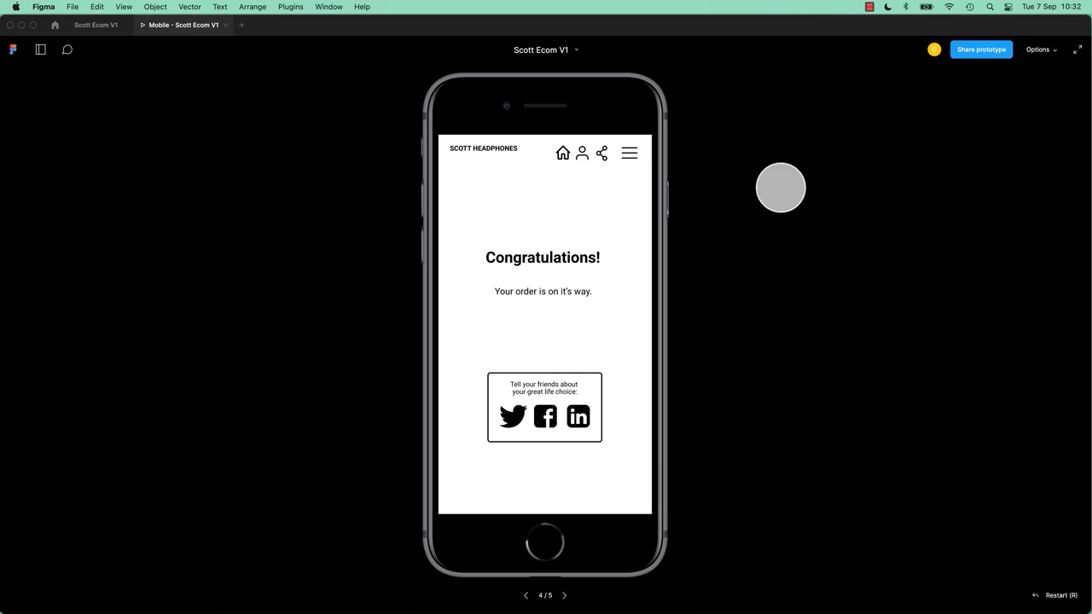
click(526, 595)
click(564, 596)
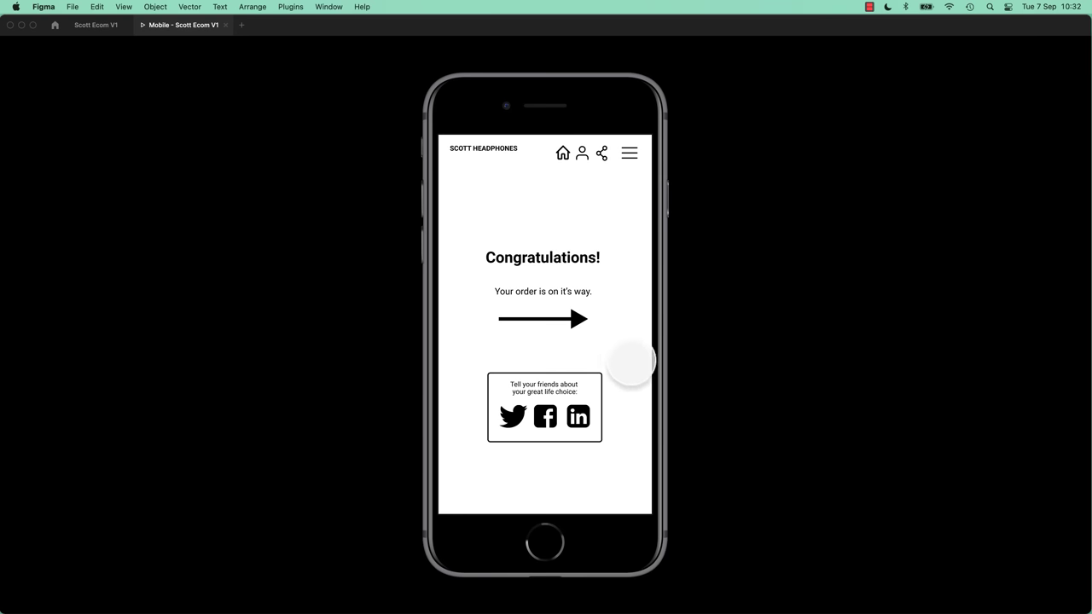
click(96, 25)
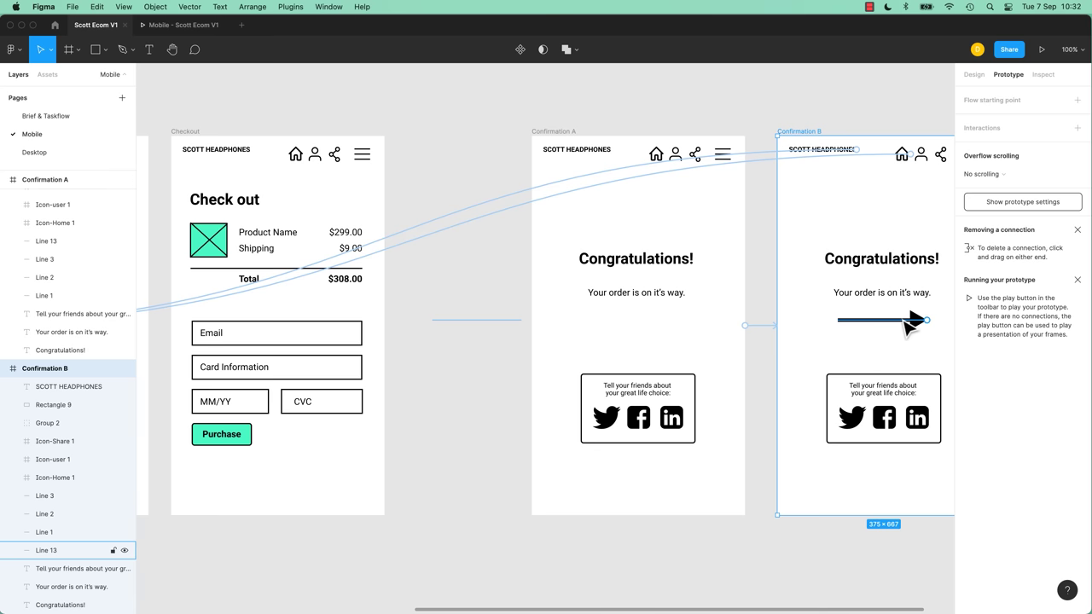
Turn off Clip content on Confirmation A and move the arrow to its left edge.
click(483, 320)
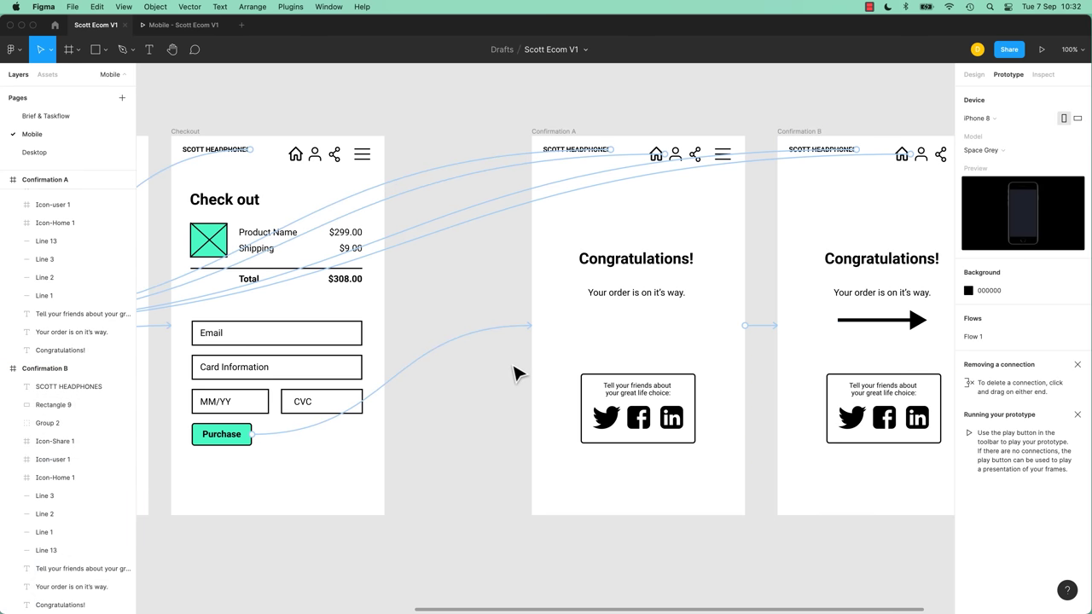
click(559, 141)
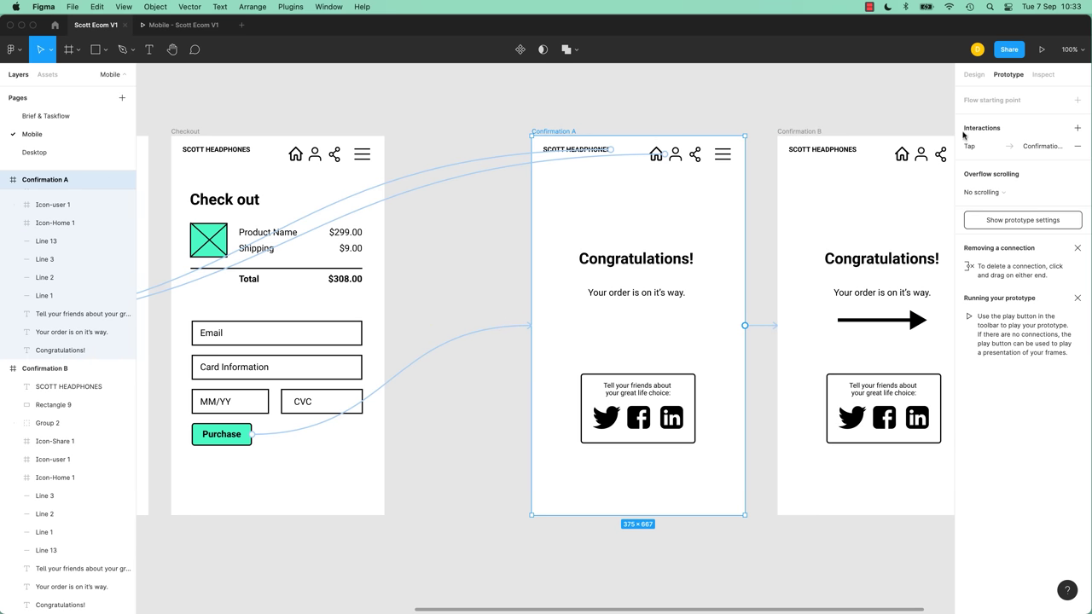
click(975, 74)
click(1009, 196)
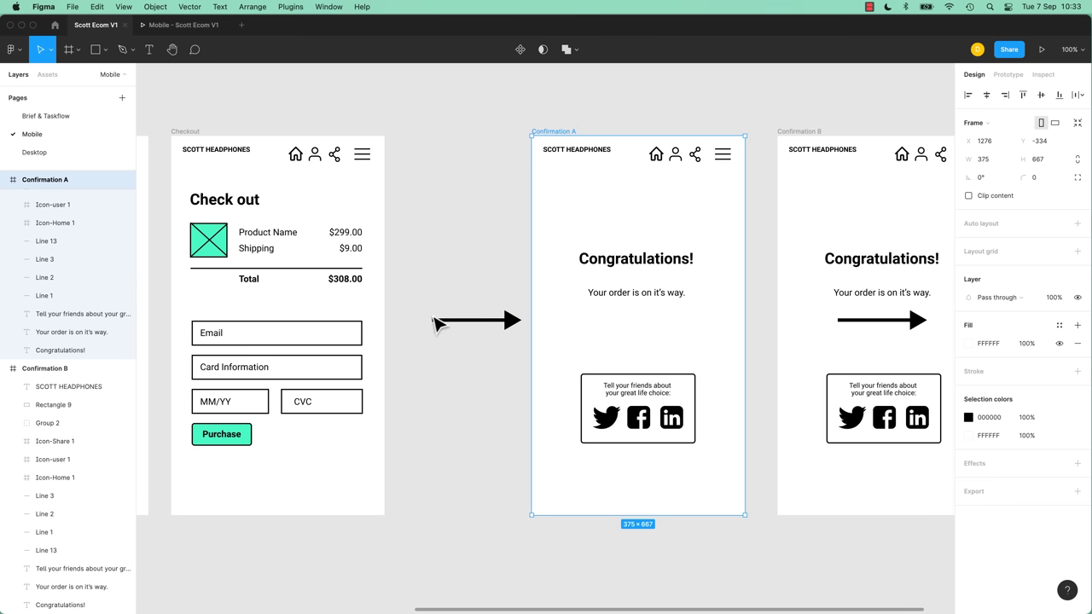
click(996, 196)
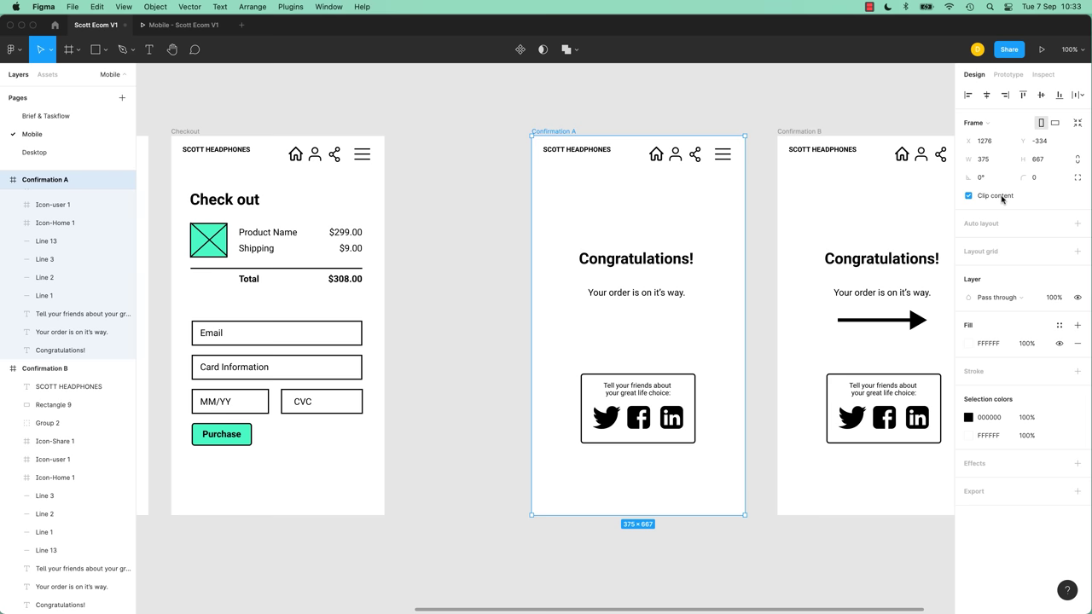
click(996, 196)
click(489, 322)
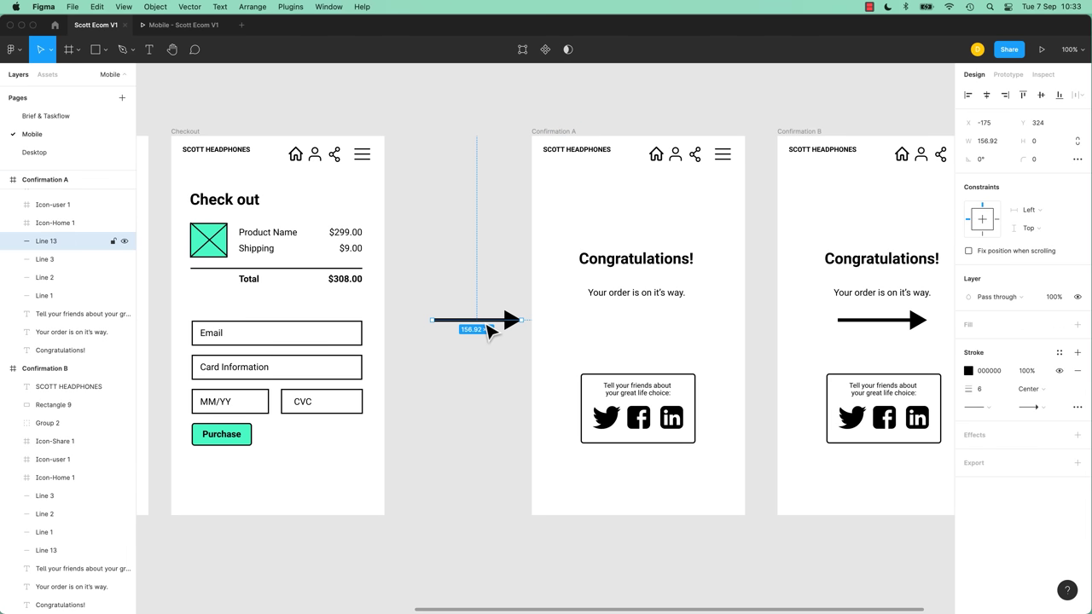
drag(490, 331, 557, 331)
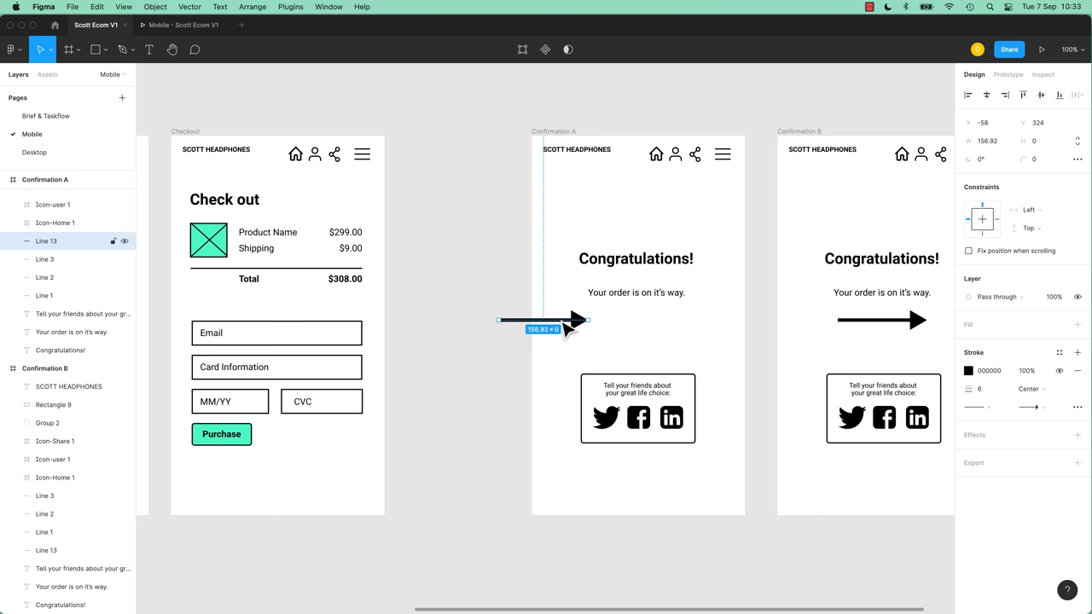
drag(566, 331, 581, 331)
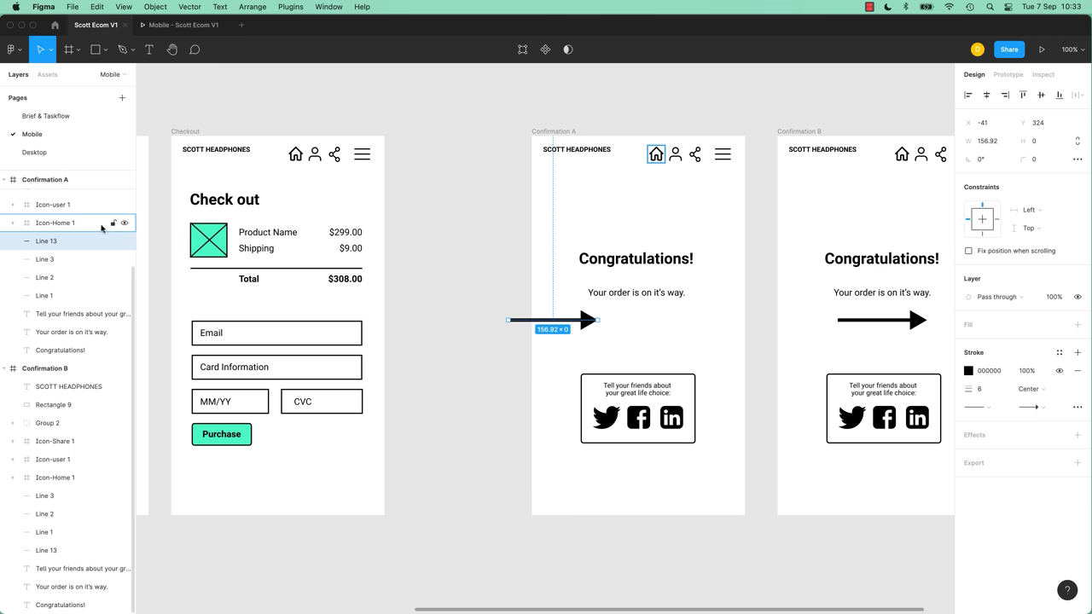
Set the arrow's layer opacity to 10% and open the prototype preview.
scroll(73, 304, up, 5)
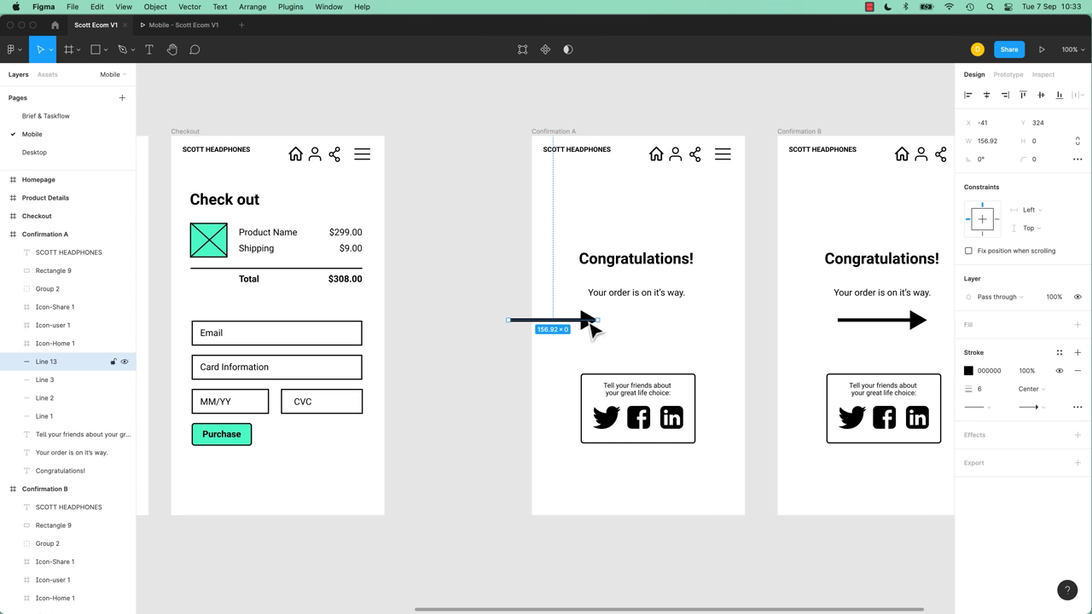
click(1052, 298)
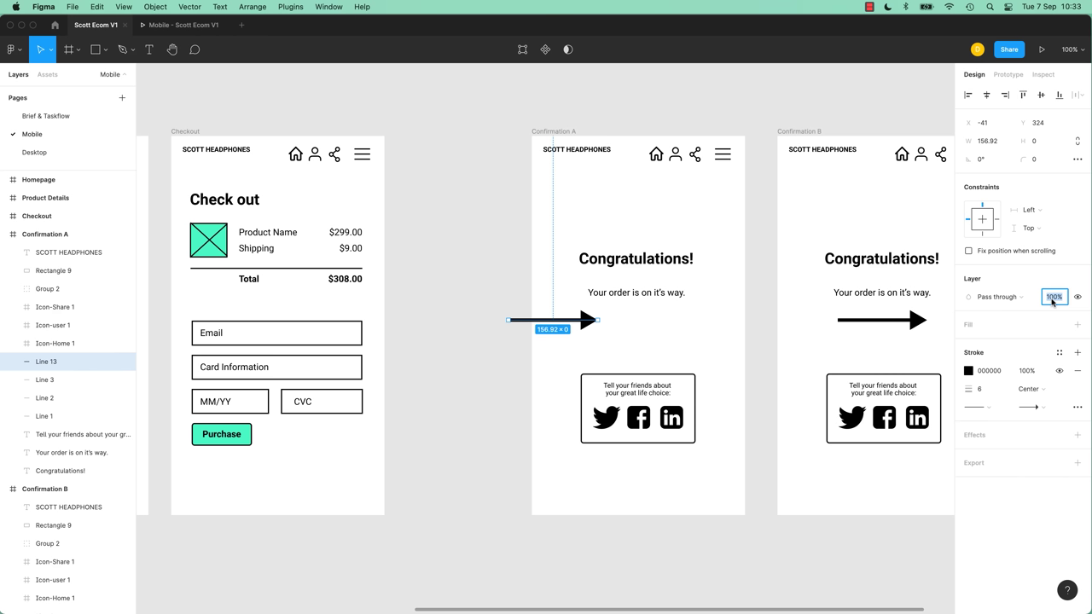
text(10)
key(Tab)
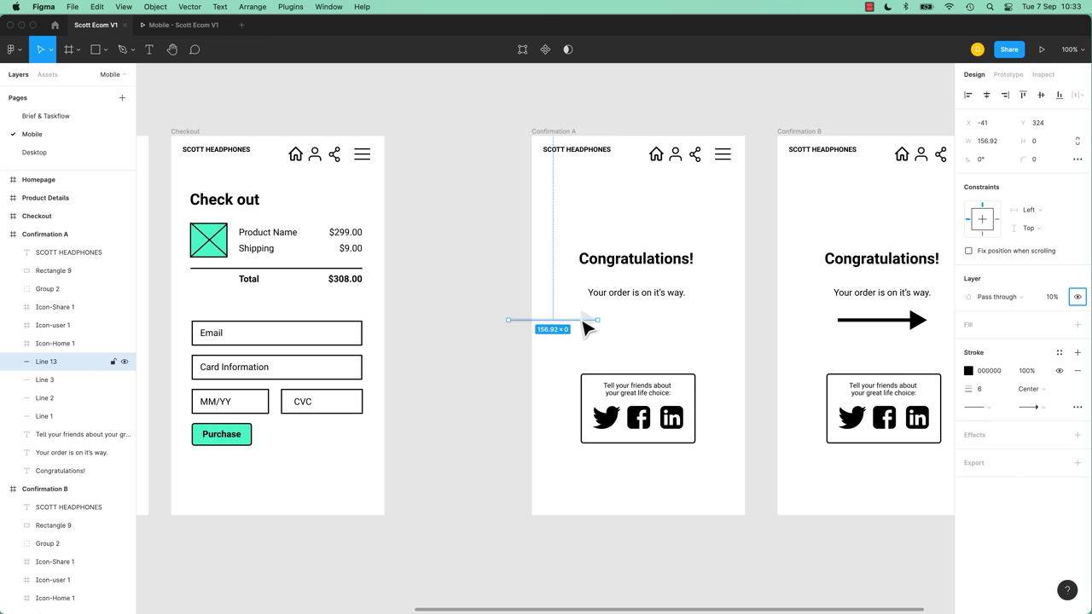
click(182, 25)
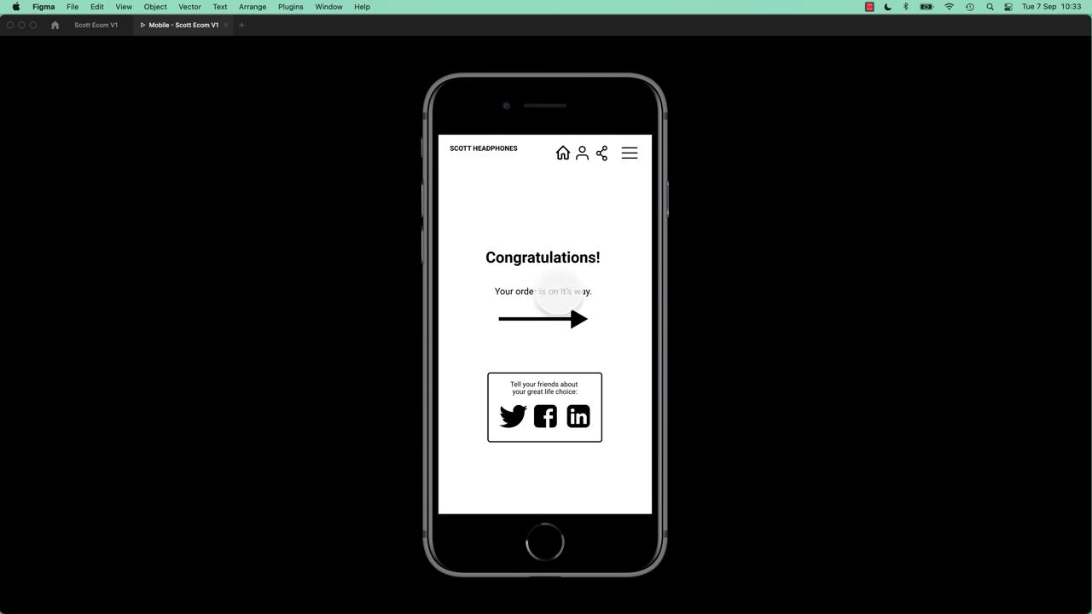
Rename Confirmation A's Line 13 layer to Arrow and preview the prototype.
click(100, 29)
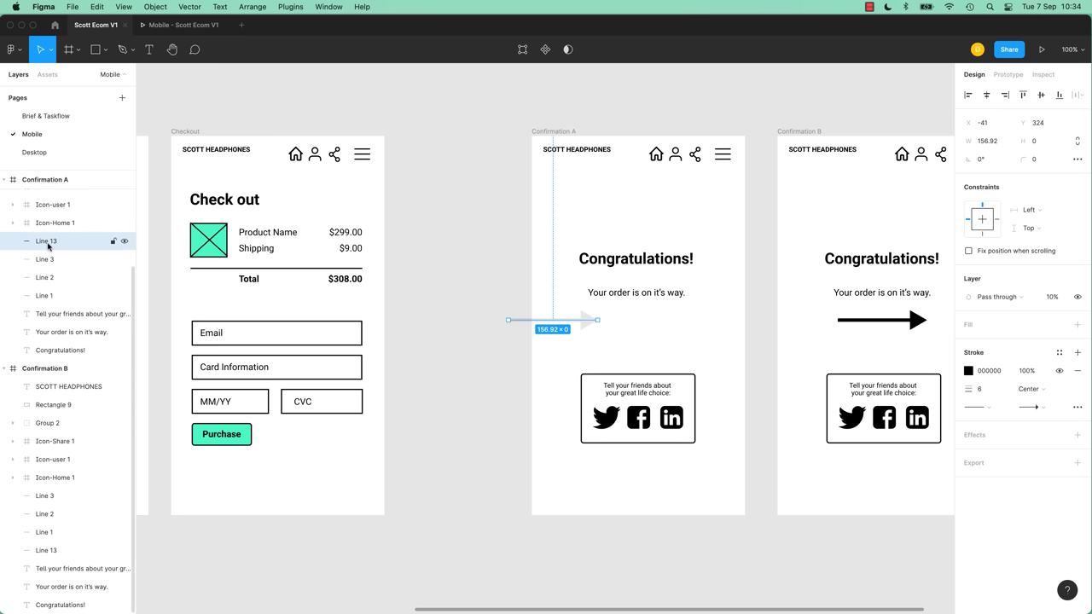
double_click(47, 244)
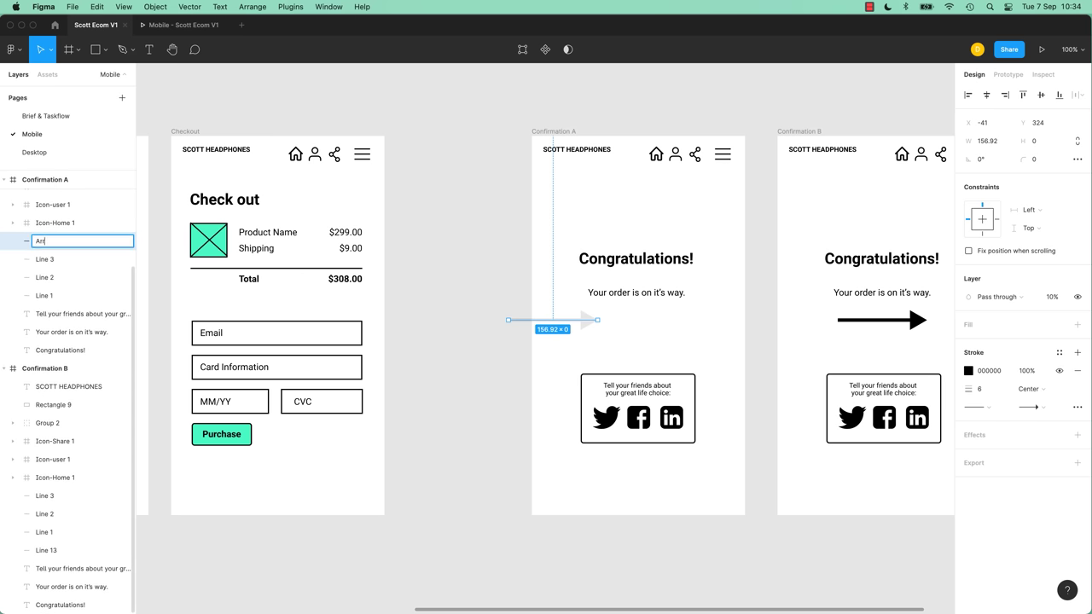
click(475, 231)
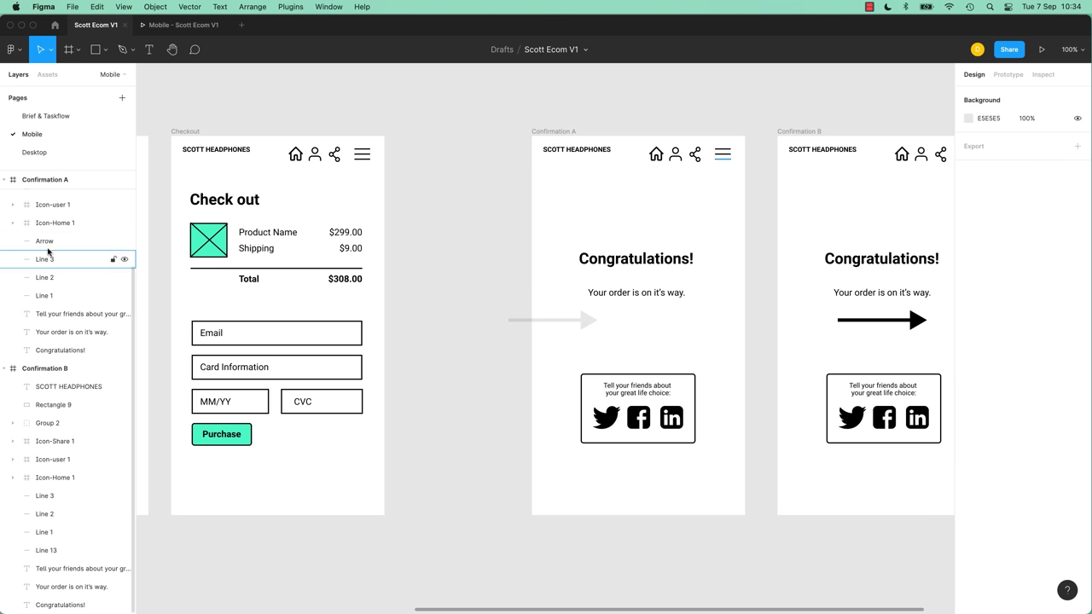
click(173, 26)
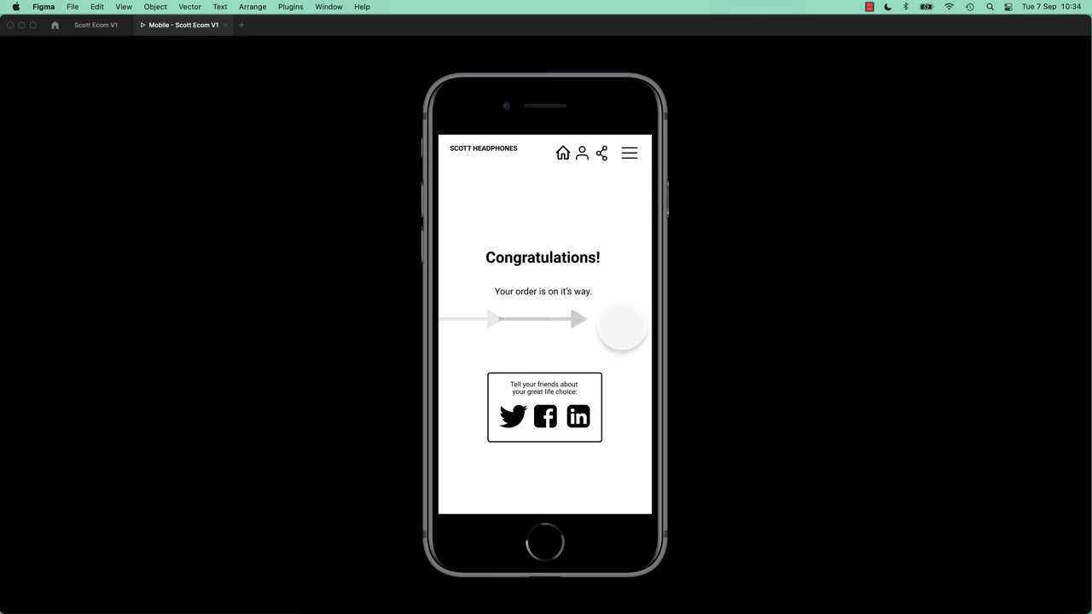
click(91, 26)
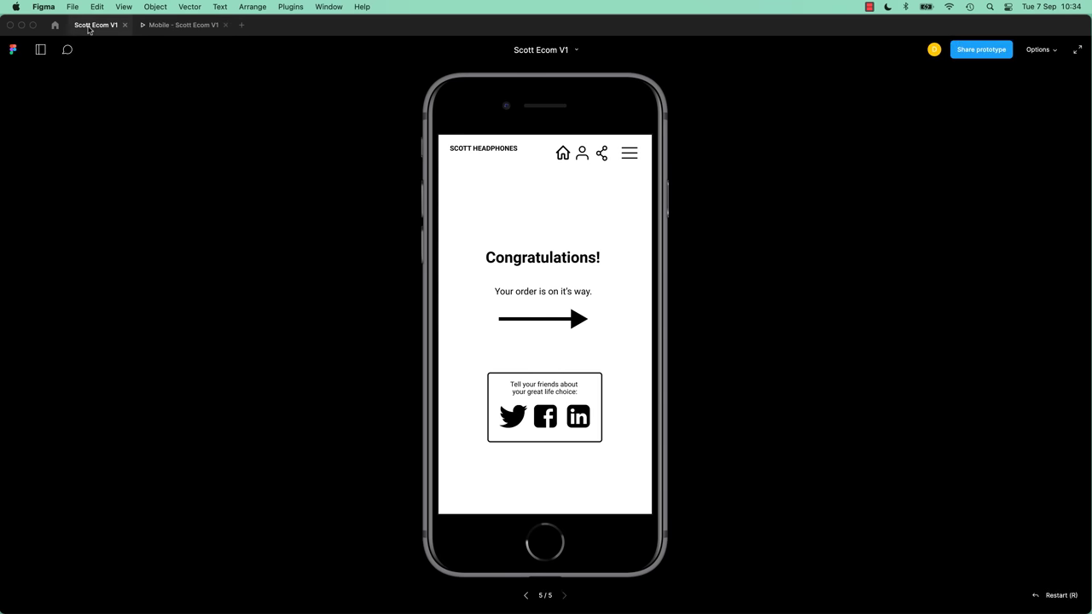
Rename Confirmation B's Line 13 layer to Arrow and watch the transition in preview.
click(47, 242)
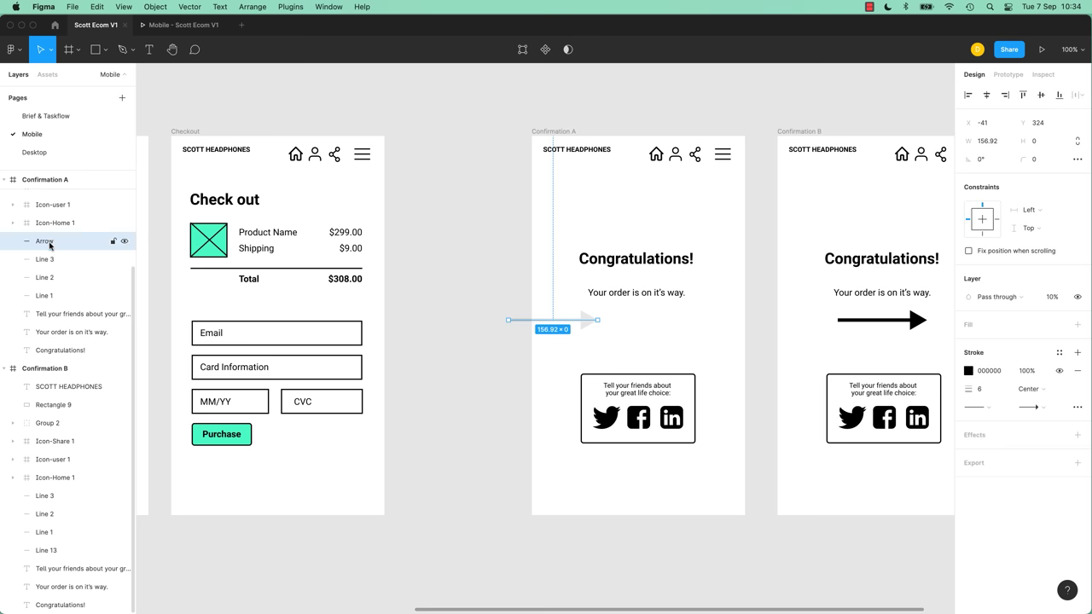
double_click(47, 550)
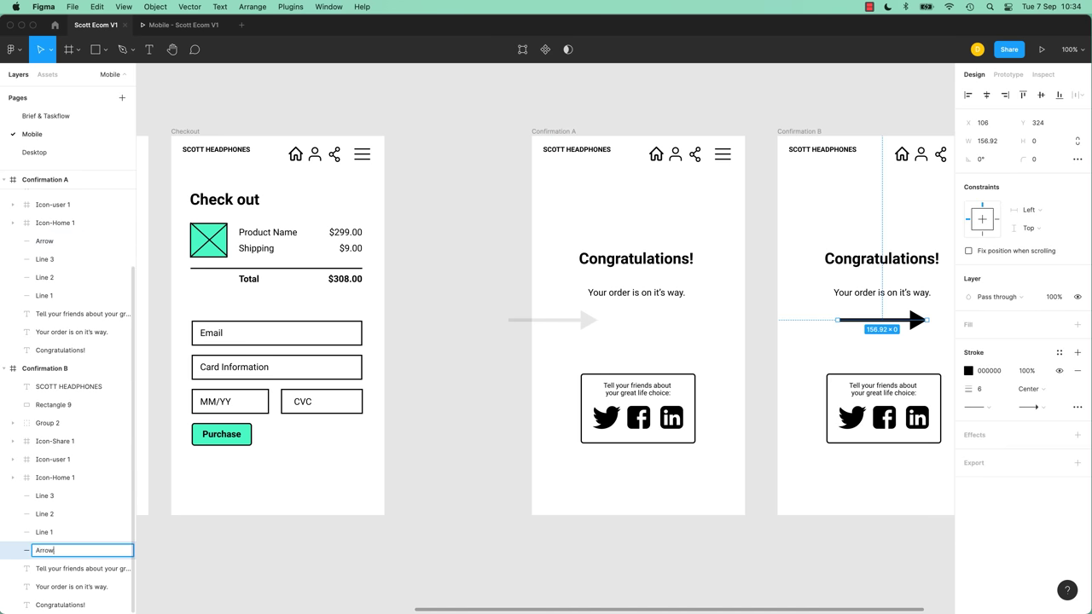
key(Return)
click(175, 26)
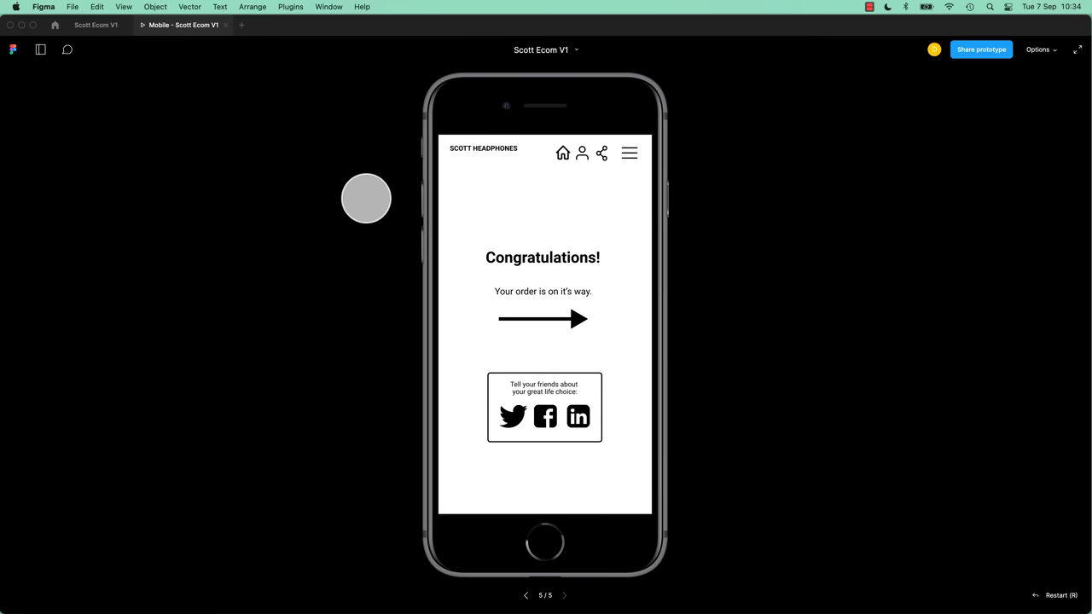
click(667, 289)
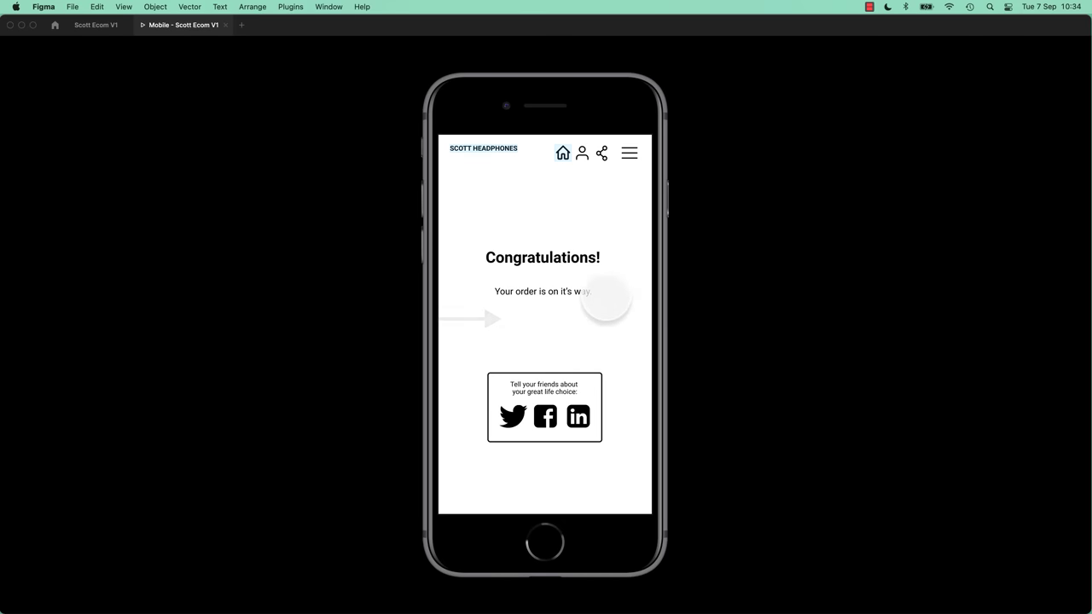
click(95, 25)
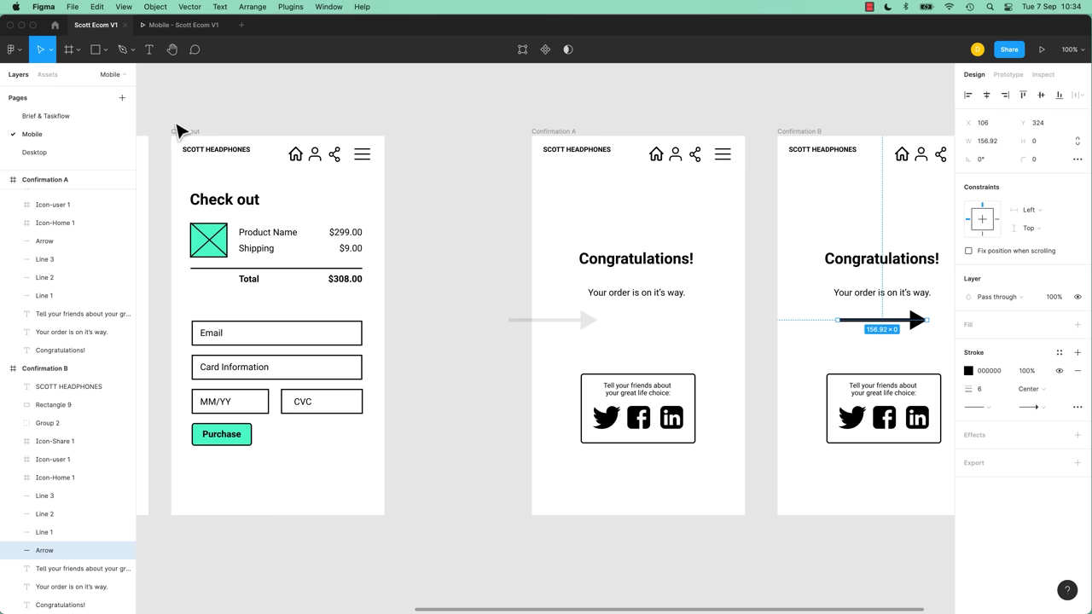
Restore Confirmation A's arrow to 100% opacity.
click(539, 325)
click(1054, 297)
text(100)
key(Return)
click(474, 366)
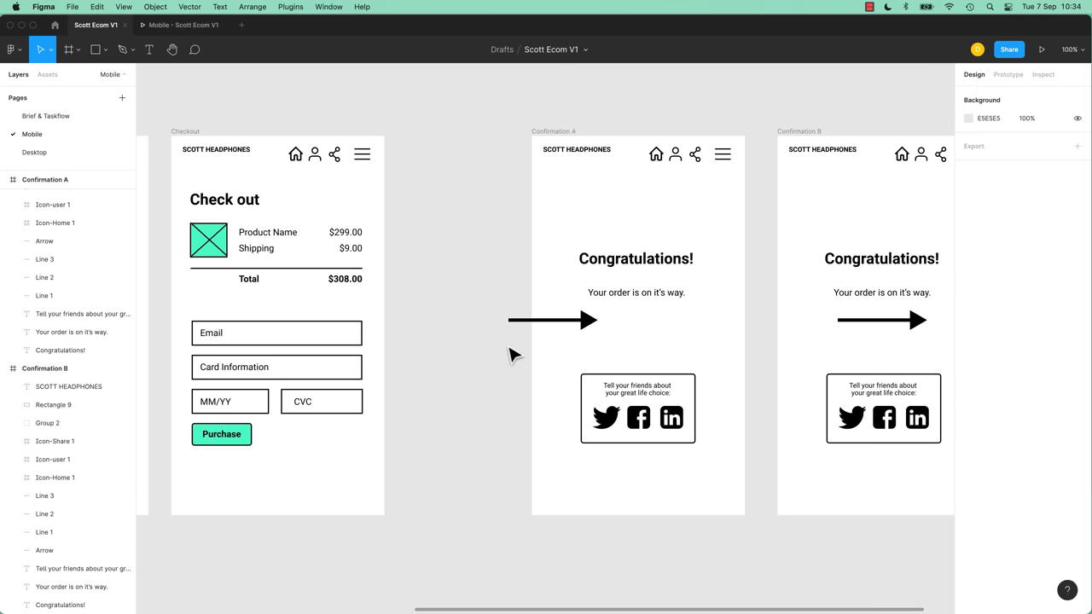
Play the prototype from Checkout and press Purchase to test the arrow transition.
click(198, 137)
click(1041, 49)
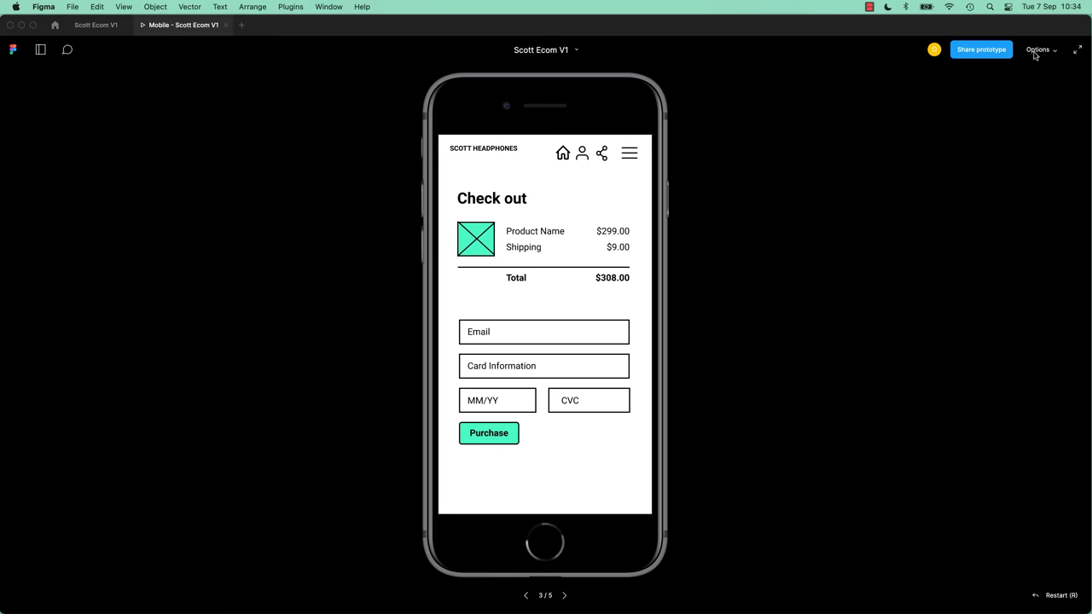
click(498, 437)
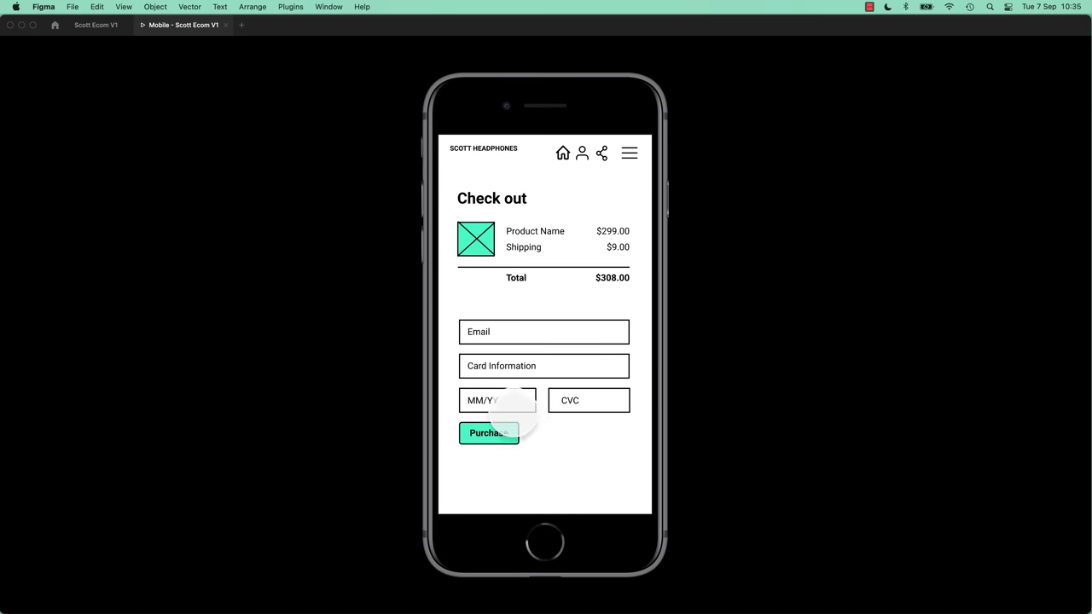
click(493, 434)
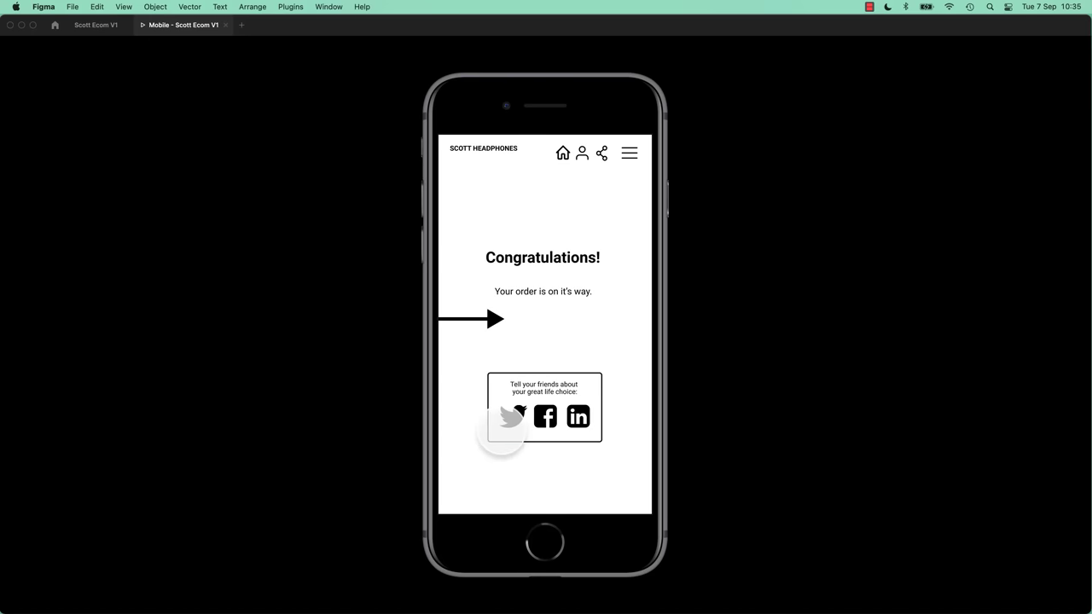
click(96, 24)
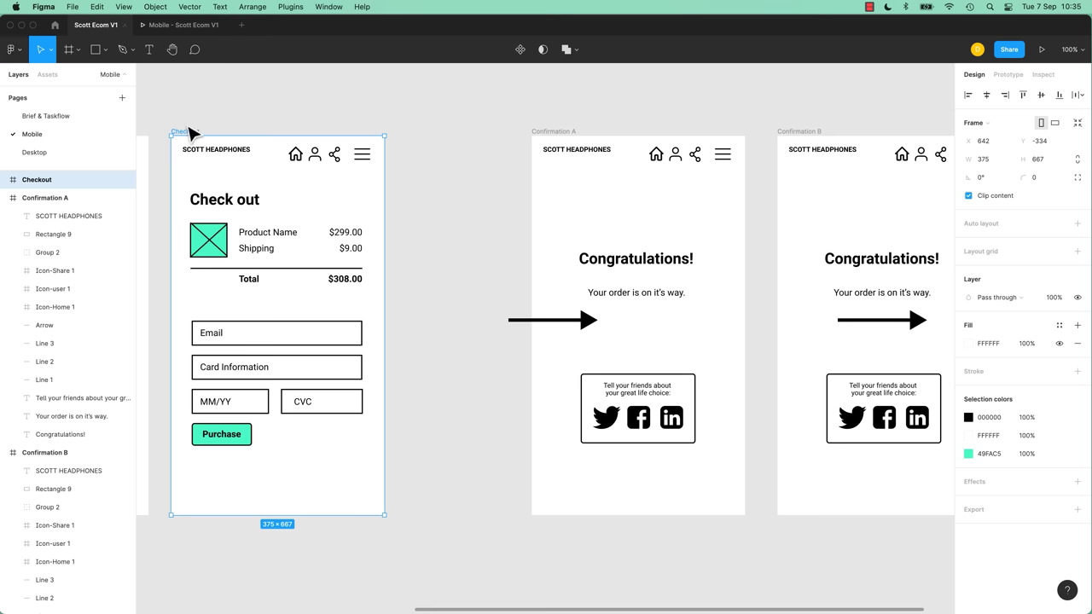
Change the Purchase button's transition to Confirmation A to Instant.
click(1012, 77)
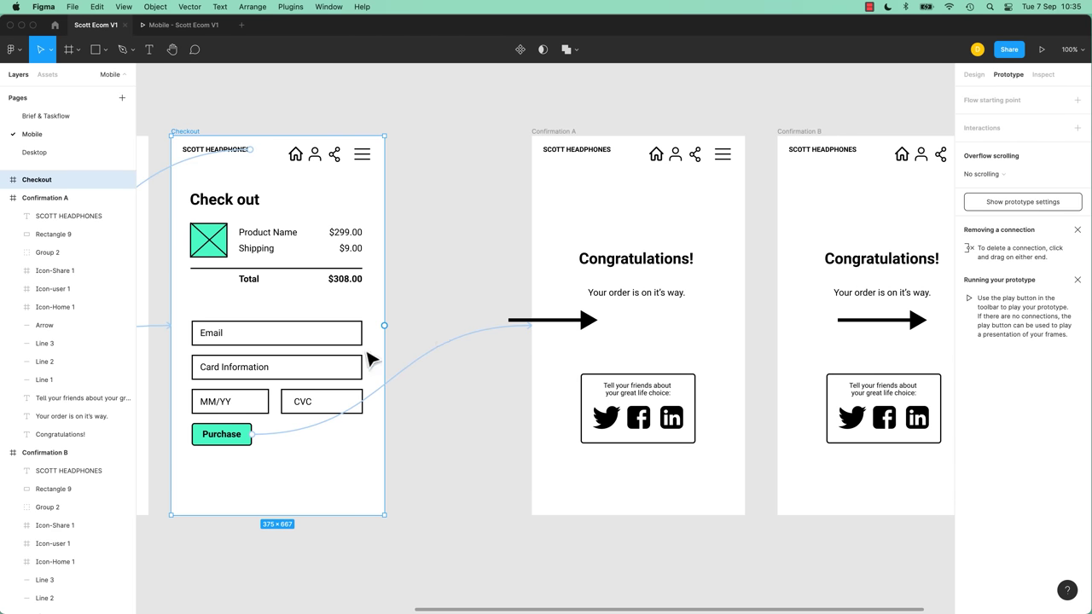
click(271, 436)
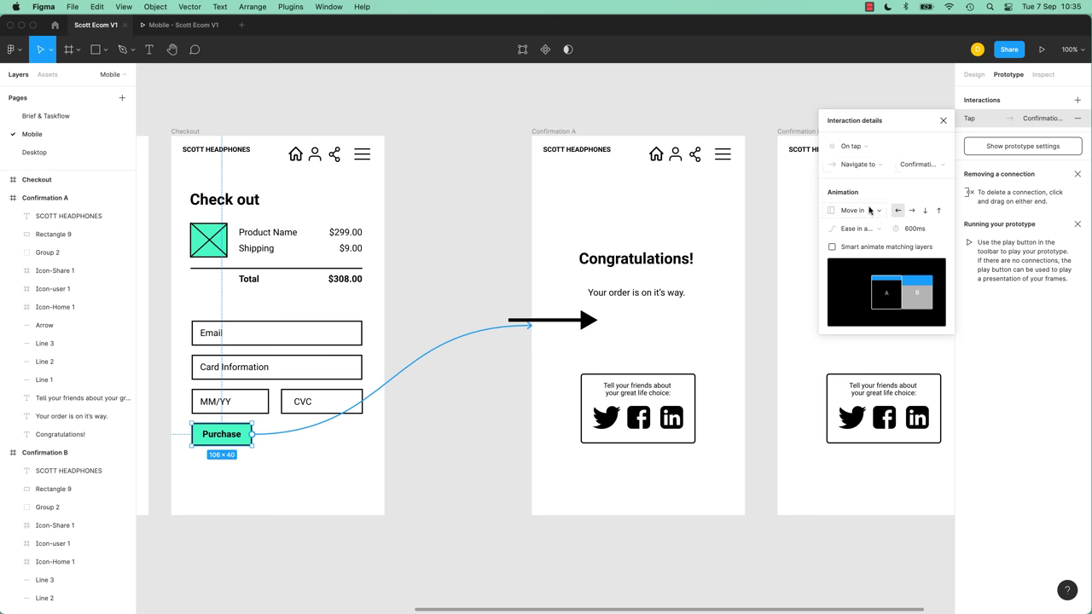
click(870, 210)
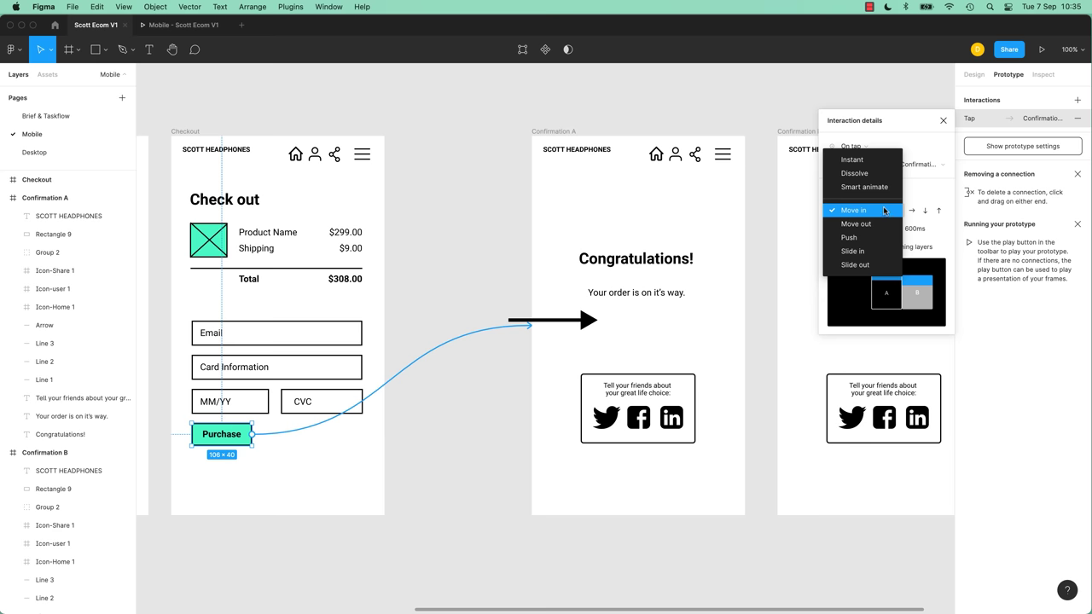
click(853, 161)
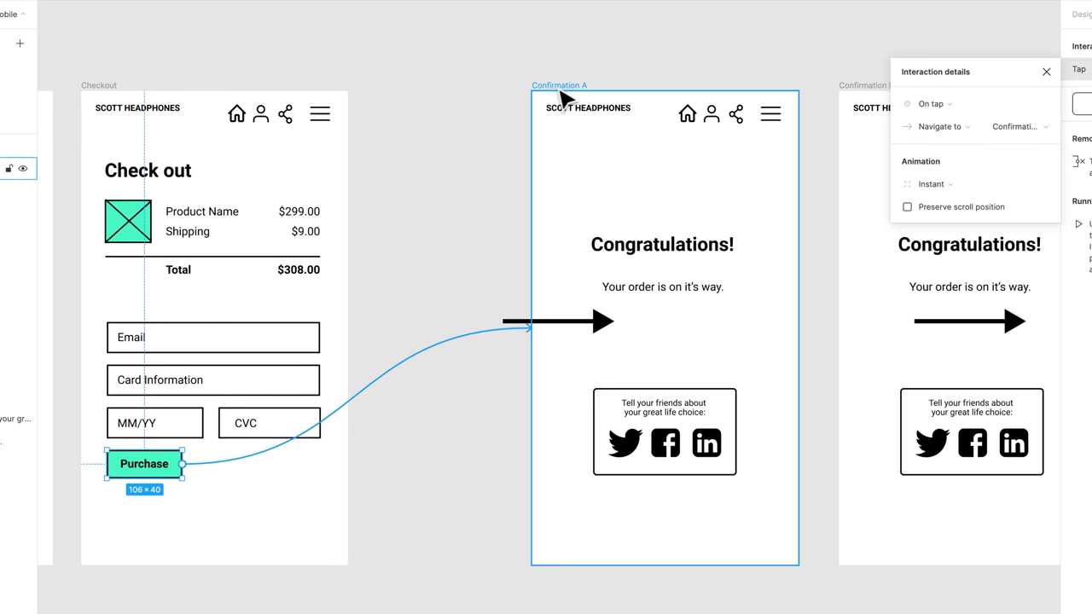
Turn on Clip content for the Confirmation A frame.
click(559, 85)
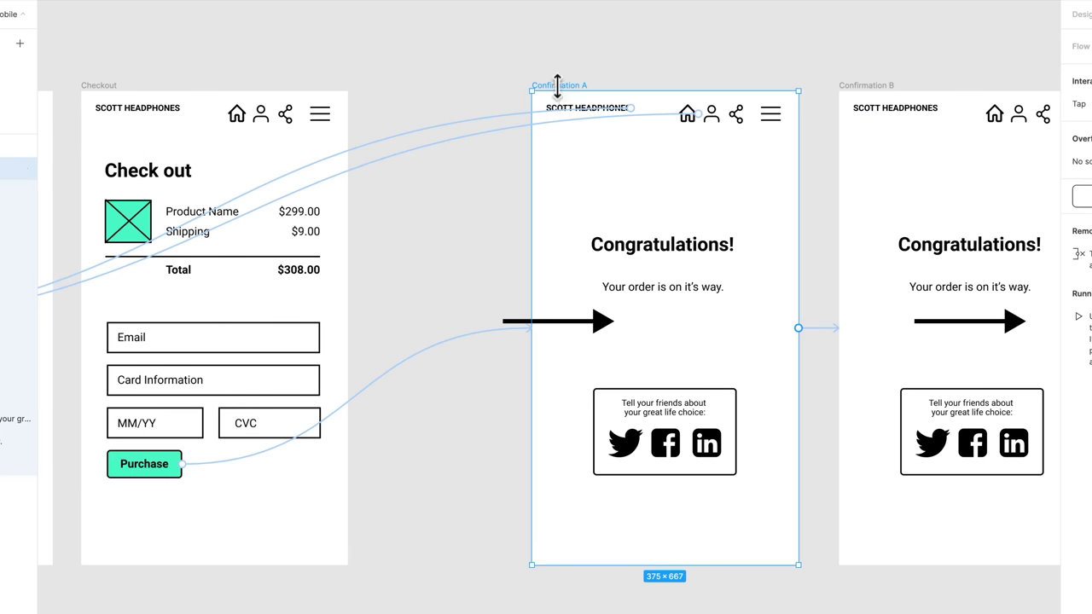
click(1081, 19)
click(1078, 166)
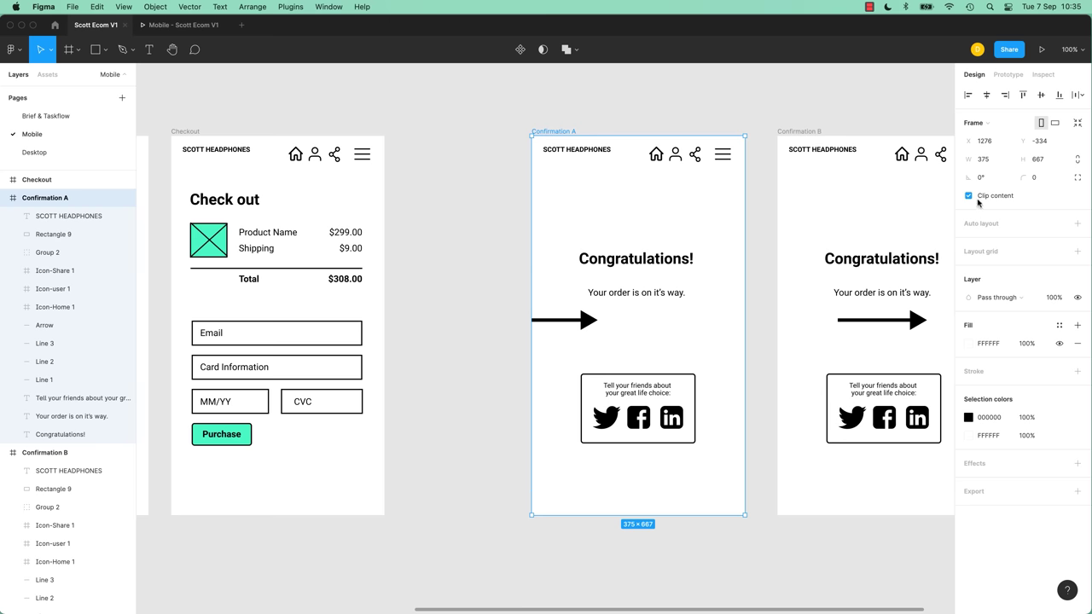
Park the Arrow past Confirmation A's left edge inside the frame and preview the checkout flow.
drag(576, 325, 525, 335)
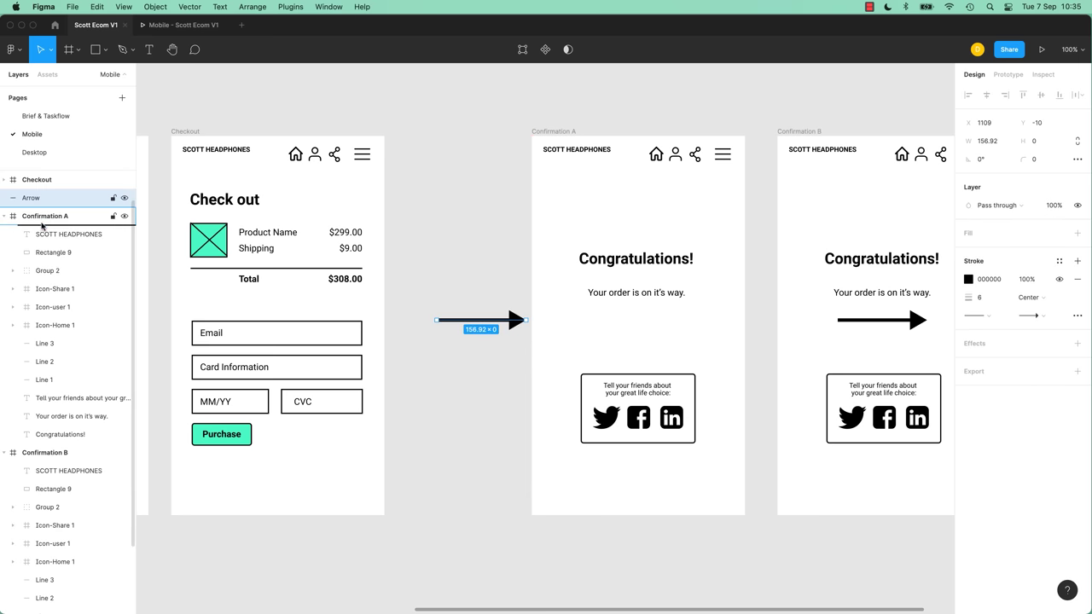
drag(41, 225, 44, 229)
click(185, 27)
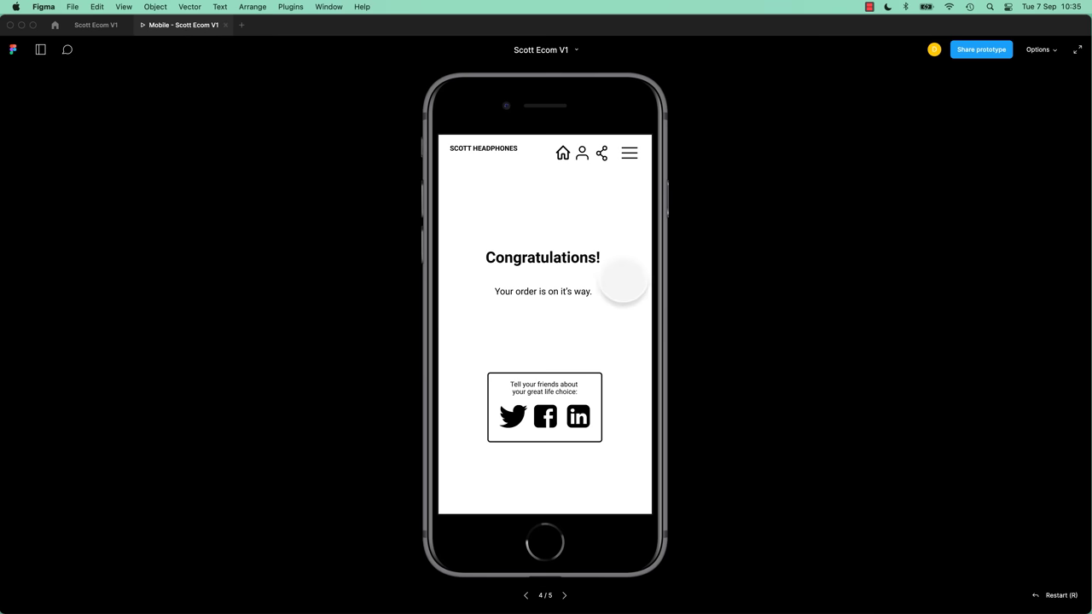
key(Left)
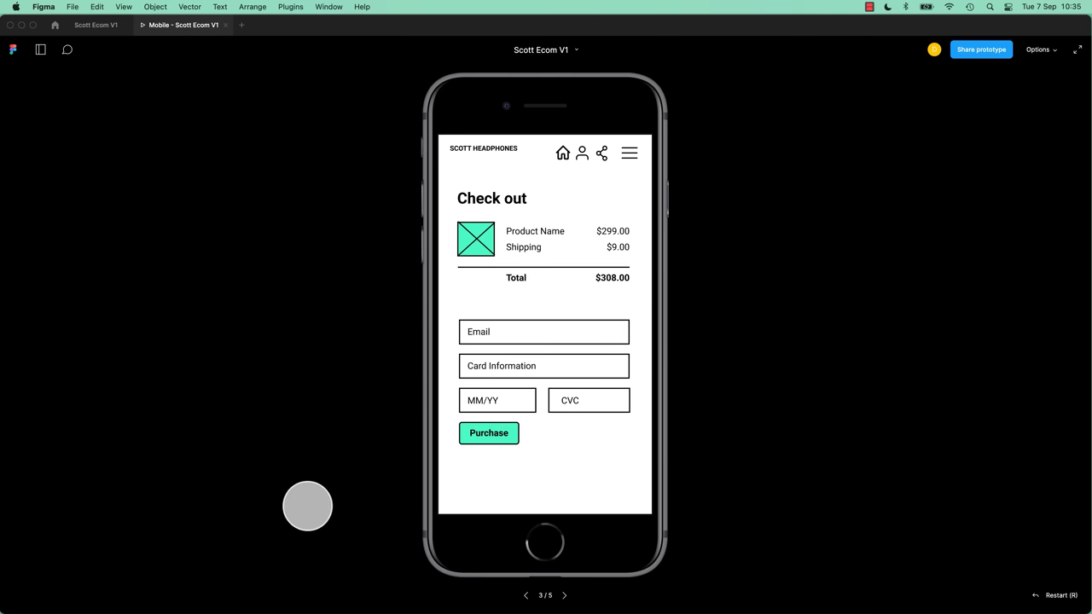
click(496, 432)
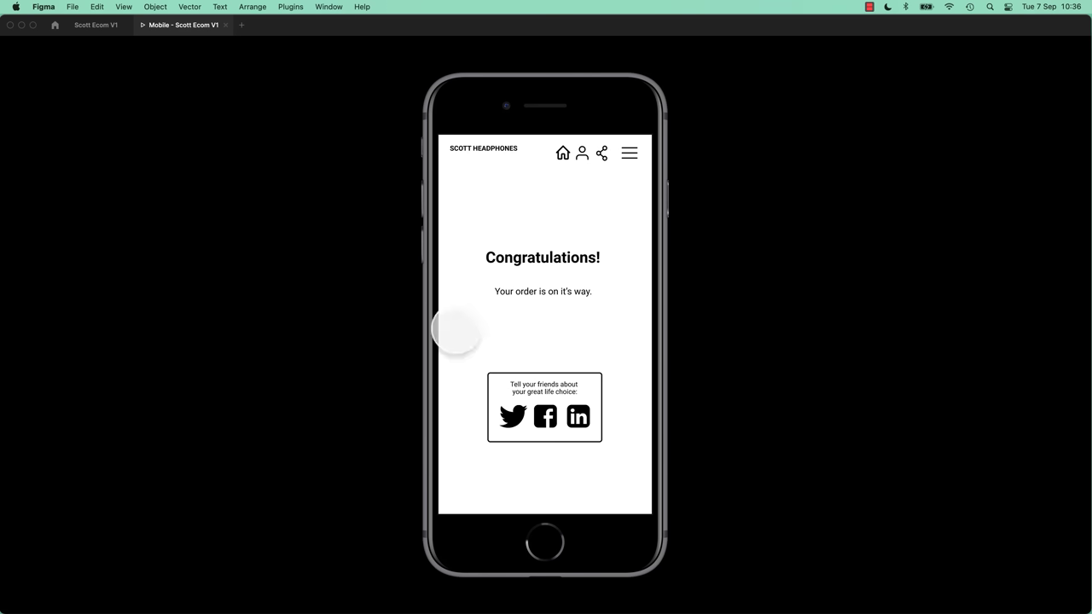
click(538, 340)
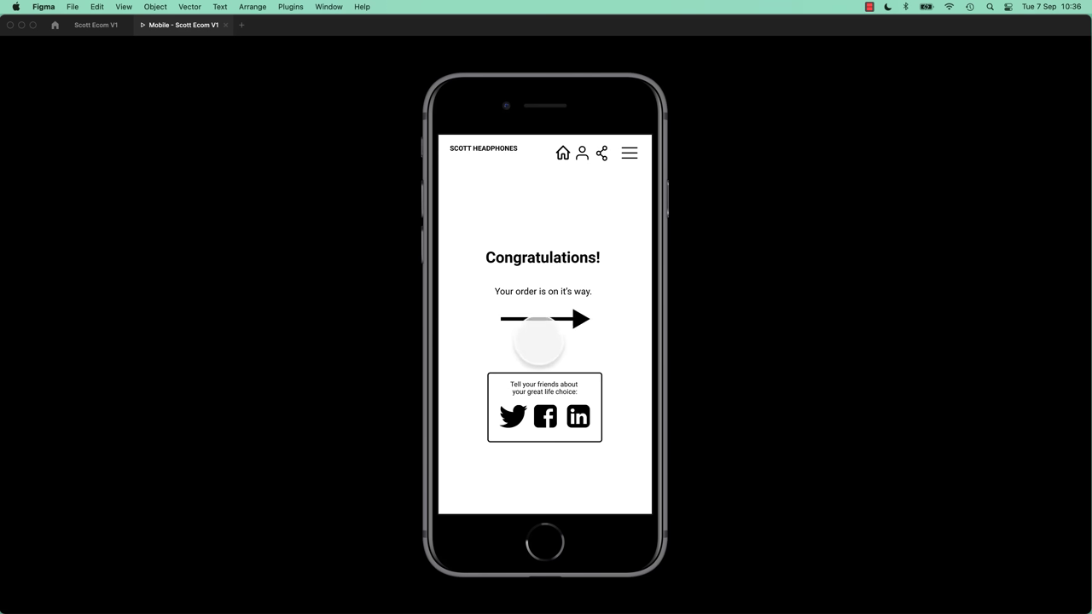
click(95, 25)
Change Confirmation A's transition trigger from On tap to After delay of 1ms.
click(509, 126)
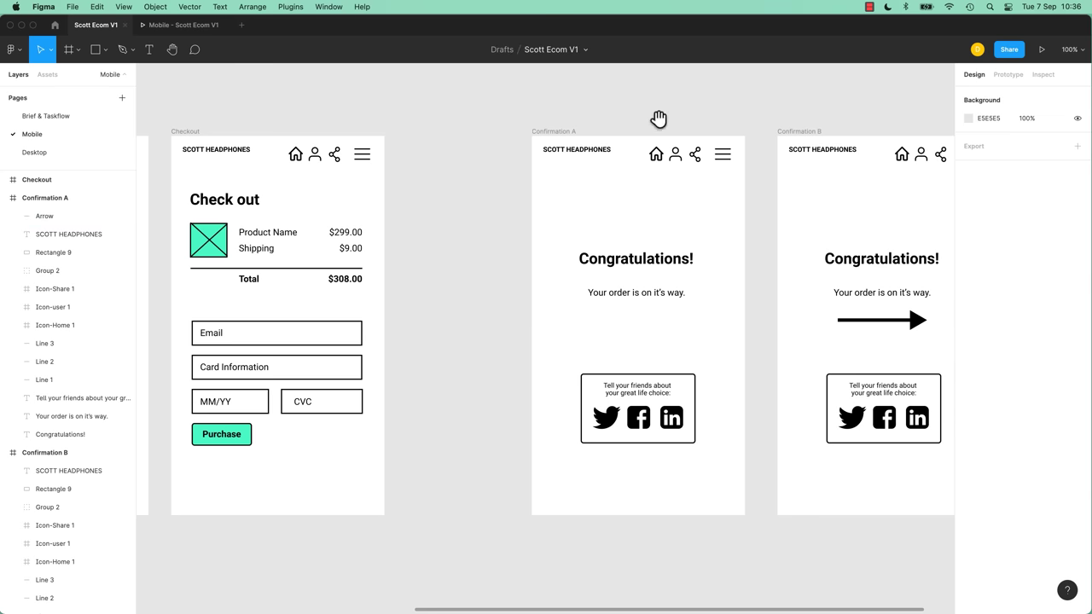
scroll(658, 117, right, 5)
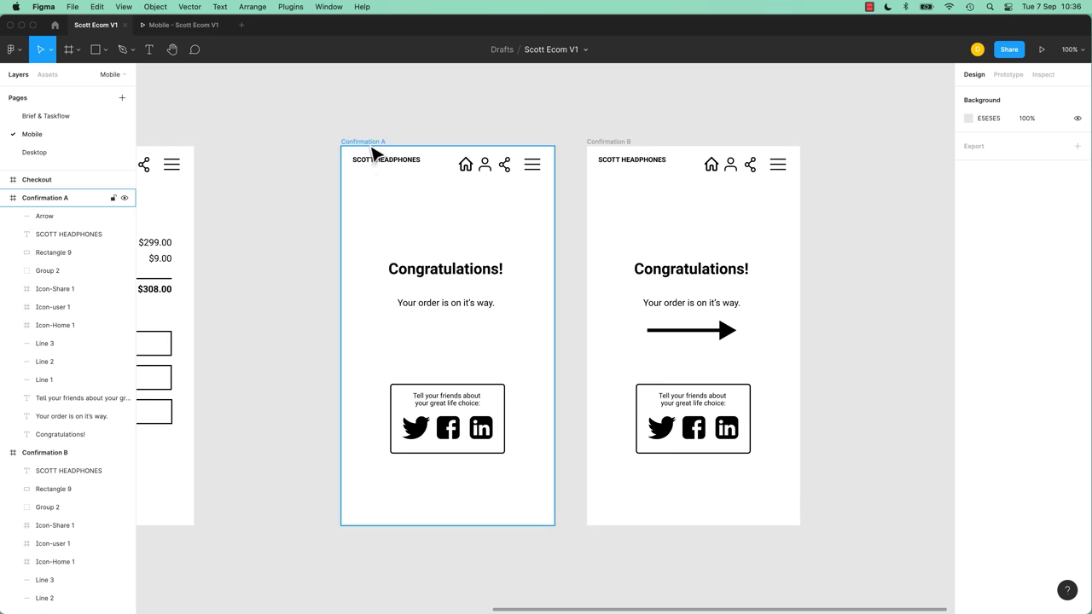
scroll(419, 199, left, 3)
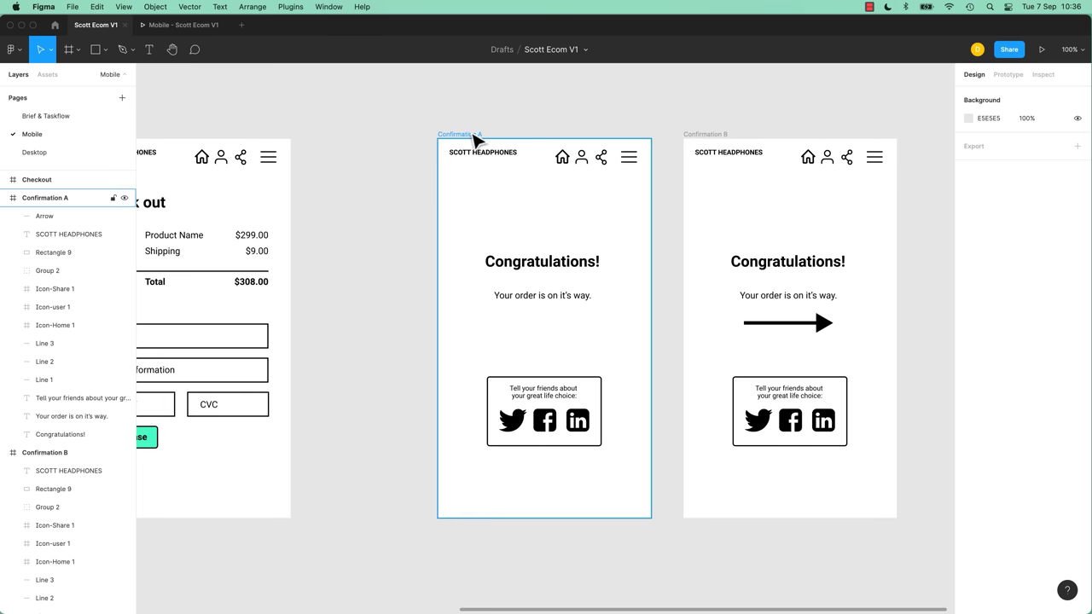
click(465, 138)
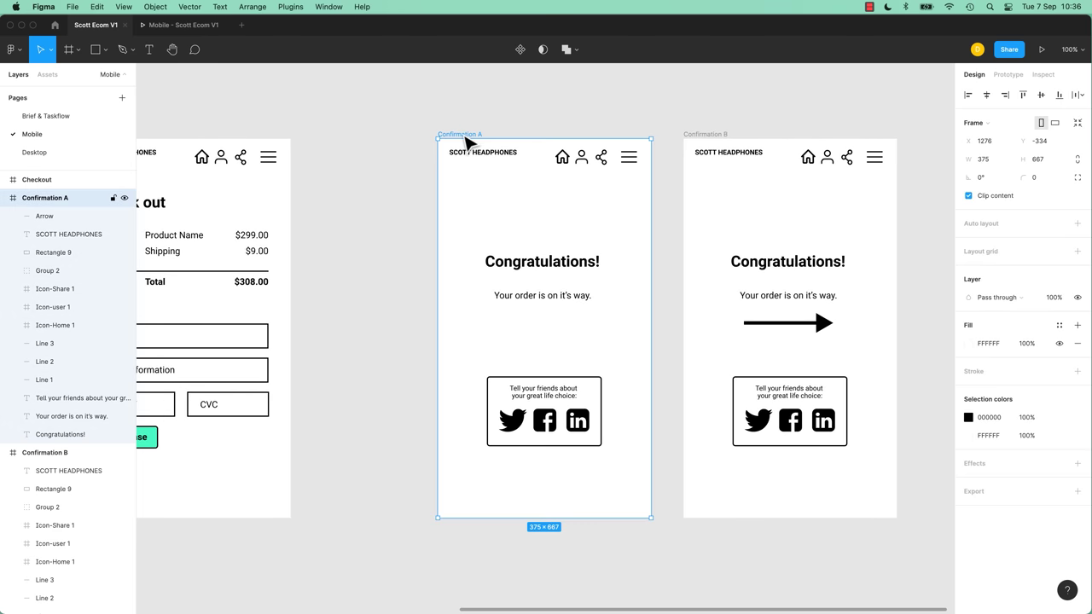
click(1007, 75)
click(672, 330)
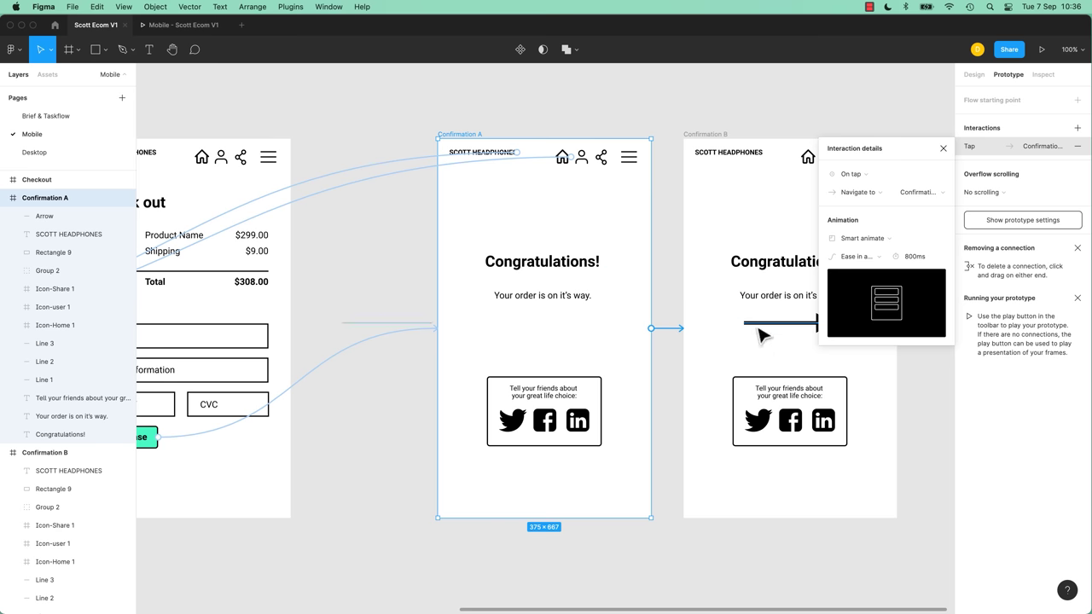
click(857, 176)
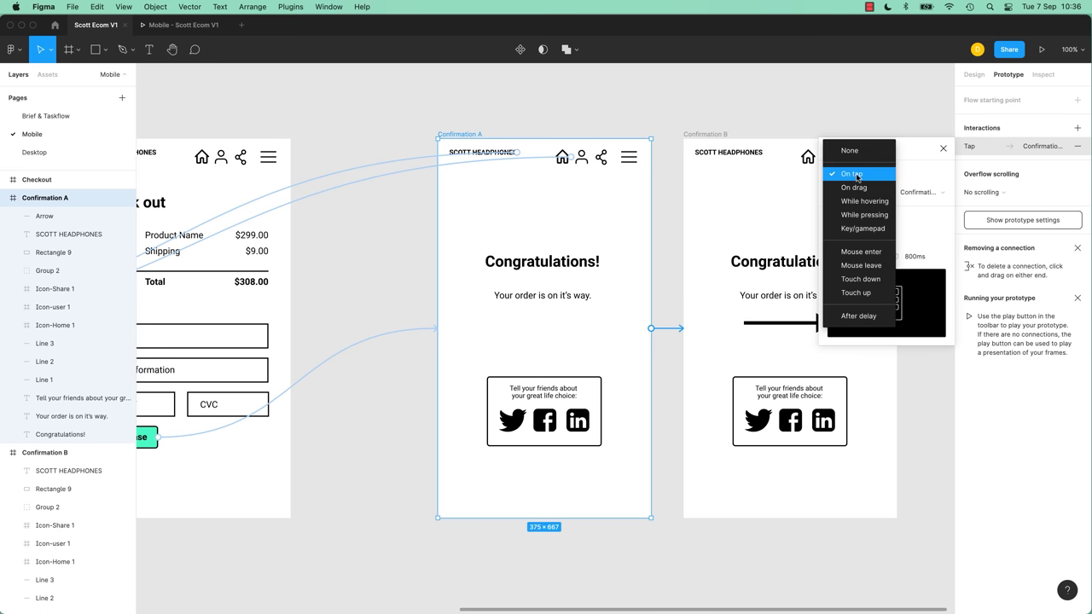
click(850, 318)
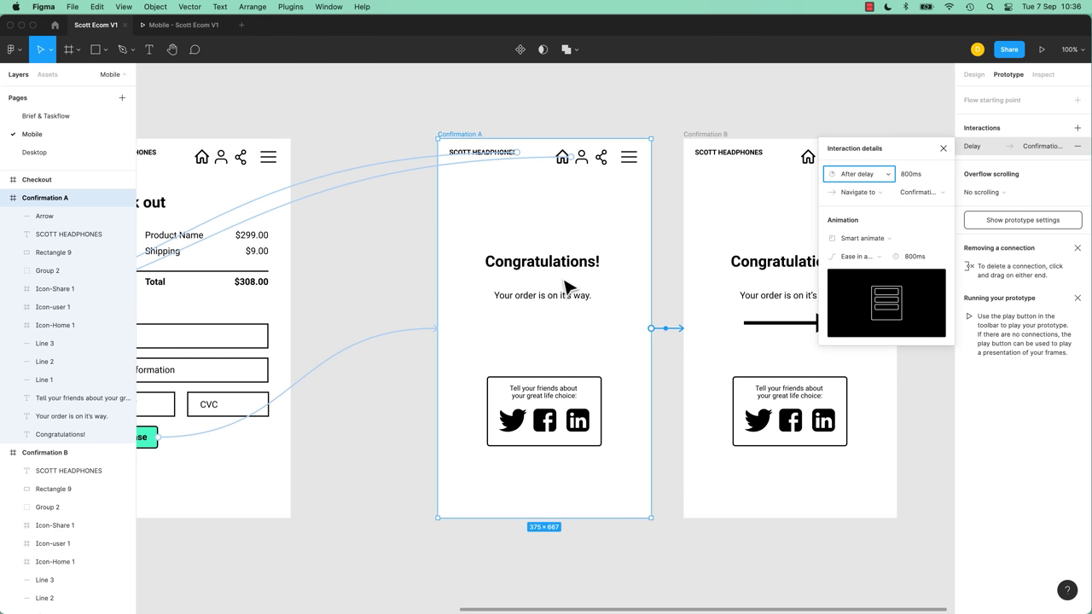
click(910, 178)
text(1ms)
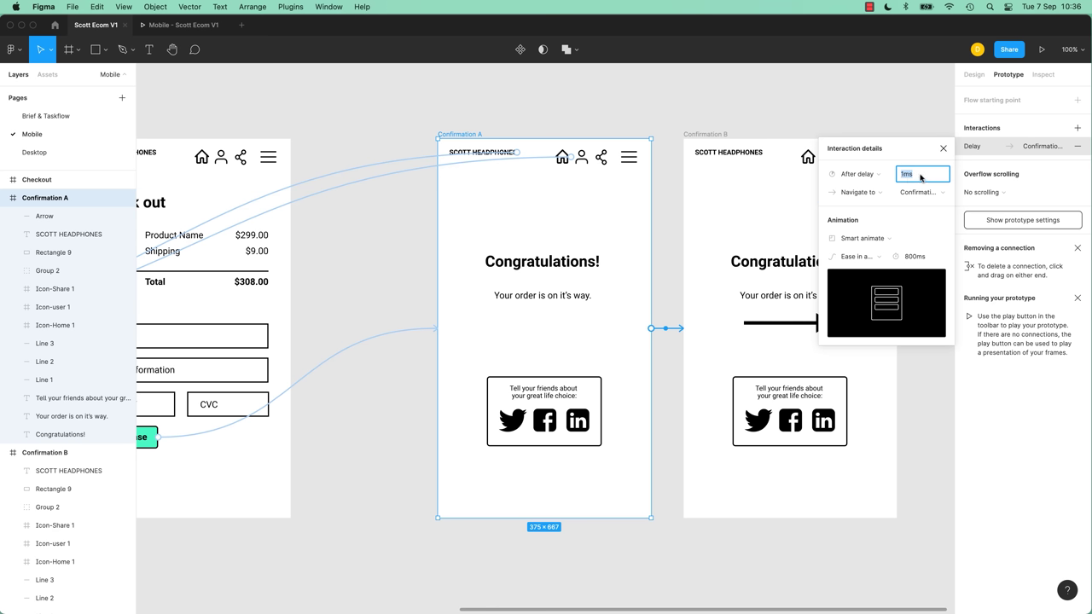
key(Tab)
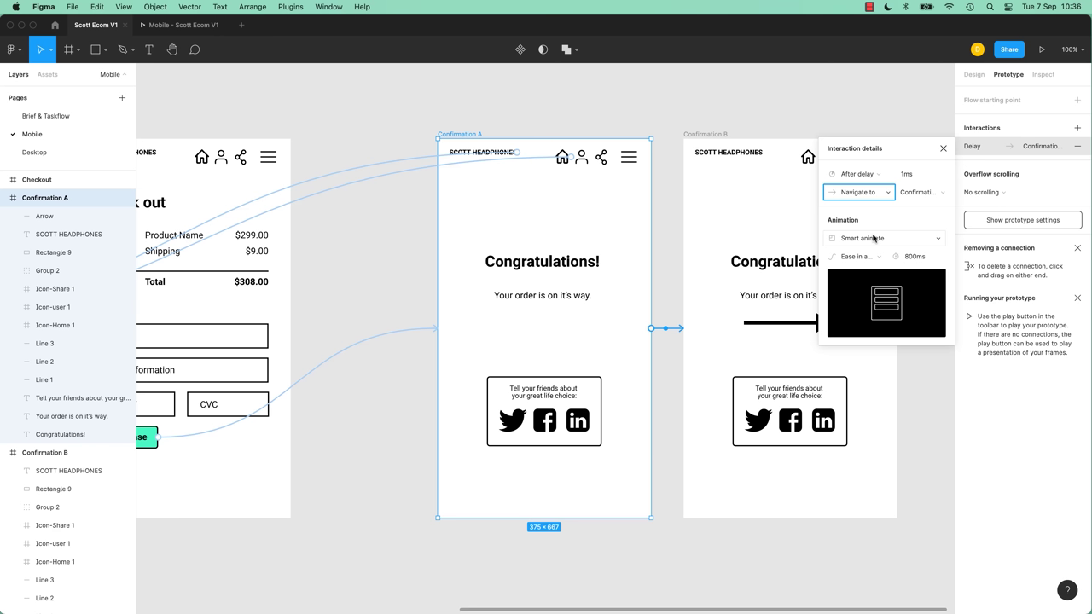
Test Purchase in the prototype preview, then adjust the Confirmation A interaction's delay duration.
click(180, 25)
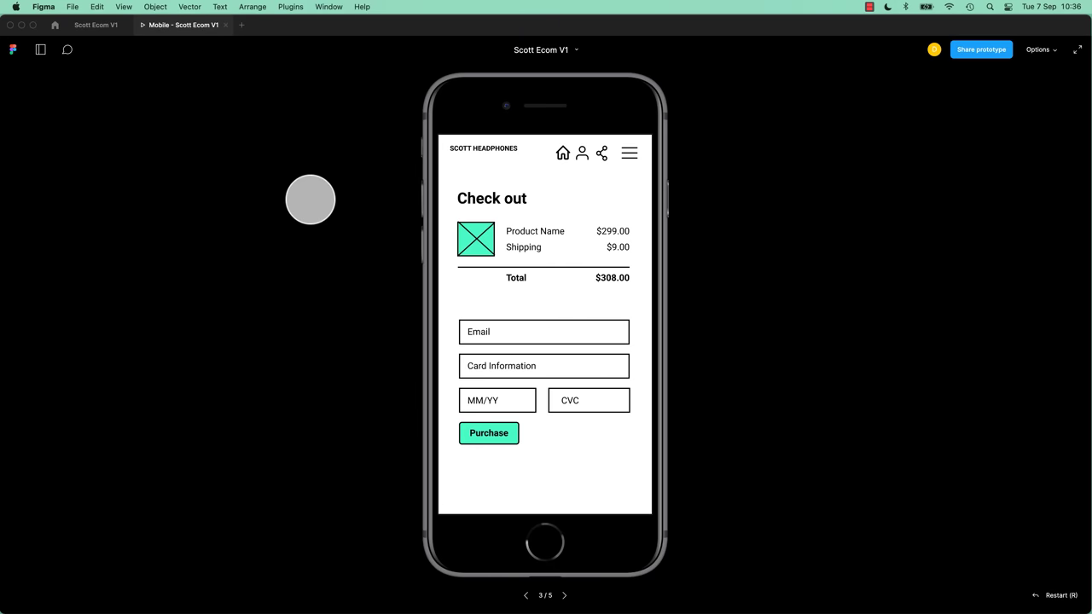
click(489, 434)
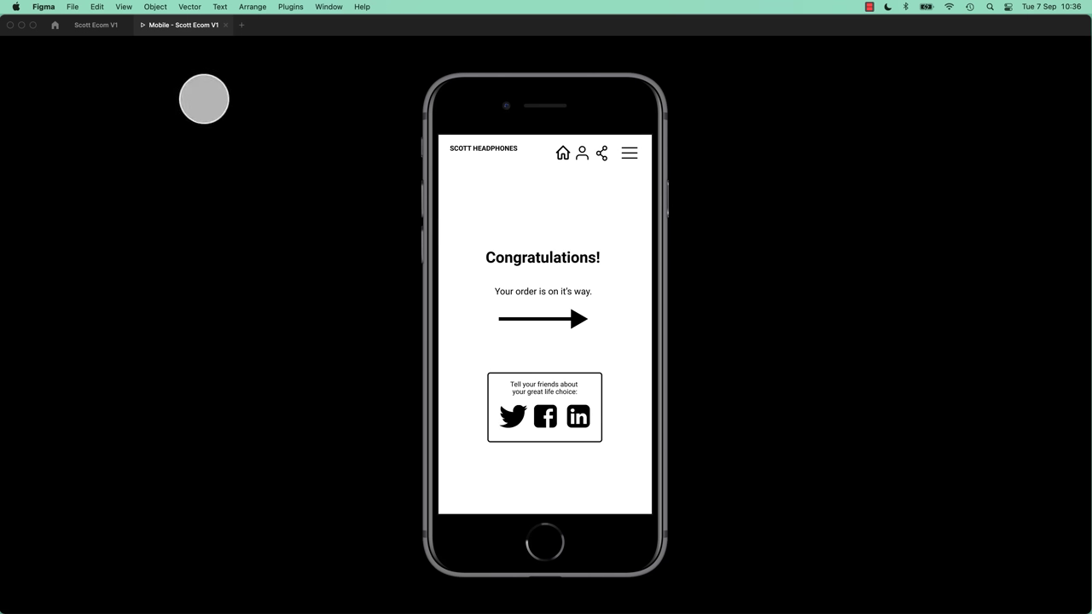
click(96, 25)
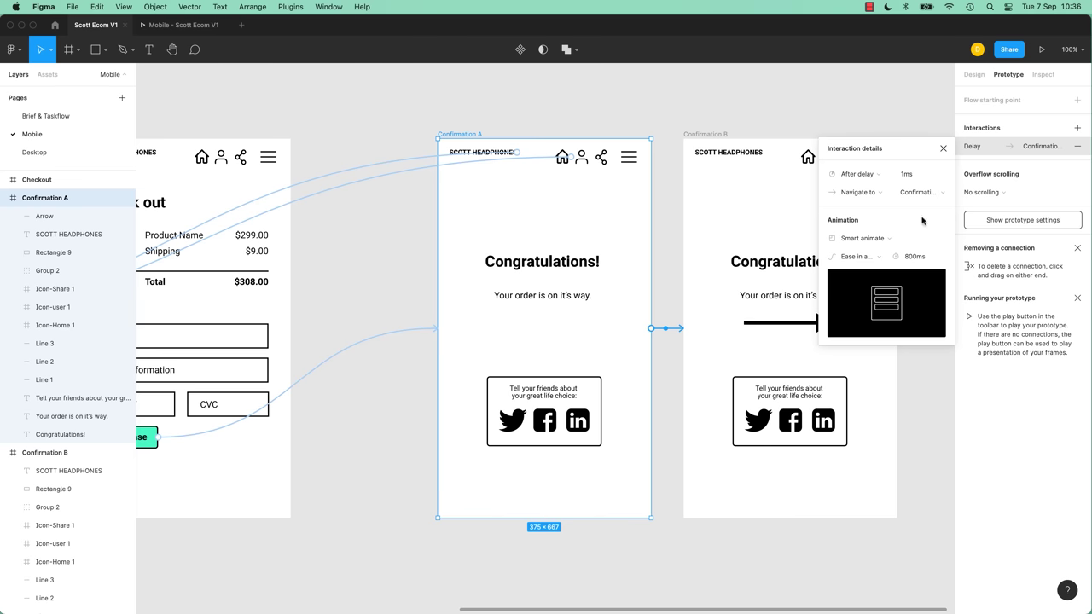
click(906, 175)
click(492, 128)
Replay the prototype from Checkout through Purchase to check the arrow slide-in, then close the preview.
click(203, 31)
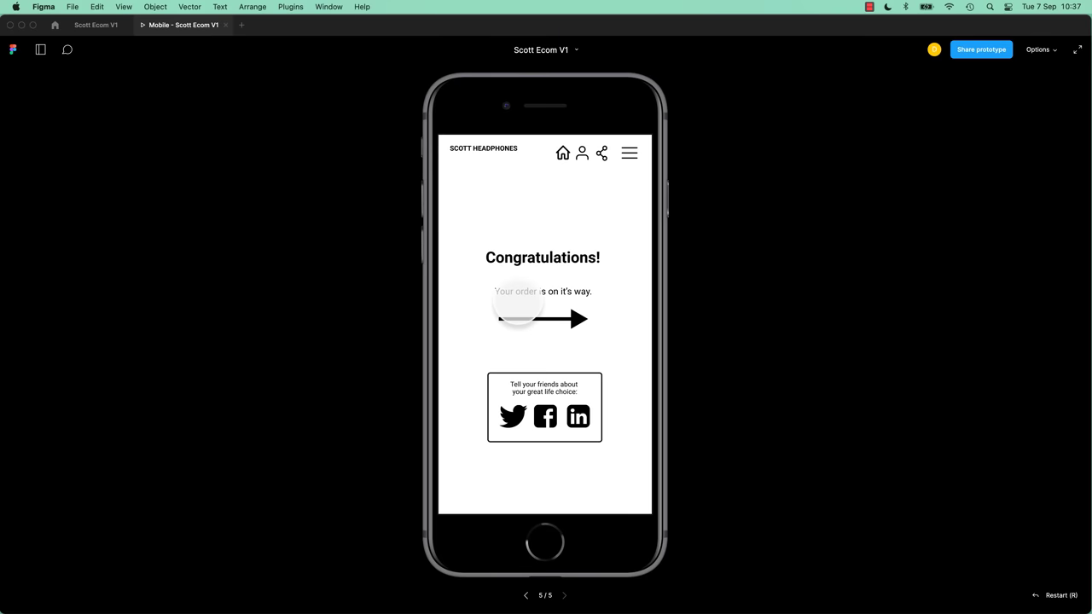
click(518, 303)
click(498, 428)
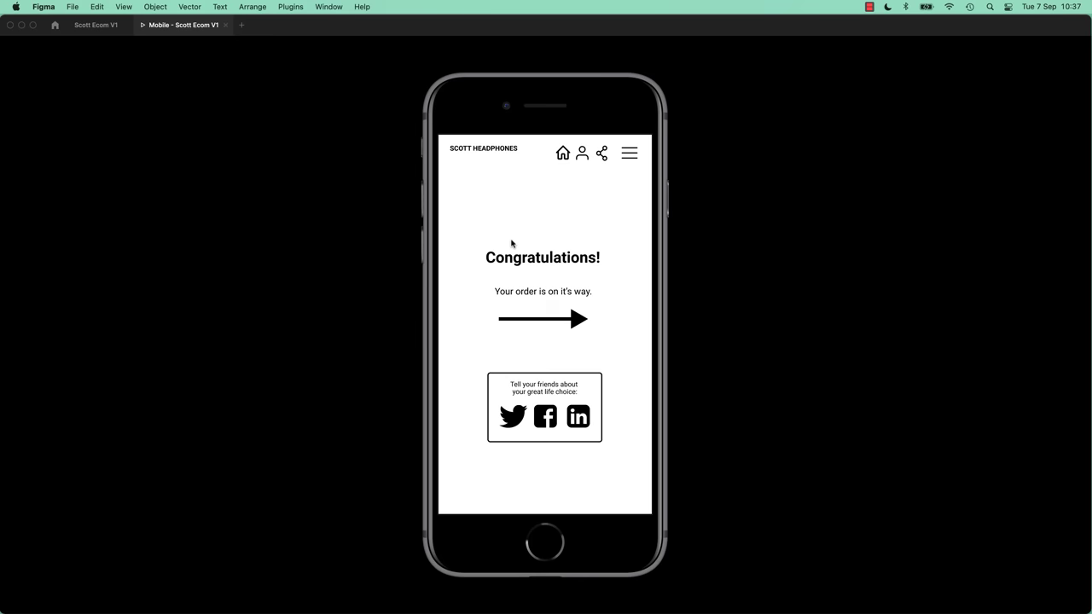
click(225, 25)
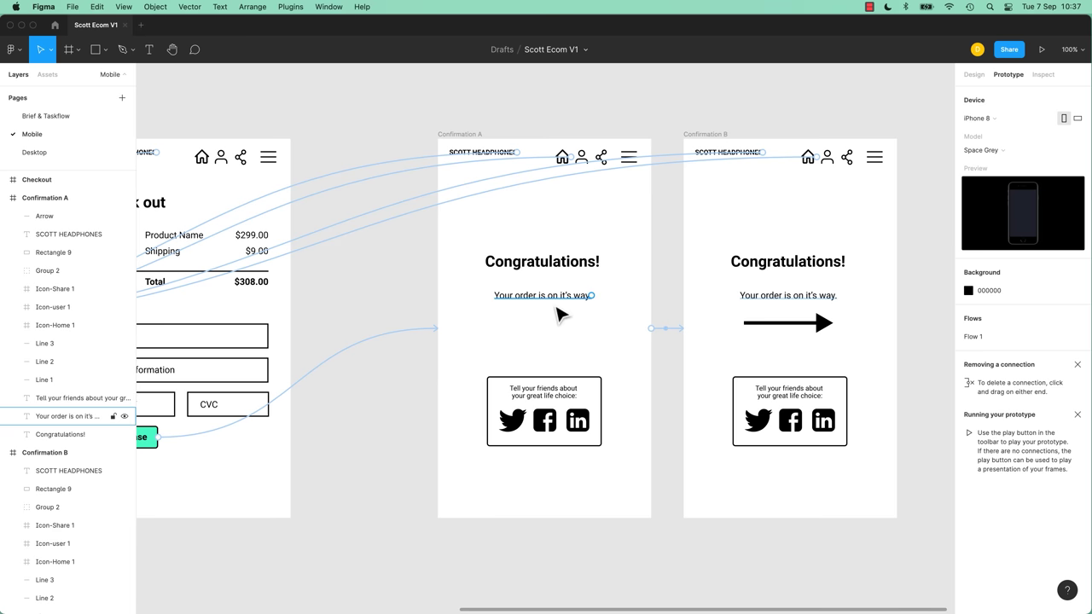
click(799, 328)
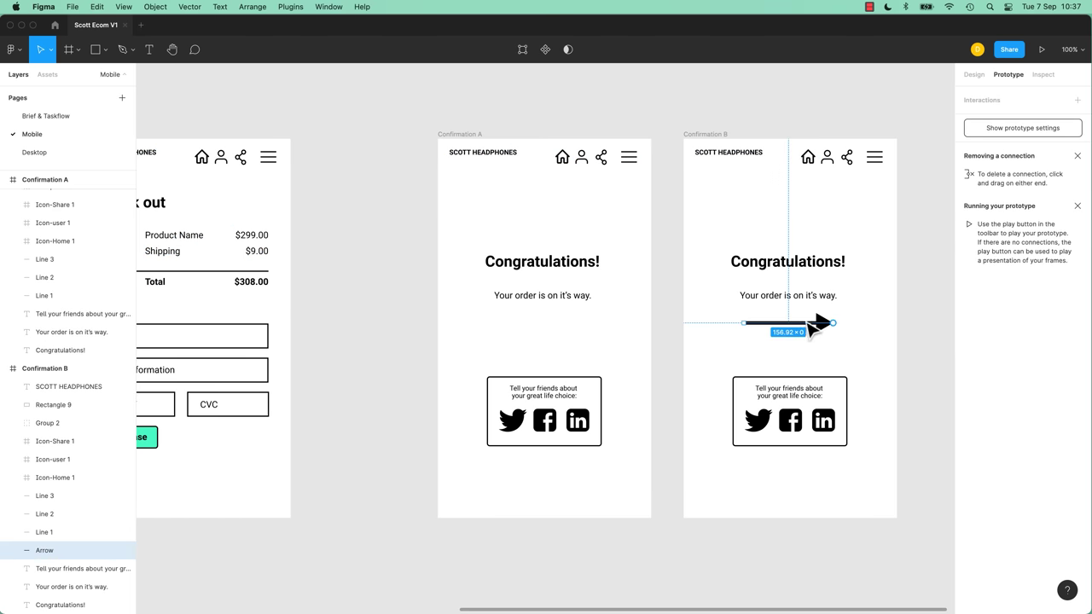
click(478, 139)
click(673, 330)
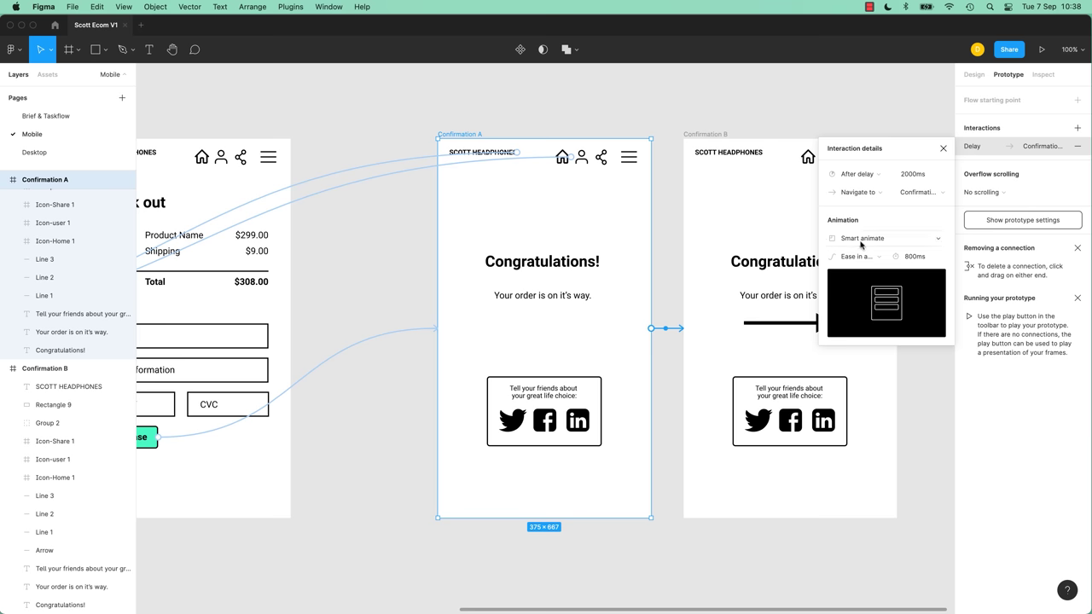
click(472, 143)
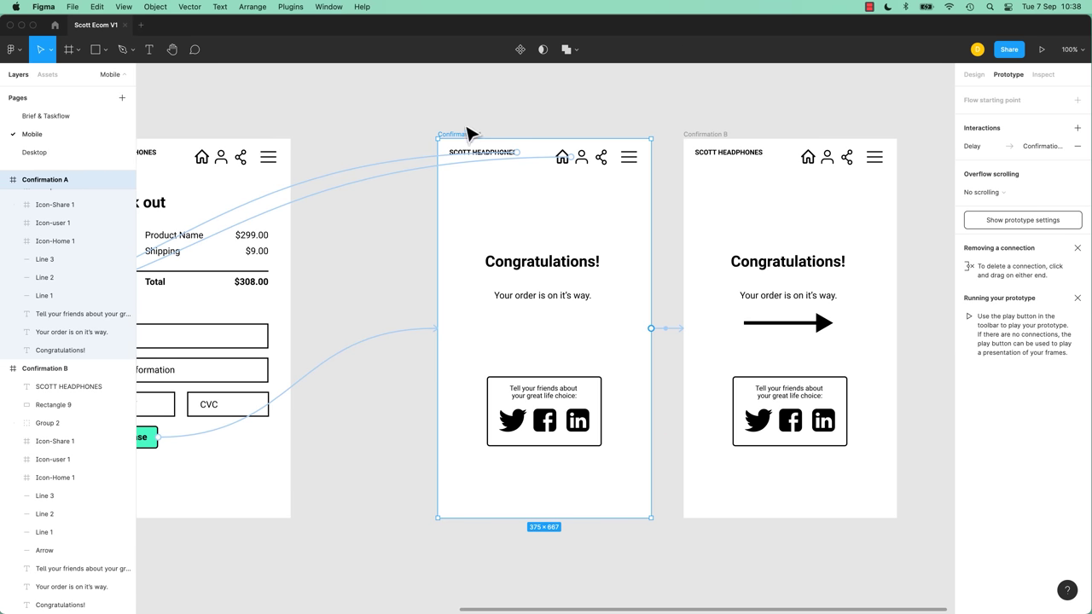
click(717, 141)
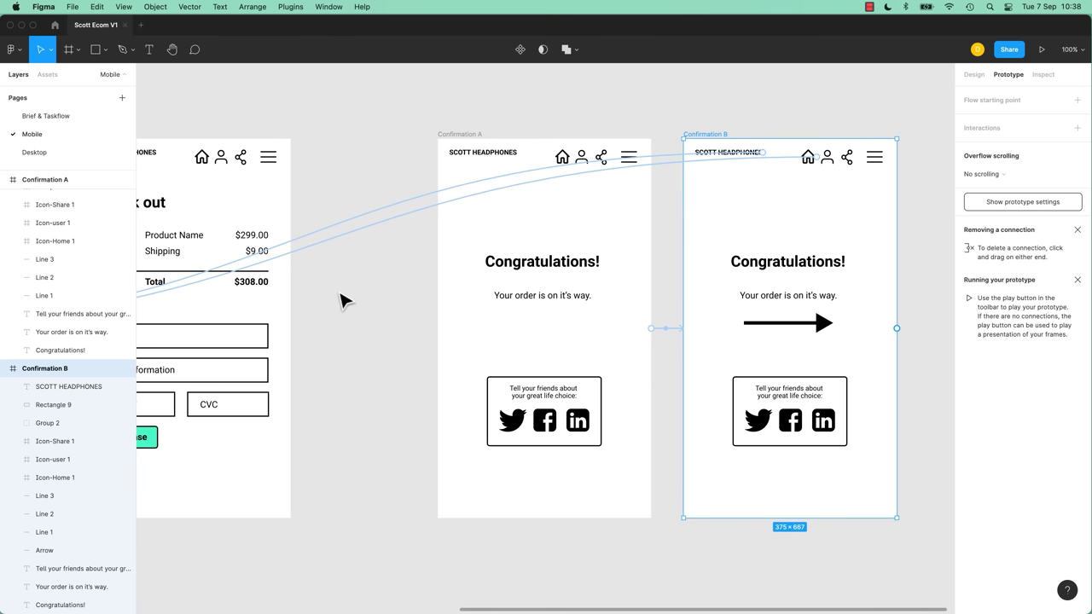
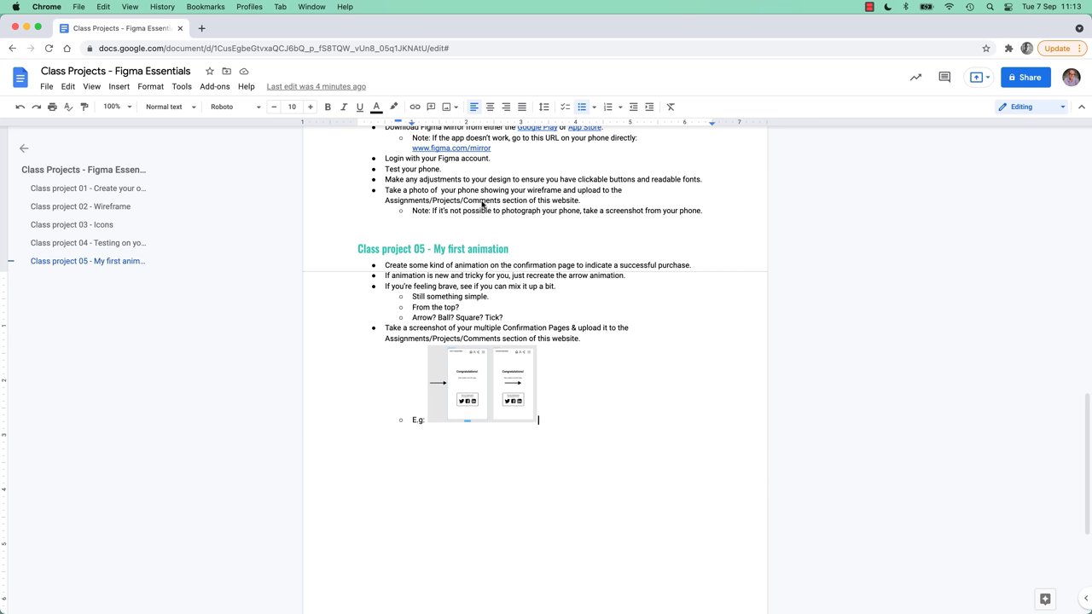
Back in Figma, keep the Triangle arrowhead on the Confirmation A arrow's stroke end point.
key(super+Tab)
click(338, 338)
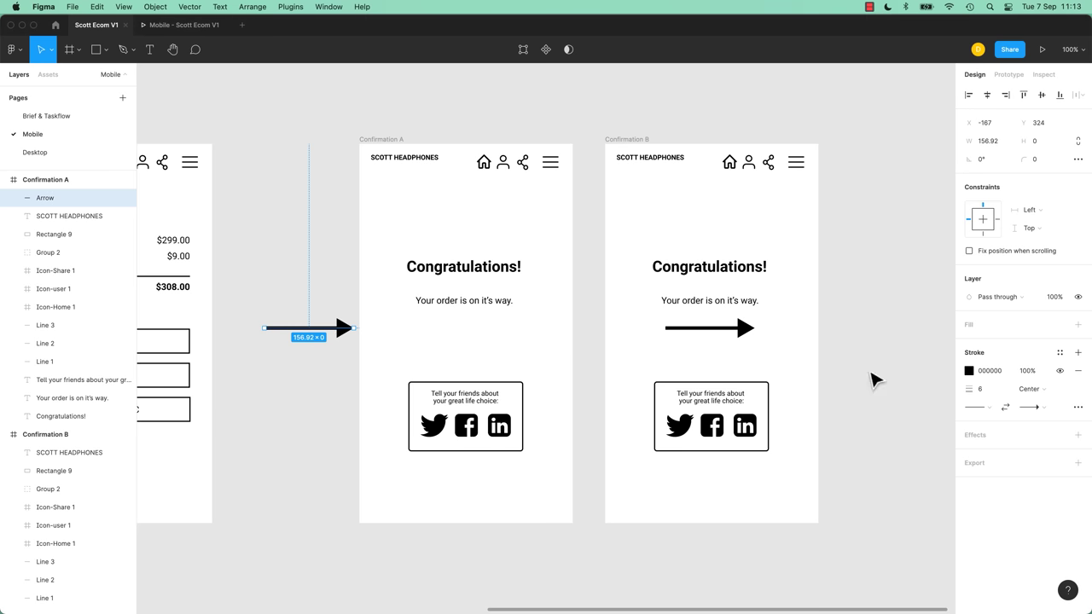
click(1035, 410)
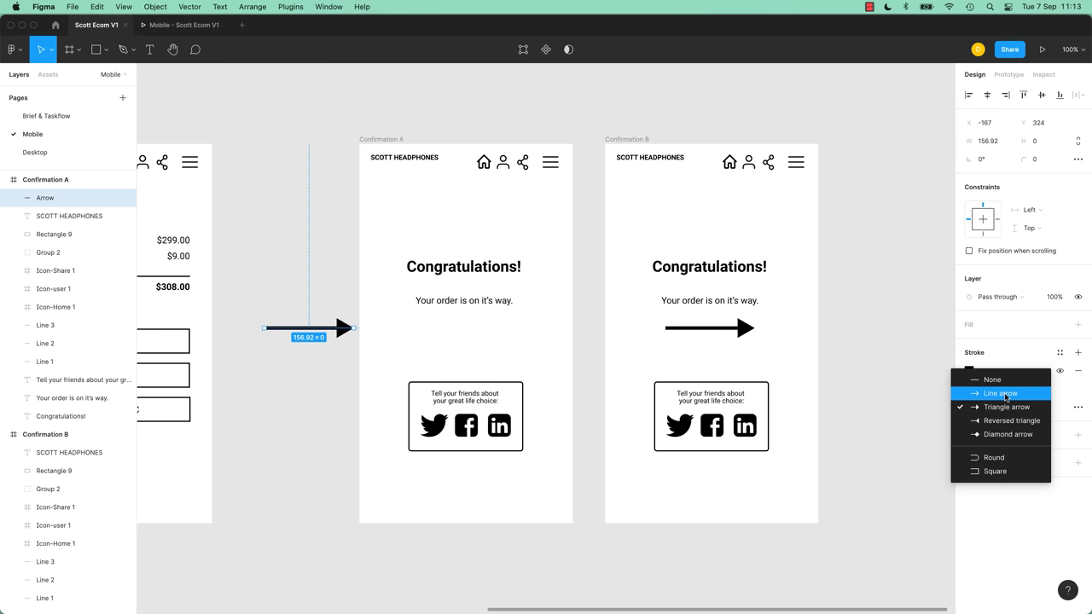
click(321, 442)
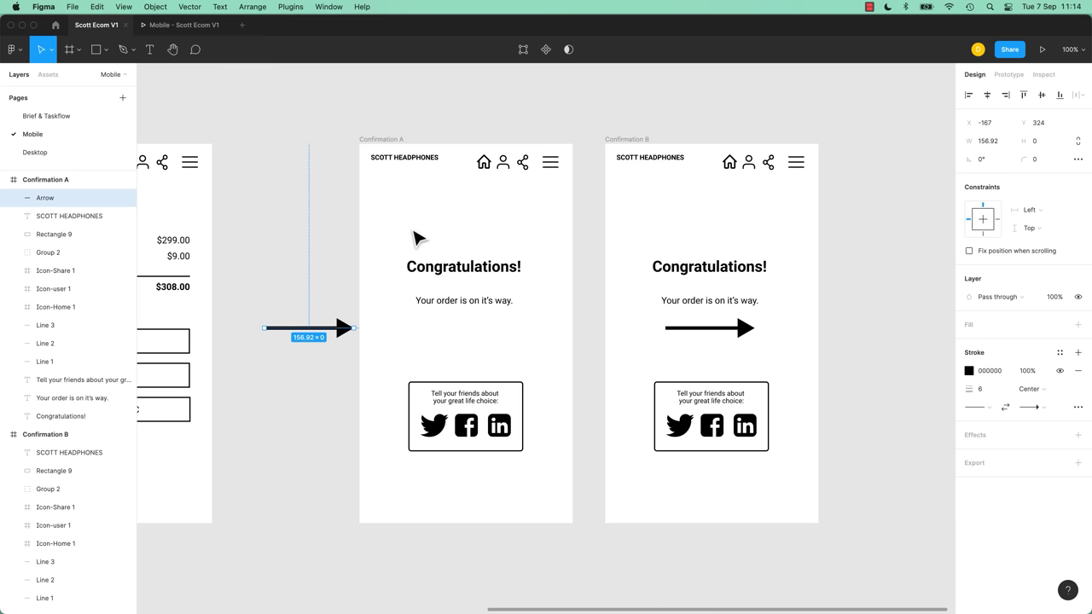
key(super+Tab)
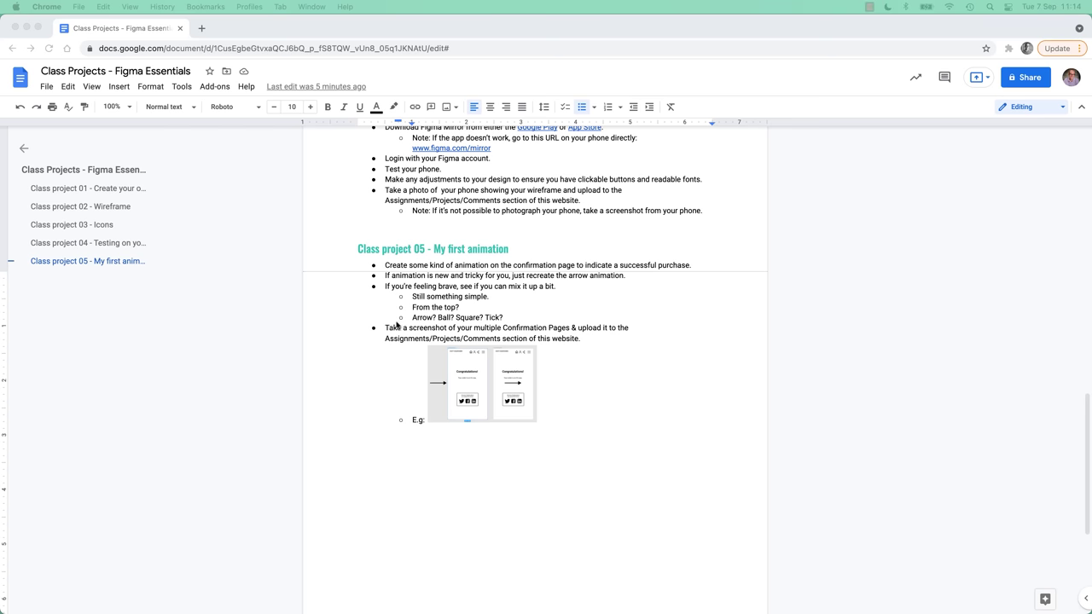
drag(411, 297, 496, 299)
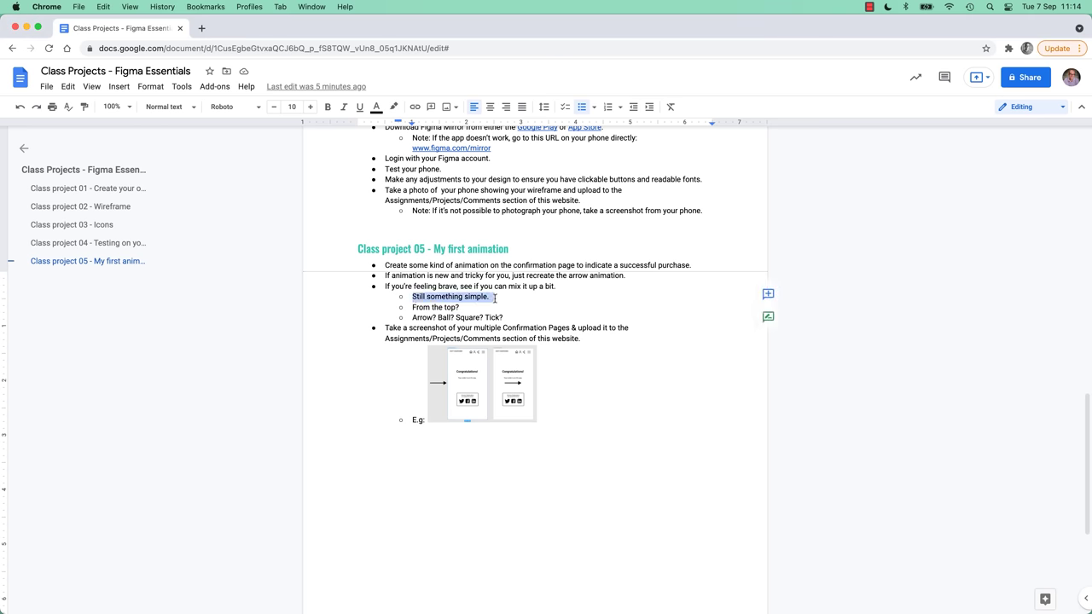
click(444, 317)
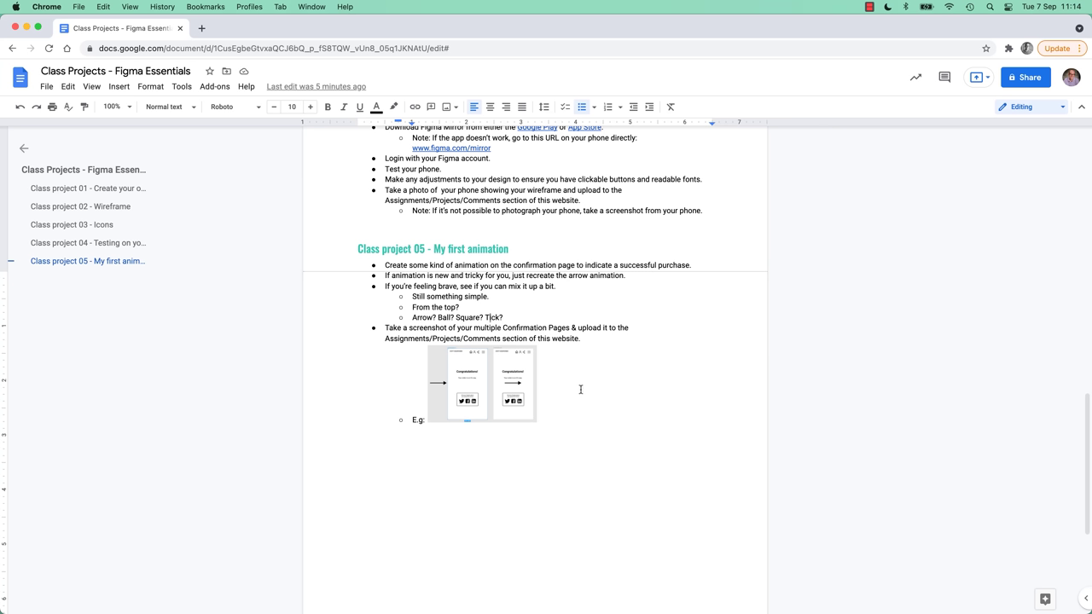
key(super+Tab)
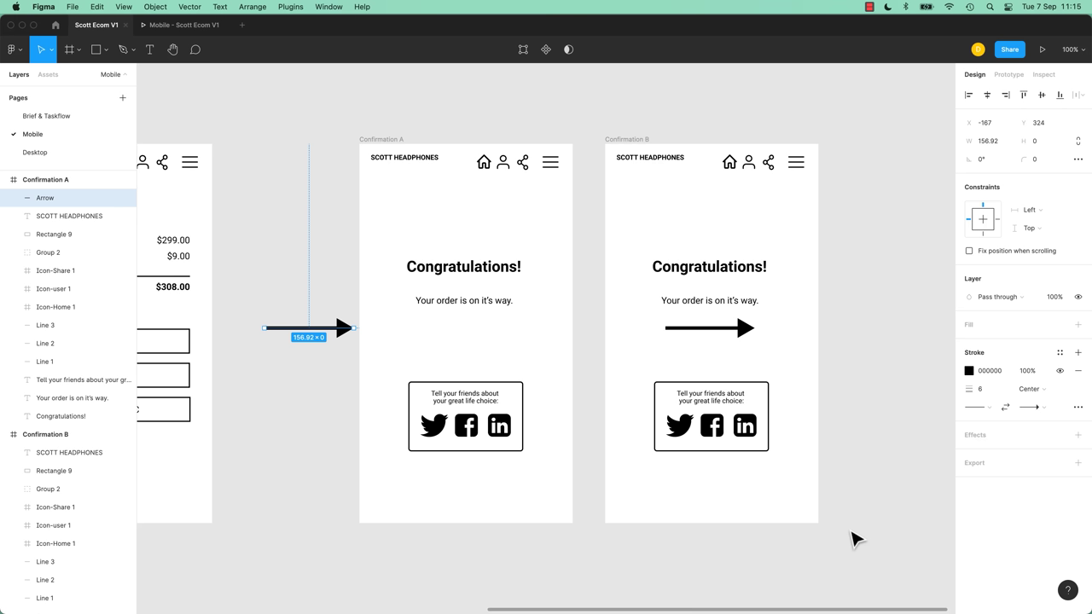
Replay the arrow animation on the confirmation screen in the Mobile - Scott Ecom V1 prototype.
click(167, 24)
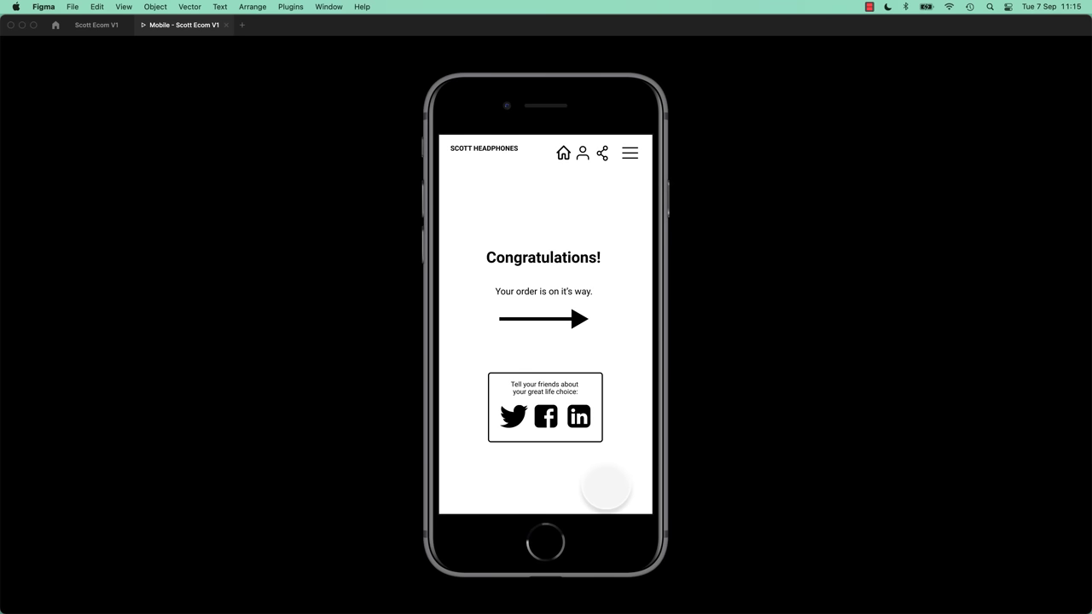
click(615, 344)
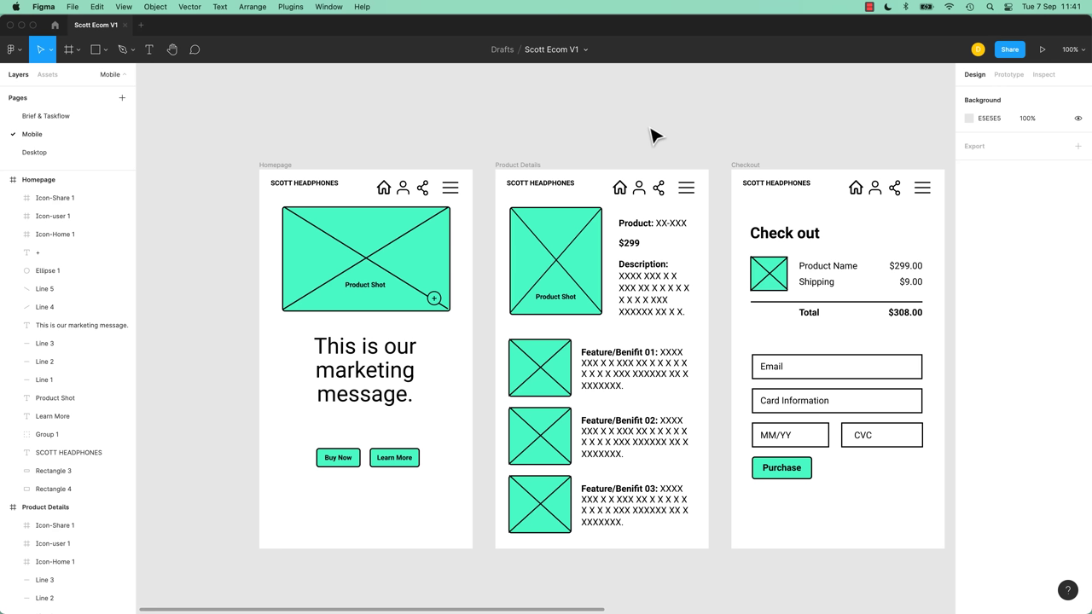
Copy the Scott Ecom V1 share link and close the Invite dialog.
click(1010, 51)
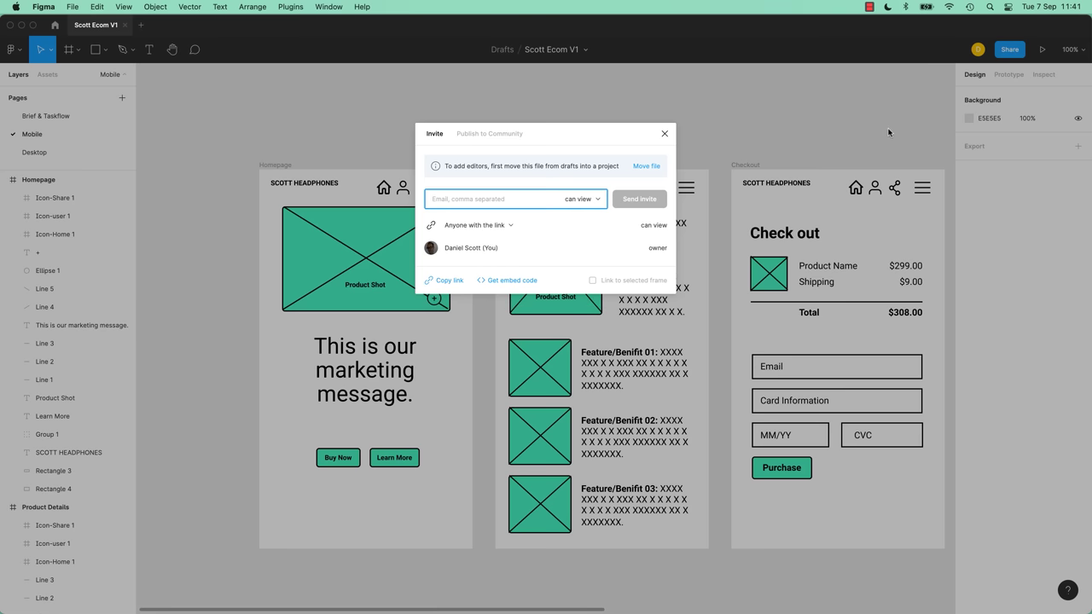
click(451, 282)
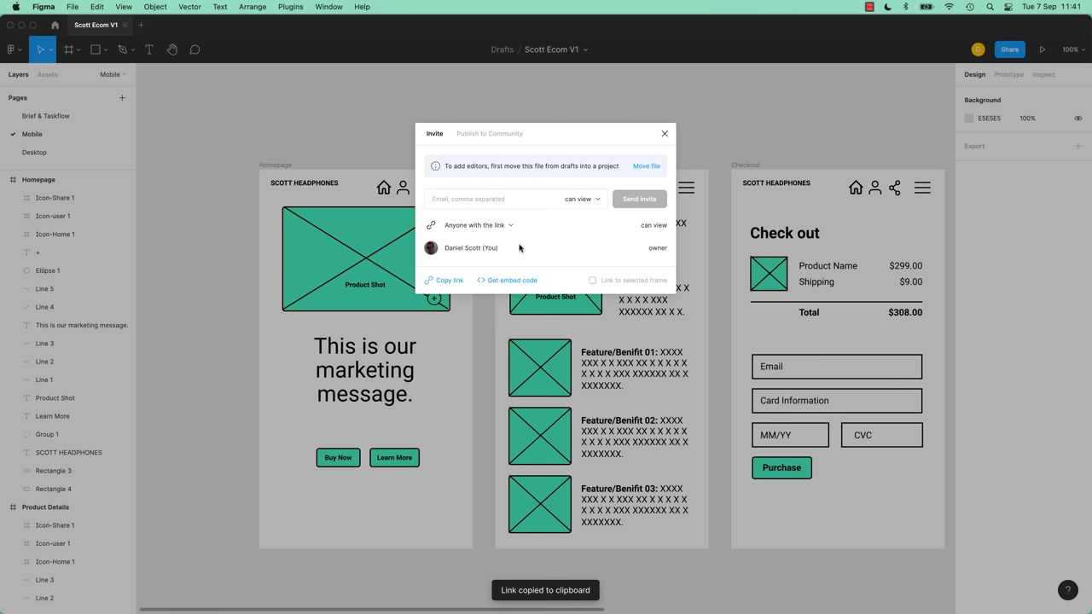
click(665, 134)
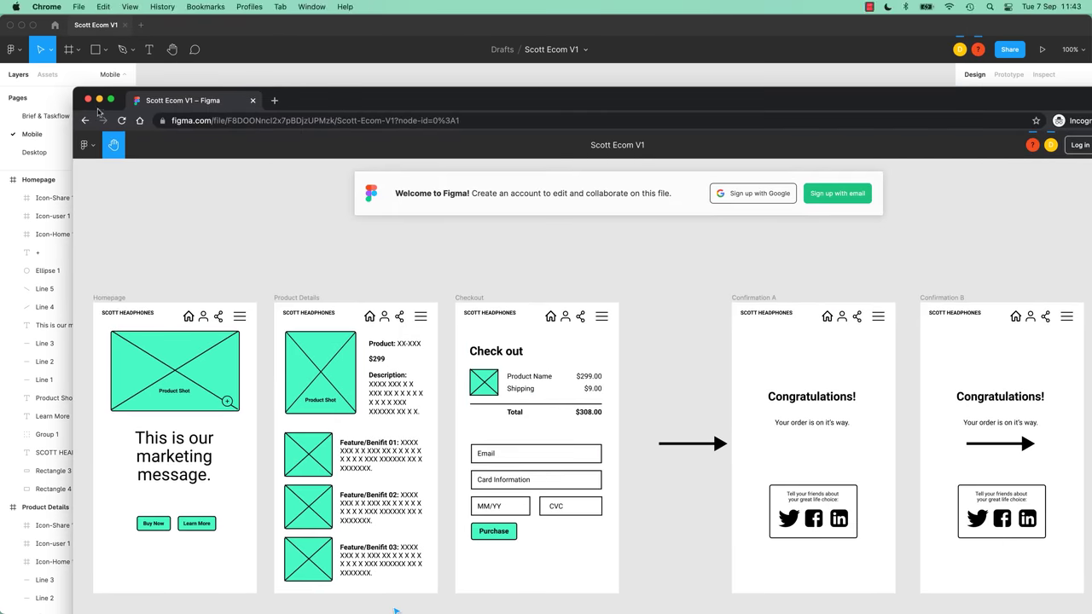
Expand the incognito browser window showing the shared file to full screen.
click(110, 102)
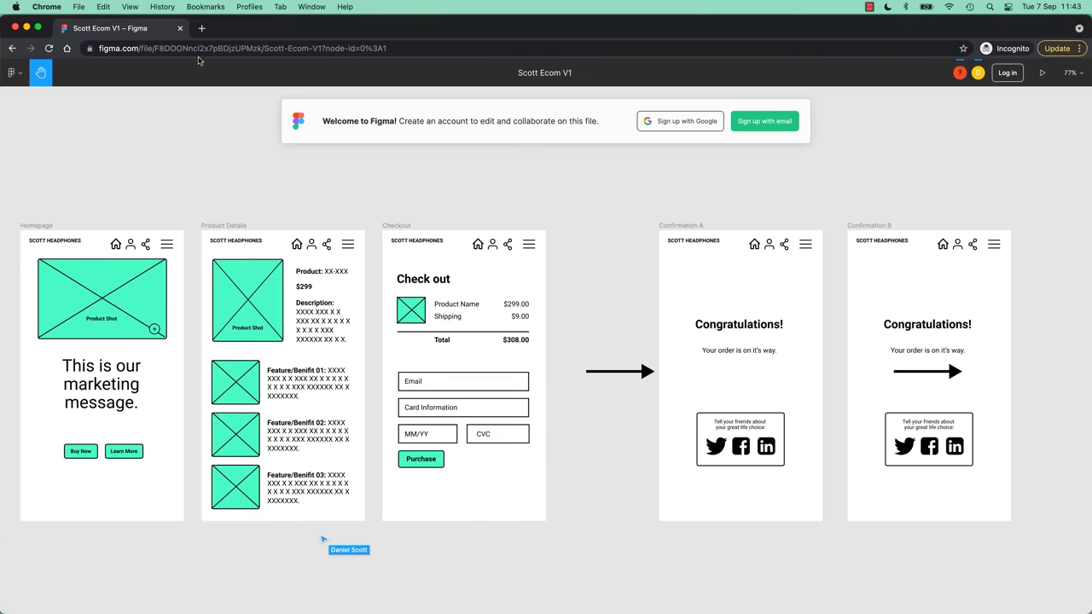
click(199, 51)
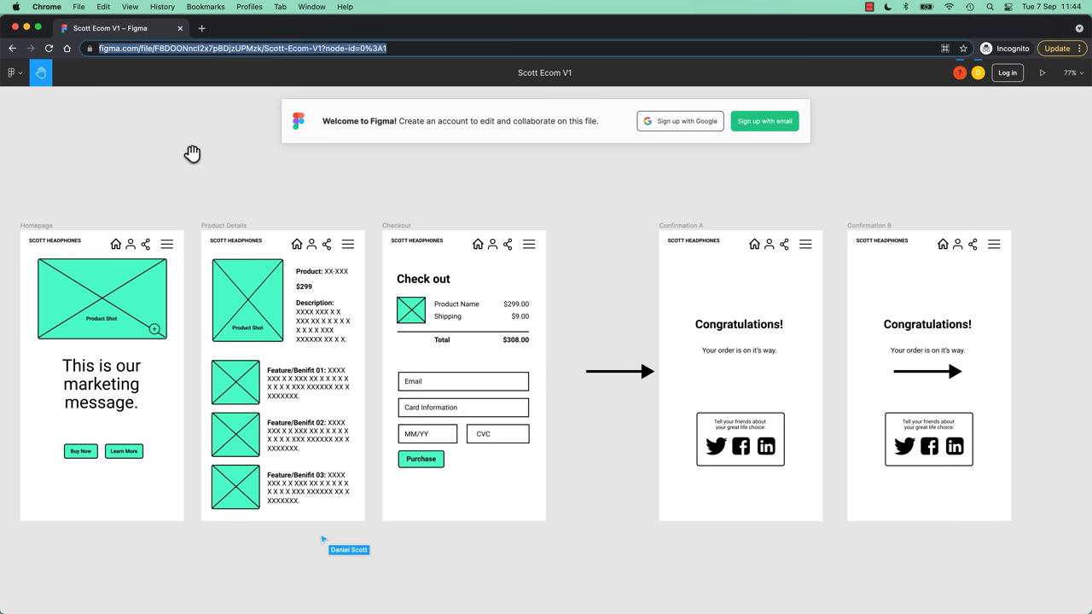
scroll(213, 154, up, 1)
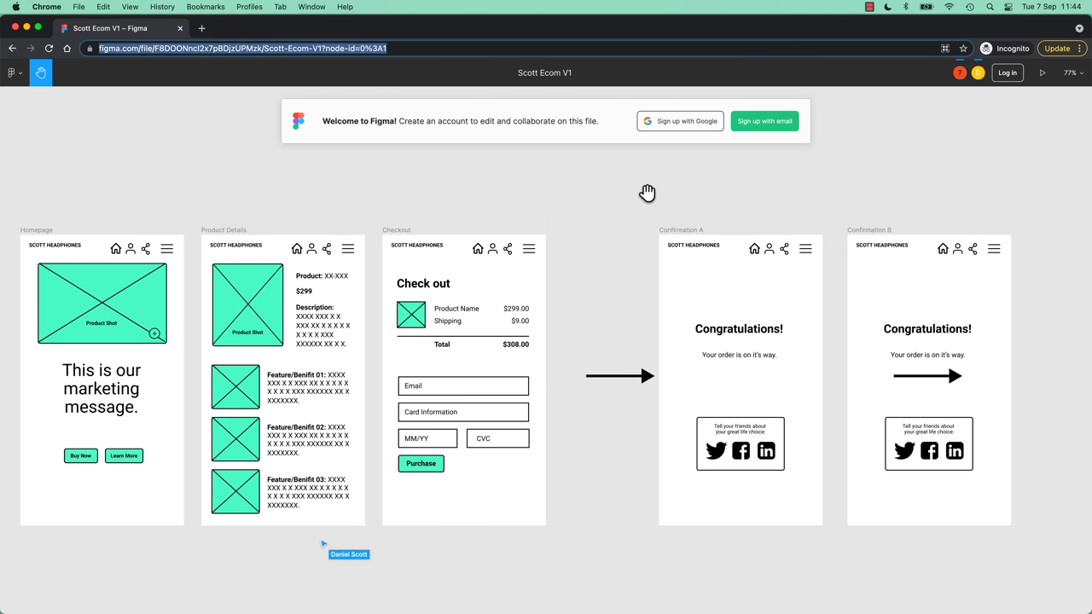
Pan around the read-only Scott Ecom V1 canvas to bring all five frames into view.
click(625, 193)
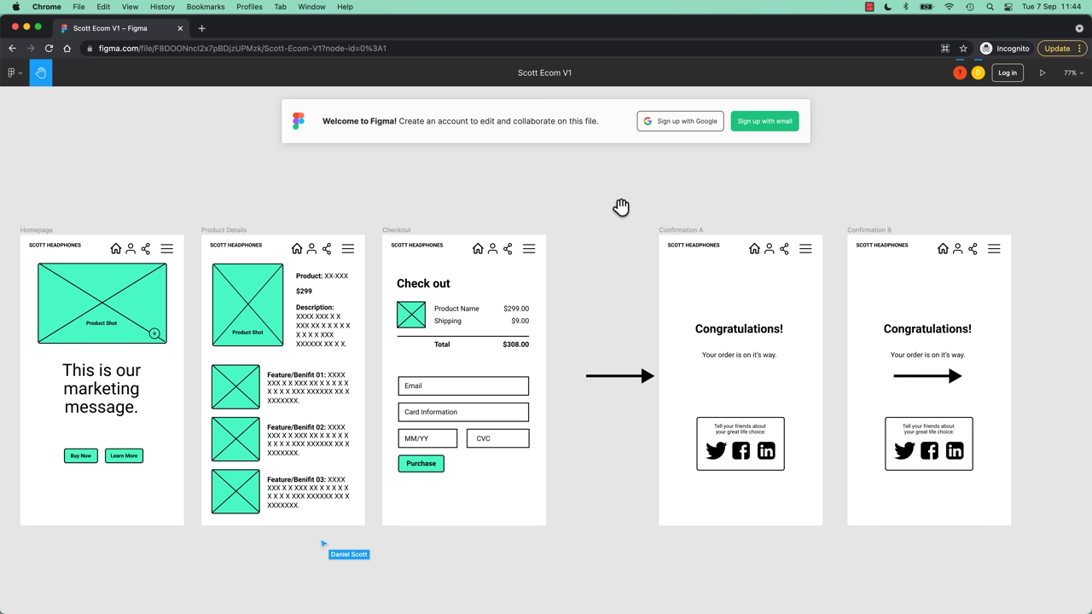
drag(585, 253, 434, 295)
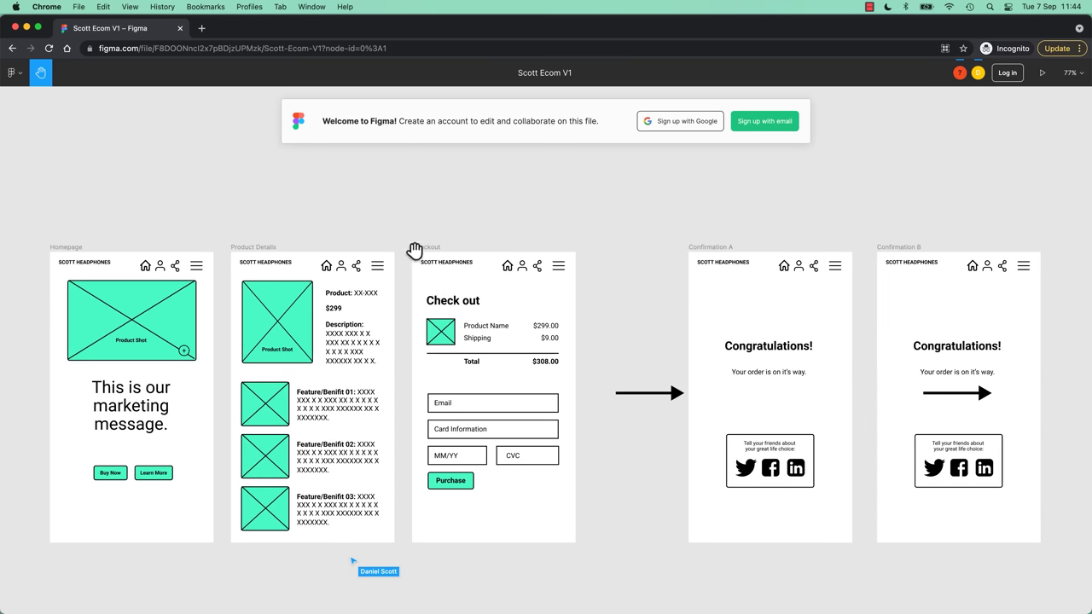
scroll(415, 246, left, 3)
scroll(415, 247, down, 2)
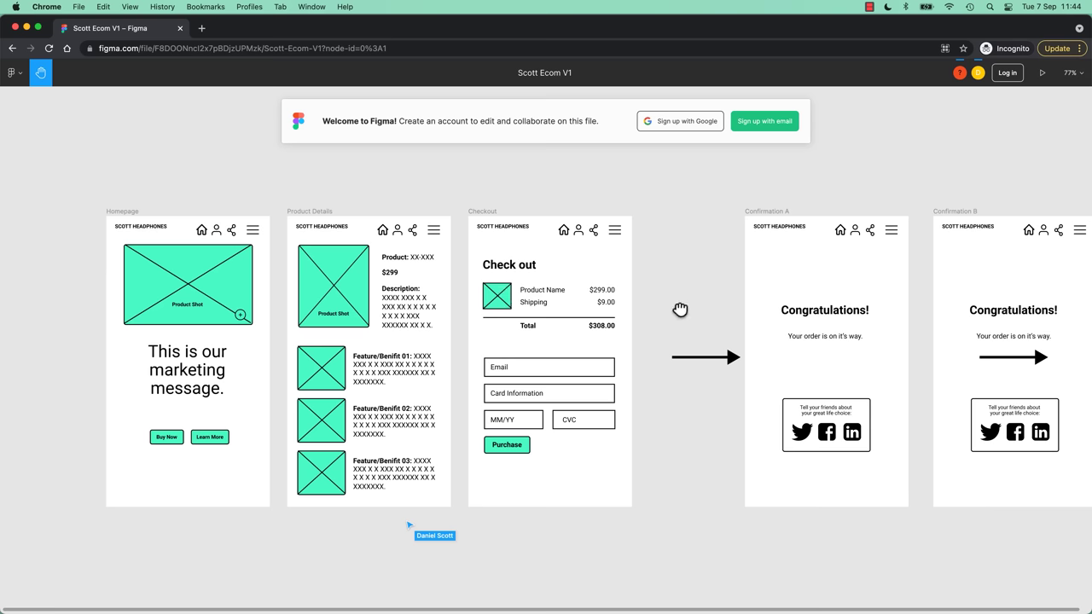
drag(680, 312, 600, 310)
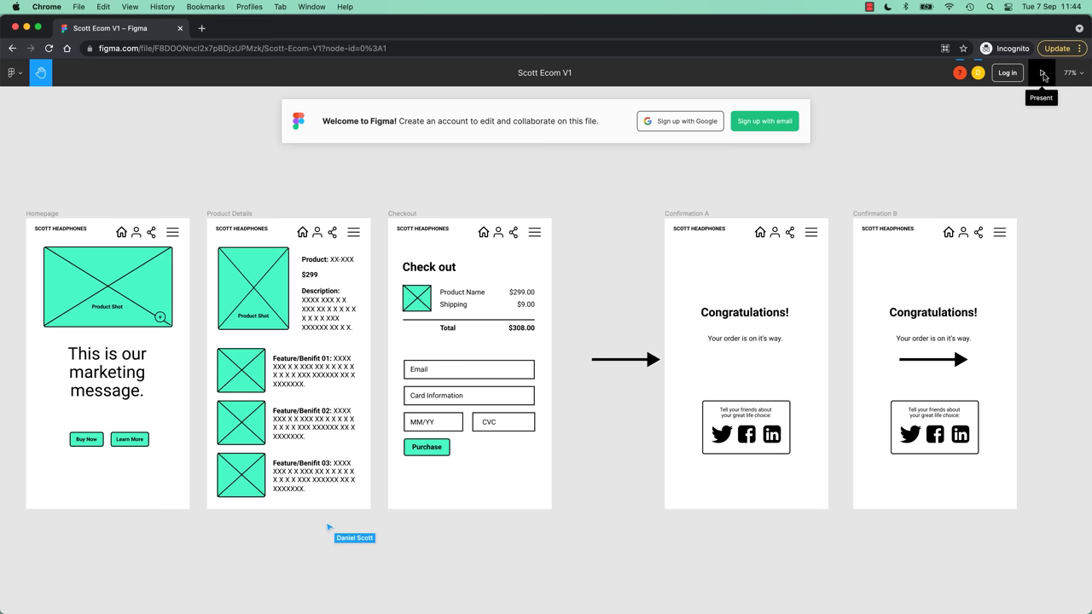
Present the prototype: Learn More, back home, then Buy Now and Purchase to Congratulations.
click(1043, 75)
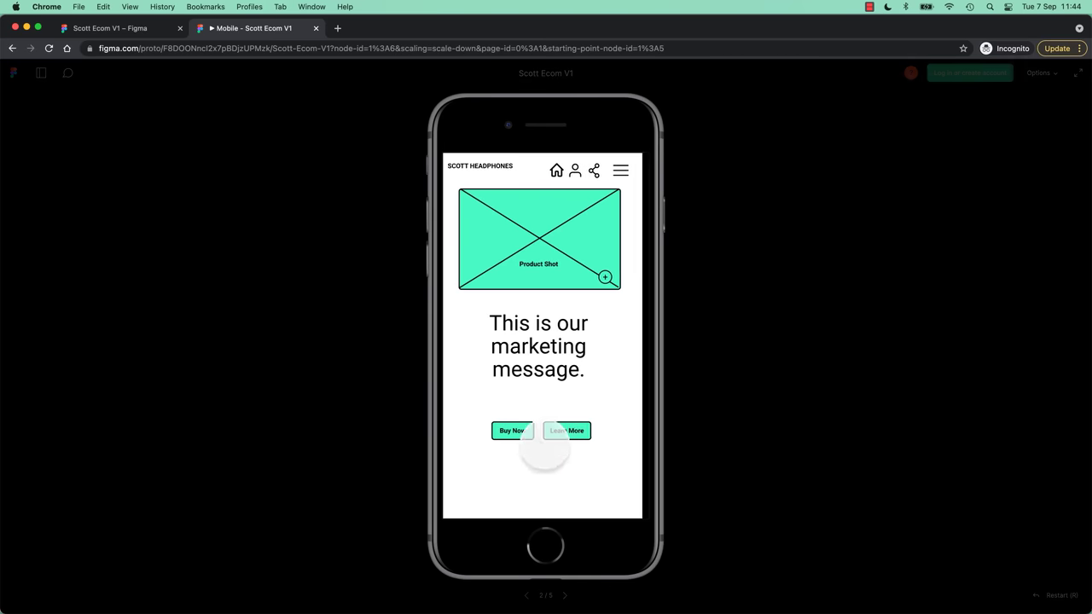
click(547, 437)
click(501, 282)
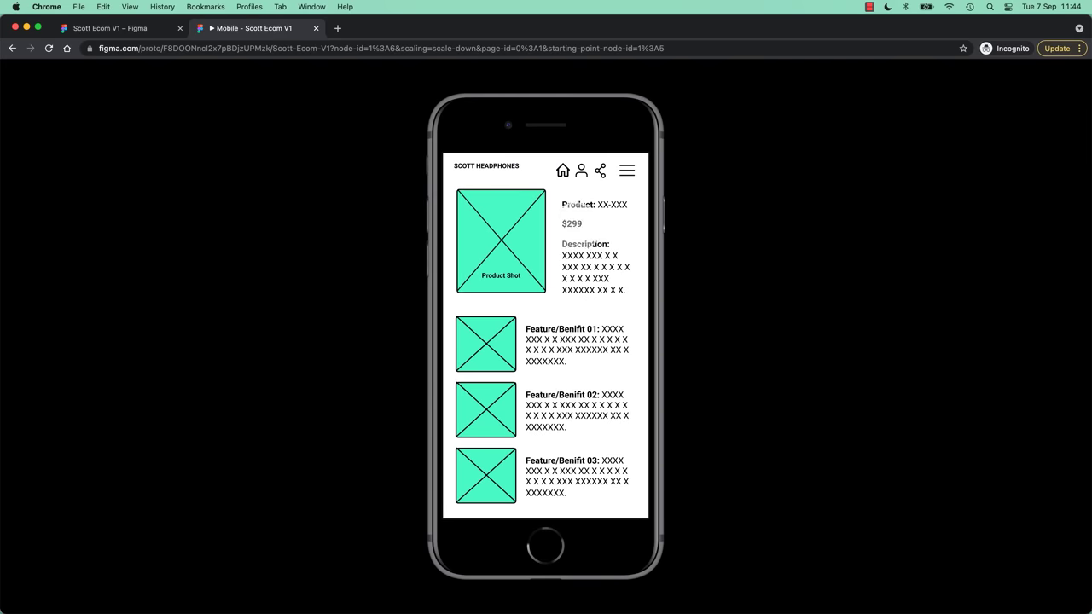
click(489, 164)
click(518, 431)
click(483, 439)
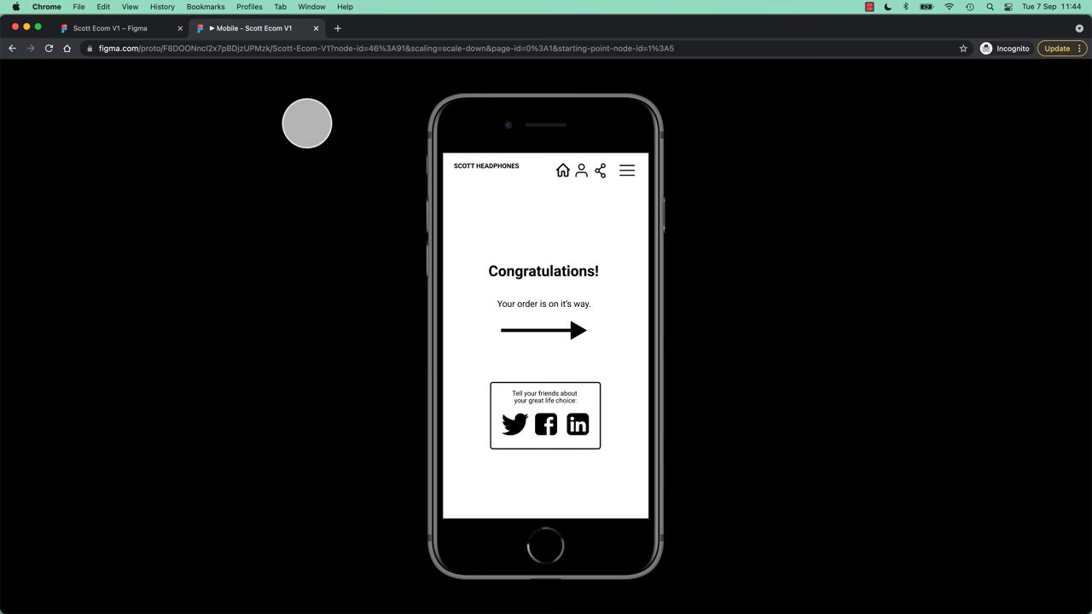
Close the prototype tab and return to the shared Scott Ecom V1 canvas.
click(111, 29)
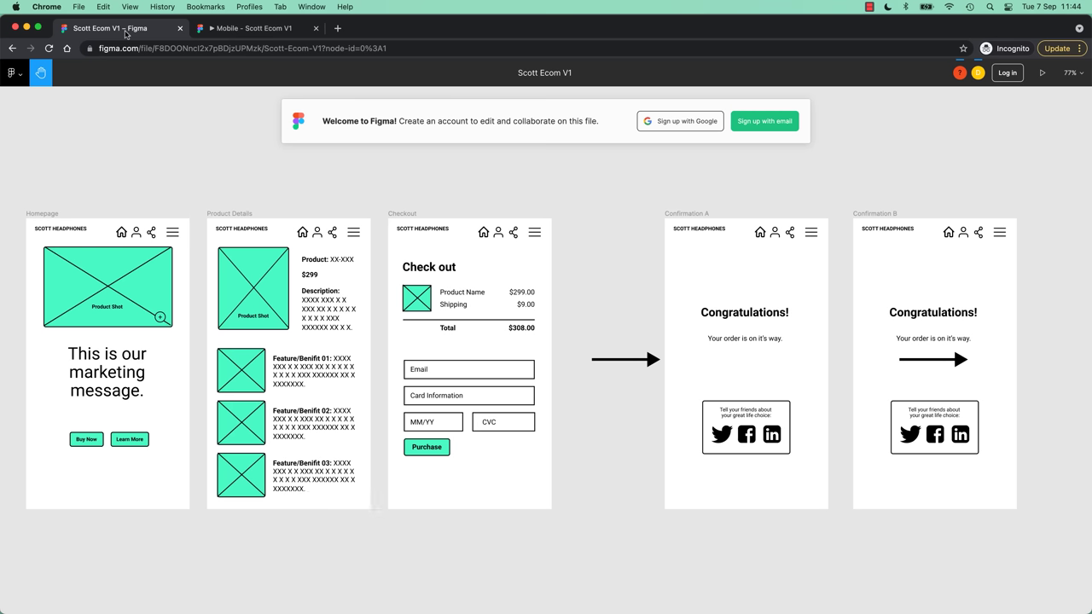
click(232, 33)
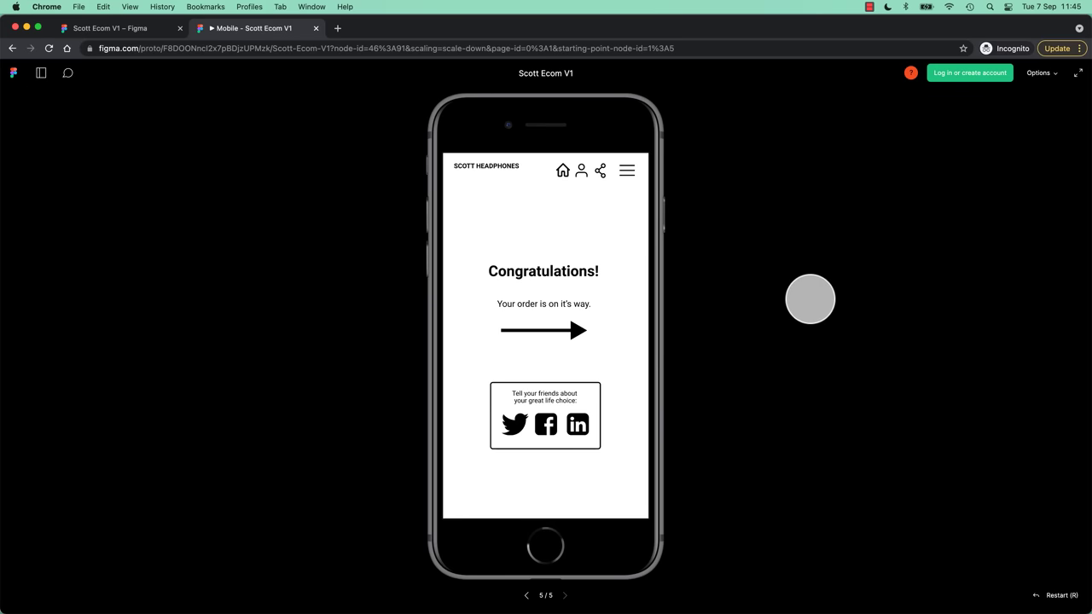
click(317, 28)
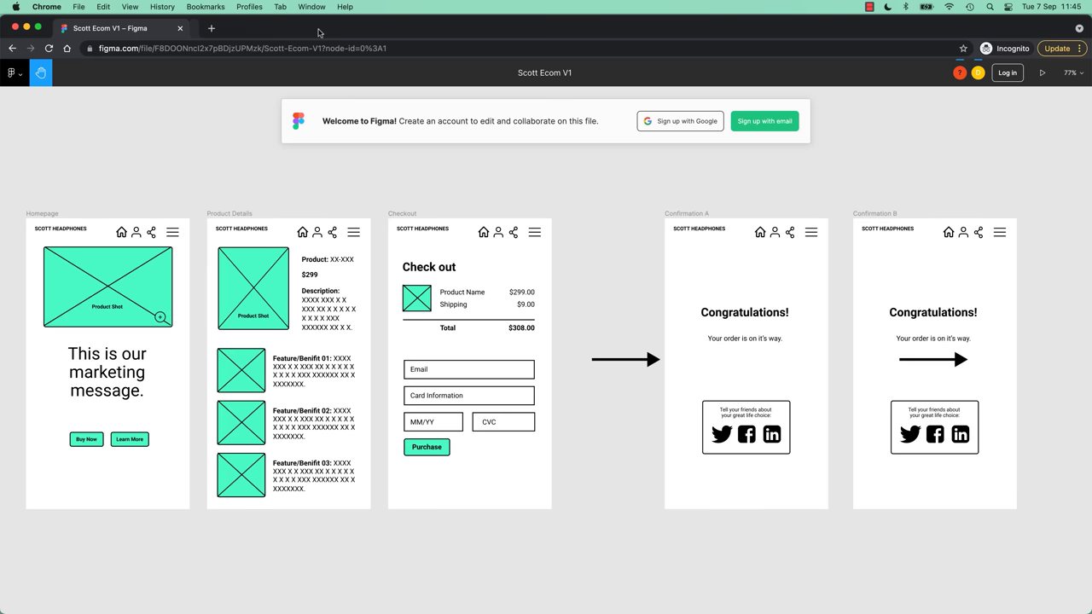
click(1042, 73)
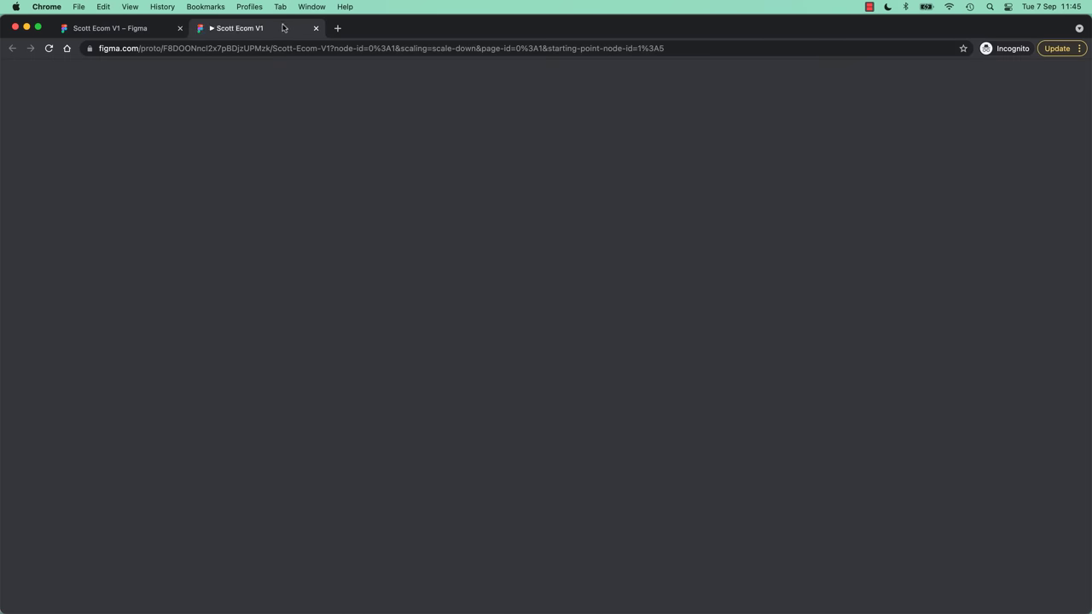
click(315, 28)
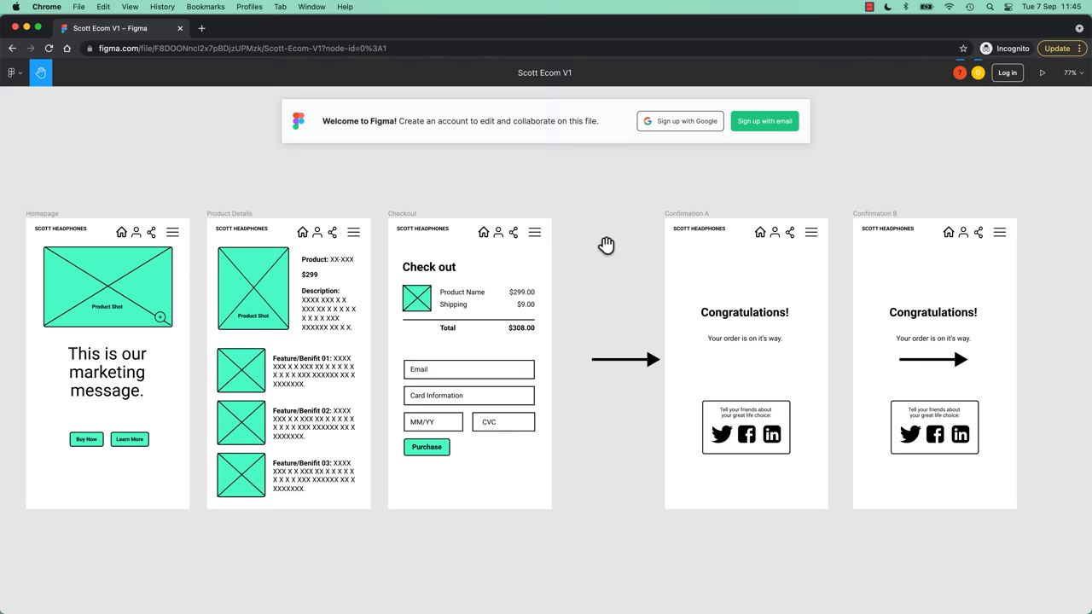
drag(489, 308, 622, 258)
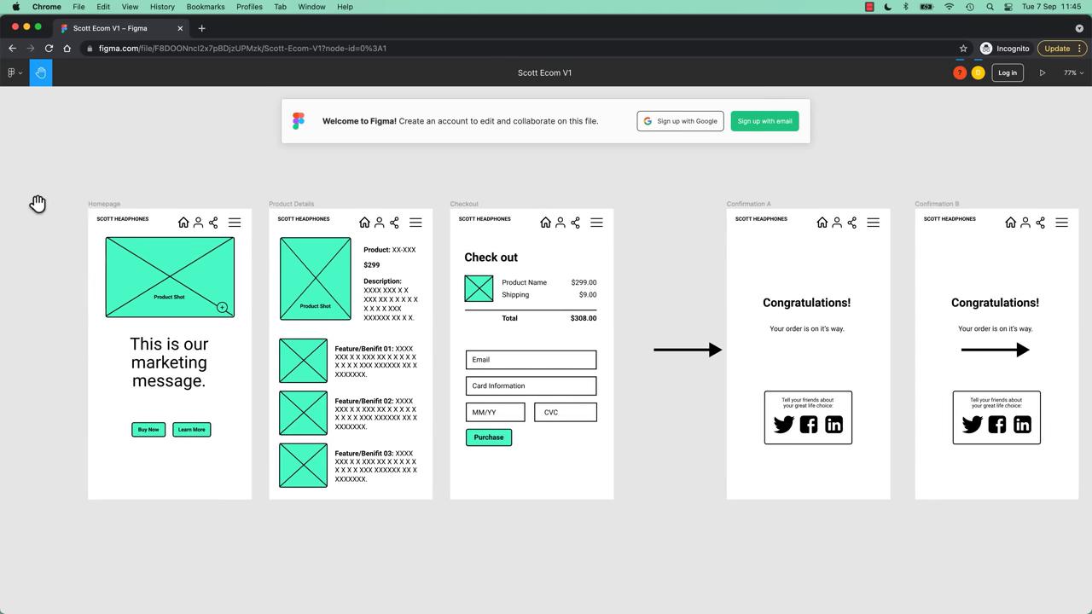
drag(1, 203, 667, 224)
drag(1011, 308, 927, 276)
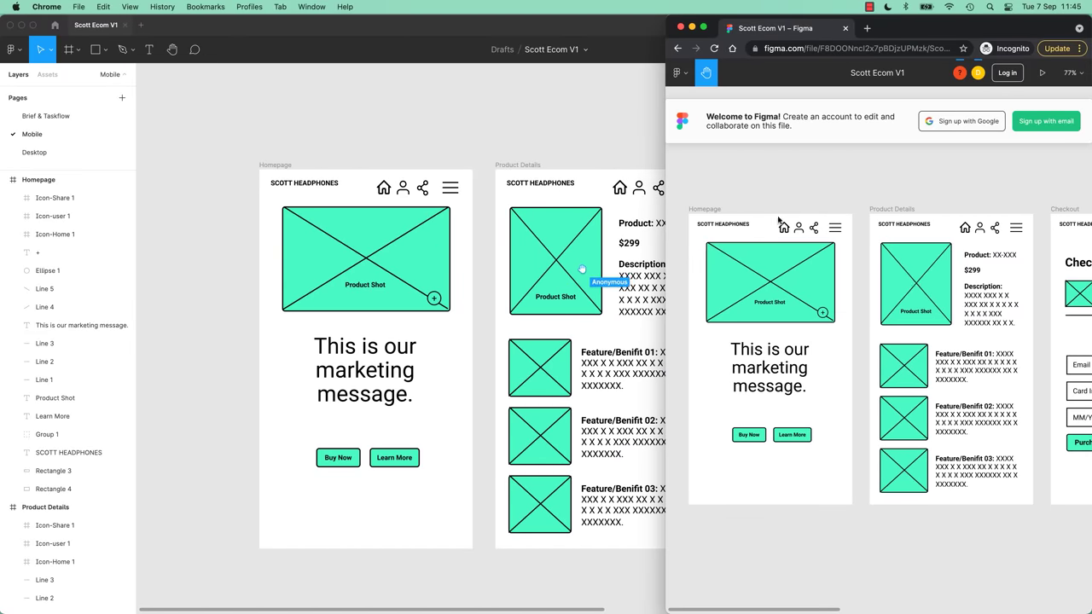
key(super+Tab)
drag(1091, 198, 628, 238)
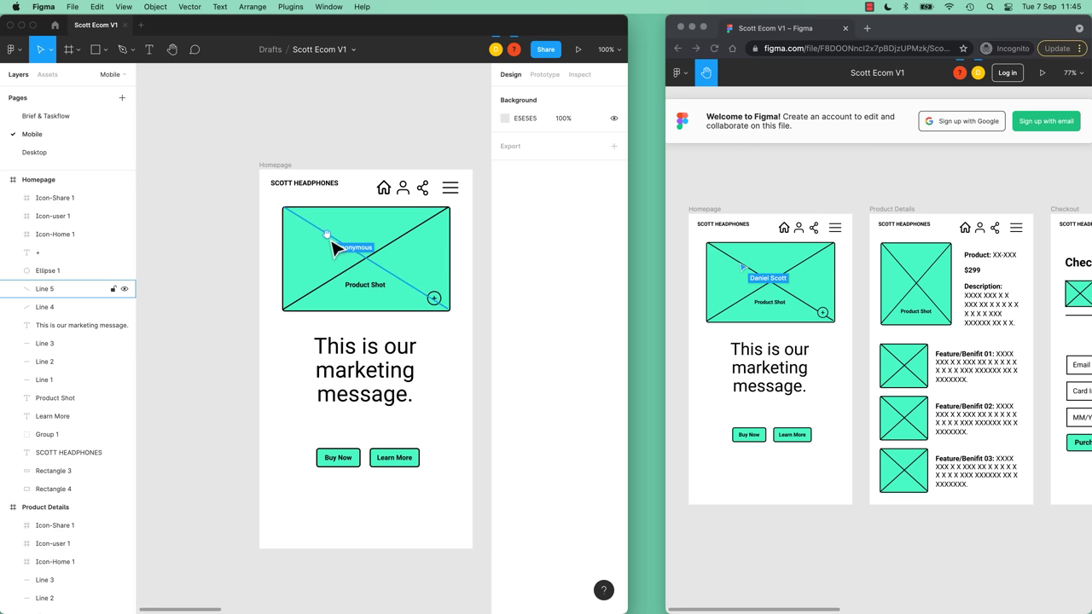
click(941, 279)
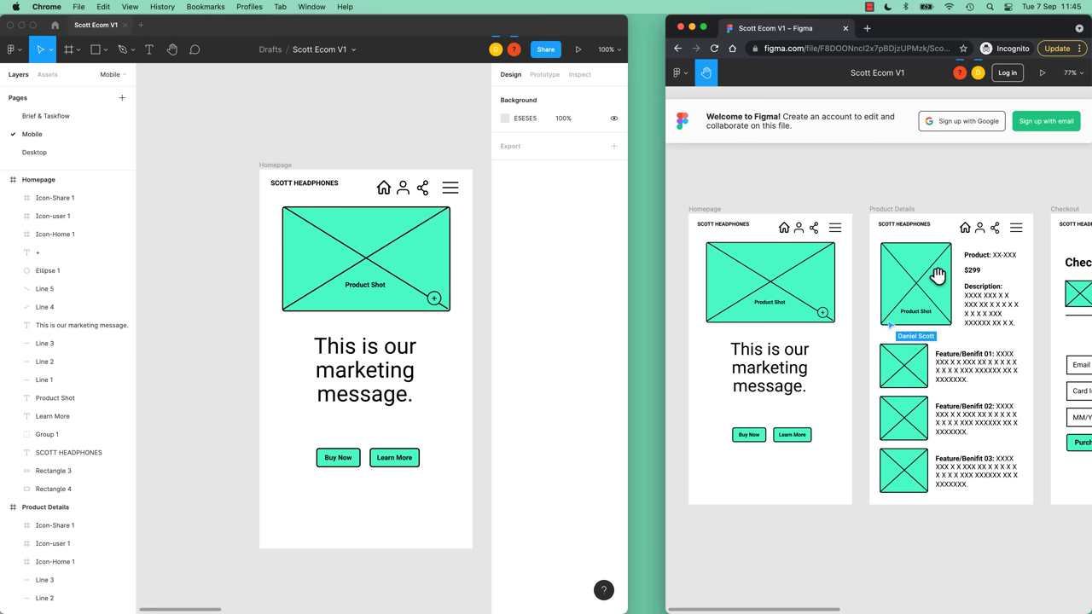
click(389, 245)
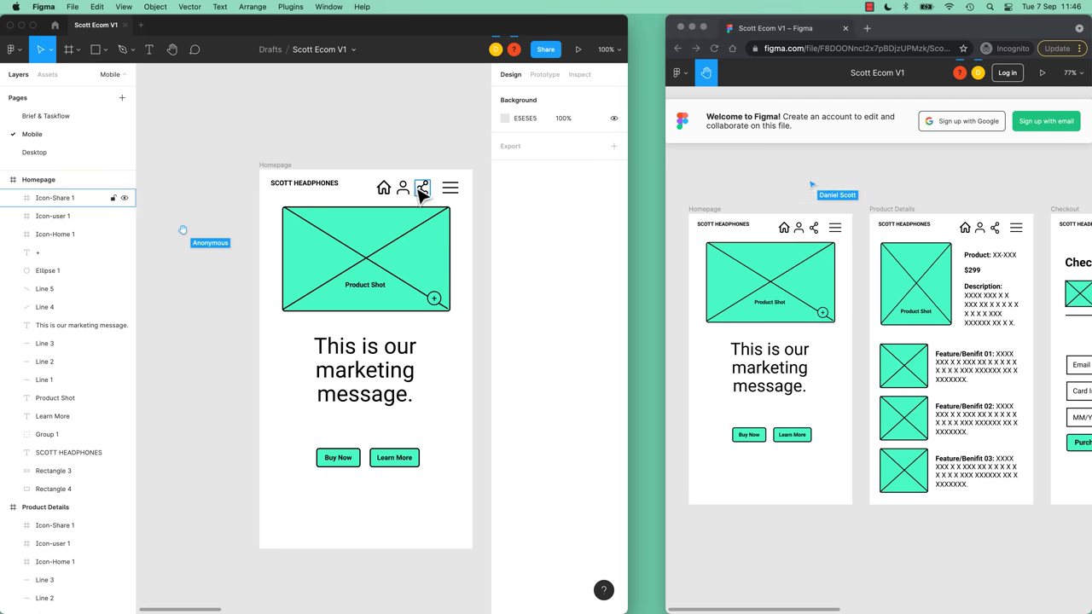
click(391, 232)
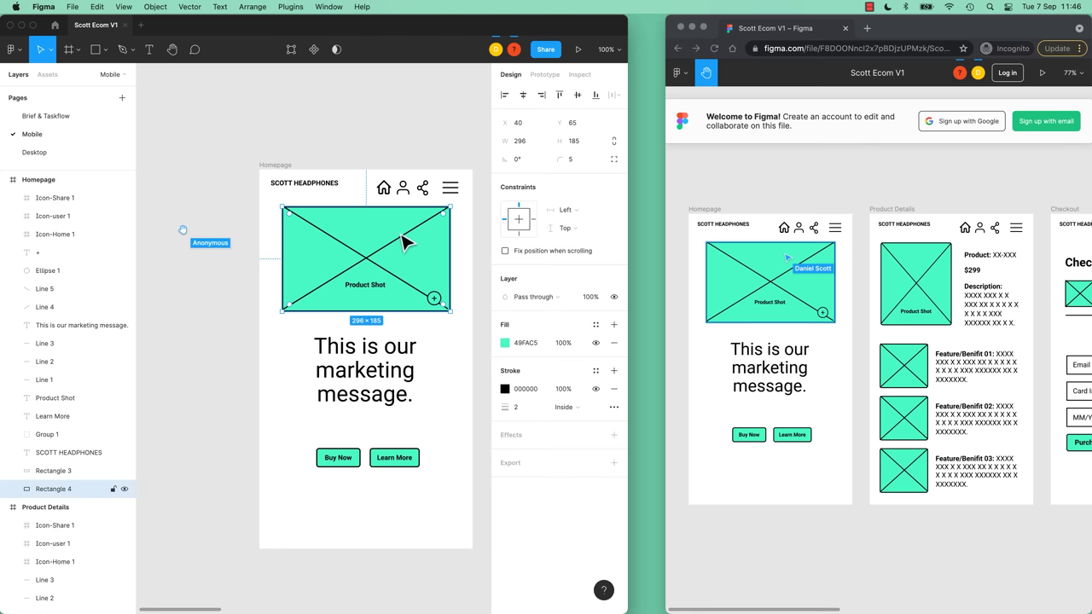
Select all shapes with the green 49FAC5 fill and recolour them red FA4949.
click(15, 49)
mouse_move(38, 111)
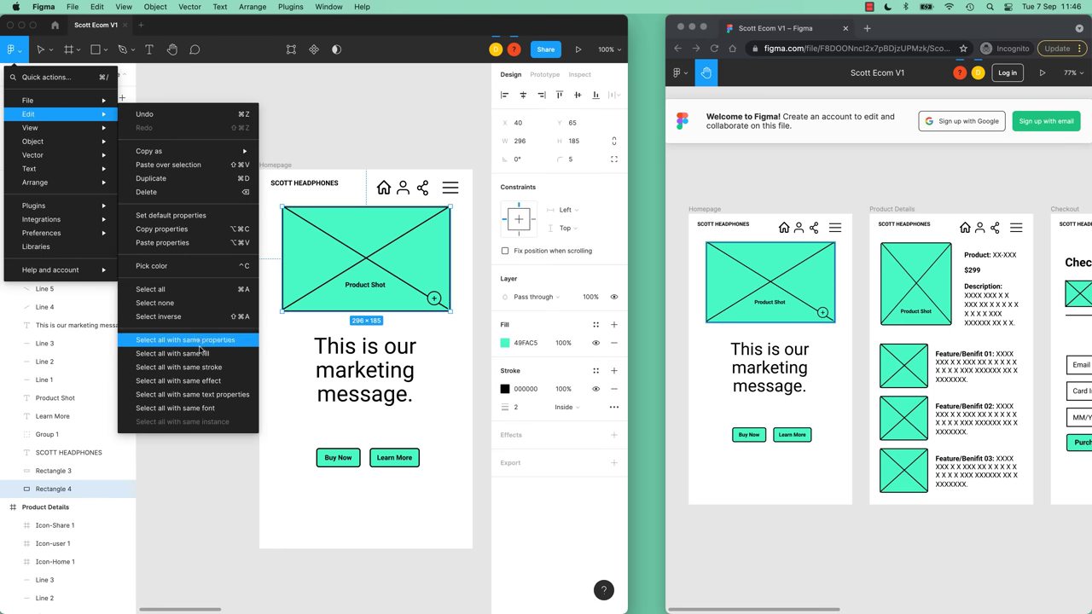
click(158, 355)
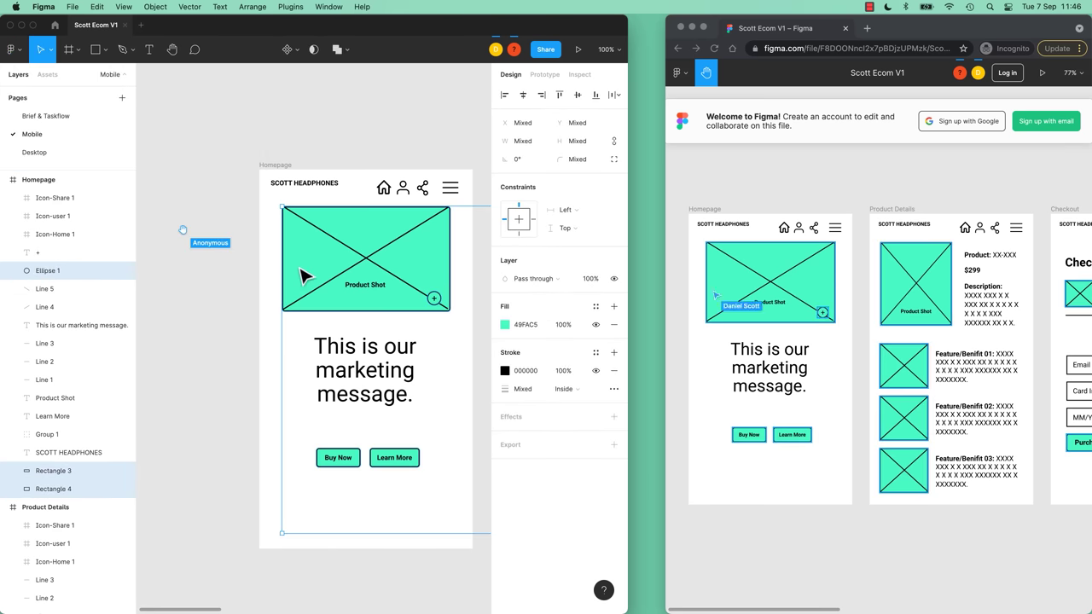
click(504, 326)
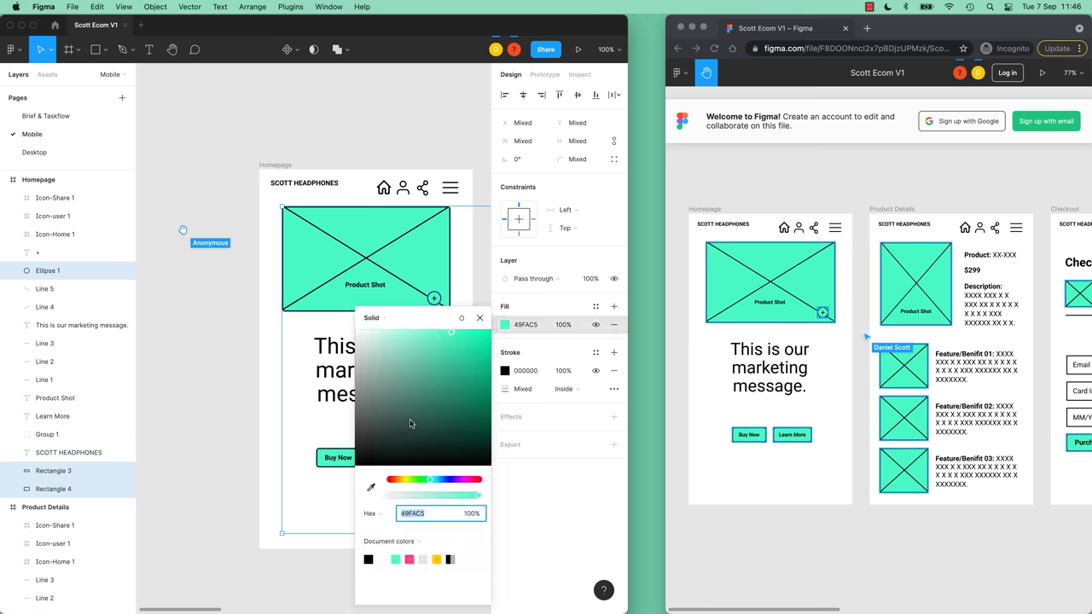
drag(449, 483, 468, 480)
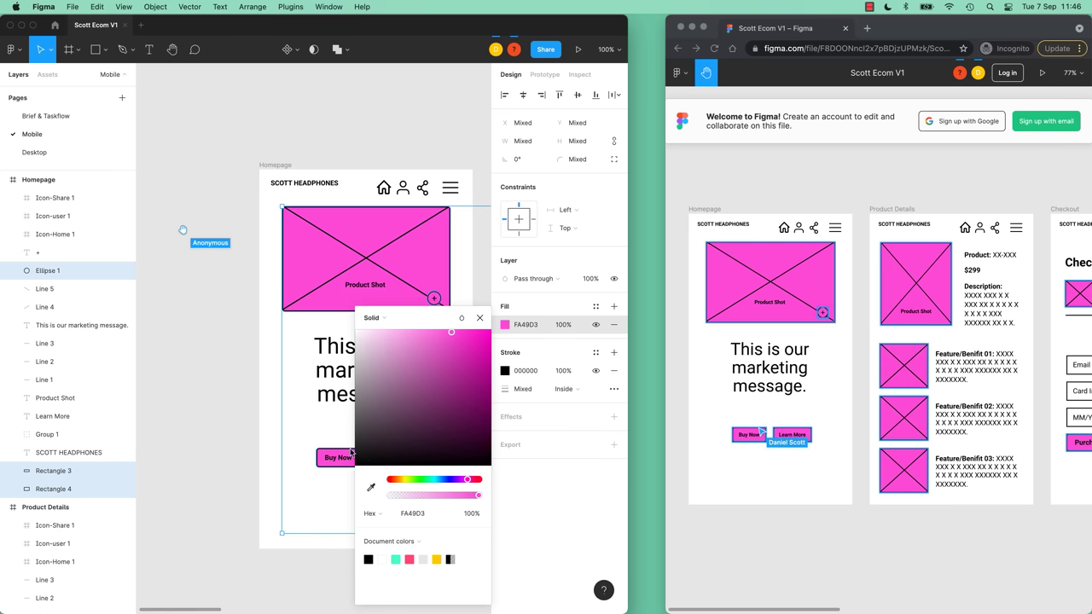
click(417, 480)
drag(417, 482, 383, 484)
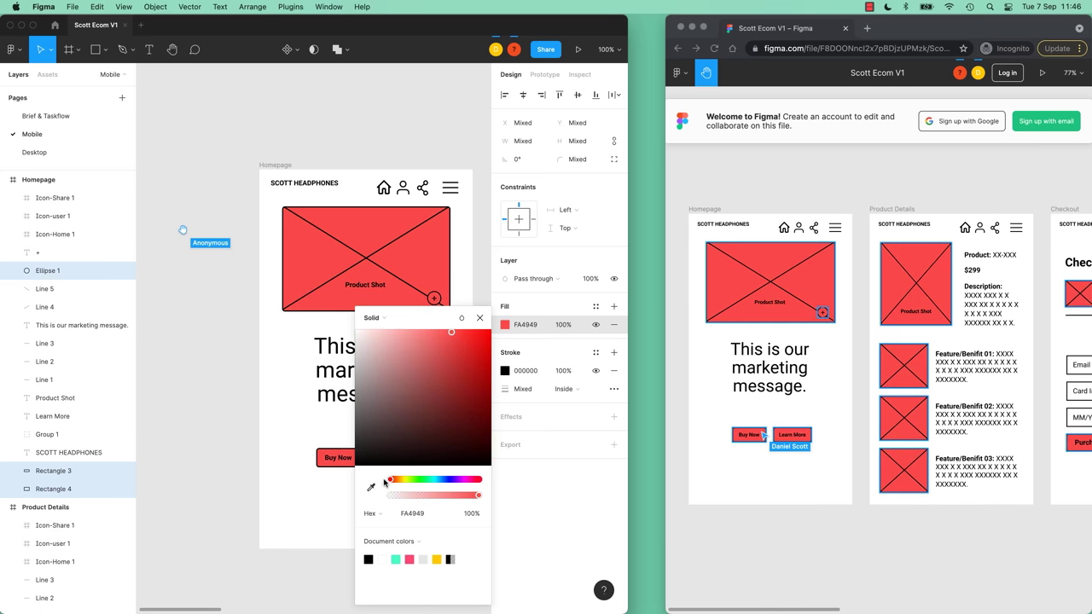
click(243, 396)
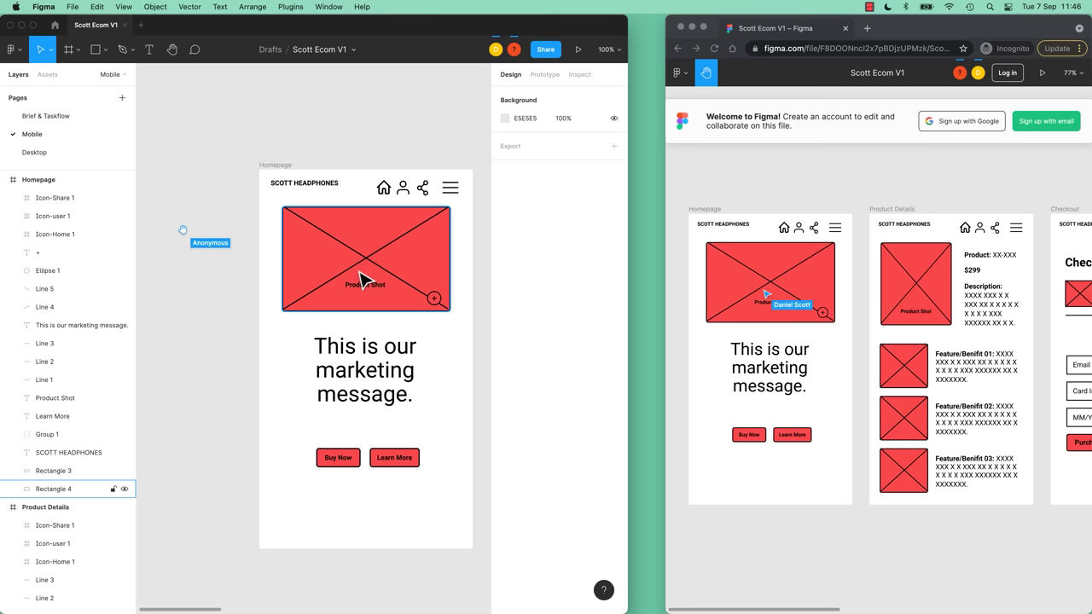
Enlarge and pan the browser viewer window to show all five frames.
click(836, 159)
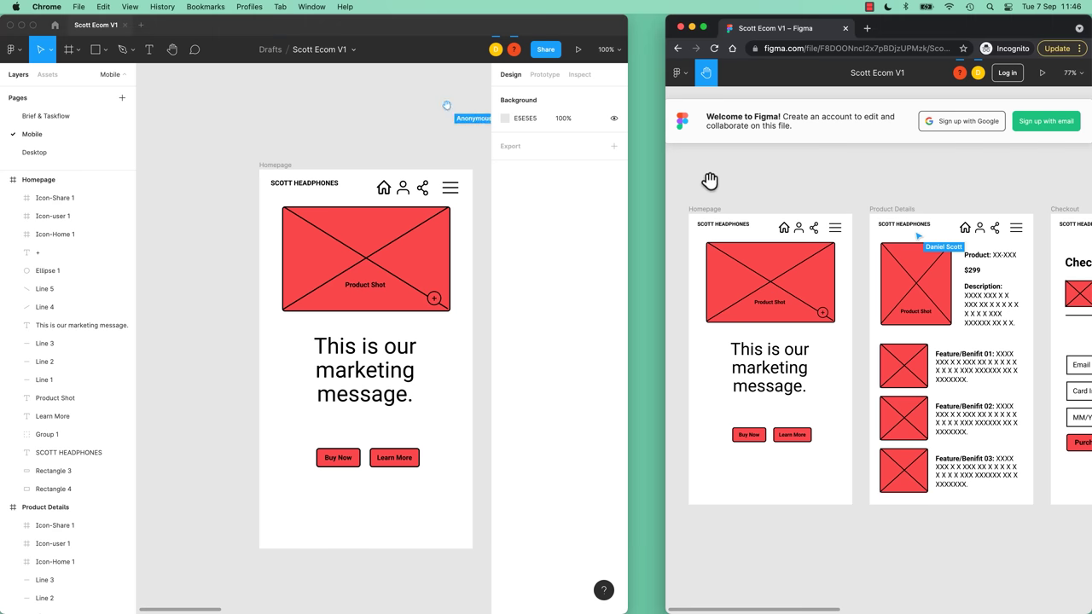
drag(666, 196, 5, 266)
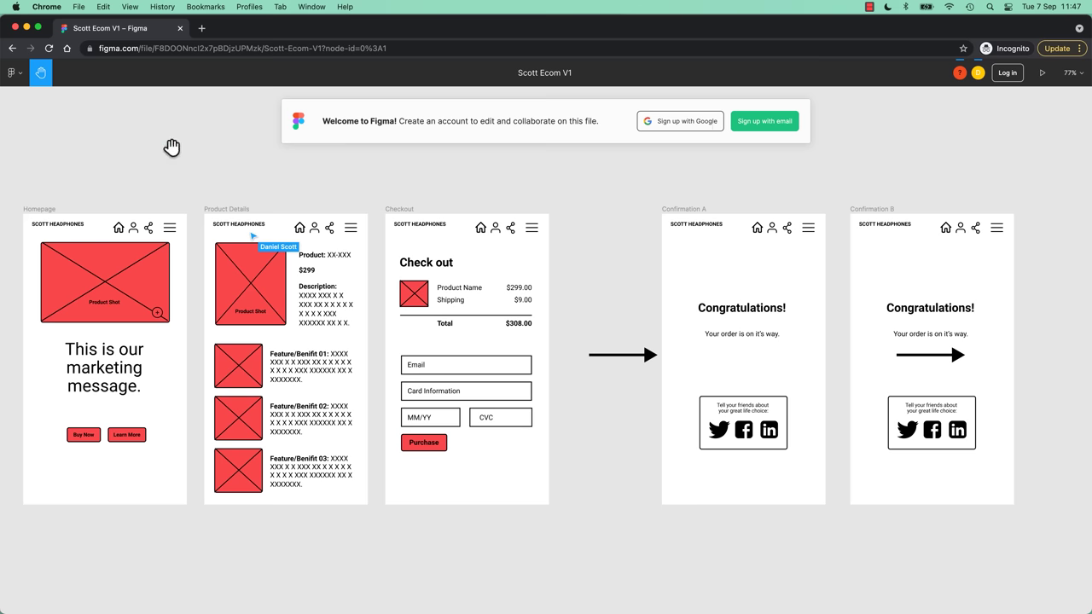
drag(455, 171, 499, 193)
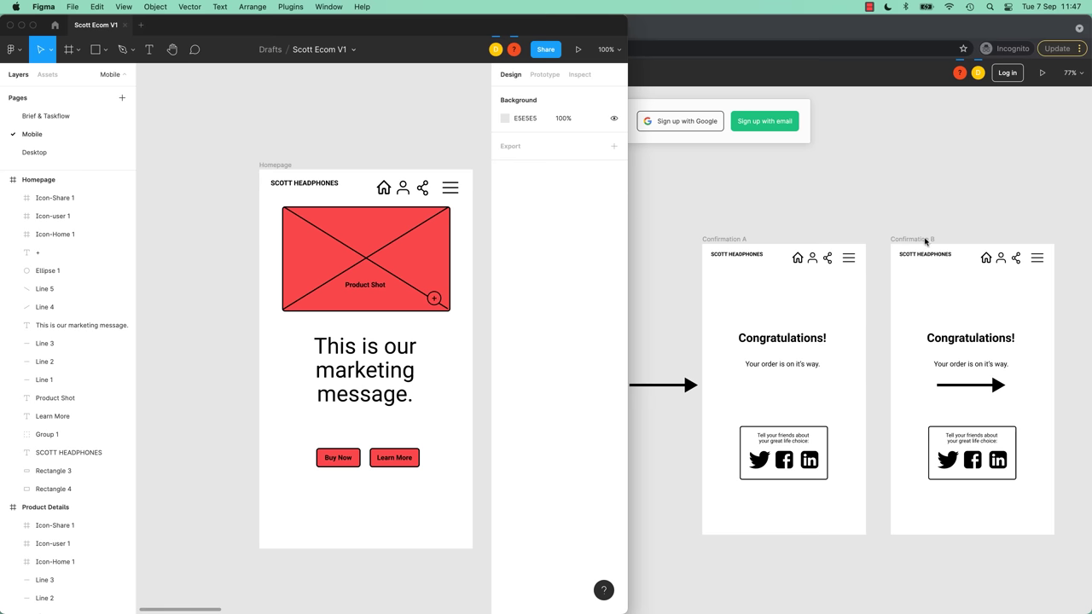
Enlarge the editor window and select the Product Details frame.
double_click(627, 240)
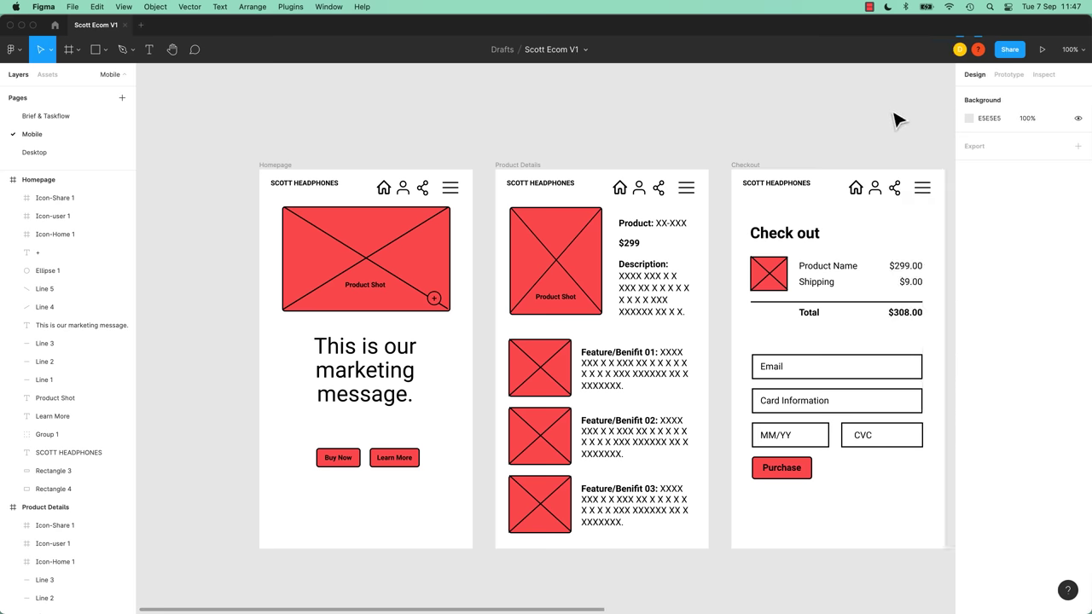
click(1020, 51)
click(517, 166)
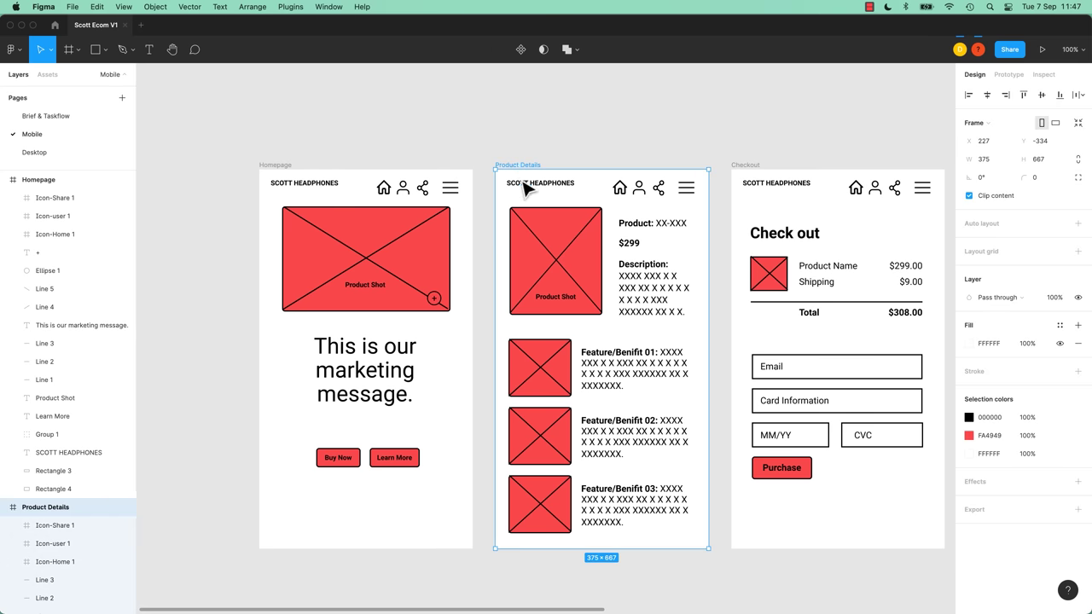
Link the $299 price to the Checkout frame, then share with Product Details selected.
click(636, 247)
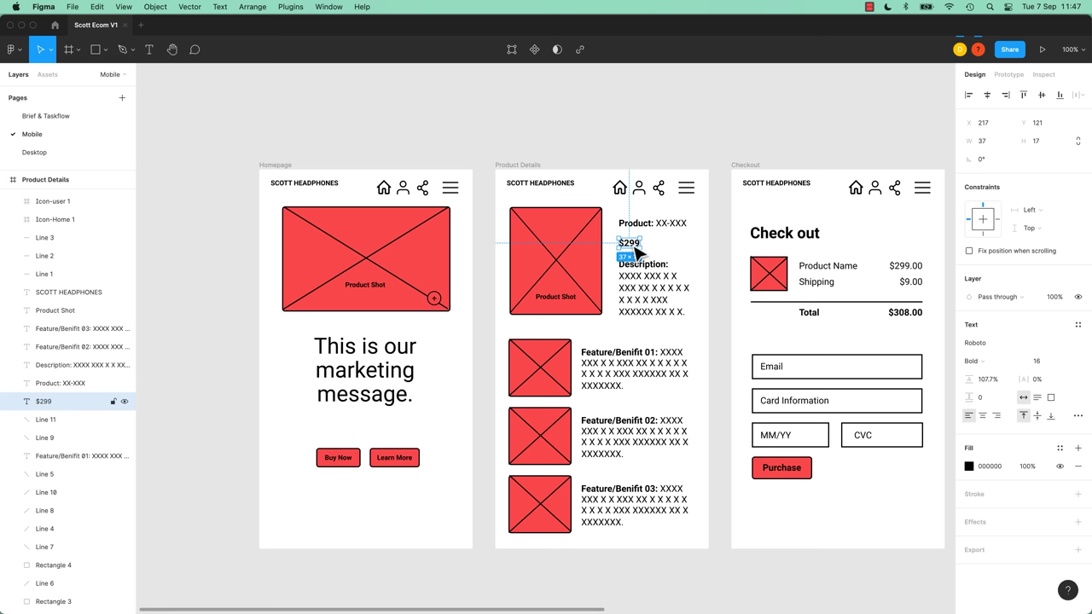
key(shift+e)
drag(640, 243, 732, 358)
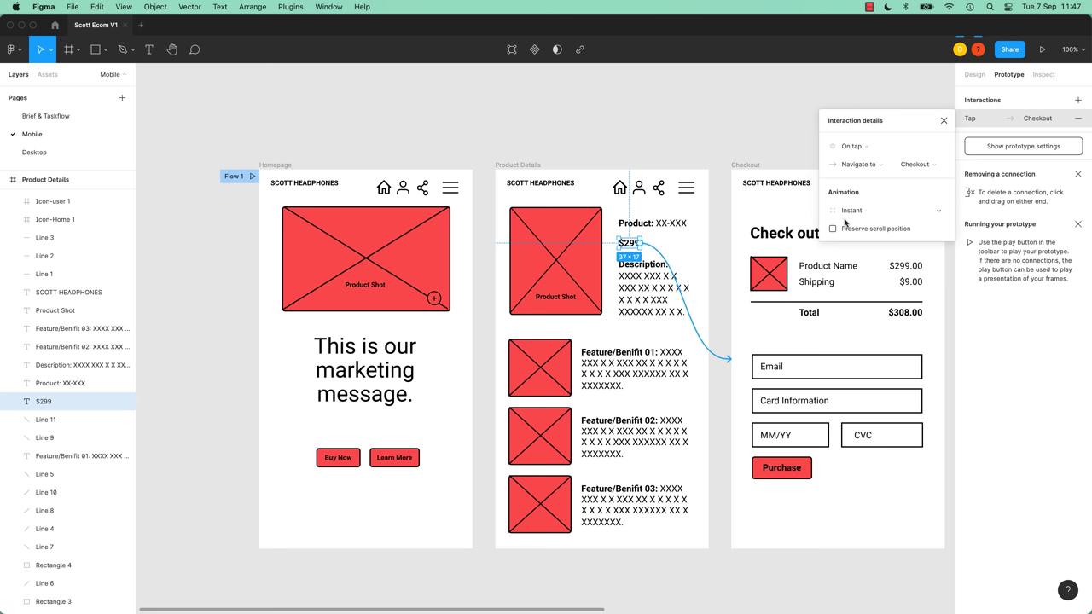
click(604, 150)
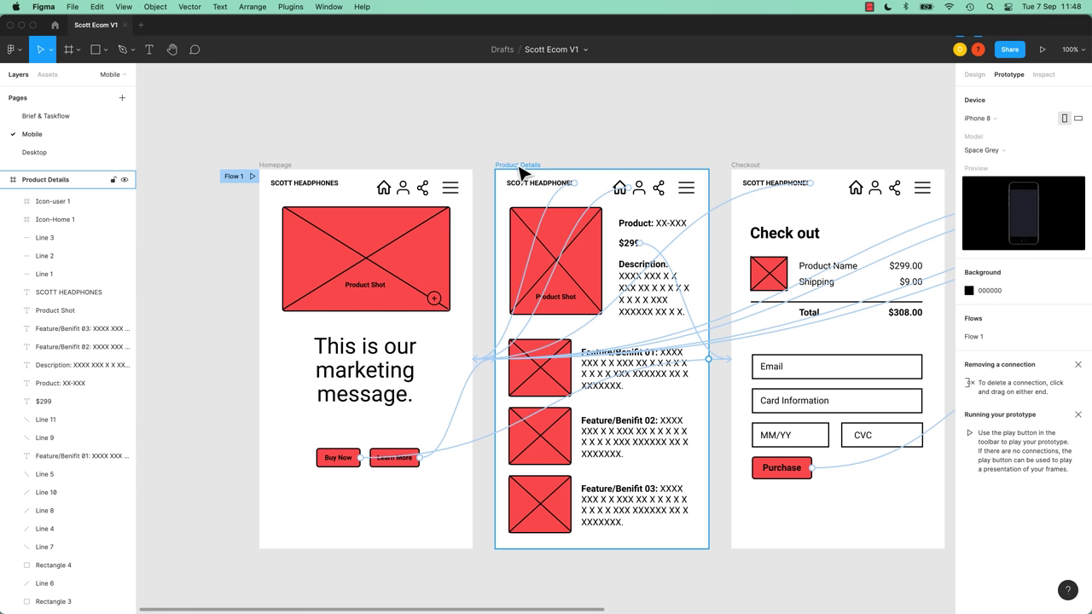
click(523, 168)
click(1010, 50)
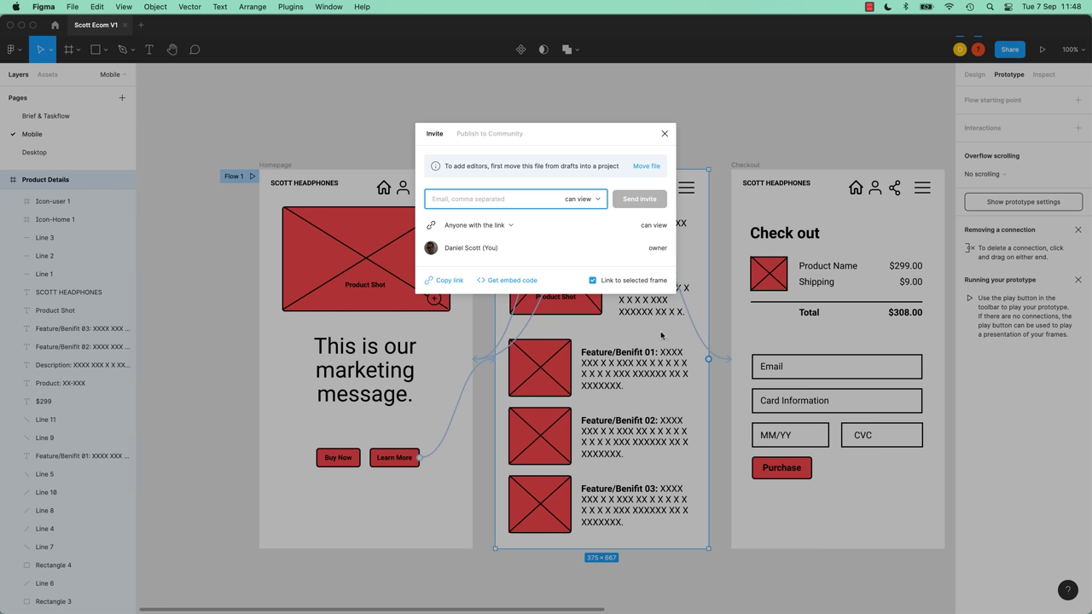
Close the sharing invite, deselect Product Details, and reopen the invite.
click(665, 133)
click(578, 142)
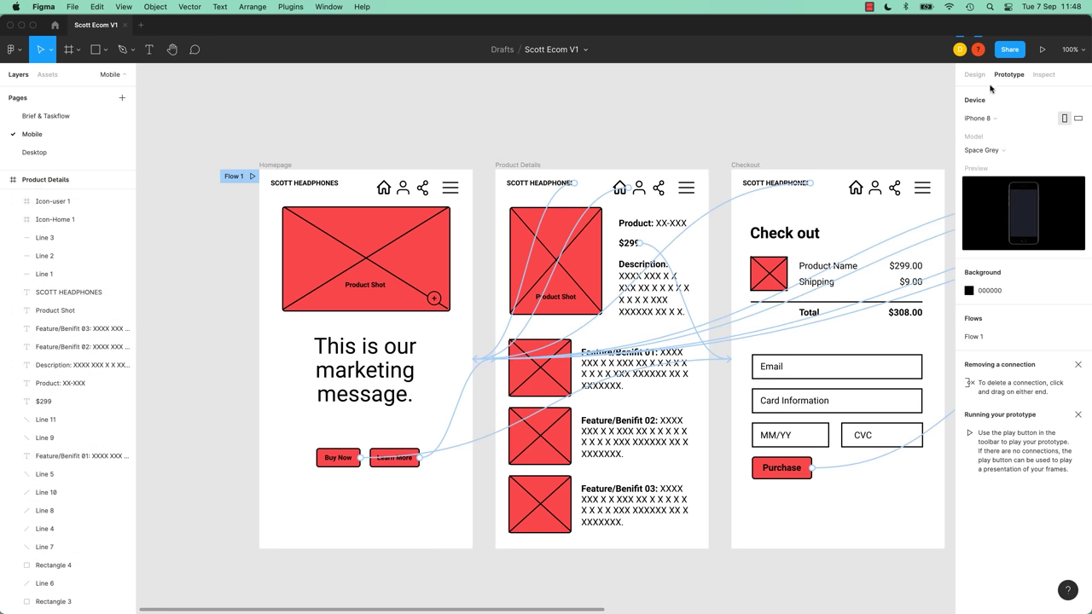
click(1011, 52)
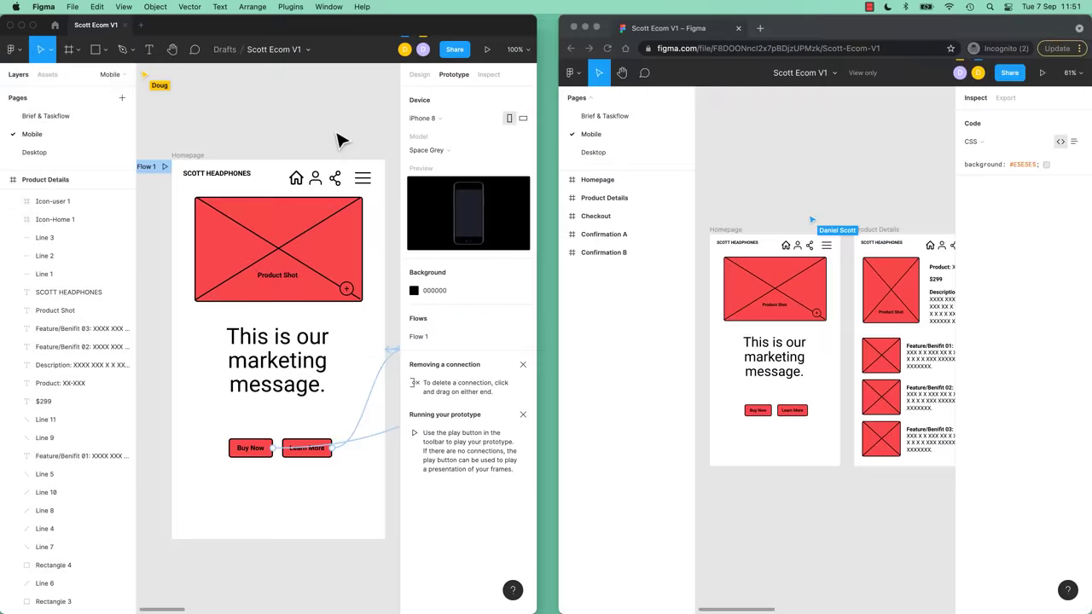
Bring the browser viewer forward and keep CSS as the inspected code language.
click(882, 150)
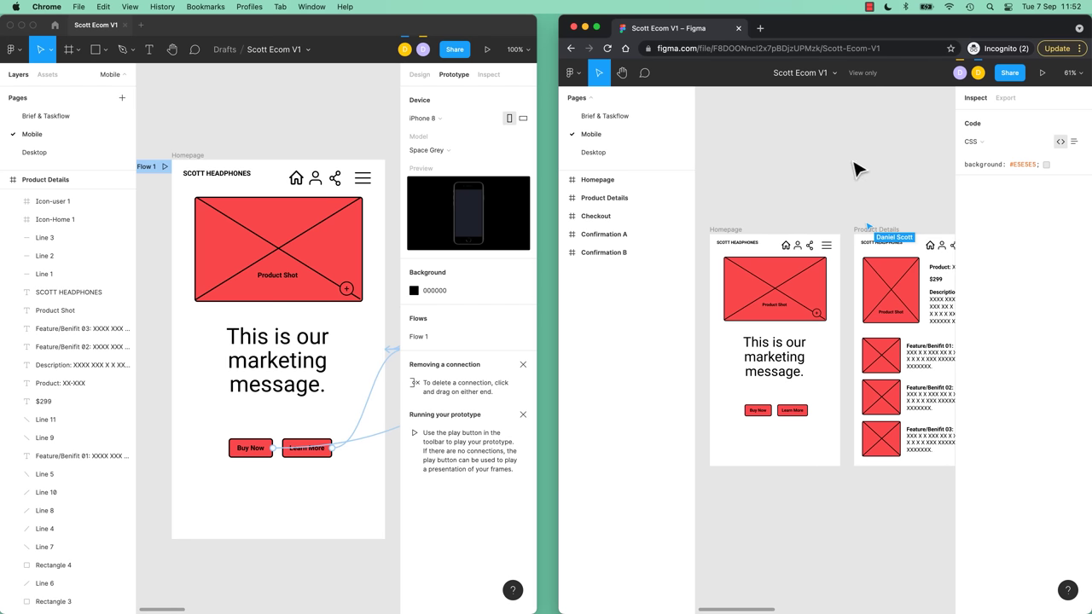
click(981, 142)
click(889, 139)
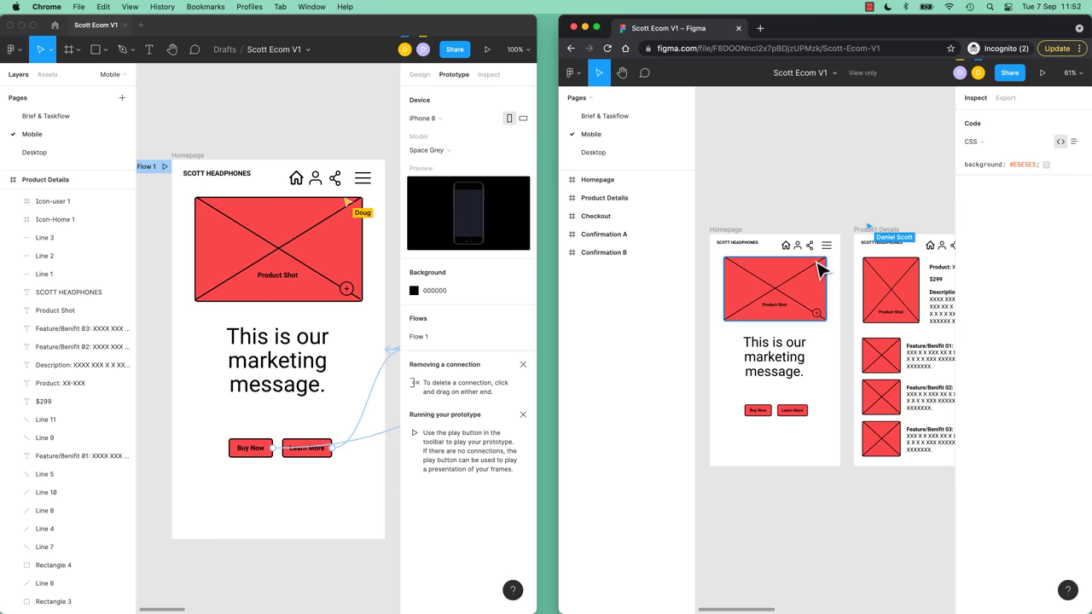
In the viewer, post a comment on the Homepage product shot: 'Why are we not using real images.' plus a sign-off name.
key(c)
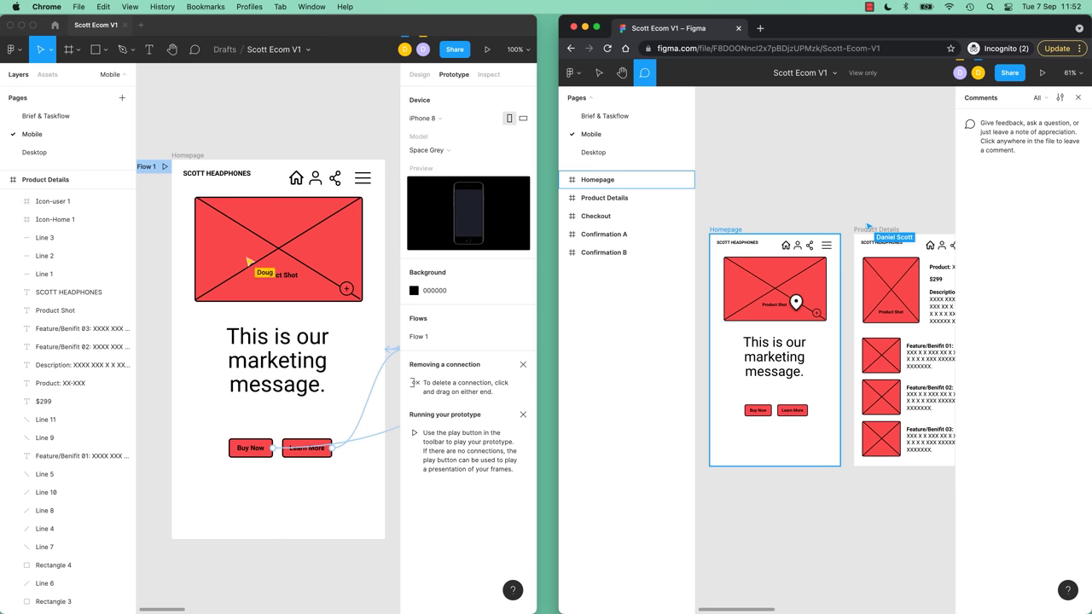
click(804, 282)
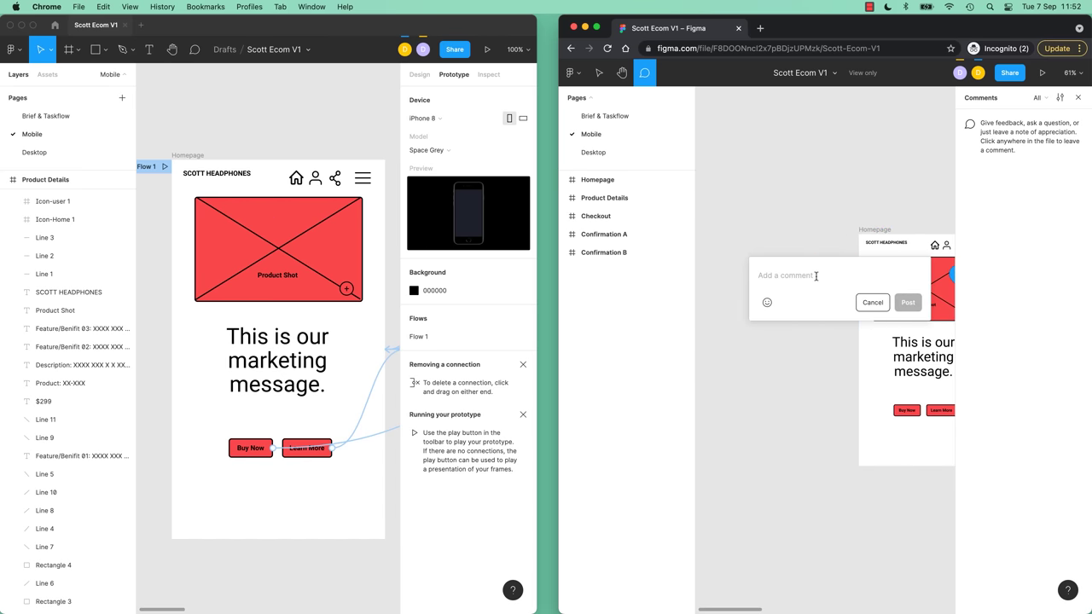
text(Why)
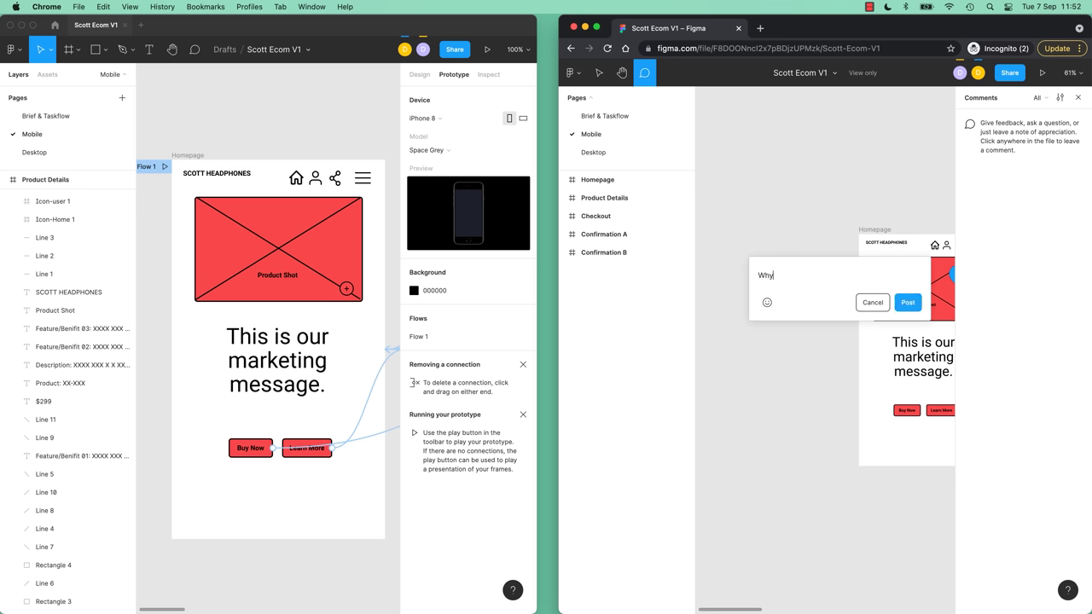
text( are we not using real images. - Doug)
click(915, 306)
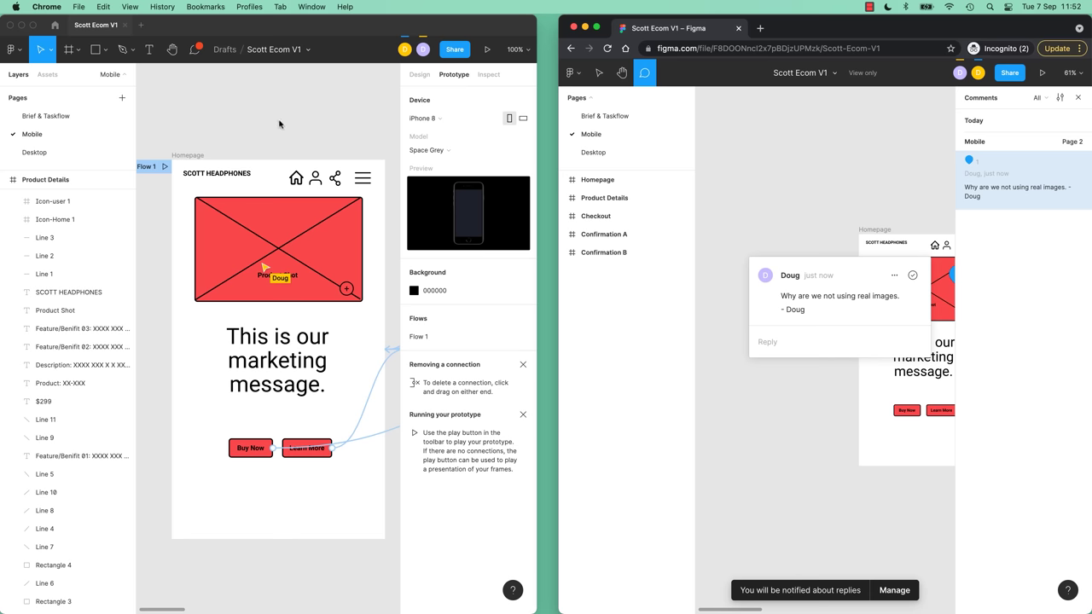
In the desktop editor, reply 'This is just a wire frame for testing.' to that comment.
click(208, 58)
click(196, 51)
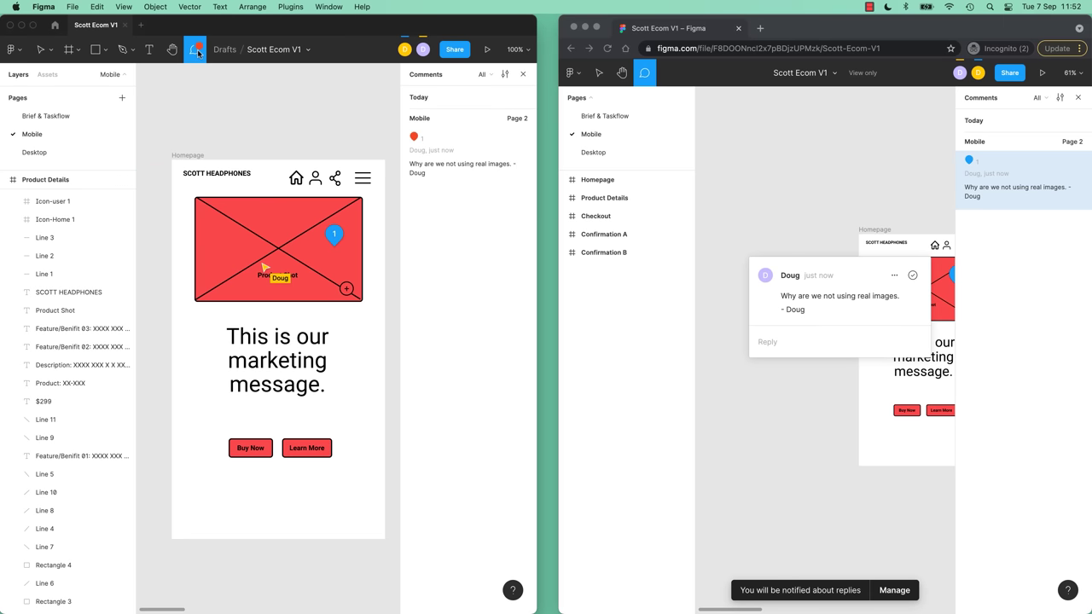
click(456, 171)
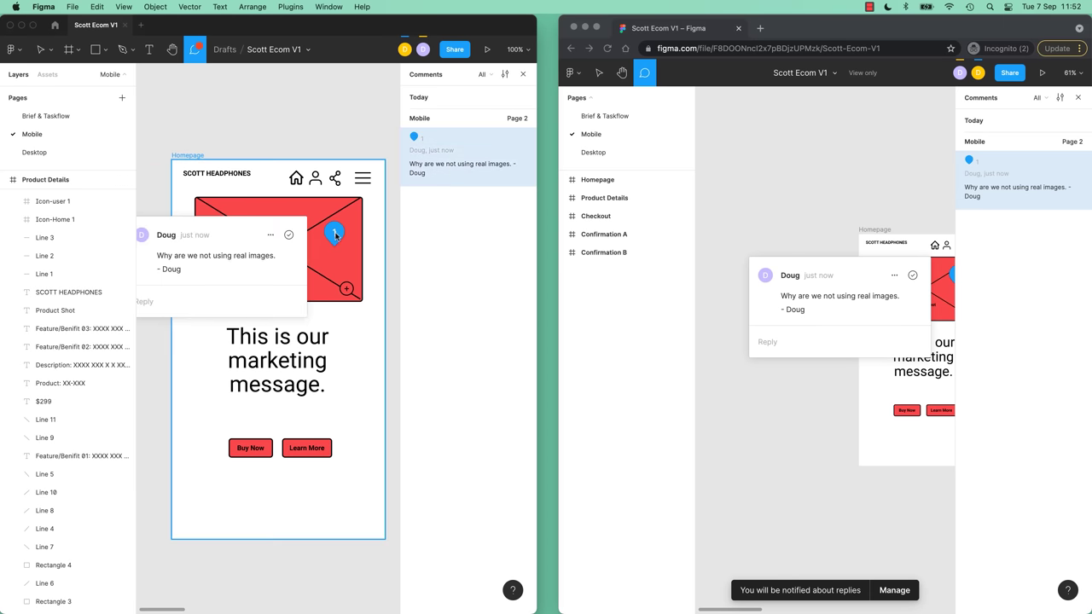
click(195, 306)
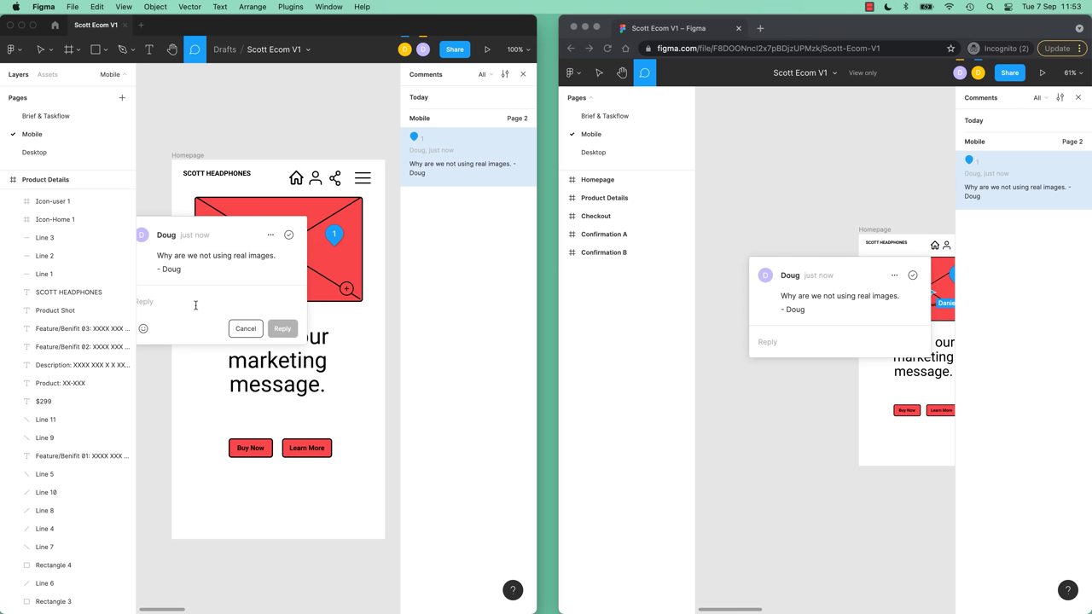
text(This is just a )
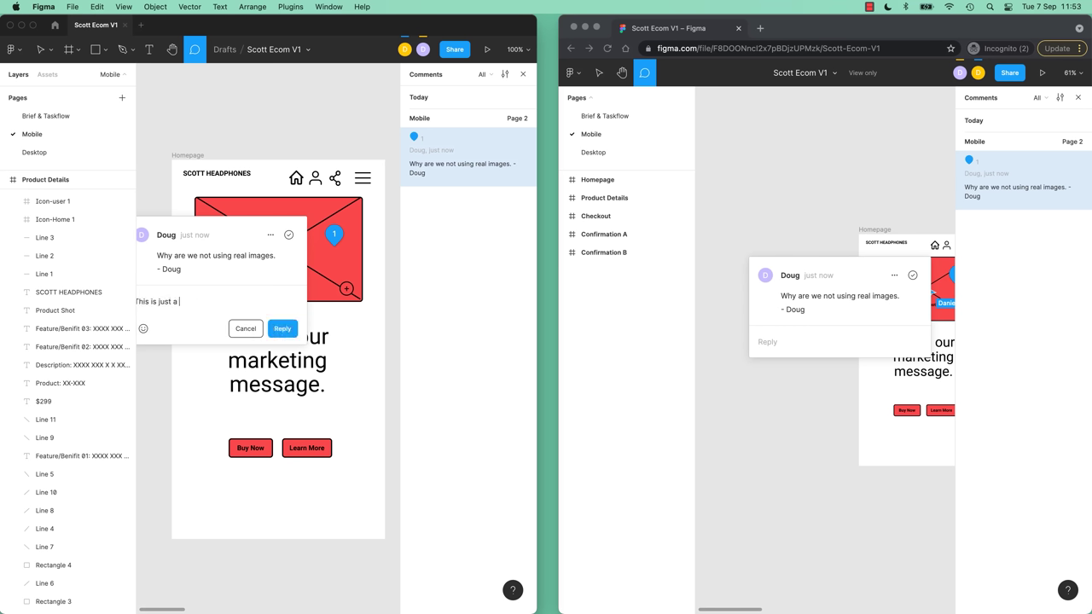
text(wire frame for testing.)
click(288, 330)
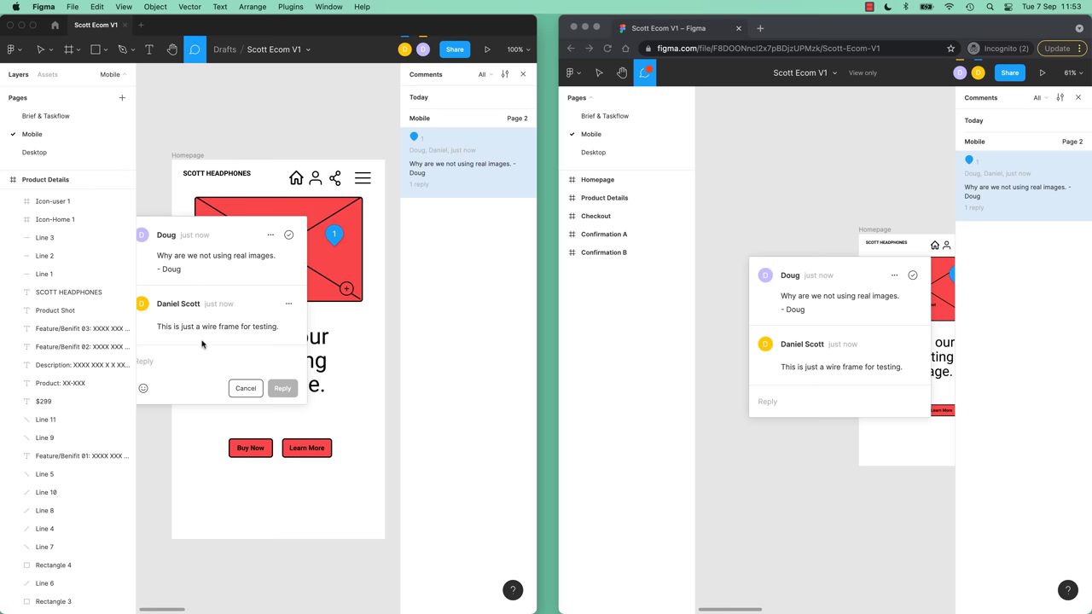
Close the comment thread and maximise the Figma window.
click(395, 77)
key(ctrl+alt+Return)
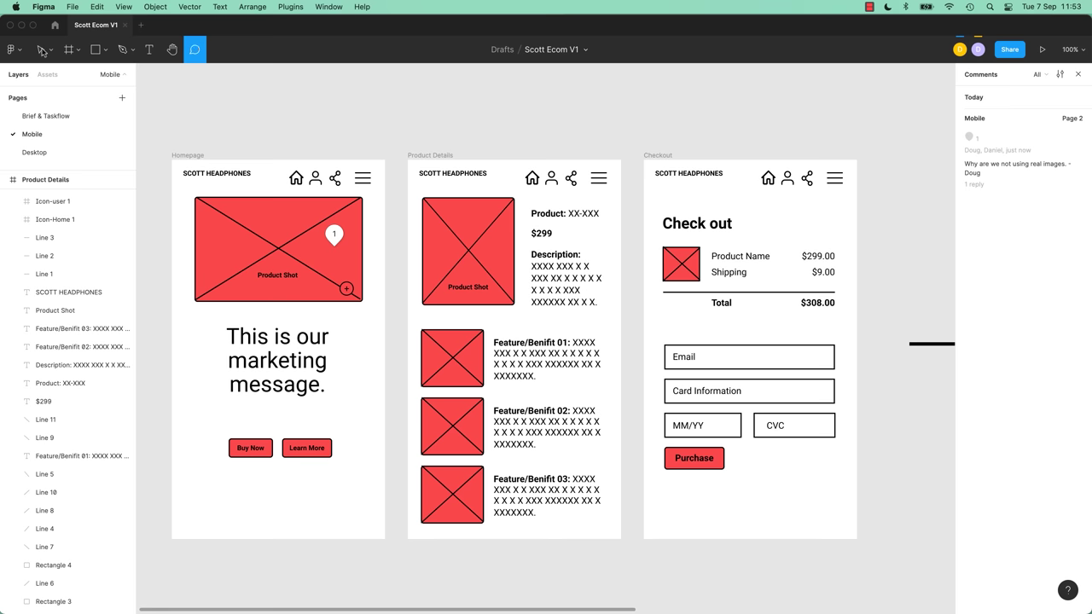
click(40, 49)
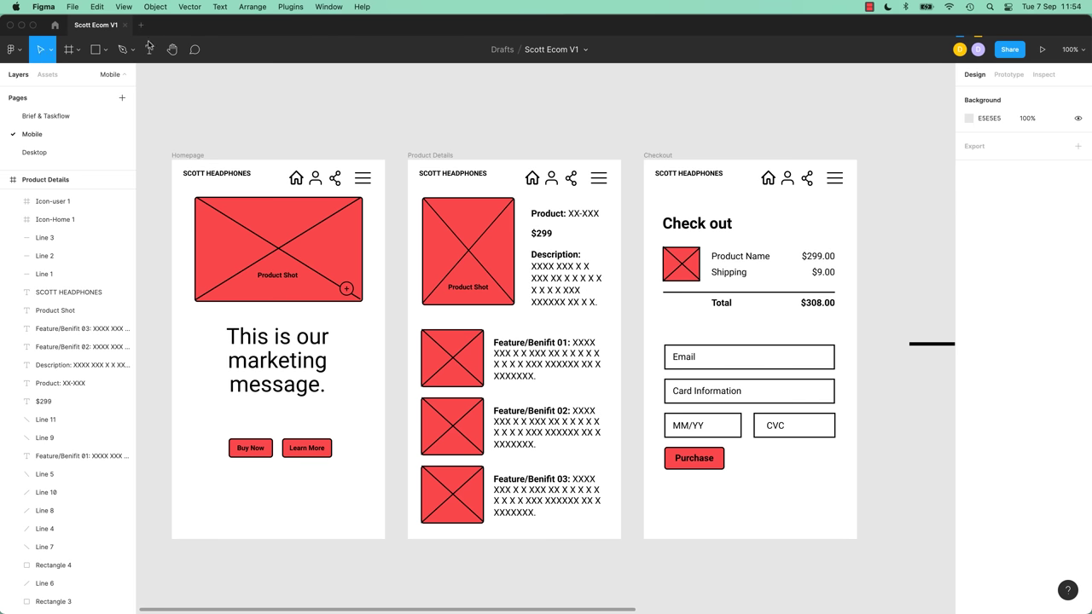
Open the real-images comment from the Comments panel and mark it resolved.
click(196, 52)
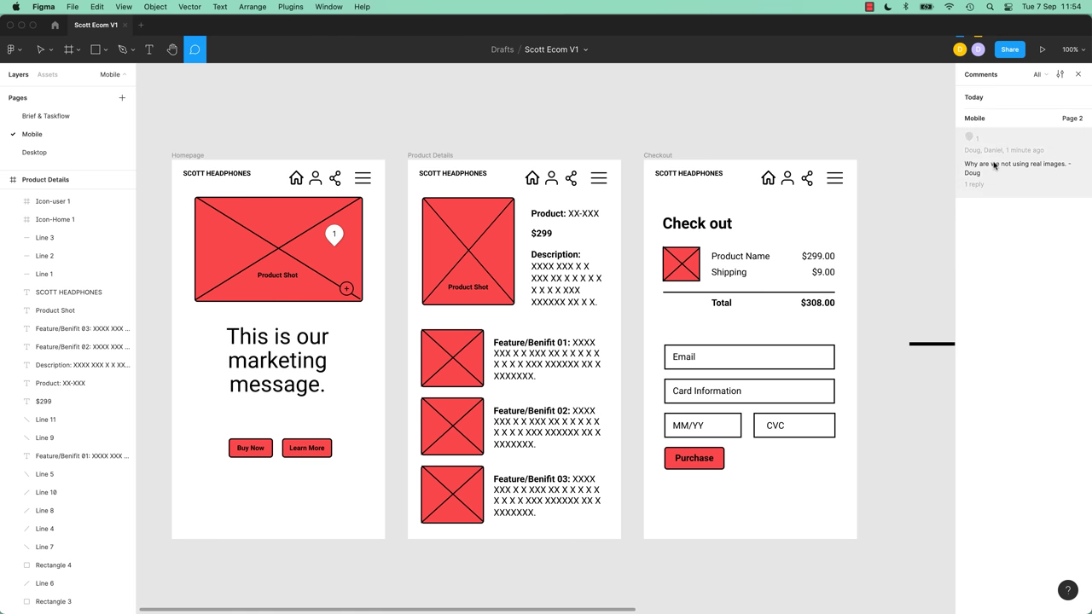
click(1051, 160)
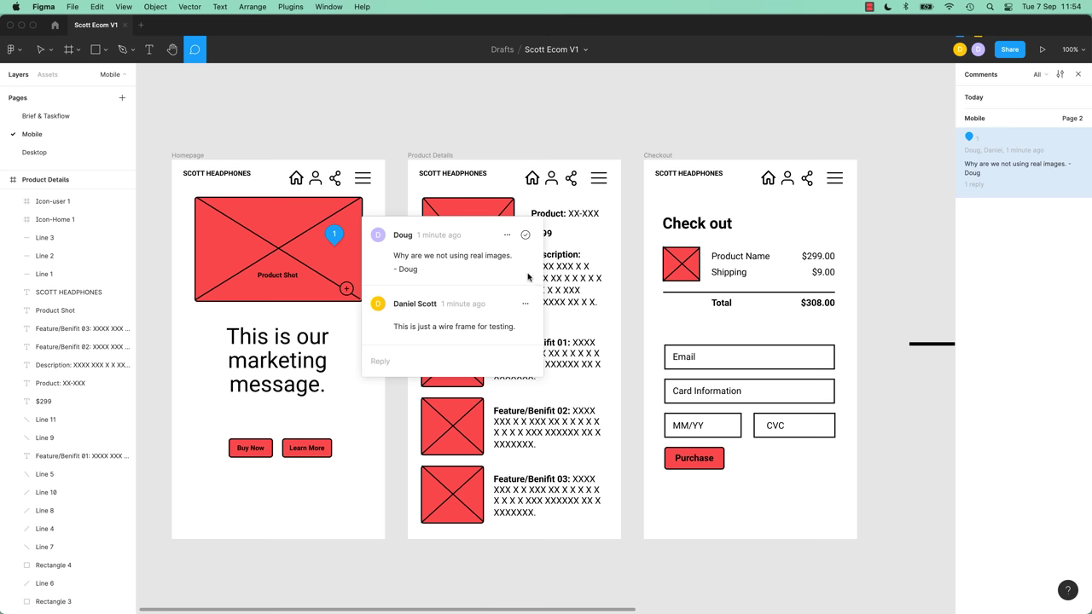
click(527, 235)
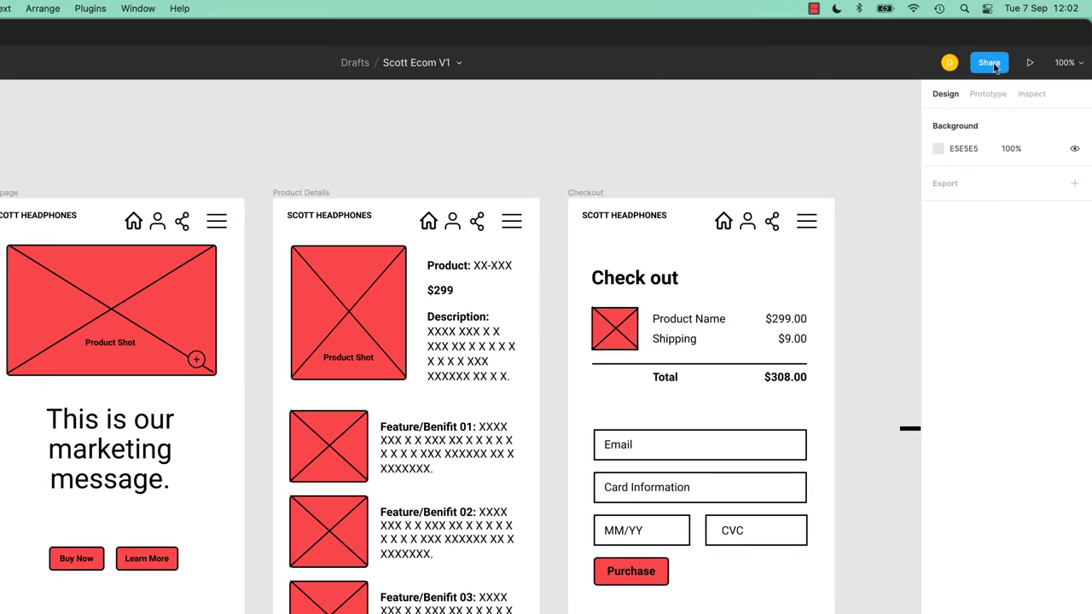
click(1010, 50)
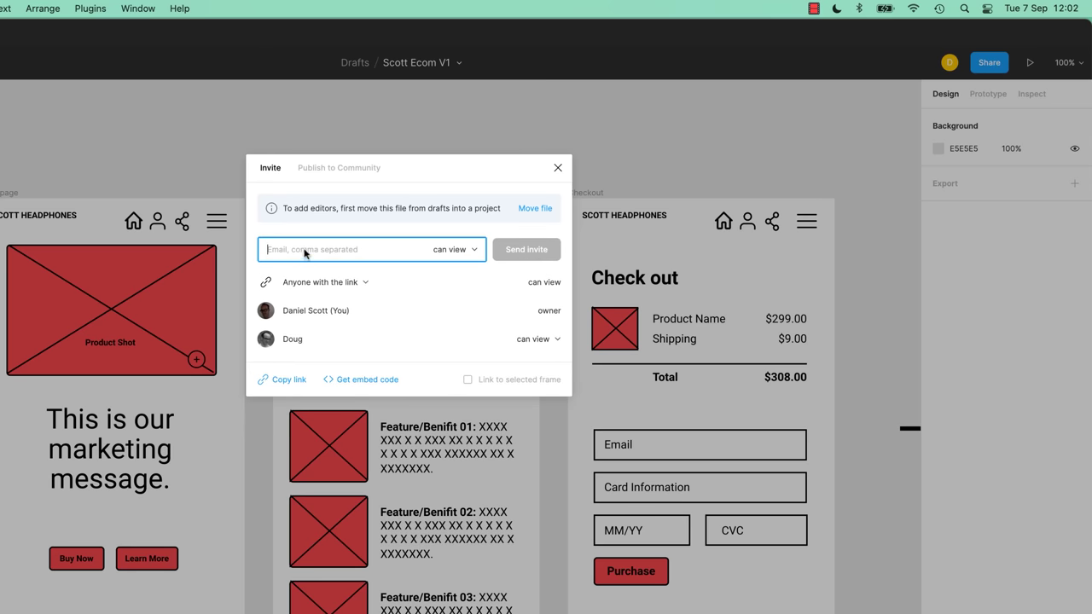
click(540, 344)
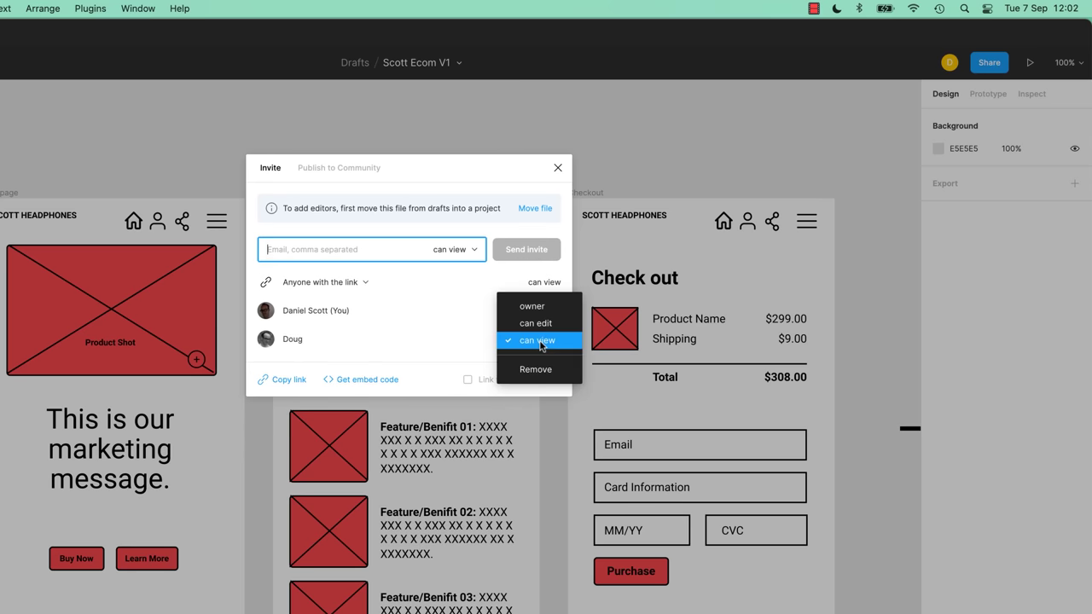
click(535, 324)
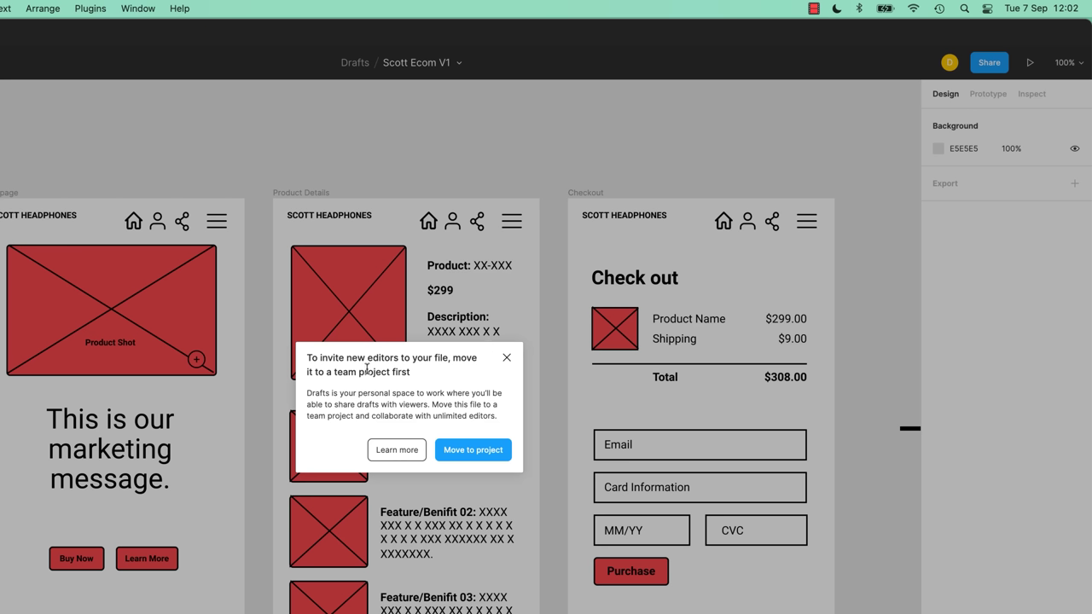
click(507, 357)
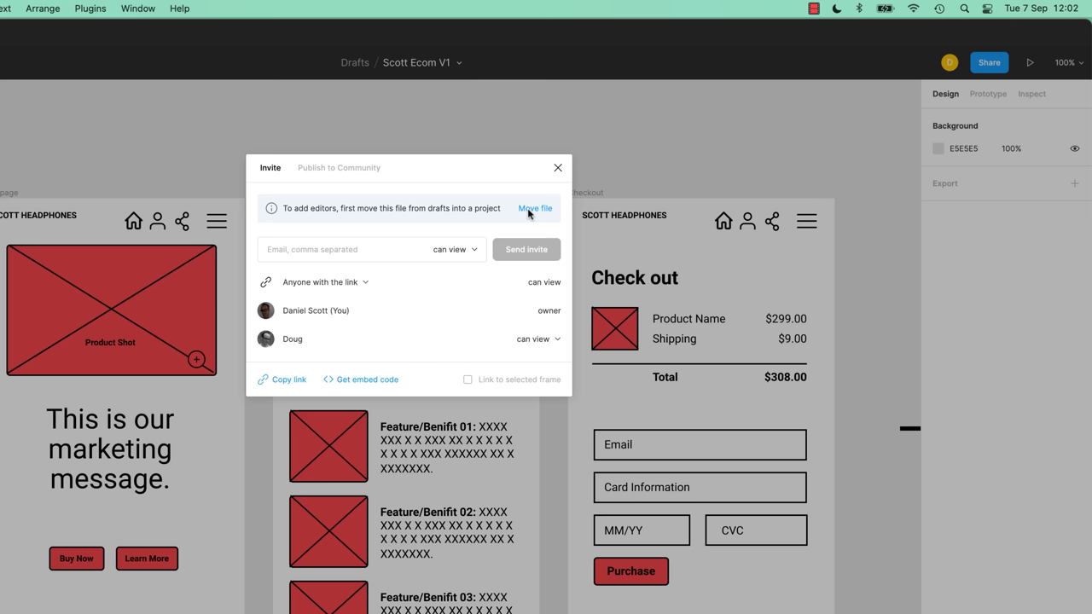
click(557, 169)
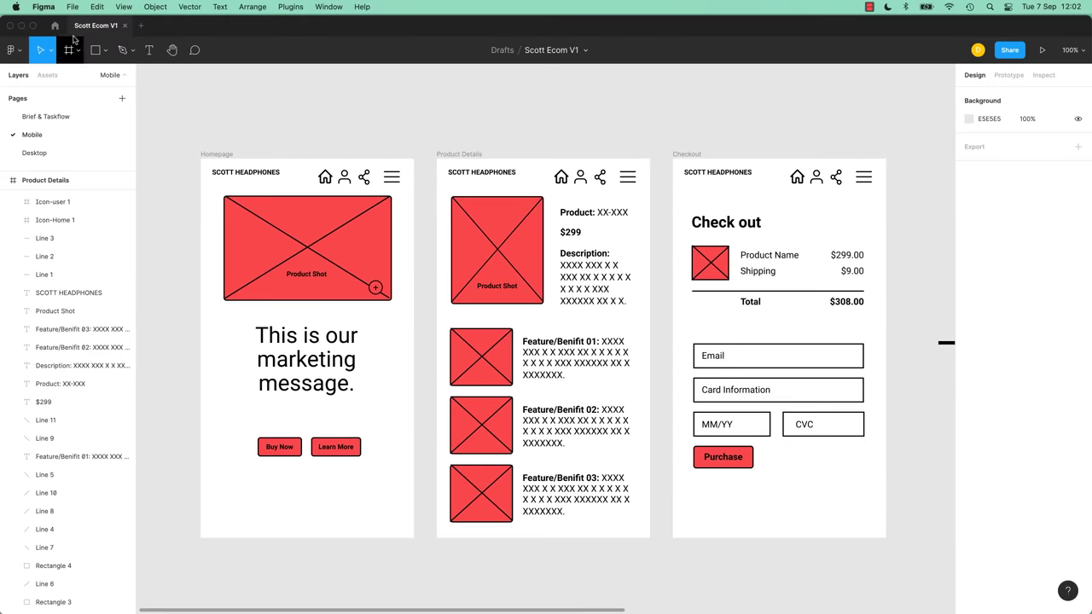
Go to the Scott Headphones team page and review its member list.
click(56, 27)
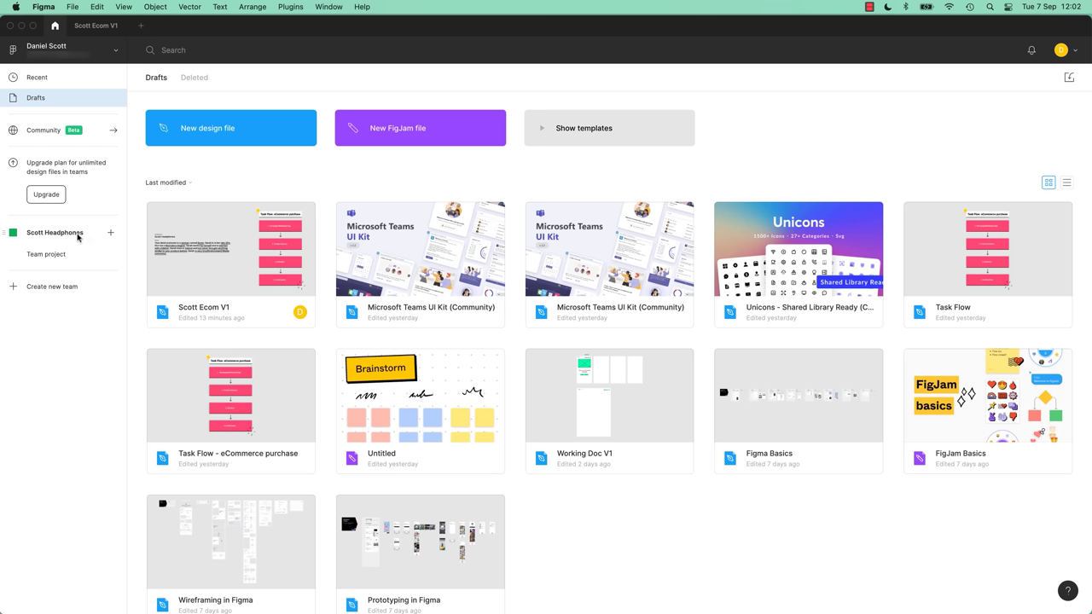
click(65, 237)
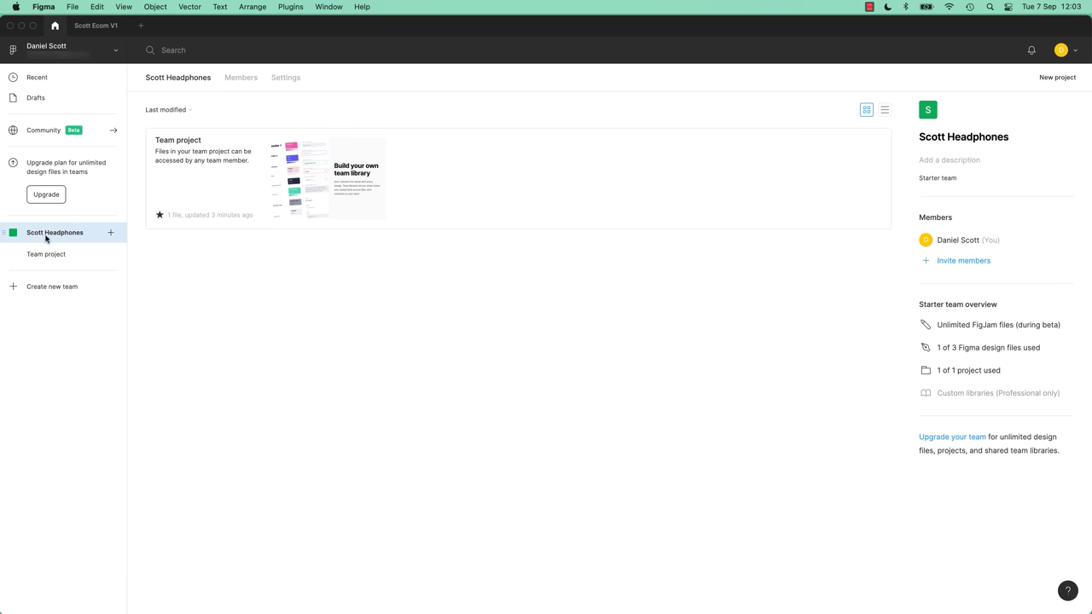
click(243, 78)
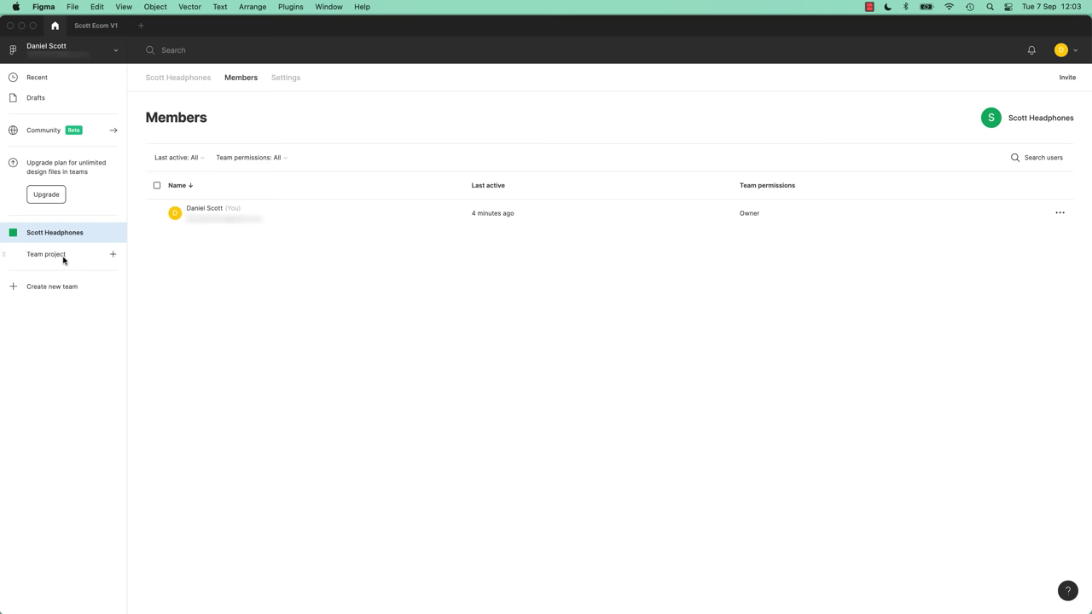
click(192, 77)
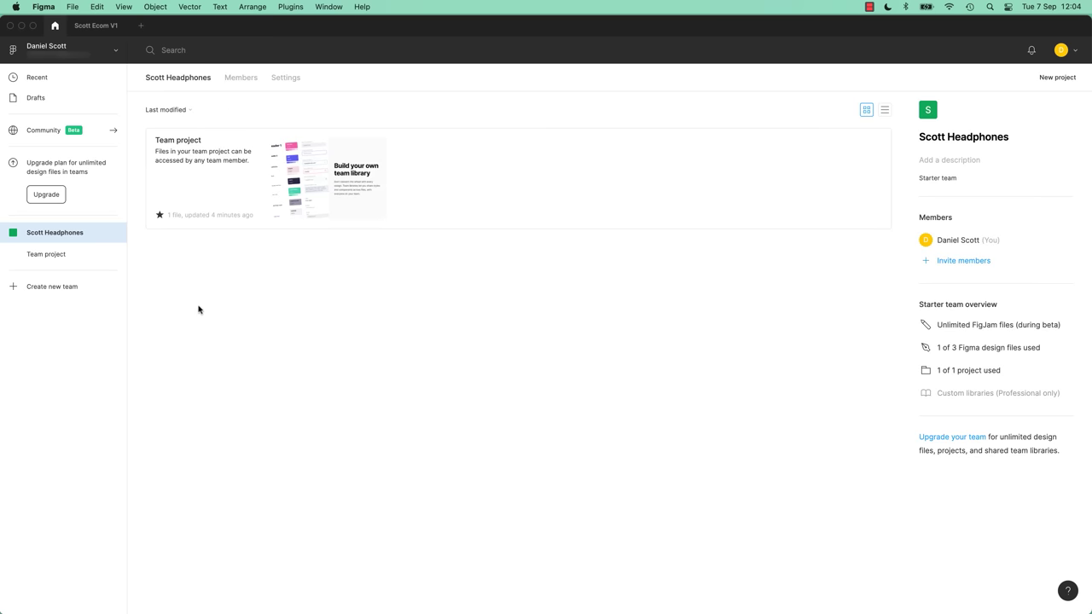
Open the Team project containing the Scott Headphones team library file.
click(57, 257)
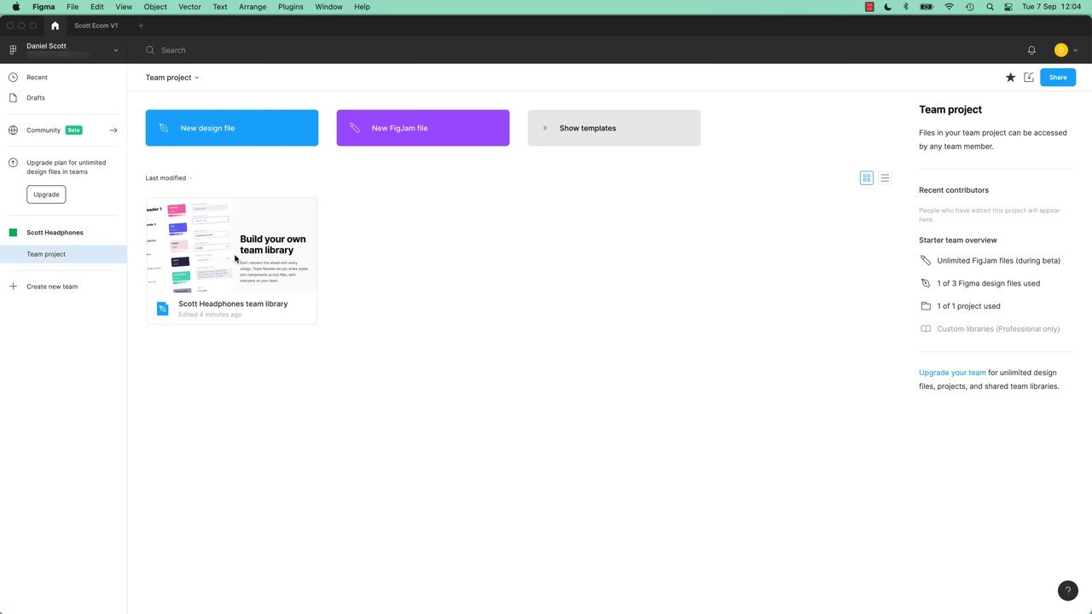
click(70, 236)
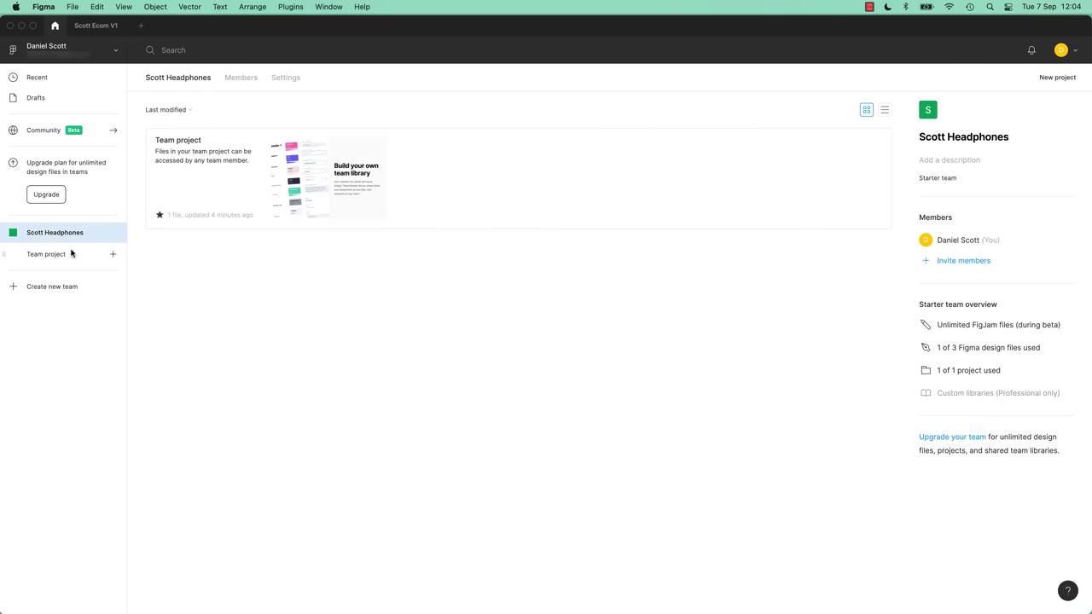
click(71, 254)
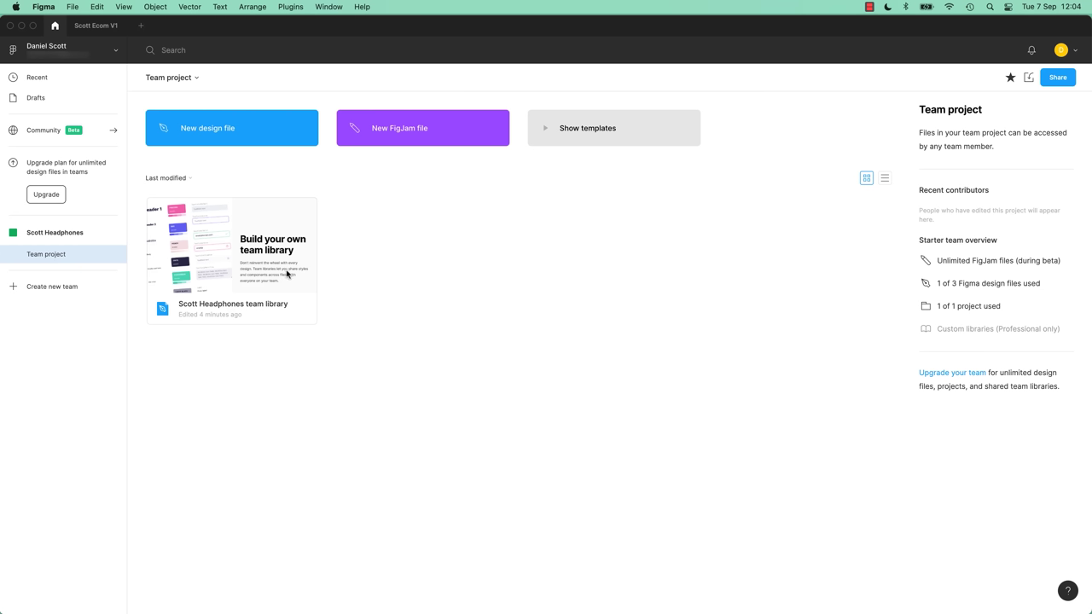
double_click(231, 258)
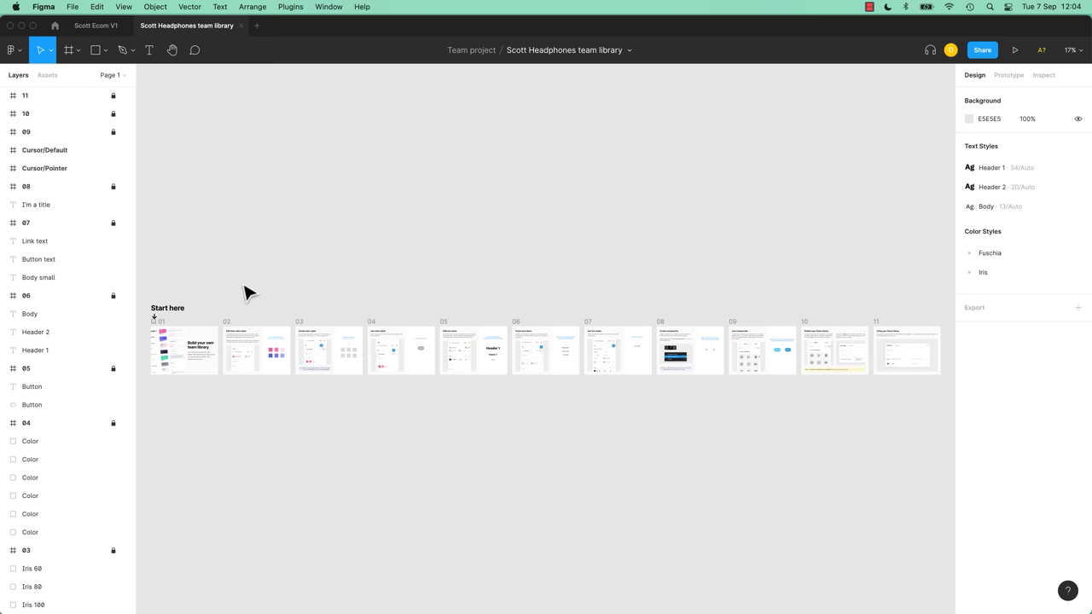
click(47, 75)
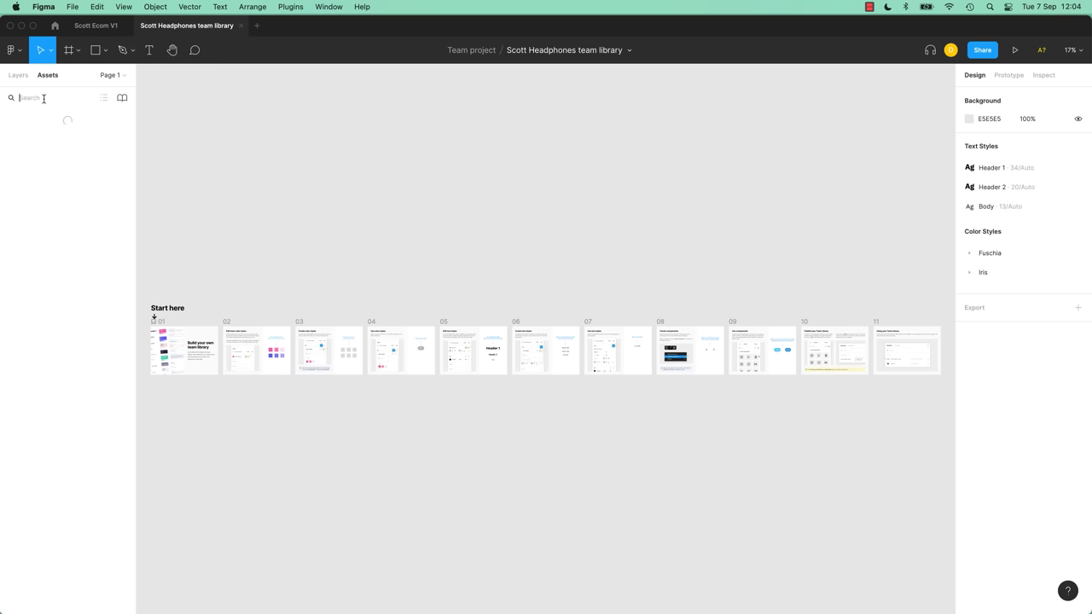
click(18, 75)
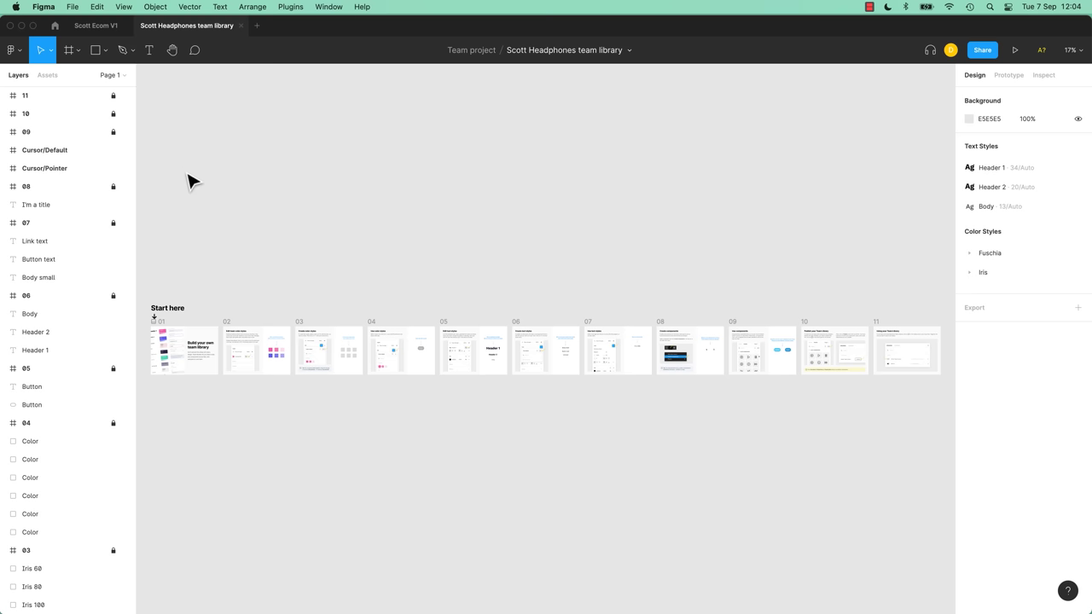
click(241, 26)
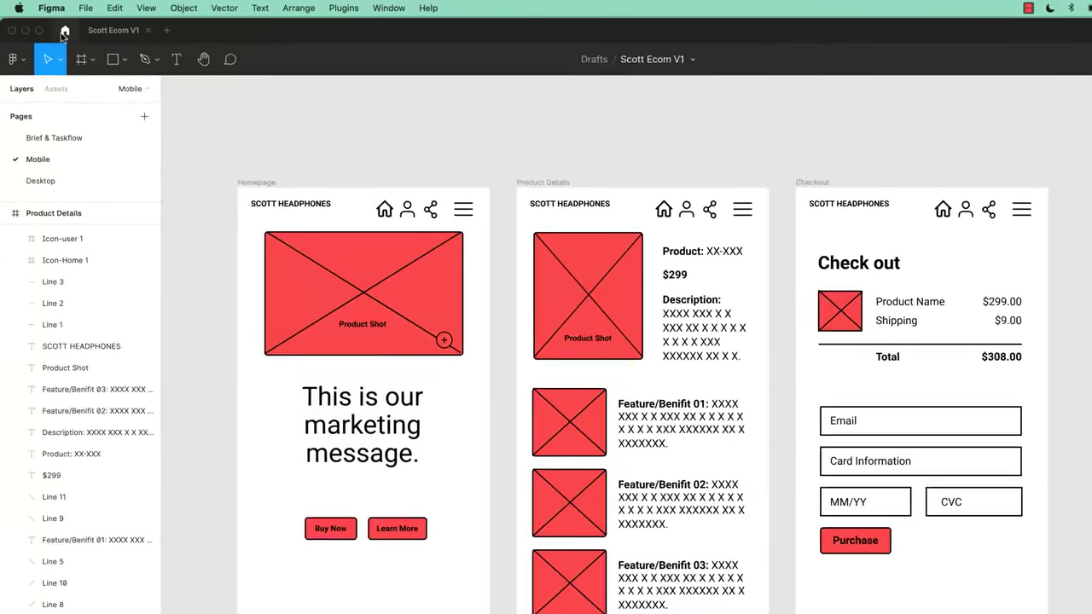
click(55, 26)
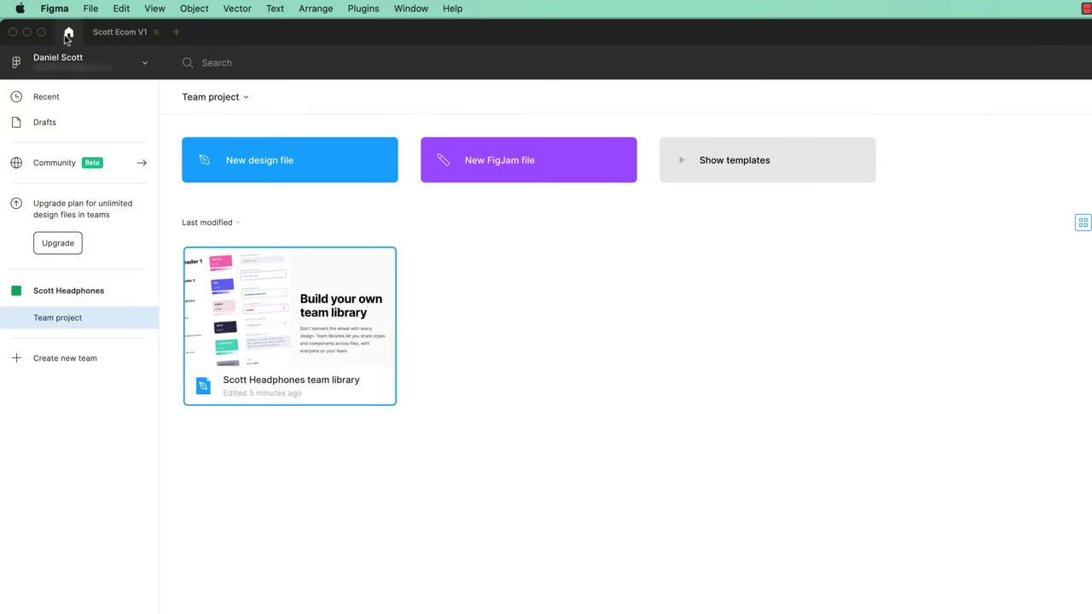
Delete the Scott Headphones team's Team project.
right_click(88, 318)
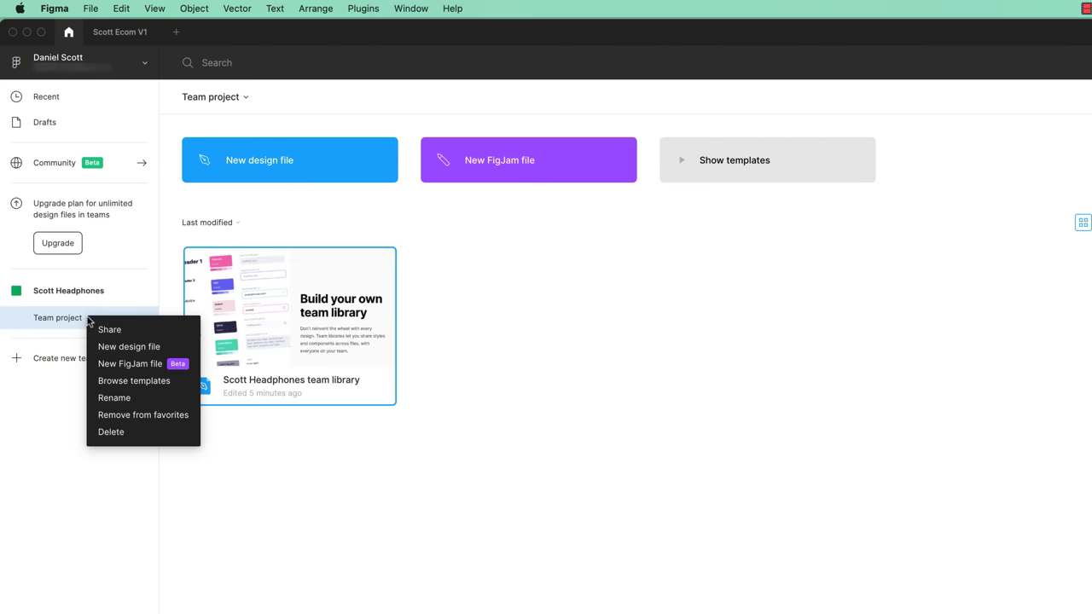
click(113, 432)
click(772, 442)
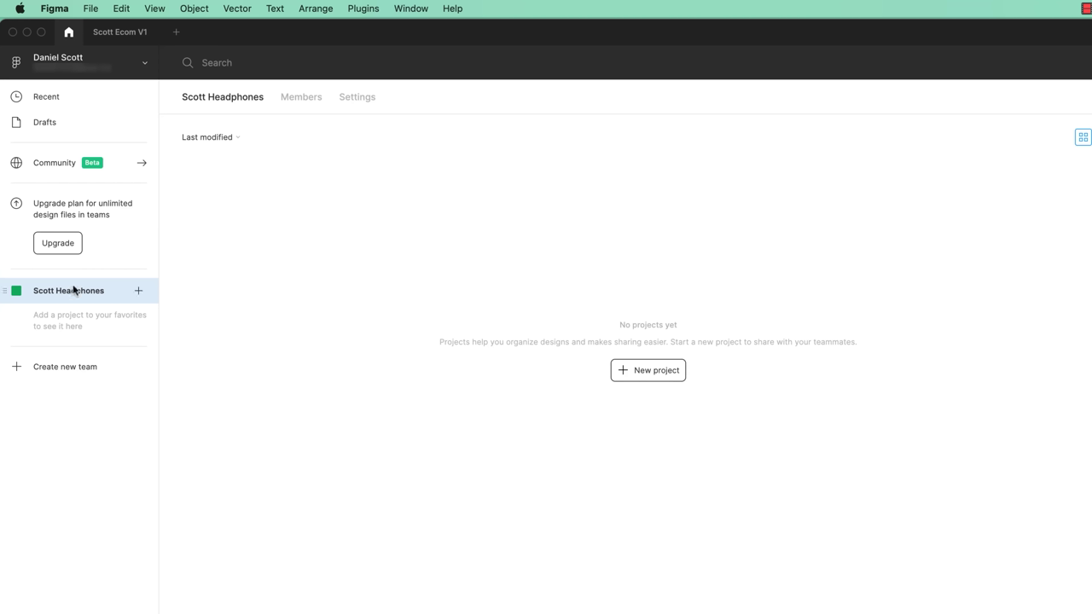
Create a new project named 'eCommerce Website' in the Scott Headphones team.
click(144, 290)
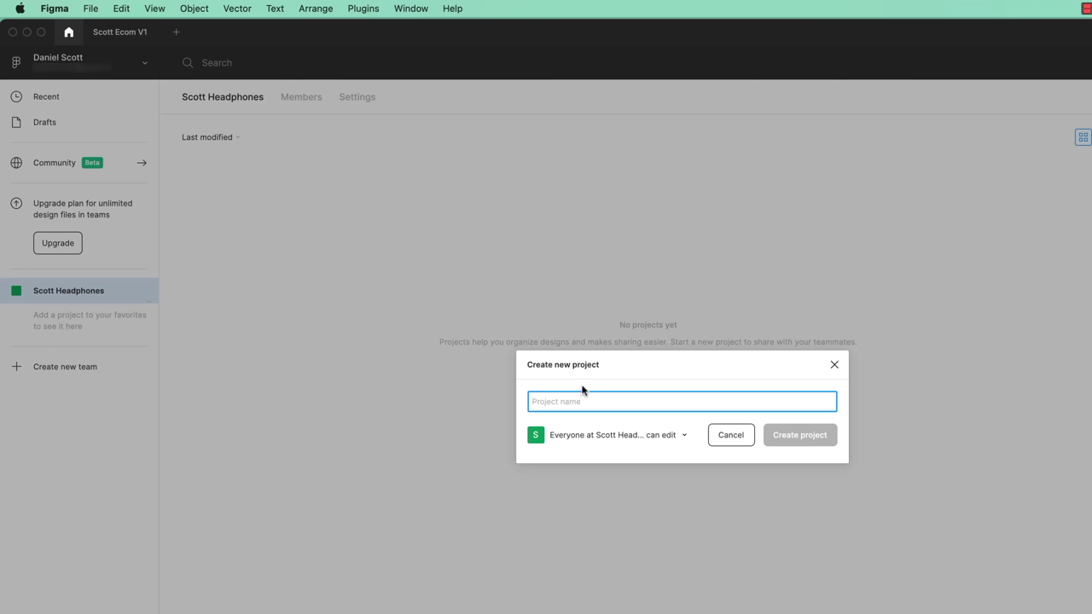
text(E)
key(BackSpace)
text(eCommer)
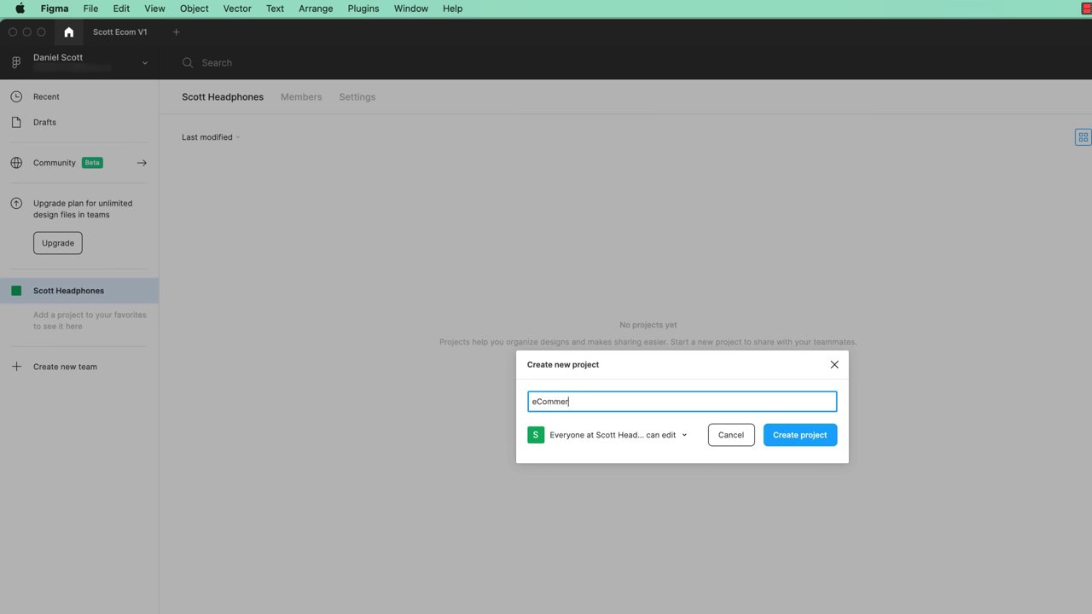
text(ce Website -)
key(BackSpace)
key(BackSpace)
key(BackSpace)
key(BackSpace)
text(e)
click(795, 435)
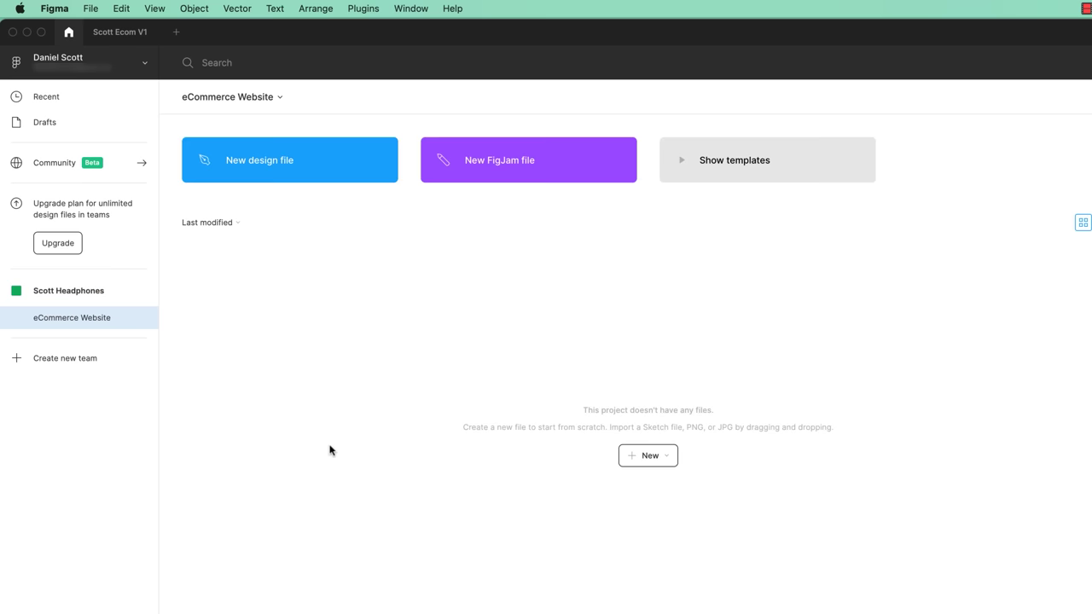
Move the Scott Ecom V1 file from Drafts into the Scott Headphones team.
click(60, 123)
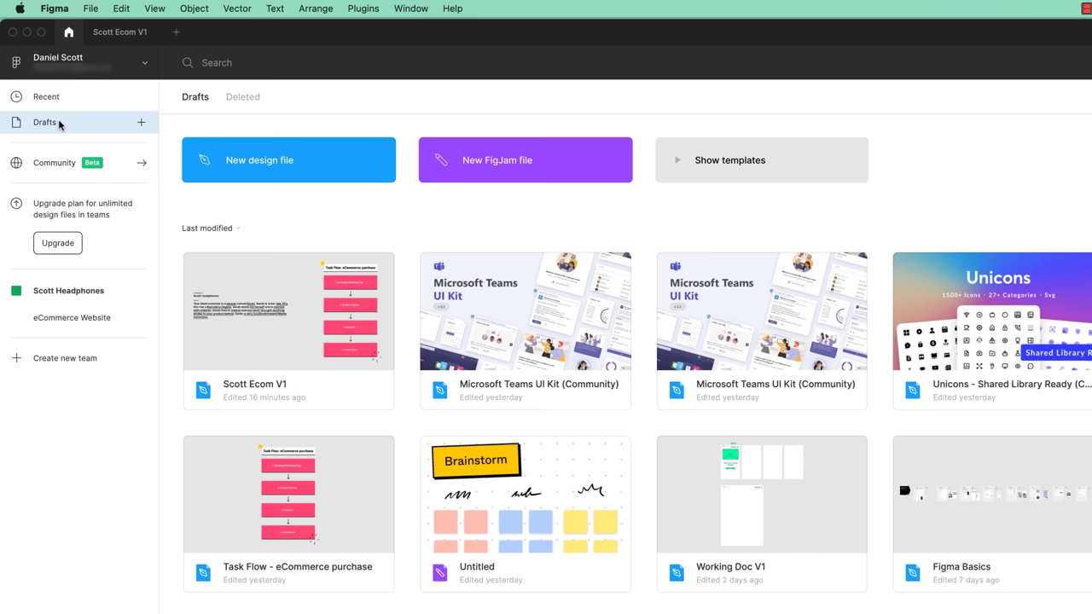
click(261, 388)
drag(307, 347, 84, 321)
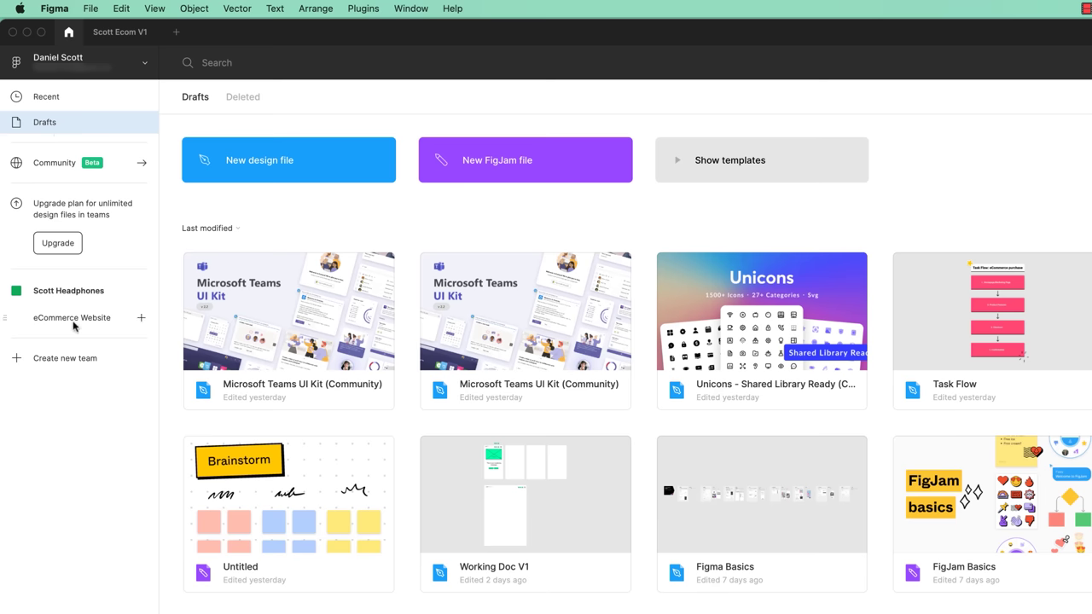
Open Scott Ecom V1 from the eCommerce Website project.
click(77, 295)
click(82, 322)
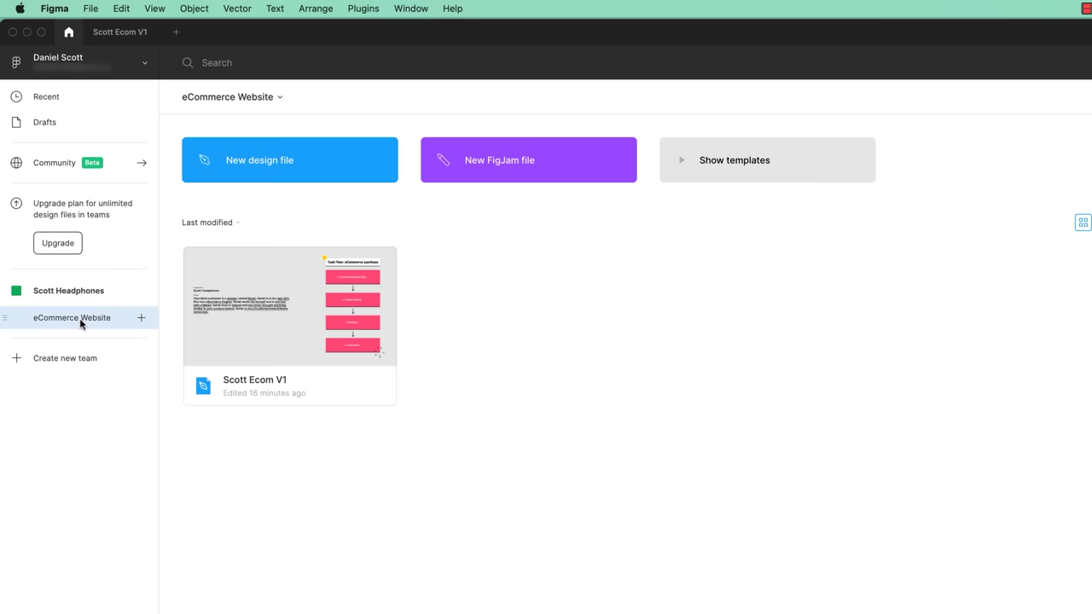
click(277, 345)
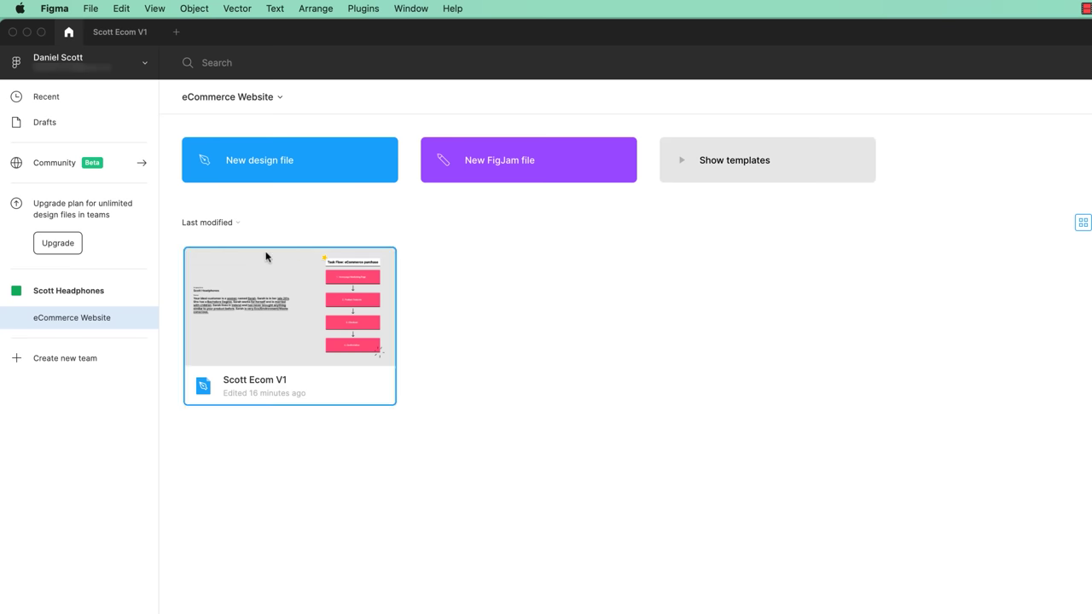
click(129, 34)
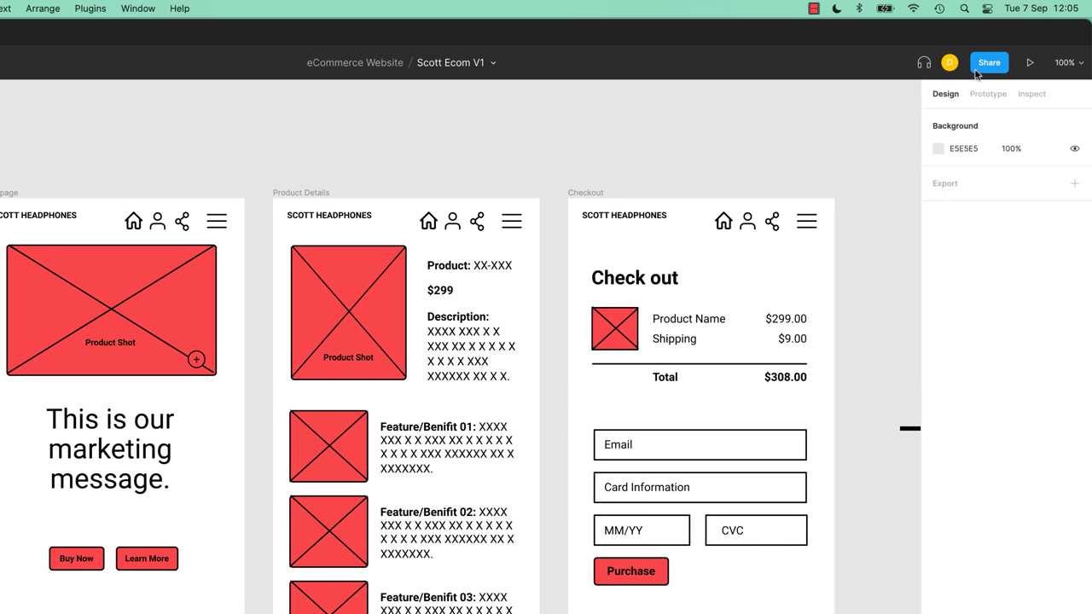
Check who has access to Scott Ecom V1, then return to the file browser.
click(989, 62)
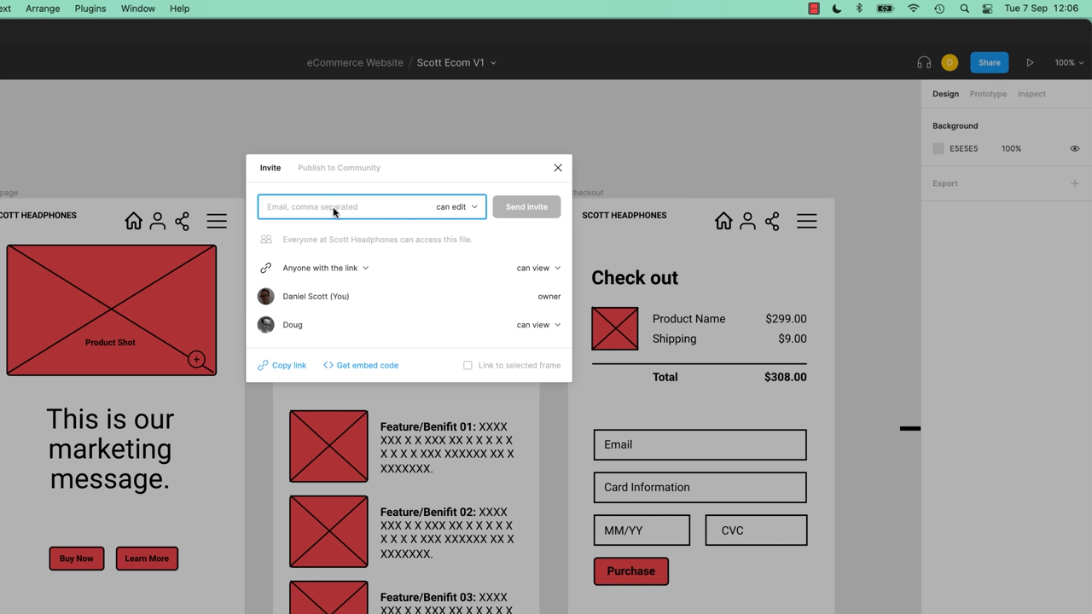
click(558, 167)
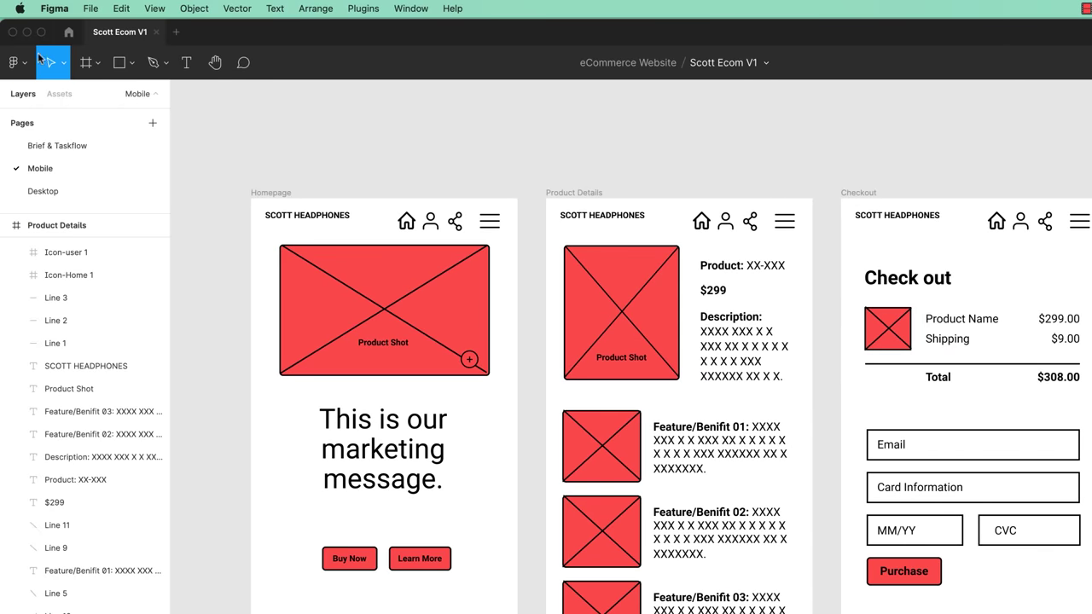
click(69, 32)
Go from Drafts to the Scott Headphones team's eCommerce Website project.
click(58, 125)
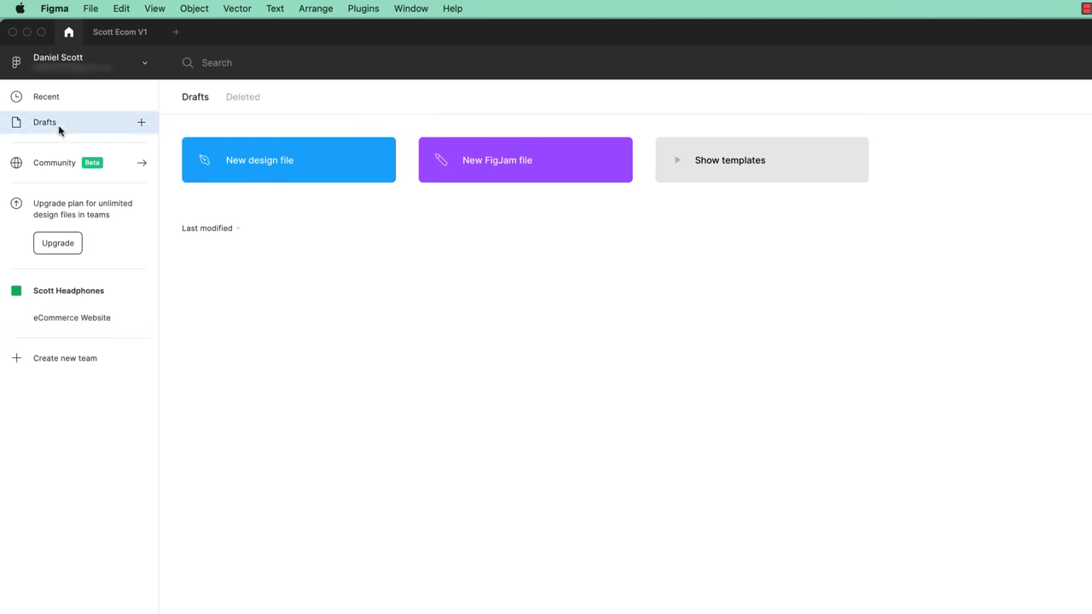
click(74, 294)
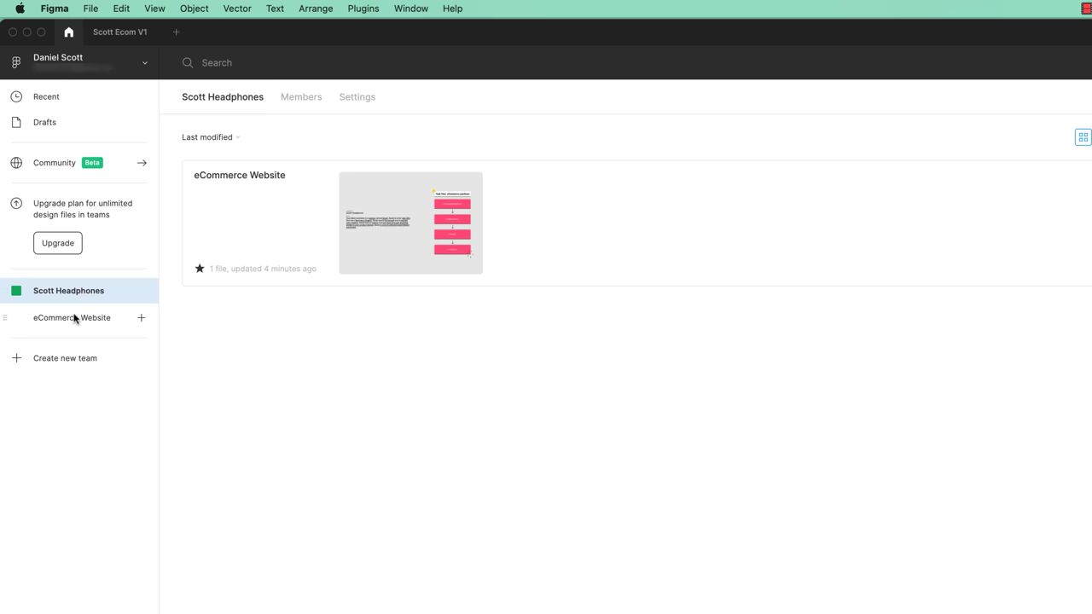
click(75, 319)
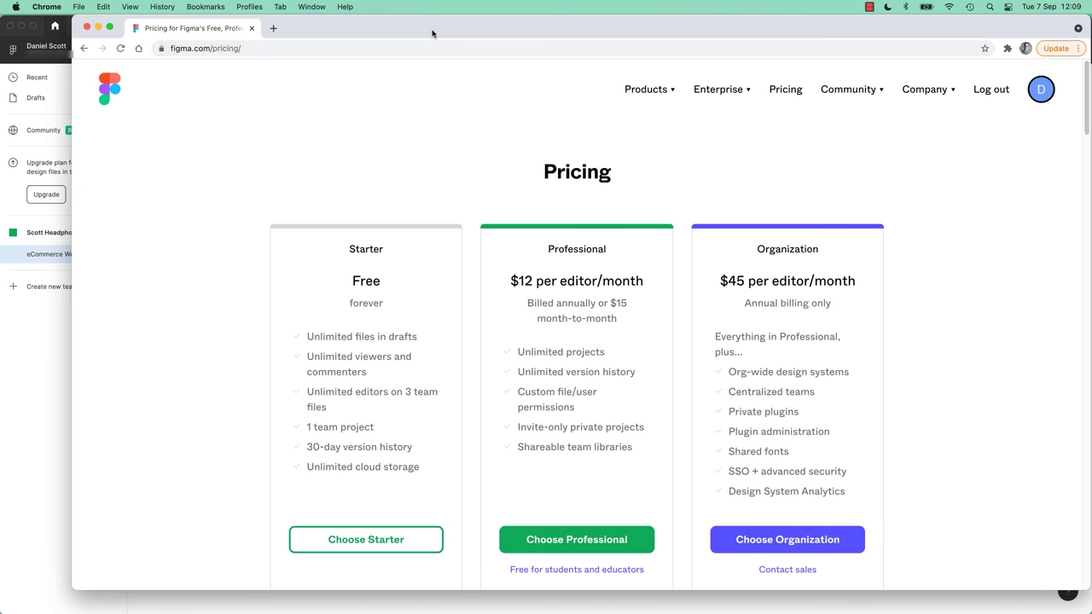
Highlight the Starter plan's 'Unlimited files in drafts' and '1 team project' limits.
drag(431, 32, 384, 31)
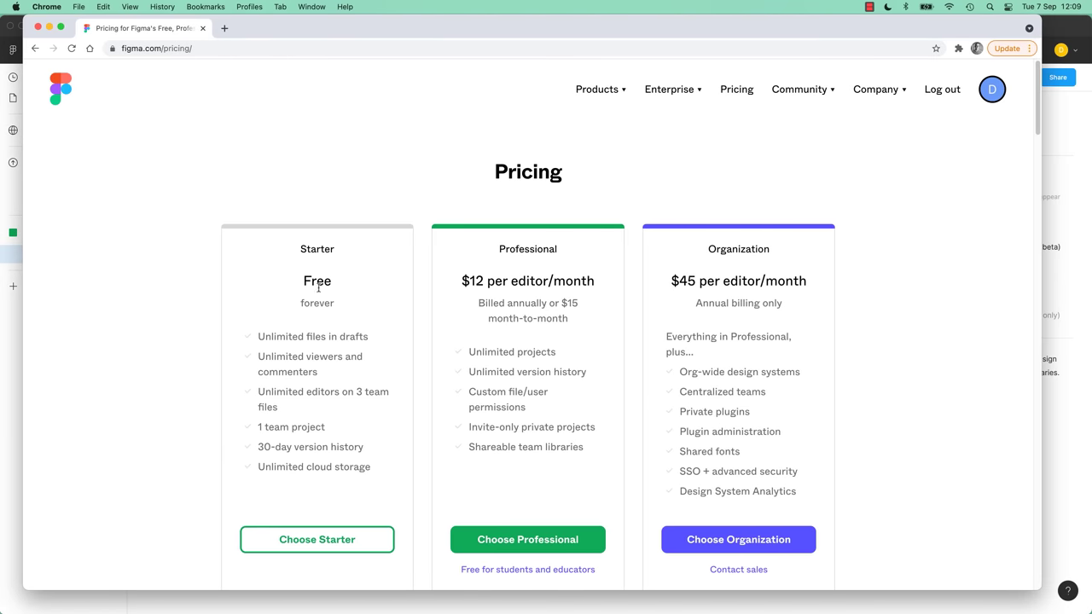
triple_click(313, 338)
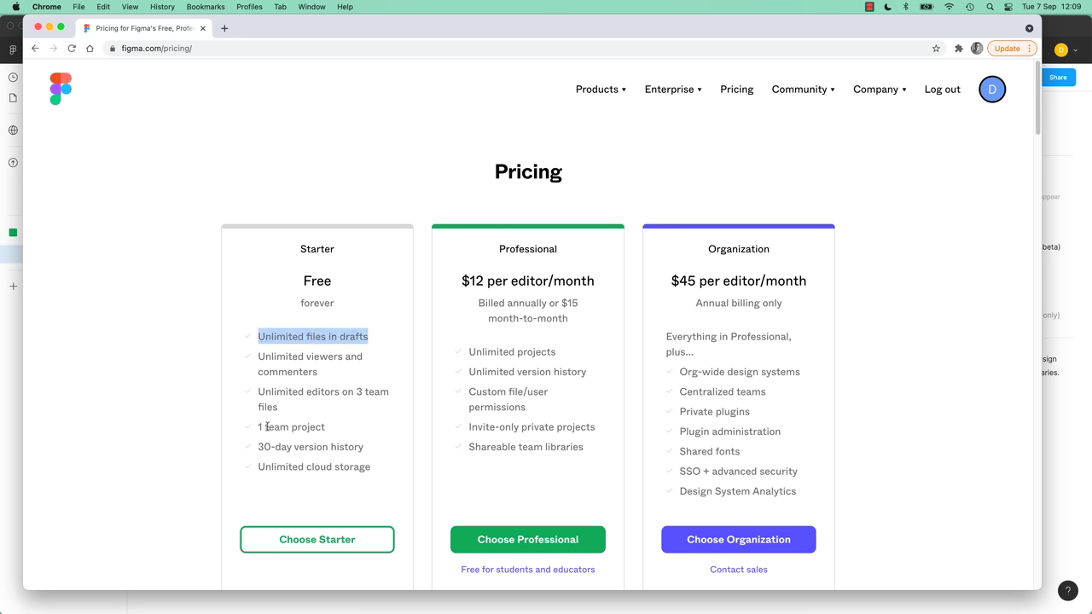
drag(265, 428, 316, 428)
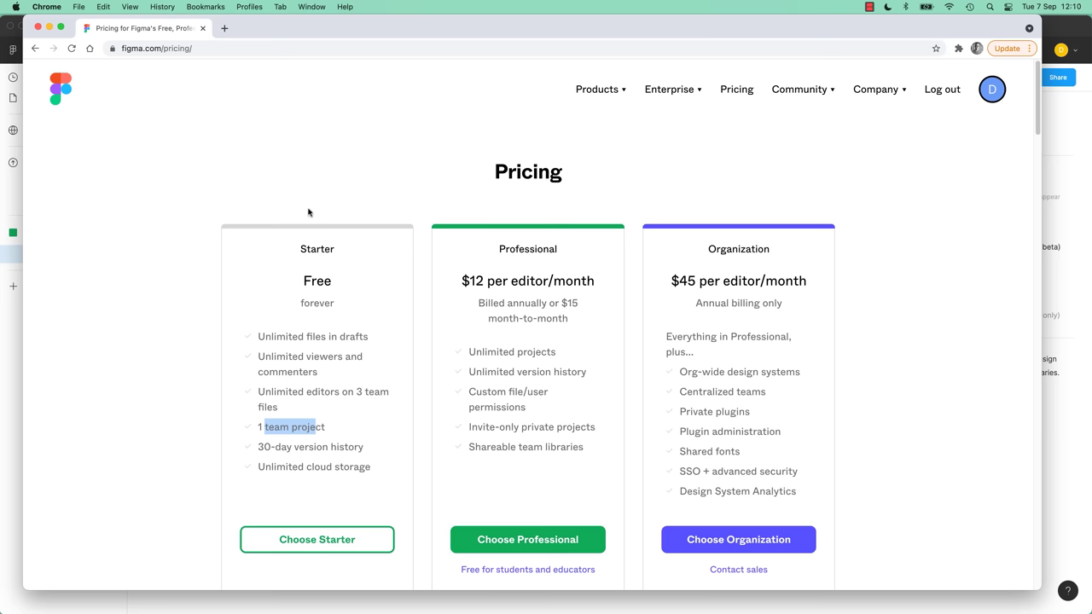
Close the pricing page and open the eCommerce Website project in Figma.
click(202, 28)
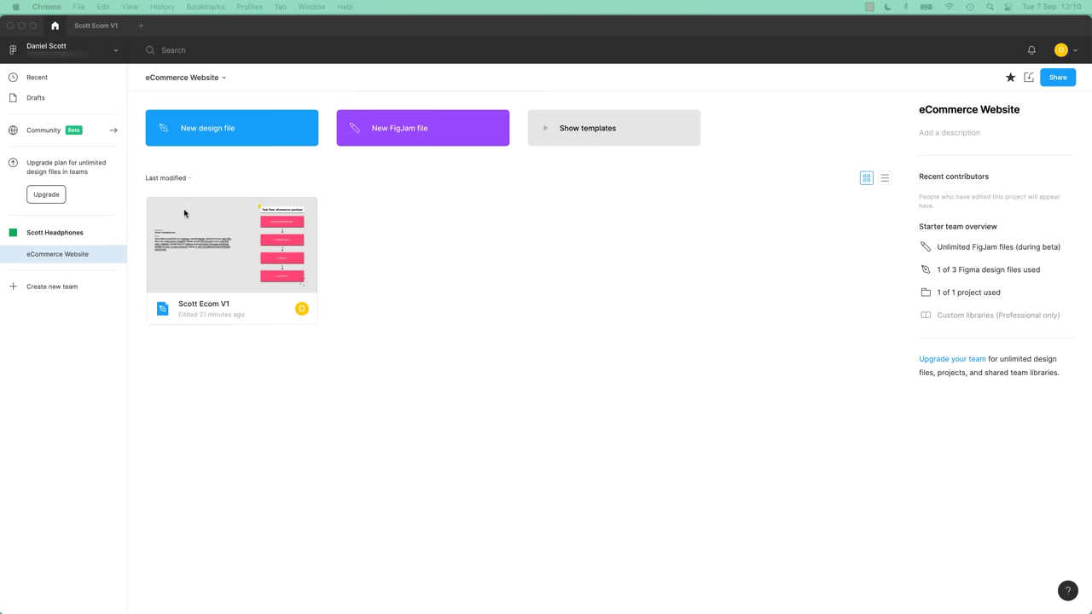
click(397, 256)
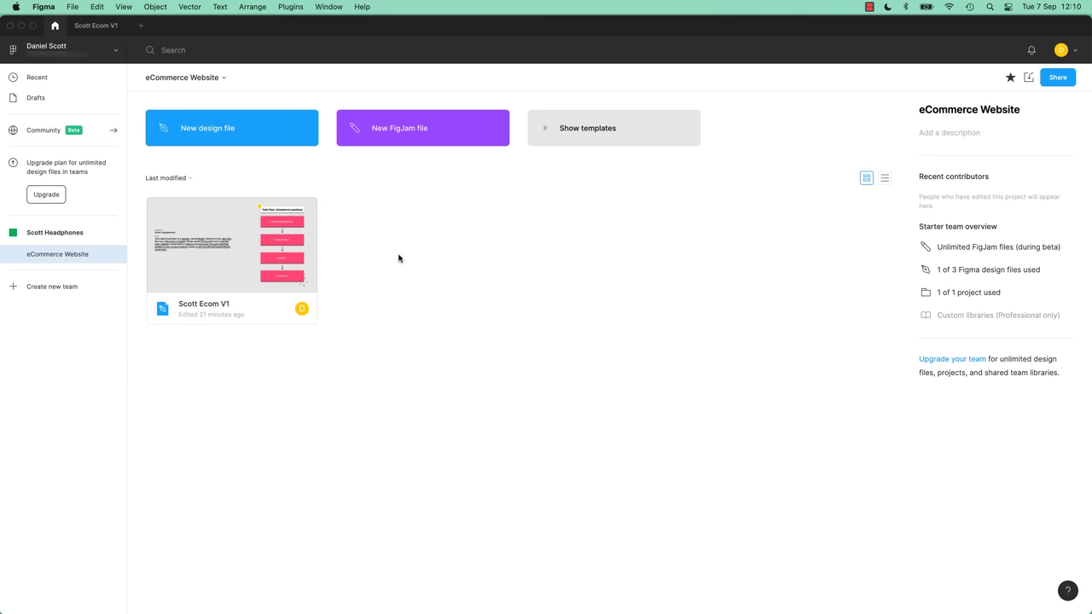
click(79, 238)
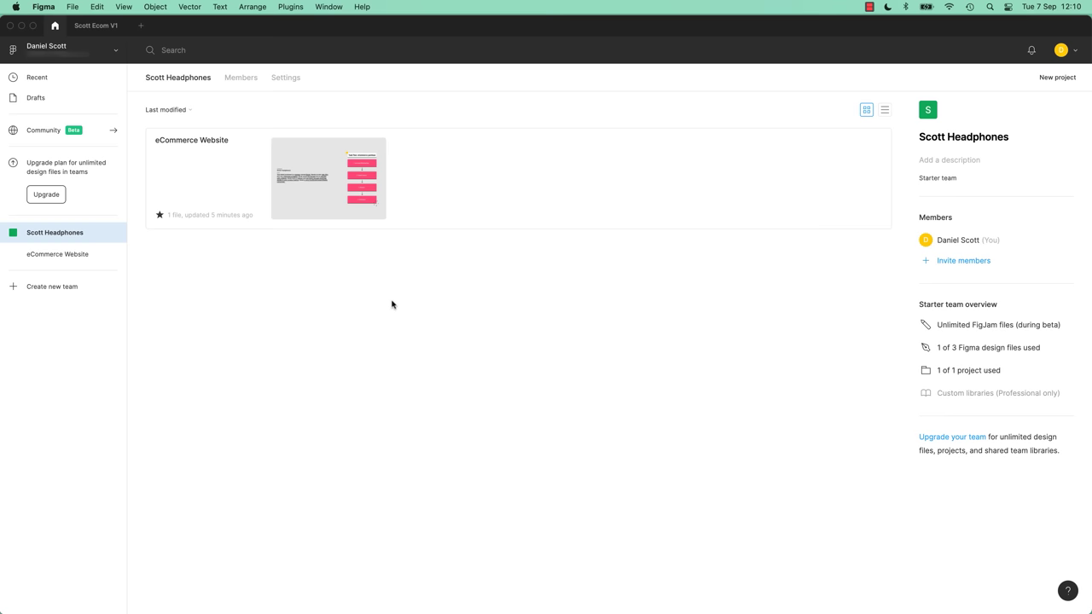
click(96, 29)
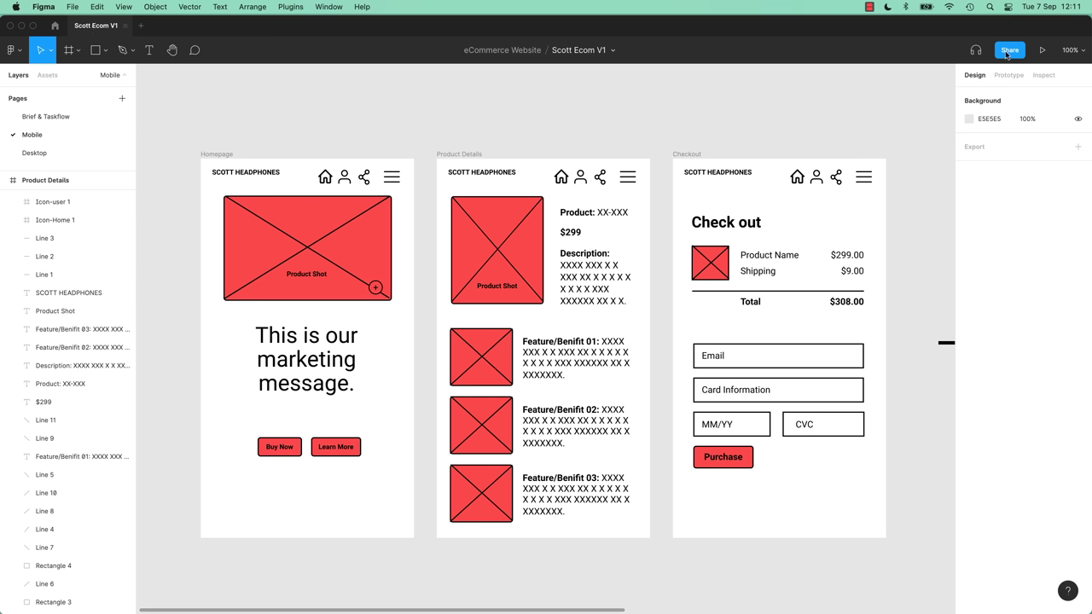
click(55, 25)
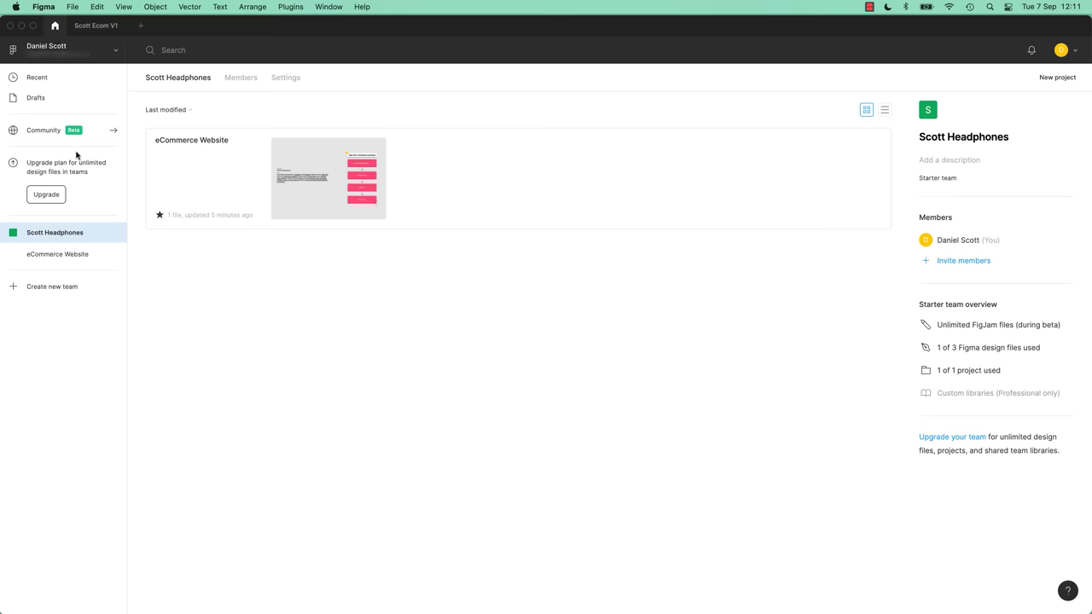
click(53, 254)
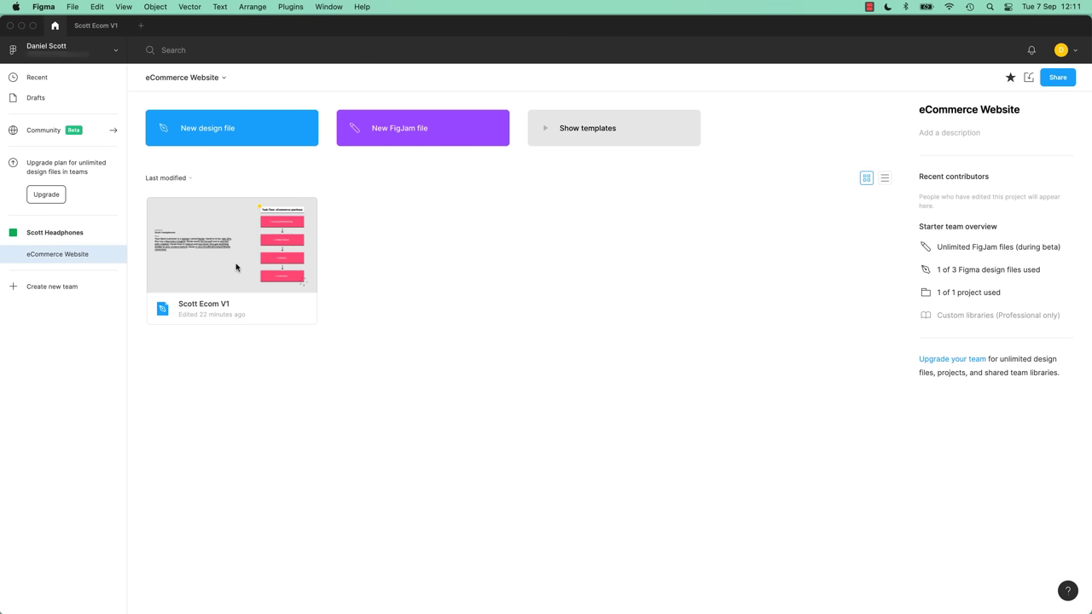
Move Scott Ecom V1 back into Drafts, leaving the project empty.
drag(235, 267, 36, 97)
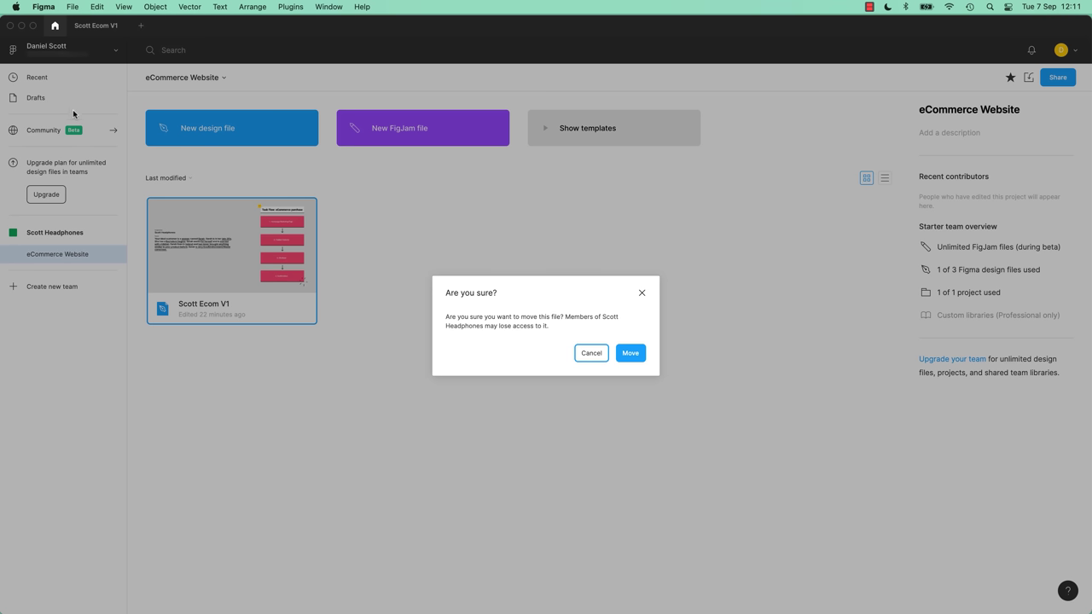
click(630, 355)
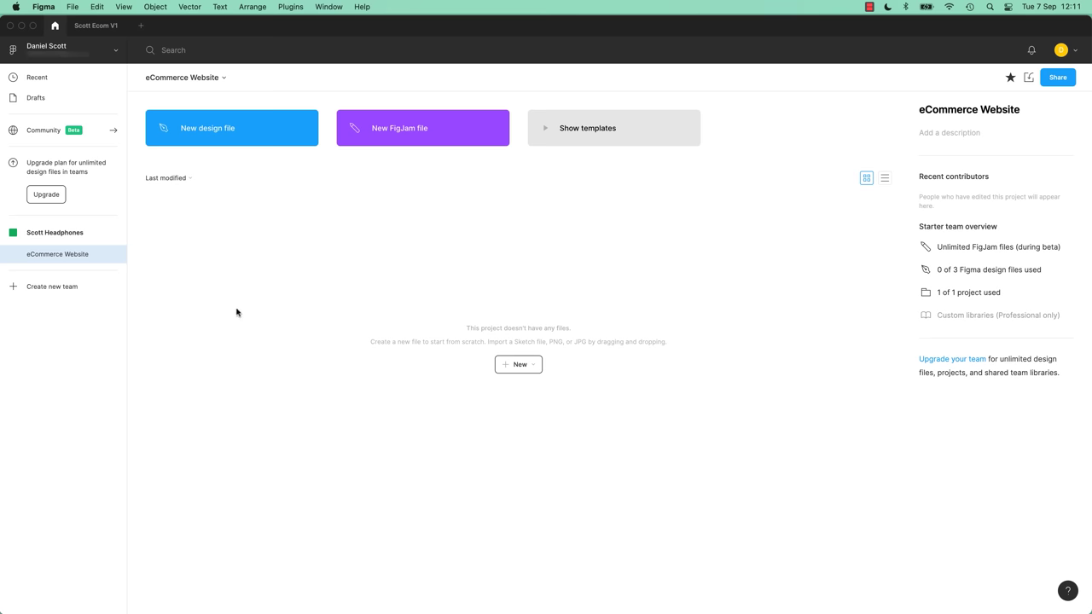
click(58, 99)
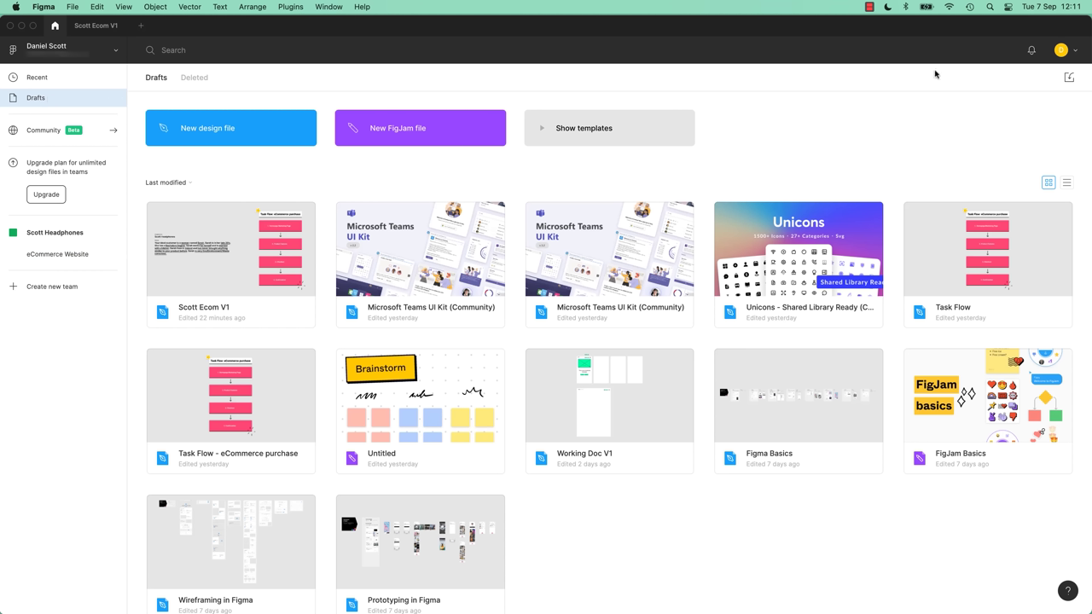
click(212, 271)
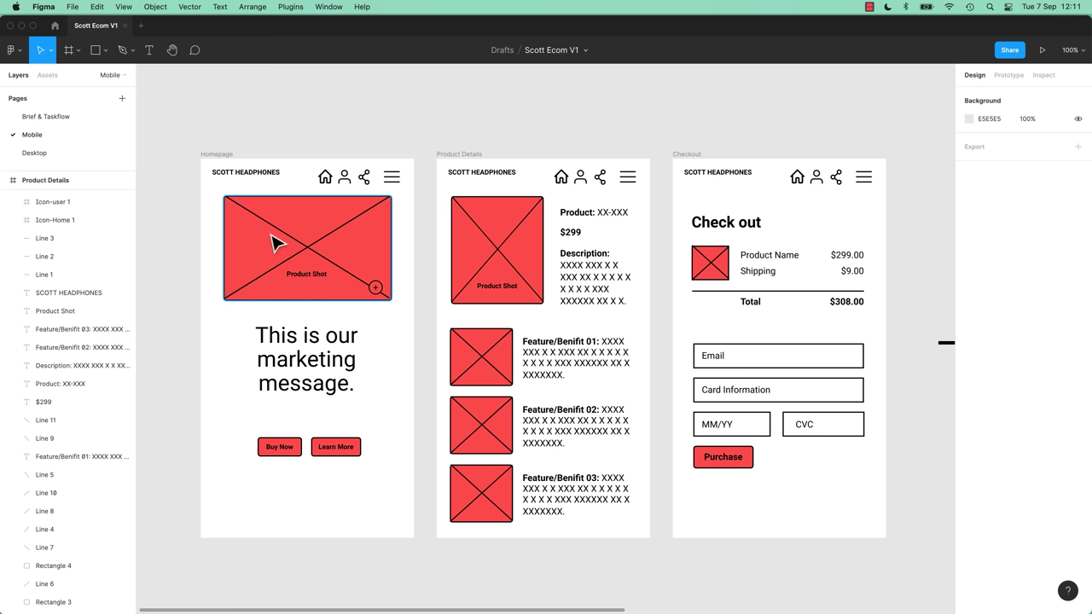
click(1017, 50)
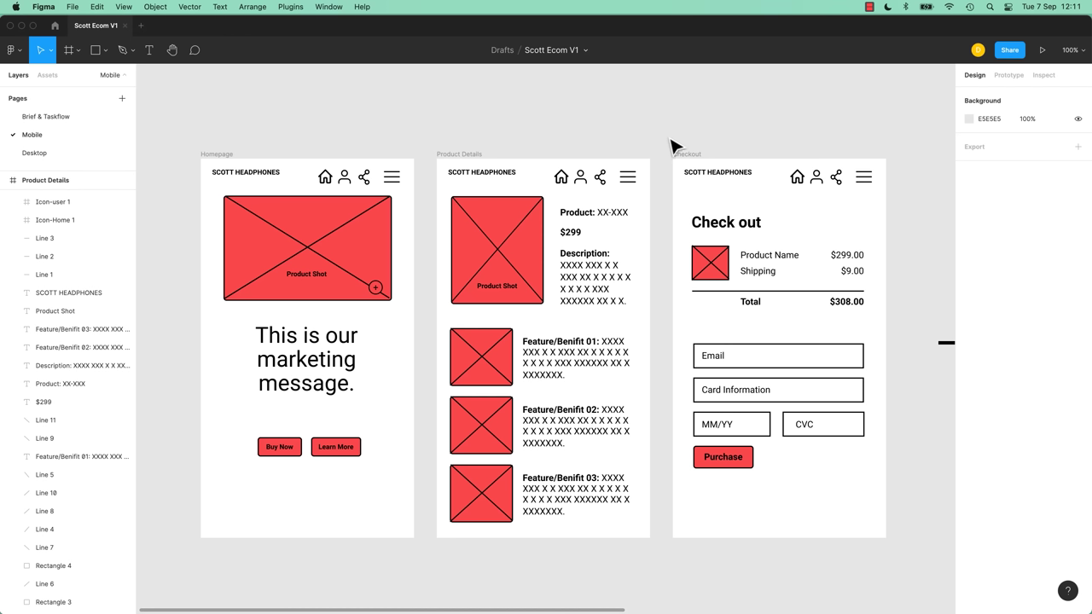
click(665, 134)
click(54, 25)
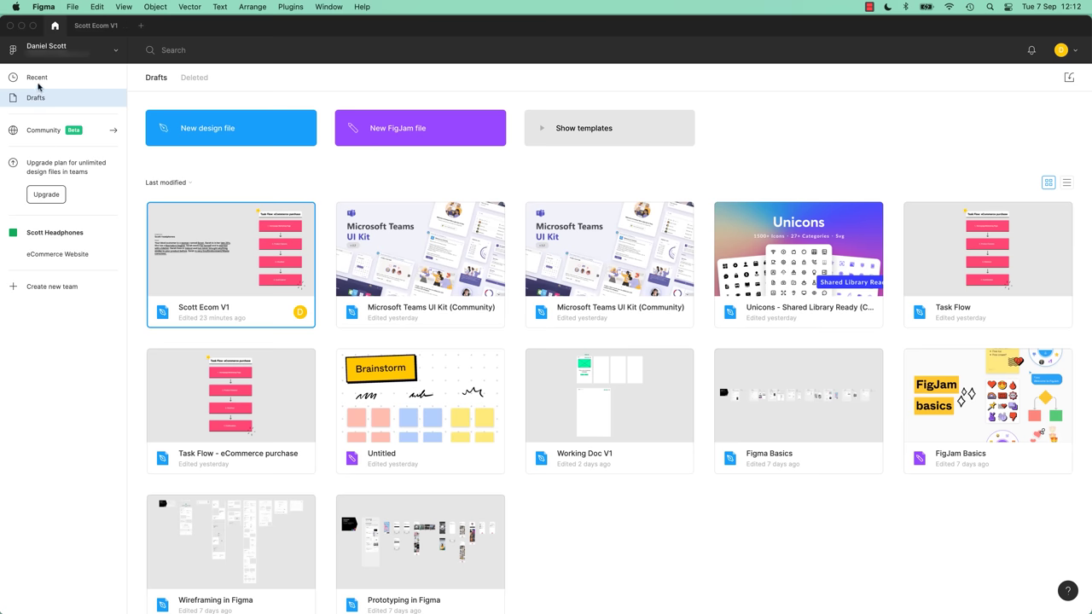
click(59, 237)
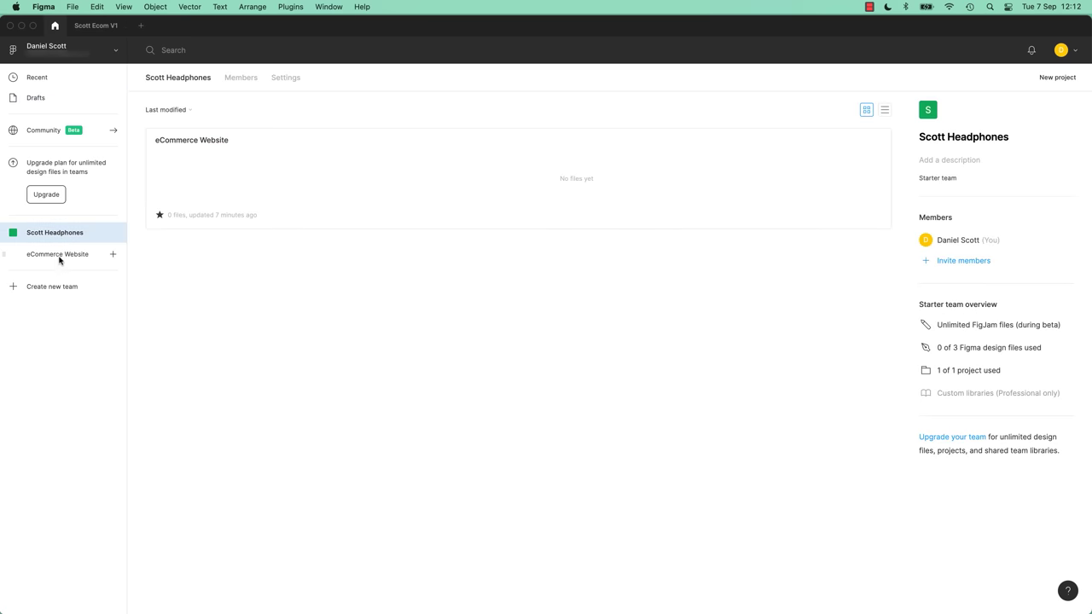
click(60, 258)
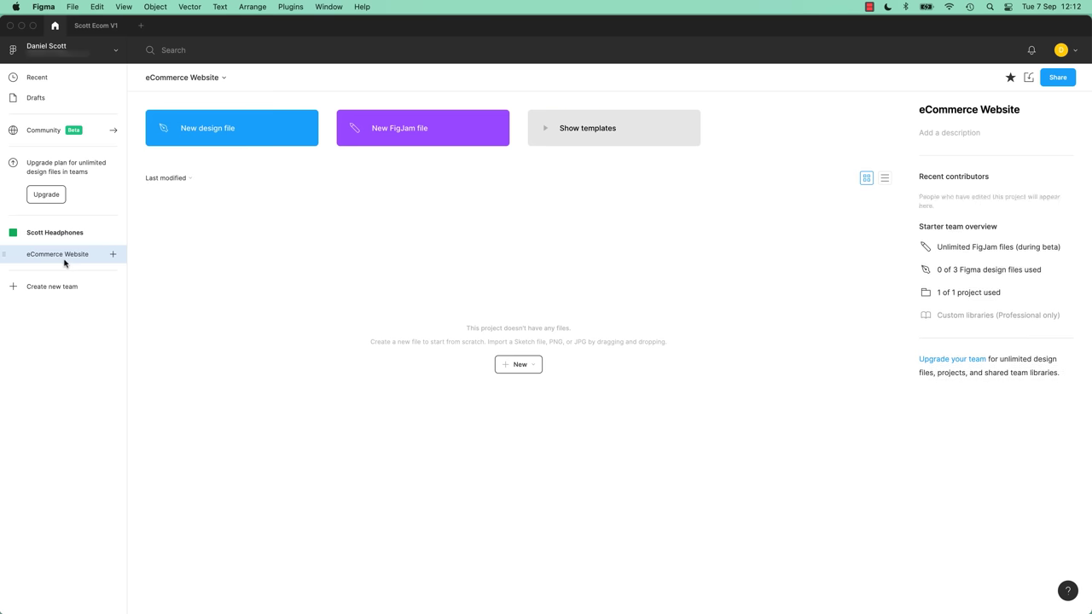
click(43, 99)
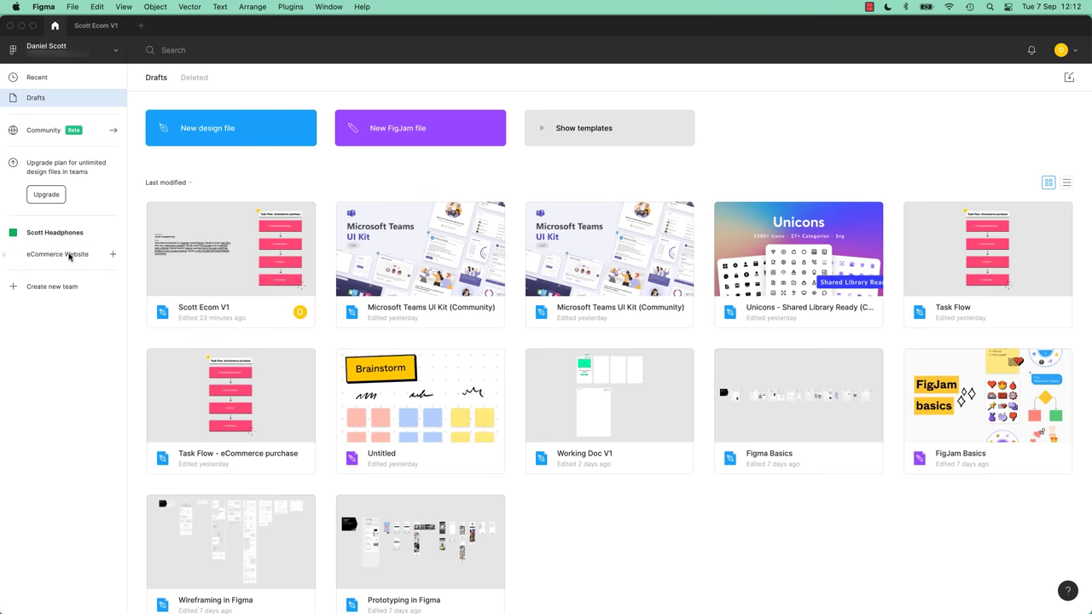
drag(229, 266, 264, 209)
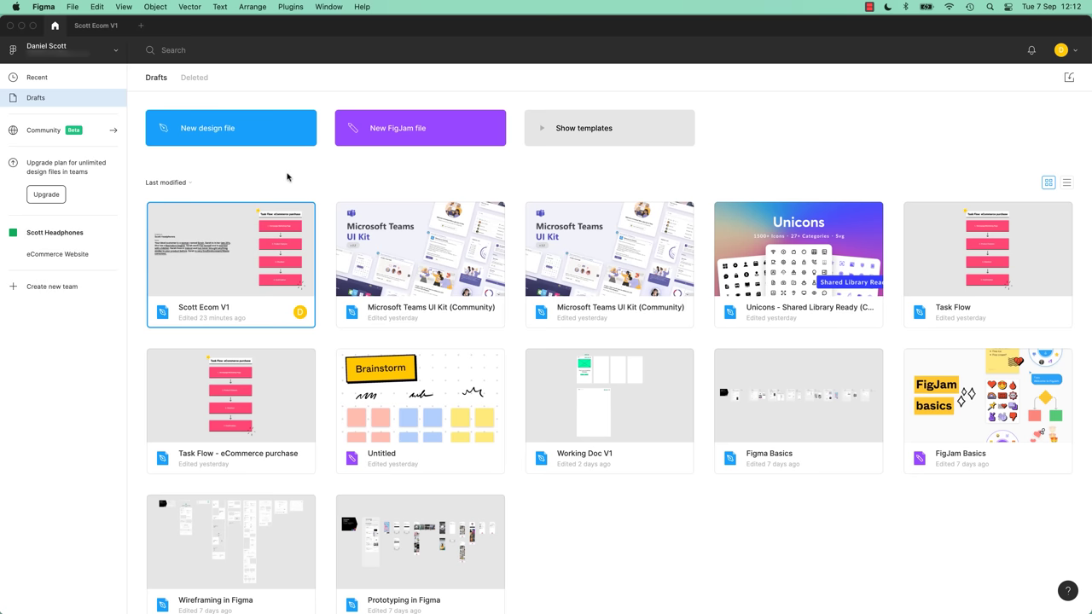